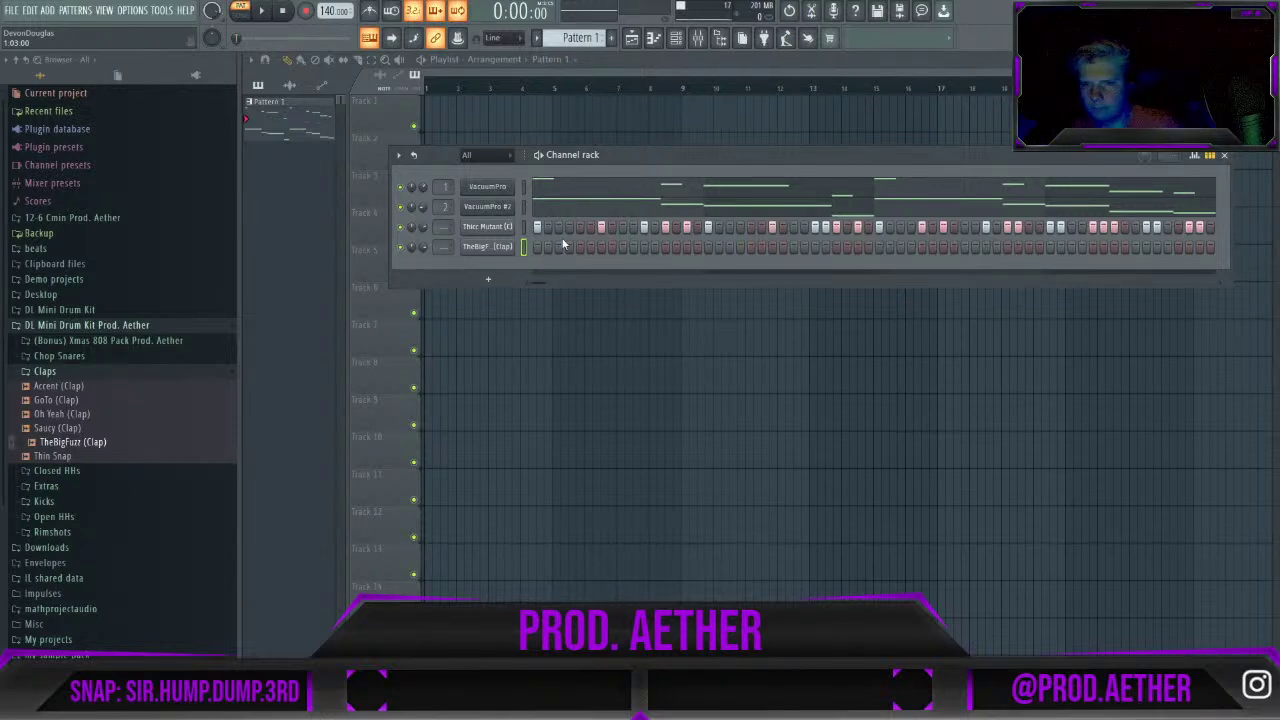
left_click(523, 187)
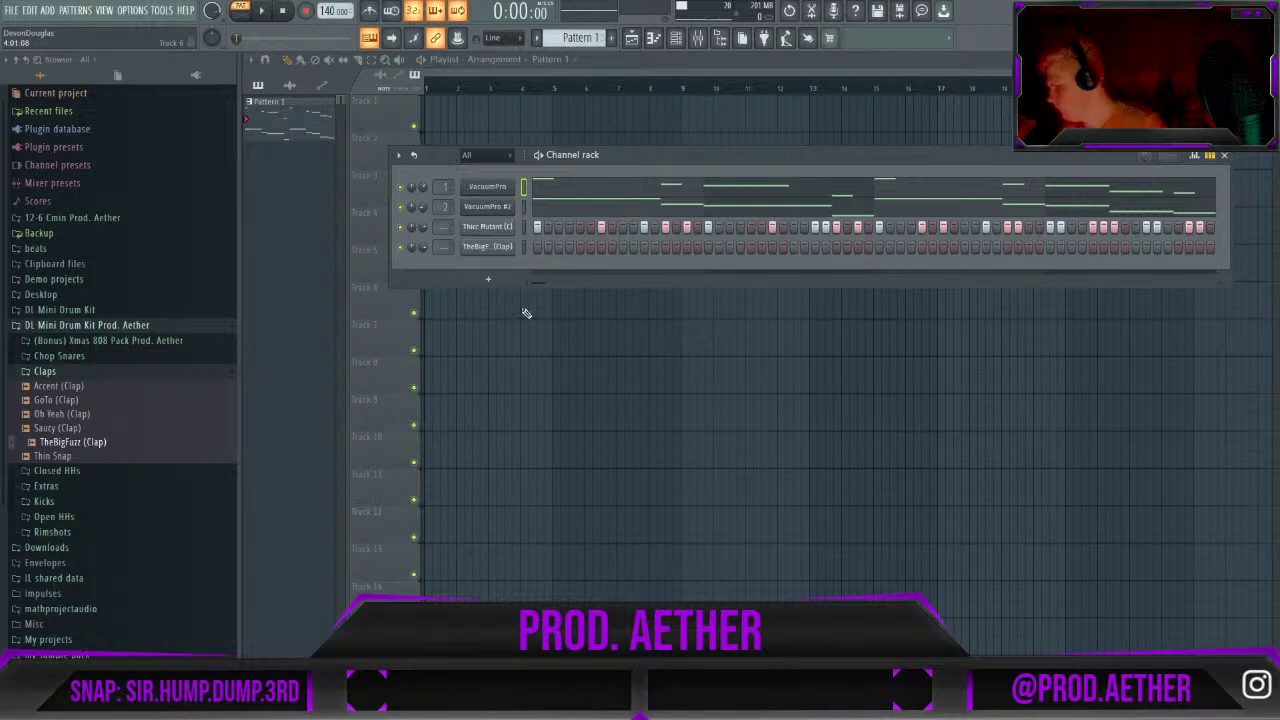
right_click(523, 188)
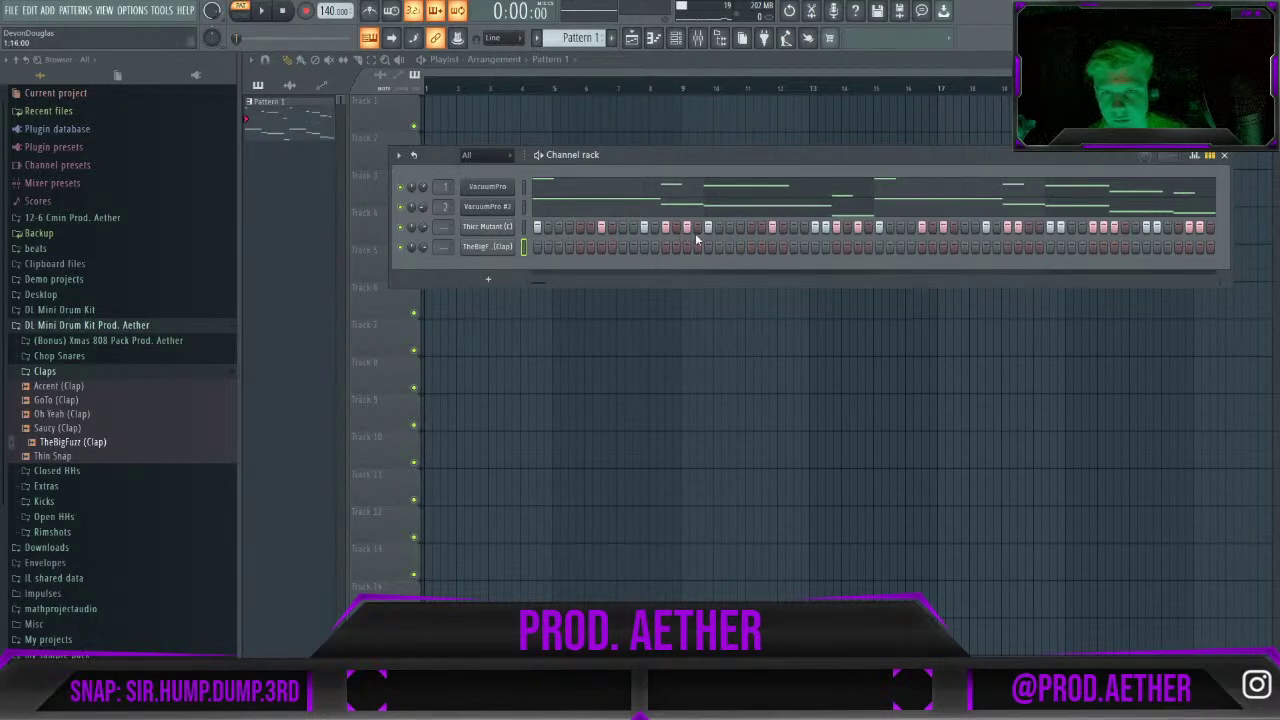
Place TheBigFuzz claps on steps 9, 25, 41 and 57 of the pattern during playback.
key("space")
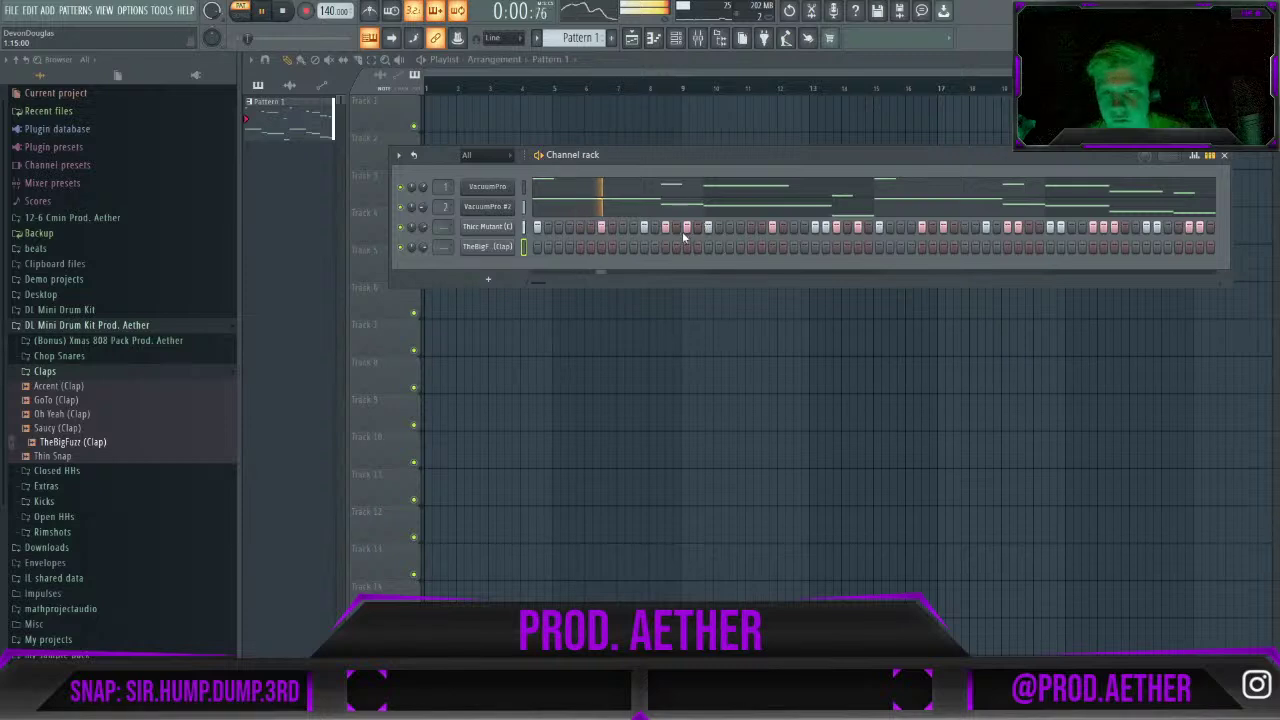
left_click(622, 247)
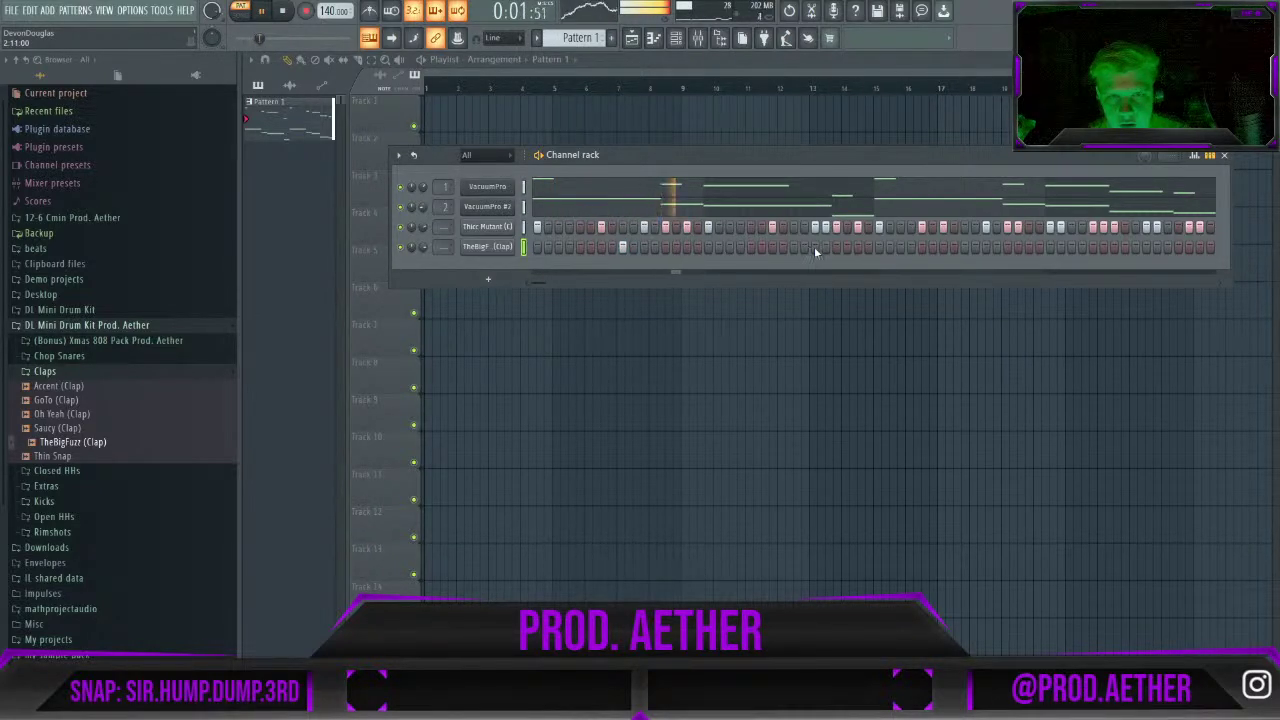
key("space")
left_click(794, 247)
key("space")
left_click(965, 247)
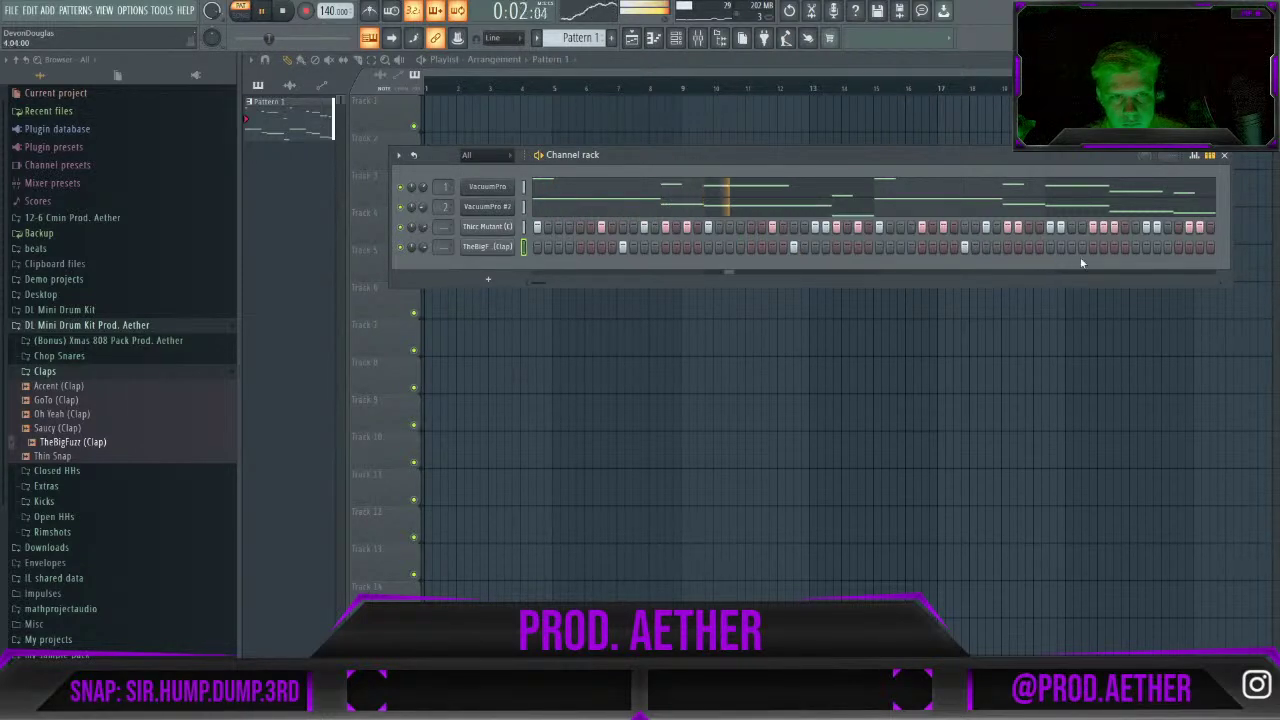
left_click(1135, 247)
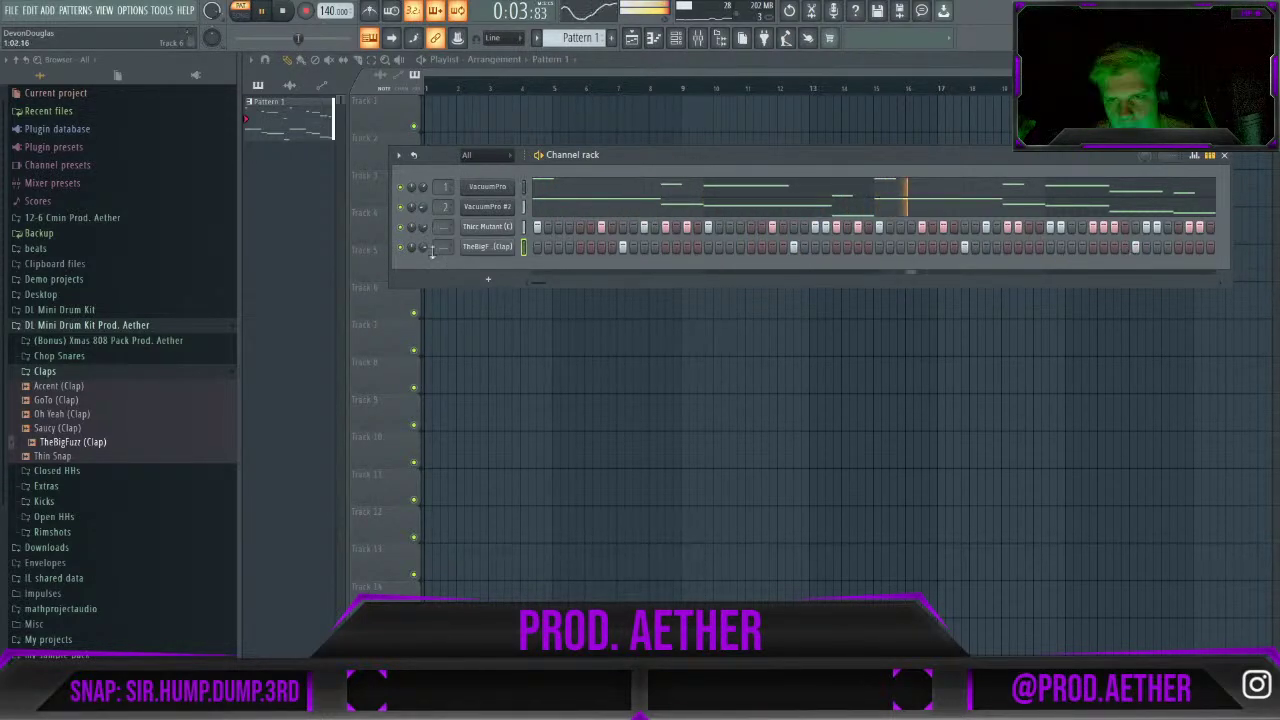
Turn on Normalize for the TheBigFuzz clap sample and adjust the clap channel's volume.
left_click(482, 247)
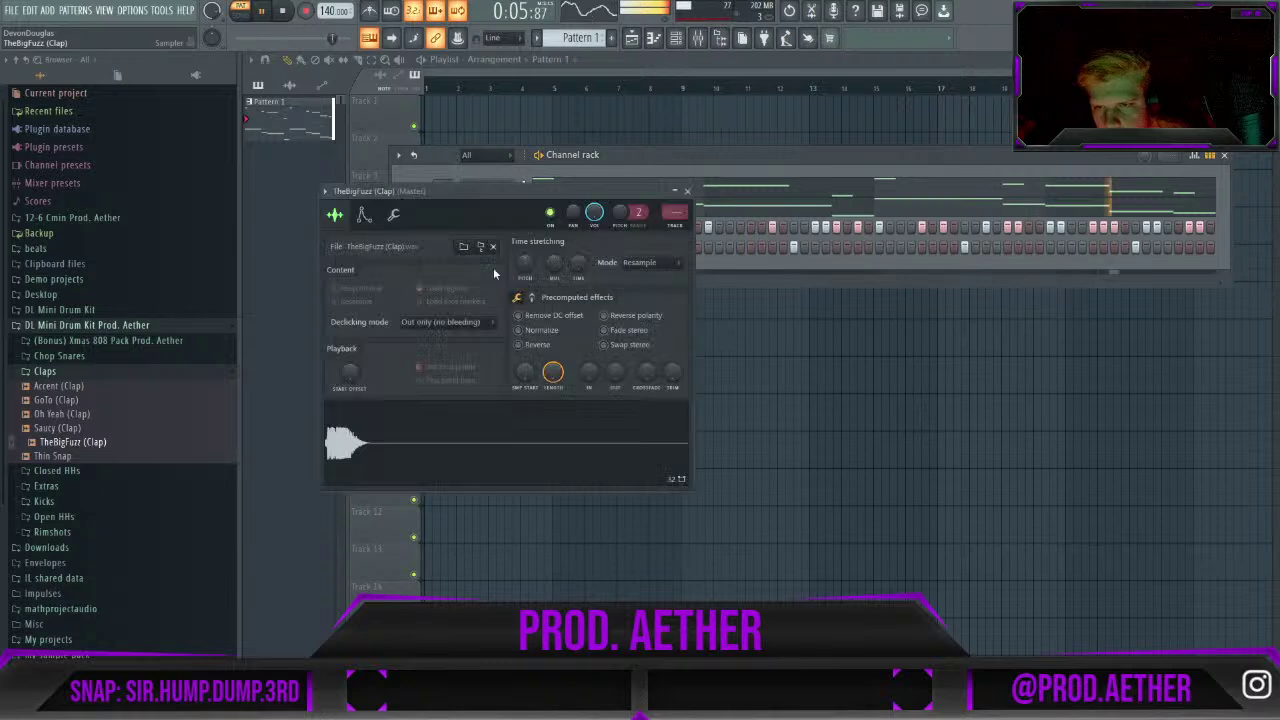
left_click(545, 331)
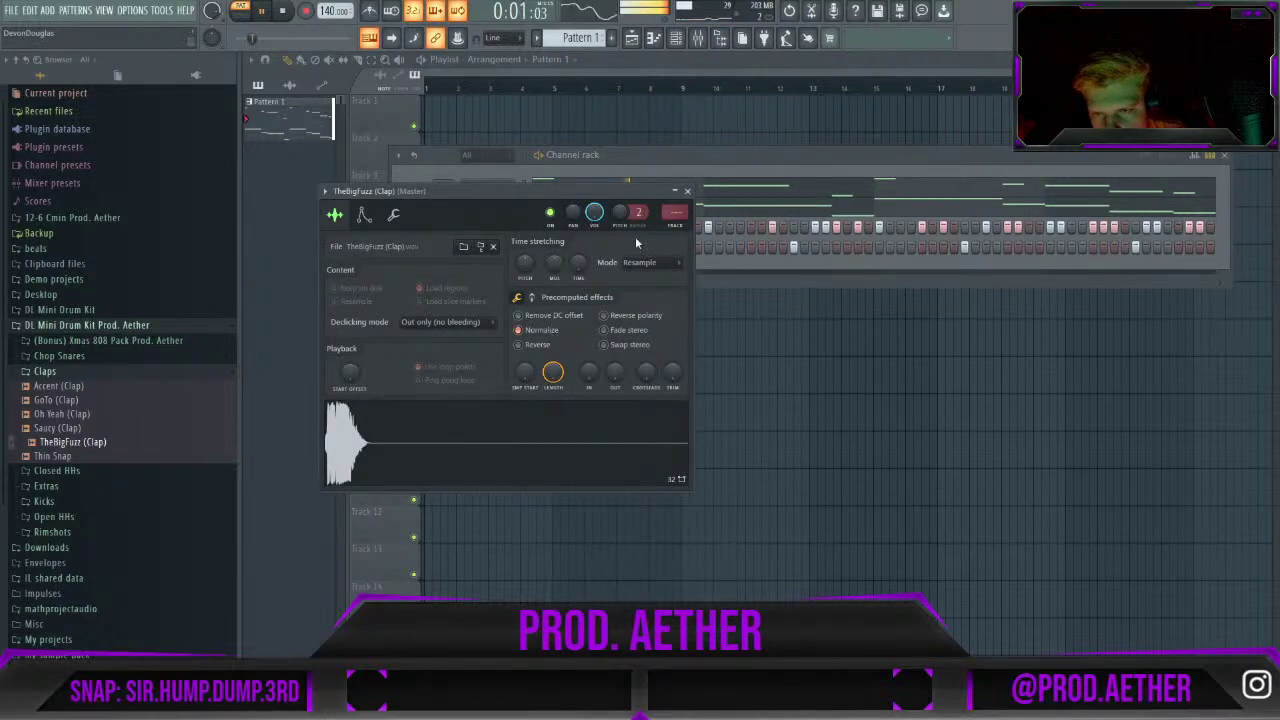
left_click(688, 191)
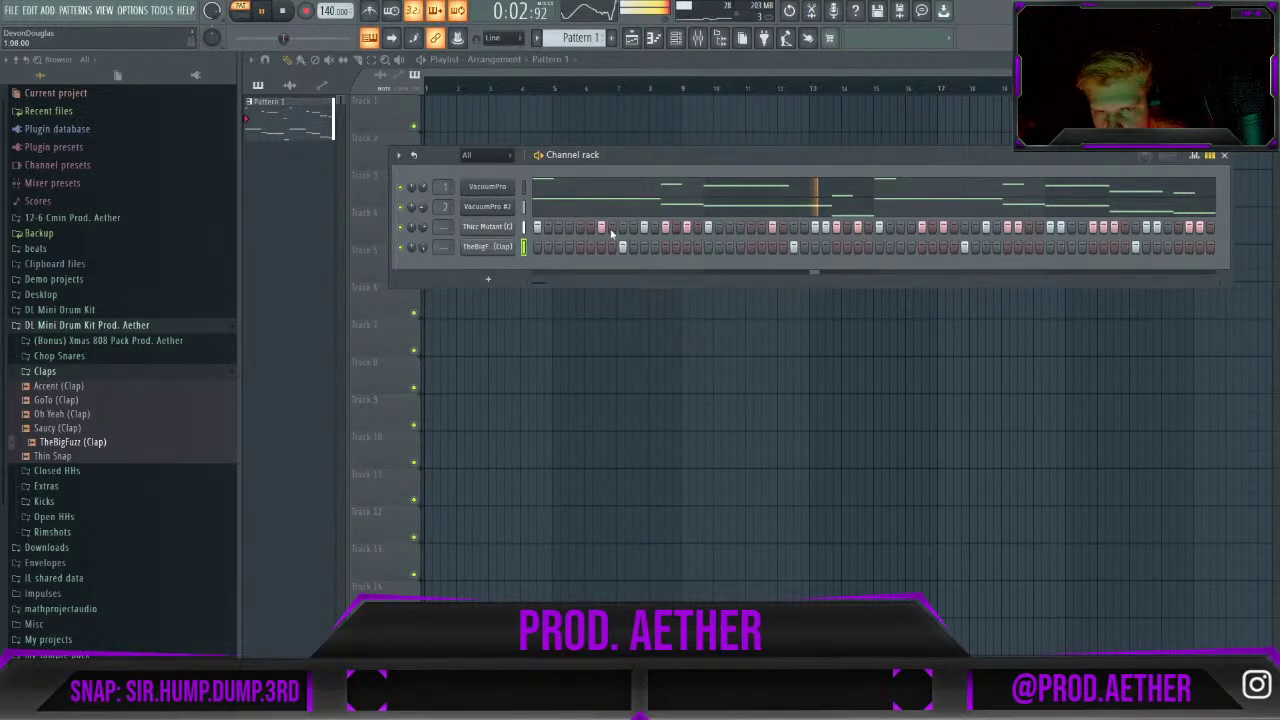
mouse_move(423, 227)
left_mouse_down()
mouse_move(423, 200)
mouse_move(424, 250)
left_mouse_up()
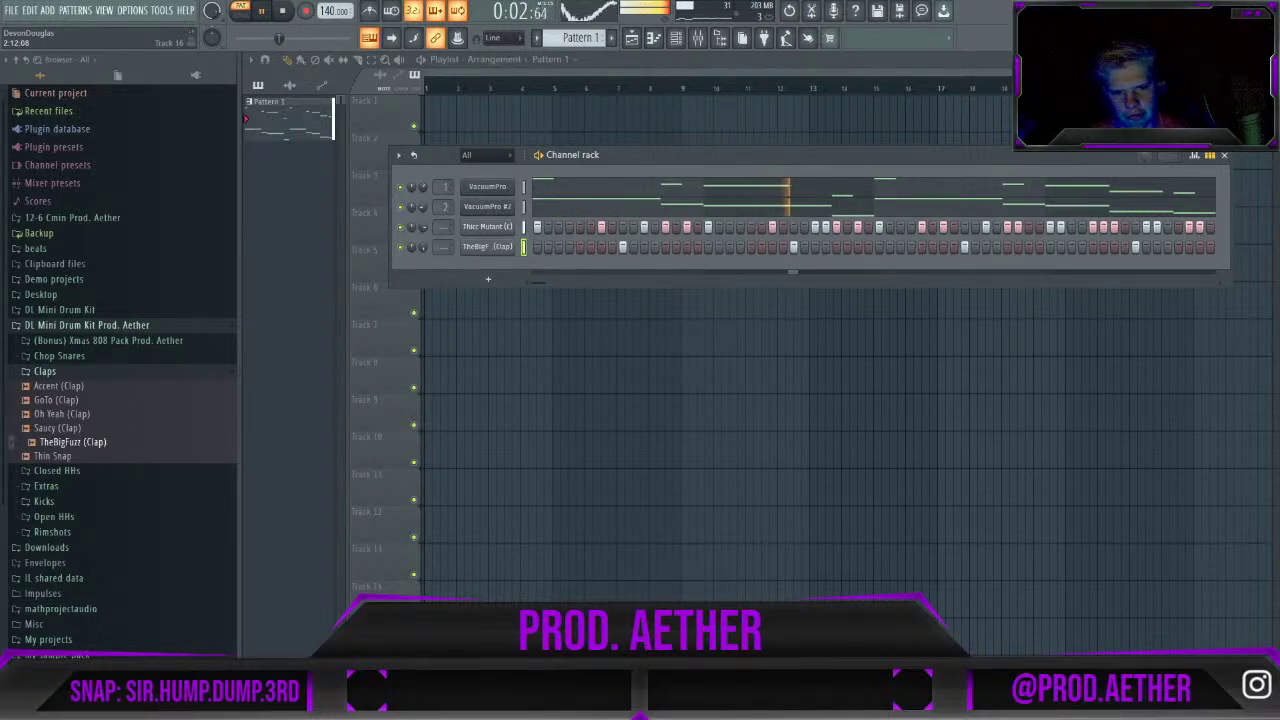
Move the channel rack slightly down and collapse the Claps folder in the sample browser.
mouse_move(669, 160)
left_mouse_down()
mouse_move(682, 154)
mouse_move(668, 176)
left_mouse_up()
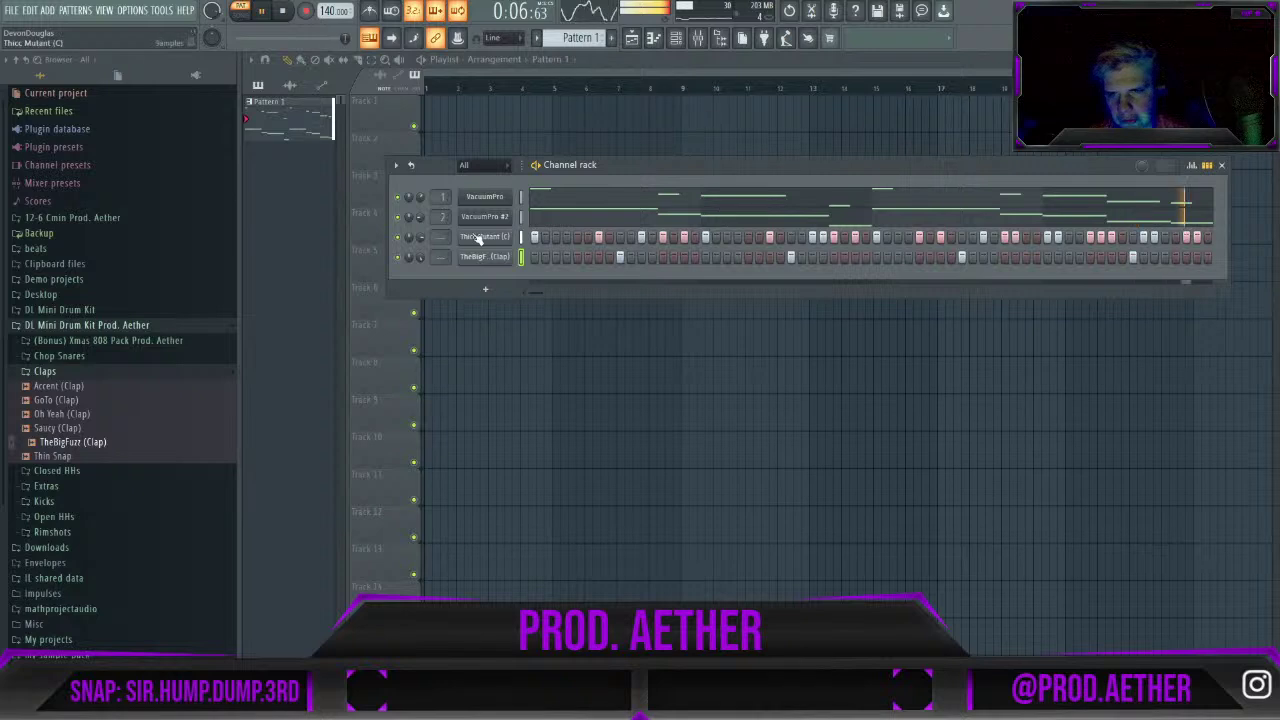
left_click(70, 372)
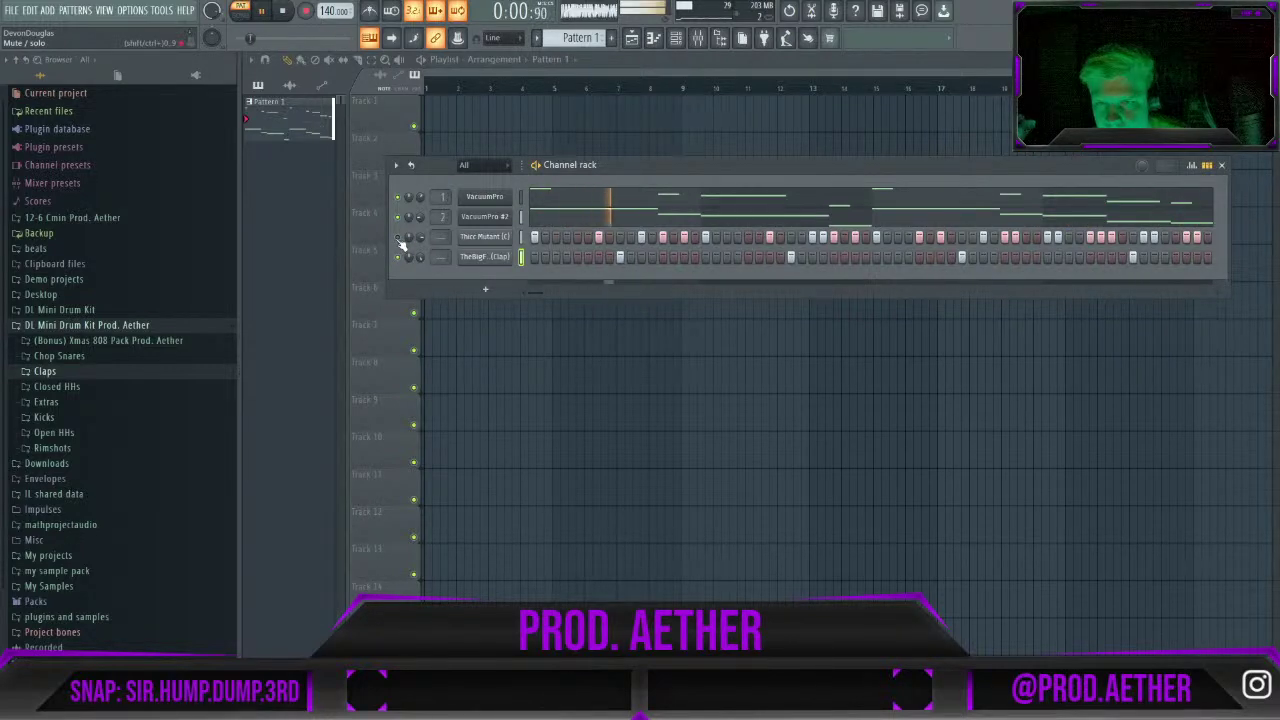
left_click_drag(425, 220, 425, 189)
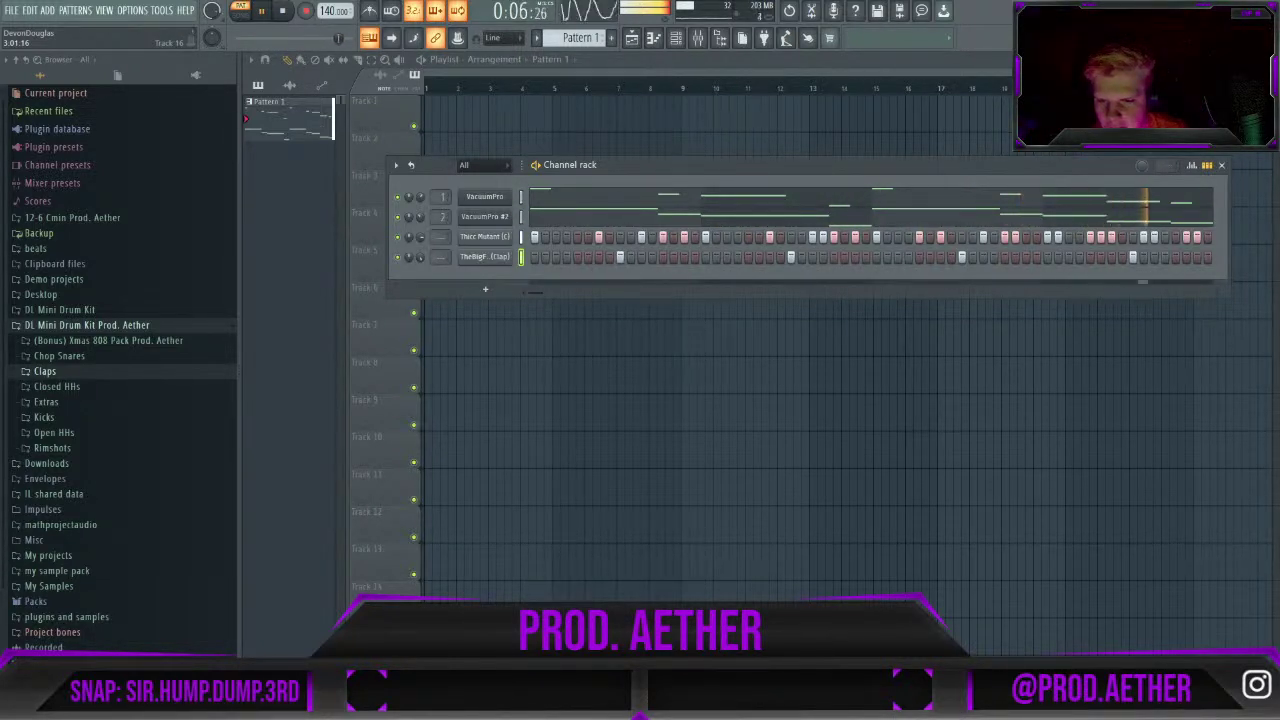
key("space")
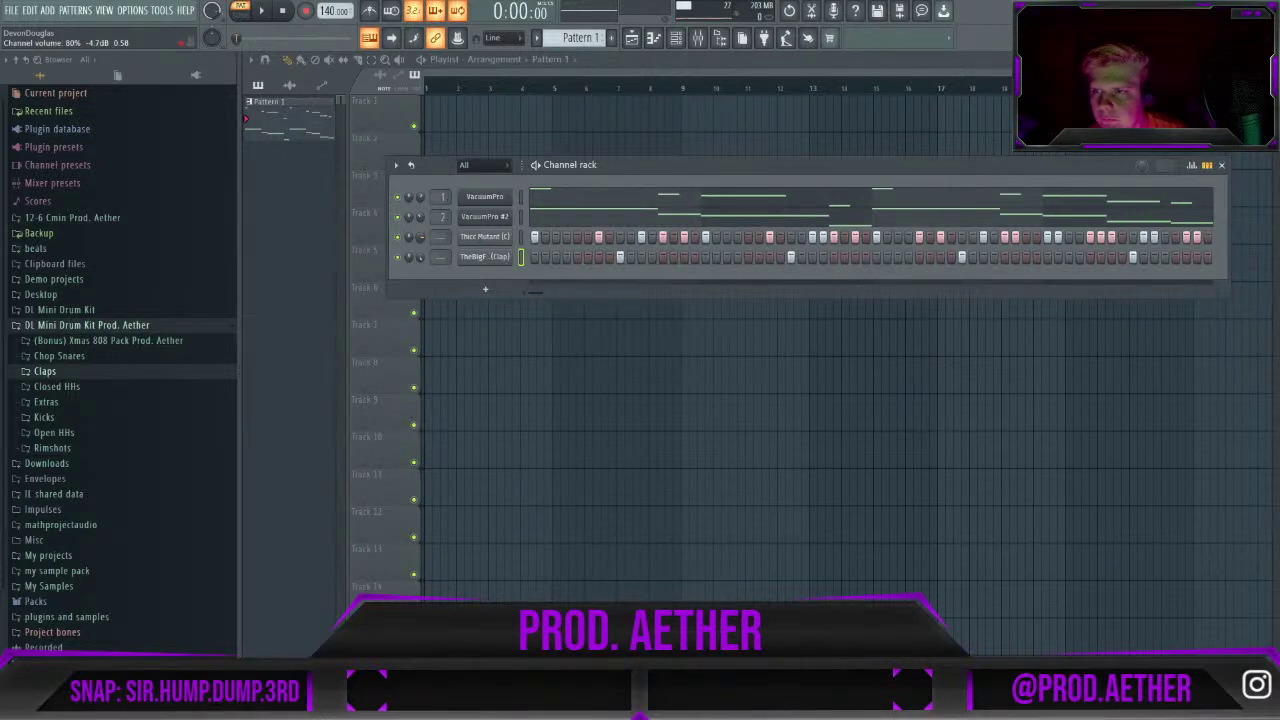
Set the Thicc Mutant sample's quick fade out to 72% and play the pattern with it.
left_click(498, 243)
left_click(498, 243)
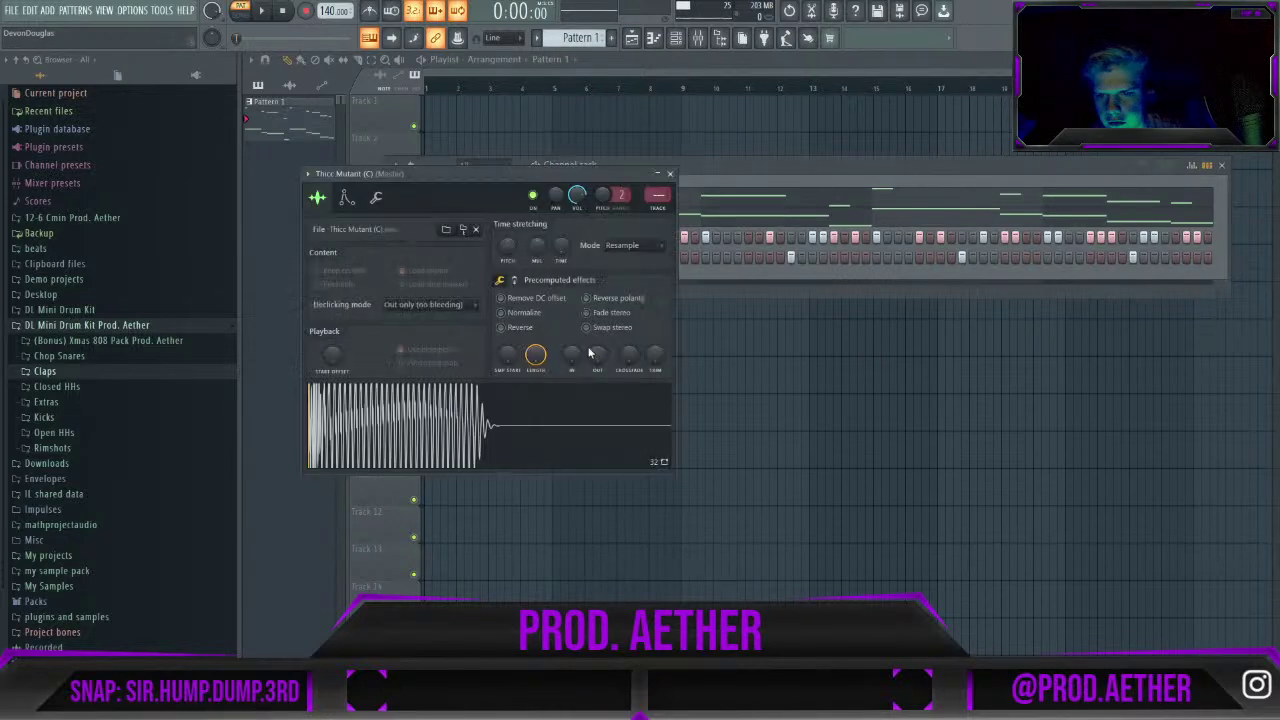
left_click_drag(597, 355, 598, 363)
key("space")
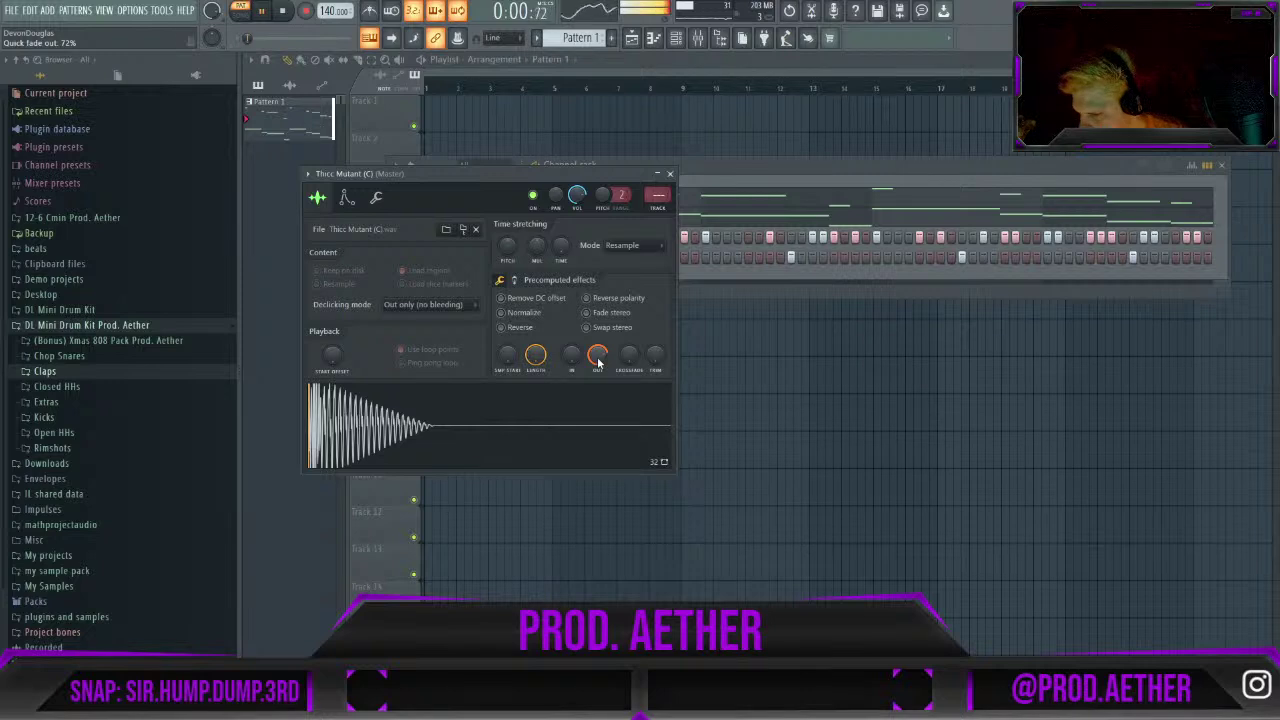
key("space")
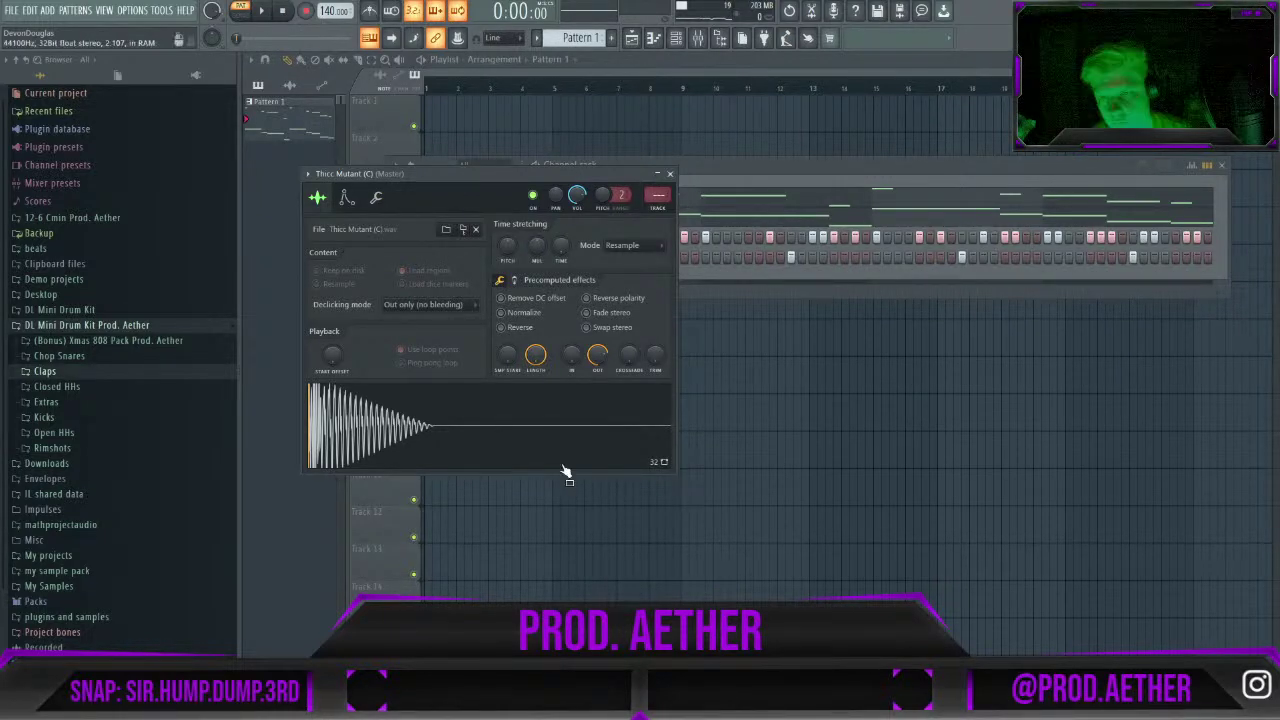
key("space")
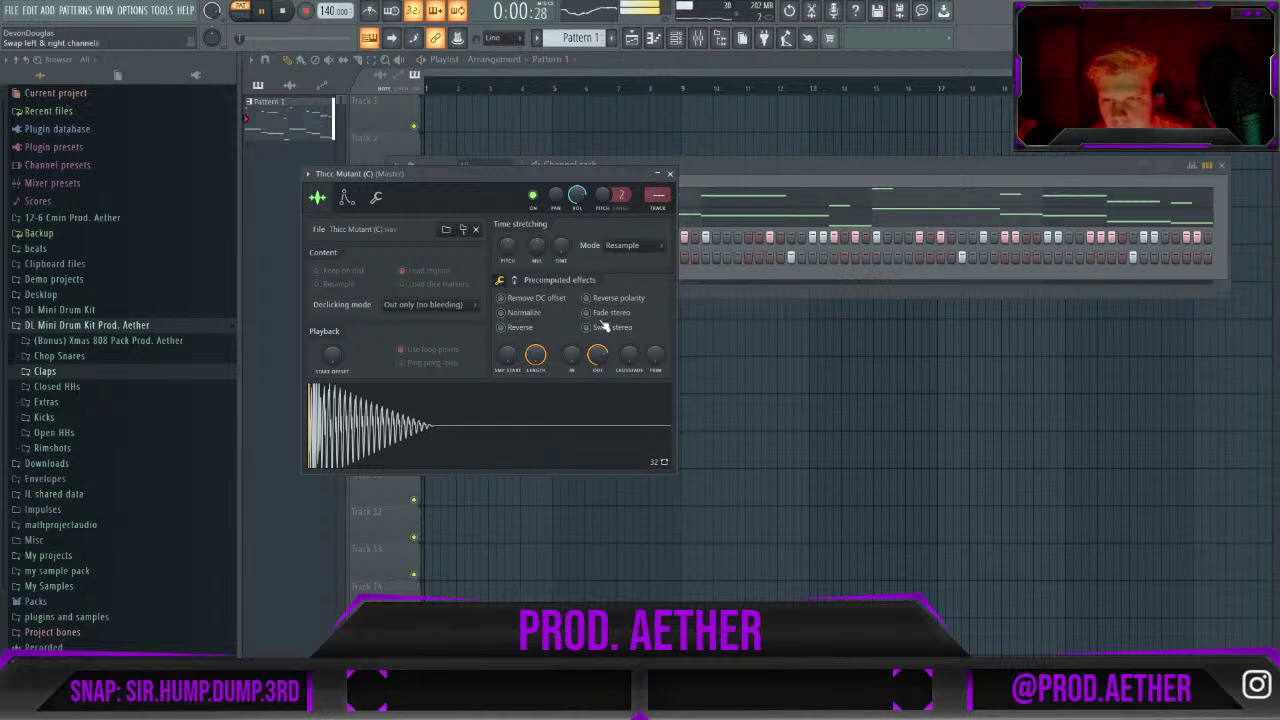
left_click(671, 175)
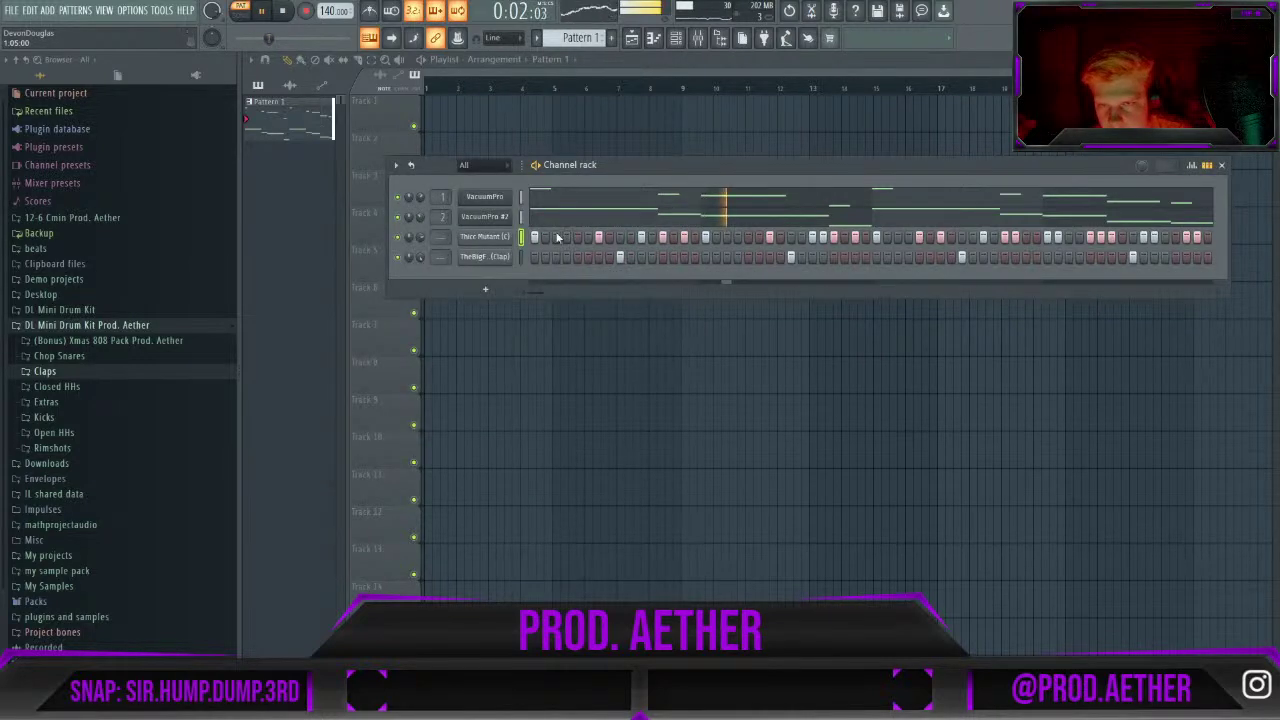
Raise the Thicc Mutant sample's quick fade out to just under 100% and close its settings.
left_click(493, 246)
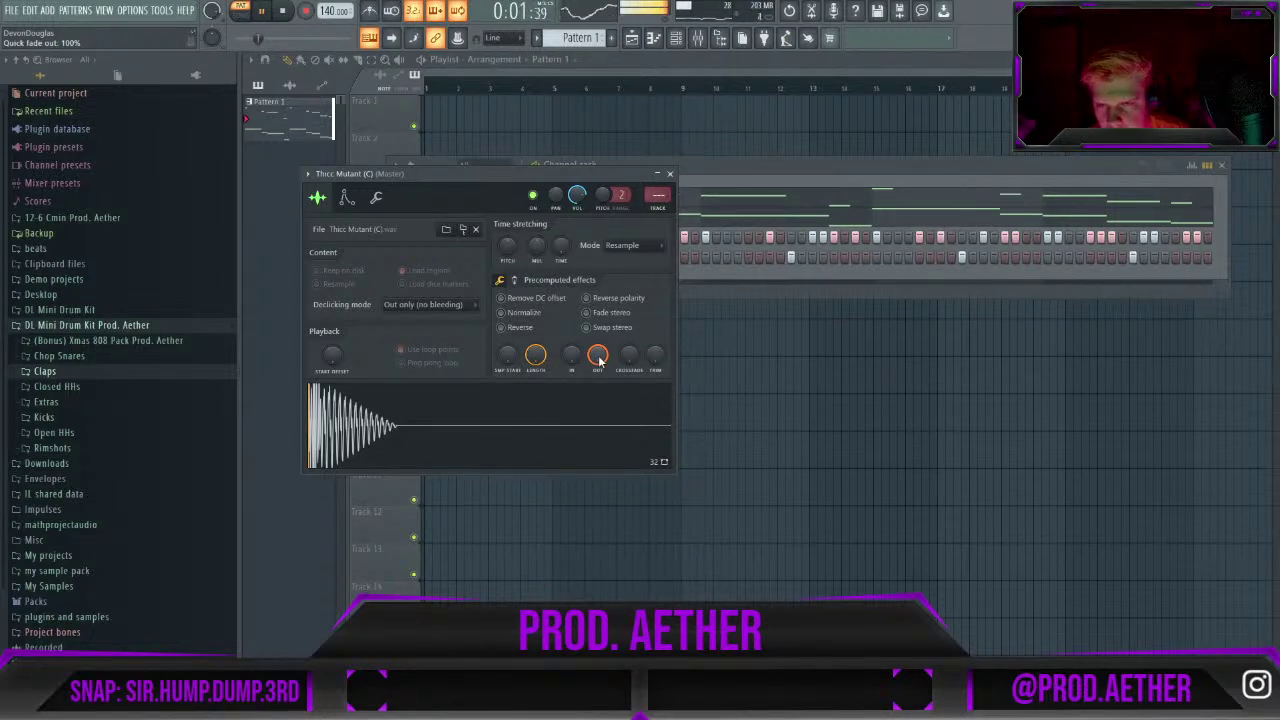
scroll(600, 360, "down", 3)
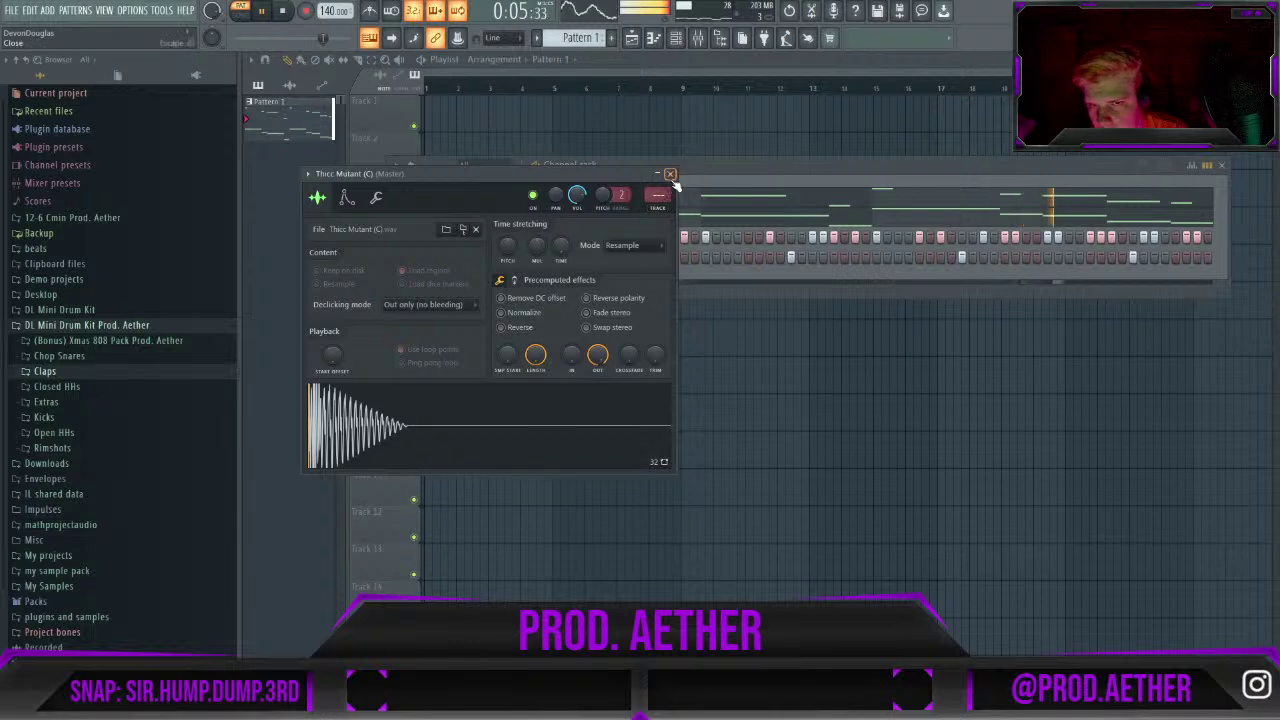
left_click(670, 174)
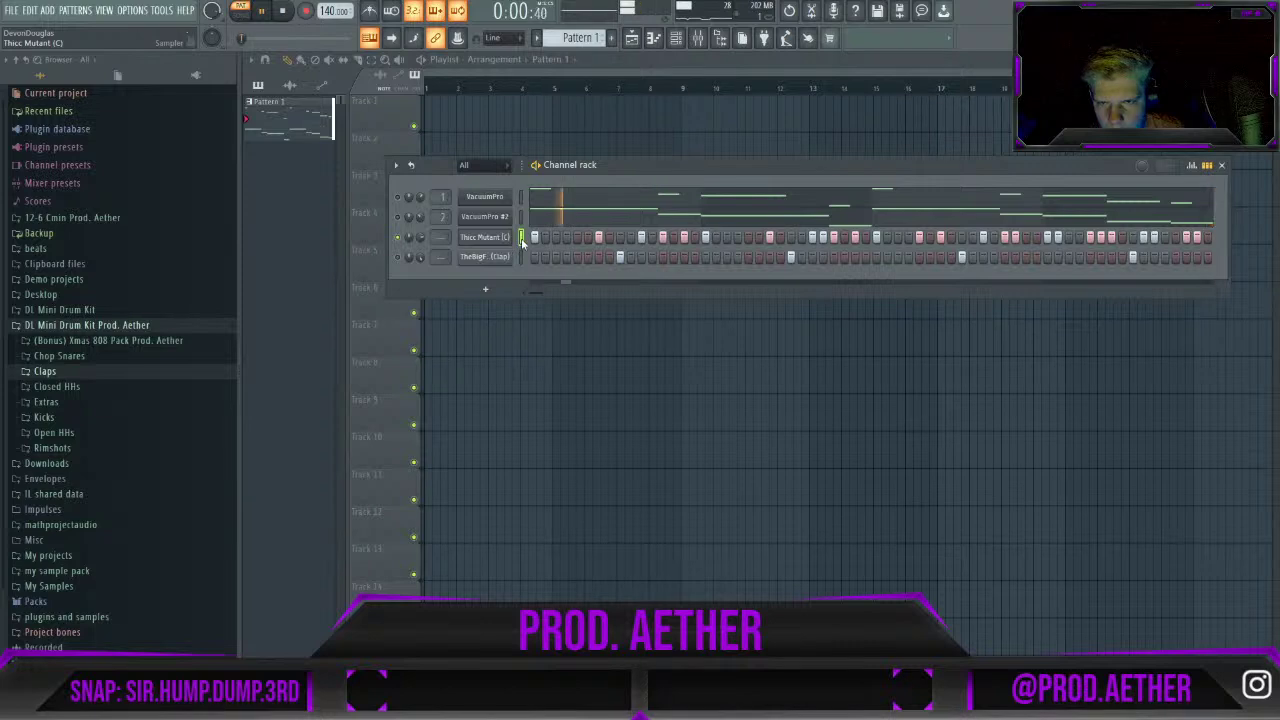
Open Thicc Mutant in the piano roll and remove the extra rapid E5 notes and the D5 note in bar 4.
key("F7")
key("space")
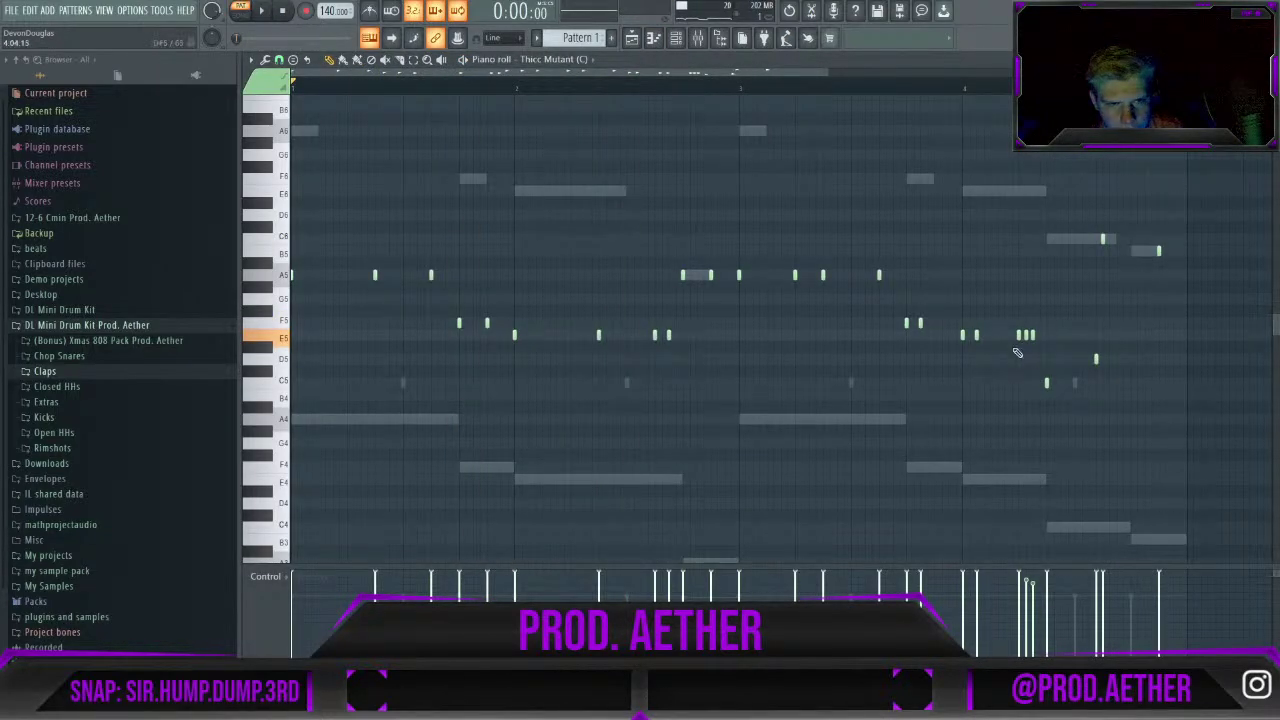
key("space")
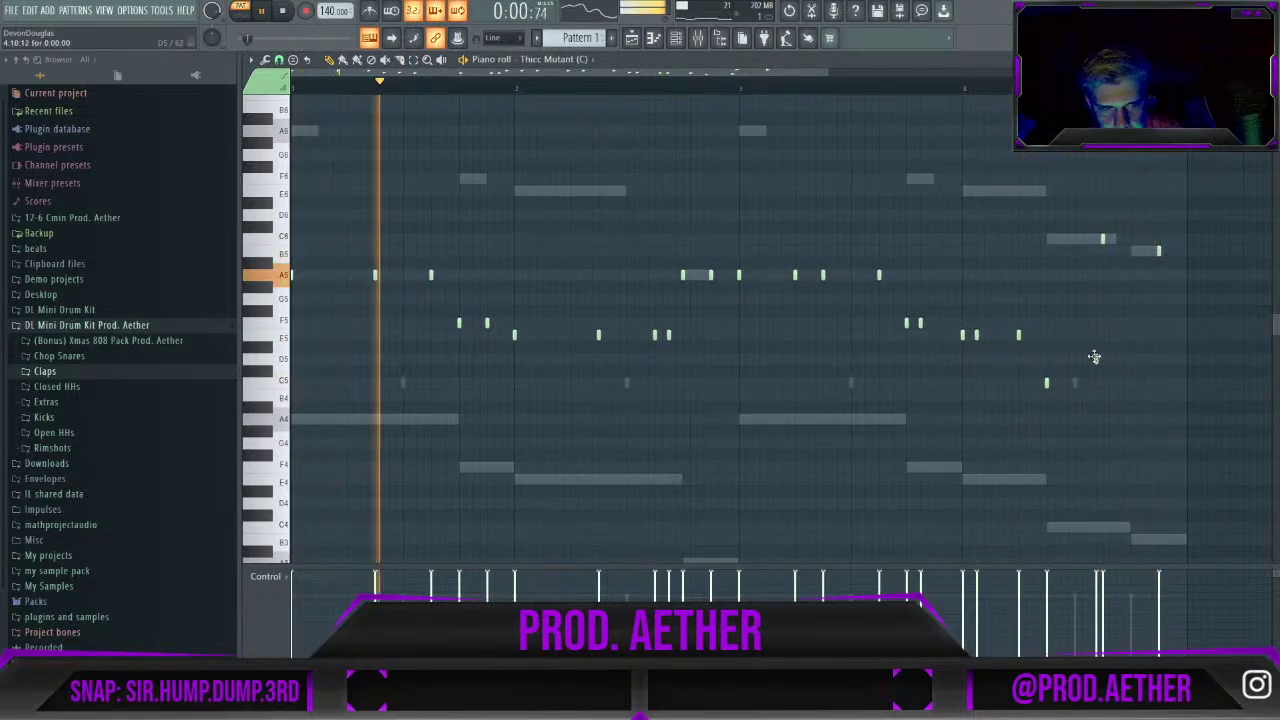
key("space")
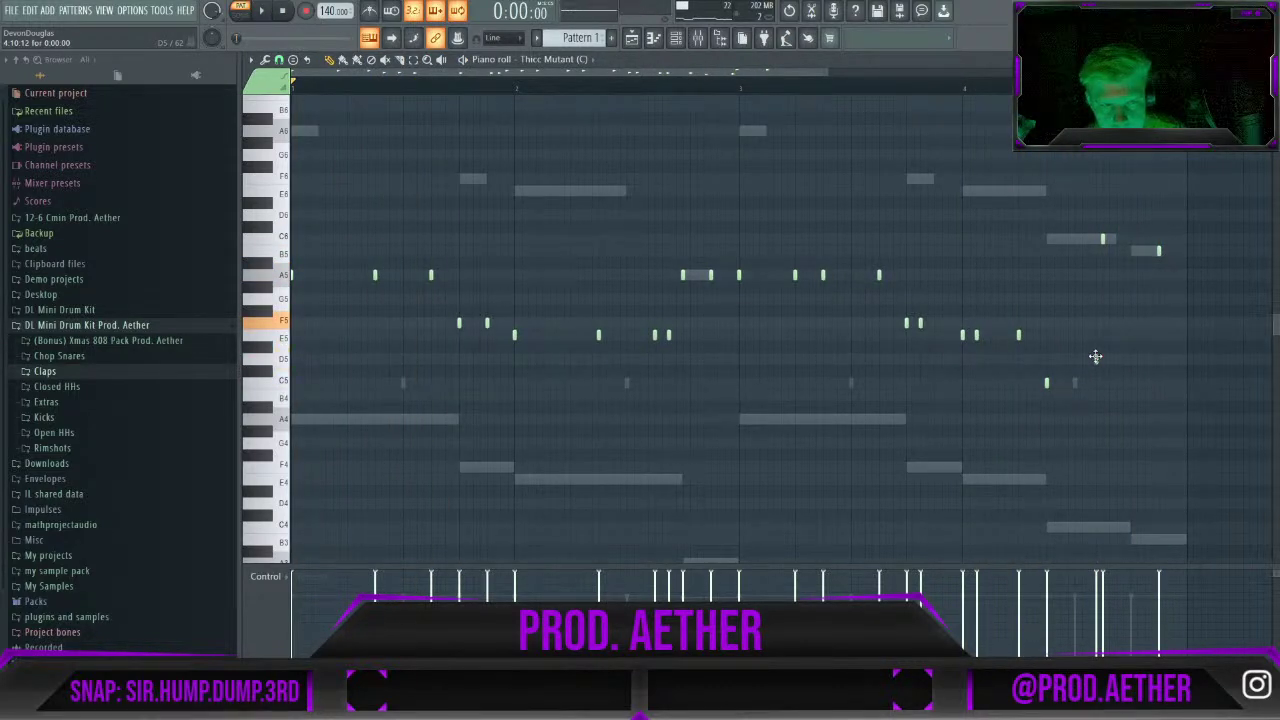
key("space")
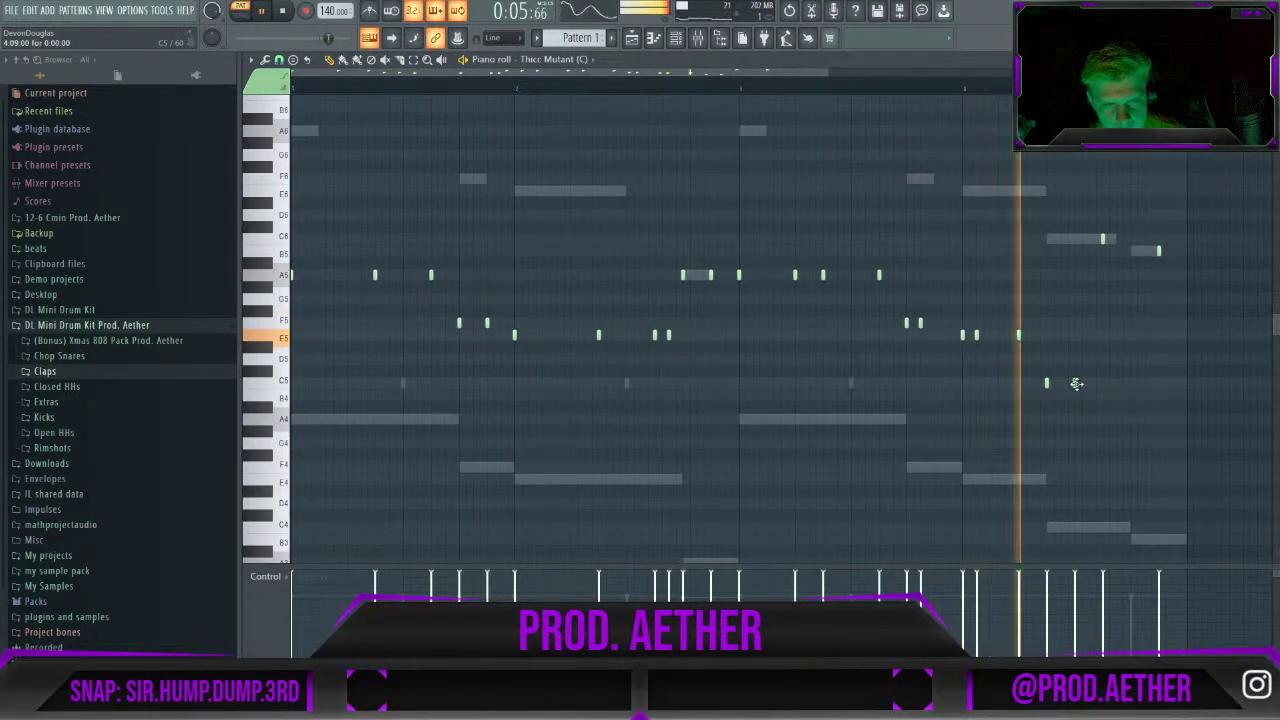
Replace the C6 note in bar 4 with a C5 note at the same time position and play from bar 4.
key("space")
right_click(1103, 240)
left_click(1103, 383)
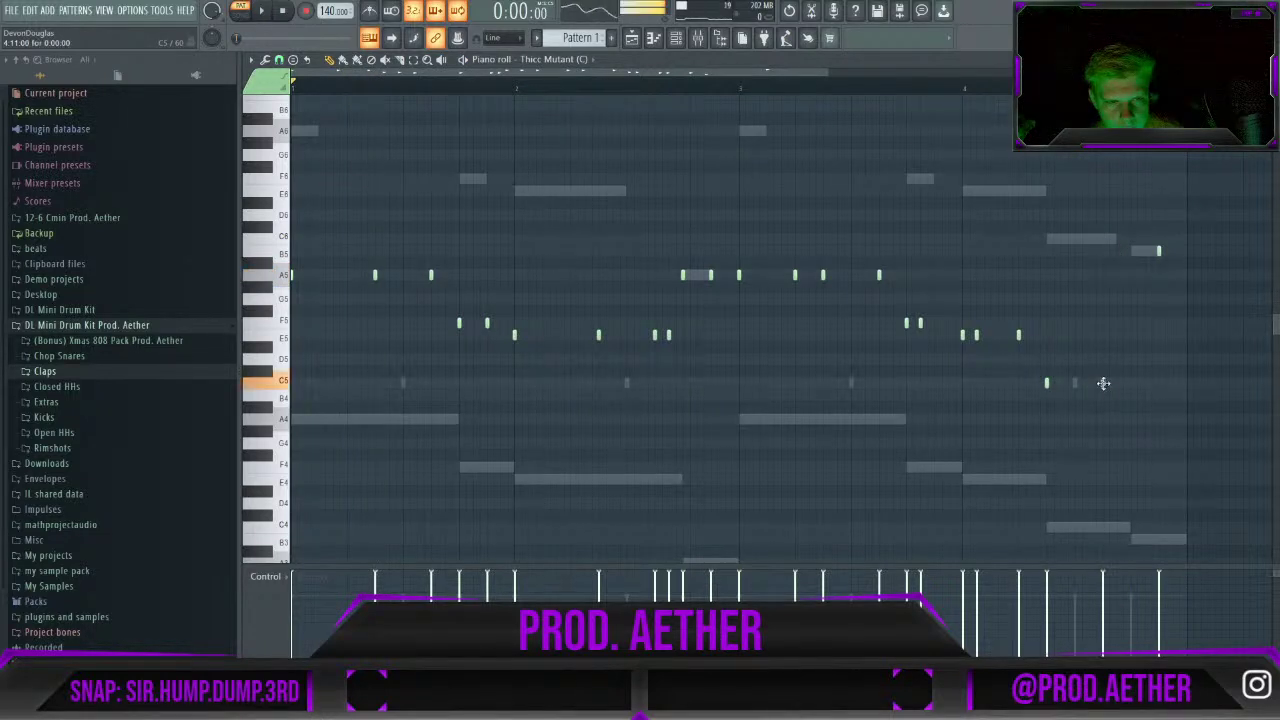
key("space")
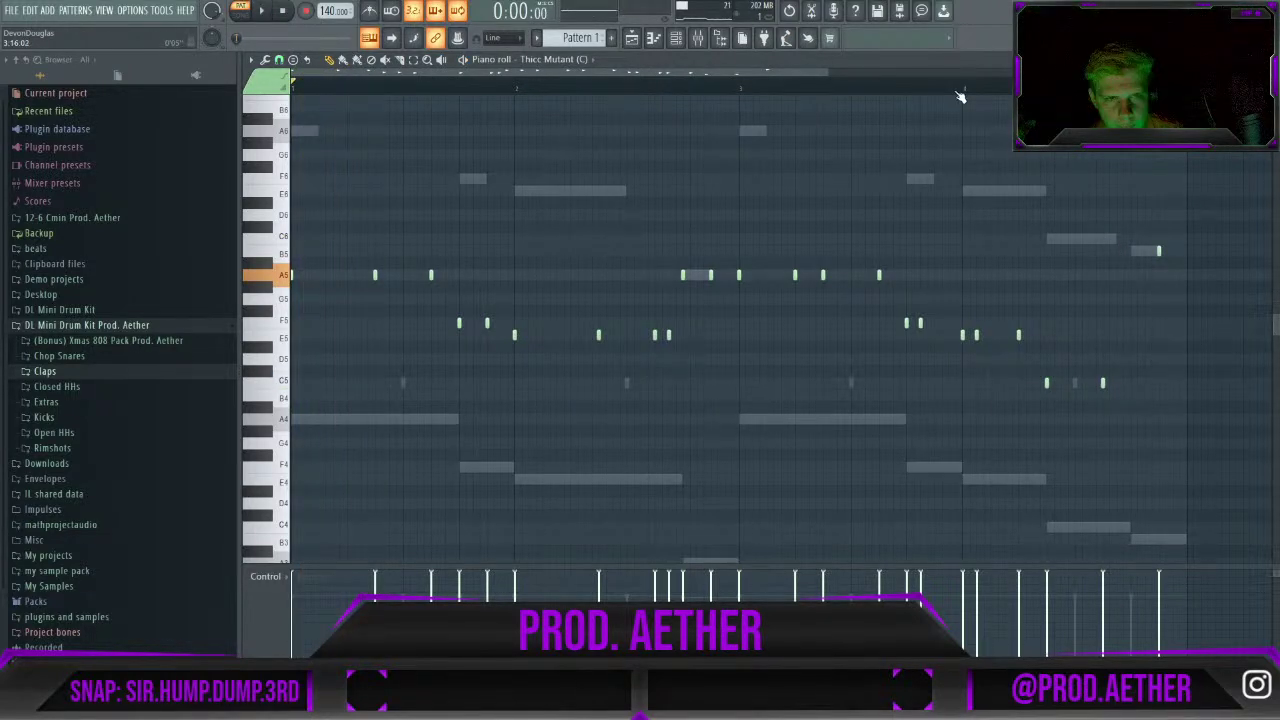
left_click(959, 90)
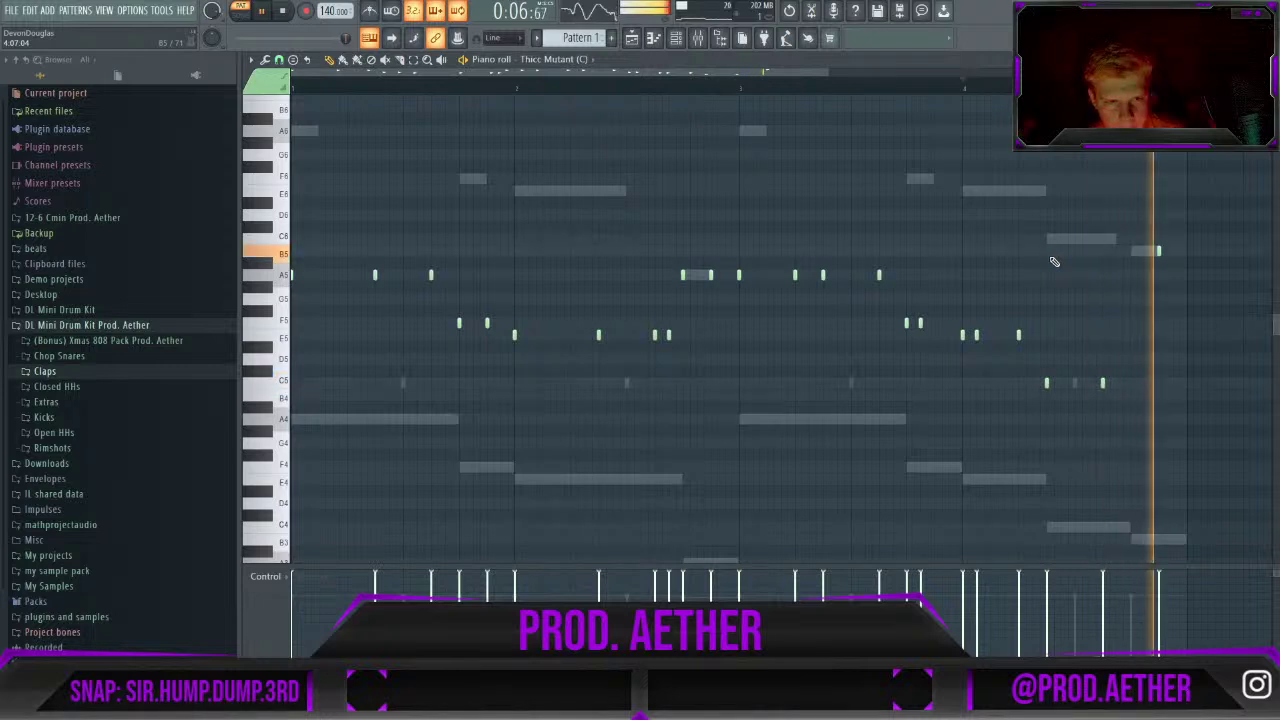
left_click(964, 90)
key("space")
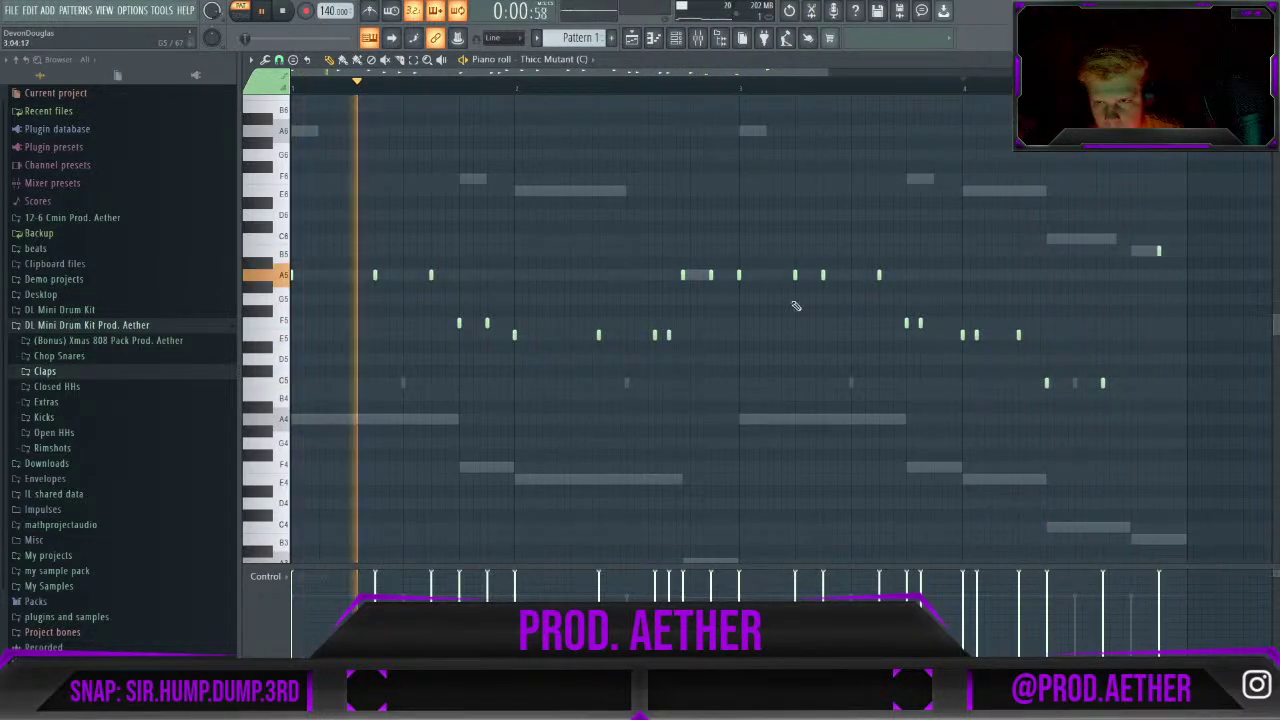
key("space")
Transpose the first three A5 notes of bar 1 down one octave to A4 and play the result.
left_click_drag(457, 285, 285, 272)
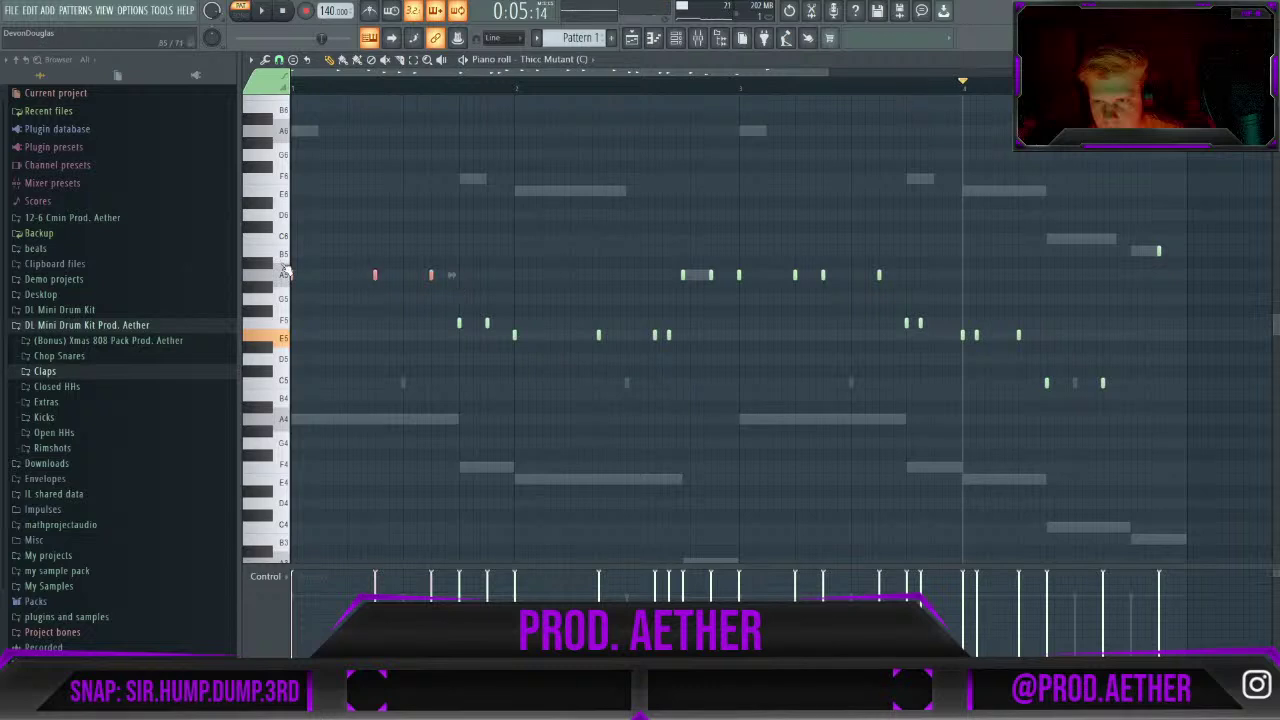
key("ctrl+Down")
key("space")
key("space")
Try to transpose the notes from the F5 pair in bar 1 through the A5 notes of bar 3 down one octave.
left_click_drag(440, 246, 893, 383)
key("ctrl+Down")
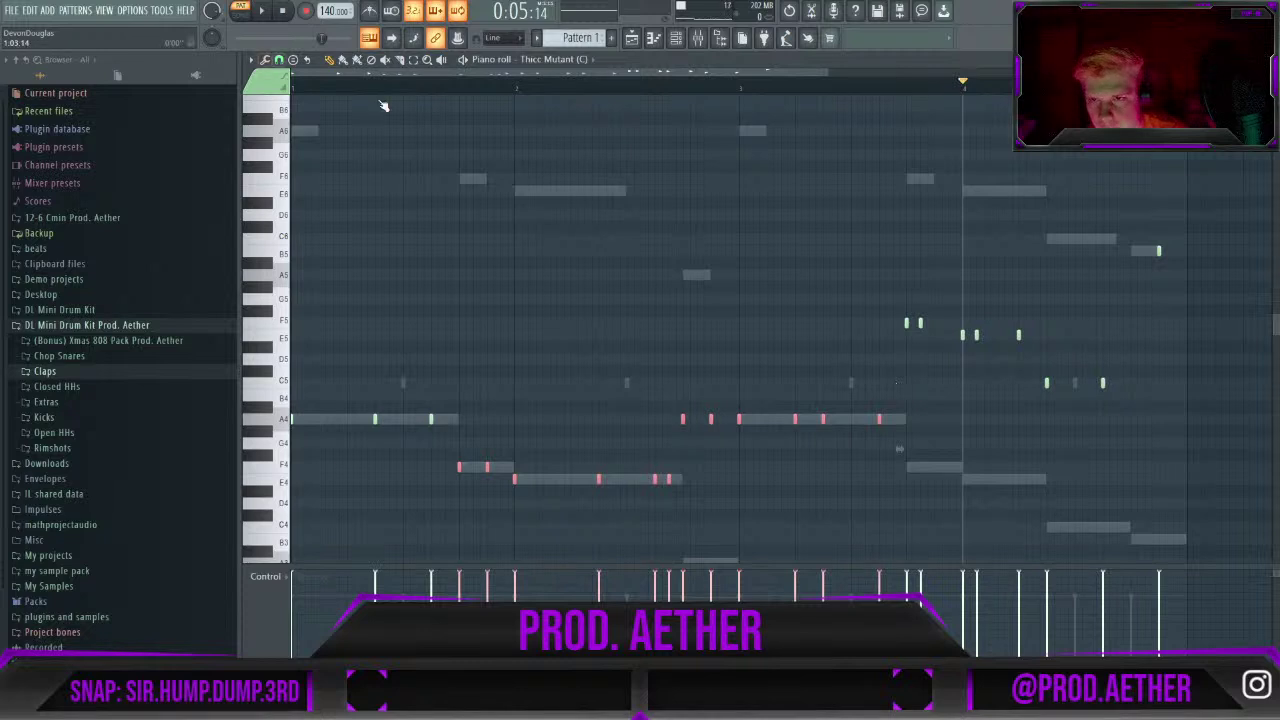
key("space")
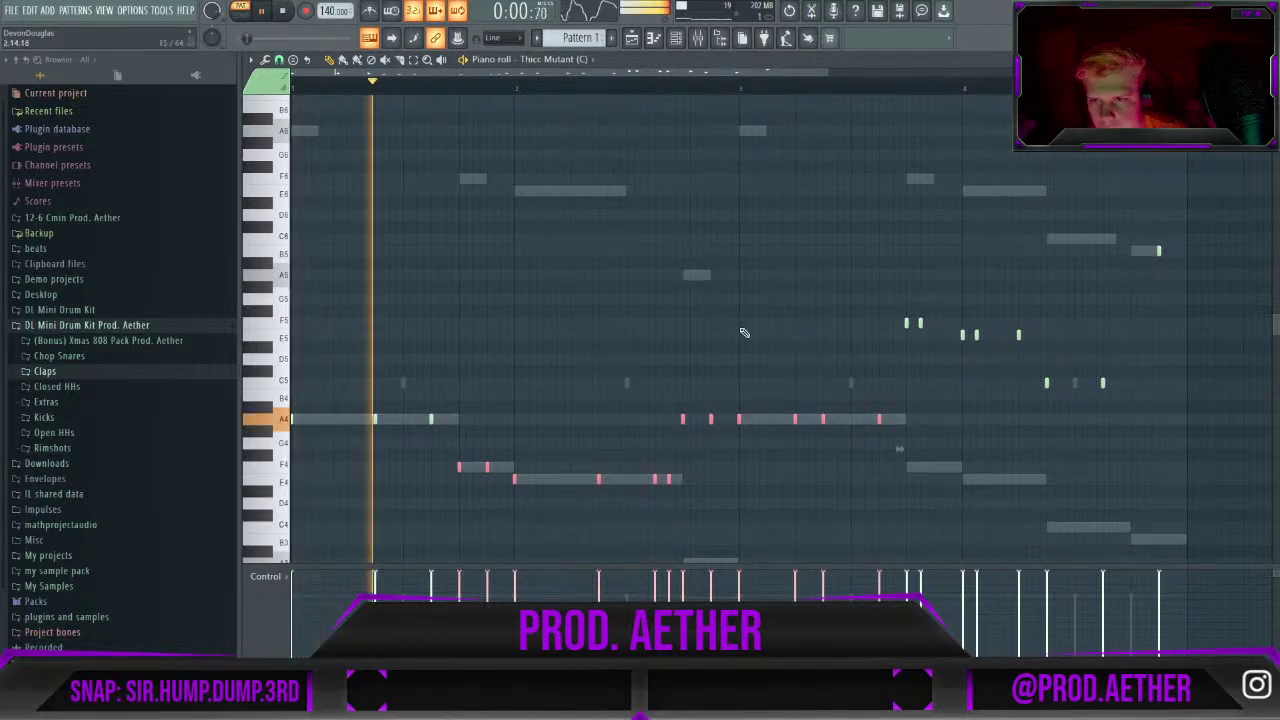
key("ctrl+Up")
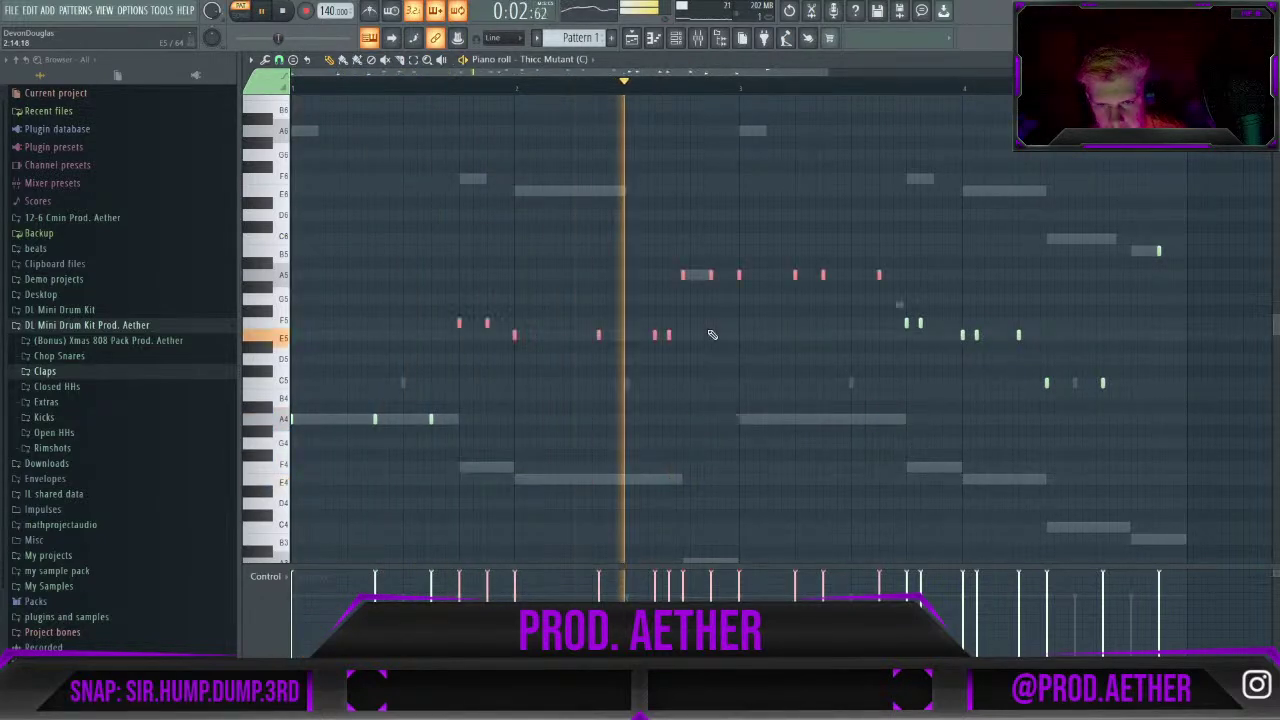
key("space")
key("space")
left_click(459, 406)
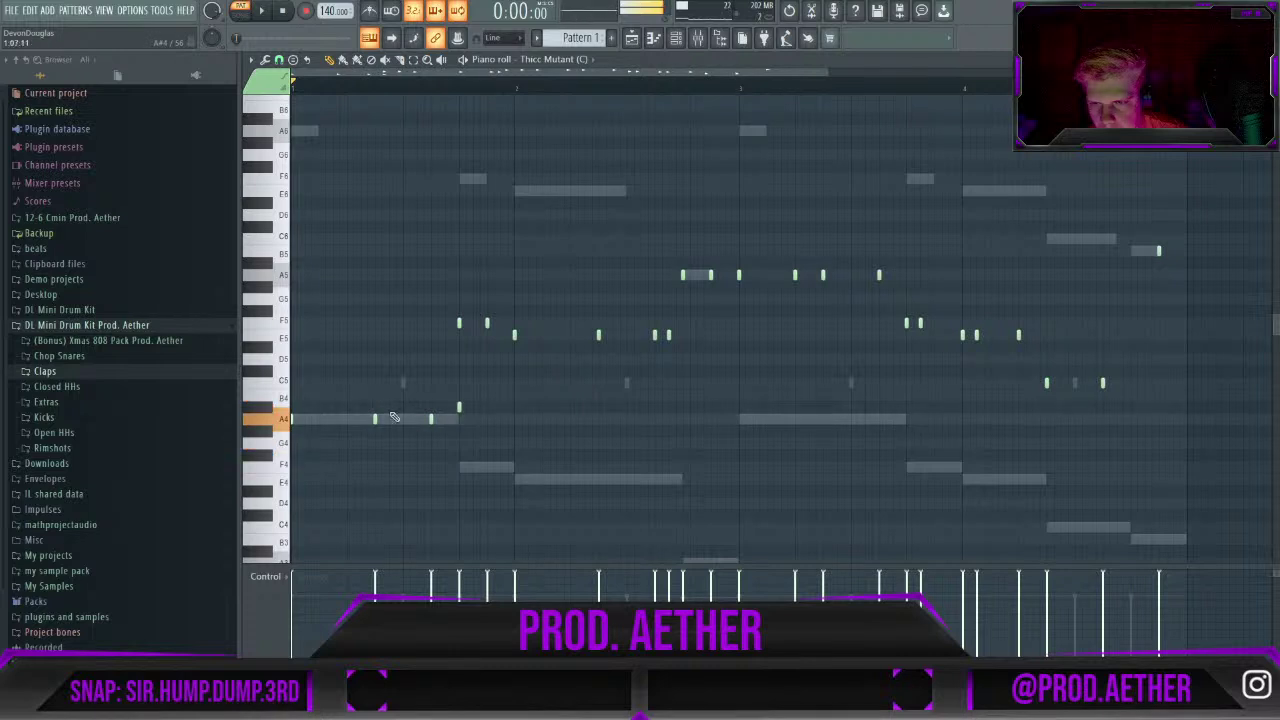
Transpose the bar 1 A4 notes back up one octave to A5, play the result and close the piano roll.
left_click_drag(465, 436, 290, 354)
key("ctrl+Up")
key("space")
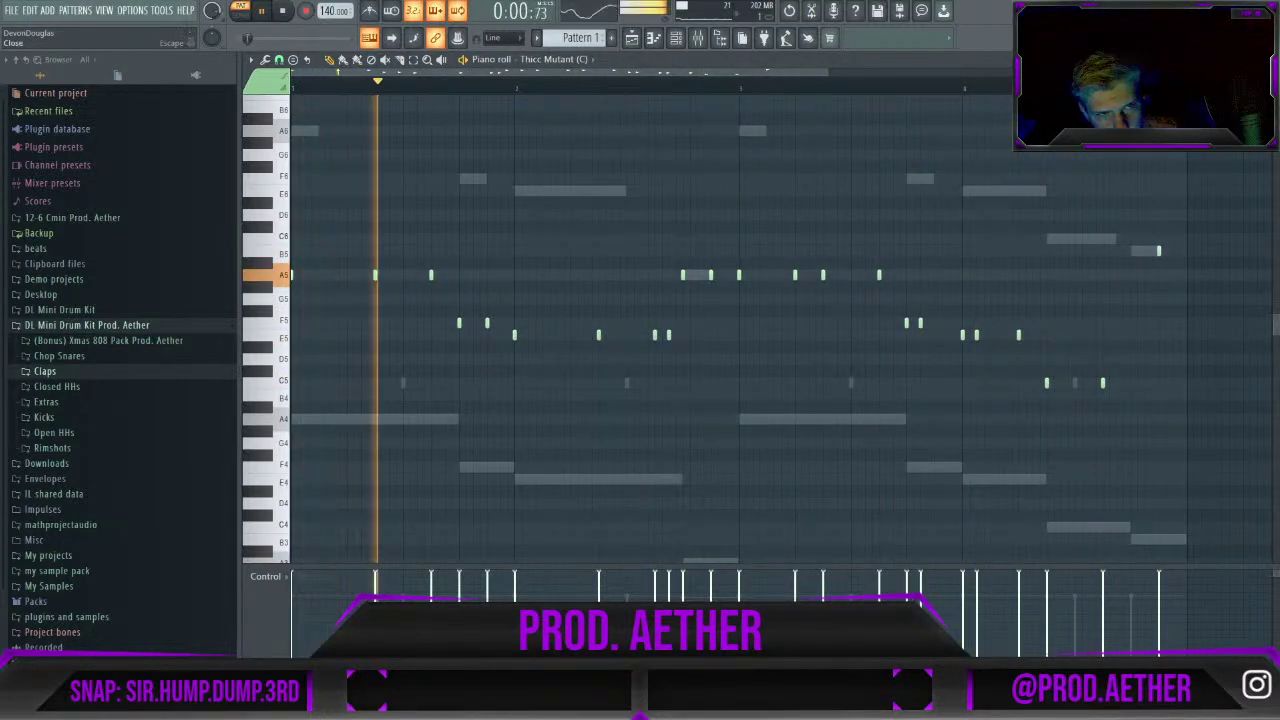
key("Escape")
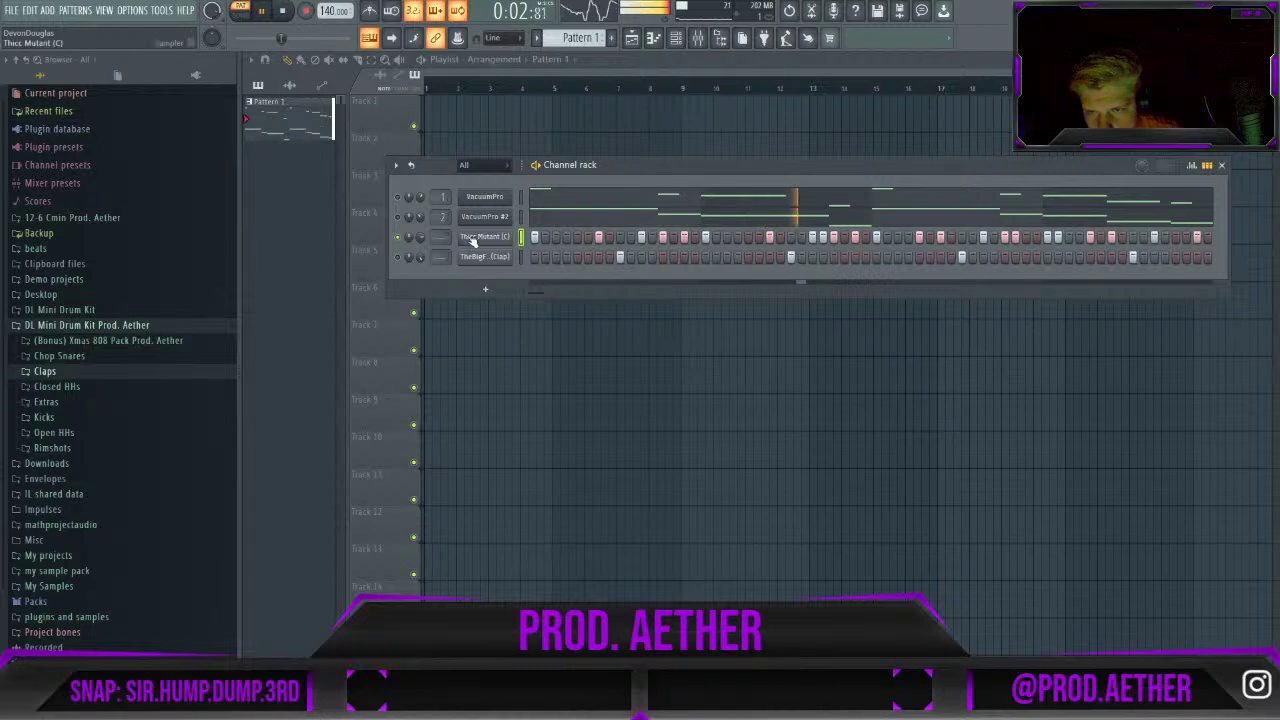
Set Thicc Mutant's quick fade out to 96% and enable Reverse polarity in its channel settings.
left_click(473, 240)
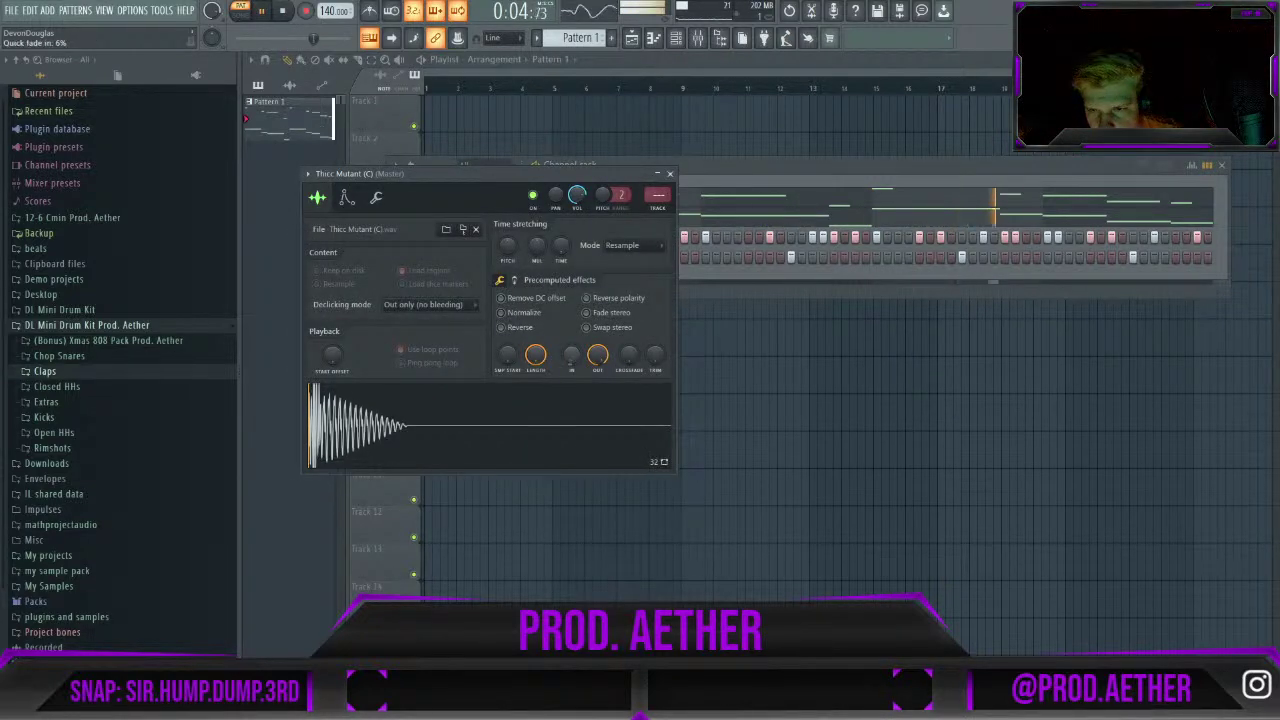
scroll(598, 355, "up", 2)
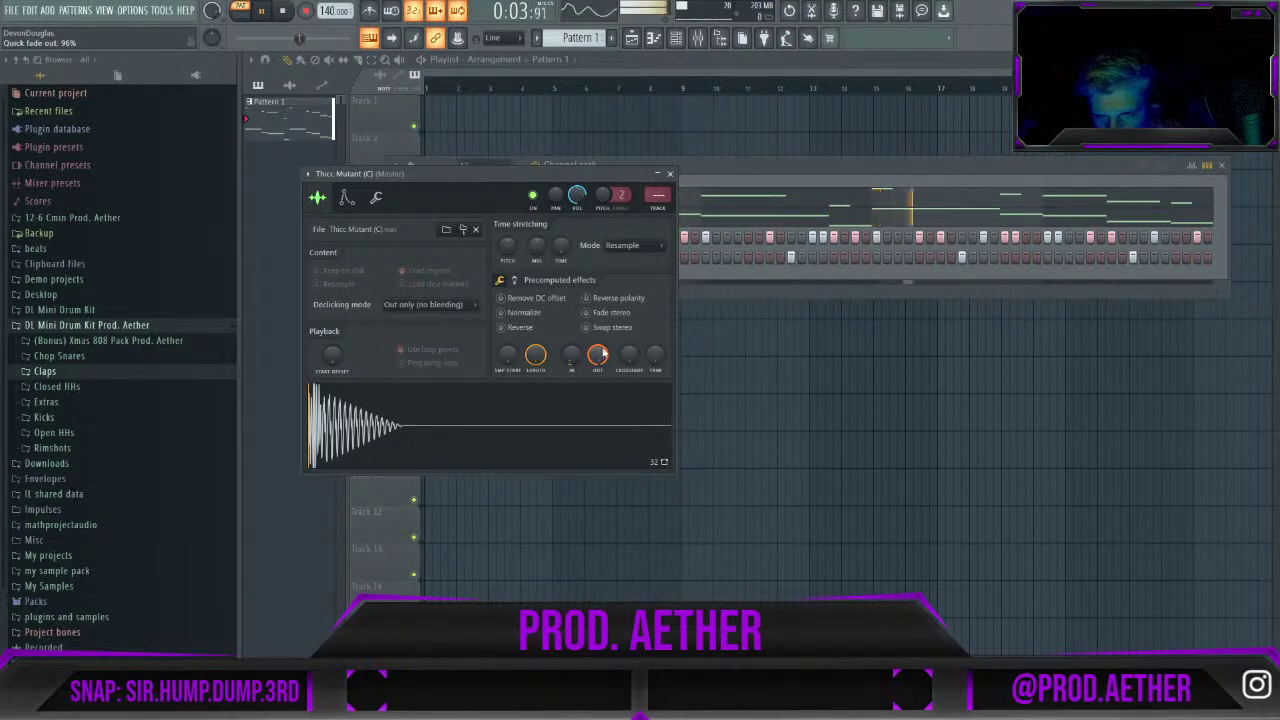
left_click(608, 298)
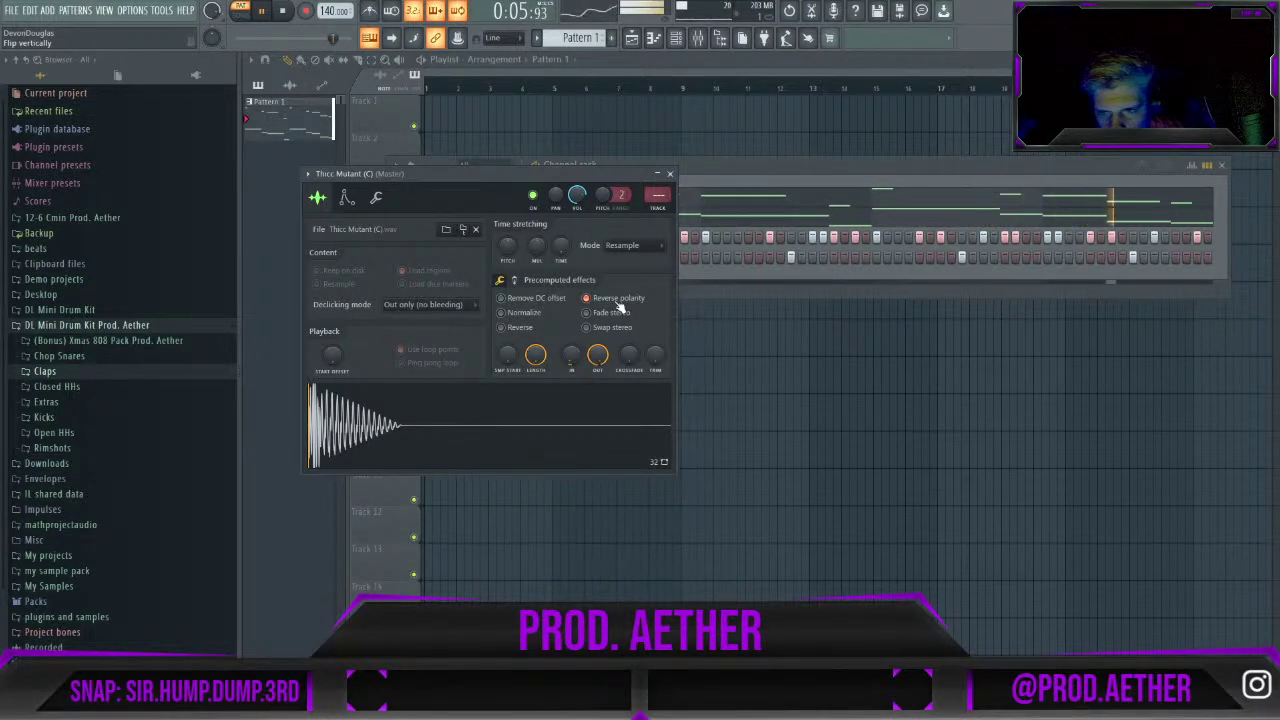
Adjust Thicc Mutant's precomputed EQ, set its gain boost to 5% and close the channel settings.
left_click(514, 280)
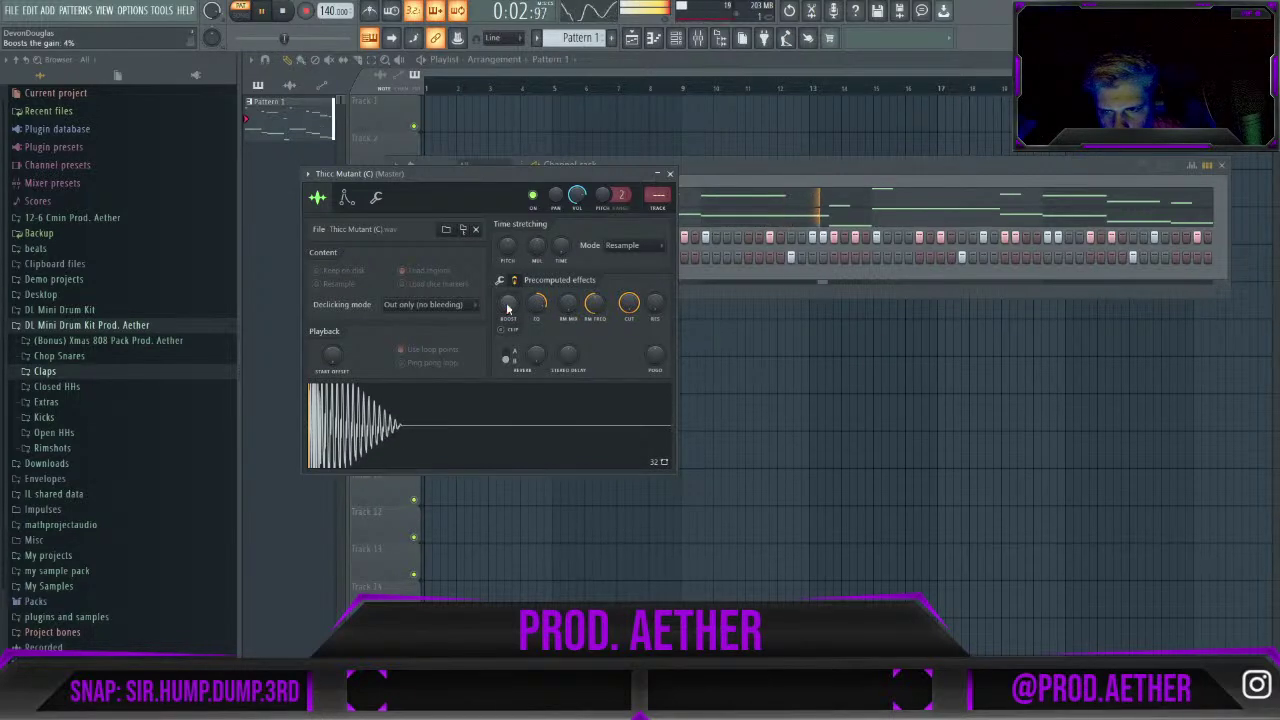
mouse_move(507, 309)
left_mouse_down()
mouse_move(507, 326)
mouse_move(517, 308)
left_mouse_up()
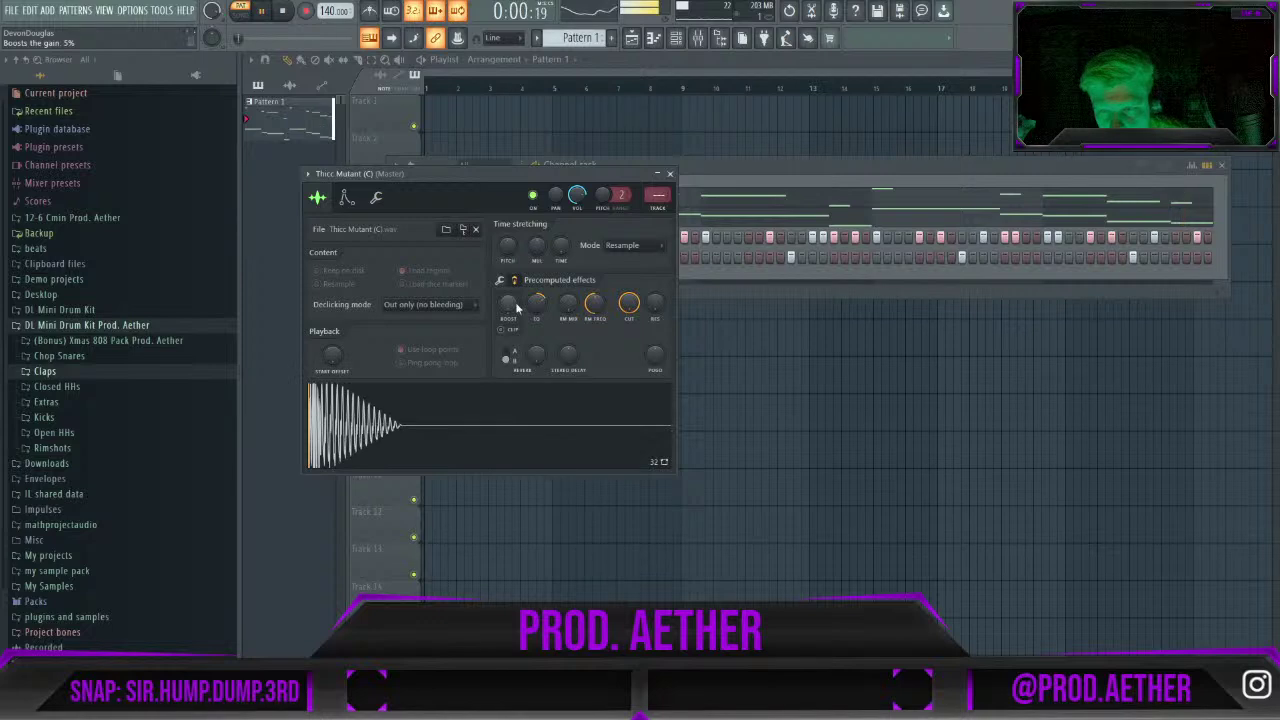
left_click(501, 283)
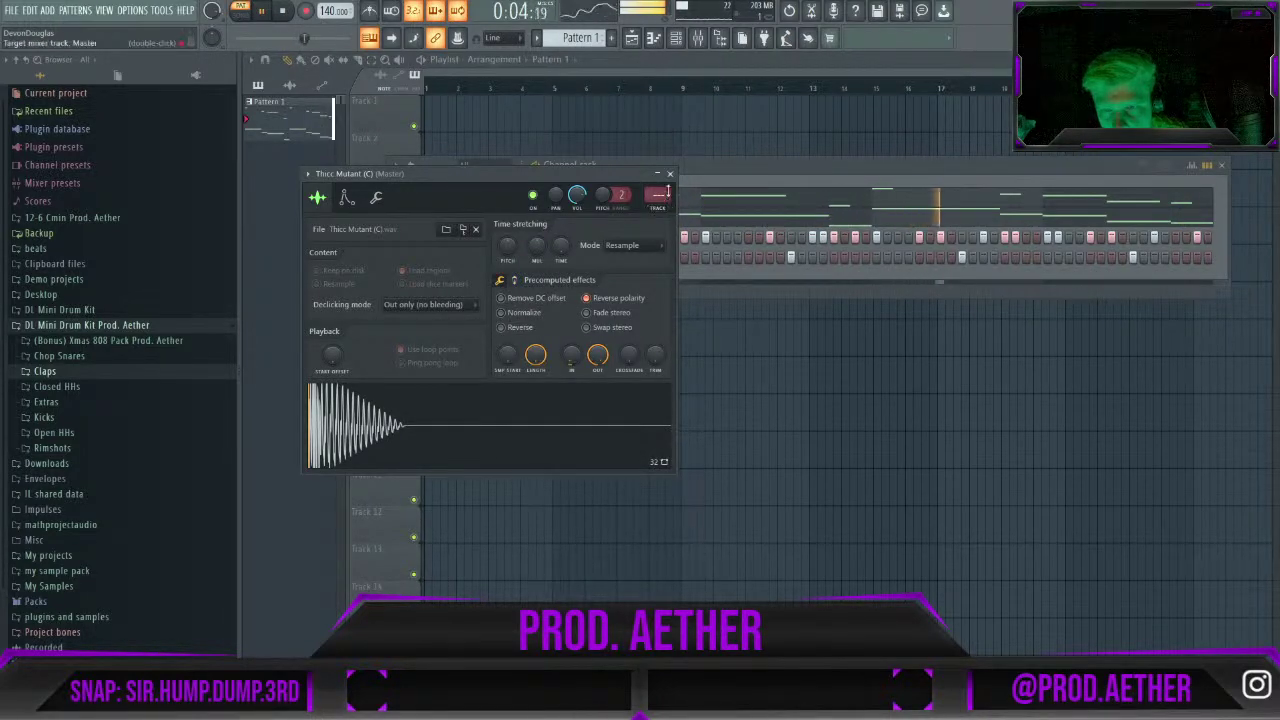
left_click(670, 175)
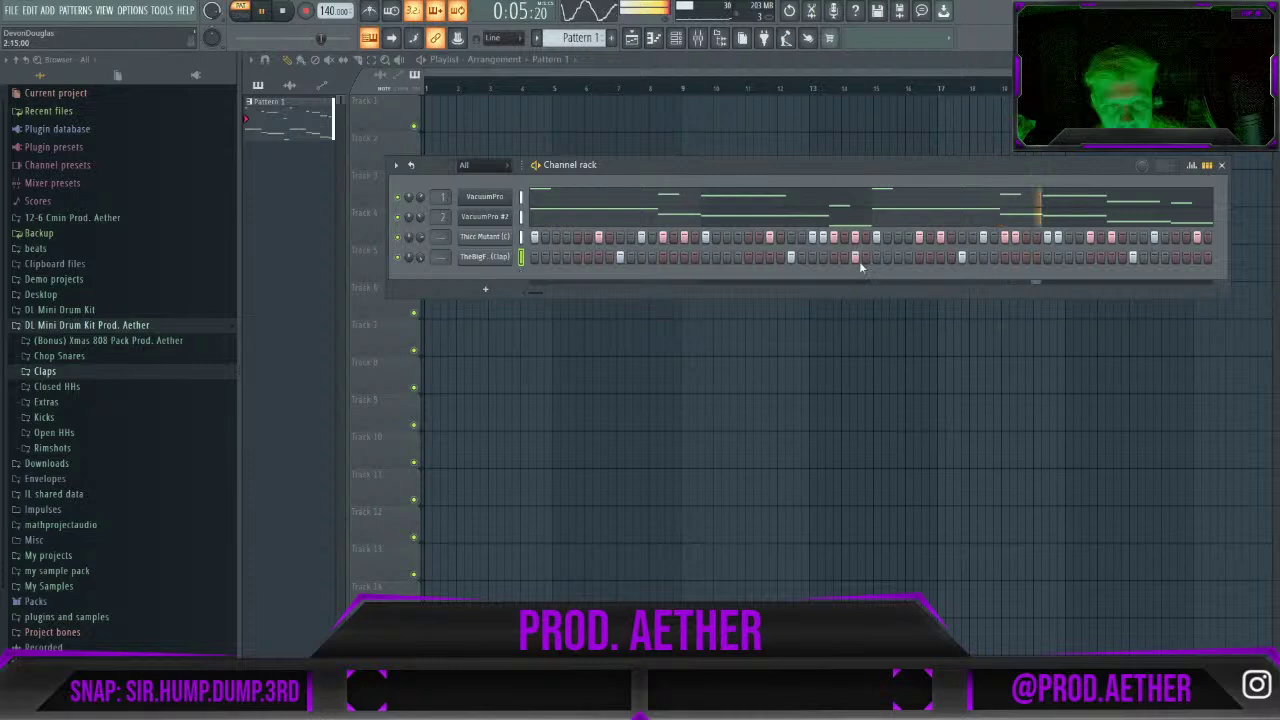
Set the last clap's velocity to about 83% in the graph editor and hide the graph.
left_click(1191, 165)
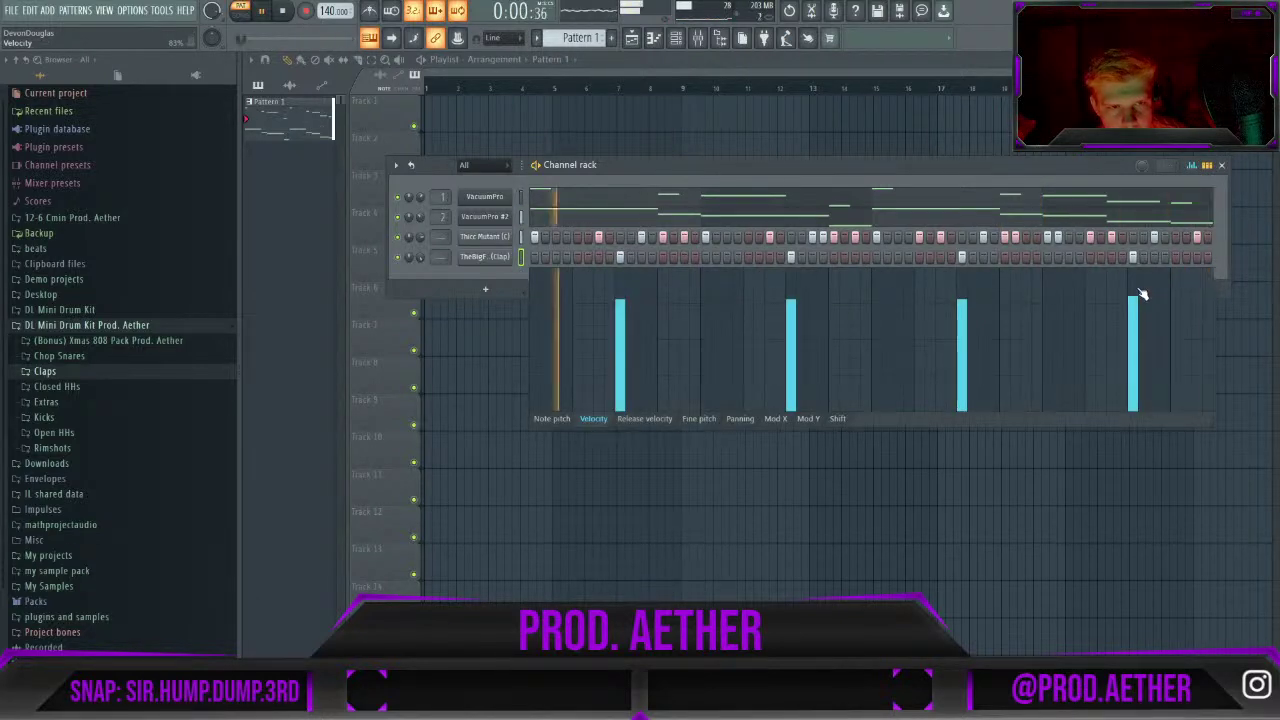
left_click(1191, 165)
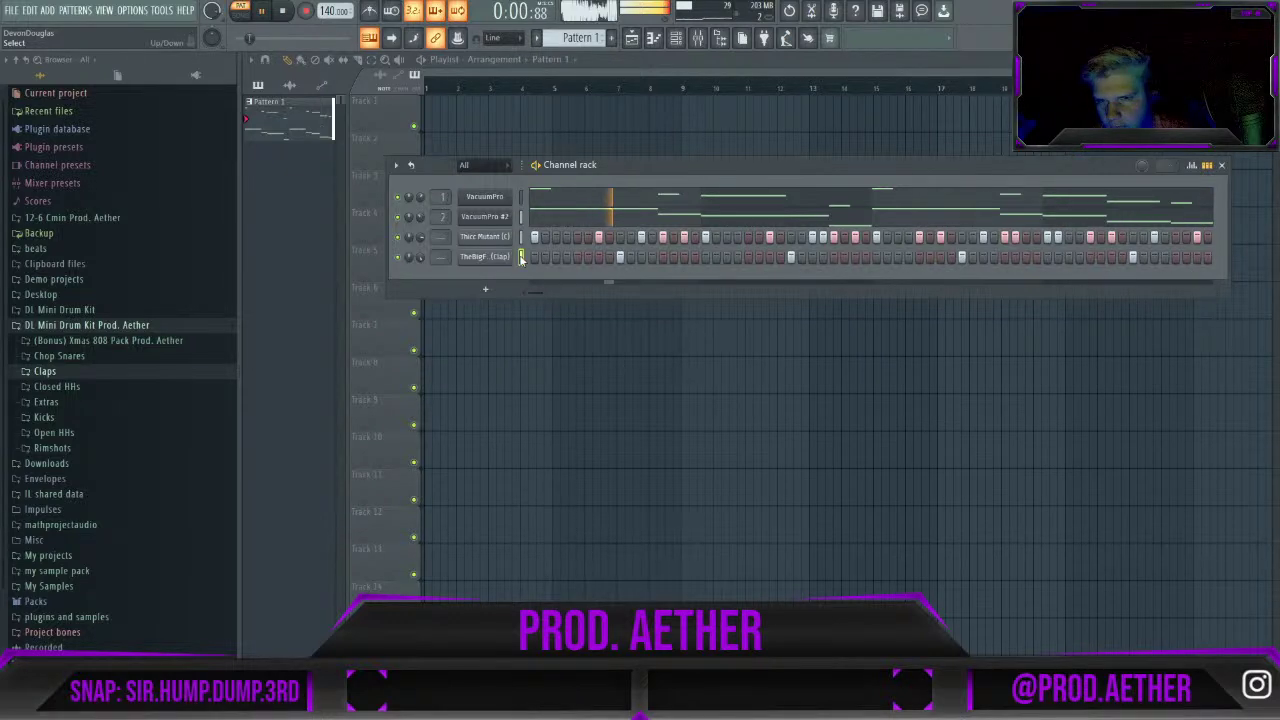
Audition the Basic, Basic Metal, GoTo and Ploop closed hi-hats and add GoTo (HH) as a new channel.
left_click(86, 388)
left_click(92, 402)
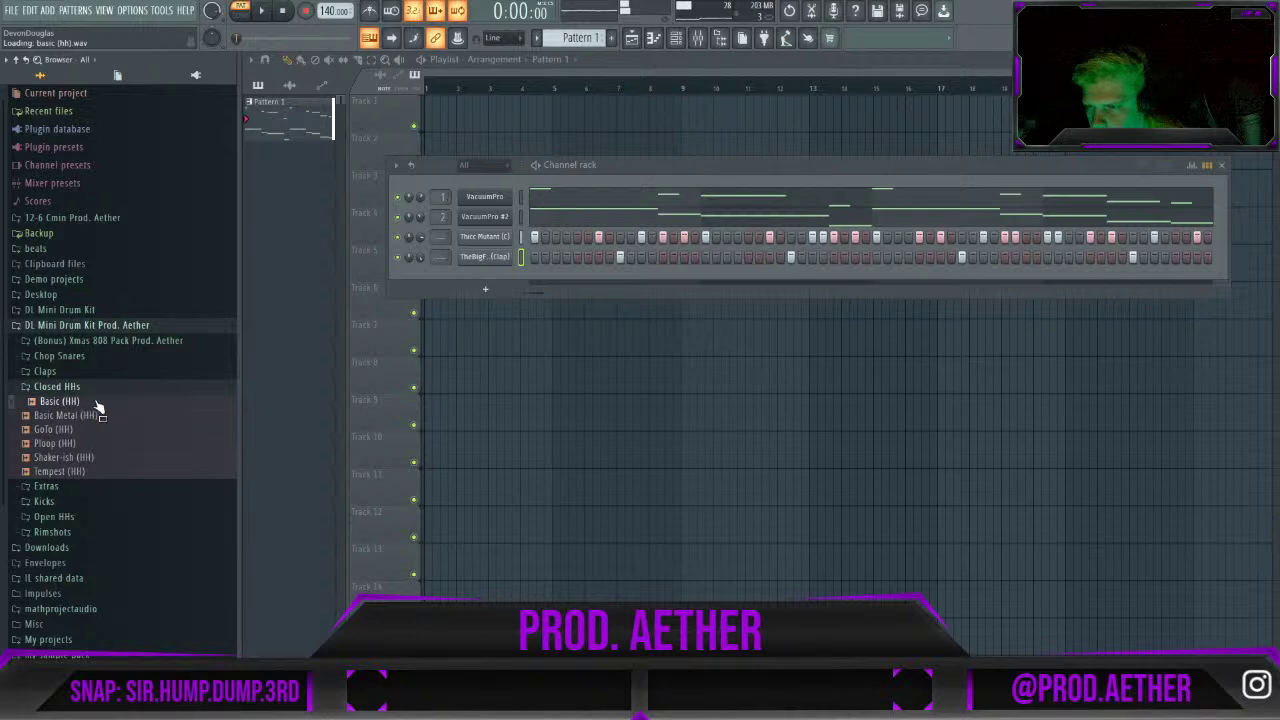
left_click(99, 417)
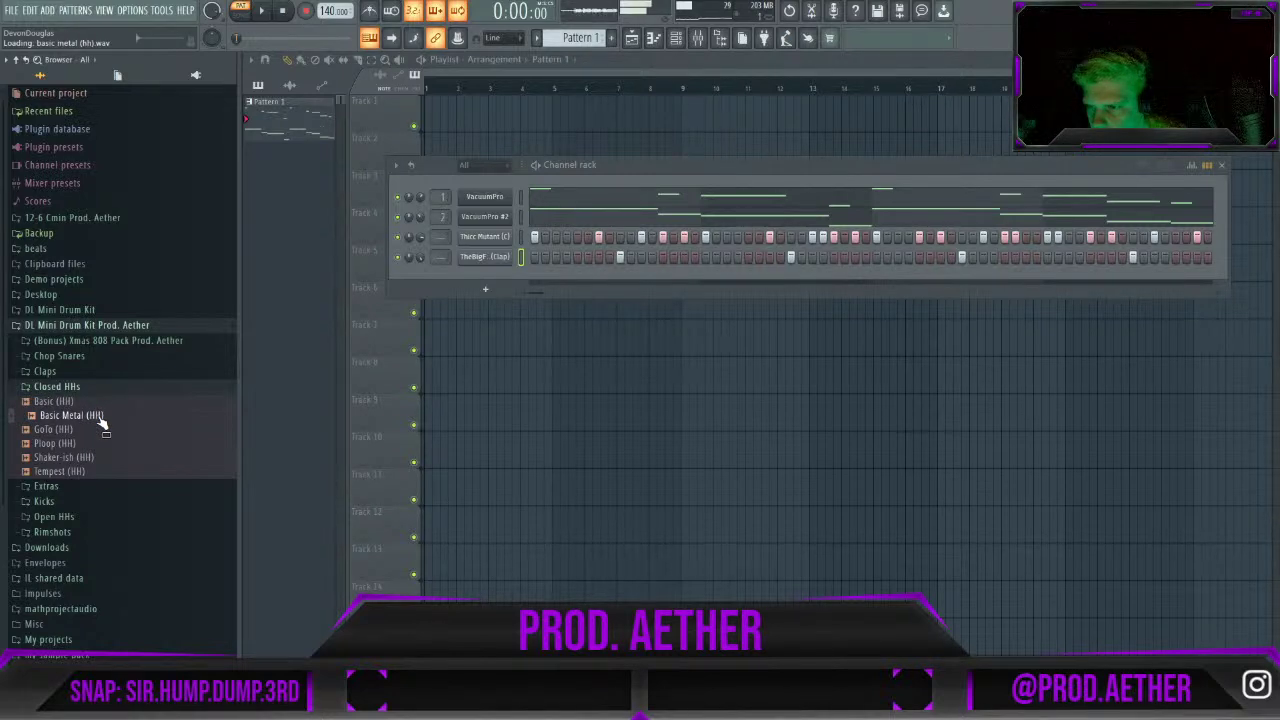
left_click(104, 431)
left_click(106, 445)
left_click(96, 435)
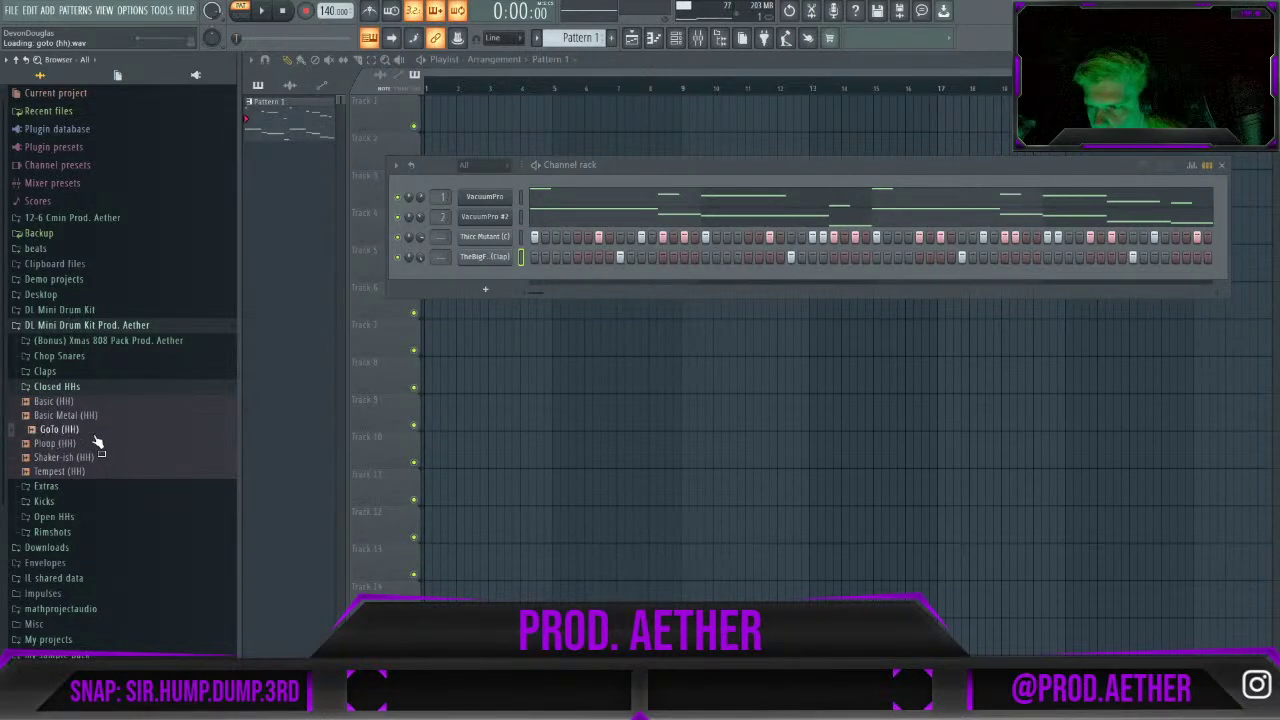
left_click_drag(432, 272, 423, 277)
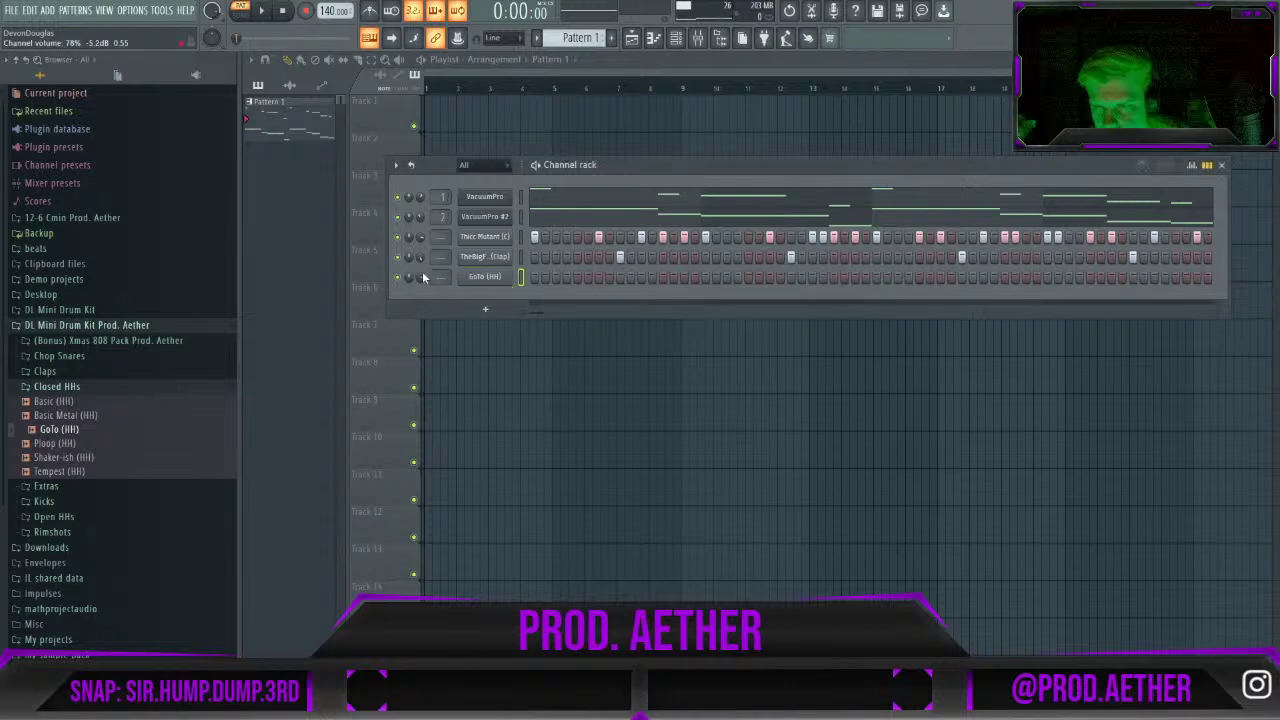
Normalize the GoTo (HH) sample, start playback and close its channel settings.
left_click(485, 276)
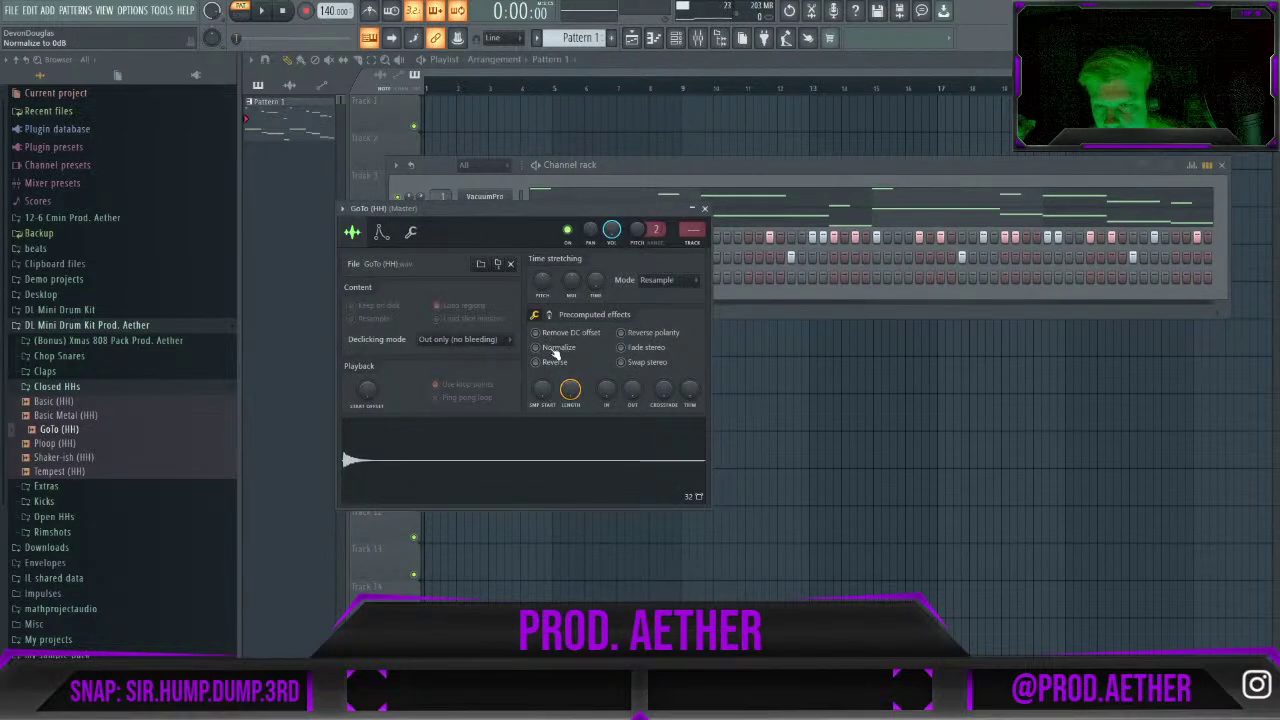
left_click(556, 349)
key("space")
left_click(704, 208)
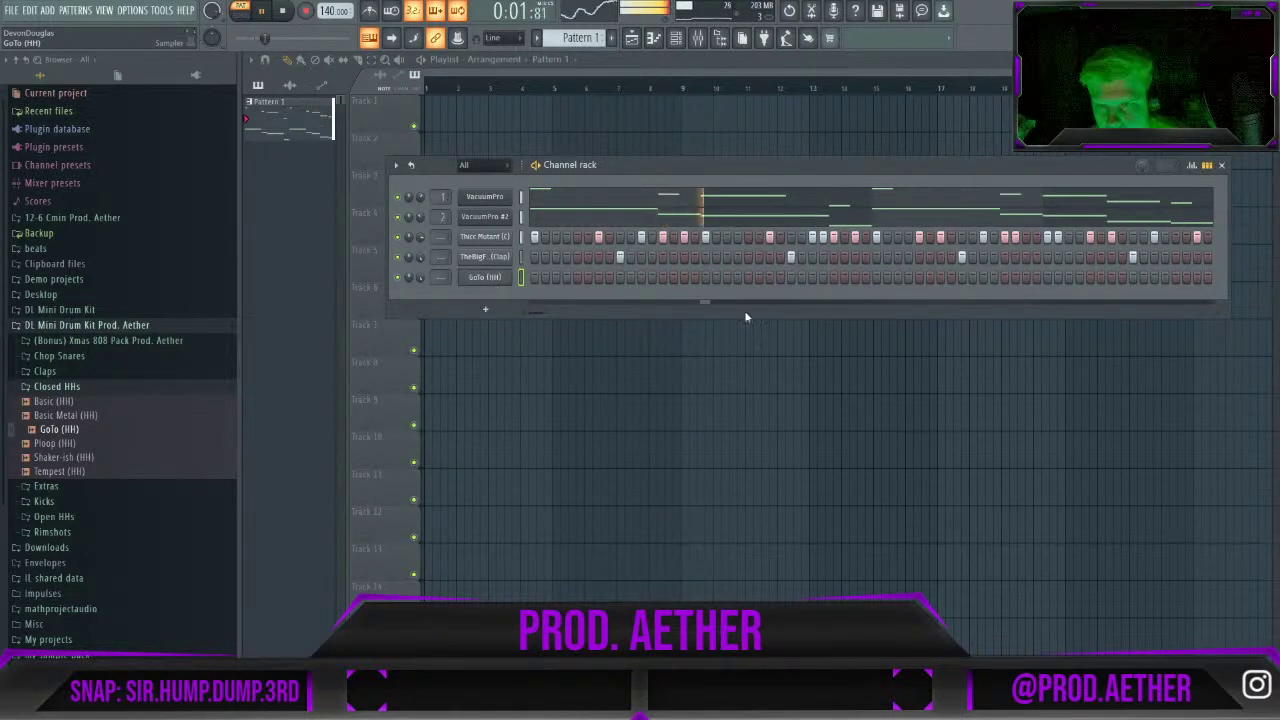
Fill every second step of the GoTo (HH) channel with a hit and set its volume to 95%.
key("ctrl+v")
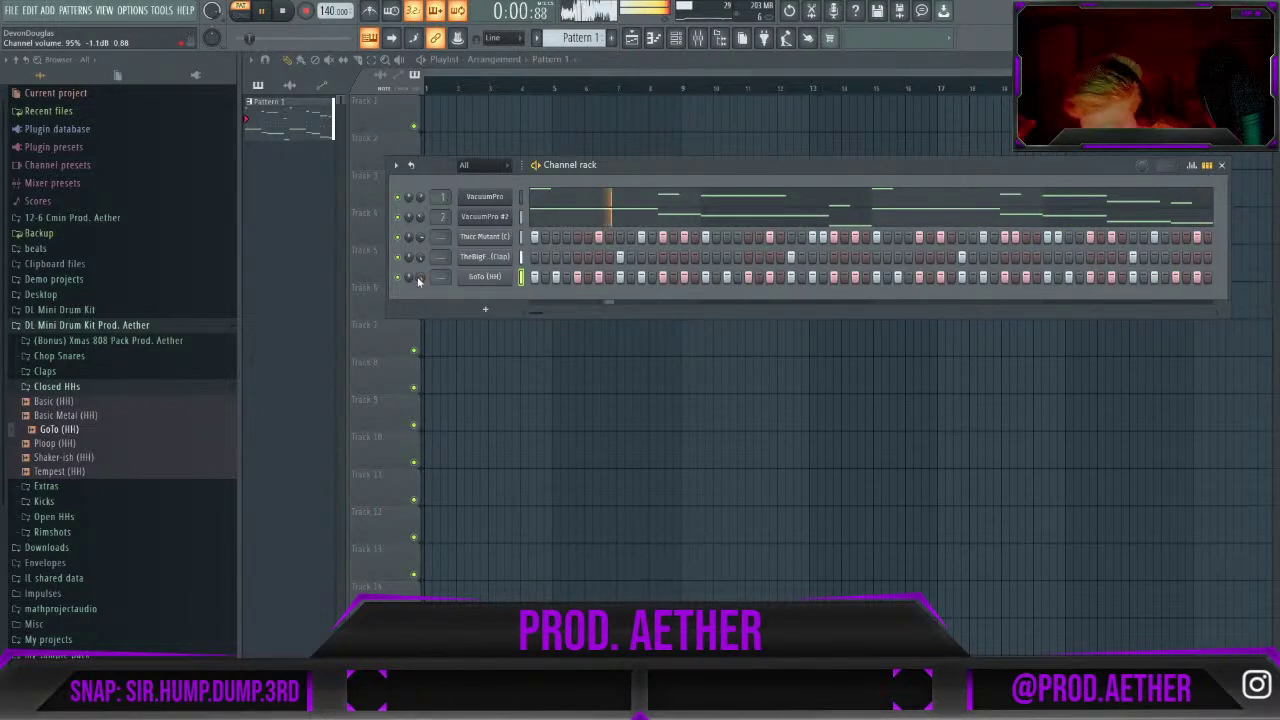
left_click_drag(425, 245, 425, 233)
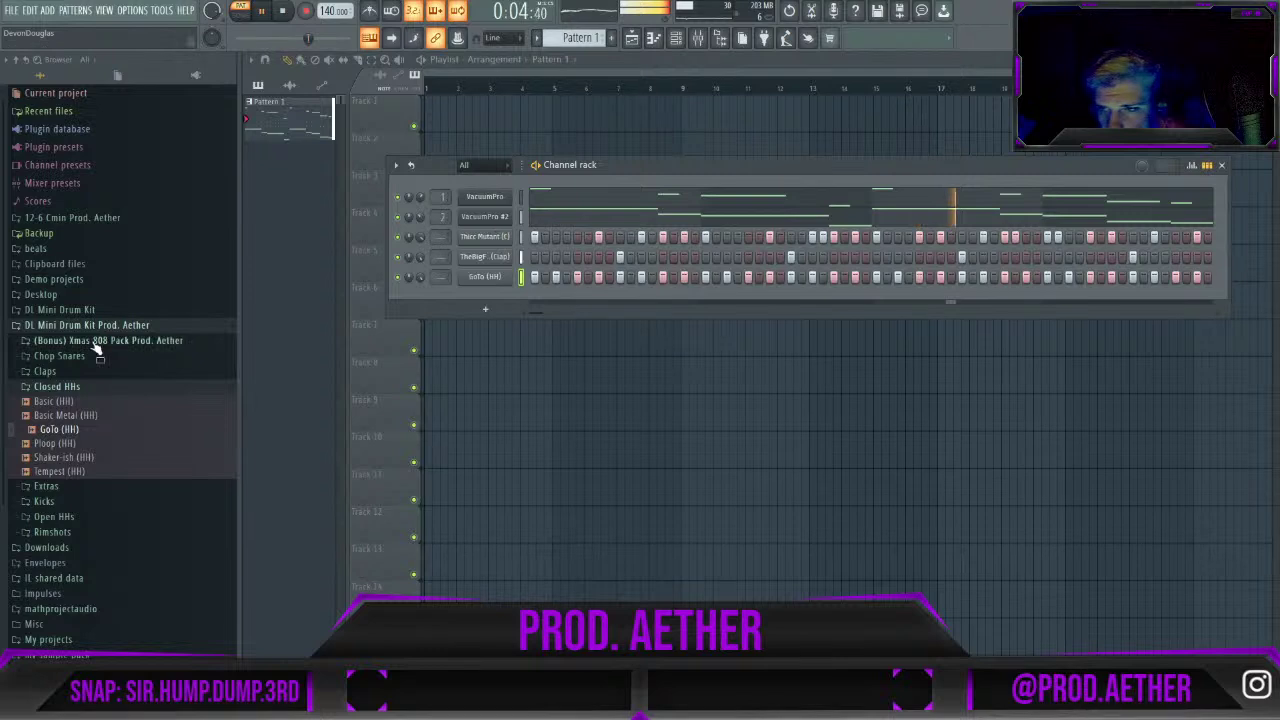
Audition samples from the Kicks folder and add Lil UMPH (Kick) as a new channel below GoTo (HH).
left_click(52, 386)
left_click(80, 418)
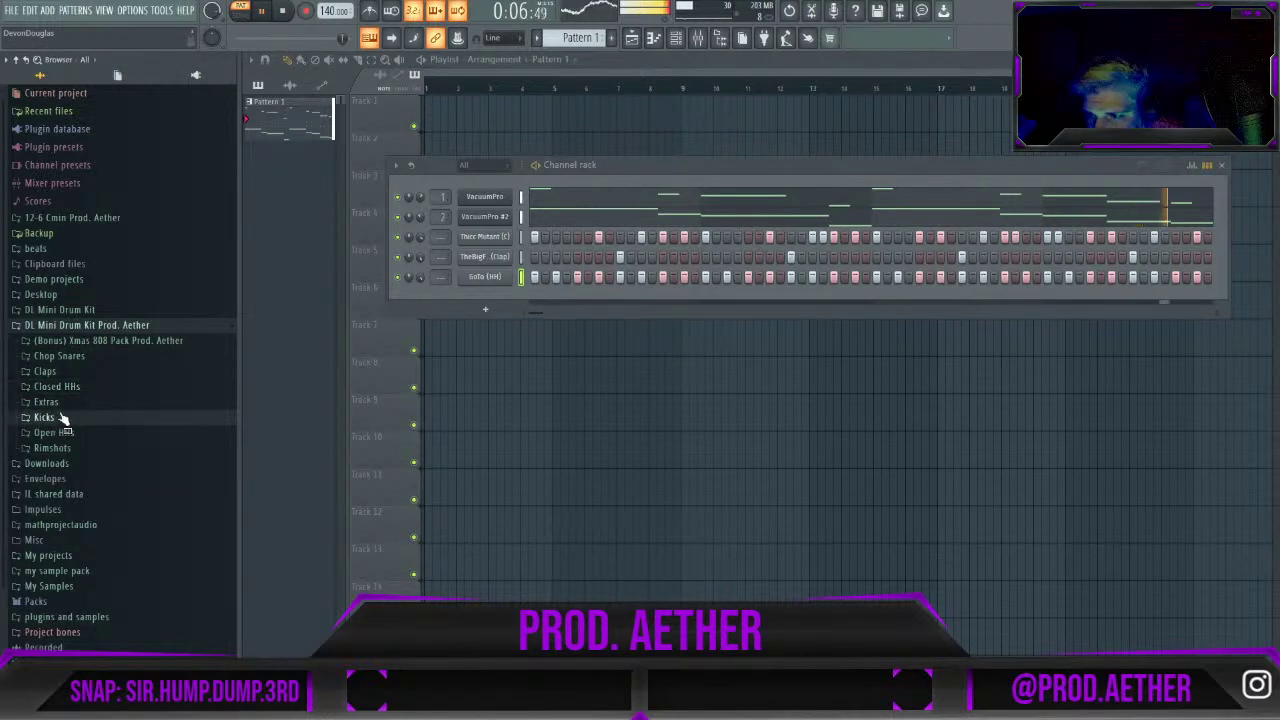
left_click(85, 445)
left_click(74, 433)
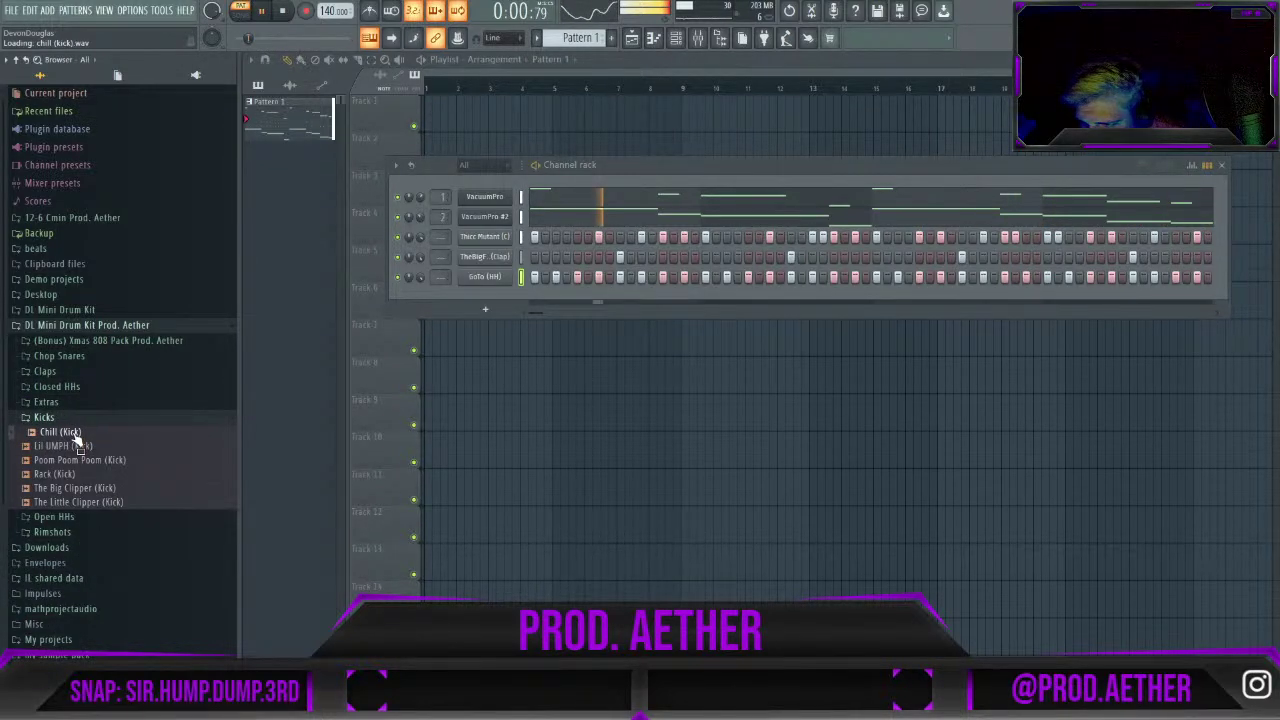
key("space")
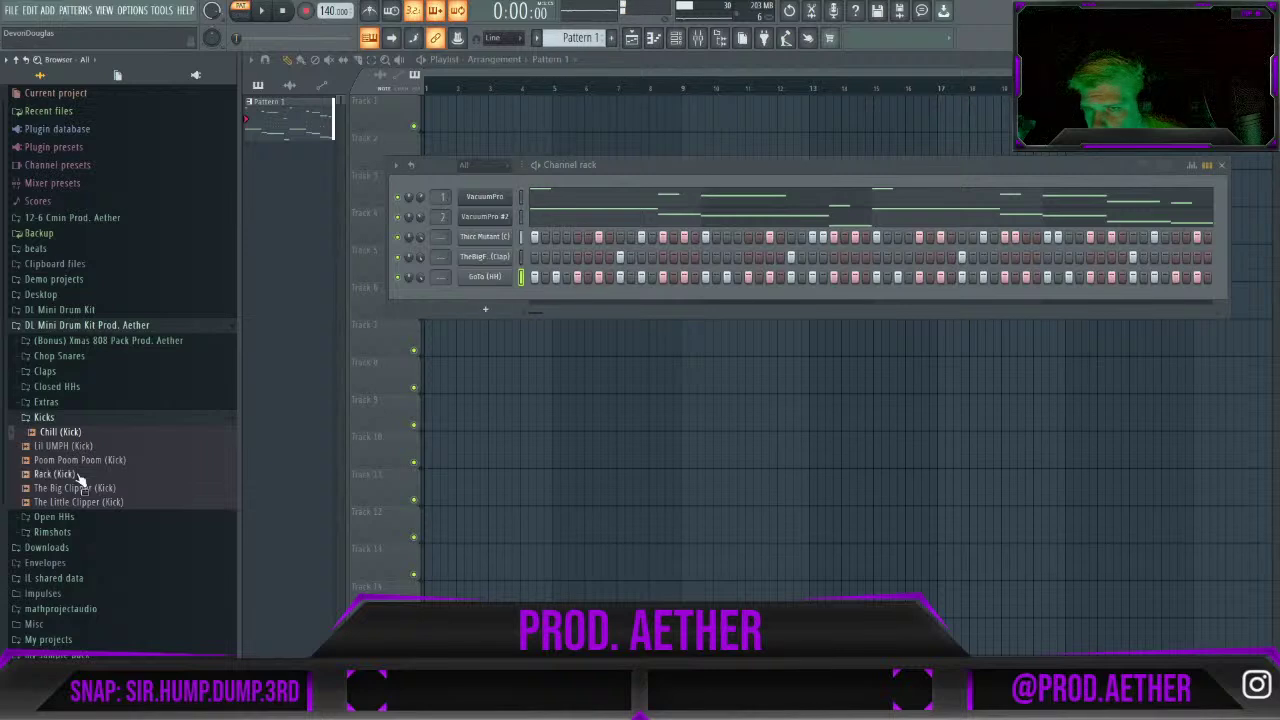
left_click(72, 447)
left_click(75, 460)
left_click(76, 447)
left_click_drag(76, 450, 422, 329)
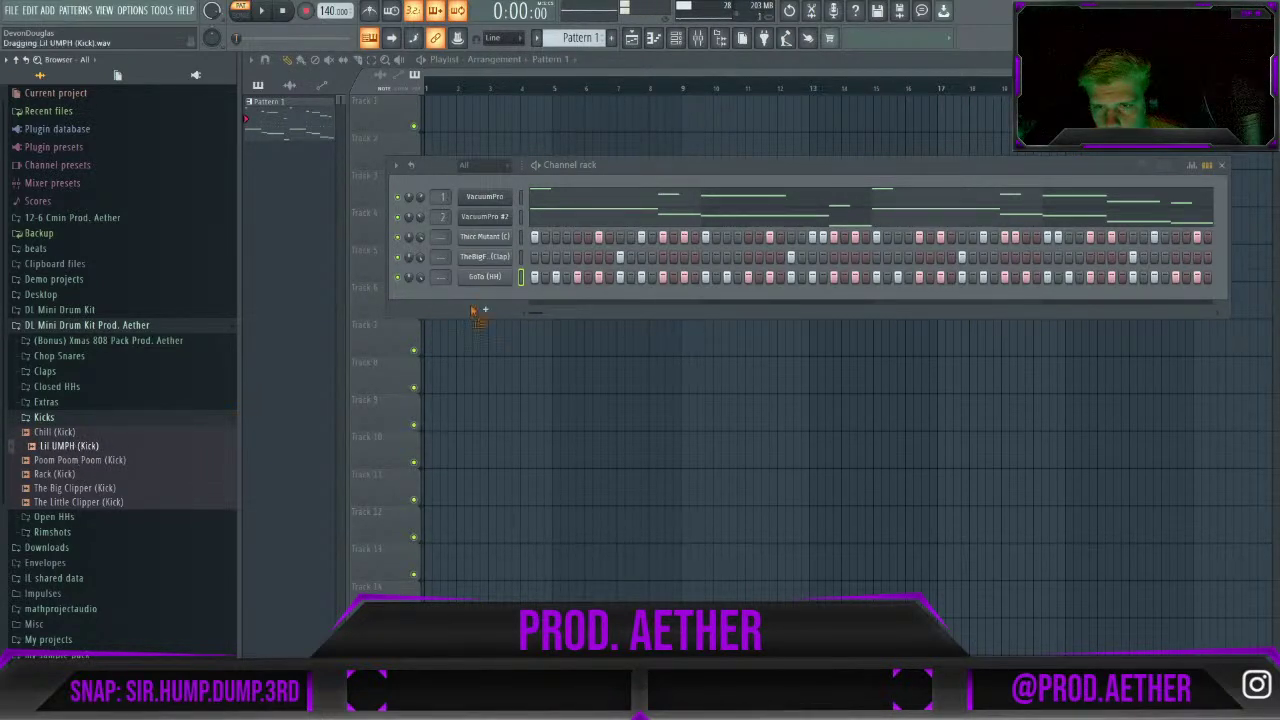
left_click_drag(488, 305, 490, 306)
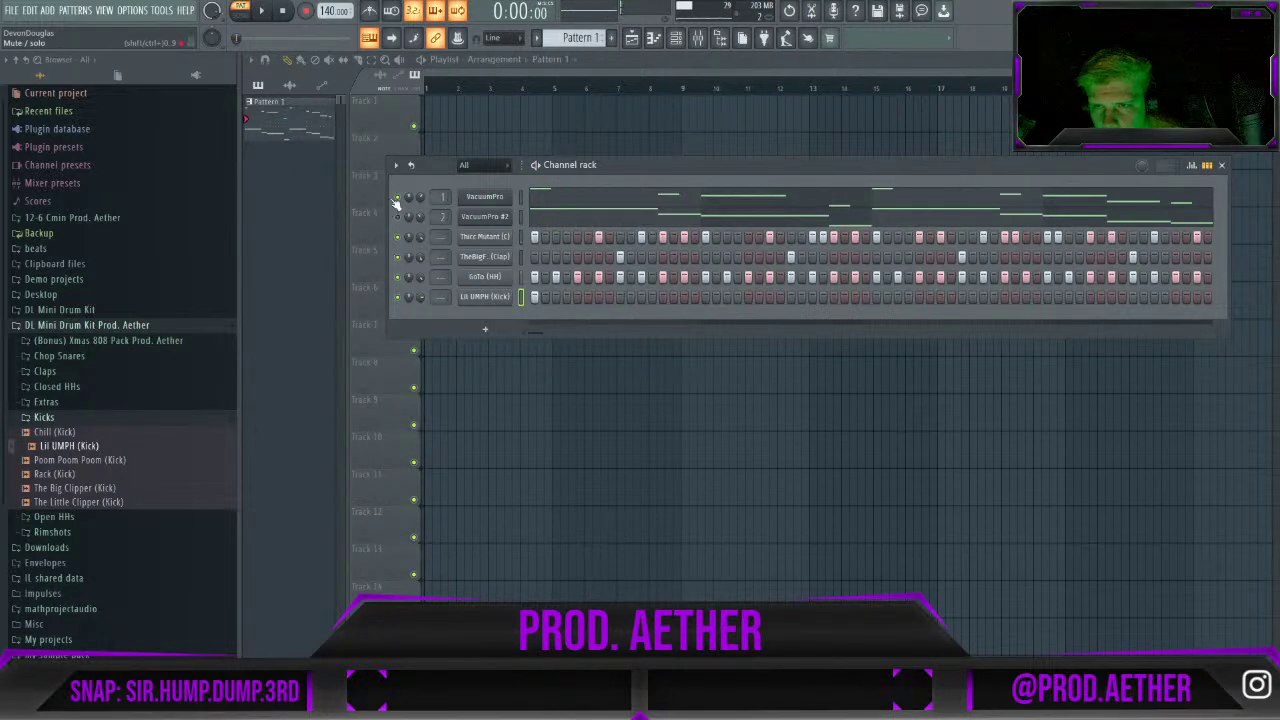
Place Lil UMPH kicks on steps 1, 7 and 13 and play them with both VacuumPro channels muted.
key("space")
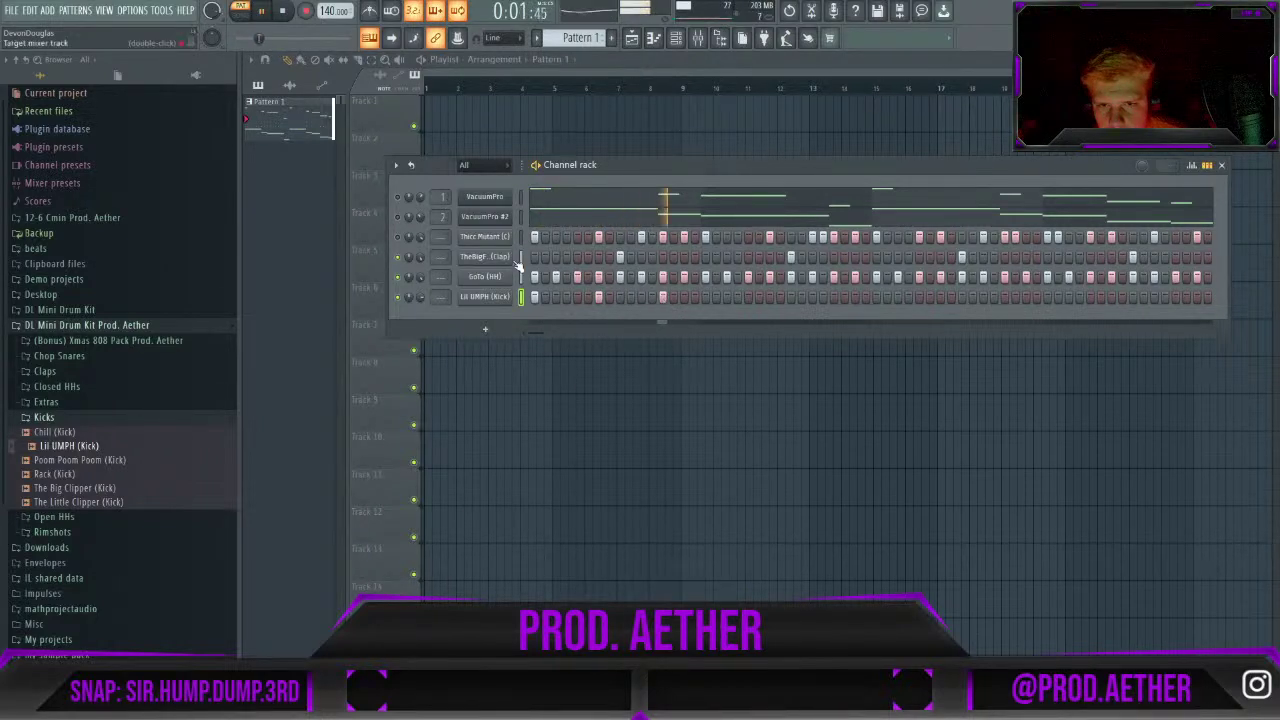
key("space")
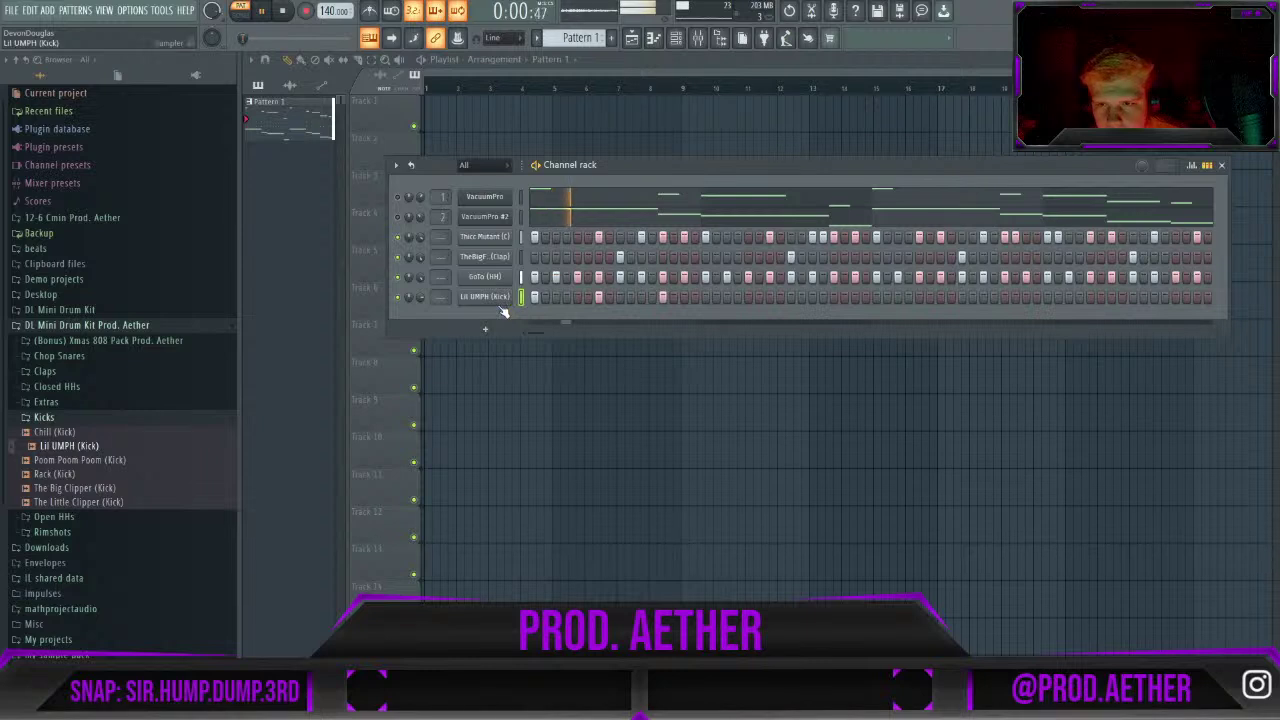
key("space")
key("space")
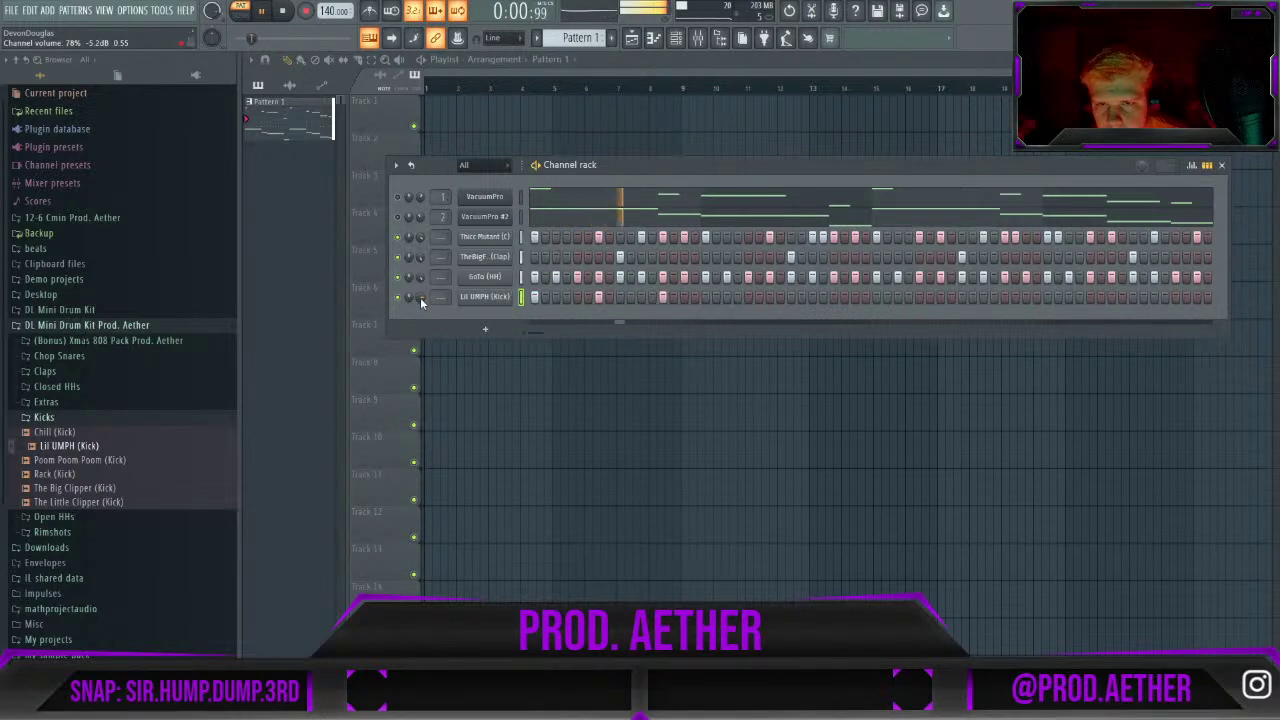
Raise the Lil UMPH (Kick) channel volume to 100% and replay the pattern.
key("space")
left_click_drag(420, 297, 420, 290)
key("space")
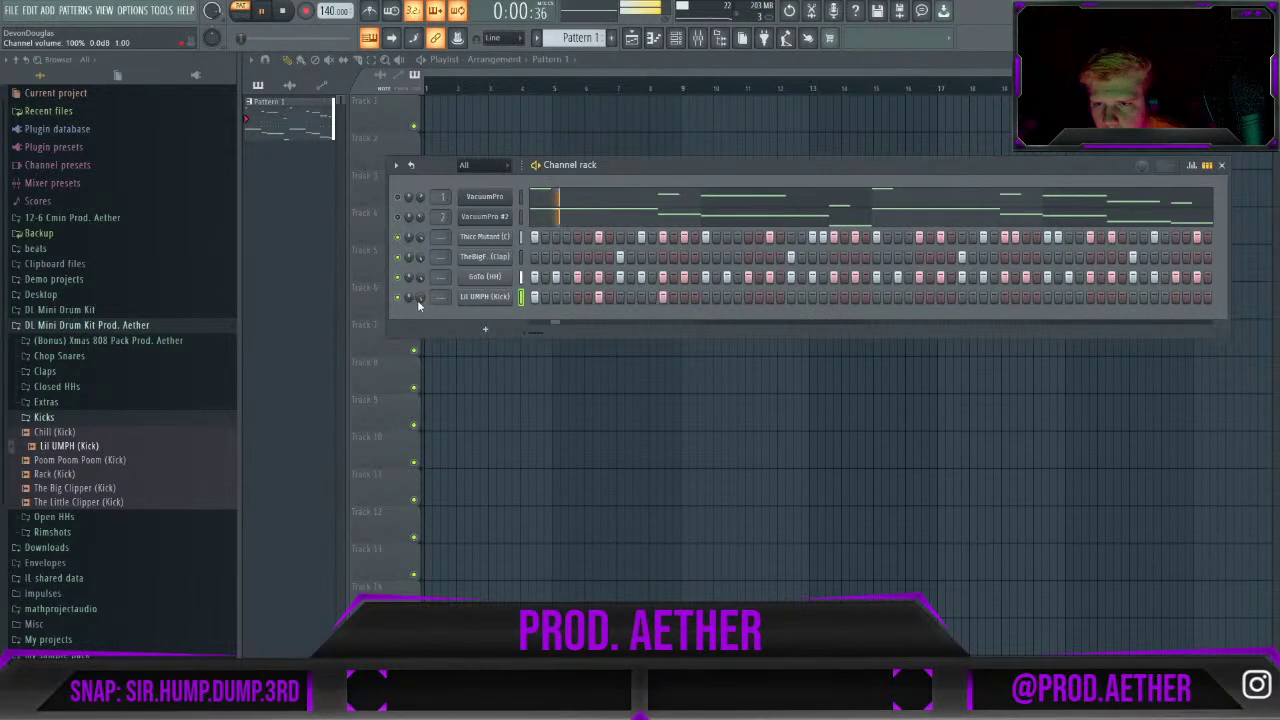
Enable Reverse polarity in the Lil UMPH (Kick) channel settings and play the pattern.
left_click(485, 296)
key("space")
left_click(662, 351)
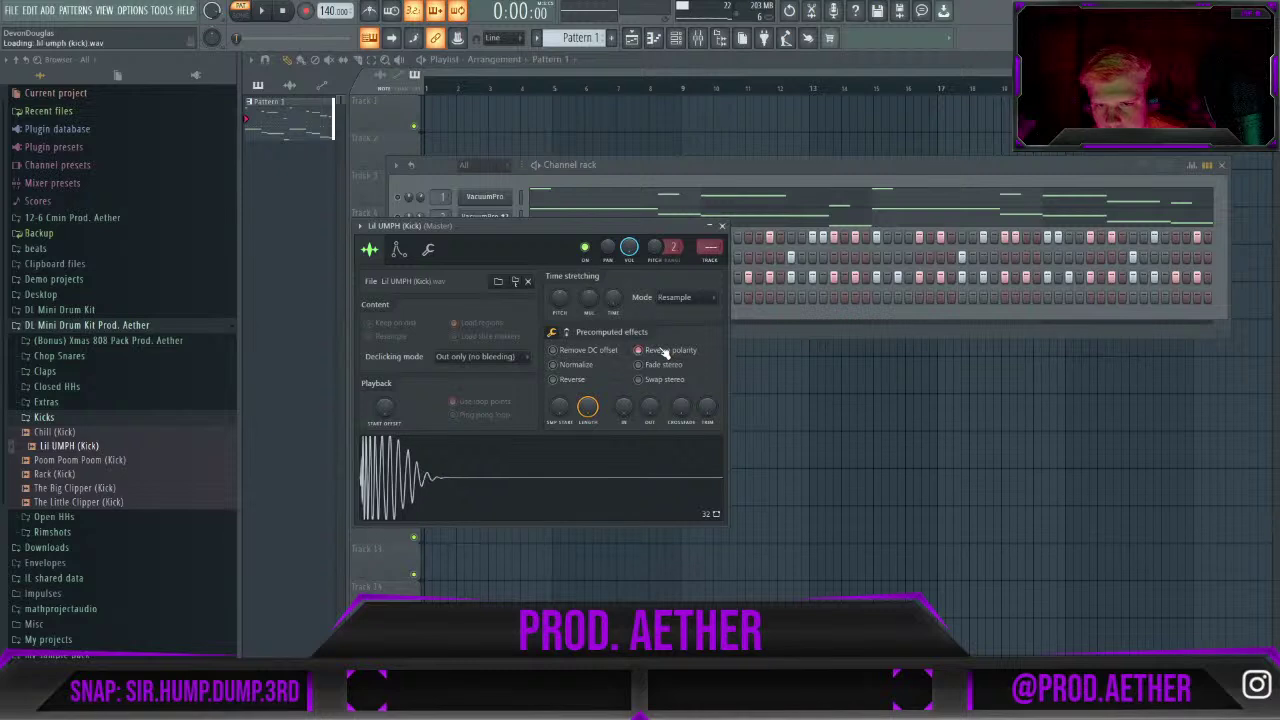
key("space")
Set the Lil UMPH kick's precomputed EQ balance to 34%, listen to it and close the channel settings.
left_click(566, 332)
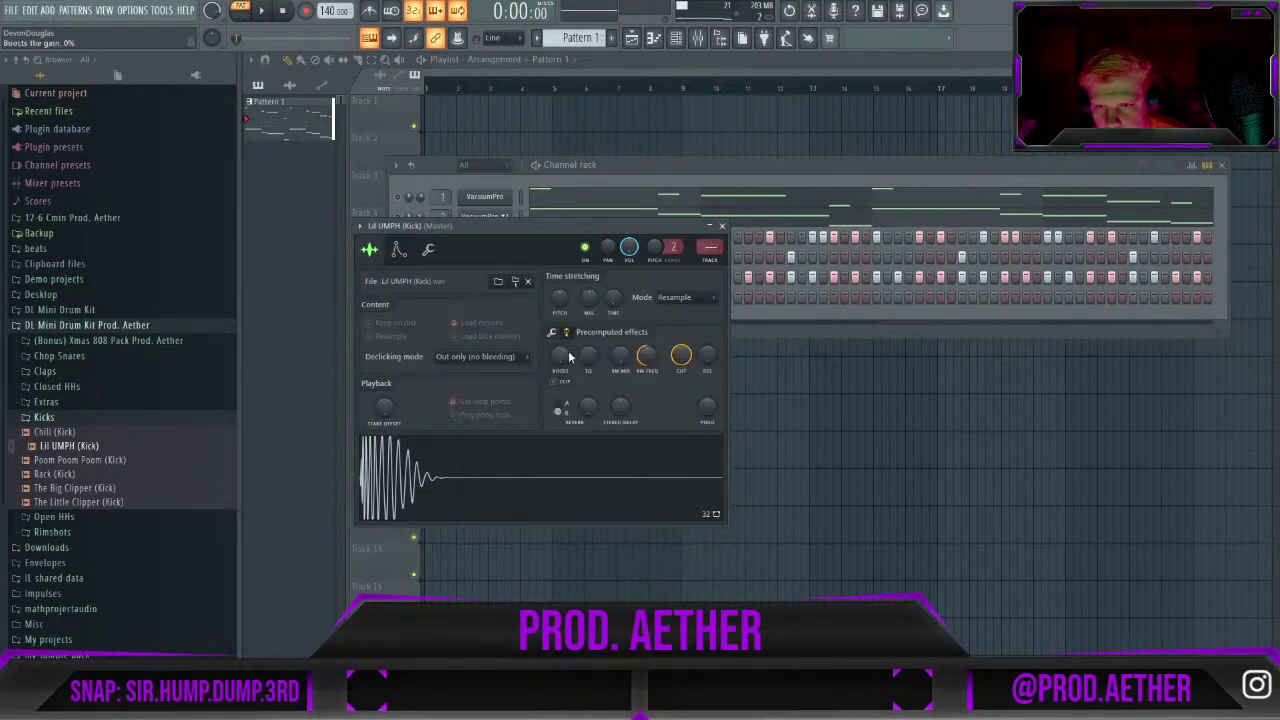
left_click_drag(589, 355, 589, 333)
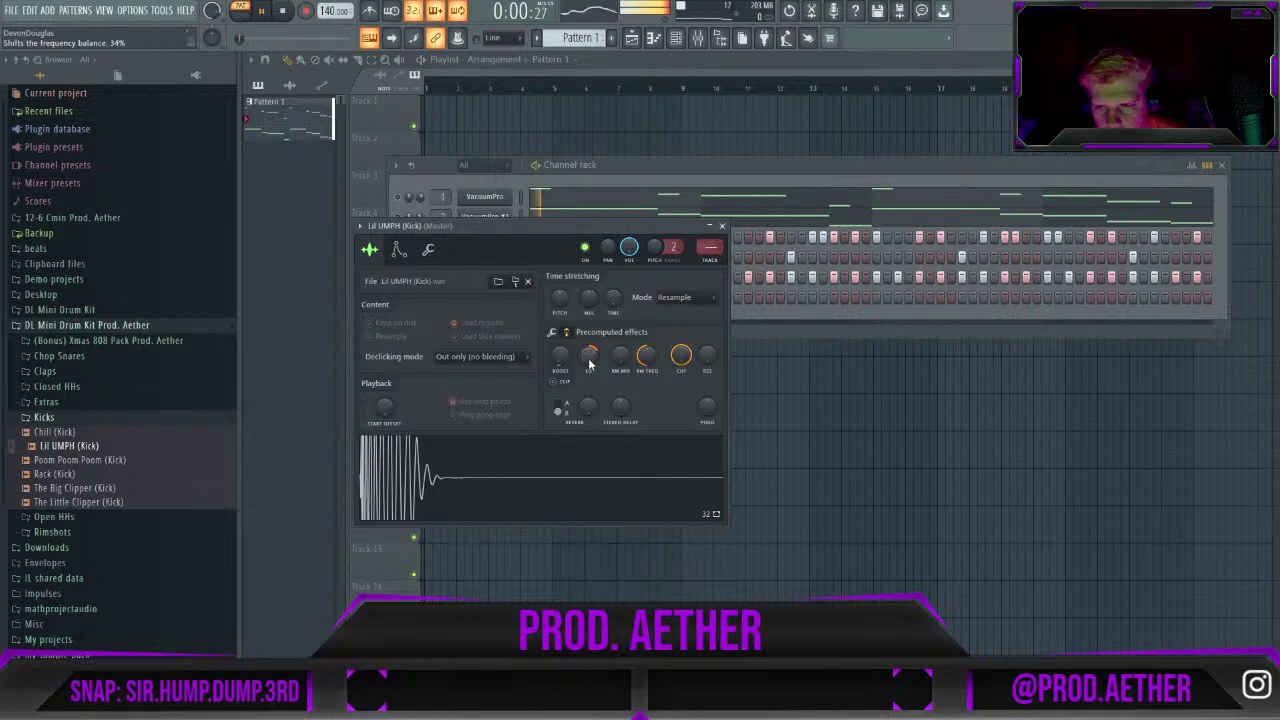
key("space")
left_click(722, 226)
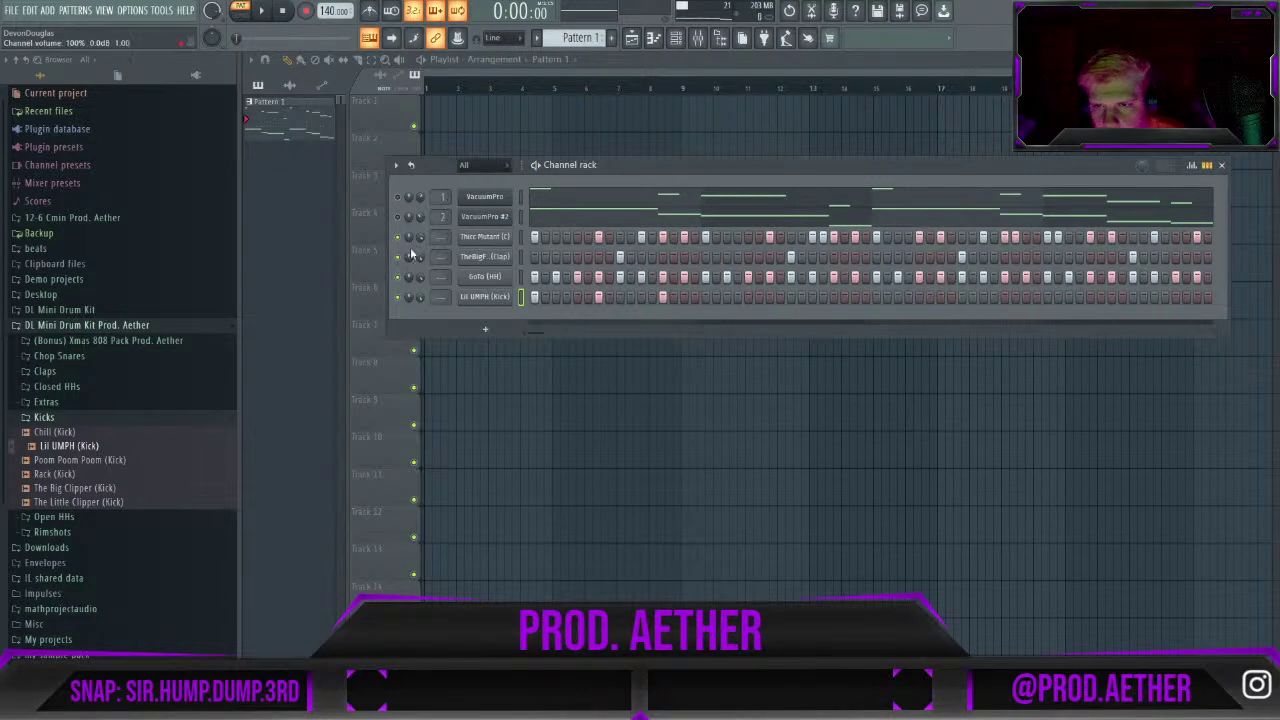
Mute Thicc Mutant, set the Lil UMPH (Kick) channel volume to 90% and play the drums.
key("space")
key("space")
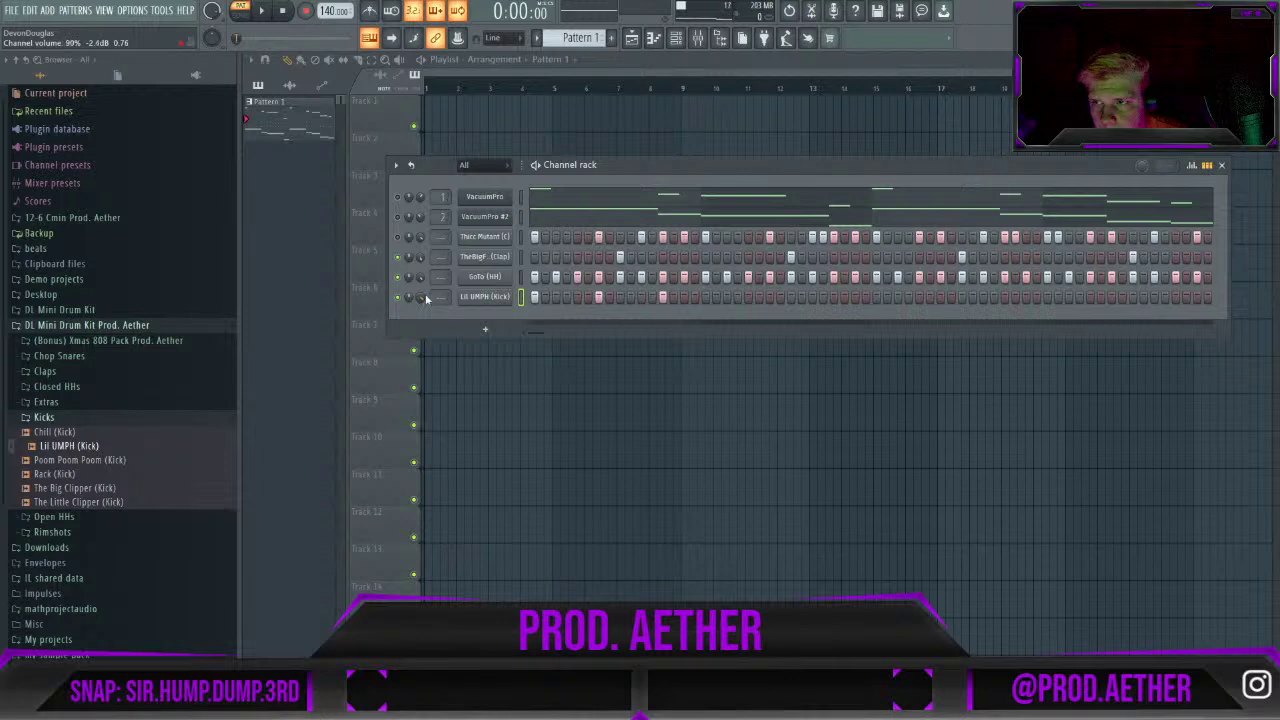
Add Lil UMPH (Kick) hits on steps 21, 23, 29, 33 and 37 of the pattern.
left_click(748, 297)
left_click(768, 297)
left_click(833, 297)
left_click(919, 297)
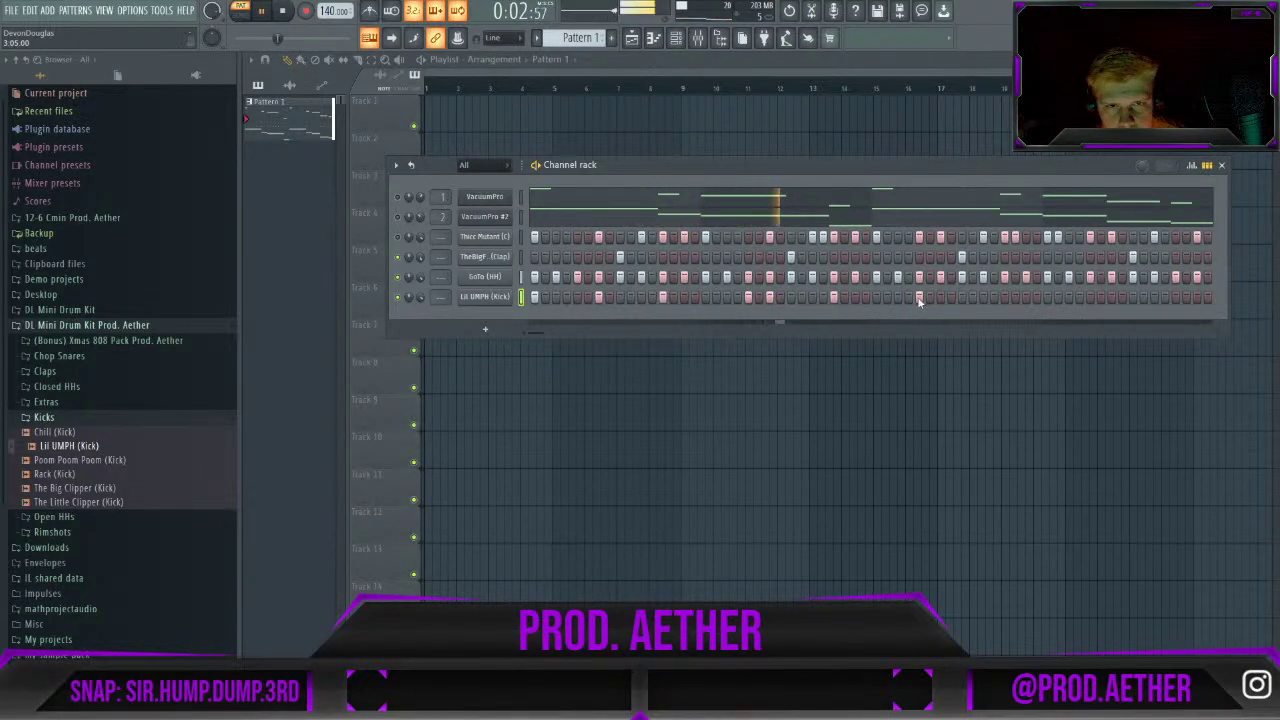
left_click(875, 297)
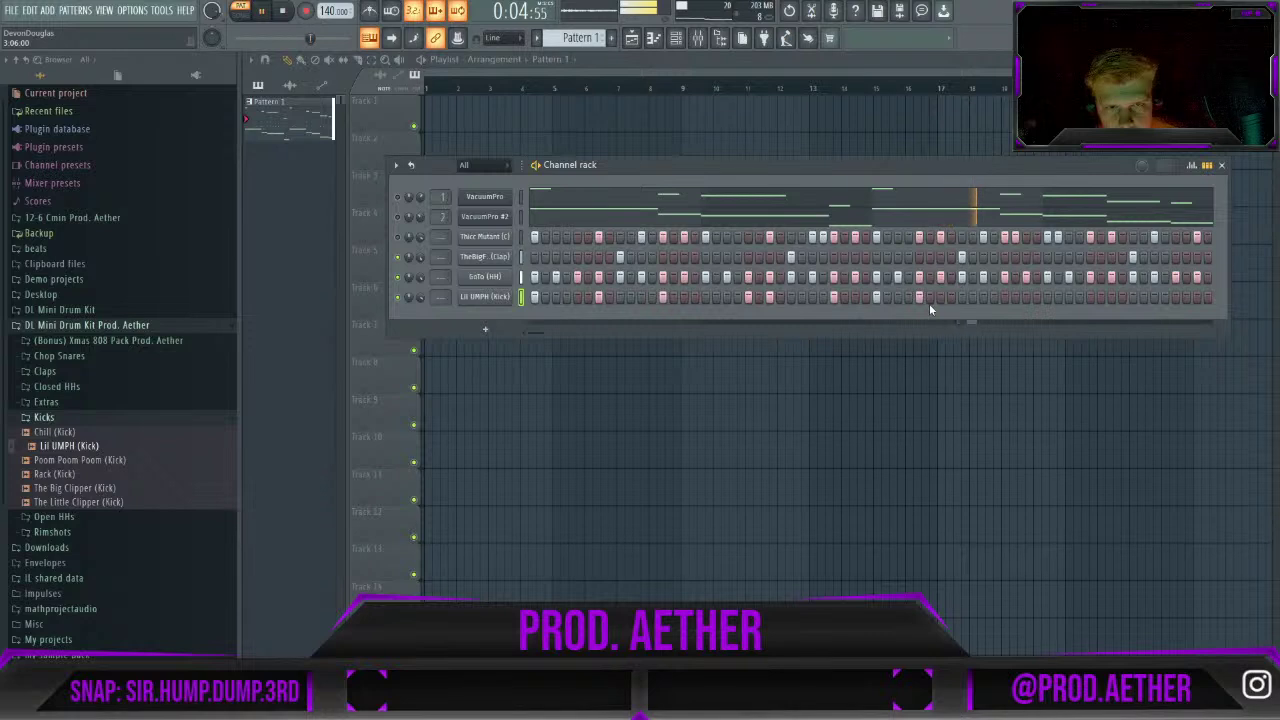
Remove the Lil UMPH kick on step 37 and add kicks on steps 39, 43 and 45.
left_click(919, 297)
left_click(940, 297)
left_click(984, 297)
left_click(1004, 297)
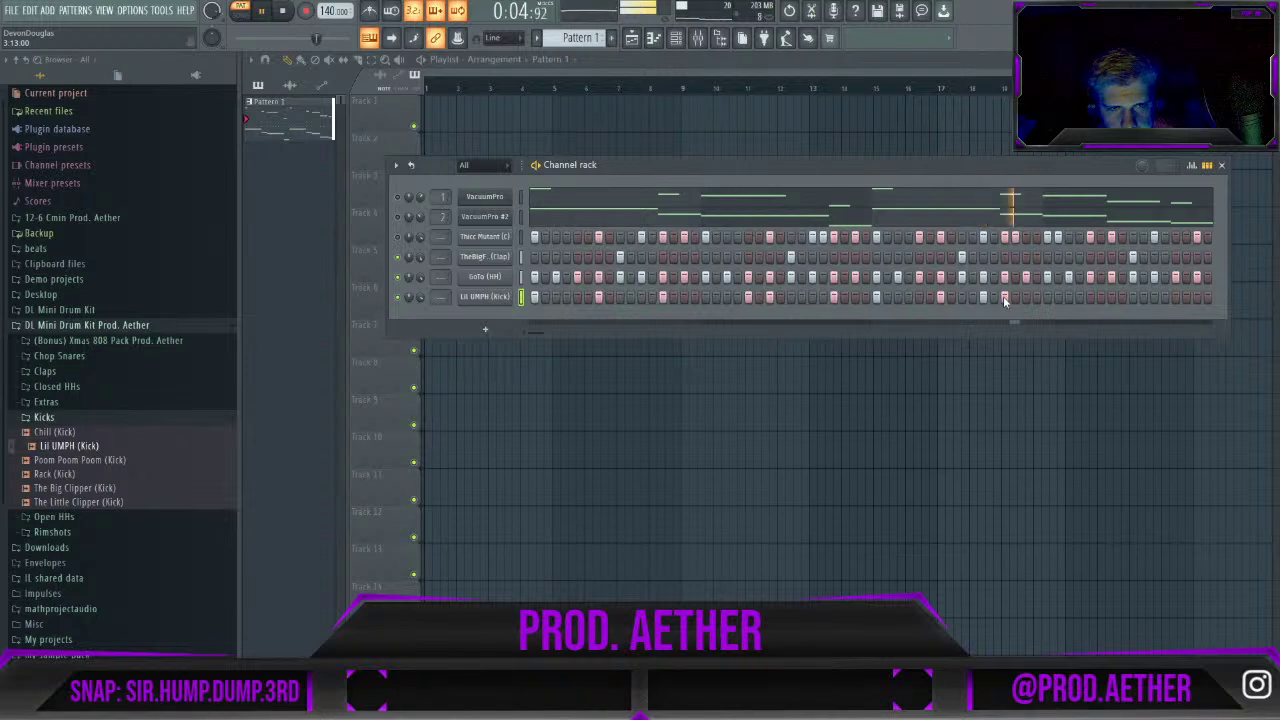
Complete the last bar of Lil UMPH kicks with hits on steps 53, 54, 59, 61 and 63 and replay the pattern.
left_click(1090, 297)
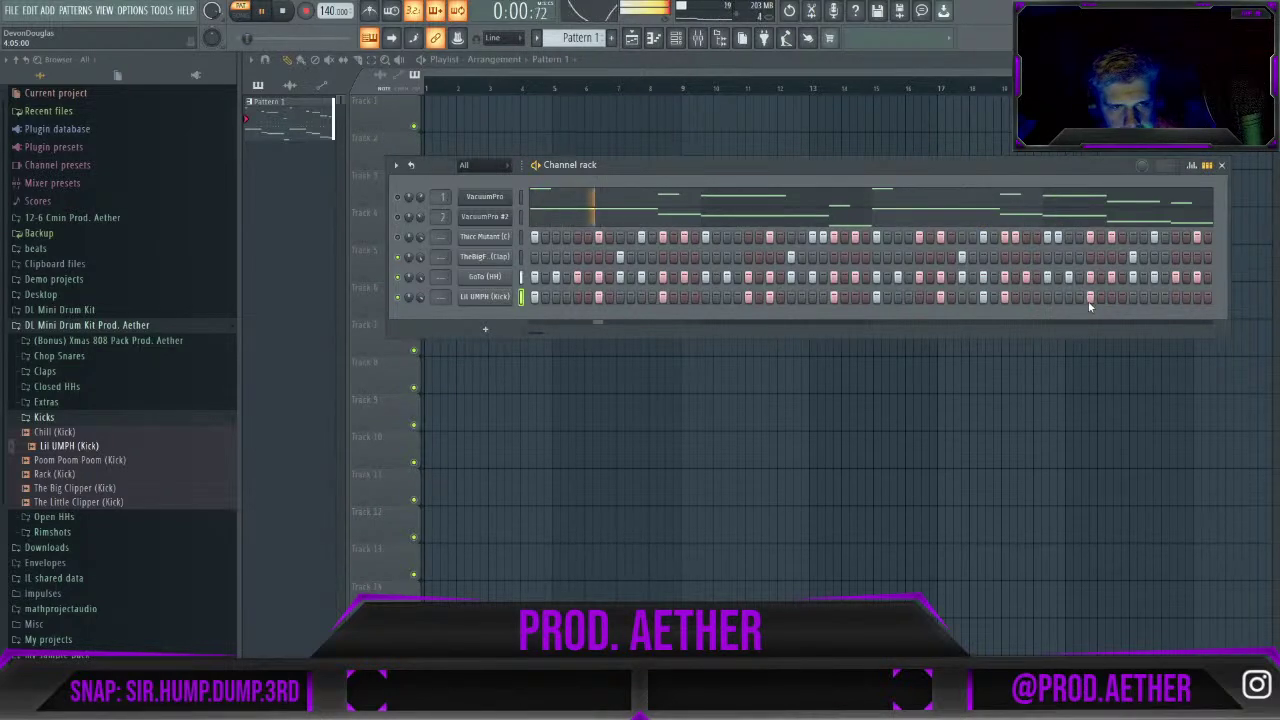
left_click(1153, 297)
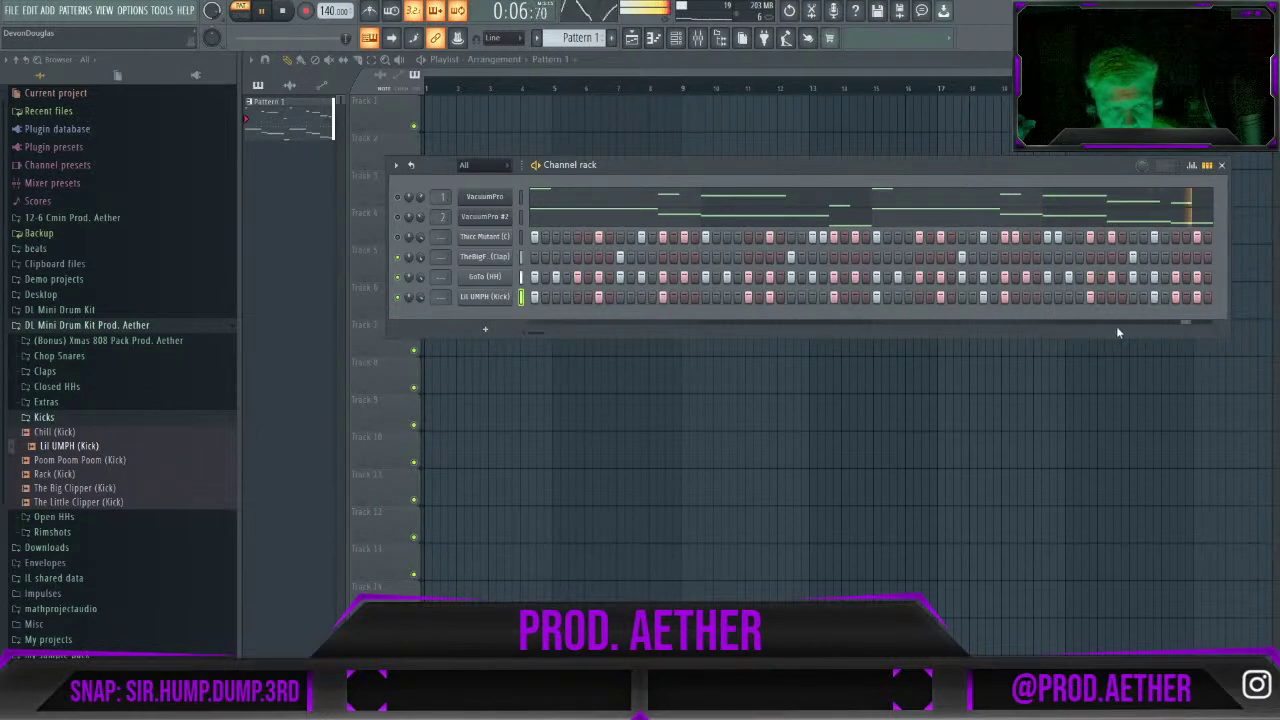
key("space")
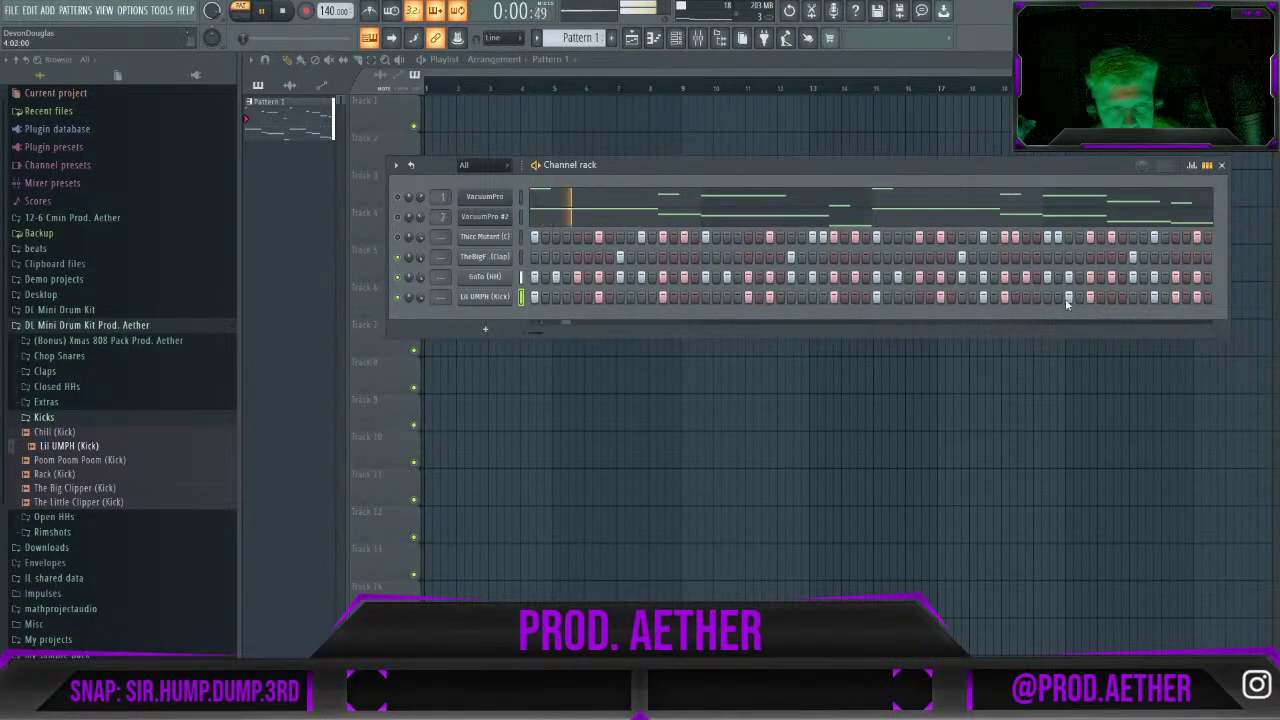
key("space")
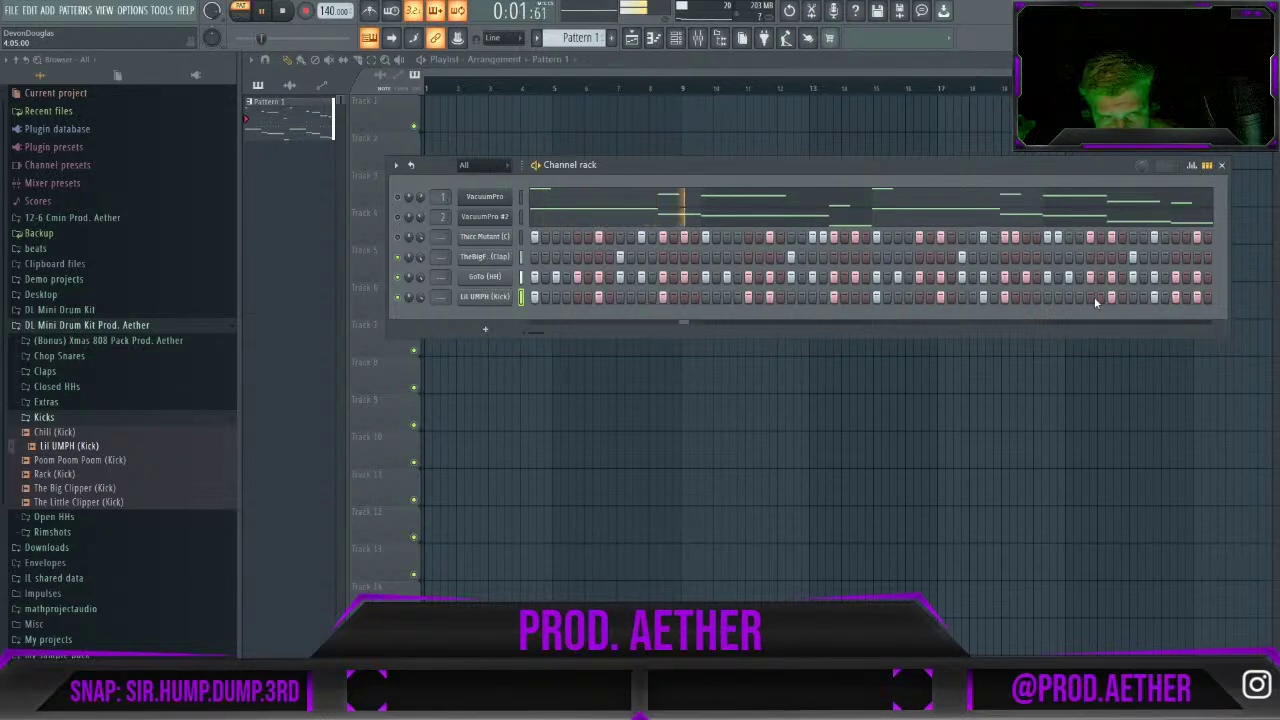
left_click(1100, 297)
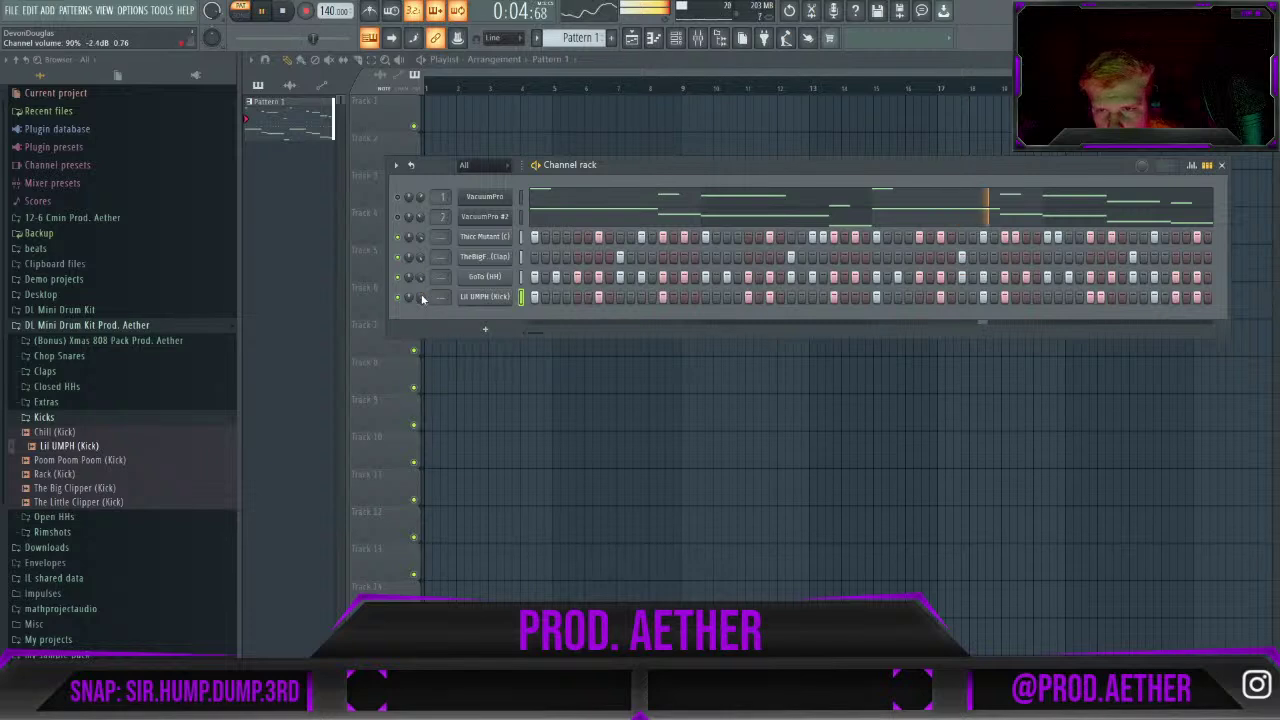
scroll(420, 298, "down", 3)
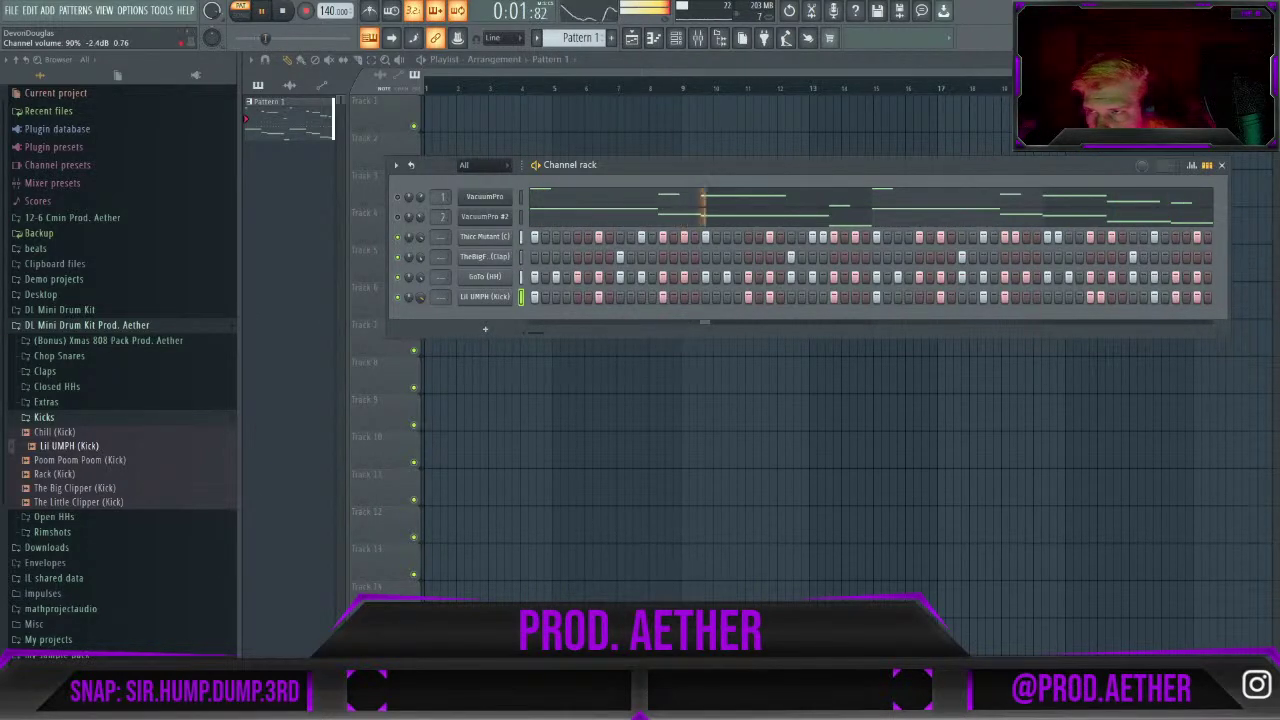
scroll(420, 298, "down", 2)
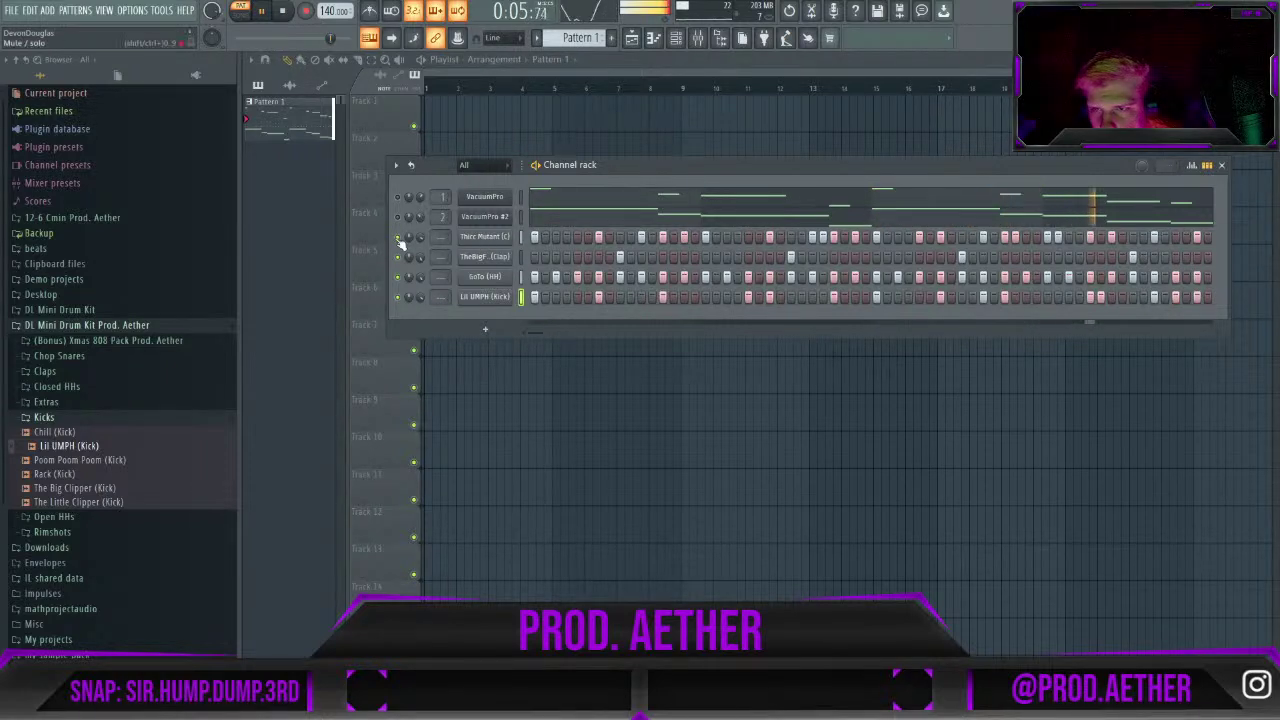
Stop playback and audition the Open HHs samples of the mini drum kit, comparing Dark-ish and TrapTrap.
left_click(95, 418)
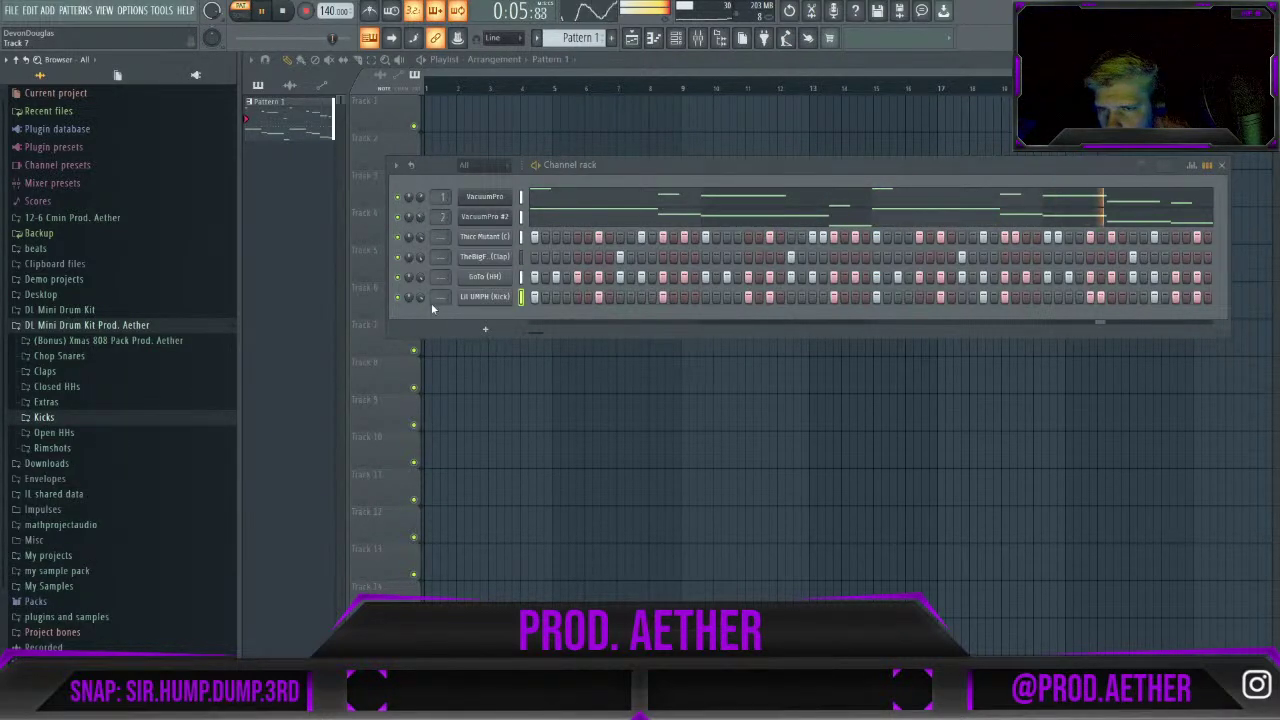
left_click(52, 432)
left_click(60, 447)
left_click(74, 476)
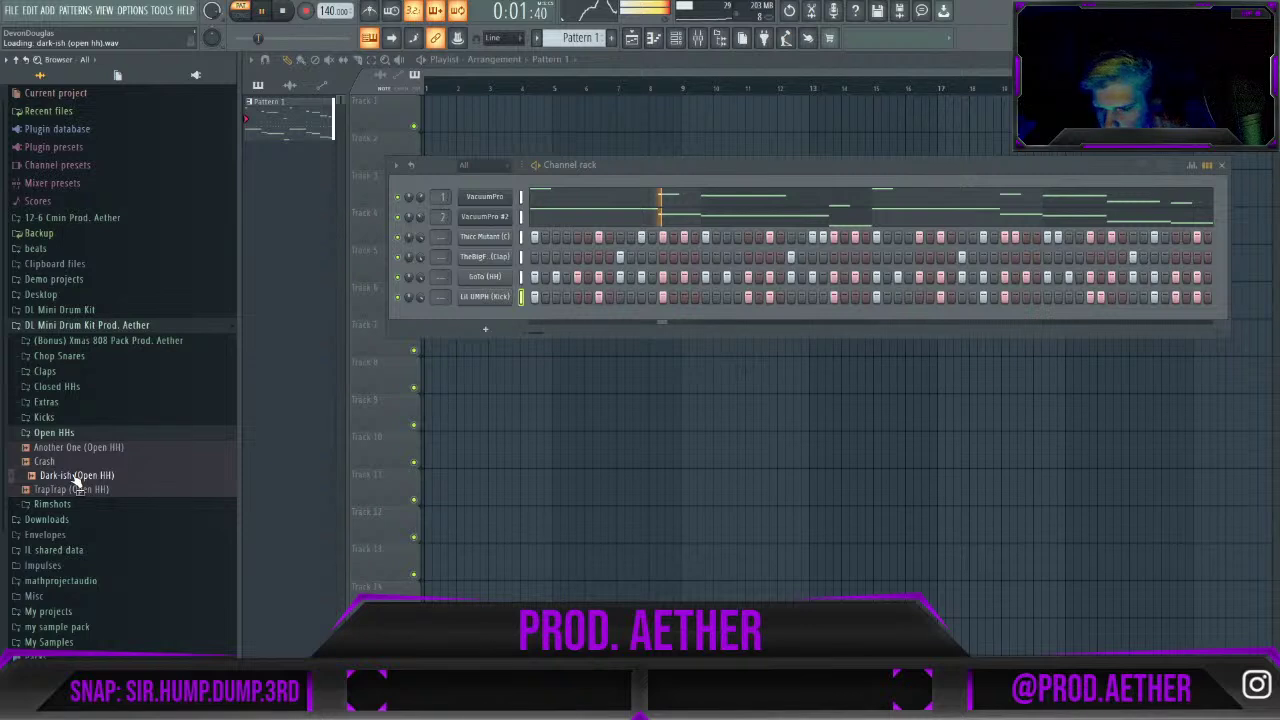
key("space")
left_click(84, 490)
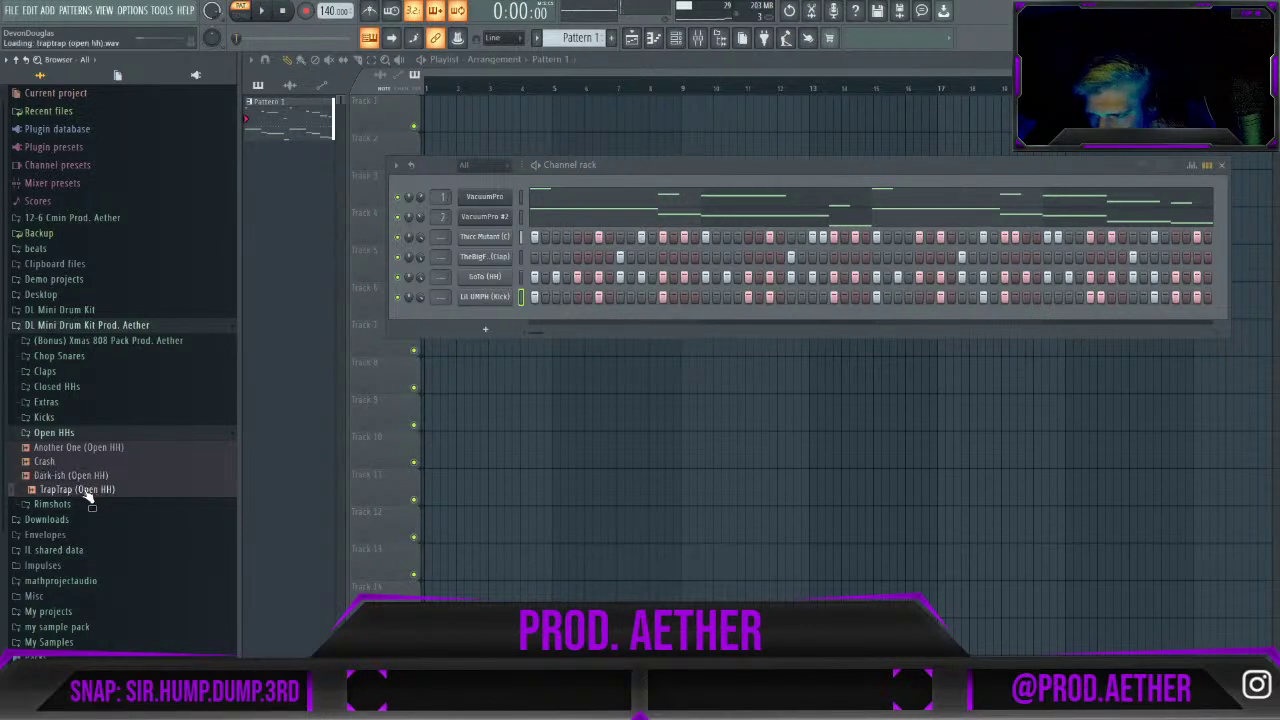
left_click(86, 477)
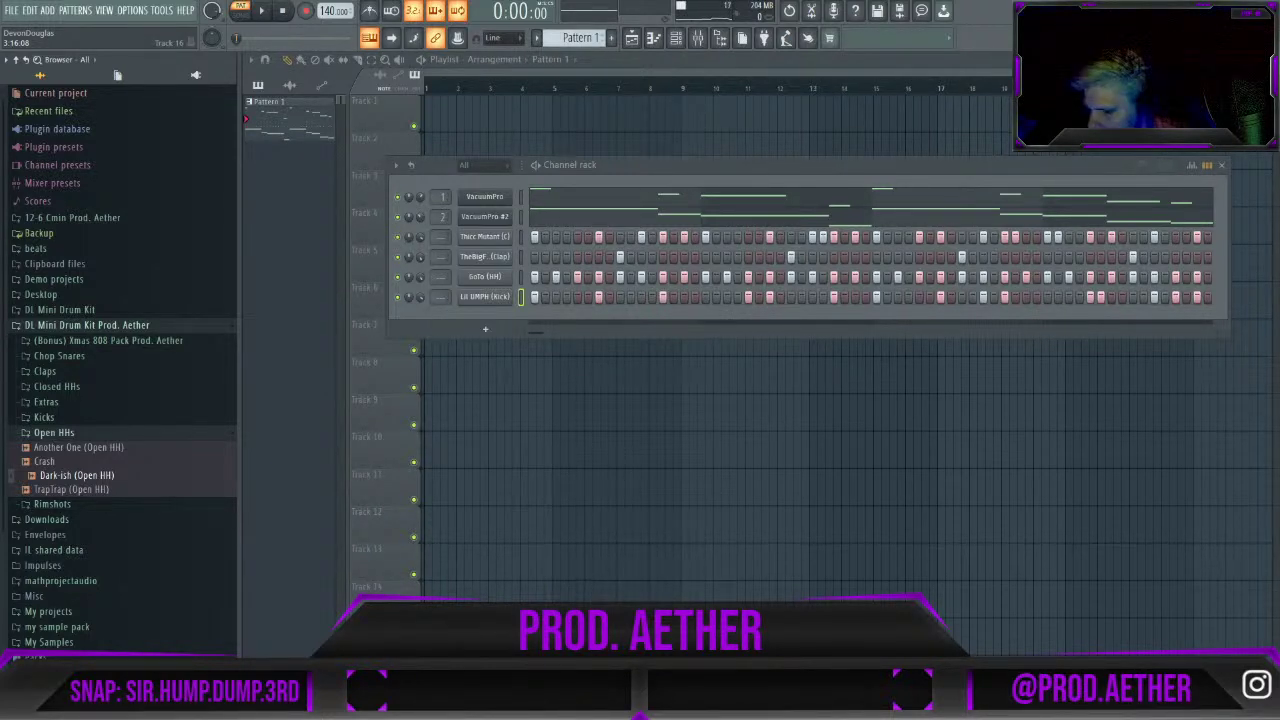
left_click(66, 489)
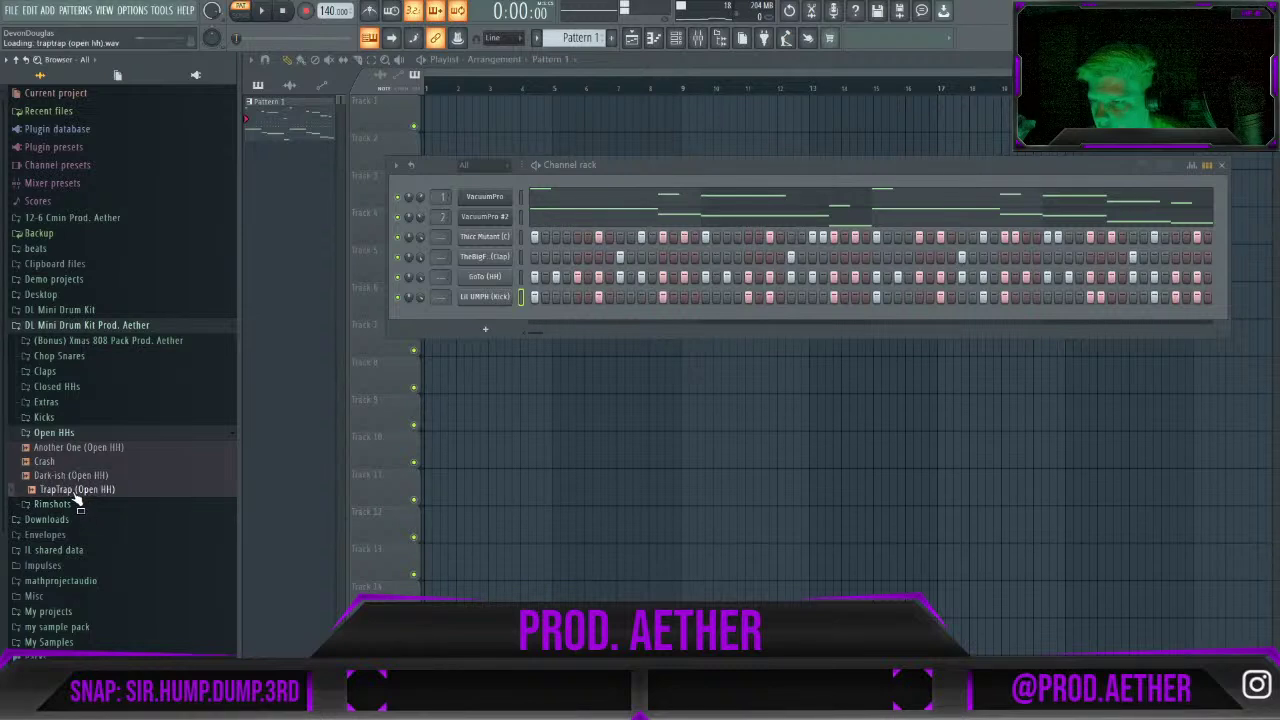
left_click(54, 432)
Look through the drum kits in the samplepacks folder for another percussion source.
scroll(70, 410, "down", 2)
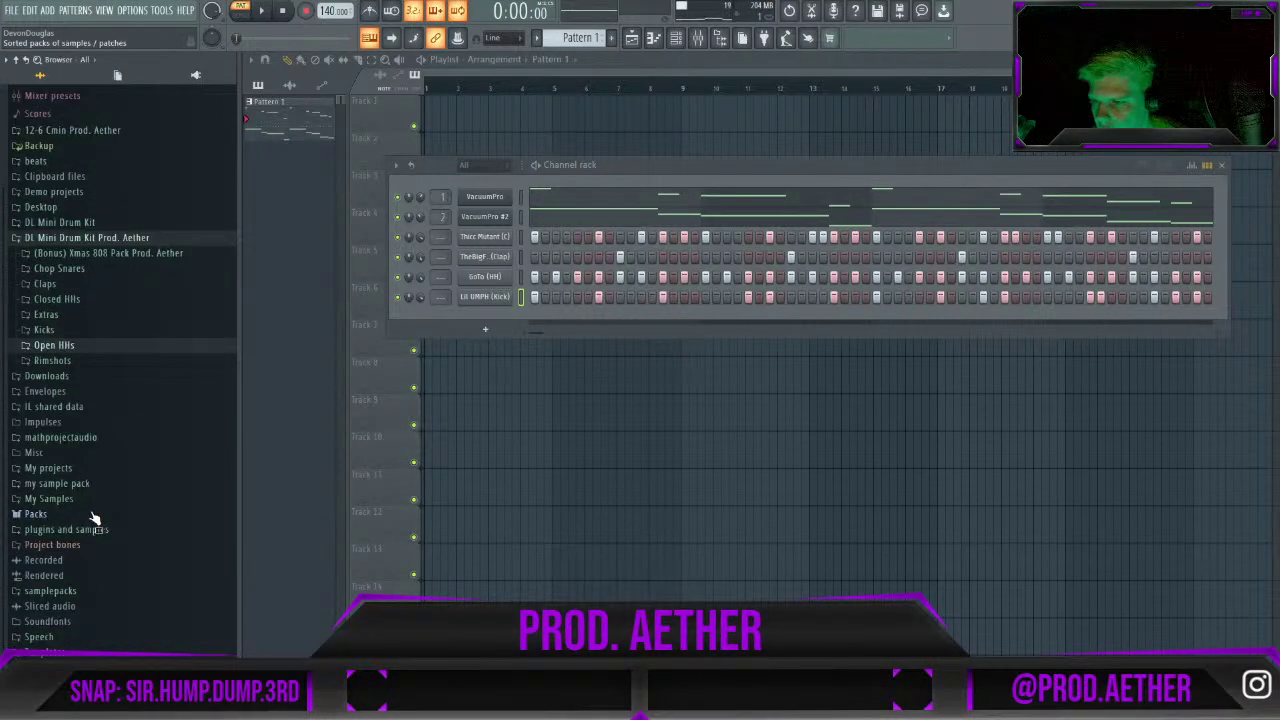
left_click(55, 590)
scroll(85, 550, "down", 7)
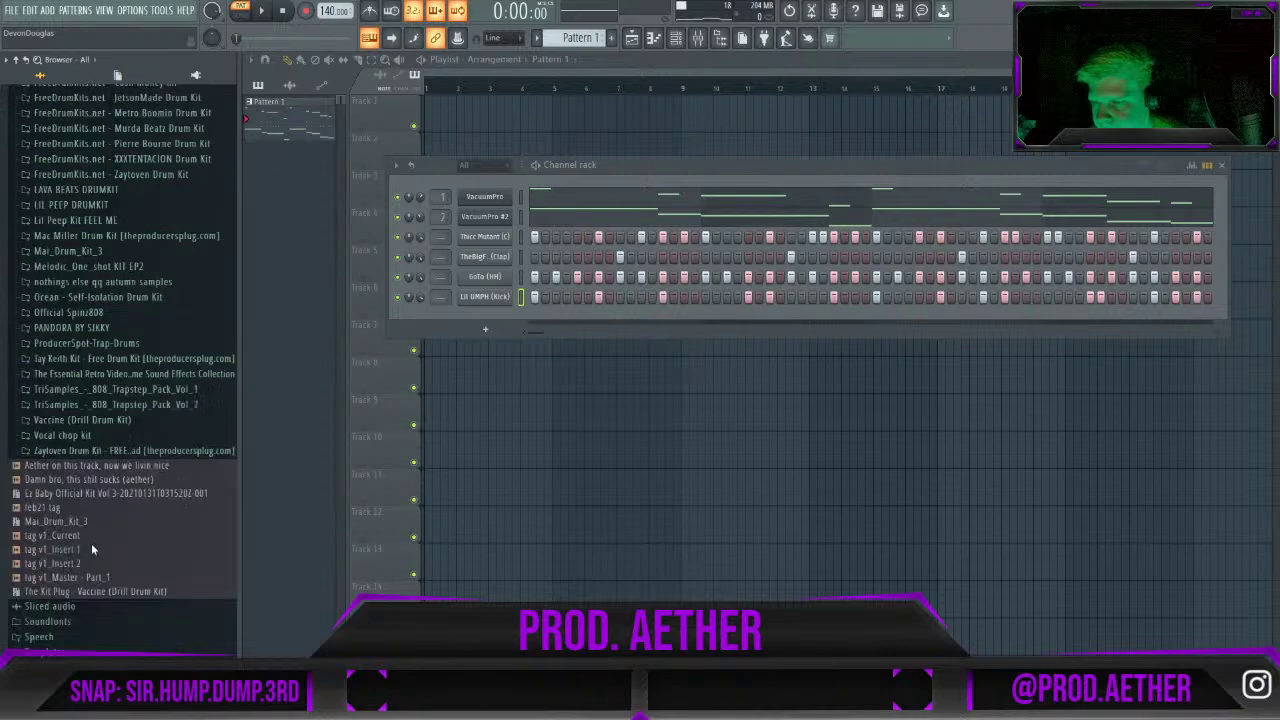
scroll(95, 485, "up", 4)
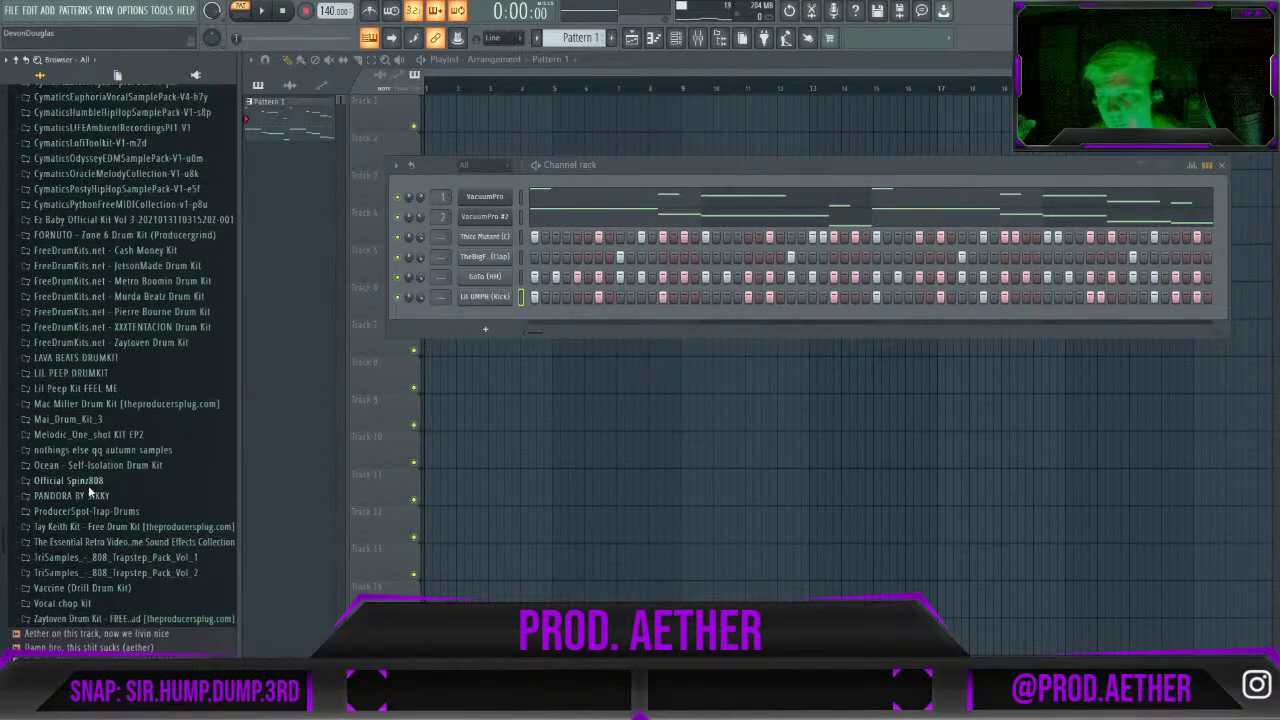
scroll(93, 475, "up", 2)
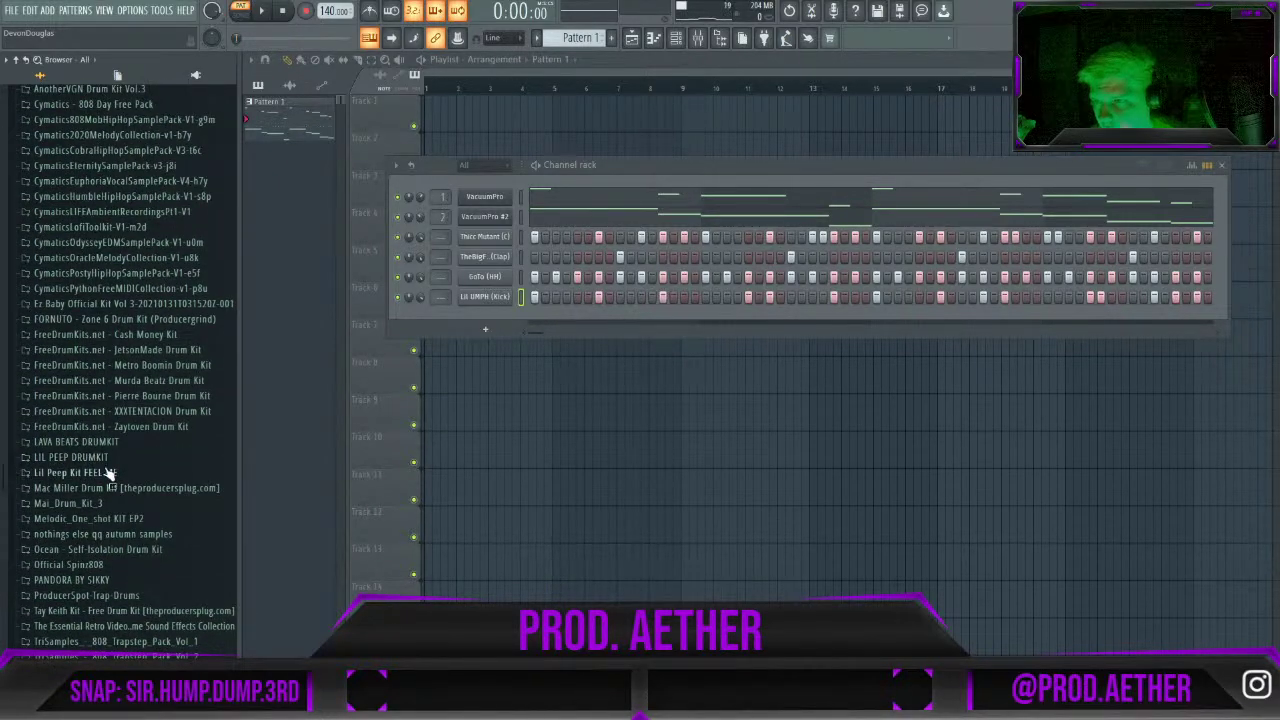
scroll(105, 468, "up", 2)
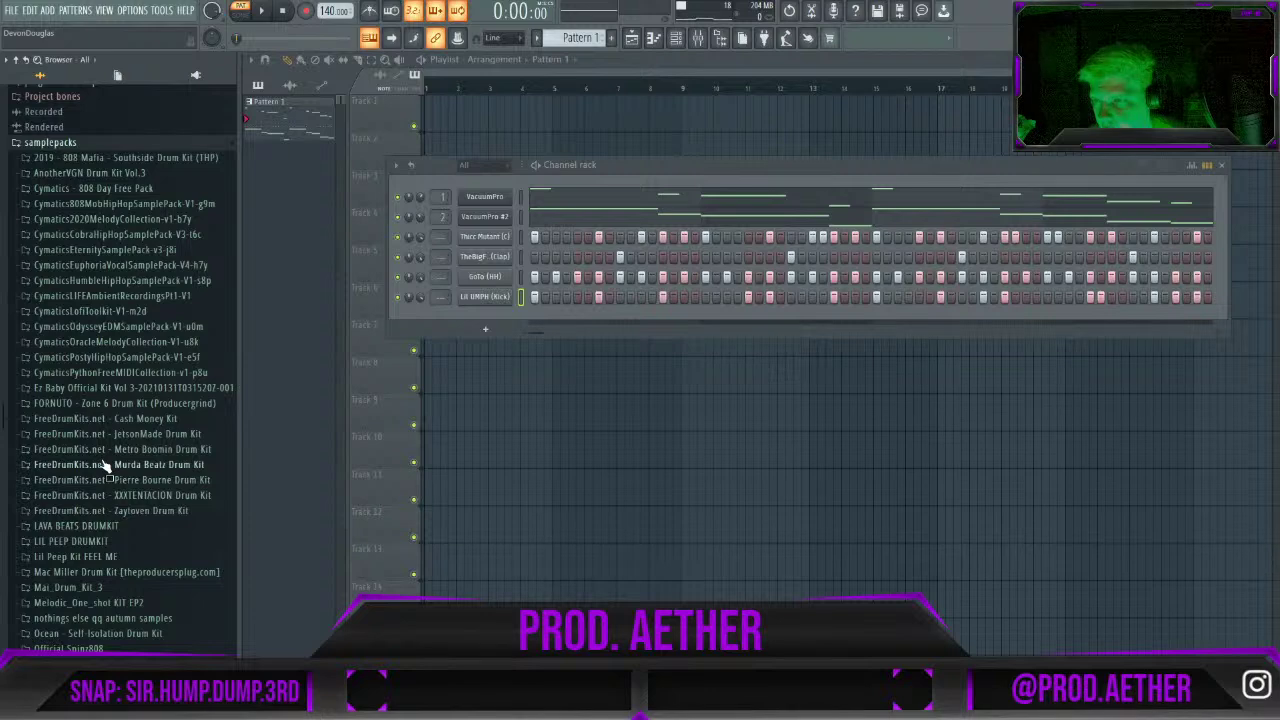
scroll(105, 467, "down", 6)
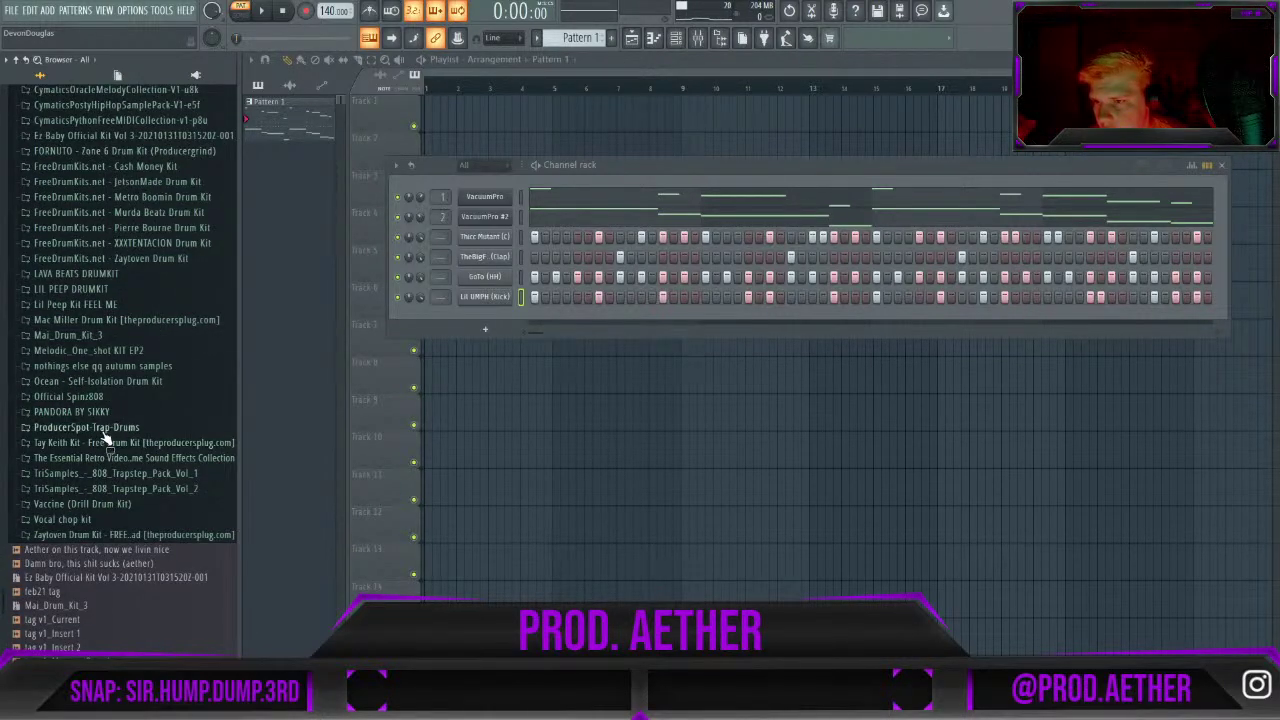
Look inside the Tay Keith Kit folder and collapse it again.
left_click(107, 441)
left_click(107, 442)
left_click(108, 442)
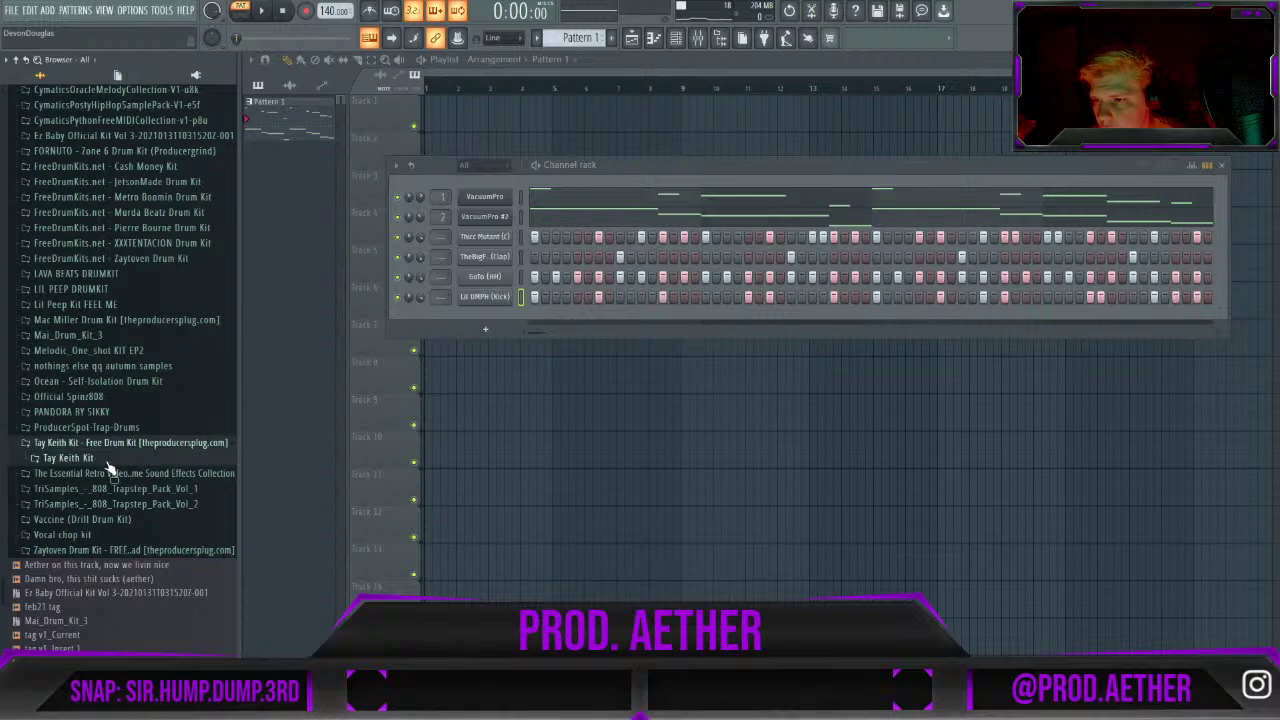
left_click(107, 462)
left_click_drag(112, 517, 100, 475)
left_click(87, 442)
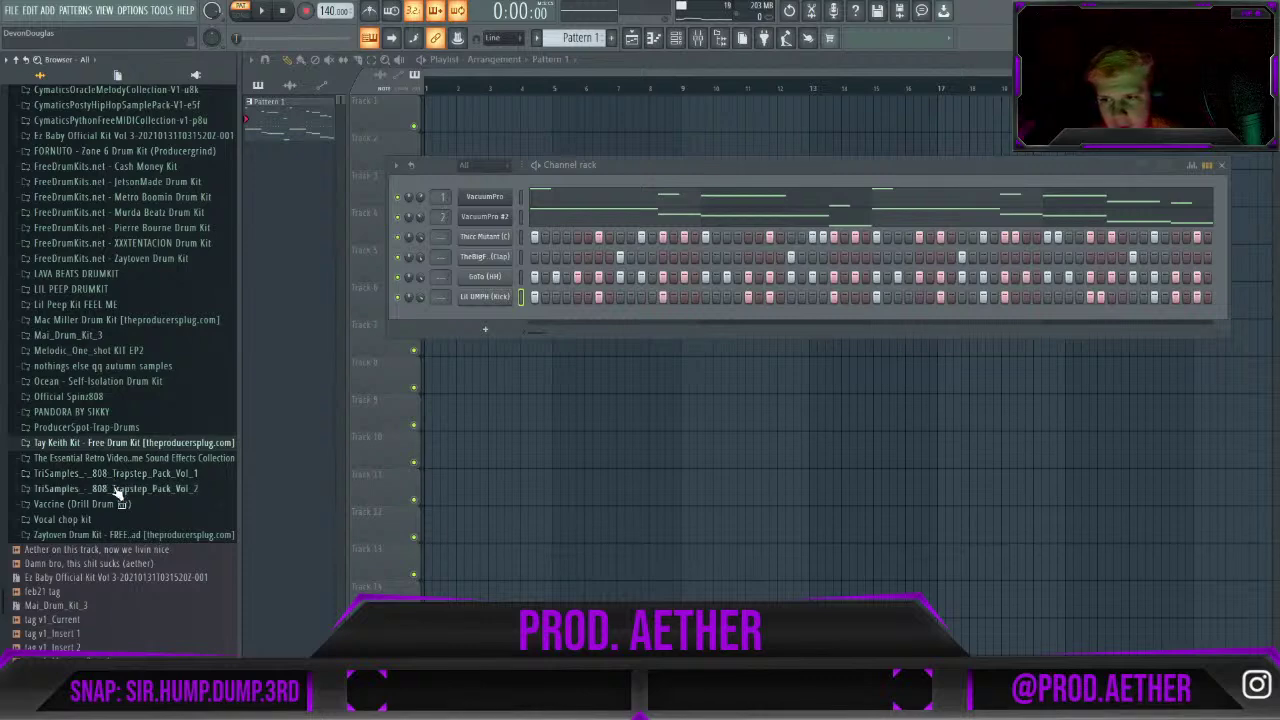
Open the Vaccine (Drill Drum Kit) folder and audition its hi-hat samples, including VACCINE - HH - 004.
left_click(116, 505)
scroll(115, 490, "down", 3)
left_click(115, 435)
scroll(115, 429, "down", 15)
scroll(119, 427, "down", 3)
left_click(110, 466)
left_click(114, 440)
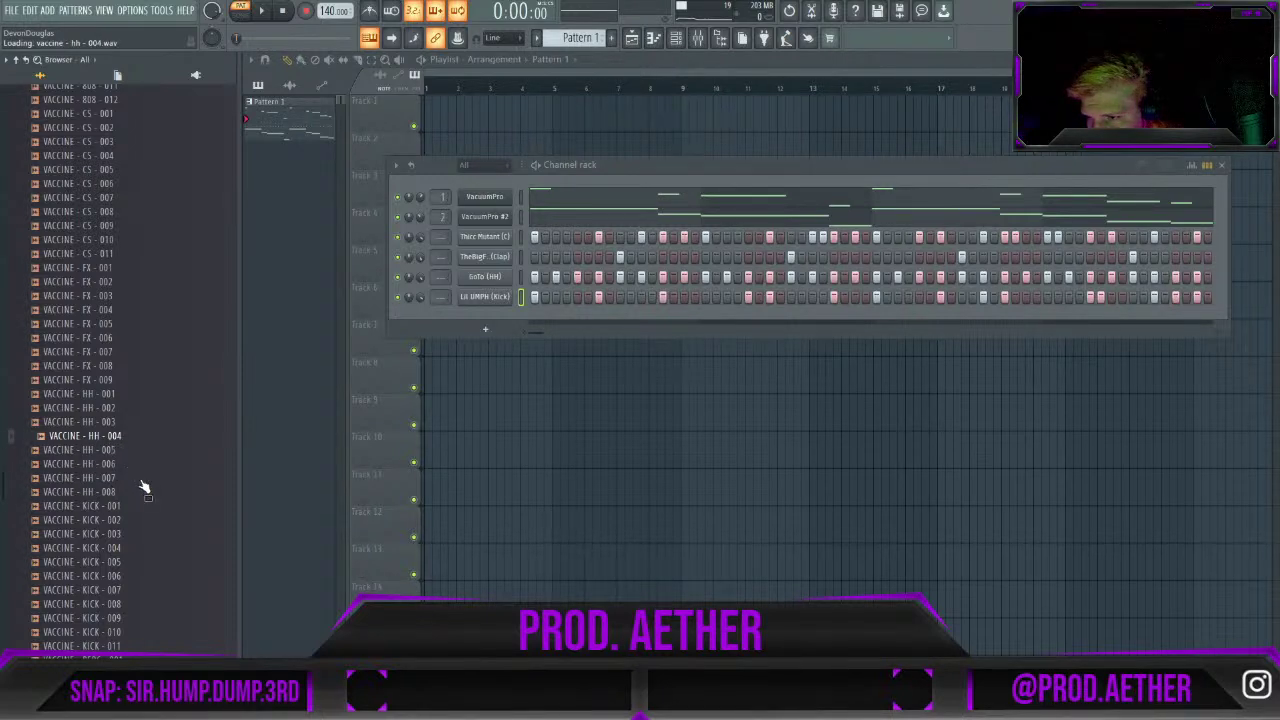
Audition the VACCINE - PERC samples from 001 to 010 in the Vaccine drill kit.
scroll(143, 490, "down", 18)
scroll(143, 496, "up", 2)
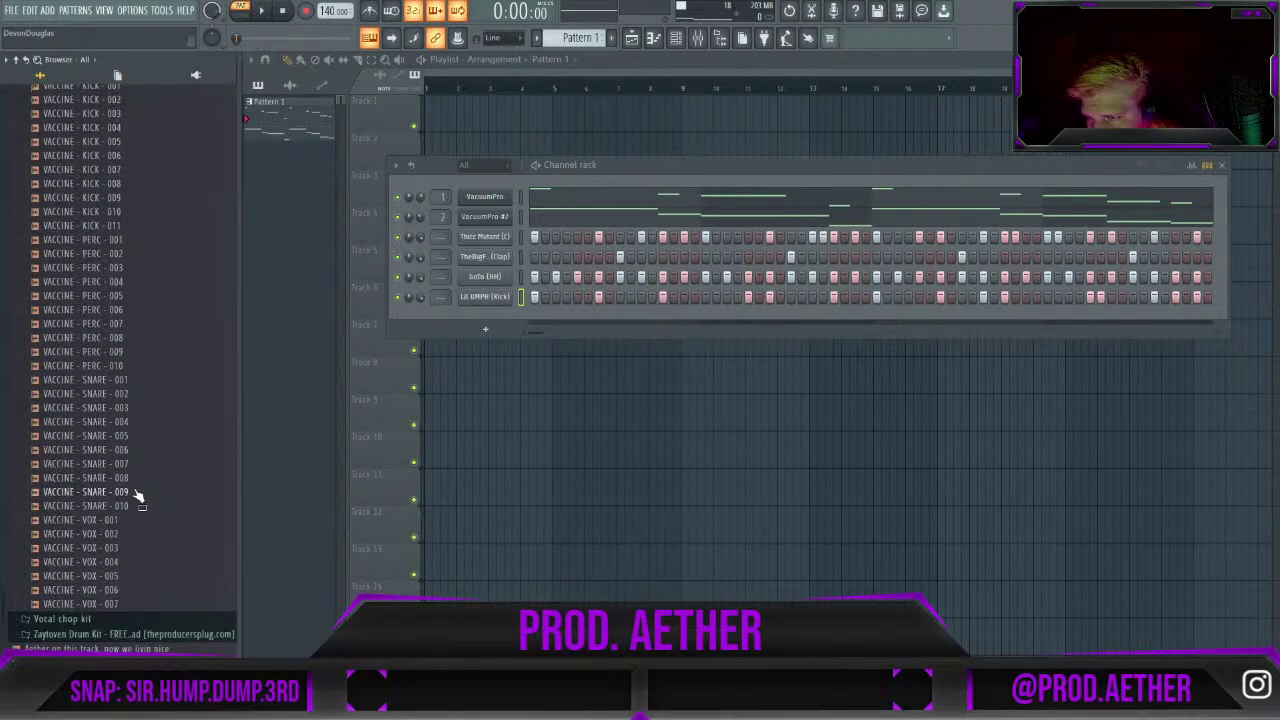
left_click(112, 254)
left_click(127, 241)
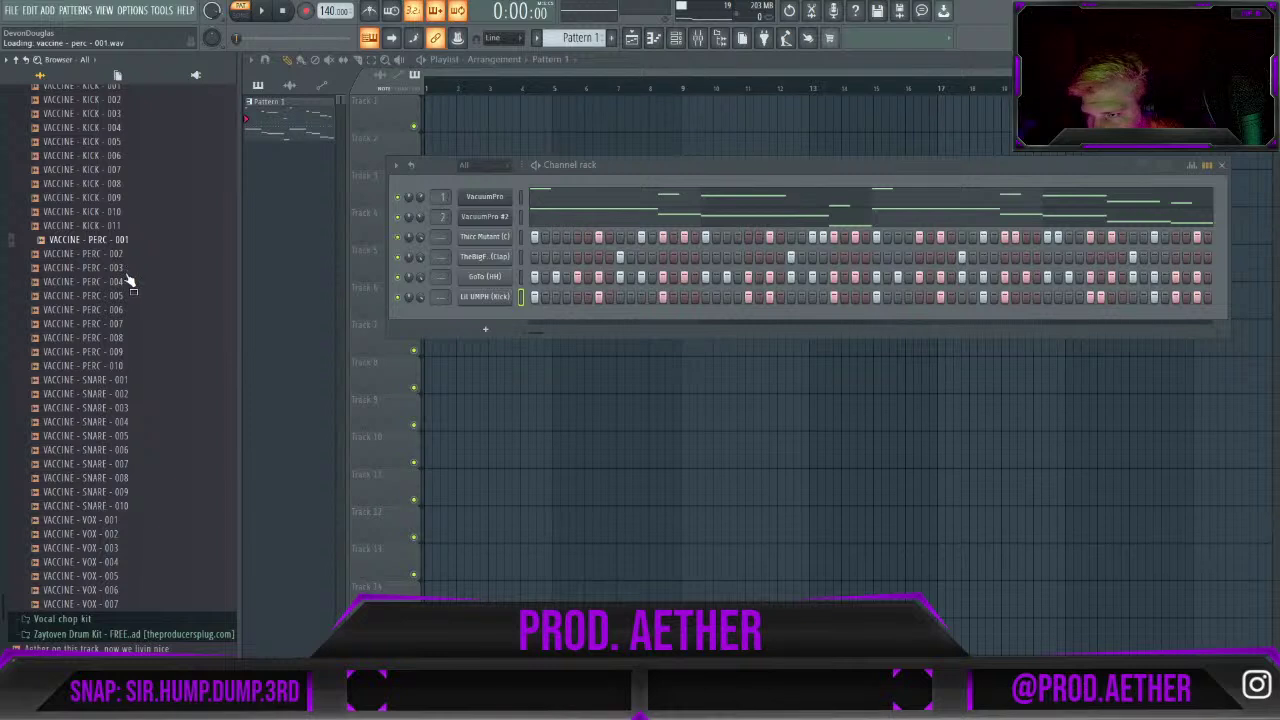
left_click(126, 269)
left_click(134, 295)
left_click(137, 283)
left_click(134, 295)
left_click(135, 309)
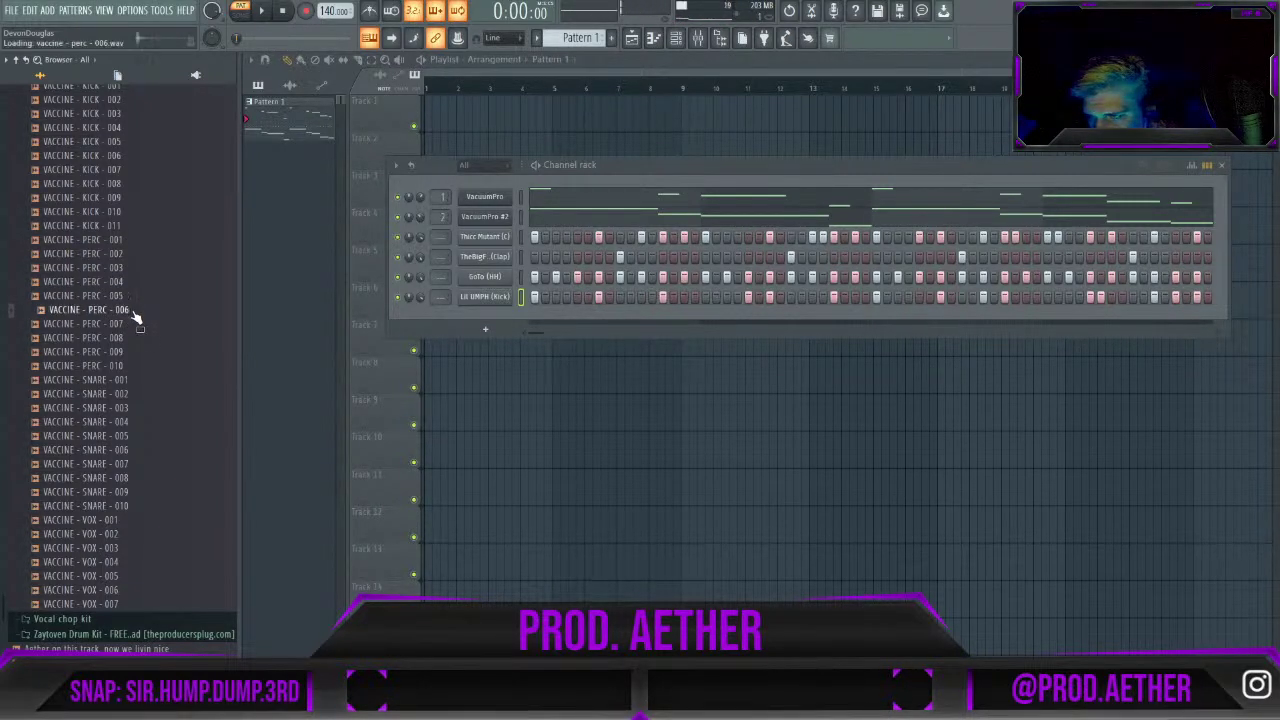
left_click(134, 325)
left_click(134, 337)
left_click(133, 366)
Add the VACCINE - PERC - 008 sample as a new channel below Lil UMPH (Kick) and play the pattern.
left_click(131, 337)
left_click_drag(131, 337, 686, 300)
left_click_drag(491, 310, 494, 314)
key("space")
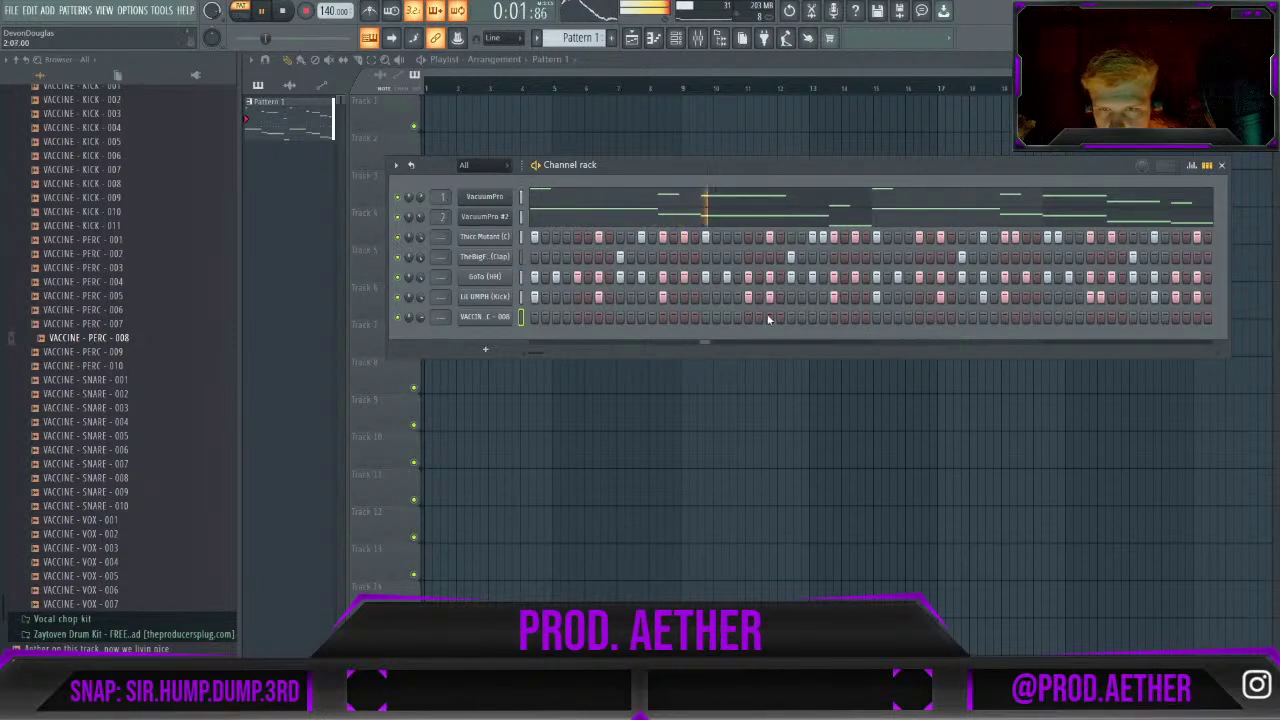
Place VACCINE - PERC - 008 hits on steps 29 and 61 of the pattern.
left_click(834, 317)
left_click(1176, 297)
left_click(1197, 297)
left_click(1176, 317)
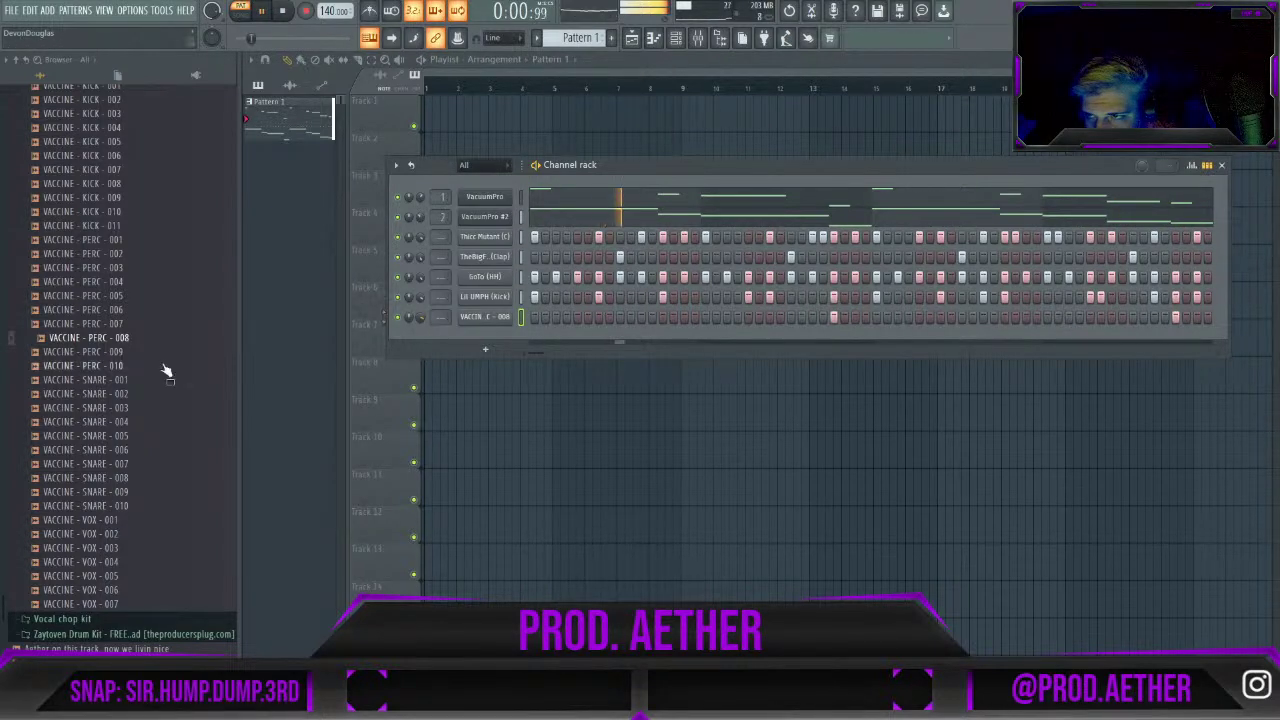
Stop playback, audition VACCINE - HH - 002 and VACCINE - CS - 006, and collapse the Vaccine kit's sample folder.
scroll(150, 370, "up", 8)
key("space")
left_click(113, 325)
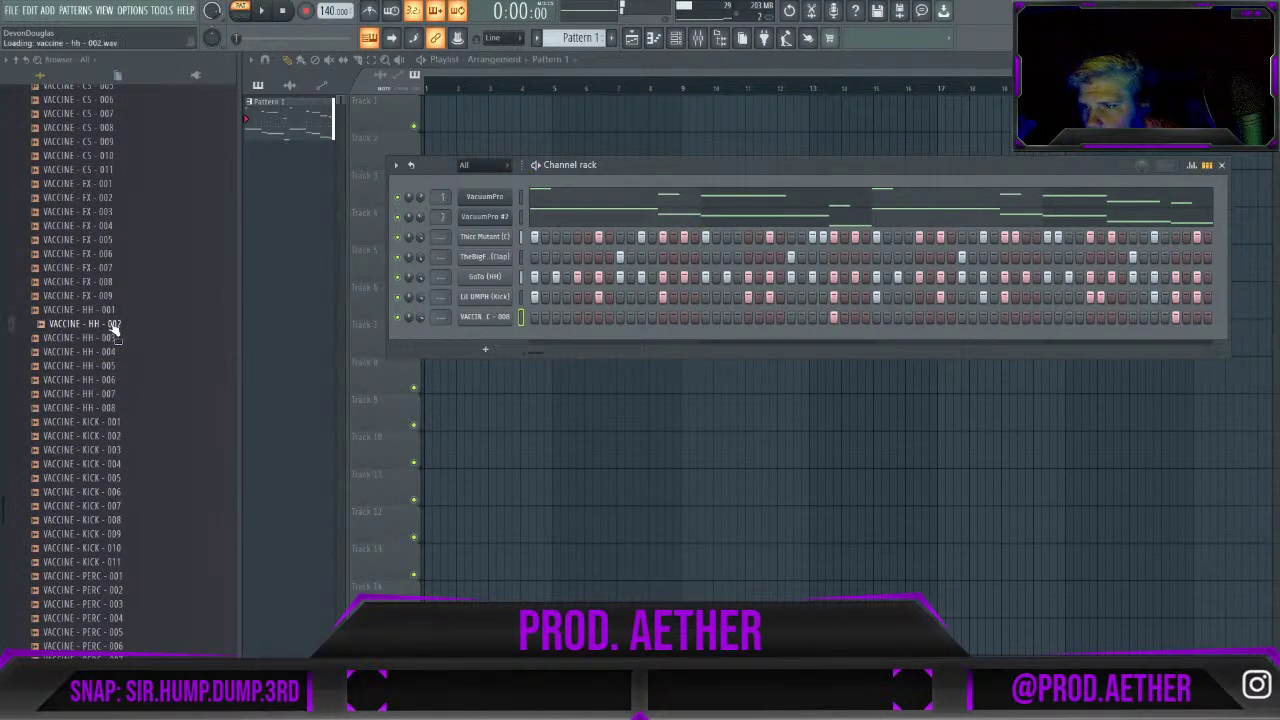
scroll(118, 318, "up", 4)
left_click(118, 272)
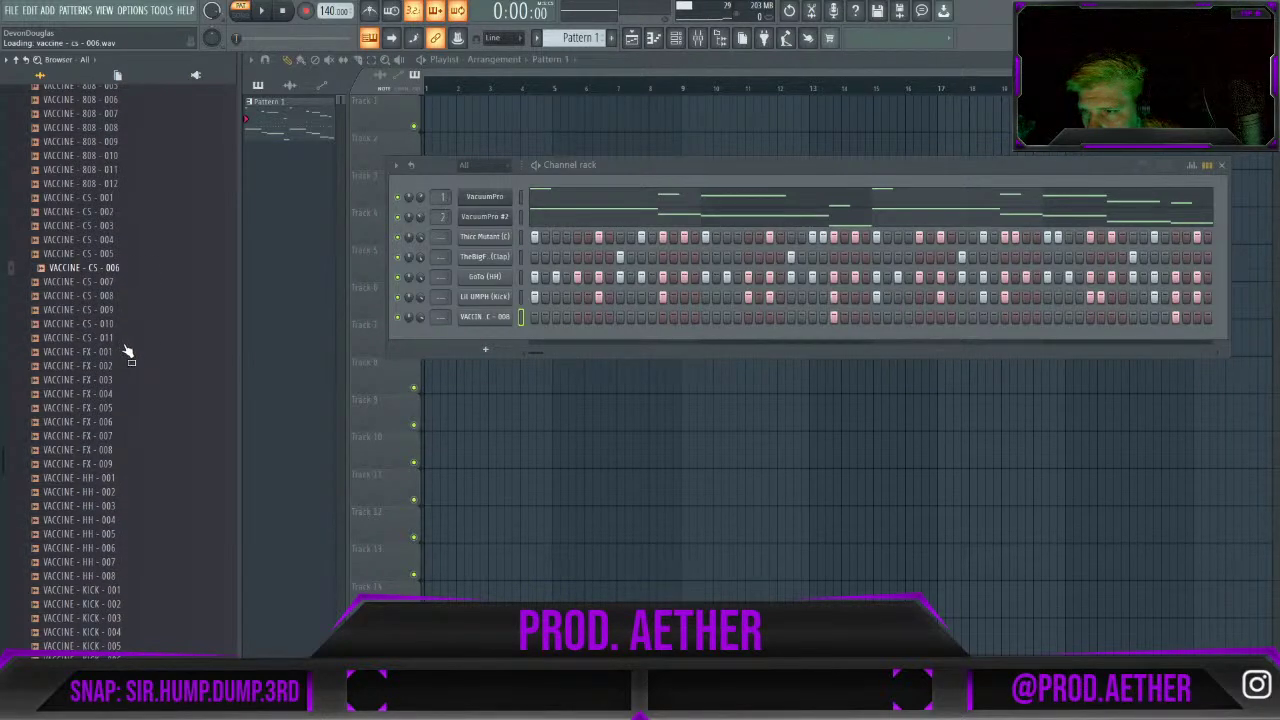
scroll(128, 345, "up", 10)
scroll(130, 355, "down", 3)
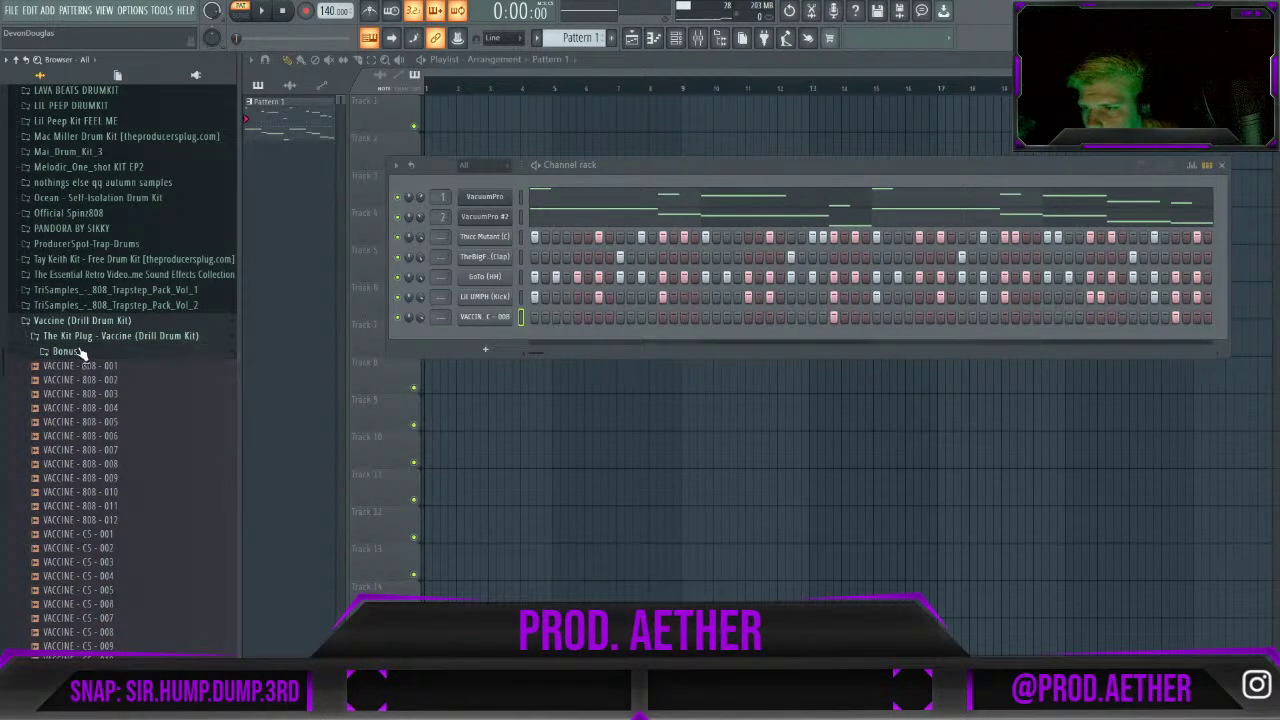
left_click(116, 339)
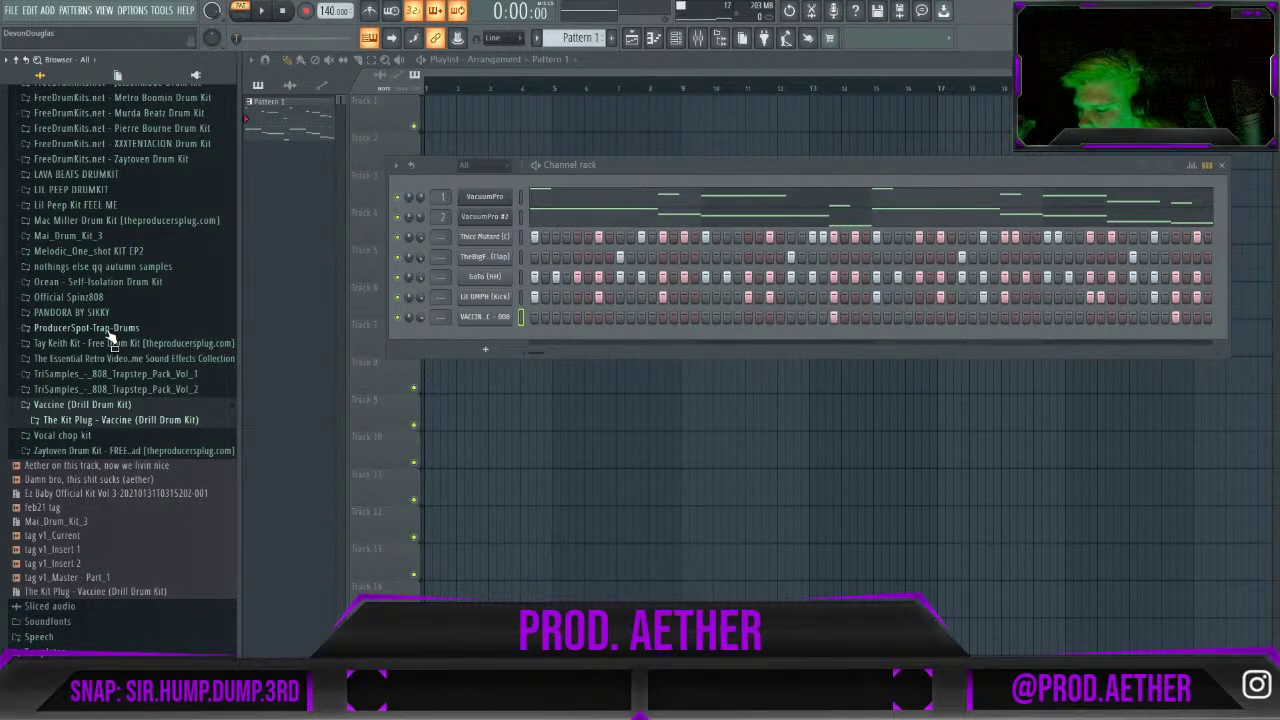
scroll(67, 398, "up", 2)
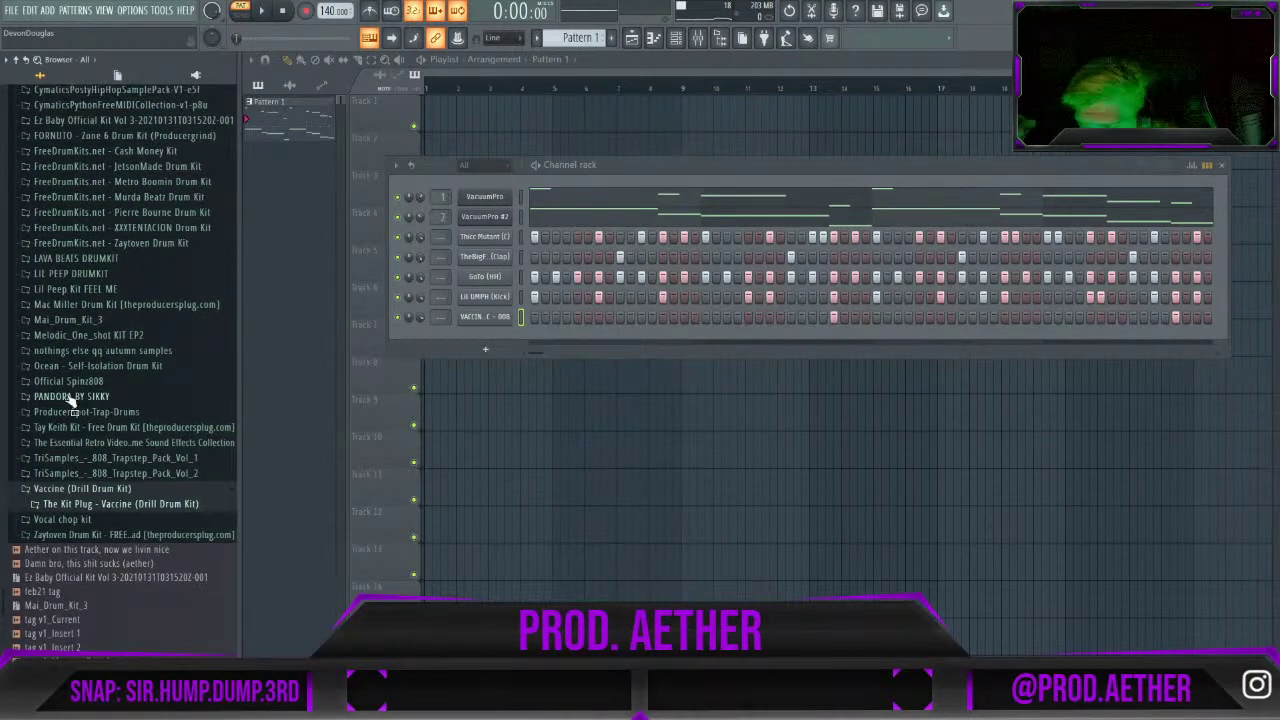
left_click(120, 367)
left_click(122, 397)
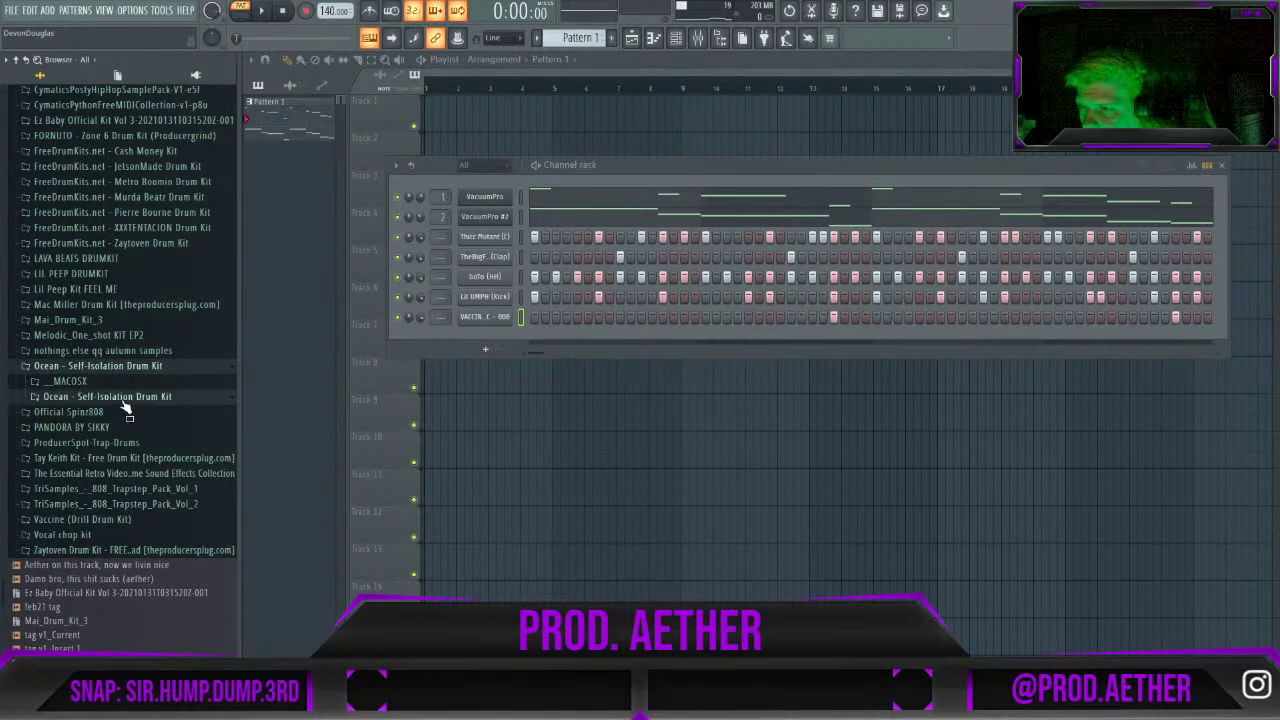
left_click(98, 428)
left_click(98, 428)
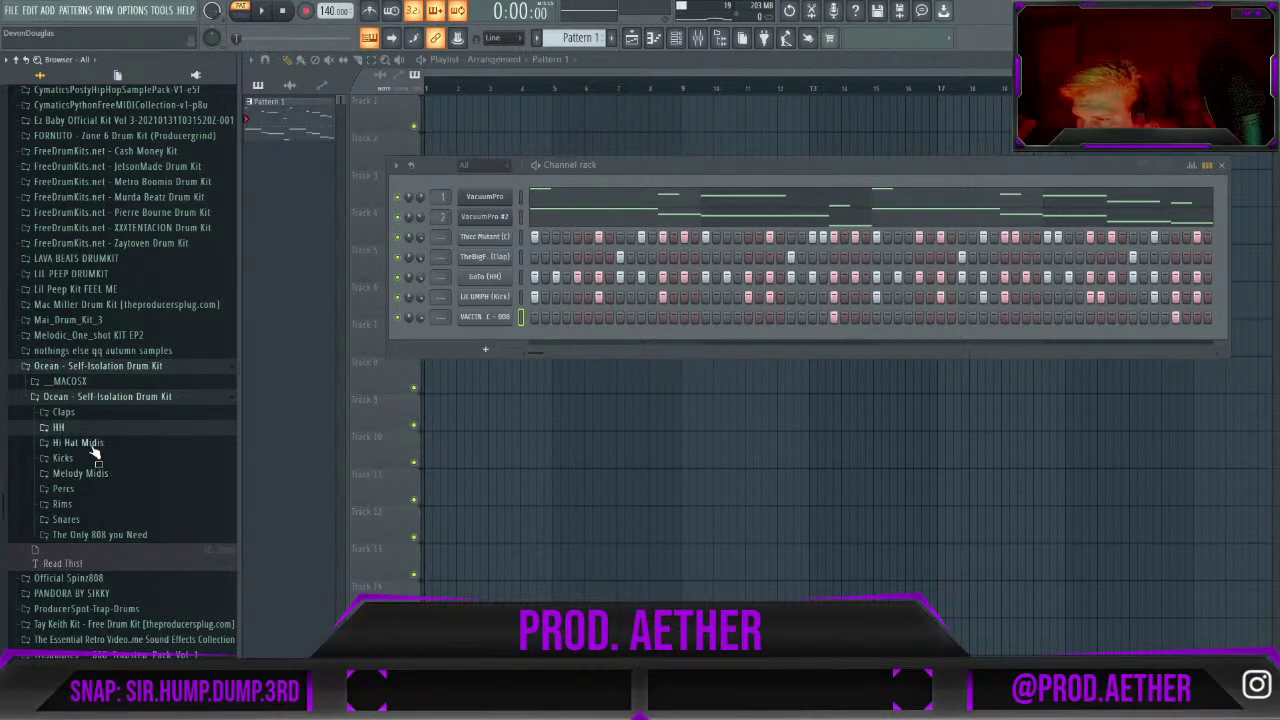
left_click(95, 491)
left_click(113, 573)
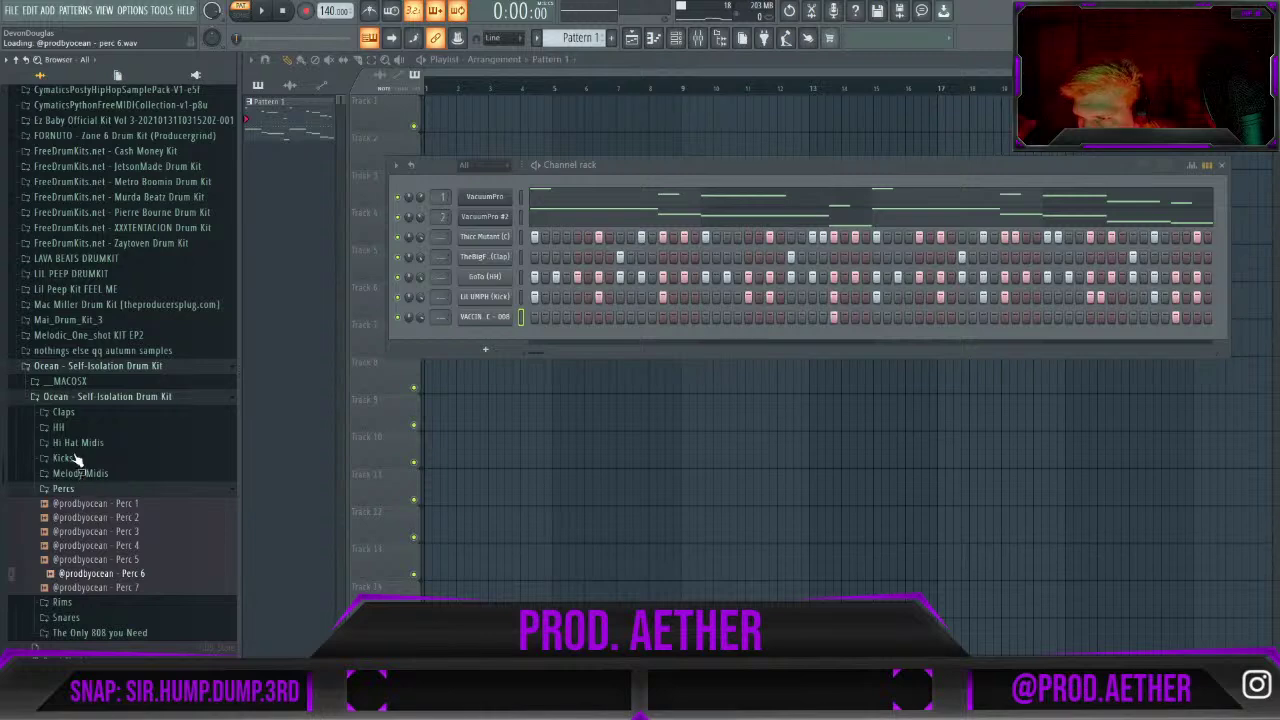
Audition hi-hat samples, including Pyrex, in the Ez Baby Official Kit Vol 3 and collapse its Hi Hats folder.
scroll(110, 438, "up", 4)
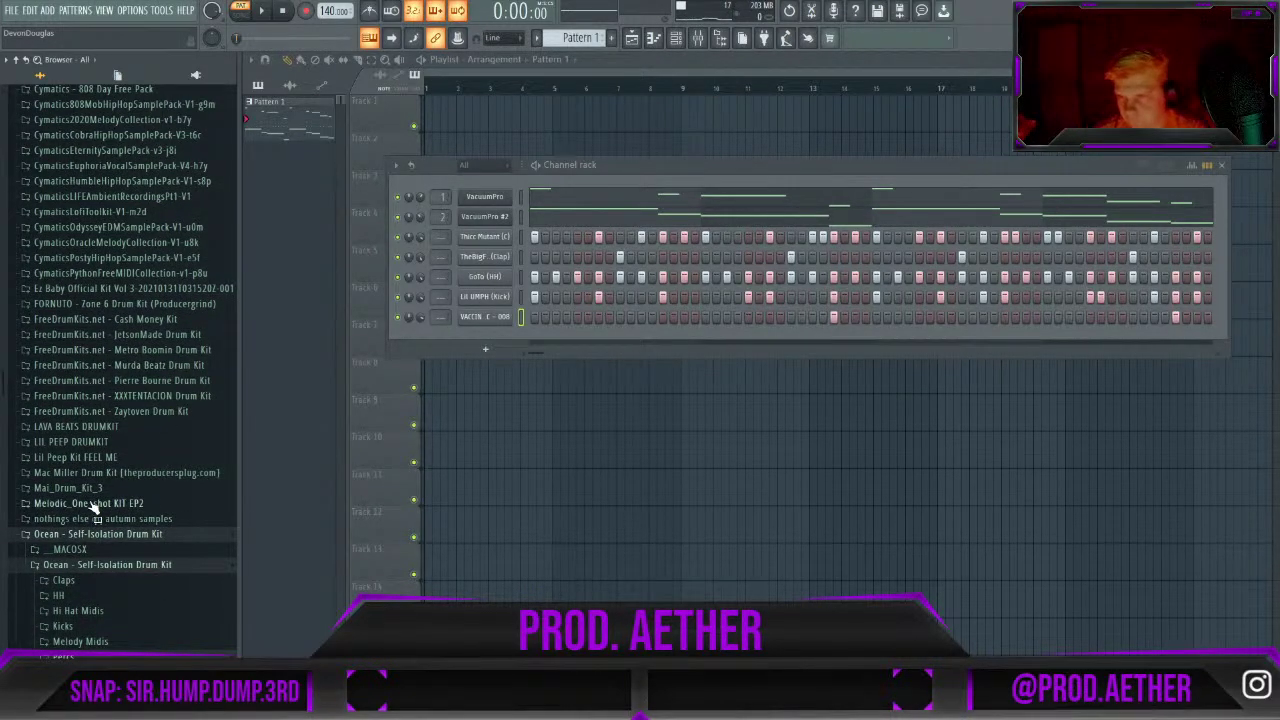
scroll(95, 502, "up", 2)
scroll(128, 466, "up", 2)
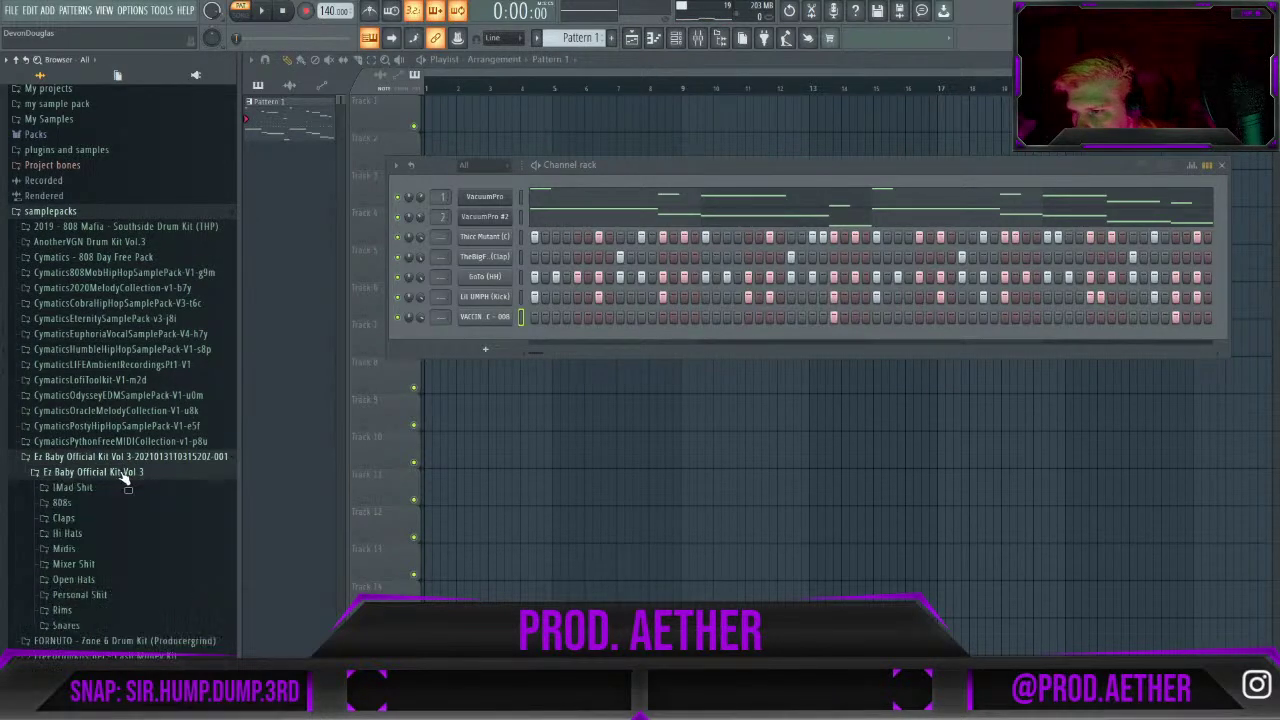
left_click(122, 459)
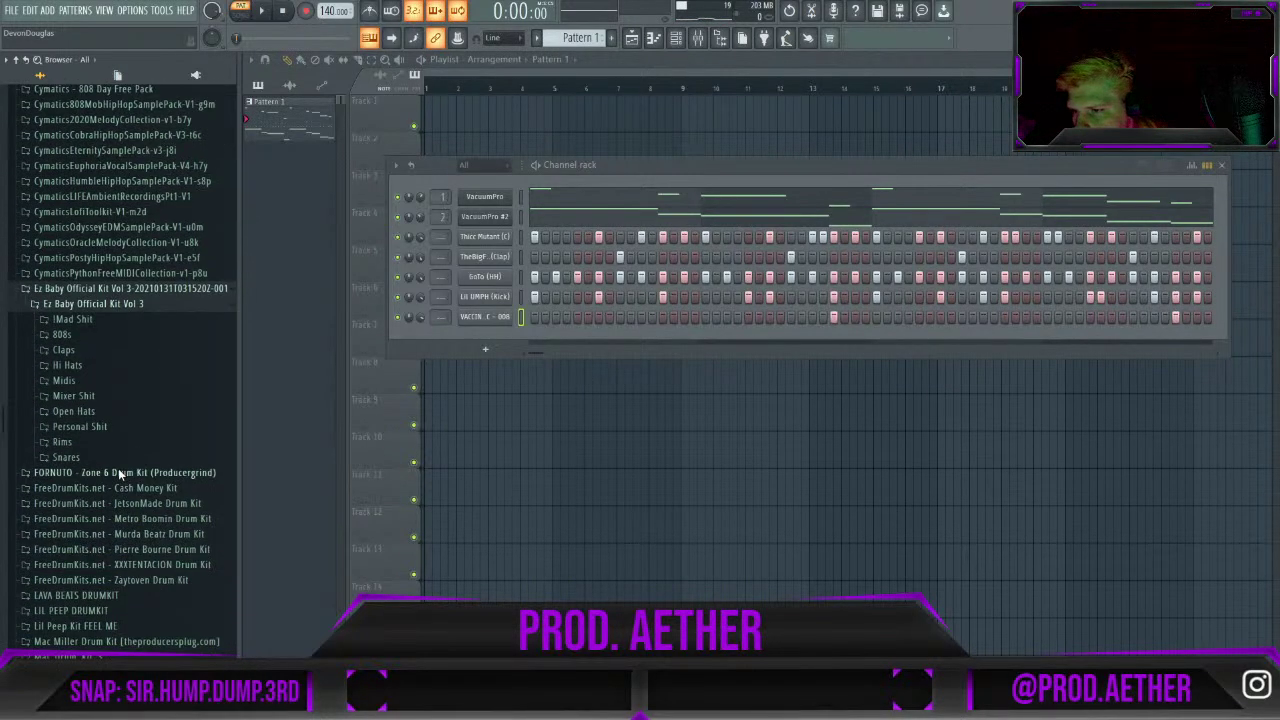
left_click(68, 366)
left_click(88, 409)
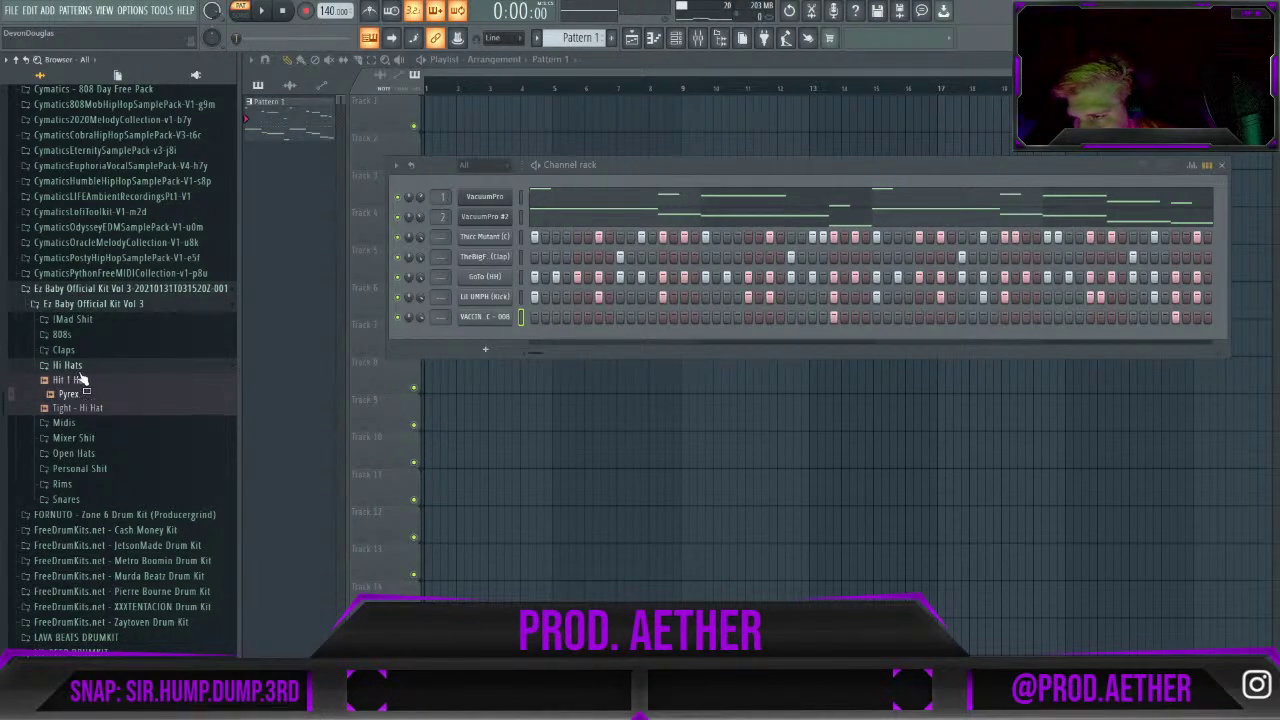
left_click(78, 366)
Audition the Ez Baby kit's open hats, including [AP] Open Hat ( Sizzle ), open hat and Open Hat 1.
left_click(84, 412)
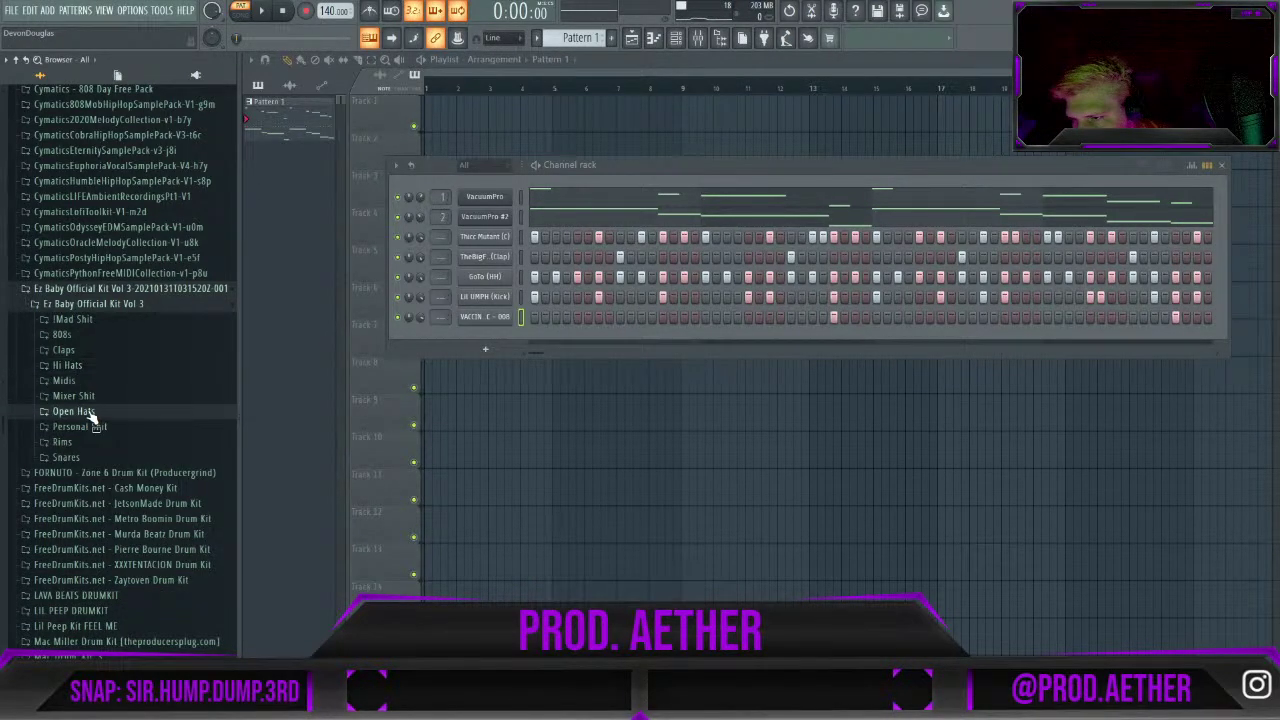
left_click(86, 441)
left_click(87, 429)
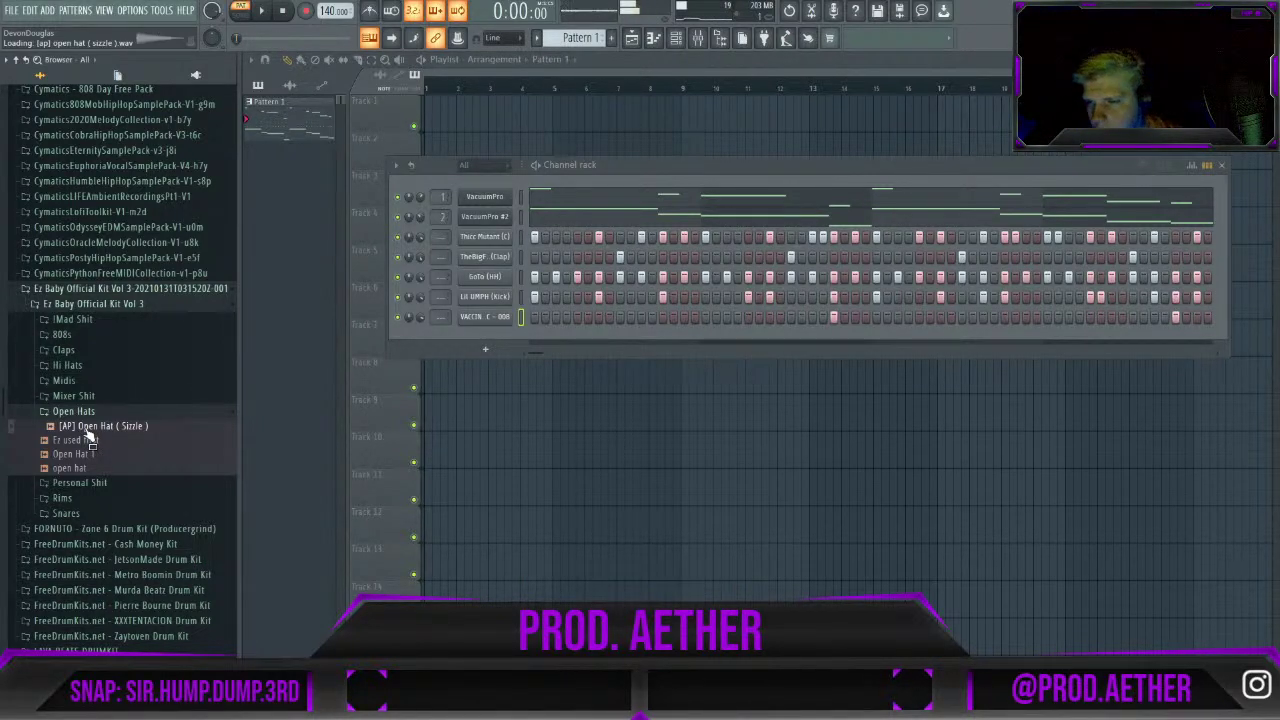
left_click(75, 468)
left_click(80, 455)
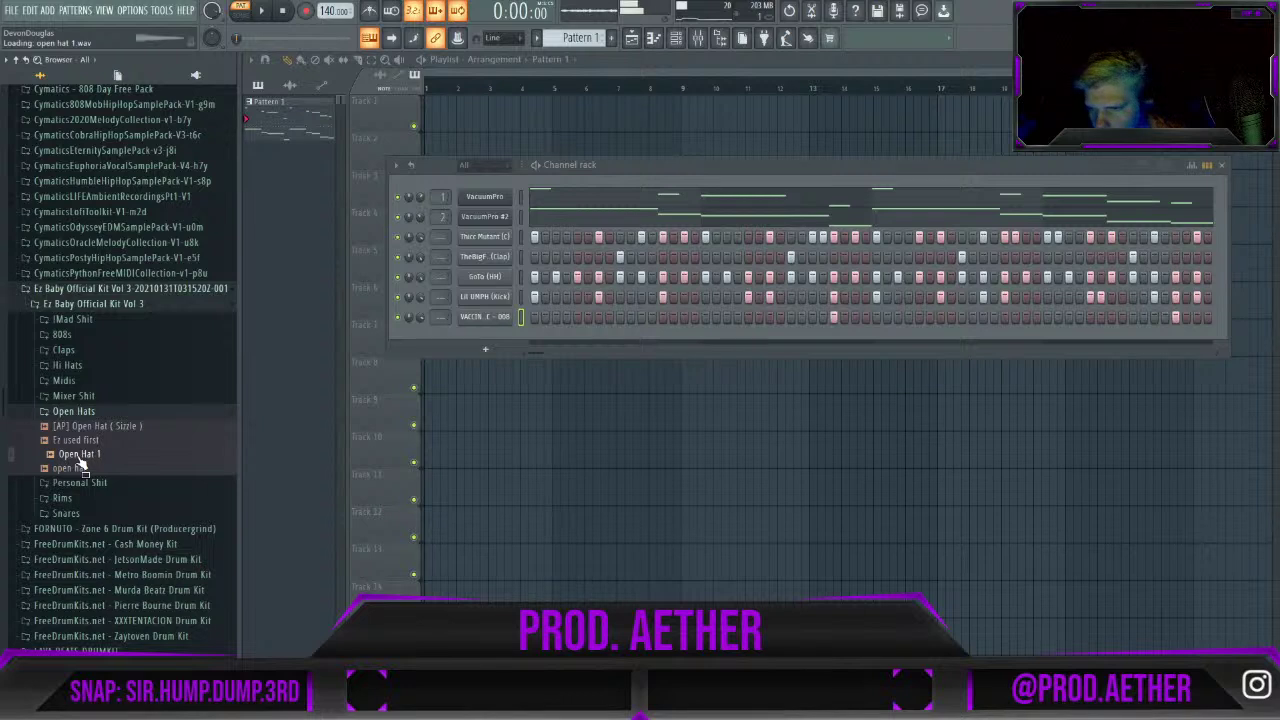
Add [AP] Open Hat ( Sizzle ) as a new channel below the Vaccine percussion and increase its fade-out to shorten the tail.
left_click_drag(97, 426, 478, 338)
left_click(478, 338)
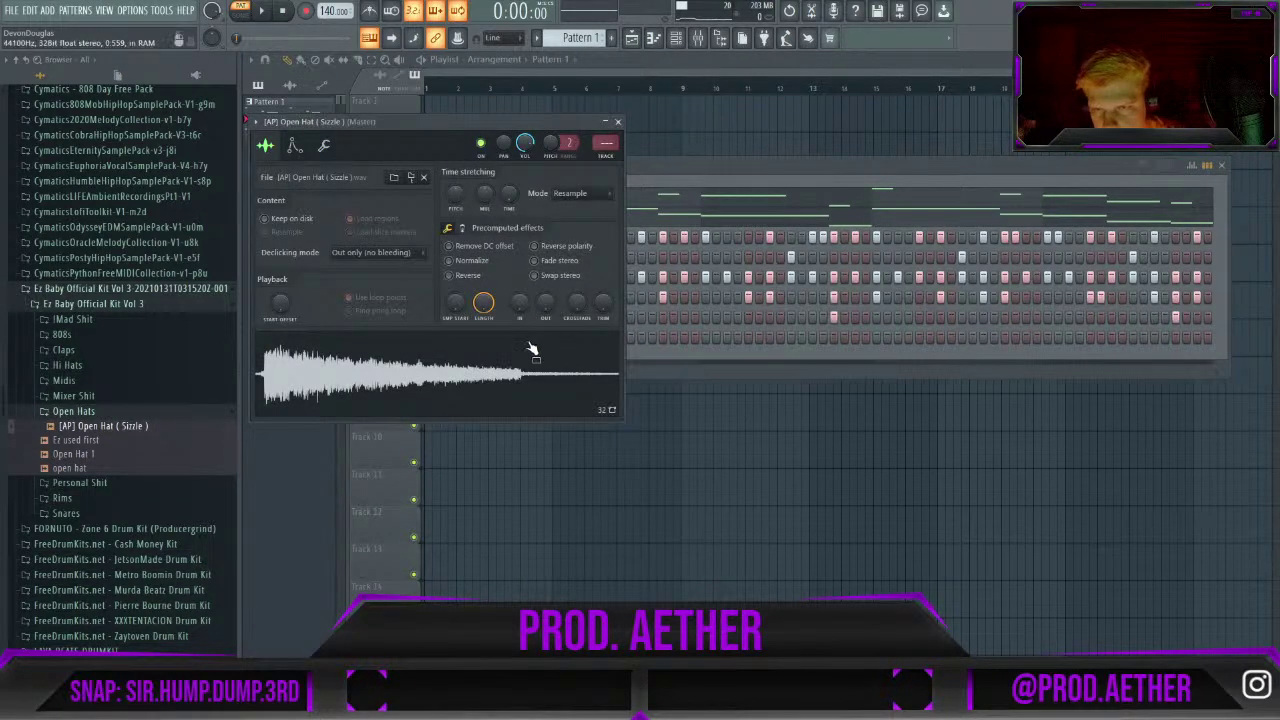
left_click_drag(545, 302, 545, 290)
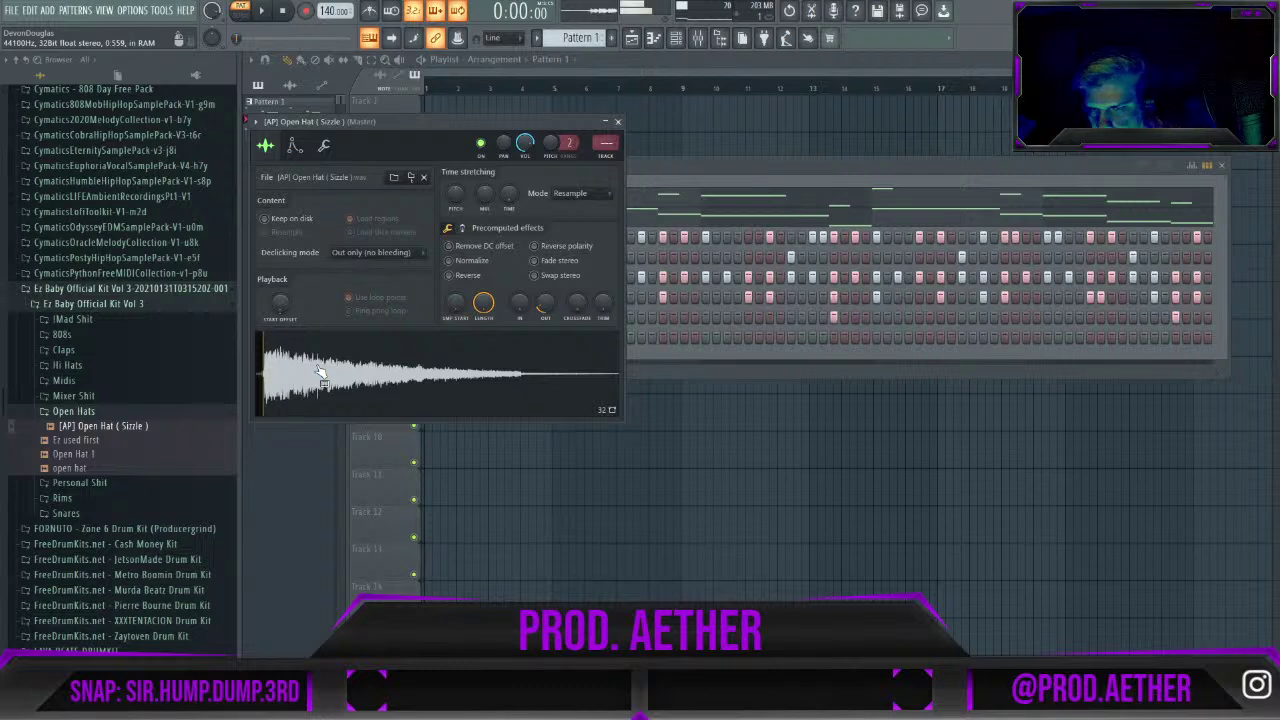
mouse_move(545, 302)
left_mouse_down()
mouse_move(545, 282)
mouse_move(545, 312)
left_mouse_up()
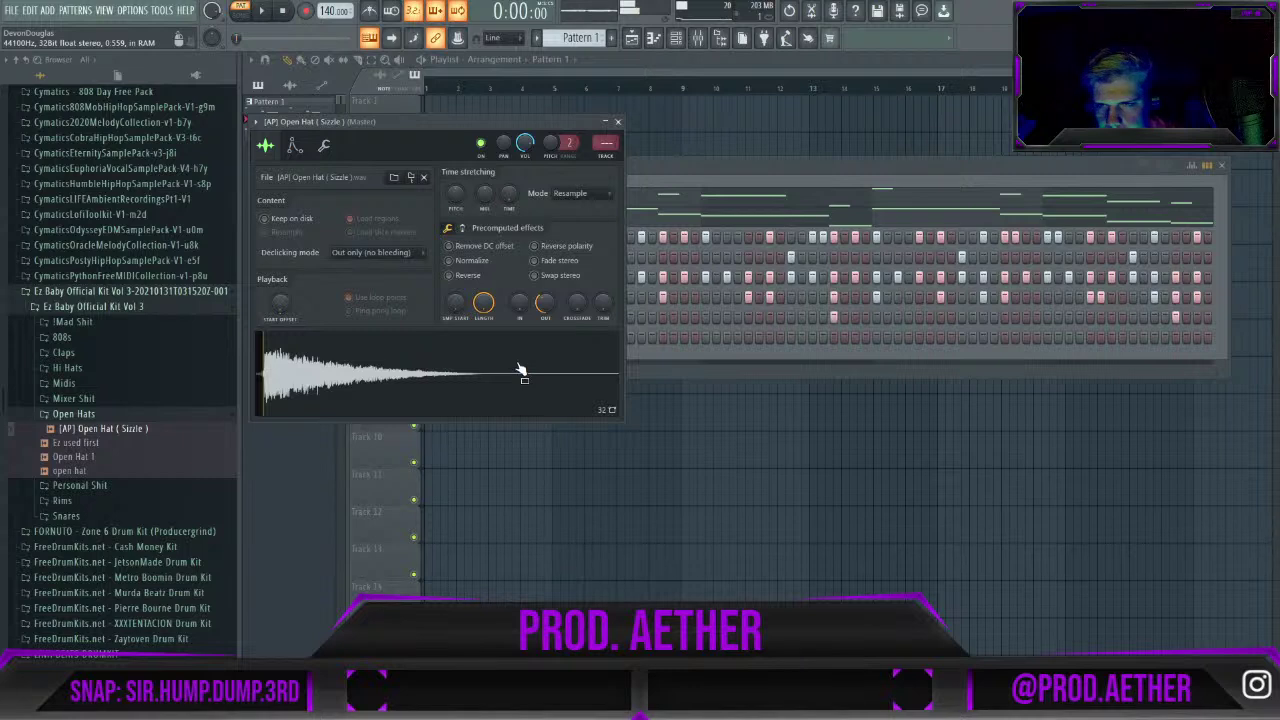
left_click(618, 122)
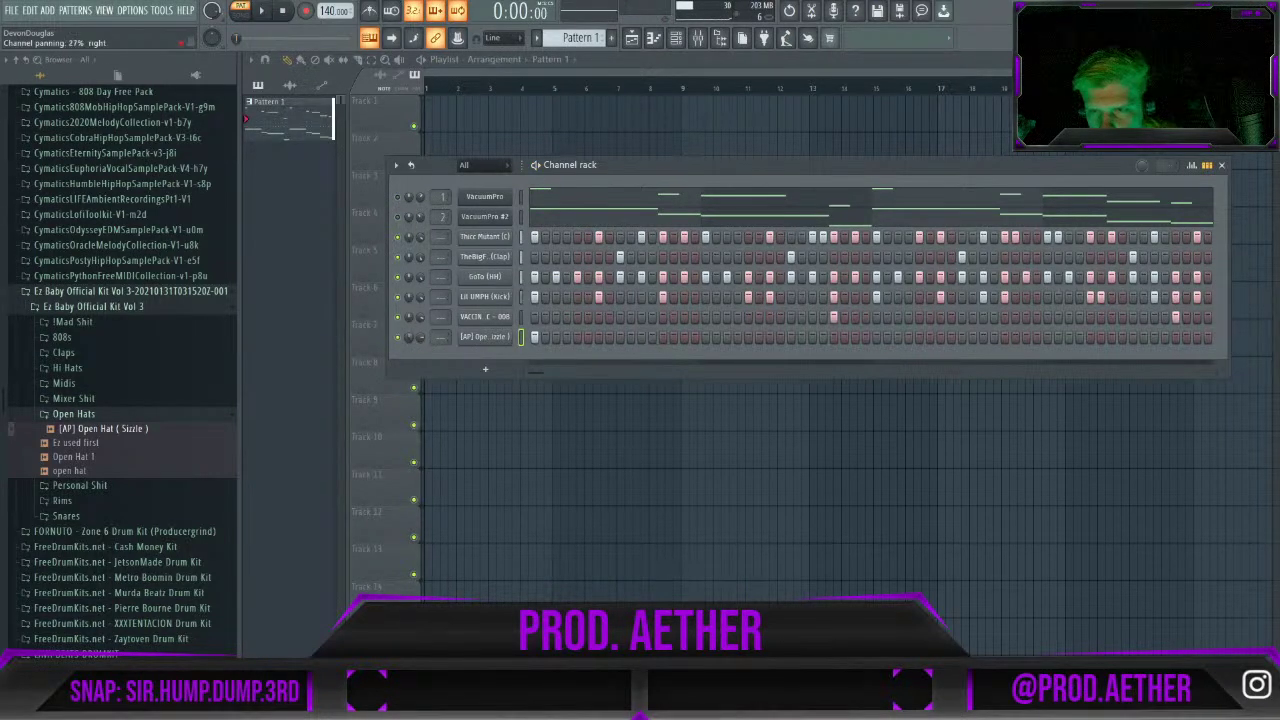
Mute both VacuumPro channels and place open-hat hits on steps 1, 7 and 13, checking them in playback.
key("space")
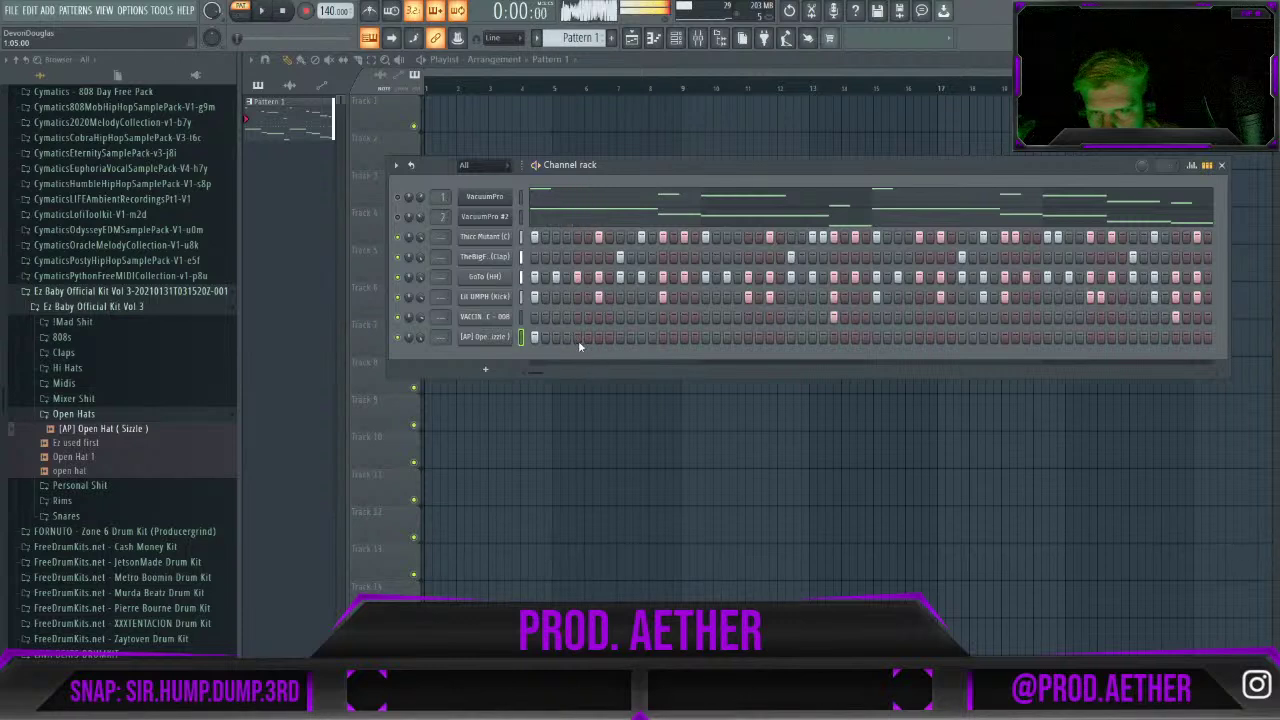
key("space")
key("space")
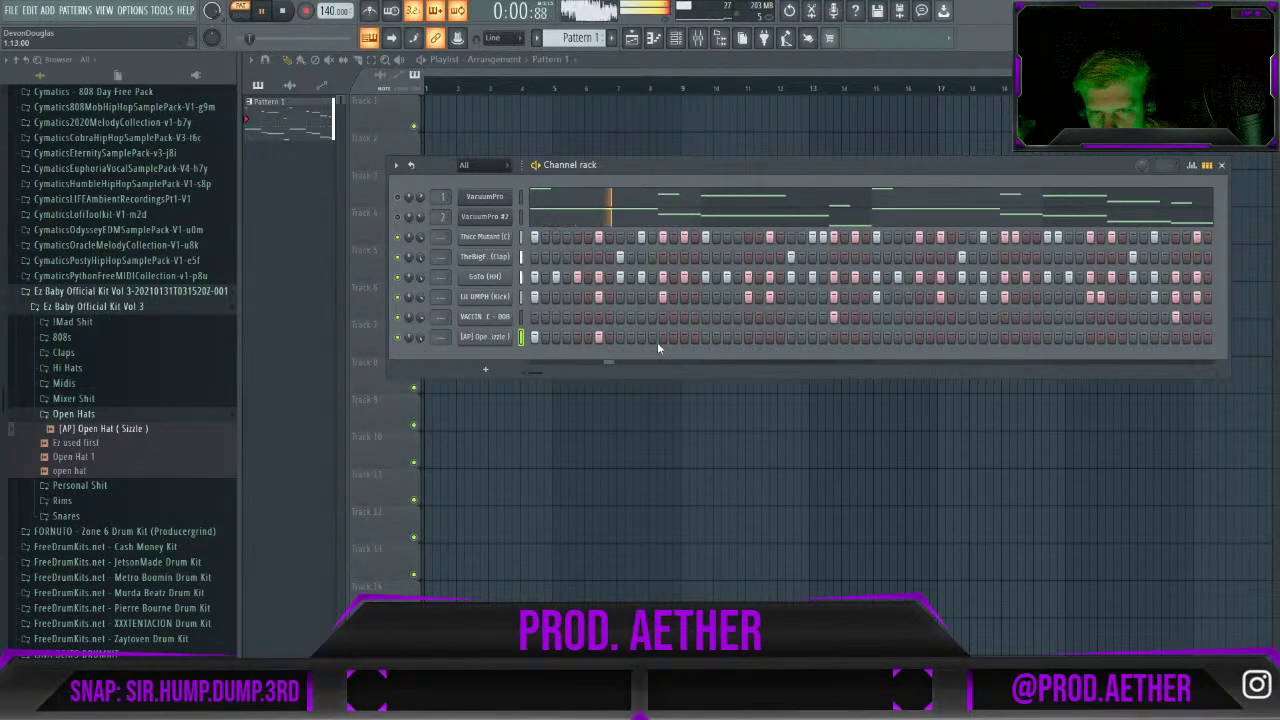
key("space")
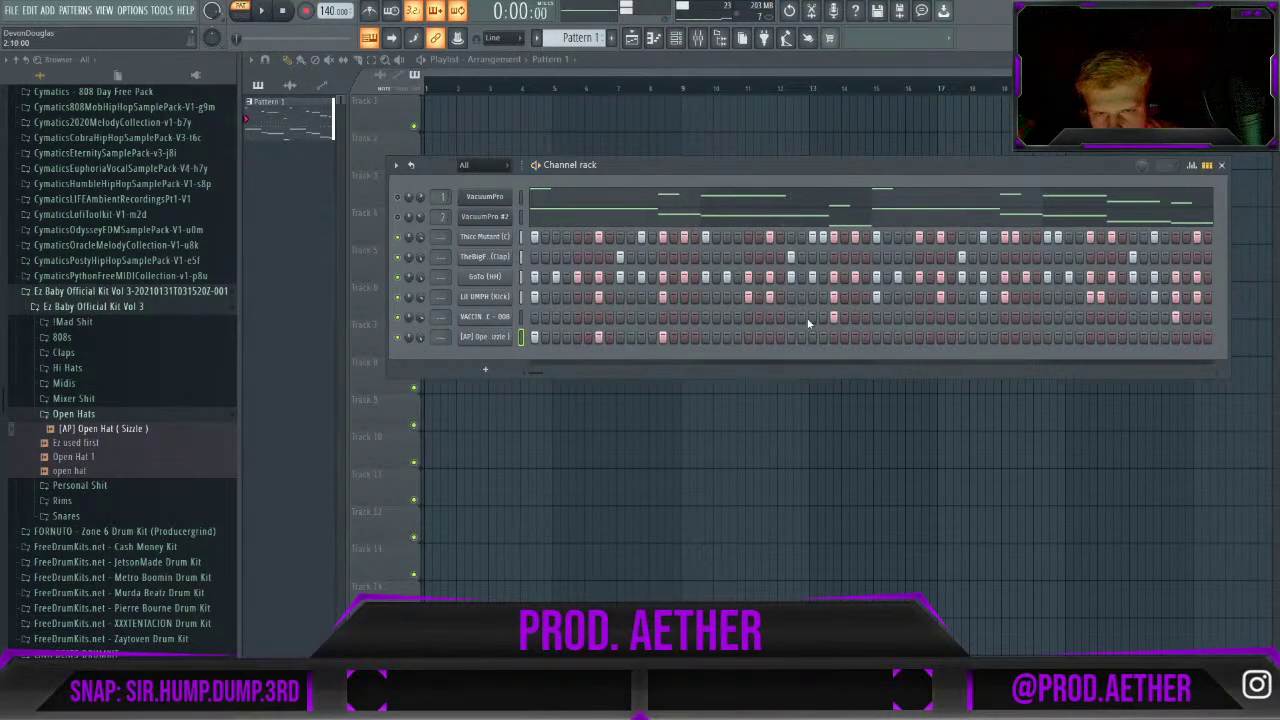
Try an open-hat hit on step 21 and move it to step 23, checking the placement in playback.
key("space")
key("space")
key("space")
left_click(746, 336)
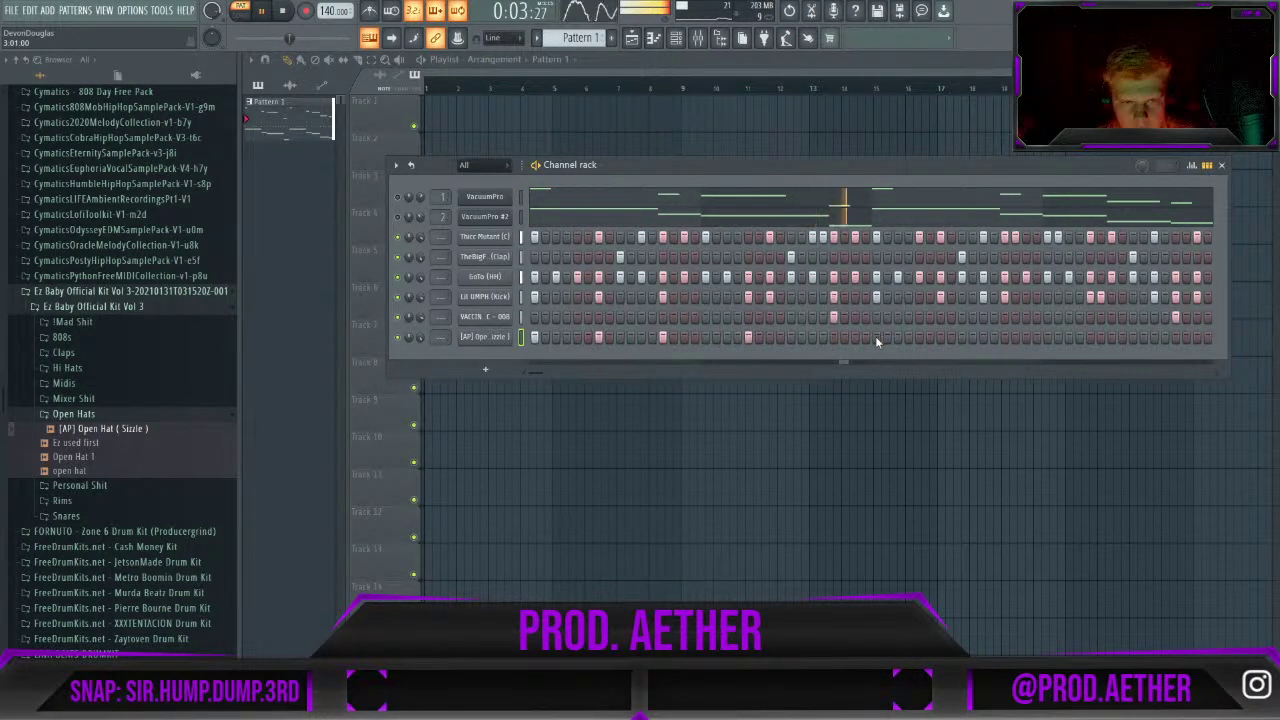
key("space")
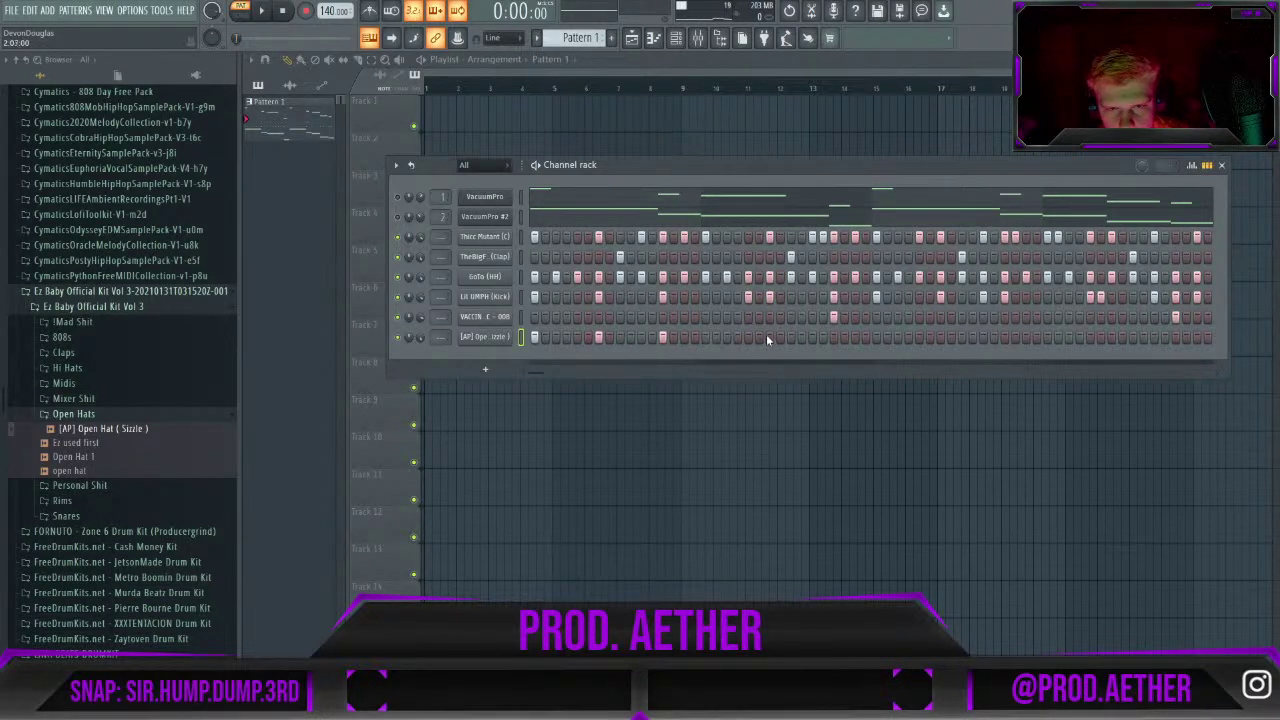
key("space")
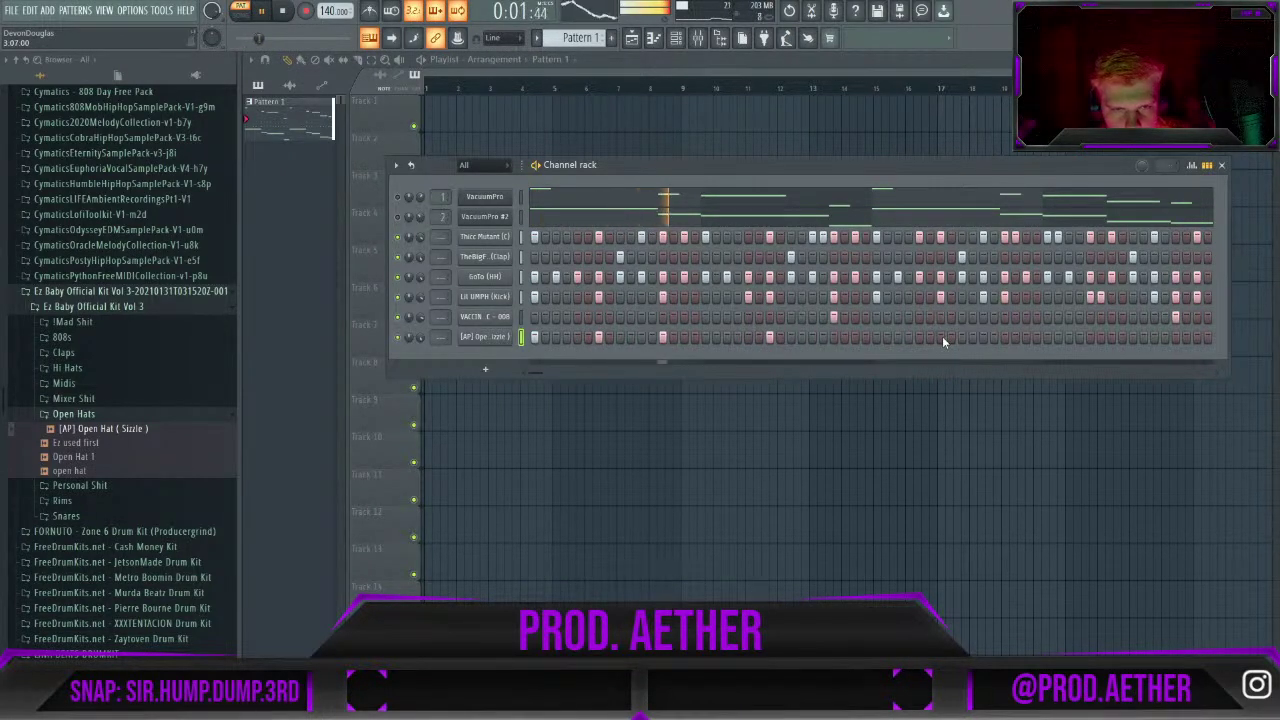
Place open-hat hits on steps 33, 39, 45 and 53 and play the pattern.
key("space")
left_click(1091, 337)
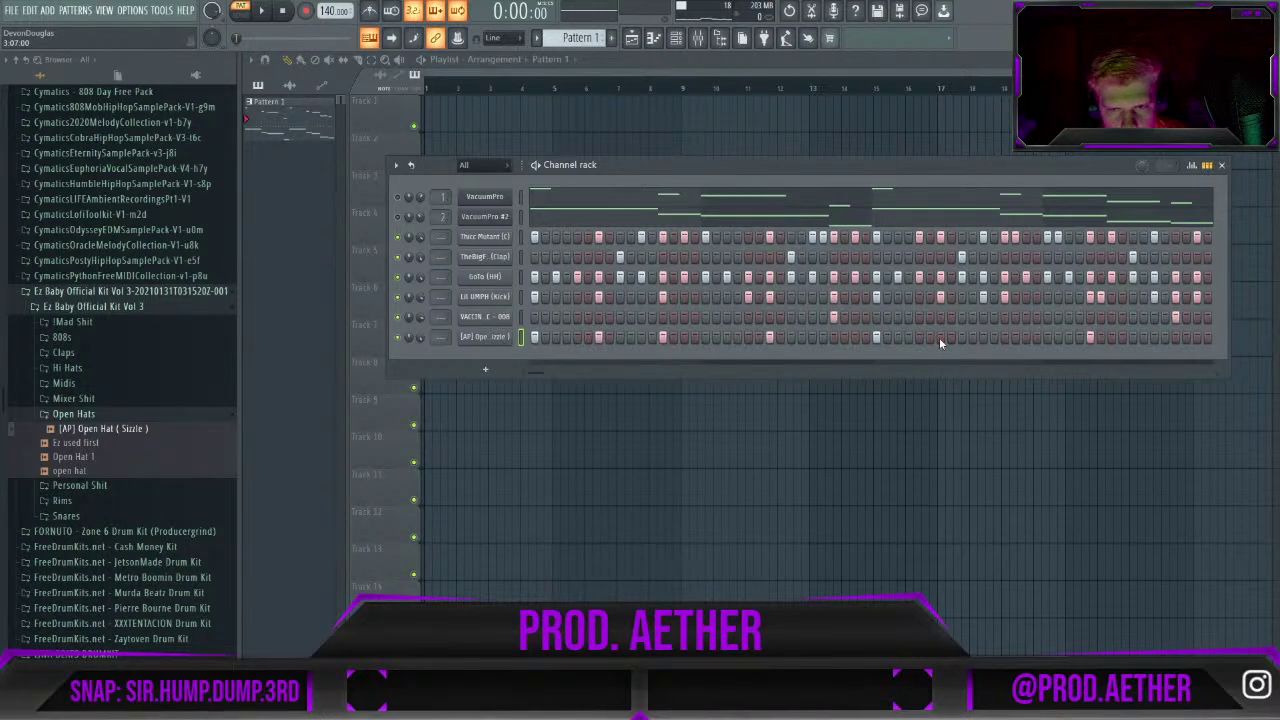
key("space")
key("space")
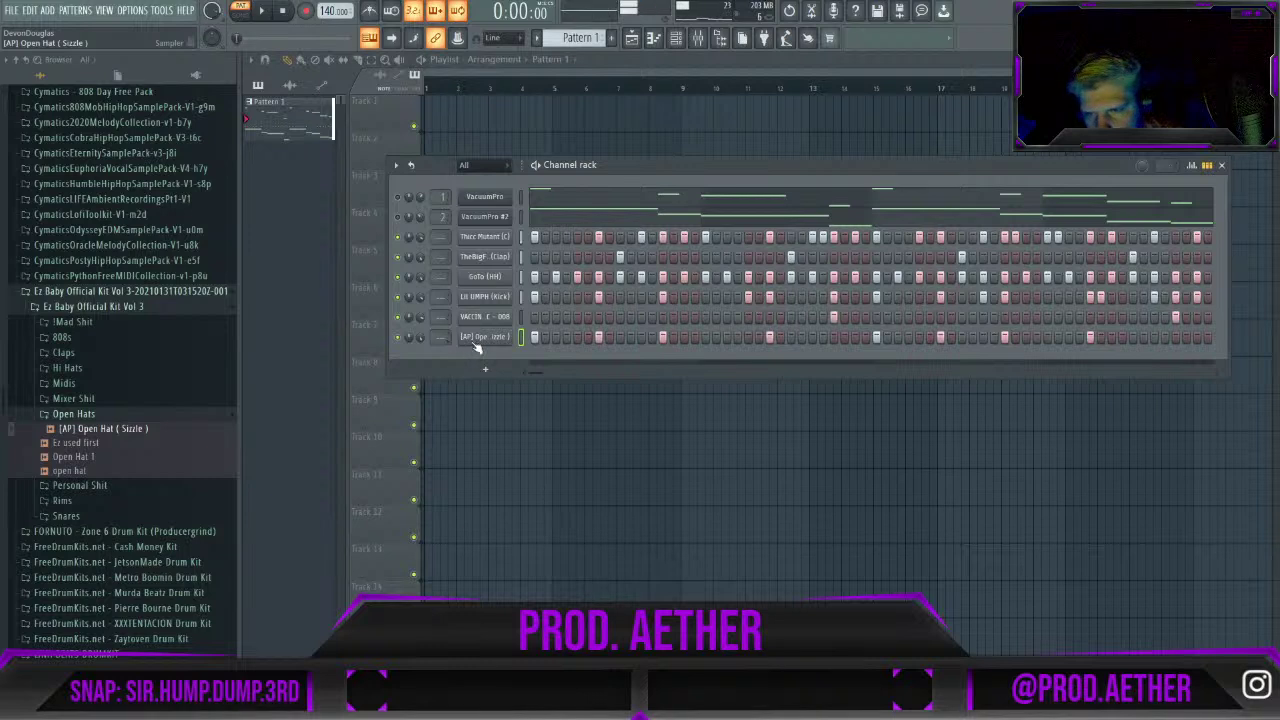
Open the open hat's sampler settings and lower the EQ frequency balance in its precomputed effects.
left_click(477, 337)
left_click(484, 260)
key("space")
left_click(461, 228)
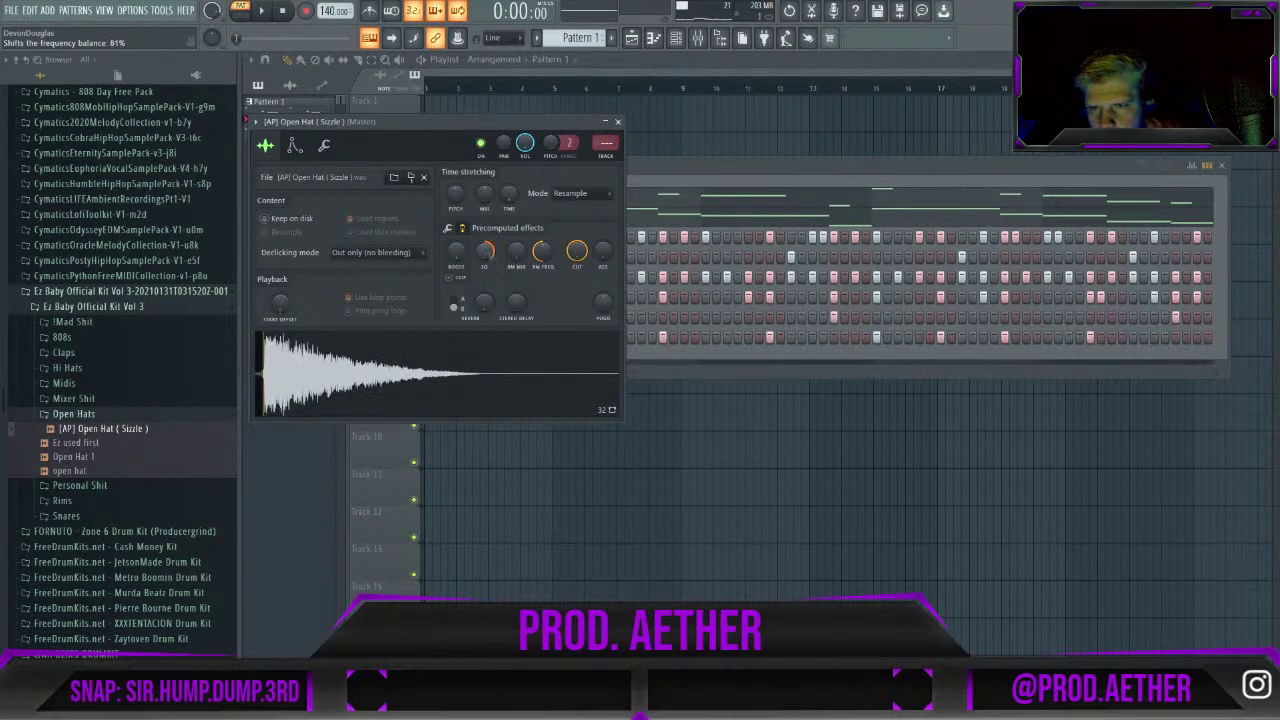
key("space")
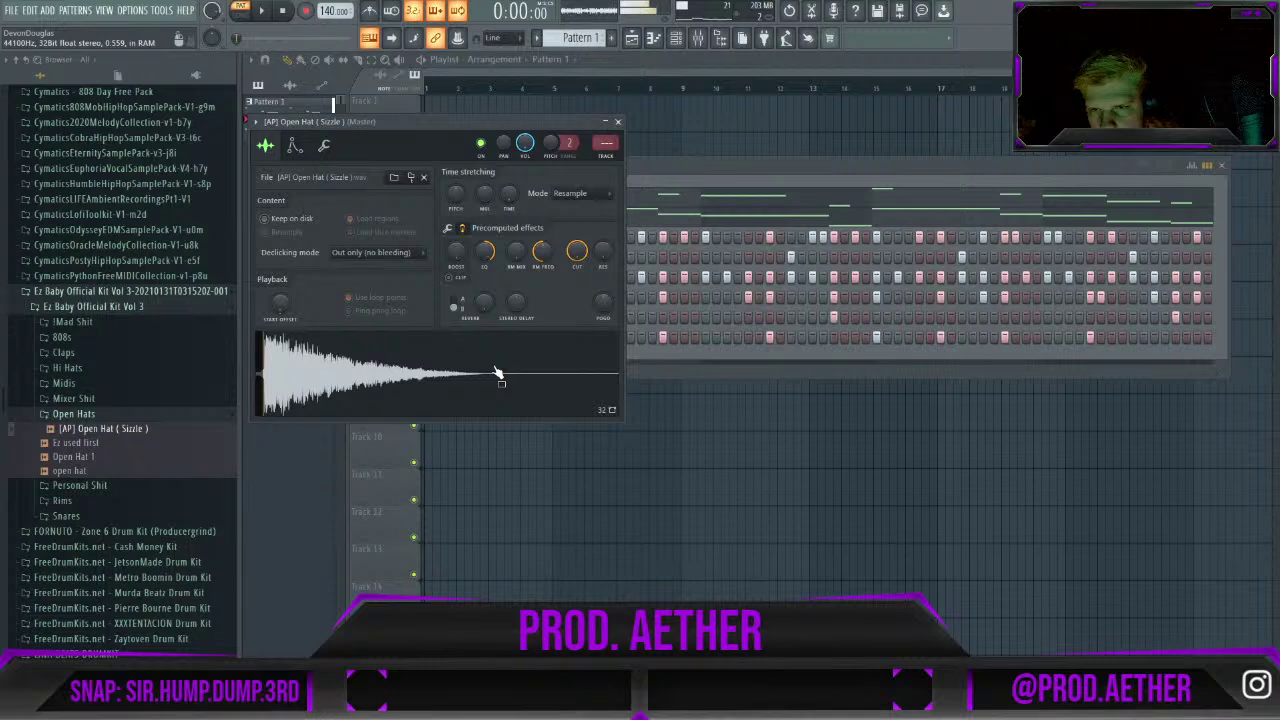
left_click_drag(486, 252, 486, 346)
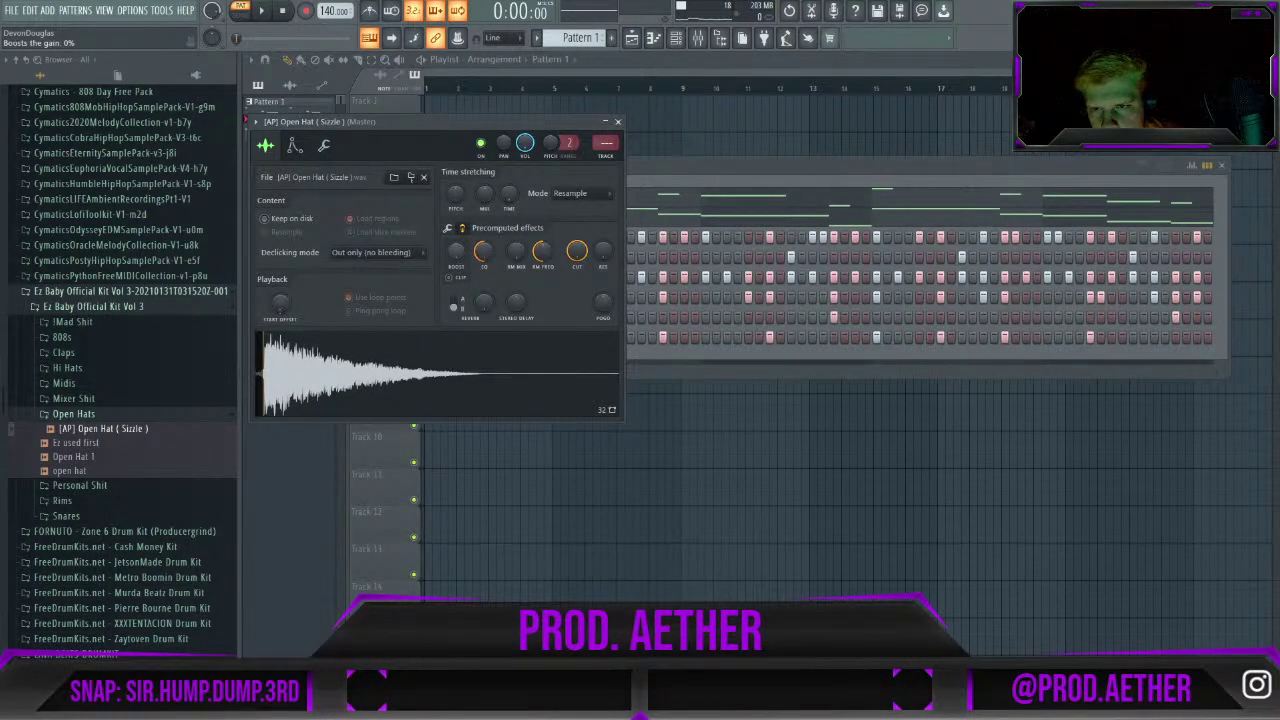
Try normalizing the open hat, switch to a 20% gain boost instead, and play the pattern.
left_click(447, 228)
left_click(466, 261)
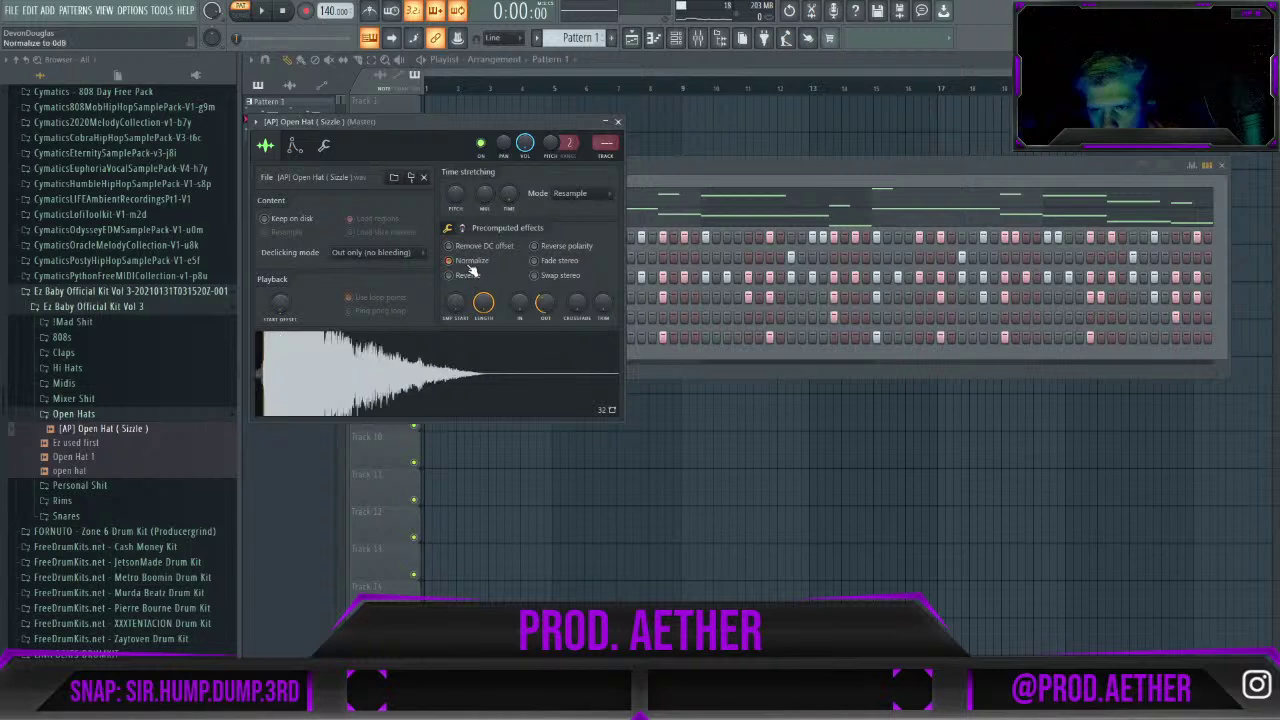
left_click(463, 230)
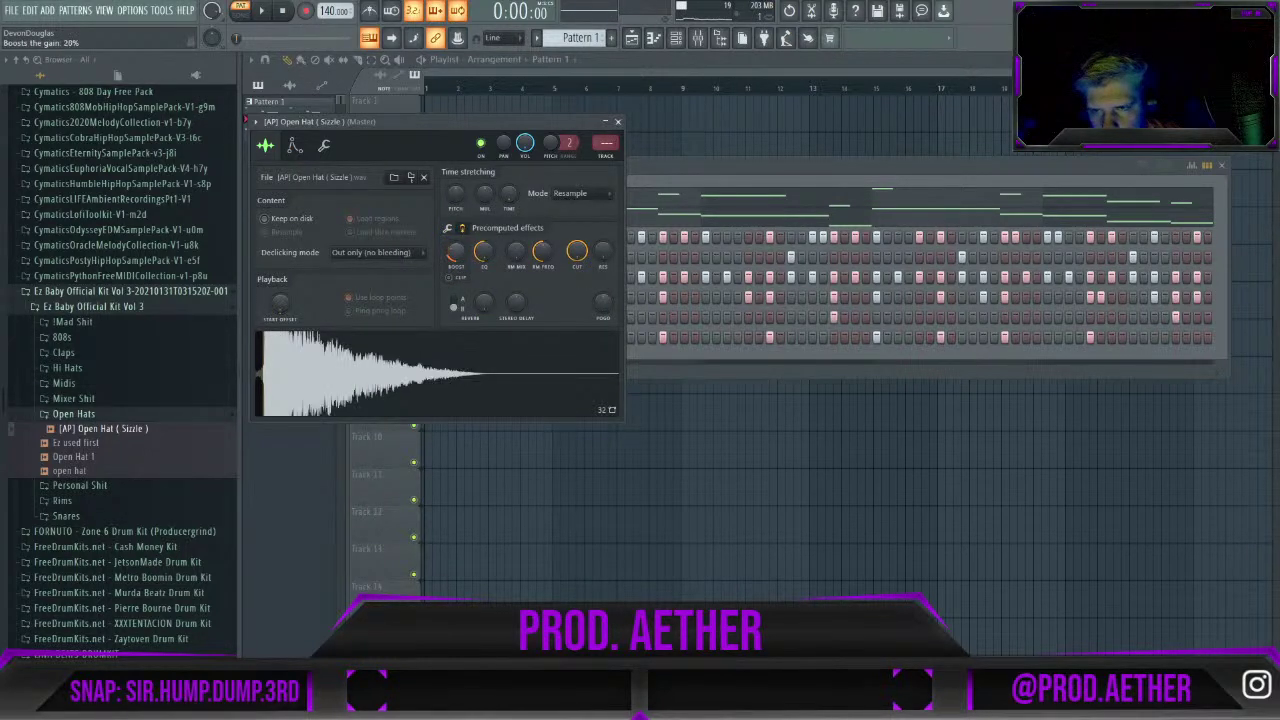
key("space")
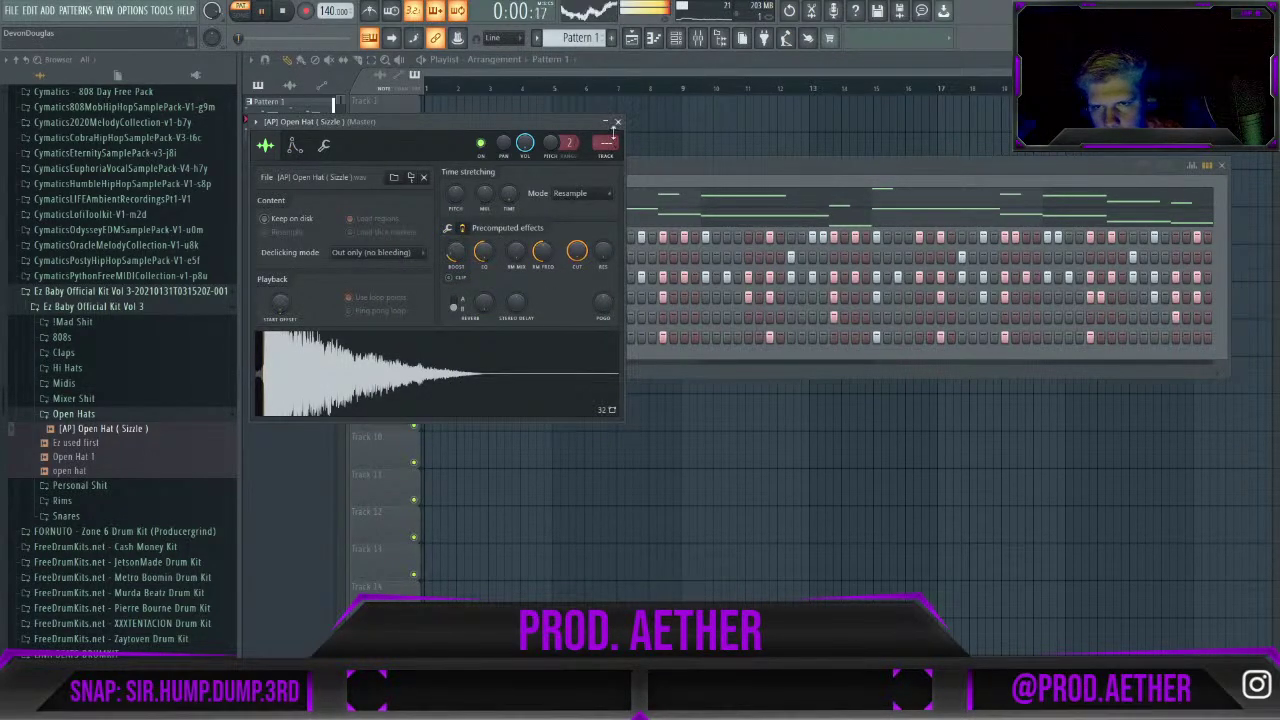
left_click(619, 122)
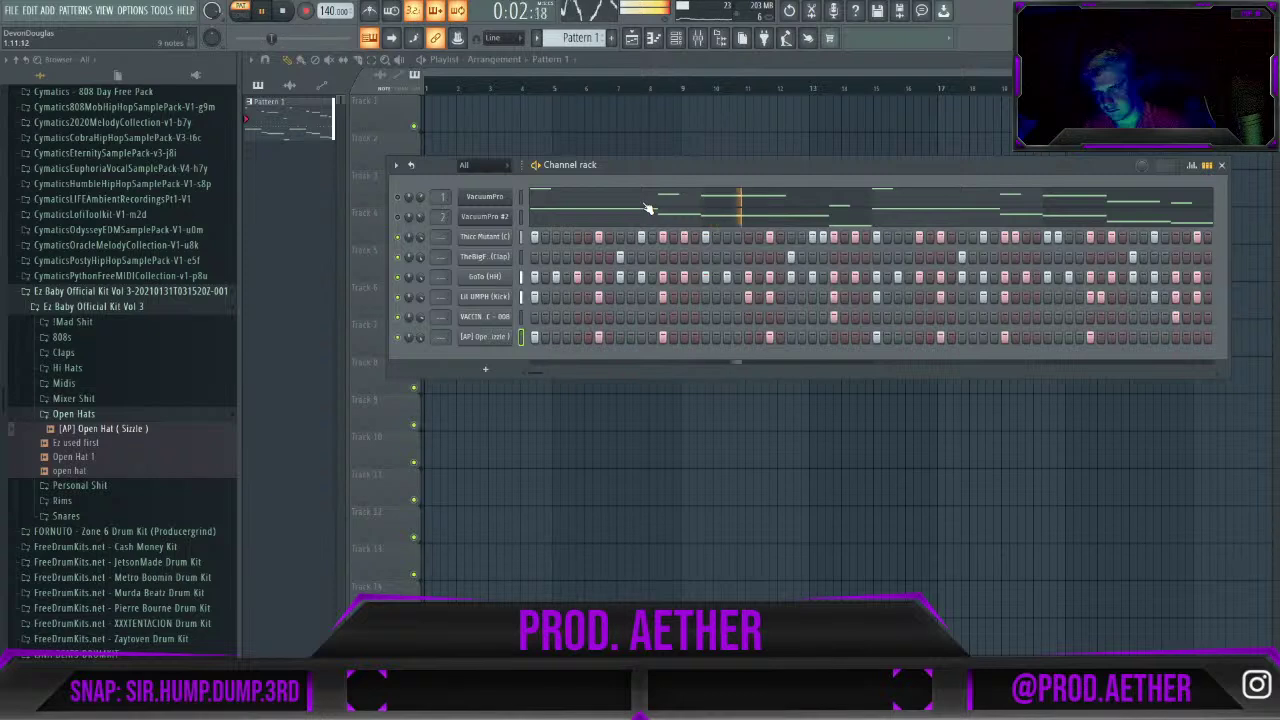
key("space")
Examine the open hat's sample, envelope and miscellaneous settings, including volume, panning and echo options.
left_click(476, 340)
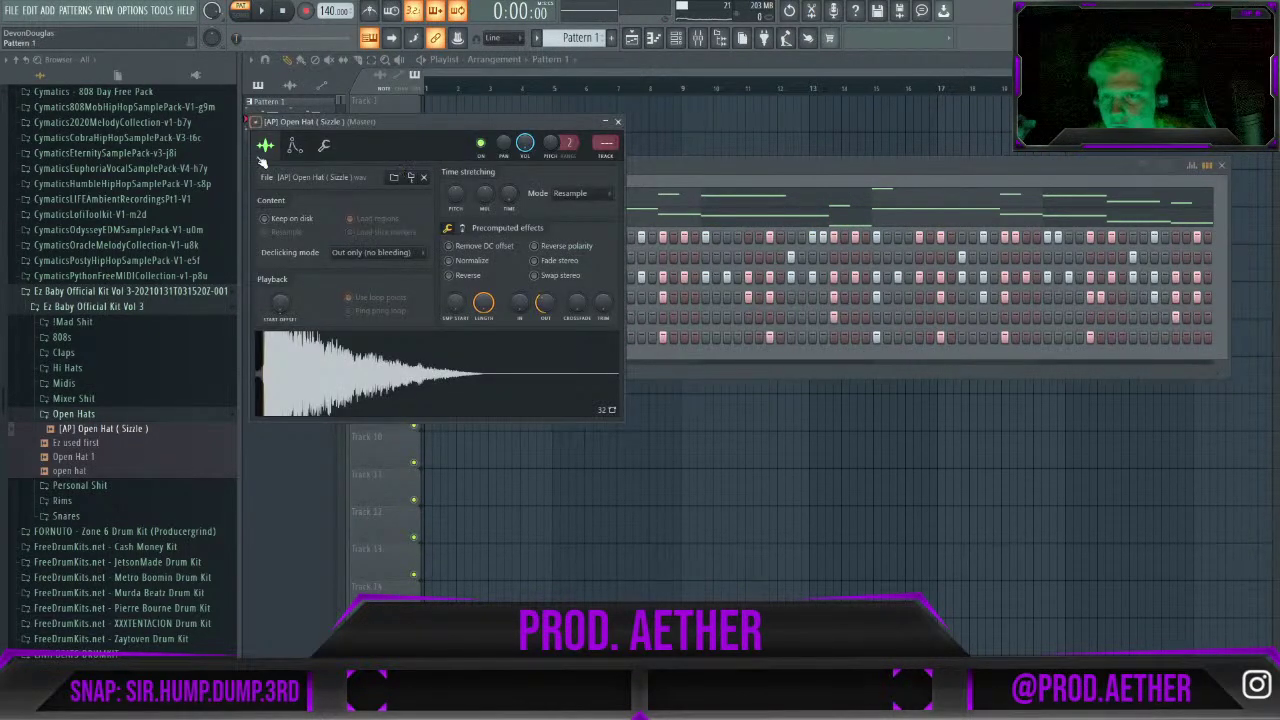
left_click(295, 146)
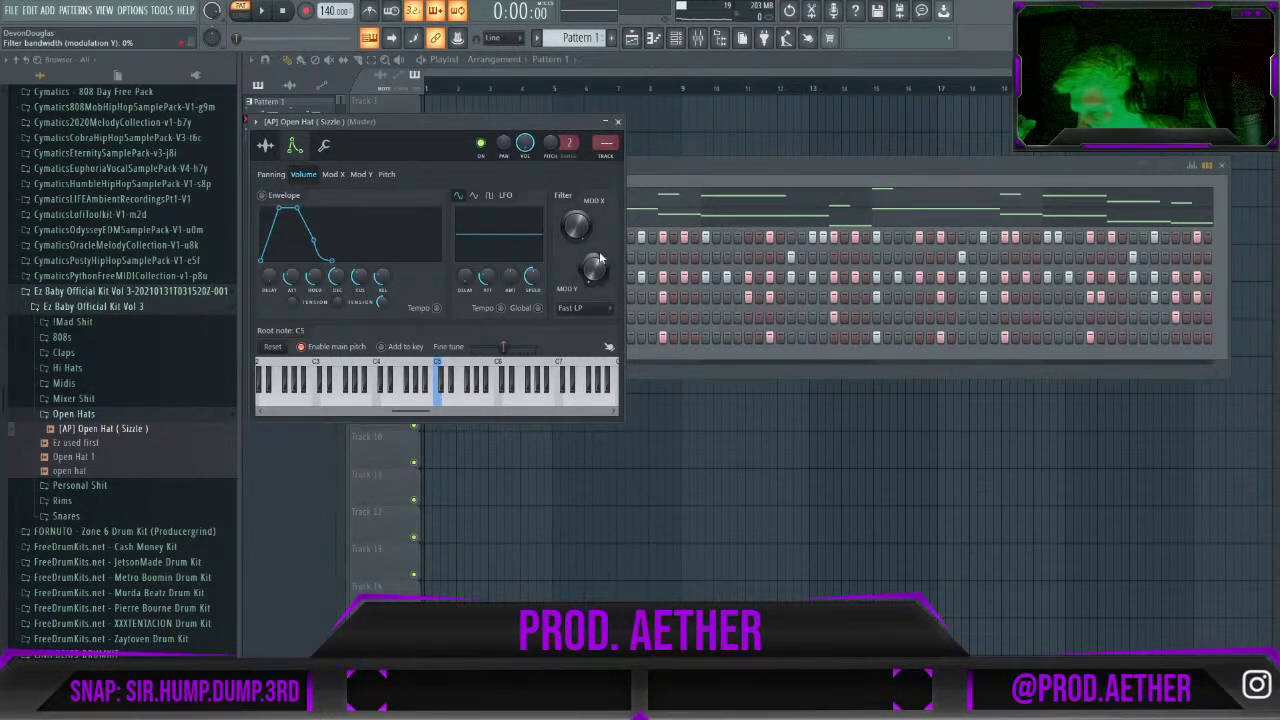
left_click(271, 174)
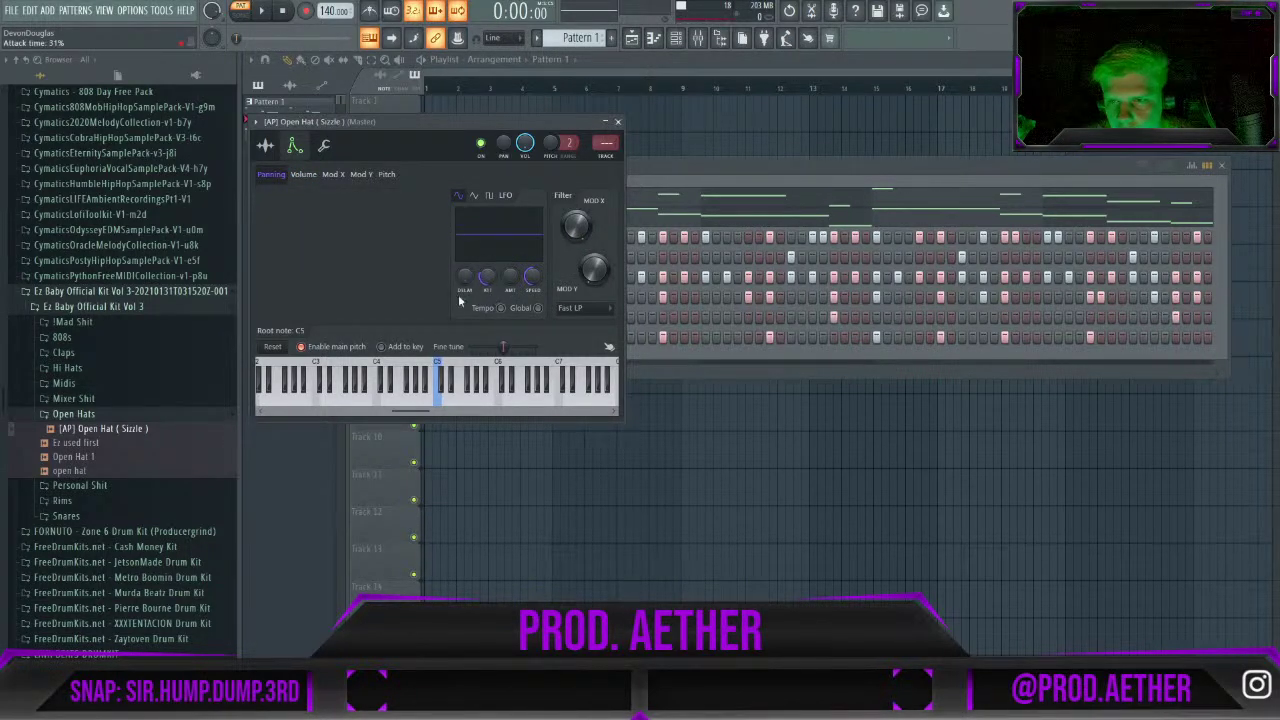
left_click(325, 147)
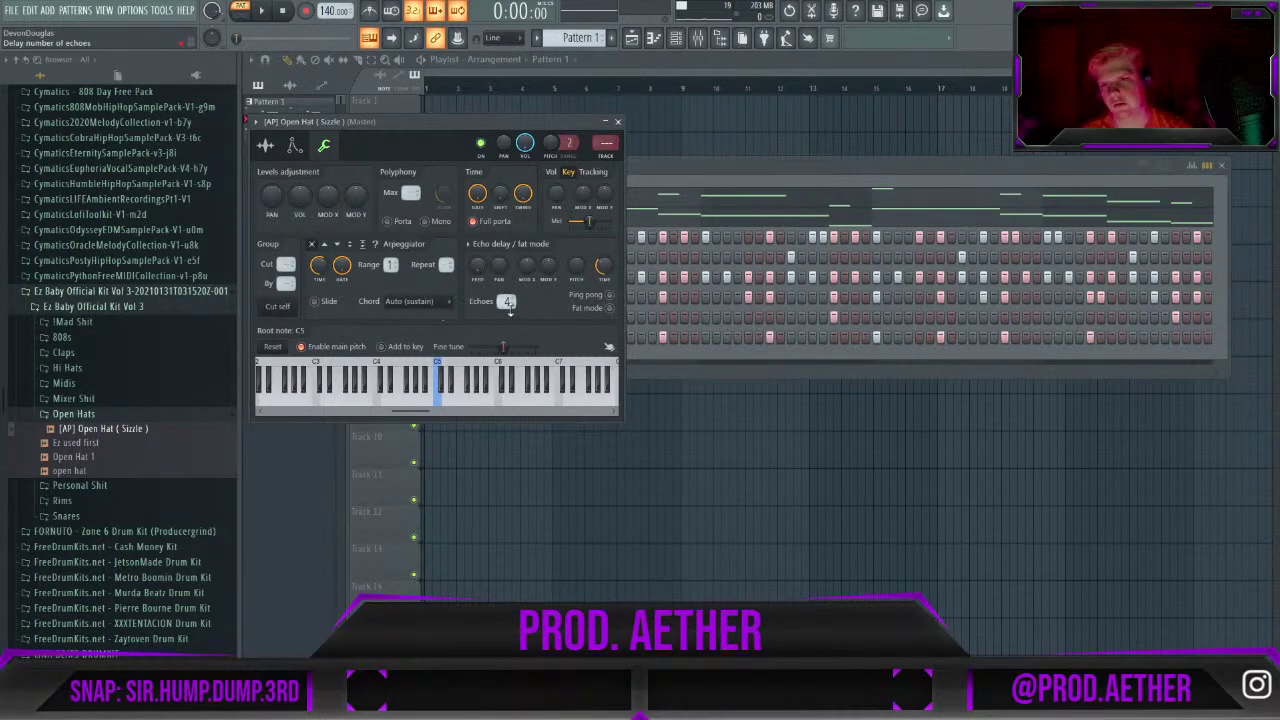
left_click(266, 146)
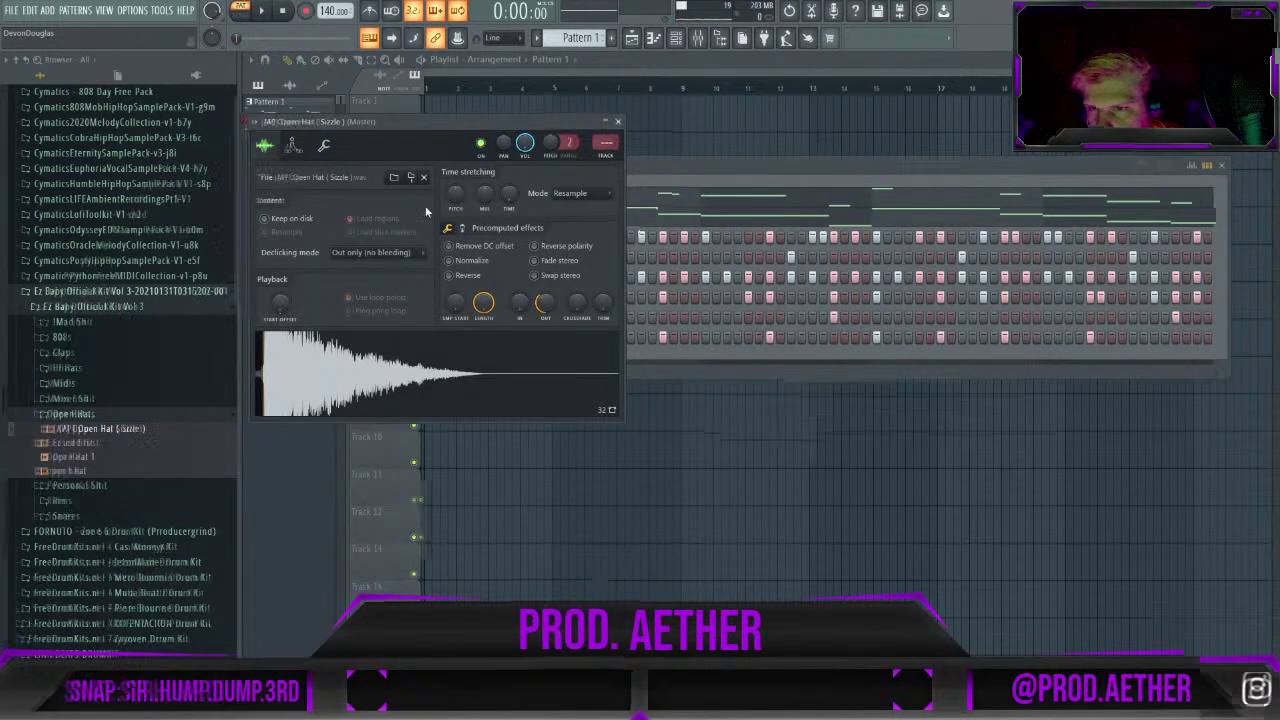
Close the open hat's sampler settings and play the pattern with both VacuumPro channels unmuted.
left_click(461, 229)
left_click(450, 230)
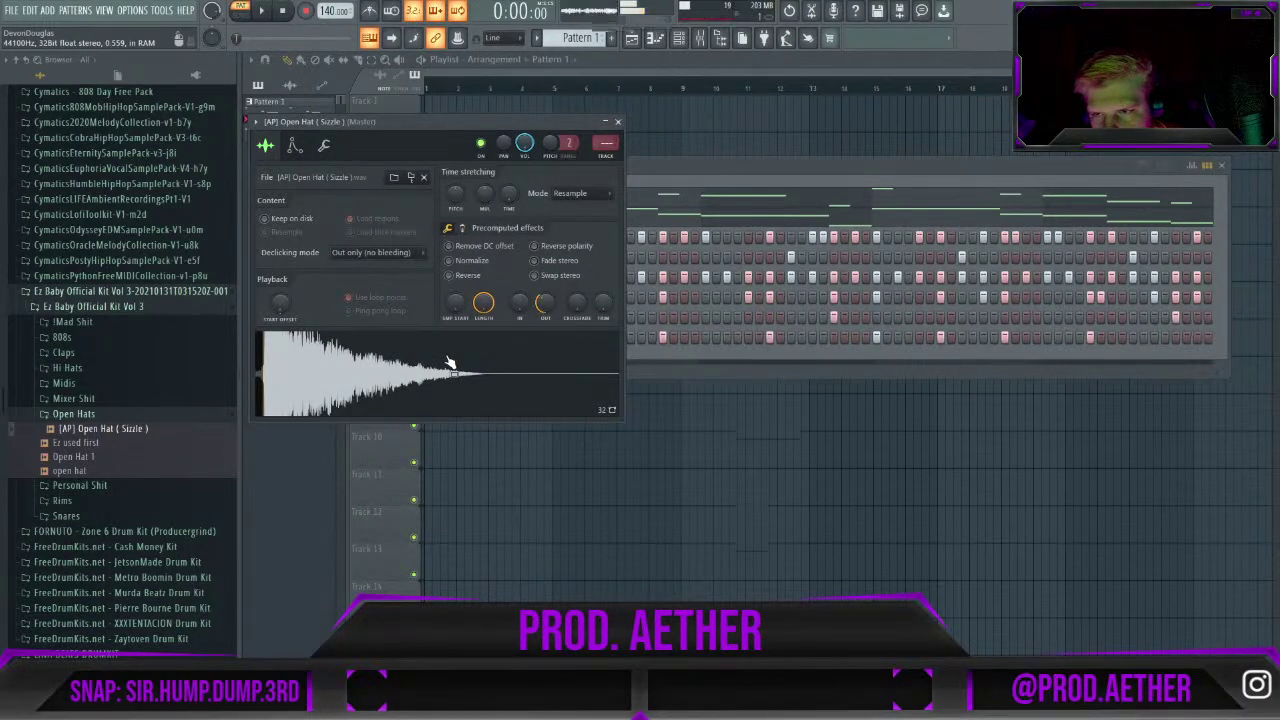
left_click(618, 122)
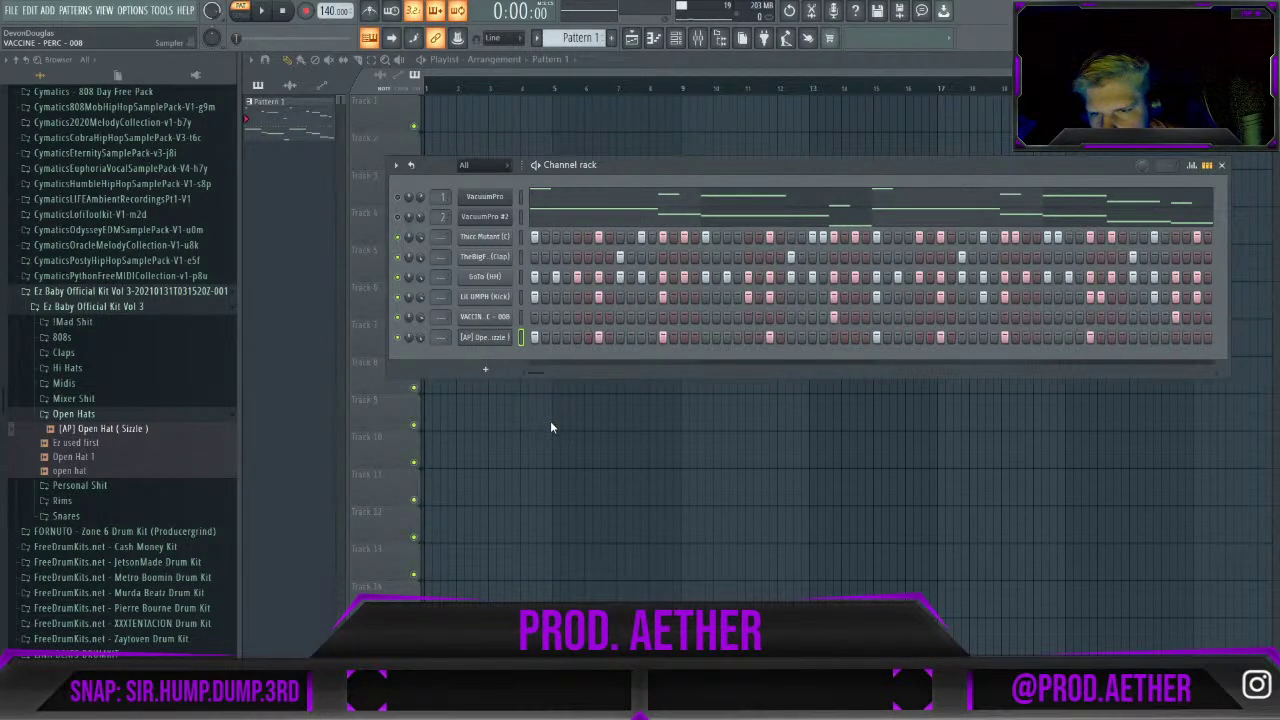
key("space")
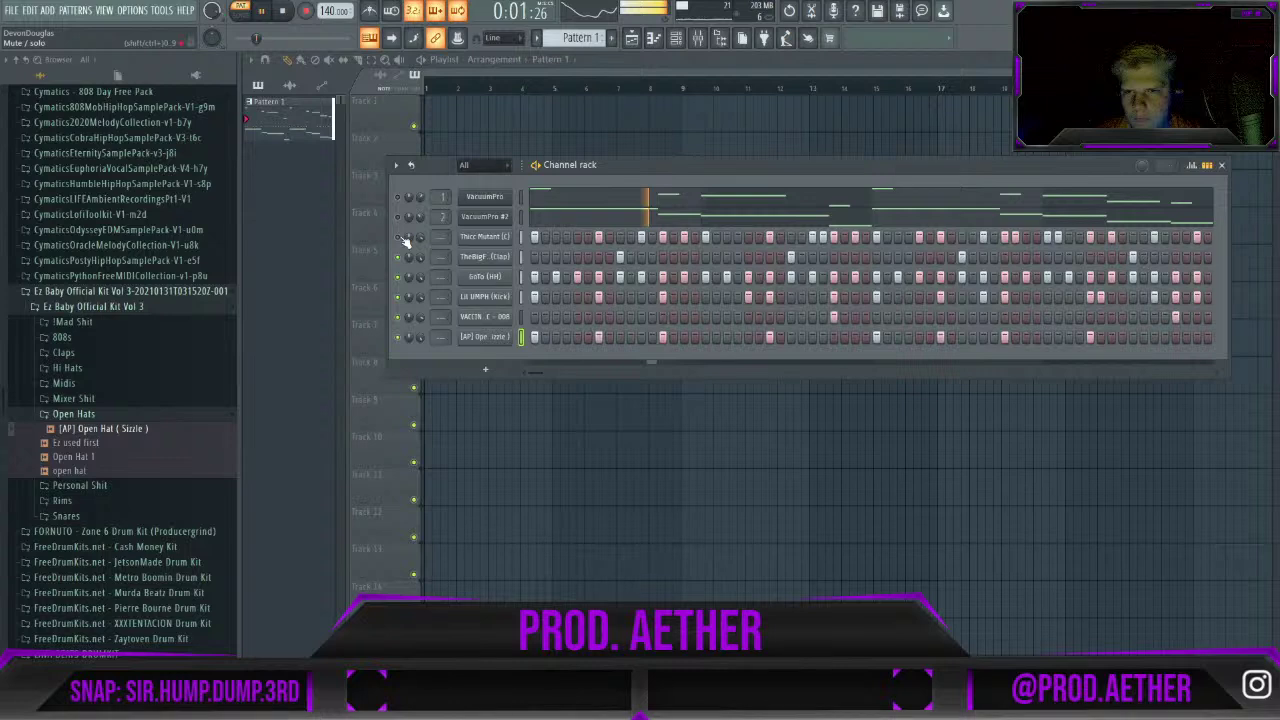
key("space")
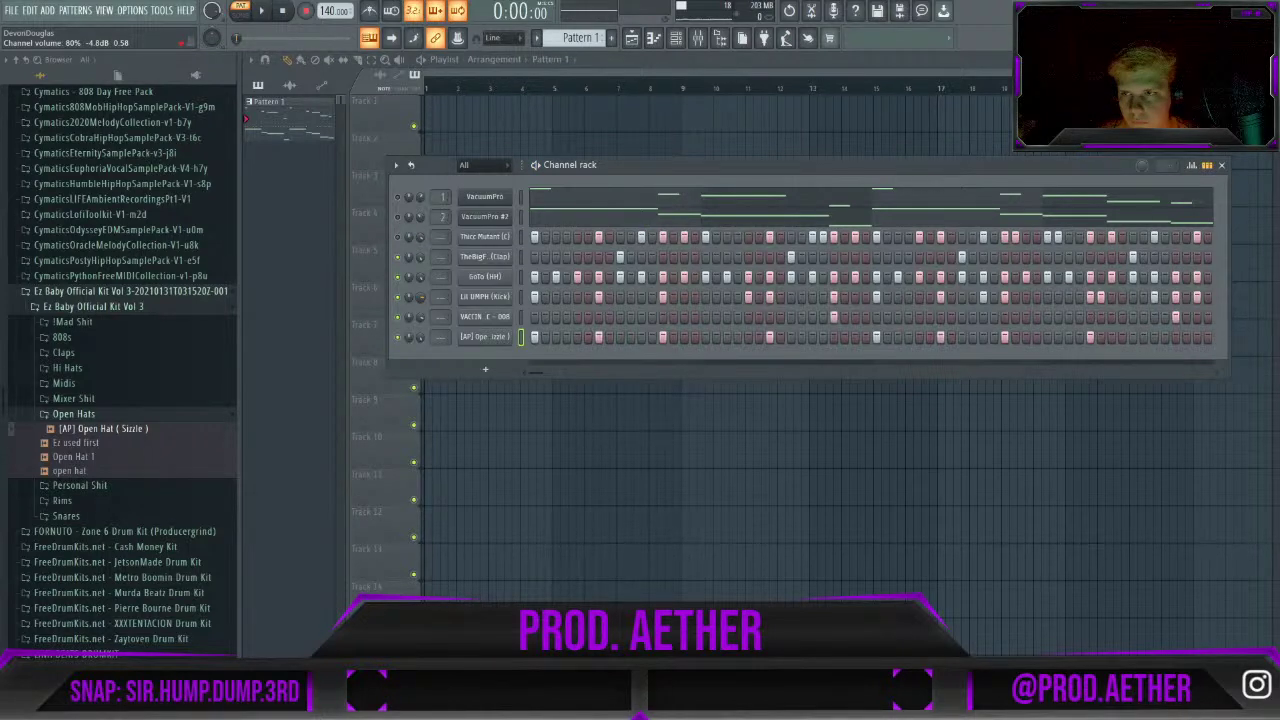
key("space")
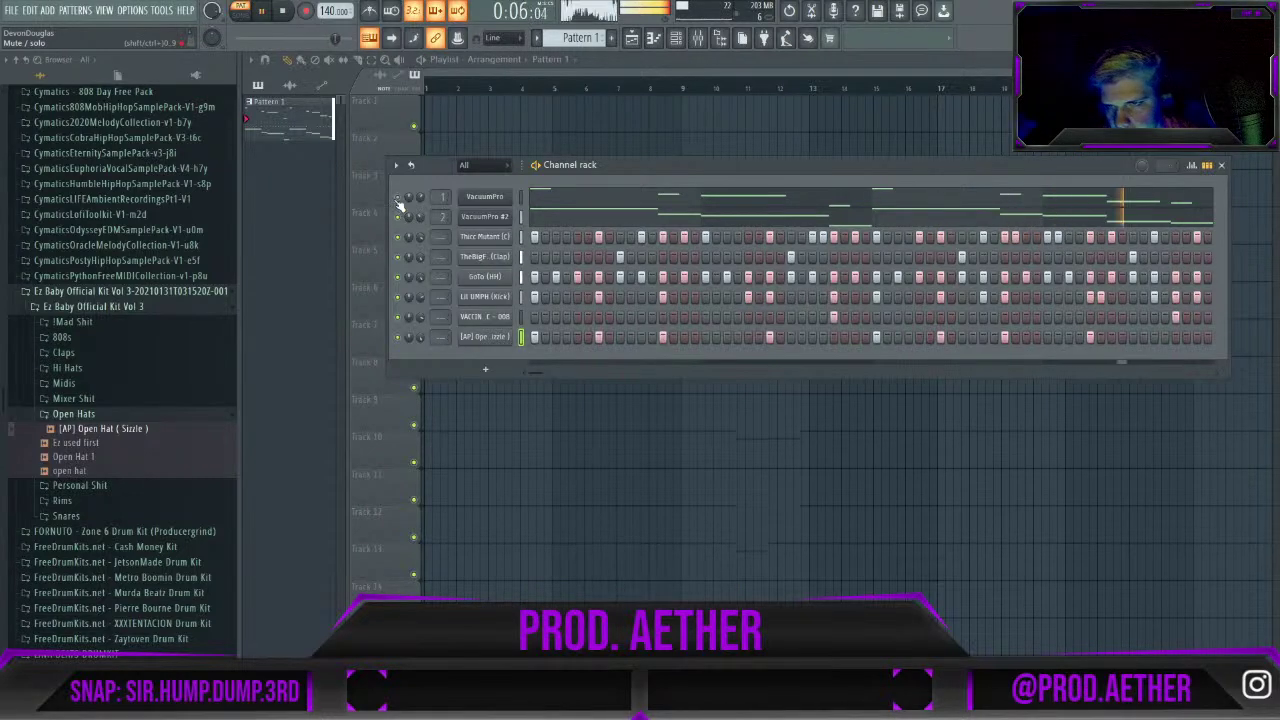
Lower the Master track's volume to -4.7 dB in the mixer and adjust the open hat's channel volume.
left_click(697, 37)
left_click_drag(497, 427, 497, 447)
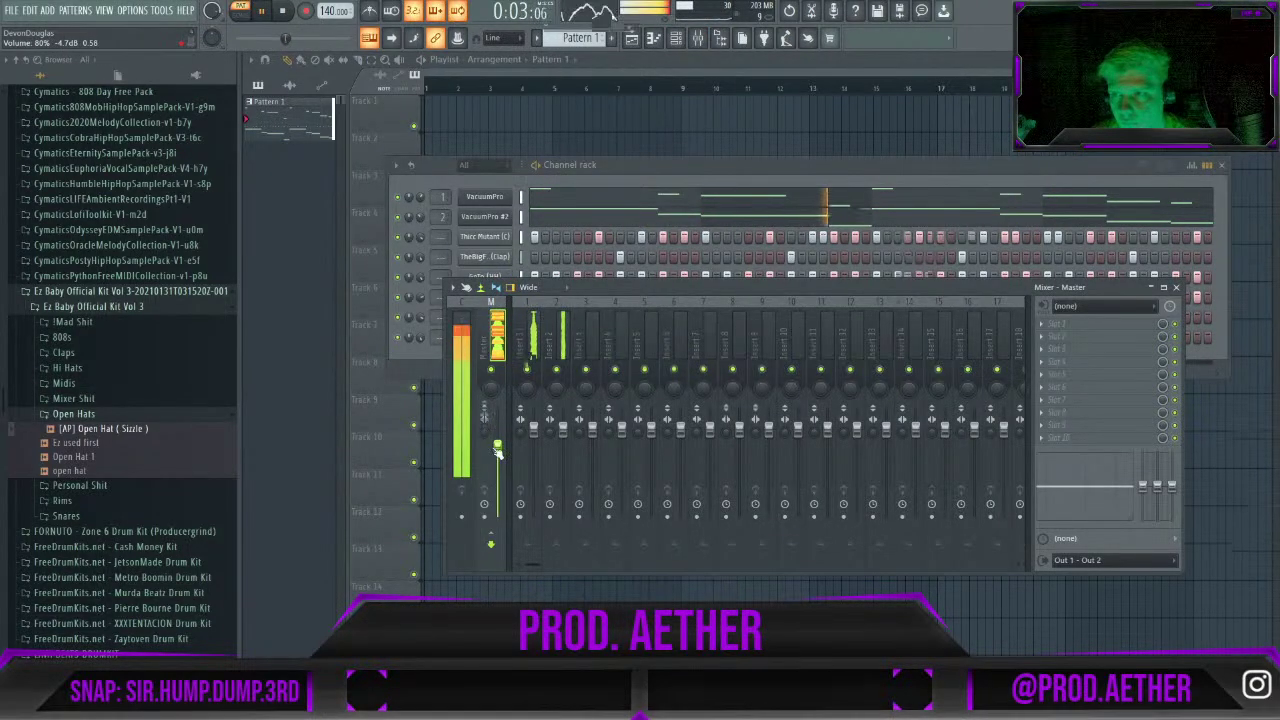
left_click(1177, 287)
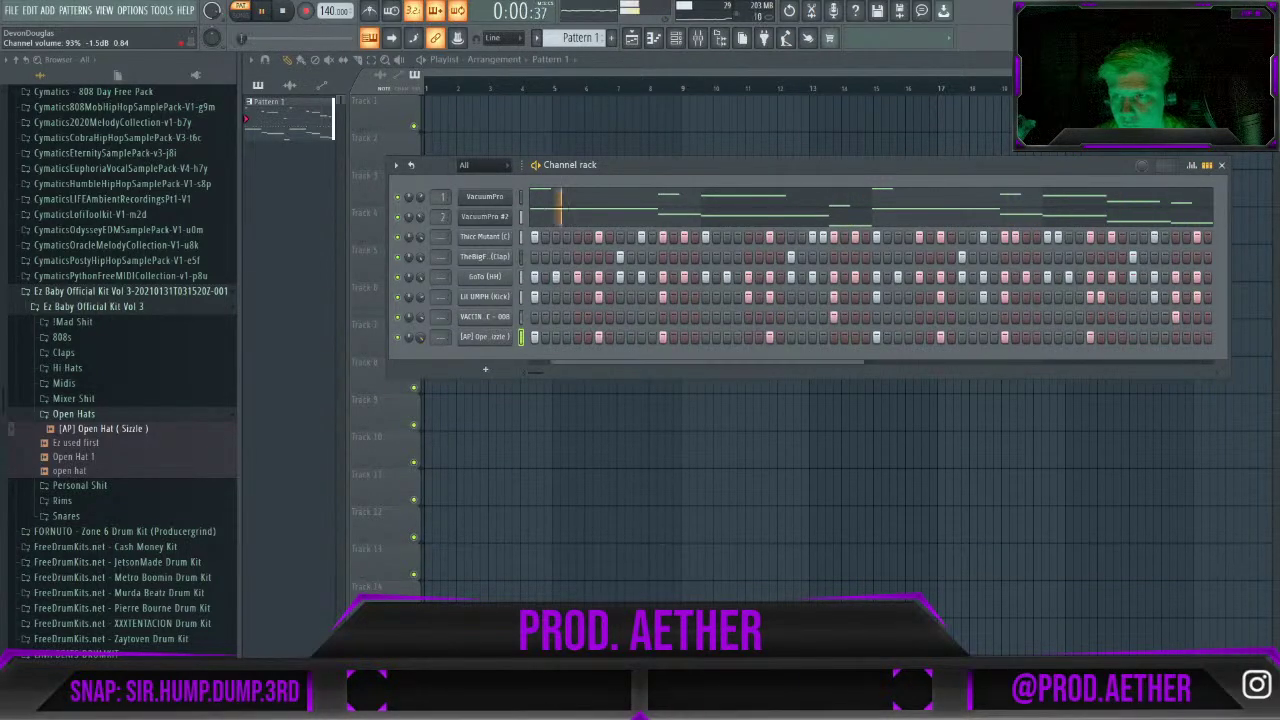
left_click_drag(424, 343, 424, 330)
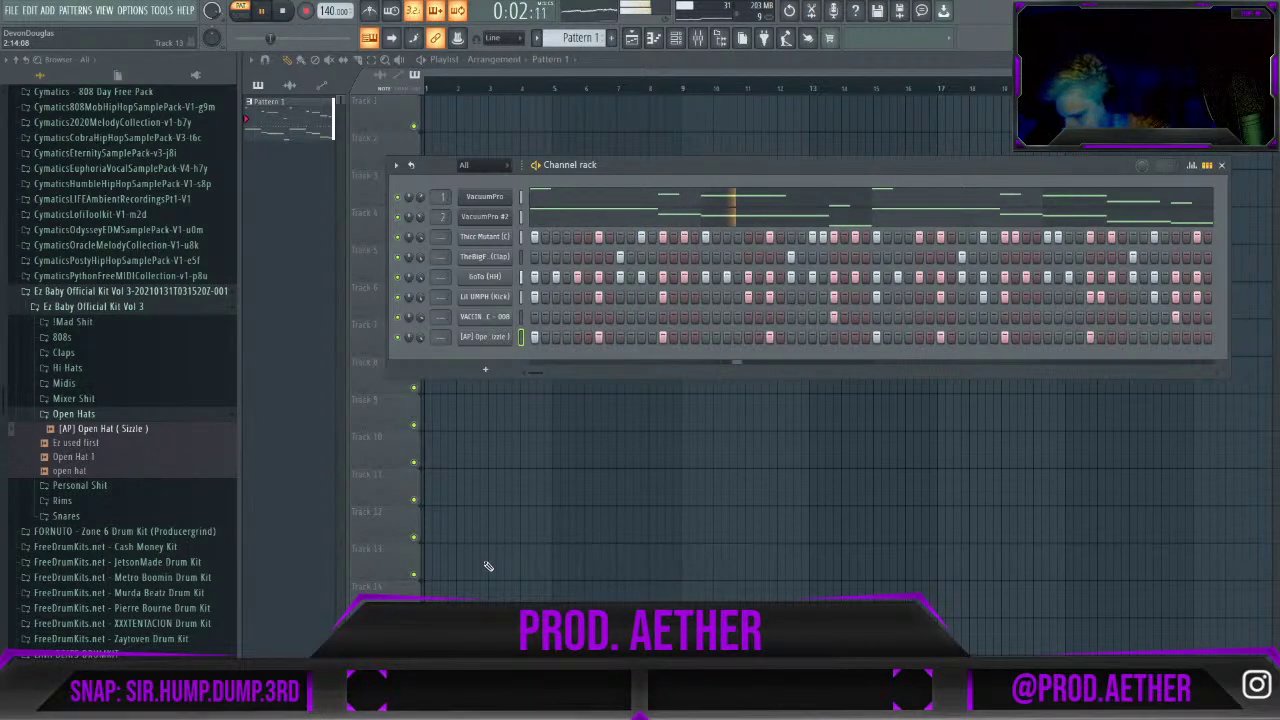
Browse the Ez Baby kit's Rims folder and preview the My Choppa, Middle Of The Summer and Moon Rock rim shots.
left_click(101, 416)
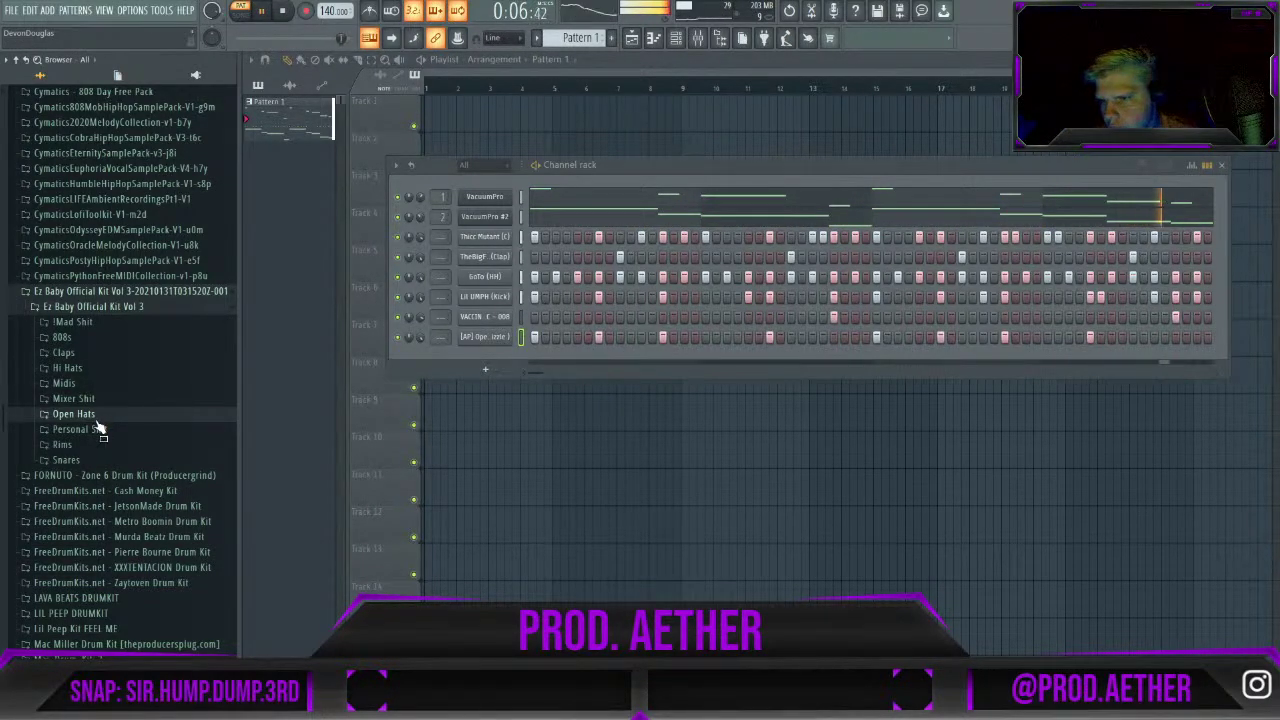
left_click(100, 444)
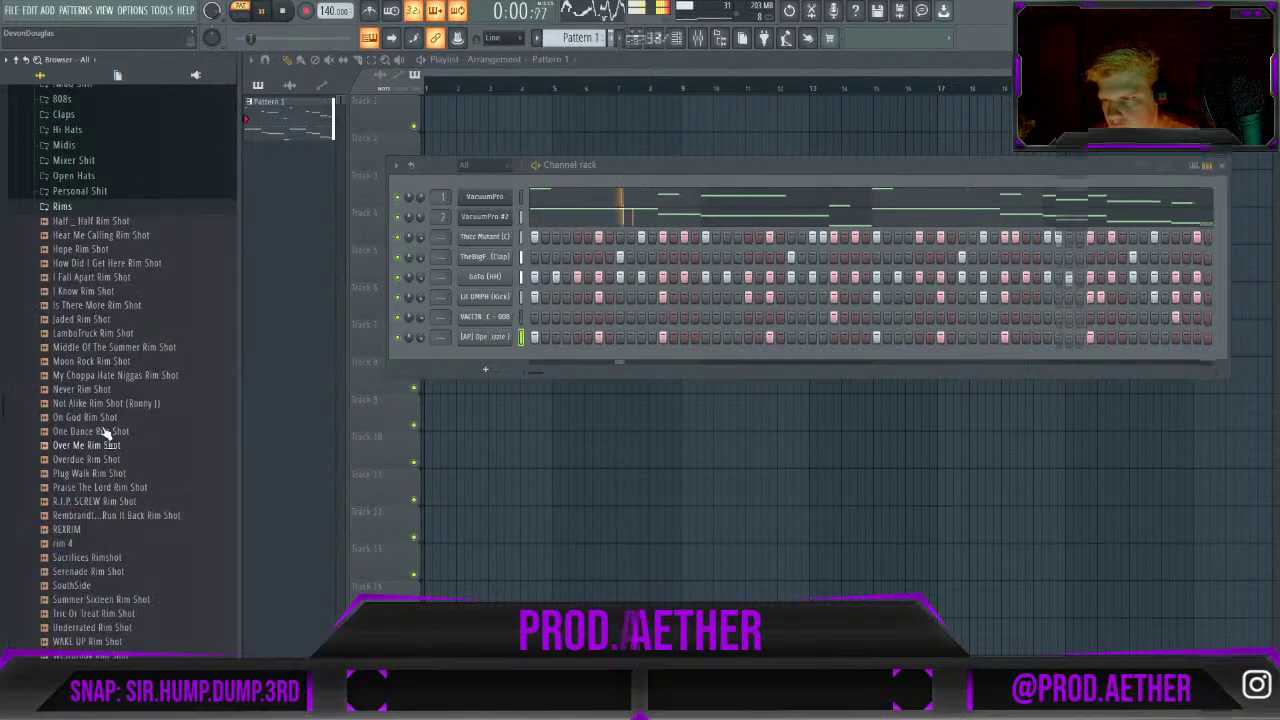
key("space")
left_click_drag(112, 389, 121, 379)
left_click(121, 379)
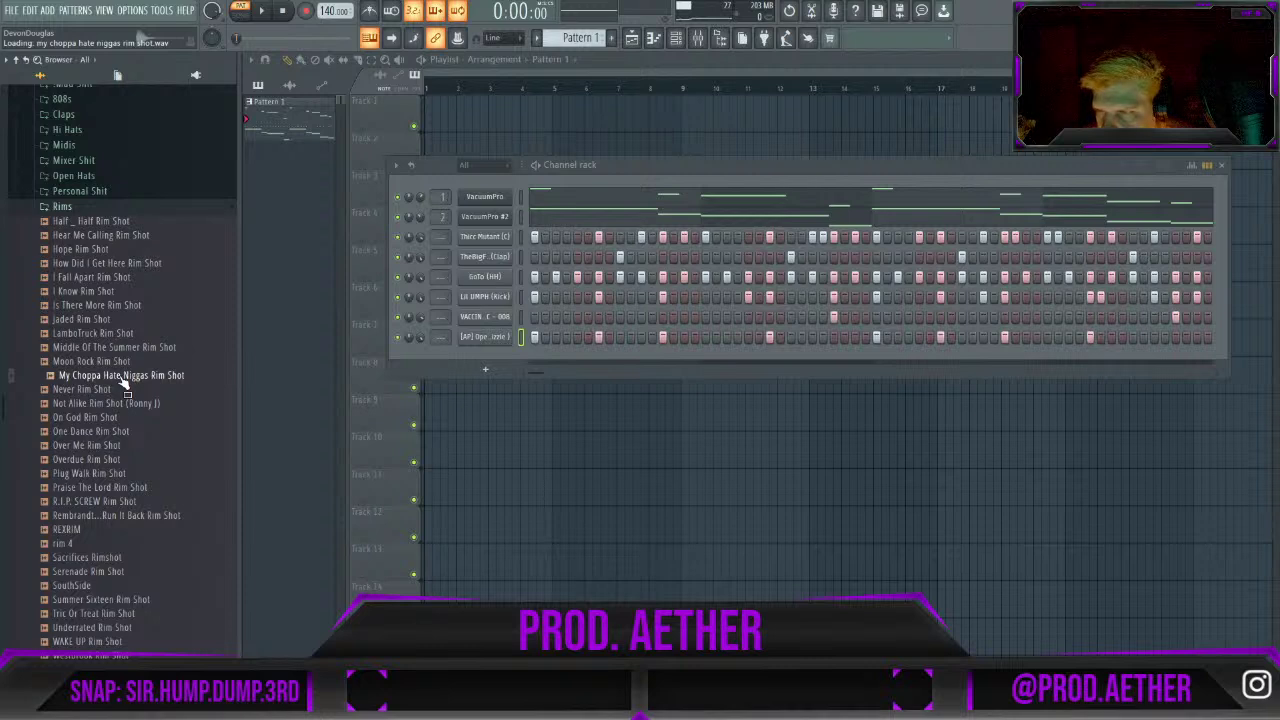
left_click(118, 347)
left_click(118, 361)
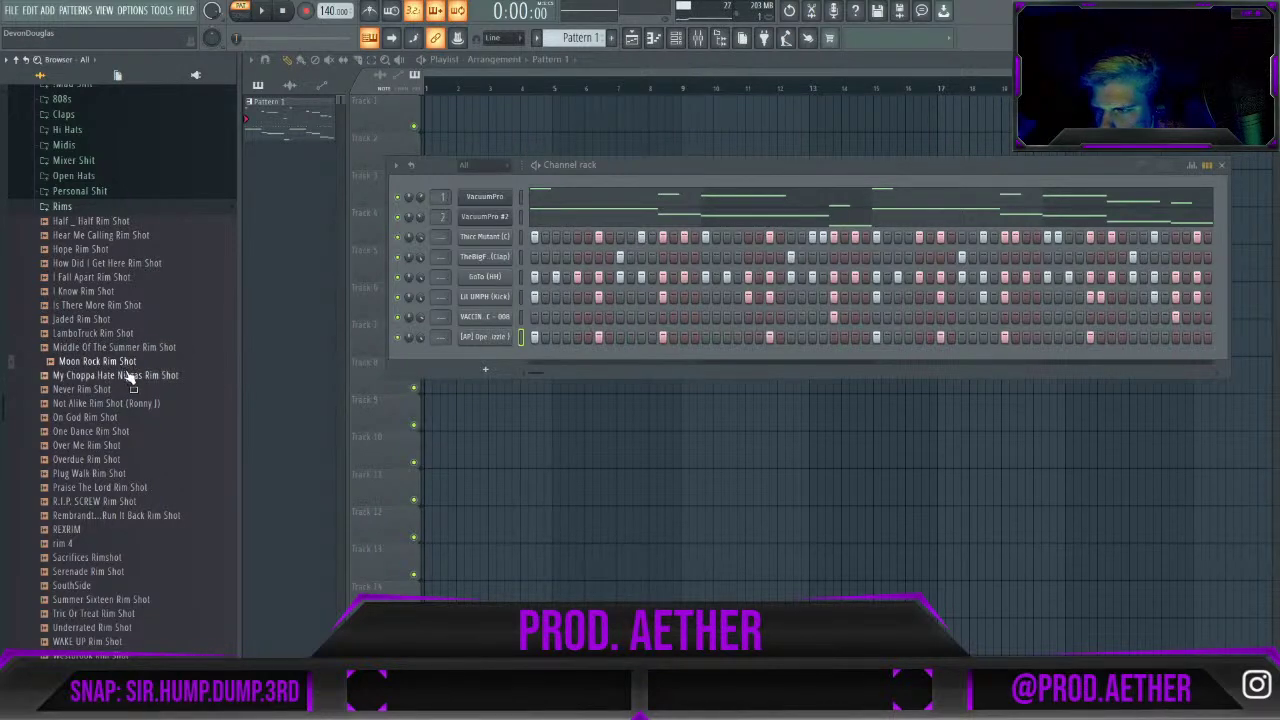
left_click(128, 376)
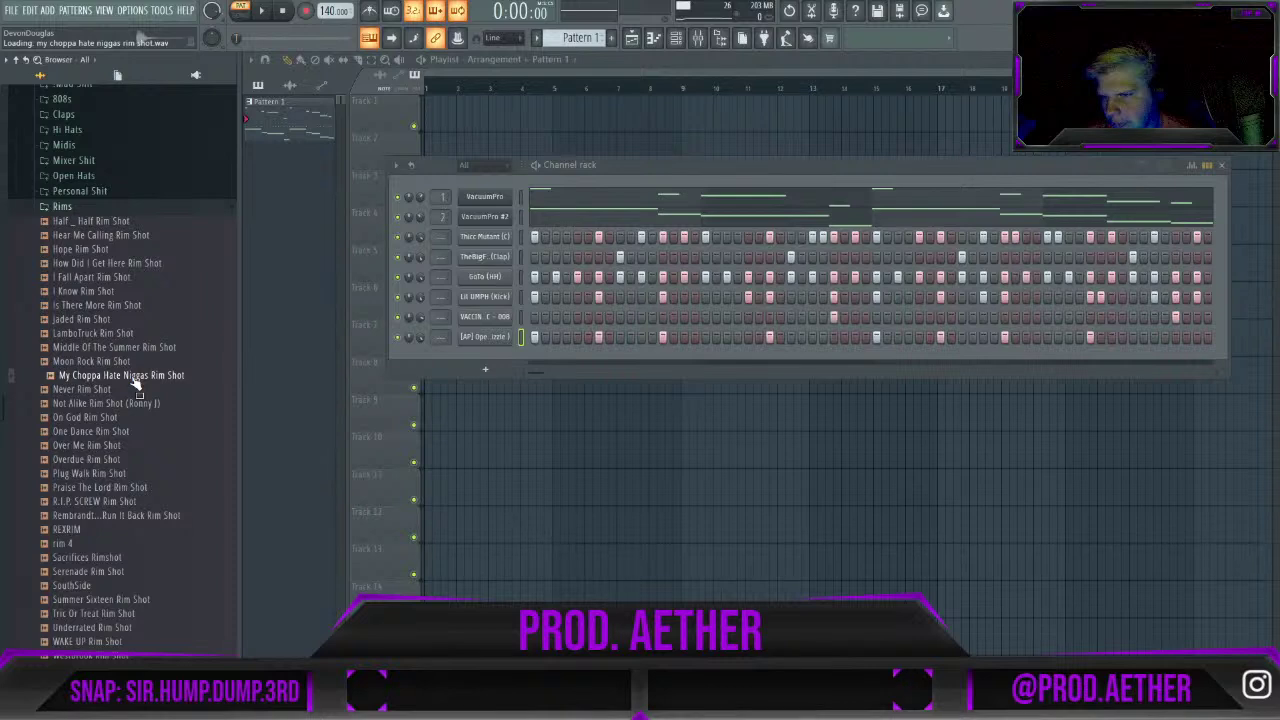
Add the My Choppa rim shot as a new channel and place hits on steps 15, 19, 47 and 51.
left_click_drag(133, 378, 480, 350)
left_click(684, 357)
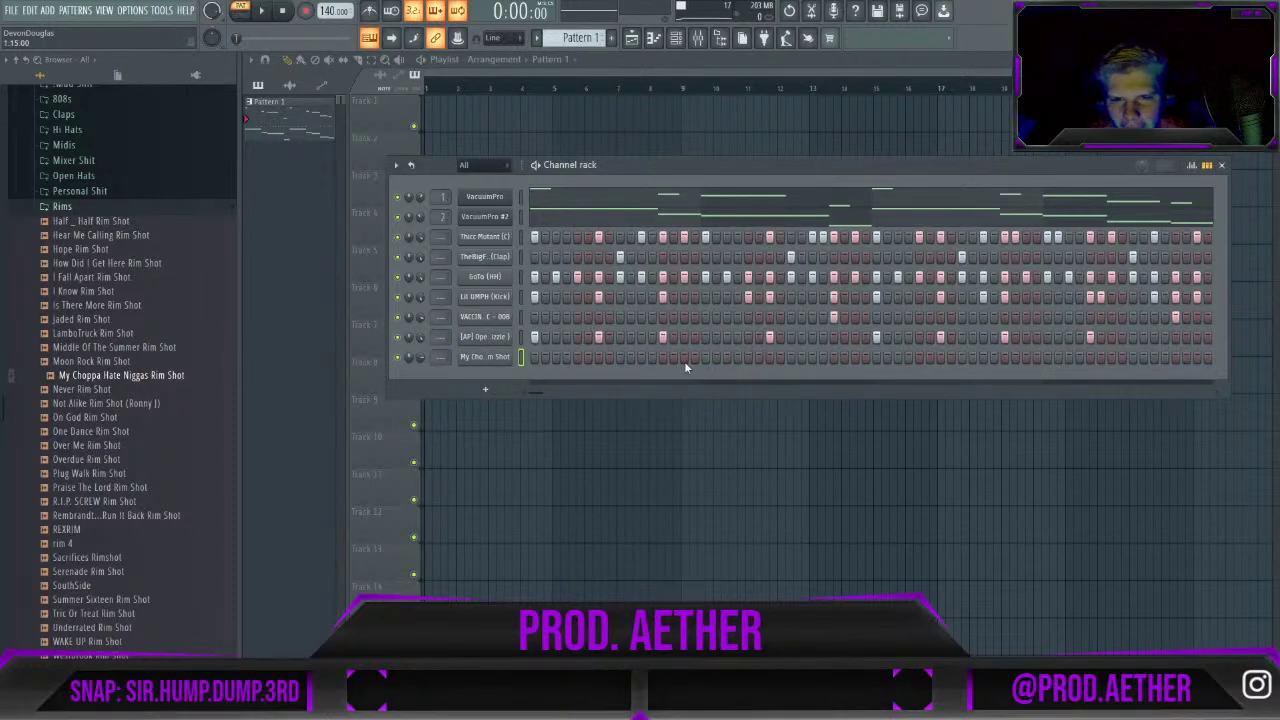
left_click(727, 357)
left_click(1026, 357)
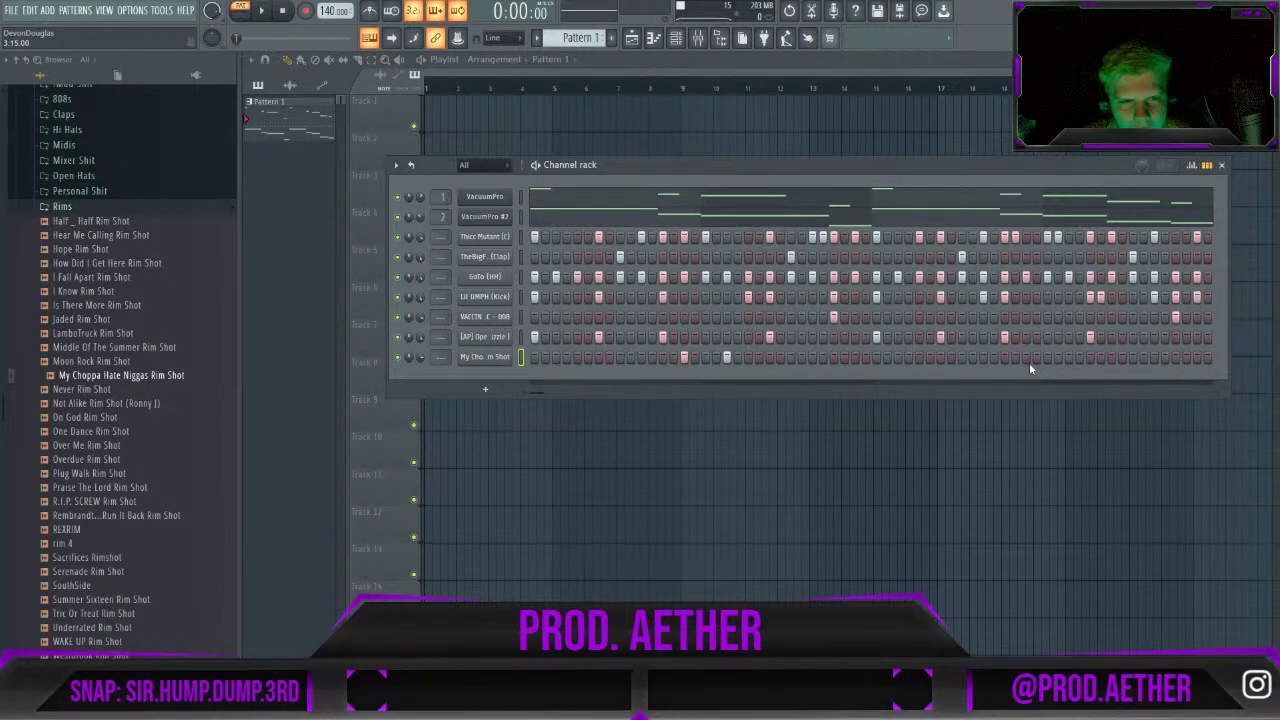
left_click(1069, 357)
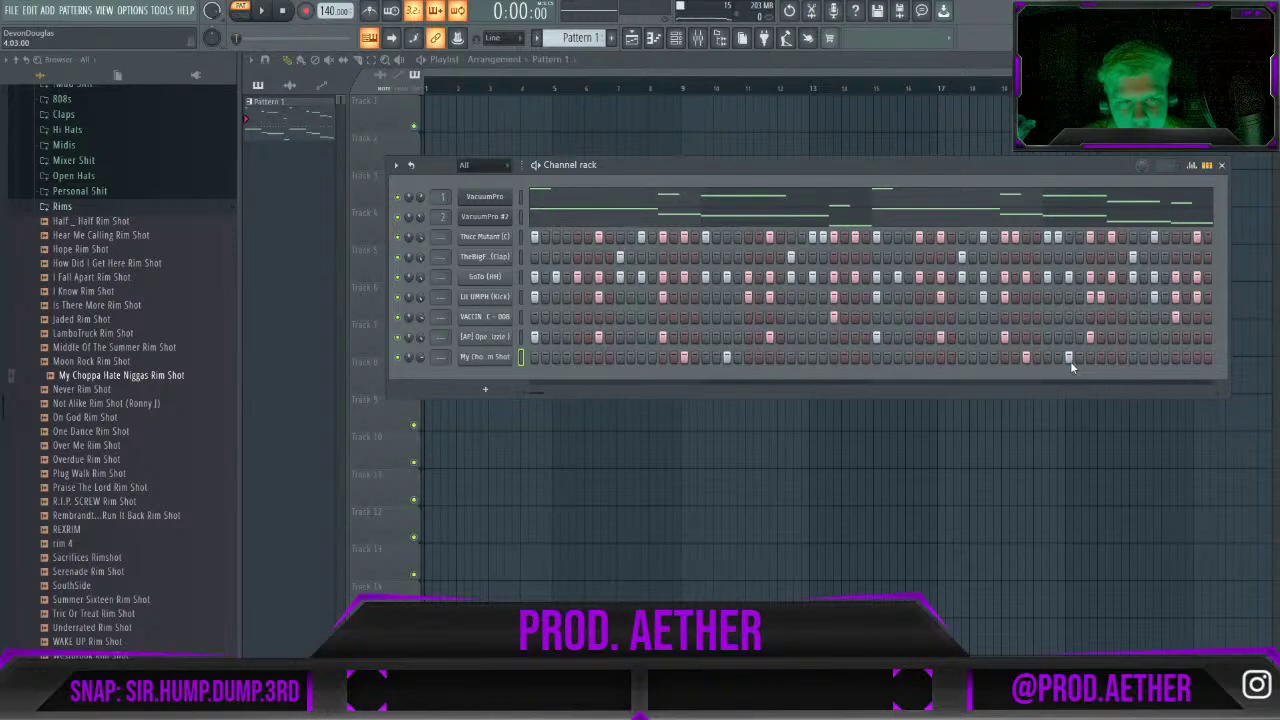
Open the rim shot's sampler settings and play the pattern to hear the rim shot in context.
left_click(474, 360)
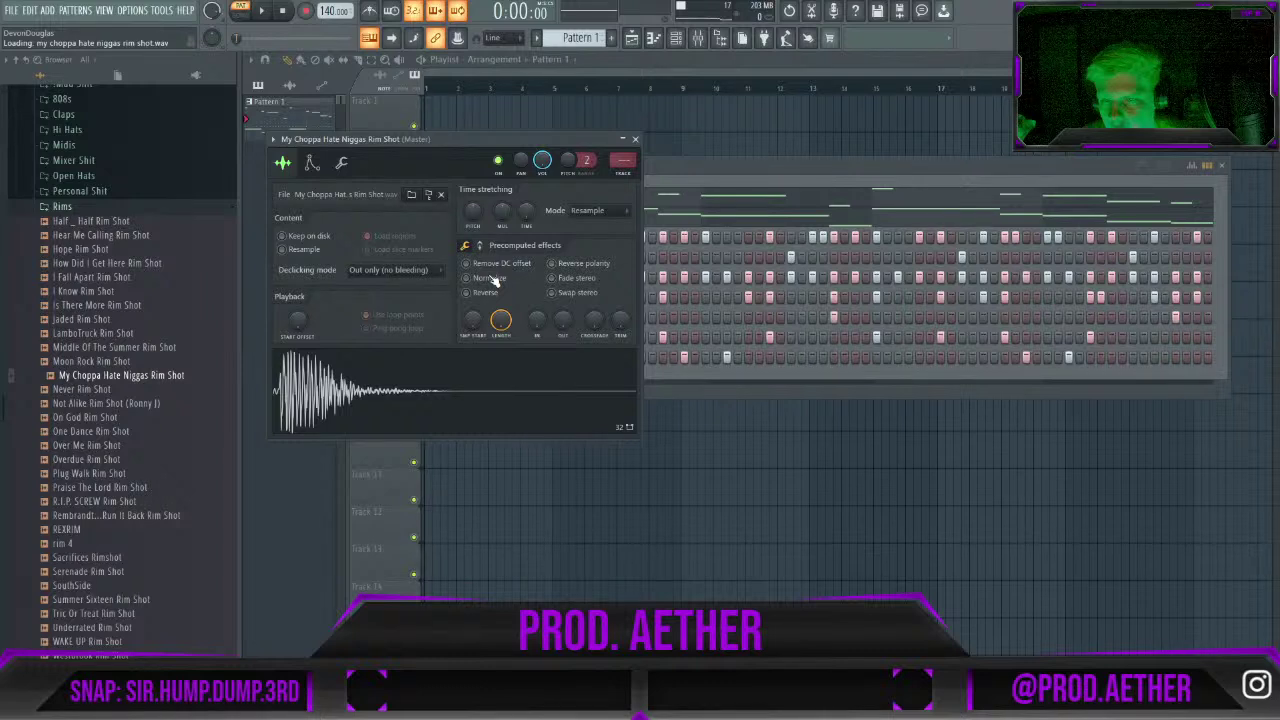
key("space")
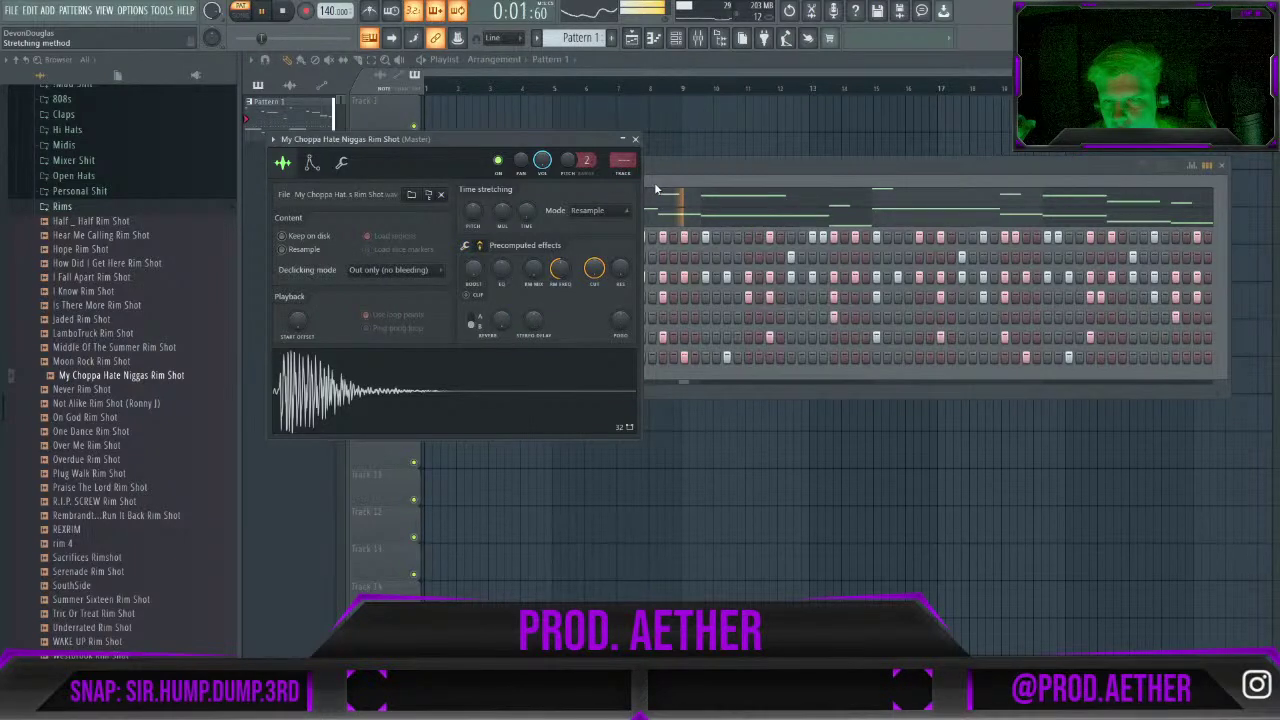
key("space")
key("Escape")
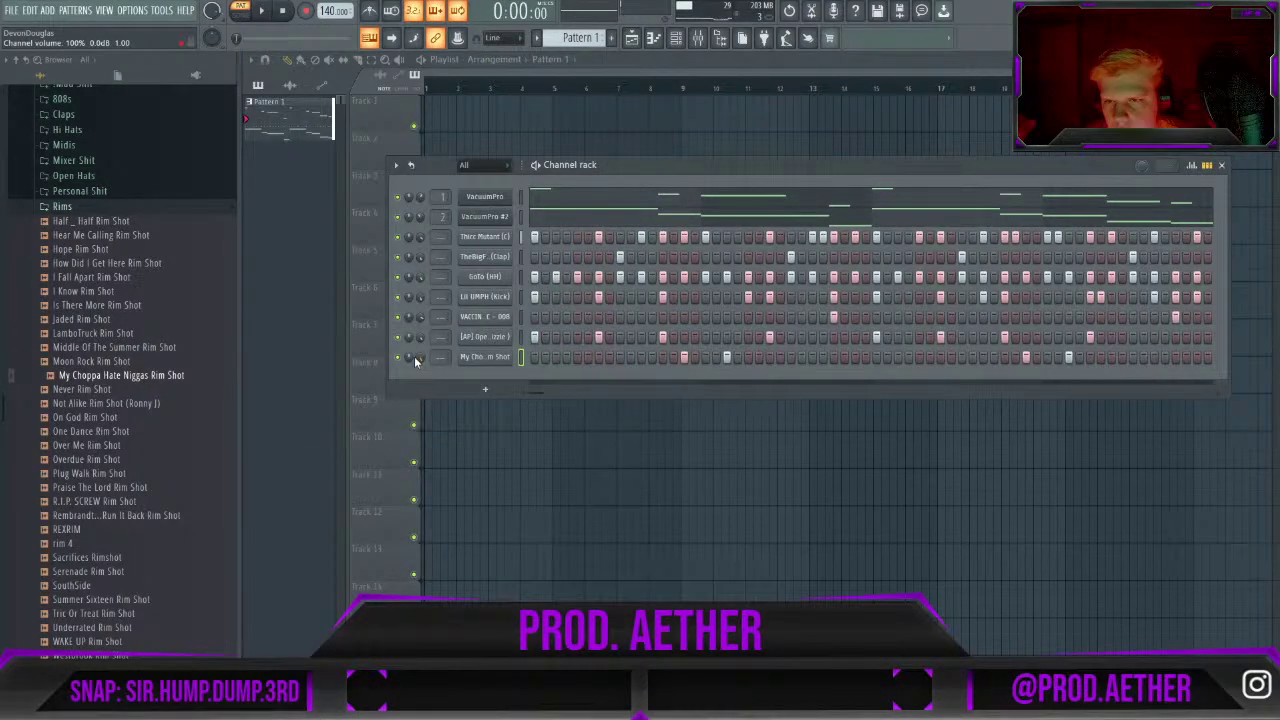
key("space")
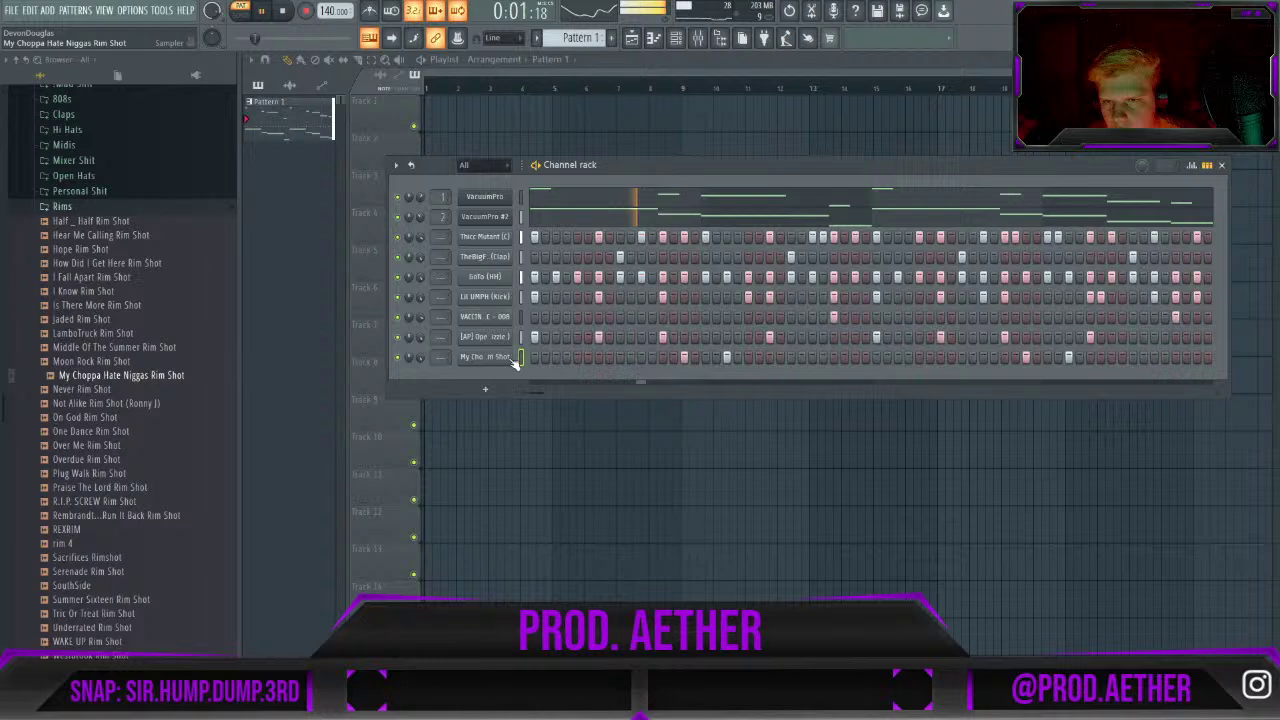
left_click(514, 358)
key("space")
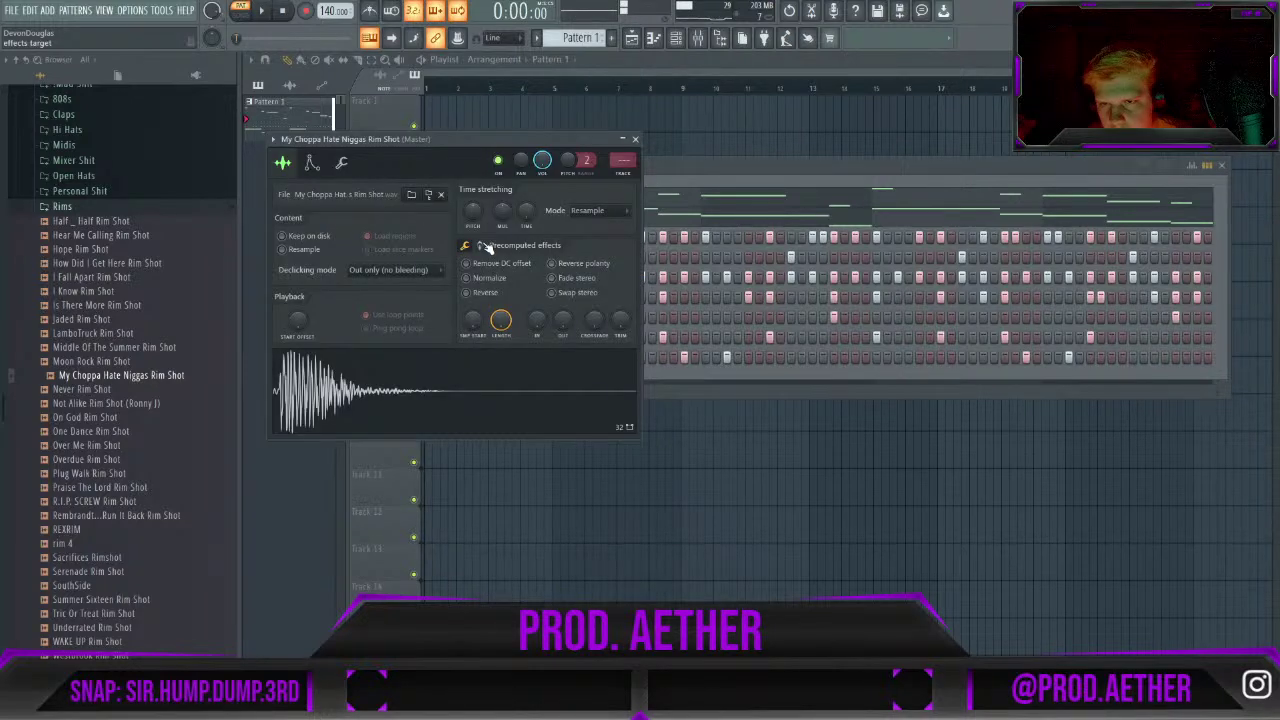
Try a 13% gain boost on the rim shot, but raise its EQ frequency balance instead, playing the pattern to compare.
left_click(481, 246)
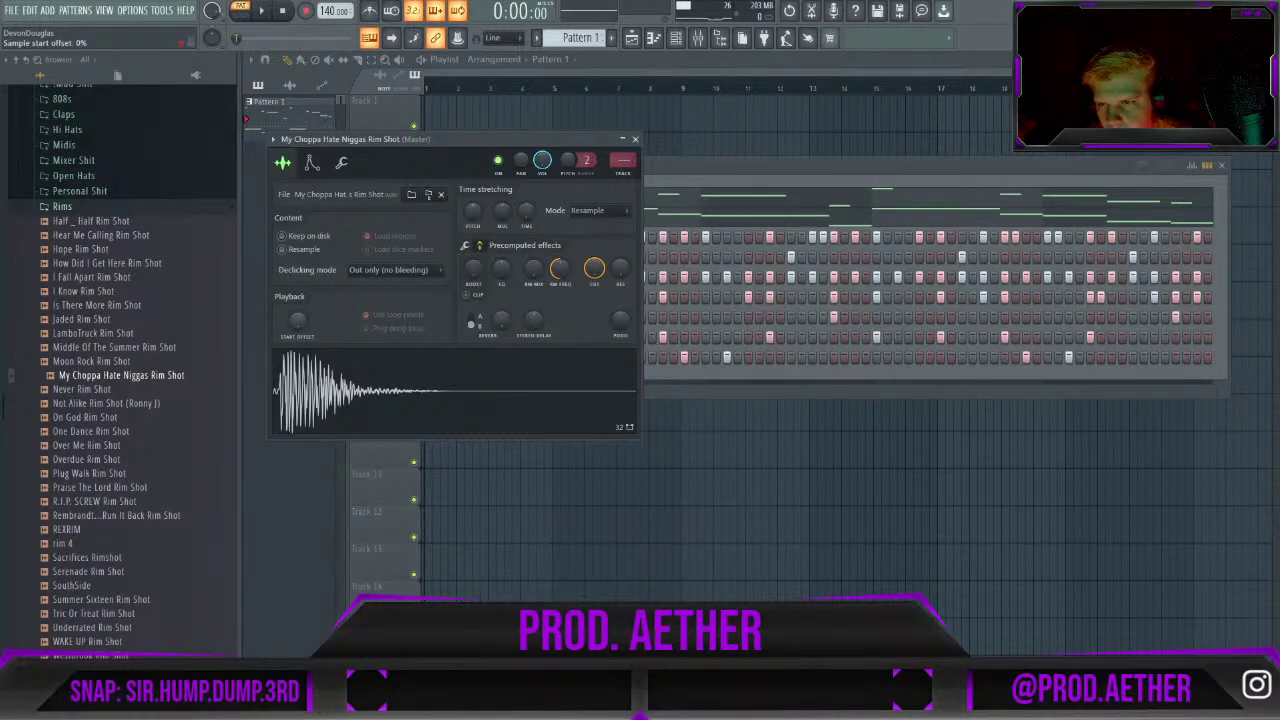
key("space")
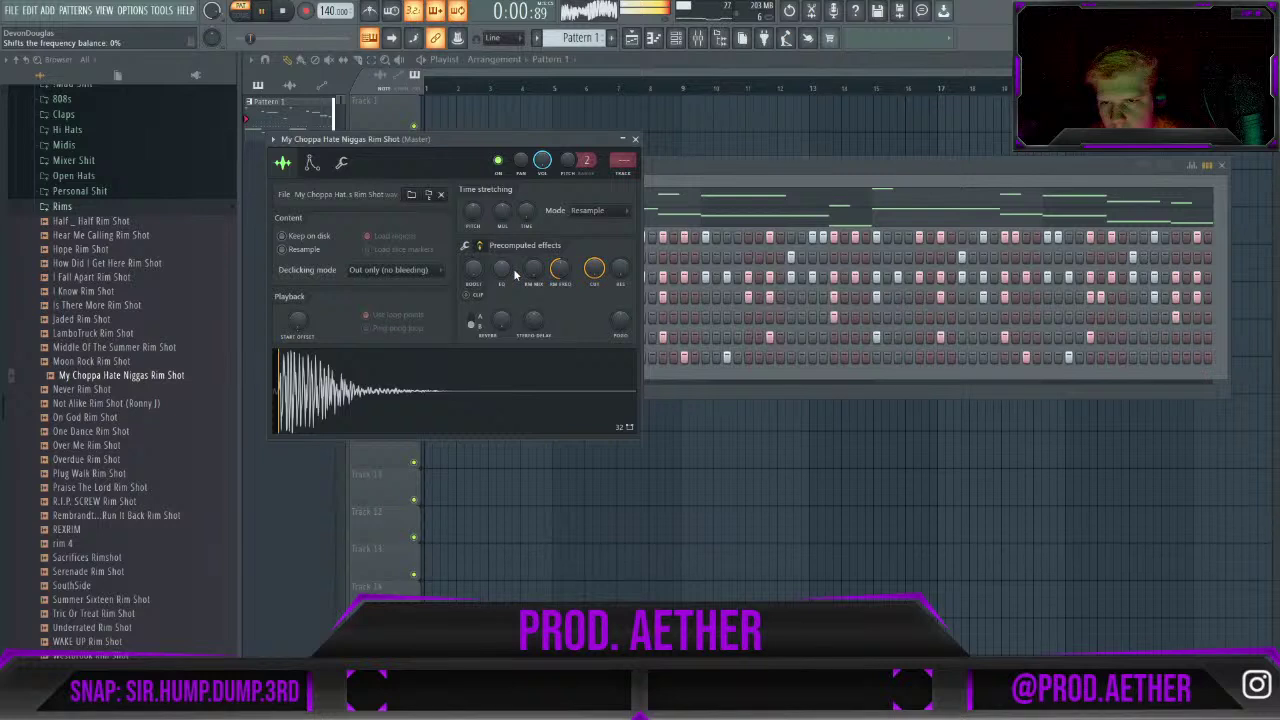
left_click_drag(513, 268, 513, 230)
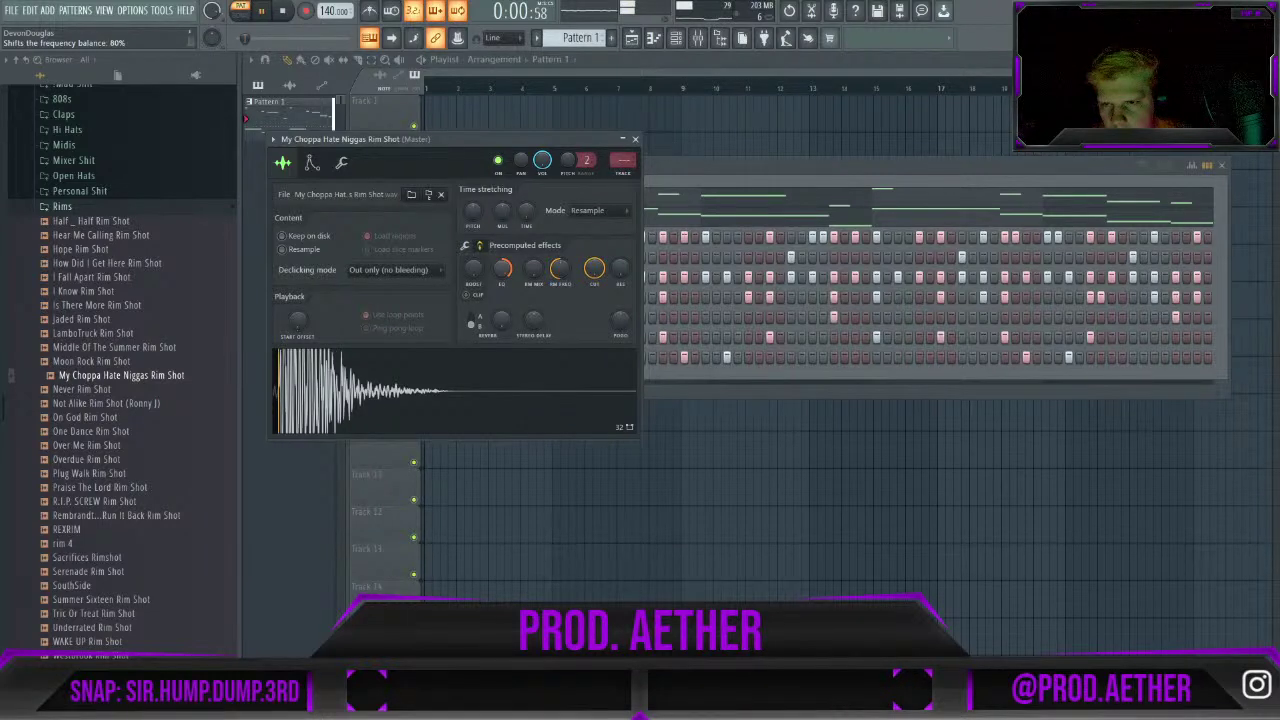
key("space")
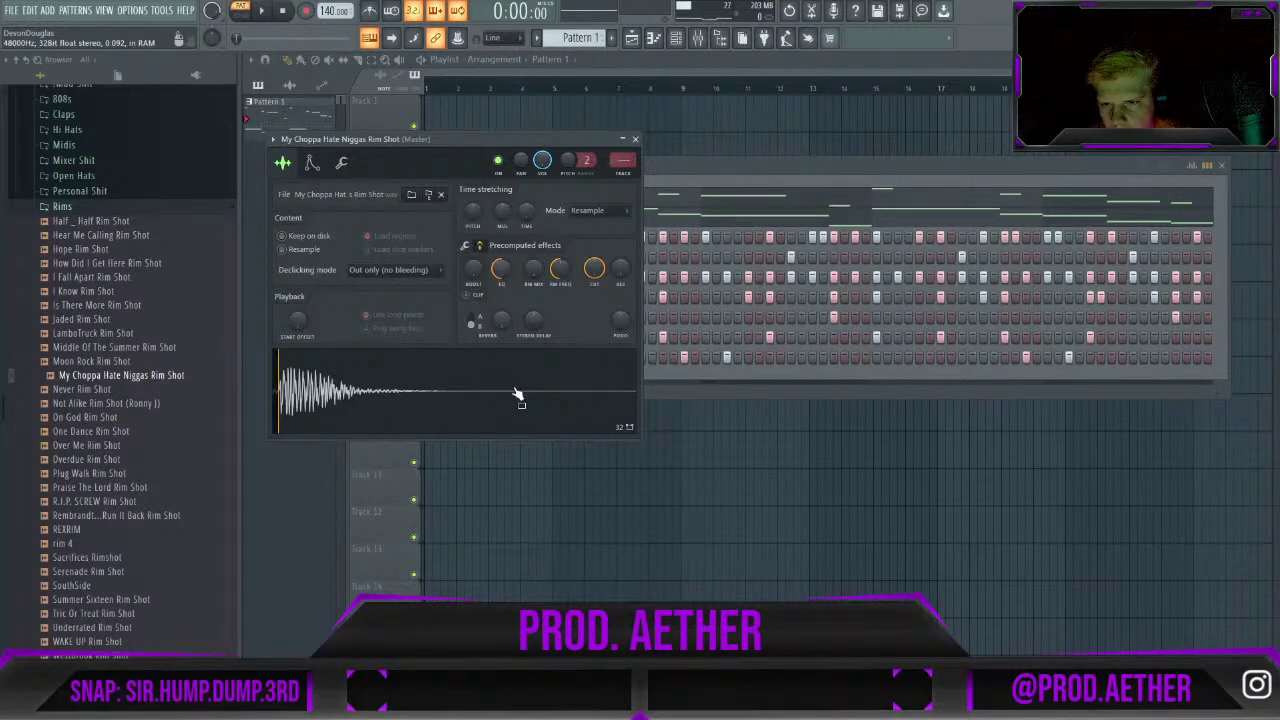
left_click_drag(473, 268, 473, 255)
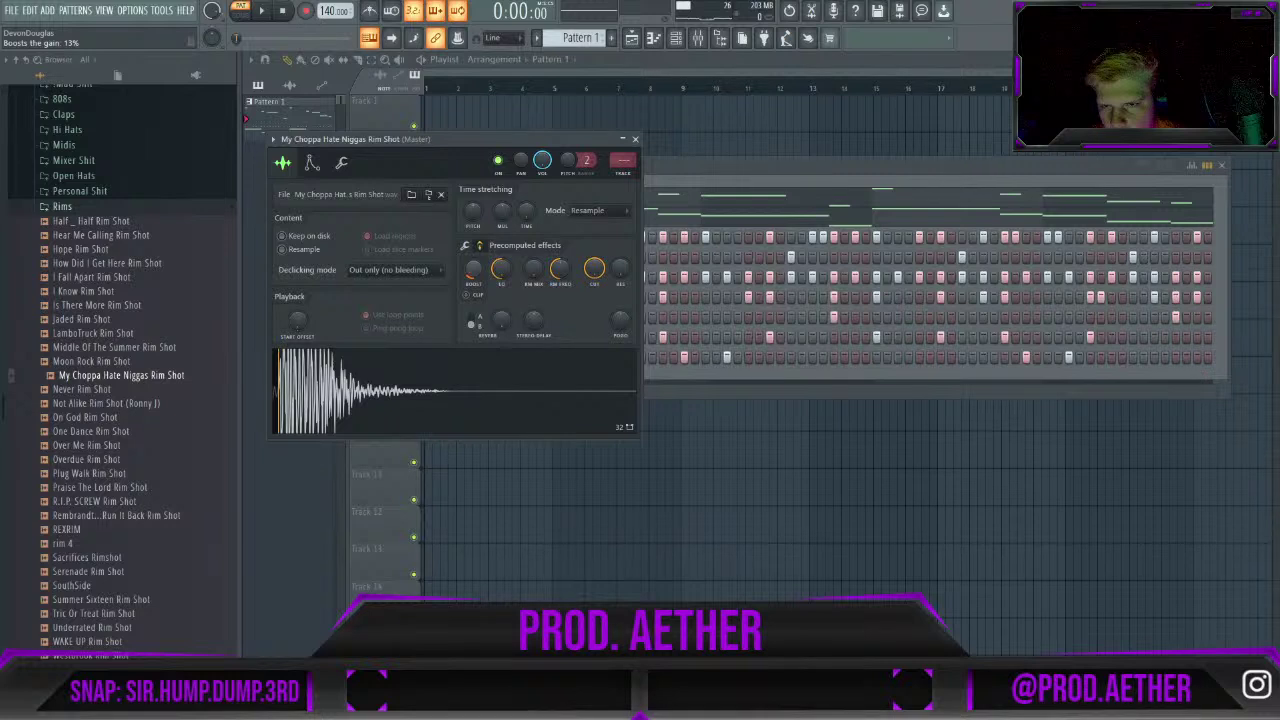
key("space")
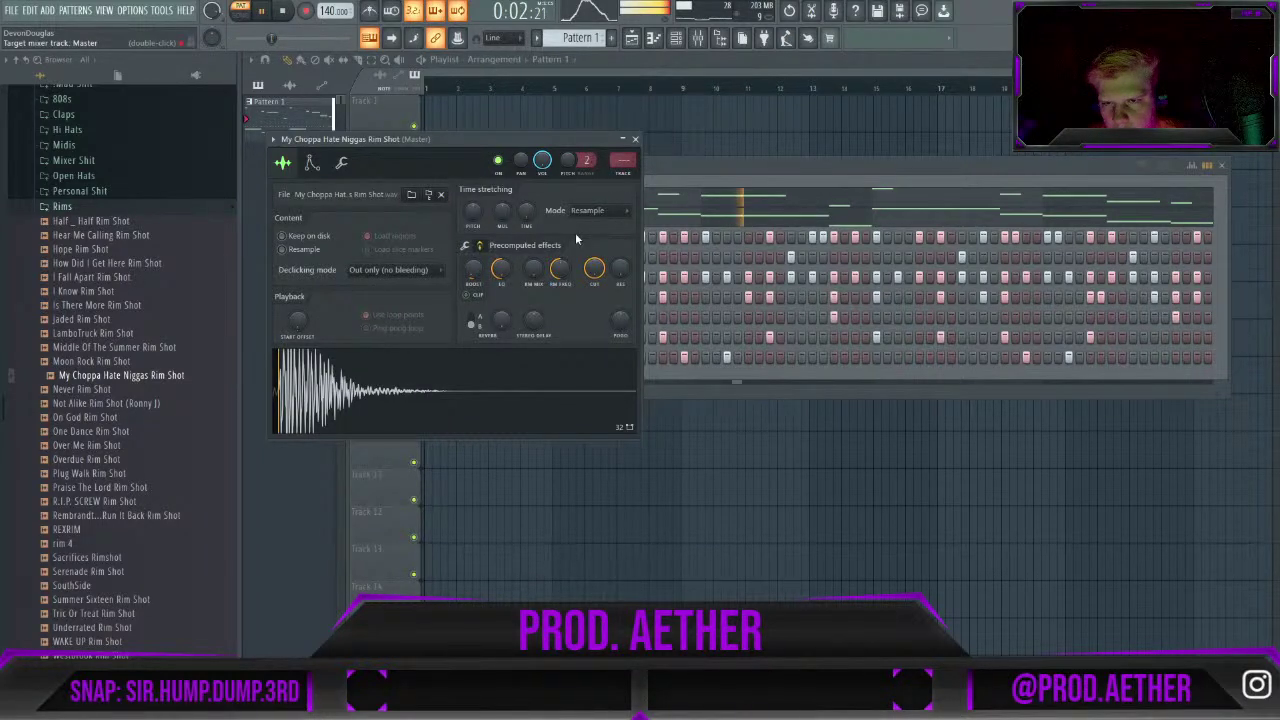
left_click_drag(473, 268, 473, 262)
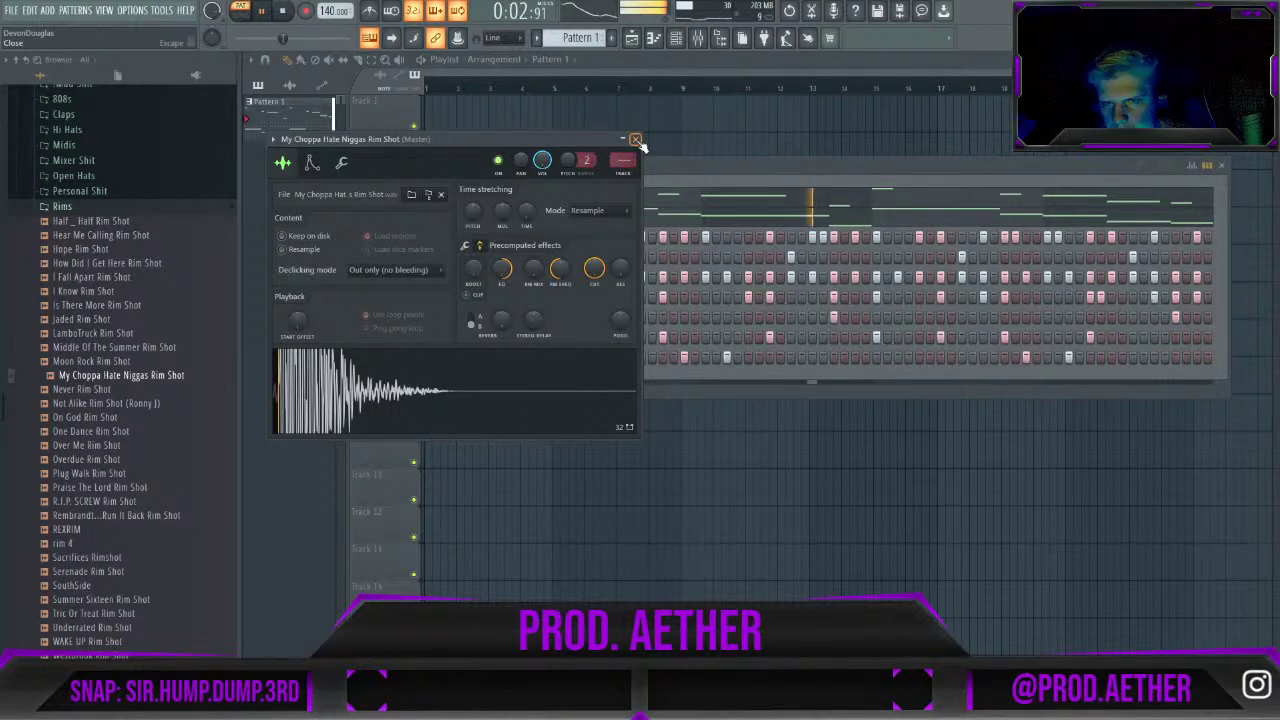
key("space")
Add a fade-out to the rim shot in its precomputed effects, play the pattern and close the sampler settings.
left_click(465, 245)
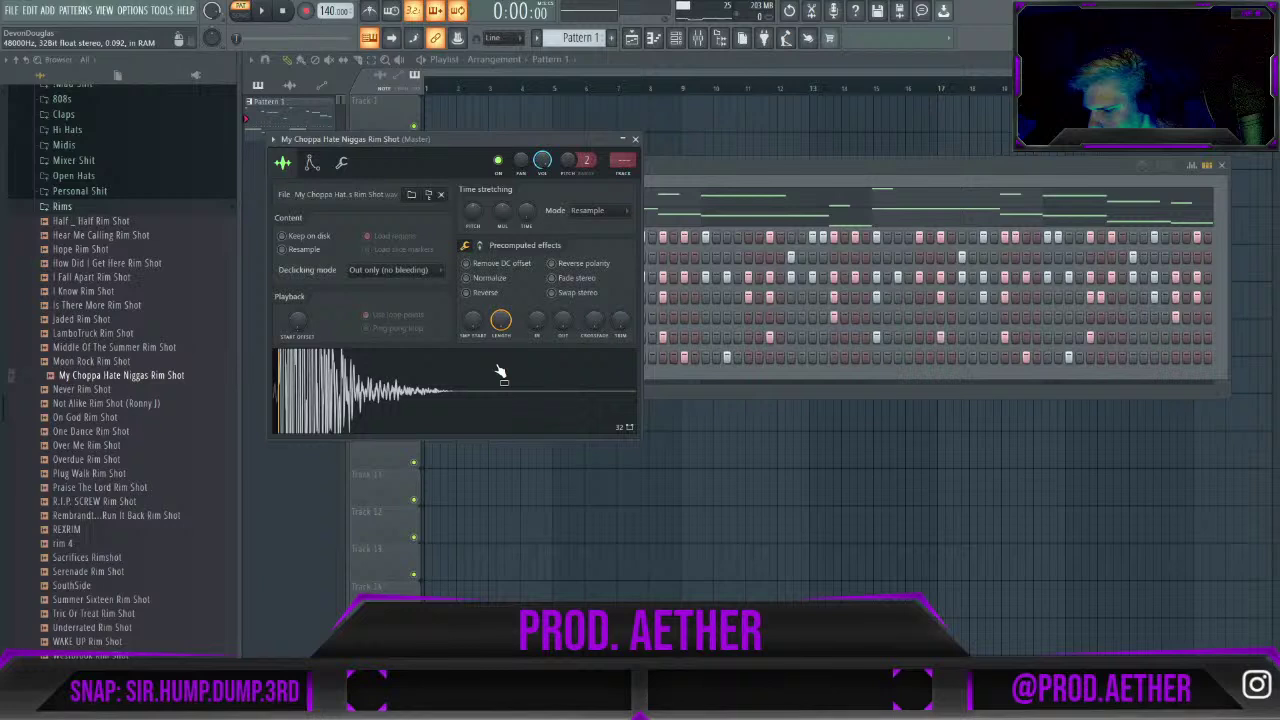
left_click_drag(563, 320, 551, 328)
key("space")
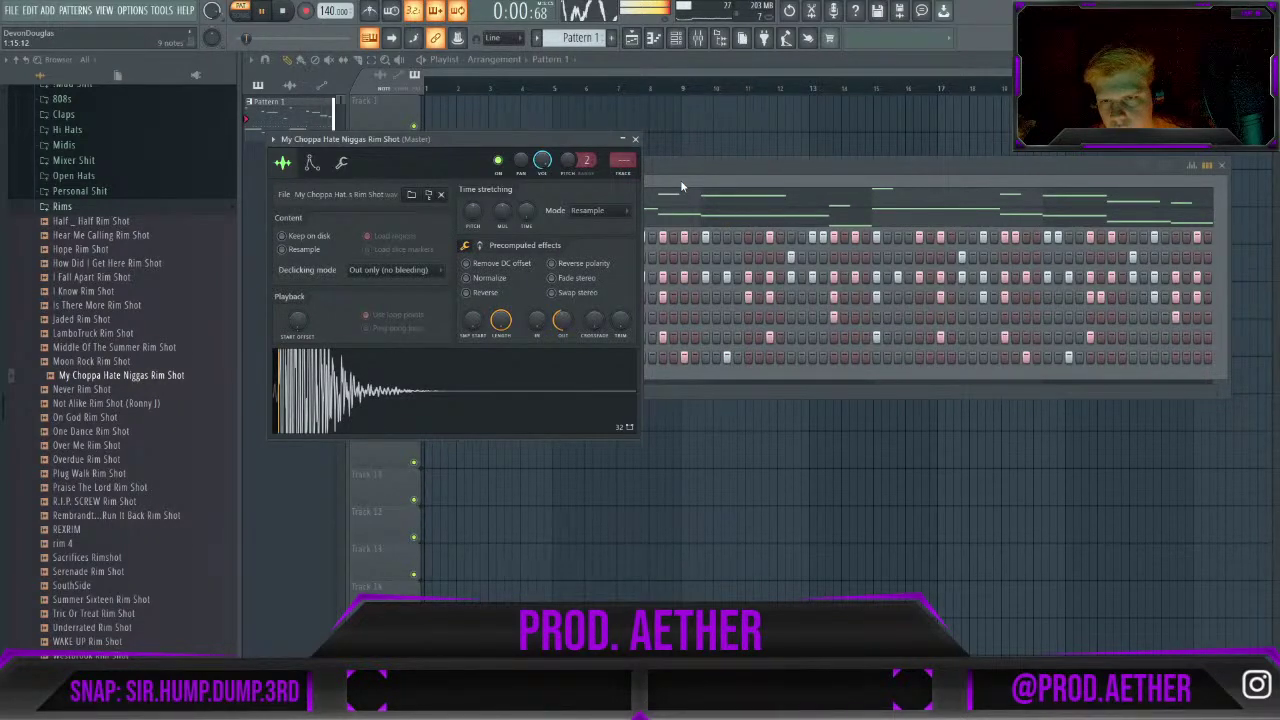
key("Escape")
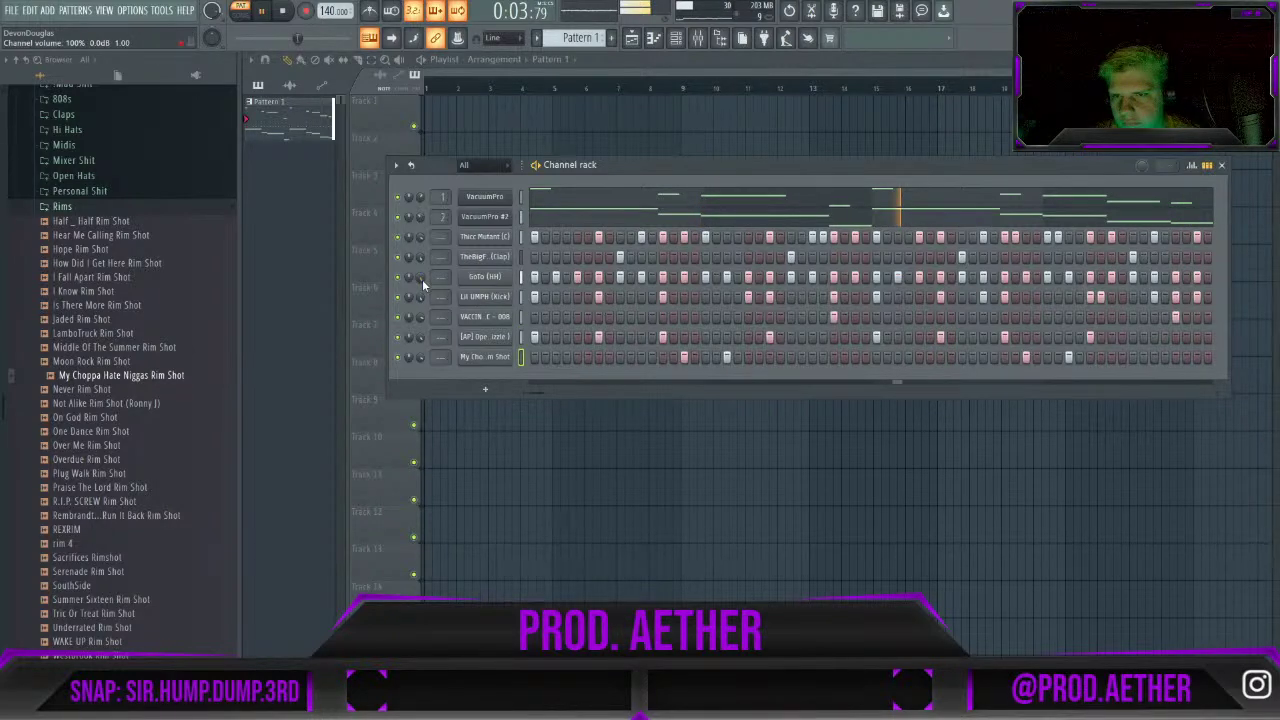
Bring up the master's Fruity soft clipper and adjust its post gain with the pattern playing.
left_click(698, 38)
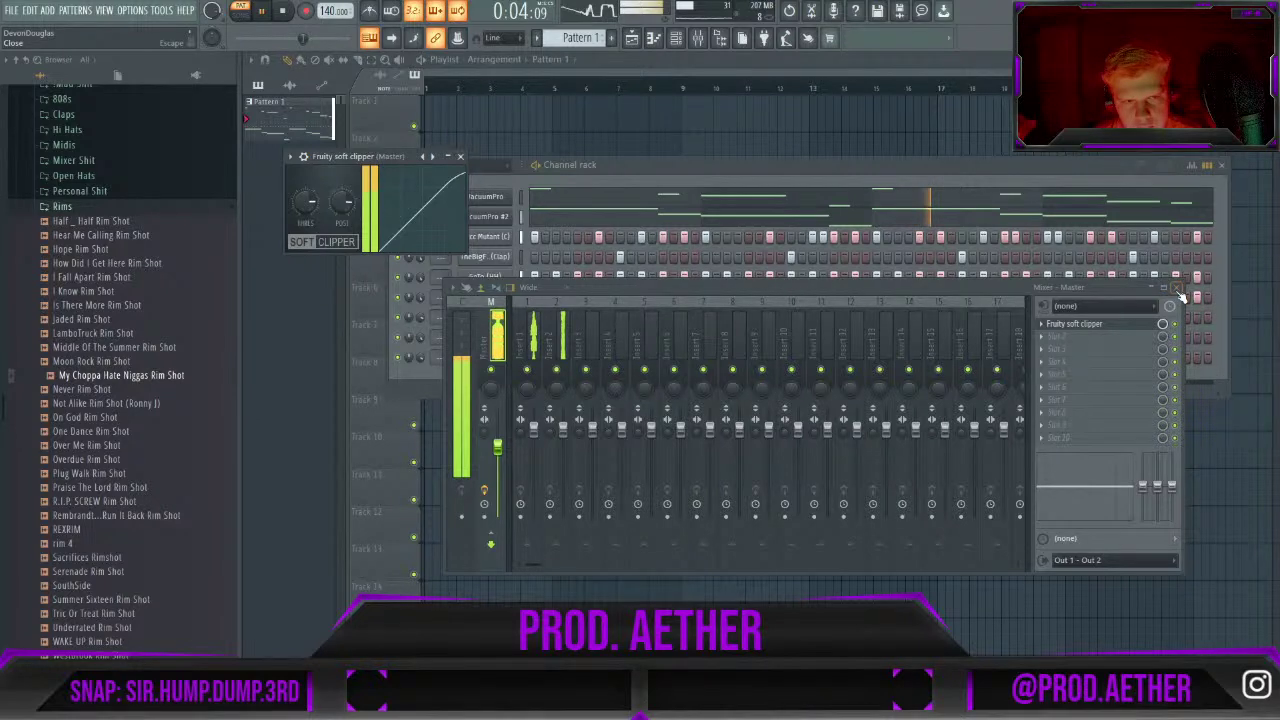
left_click(1181, 296)
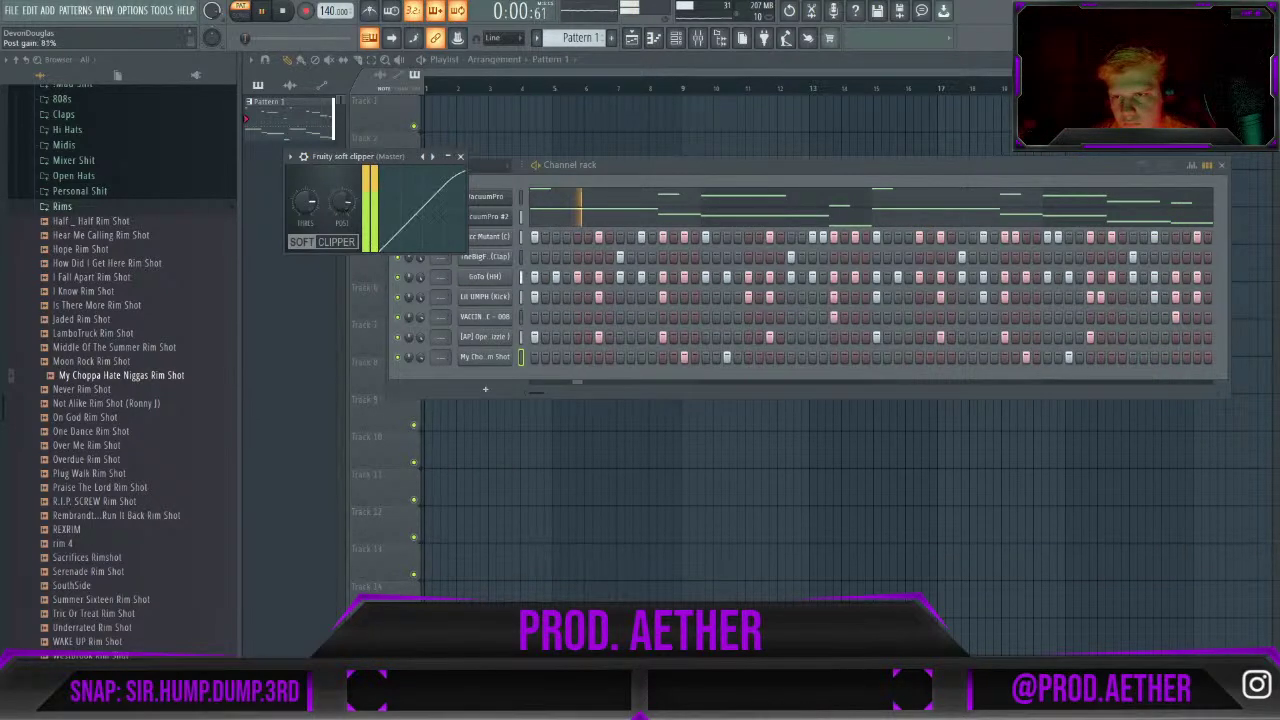
scroll(342, 204, "down", 1)
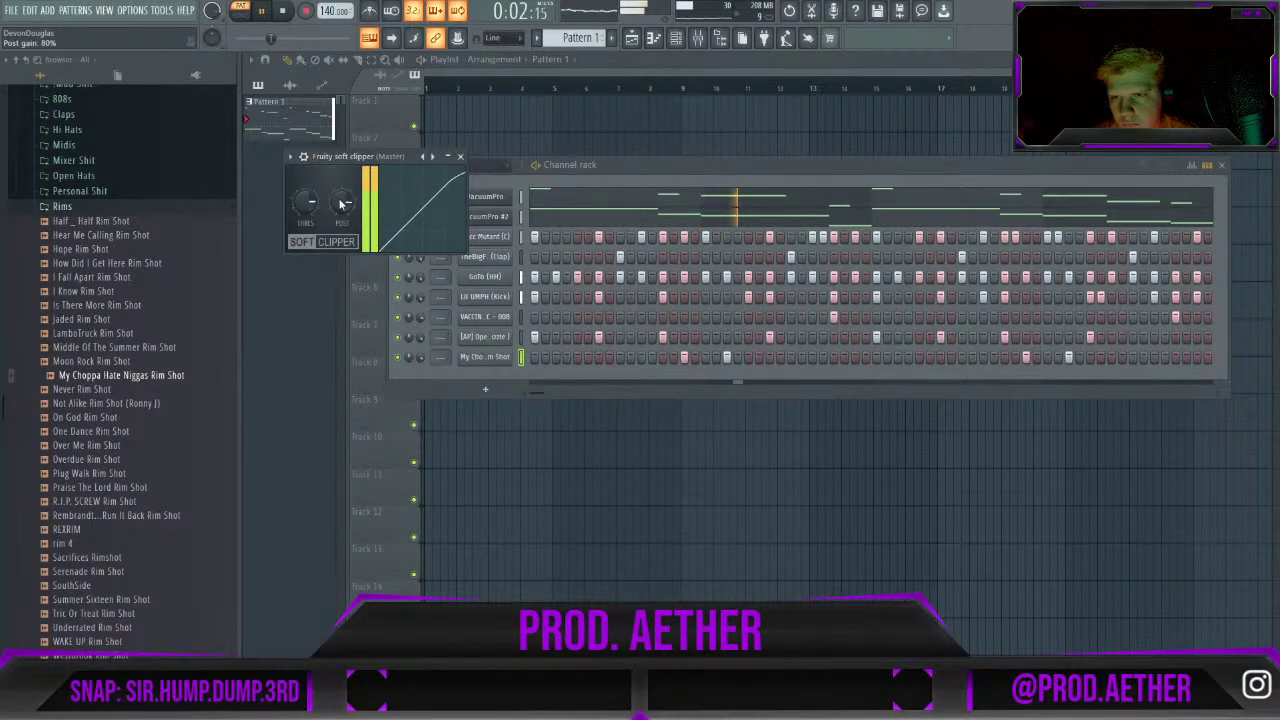
mouse_move(342, 204)
left_mouse_down()
mouse_move(342, 226)
mouse_move(306, 215)
mouse_move(337, 214)
left_mouse_up()
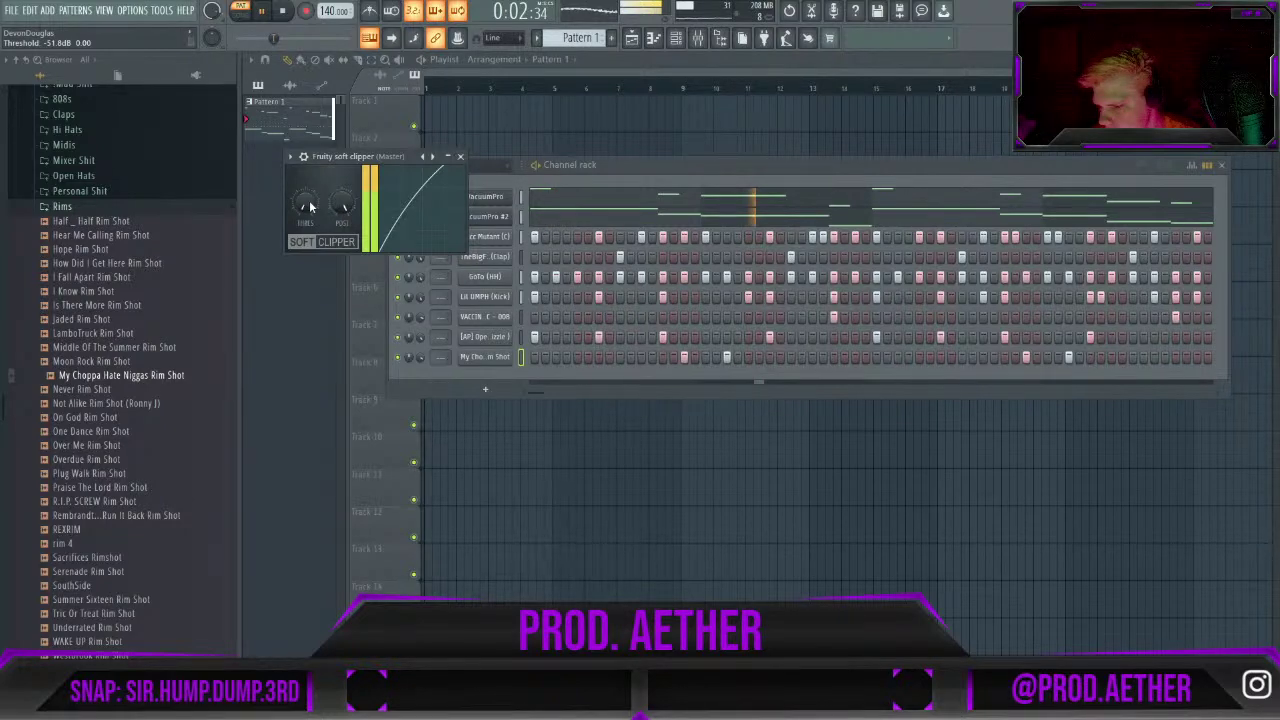
Adjust the master soft clipper's threshold and try post gain settings between 69% and 100% against the mixer's level meter.
key("F9")
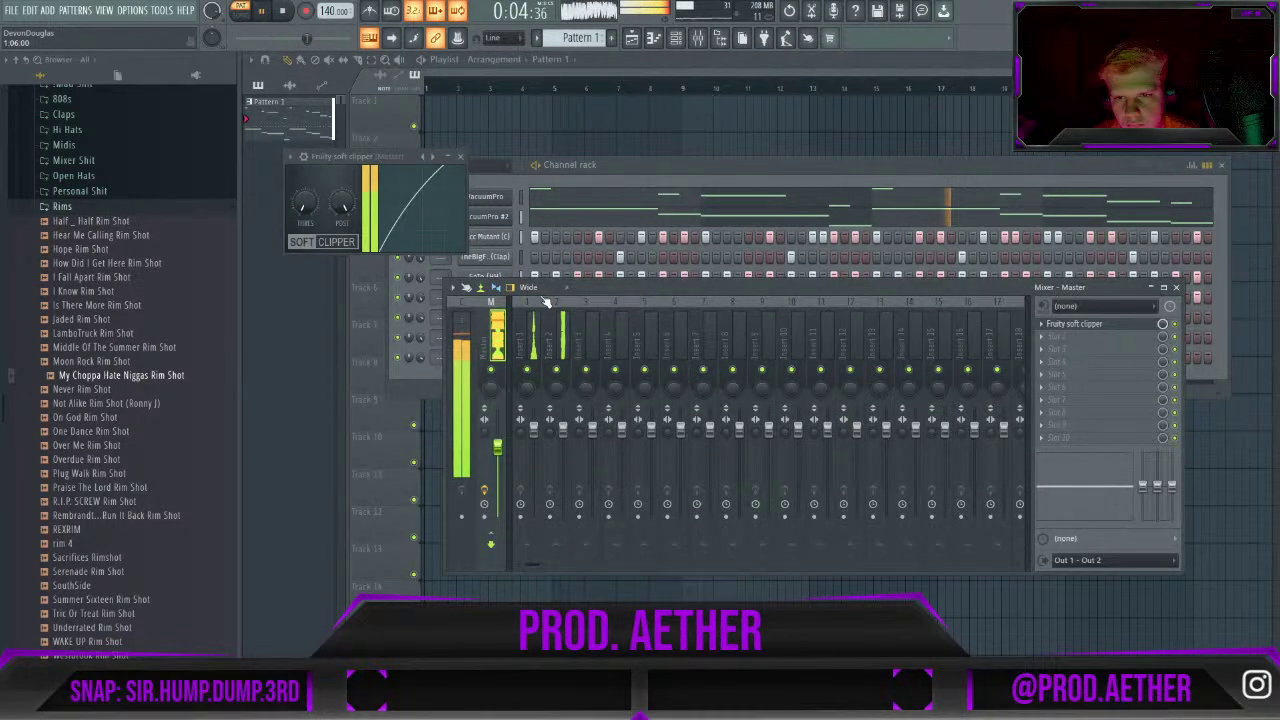
left_click_drag(304, 206, 342, 215)
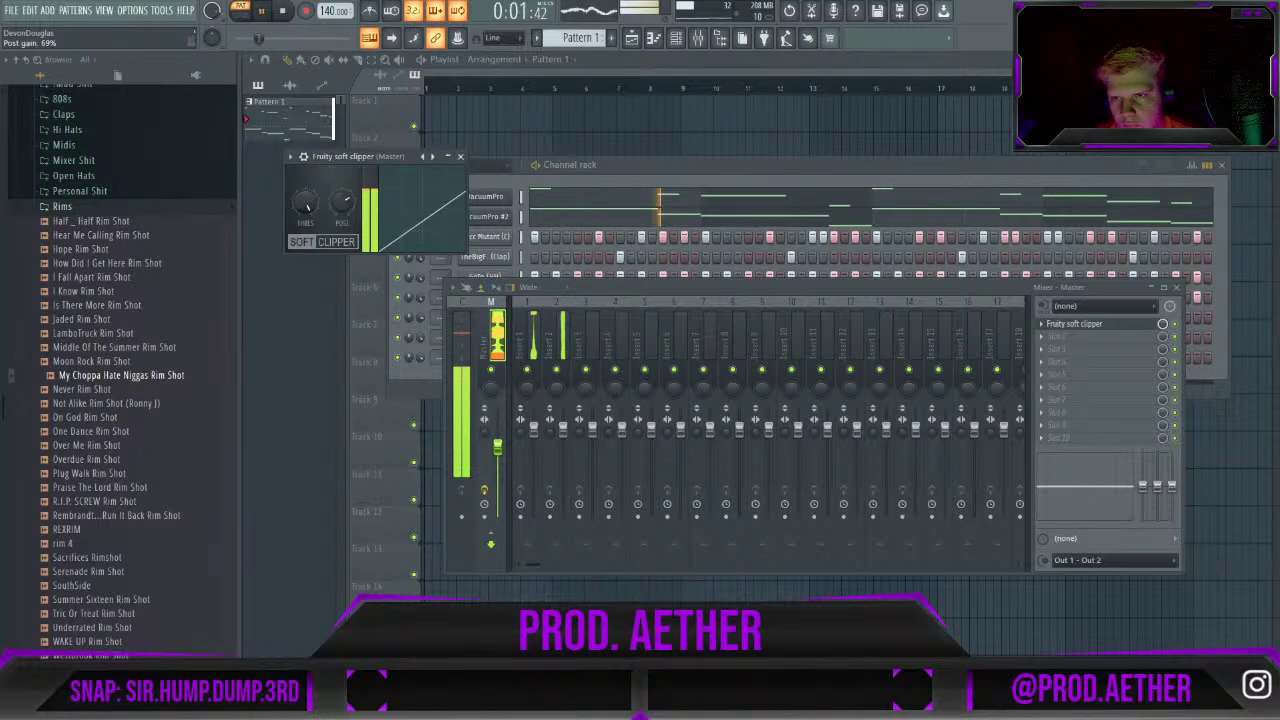
left_click_drag(342, 203, 346, 197)
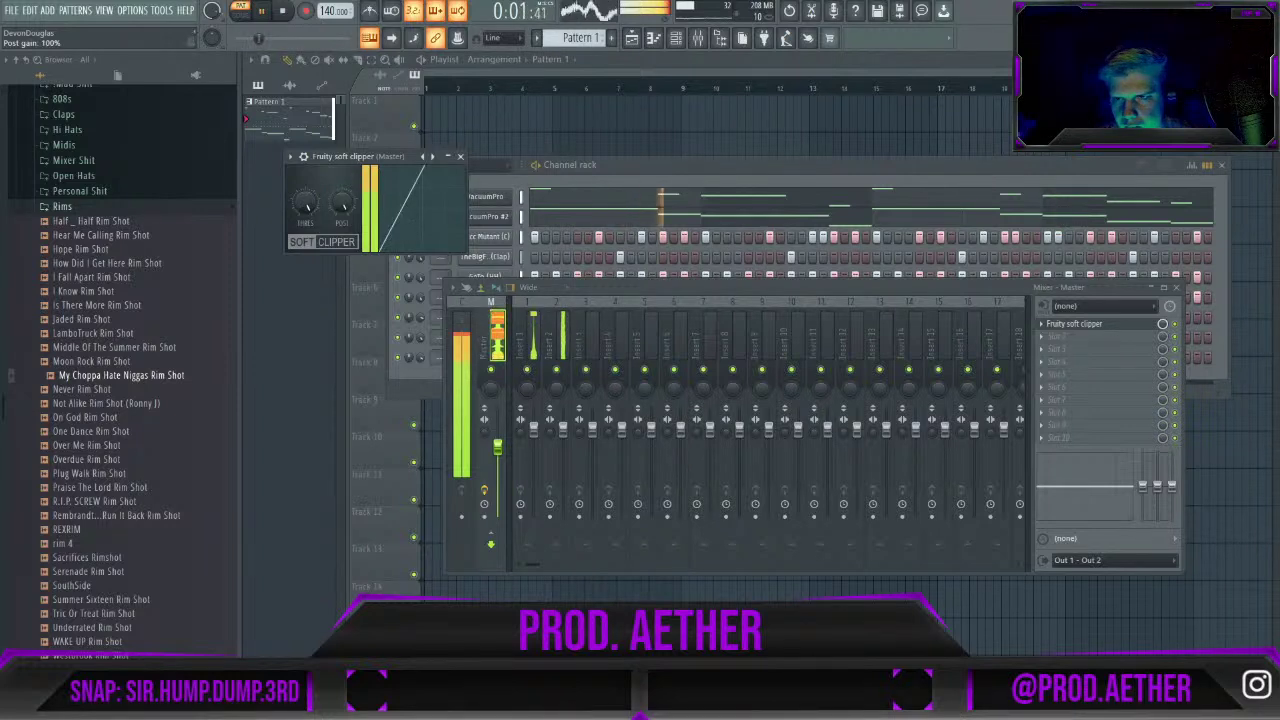
left_click_drag(342, 203, 344, 188)
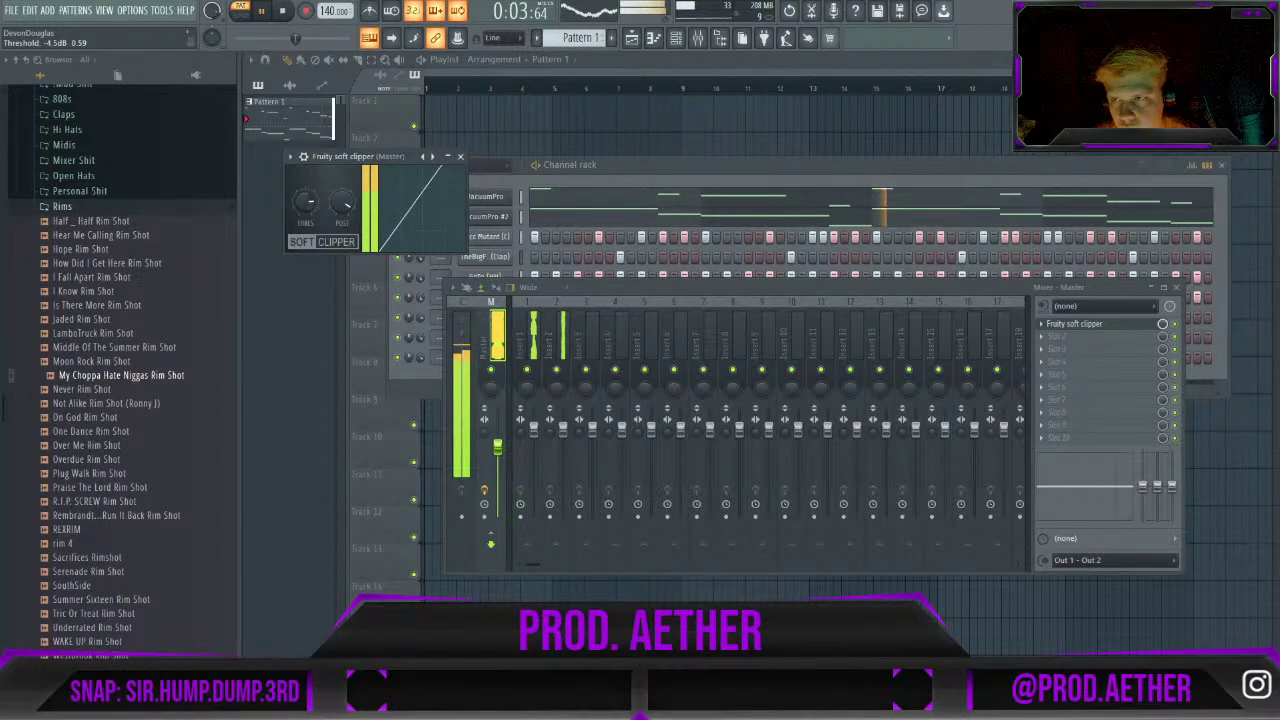
Fine-tune the master soft clipper's threshold by ear, and close the clipper and the mixer.
left_click_drag(306, 202, 315, 207)
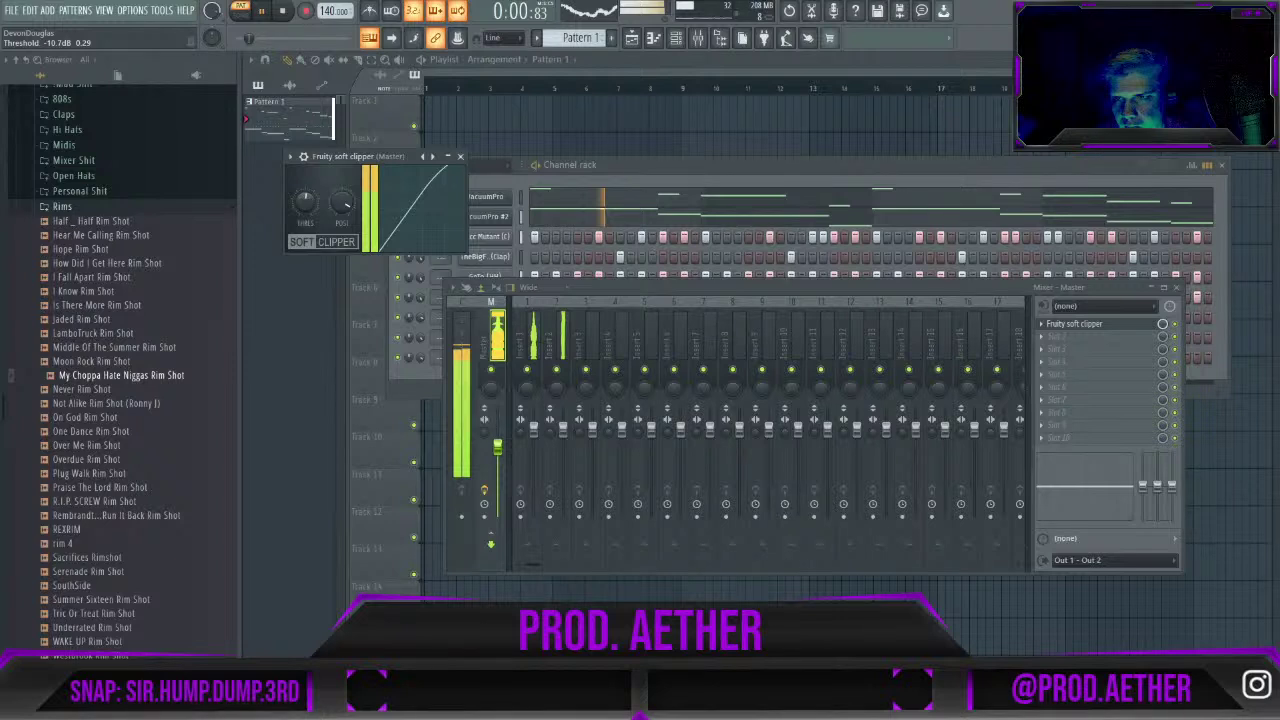
left_click_drag(306, 202, 316, 204)
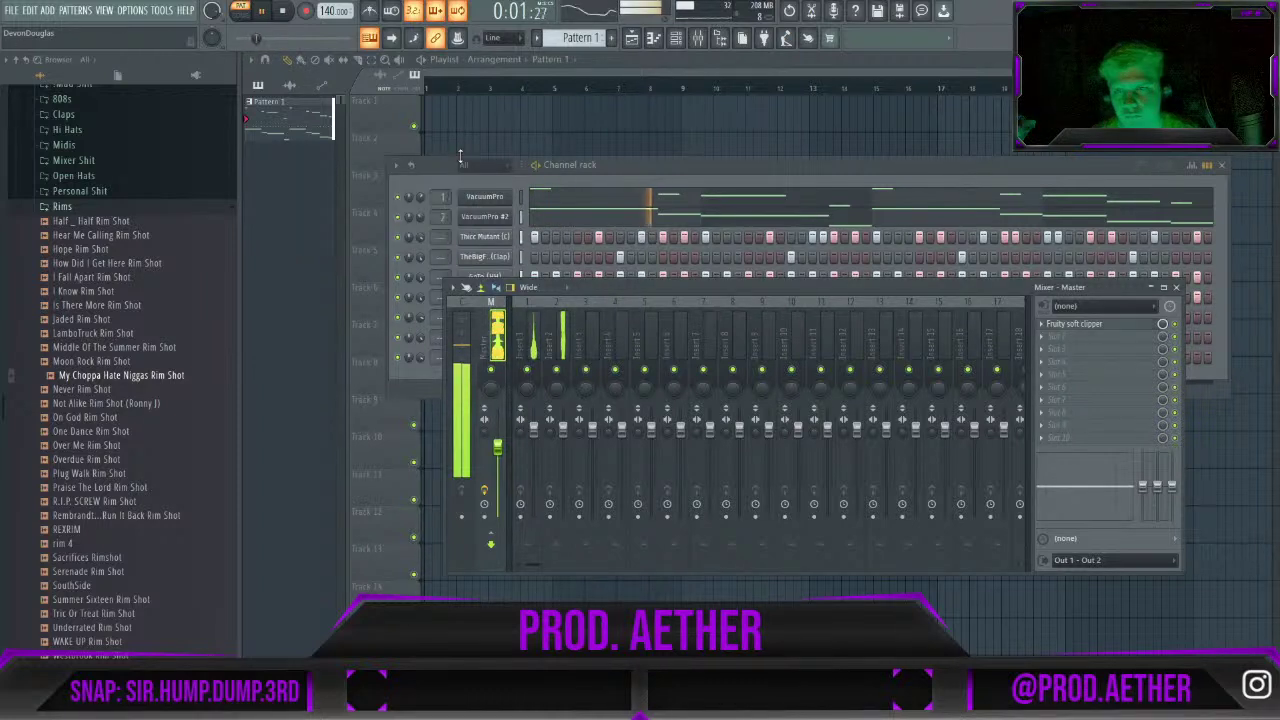
left_click(460, 156)
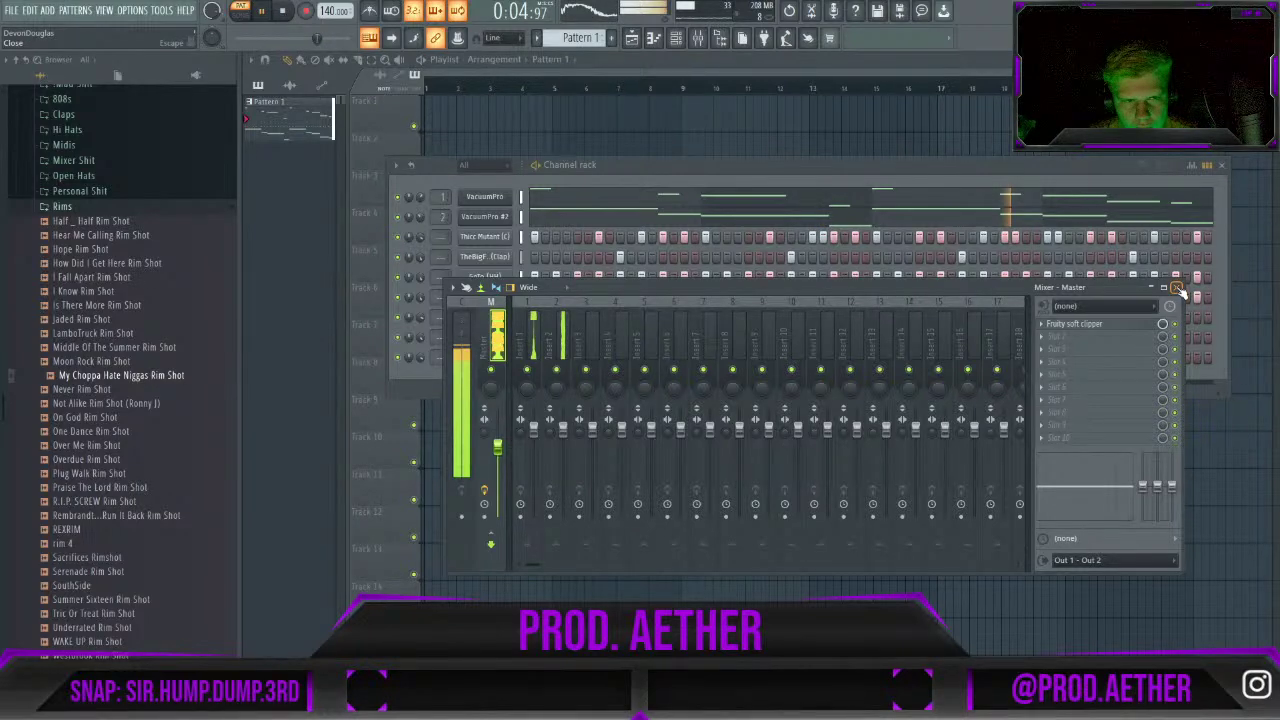
left_click(1177, 288)
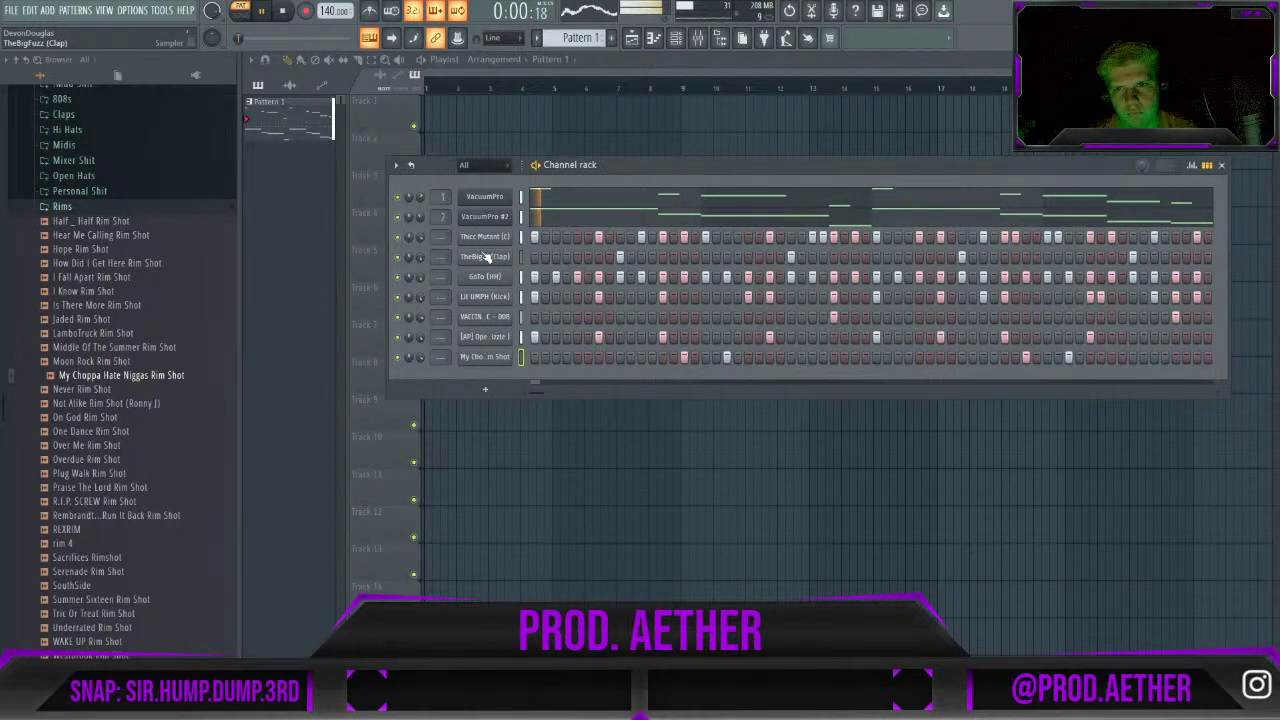
Collapse the Rims folder in the sample browser and replay the pattern from the start.
key("space")
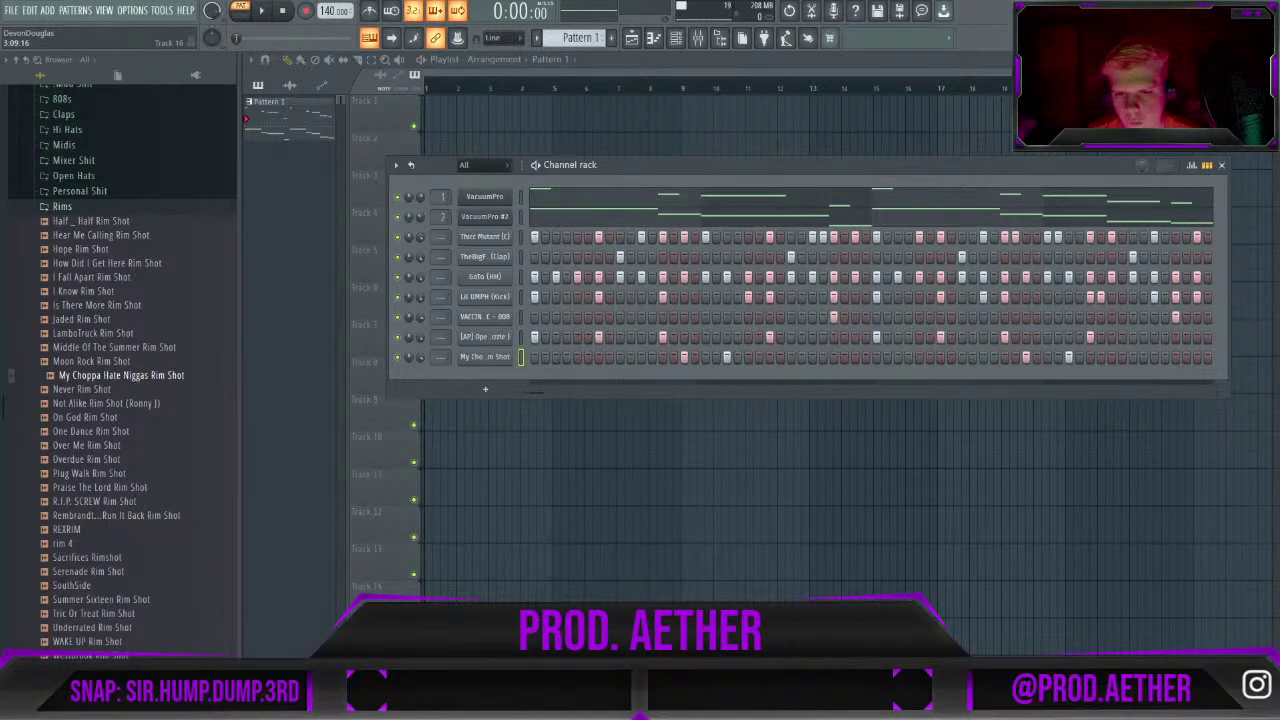
key("space")
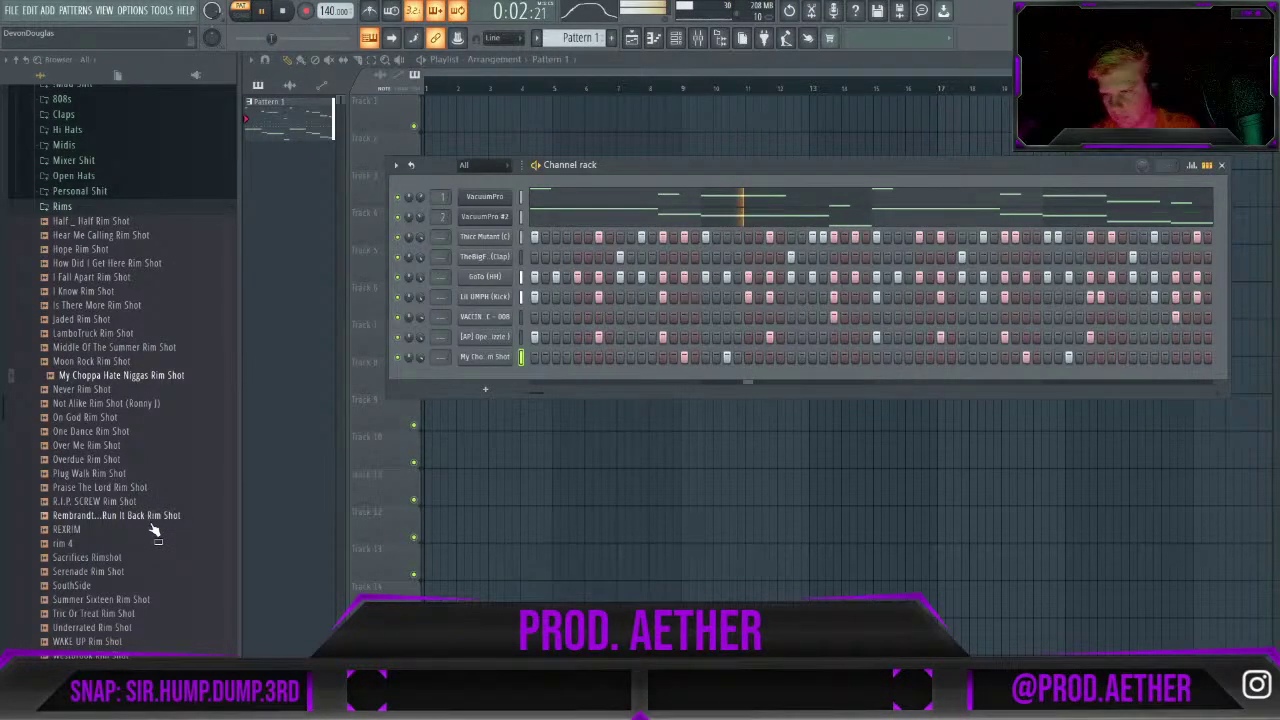
left_click(62, 206)
scroll(110, 330, "up", 5)
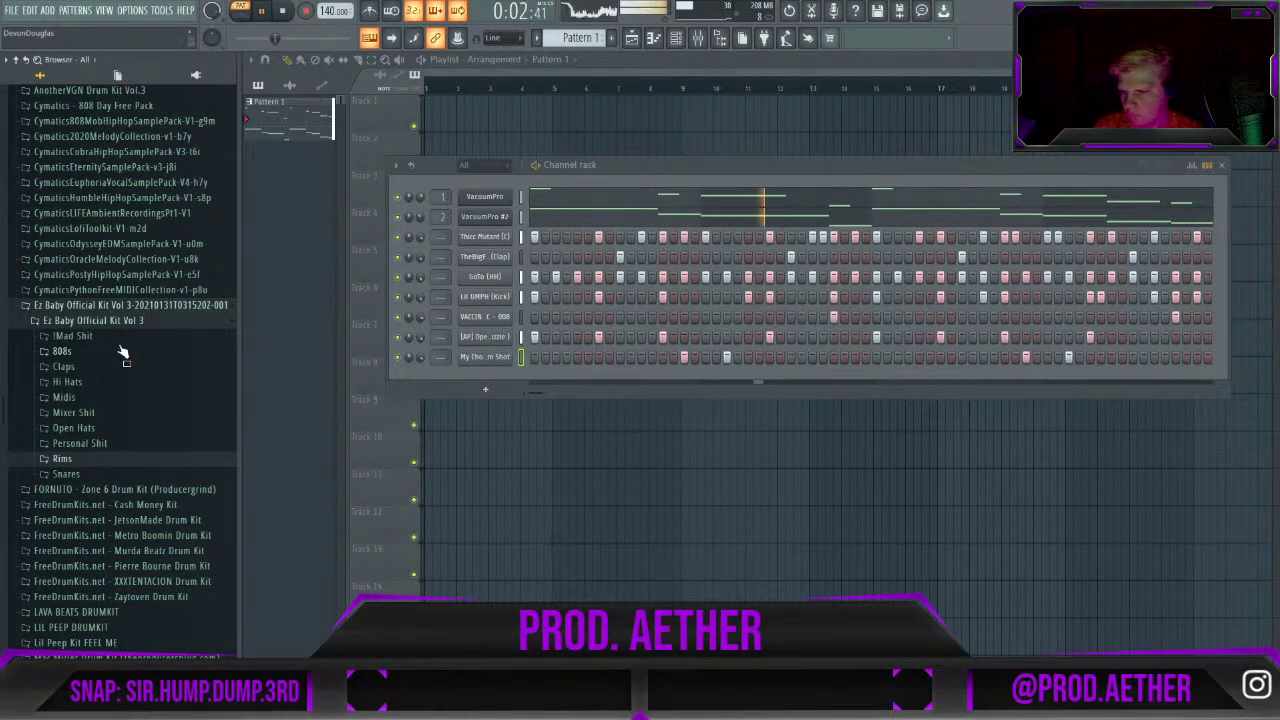
key("space")
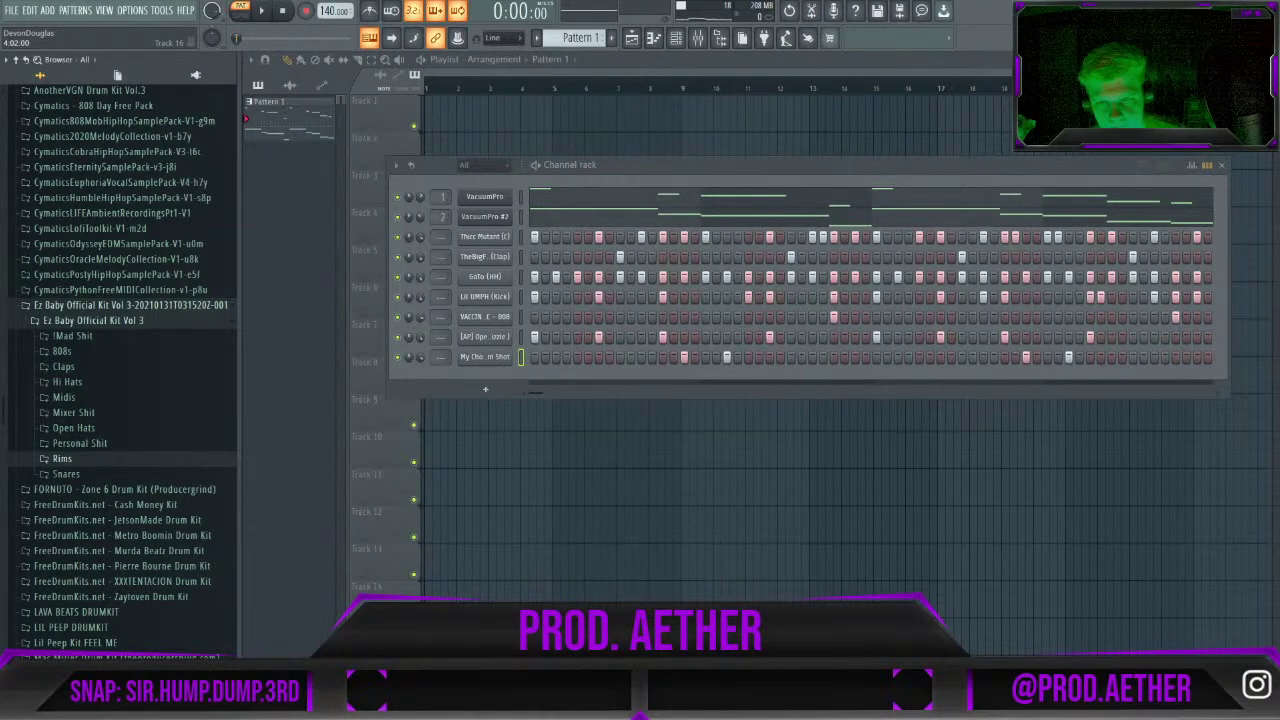
key("space")
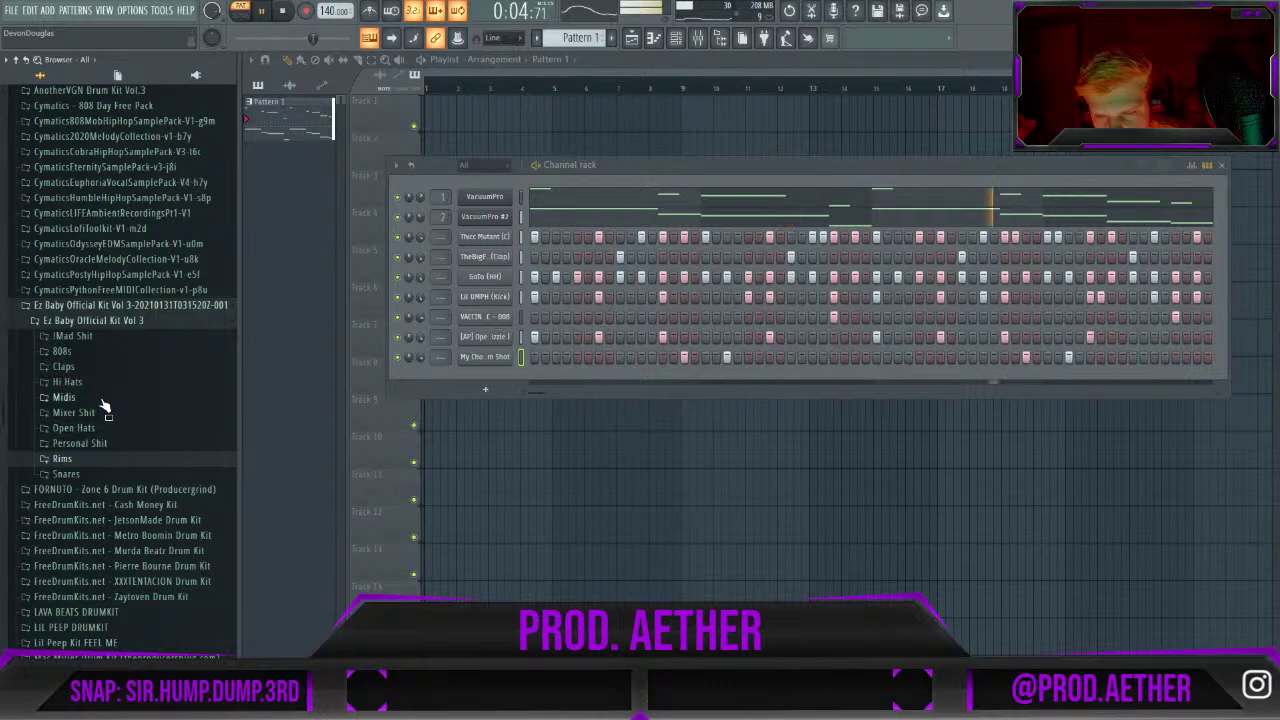
Boost the TheBigFuzz clap's gain in its precomputed effects with clipping enabled, and close the sampler settings.
left_click(477, 262)
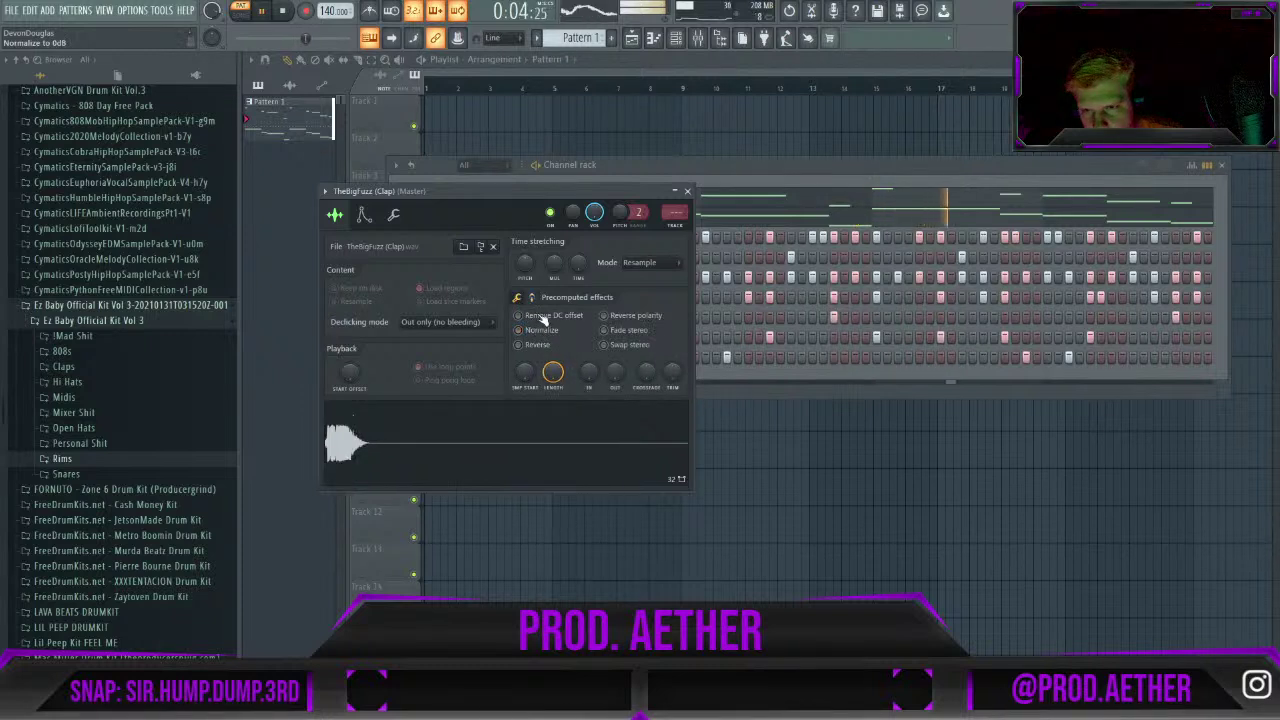
left_click(531, 297)
left_click_drag(524, 320, 524, 305)
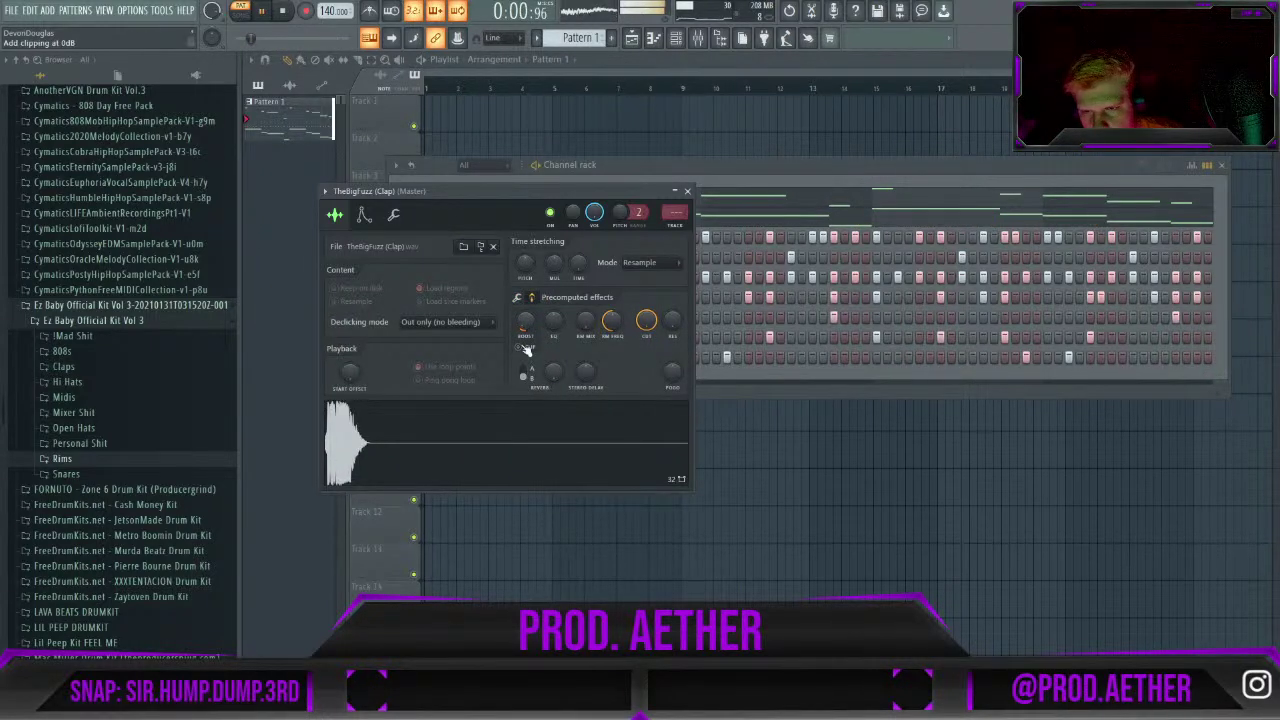
left_click_drag(524, 320, 524, 328)
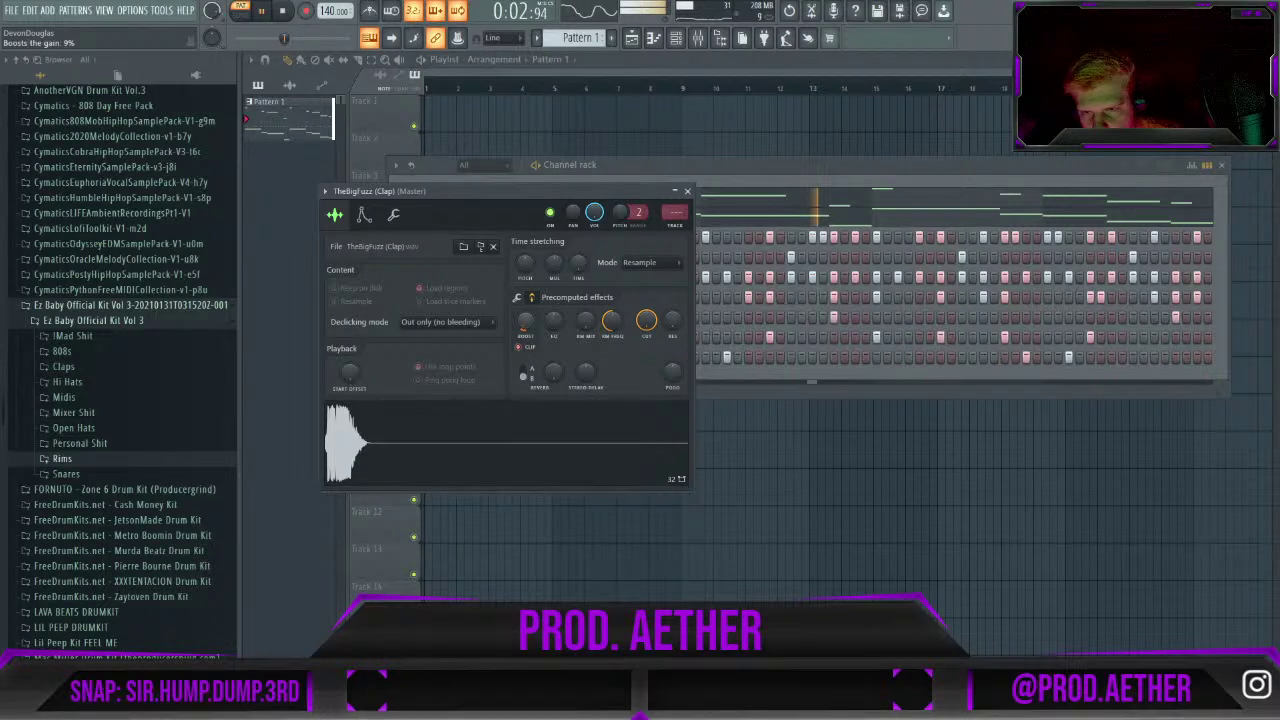
left_click(527, 351)
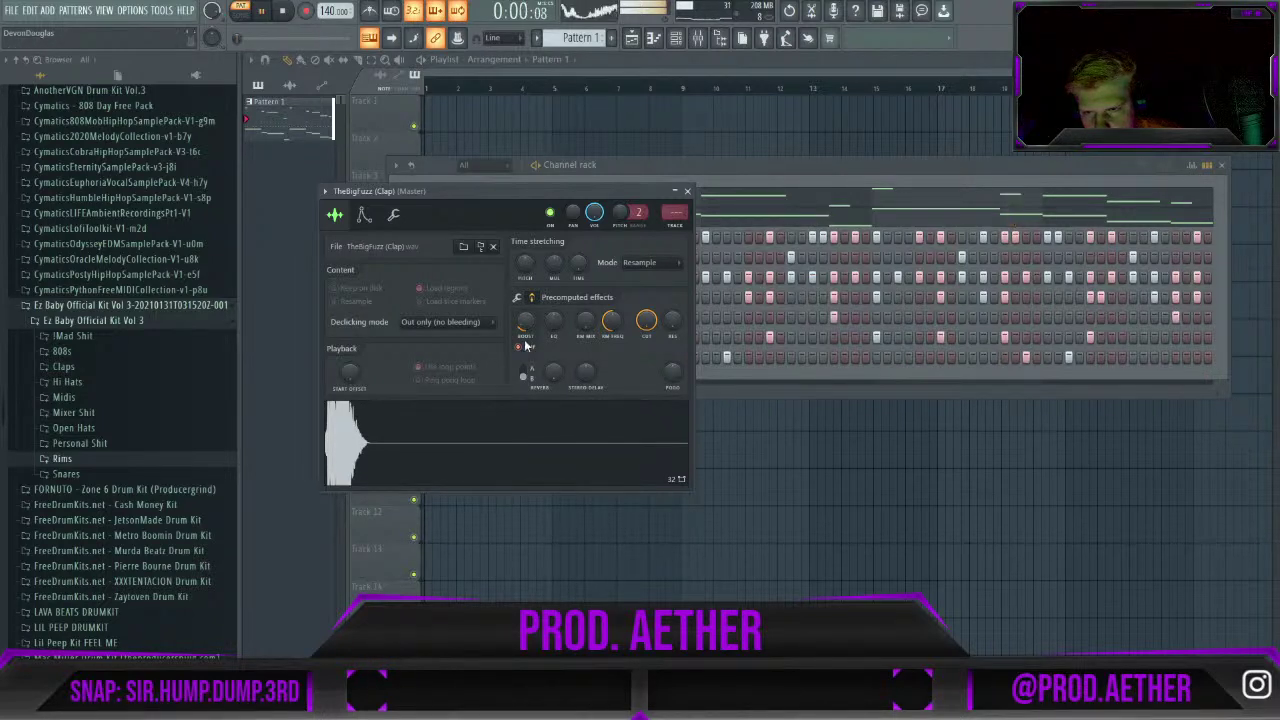
key("Escape")
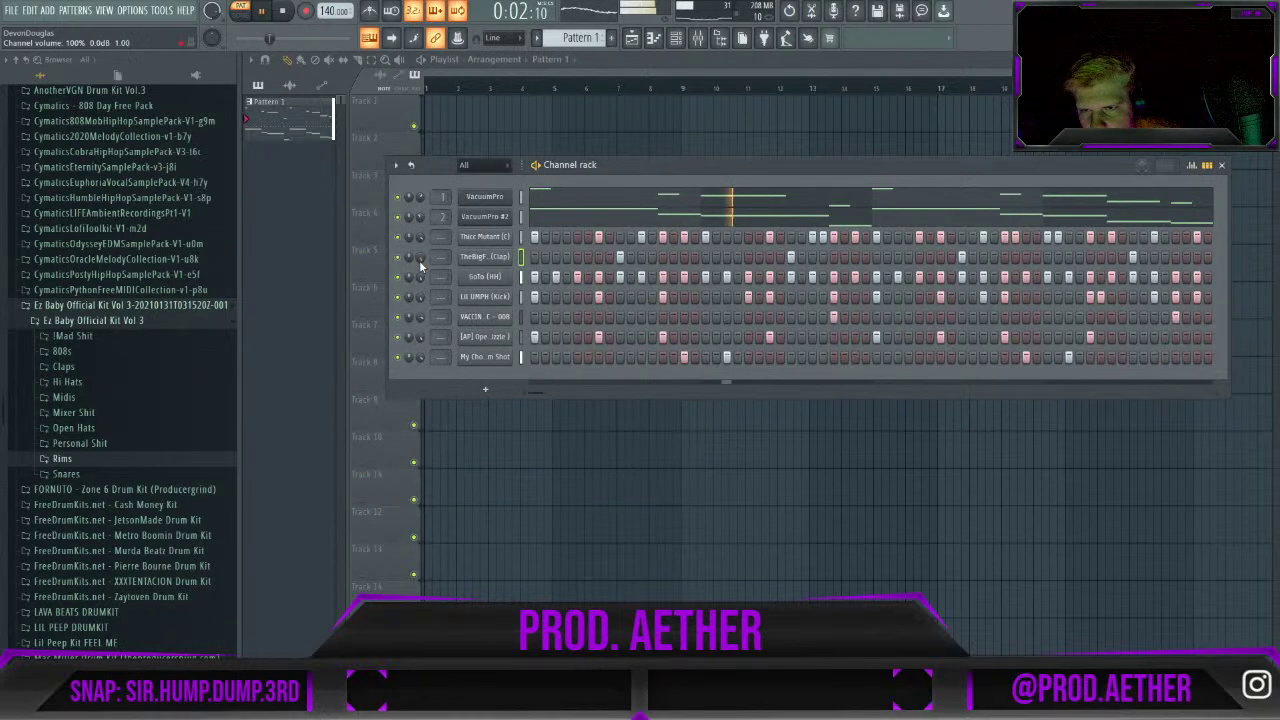
Review the clap's sampler settings while the pattern plays, close them and stop playback.
left_click(485, 257)
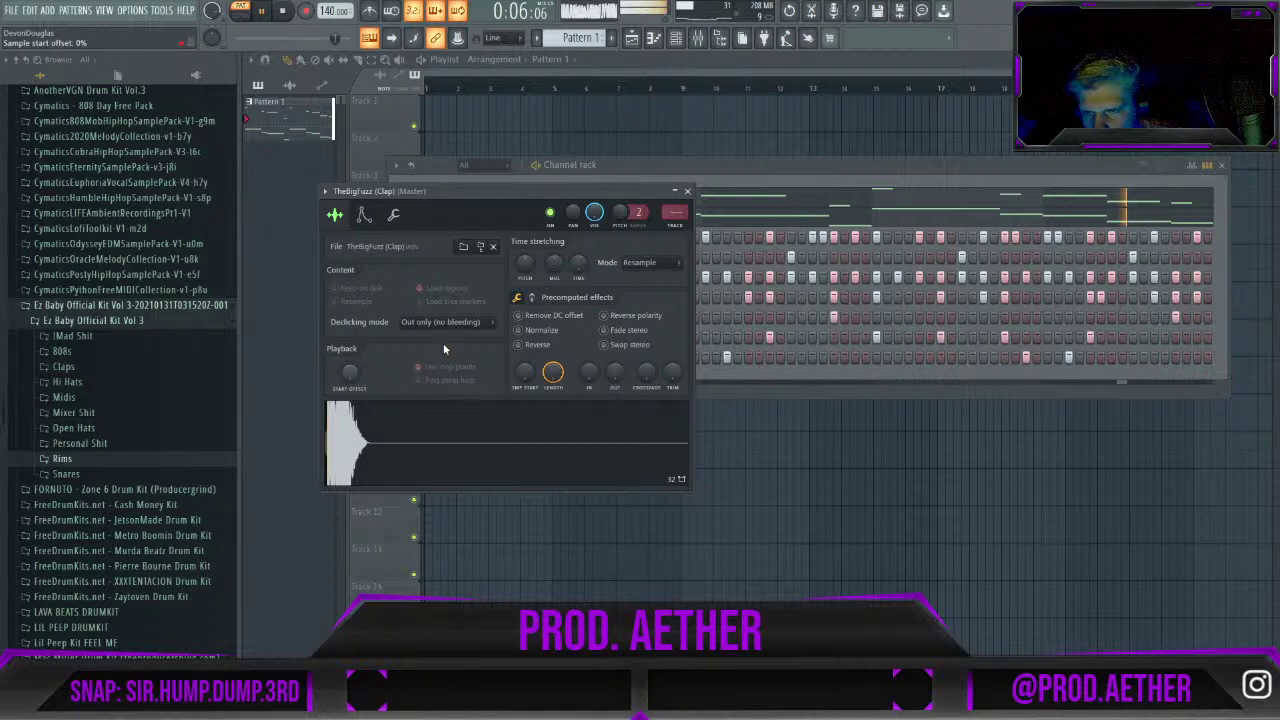
left_click(687, 191)
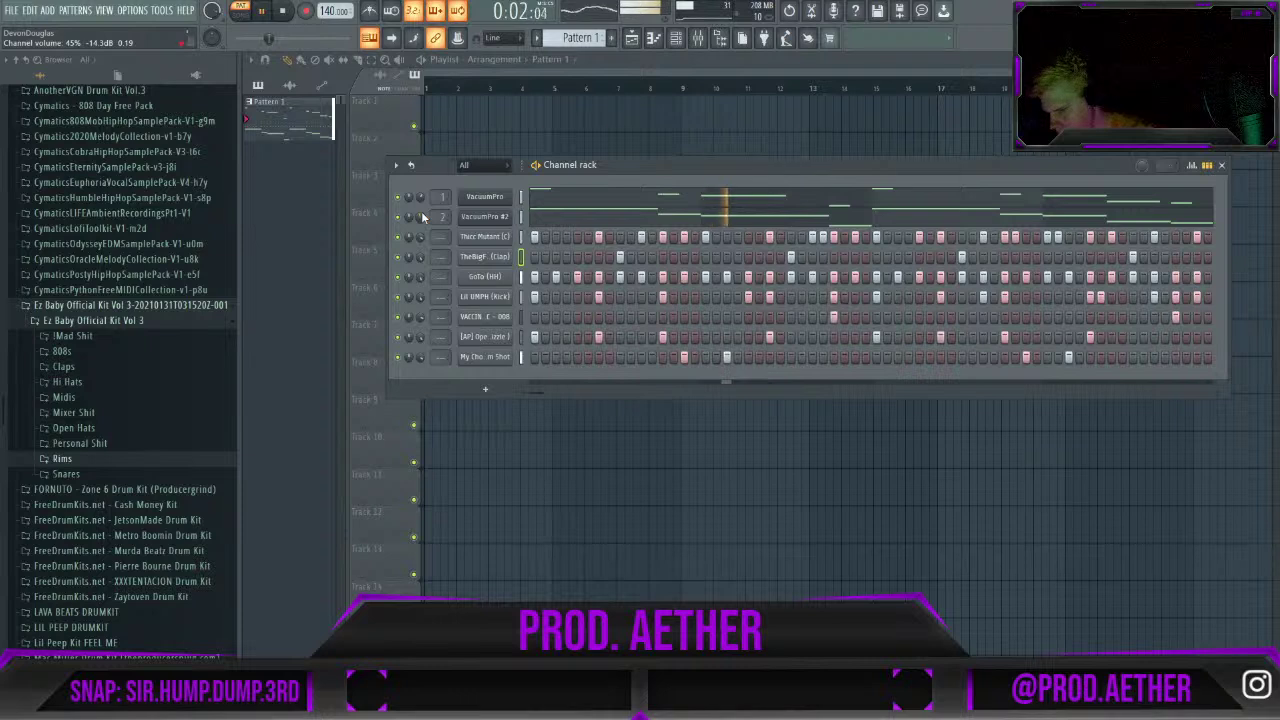
key("space")
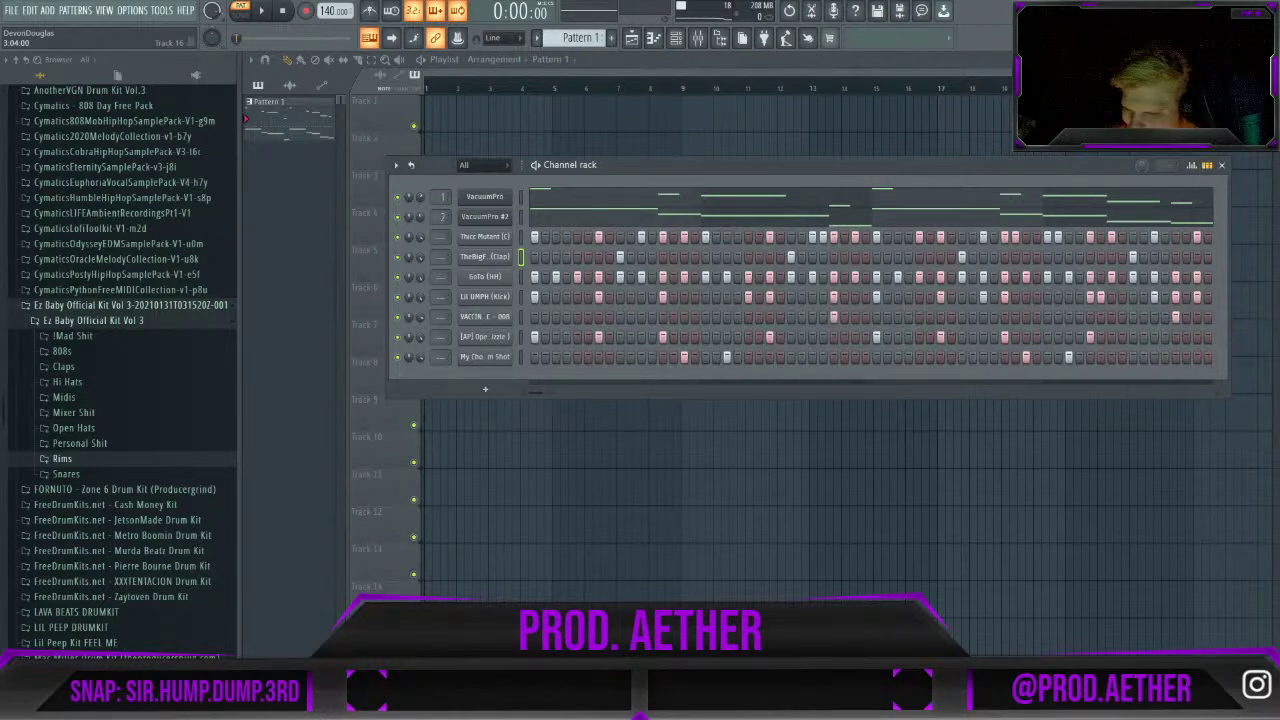
Play the pattern again, collapse the Ez Baby Official Kit Vol 3 folder in the browser and stop playback.
key("space")
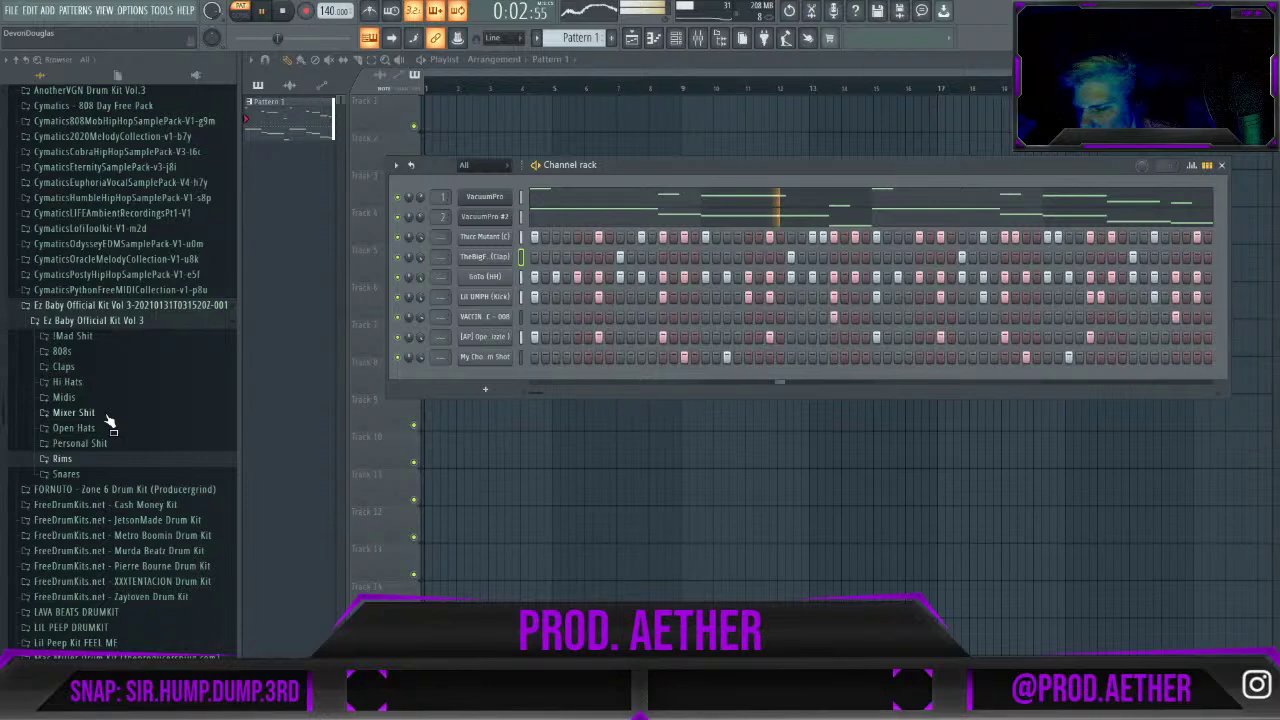
left_click(100, 305)
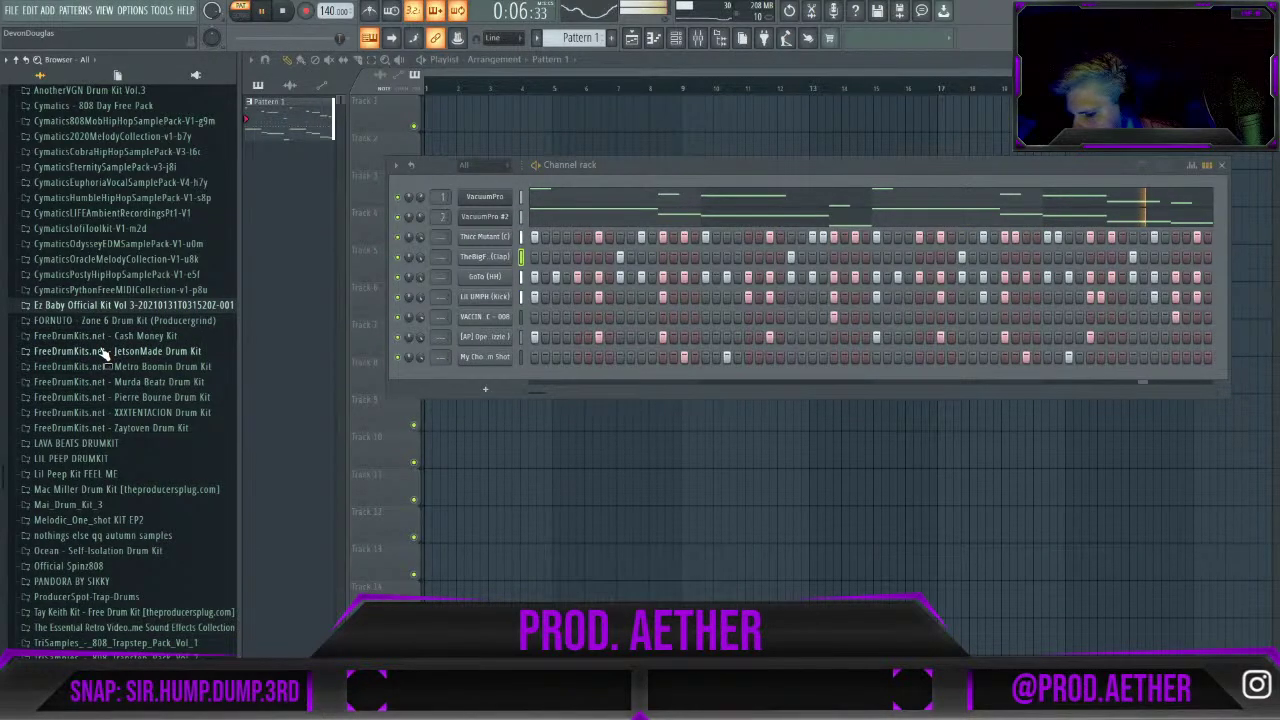
key("space")
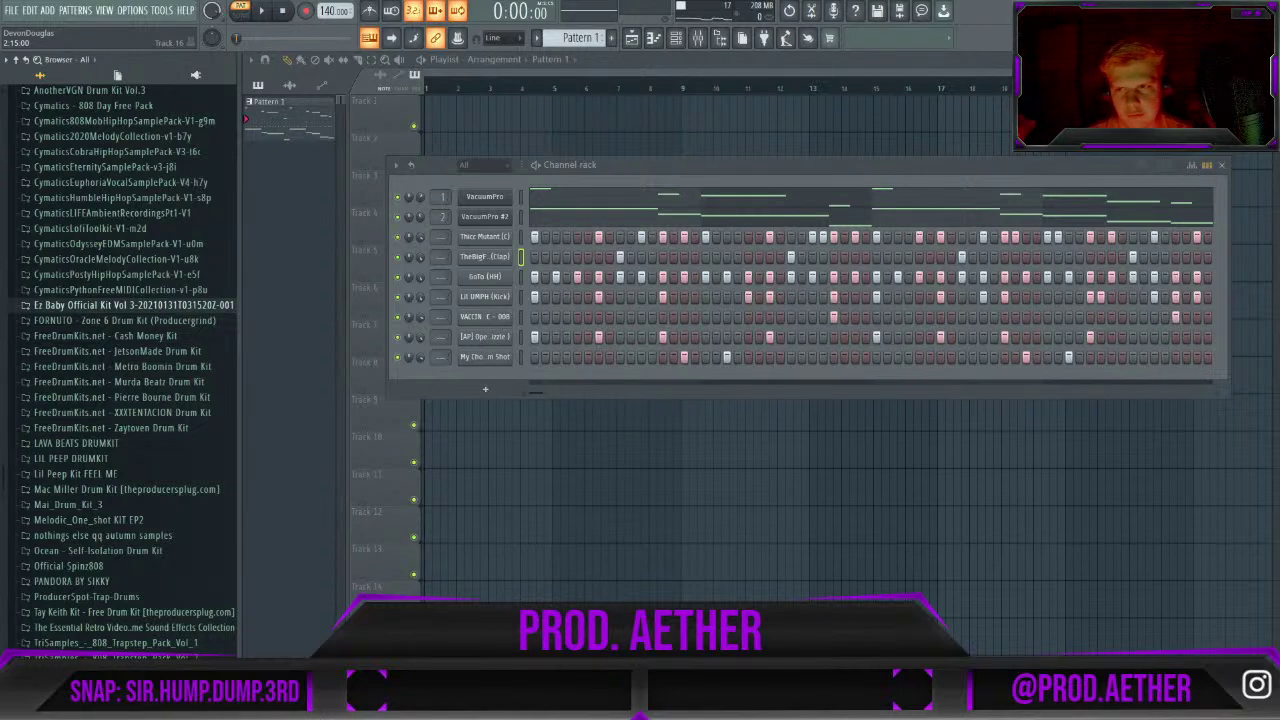
Route the Thicc Mutant, TheBigFuzz clap, GoTo hi-hat and Lil UMPH kick channels to mixer tracks 4, 5, 6 and 7.
key("ctrl+l")
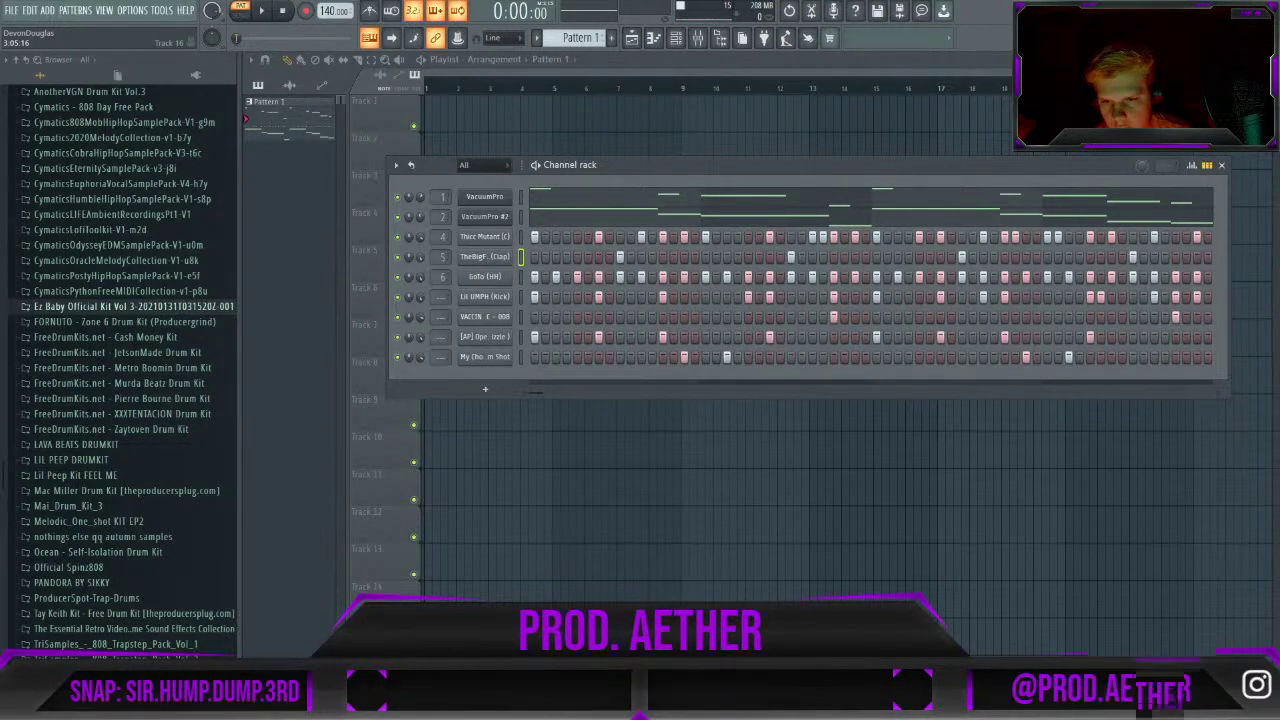
left_click_drag(652, 158, 646, 147)
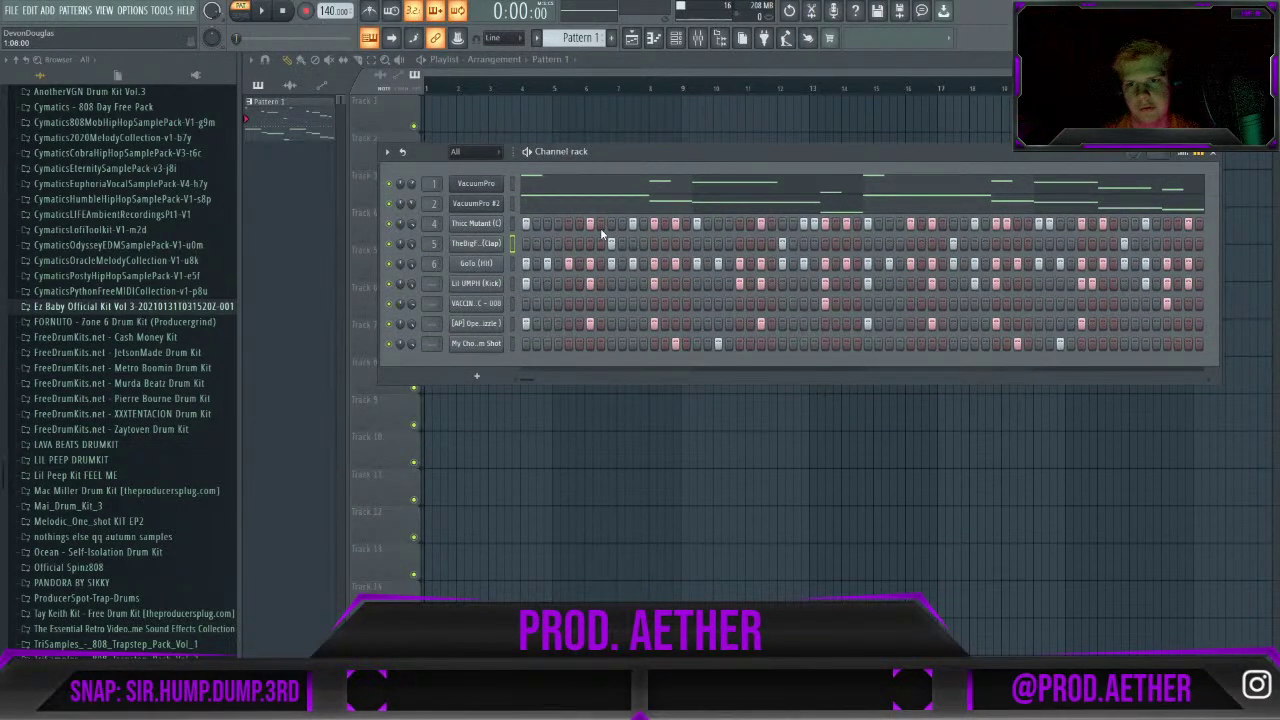
scroll(432, 283, "up", 4)
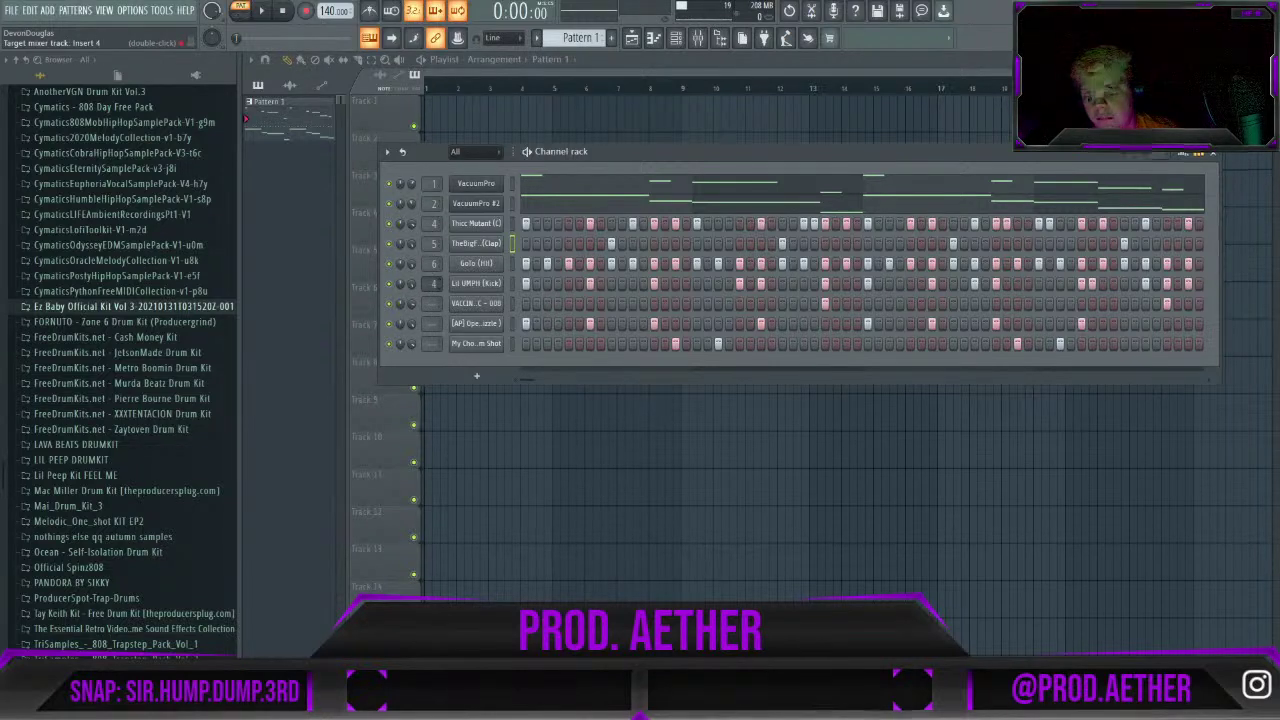
scroll(432, 283, "down", 1)
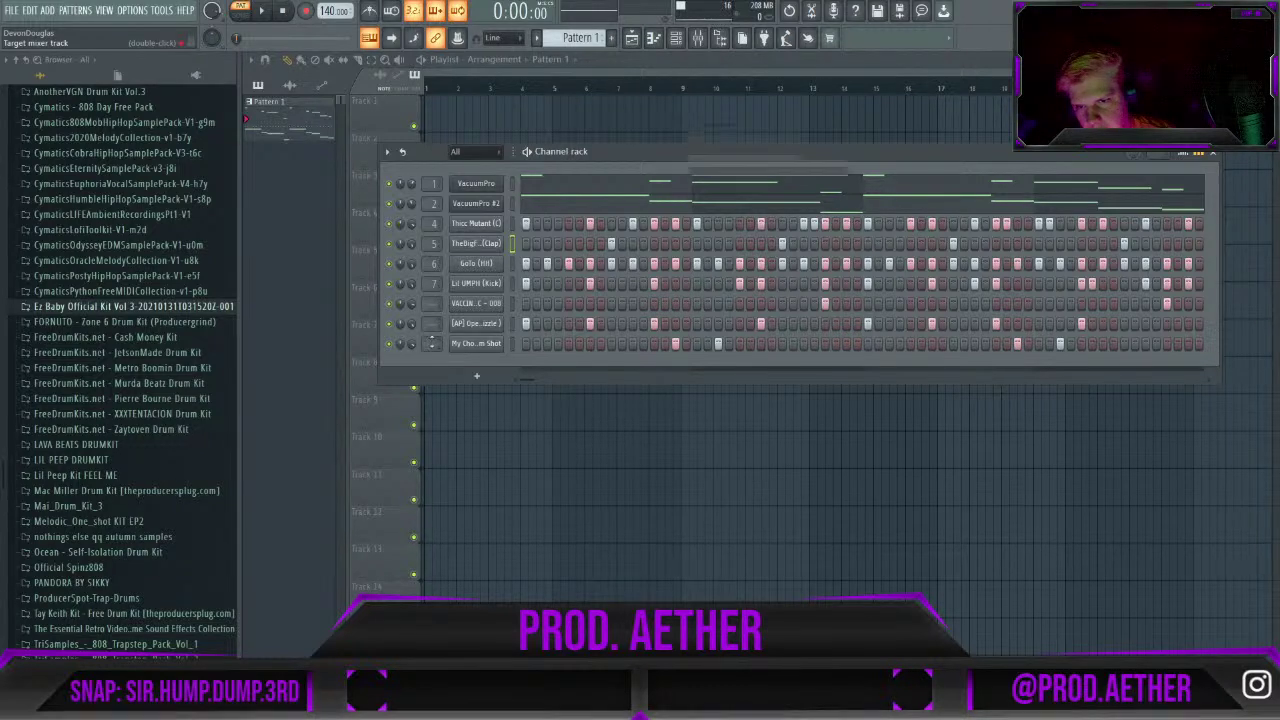
Route the open hat to mixer track 8, the rim shot to track 9 and the VACCIN..E - 808 channel to track 10.
scroll(432, 323, "up", 8)
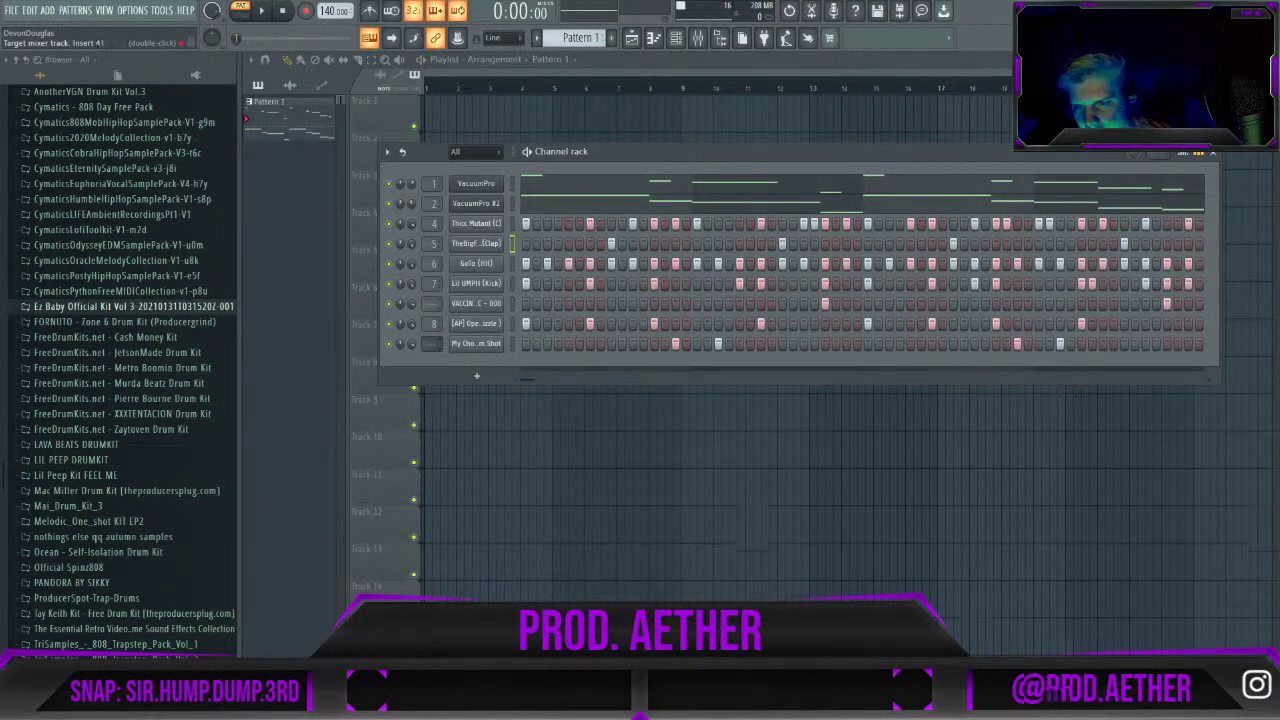
scroll(432, 343, "down", 3)
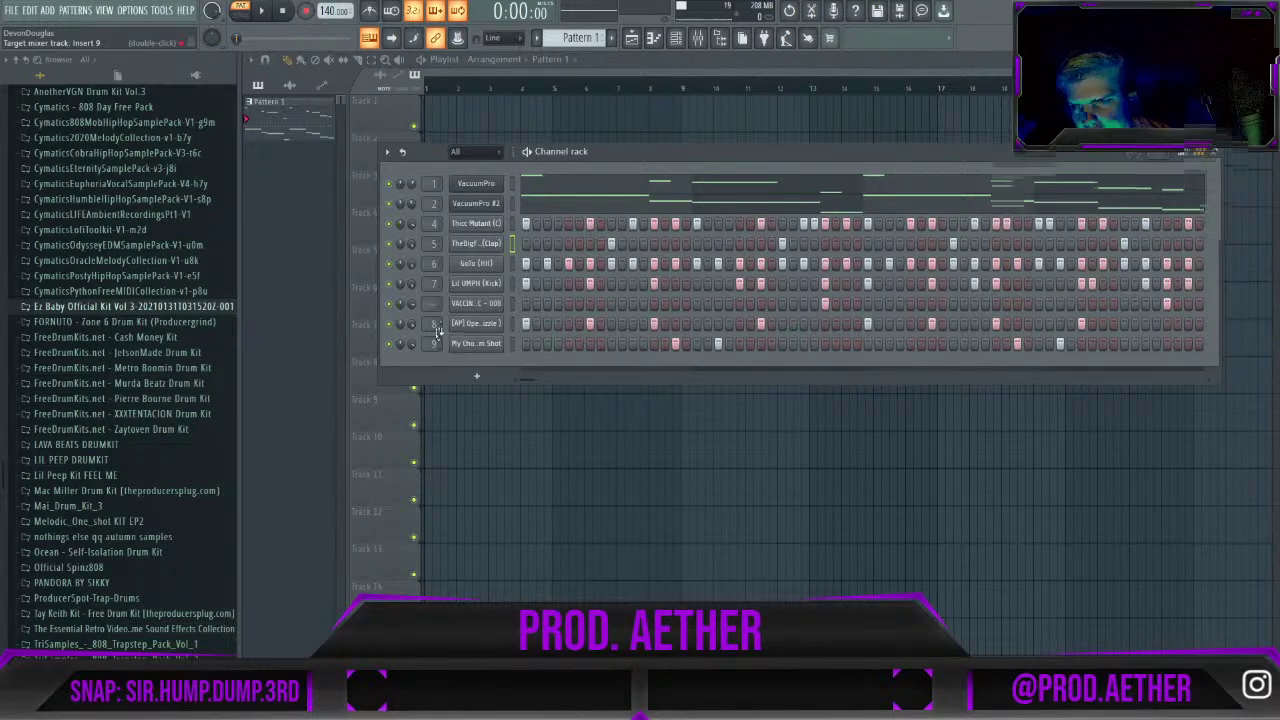
scroll(433, 303, "up", 3)
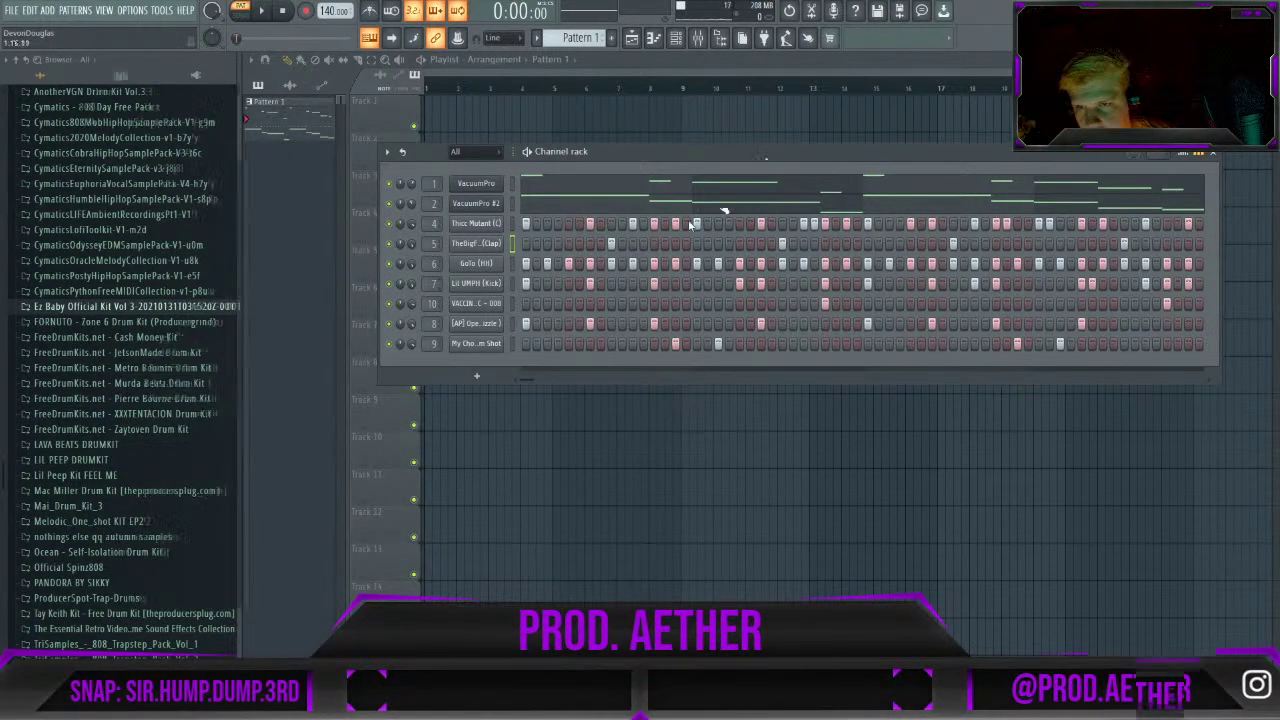
Open the mixer, play the pattern and solo mixer track Insert 4.
left_click(699, 39)
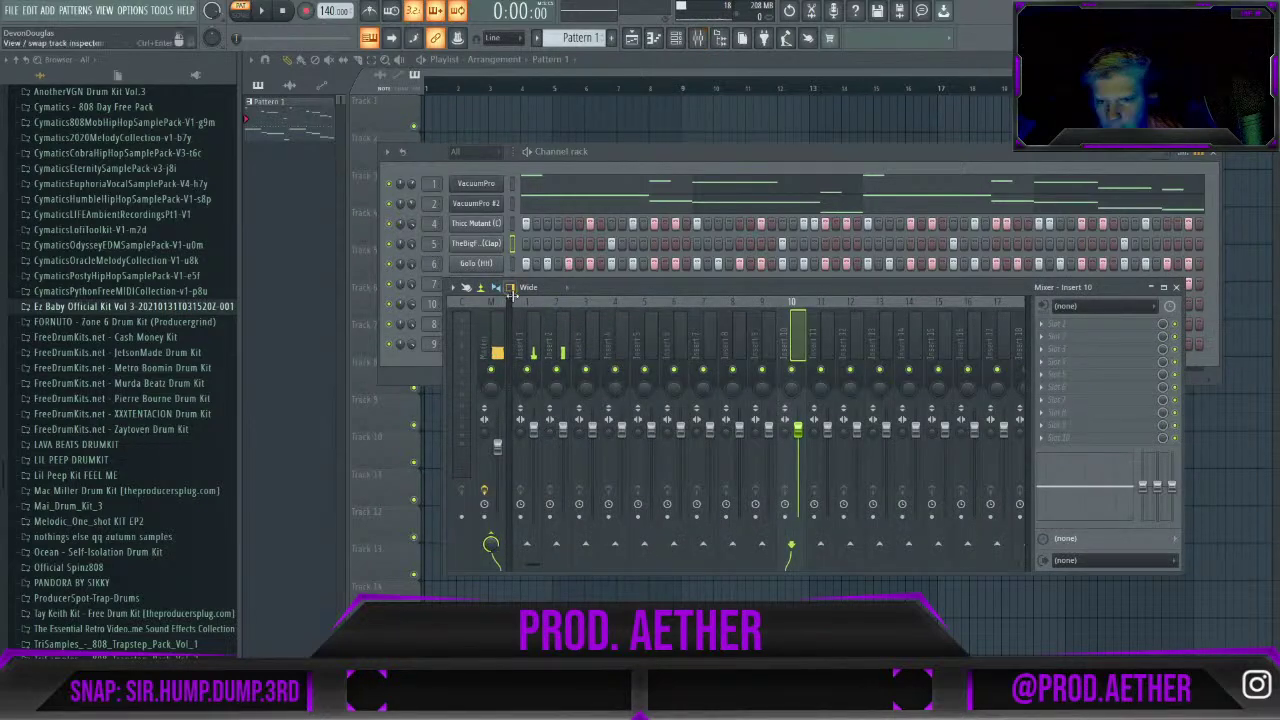
key("space")
left_click(620, 345)
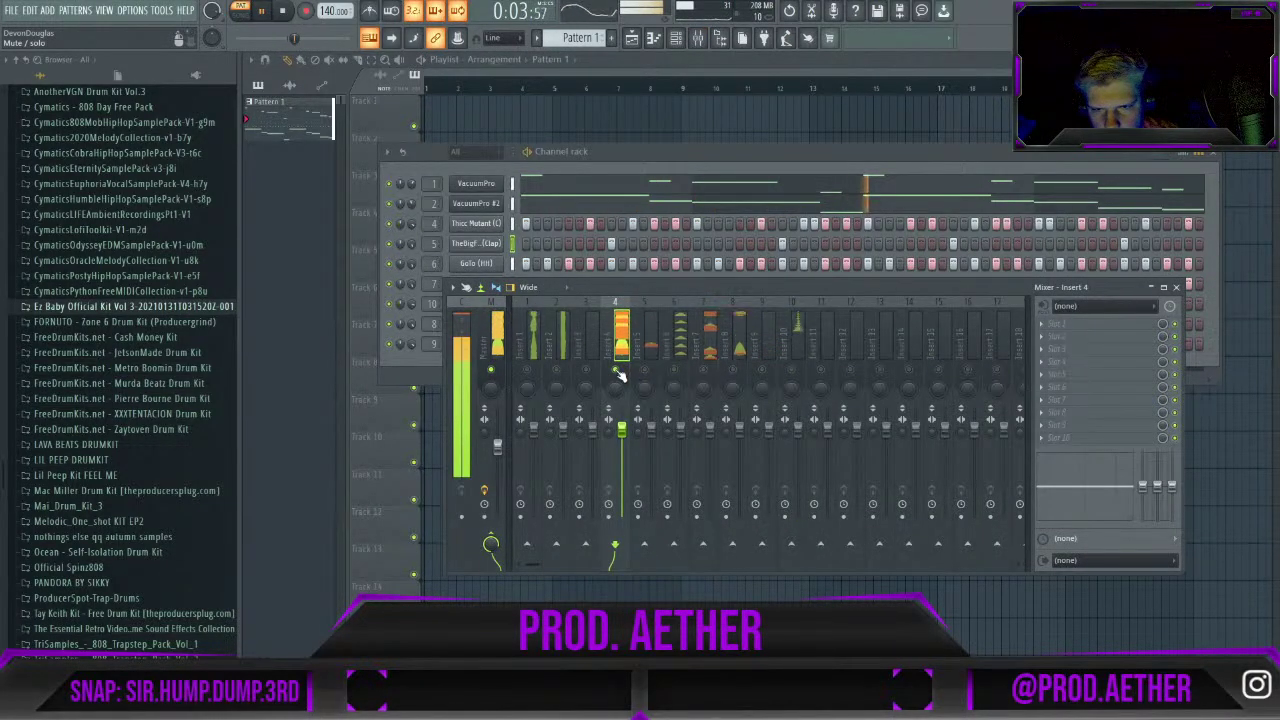
Try boosting EQ band 2 on Insert 4, then stop playback, reset the EQ to flat and unsolo the track.
left_click_drag(1093, 487, 1067, 498)
key("space")
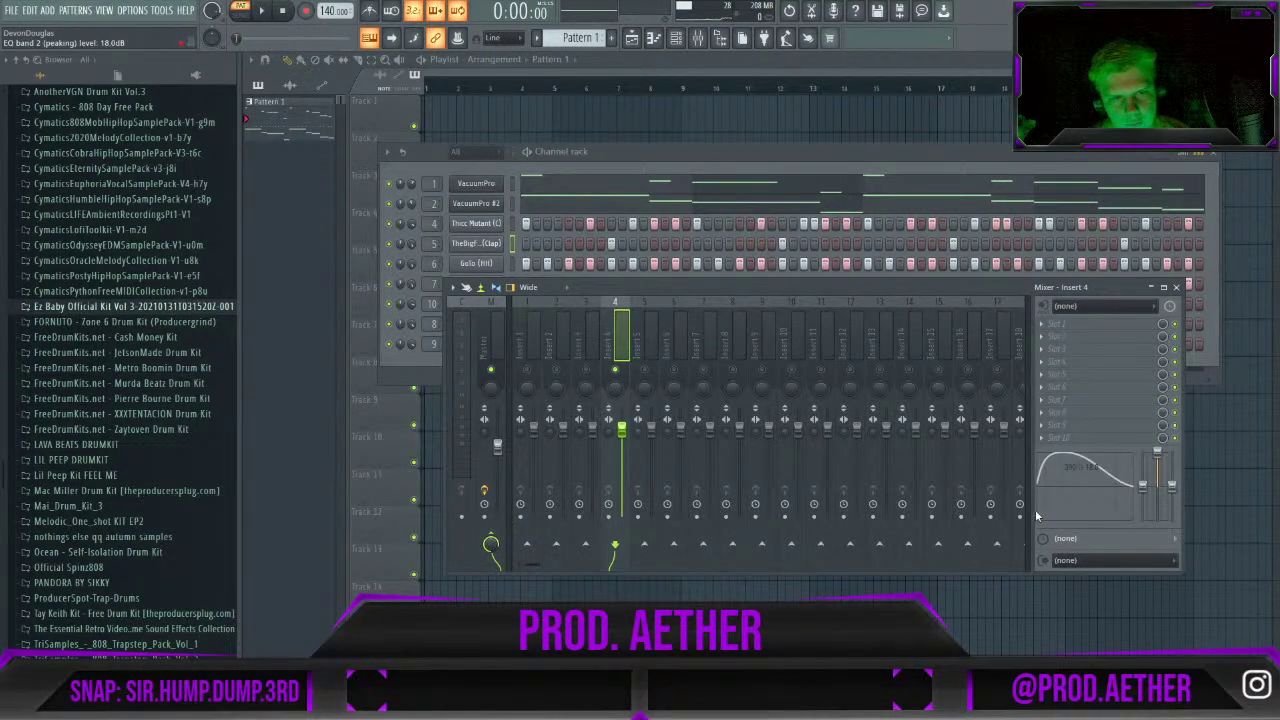
left_click_drag(1060, 500, 1062, 490)
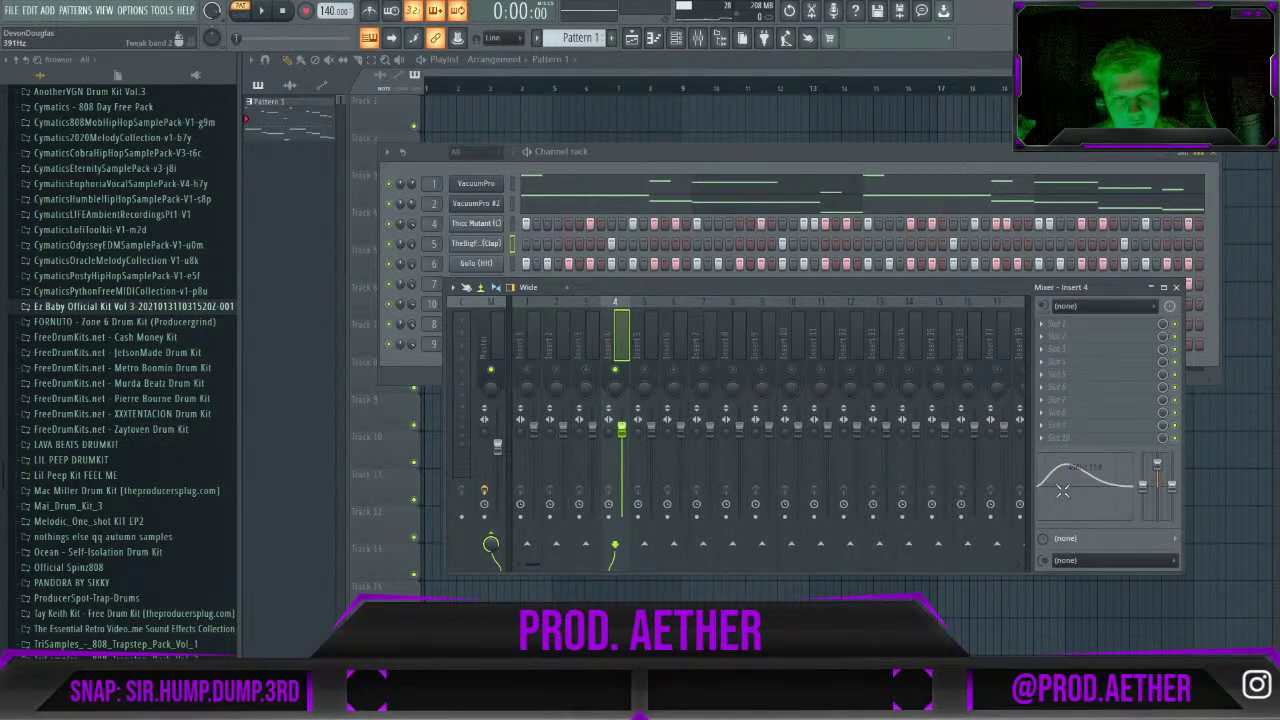
left_click_drag(1168, 474, 1172, 476)
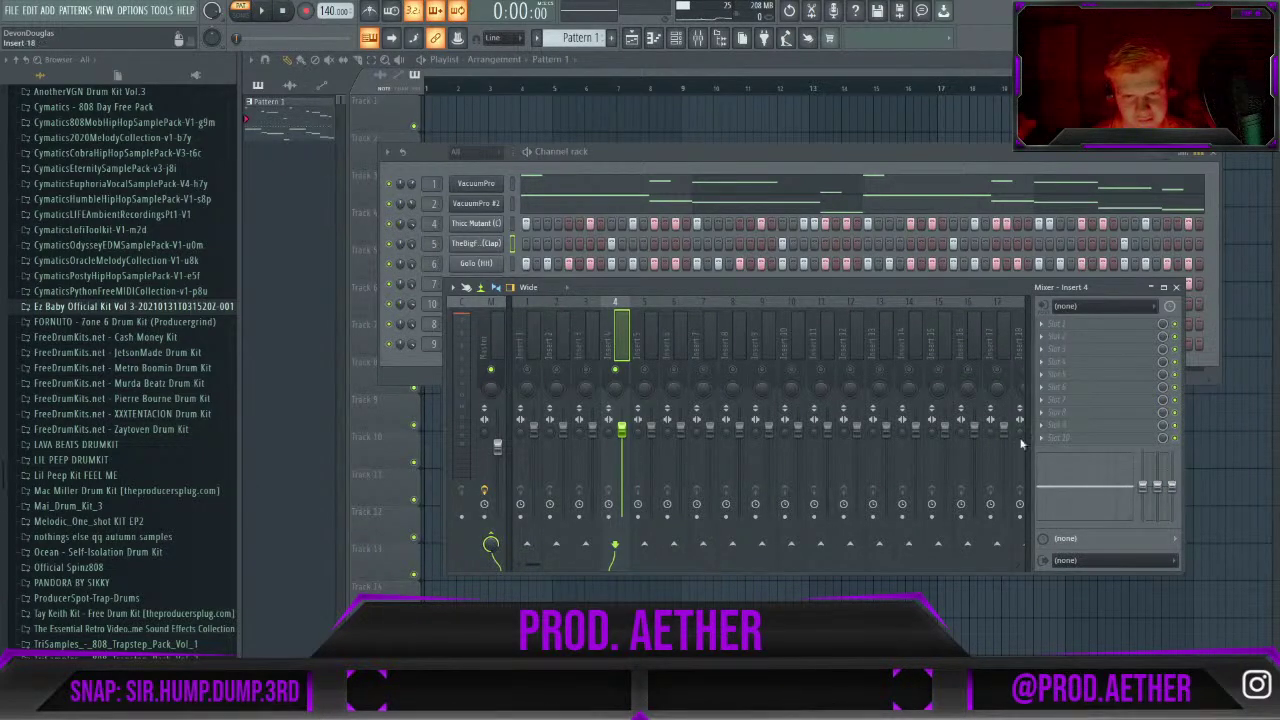
right_click(617, 368)
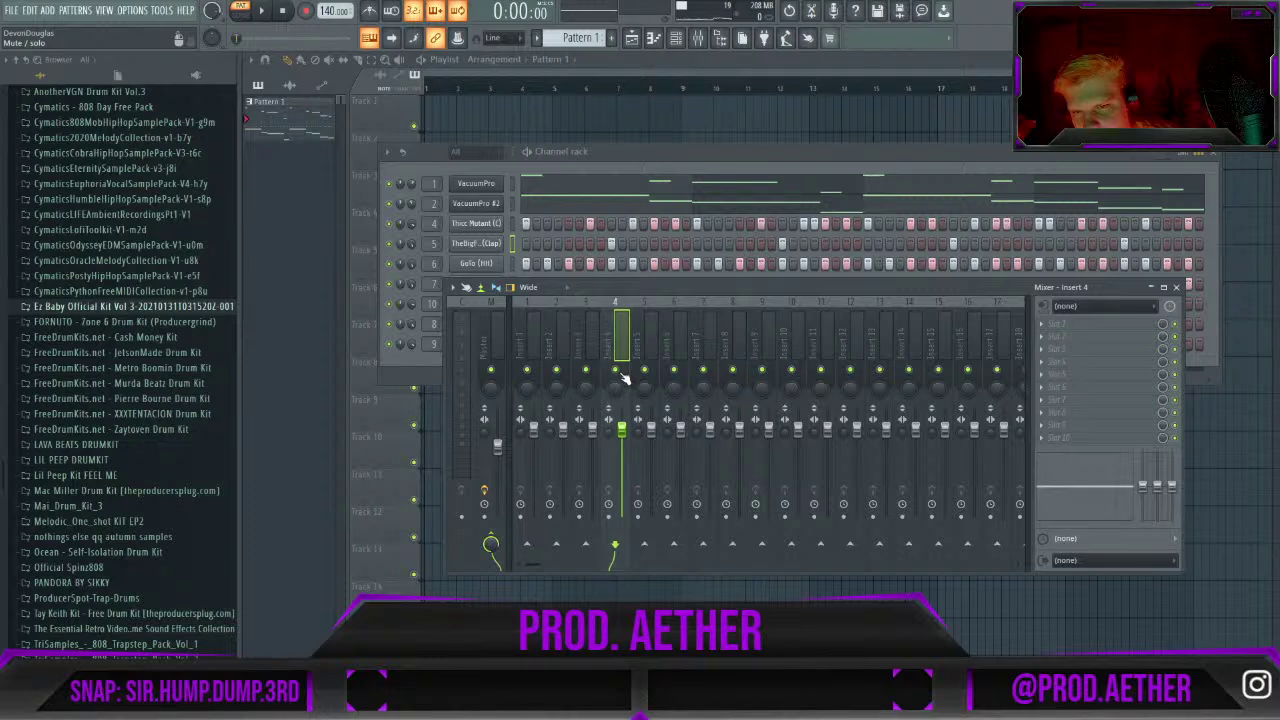
Select Insert 1 and Insert 2 while the pattern plays, route both only to Insert 3, and stop playback.
key("space")
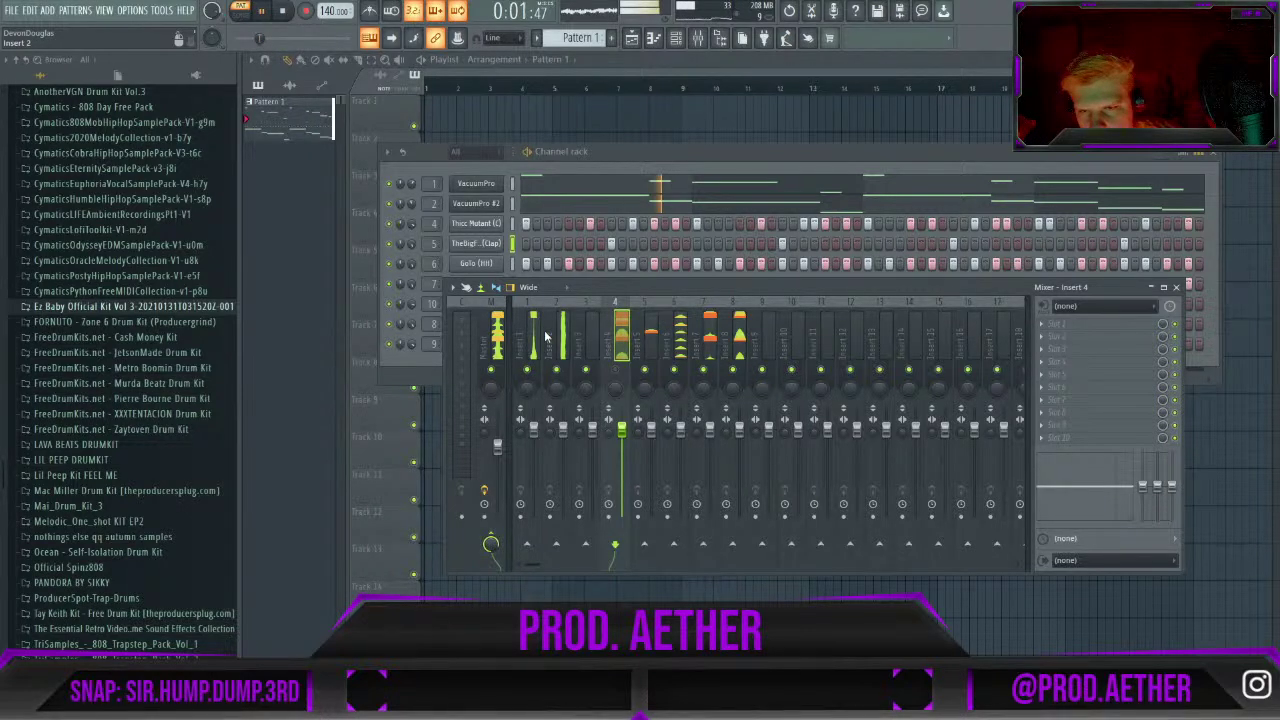
left_click(545, 337)
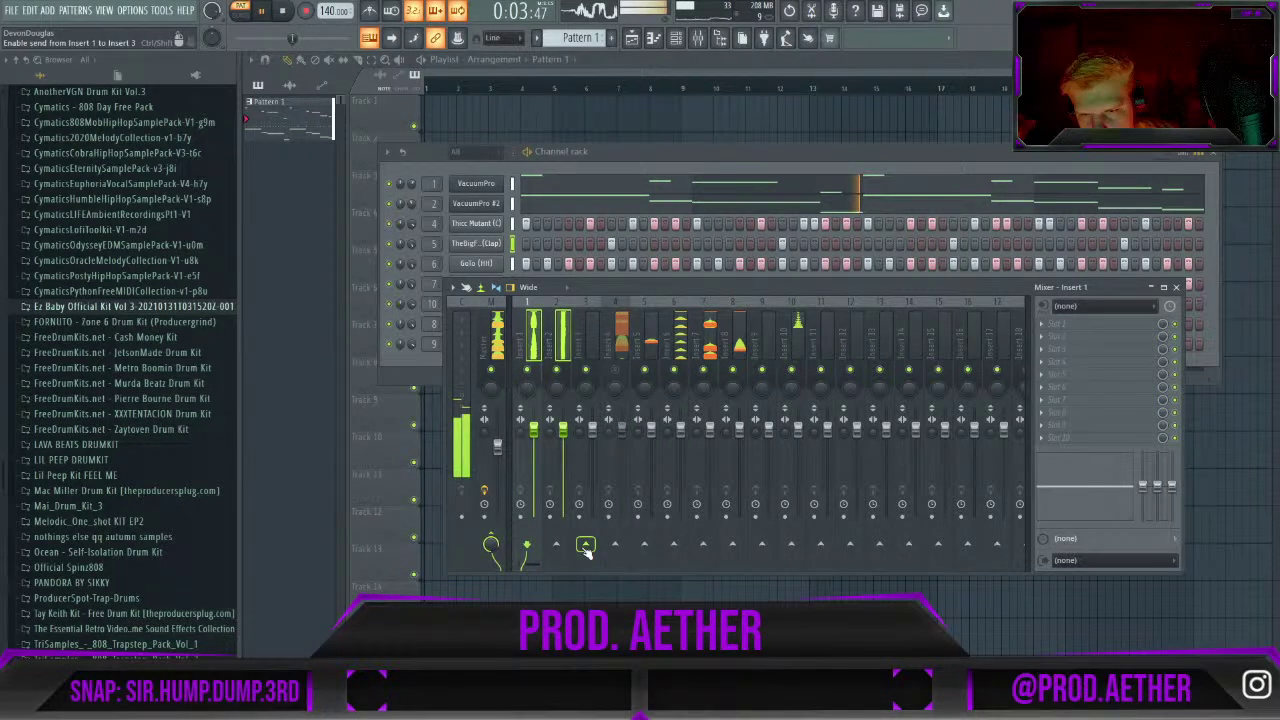
key("space")
left_click(596, 428)
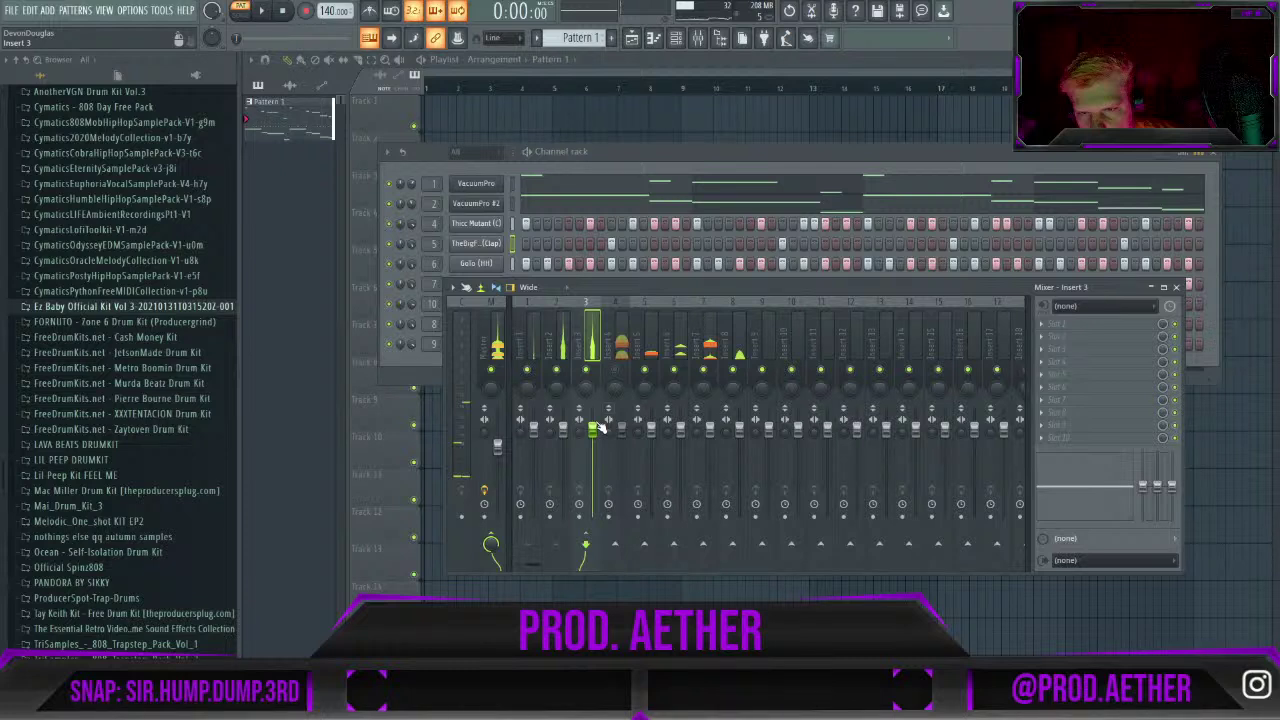
Select Inserts 5 through 9 and route them only to Insert 11.
key("space")
left_click(645, 340)
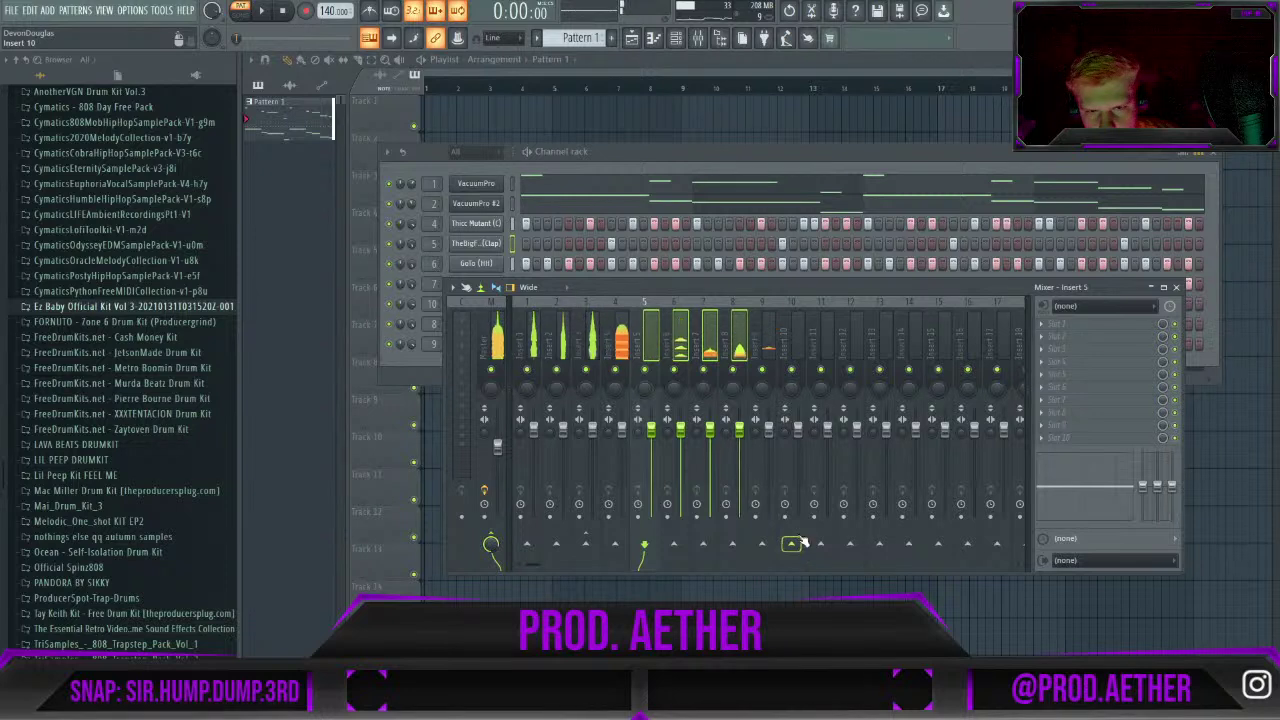
left_click(775, 343, "ctrl")
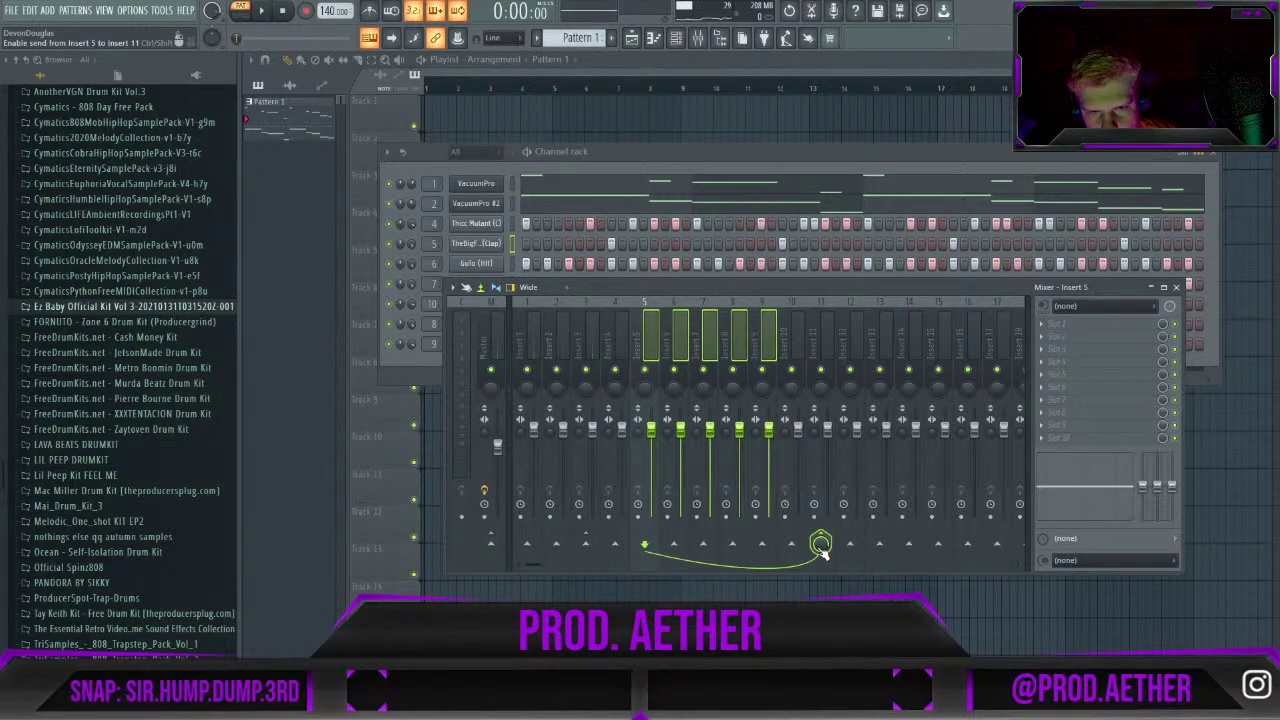
Route Insert 11 and Insert 4 only to Insert 12, and select Insert 12.
left_click(830, 350)
left_click(850, 546, "ctrl")
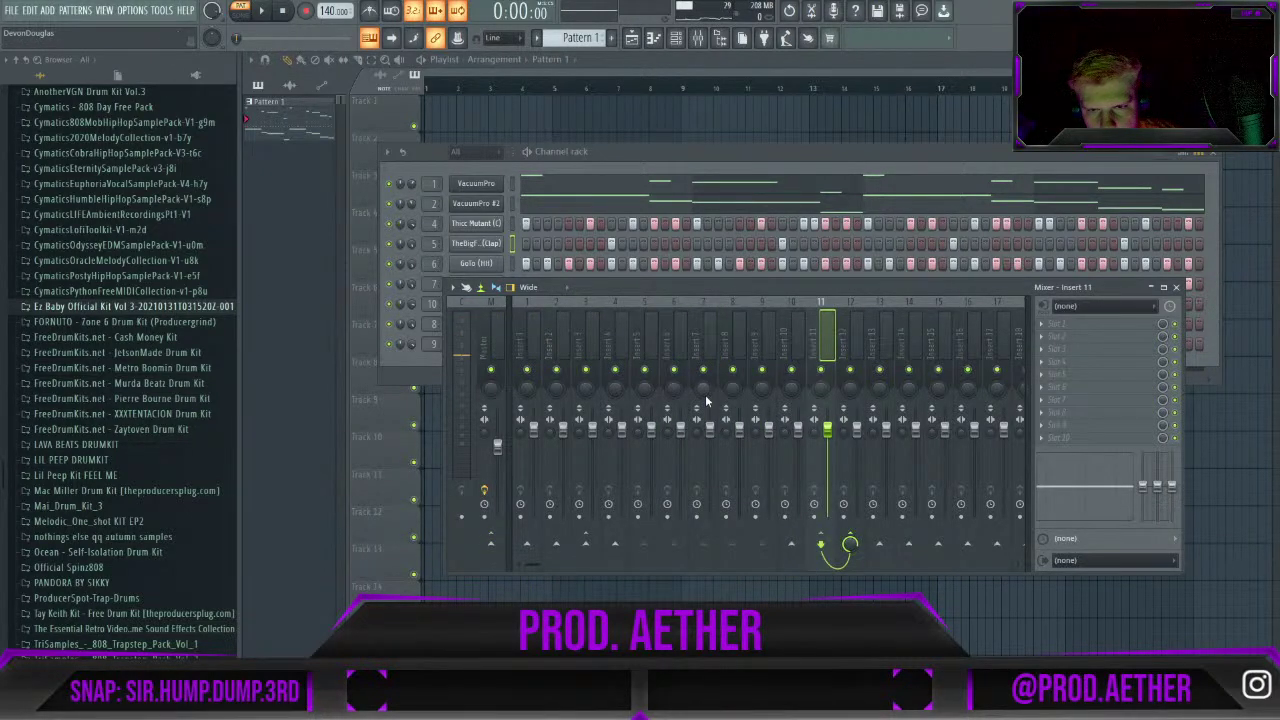
left_click(616, 345)
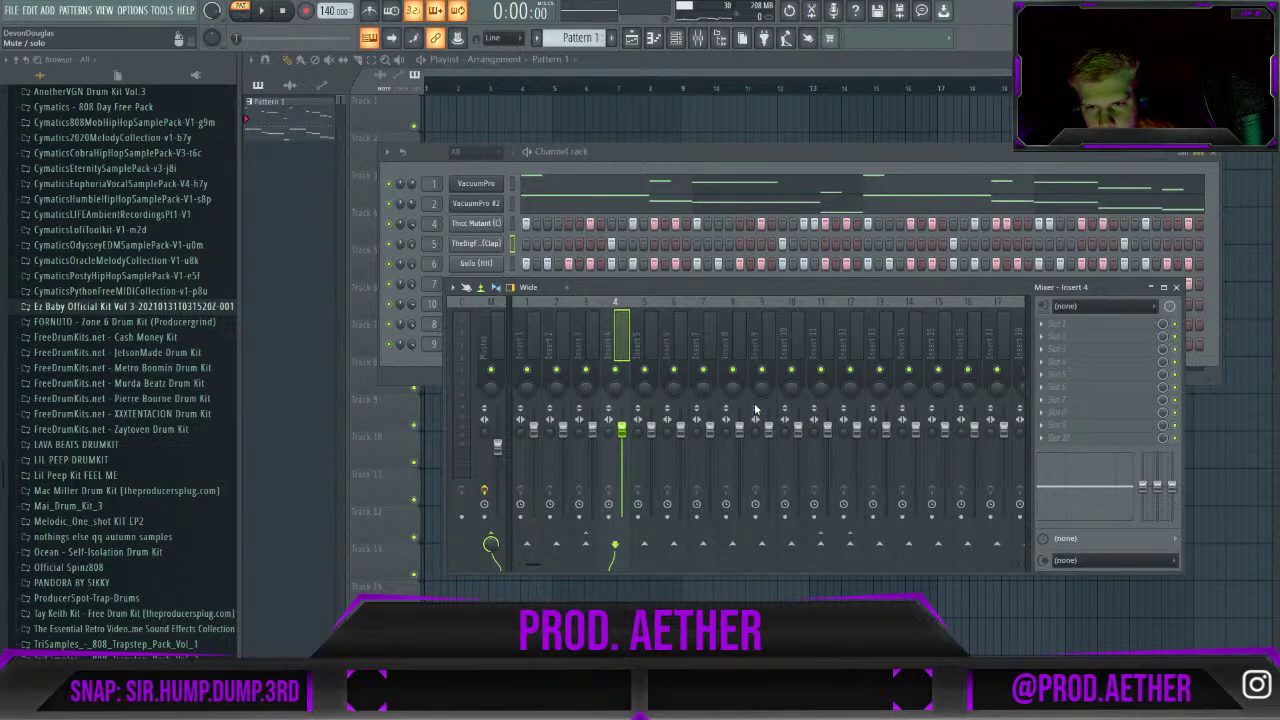
left_click(850, 546)
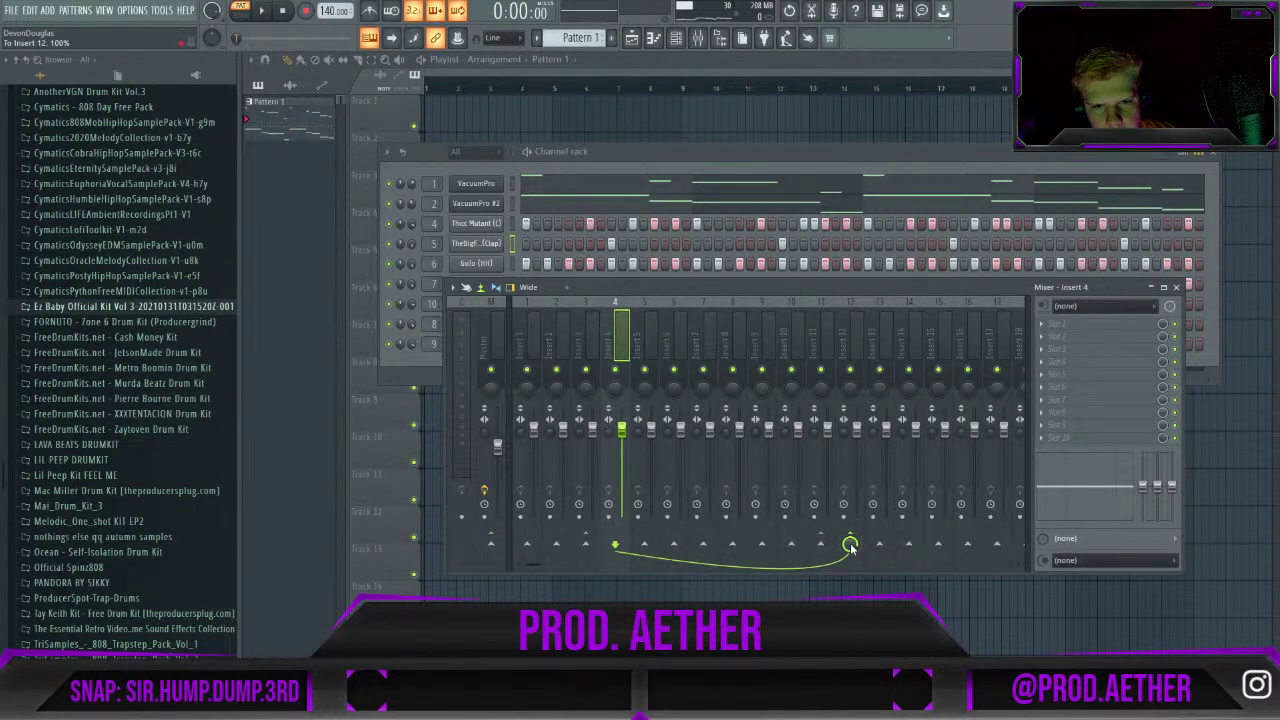
left_click(857, 332)
Play the pattern to check the Insert 12 bus, mute it and listen to the Insert 3 bus alone.
key("space")
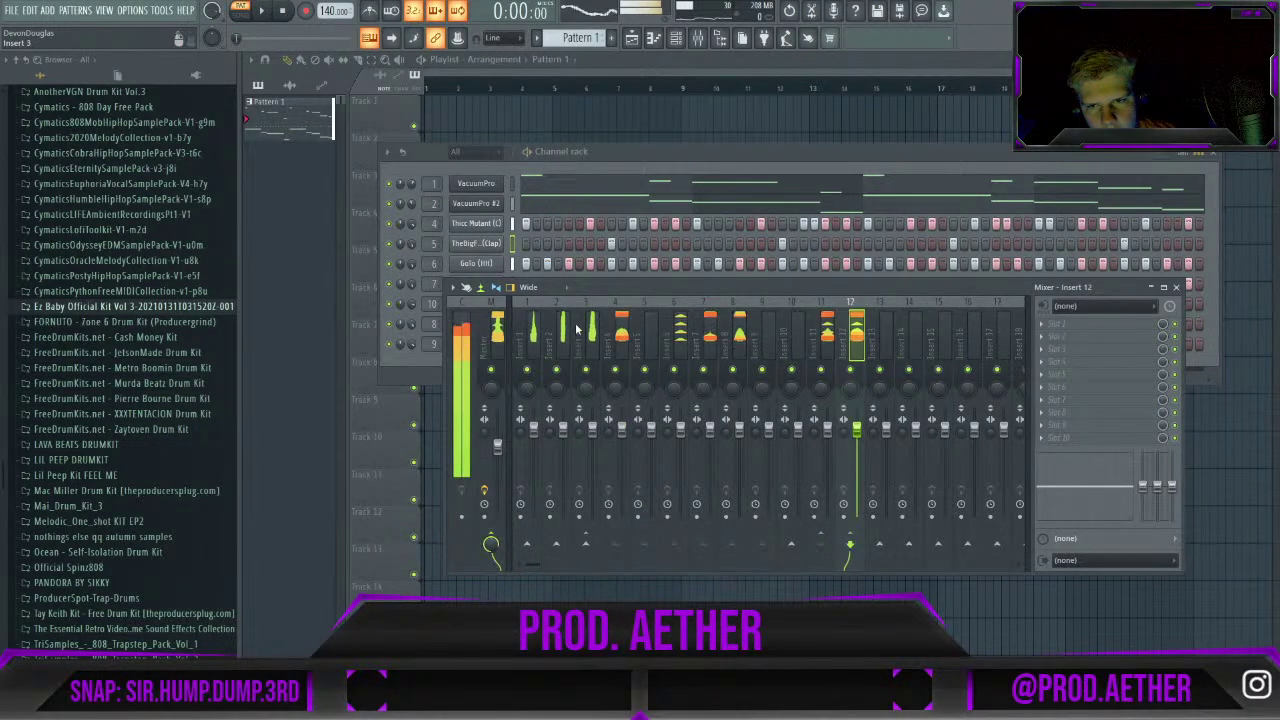
key("space")
left_click(586, 338)
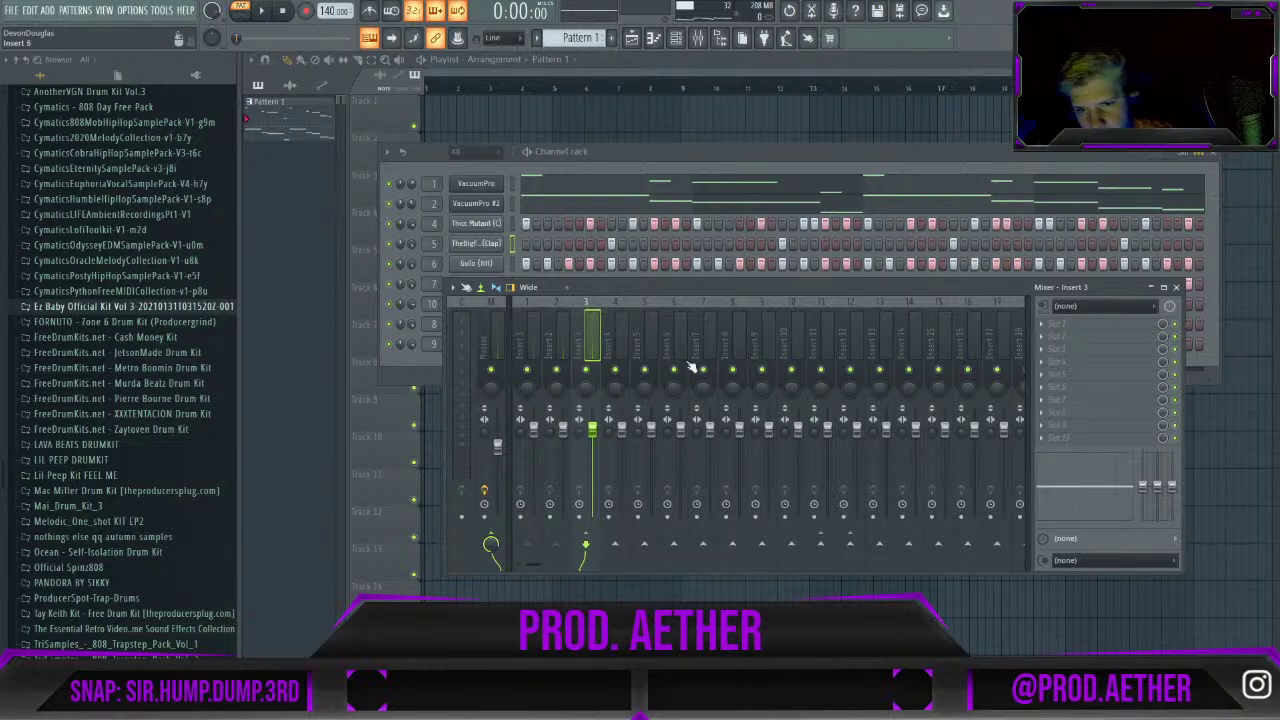
key("space")
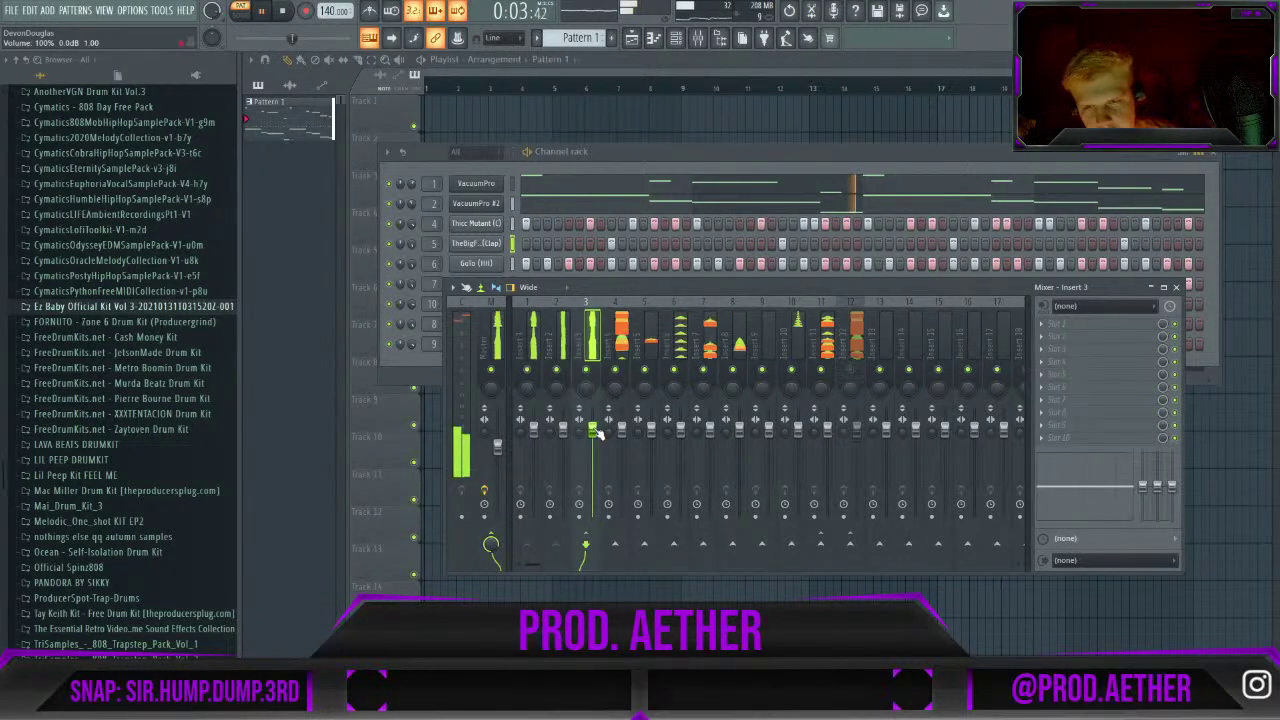
key("space")
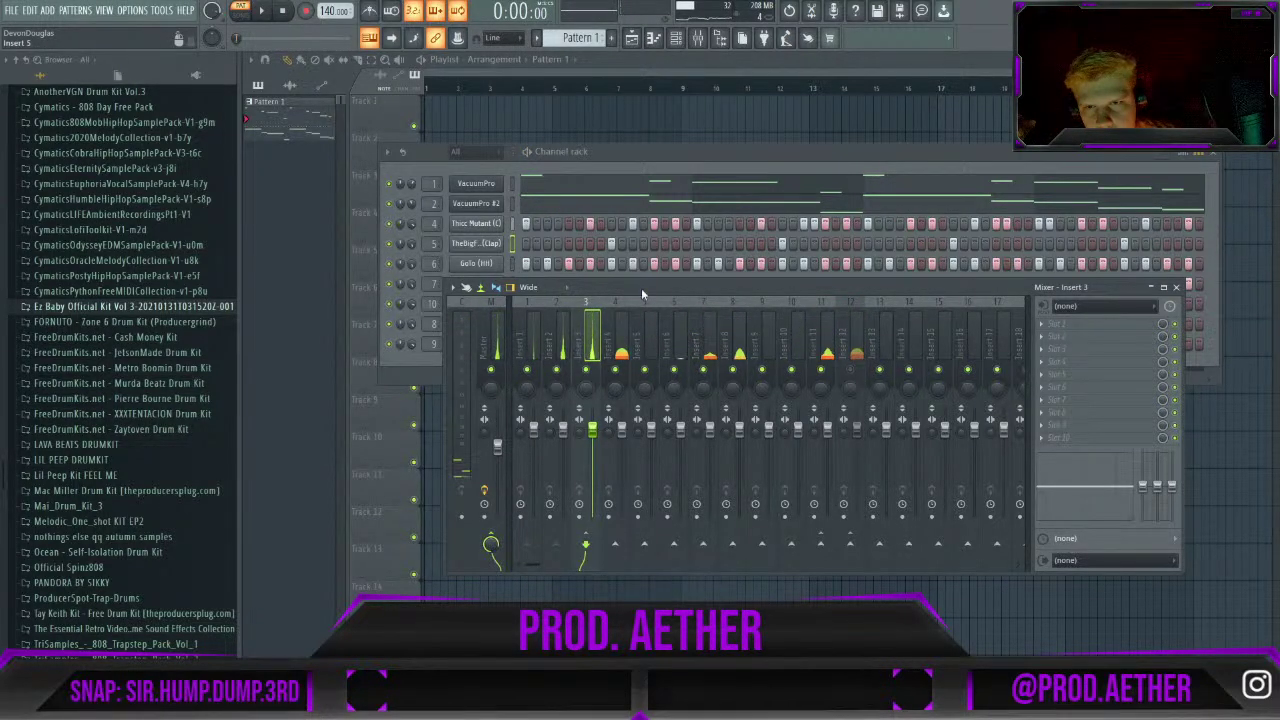
Reposition the mixer window, route Insert 10 only to Insert 11 during playback, and stop the pattern.
left_click_drag(640, 288, 634, 222)
key("space")
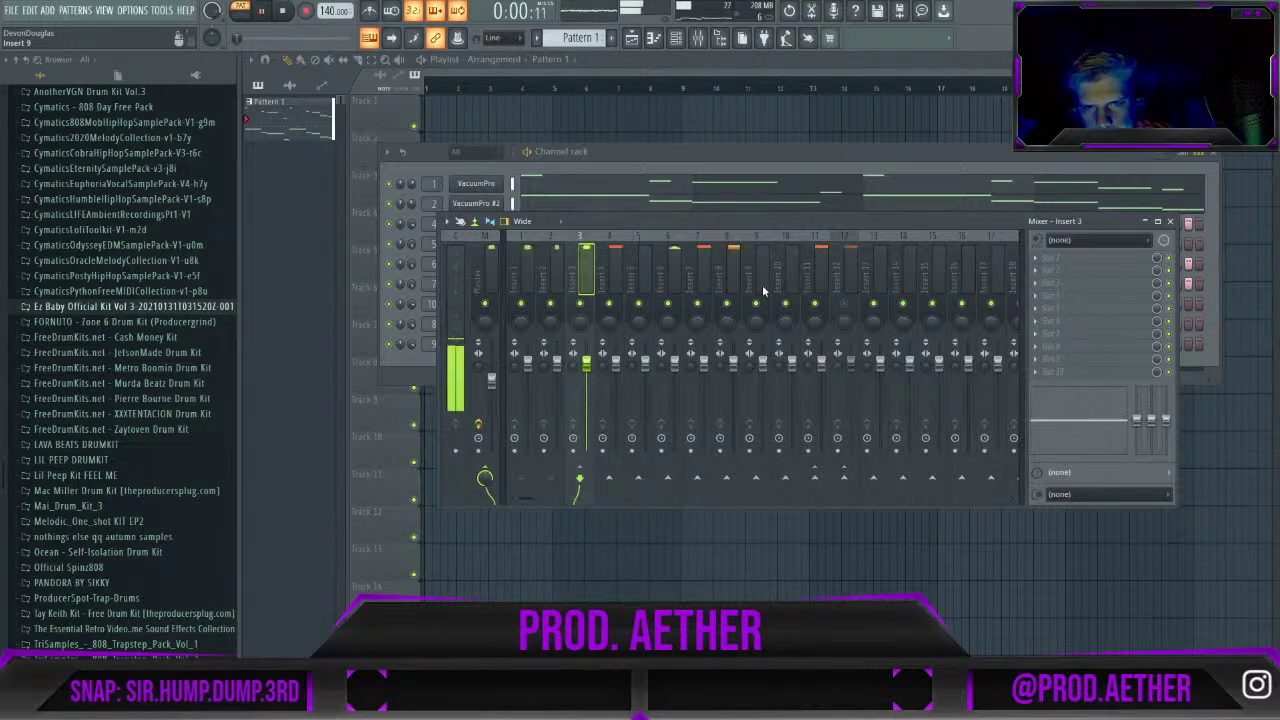
left_click(786, 282)
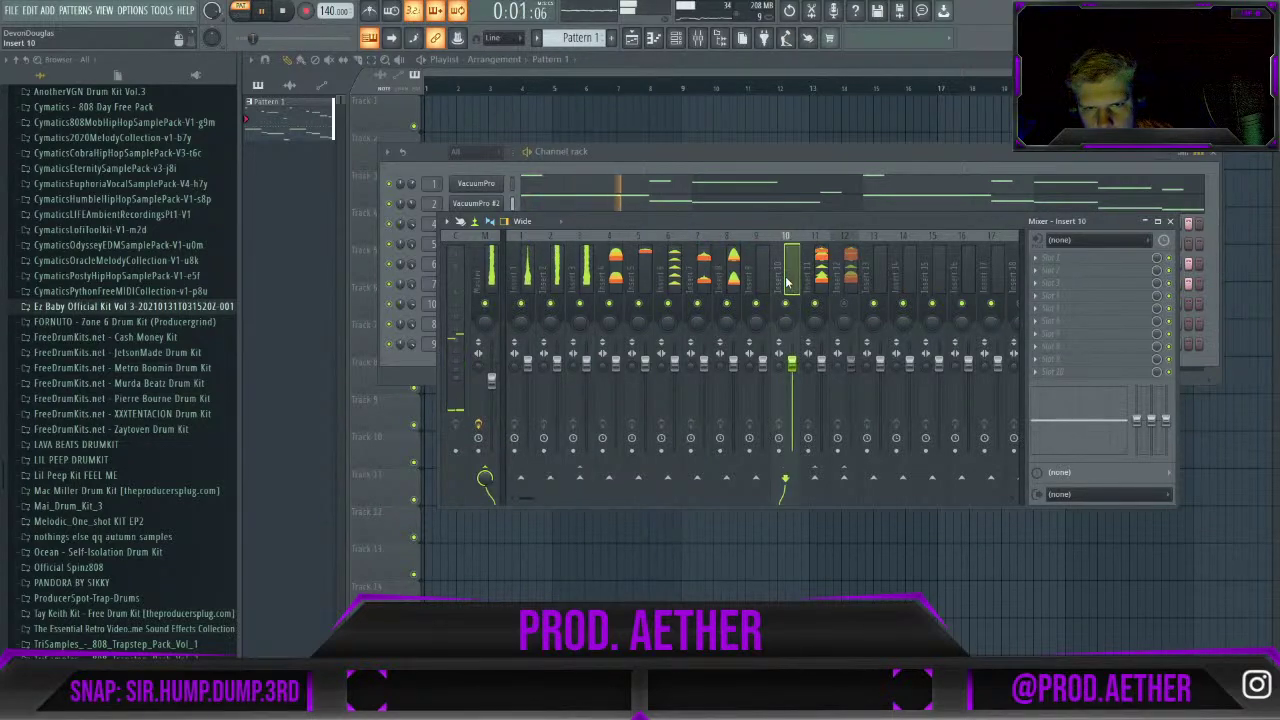
left_click(821, 484)
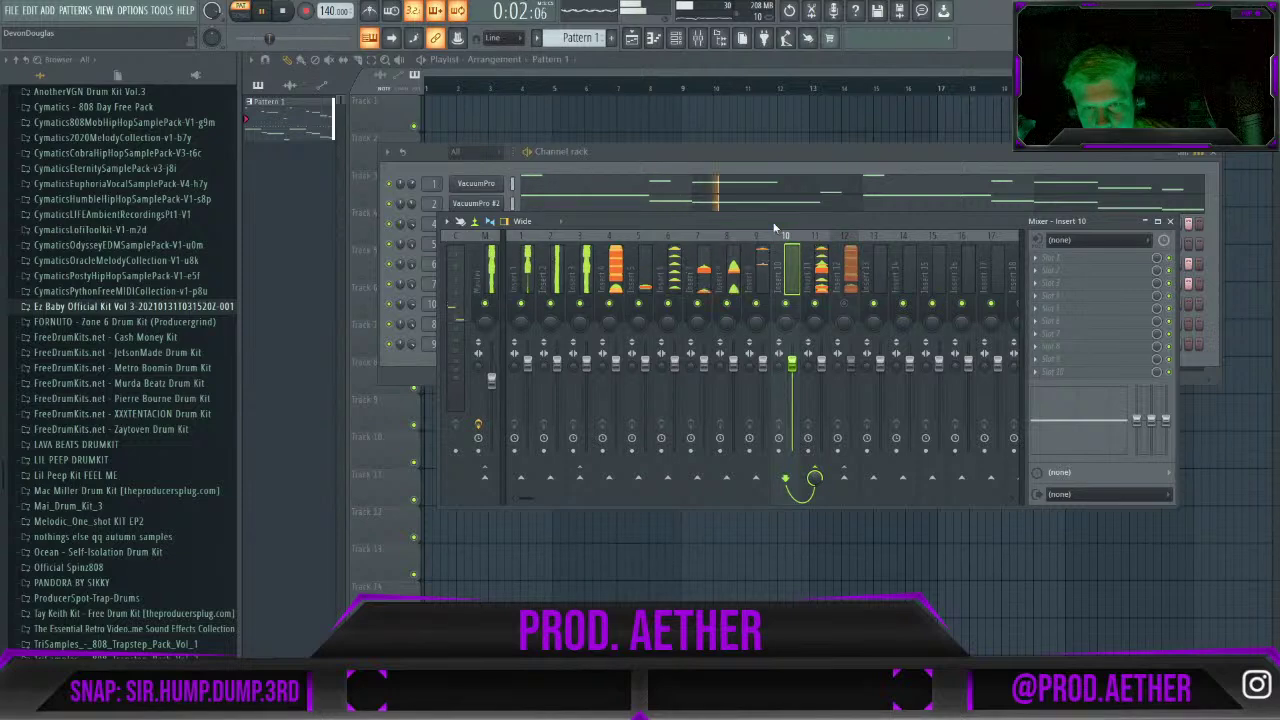
left_click_drag(773, 227, 768, 262)
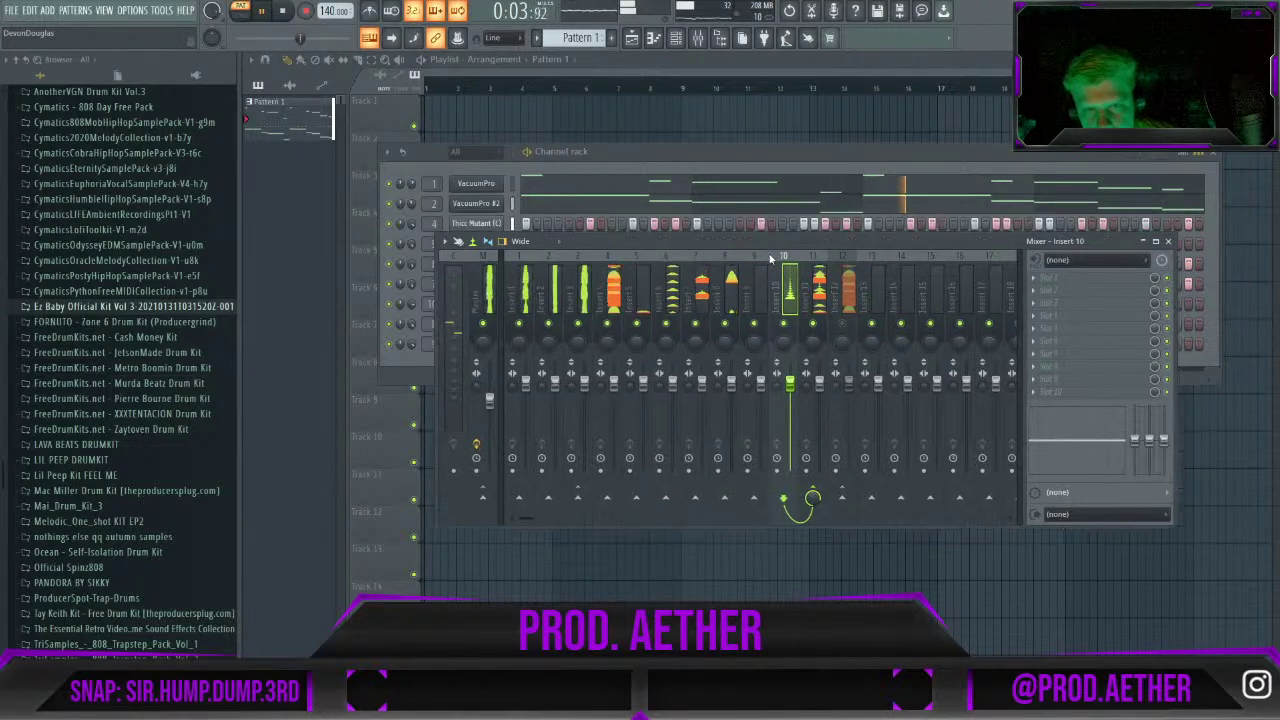
key("space")
Disable the Fruity soft clipper on the Master track, add a Fruity dB meter in slot 5 and close its window.
left_click(486, 312)
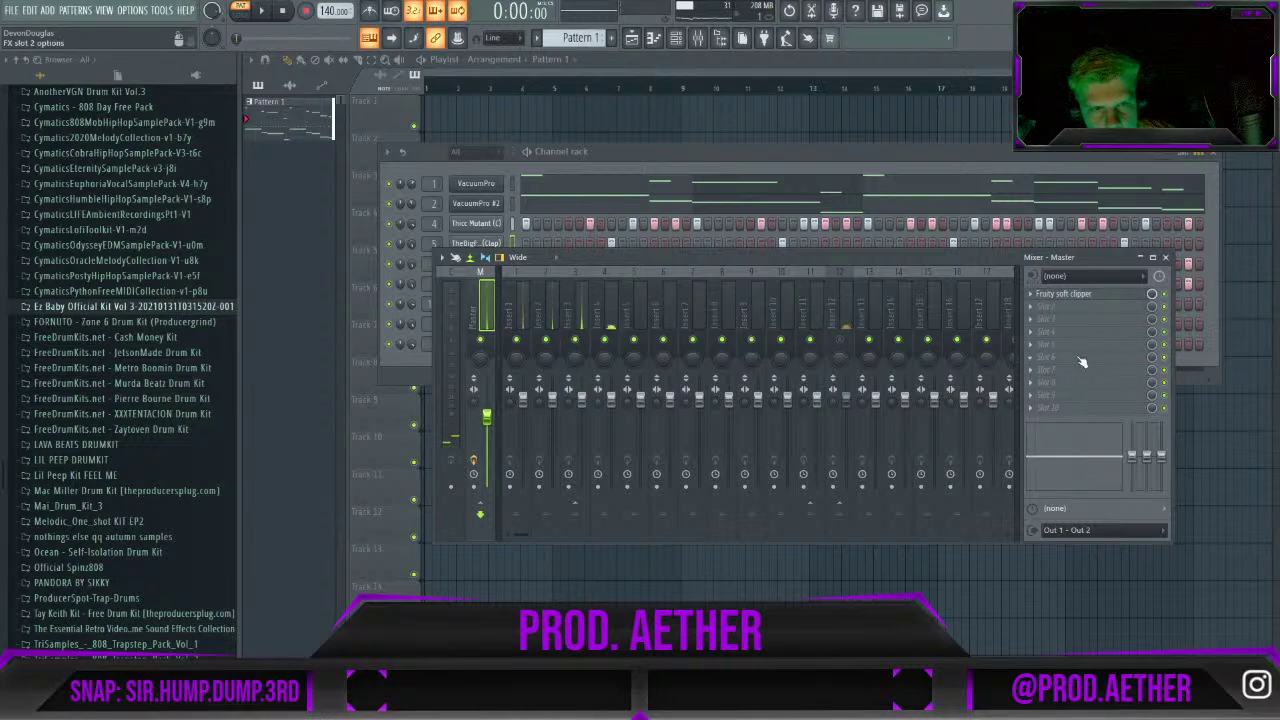
left_click(1165, 295)
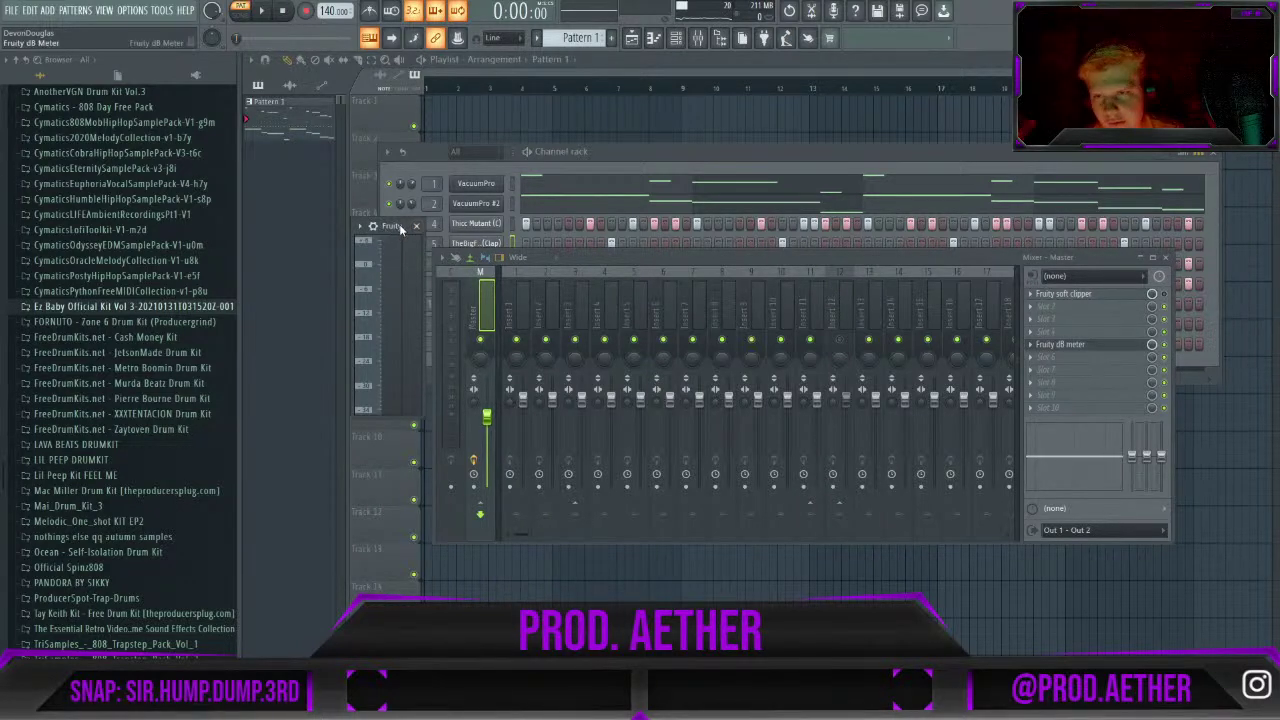
left_click_drag(397, 229, 409, 224)
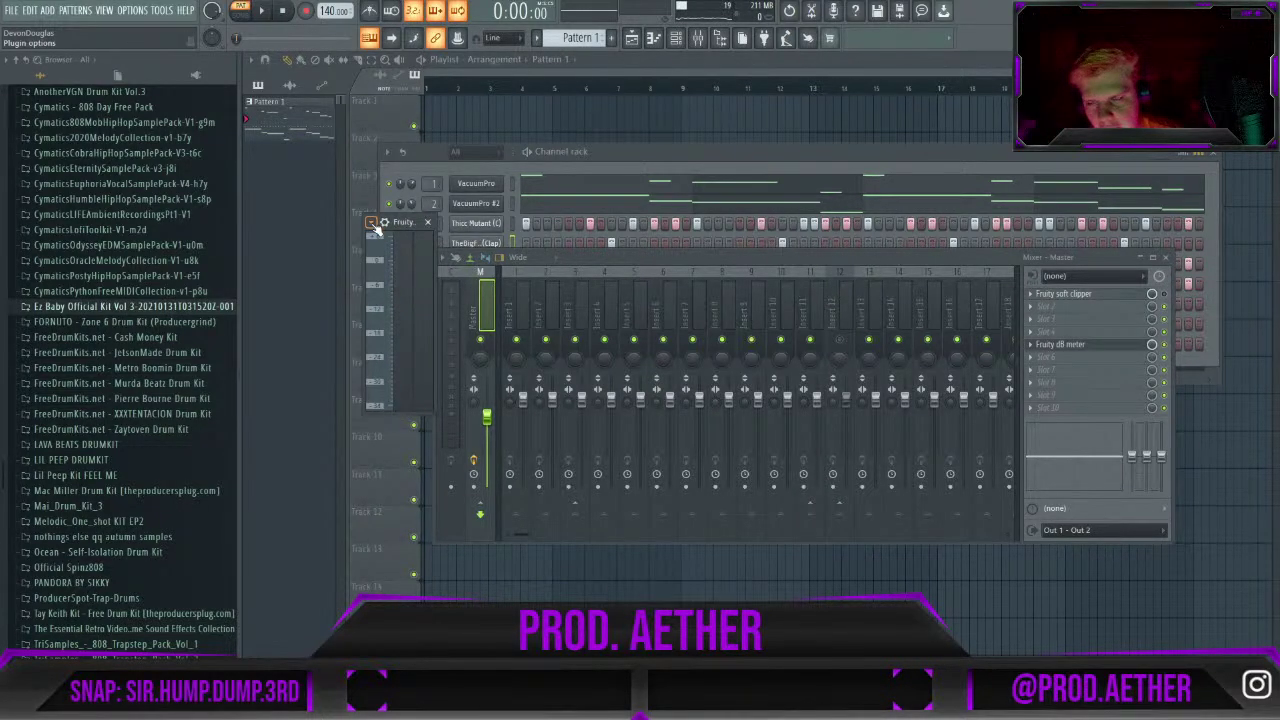
left_click_drag(402, 228, 305, 179)
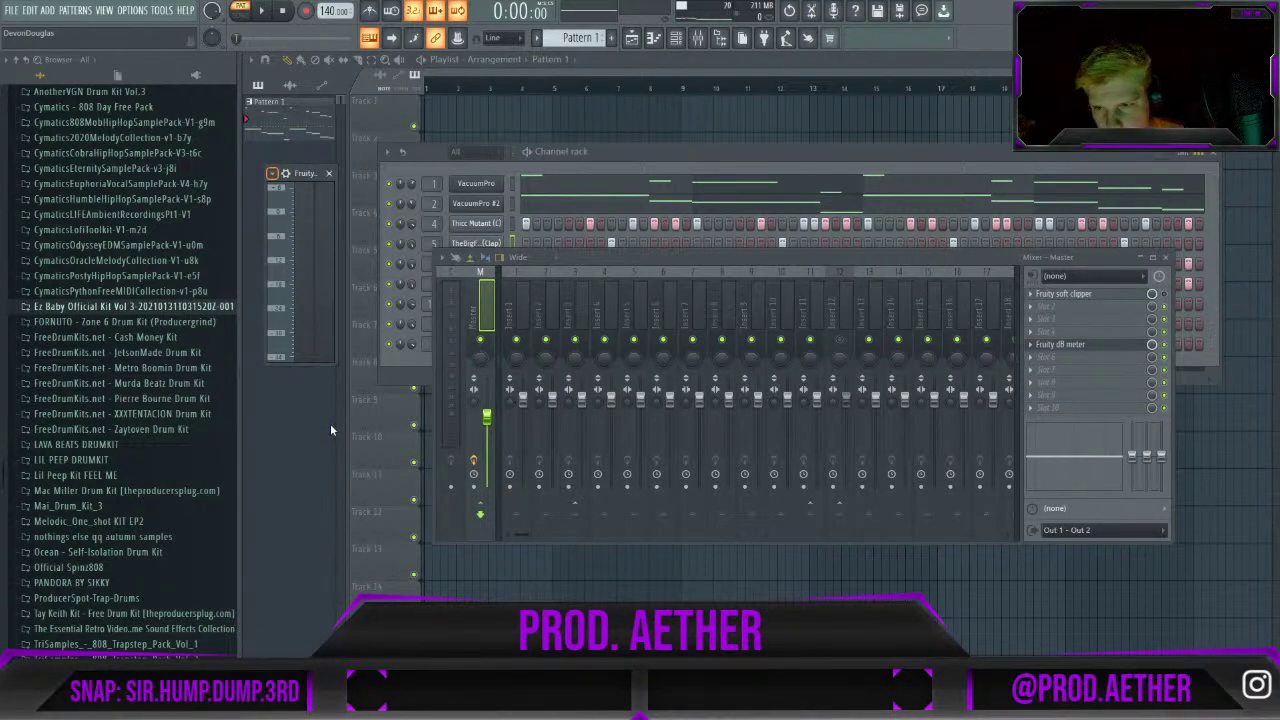
left_click(328, 173)
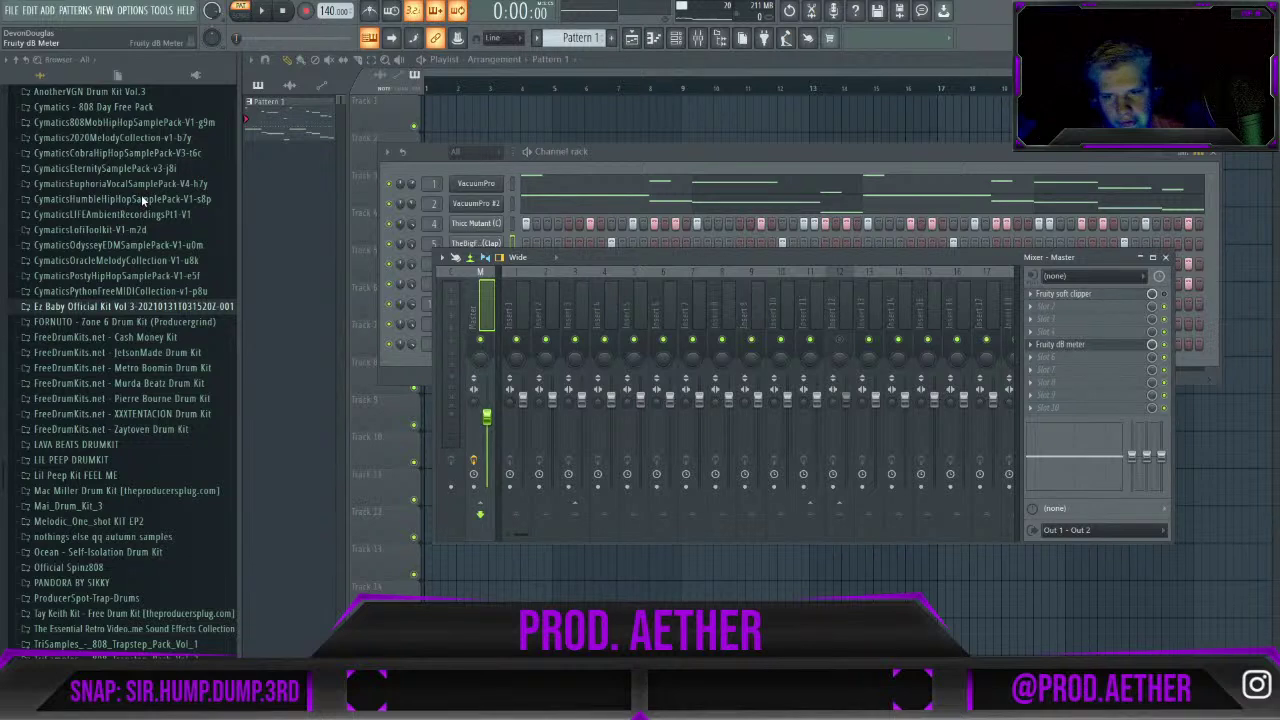
Play the pattern with Insert 3 selected to check its level, and stop playback.
key("space")
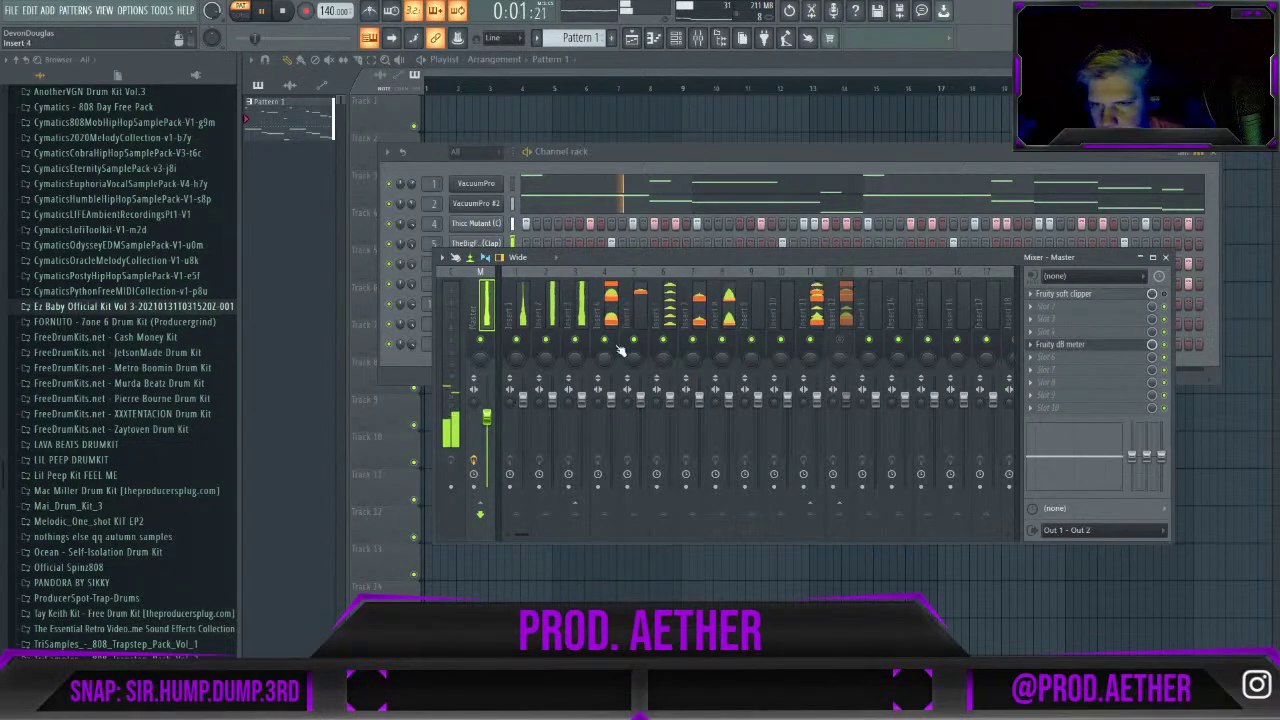
left_click(581, 305)
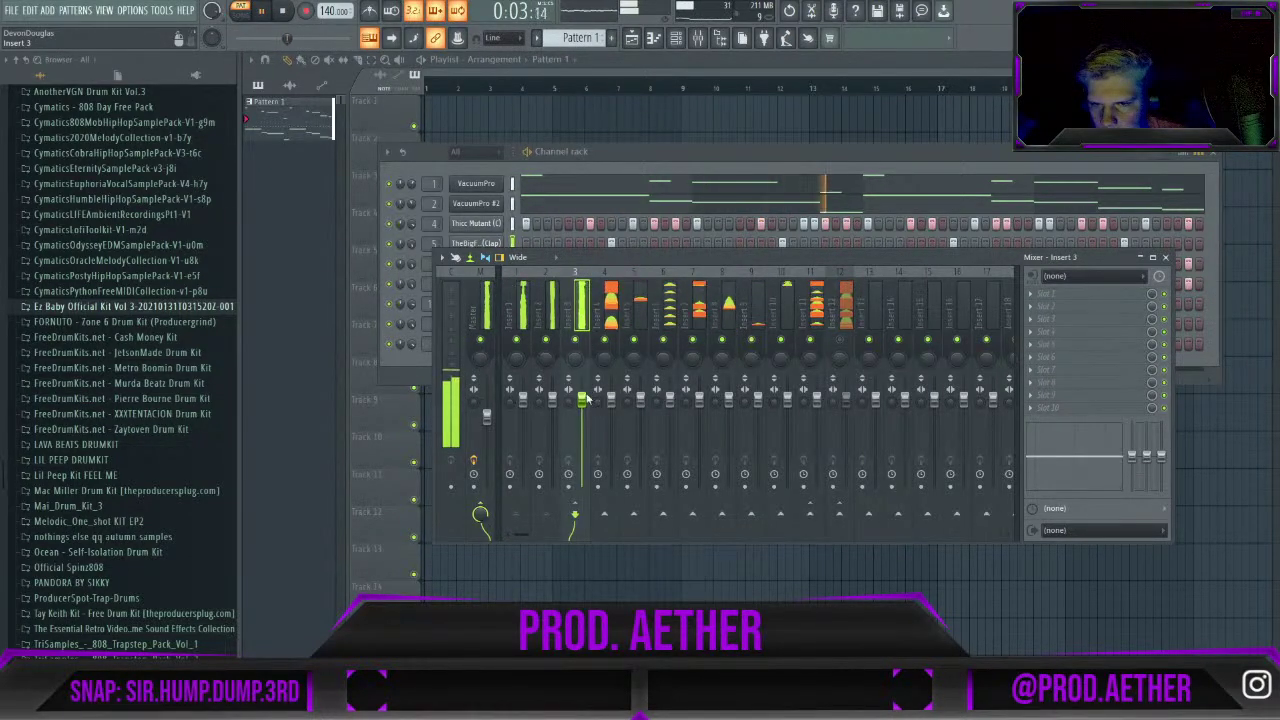
key("space")
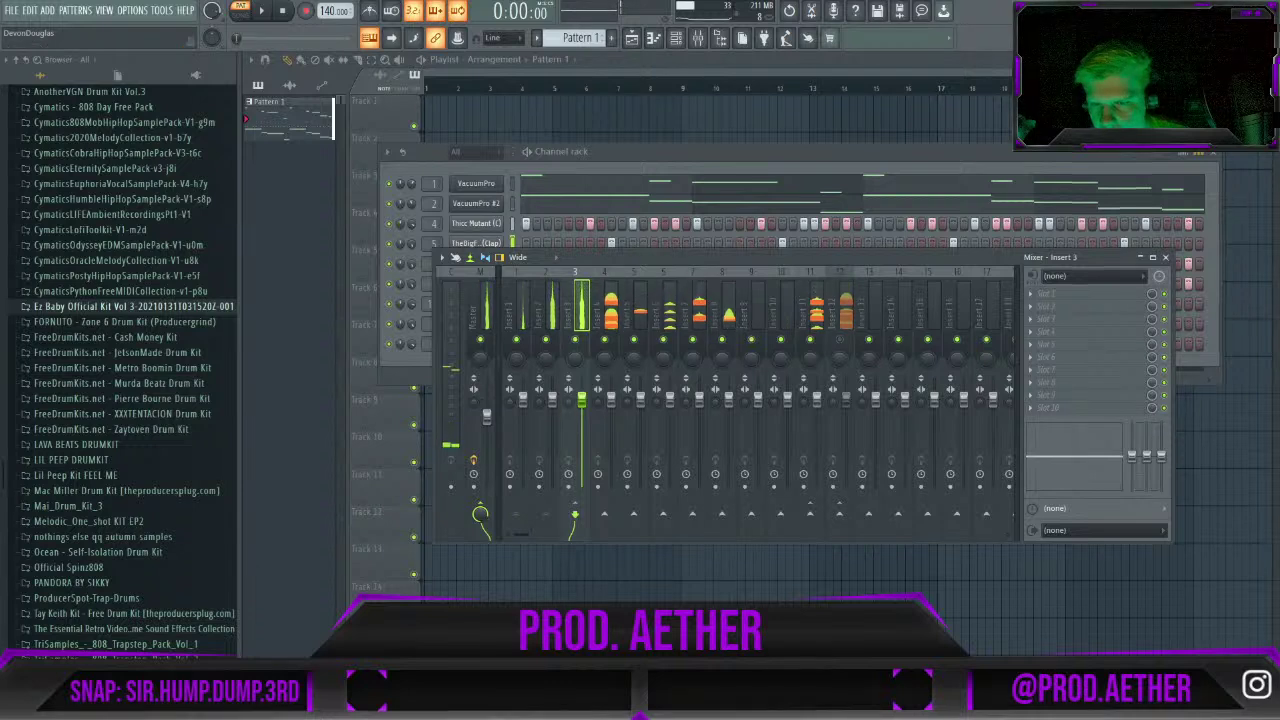
Raise Insert 2's volume to about 105% (1.2 dB) during playback, mute Insert 12 and select Insert 3.
left_click(552, 403)
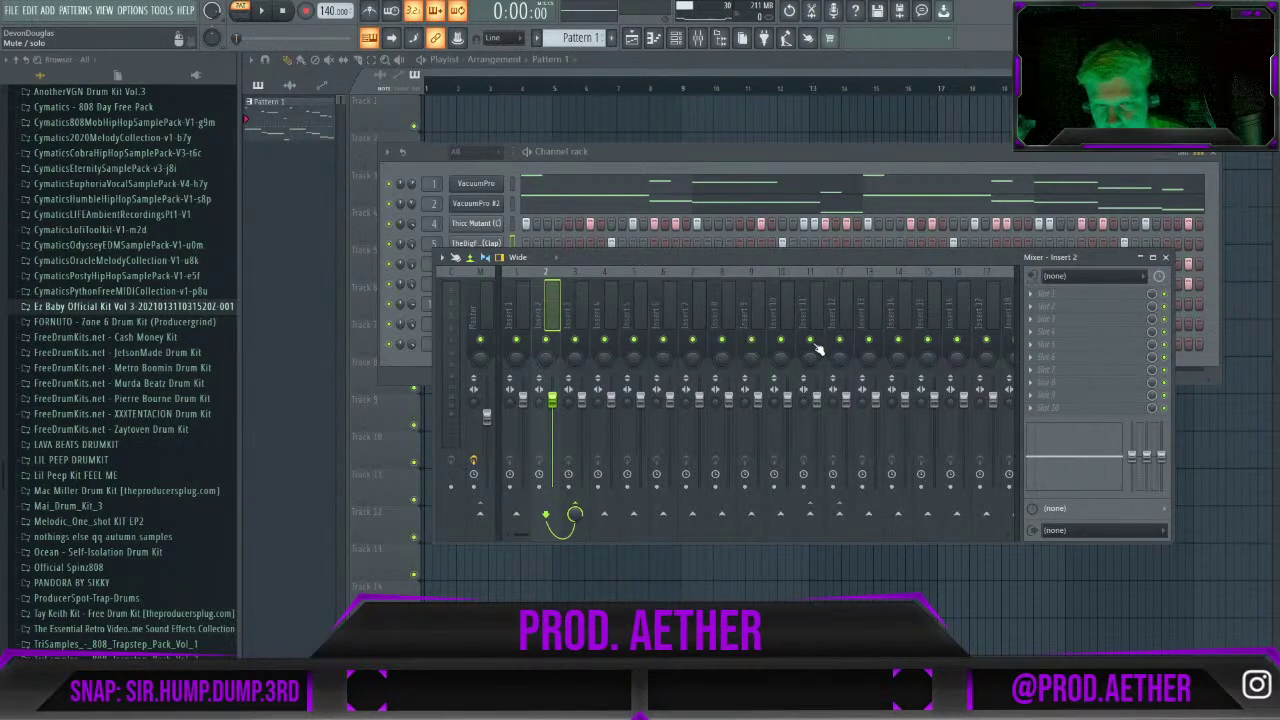
key("space")
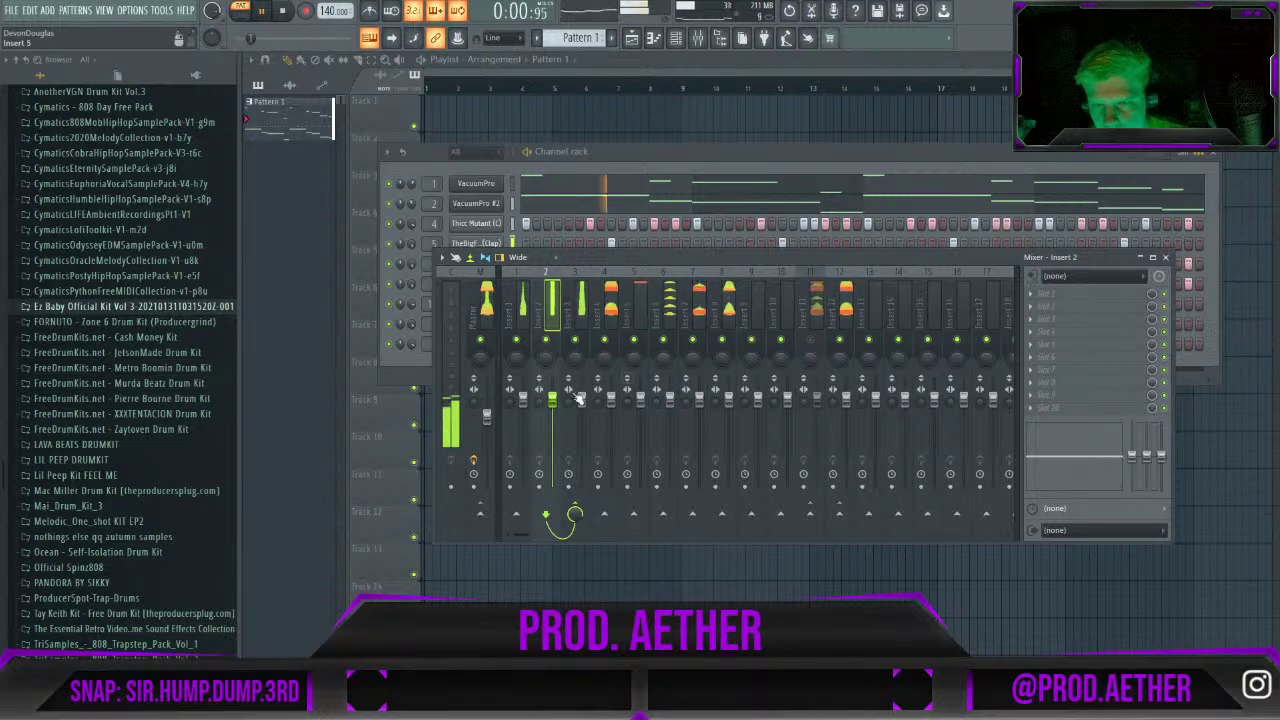
mouse_move(557, 403)
left_mouse_down()
mouse_move(553, 380)
mouse_move(553, 399)
left_mouse_up()
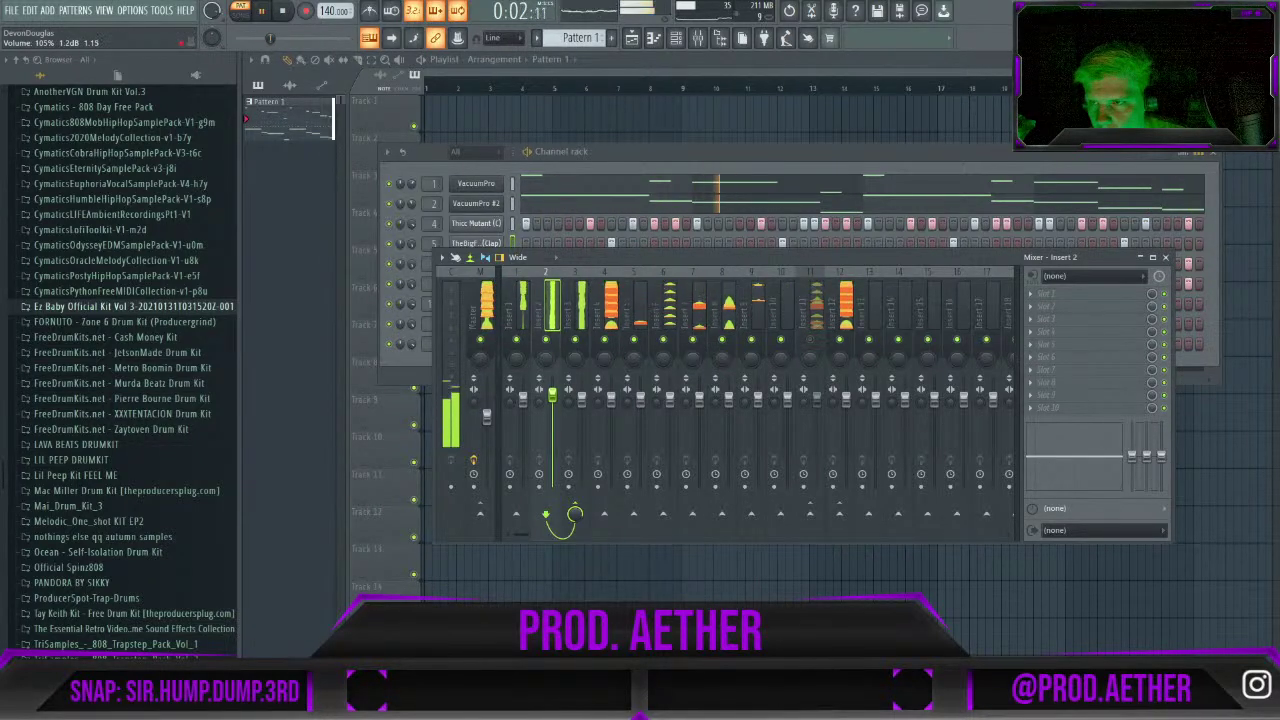
left_click_drag(553, 399, 553, 398)
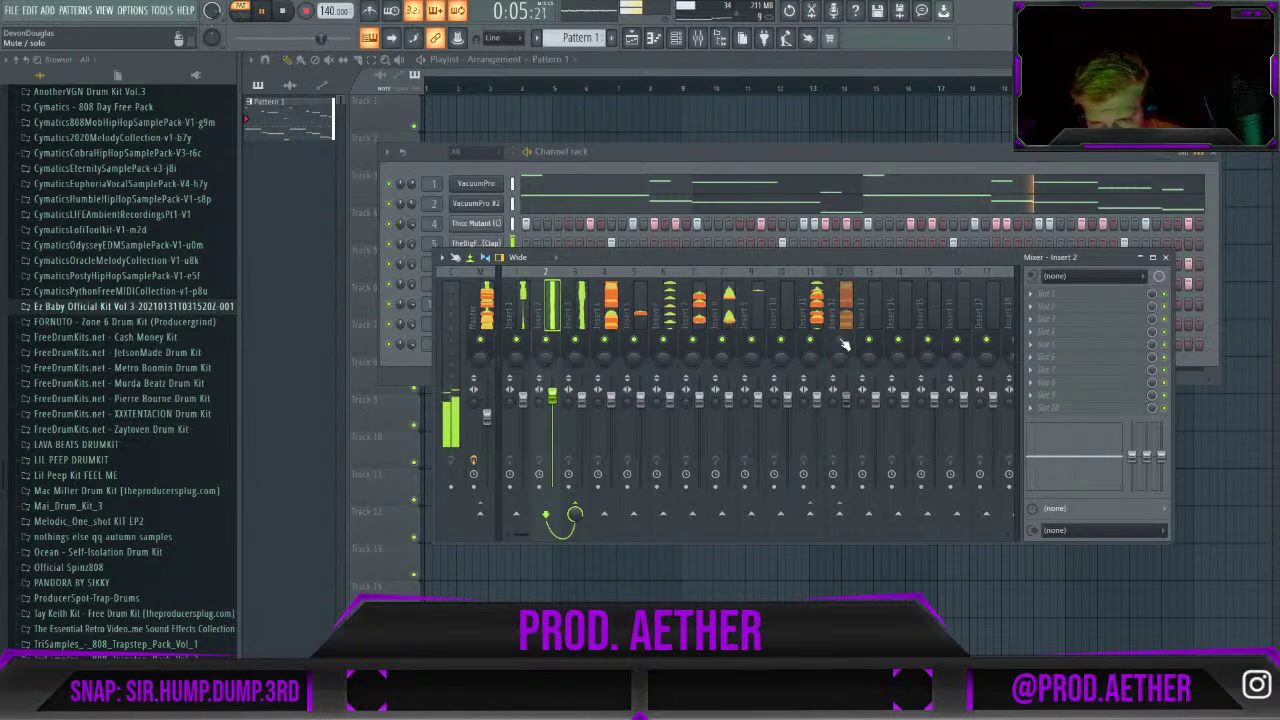
left_click(576, 305)
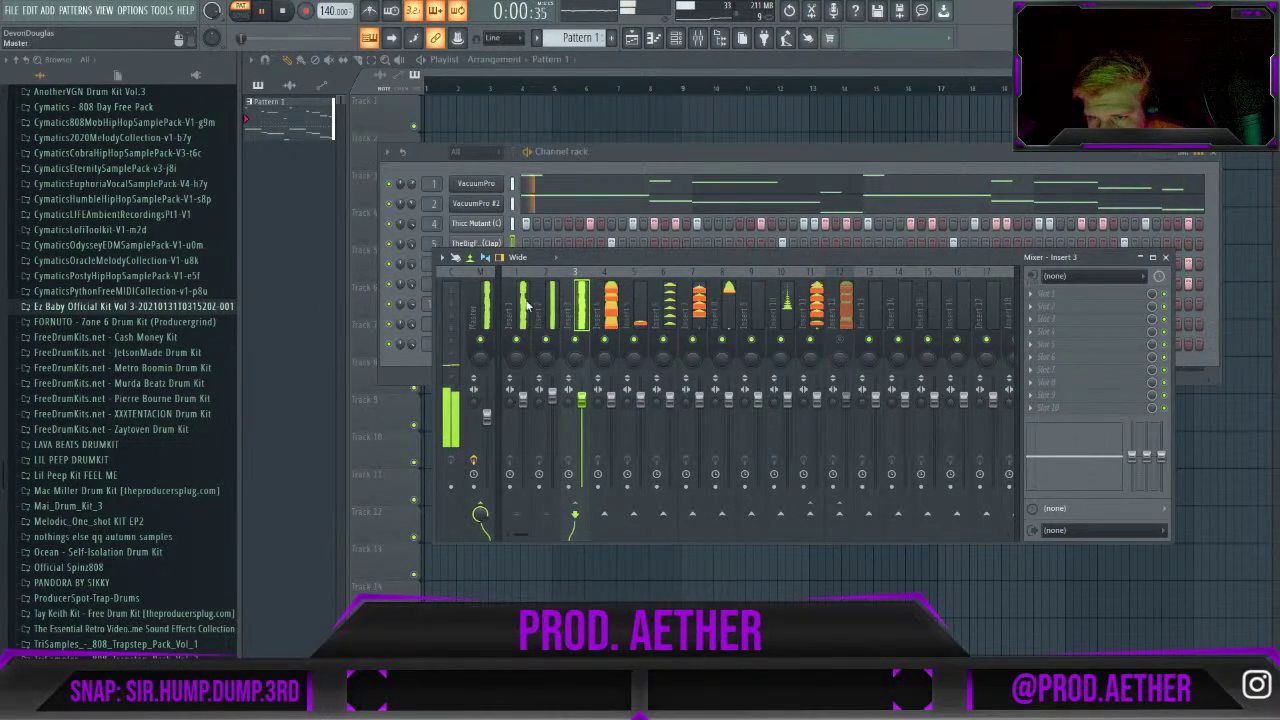
Mute Insert 4 and slightly lower Insert 7's volume during playback.
left_click(604, 330)
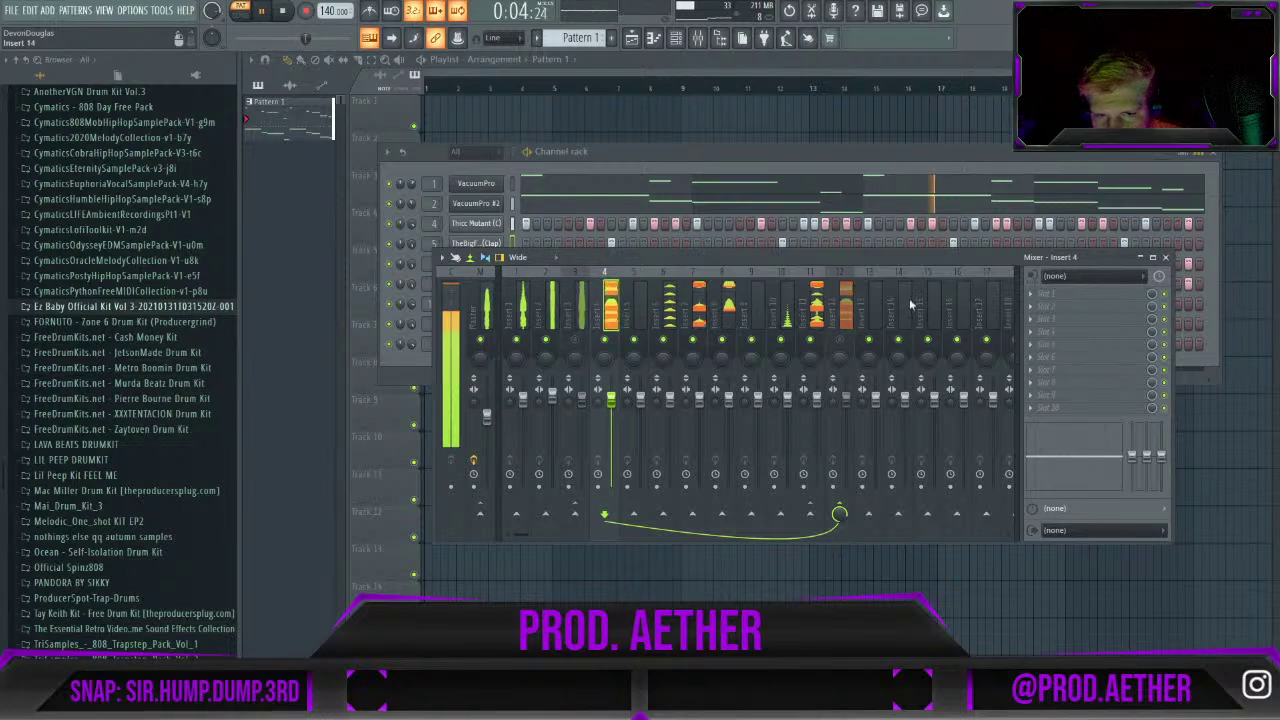
left_click(640, 320)
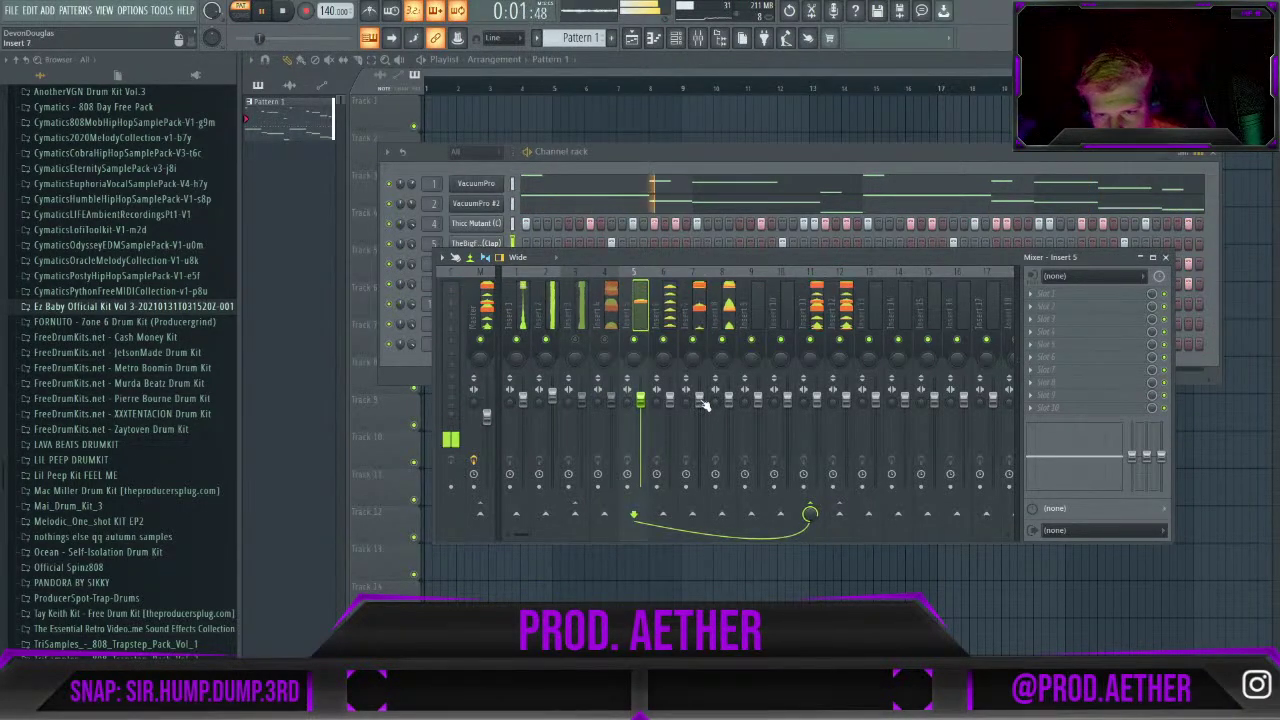
left_click(699, 401)
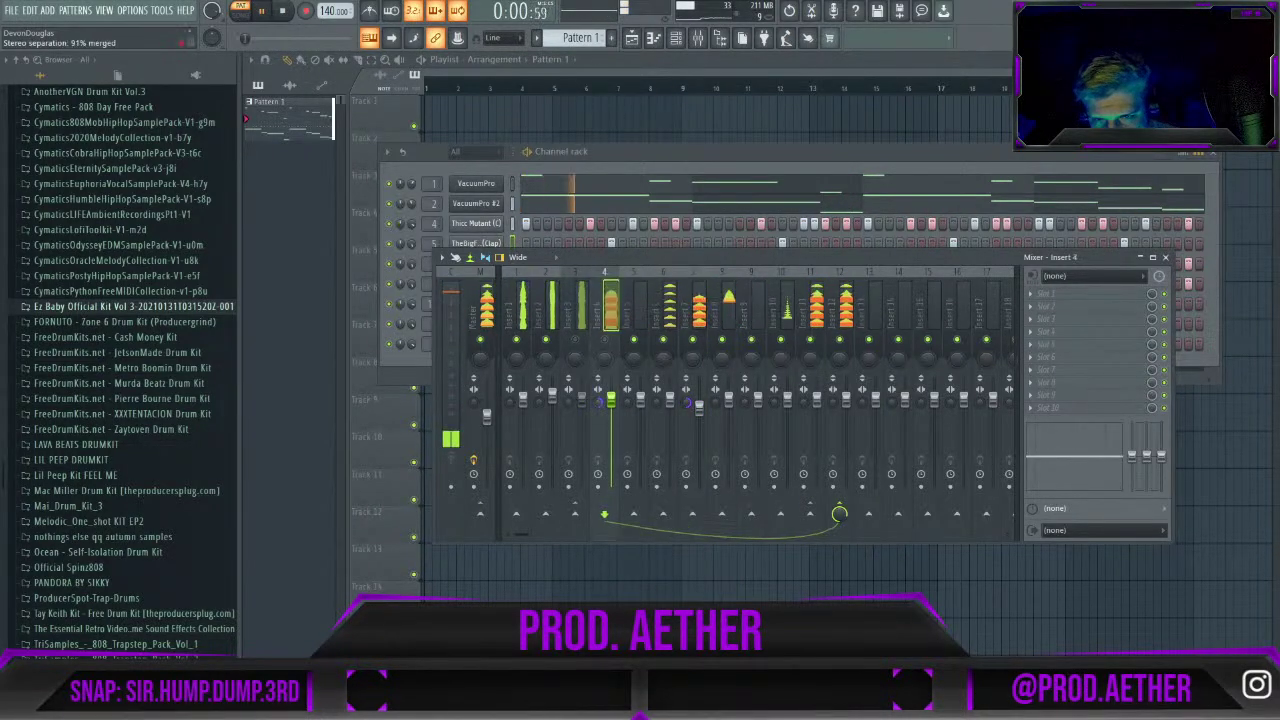
Merge the stereo separation of Inserts 4, 7 and 8, setting Insert 8 to 100% merged, and return Insert 12's separation to default.
key("Right")
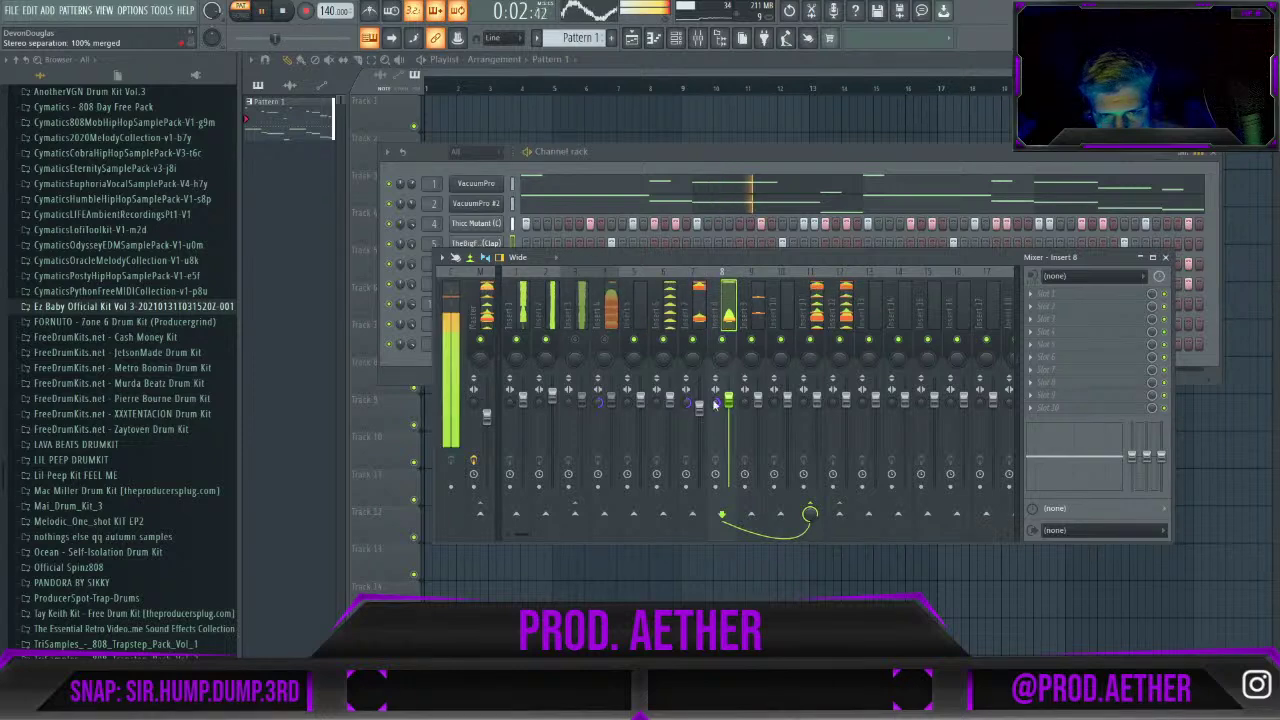
left_click(832, 408)
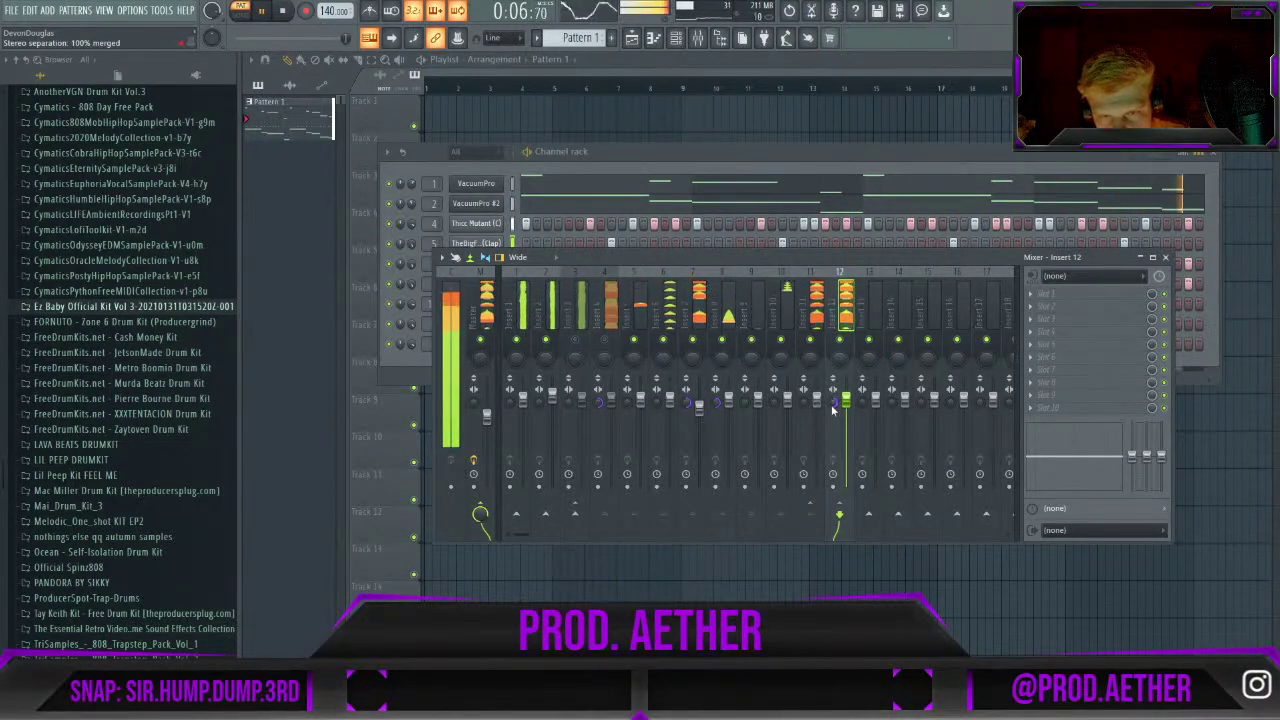
scroll(832, 403, "up", 10)
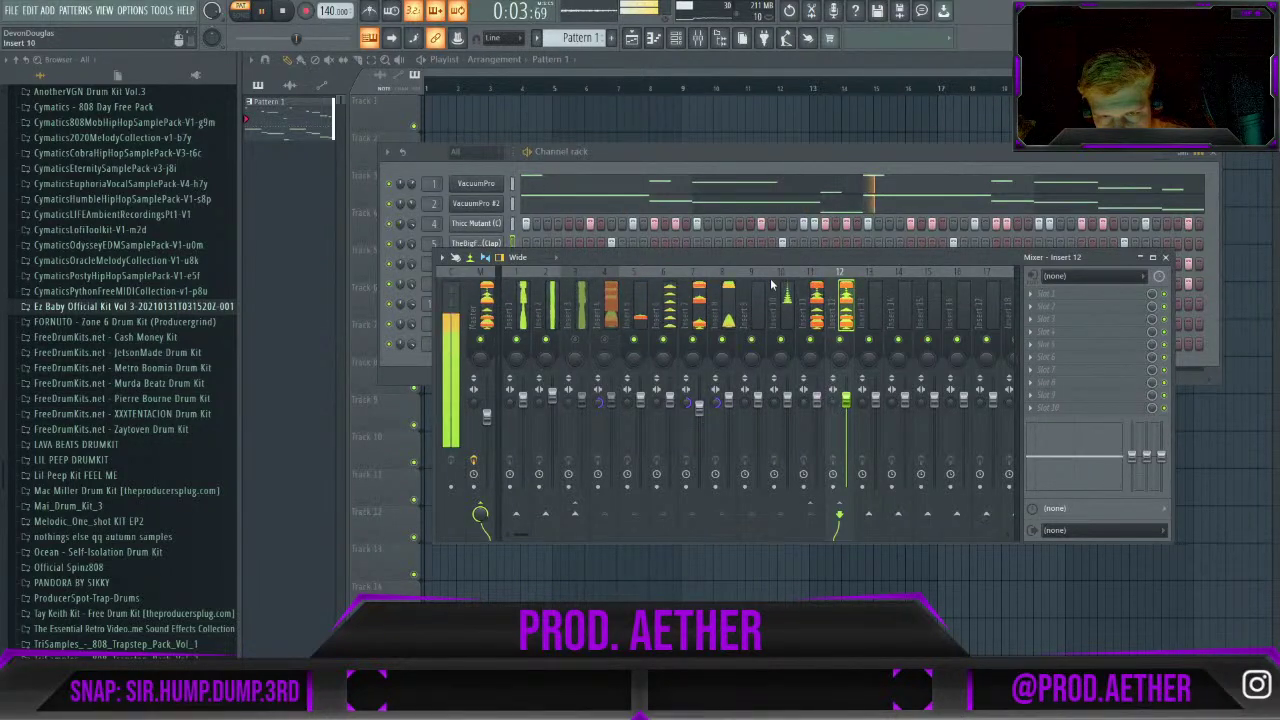
Try 100% separated stereo on Insert 10, audition the pattern, and reset the track's separation.
left_click(780, 403)
key("space")
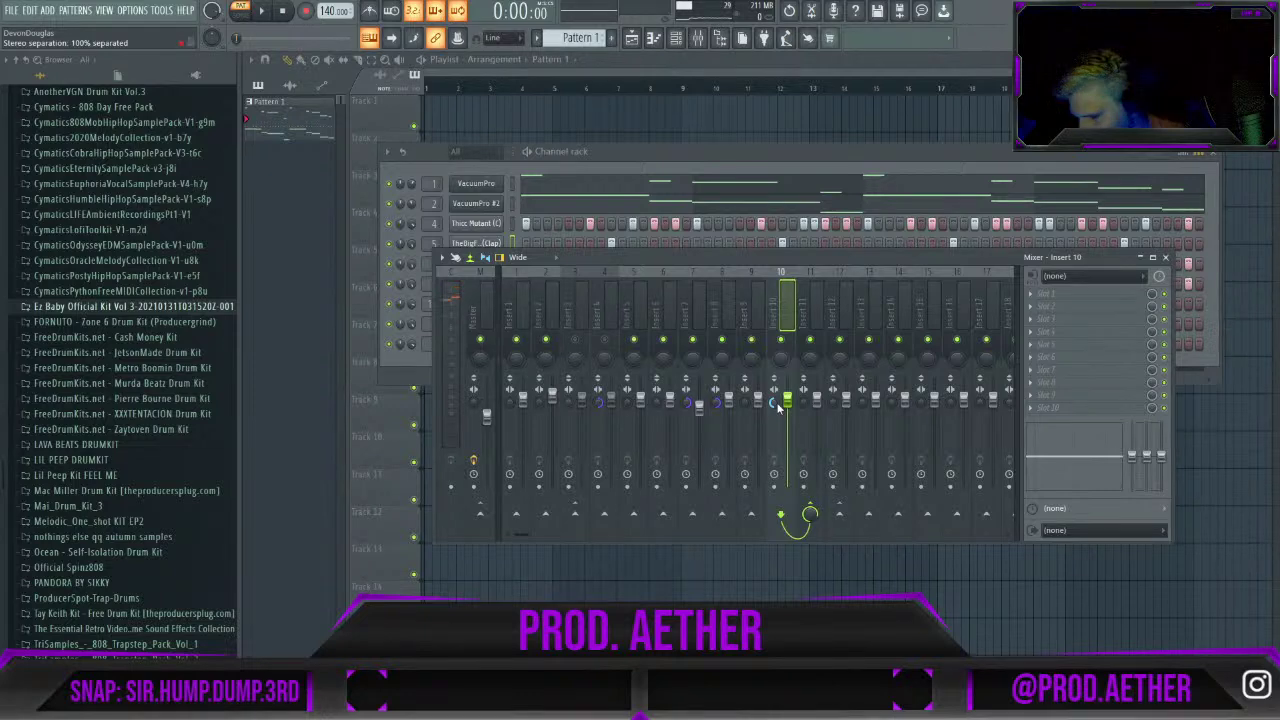
key("space")
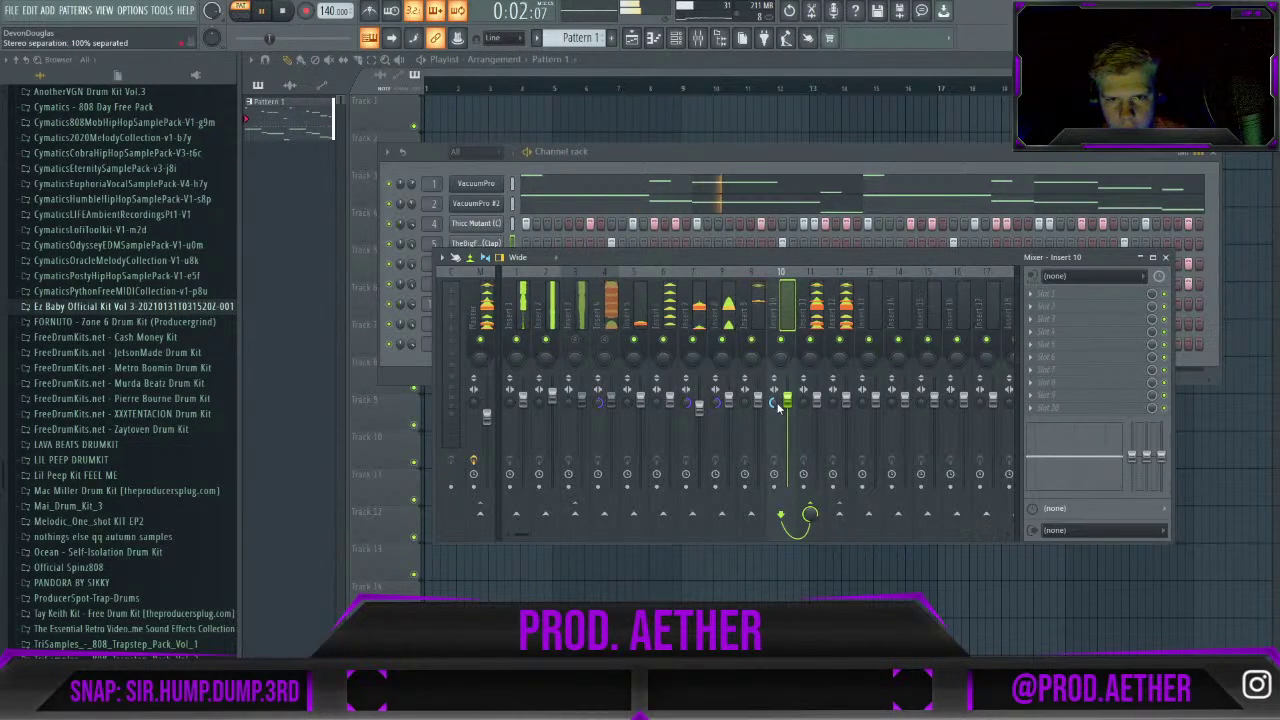
key("space")
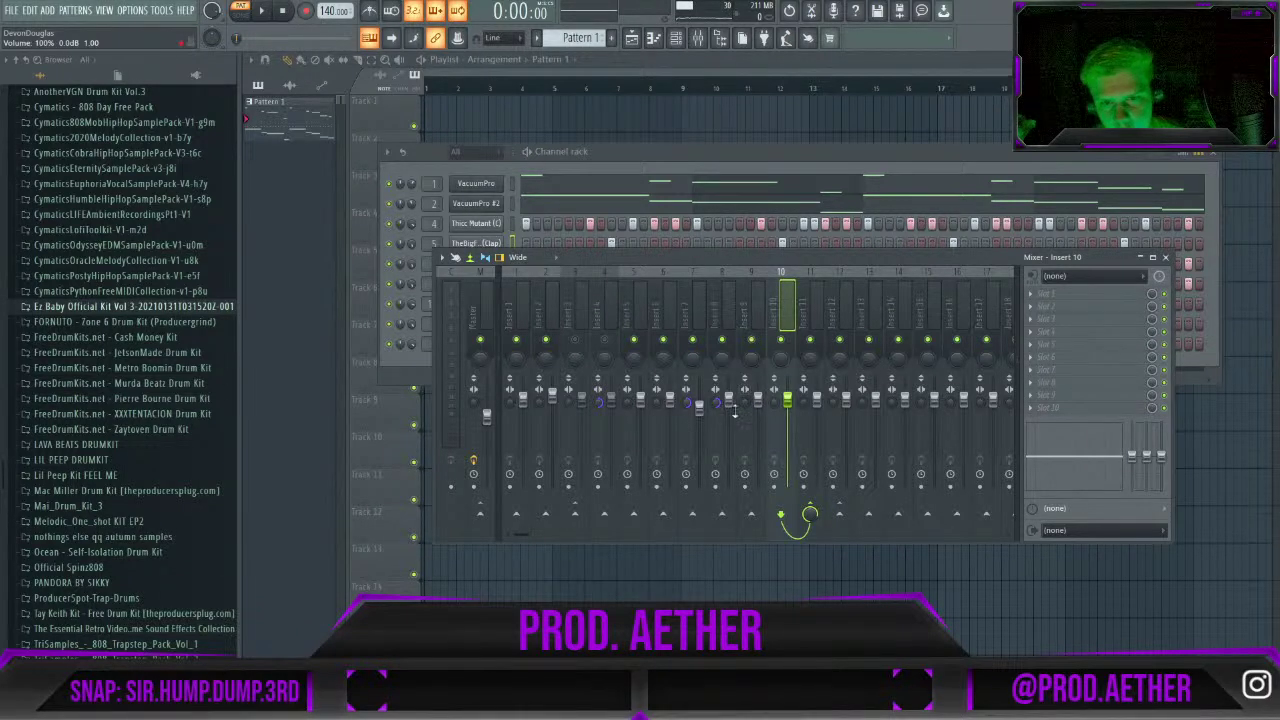
Raise Insert 6's volume slightly and Insert 5's to about 105% (1.1 dB) during playback, and stop the pattern.
key("space")
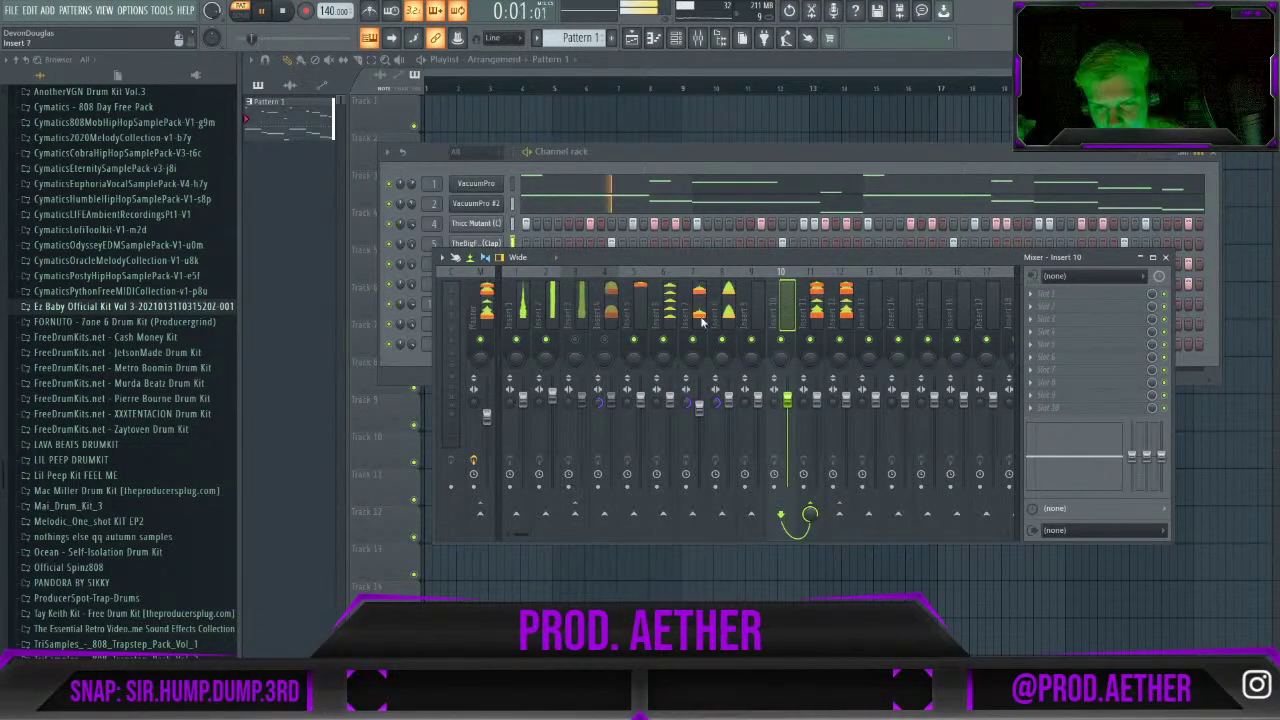
left_click(673, 383)
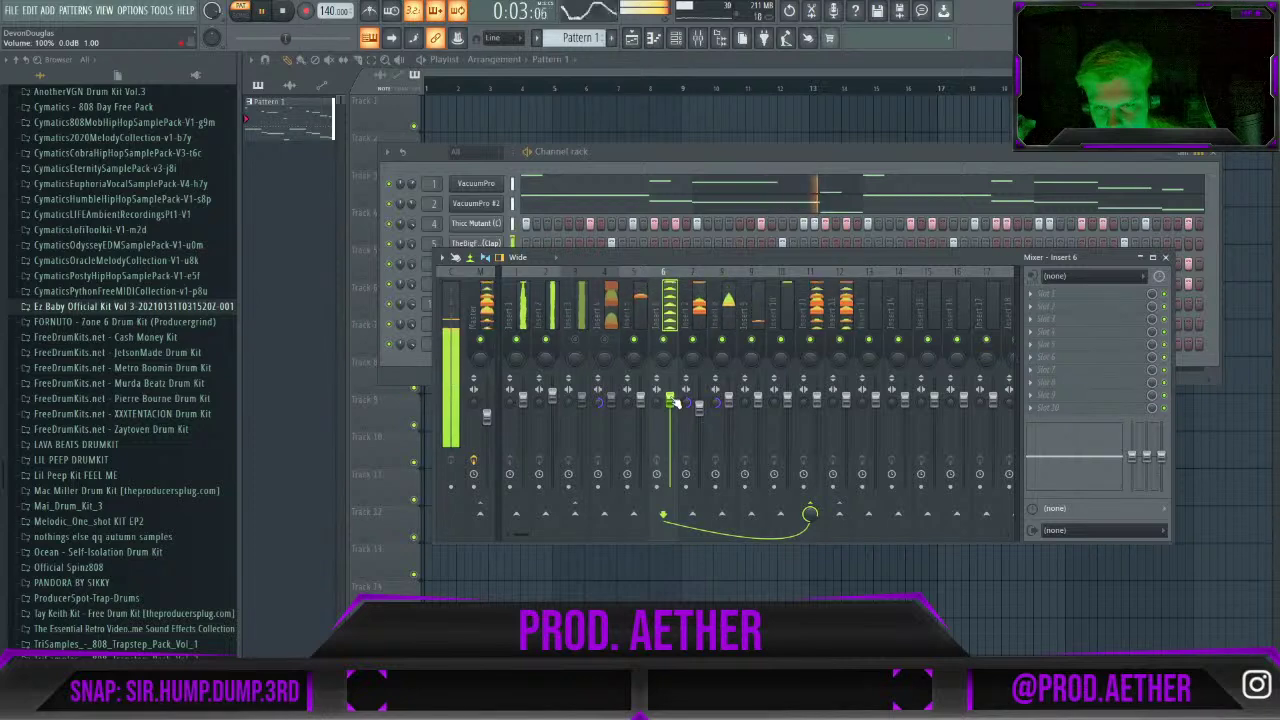
left_click_drag(675, 405, 675, 400)
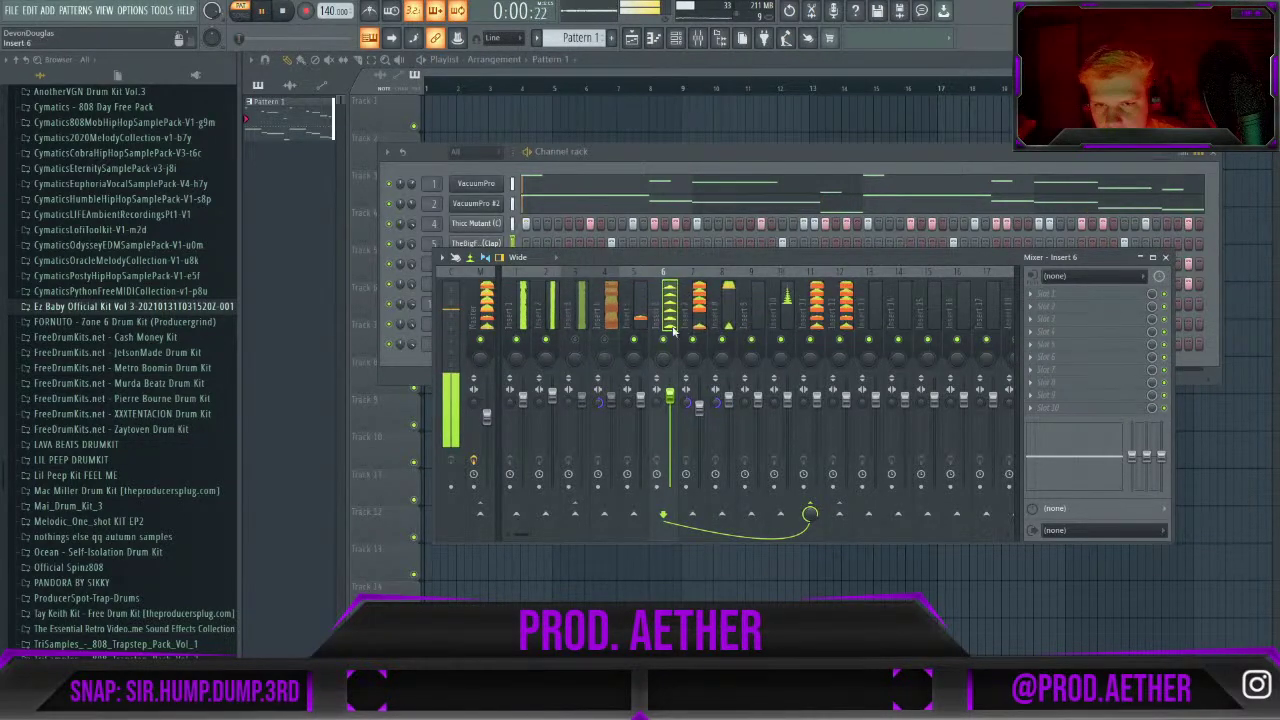
left_click(650, 413)
key("space")
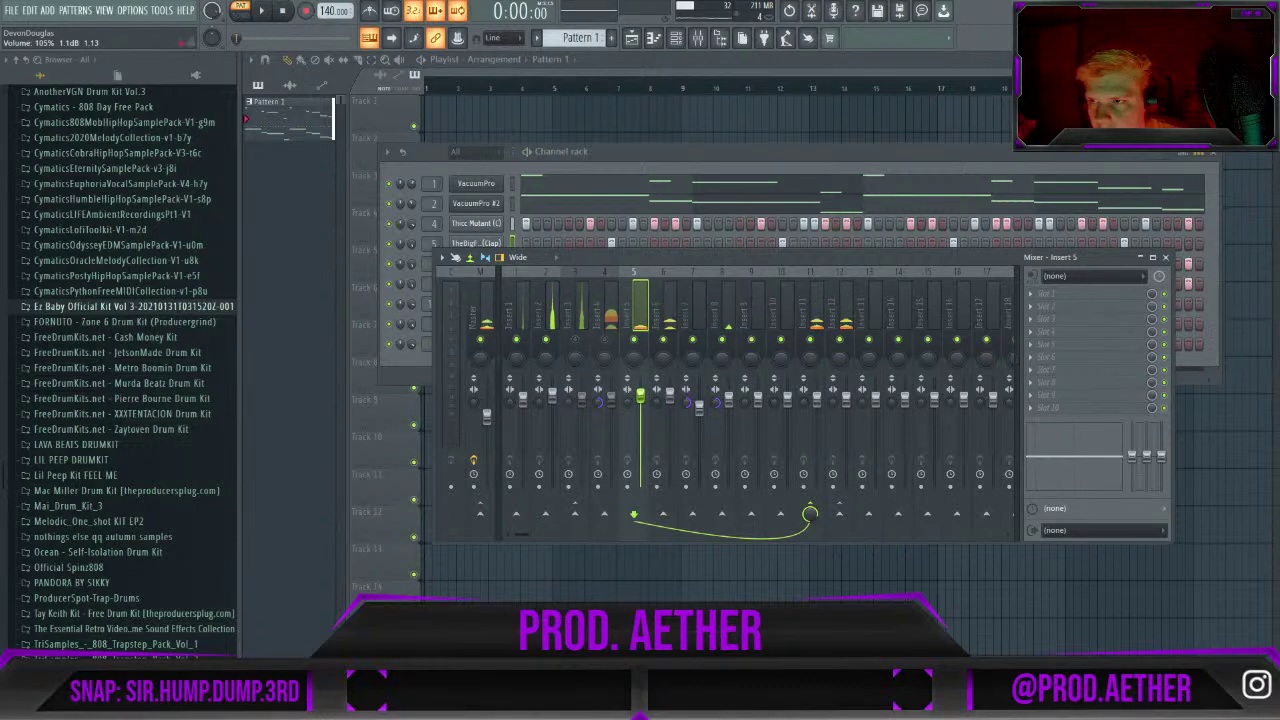
Lower Insert 8's volume and set Insert 9's to about 96% (-0.9 dB) while replaying the pattern, and stop playback.
key("space")
left_click_drag(728, 397, 729, 412)
scroll(730, 413, "up", 3)
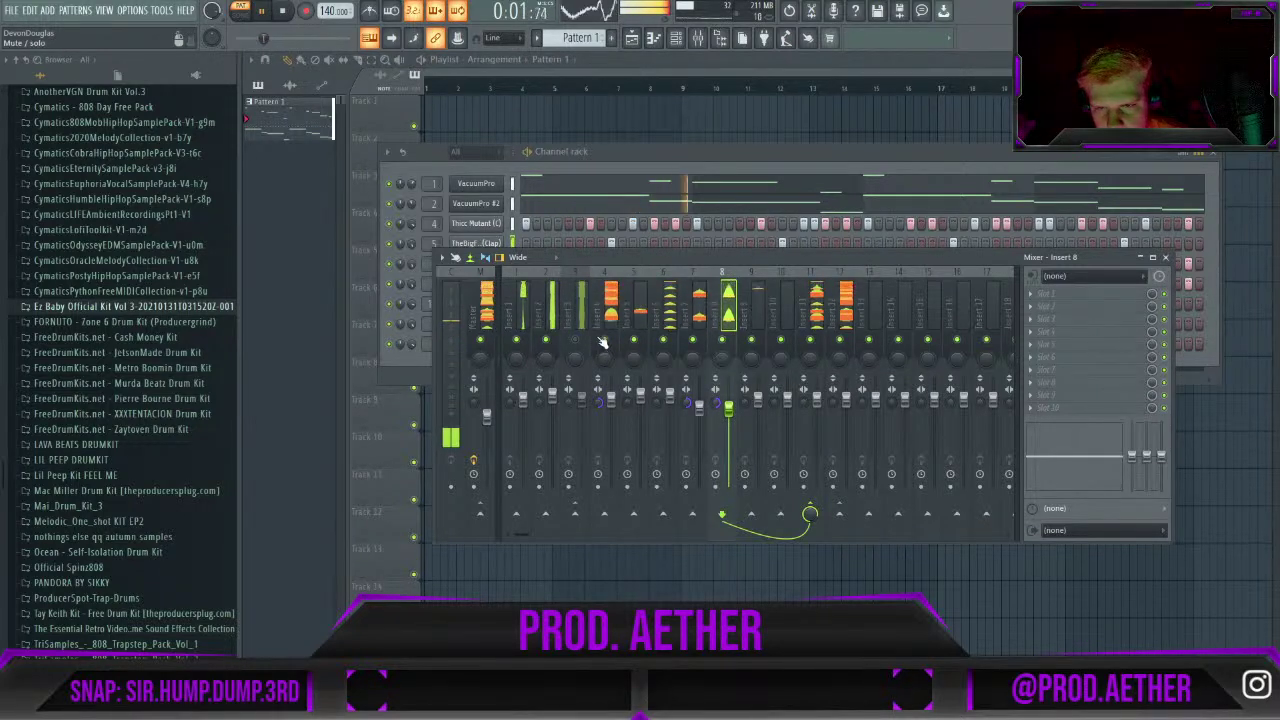
left_click(766, 351)
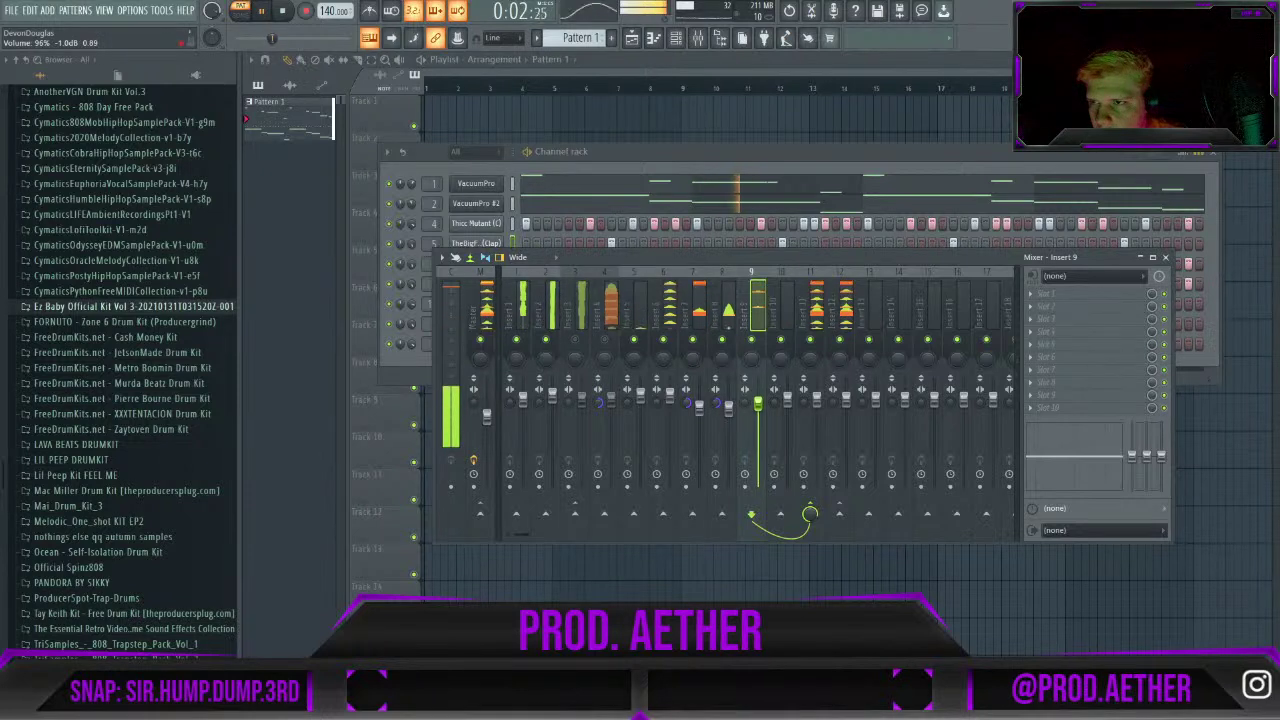
key("space")
key("space")
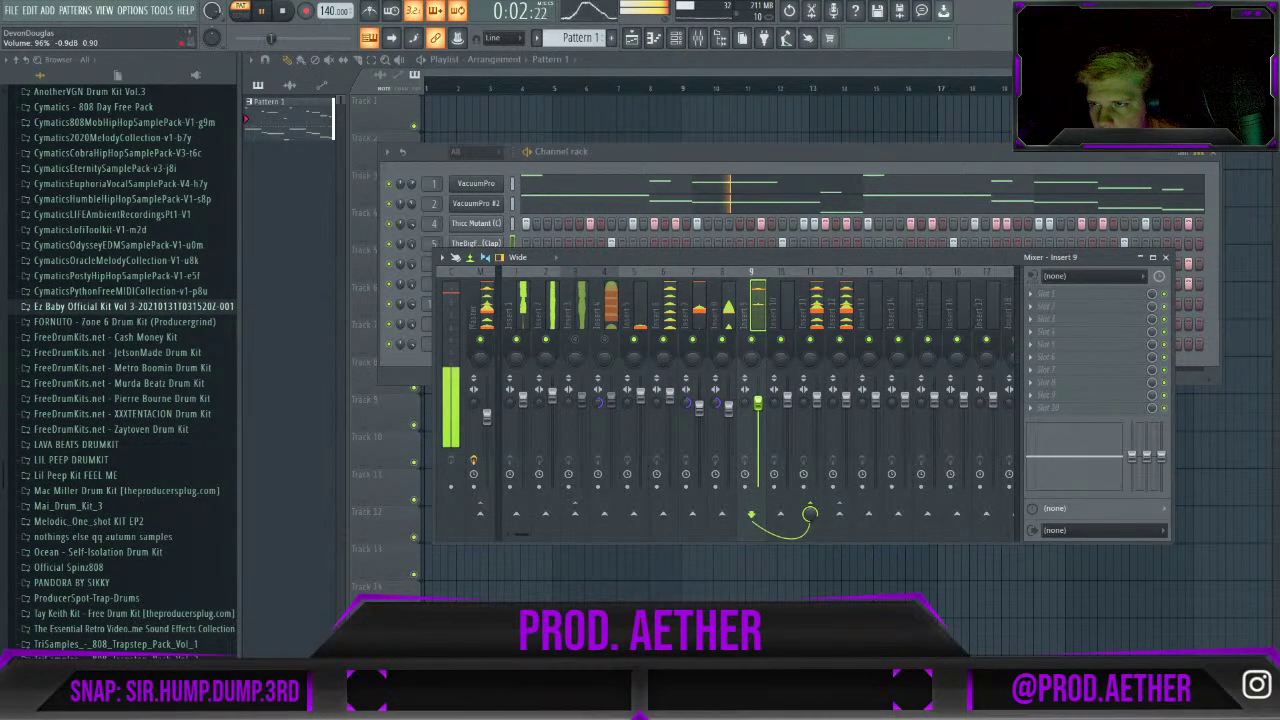
key("space")
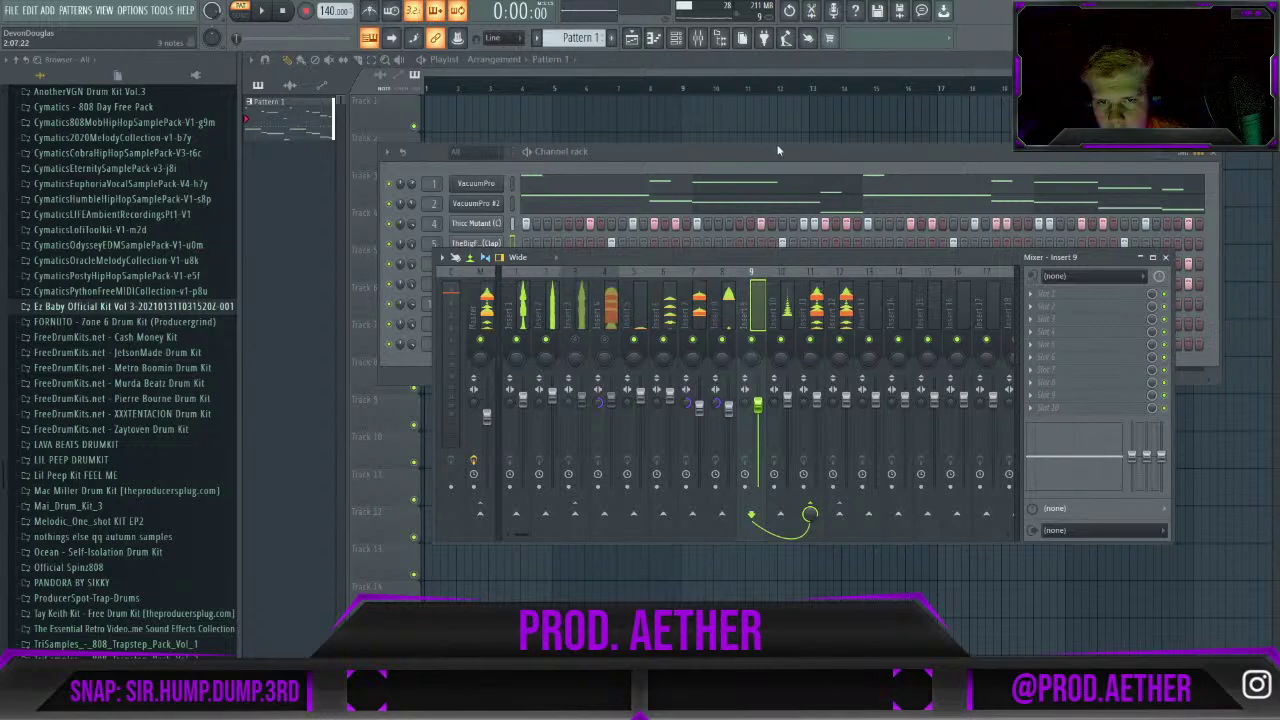
Open the rim shot channel's piano roll, transpose its notes up to E5 and play the pattern.
left_click(647, 243)
left_click(512, 343)
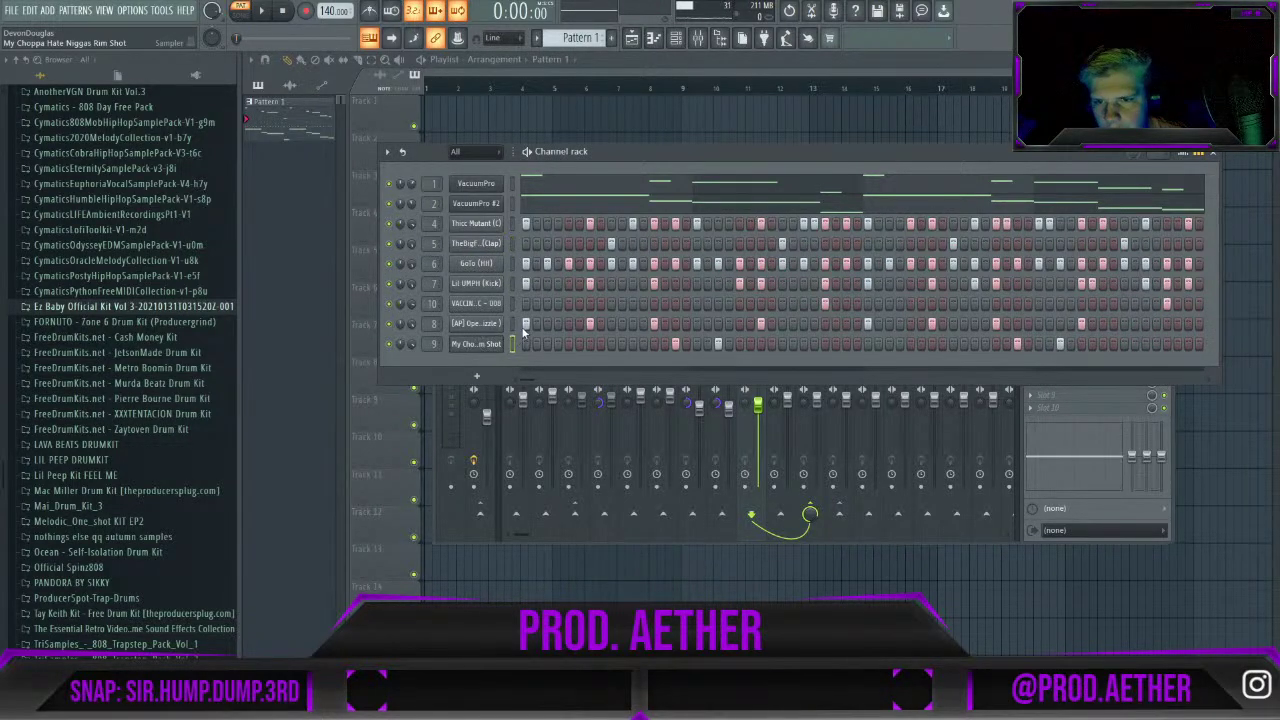
key("F7")
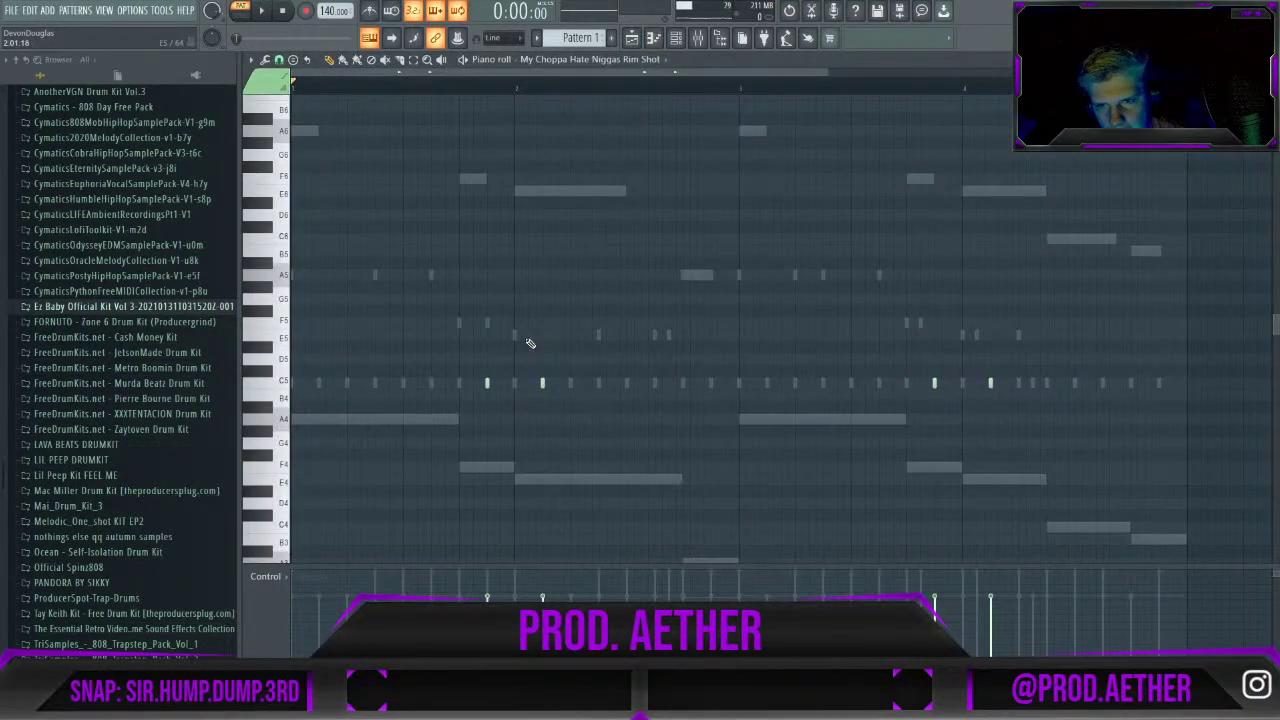
key("shift+Up")
key("space")
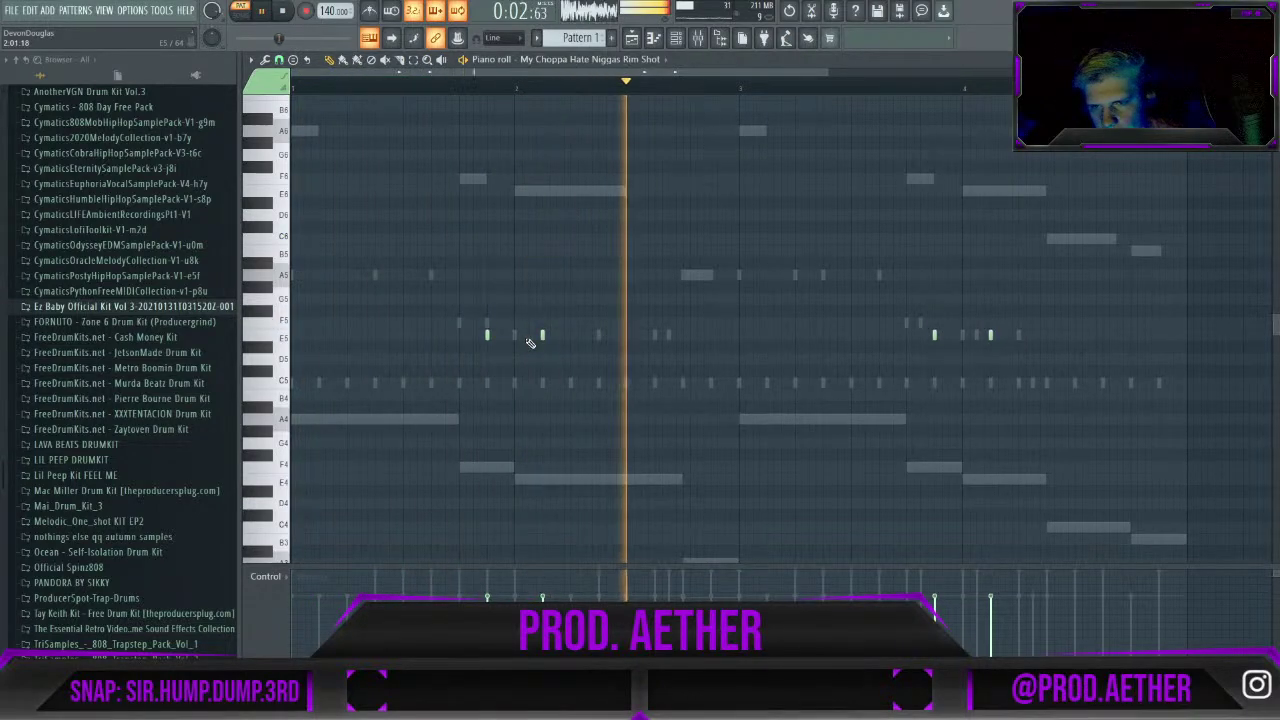
Transpose the rim shot notes to F5 while auditioning the pattern, stop playback and close the piano roll.
key("shift+Down")
key("space")
key("space")
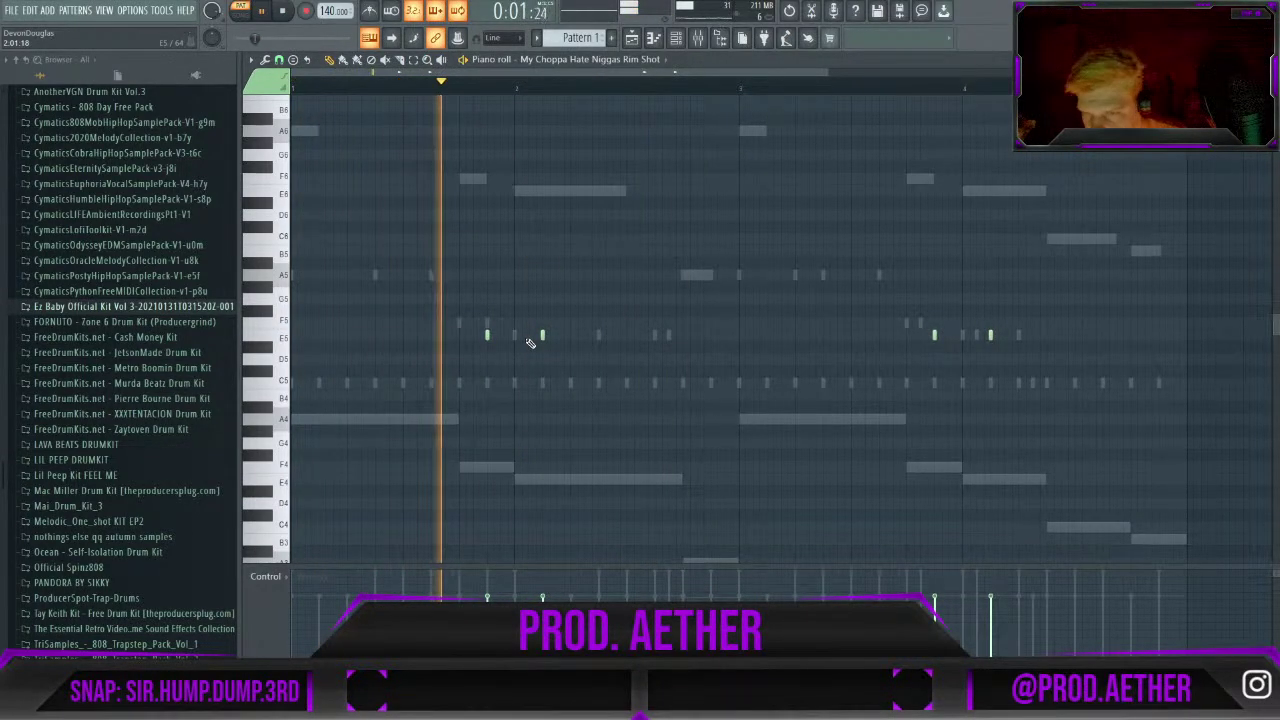
key("shift+Up")
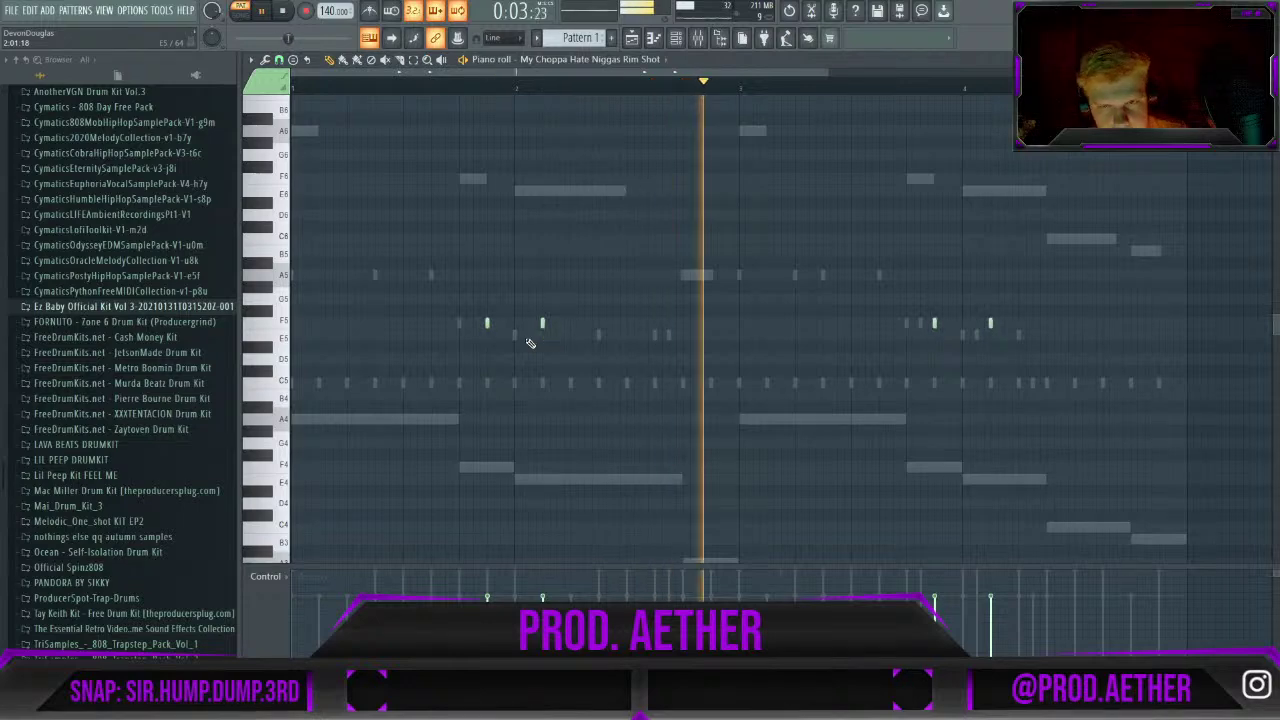
key("space")
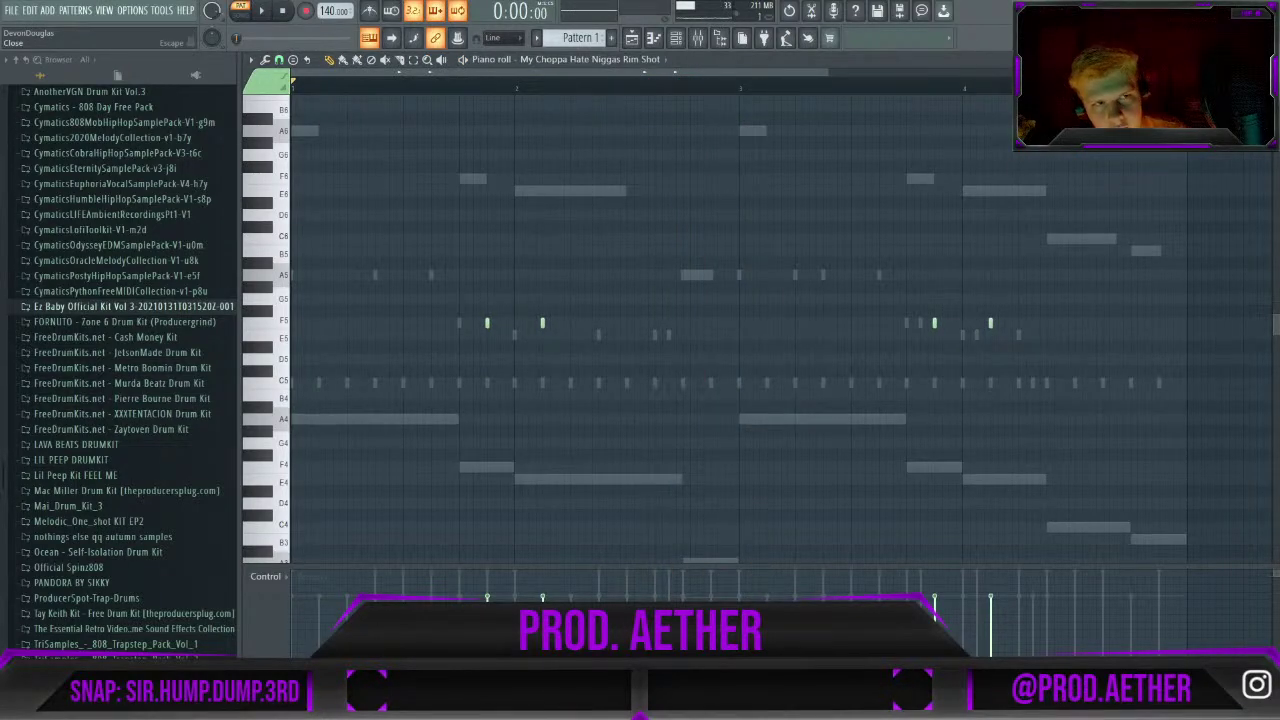
left_click(1270, 60)
Lower Insert 9's volume to about 85% (-3.5 dB) in the mixer while the pattern plays.
left_click(515, 540)
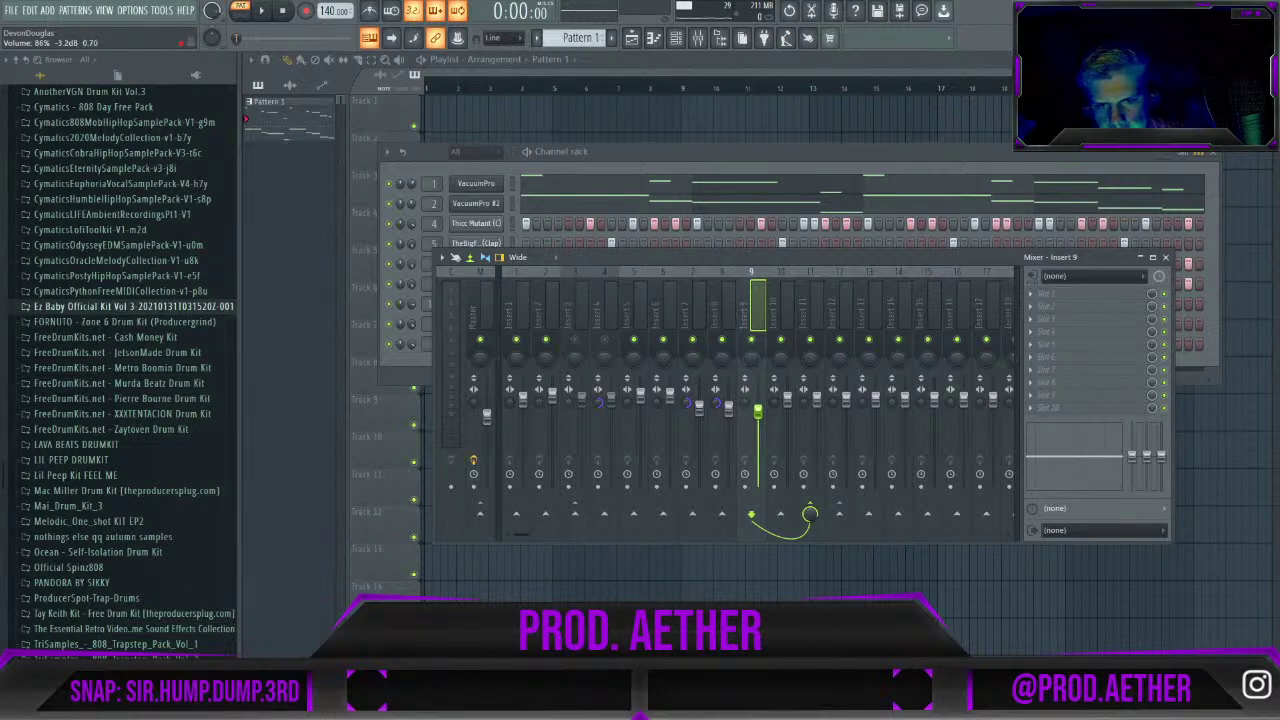
key("space")
left_click_drag(758, 410, 761, 414)
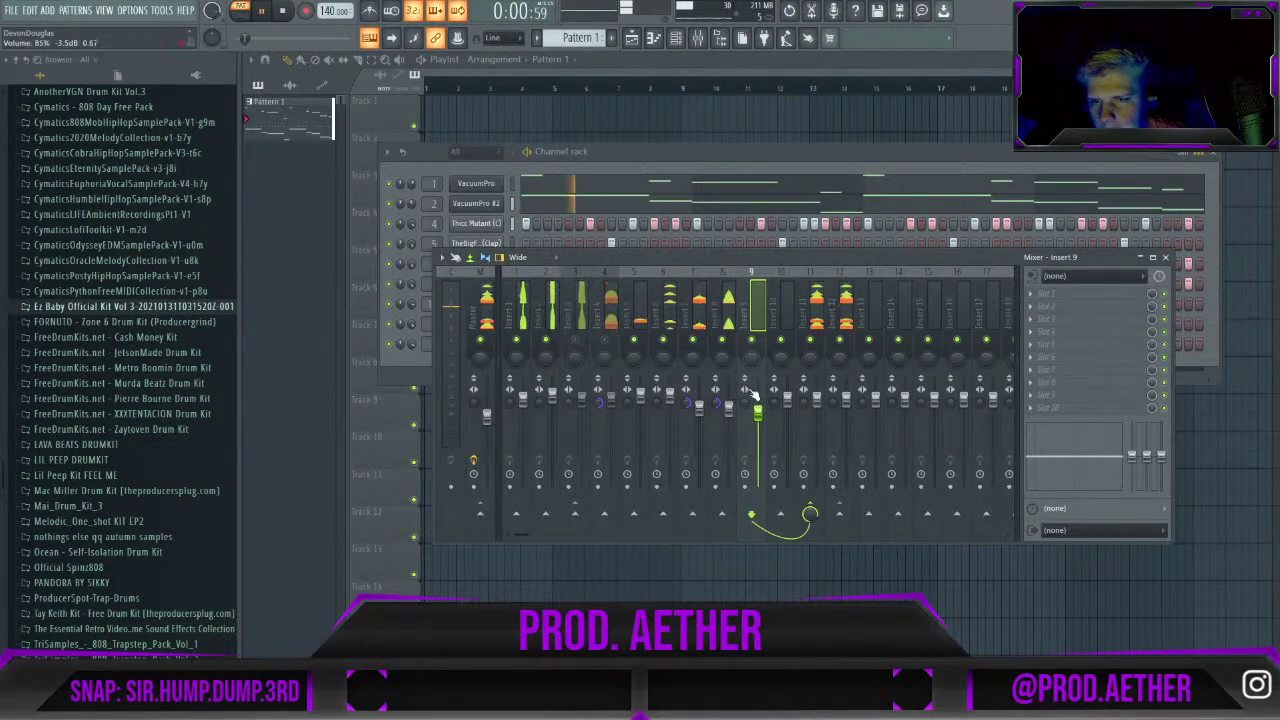
Set the rim shot sample's quick fade in to 18%, audition it in the pattern, and close the channel settings.
left_click(752, 148)
key("space")
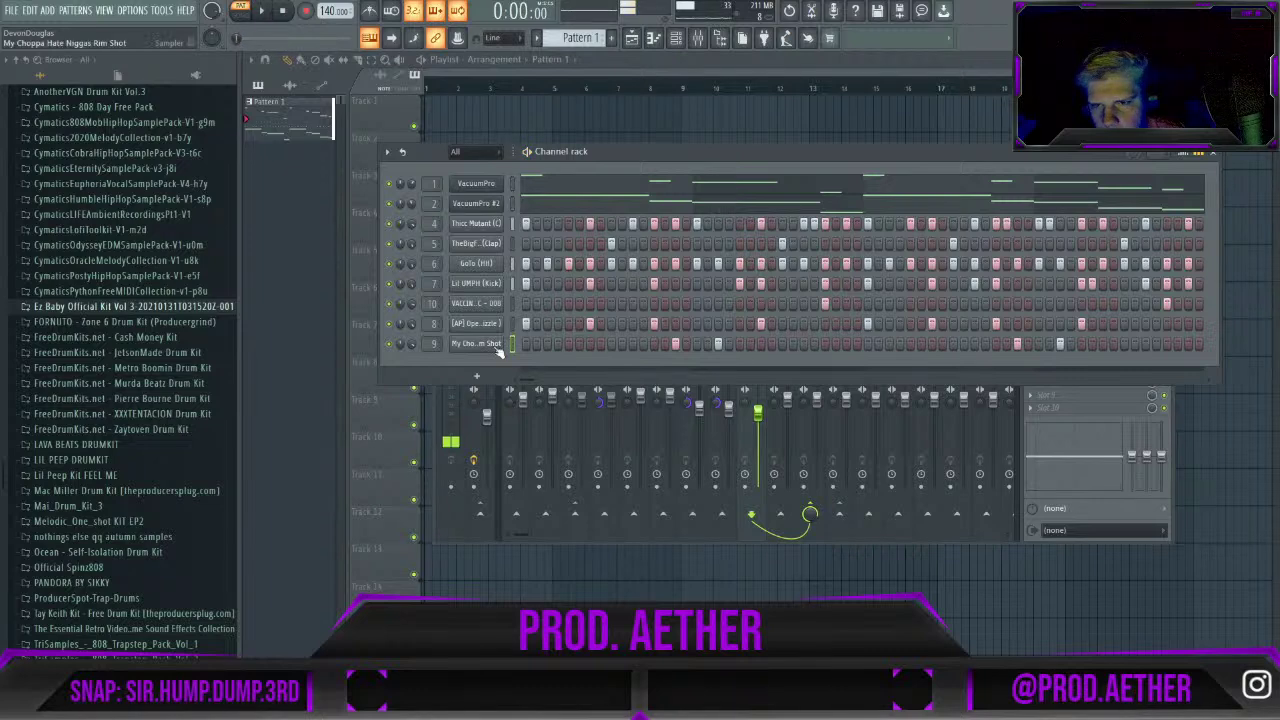
left_click(490, 344)
key("space")
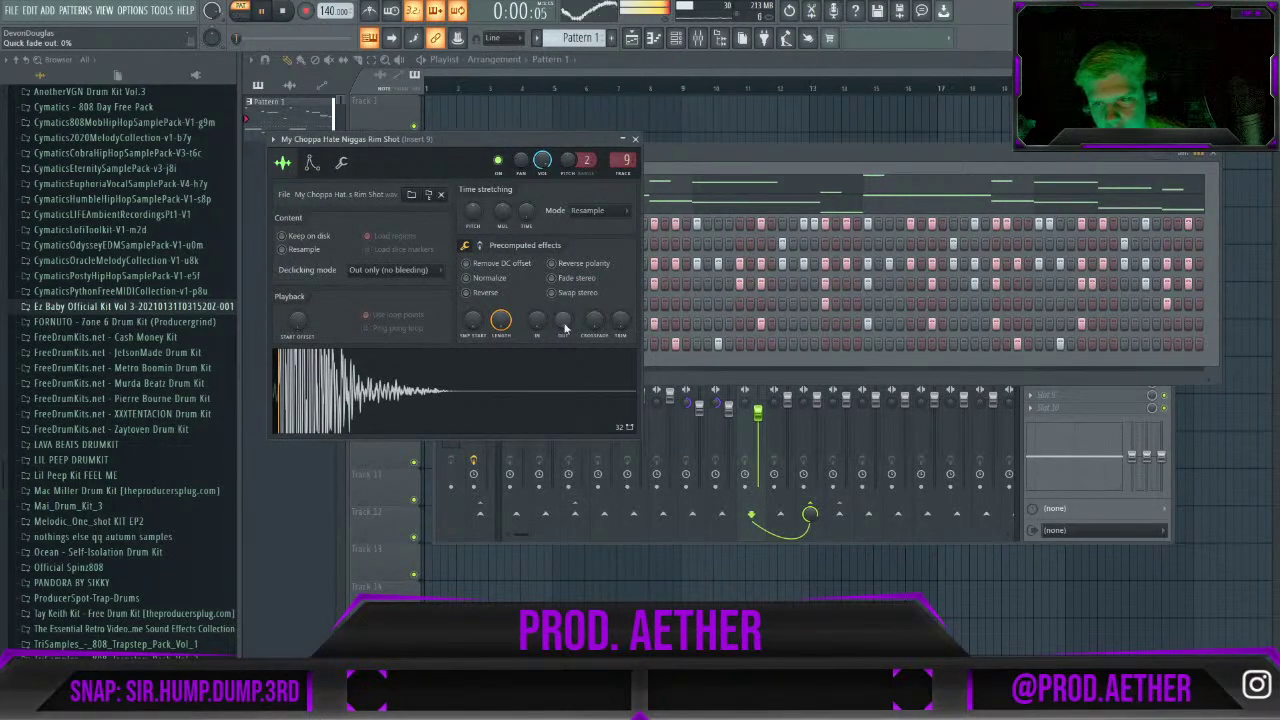
key("space")
left_click_drag(536, 320, 536, 306)
key("space")
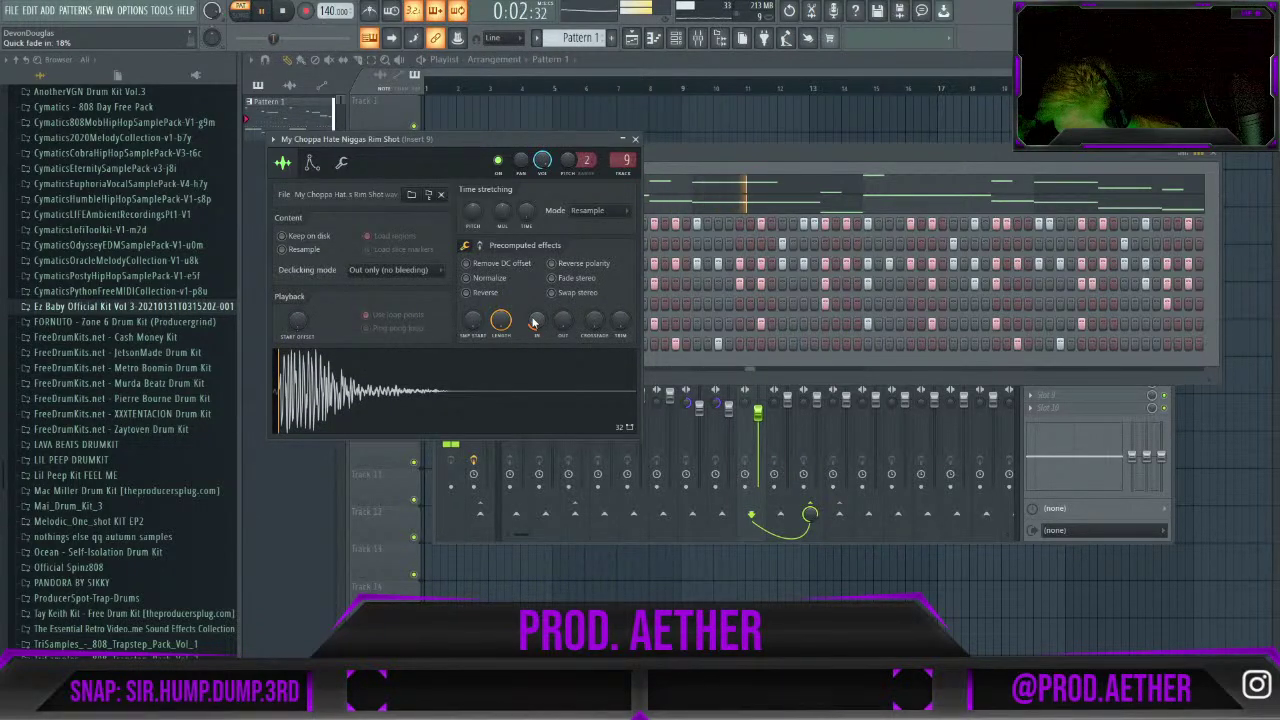
key("space")
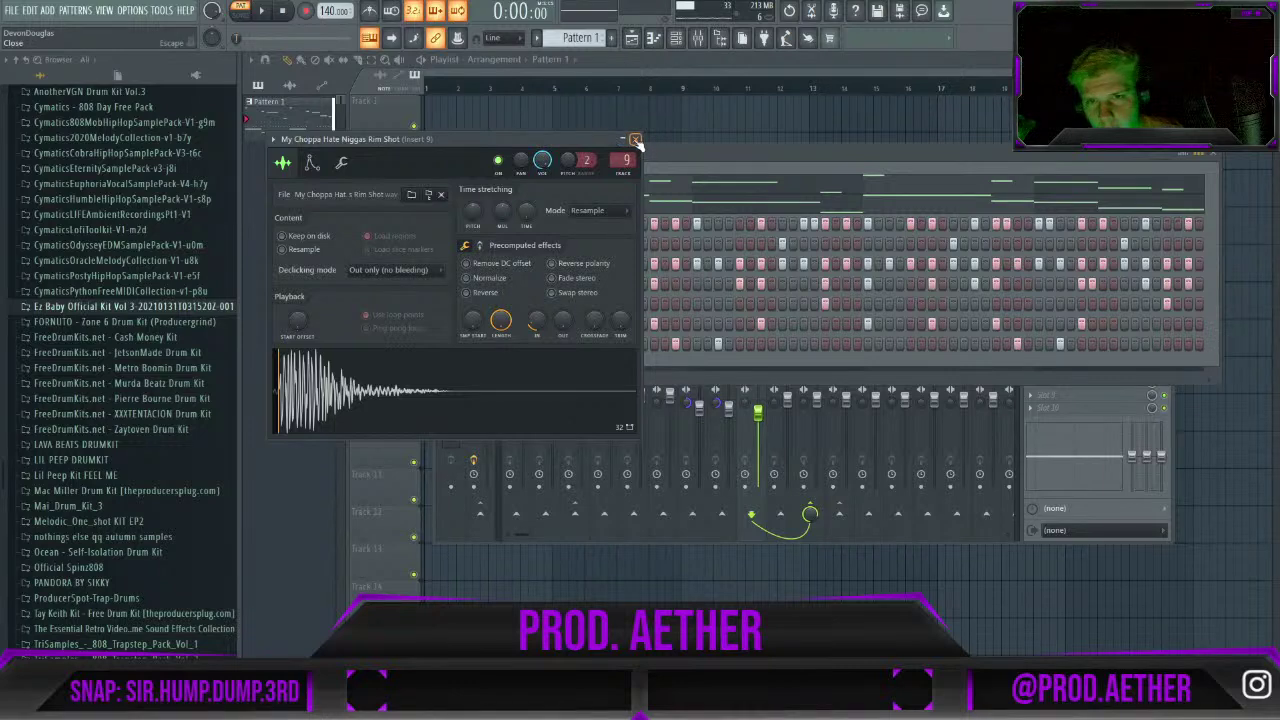
left_click(635, 140)
Bring the mixer back to the front and play the pattern to check the Insert 9 rim shot.
left_click(634, 517)
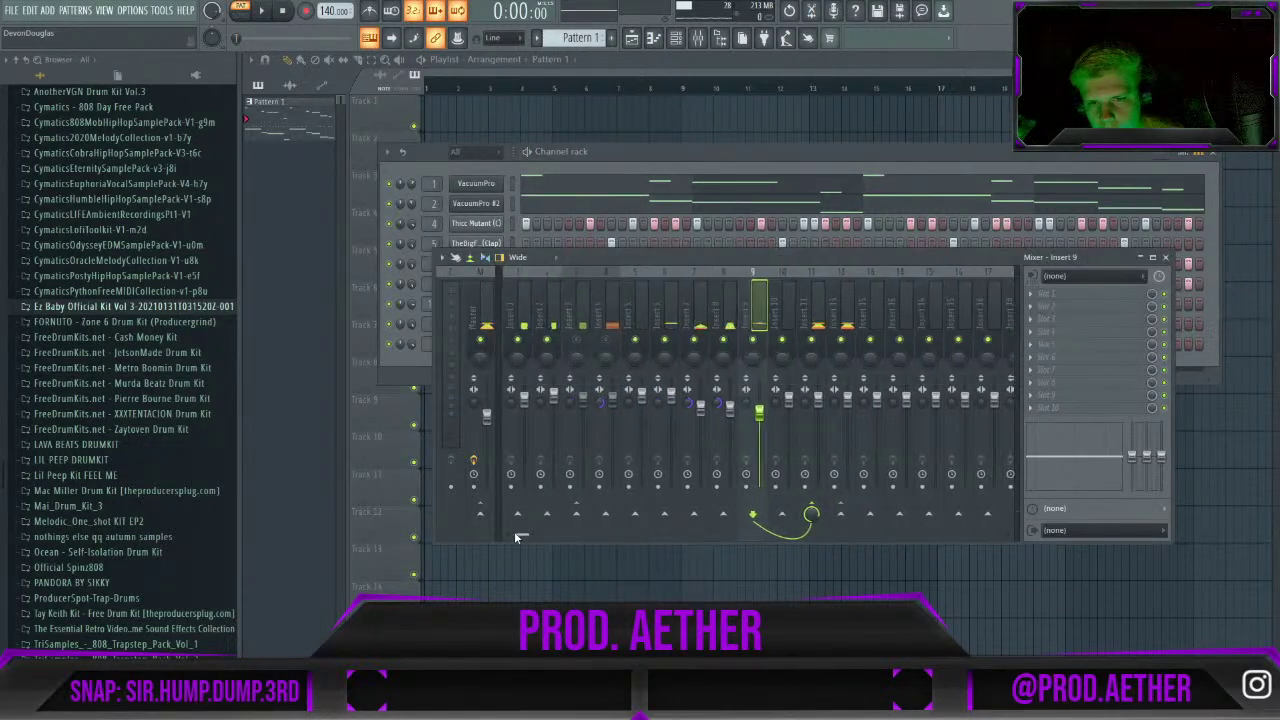
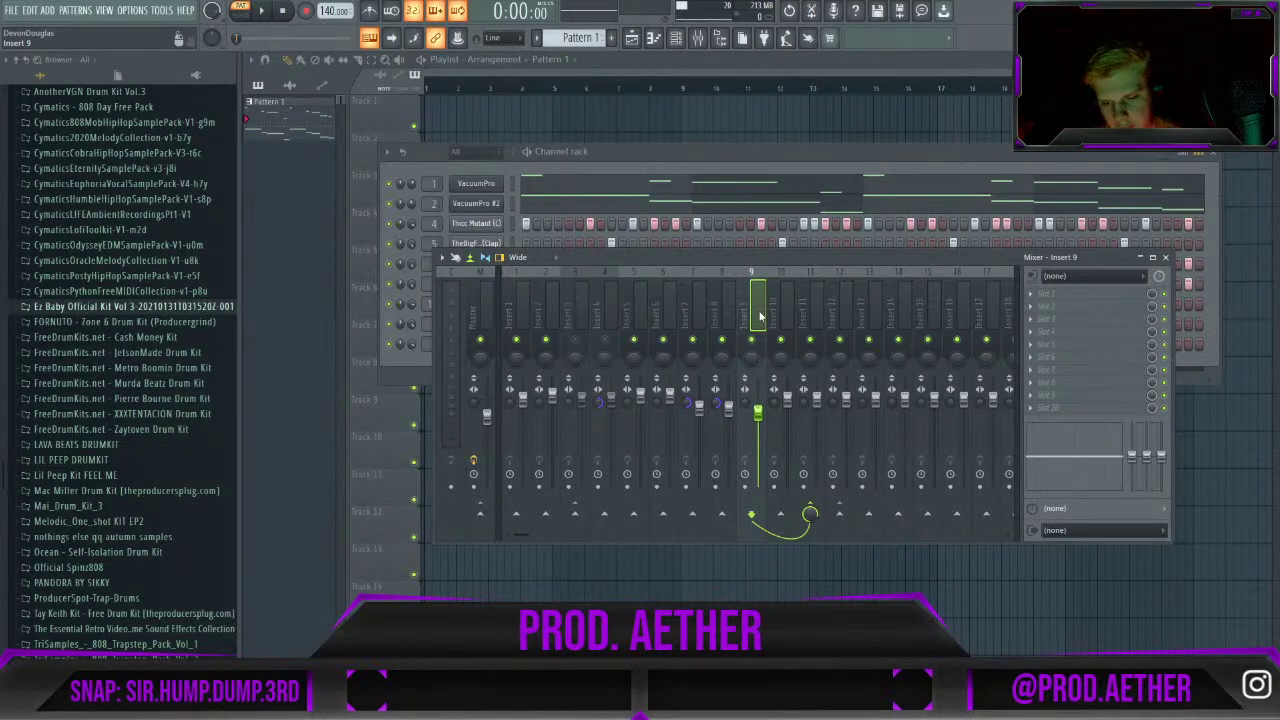
key("space")
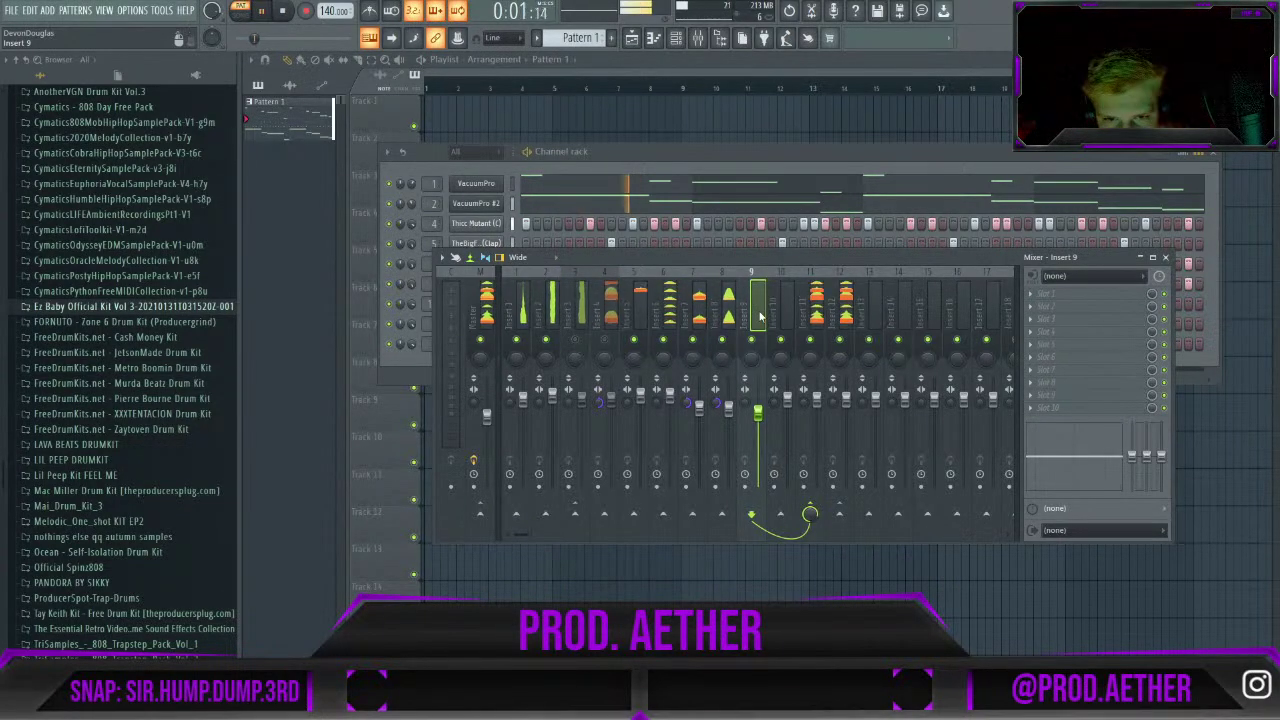
Raise Insert 9's volume in the mixer while auditioning the pattern from its beginning.
key("space")
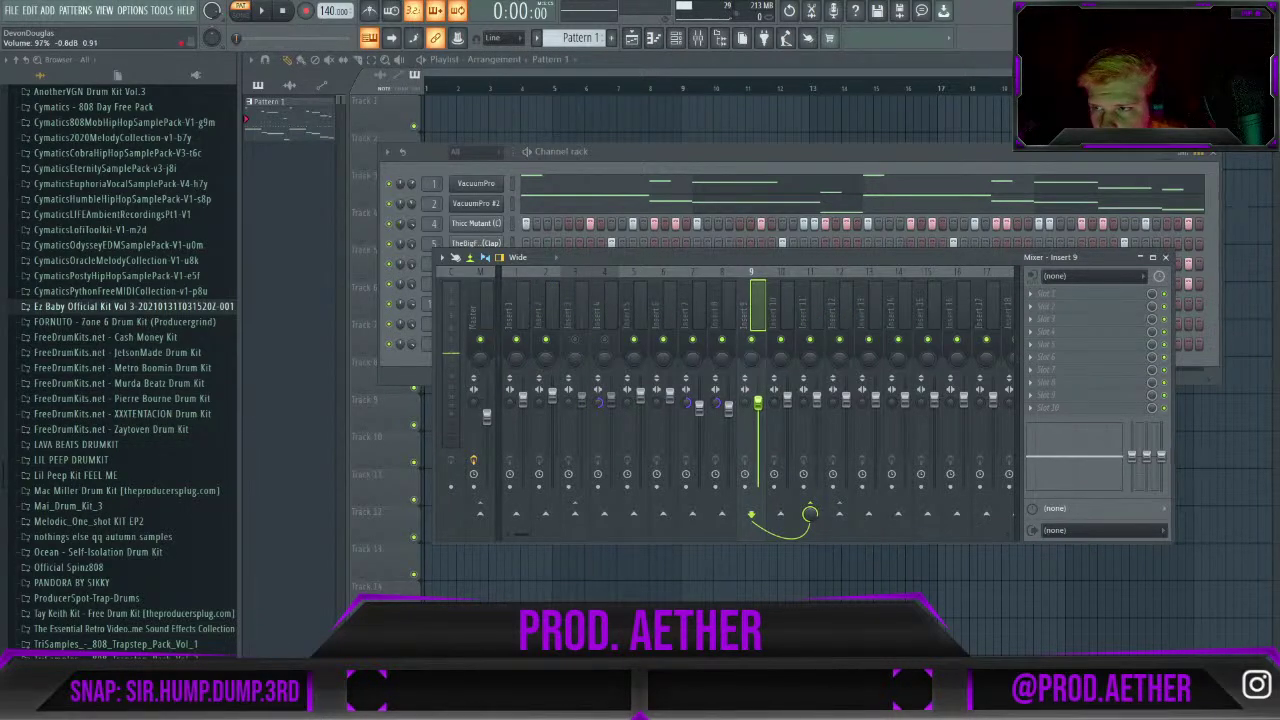
key("space")
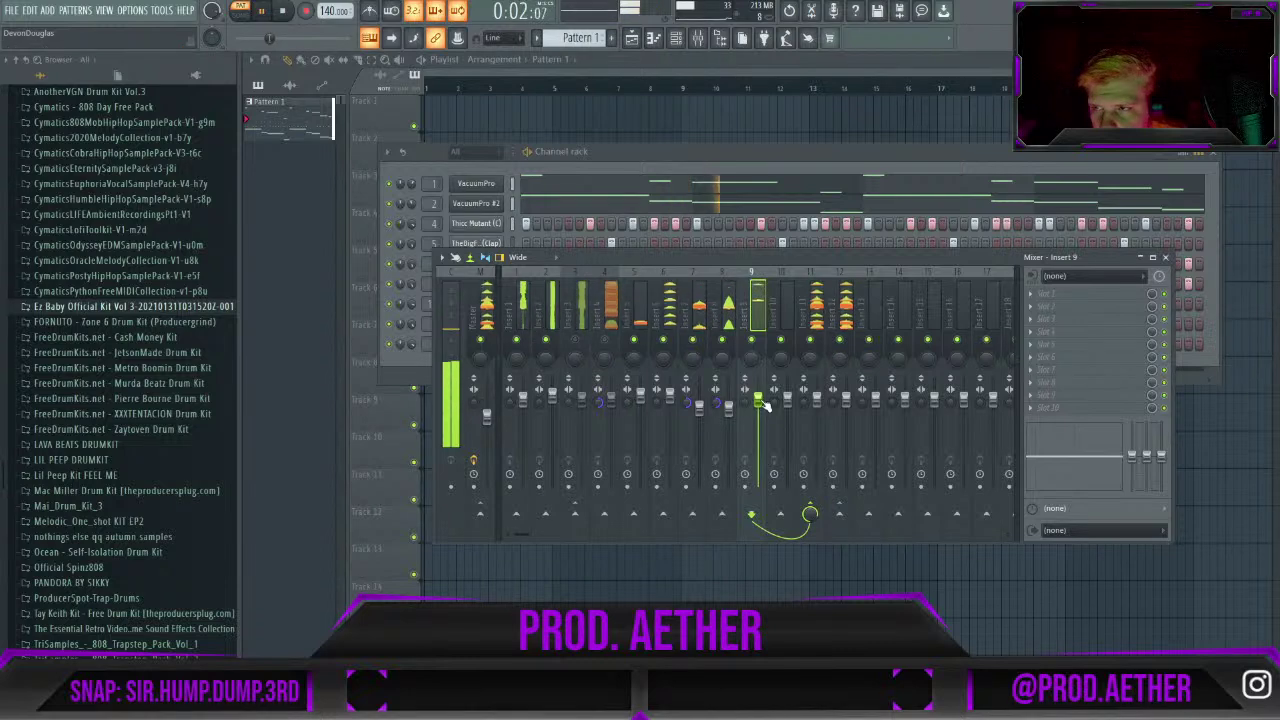
key("space")
Move the rim shot channel's four notes up to G5 in the piano roll and play the pattern.
key("F6")
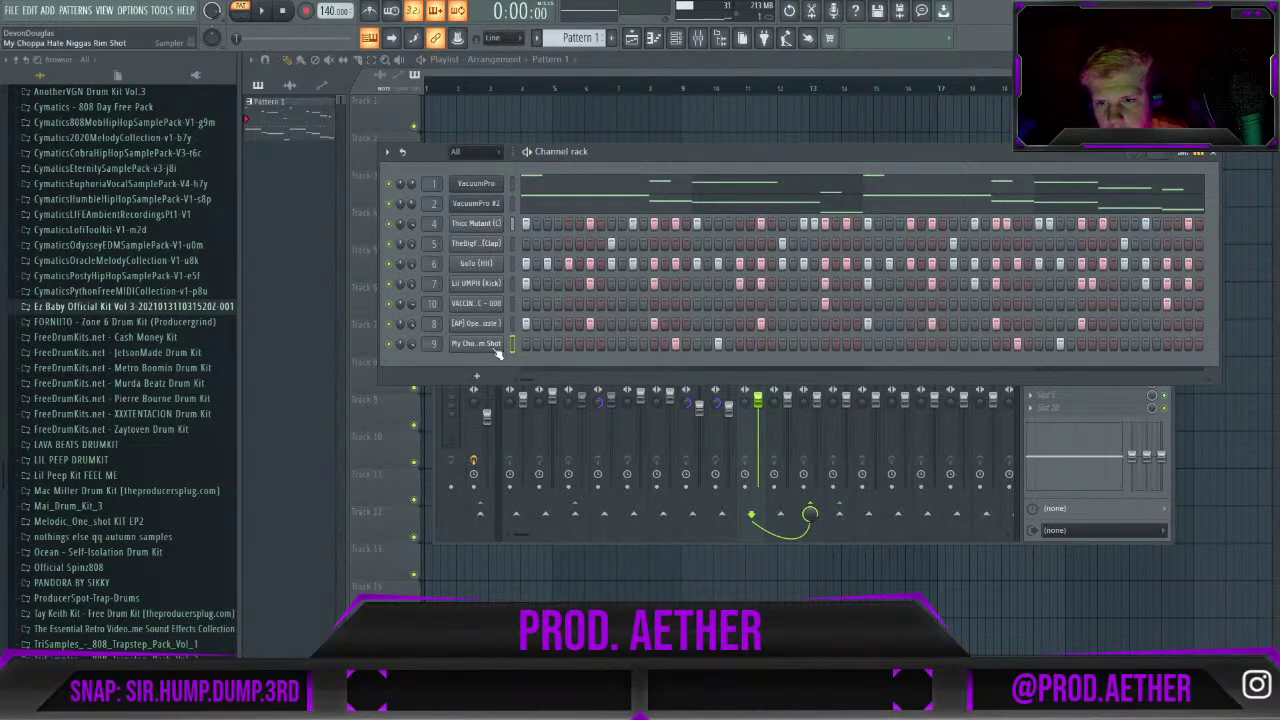
key("F7")
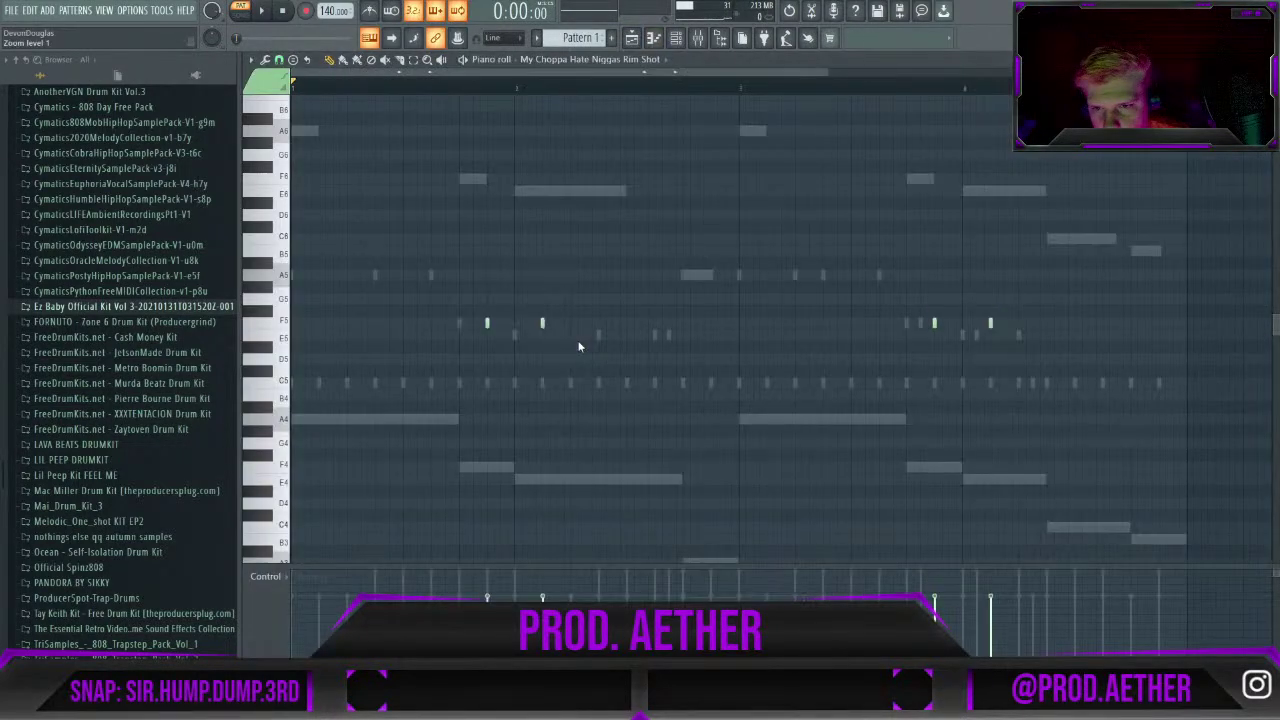
key("space")
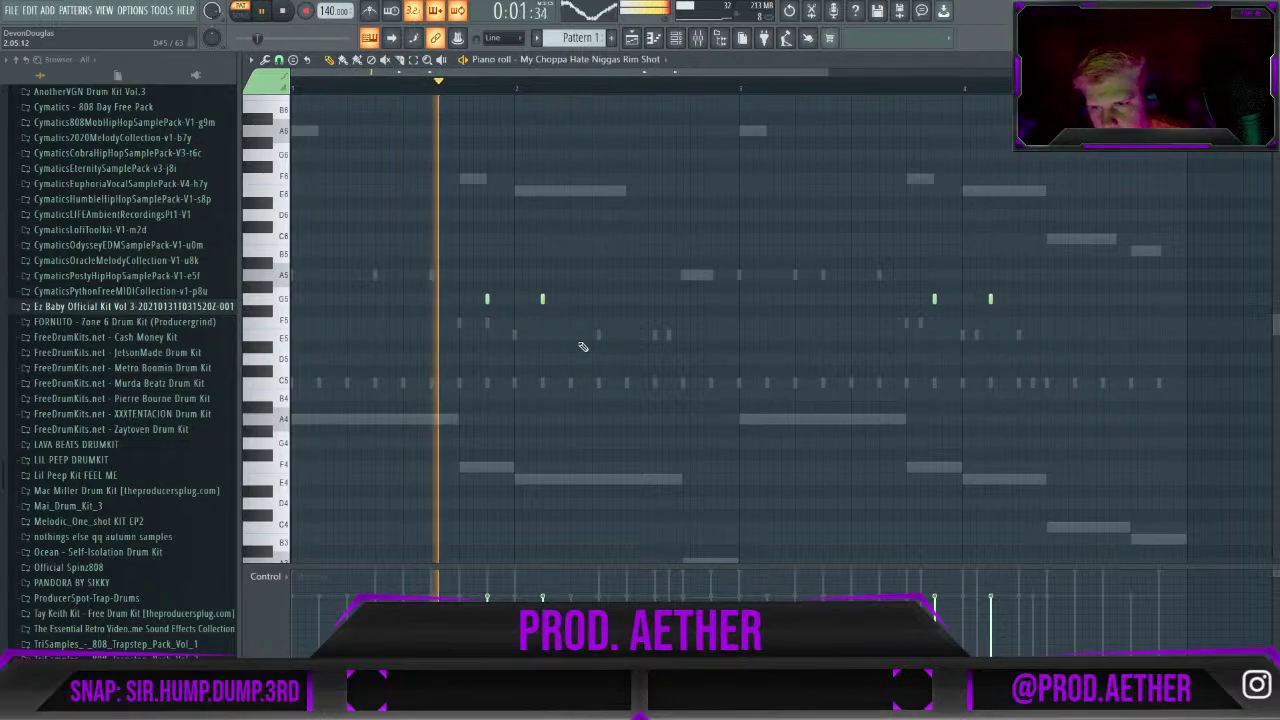
key("F7")
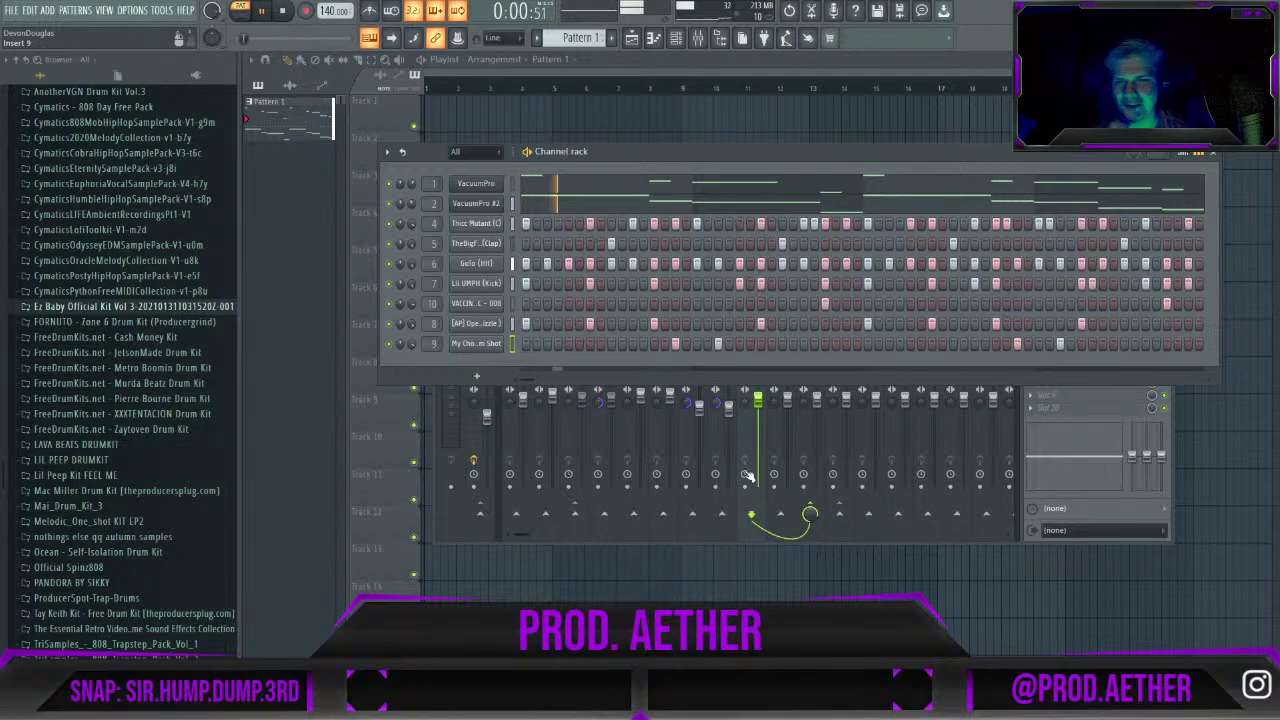
Add a Fruity soft clipper to the first effect slot of Insert 7.
left_click(700, 440)
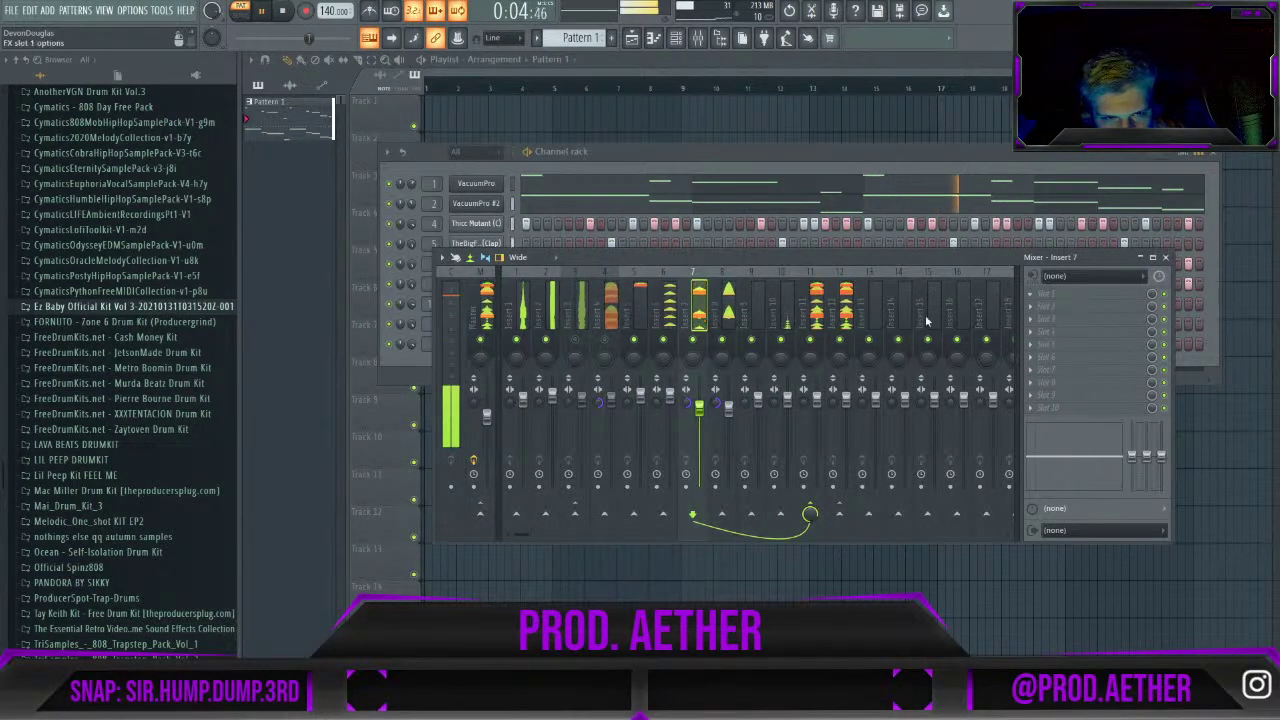
left_click(1047, 296)
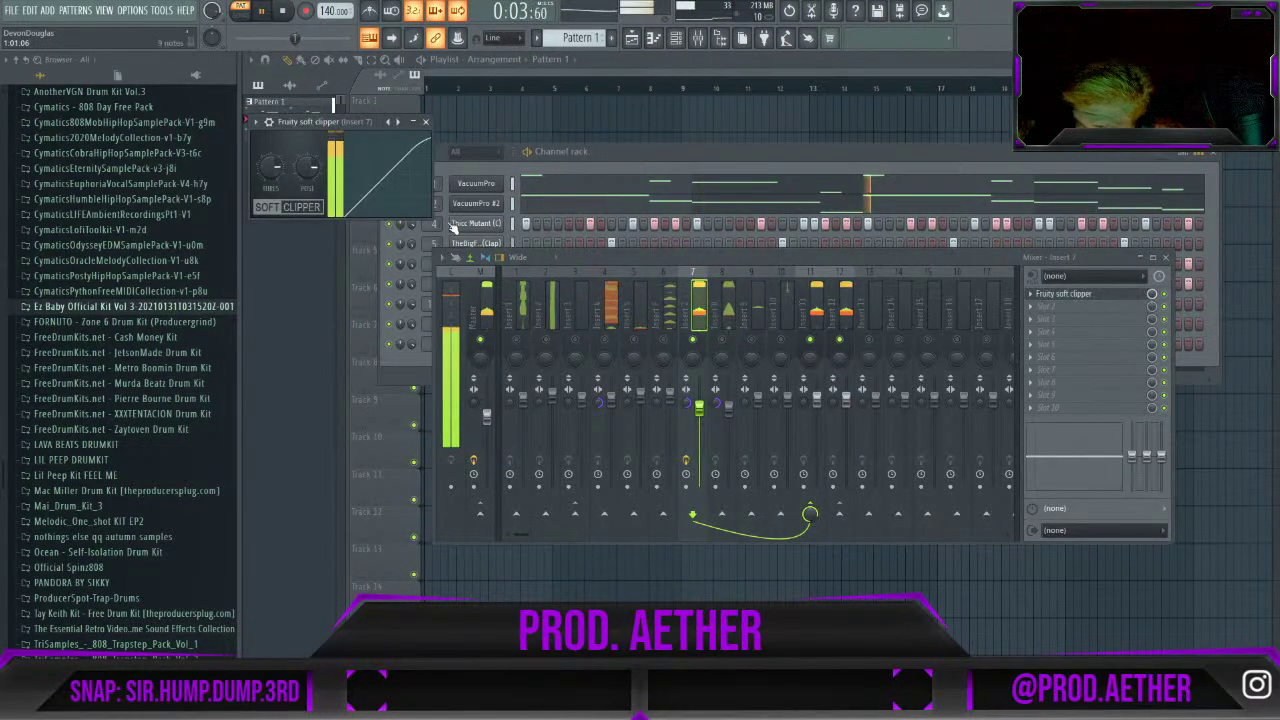
left_click(420, 123)
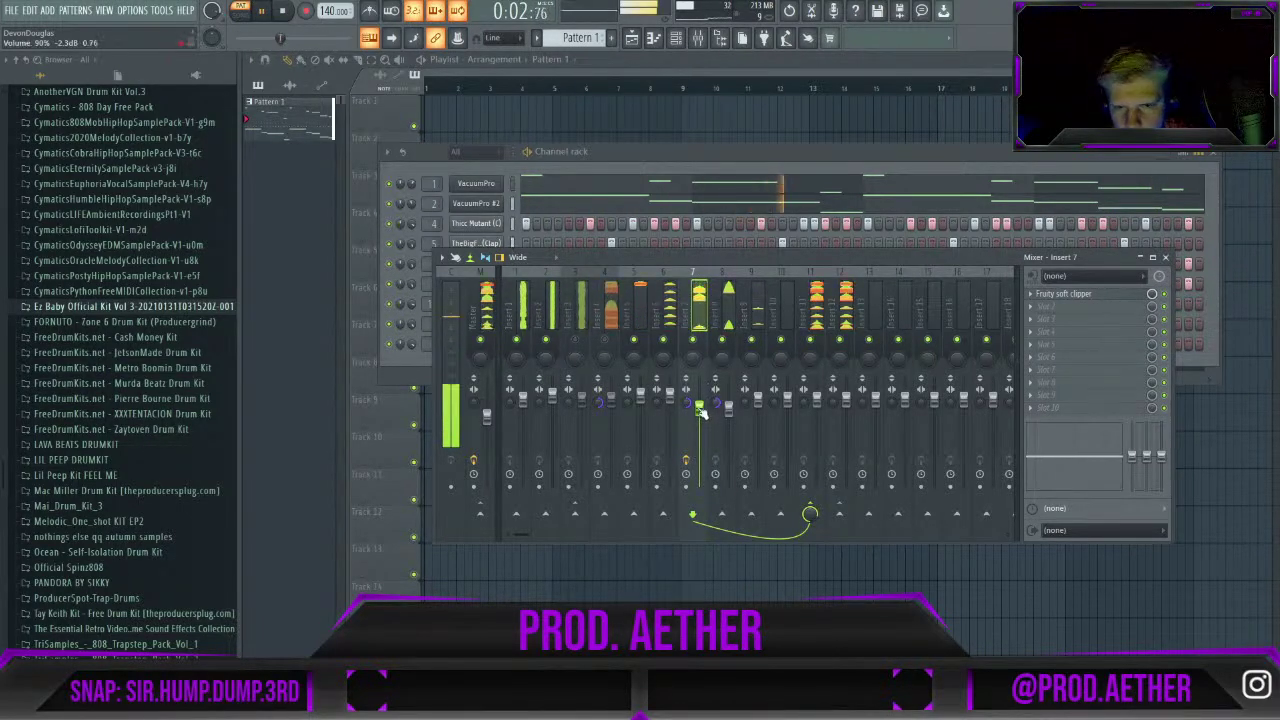
Set Insert 7's volume to about 97%, then lower Insert 4's volume and solo that track.
left_click_drag(699, 405, 699, 378)
left_click_drag(611, 391, 613, 379)
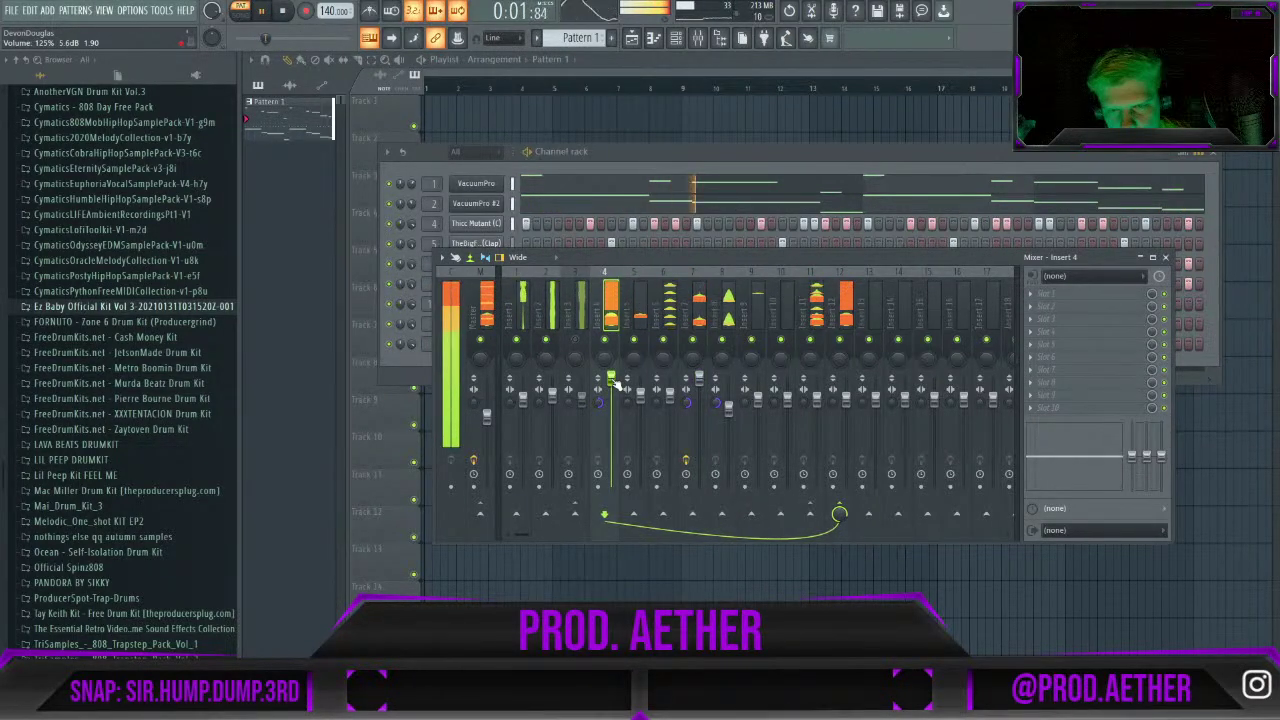
left_click_drag(611, 379, 611, 399)
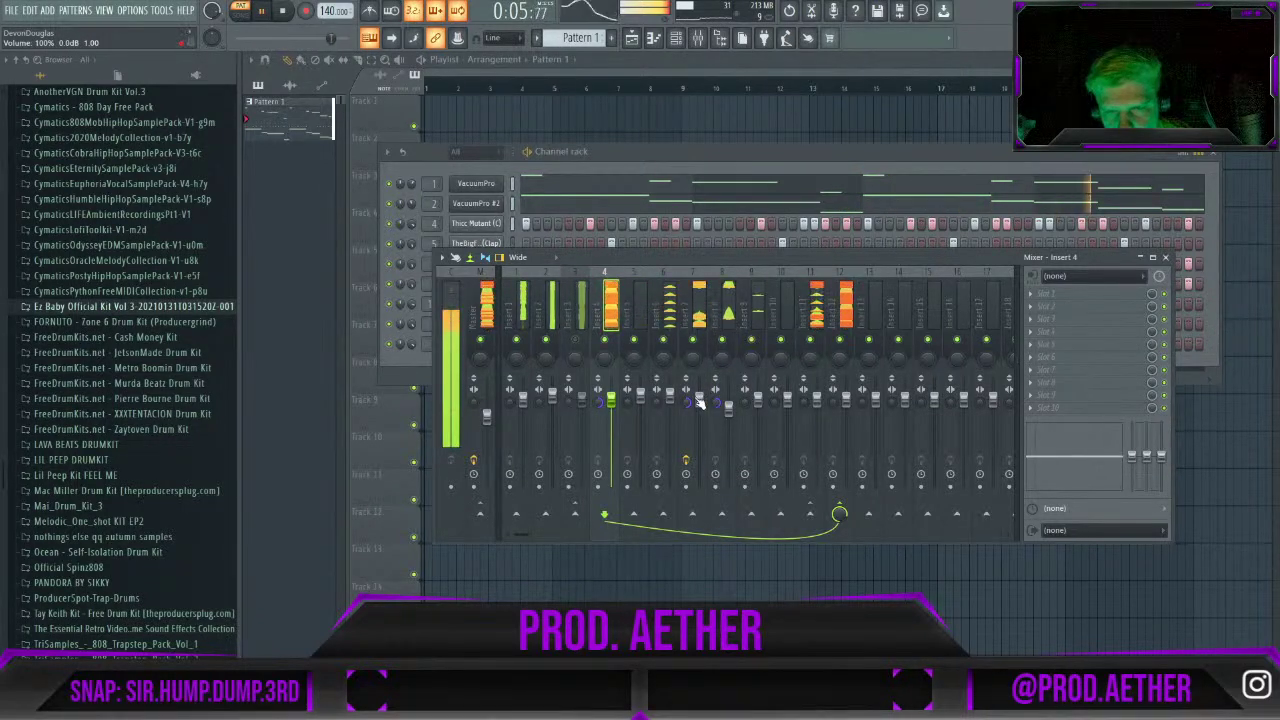
left_click(700, 405)
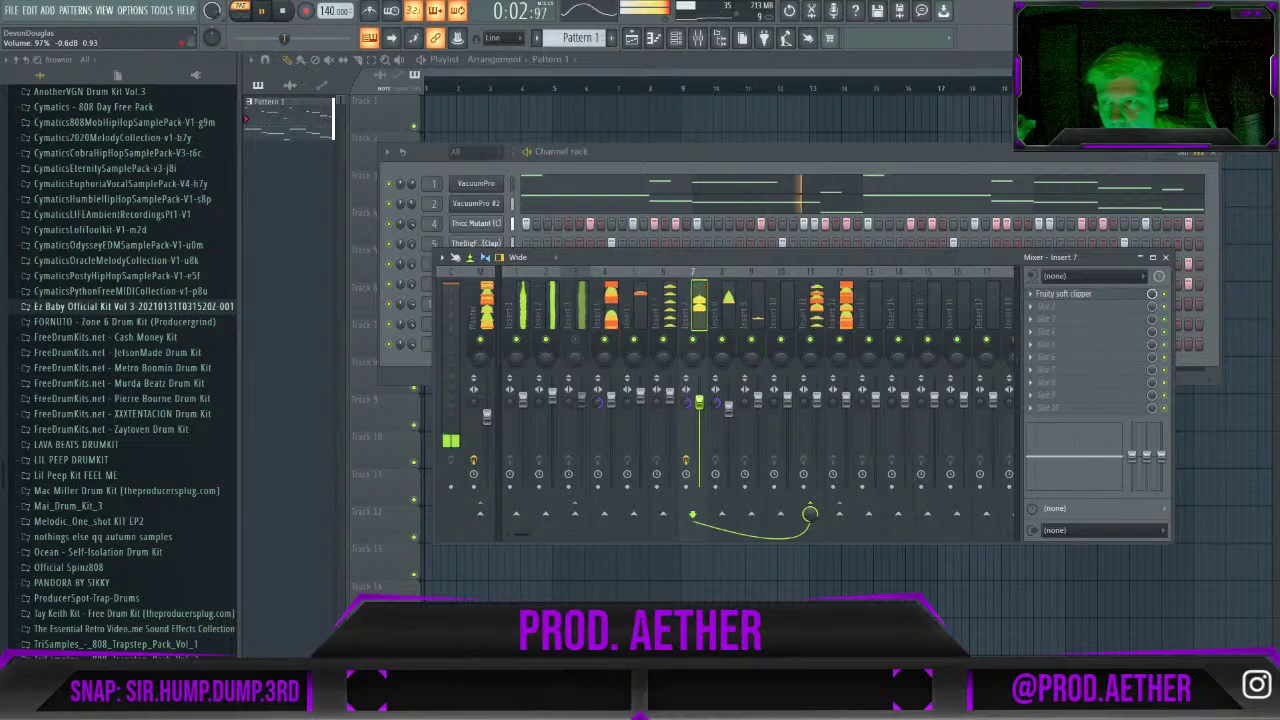
left_click(611, 405)
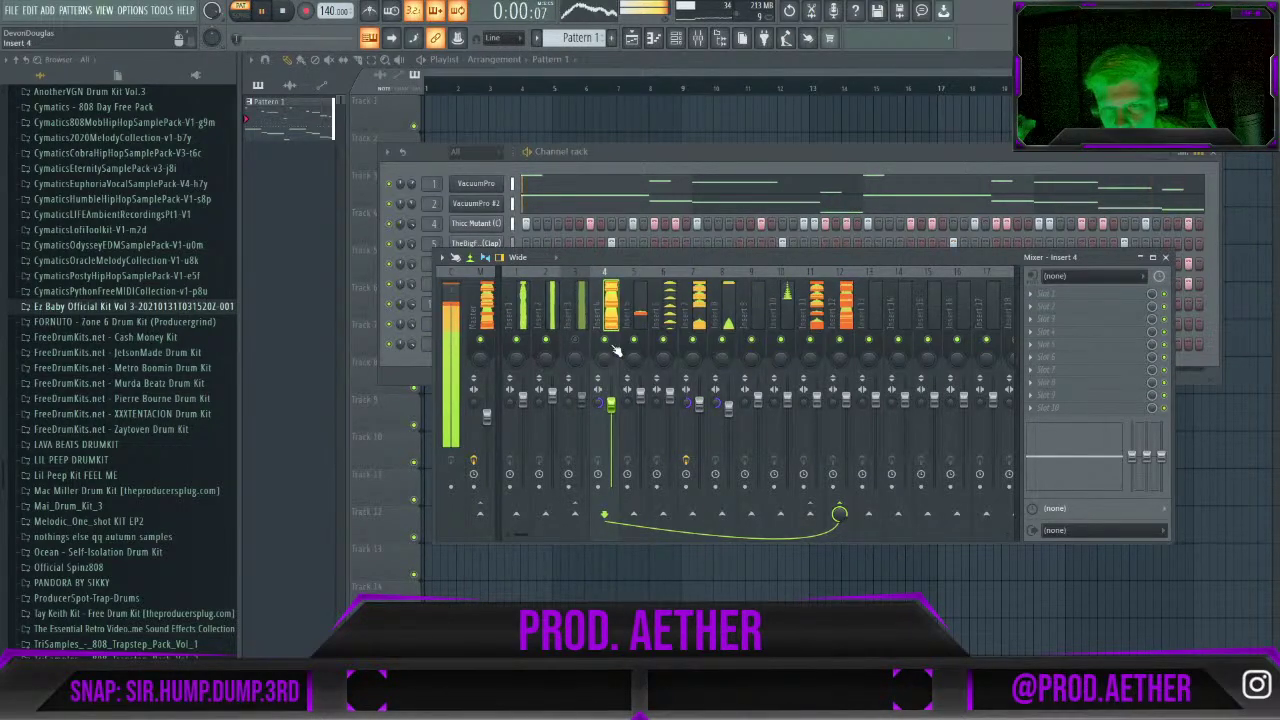
left_click_drag(611, 405, 611, 421)
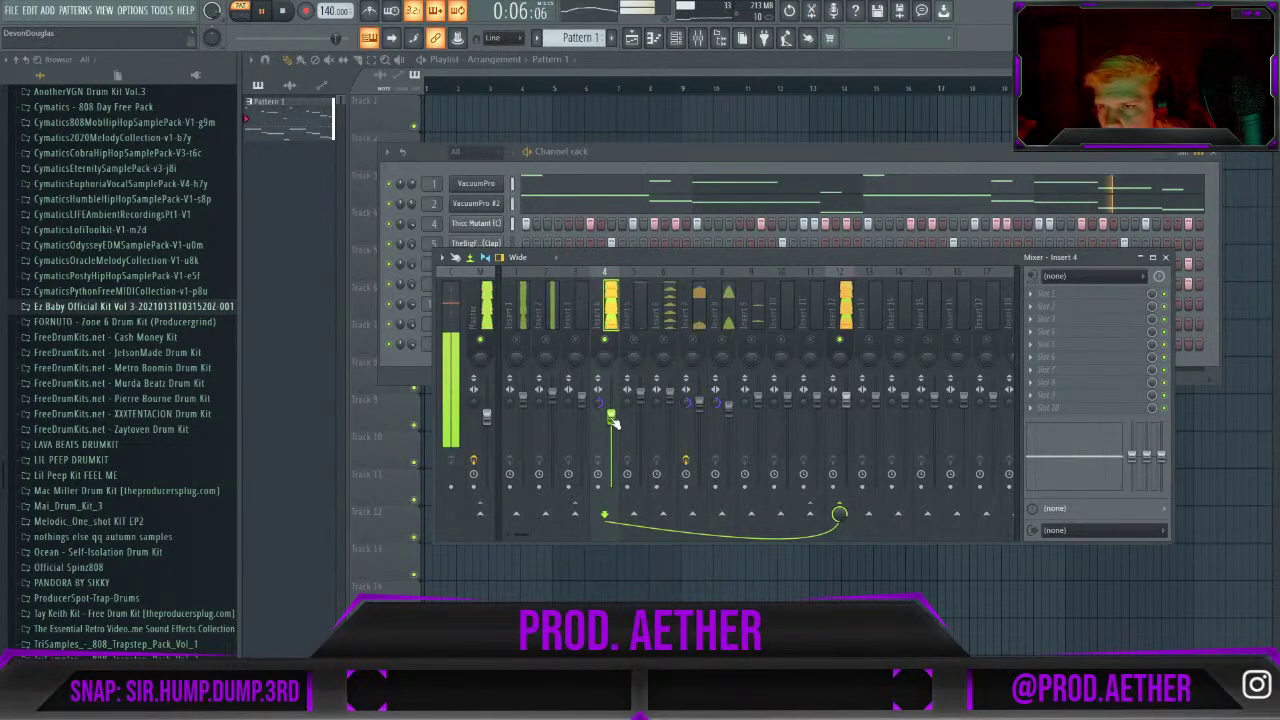
mouse_move(1062, 456)
left_mouse_down()
mouse_move(1090, 450)
mouse_move(1051, 462)
mouse_move(1092, 460)
mouse_move(1078, 461)
left_mouse_up()
scroll(1045, 450, "up", 3)
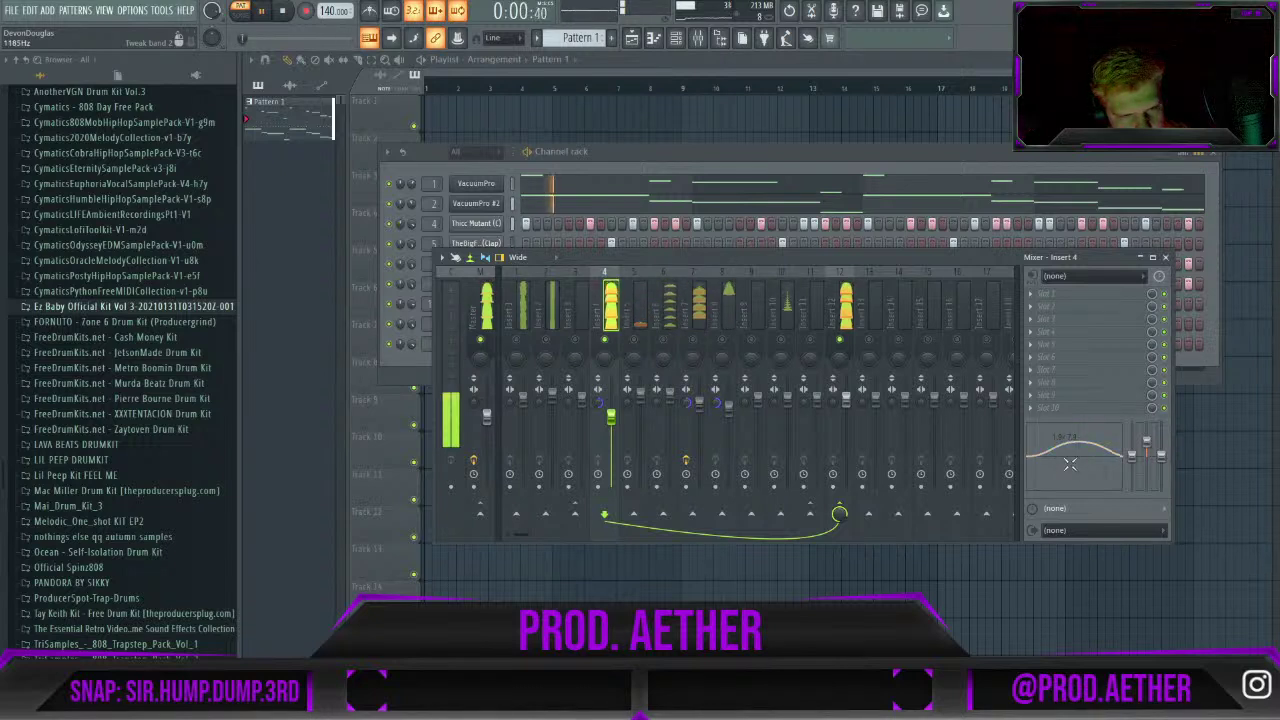
scroll(1070, 445, "down", 2)
left_click_drag(1040, 452, 1055, 452)
scroll(1070, 447, "down", 2)
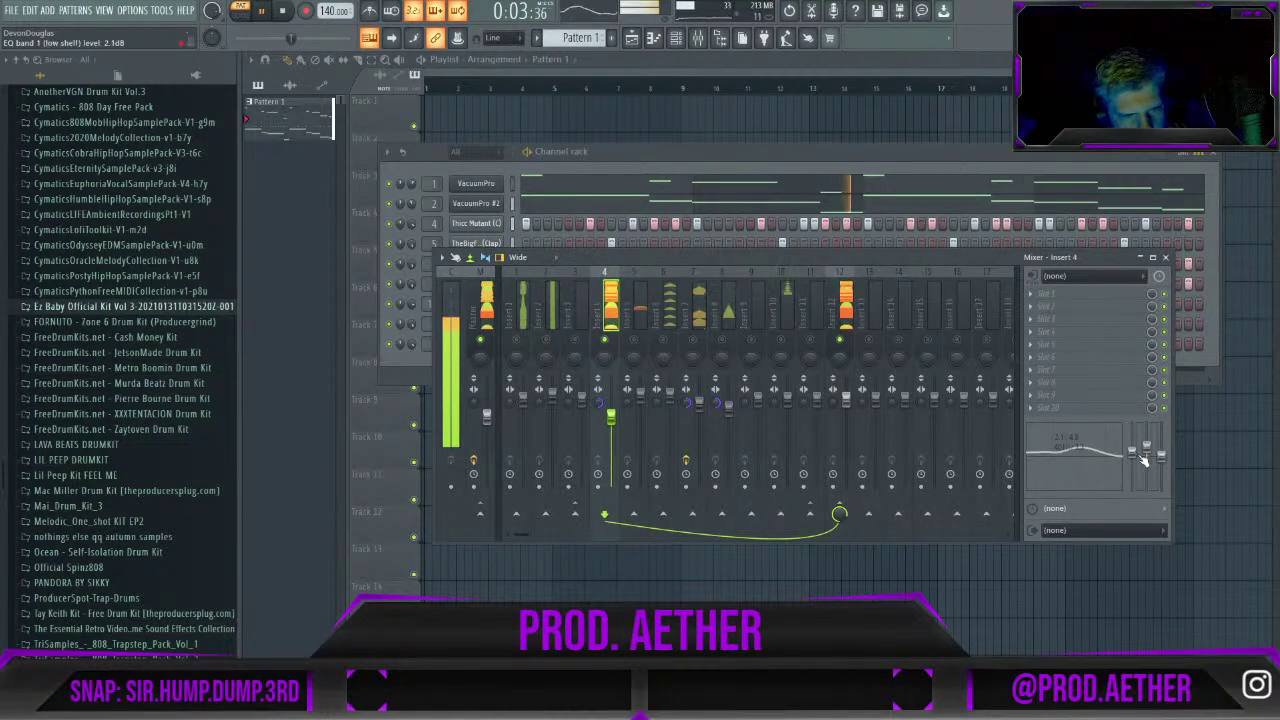
scroll(1044, 468, "down", 2)
scroll(1153, 453, "down", 3)
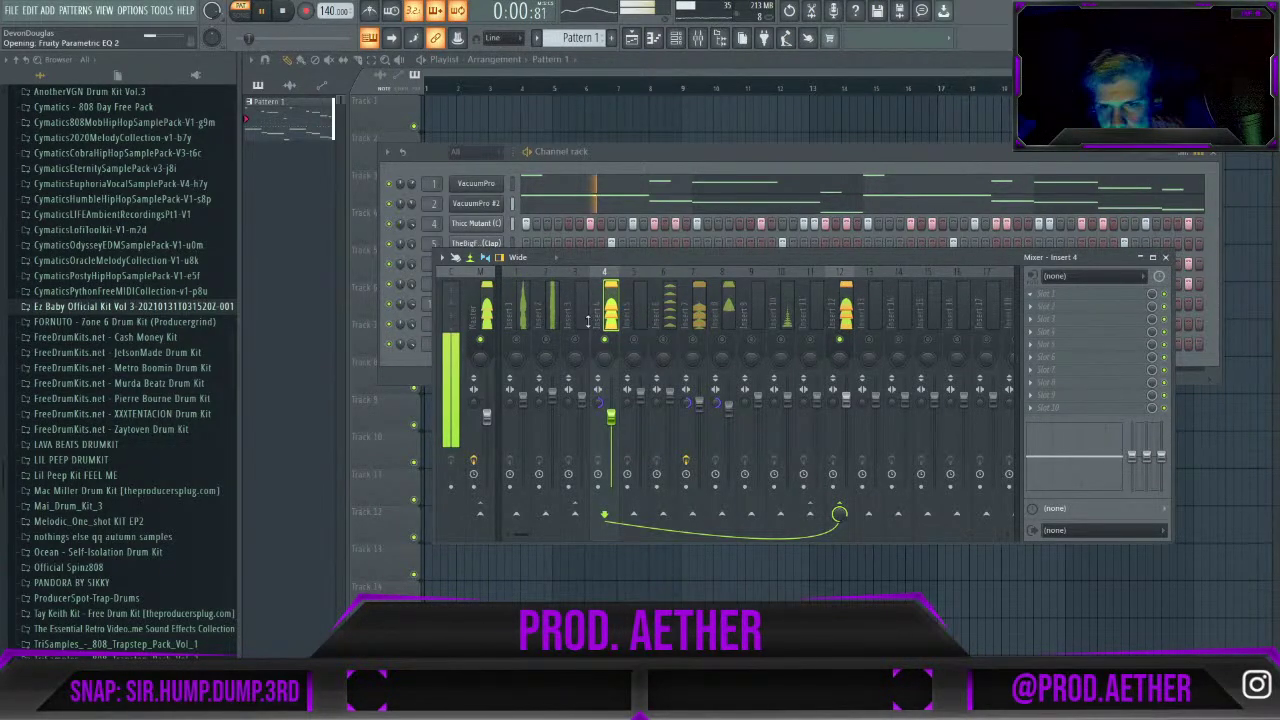
Load Fruity parametric EQ 2 on Insert 4 and boost bands 2, 3 and 6, leaving band 1 flat.
left_click_drag(530, 270, 563, 249)
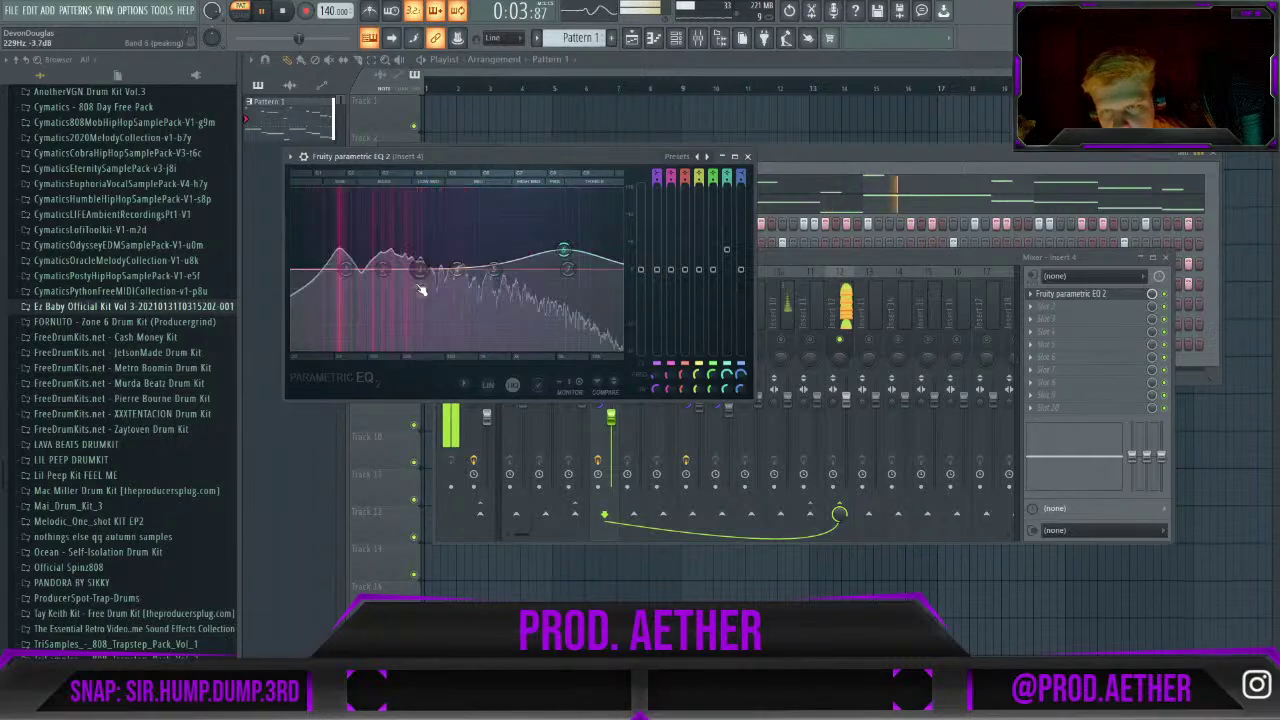
mouse_move(418, 268)
left_mouse_down()
mouse_move(409, 251)
mouse_move(431, 249)
mouse_move(421, 245)
left_mouse_up()
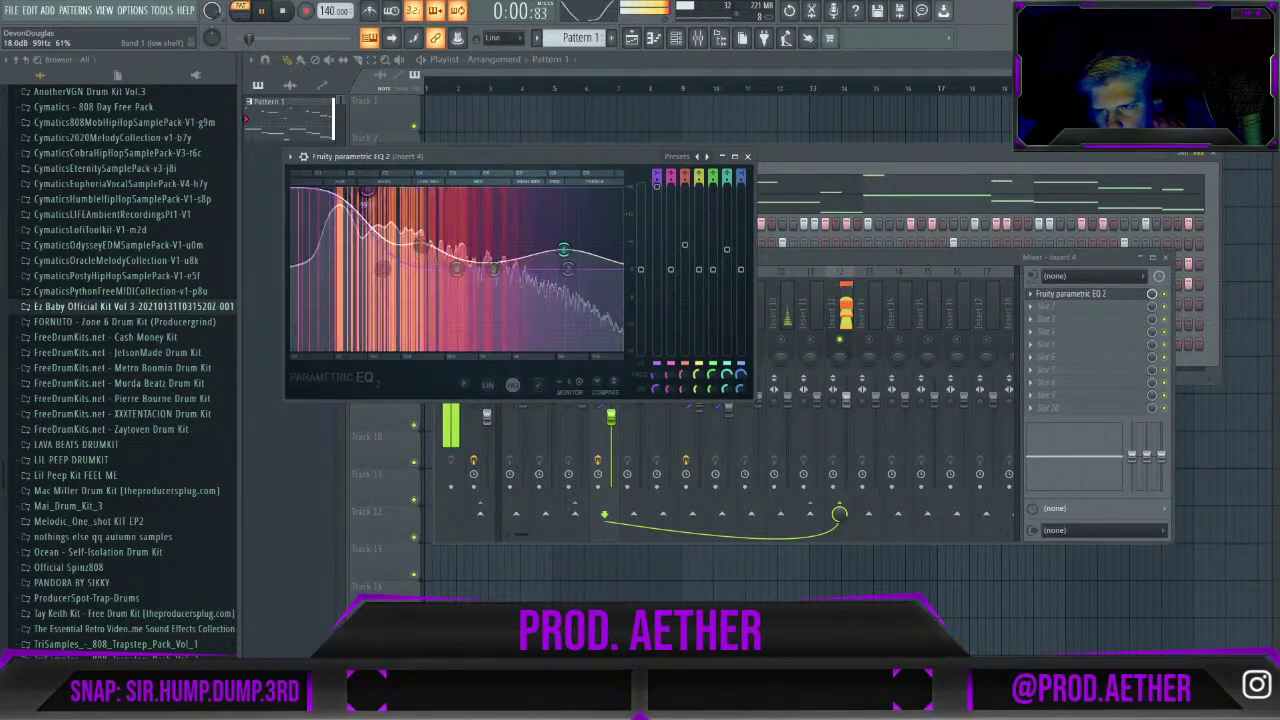
left_click_drag(372, 230, 371, 200)
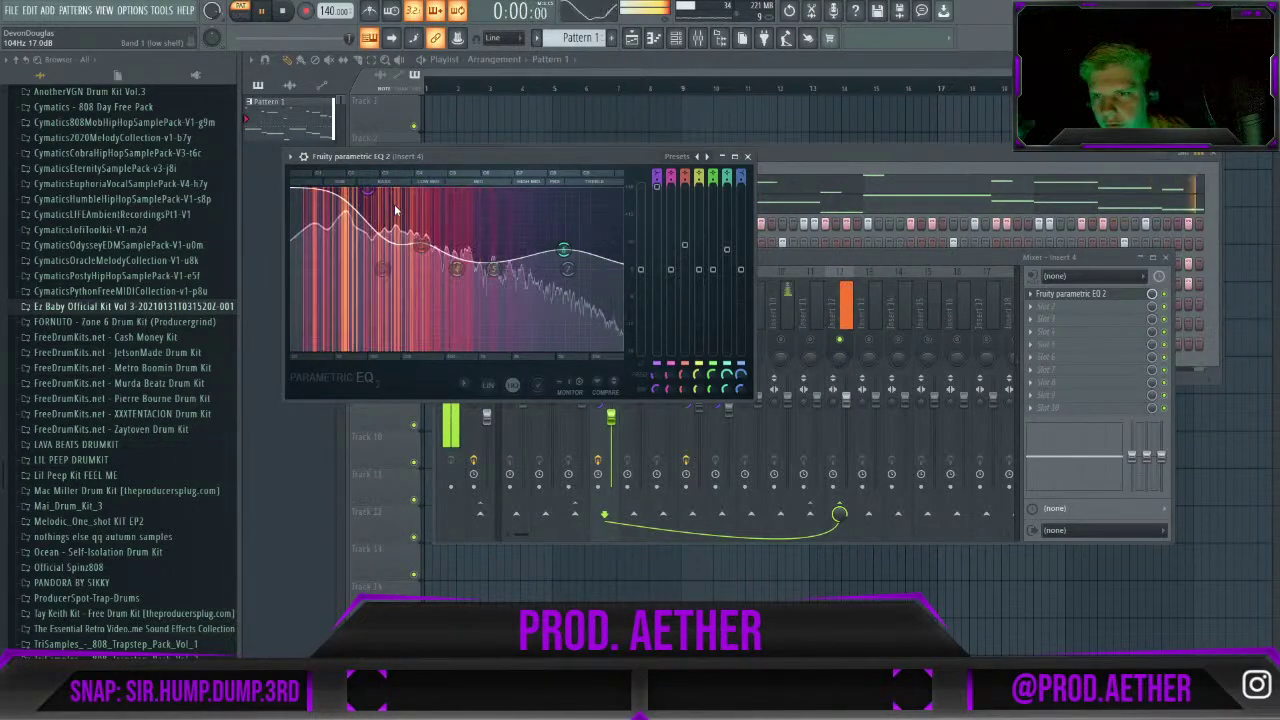
left_click_drag(395, 210, 352, 244)
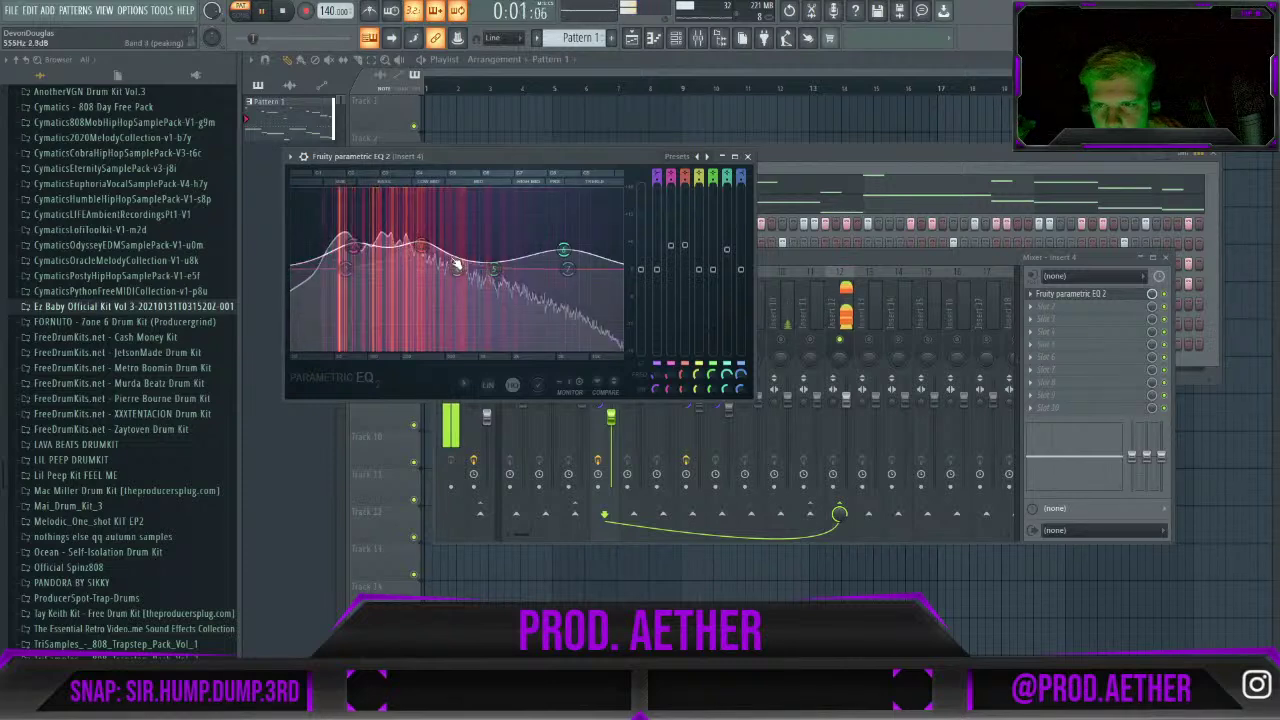
Refine Insert 4's EQ: band 3 at about 252 Hz, 5.7 dB, band 4 boosted, band 5 slightly cut, band 1 at about 39 Hz, -1.3 dB.
mouse_move(427, 232)
left_mouse_down()
mouse_move(478, 226)
mouse_move(443, 234)
left_mouse_up()
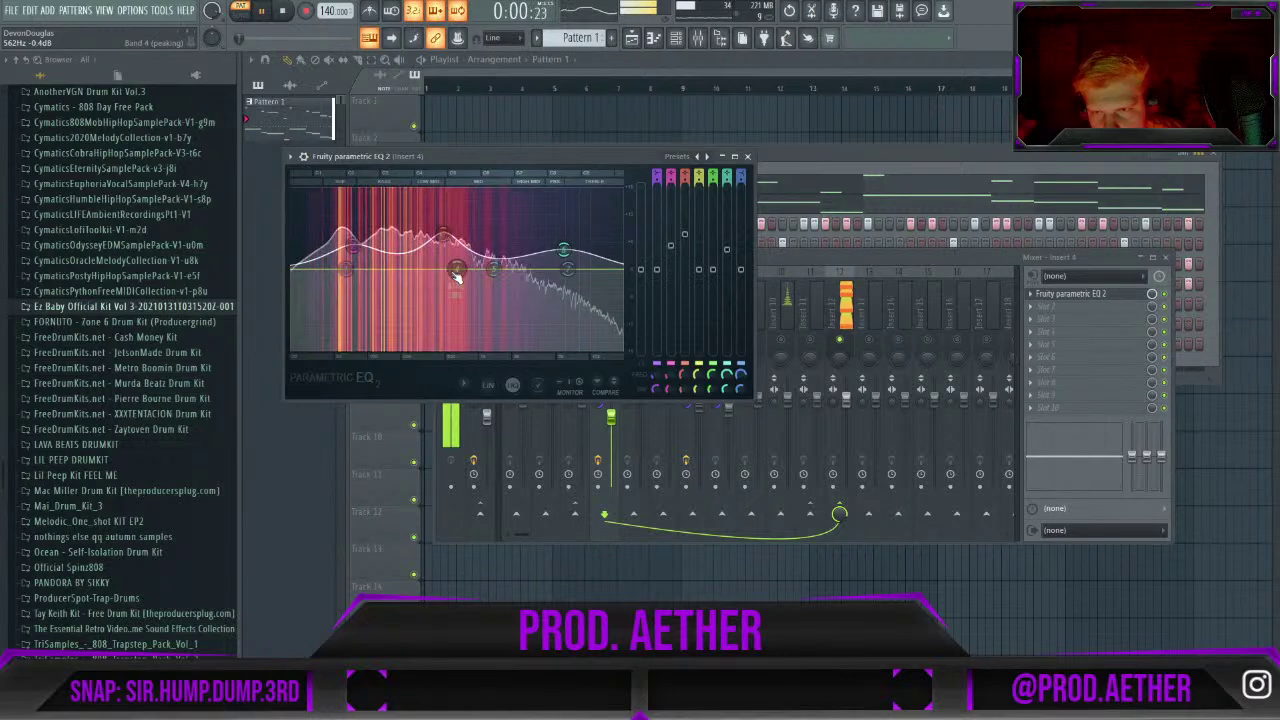
left_click_drag(503, 268, 407, 258)
scroll(412, 254, "down", 5)
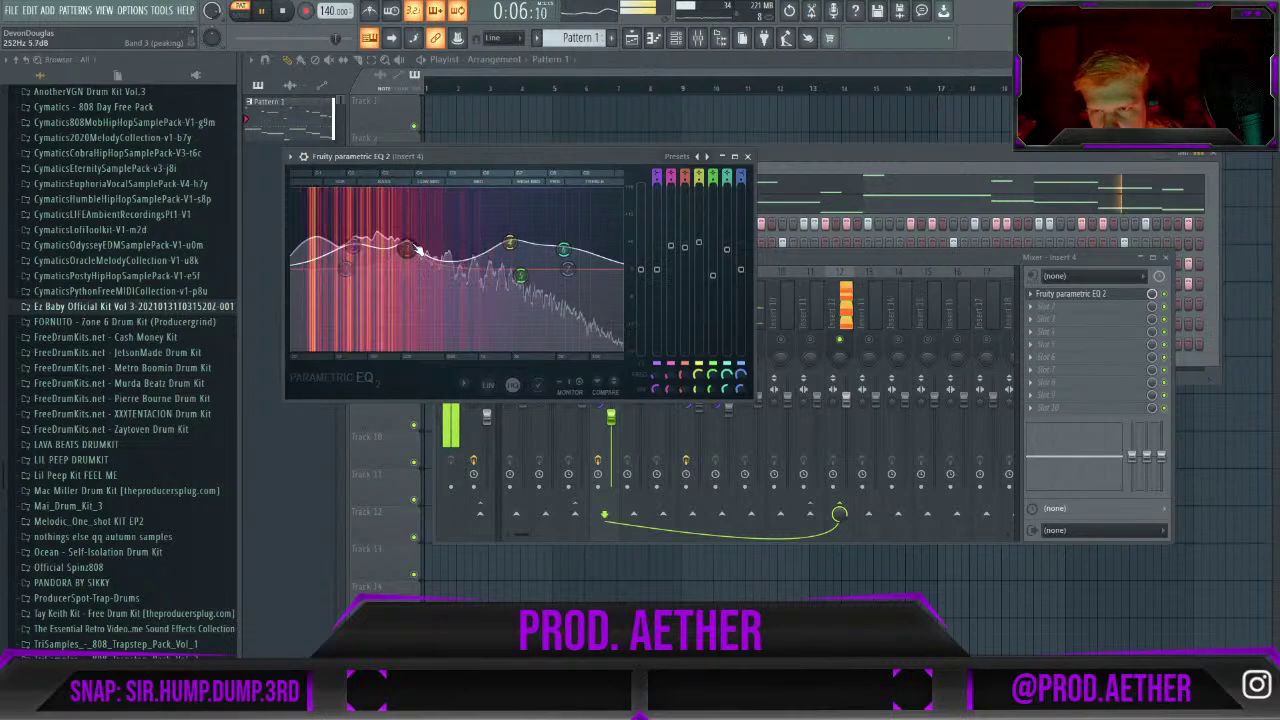
left_click_drag(346, 268, 312, 254)
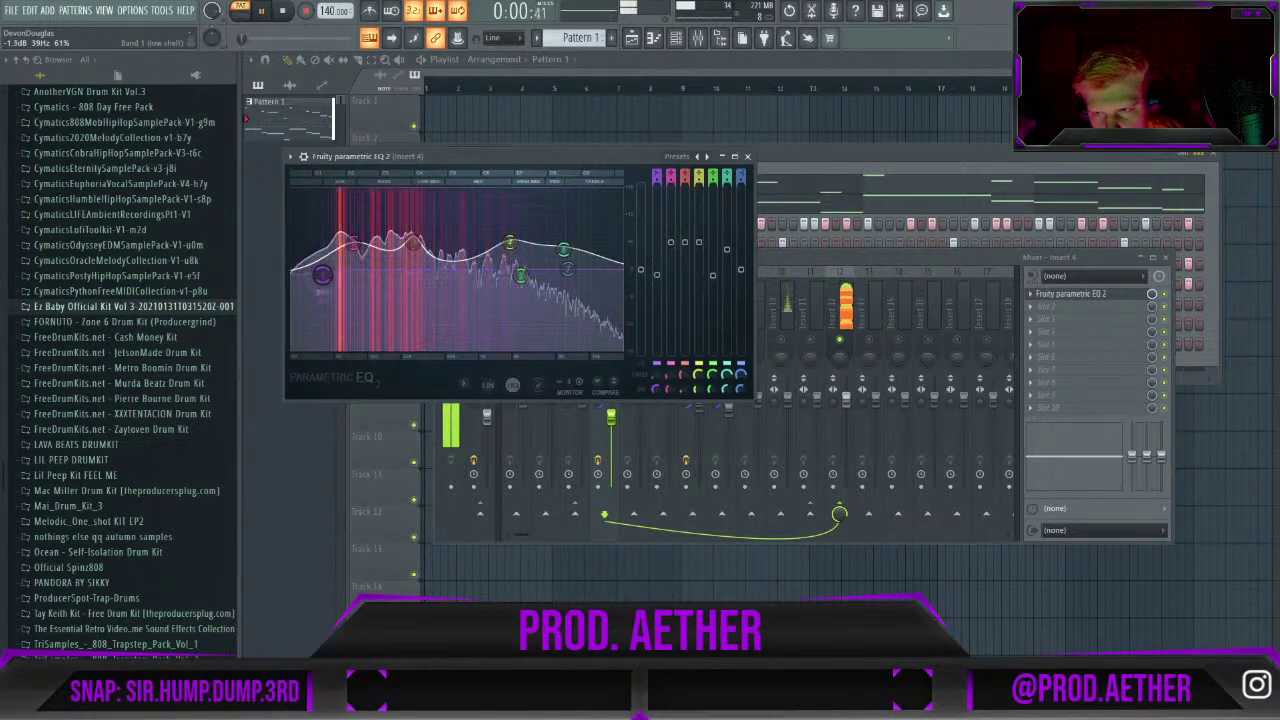
left_click(748, 158)
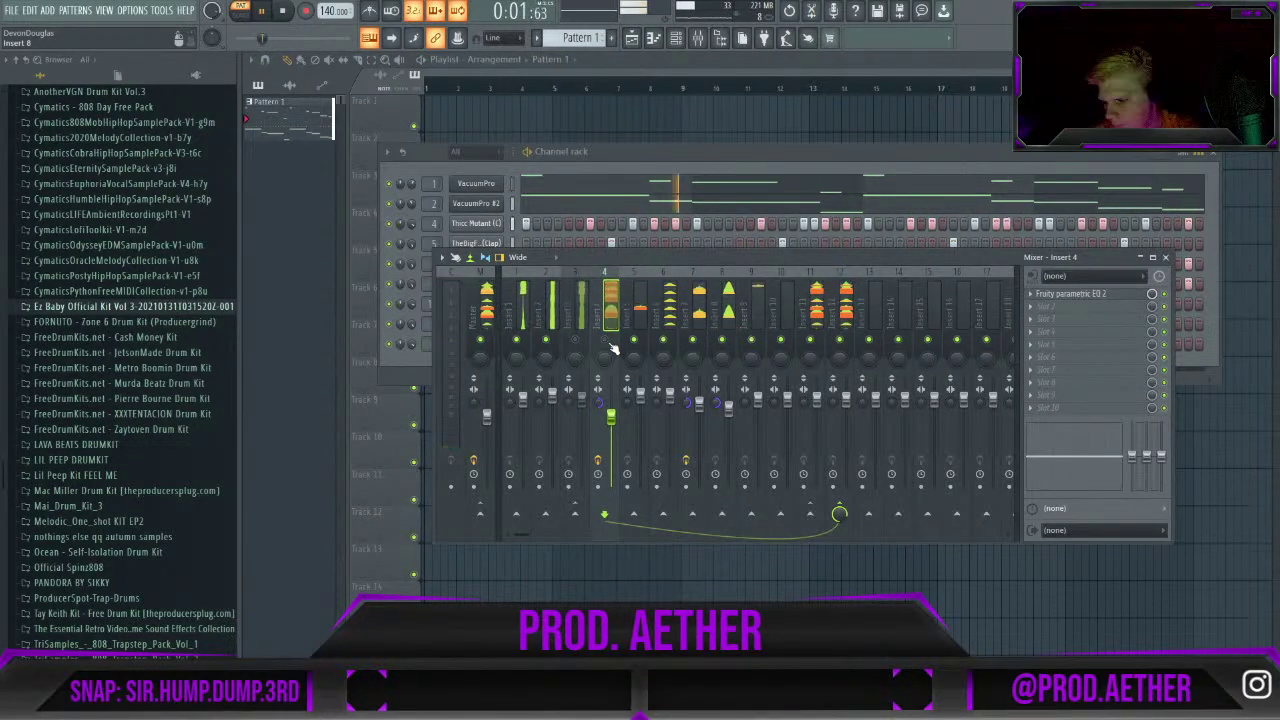
Set Insert 7's volume to 100% and compare the Master, Insert 7, Insert 8 and Insert 9 tracks during playback.
left_click(699, 405)
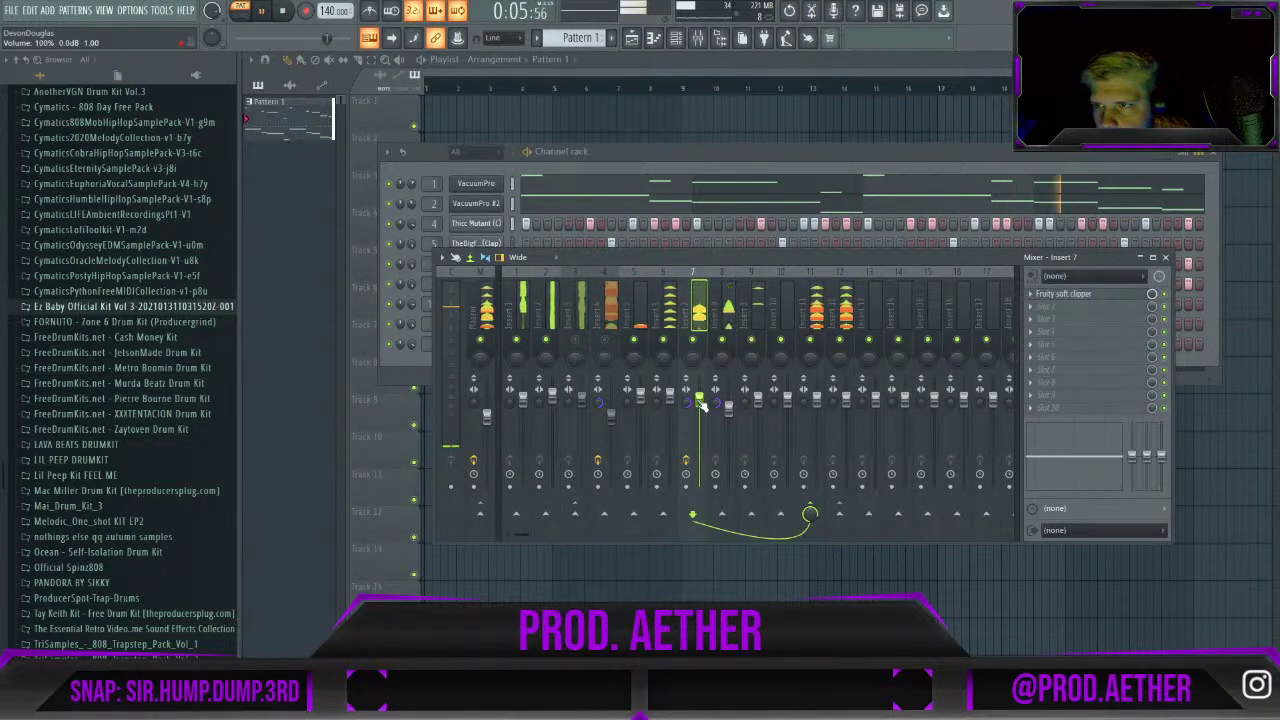
left_click(750, 306)
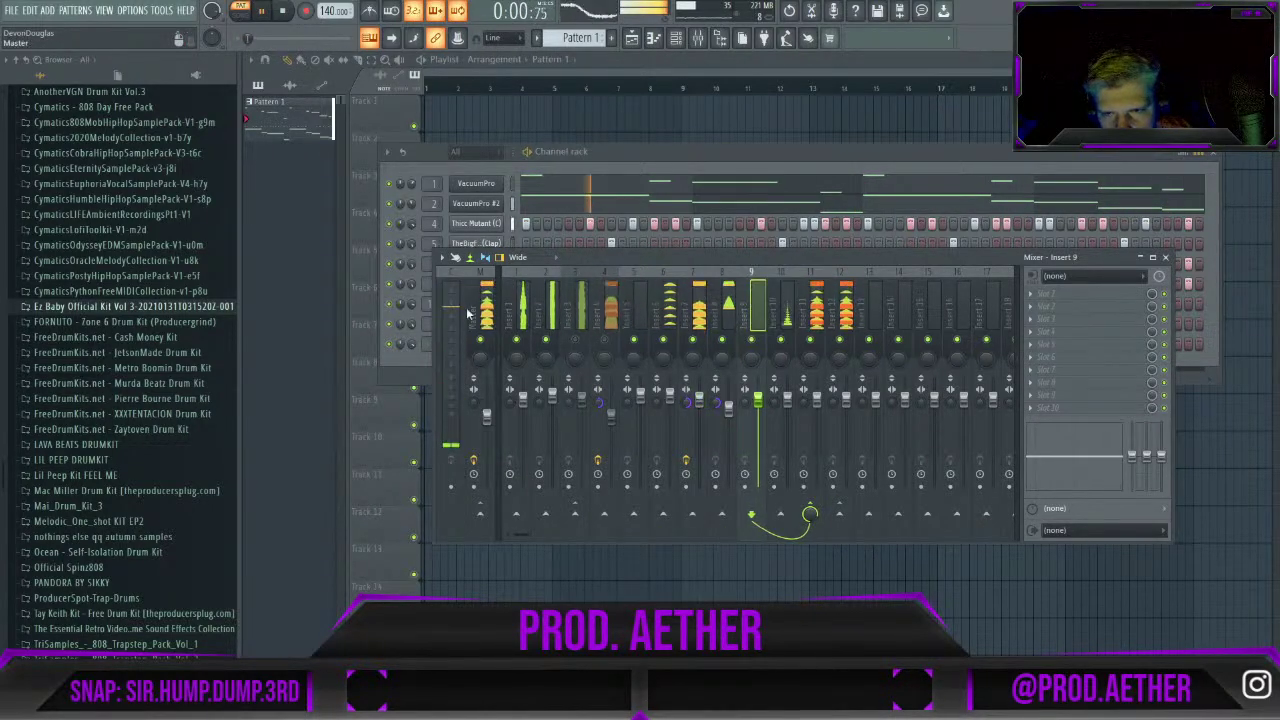
left_click(478, 318)
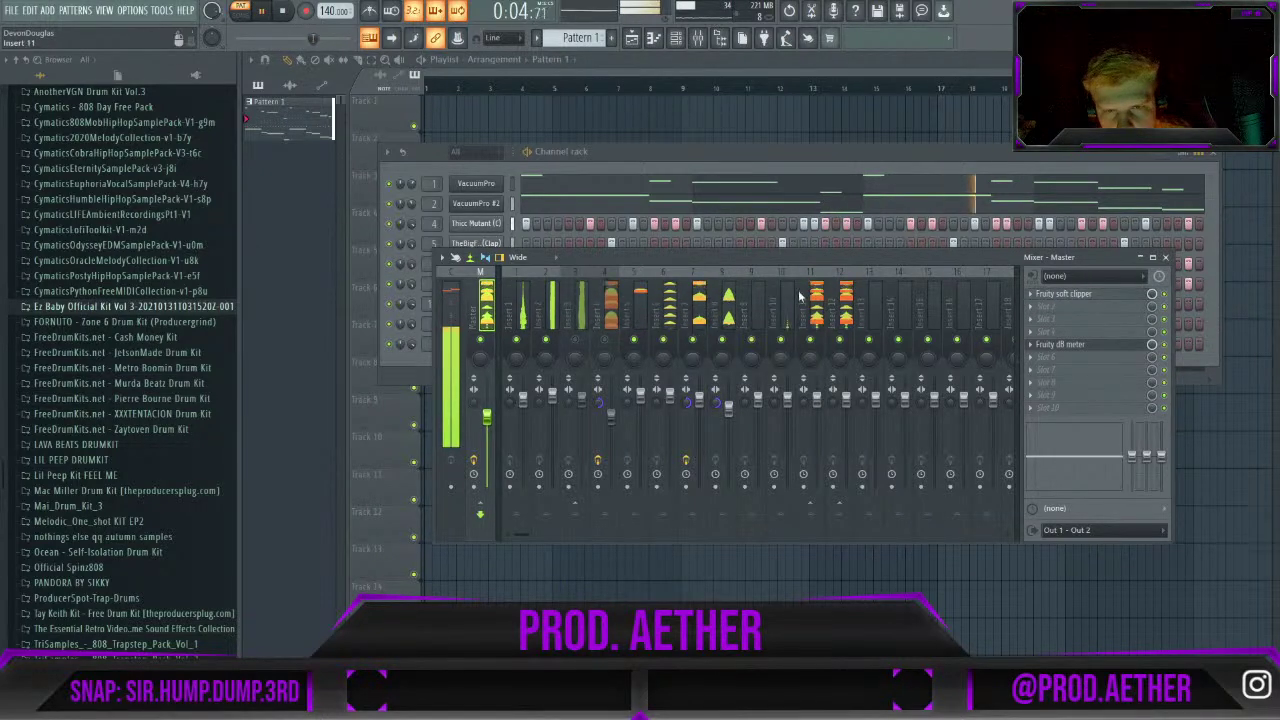
left_click(699, 310)
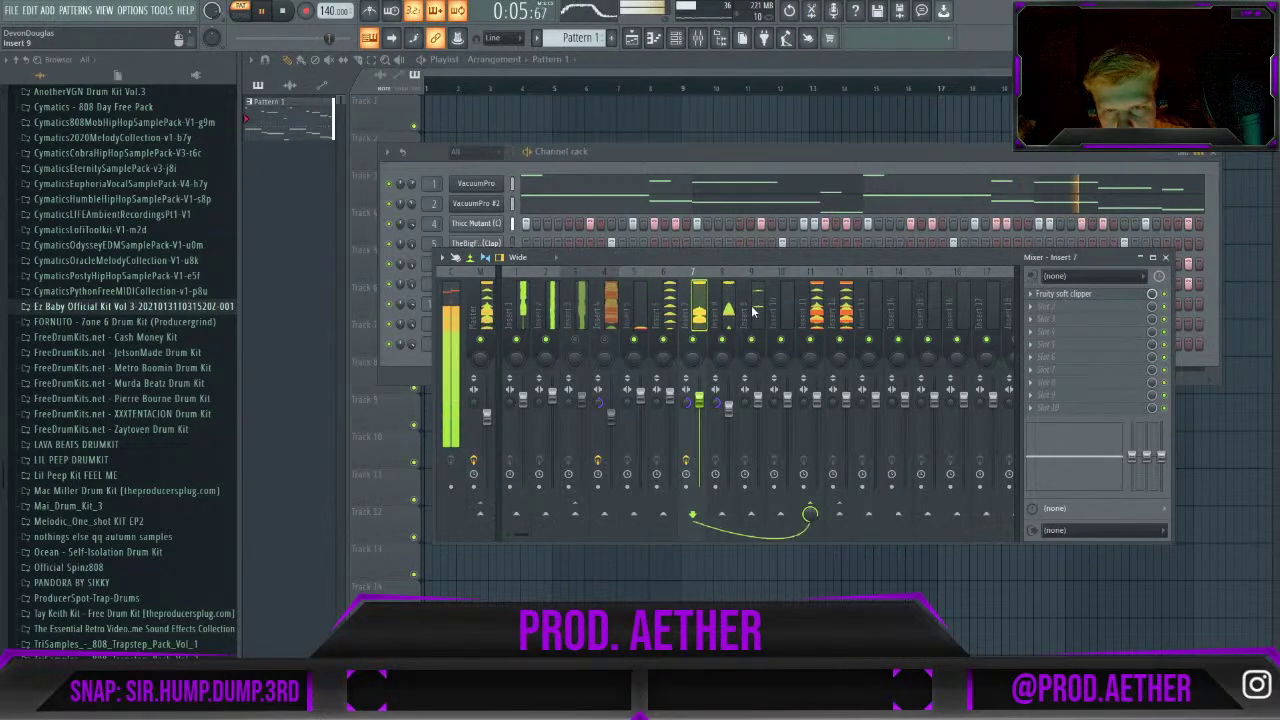
left_click(480, 318)
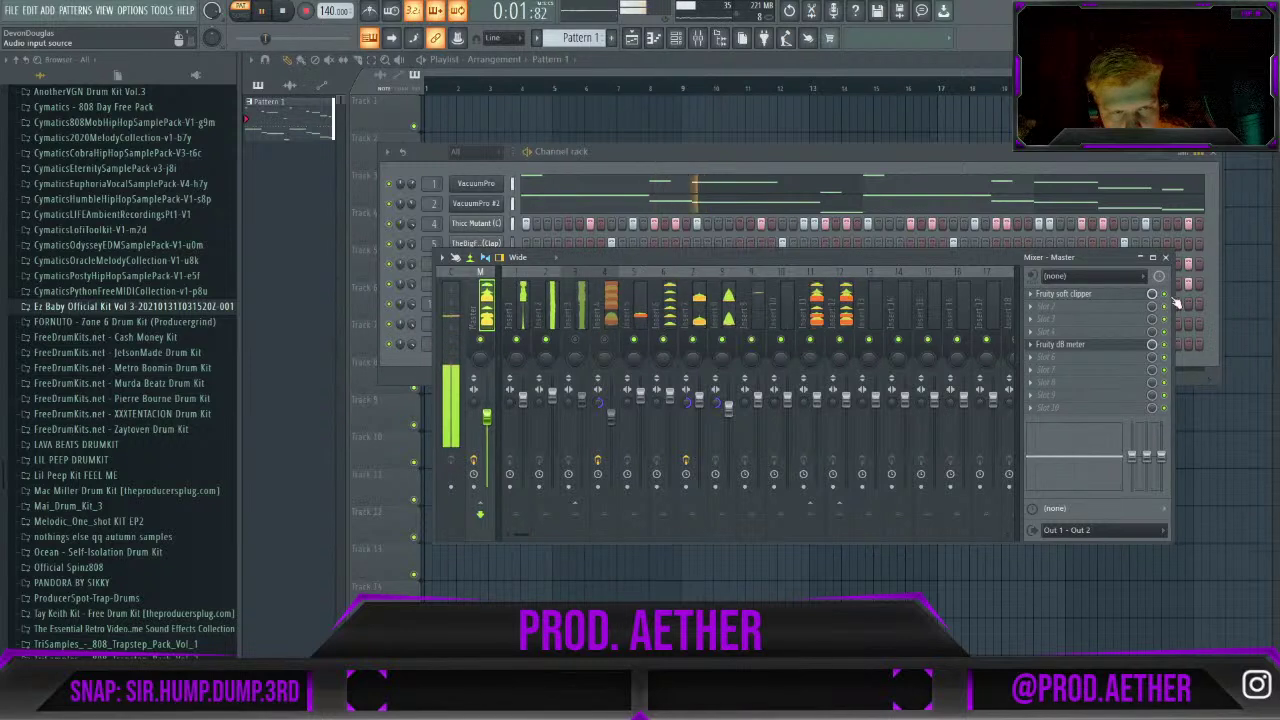
left_click(727, 312)
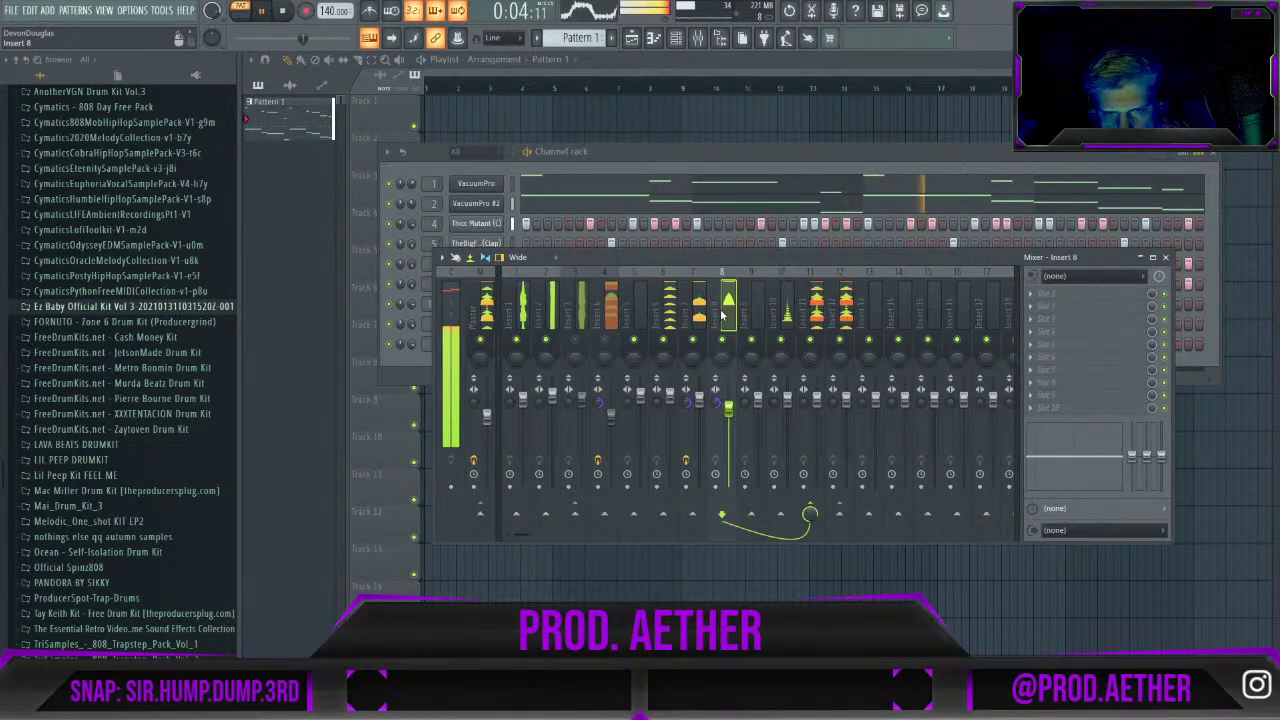
Keep Insert 12 at 100%, set Insert 11's volume to about 83%, and slightly lower Insert 5's volume.
left_click(846, 398)
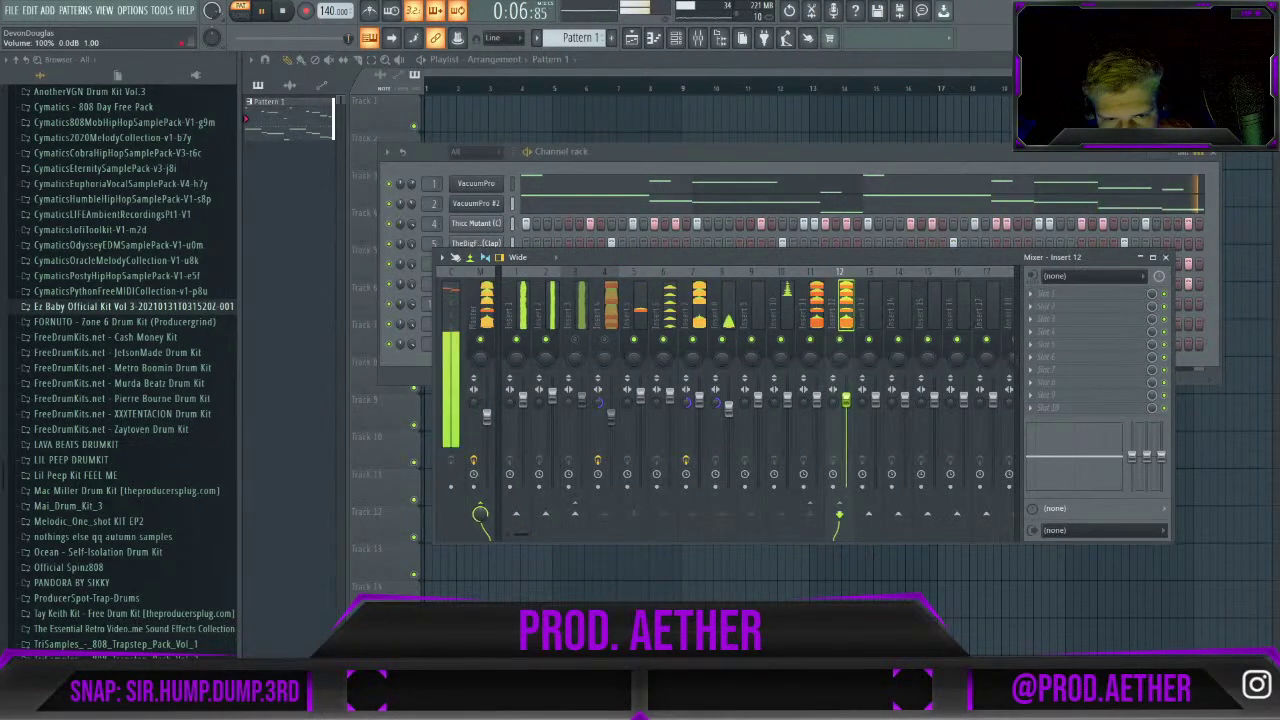
left_click(817, 402)
left_click_drag(817, 402, 817, 410)
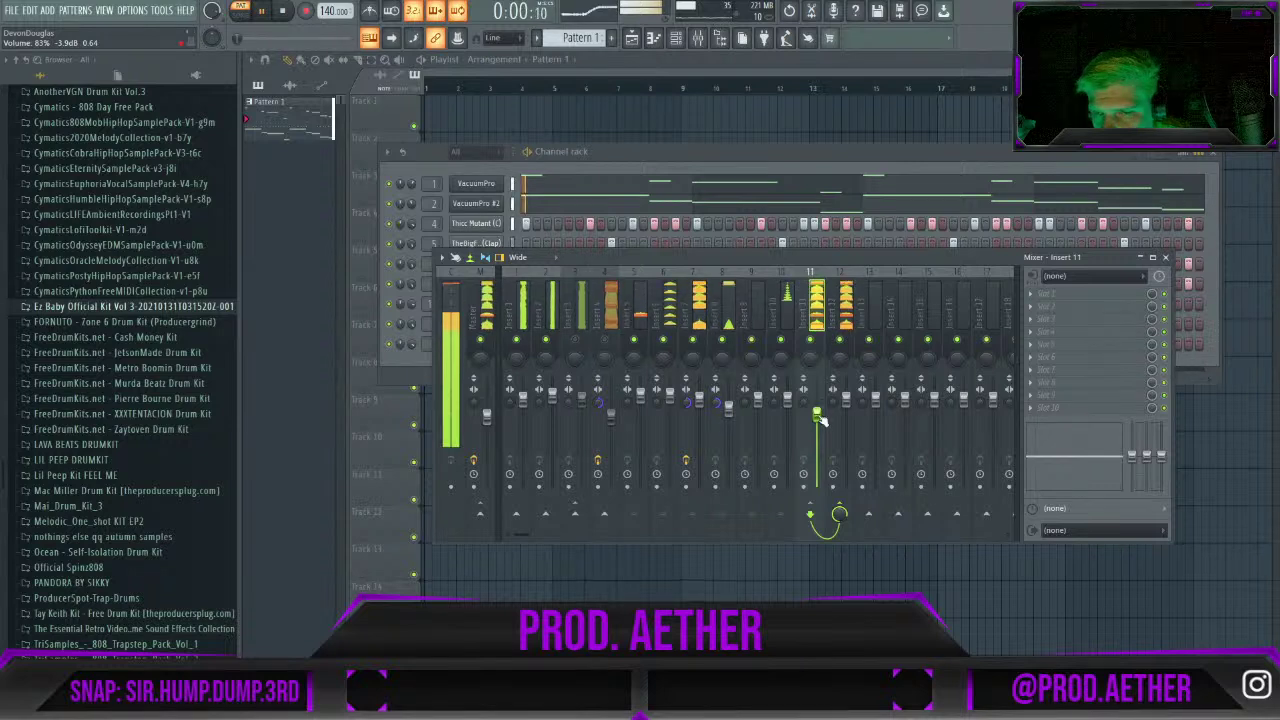
left_click_drag(817, 410, 817, 409)
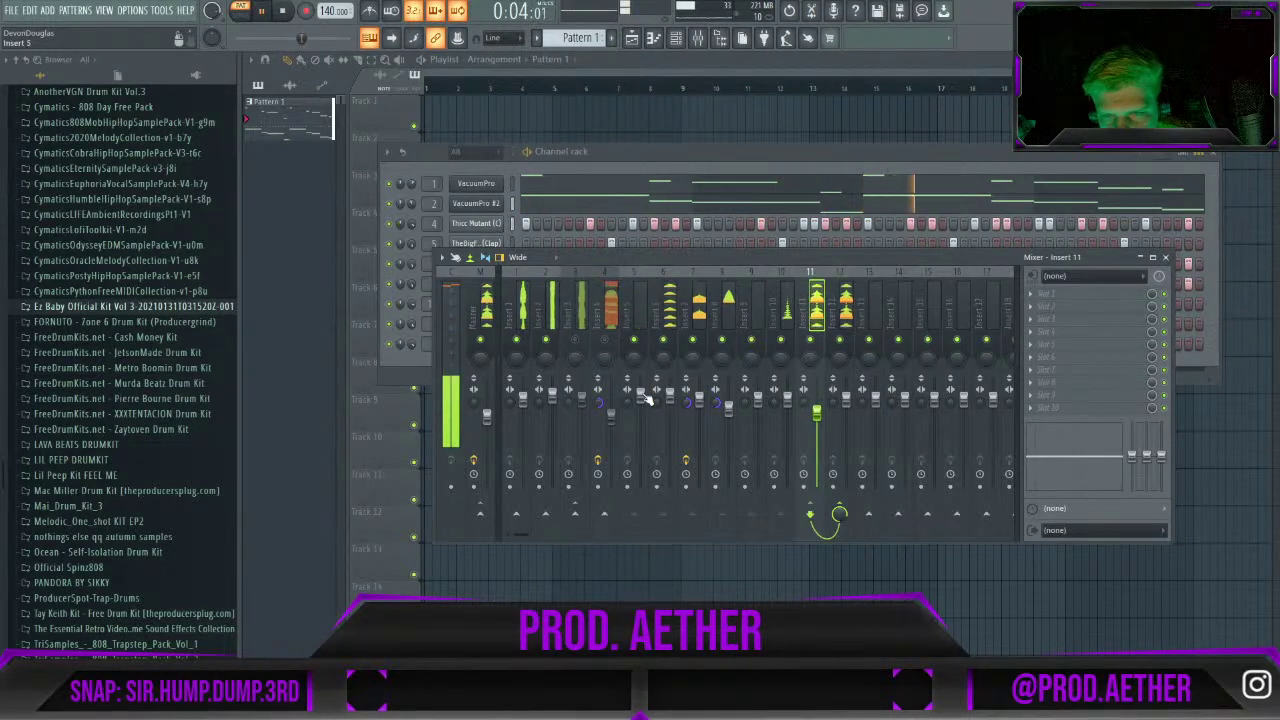
left_click_drag(641, 398, 641, 403)
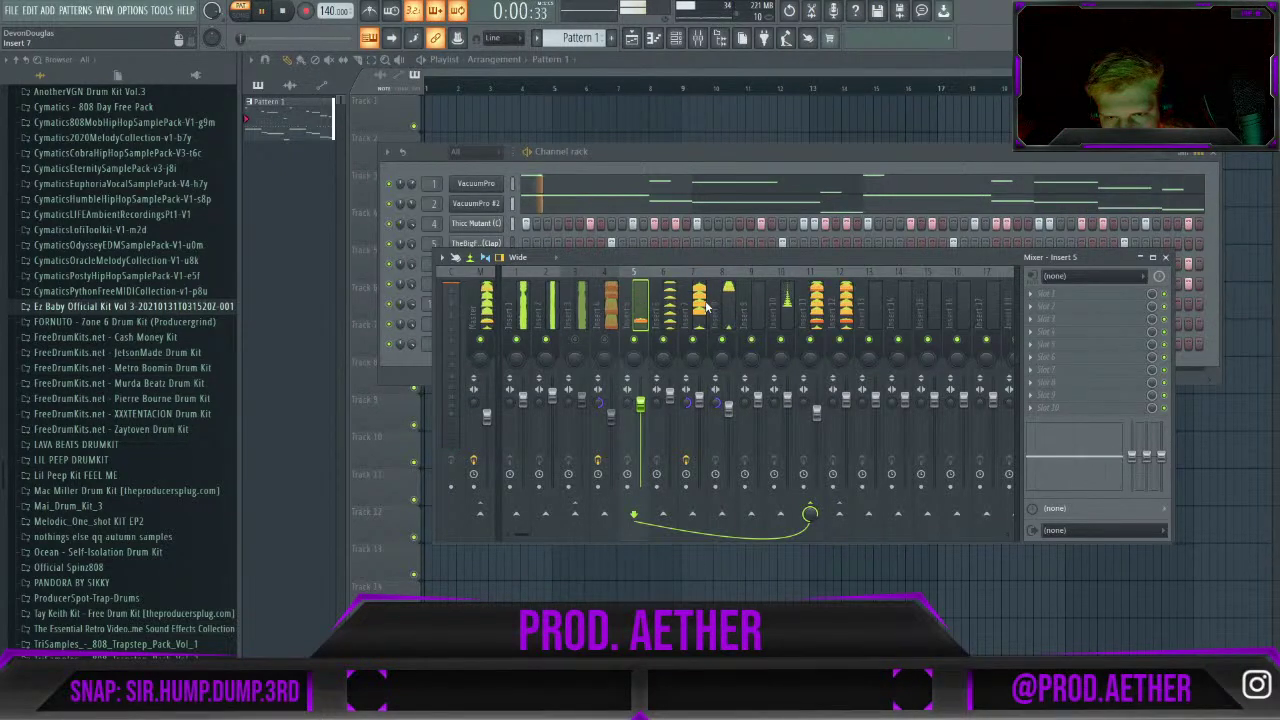
Raise Insert 9's volume to about 108% and raise Insert 10's volume slightly.
left_click(759, 400)
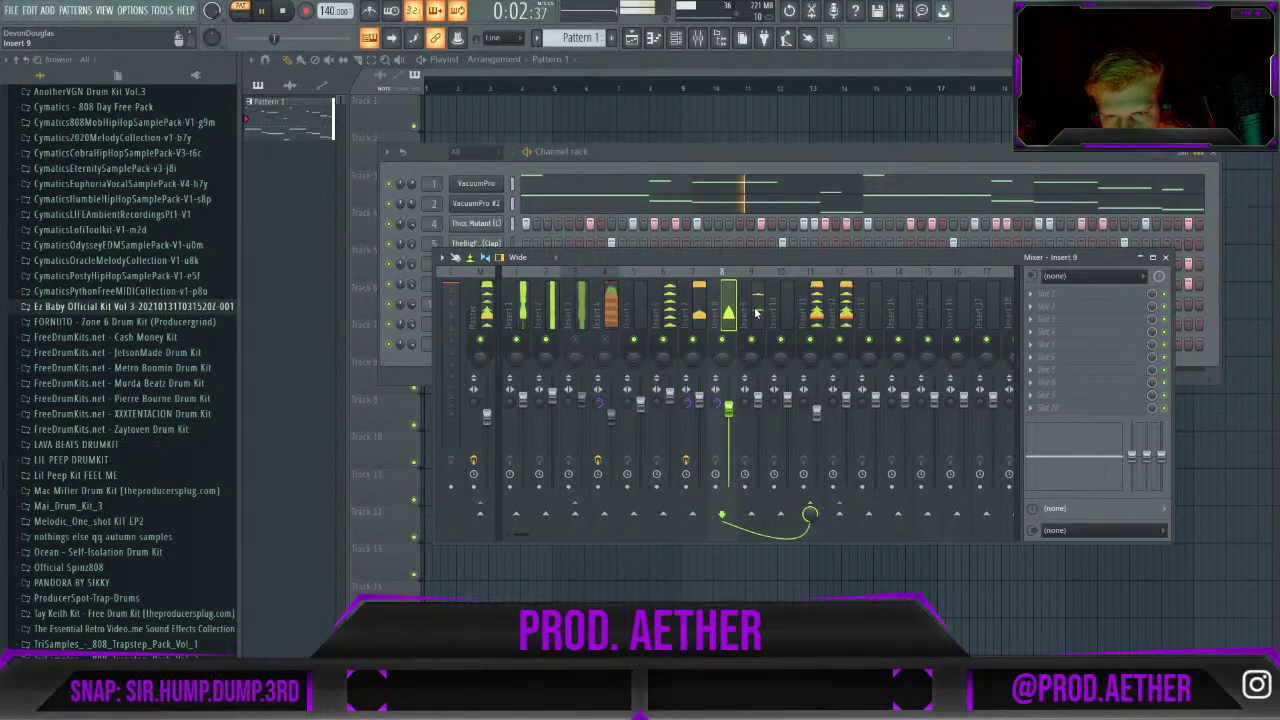
left_click_drag(762, 402, 760, 392)
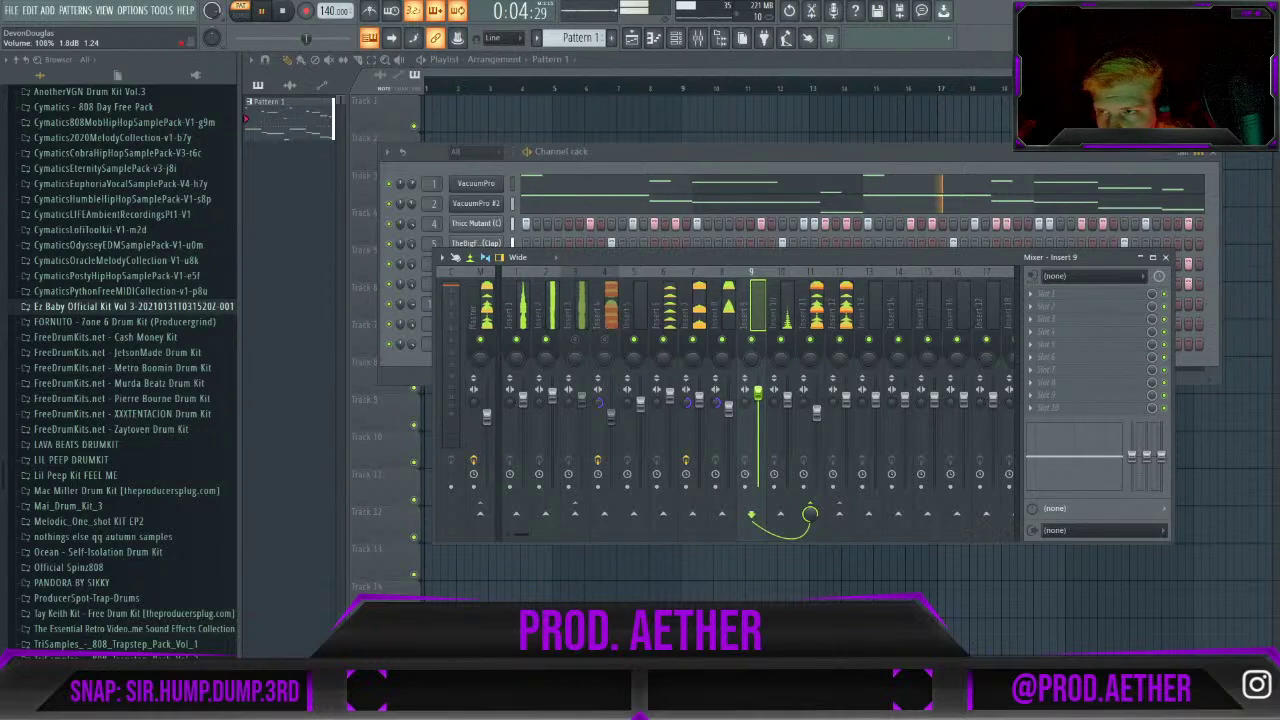
left_click(796, 340)
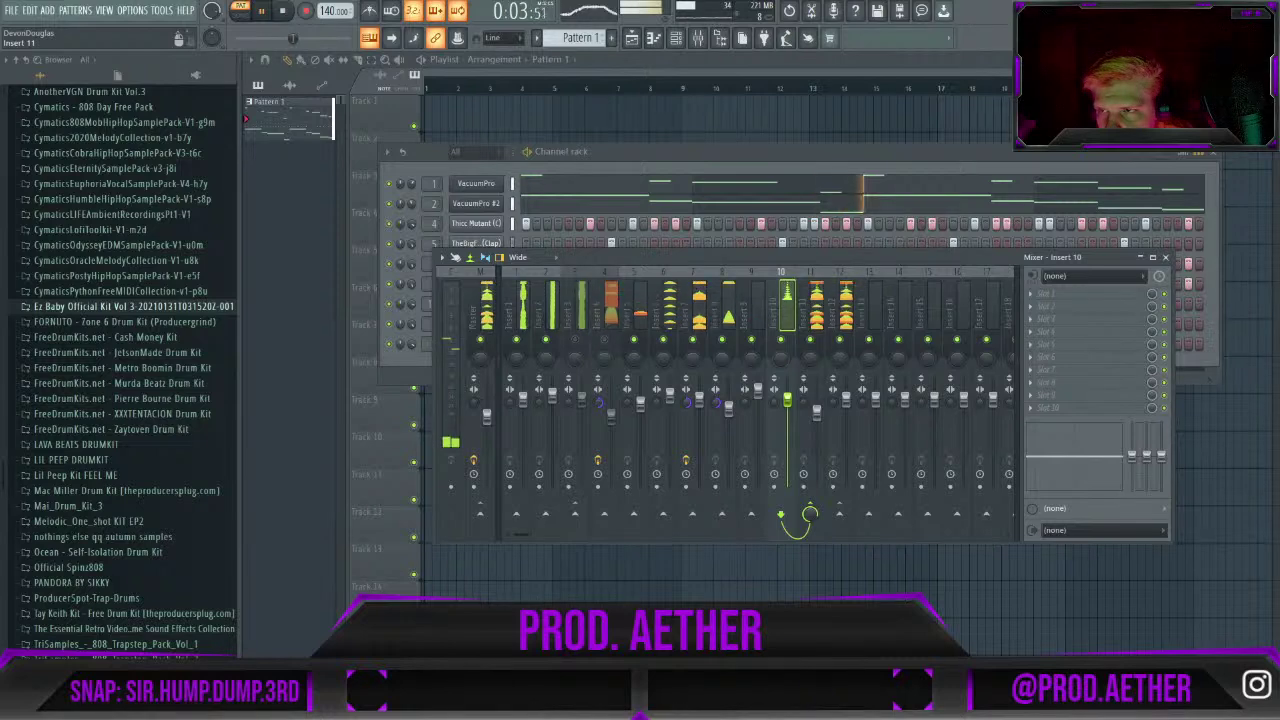
left_click_drag(789, 400, 789, 397)
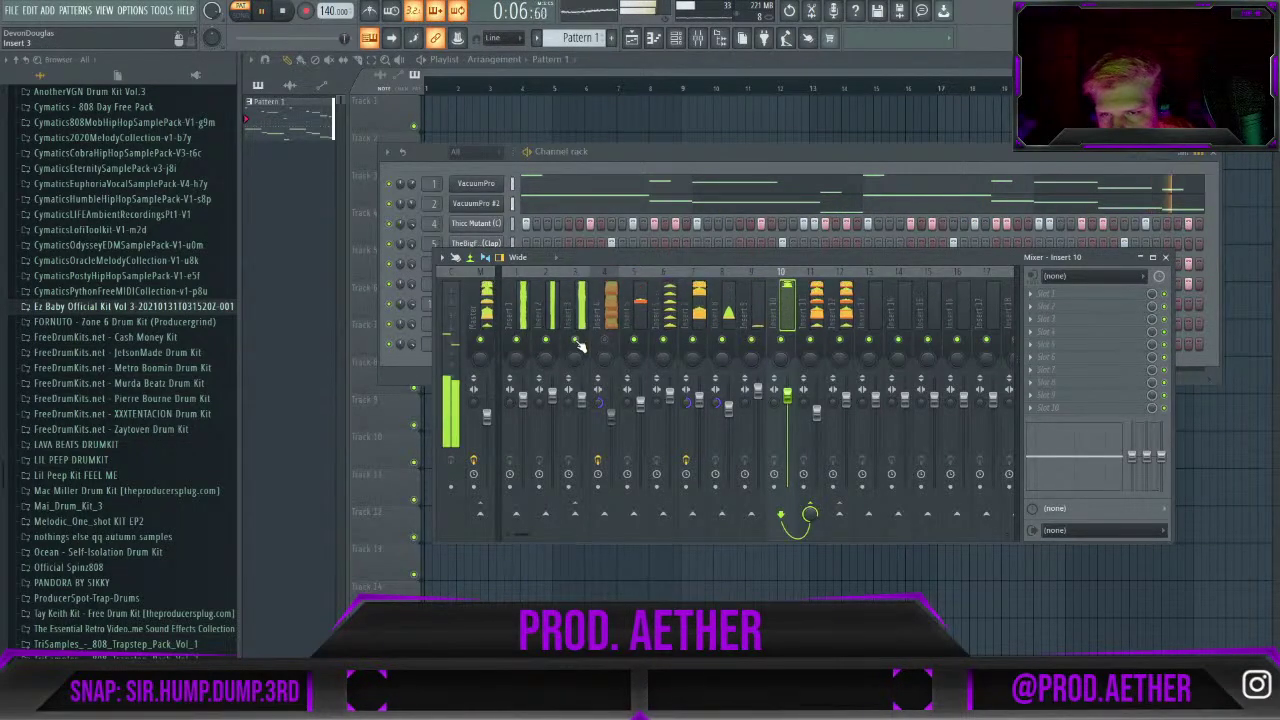
Unmute Insert 3 and Insert 4 and listen to them within the playing pattern.
left_click(583, 399)
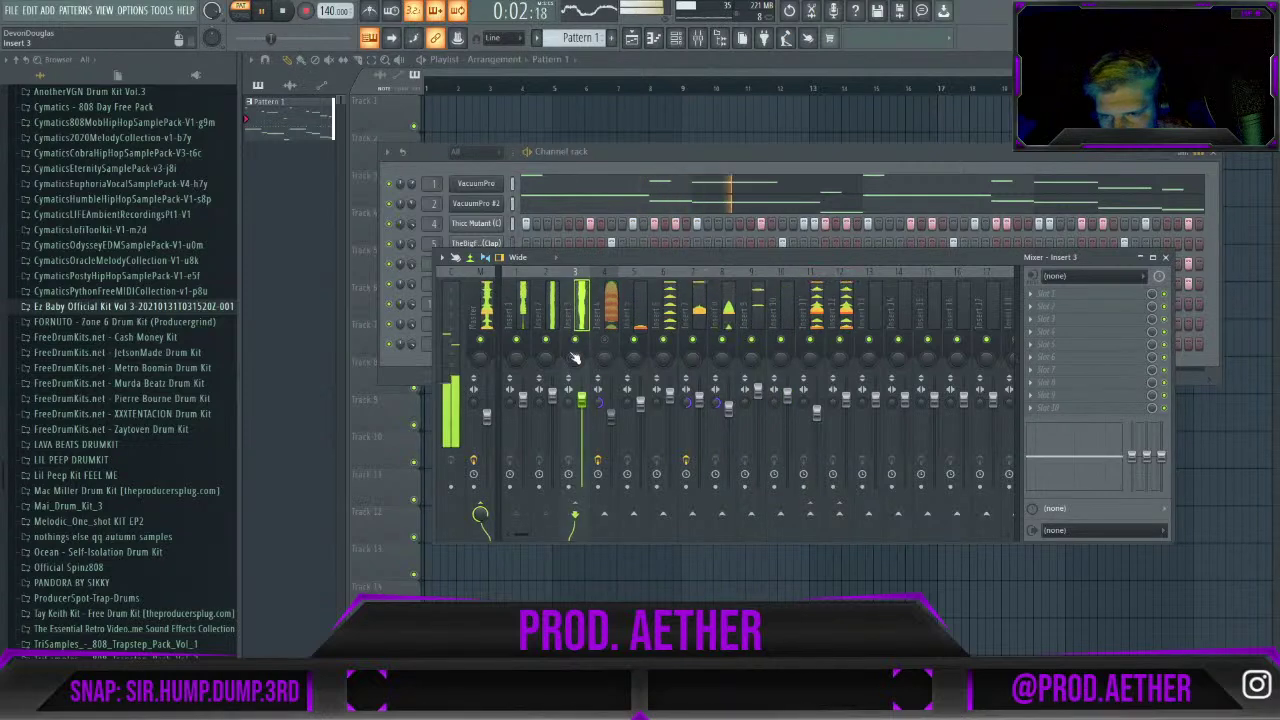
left_click(607, 315)
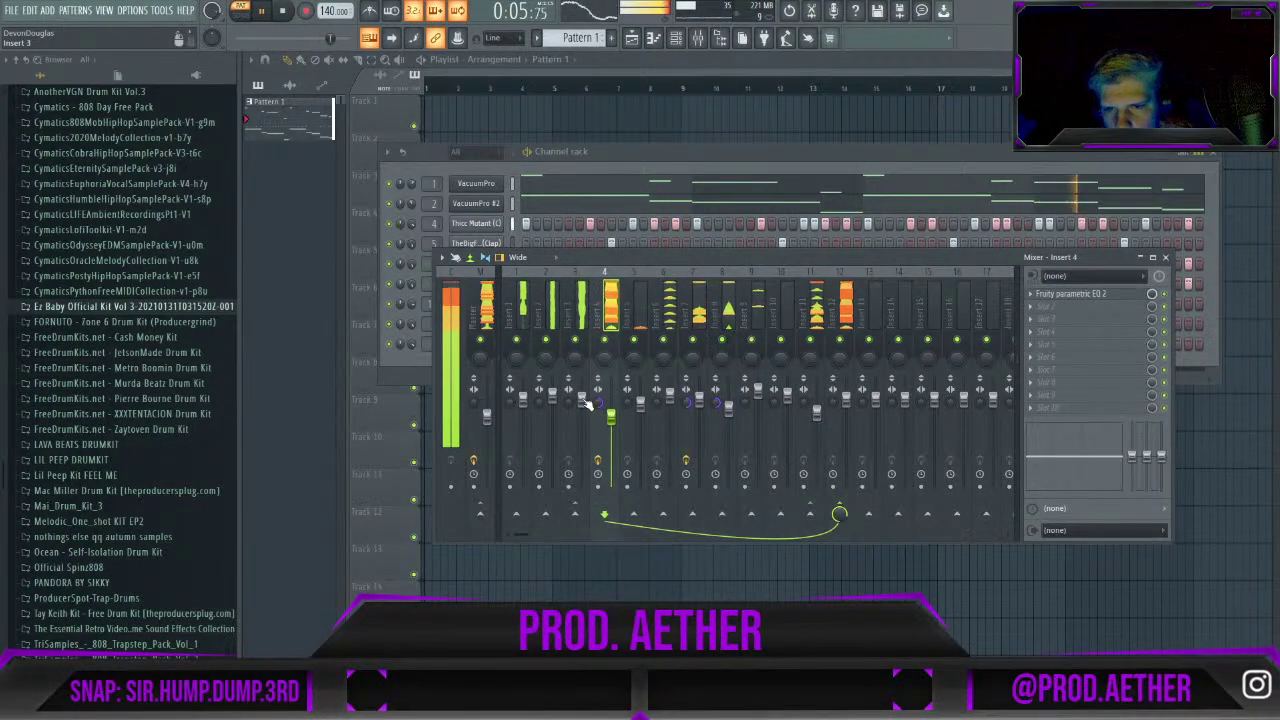
Set Insert 12's volume to about 80% and raise the Master fader level with Insert 1's.
left_click(843, 416)
left_click_drag(846, 413, 846, 422)
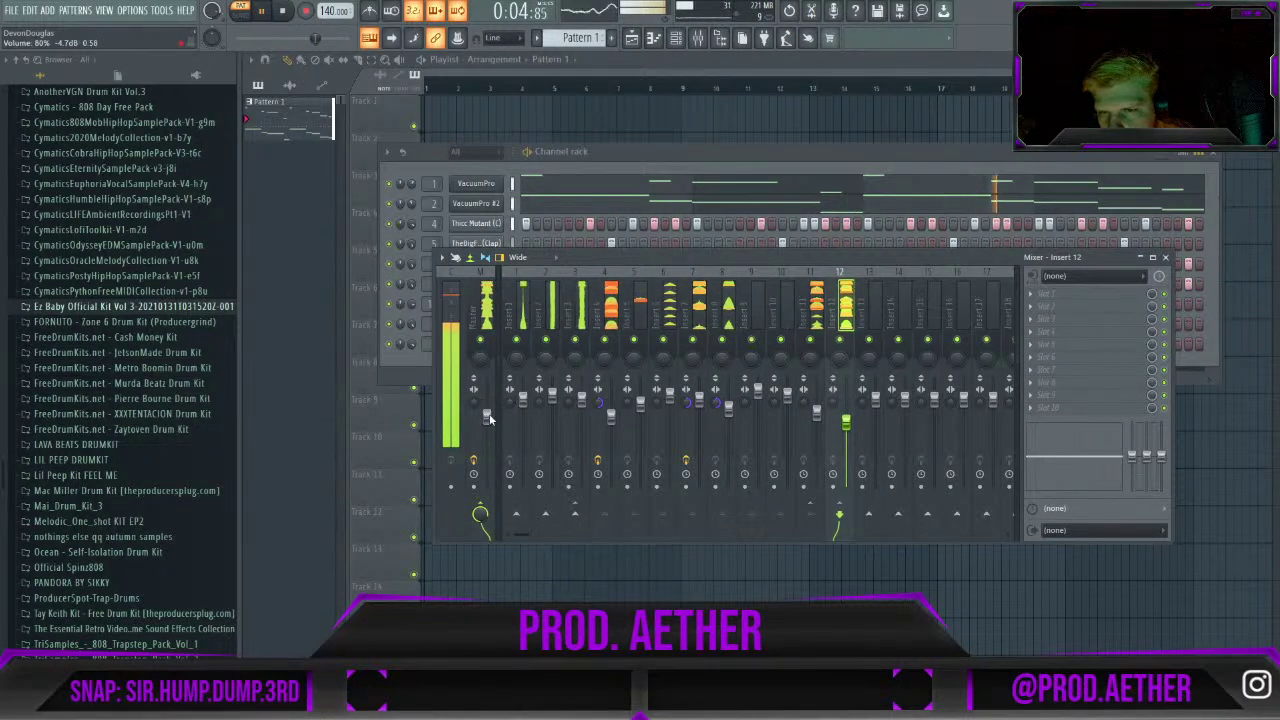
mouse_move(846, 423)
left_mouse_down()
mouse_move(848, 401)
mouse_move(846, 415)
left_mouse_up()
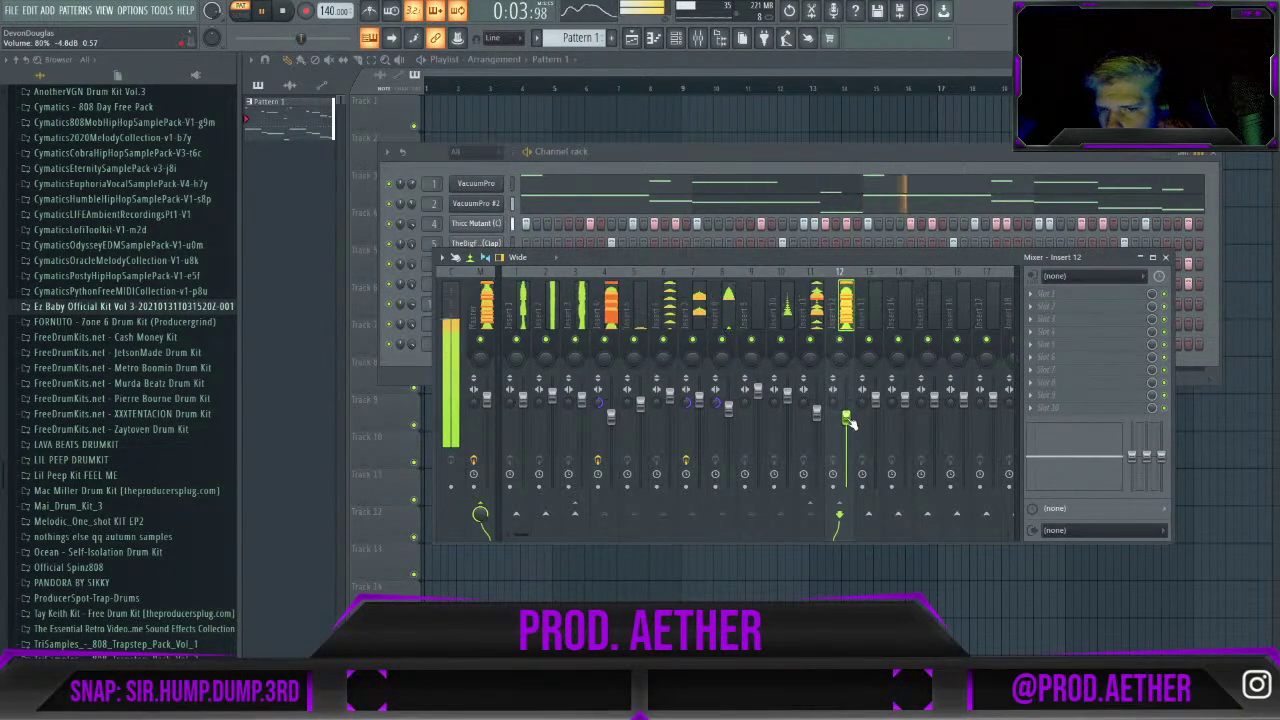
Lower Insert 3's volume until its fader is level with Insert 4's, and stop playback.
left_click_drag(581, 400, 582, 416)
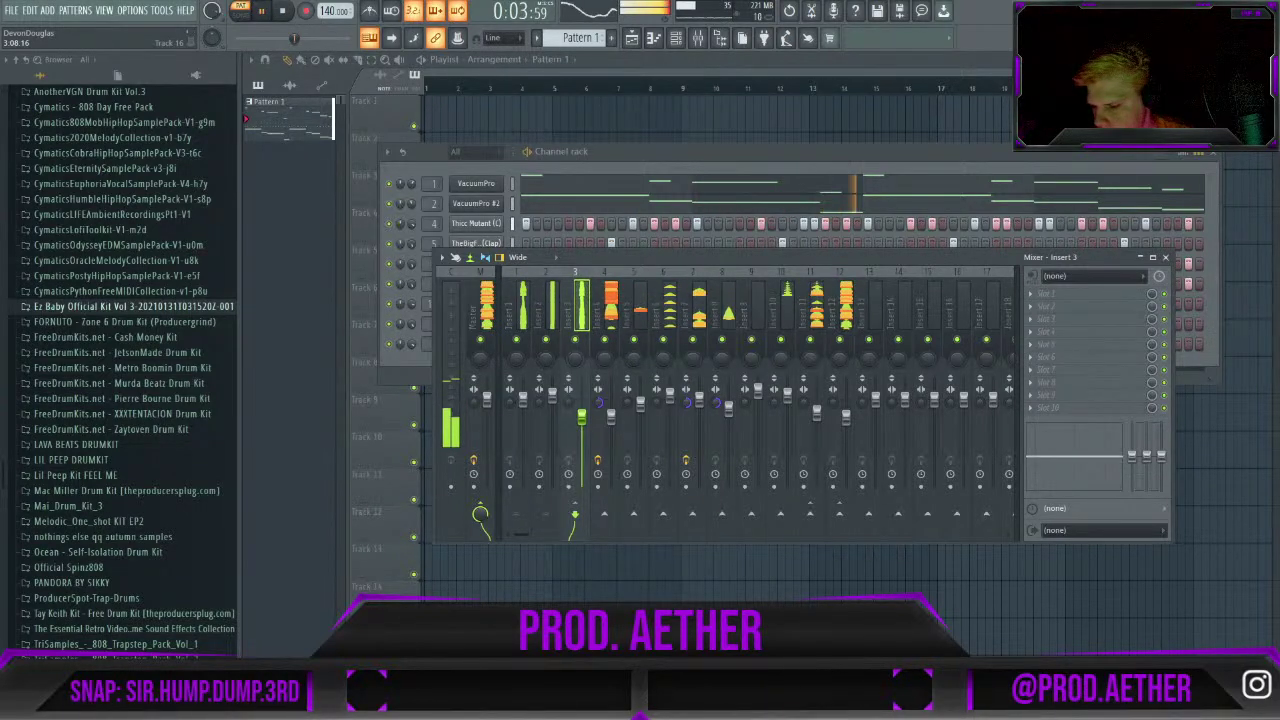
key("space")
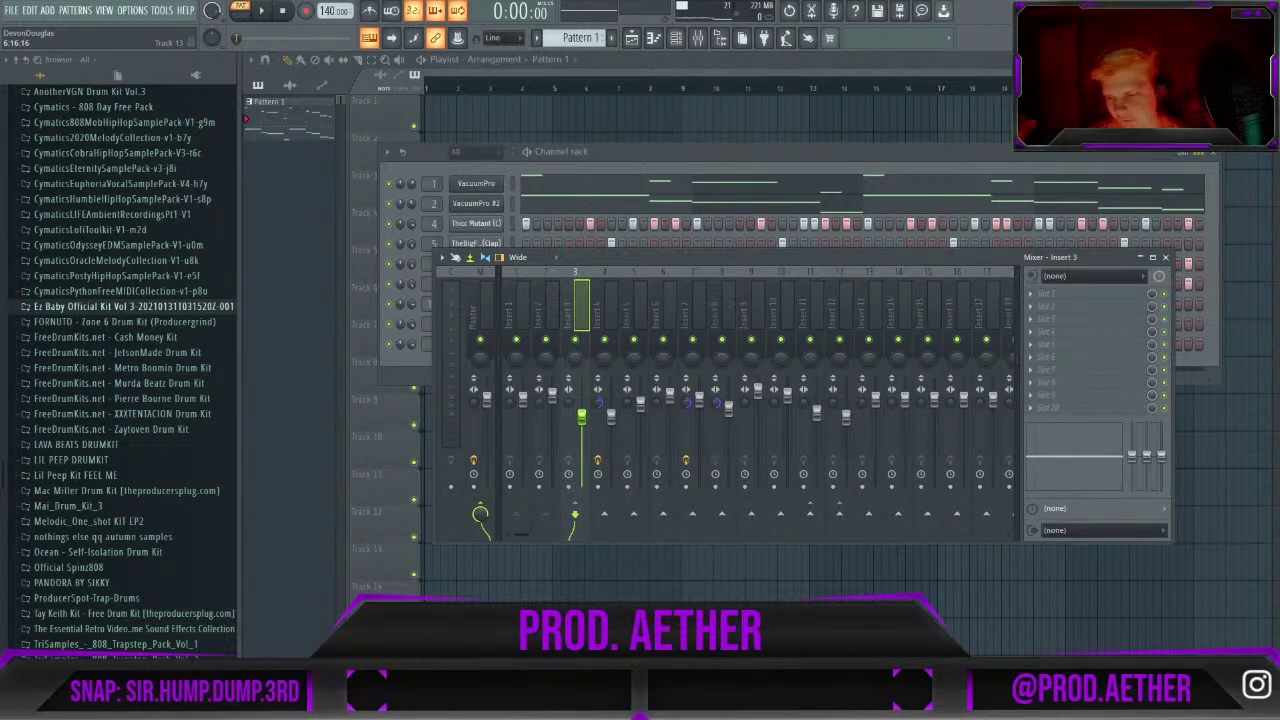
key("r")
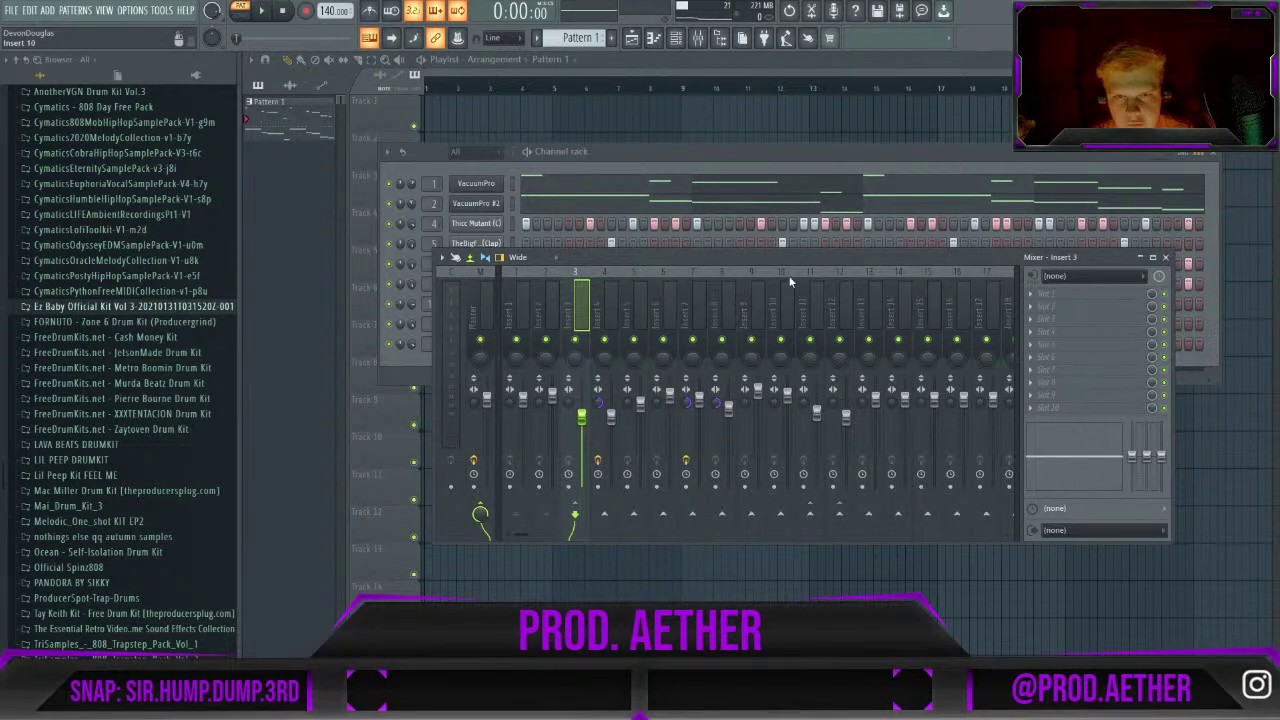
Move the mixer down to uncover more channel rack rows, and select the Master track for playback.
left_click_drag(789, 263, 786, 298)
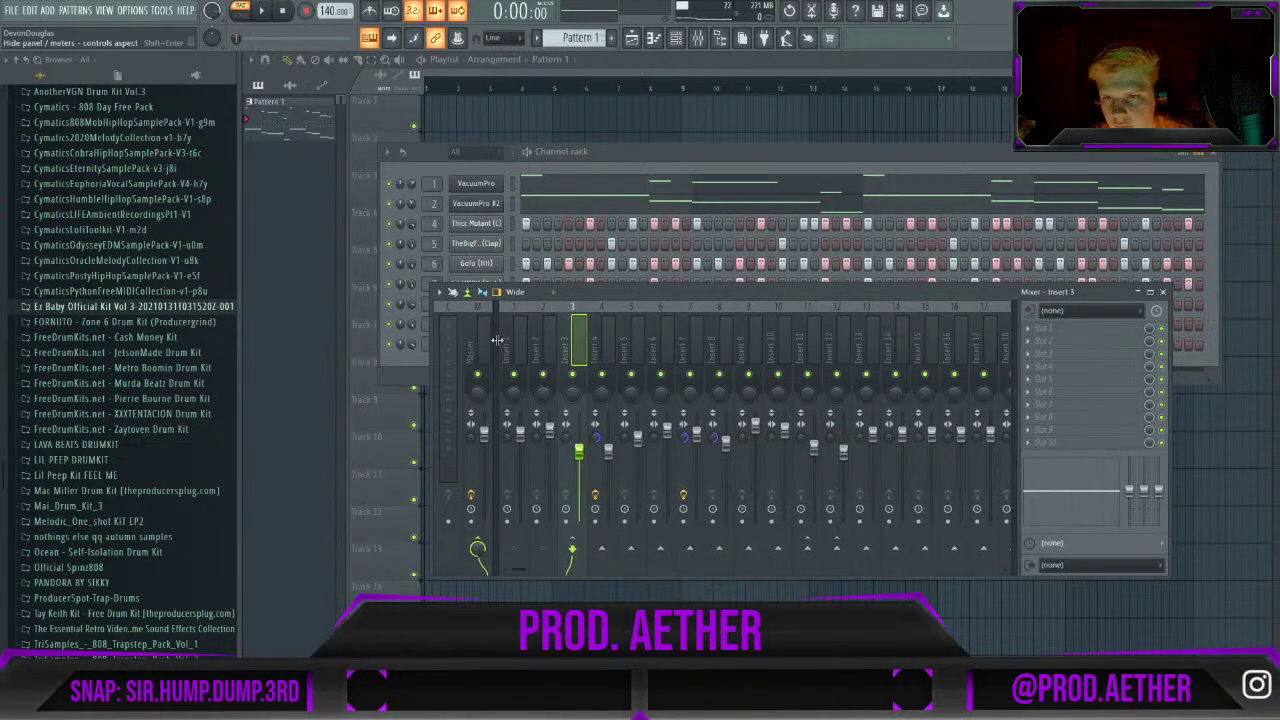
key("Left")
key("Left")
key("Left")
key("space")
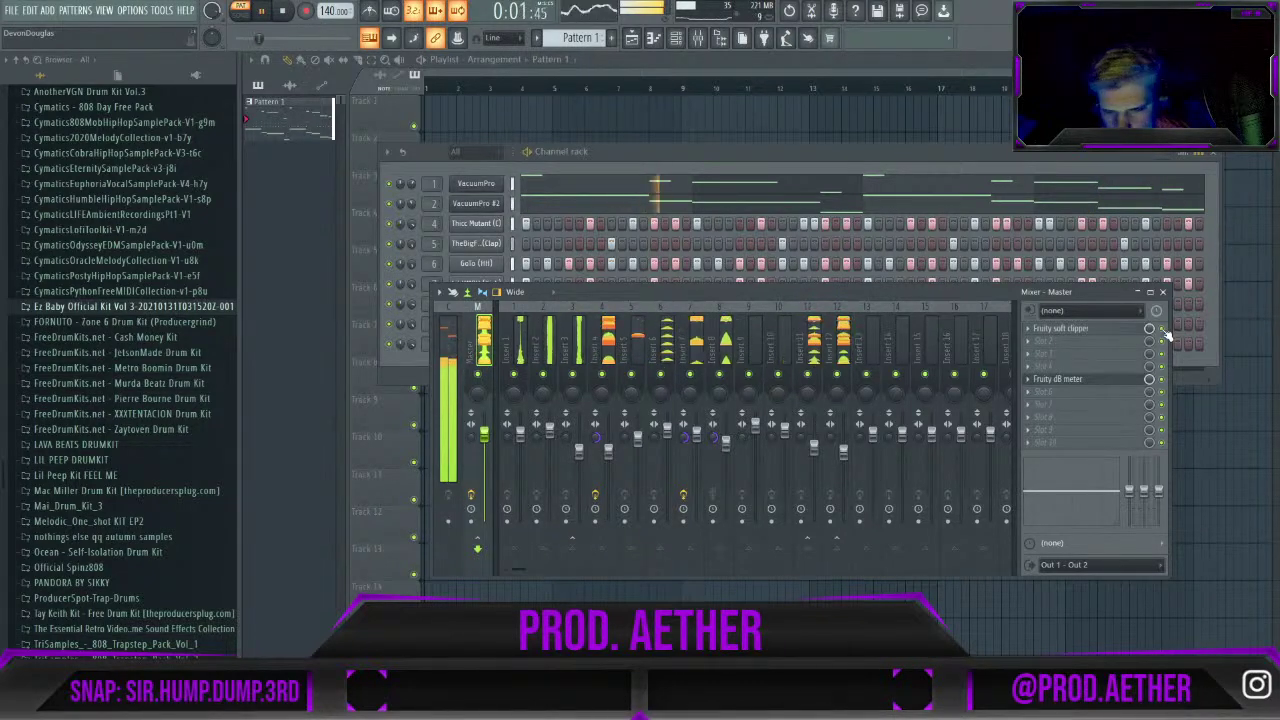
Turn down the mix level of the Master's Fruity soft clipper slightly and audition the pattern with it.
key("space")
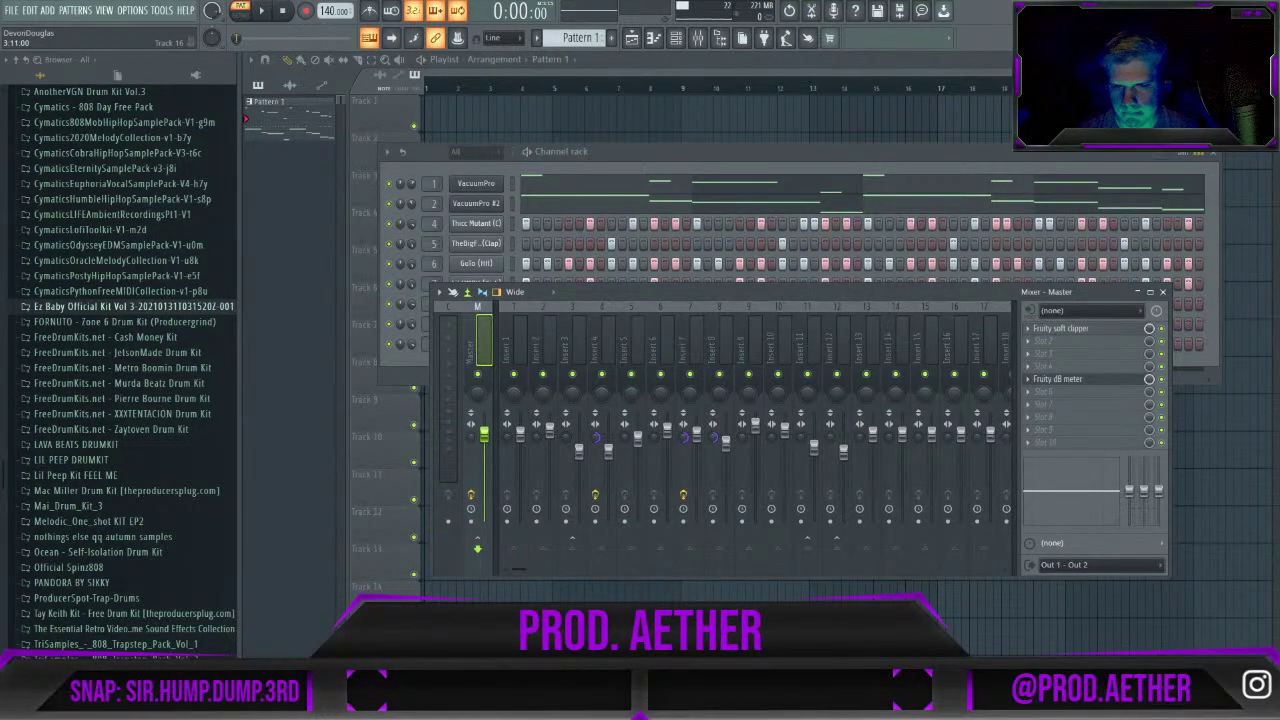
key("space")
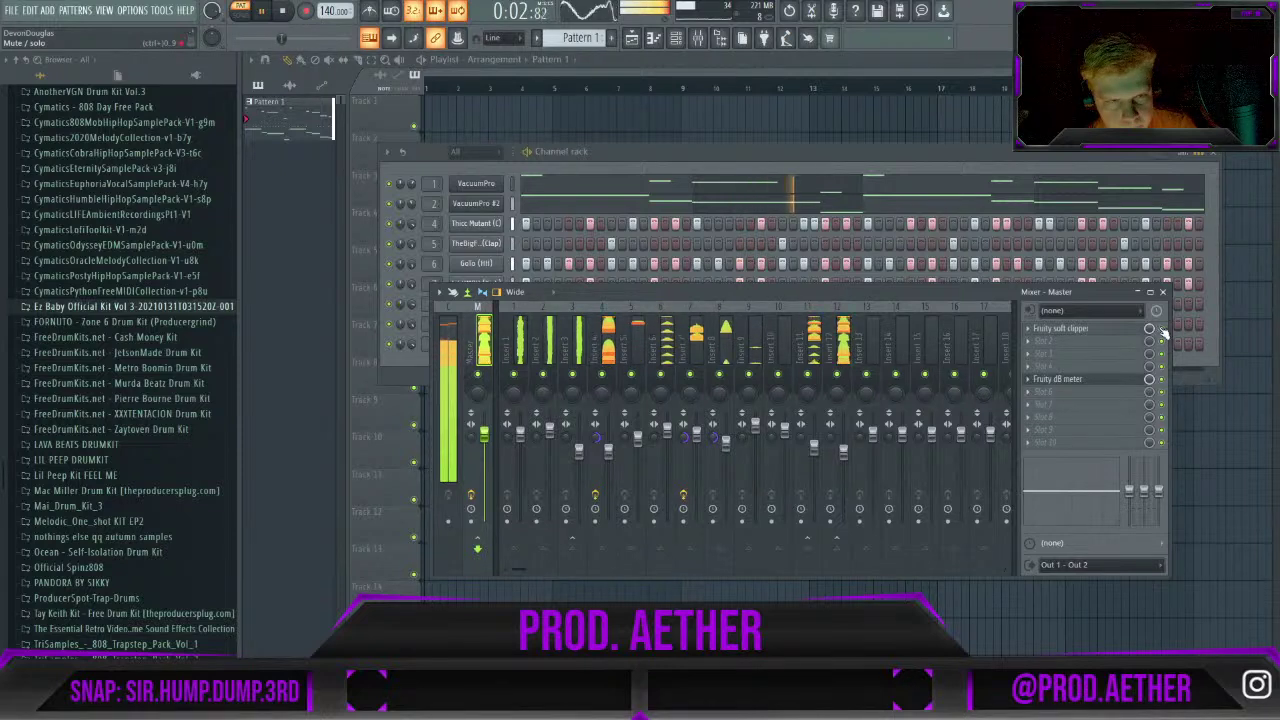
scroll(1149, 329, "down", 6)
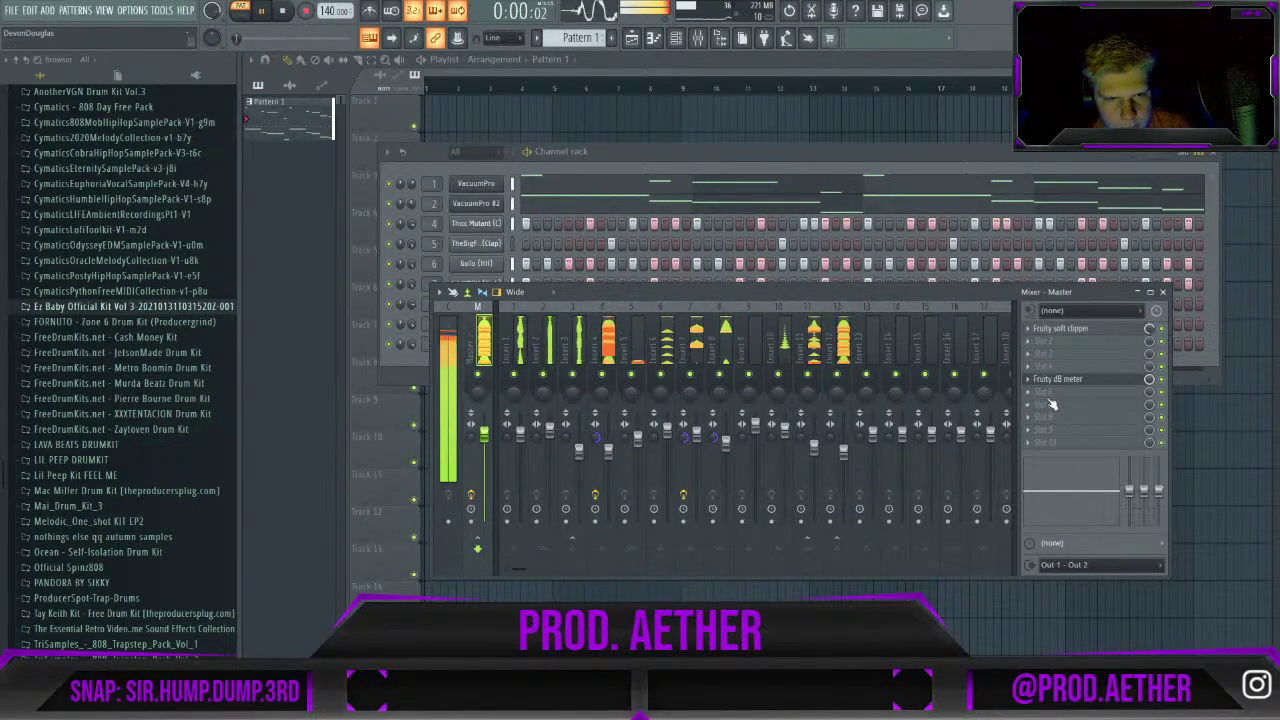
key("space")
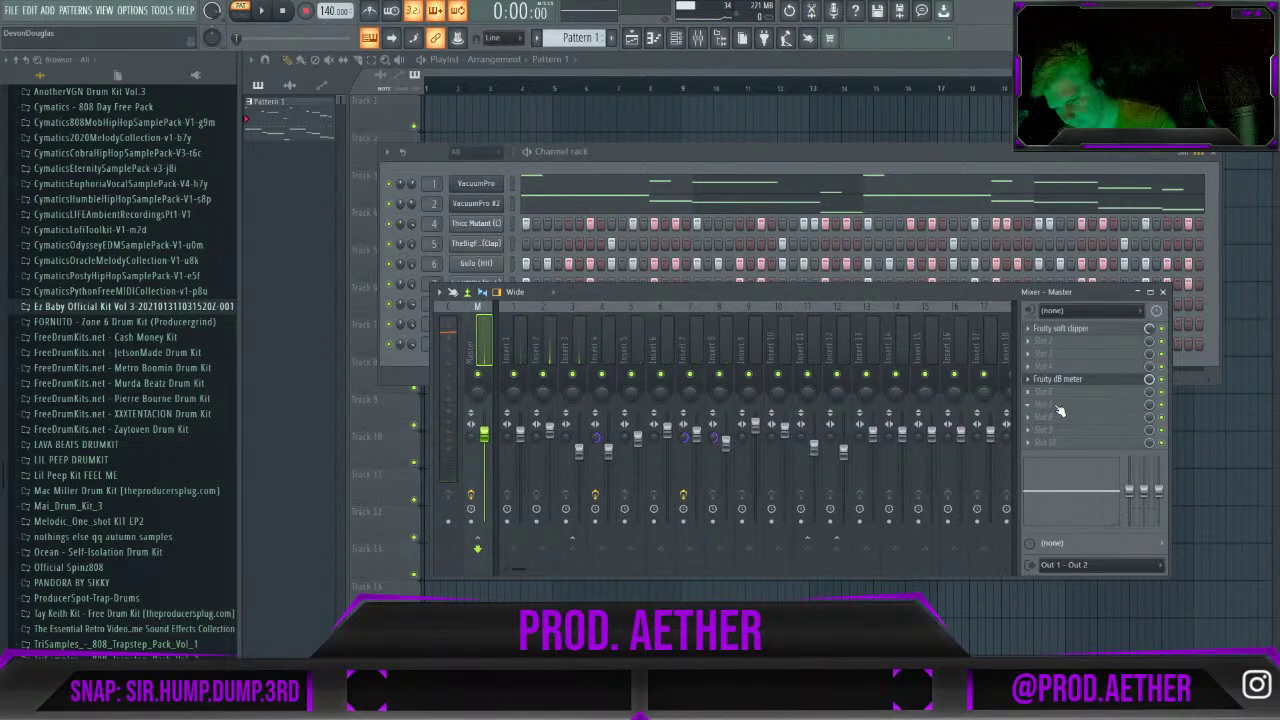
key("space")
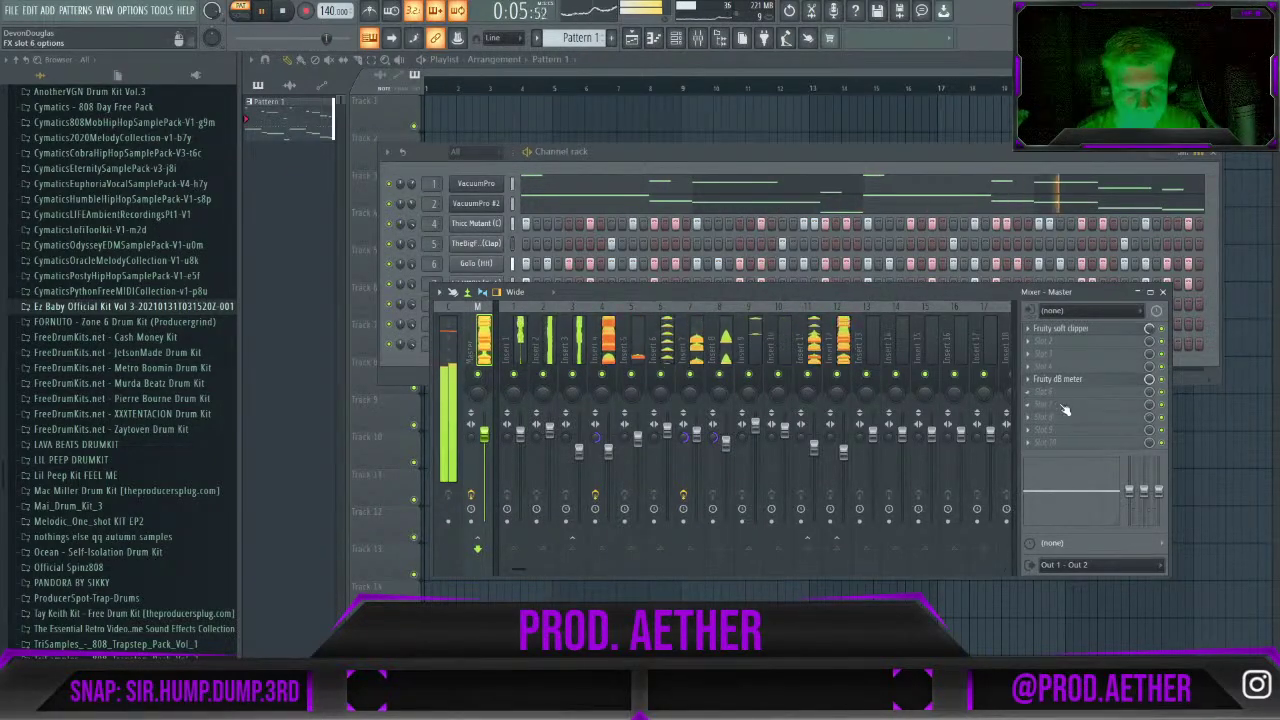
key("space")
Move the Master's Fruity dB meter to slot 7 and load a second Fruity soft clipper in slot 5.
left_click_drag(1064, 380, 1066, 404)
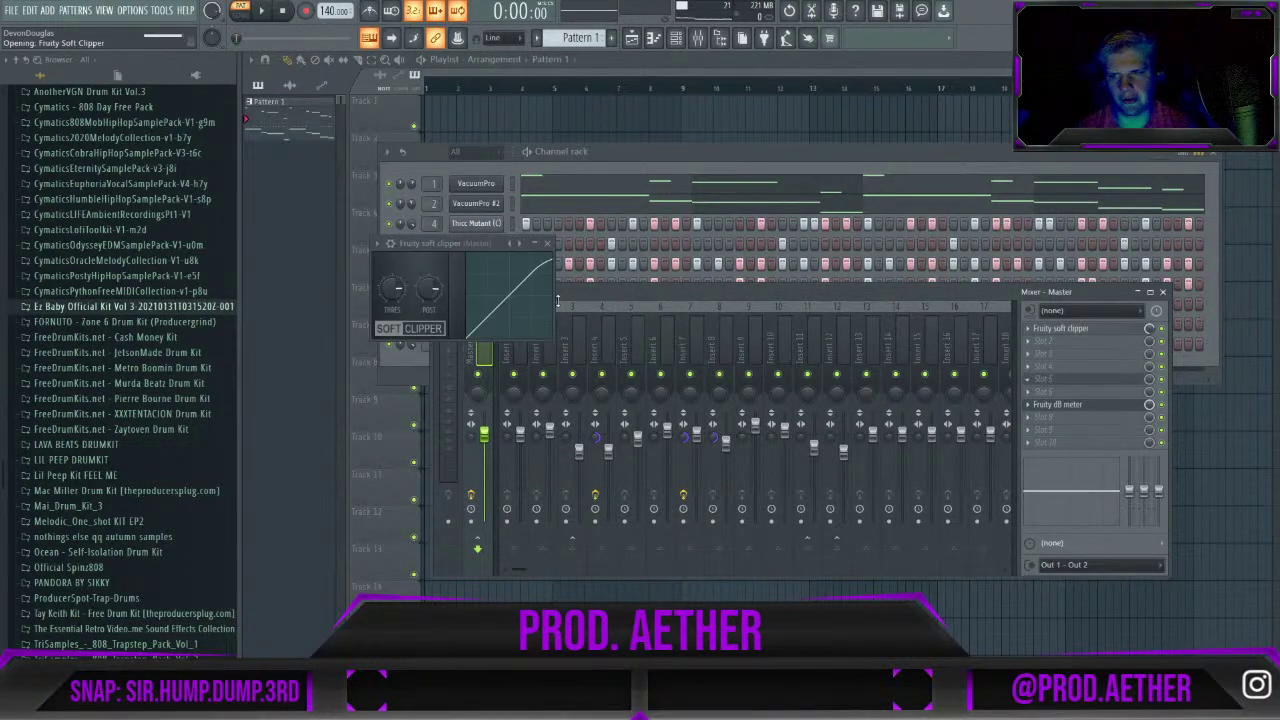
key("space")
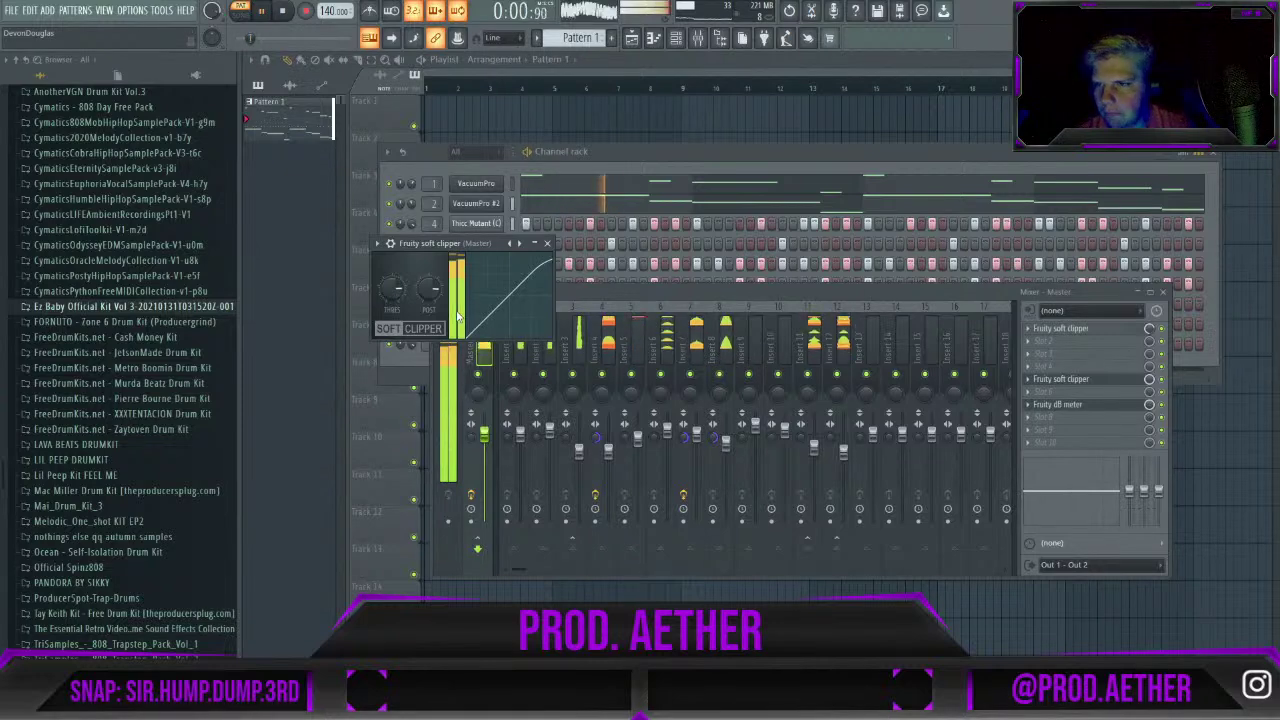
left_click(547, 244)
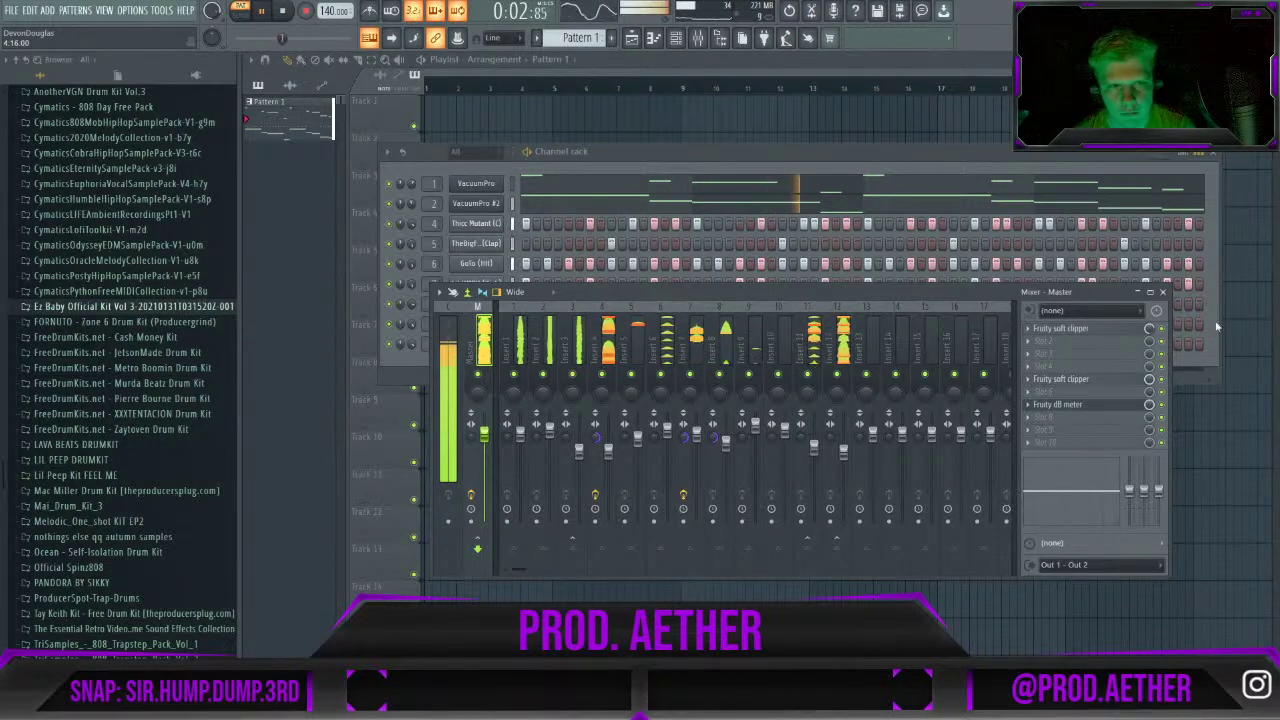
Return the Master's slot 1 soft clipper to full mix, lower its threshold and set its post gain to 88%.
left_click_drag(1150, 333, 1150, 405)
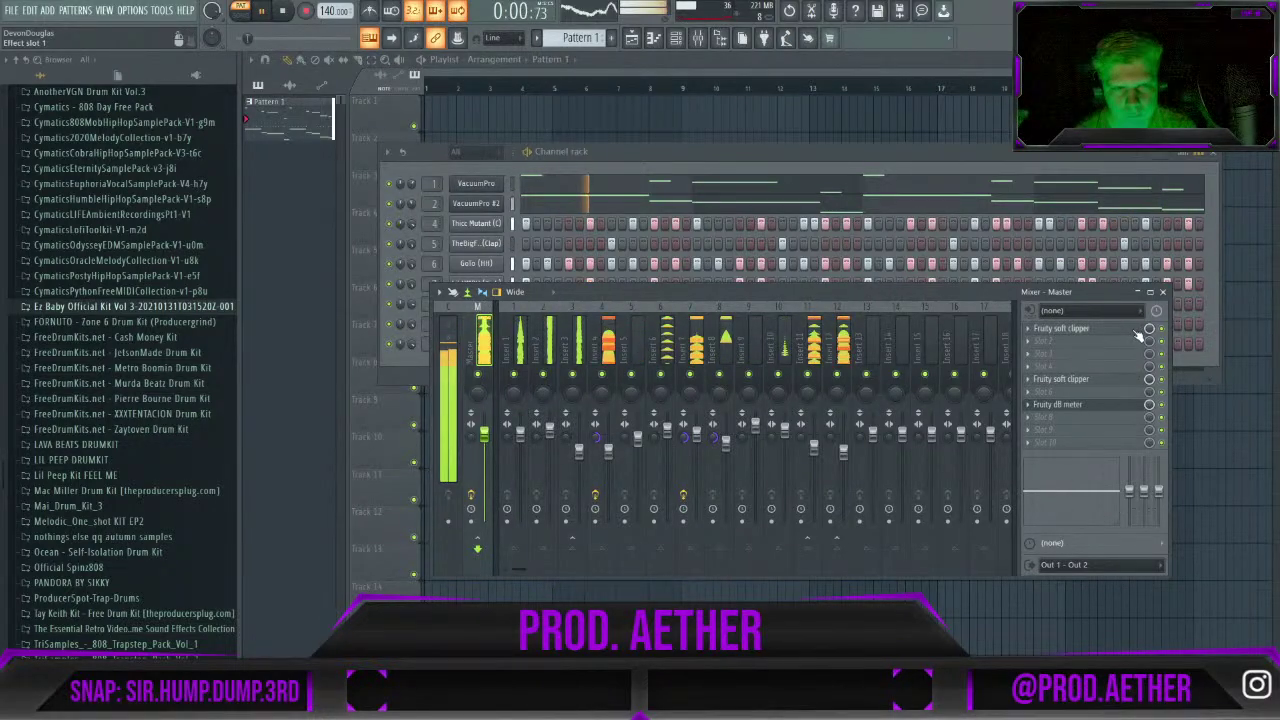
left_click(1062, 329)
mouse_move(301, 208)
left_mouse_down()
mouse_move(301, 190)
mouse_move(301, 211)
left_mouse_up()
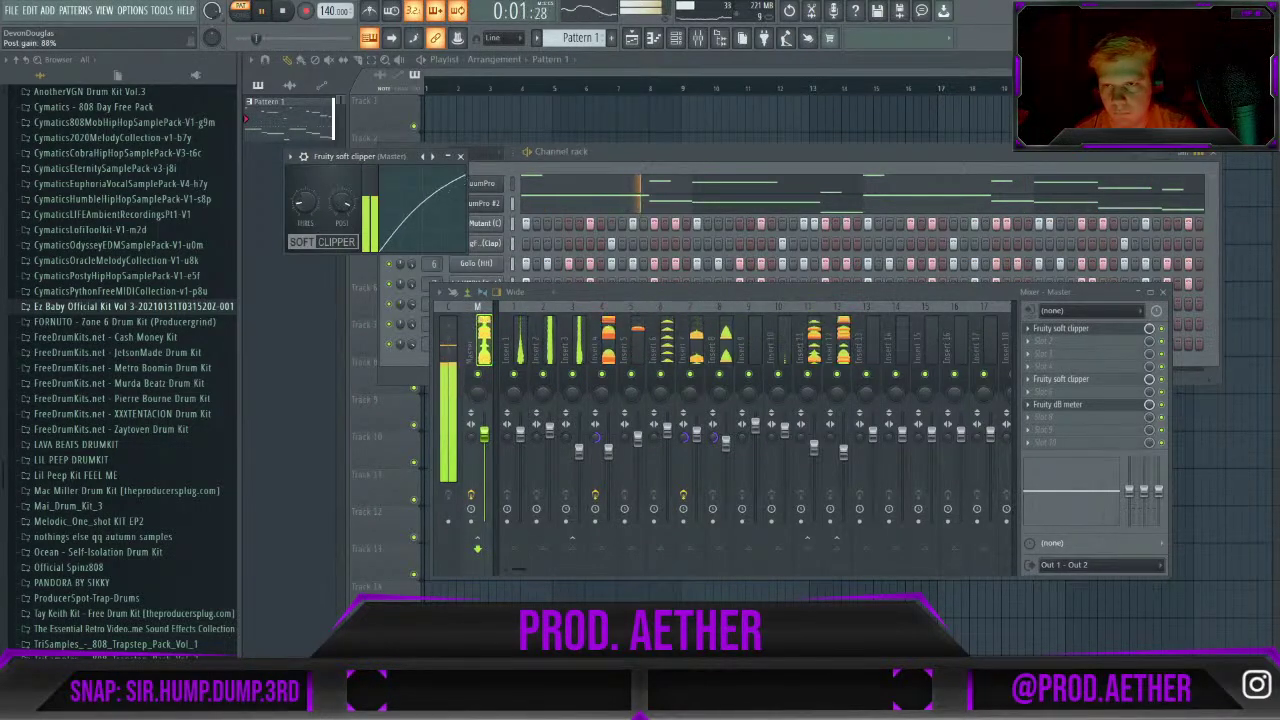
left_click(461, 157)
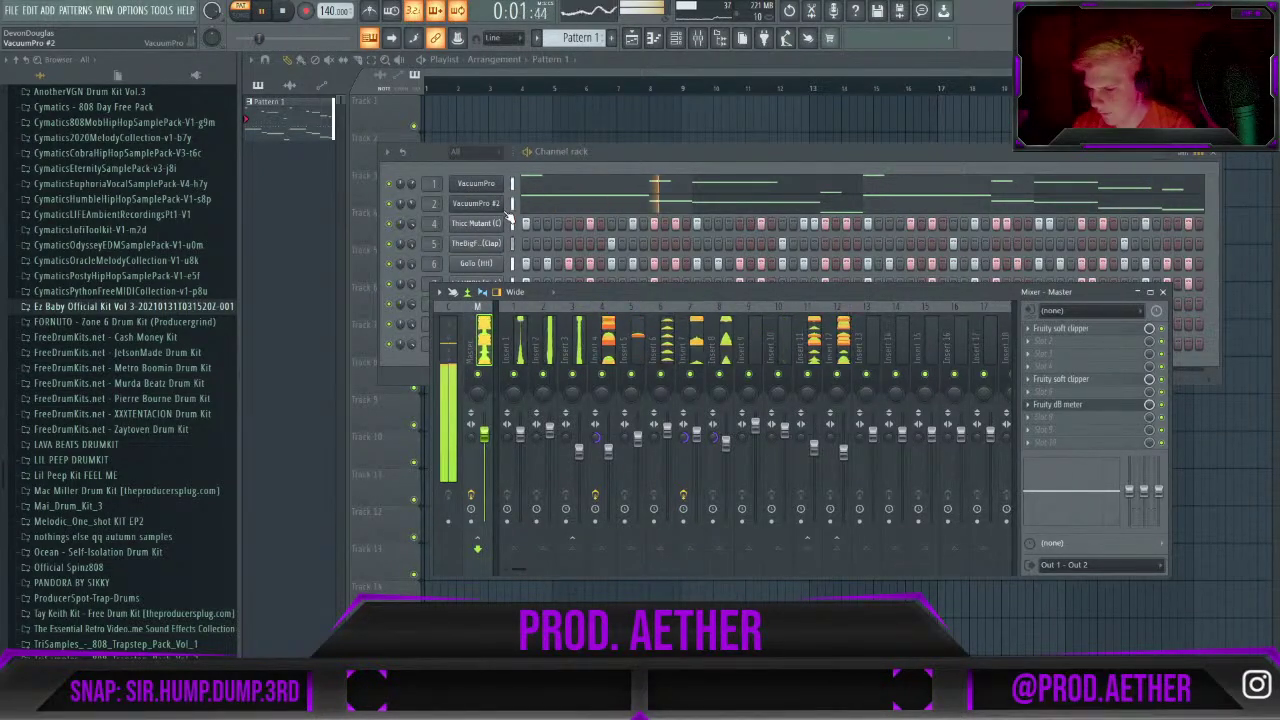
Restart playback and close the channel rack, leaving only the mixer open over the playlist.
key("space")
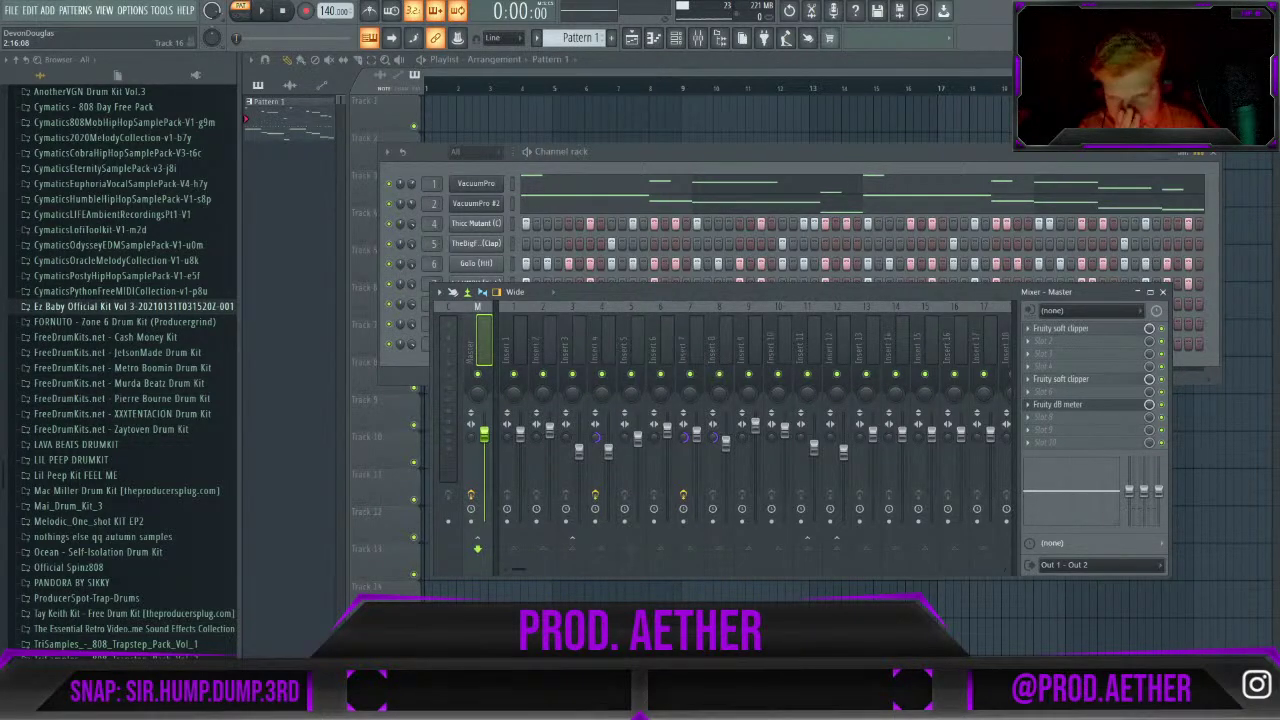
key("space")
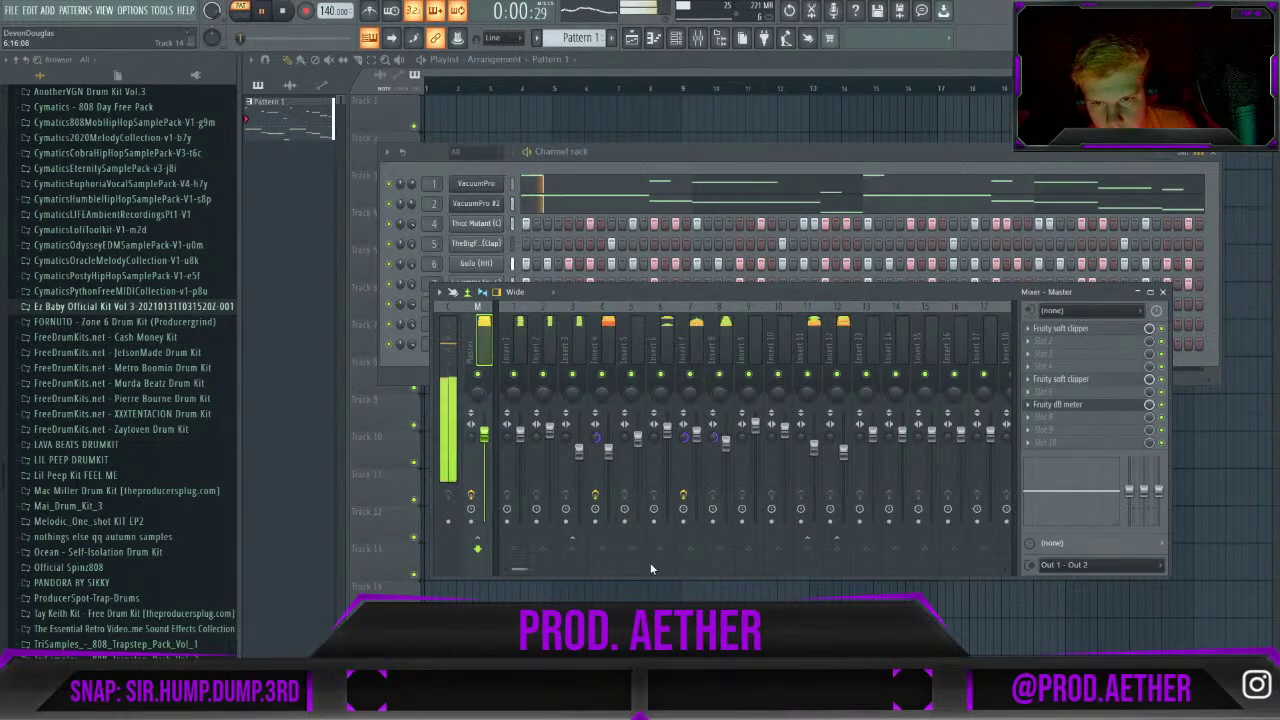
left_click(1162, 292)
left_click(1213, 151)
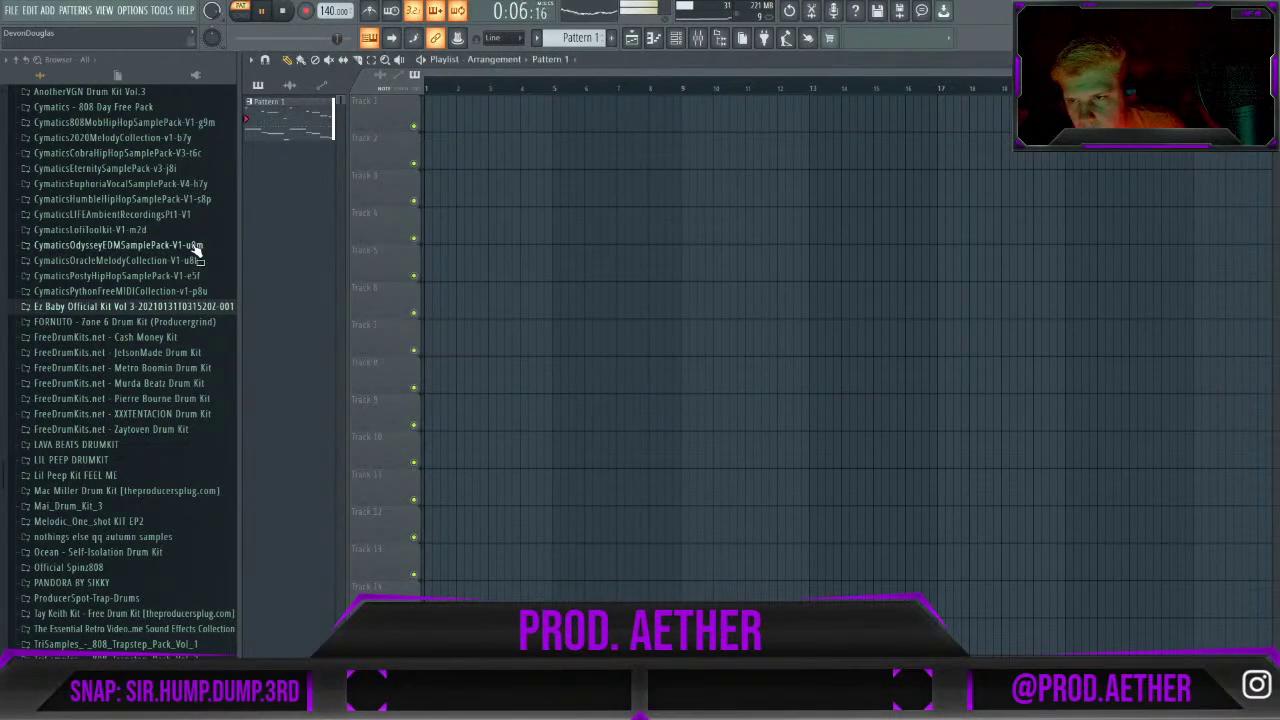
left_click(697, 38)
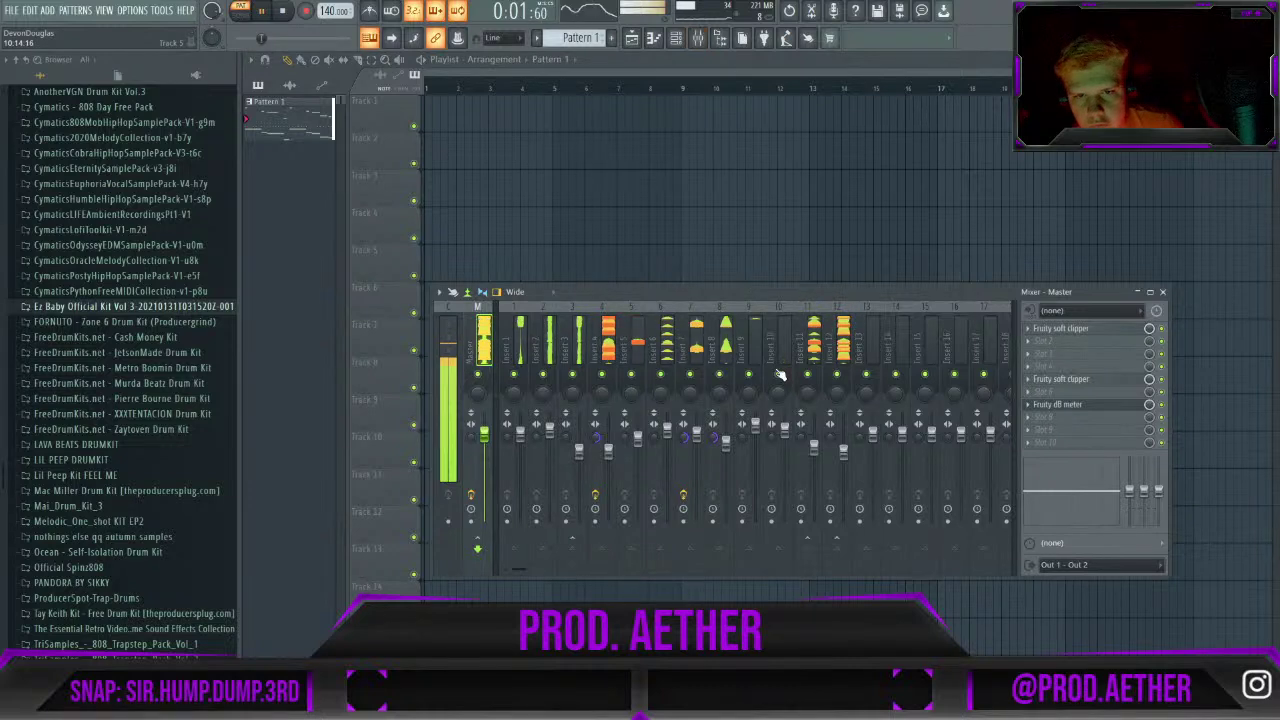
Raise Insert 9's volume to 125% and play the pattern.
key("space")
left_click_drag(748, 548, 808, 548)
left_click_drag(755, 424, 757, 411)
key("space")
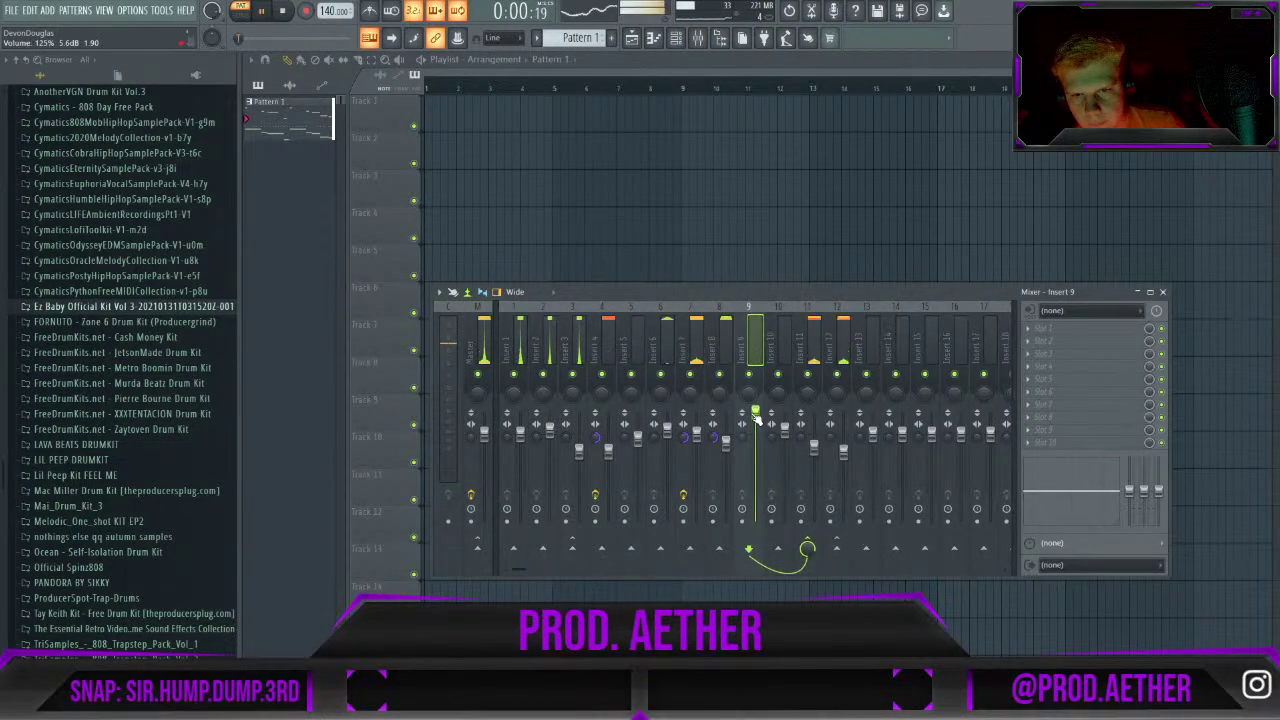
Load Fruity WaveShaper on Insert 9, adjust the lower part of its curve, and lower the insert's volume.
key("space")
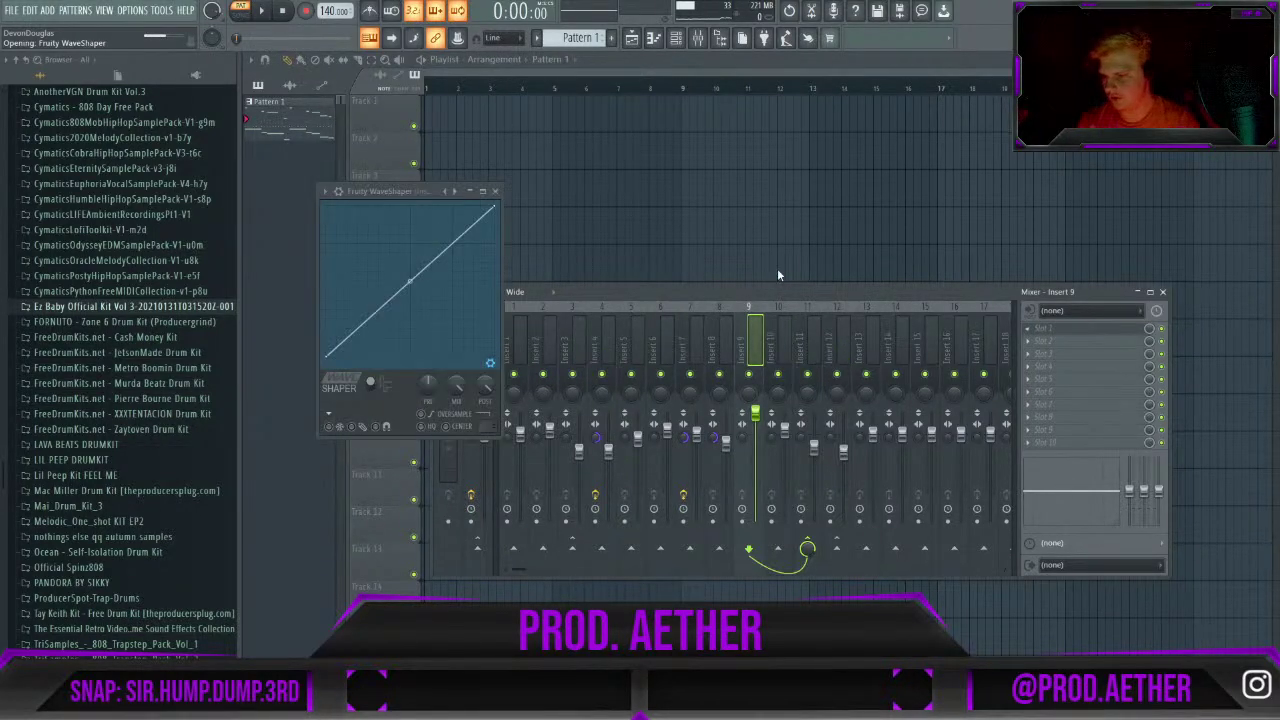
left_click(364, 299)
key("space")
left_click(494, 191)
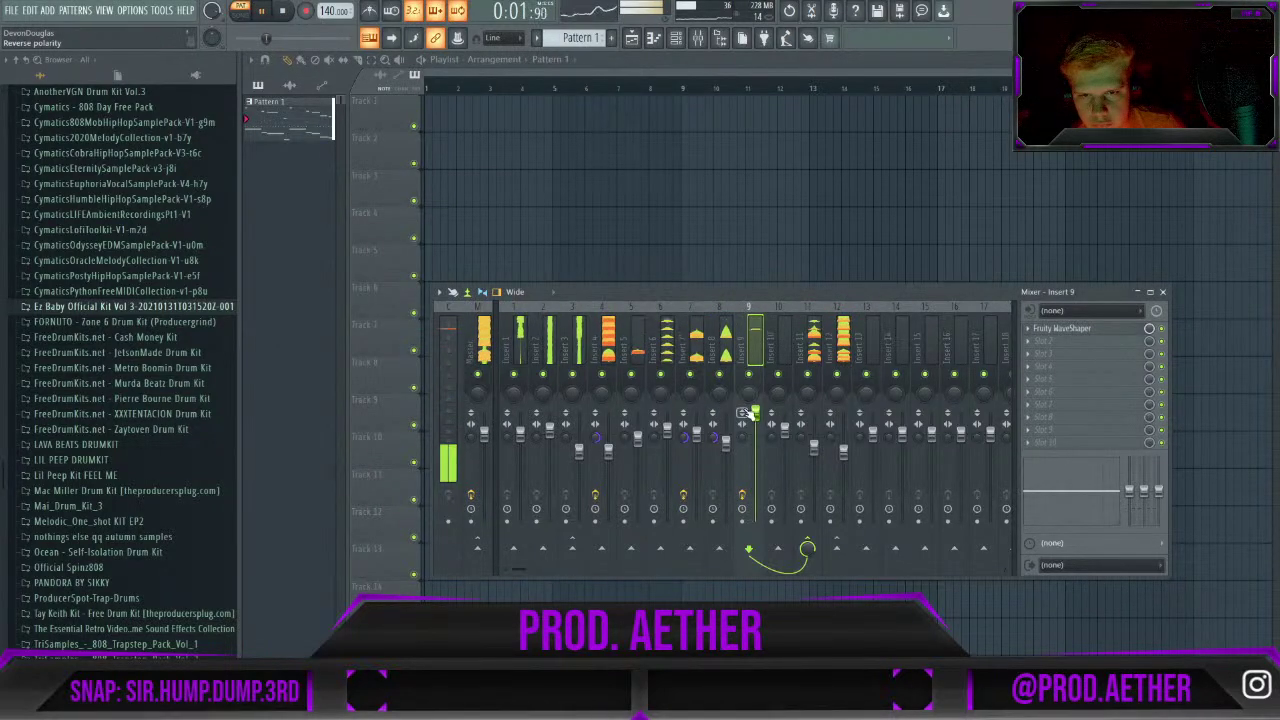
left_click_drag(755, 421, 758, 427)
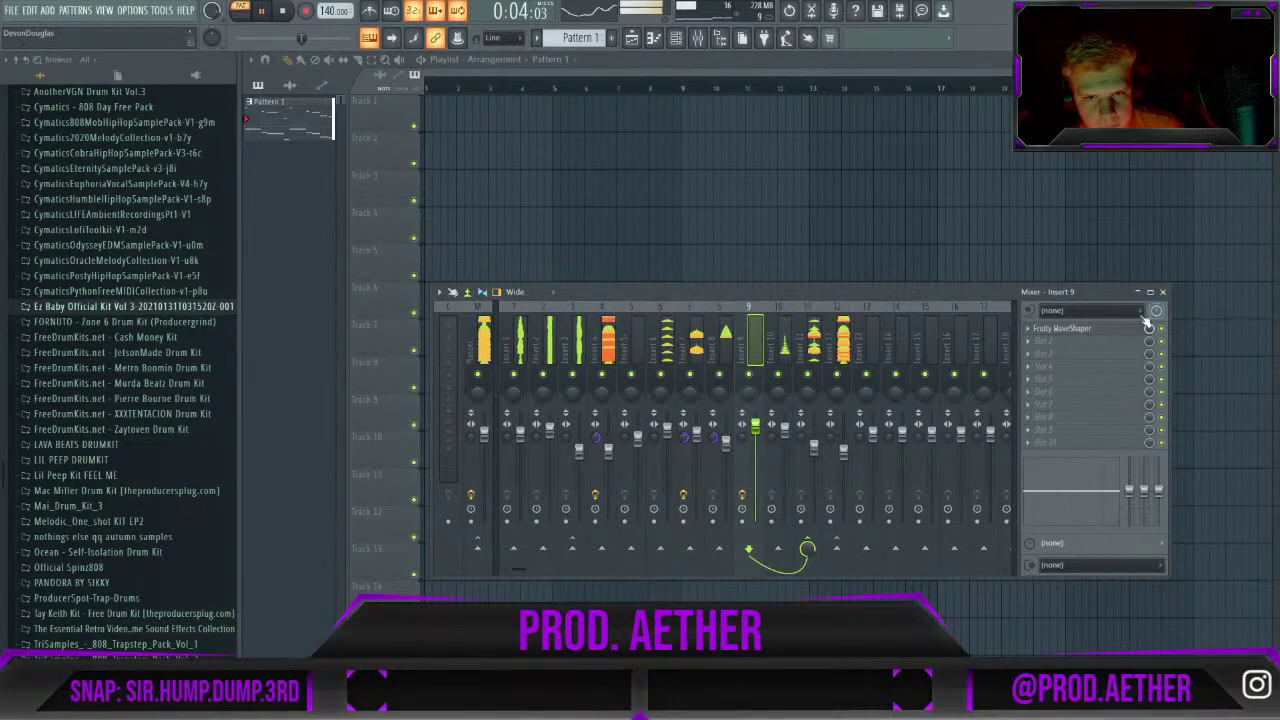
Set Insert 10's volume to about 115% and play the pattern.
left_click(788, 430)
key("space")
left_click_drag(788, 430, 787, 421)
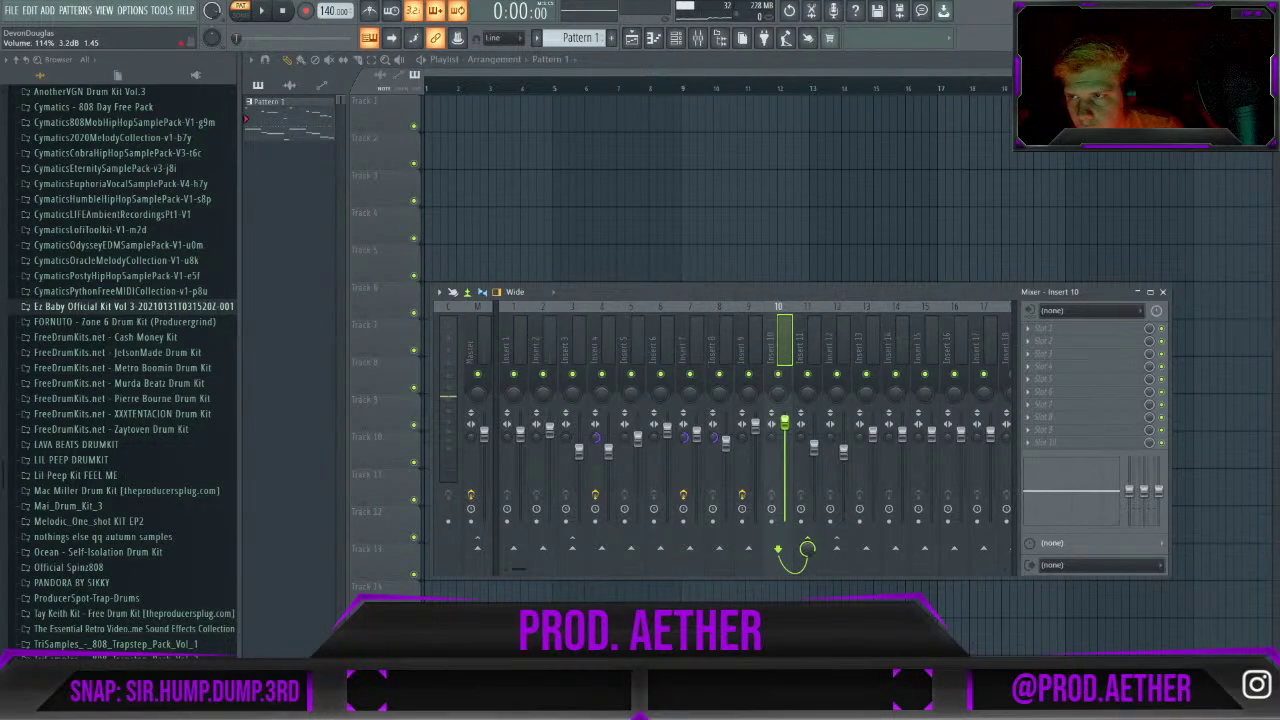
key("space")
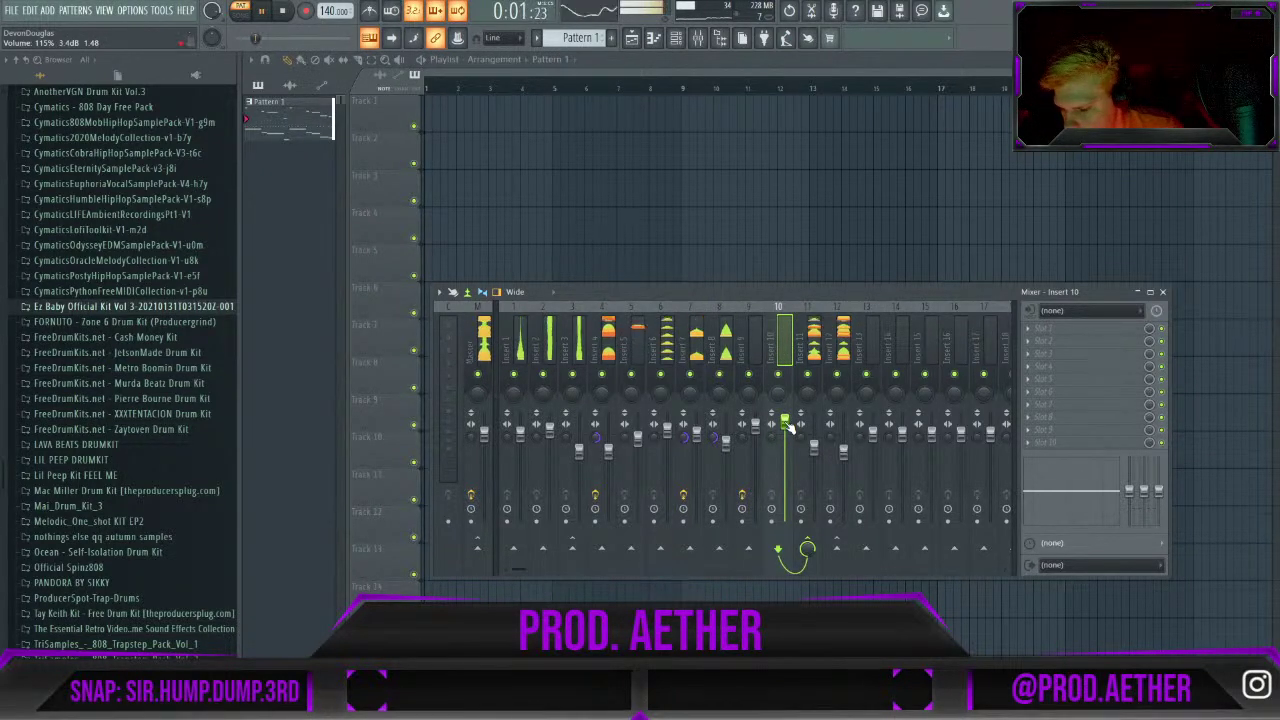
Stop playback, close the mixer and split Pattern 1 by channel.
key("space")
left_click(1163, 292)
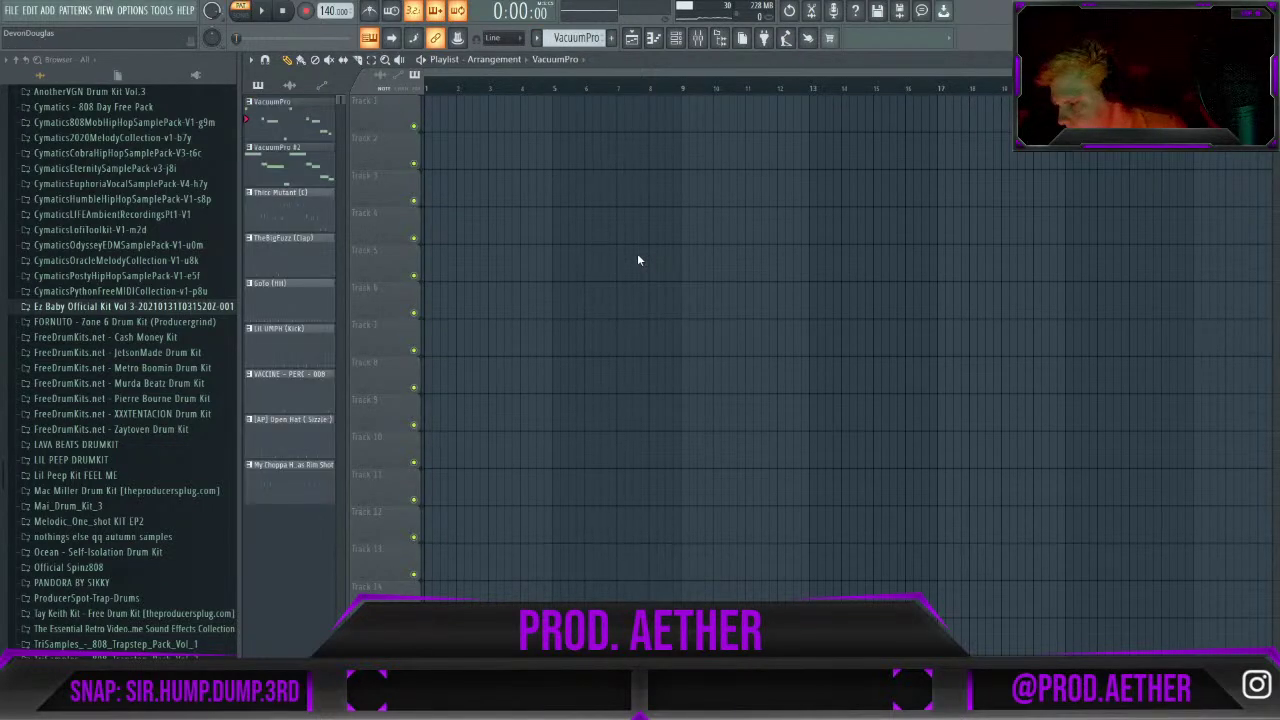
Place all nine split patterns on Tracks 1 to 9 at bar 1 and play the song.
left_click(288, 125)
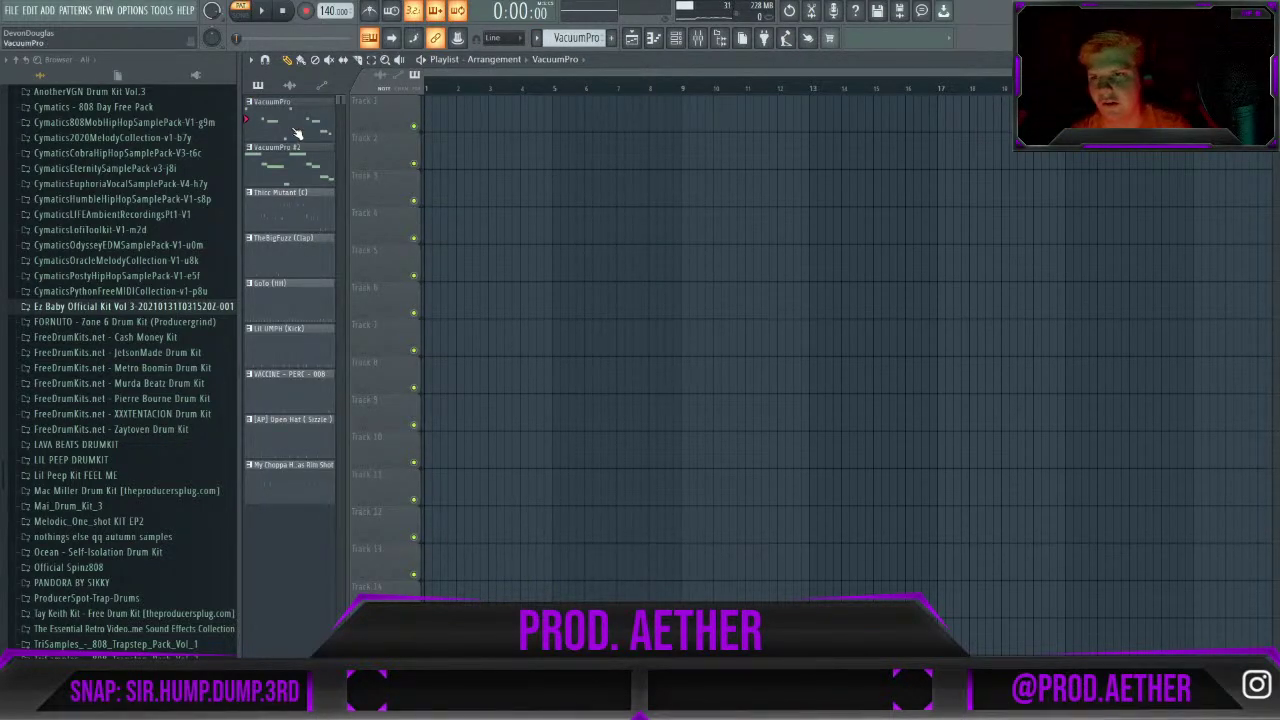
left_click(306, 490, "shift")
left_click_drag(314, 138, 429, 120)
left_click(466, 106)
left_click(478, 91)
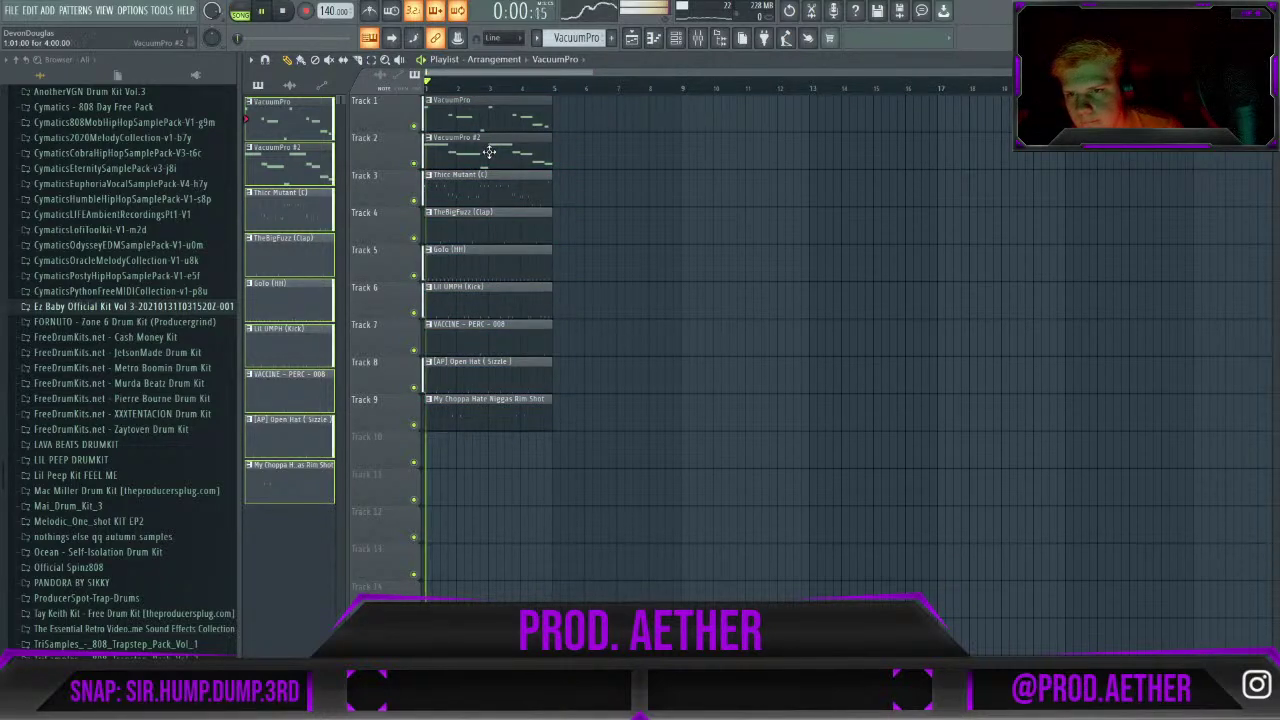
Duplicate the nine clips to bar 5 and copy the resulting eight-bar block to bar 13.
scroll(518, 450, "up", 1, "ctrl")
left_click_drag(527, 545, 688, 113)
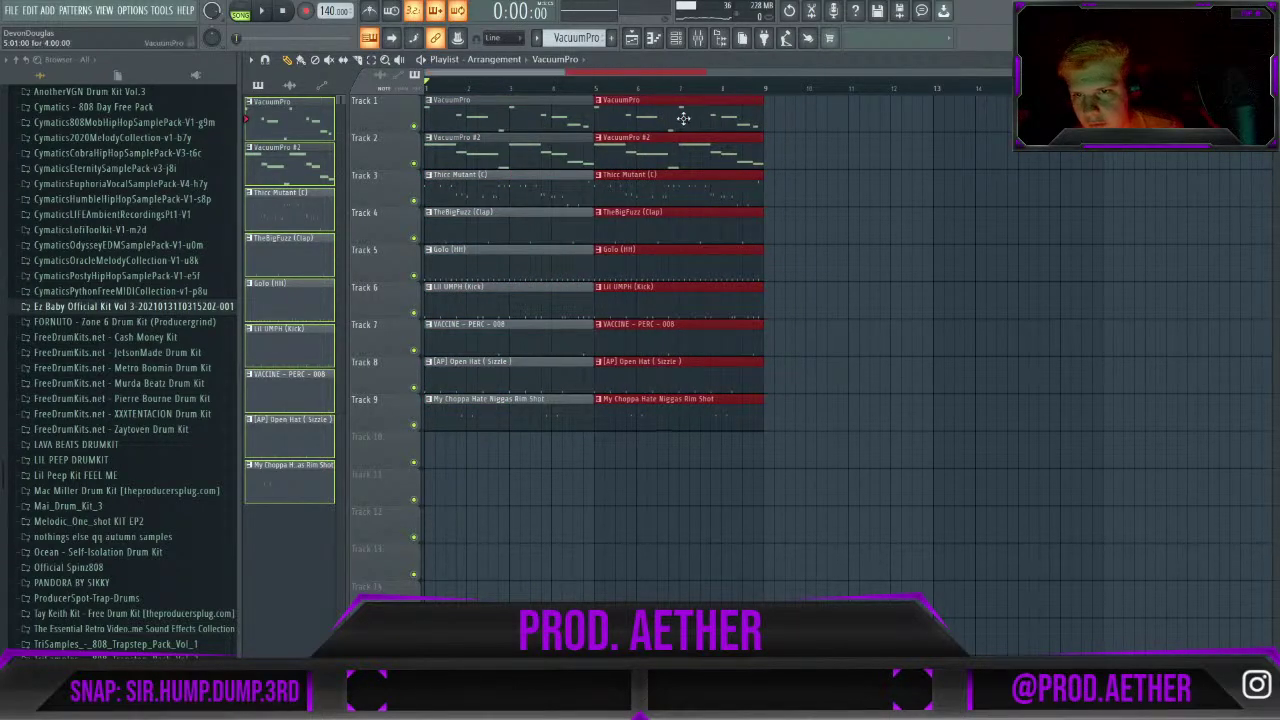
scroll(686, 120, "down", 1, "ctrl")
left_click_drag(774, 468, 426, 95)
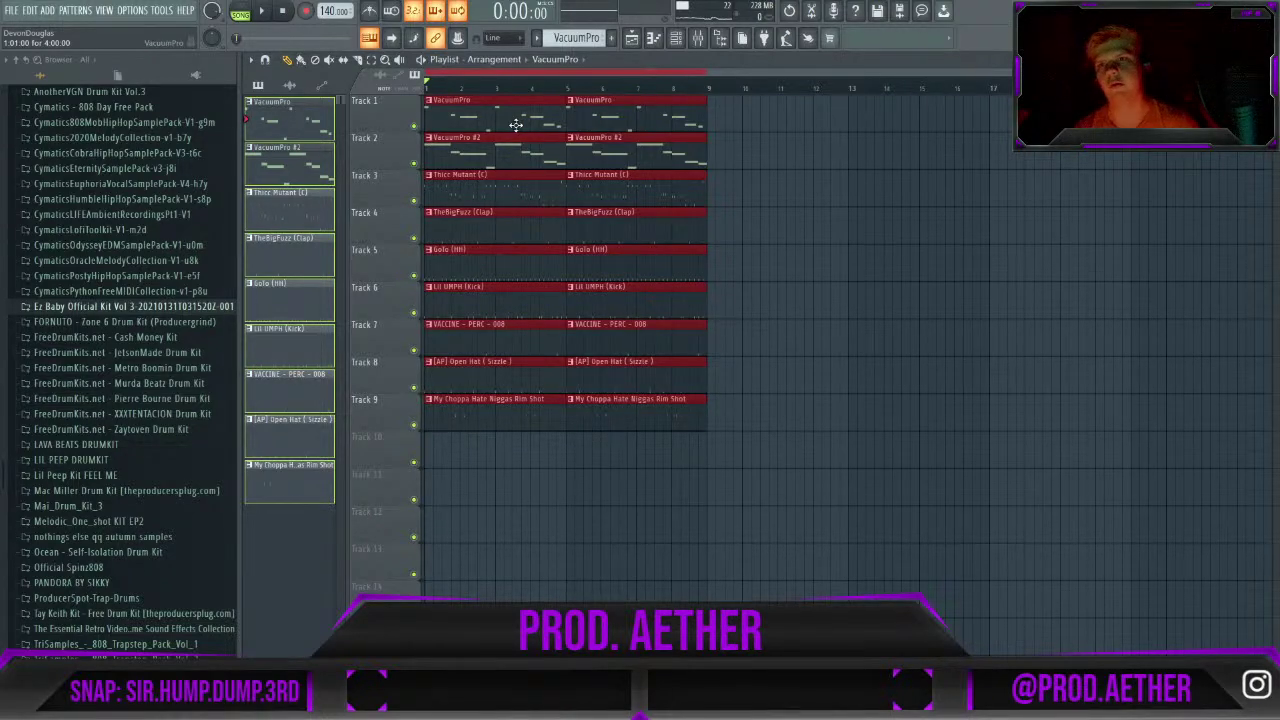
left_click_drag(515, 124, 941, 125)
scroll(902, 138, "down", 2)
scroll(902, 138, "down", 1)
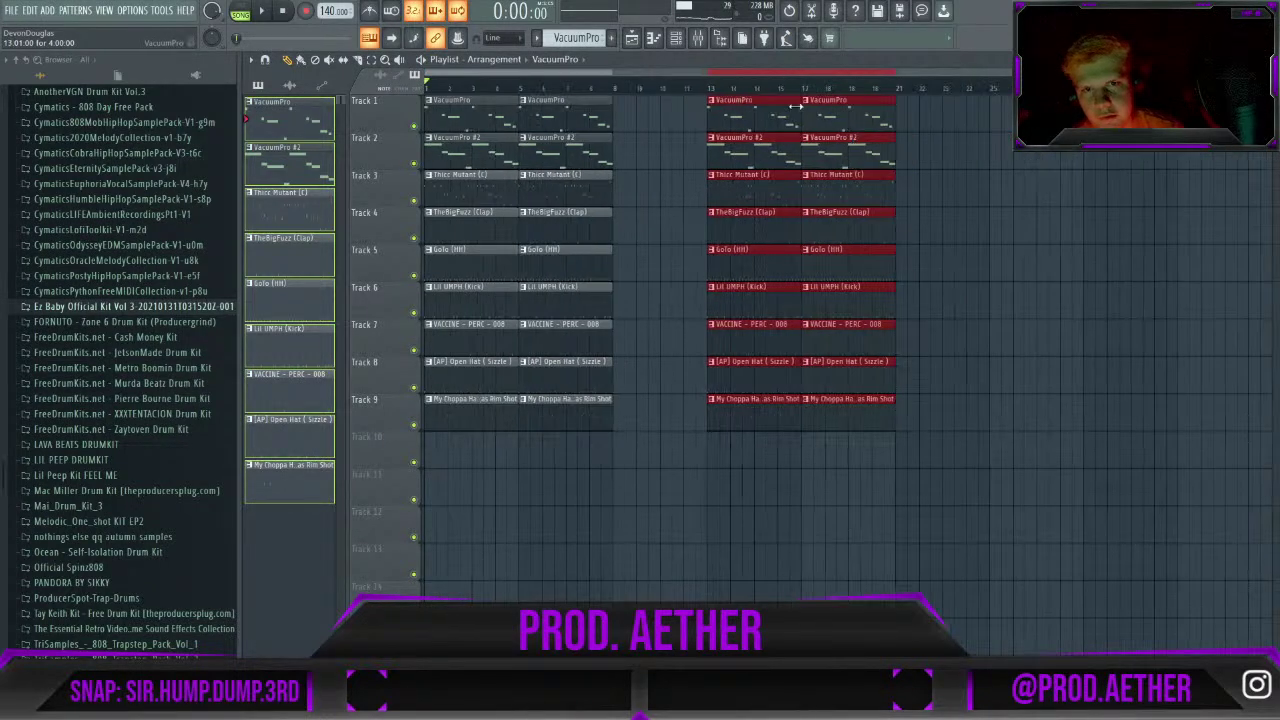
Duplicate the block at bar 13 to bar 21 and build a 24-bar section of all nine patterns from bar 33.
key("ctrl+b")
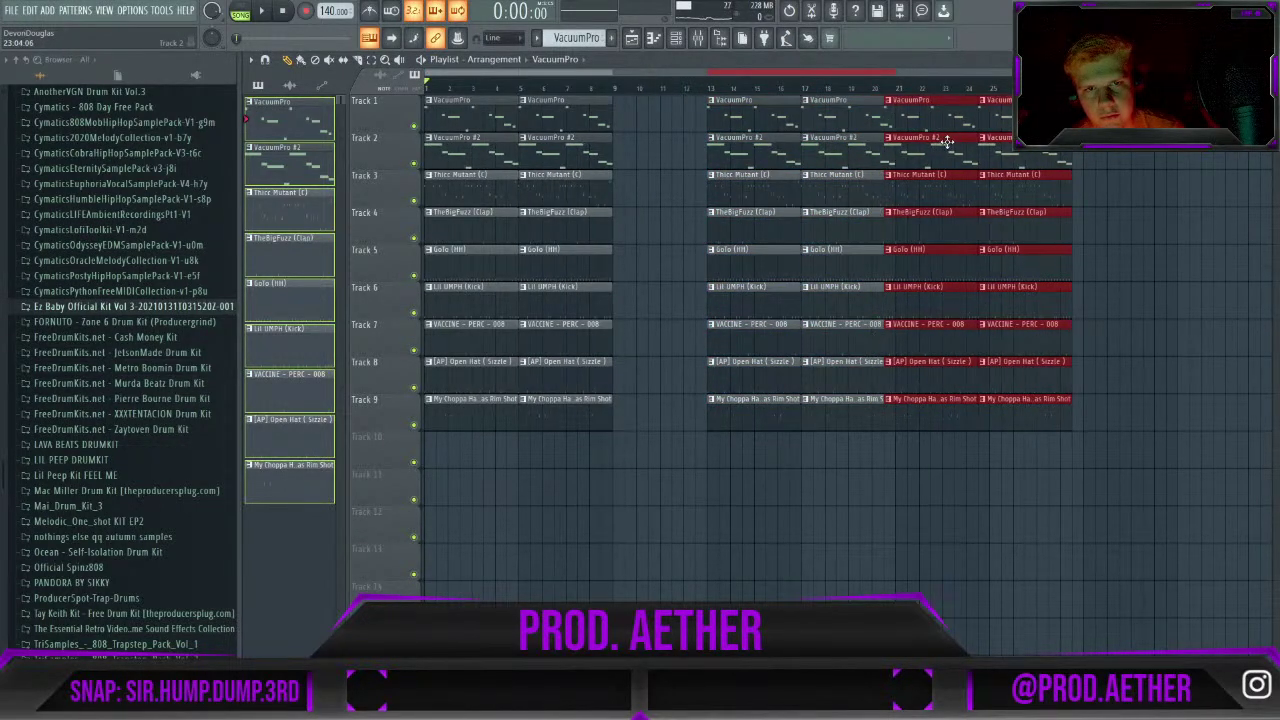
scroll(948, 150, "down", 2)
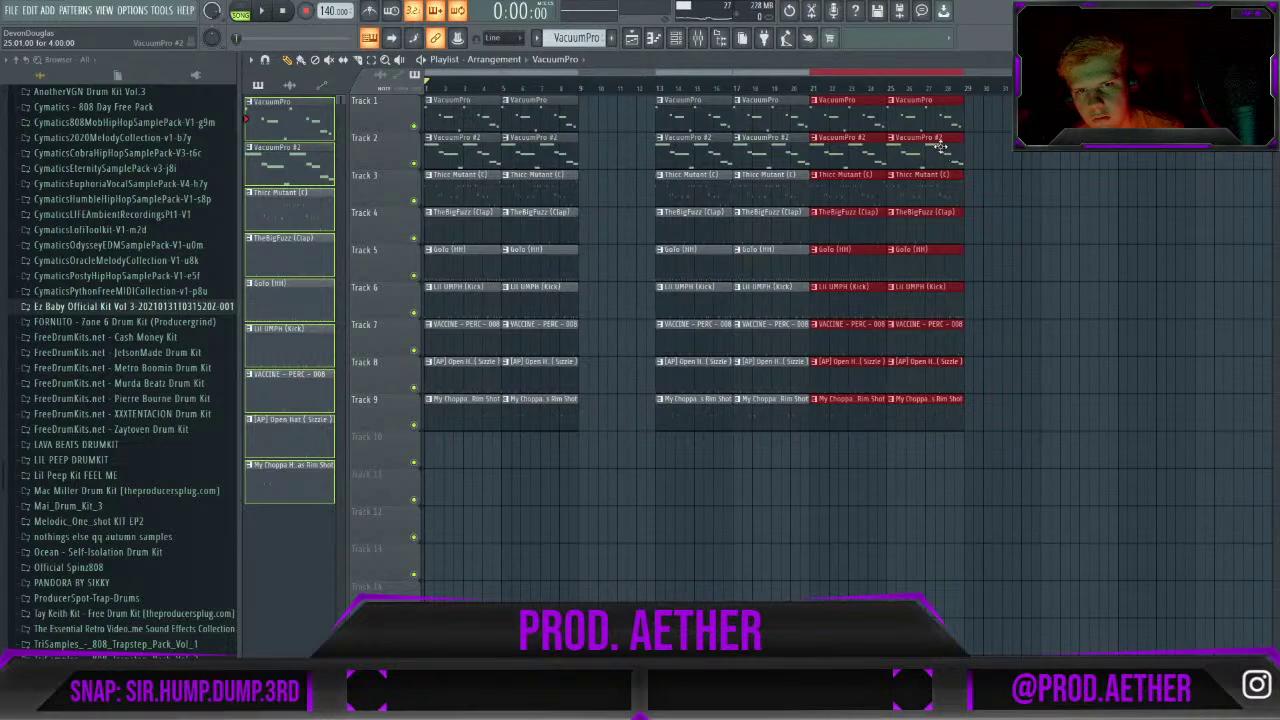
left_click_drag(657, 94, 884, 330)
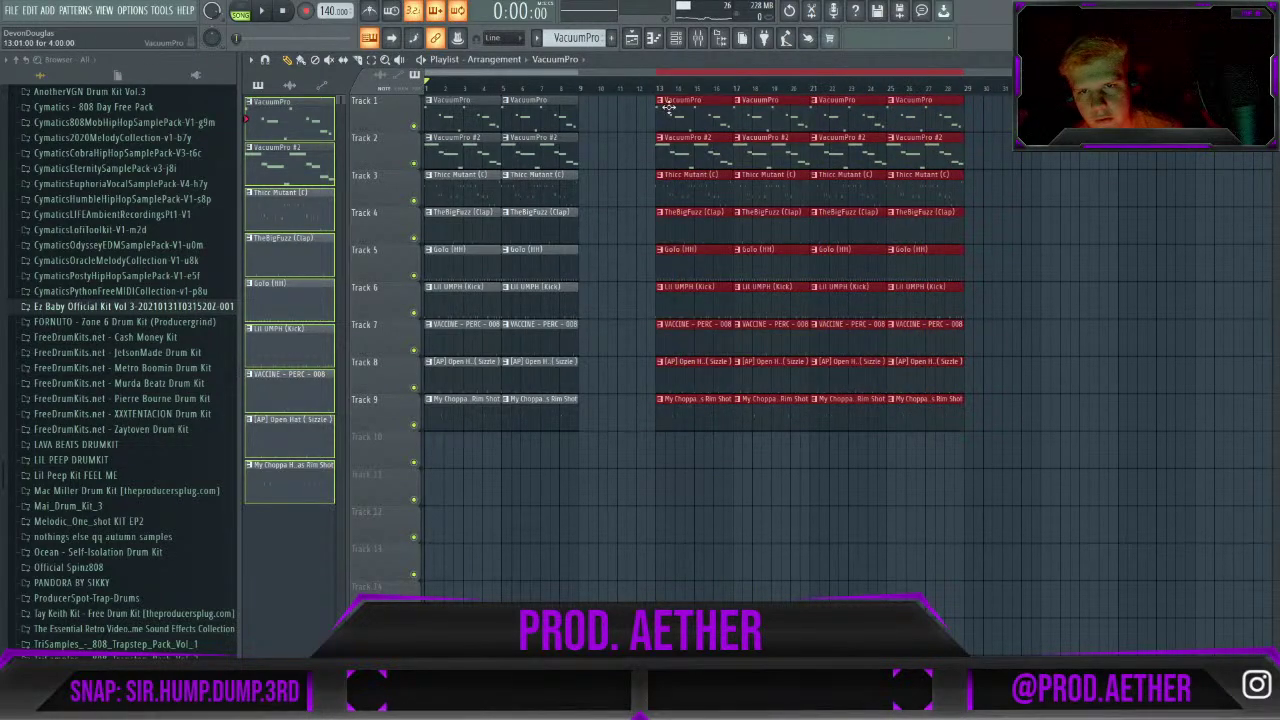
key("ctrl+b")
left_click_drag(975, 174, 975, 335)
scroll(1063, 191, "down", 2)
key("ctrl+b")
right_click(990, 420)
mouse_move(990, 425)
left_mouse_down()
mouse_move(995, 110)
mouse_move(1045, 432)
left_mouse_up()
Copy an eight-bar block of all nine patterns to bar 61 and repeat it at bar 69.
mouse_move(876, 405)
left_mouse_down()
mouse_move(1040, 408)
mouse_move(1026, 408)
left_mouse_up()
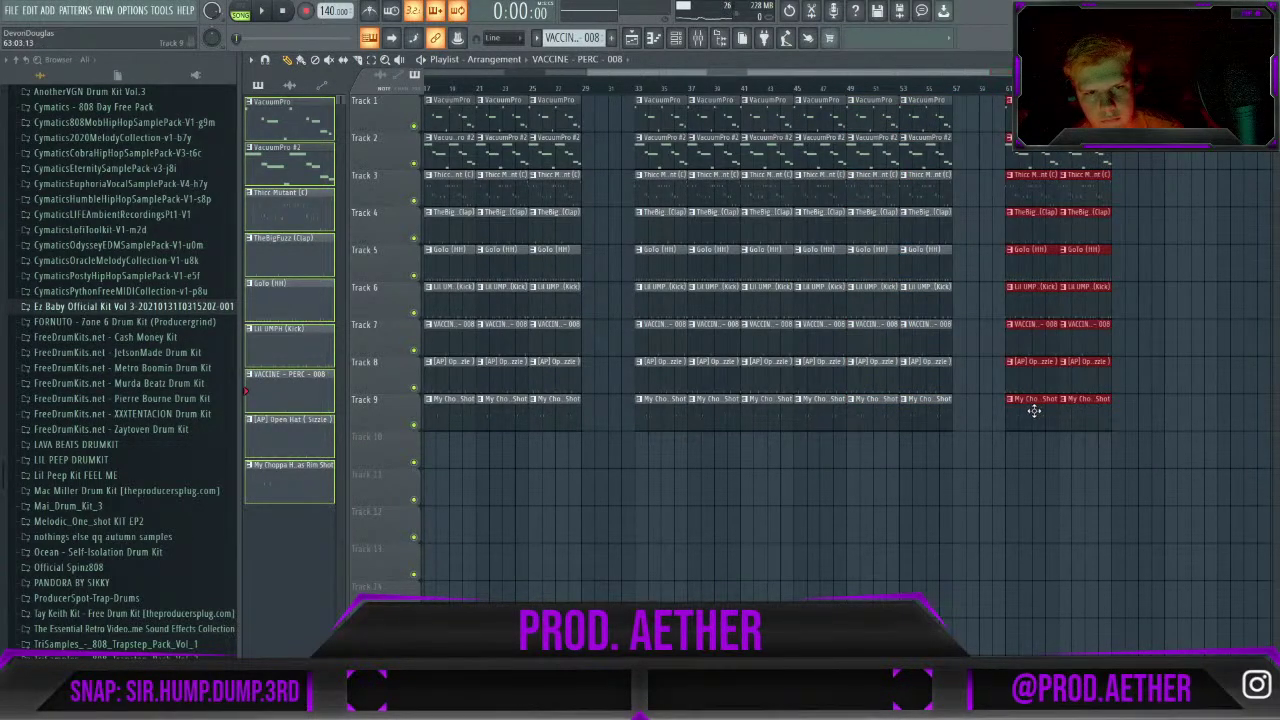
key("ctrl+b")
scroll(1126, 426, "down", 2)
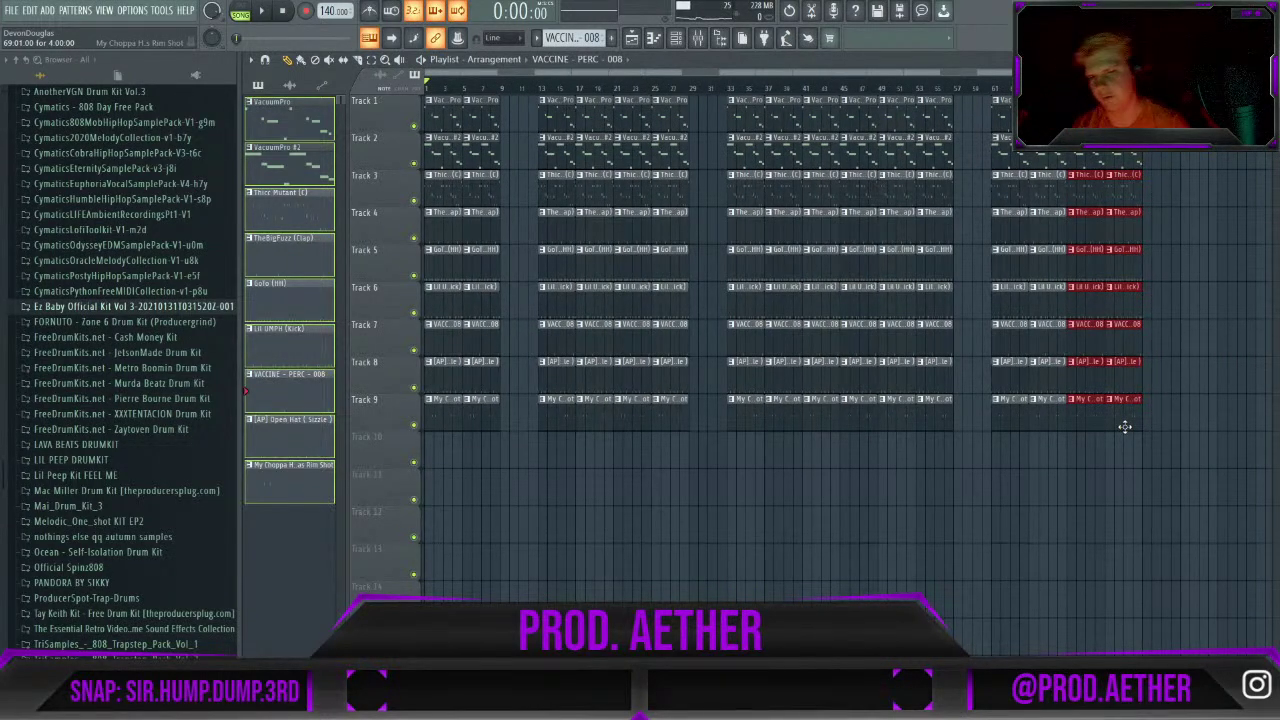
scroll(1104, 425, "down", 1)
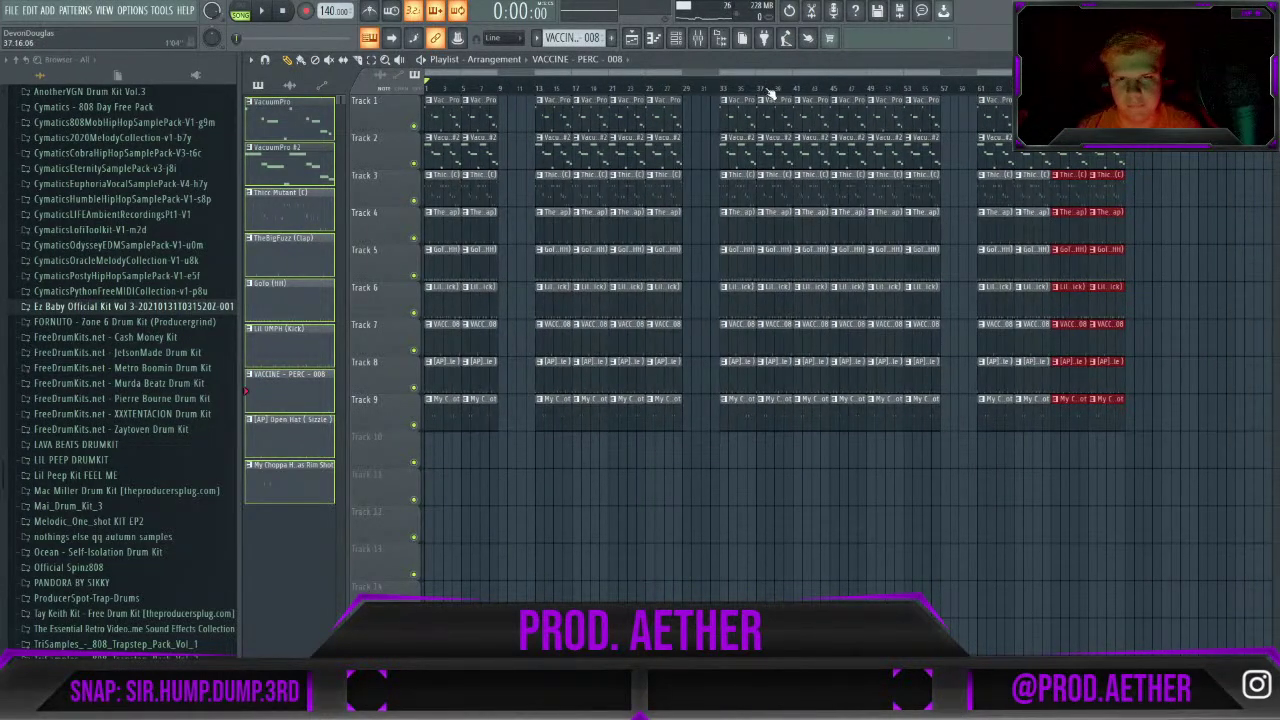
Duplicate the whole section that starts at bar 61 to bar 81.
left_click(806, 90)
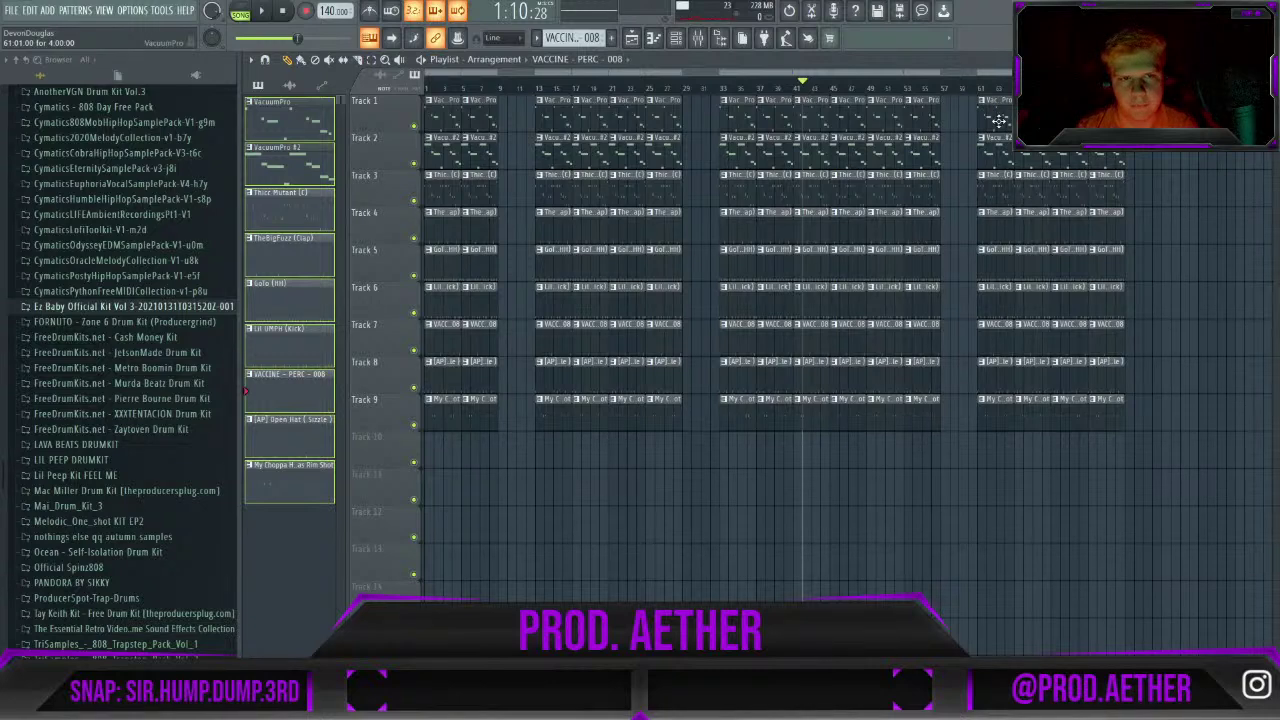
left_click_drag(987, 115, 1152, 502)
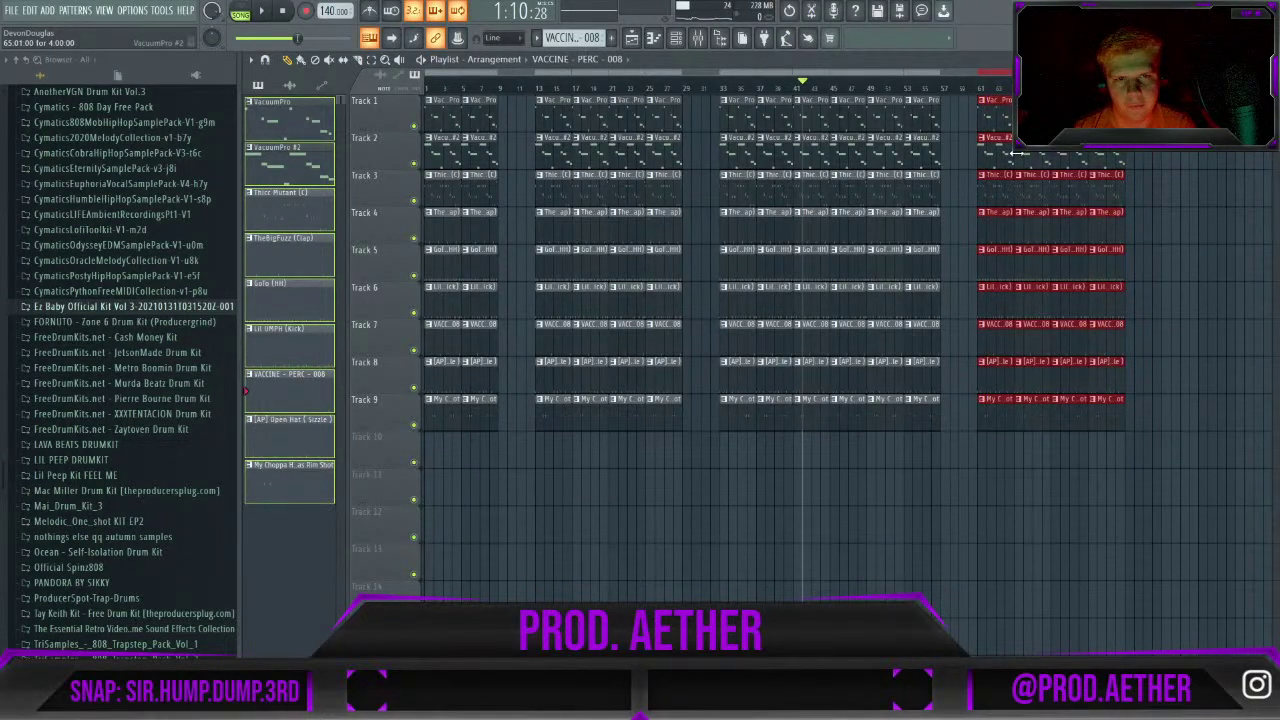
key("ctrl+b")
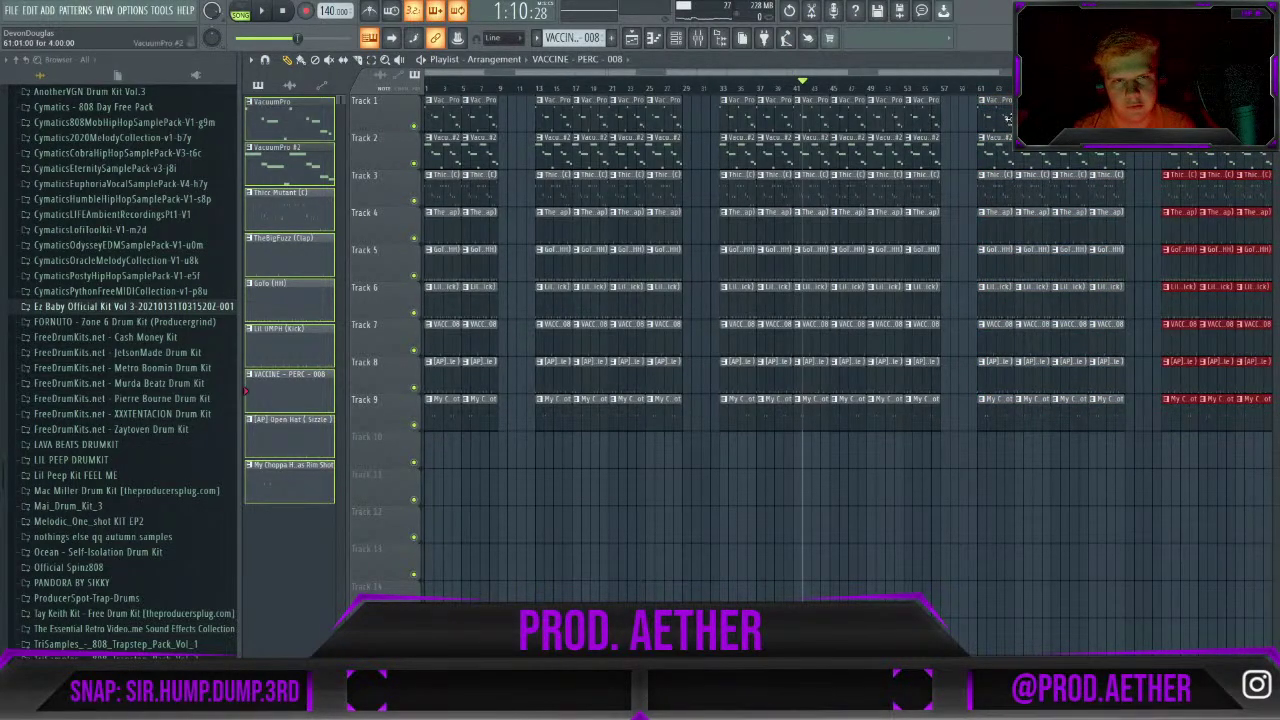
Delete every clip except VacuumPro from bars 1 to 4 and play the song from the start.
left_click(987, 90)
left_click_drag(975, 92, 230, 76)
scroll(438, 86, "up", 2)
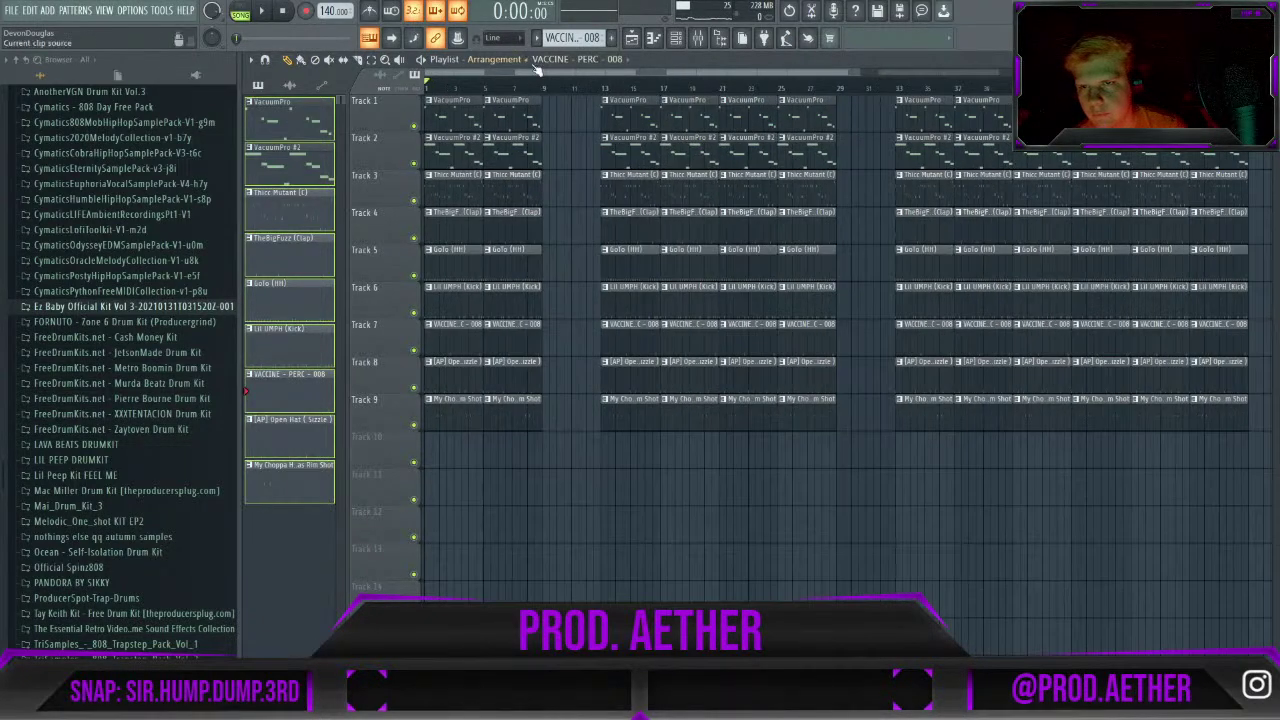
scroll(515, 78, "up", 2)
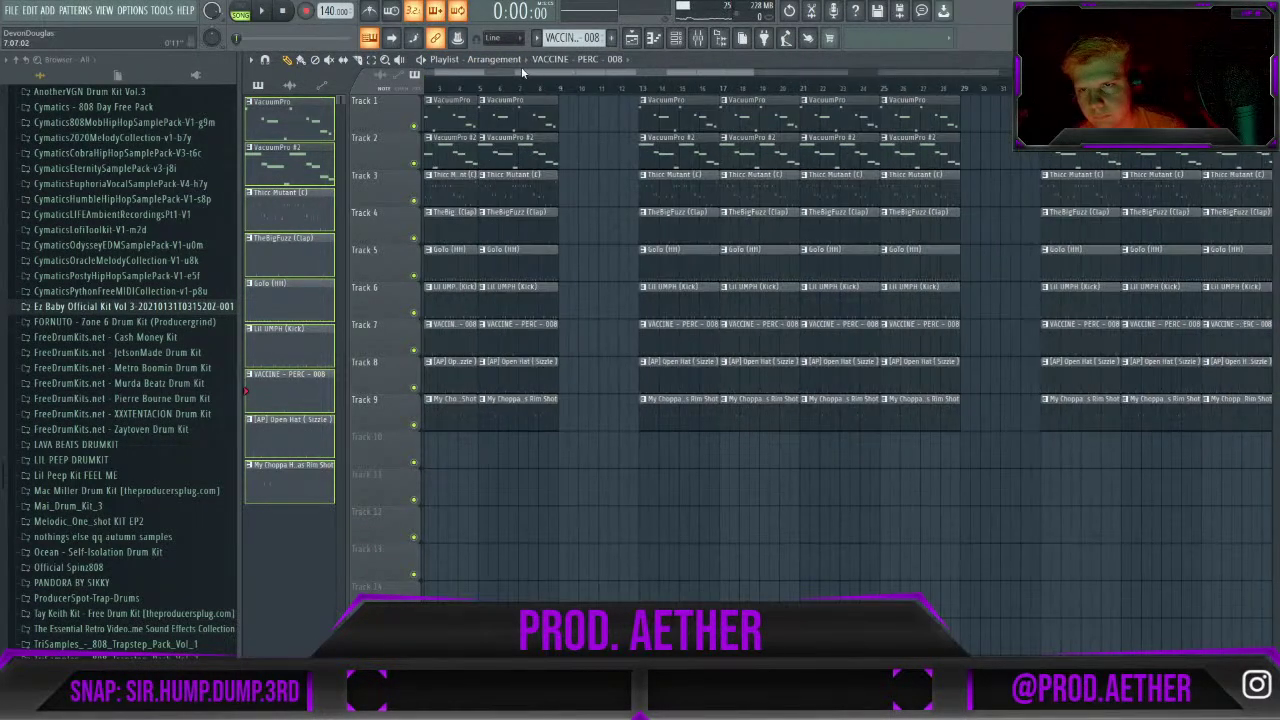
scroll(494, 69, "up", 2)
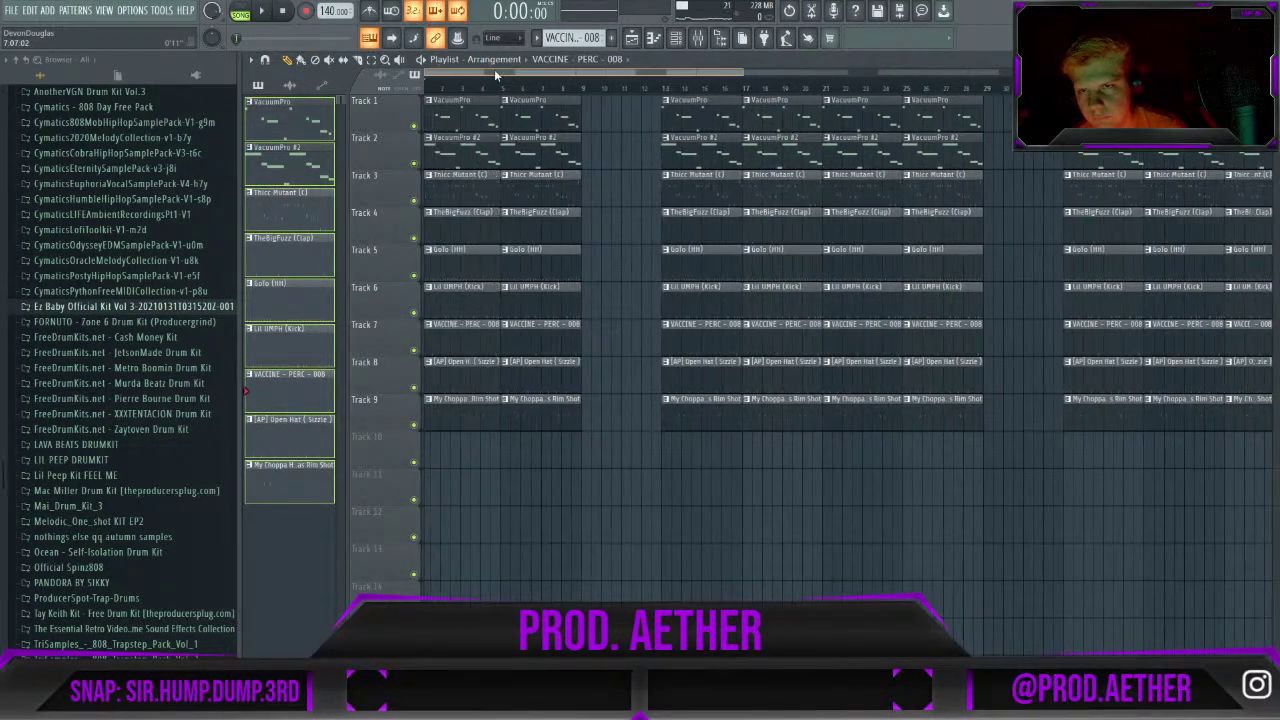
right_click(457, 155)
right_click(466, 330)
right_click(476, 400)
key("space")
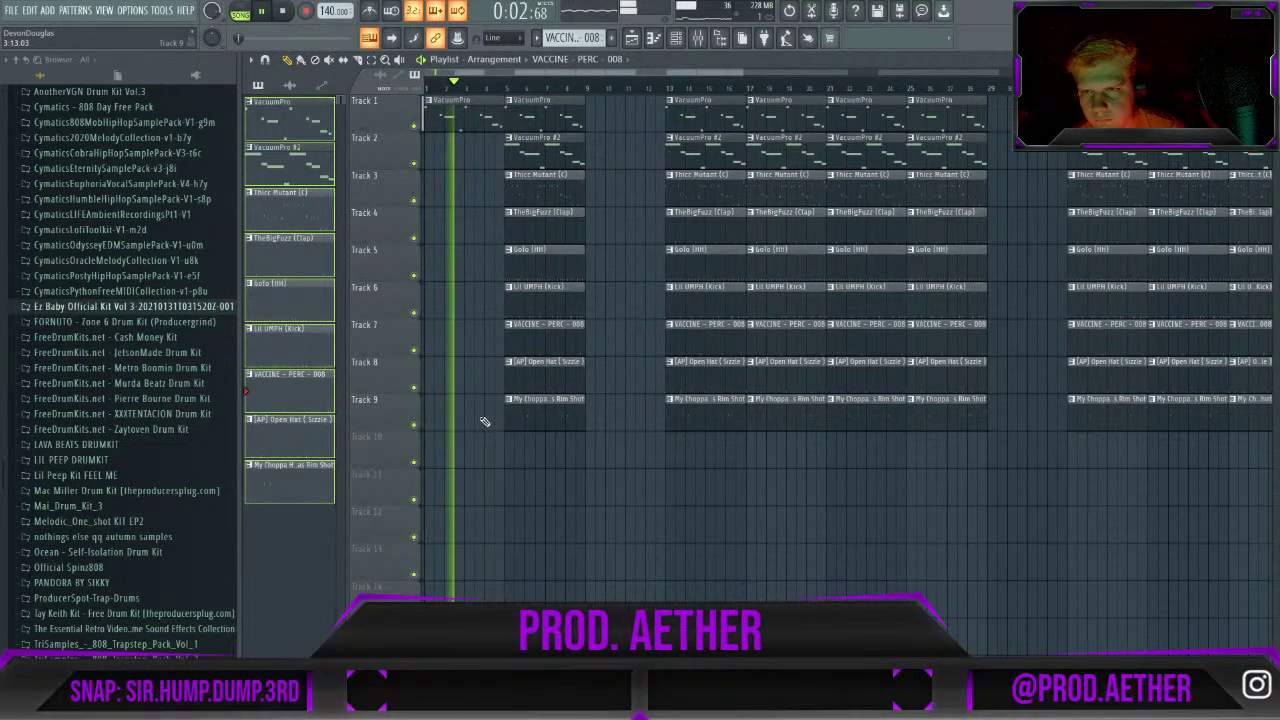
Delete the Track 3 to Track 9 clips from bars 5 to 8, keeping both VacuumPro patterns.
right_click(554, 191)
right_click(530, 363)
right_click(545, 405)
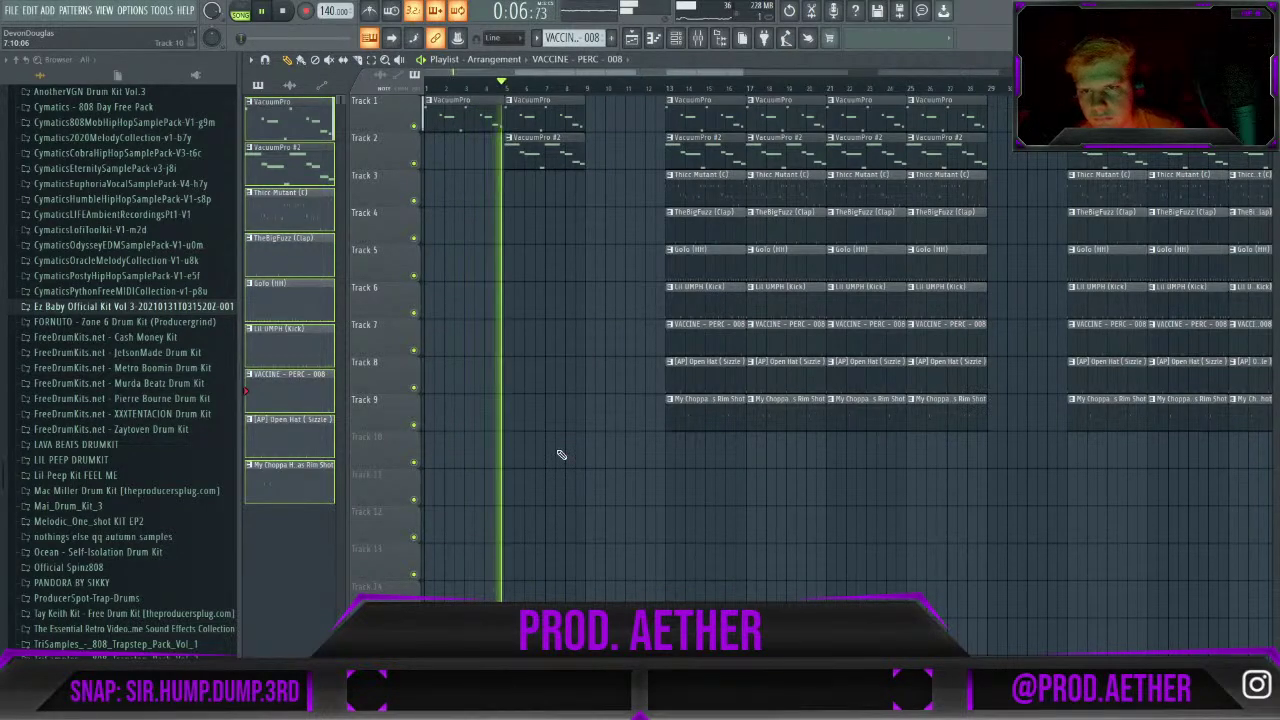
Delete the VacuumPro #2 clips from bars 13 to 20 and stop playback.
right_click(715, 150)
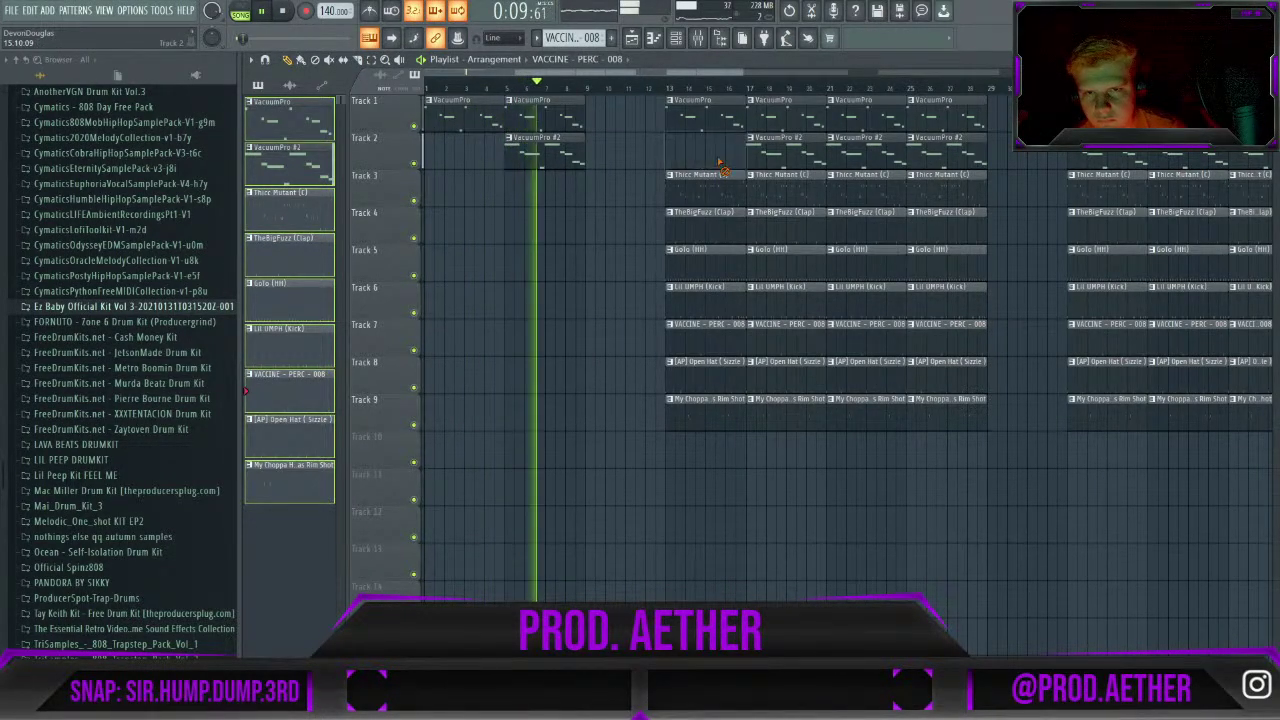
right_click(778, 150)
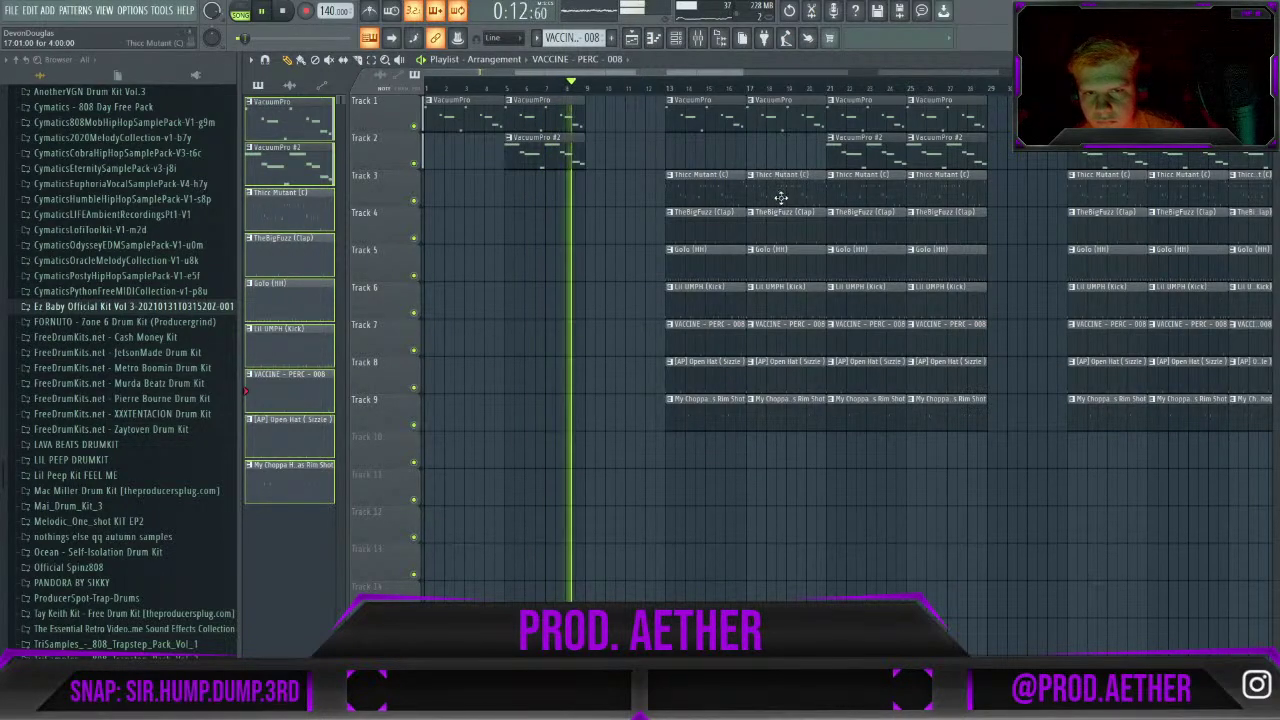
key("space")
Delete the Thicc Mutant, Lil UMPH kick and open hat clips from bars 13 to 16, and audition from bar 13.
left_click(670, 88)
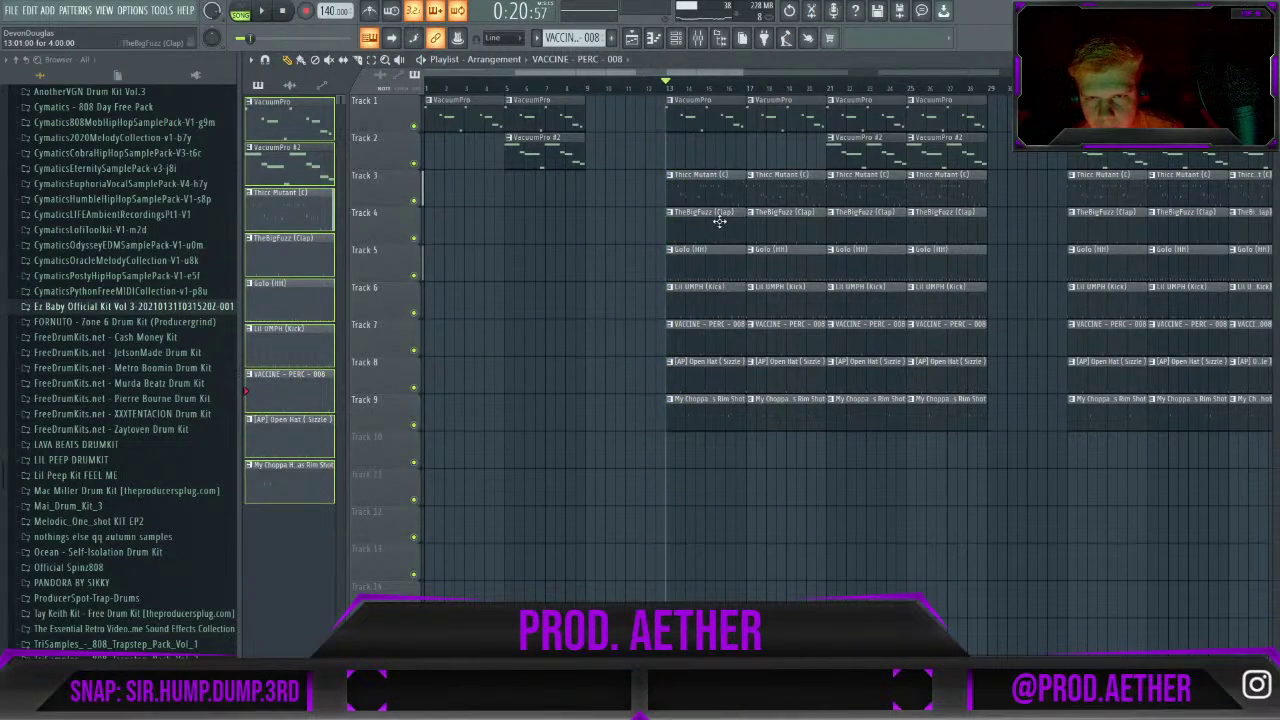
right_click(712, 305)
right_click(708, 188)
key("space")
right_click(708, 366)
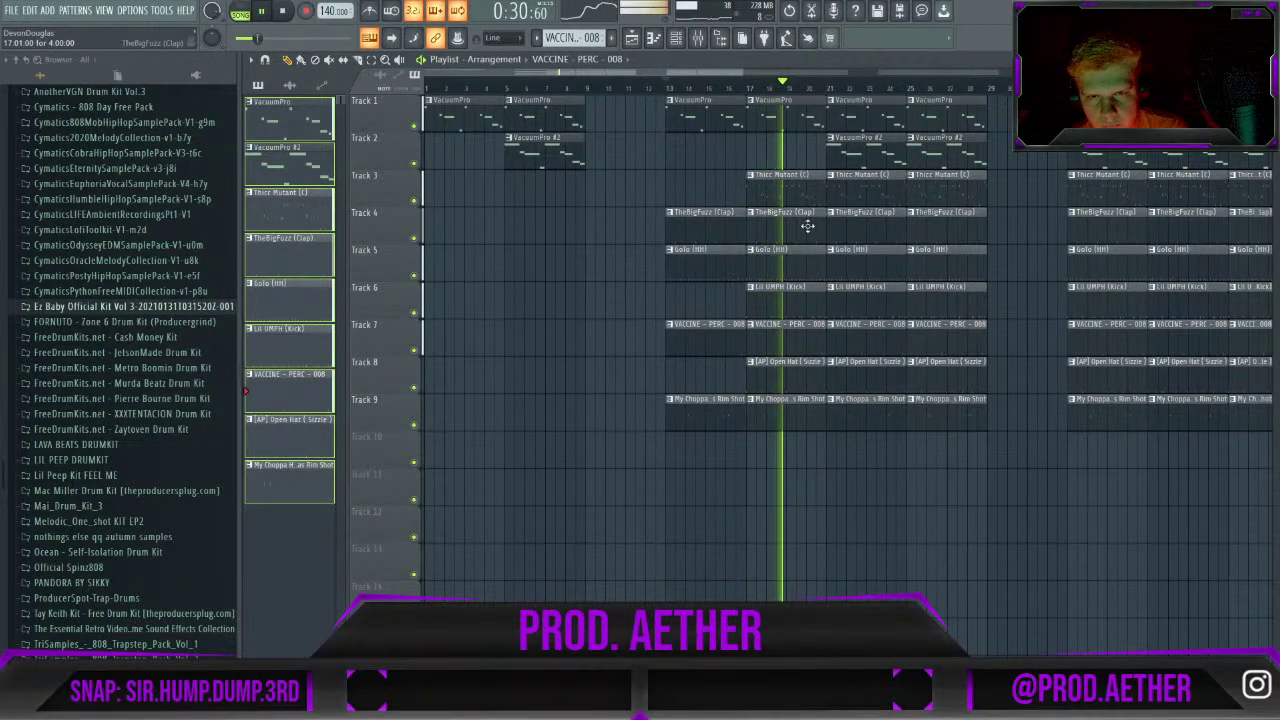
key("space")
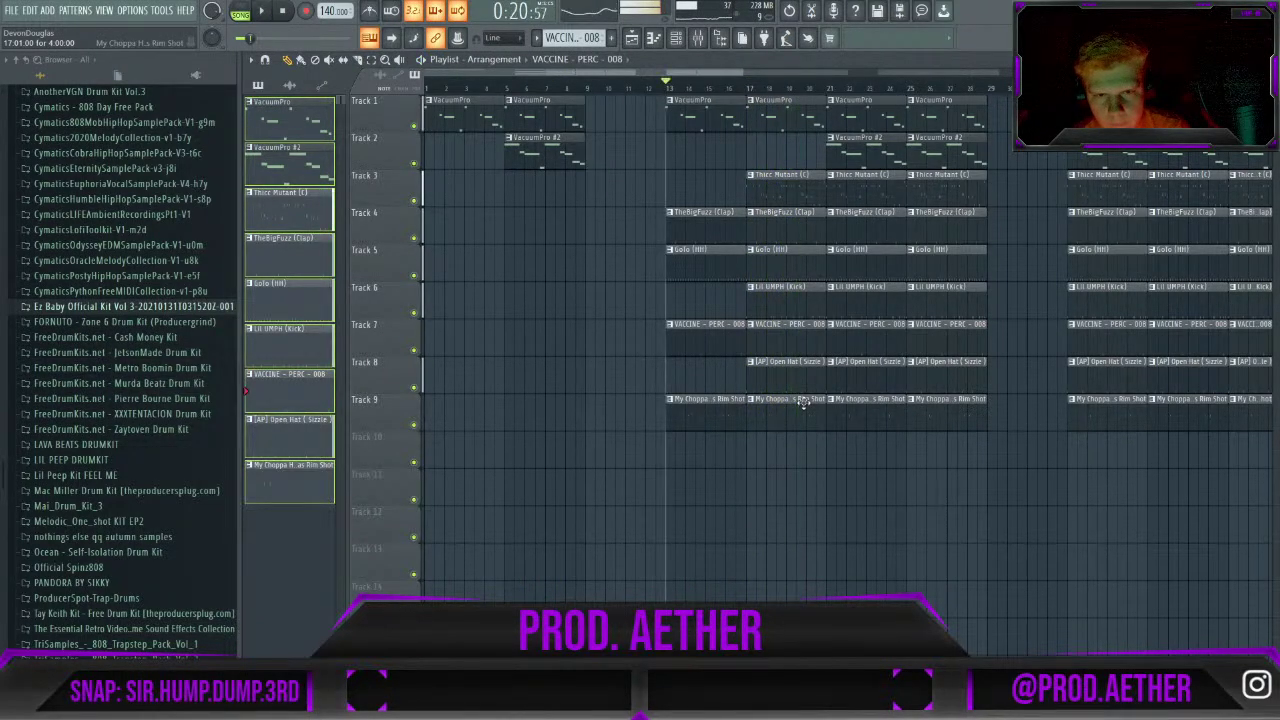
scroll(814, 429, "up", 2)
left_click_drag(798, 428, 786, 251)
left_click(778, 532)
right_click(778, 532)
scroll(787, 528, "down", 2)
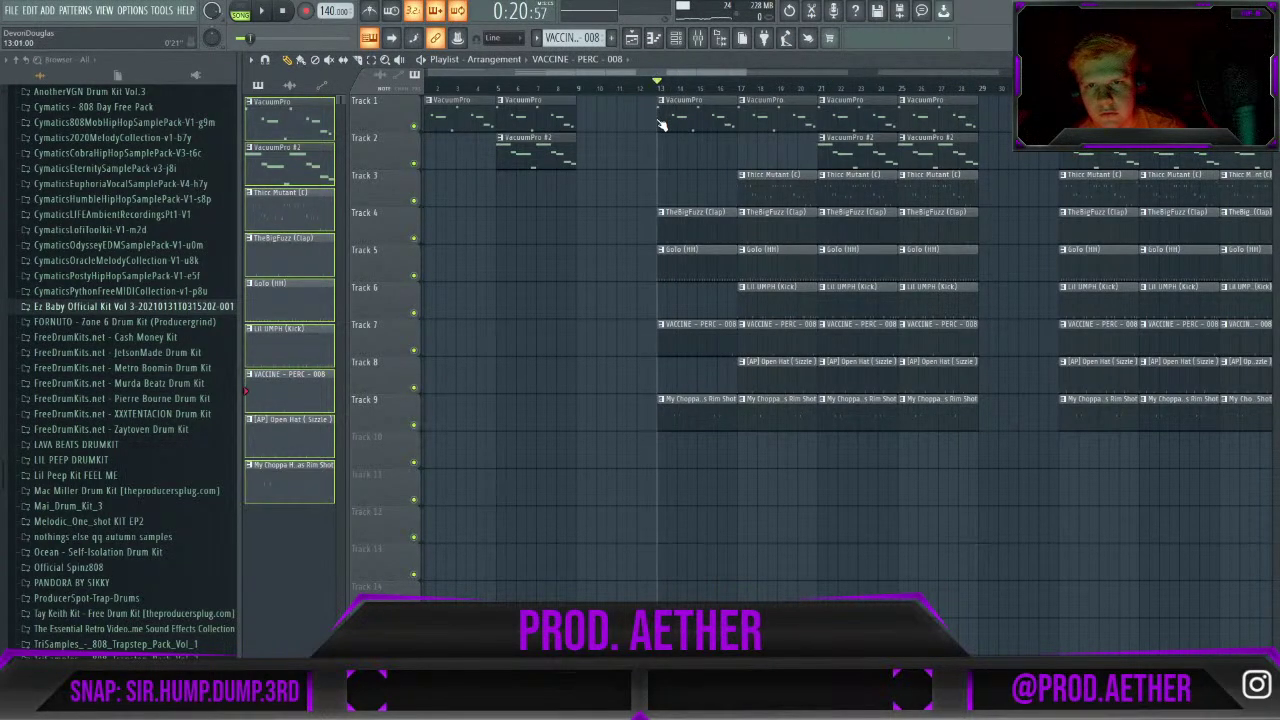
Move the section that starts at bar 13 back to bar 9 and play from there.
left_click_drag(668, 97, 953, 475)
left_click_drag(703, 124, 922, 508)
left_click(616, 136)
right_click(632, 140)
left_click_drag(604, 111, 610, 112)
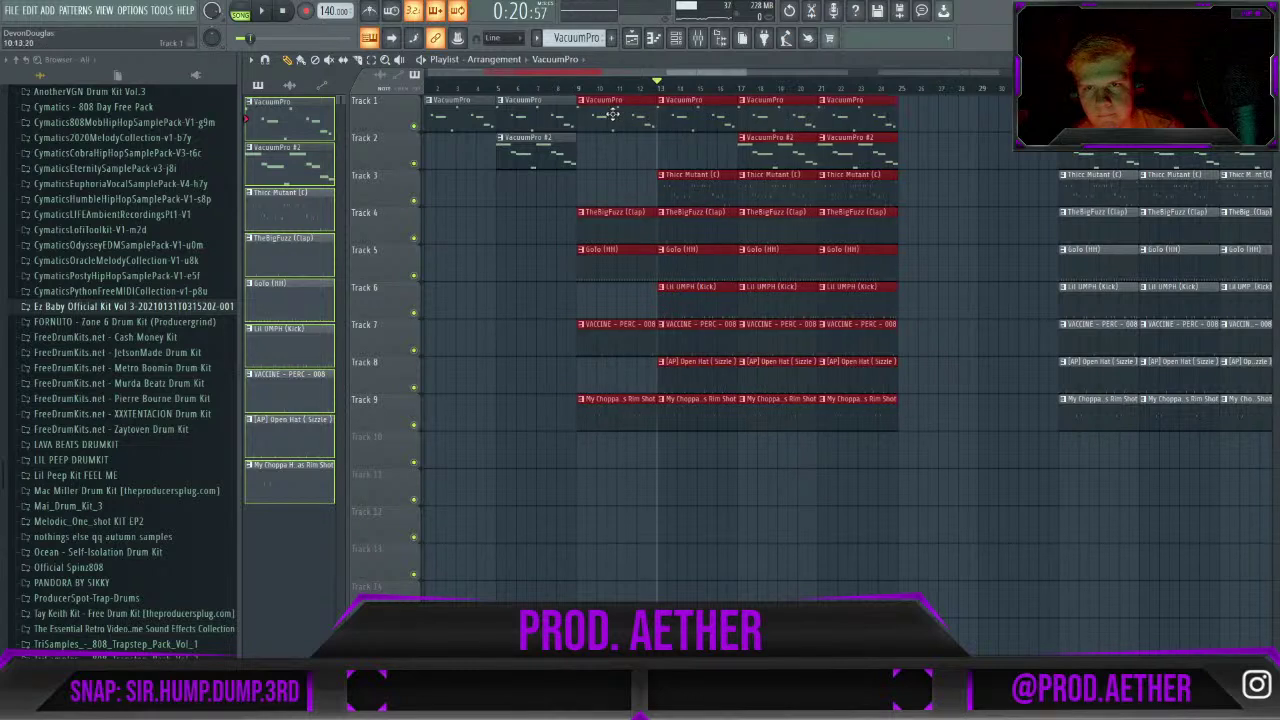
left_click(582, 91)
key("space")
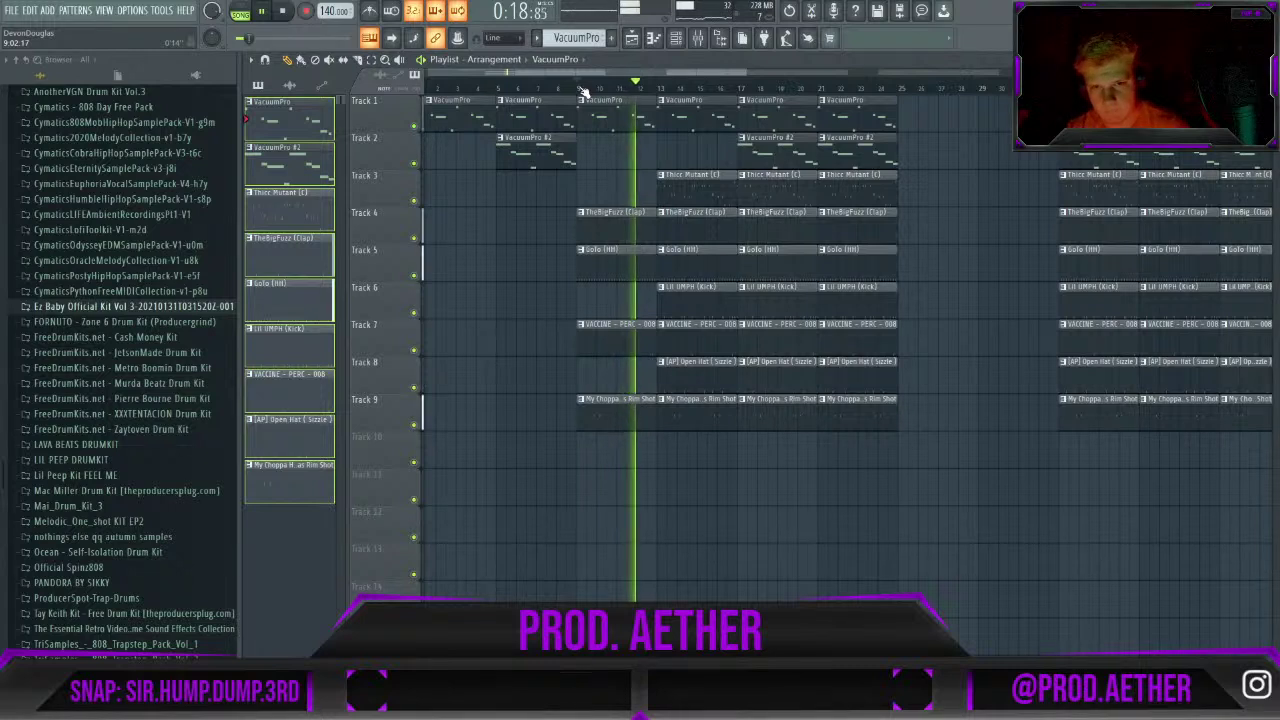
Delete the open hat clip from bars 17 to 20 and replace the rim shot clip there with a new one.
right_click(789, 374)
right_click(771, 412)
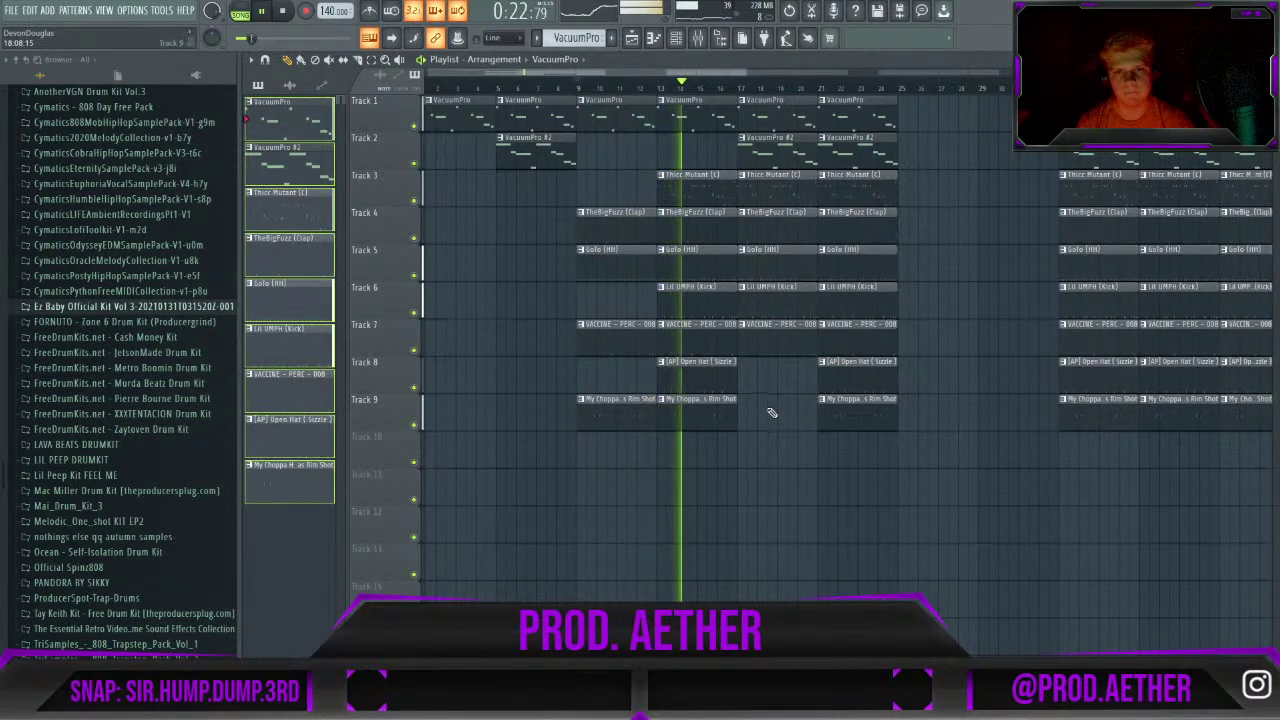
left_click(717, 400)
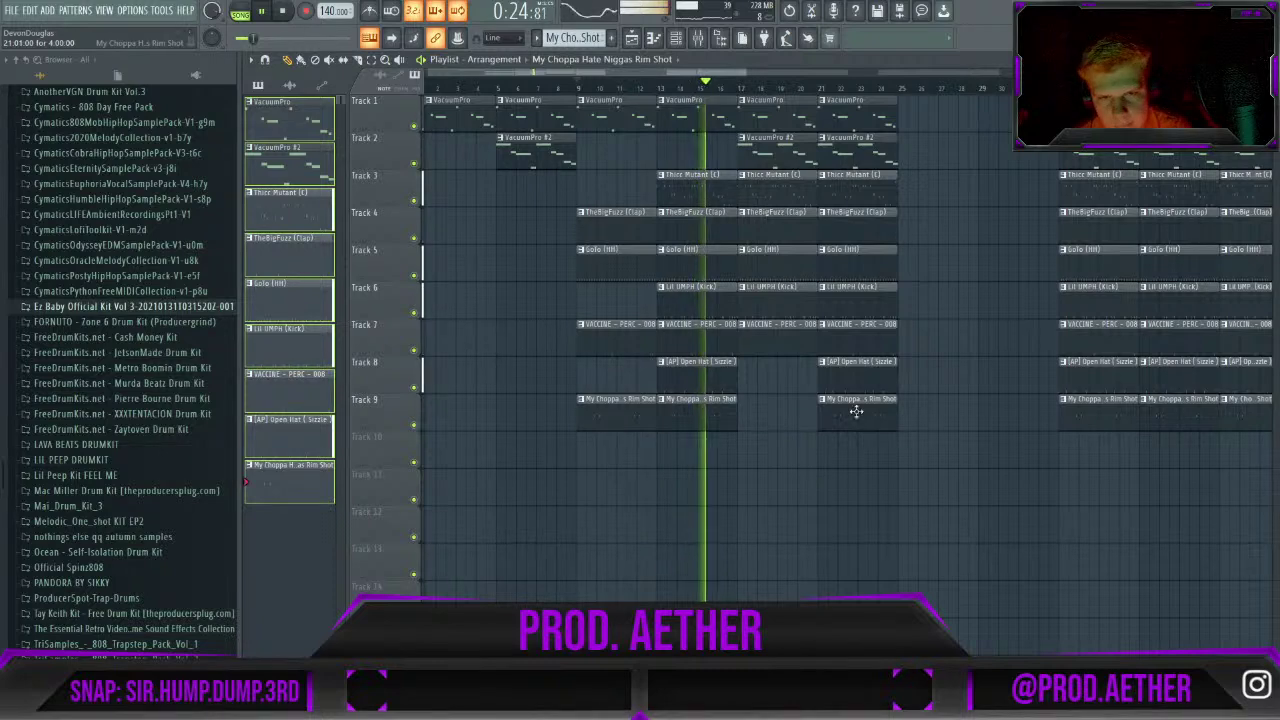
left_click(743, 424)
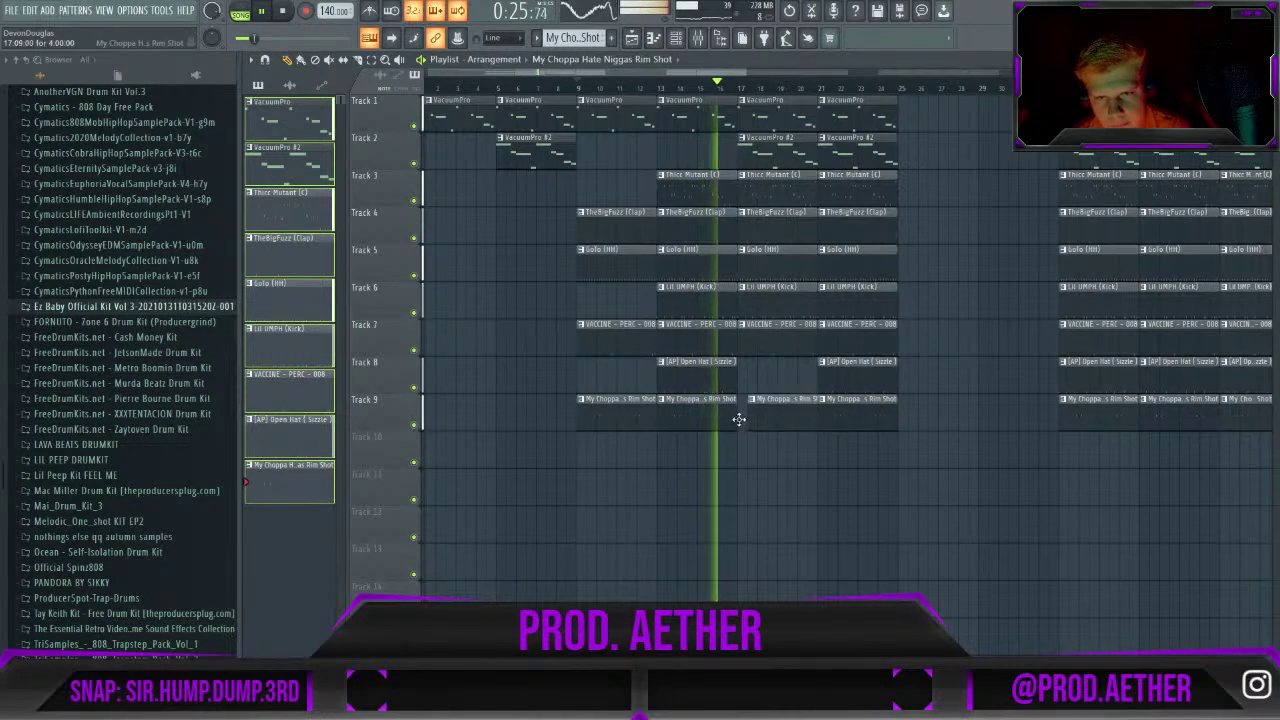
Solo Insert 3 in the mixer and select bars 17 to 21 on the playlist timeline.
left_click(698, 38)
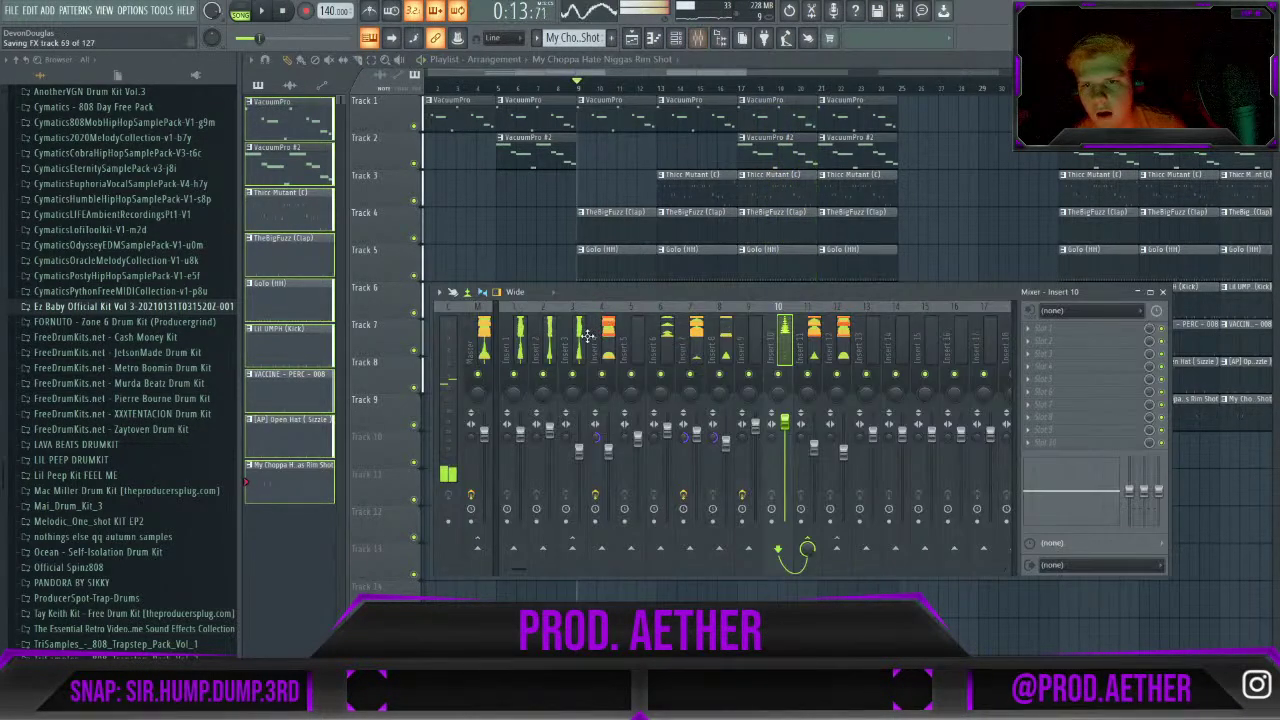
left_click(576, 345)
right_click(578, 375)
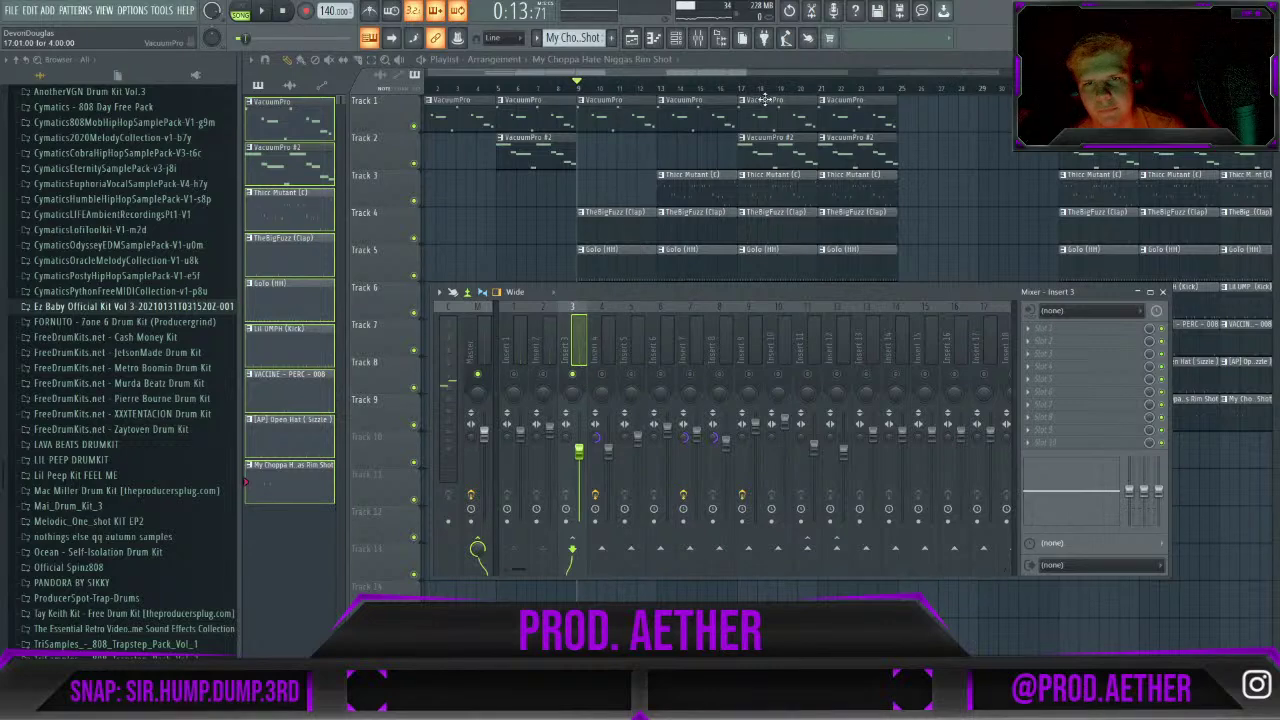
left_click_drag(741, 90, 818, 90)
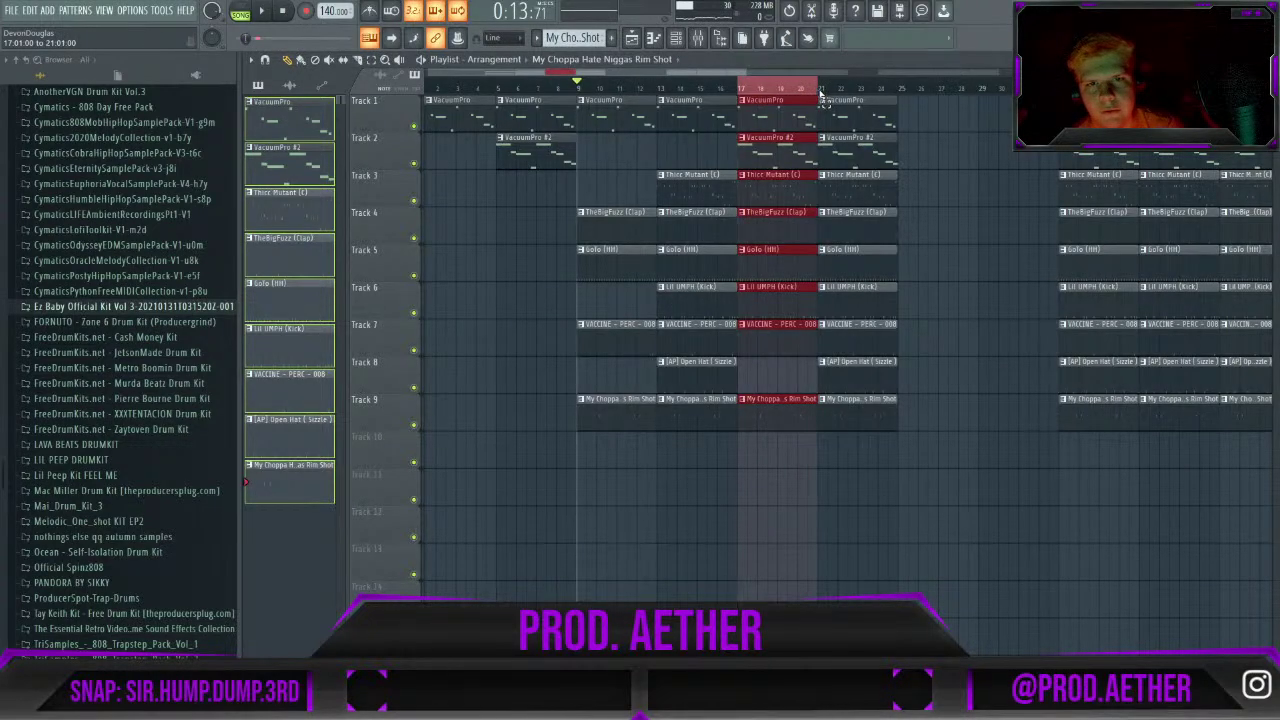
Load Fruity parametric EQ 2 on Insert 3 and set band 1 to a Steep 8 high pass.
left_click(700, 38)
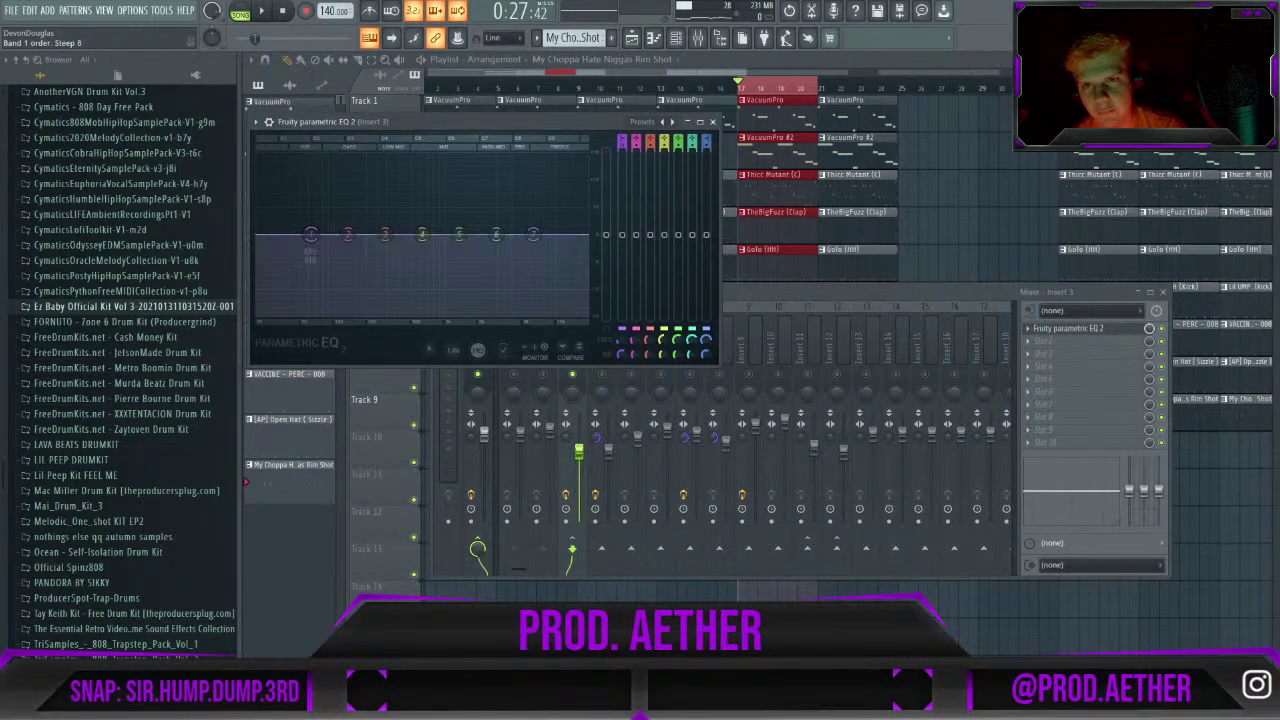
scroll(311, 240, "down", 2)
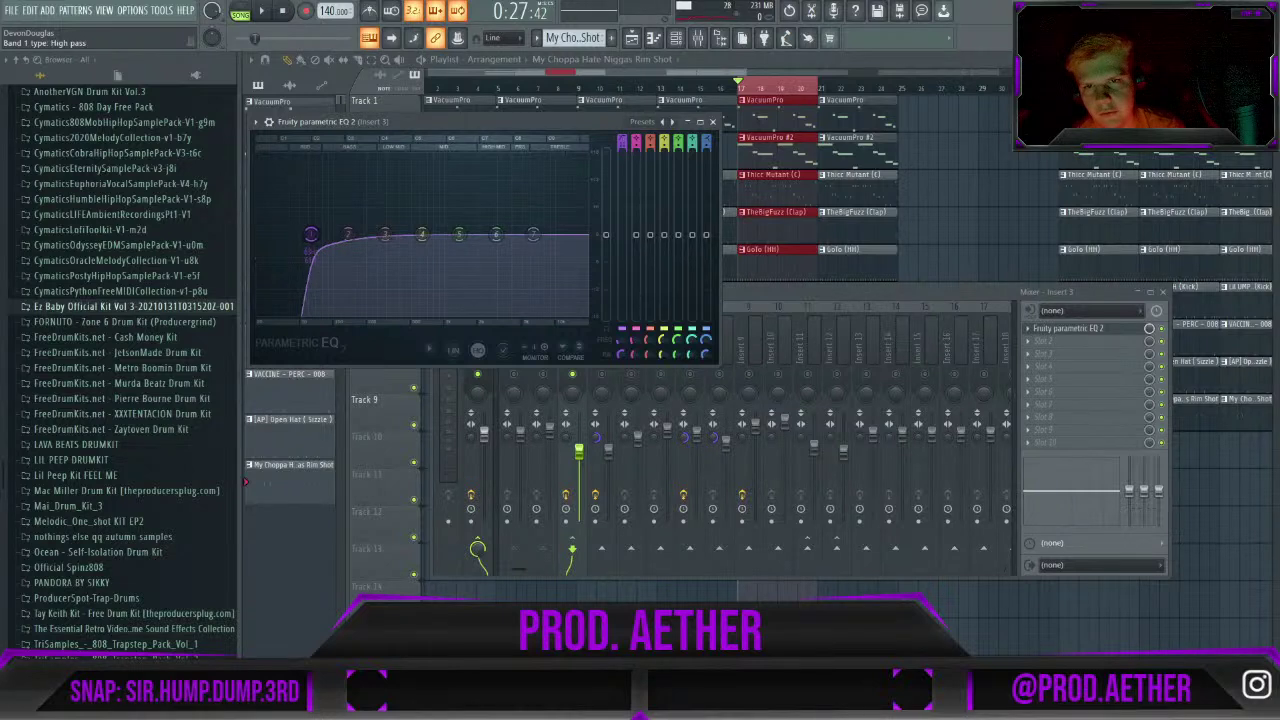
Raise the band 1 high pass cutoff on Insert 3's EQ while listening to bars 17 to 21, and close the EQ.
key("space")
left_click(760, 302)
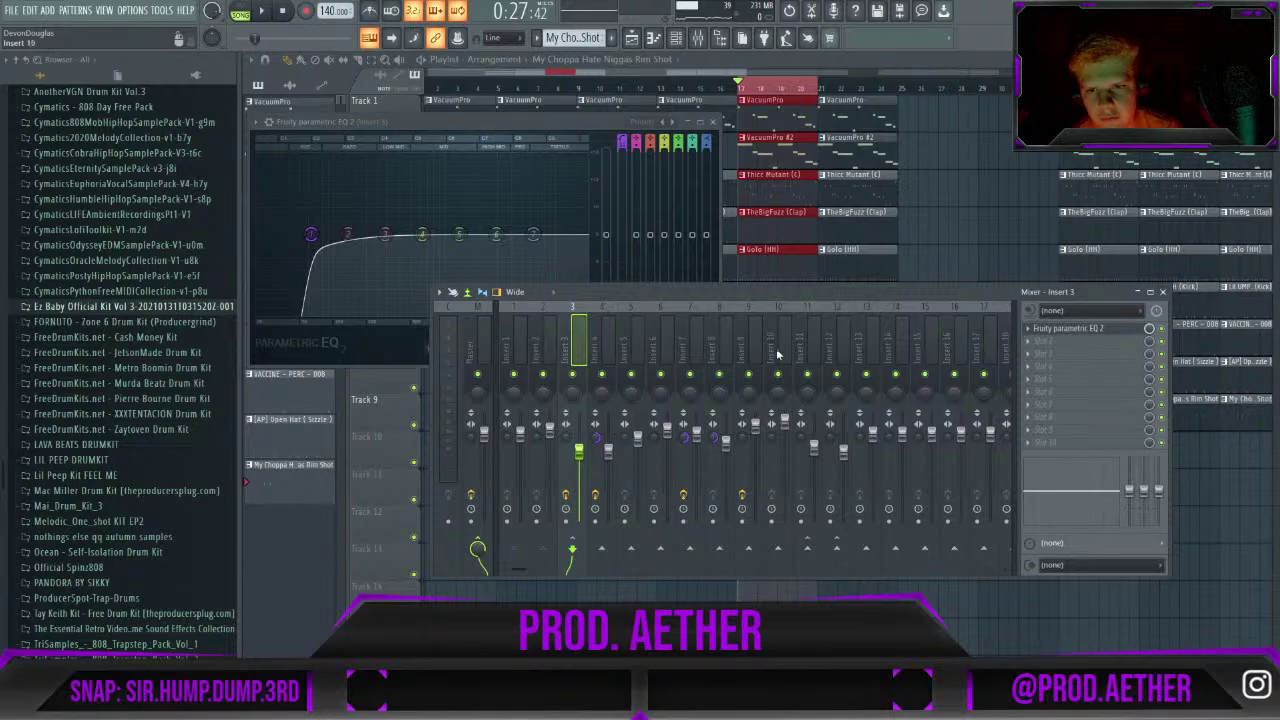
key("space")
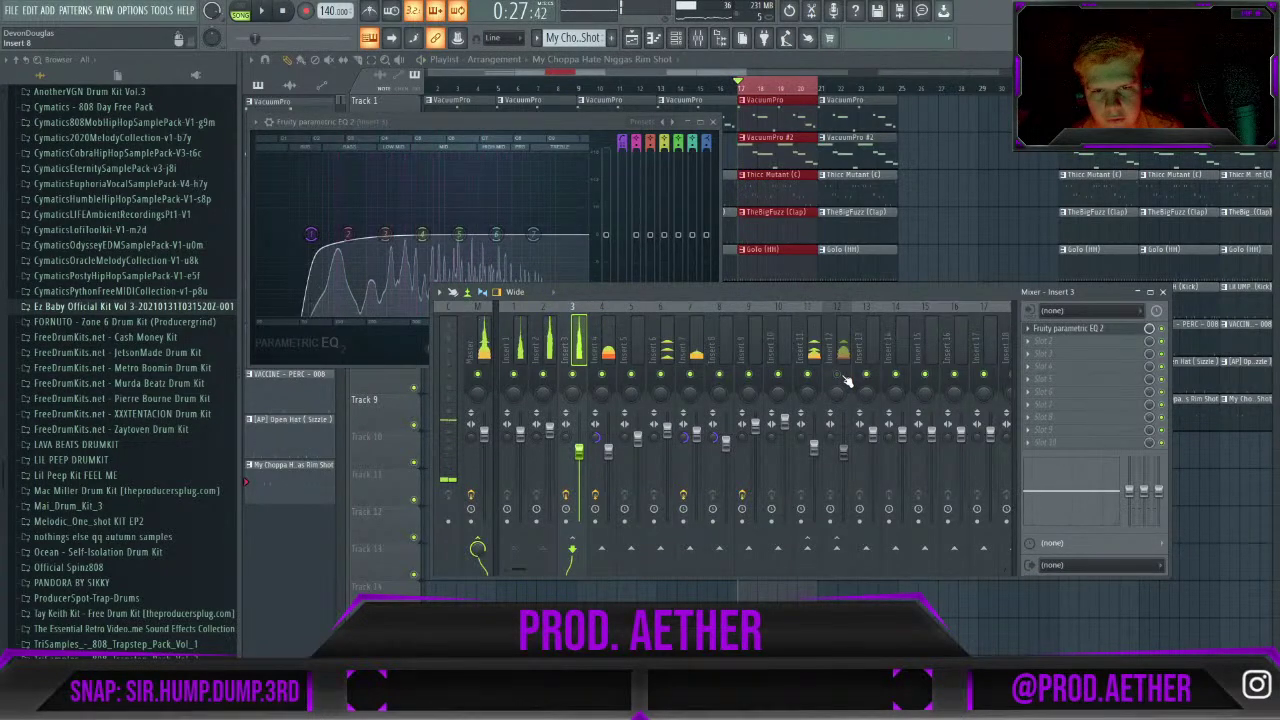
left_click_drag(527, 124, 700, 129)
key("space")
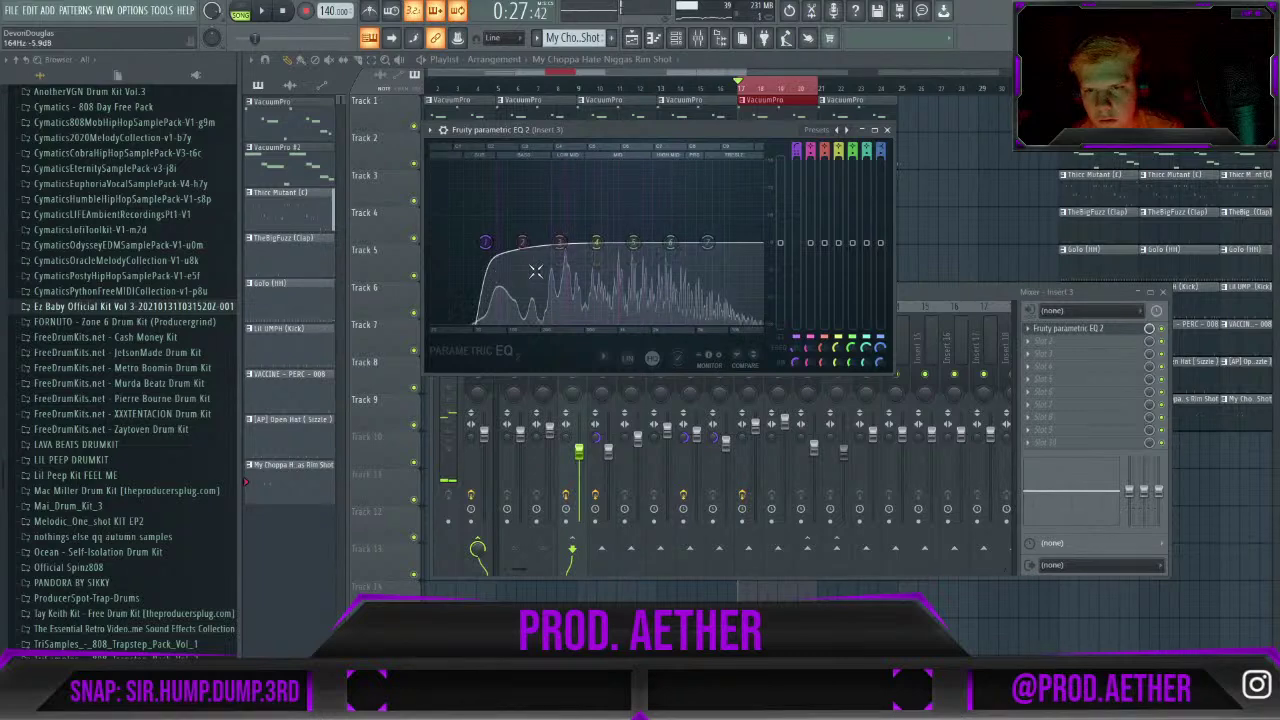
mouse_move(480, 247)
left_mouse_down()
mouse_move(508, 247)
mouse_move(495, 243)
left_mouse_up()
key("space")
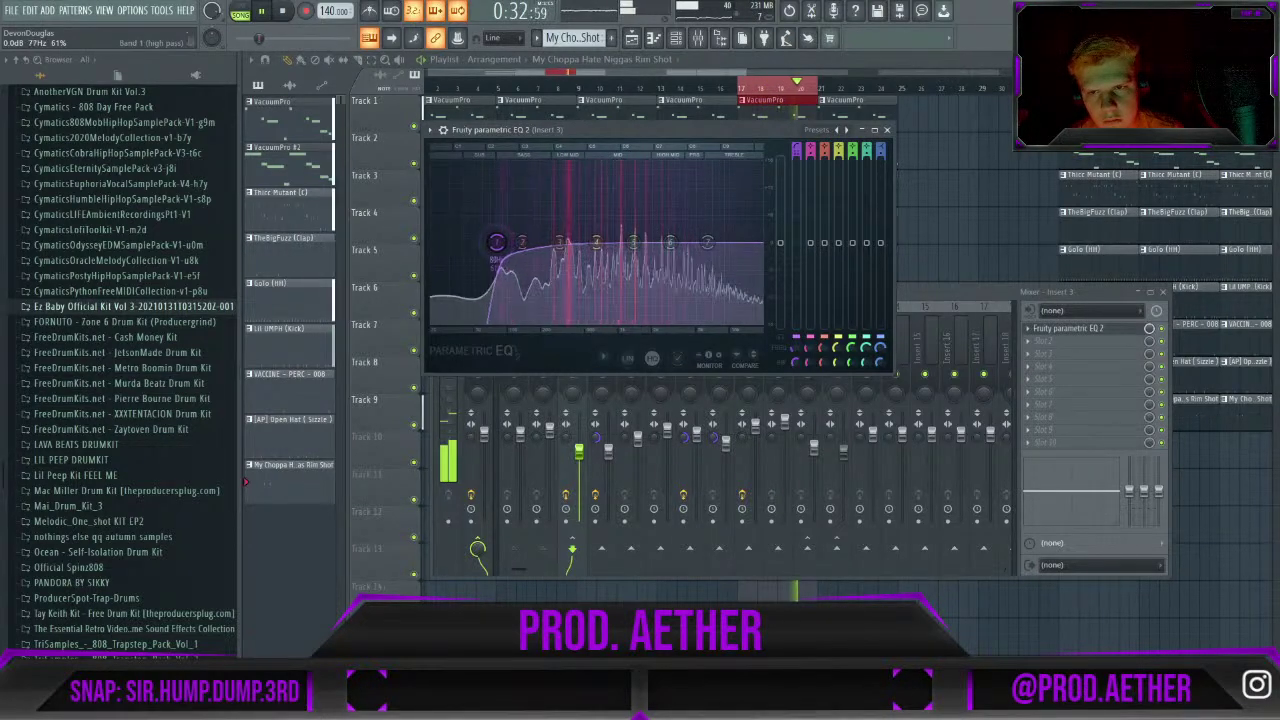
left_click(888, 130)
key("space")
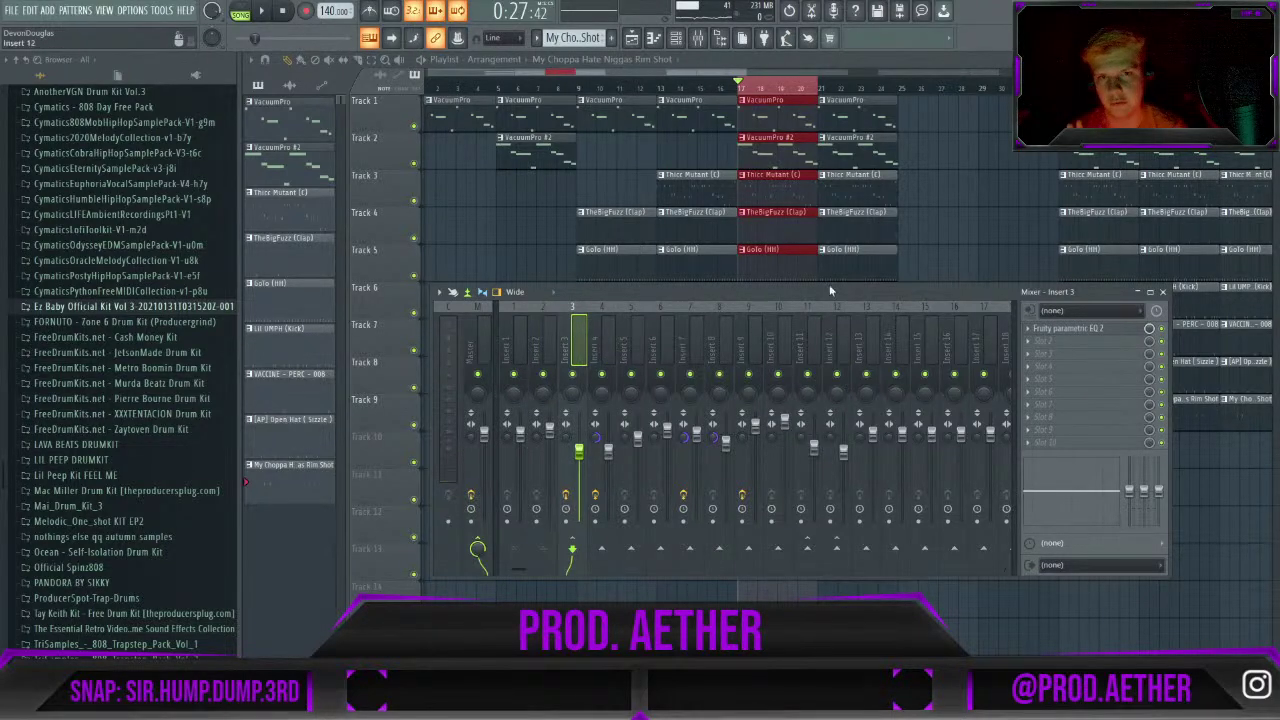
Clear the time selection and trim the start of the GoTo (HH) clip at bar 21 to the middle of bar 22, checking by playback.
left_click(780, 84)
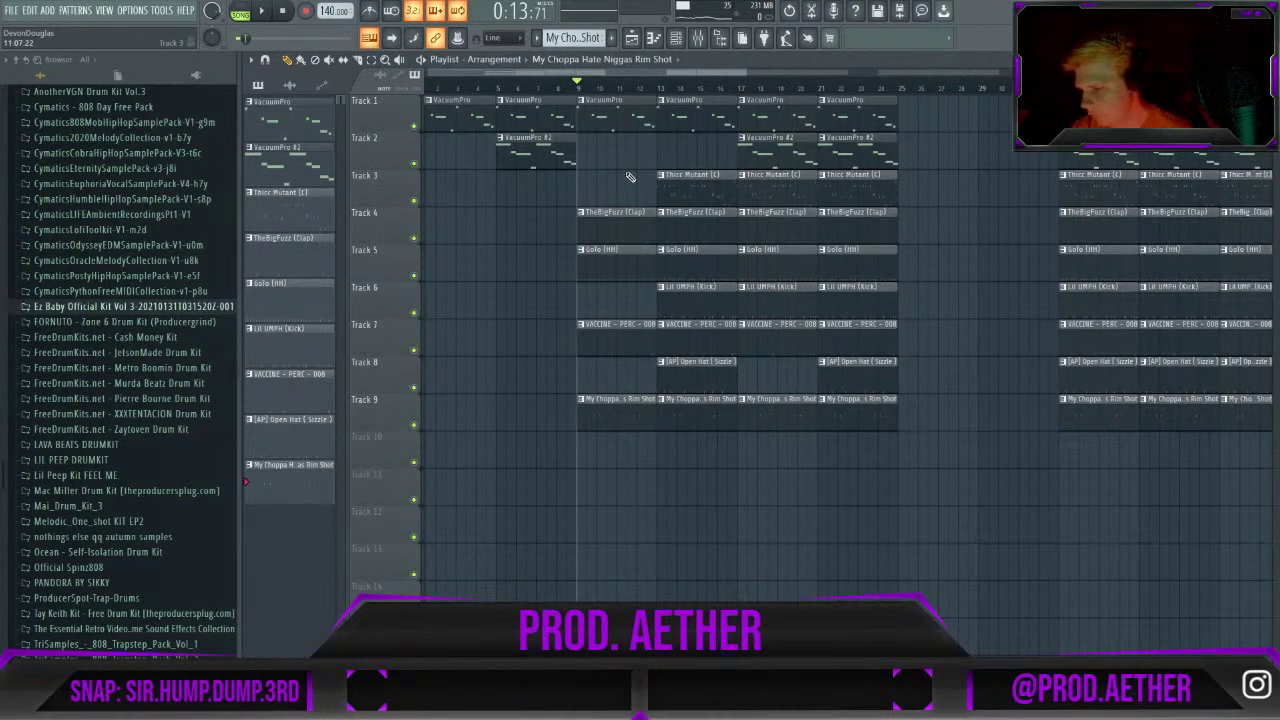
key("space")
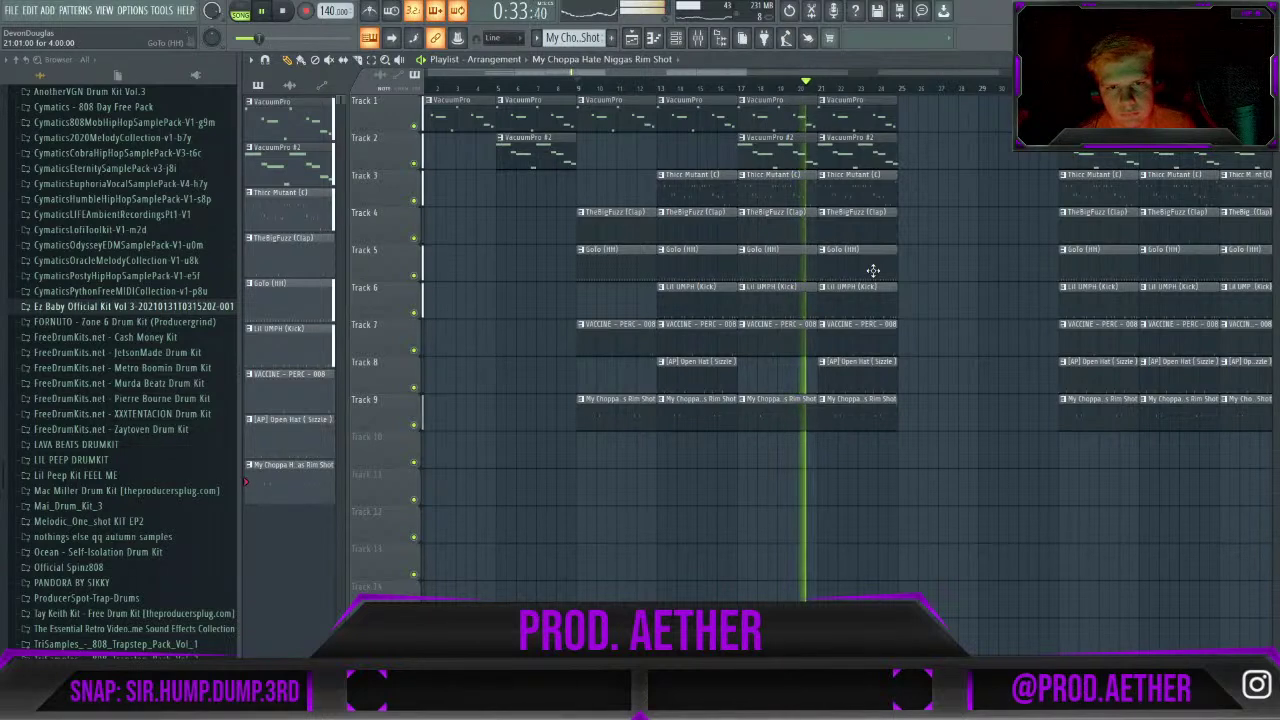
left_click_drag(814, 267, 852, 268)
key("space")
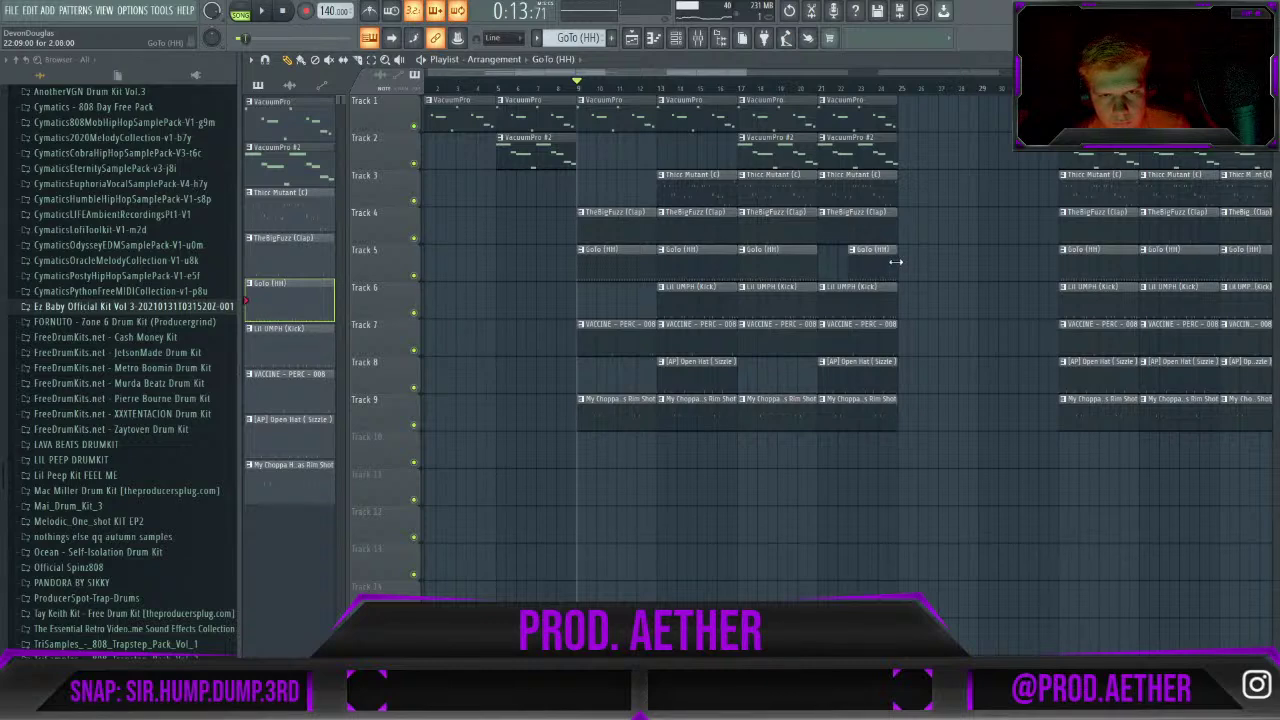
key("space")
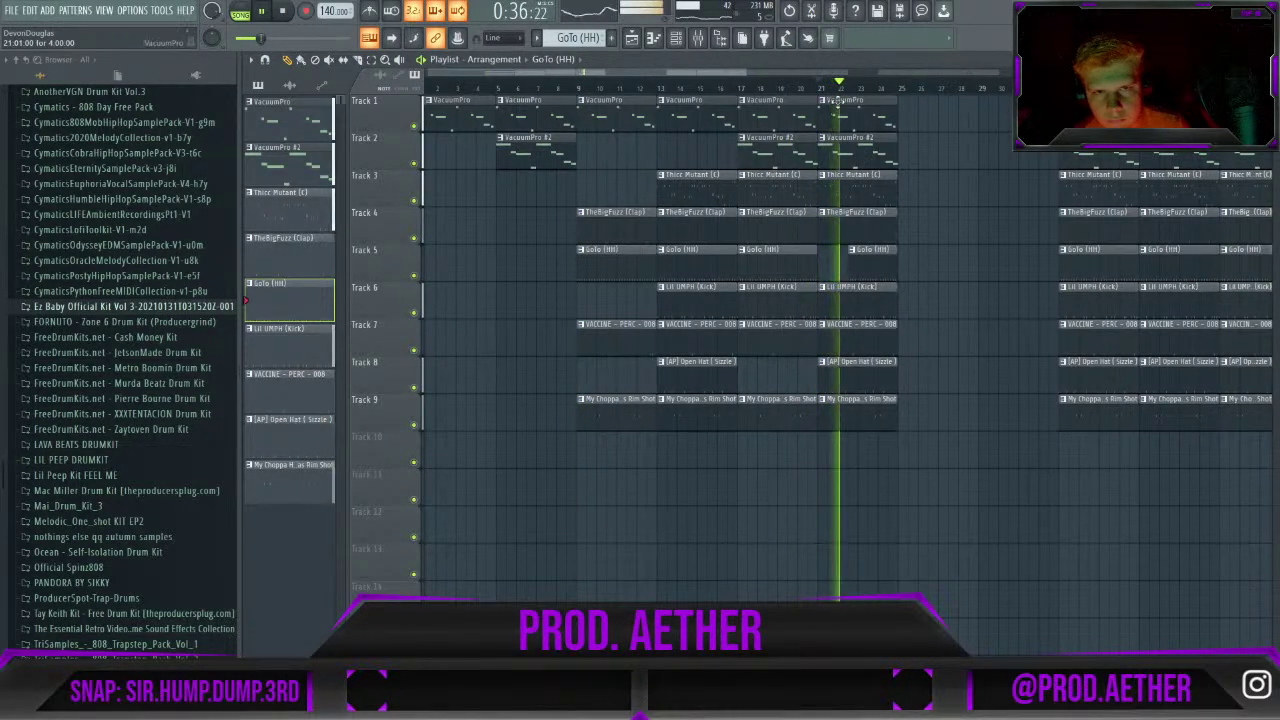
left_click_drag(708, 85, 793, 84)
key("space")
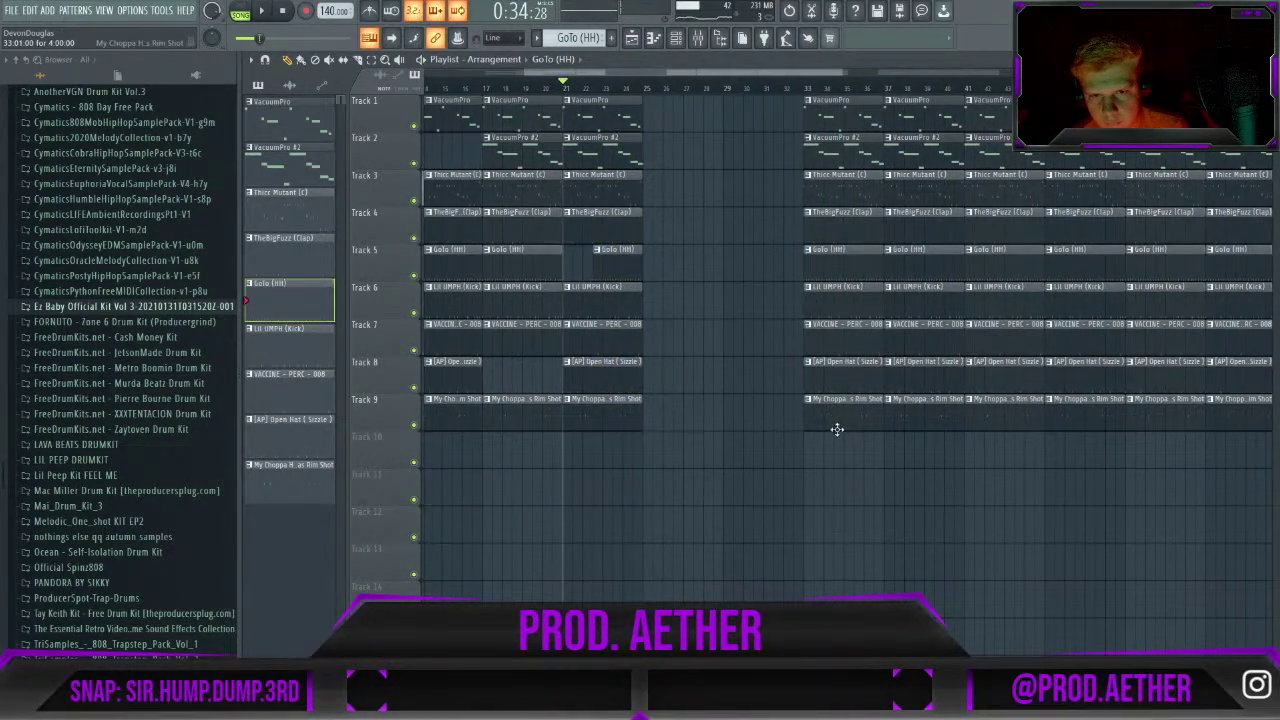
Move the section that starts at bar 33 back to bar 25, removing its drums from bars 25 to 28 and VacuumPro #2 at bar 29.
left_click_drag(866, 385, 1240, 100)
left_click_drag(817, 122, 653, 116)
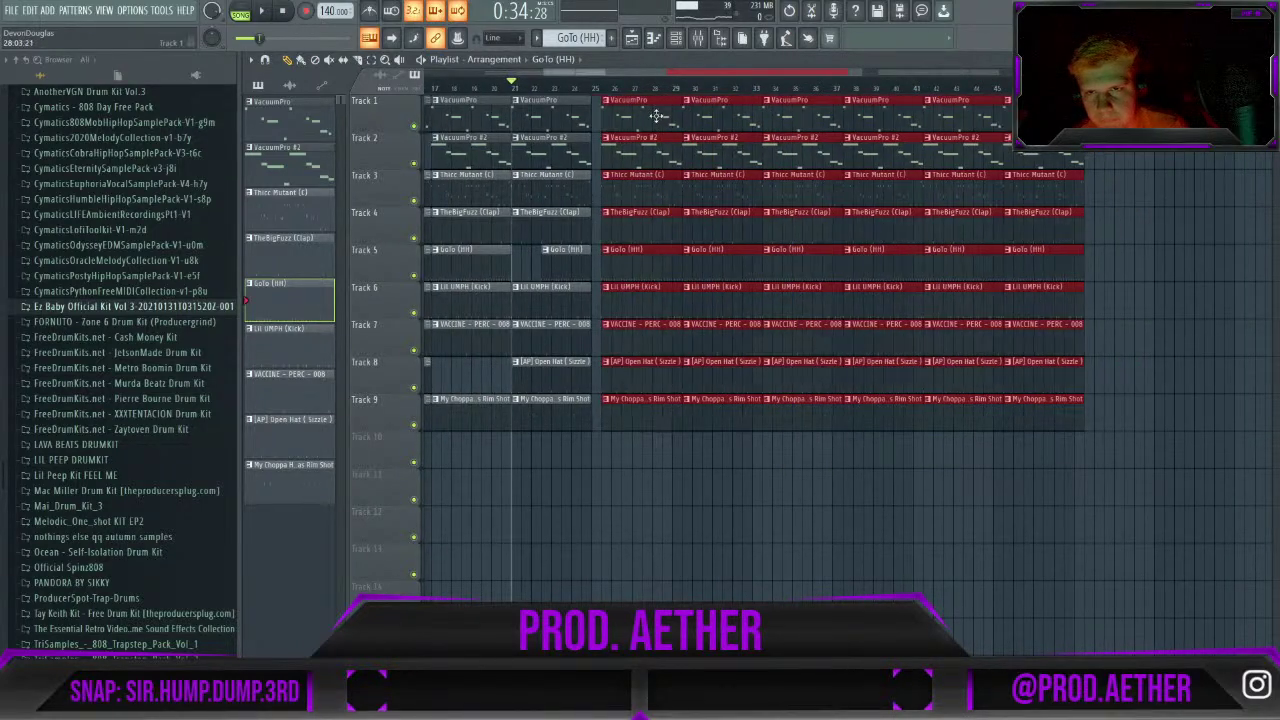
left_click_drag(628, 170, 645, 449)
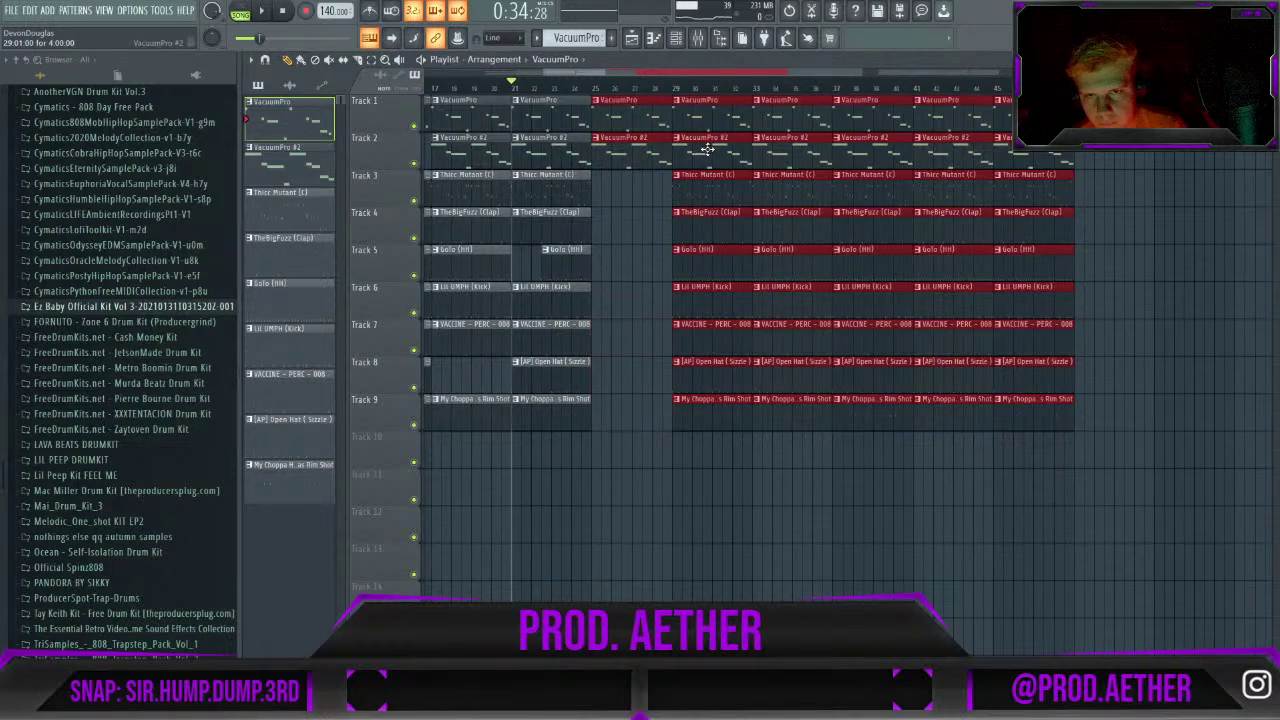
left_click(636, 223)
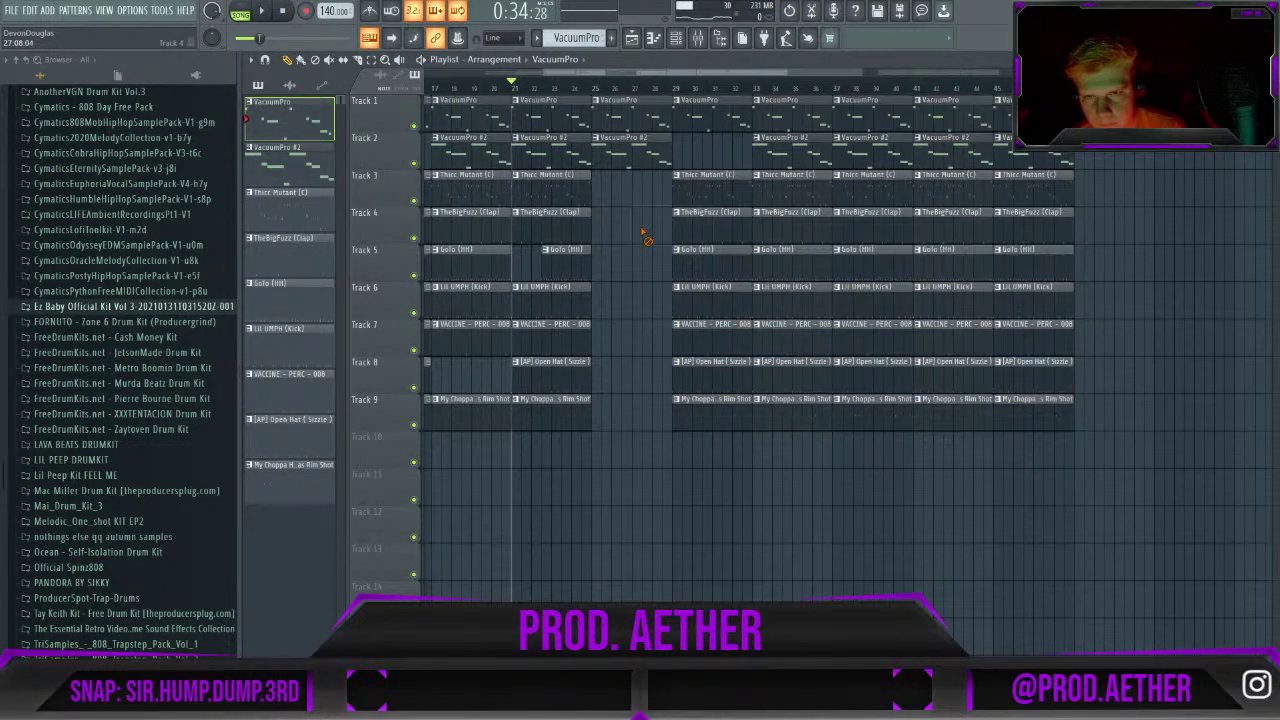
Listen from bar 25 and copy the drum clips of tracks 3 to 9 from bar 29 into bars 27 and 28.
scroll(646, 240, "up", 3)
left_click(565, 93)
key("space")
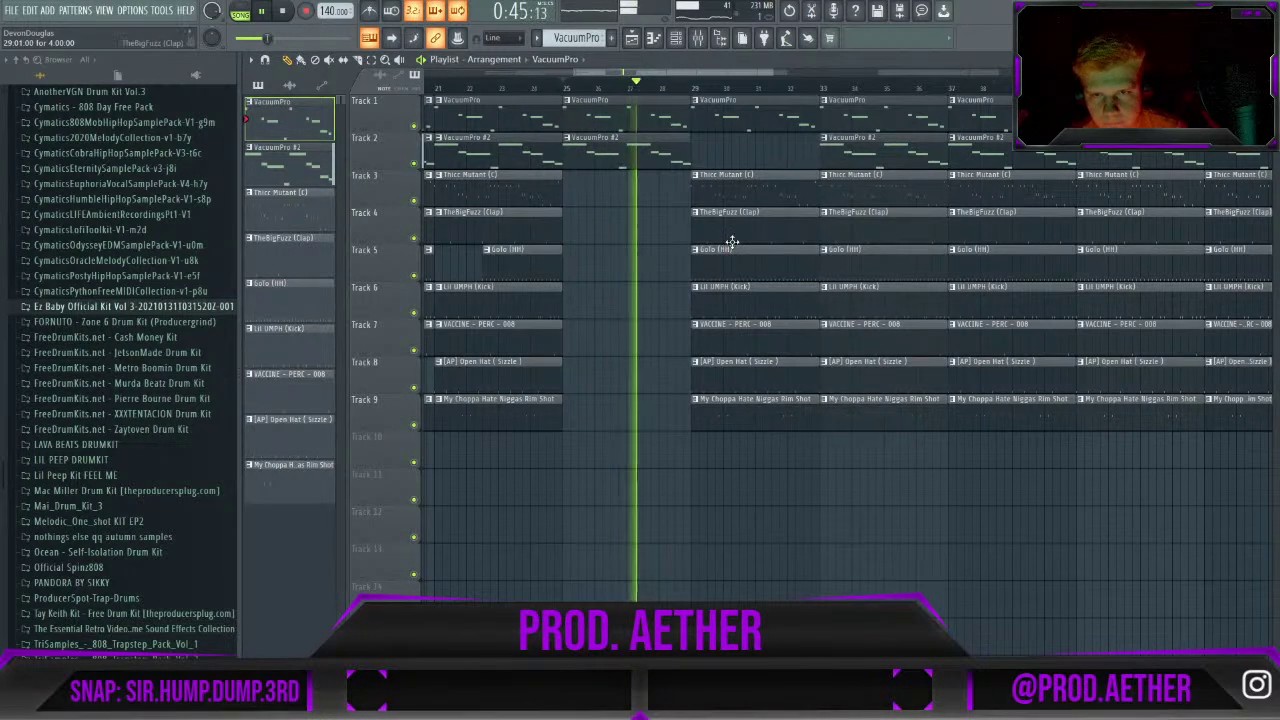
key("space")
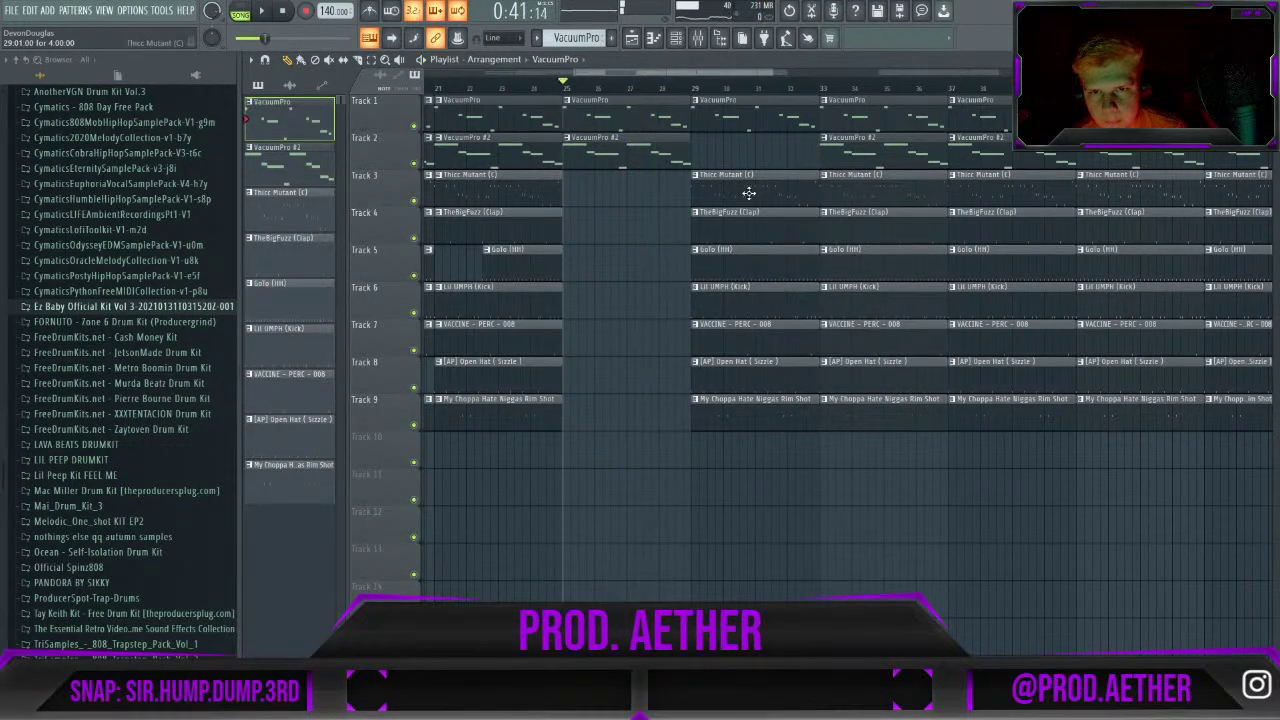
left_click_drag(748, 232, 737, 283)
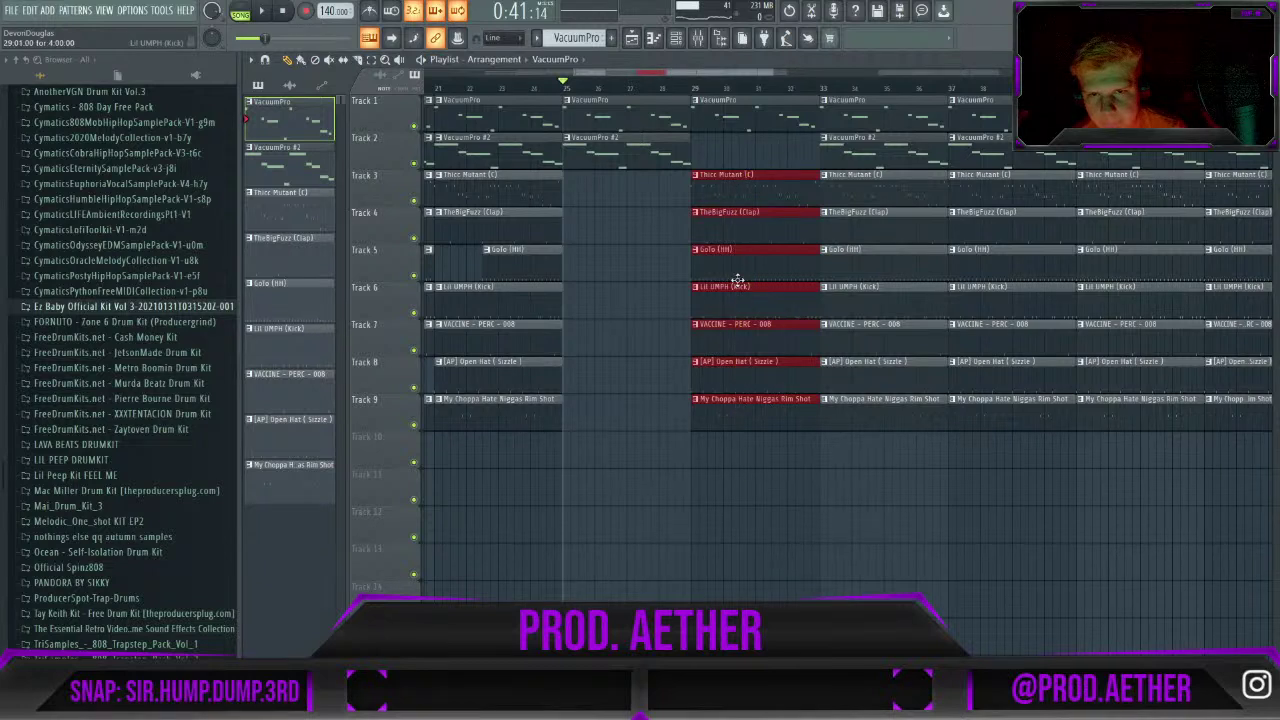
left_click_drag(752, 198, 628, 201)
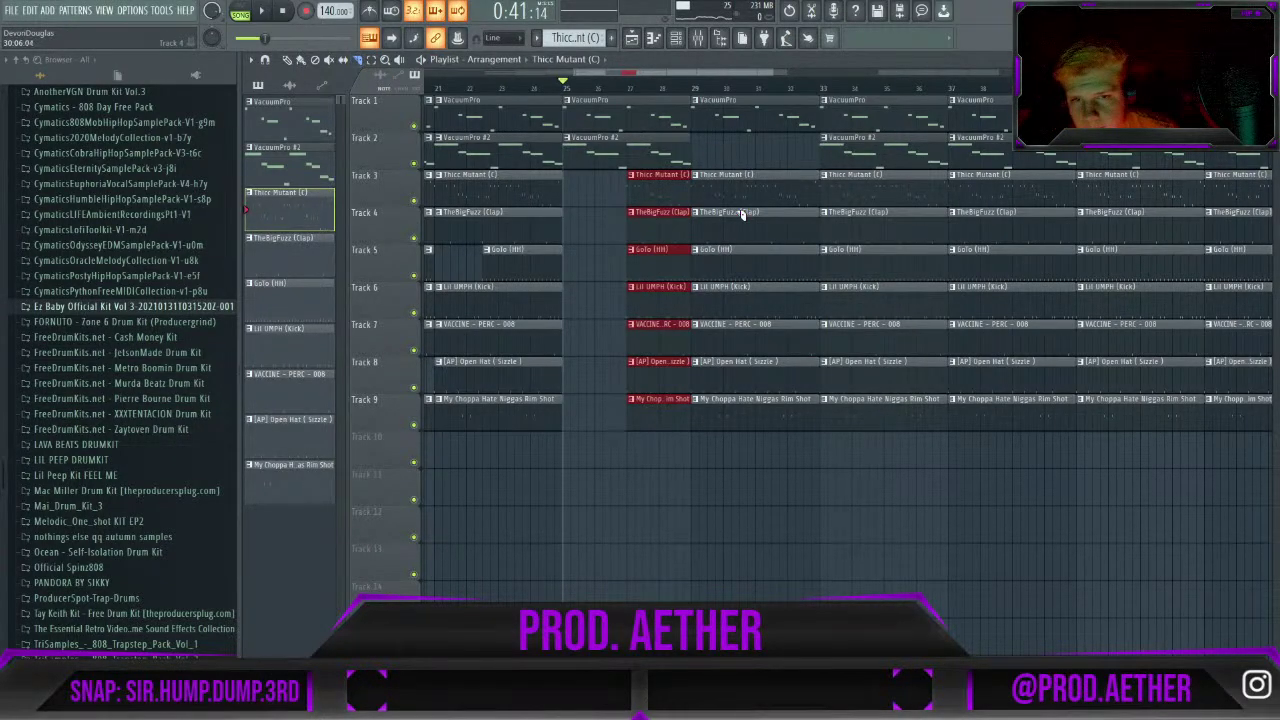
Slice the clips at bar 30, repeat the first beat of the drums four times across bar 29, and play it back.
scroll(734, 231, "up", 4)
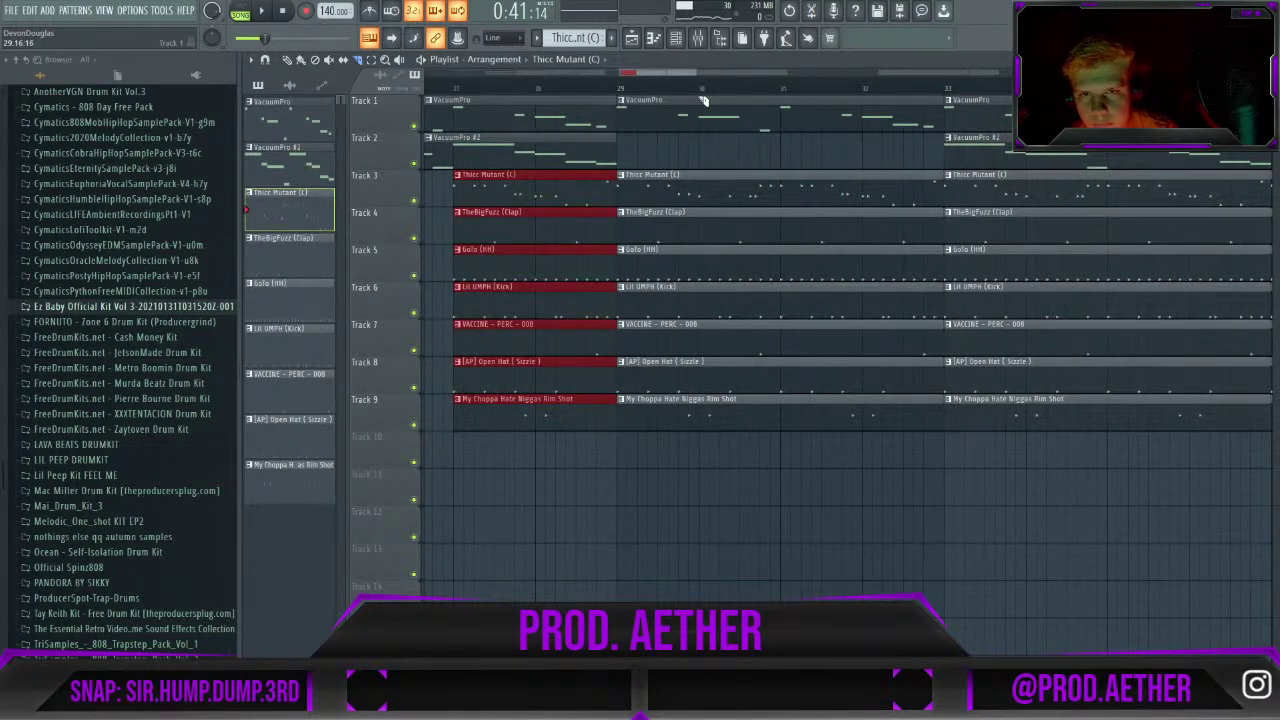
left_click_drag(703, 102, 637, 194)
key("ctrl+b")
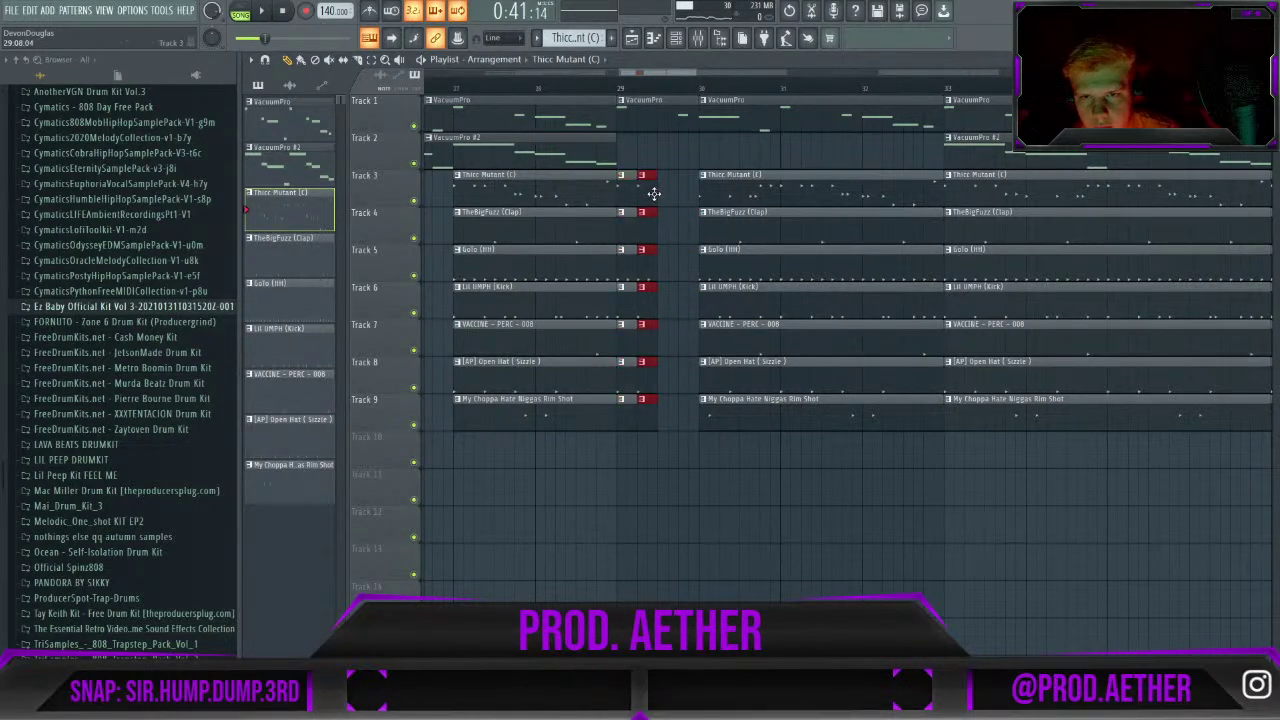
key("ctrl+b")
key("ctrl+b")
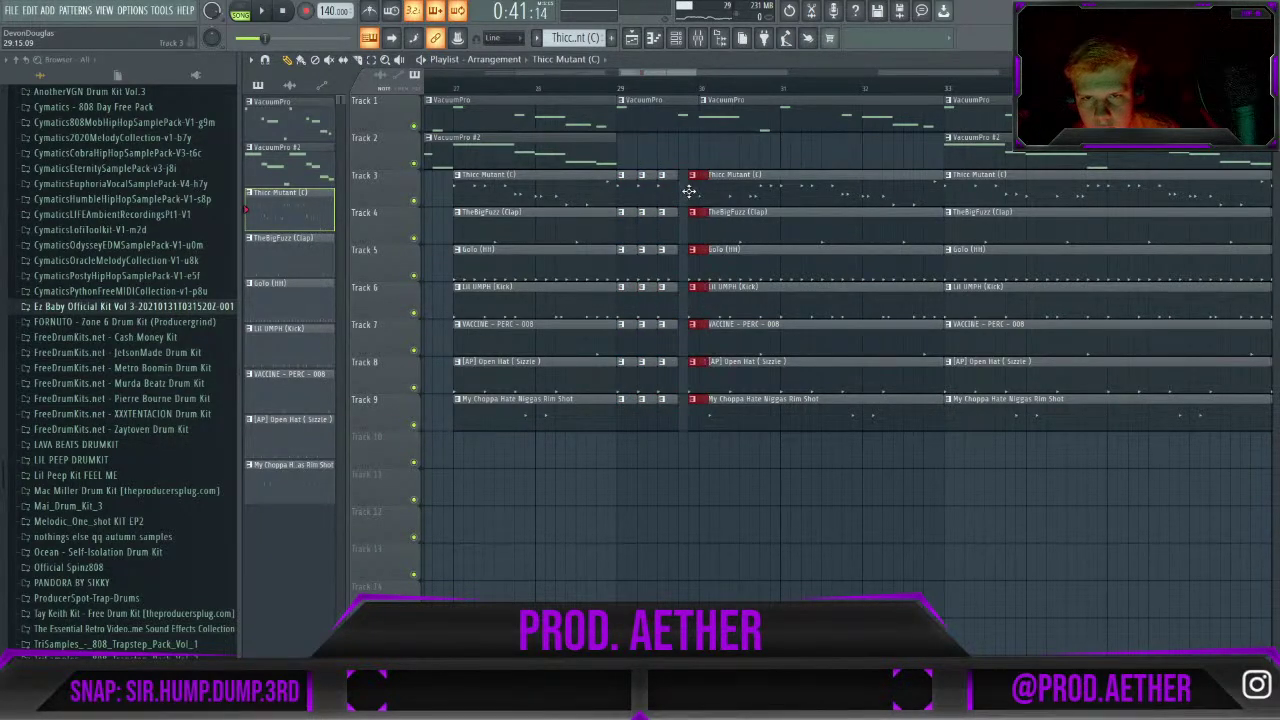
scroll(683, 190, "down", 2)
left_click(636, 86)
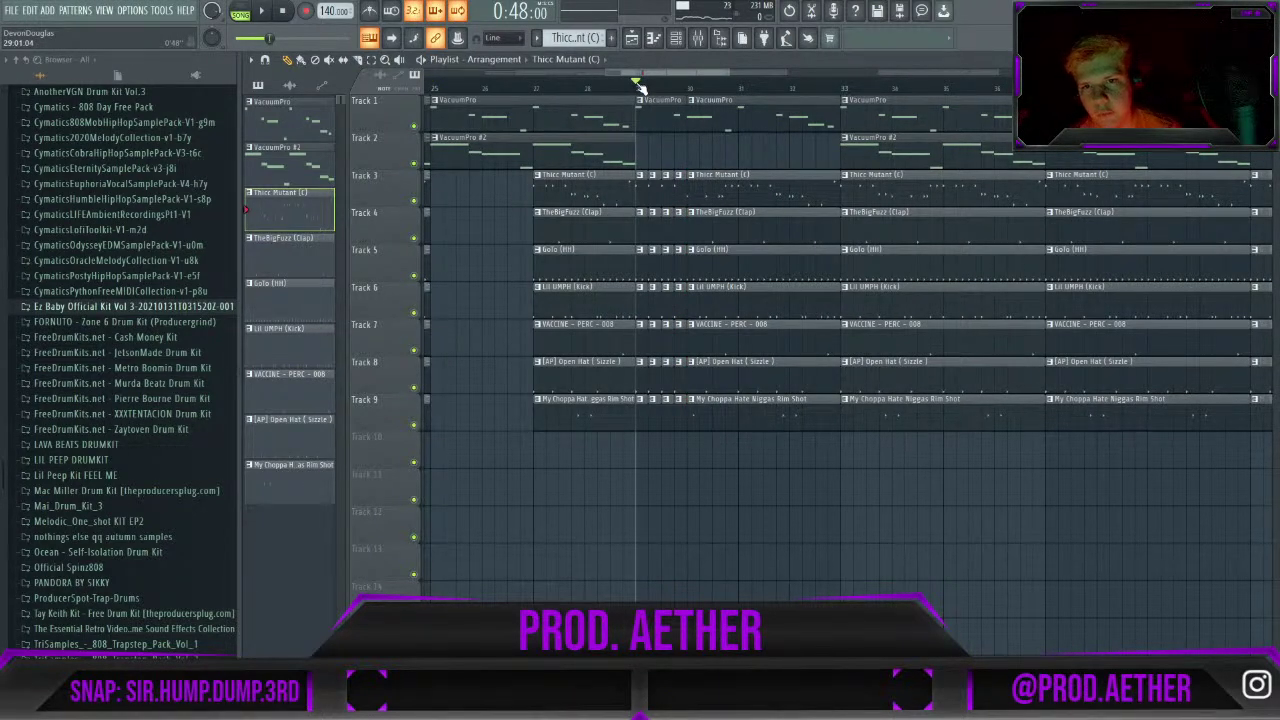
key("space")
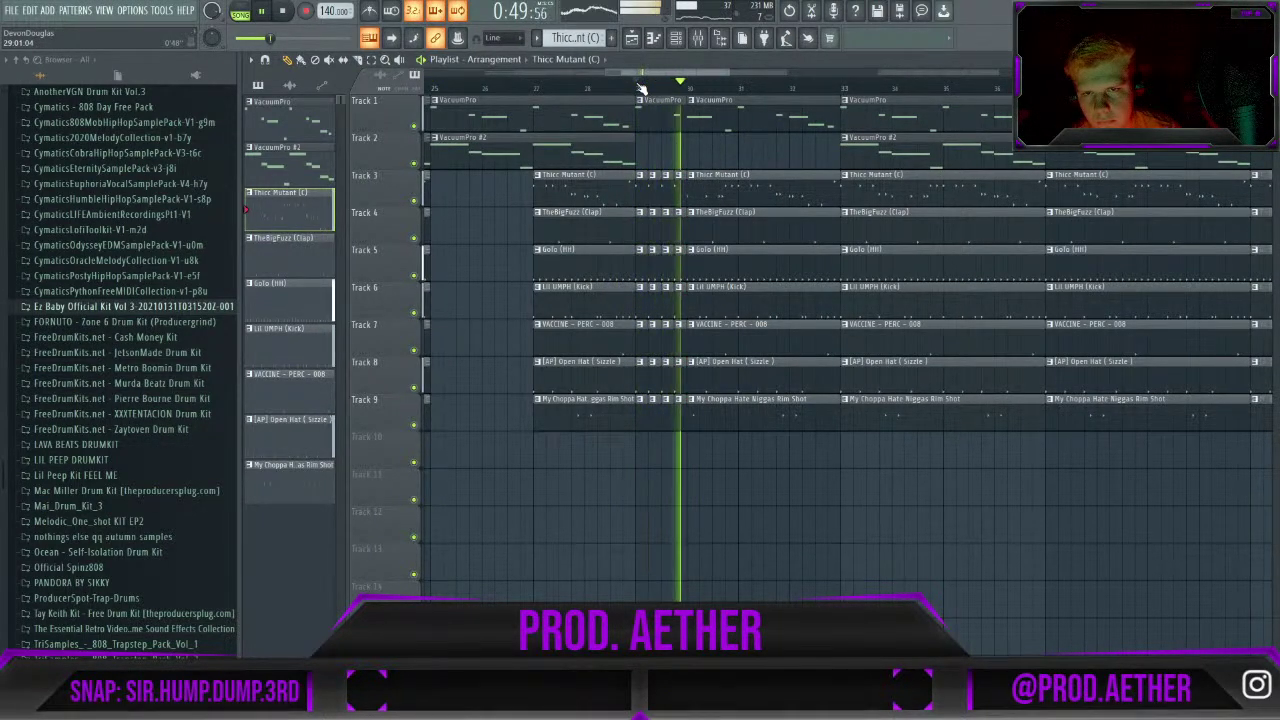
key("space")
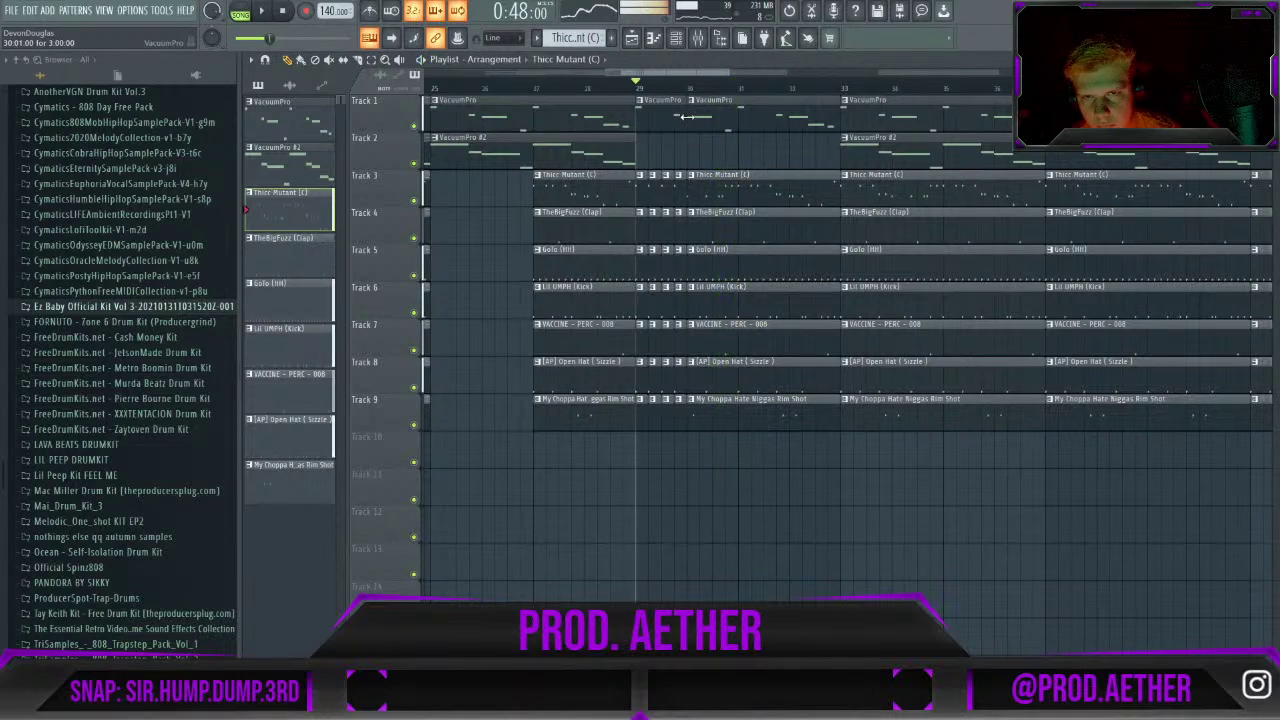
Trim the VacuumPro clip at bar 29 to one beat, repeat it across the bar, and listen to the result.
mouse_move(684, 117)
left_mouse_down()
mouse_move(648, 113)
mouse_move(662, 118)
left_mouse_up()
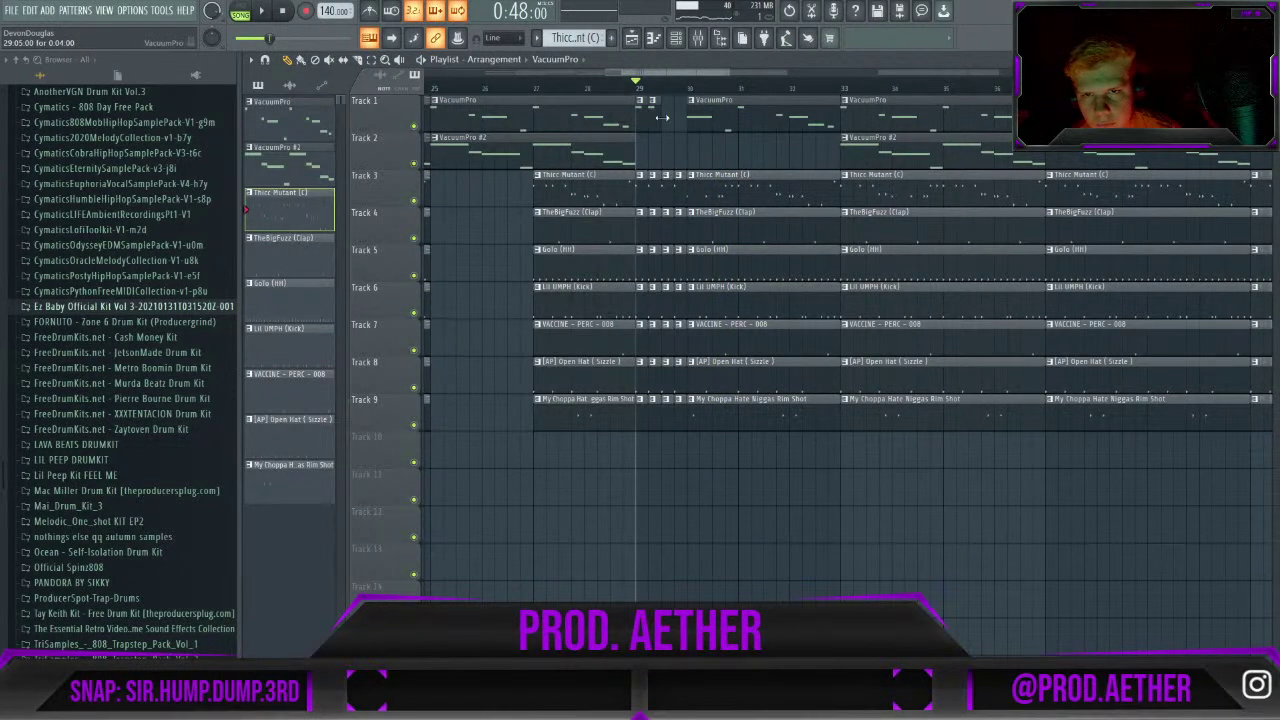
left_click(668, 119)
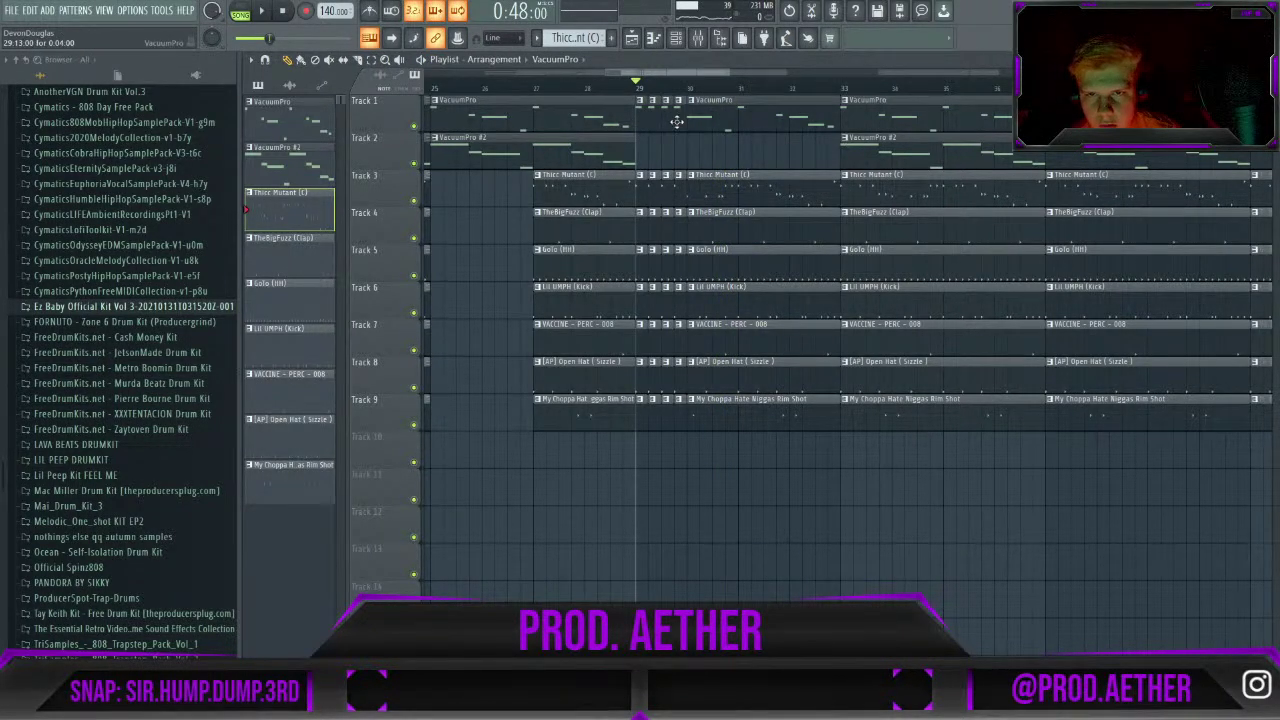
key("space")
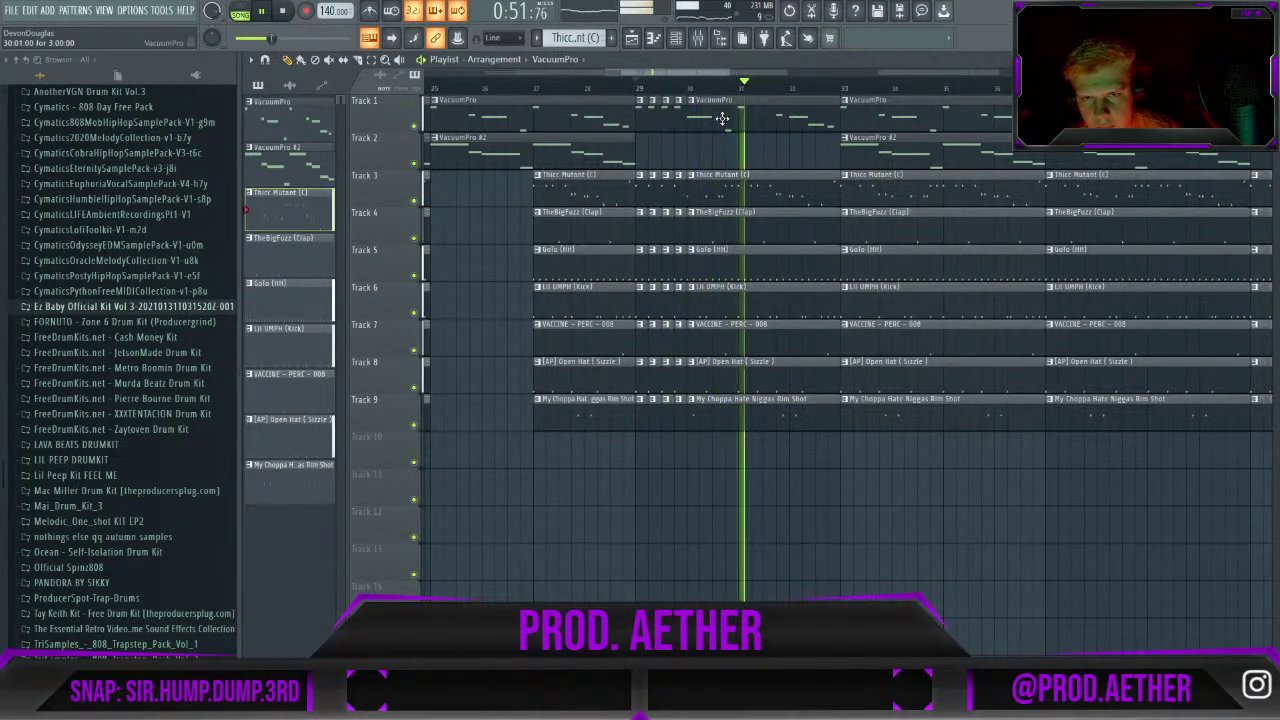
key("space")
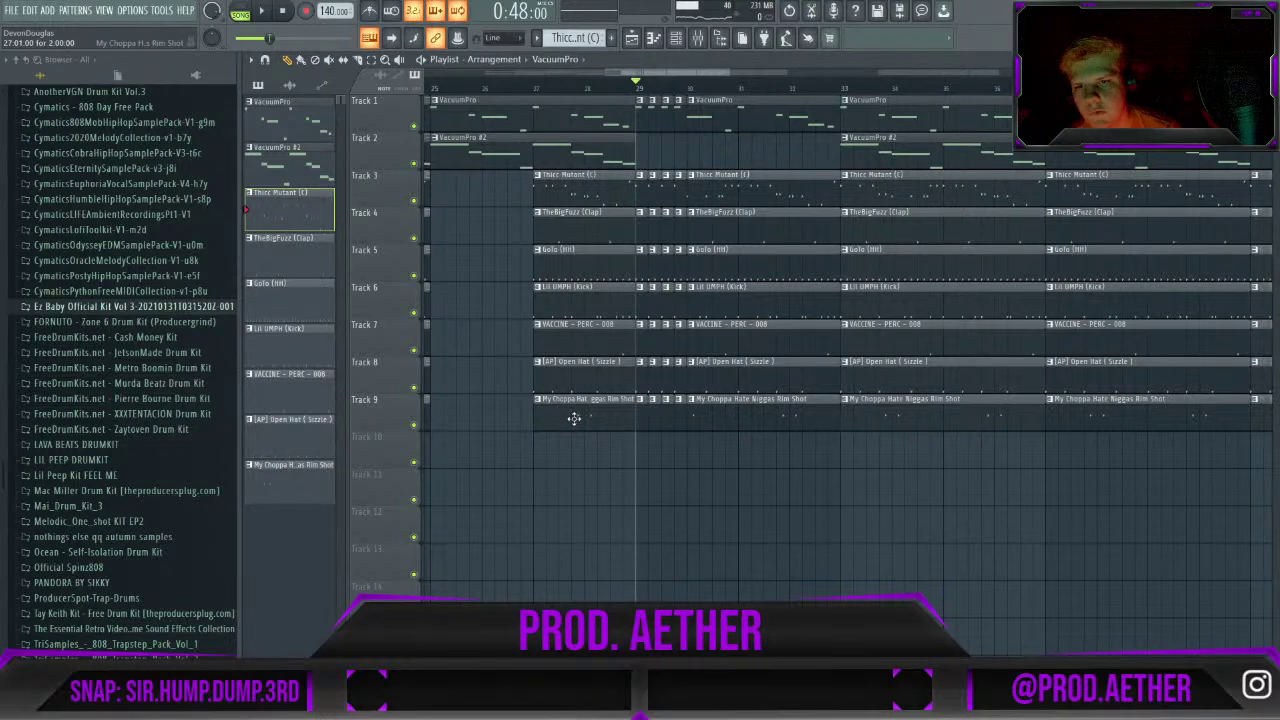
Move the one-beat slices from bar 29 to bar 28, start the full clips at bar 29, and play from bar 28.
left_click_drag(574, 418, 623, 420)
left_click_drag(700, 420, 587, 91)
double_click(650, 88)
key("space")
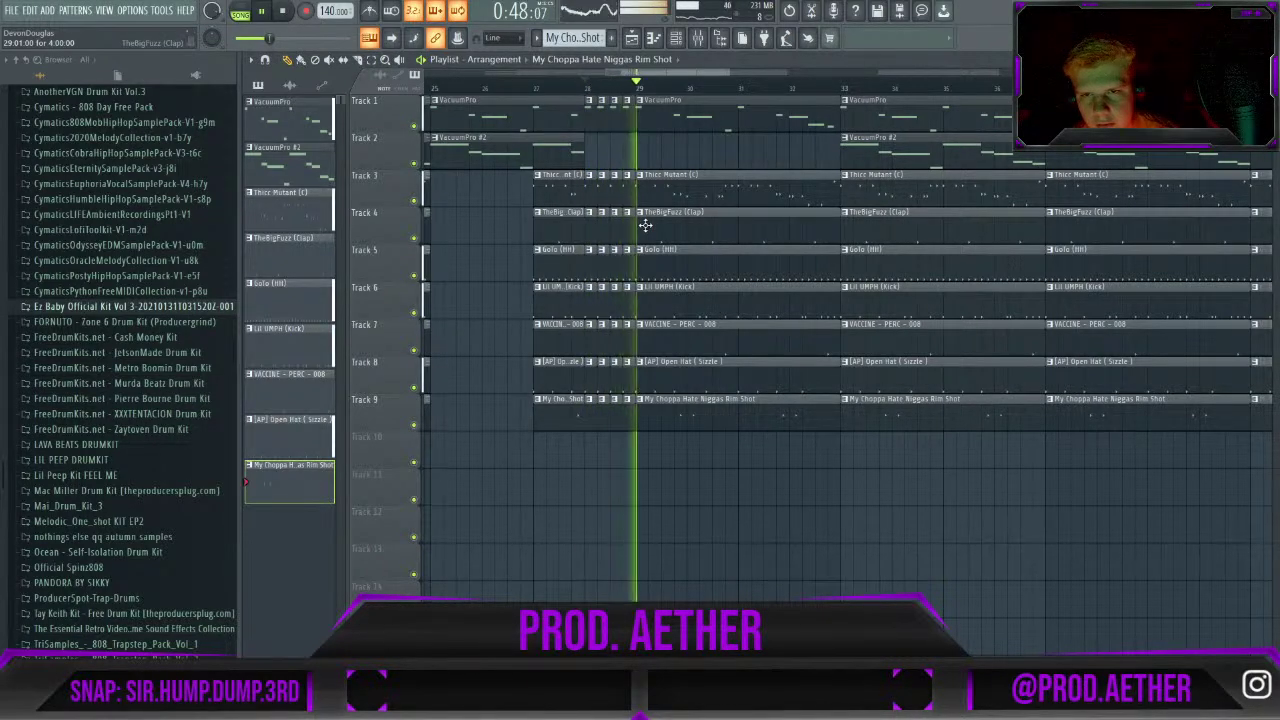
key("space")
Look over the whole arrangement and play its opening from bar 1.
scroll(525, 125, "down", 1)
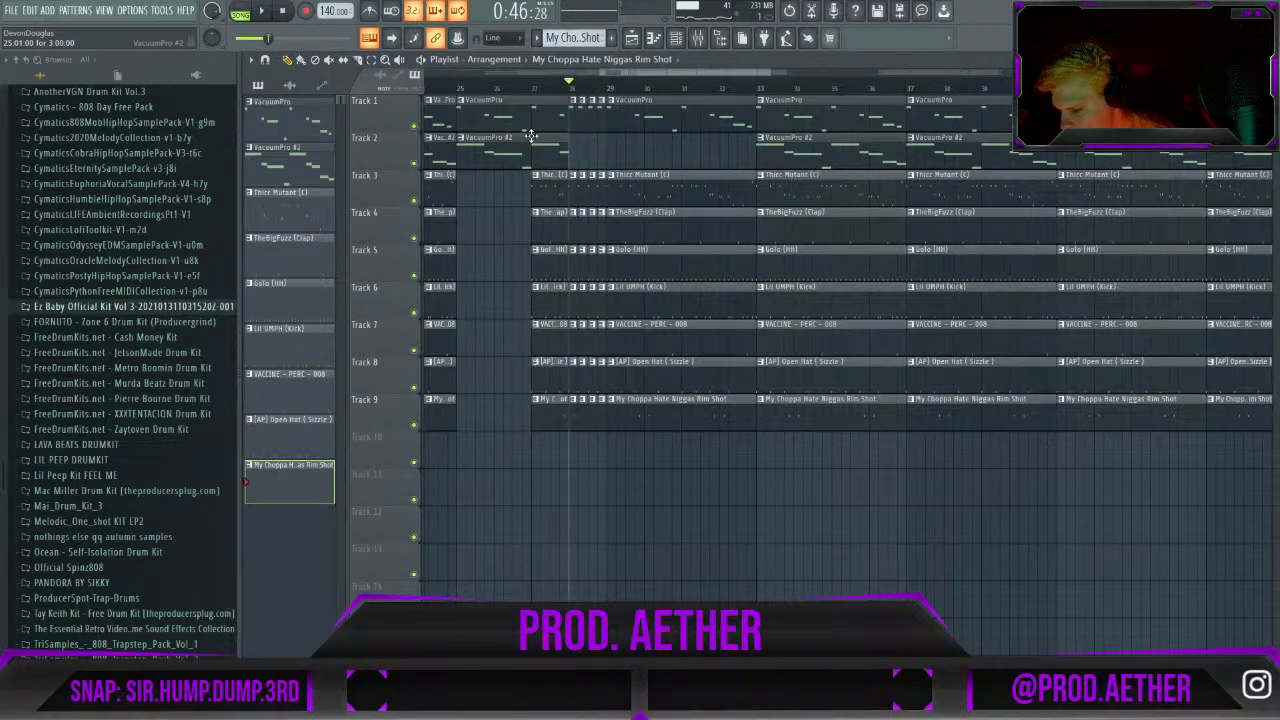
scroll(530, 135, "down", 4)
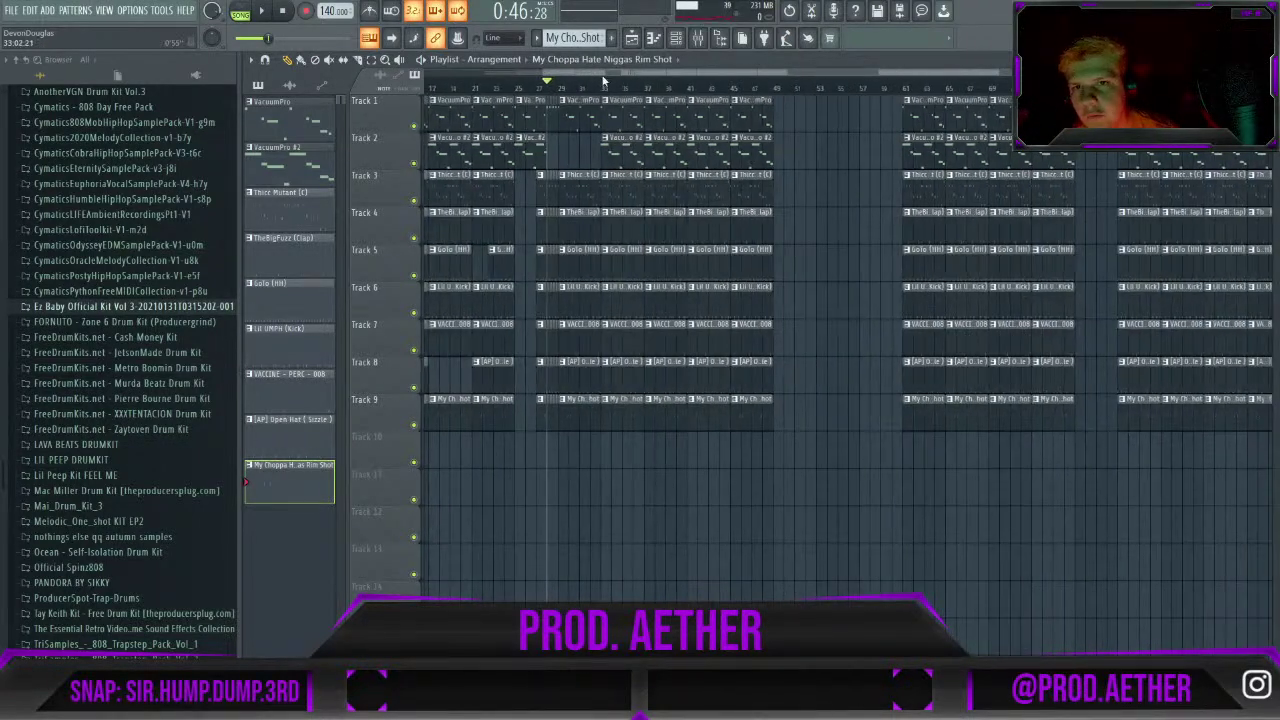
scroll(590, 85, "up", 2)
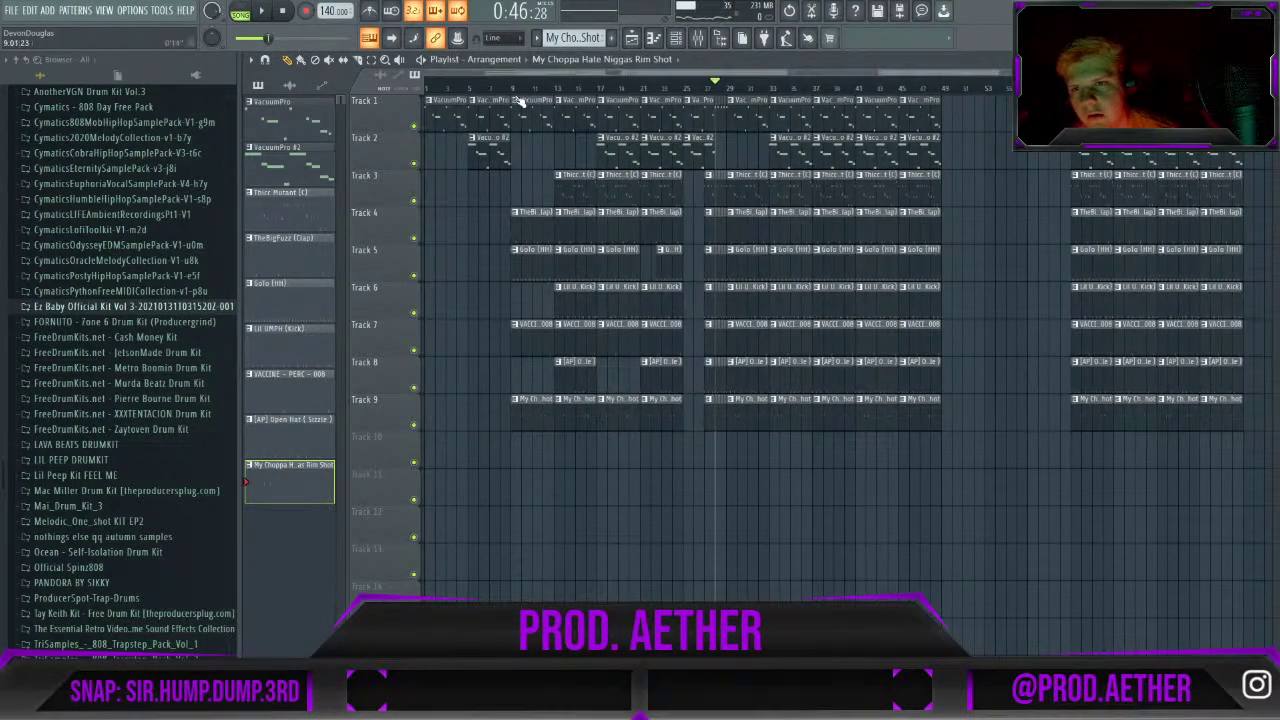
left_click_drag(511, 88, 558, 100)
scroll(557, 90, "up", 2)
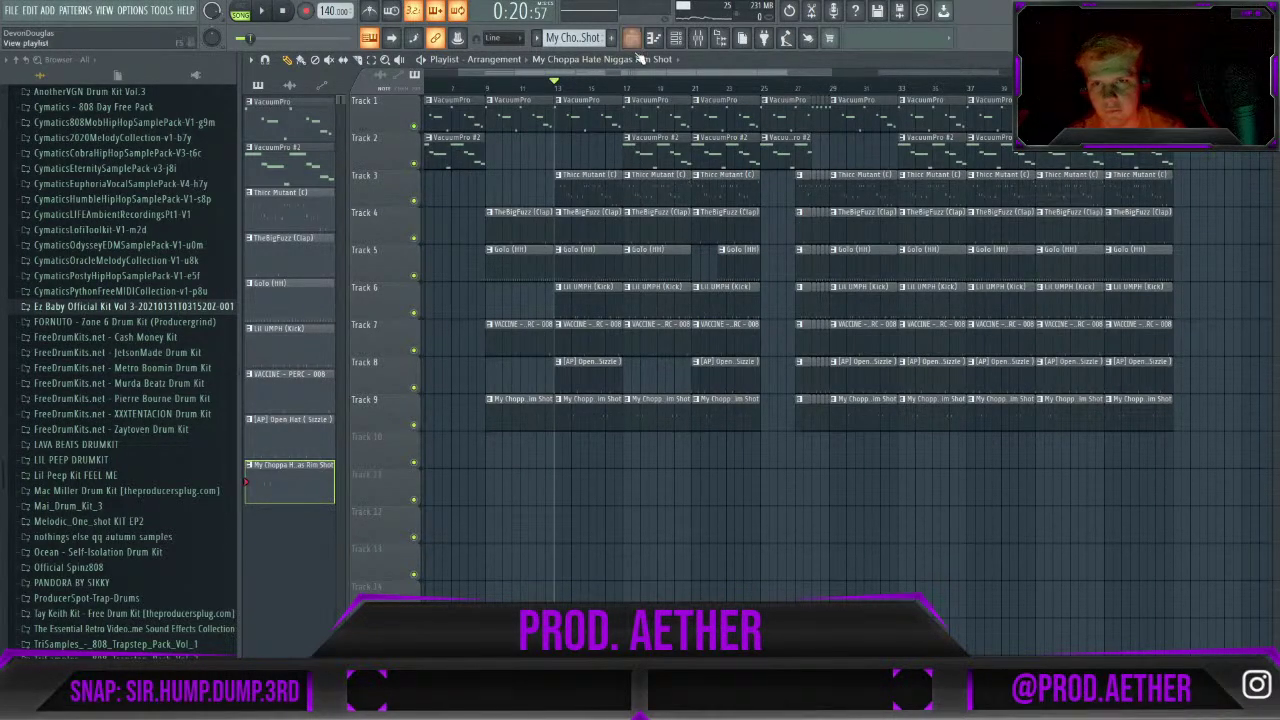
left_click_drag(631, 72, 425, 85)
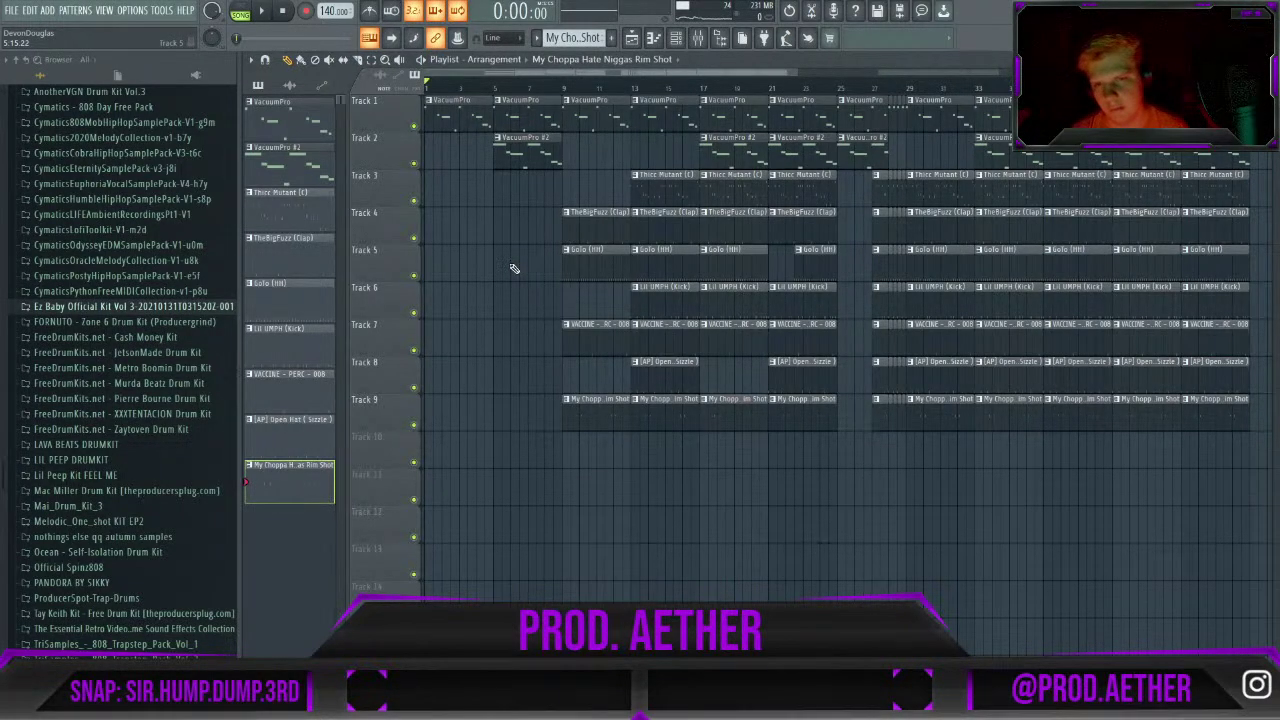
key("space")
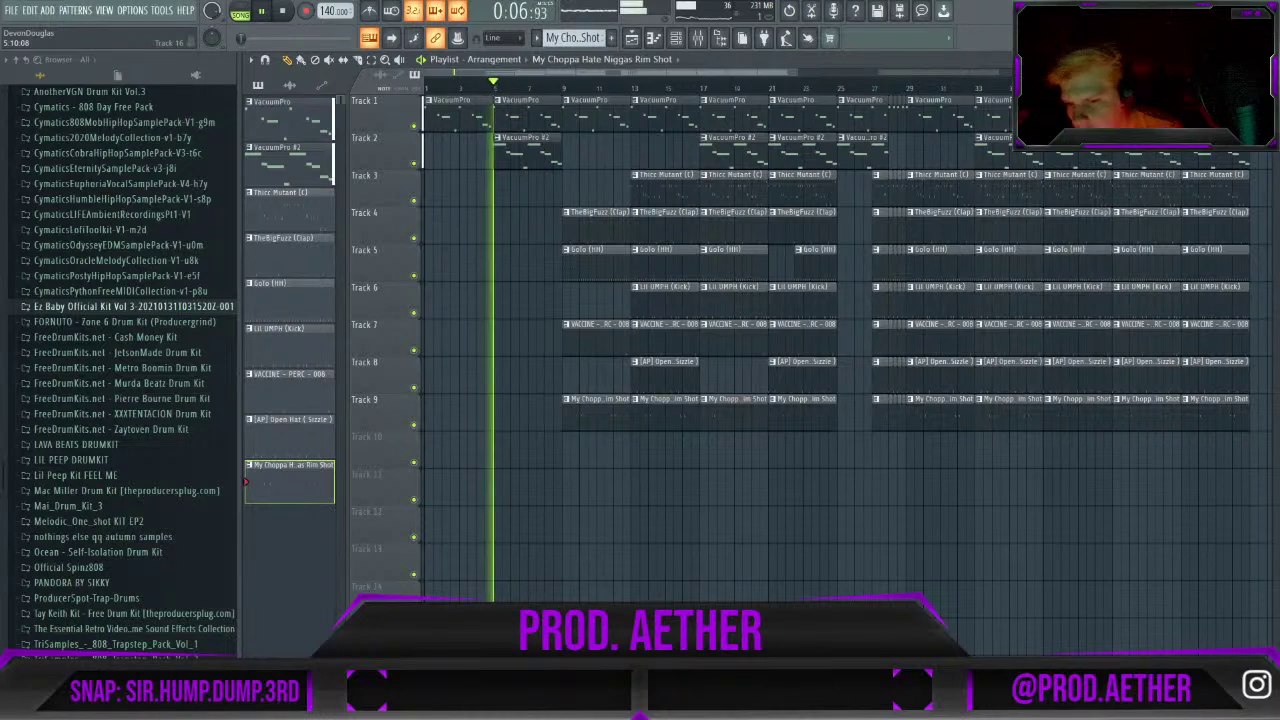
key("space")
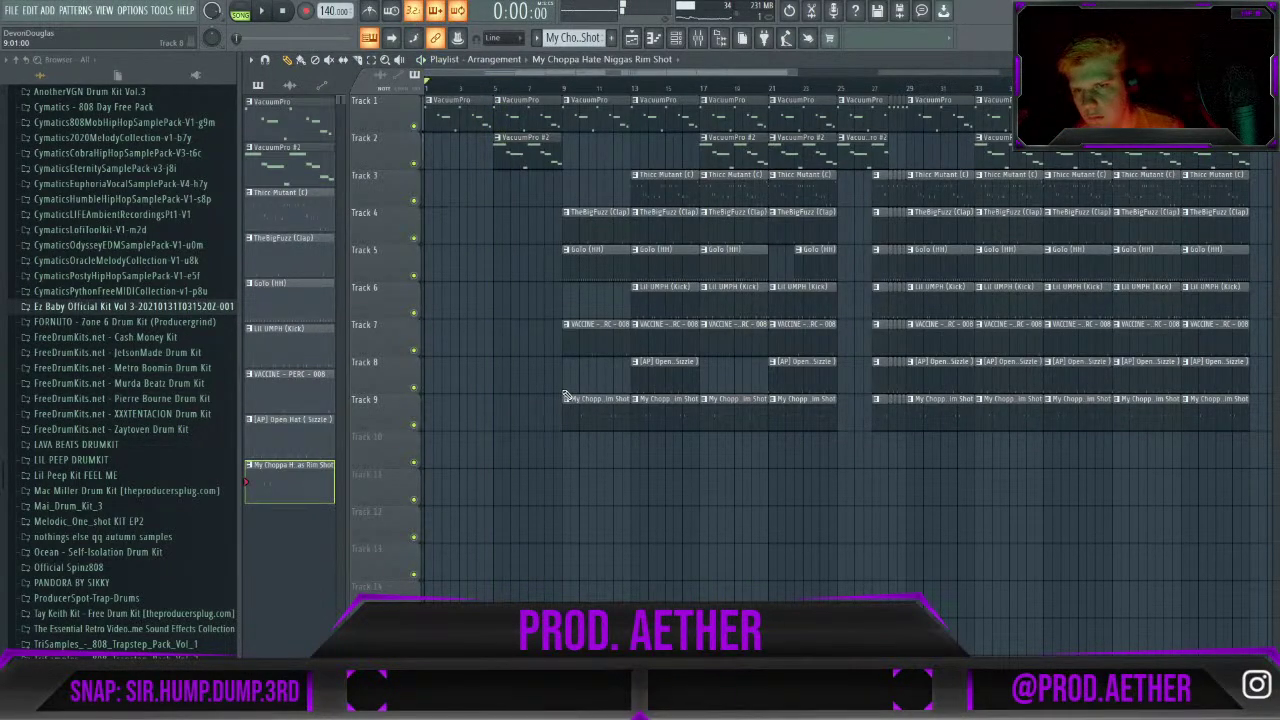
Copy the one-beat drum slices from bar 28 to bar 8, aligned on Tracks 3 to 9.
left_click(564, 88)
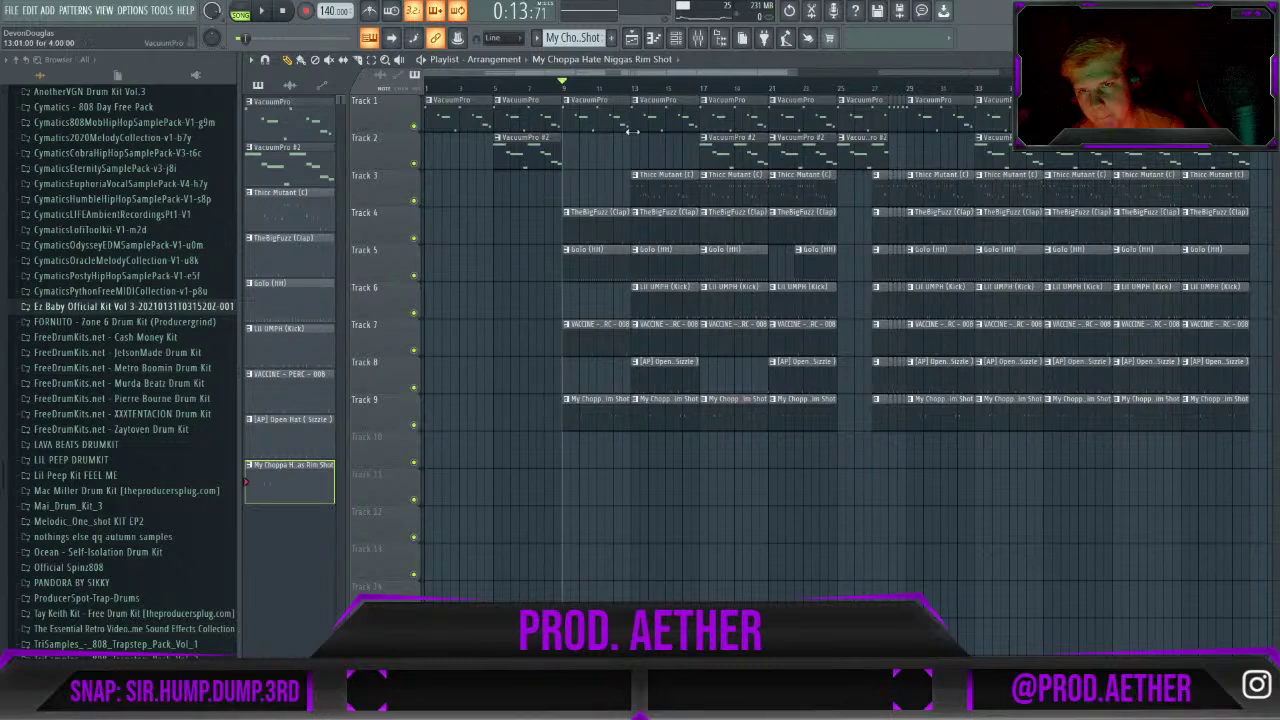
scroll(619, 123, "up", 2)
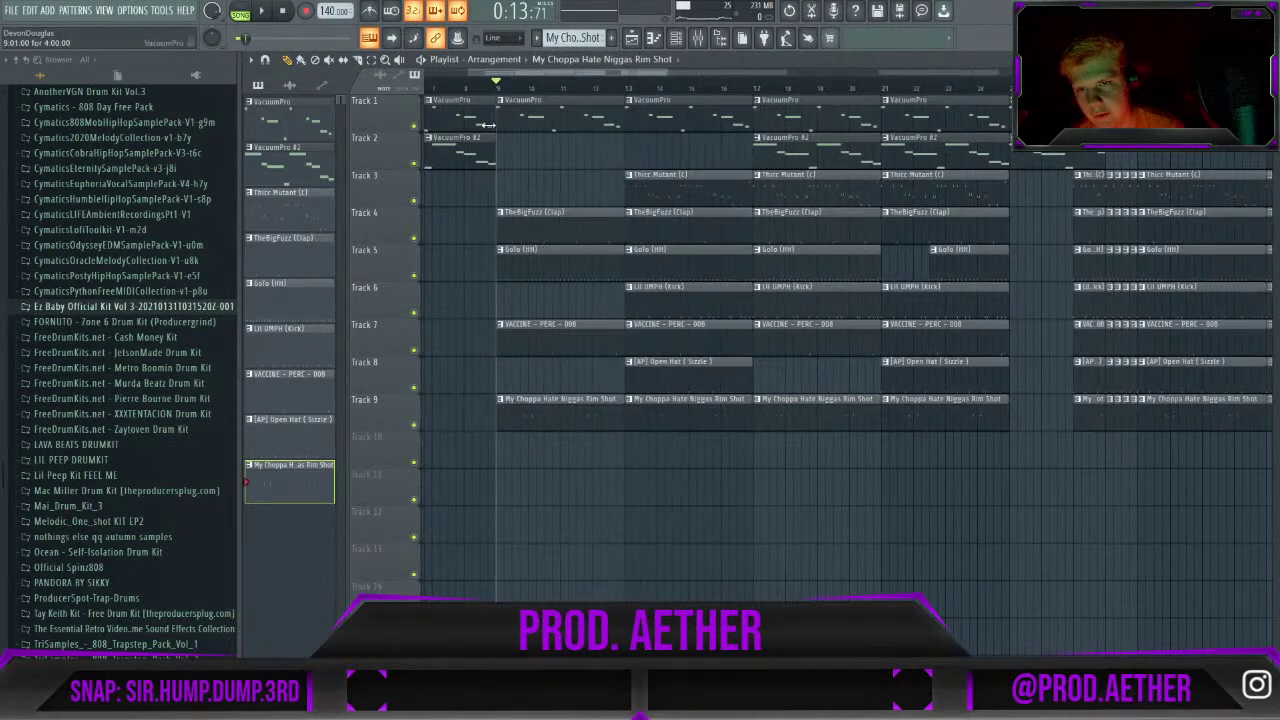
scroll(560, 130, "down", 1)
left_click_drag(930, 185, 983, 413)
scroll(972, 205, "up", 2)
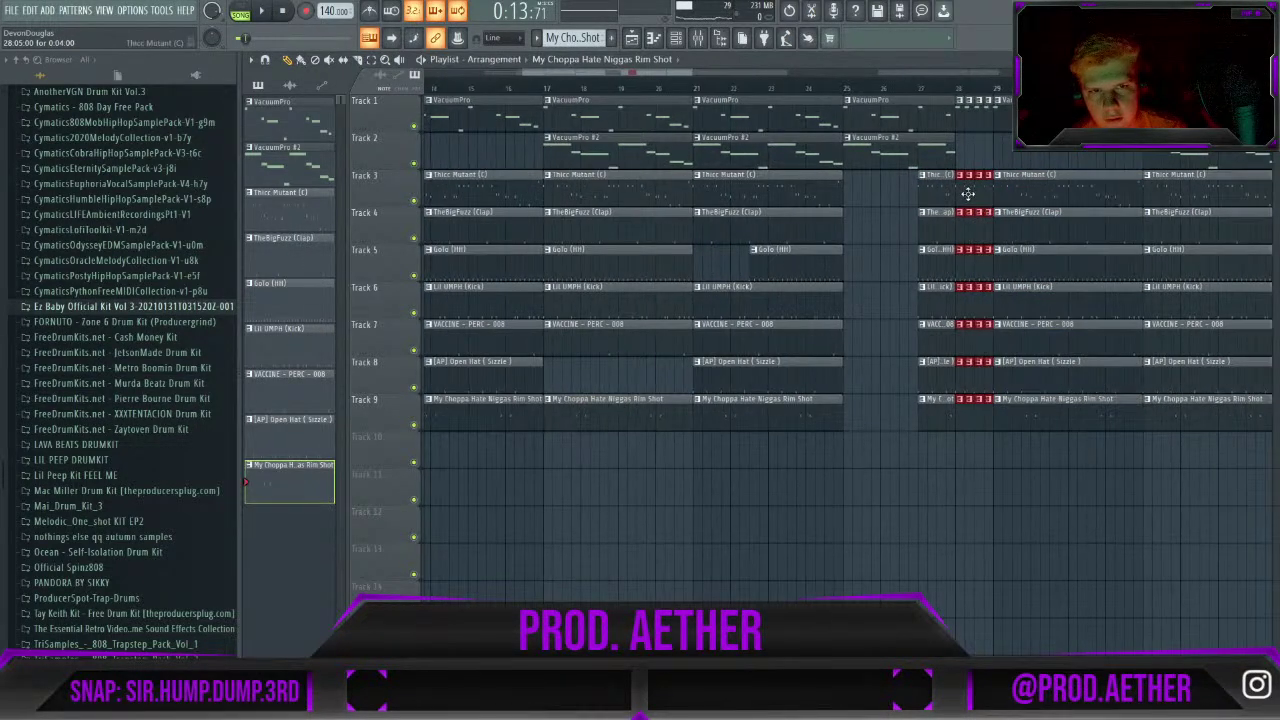
left_click_drag(978, 197, 597, 255)
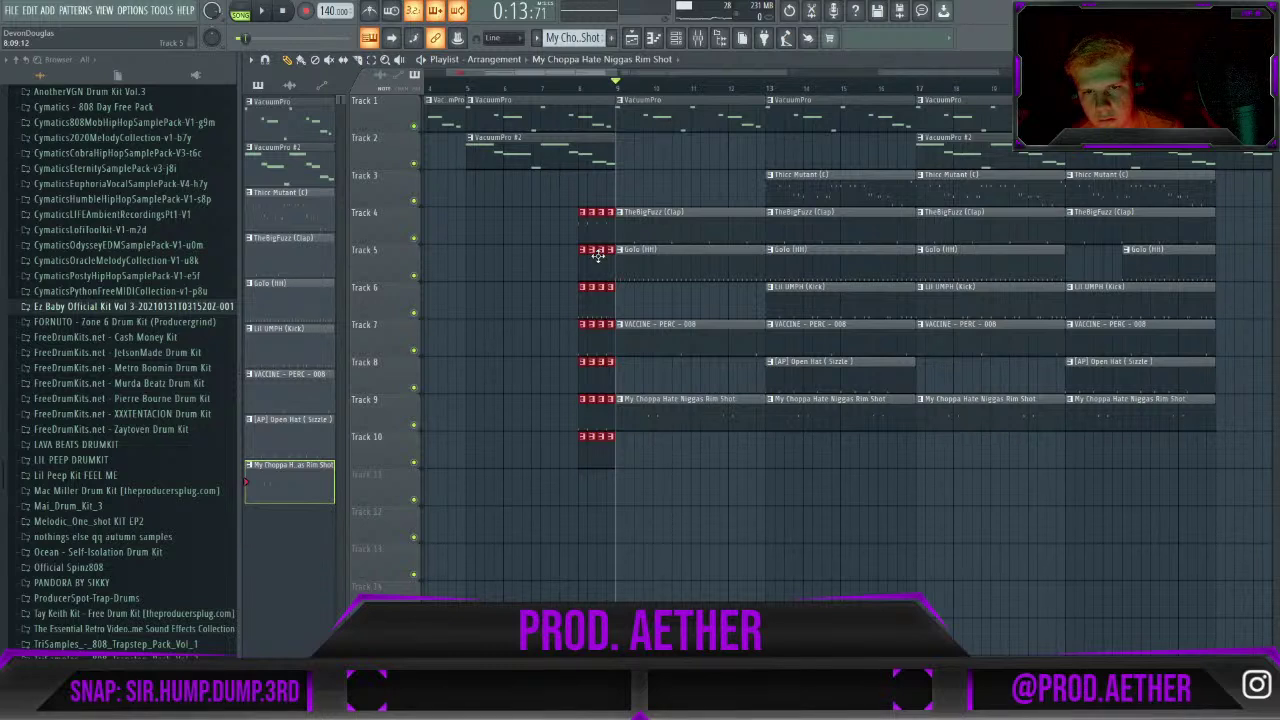
left_click_drag(600, 210, 603, 190)
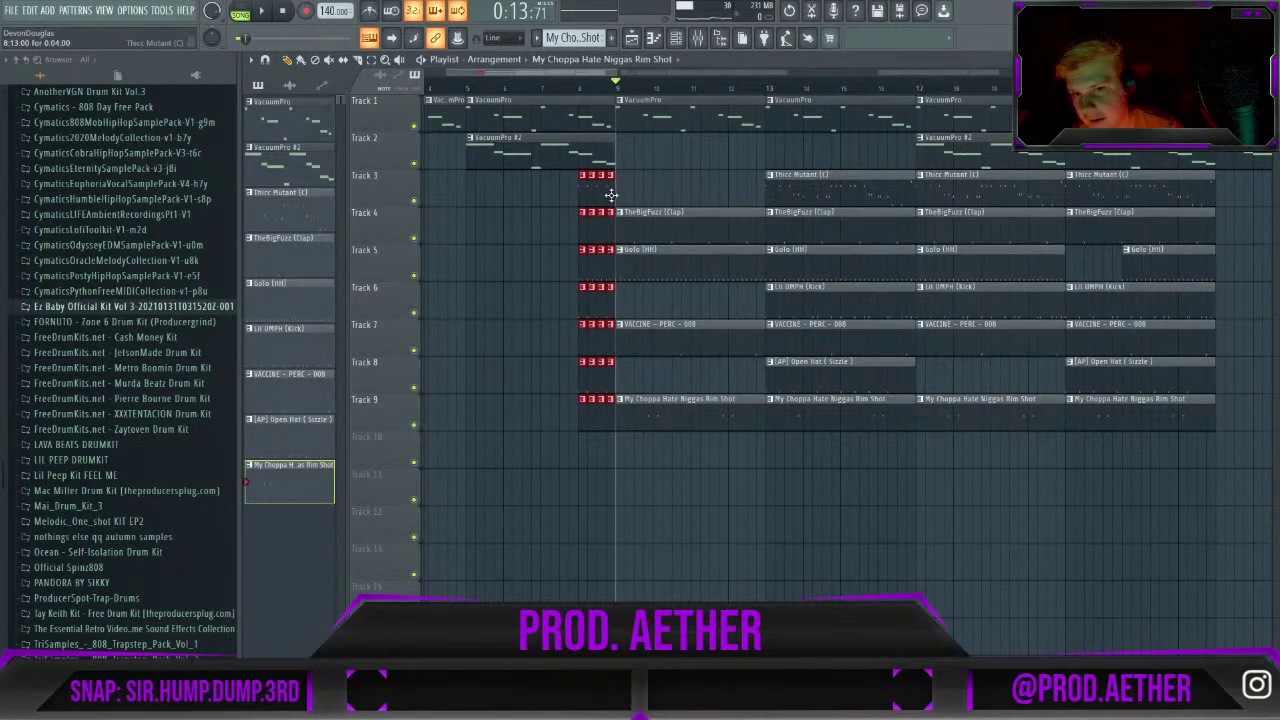
Trim the drum clips at bar 9 to three bars, move the one-beat slices into bar 12, and play from bar 9.
left_click_drag(729, 206, 723, 420)
left_click_drag(575, 168, 616, 506)
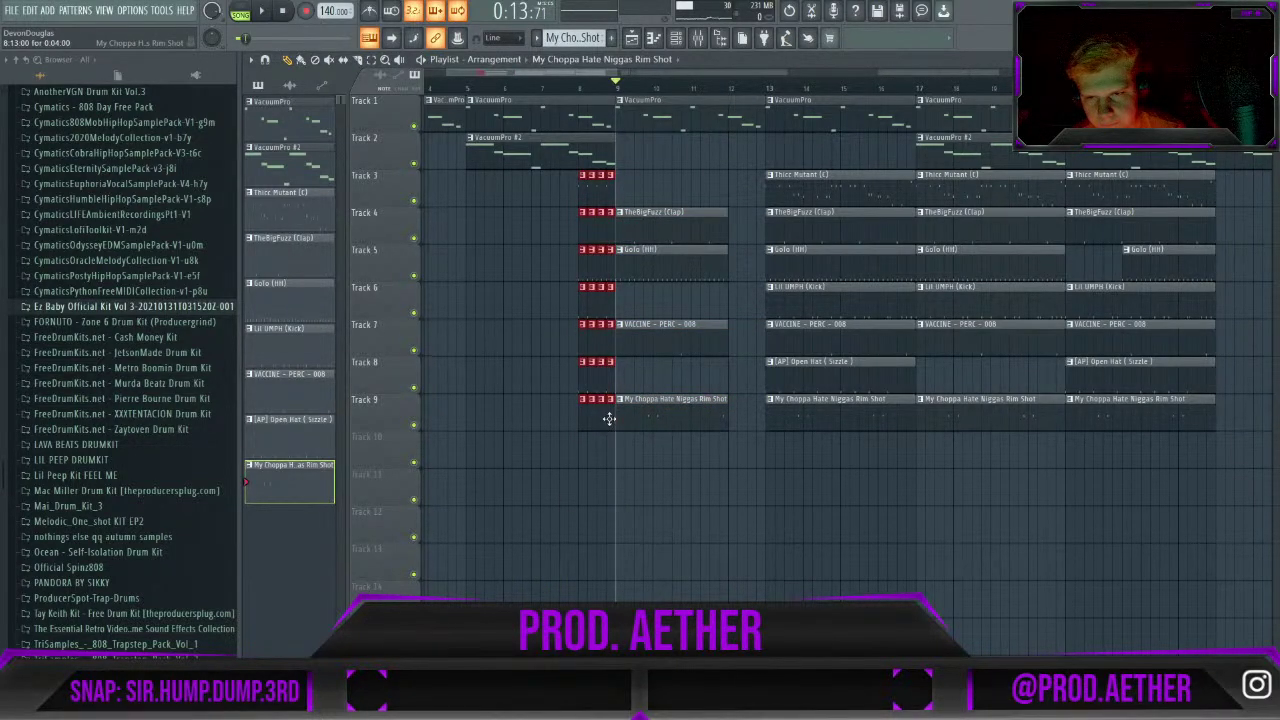
left_click_drag(608, 418, 758, 410)
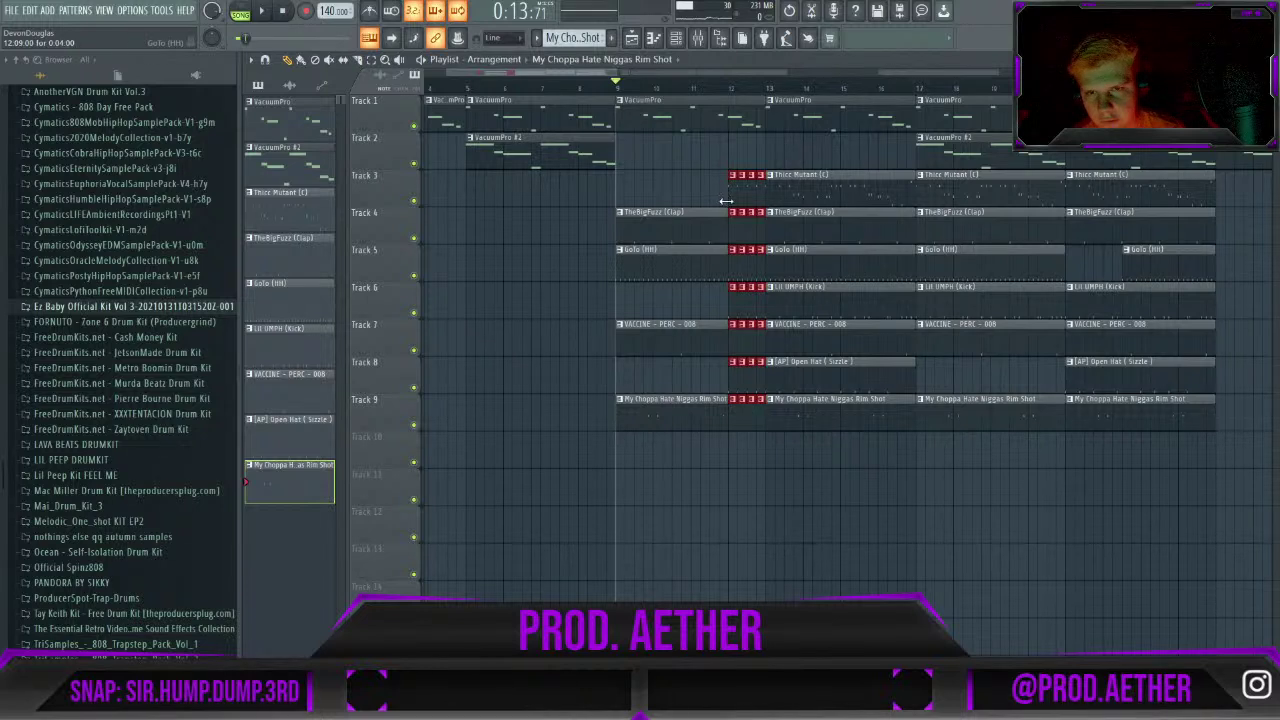
left_click(620, 92)
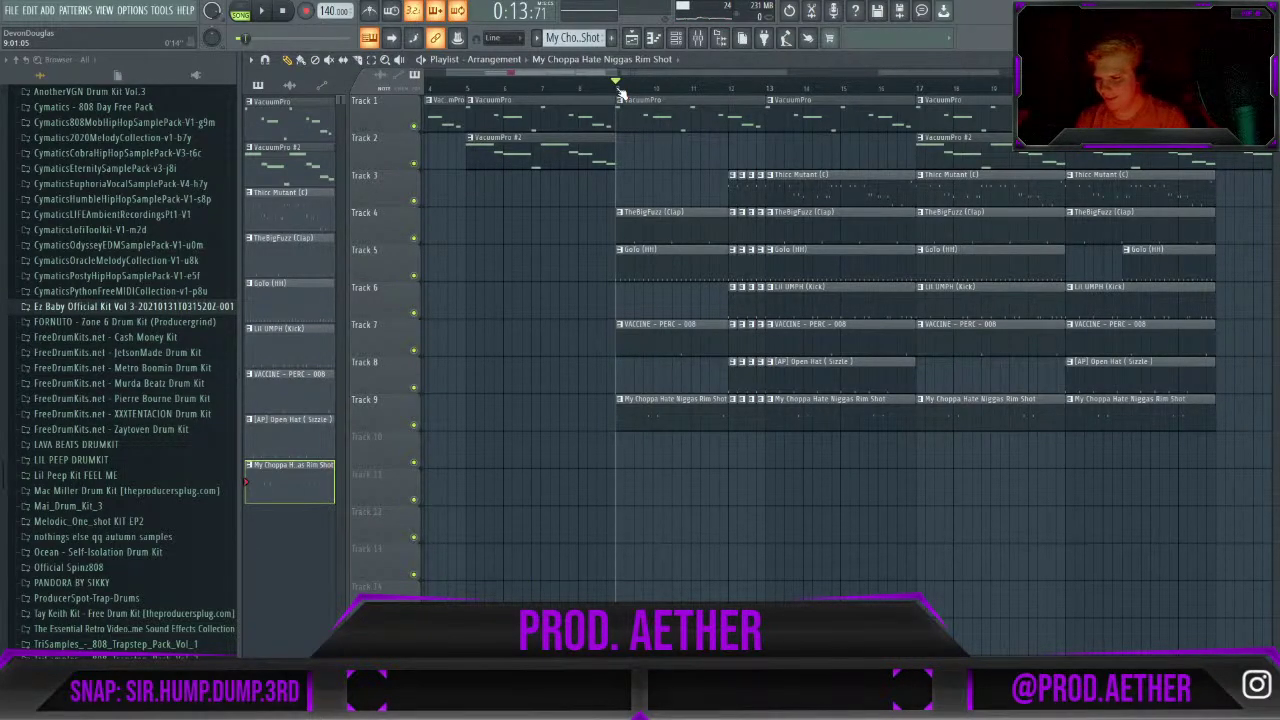
key("space")
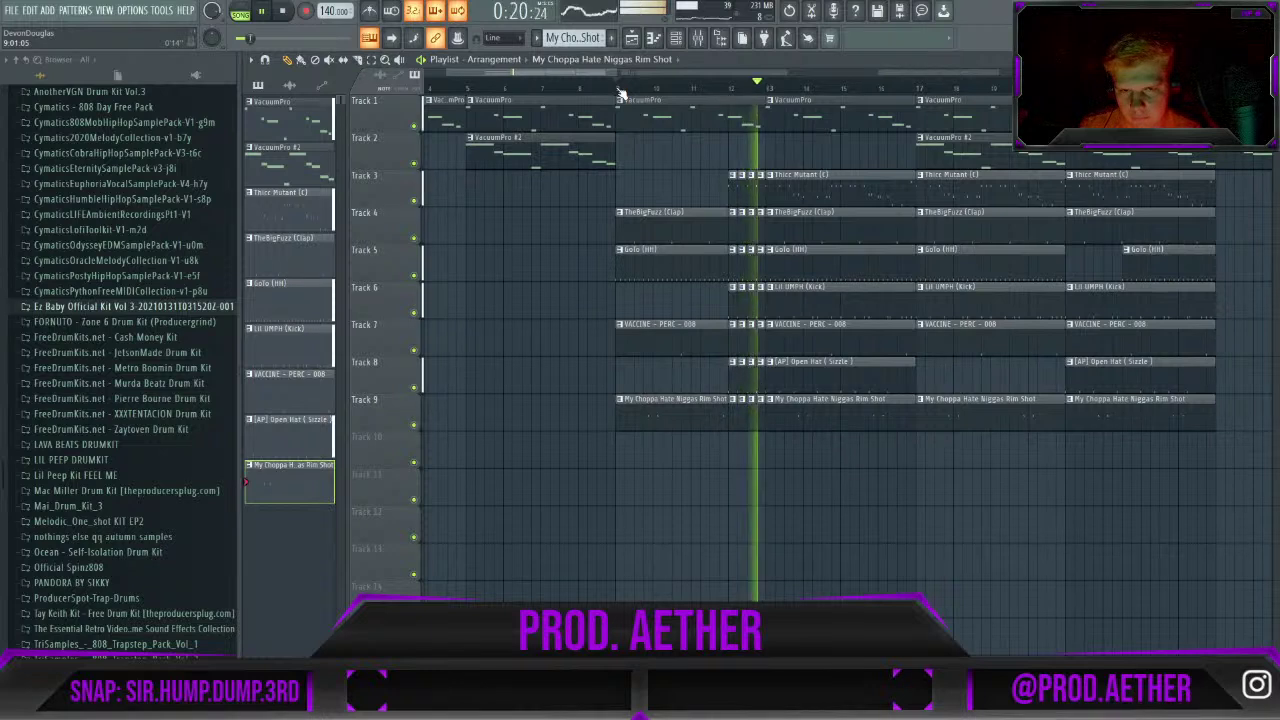
key("space")
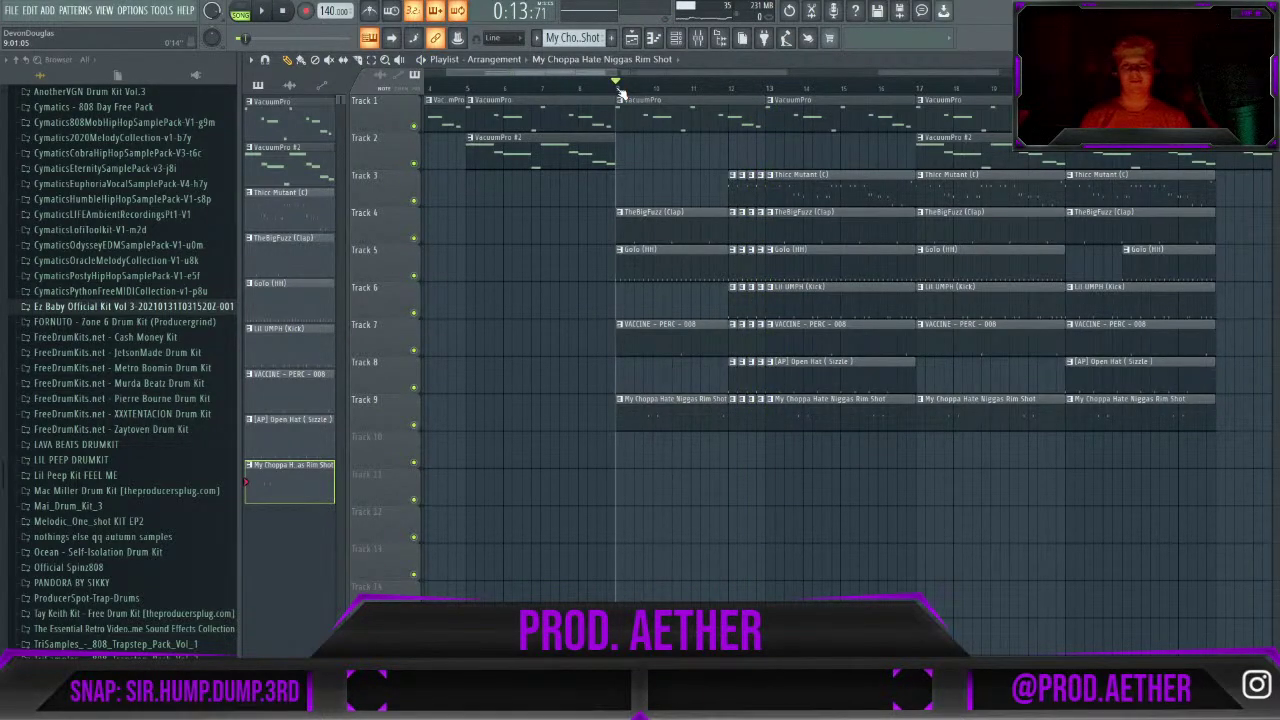
Look over the arrangement up to the bar 25 break and play the drum stutter from bar 12.
scroll(618, 90, "down", 3)
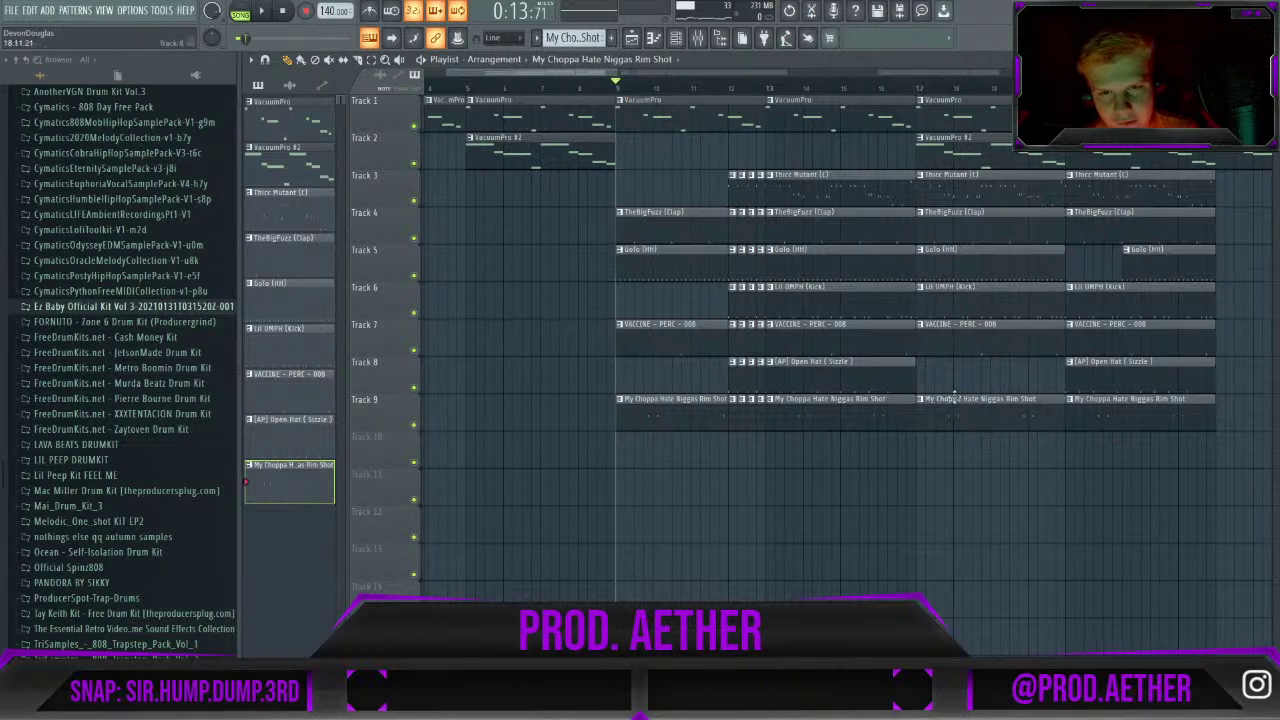
scroll(793, 330, "down", 2)
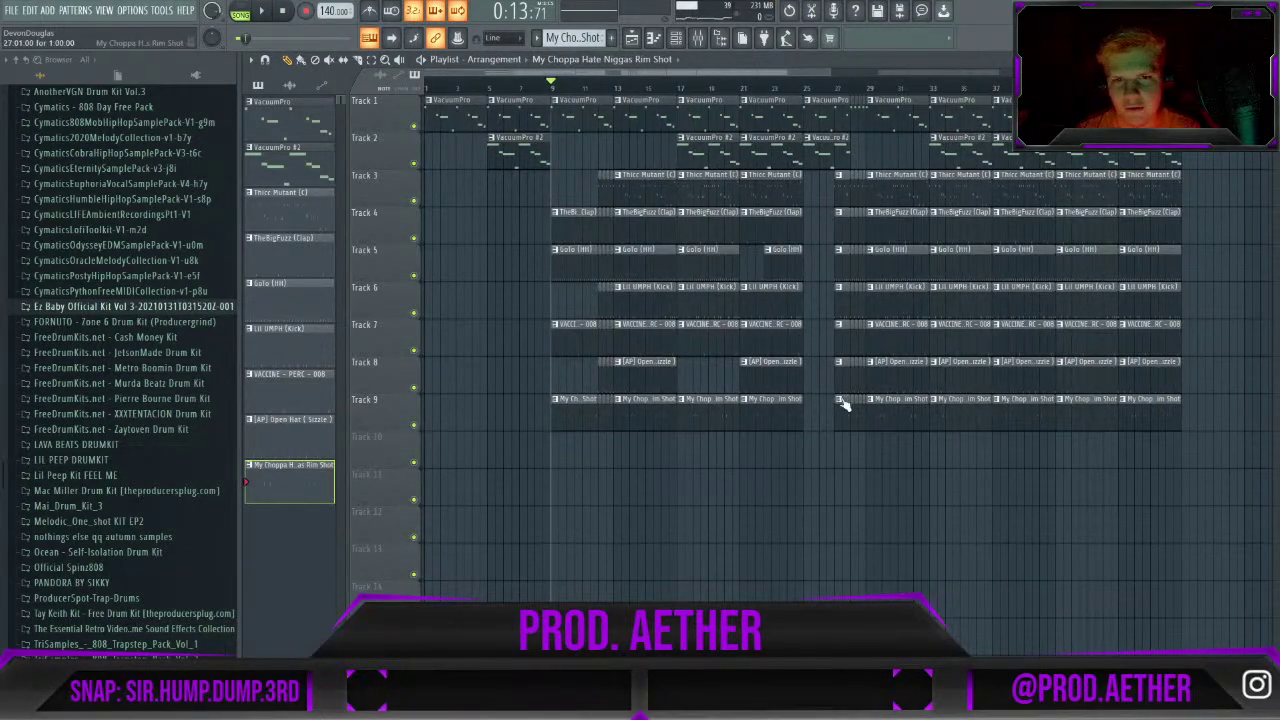
left_click_drag(850, 92, 806, 102)
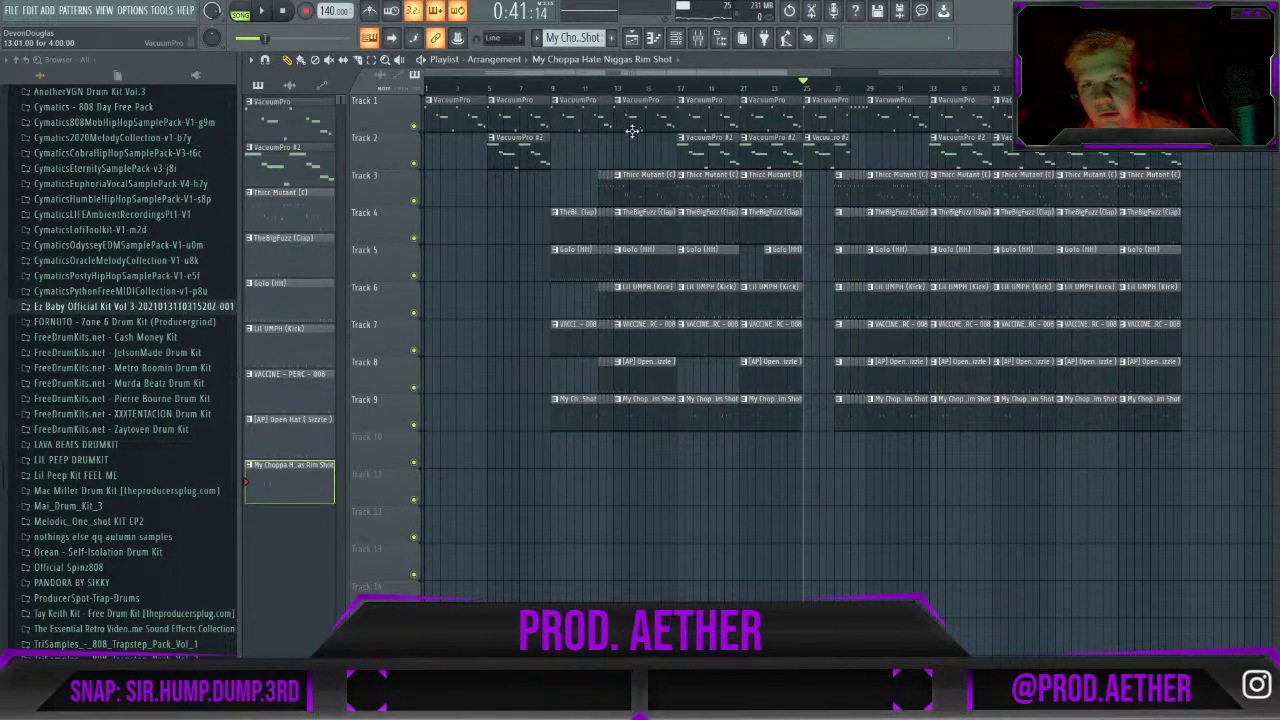
scroll(630, 148, "up", 2)
left_click(598, 92)
key("space")
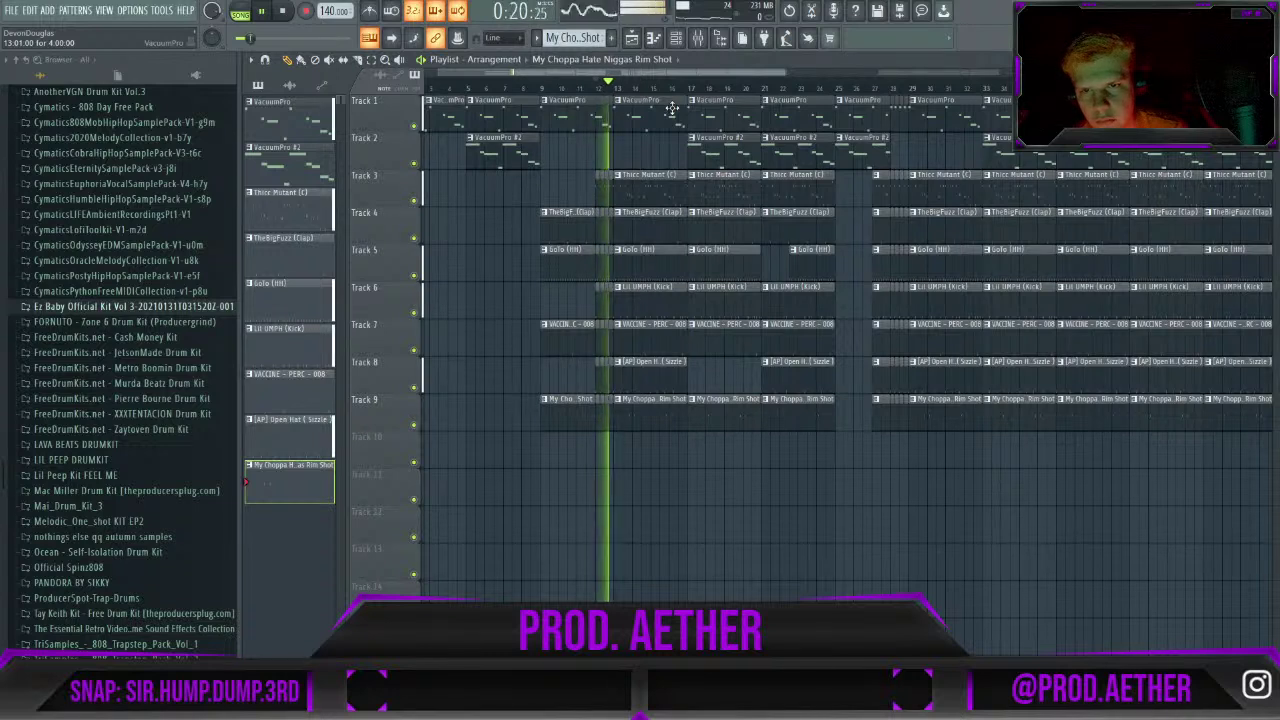
key("space")
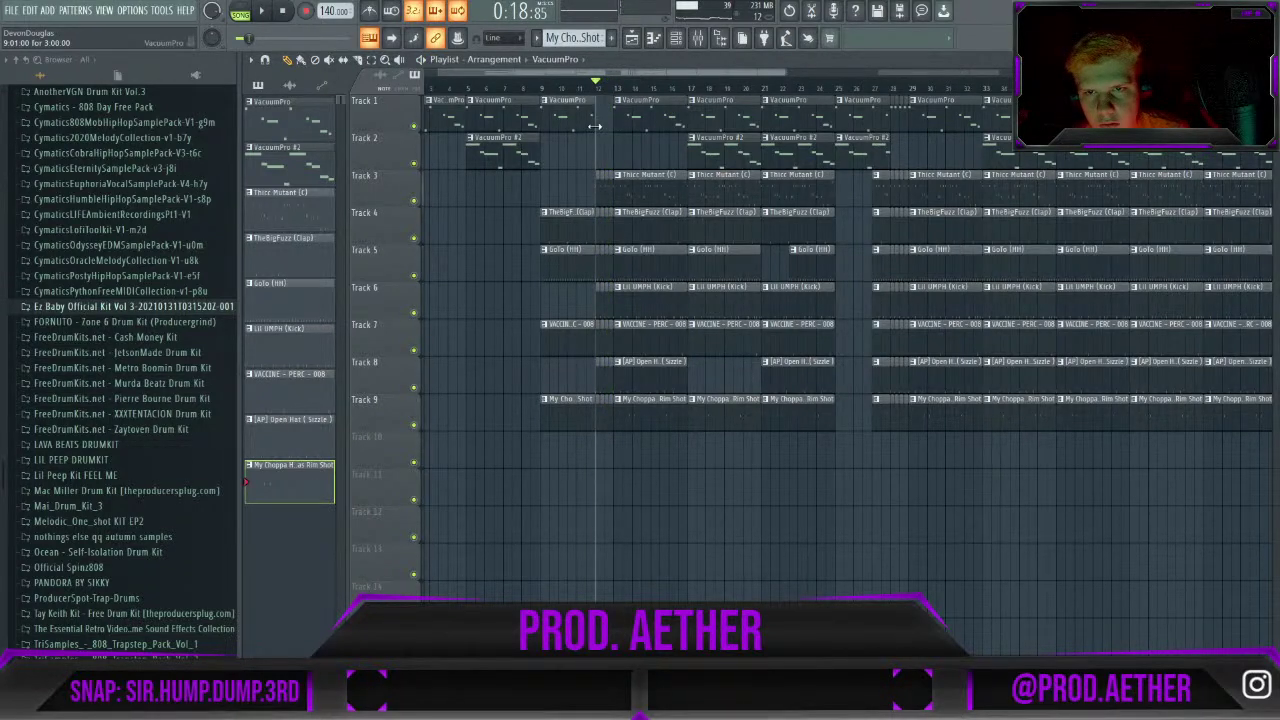
Copy the one-beat VacuumPro slices from bar 28 to bar 12 on Track 1 and play them with the drums.
left_click(896, 116)
left_click(904, 118)
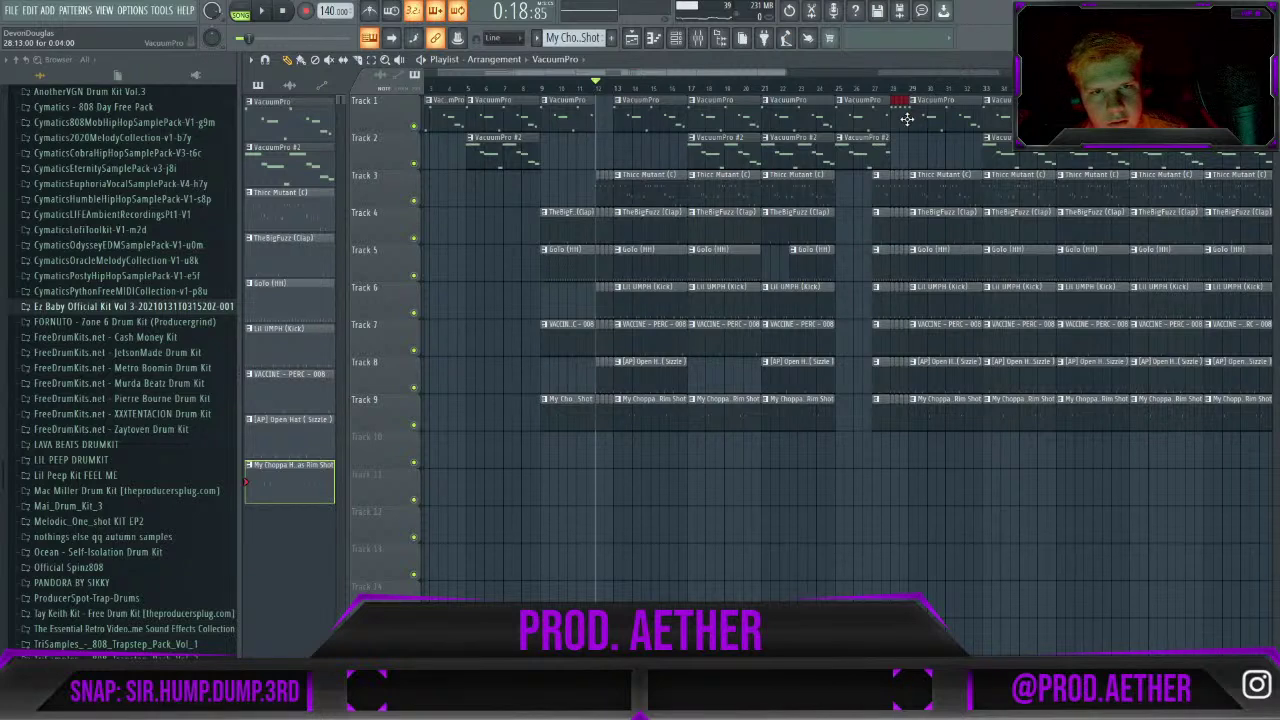
left_click_drag(655, 116, 613, 115)
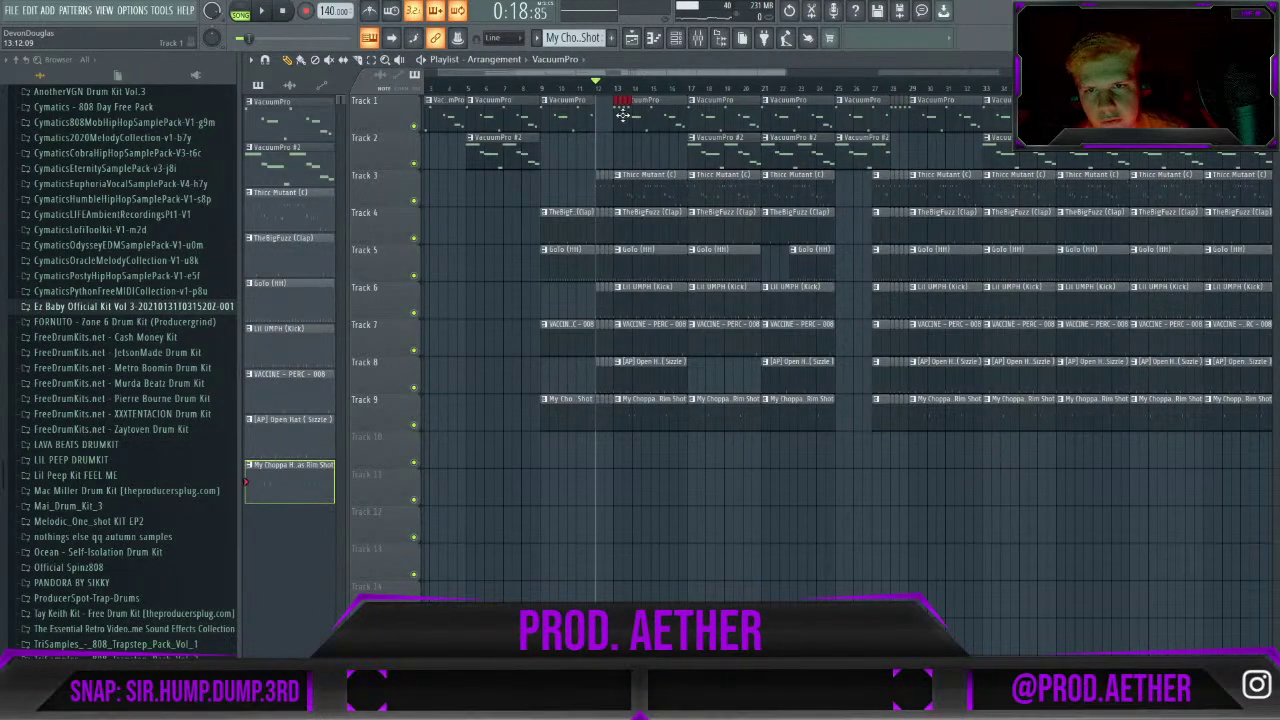
key("space")
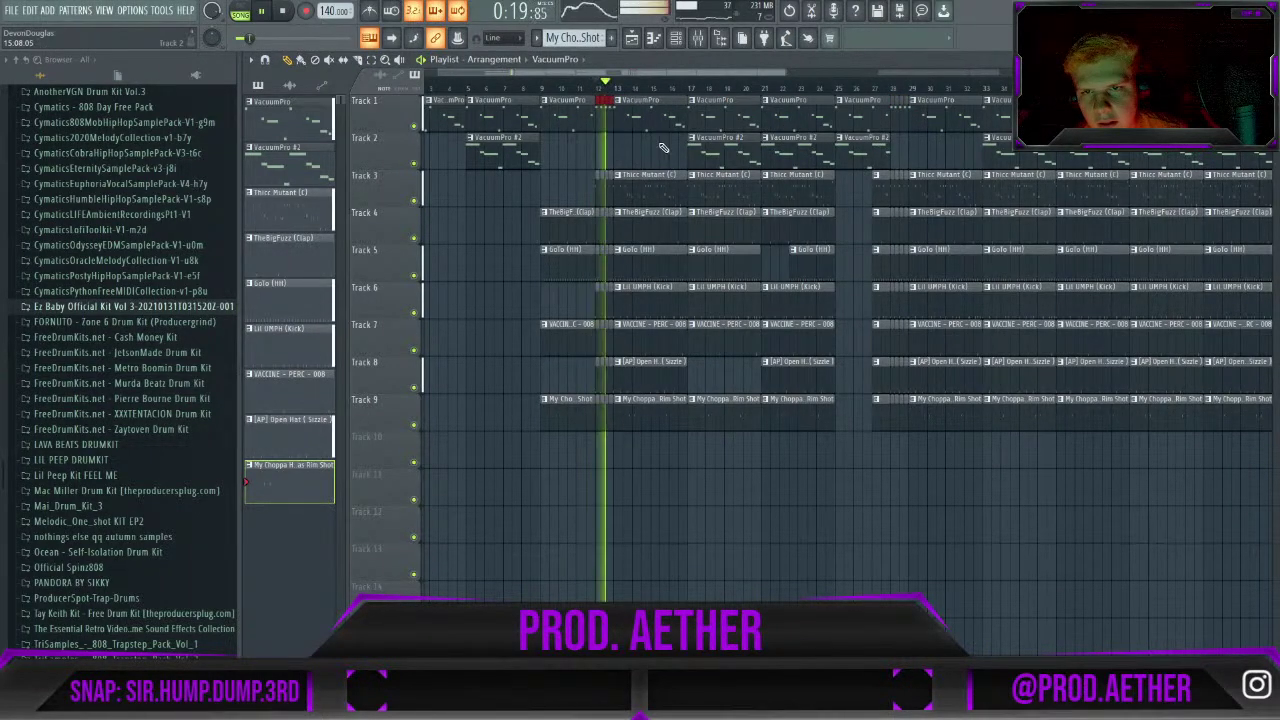
key("space")
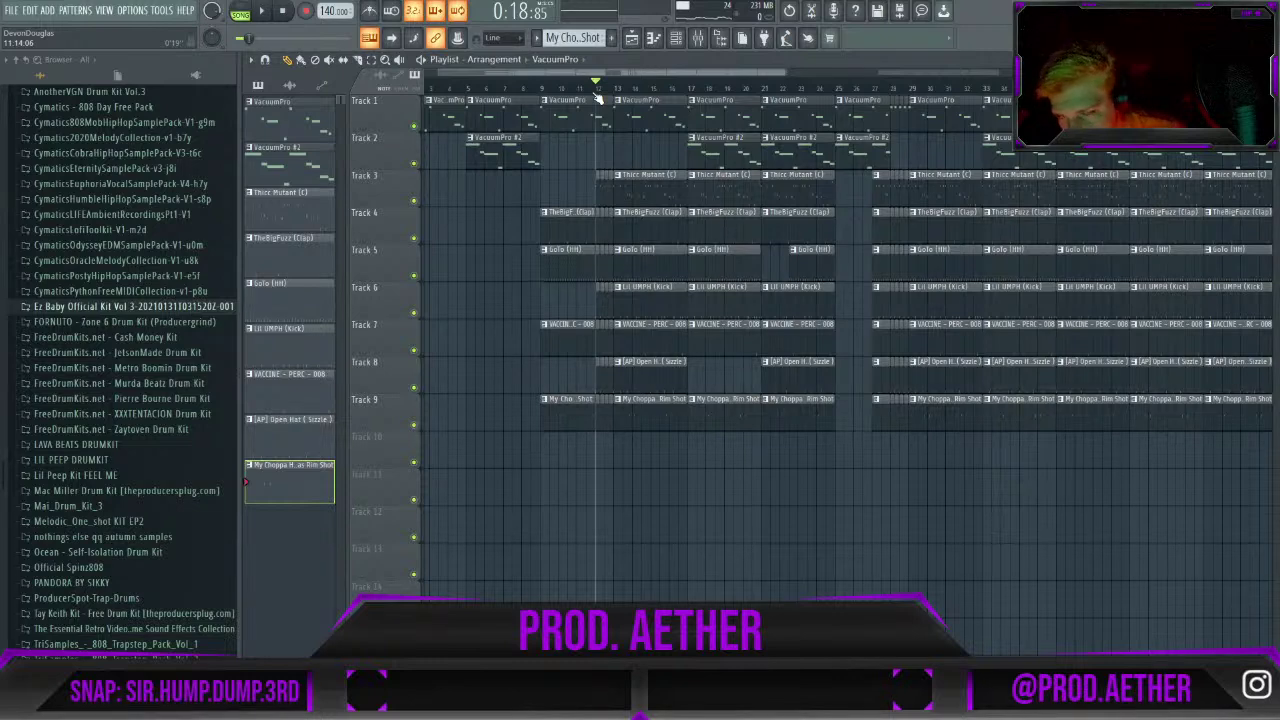
Play the arrangement from bar 1 through to the section starting at bar 29.
scroll(613, 68, "down", 2)
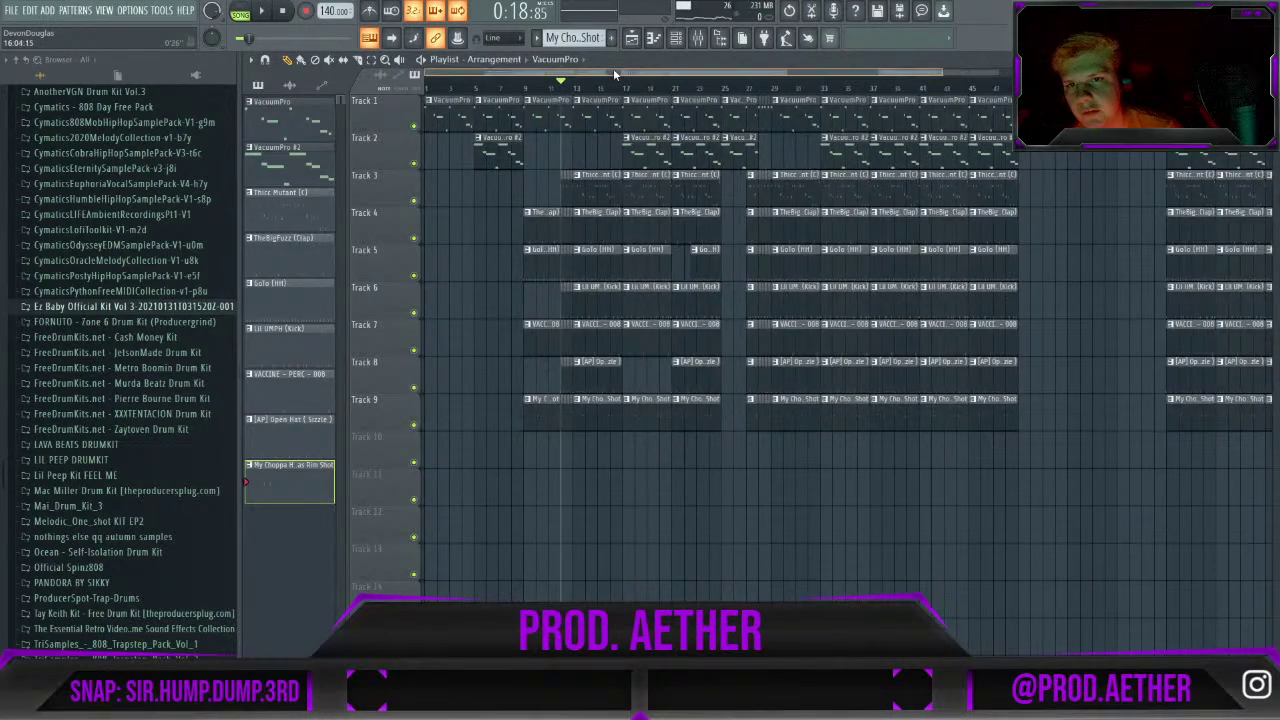
left_click_drag(572, 82, 428, 88)
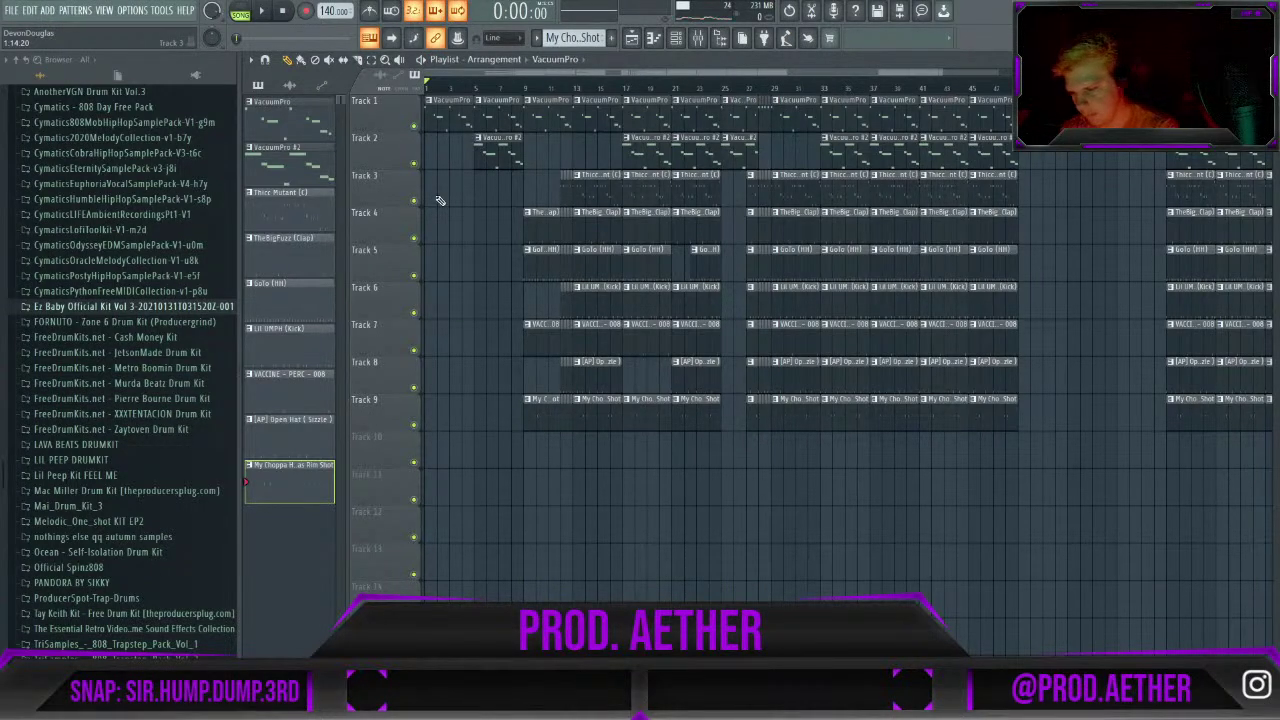
key("space")
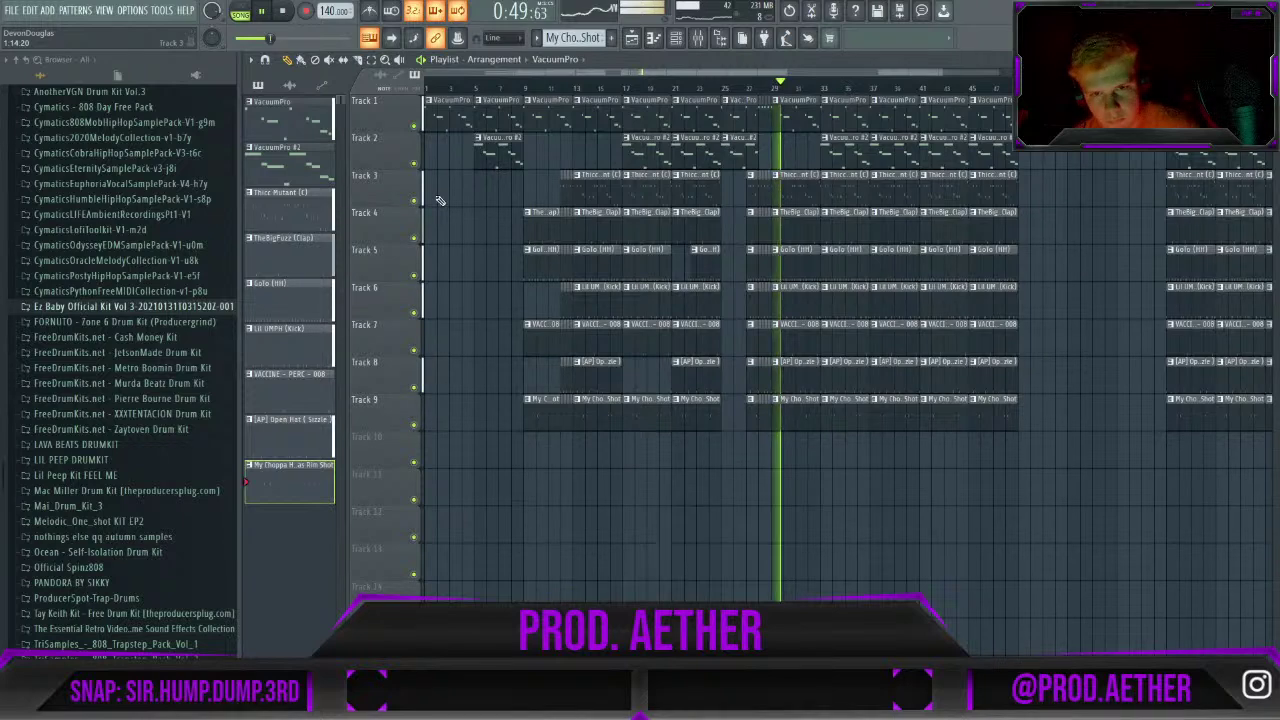
key("space")
key("space")
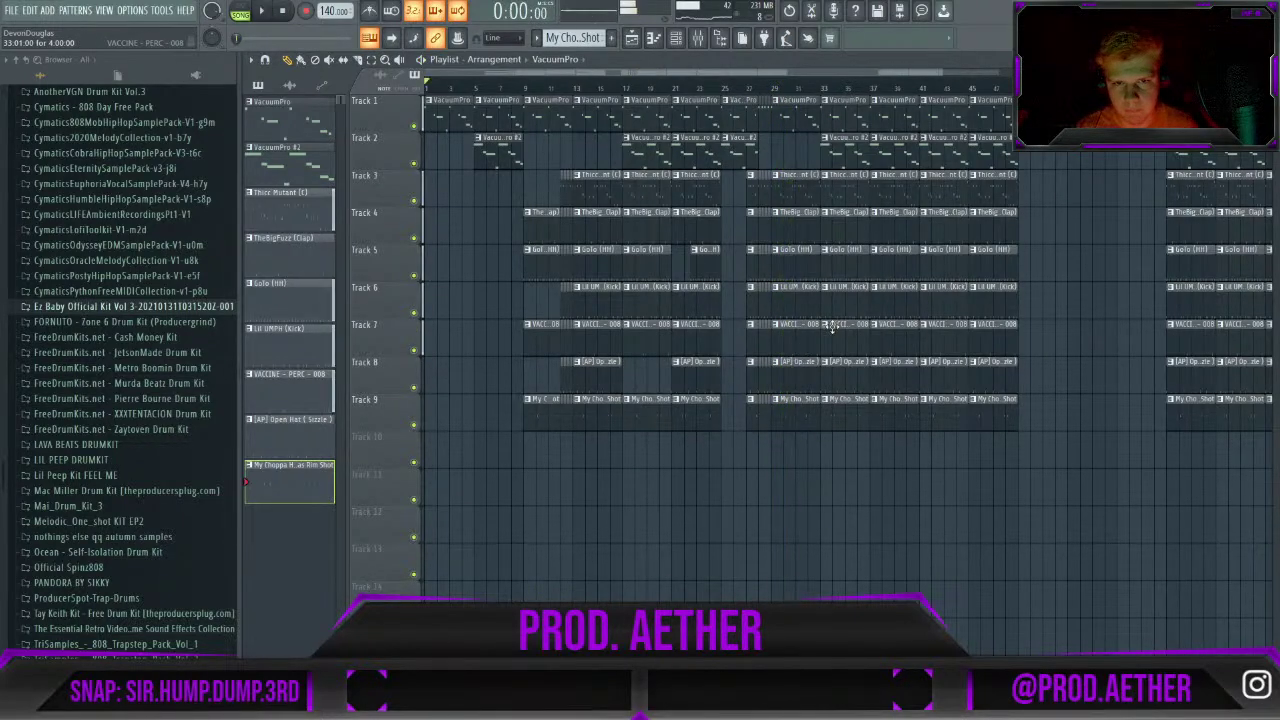
key("space")
Play from bar 28 to check how the stutter leads into the drums at bar 29.
scroll(828, 303, "up", 3)
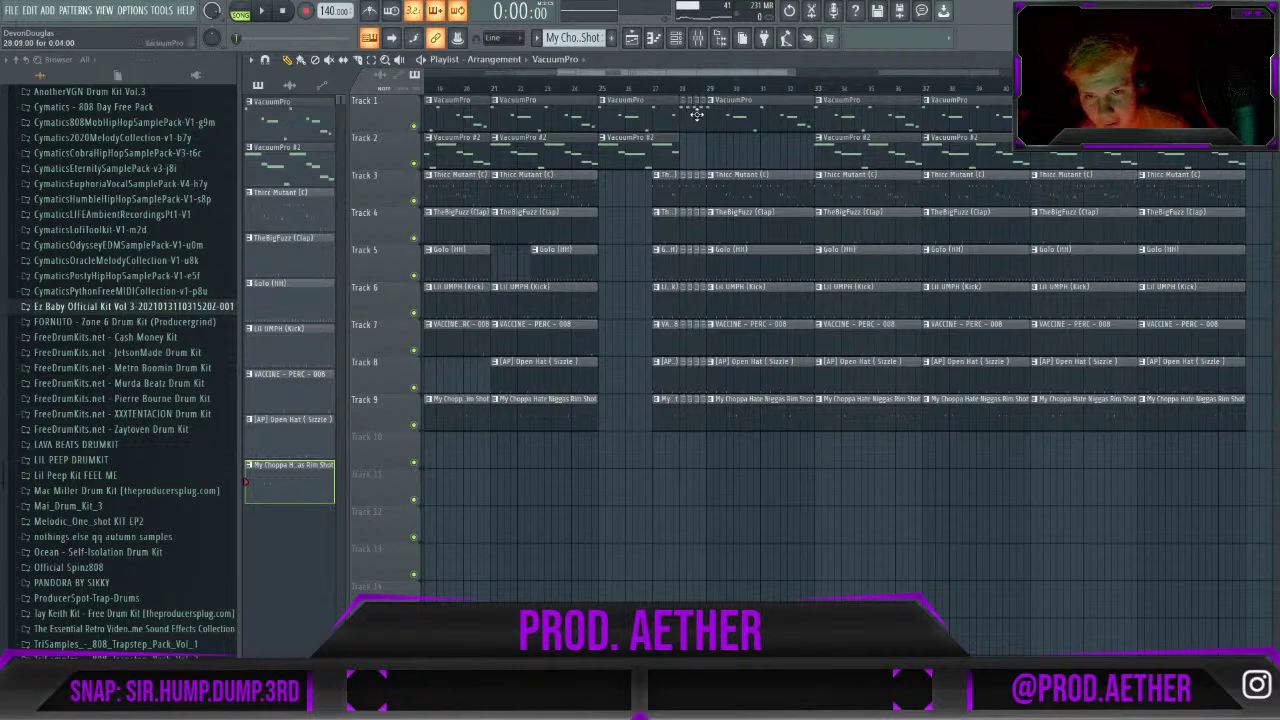
left_click(679, 90)
key("space")
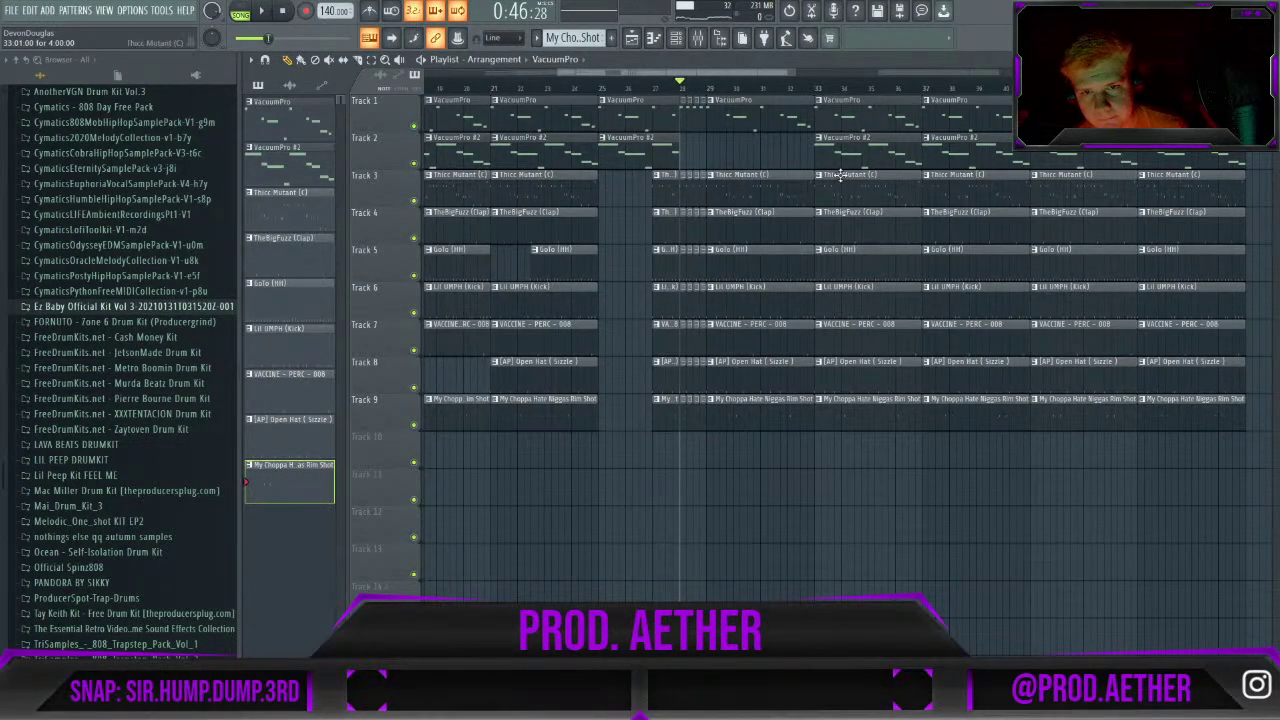
key("space")
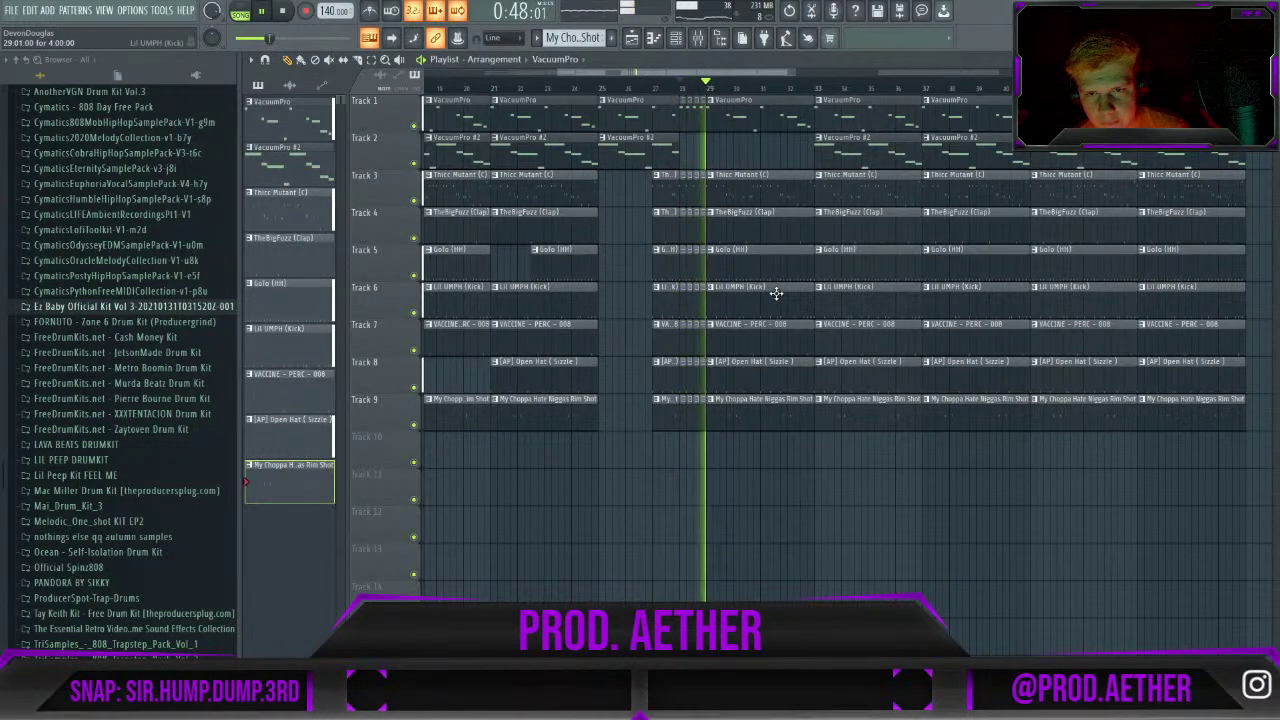
key("space")
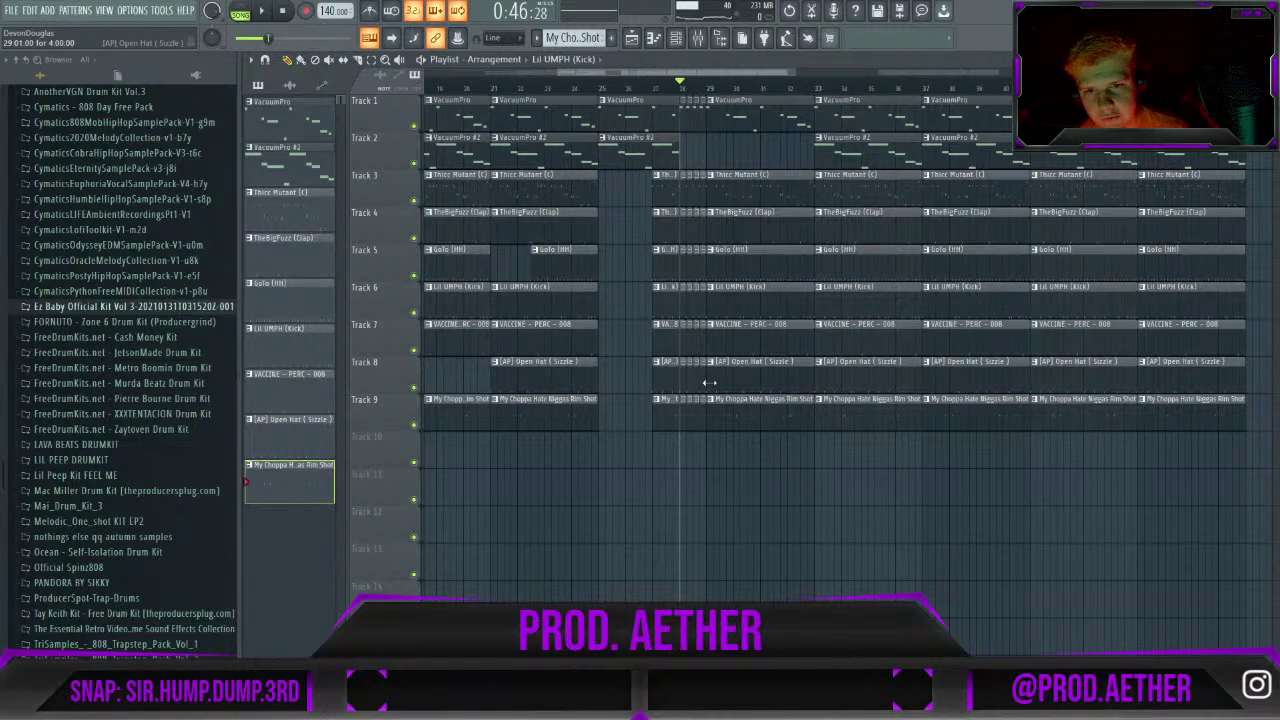
Delete the open hat at bar 29 and perc at bar 37, and trim the rim shot and kick to start at bar 31, hi-hat at 30:09.
right_click(745, 378)
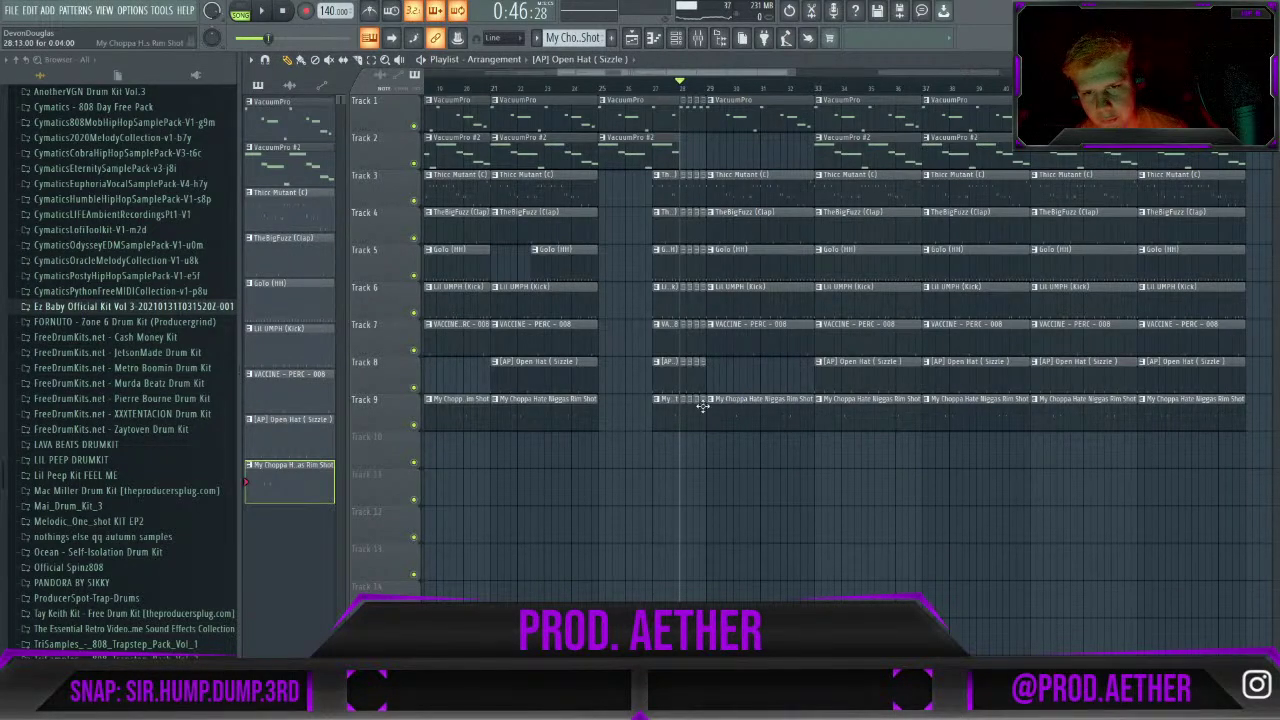
left_click_drag(706, 412, 760, 399)
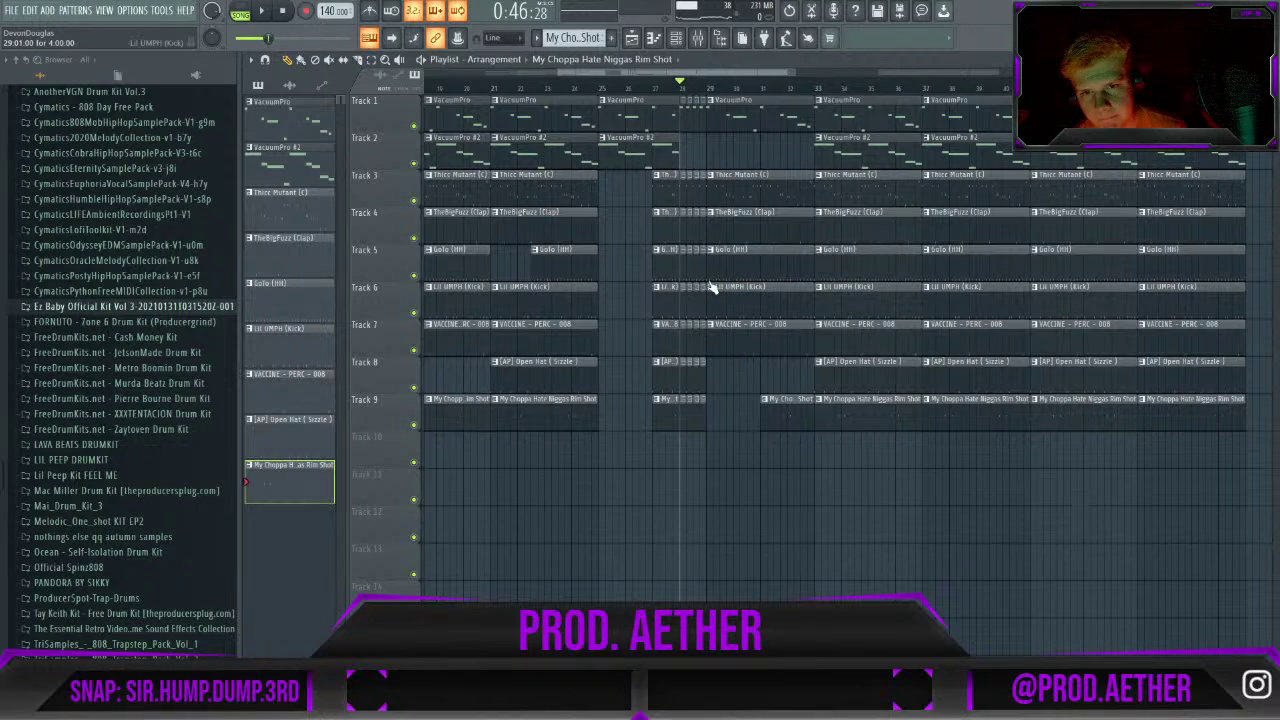
left_click_drag(708, 266, 744, 267)
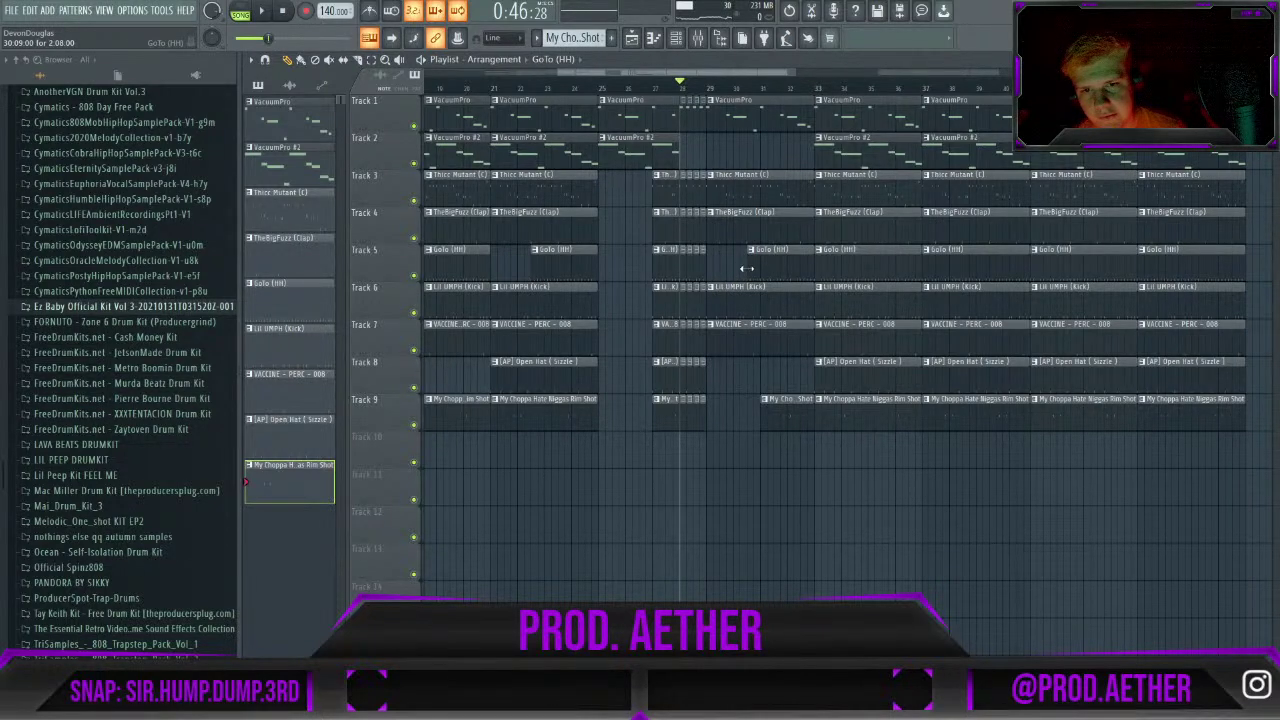
left_click_drag(710, 307, 759, 303)
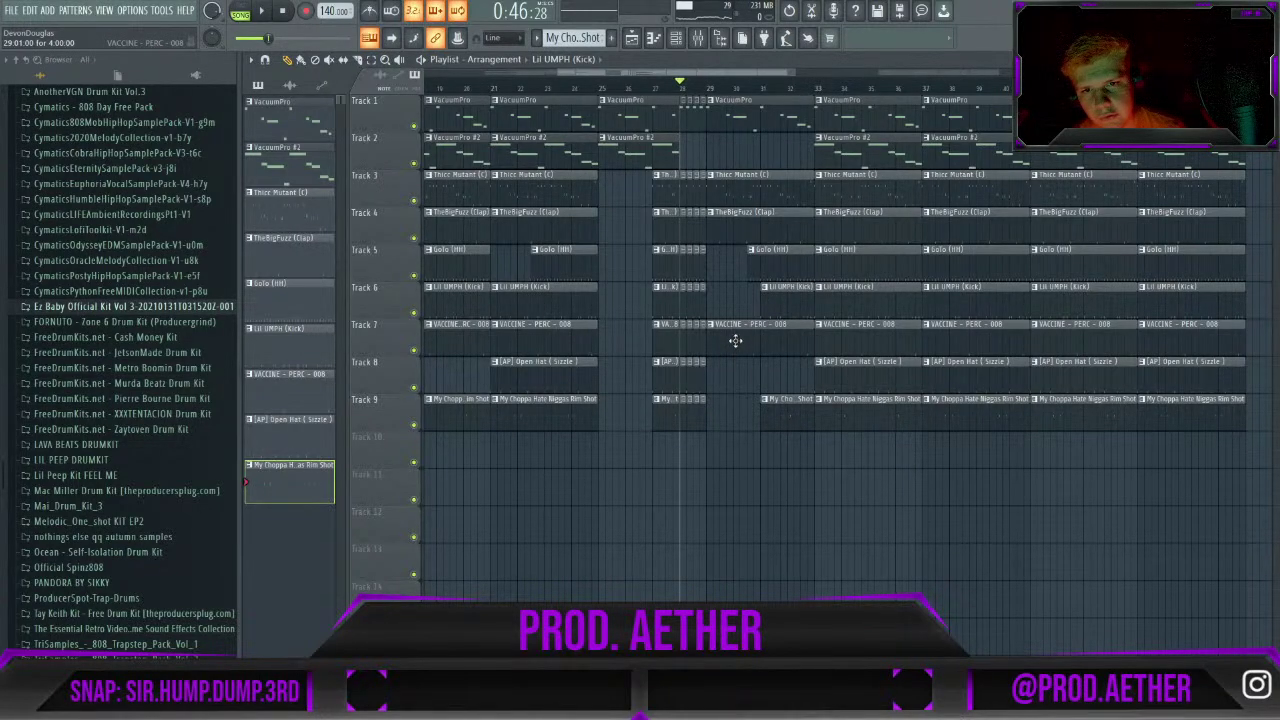
right_click(960, 334)
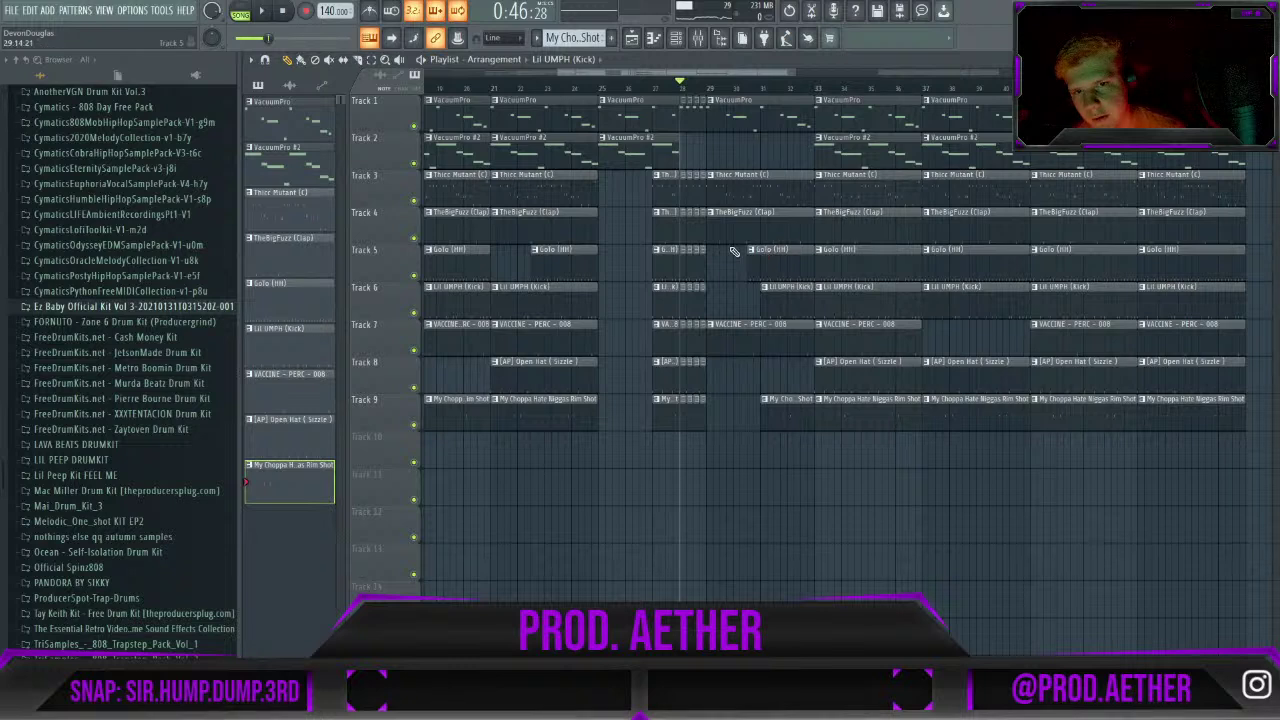
Place a Thicc Mutant (C) clip at bar 29 on Track 10 and trim its start to 30:13.
left_click(831, 192)
left_click(711, 458)
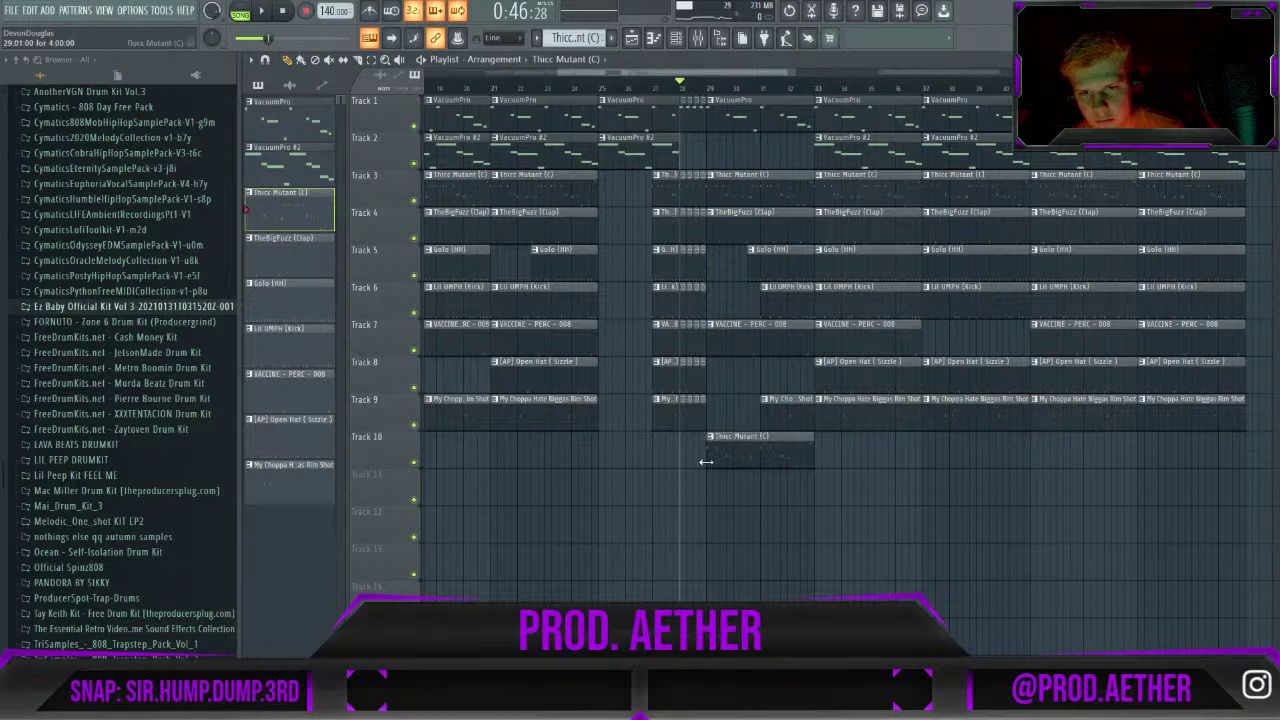
left_click_drag(712, 459, 748, 459)
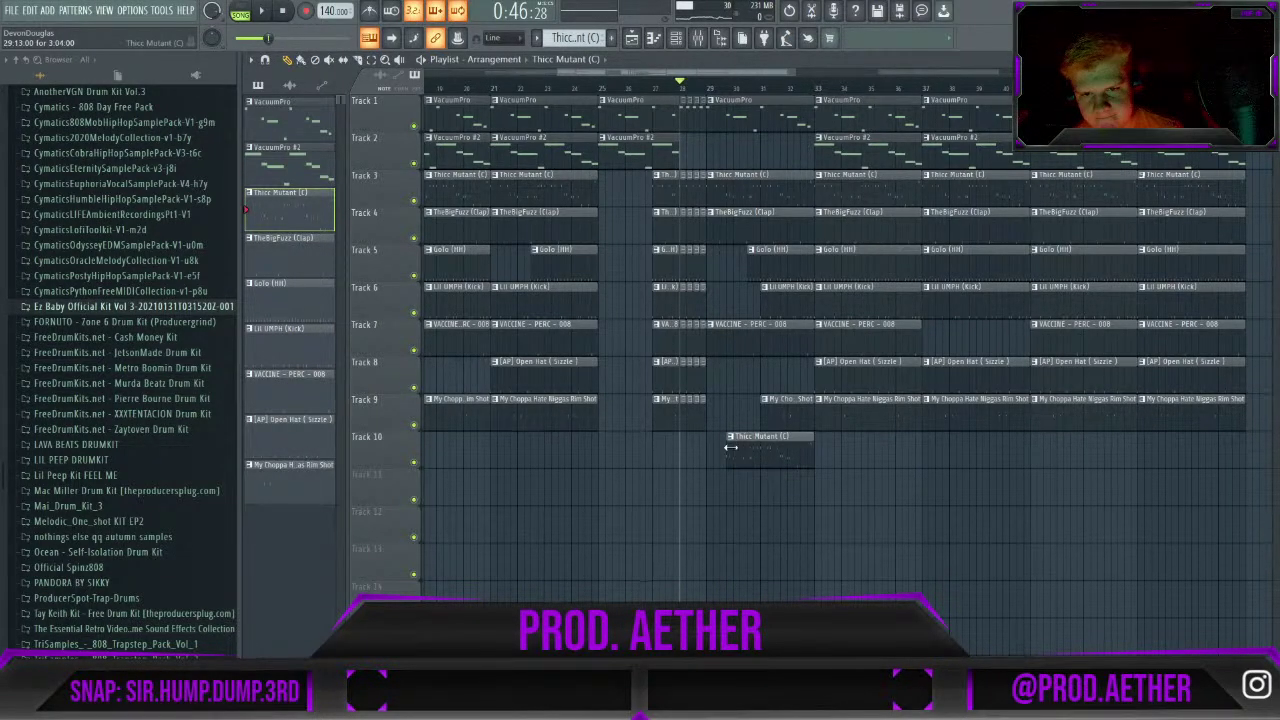
mouse_move(748, 459)
left_mouse_down()
mouse_move(740, 448)
mouse_move(754, 448)
left_mouse_up()
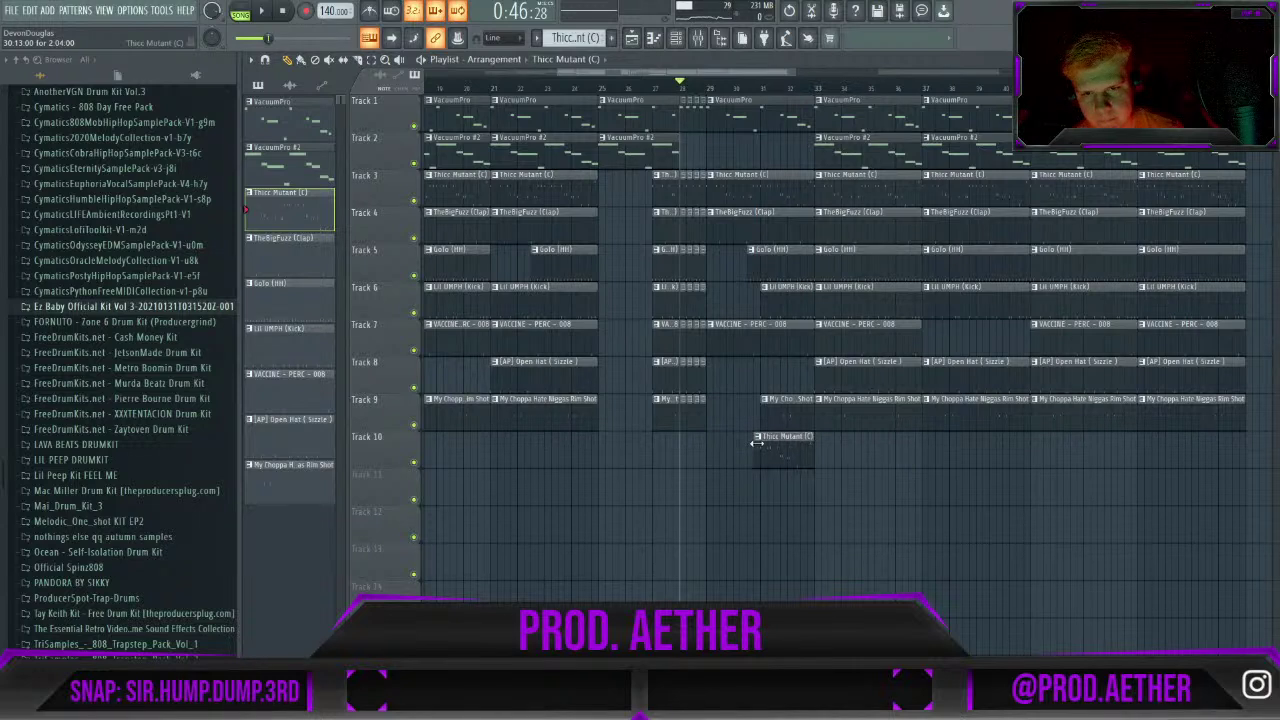
Shorten the bar 29 Thicc Mutant (C) clip on Track 3 and move the 30:13 clip from Track 10 up to that track.
left_click_drag(797, 170, 727, 201)
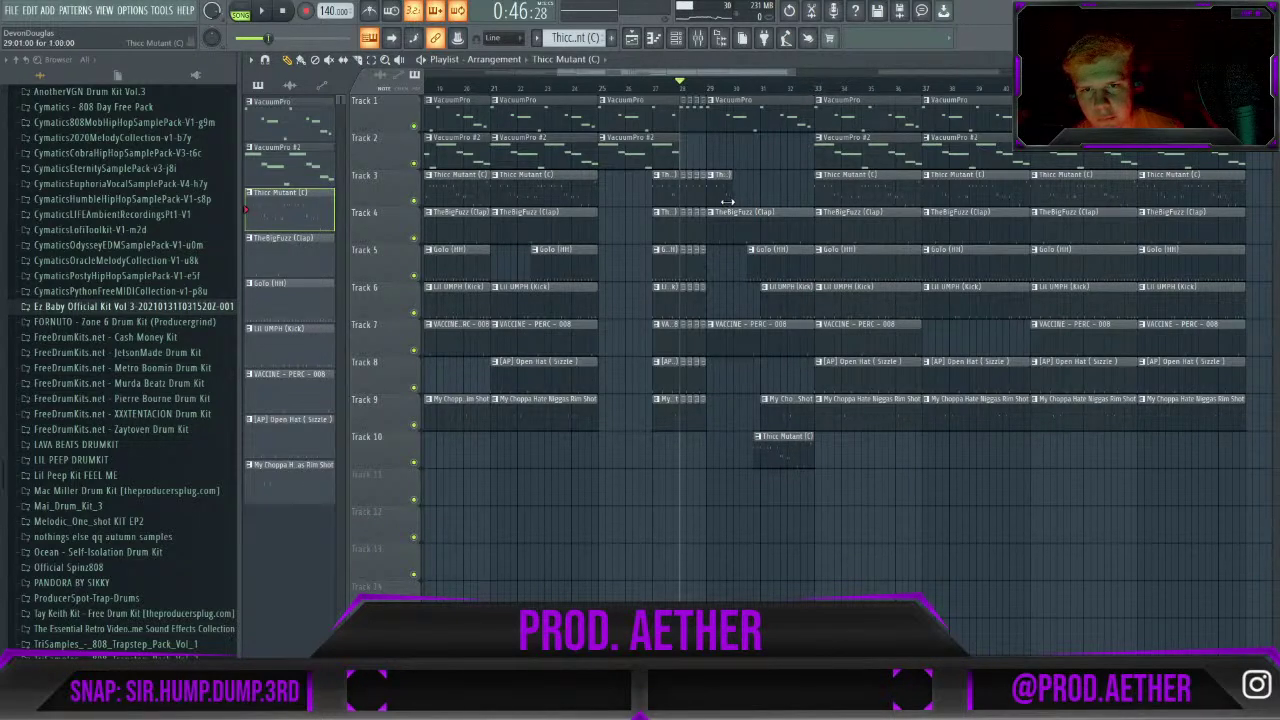
left_click_drag(794, 457, 790, 183)
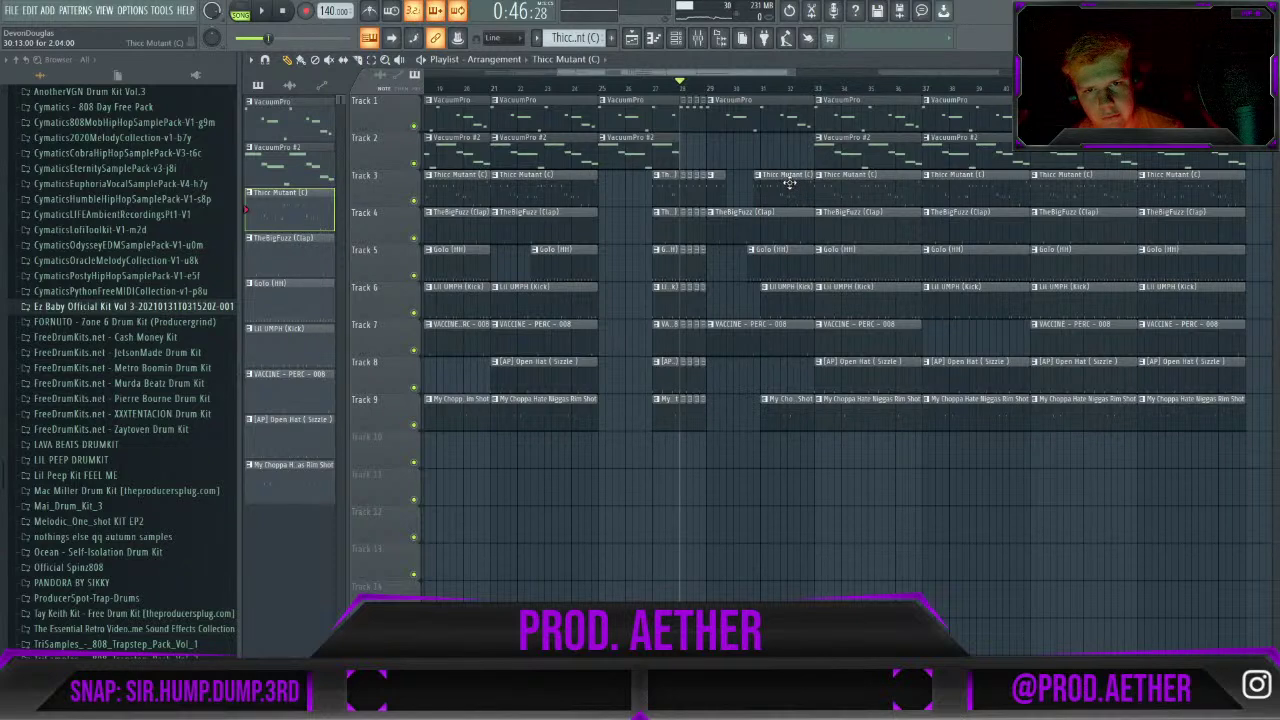
key("space")
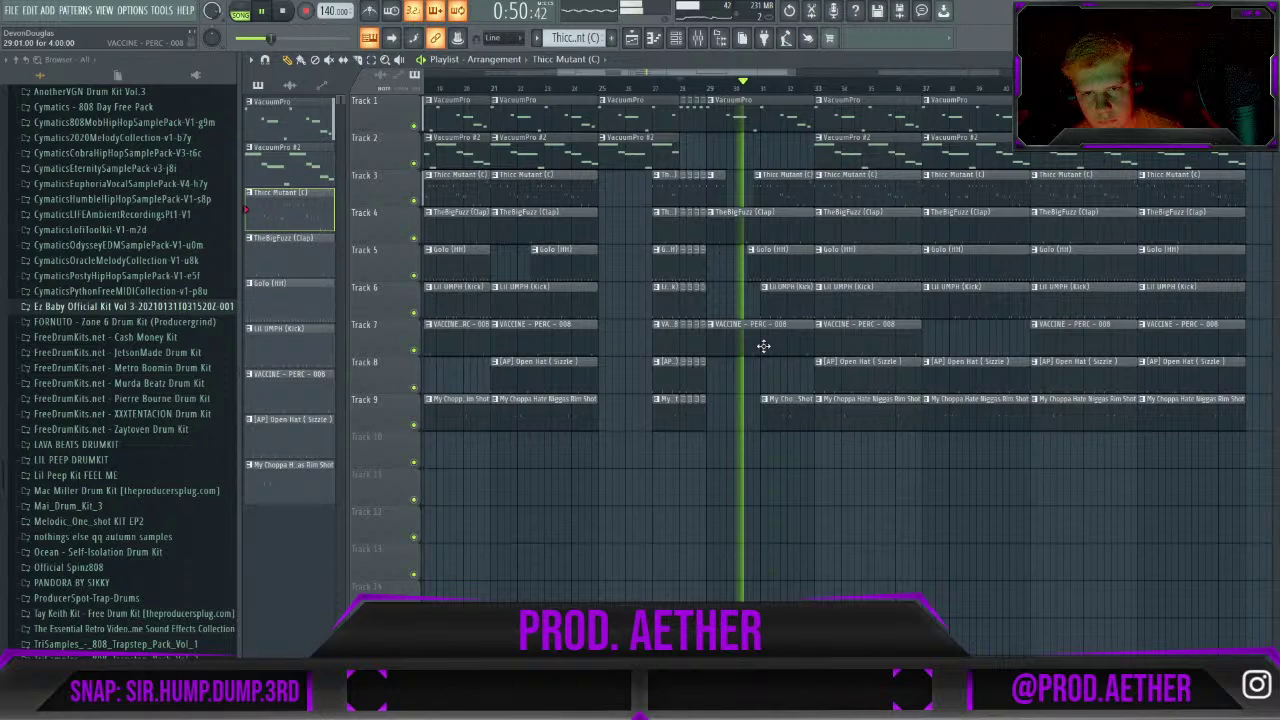
key("space")
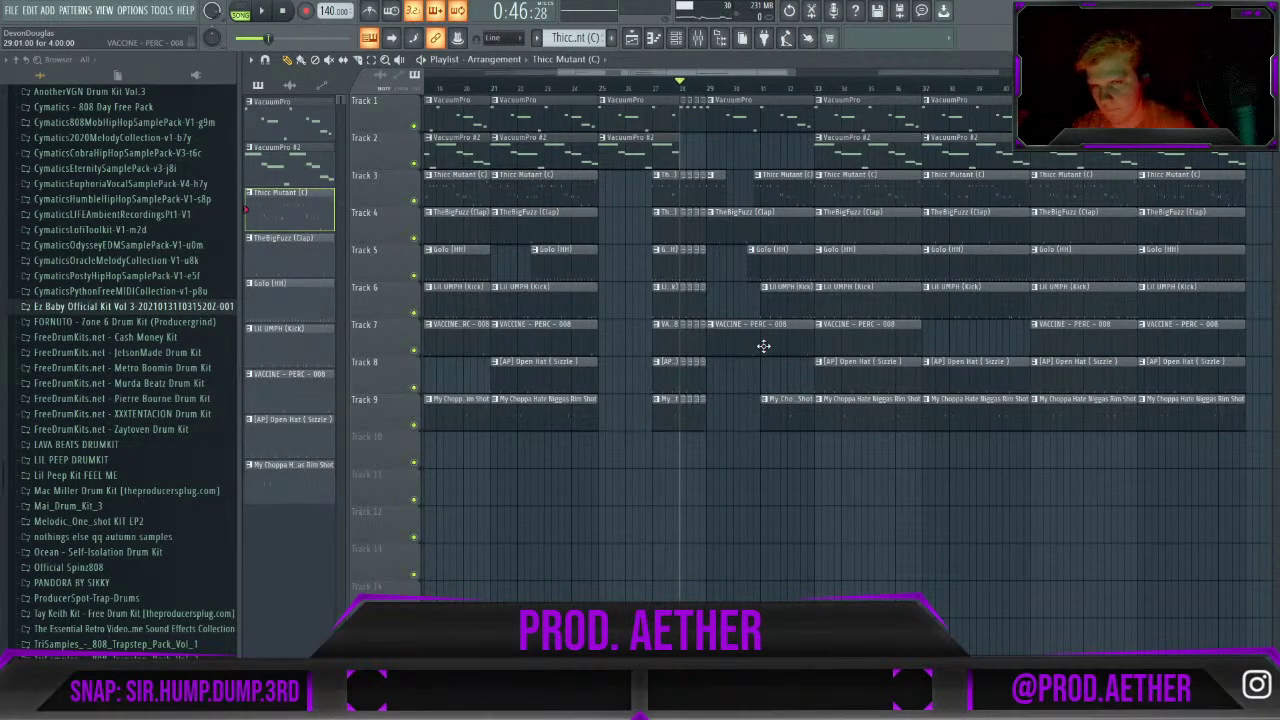
Play the arrangement from bar 1 through to bar 33 and trim the bar 29 perc clip to three bars.
scroll(763, 346, "down", 5)
left_click(494, 88)
key("space")
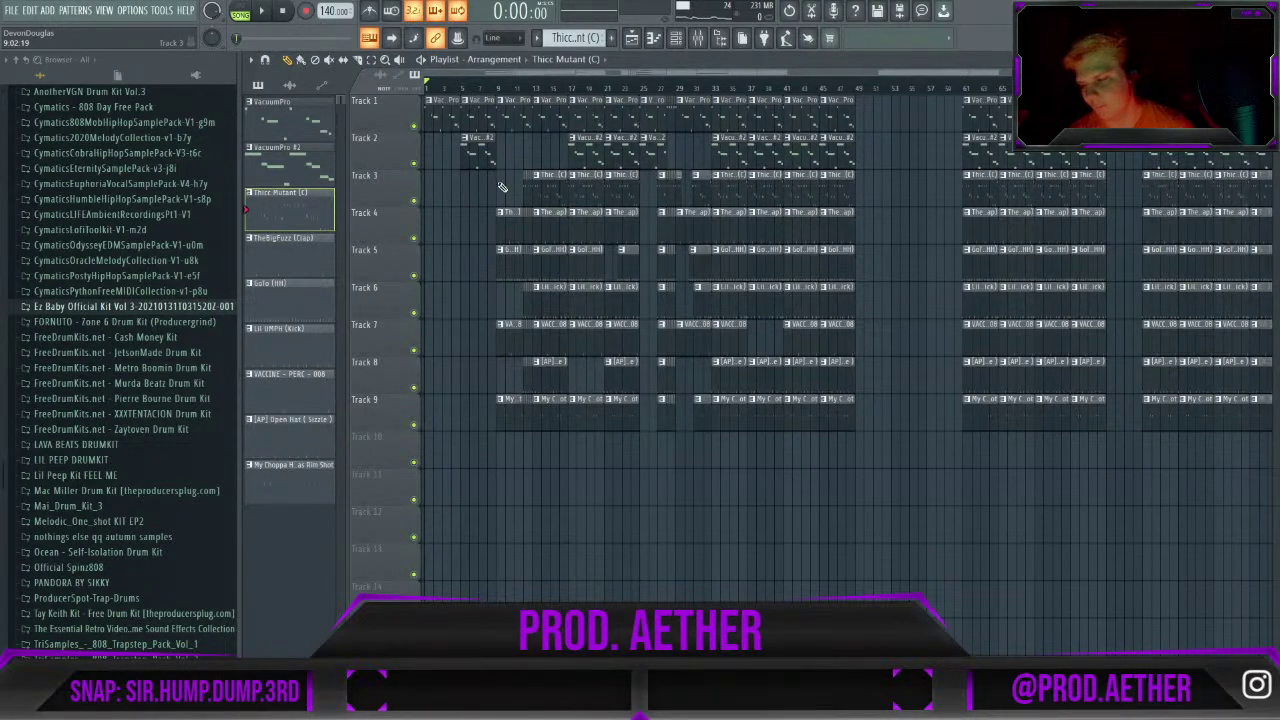
key("space")
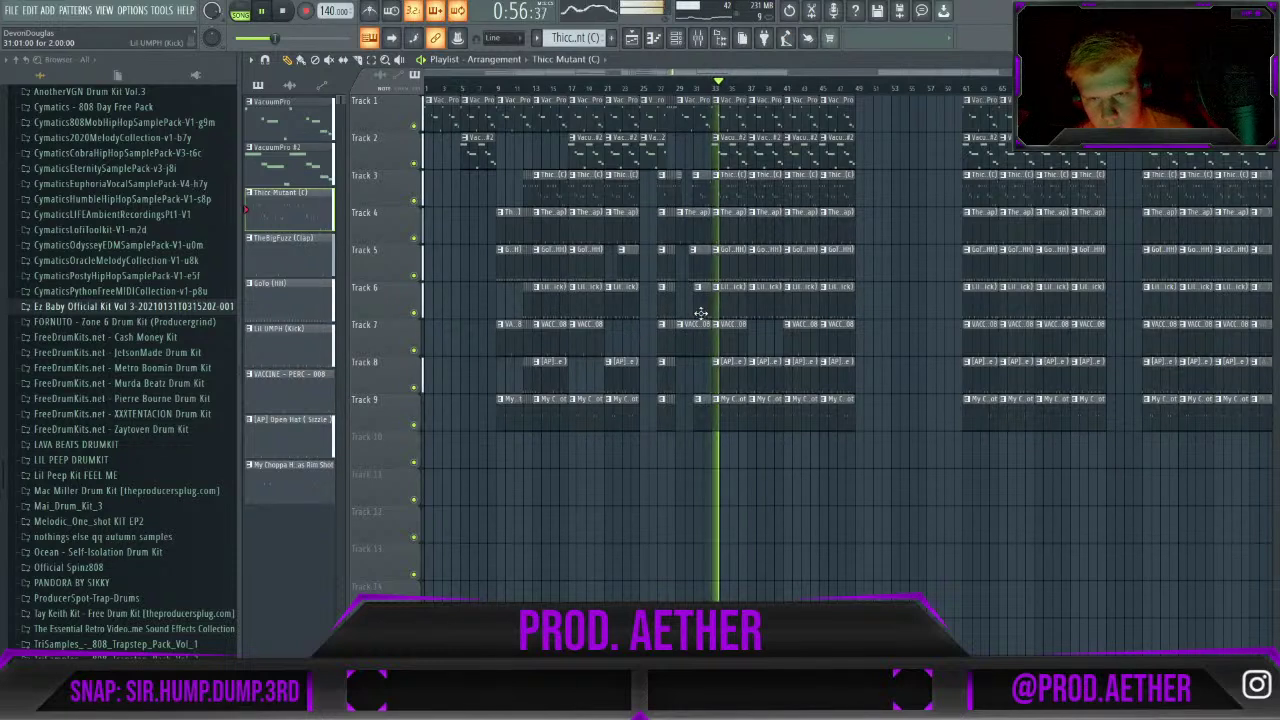
key("space")
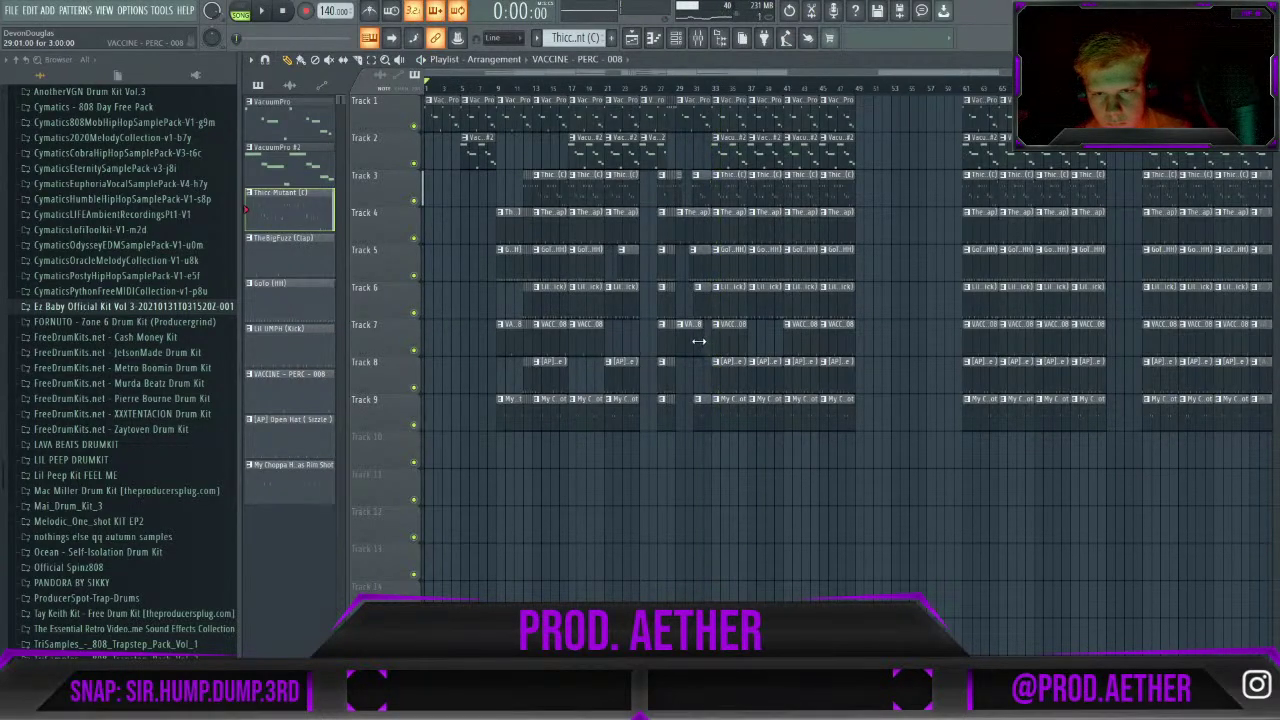
Move the bar 45 perc to bar 37 and delete Thicc Mutant (C) at 33, kick at 37, hi-hat and VacuumPro #2 at 41.
left_click_drag(833, 337, 759, 348)
right_click(768, 288)
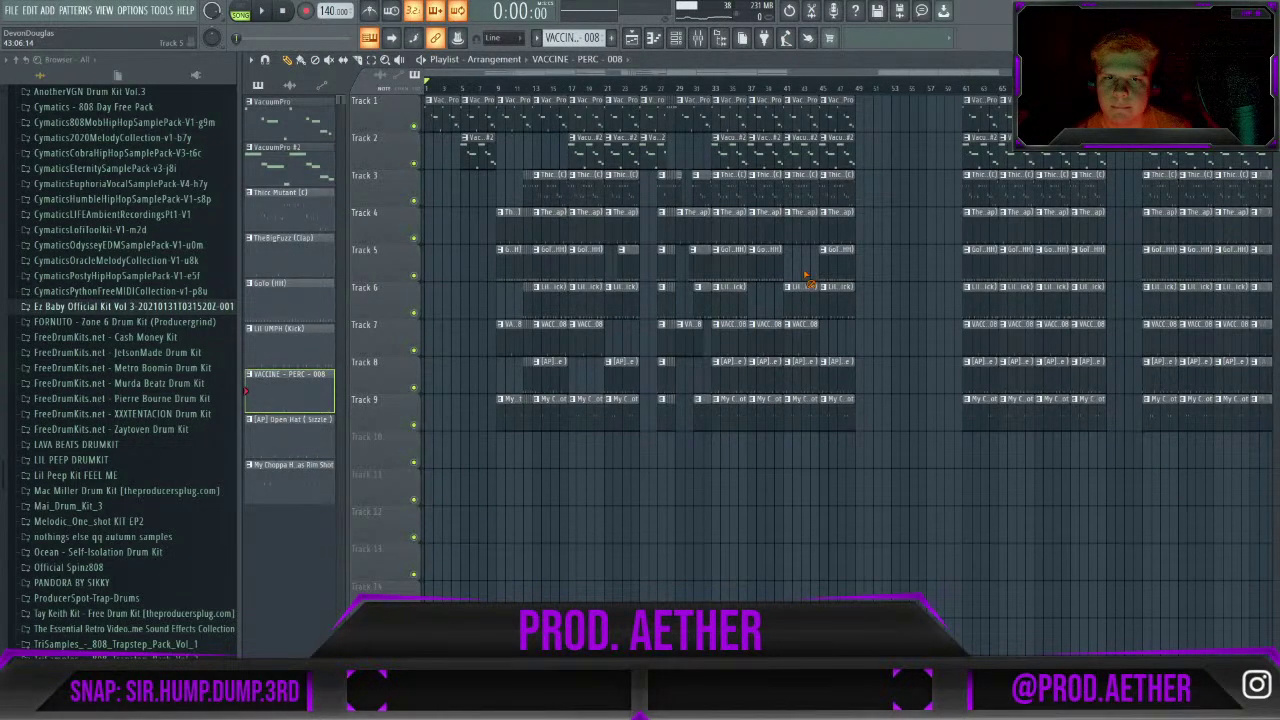
right_click(722, 194)
Play the arrangement from bar 25 to around bar 48 to check the thinned-out section.
left_click(643, 88)
key("space")
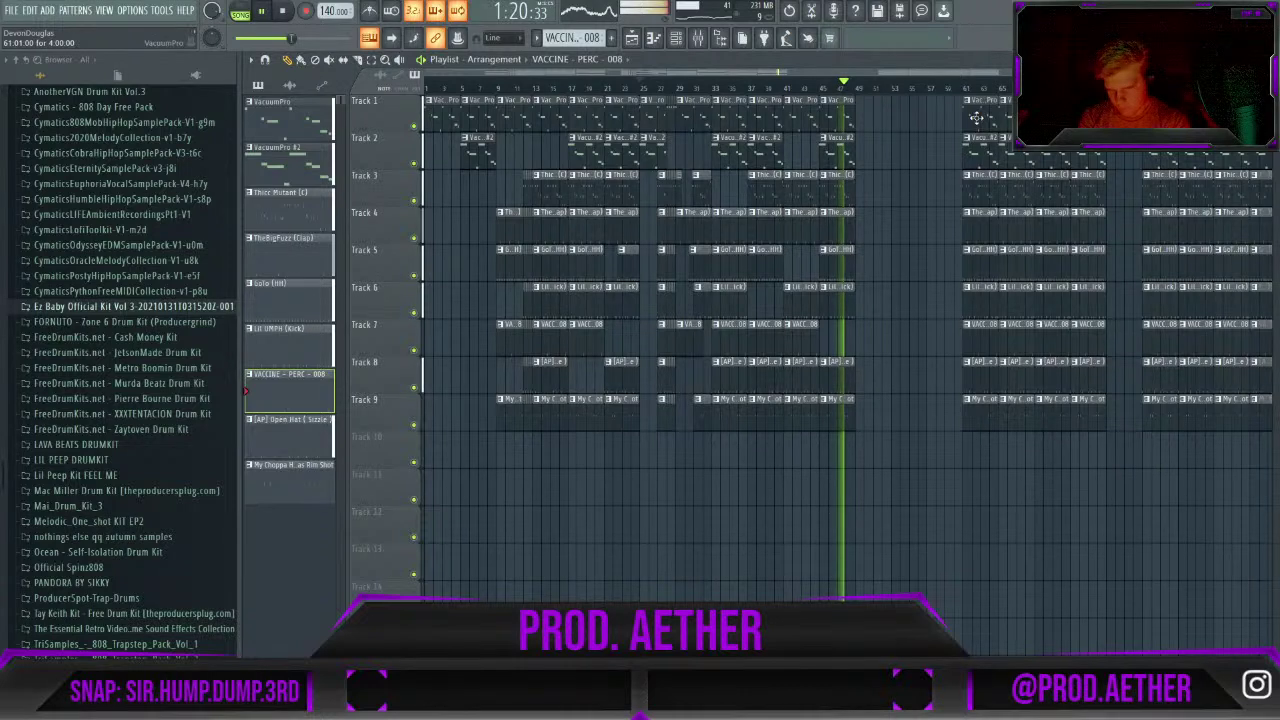
key("space")
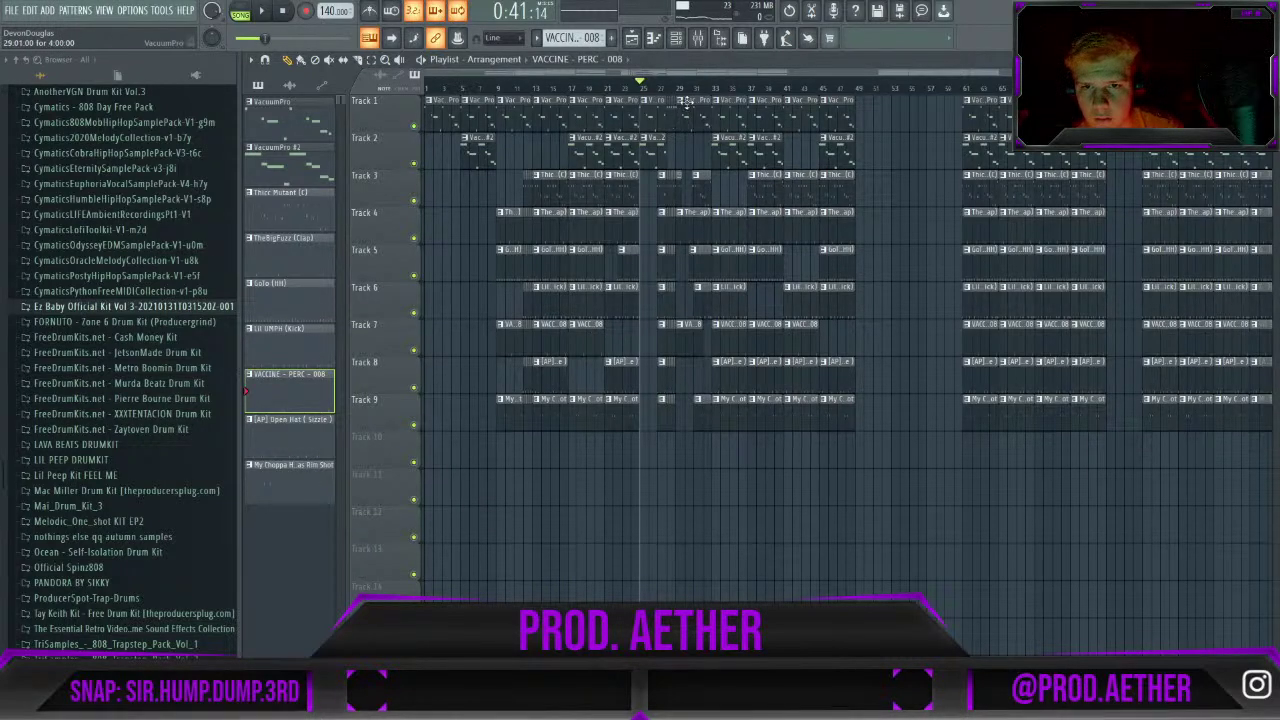
Select all clips from bar 29 onward in this section and shift them four bars later to start at bar 33.
scroll(710, 160, "up", 5)
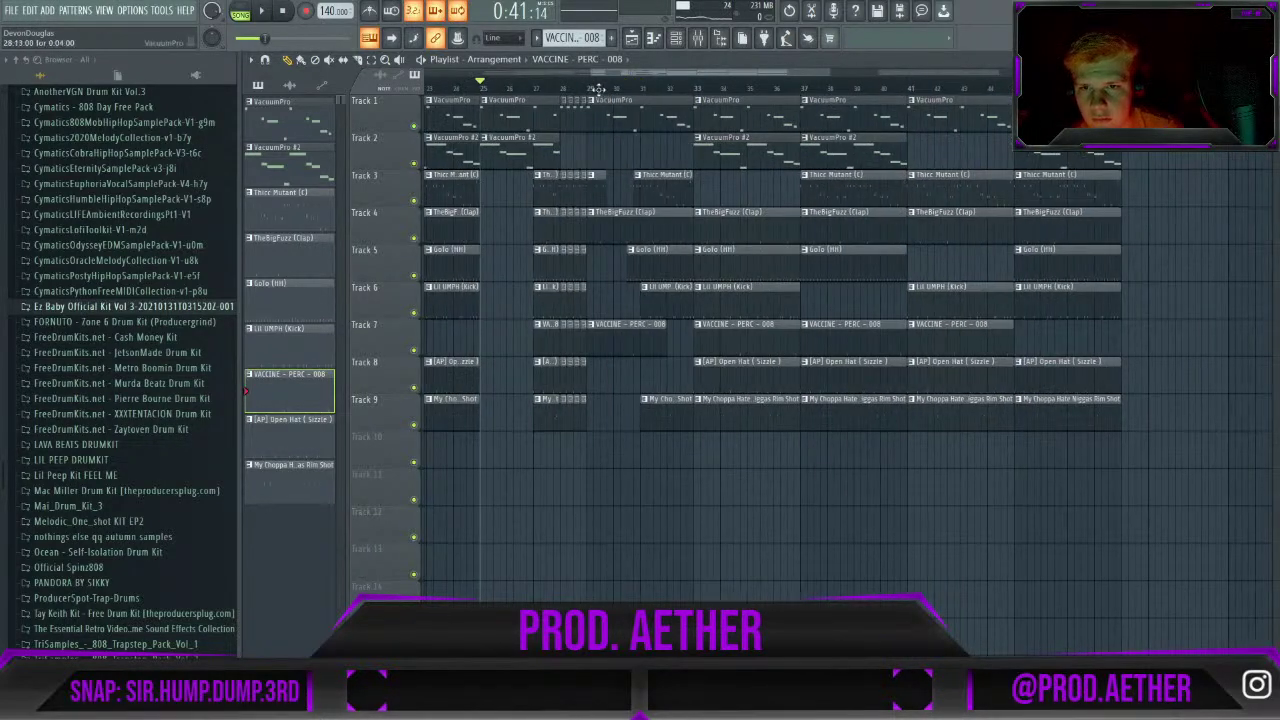
left_click_drag(591, 93, 1147, 365)
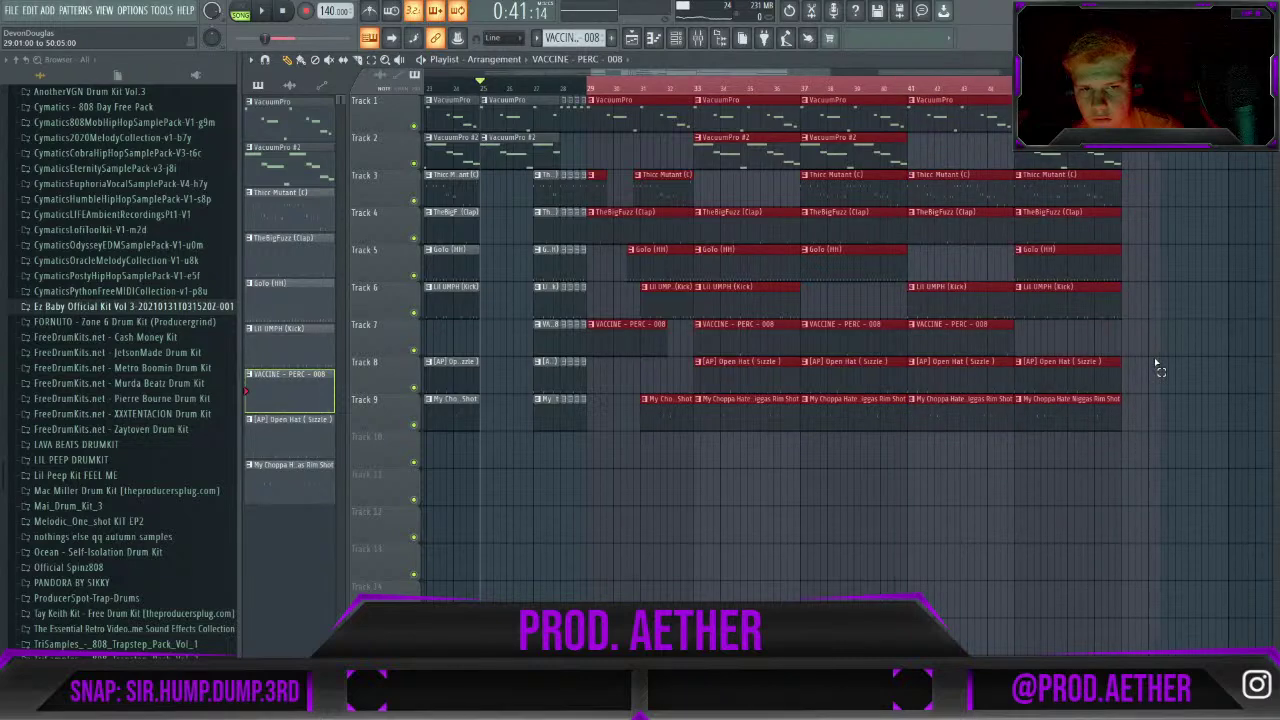
scroll(1135, 362, "down", 3)
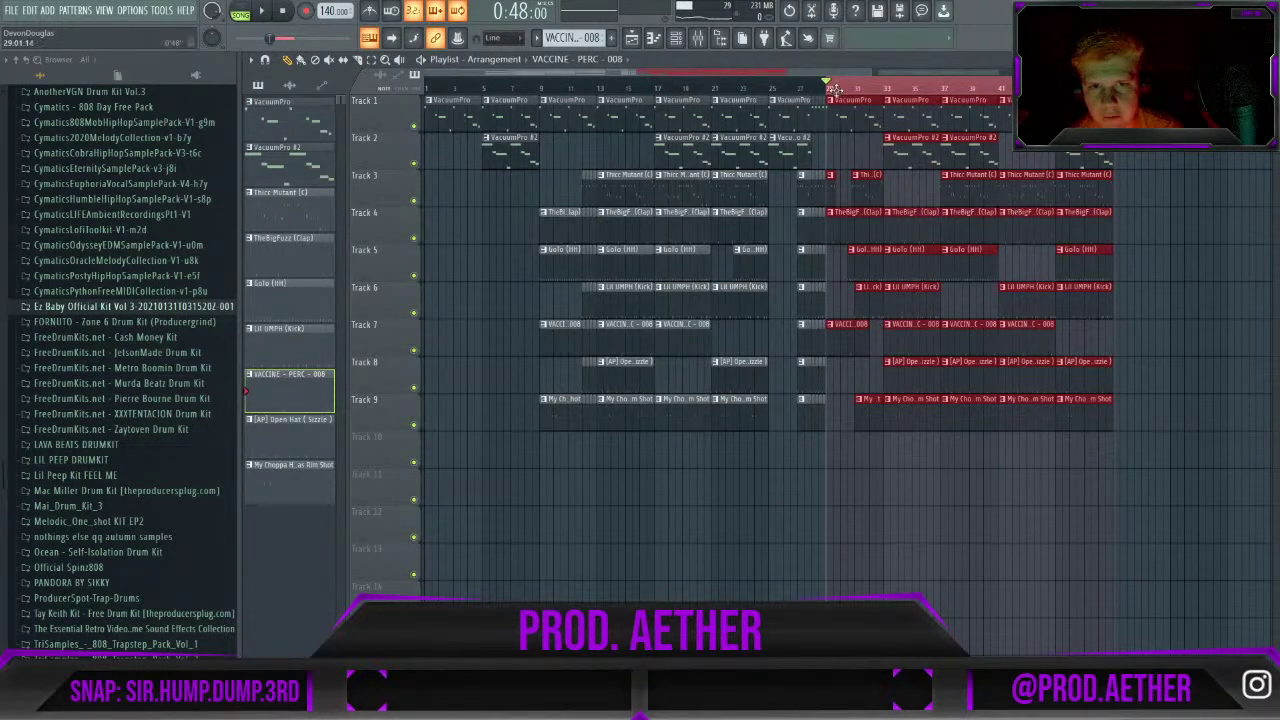
left_click_drag(744, 72, 911, 78)
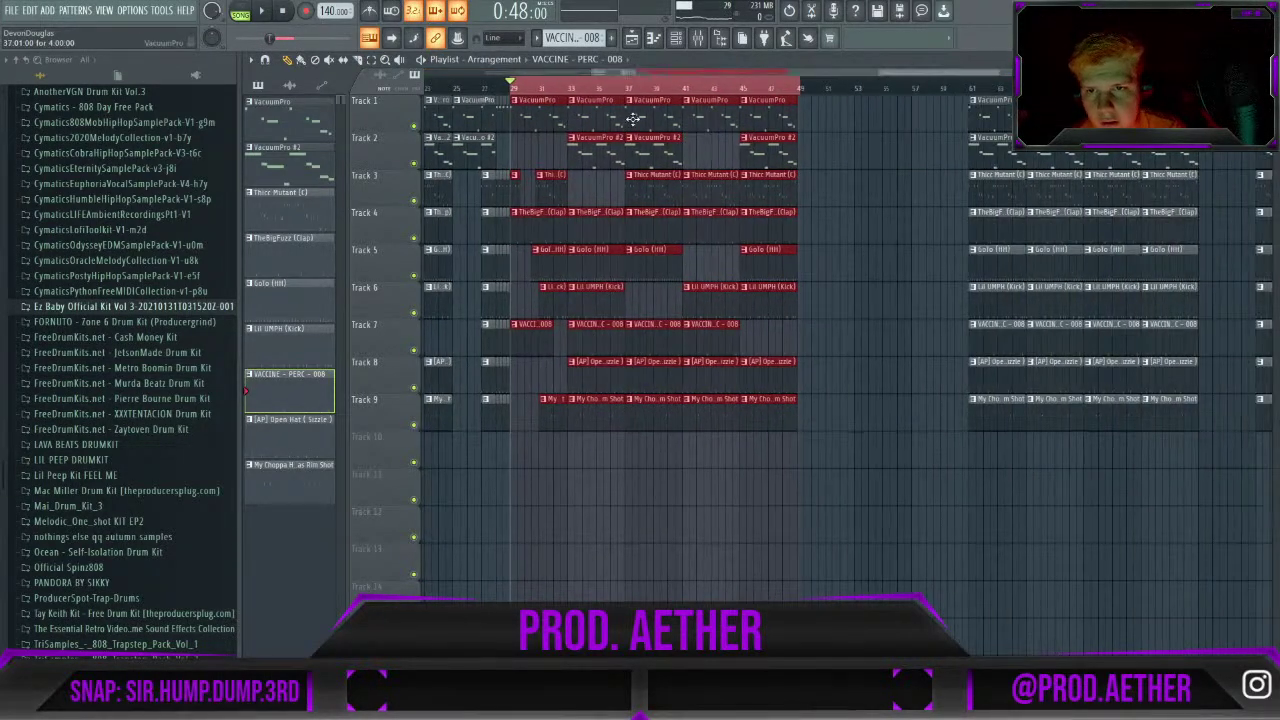
left_click_drag(553, 113, 612, 122)
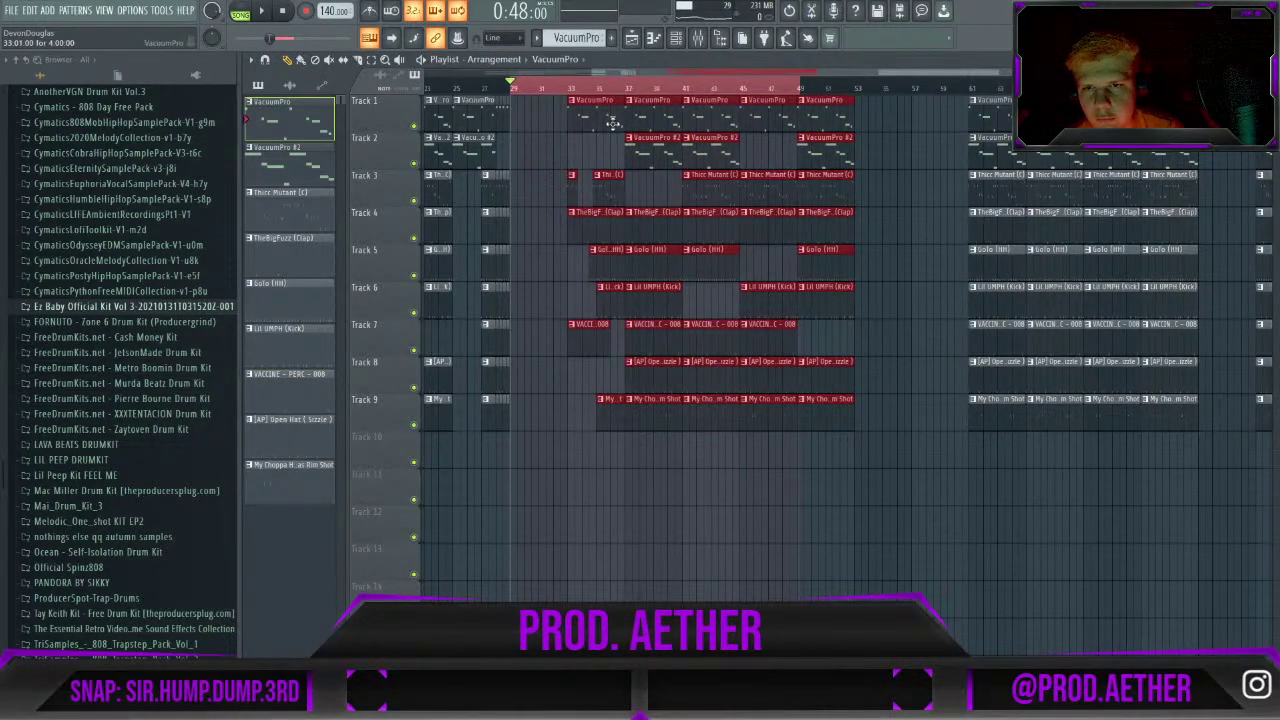
left_click(603, 97)
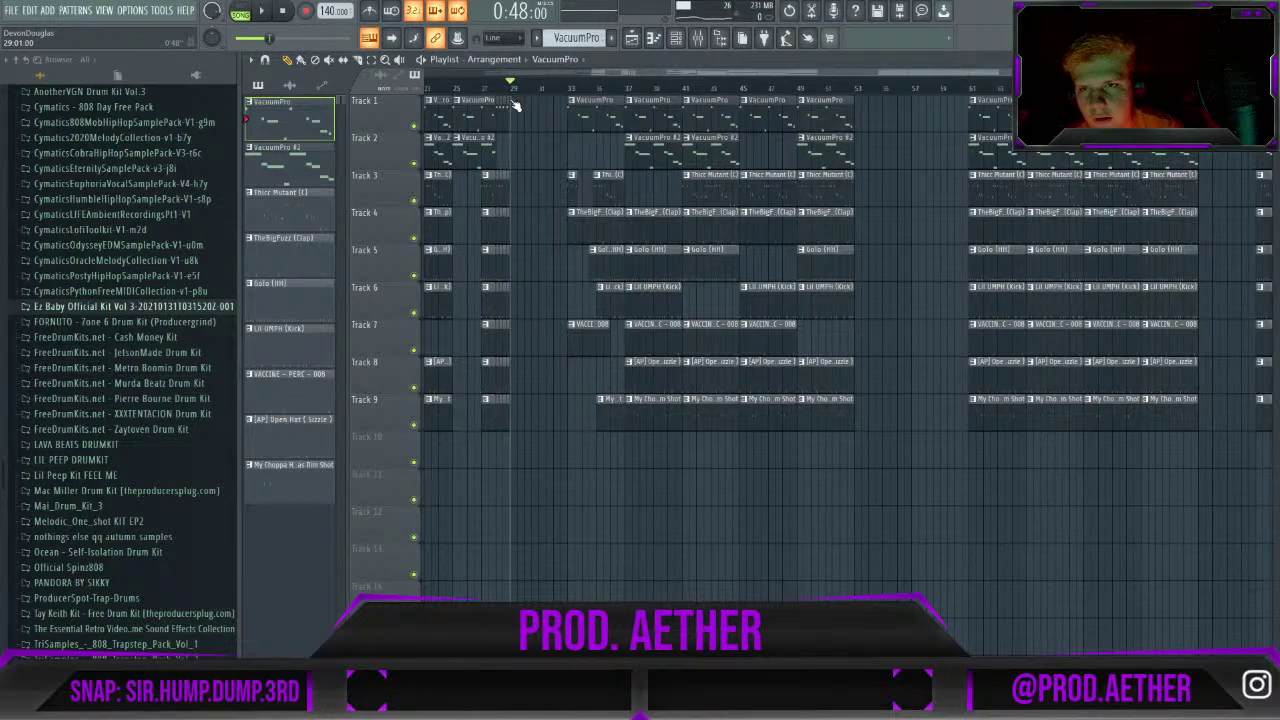
Place VacuumPro #2 and TheBigFuzz (Clap) clips at bar 29 on Tracks 2 and 4, and delete all clips between bars 49 and 53.
left_click(713, 158)
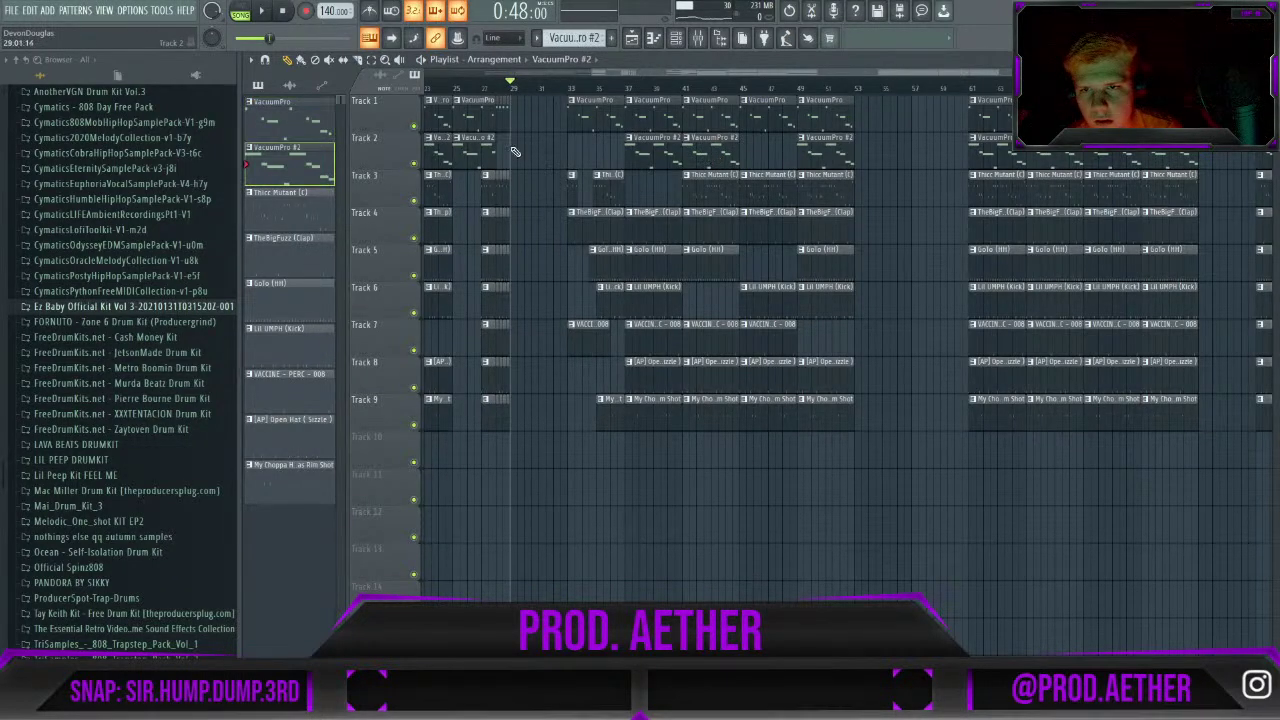
left_click(518, 158)
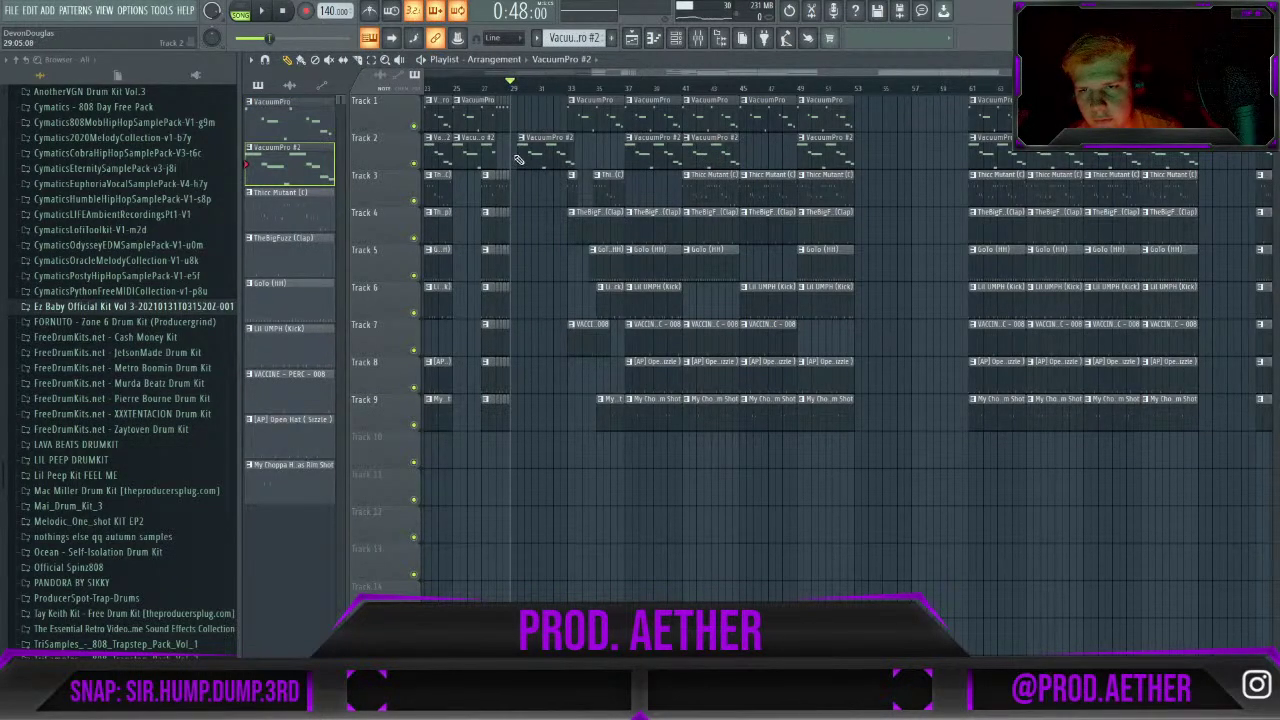
left_click(583, 212)
left_click(520, 213)
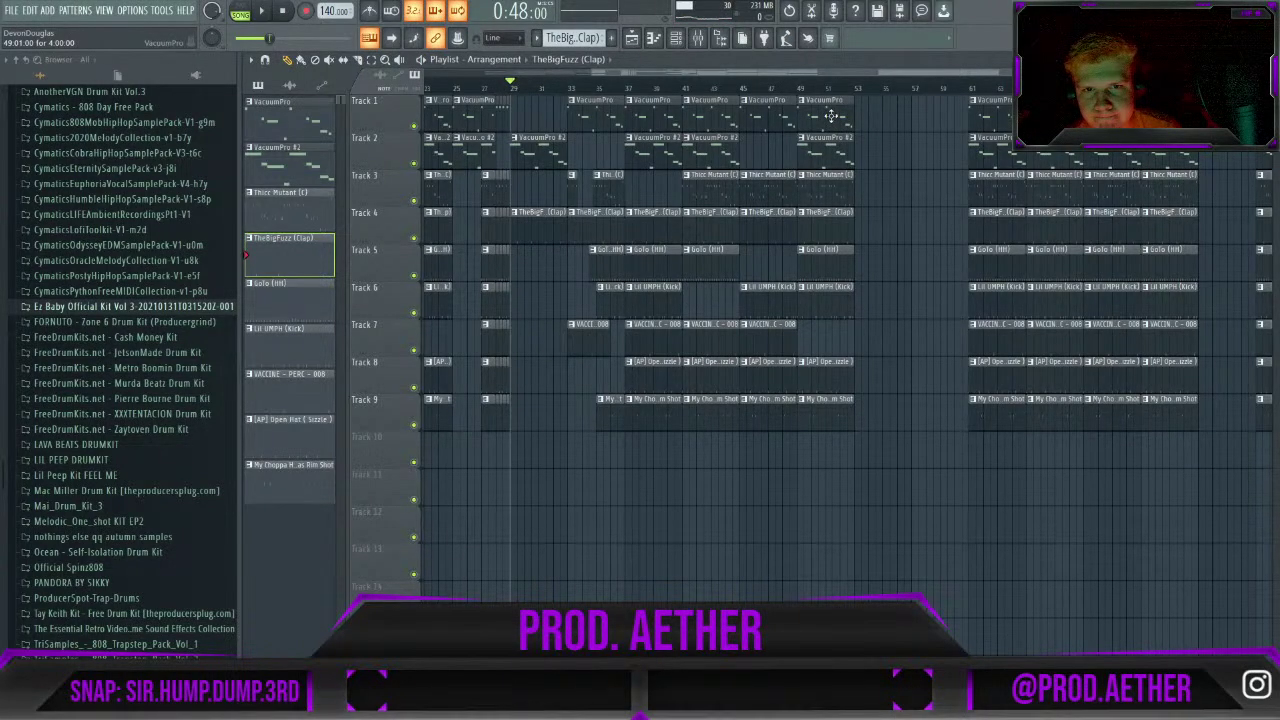
left_click_drag(822, 158, 820, 436)
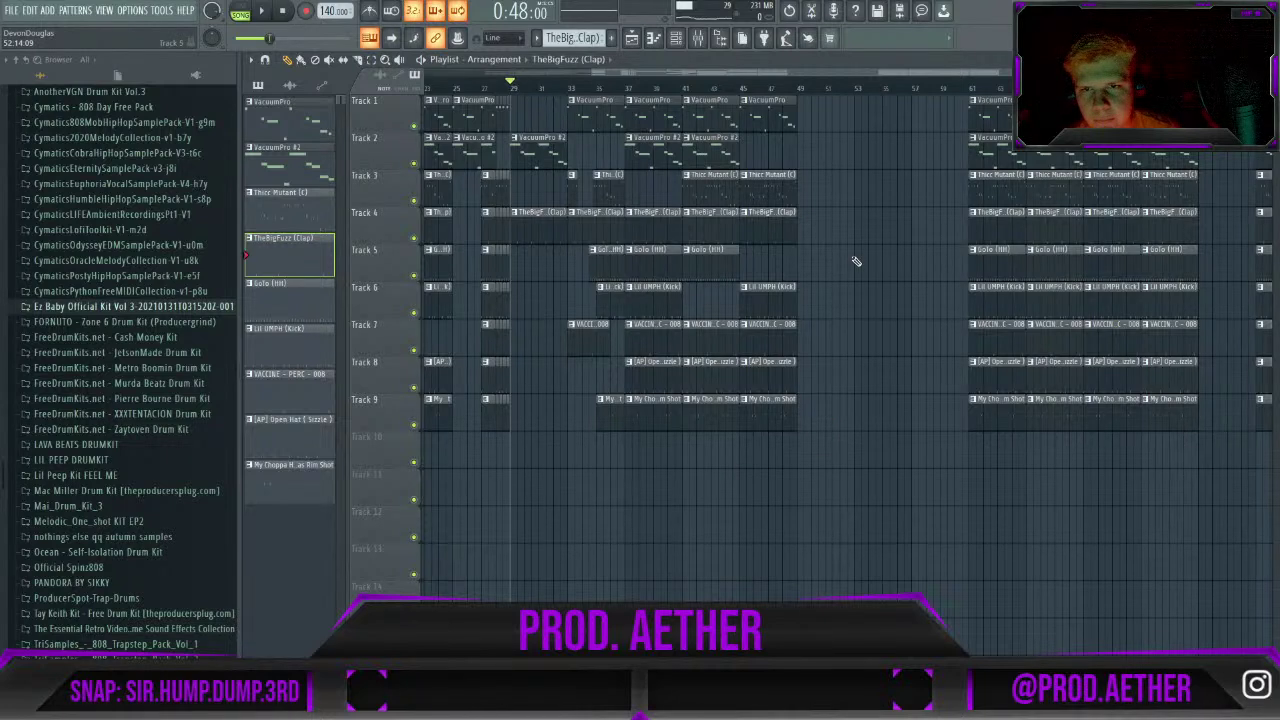
Play from bar 29 and again from bar 25 to check the stutter leading into the new four-bar break.
key("space")
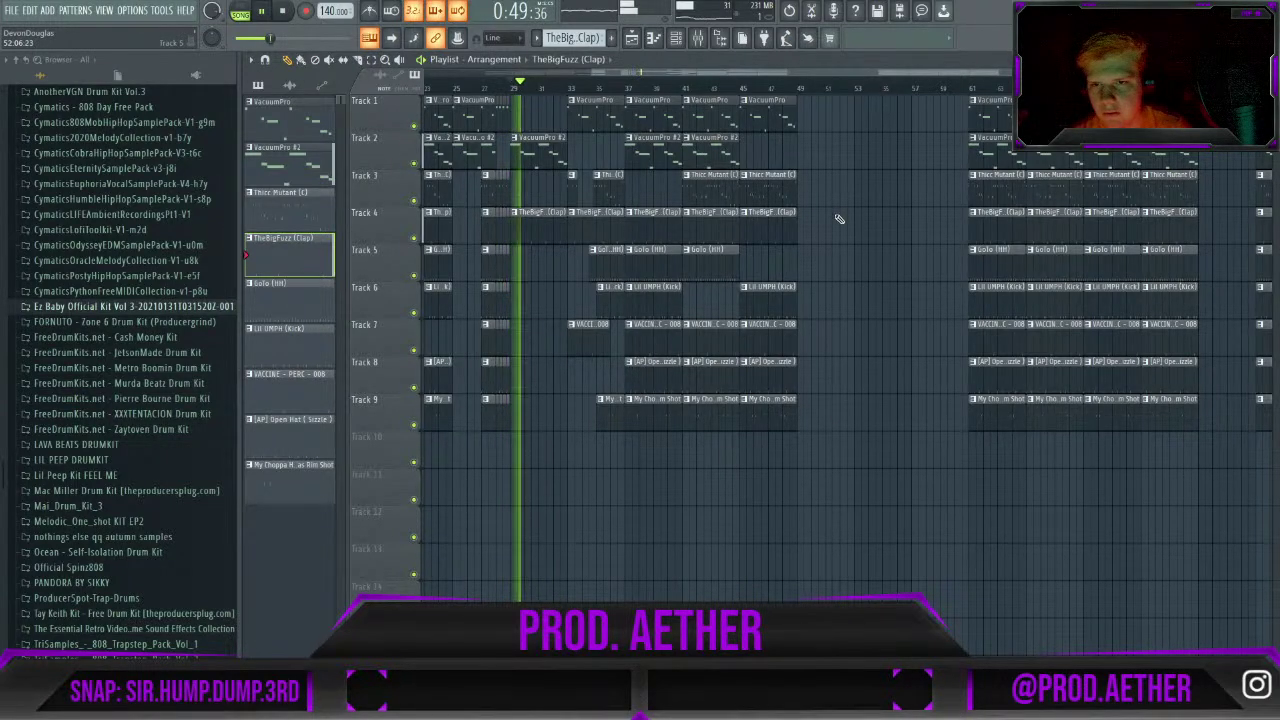
left_click_drag(507, 97, 455, 97)
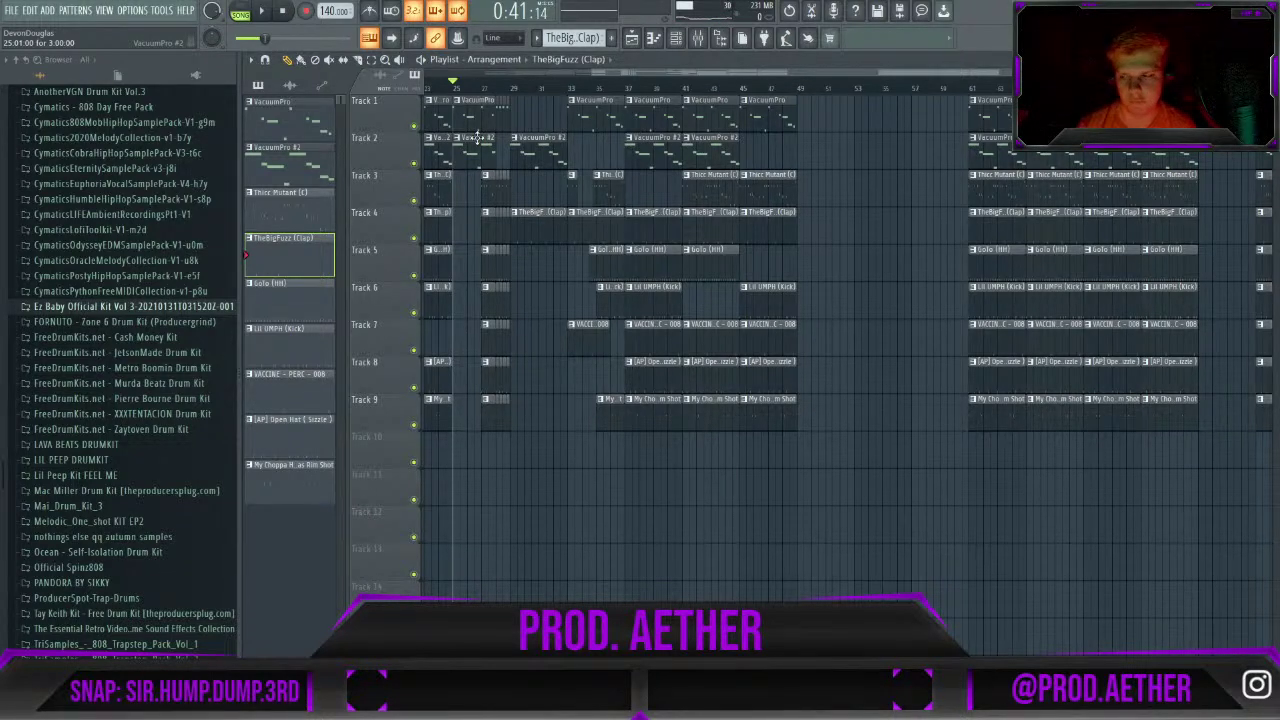
key("space")
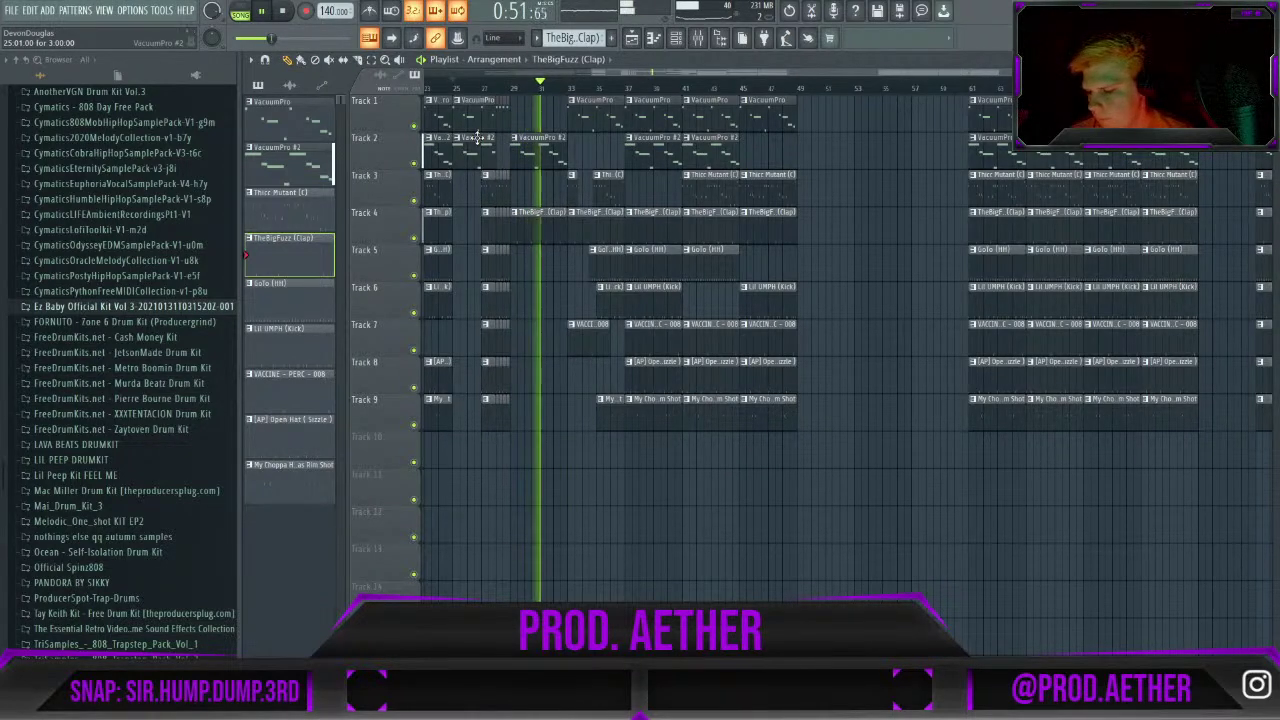
key("space")
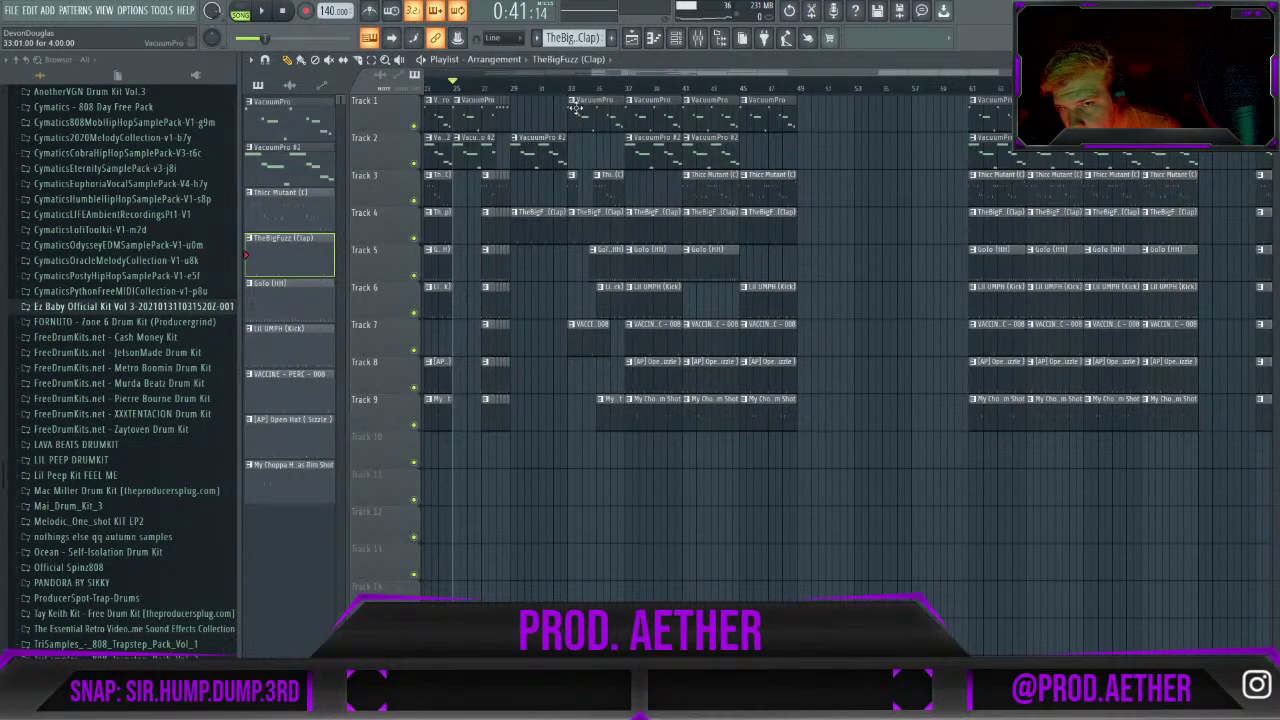
Place a VacuumPro clip at bar 29 on Track 1, shorten it to two bars, and trim the VacuumPro #2 below to start at bar 31.
left_click(512, 123)
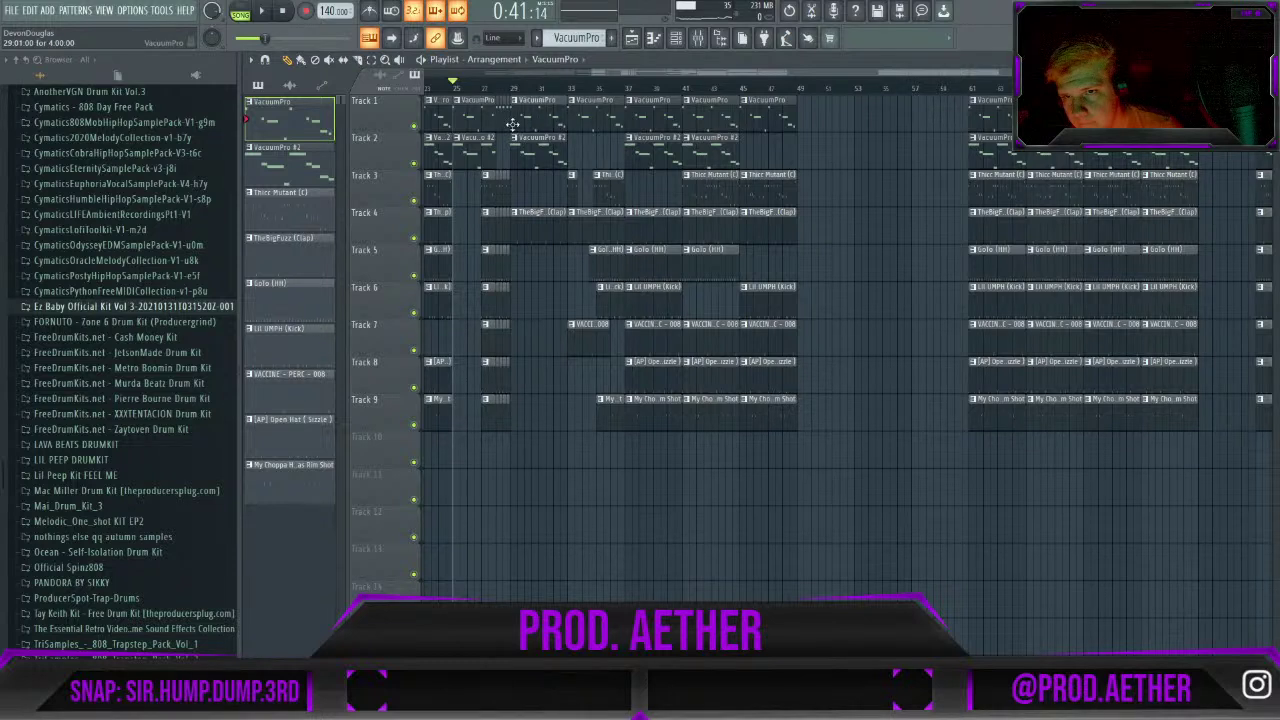
left_click(485, 86)
key("space")
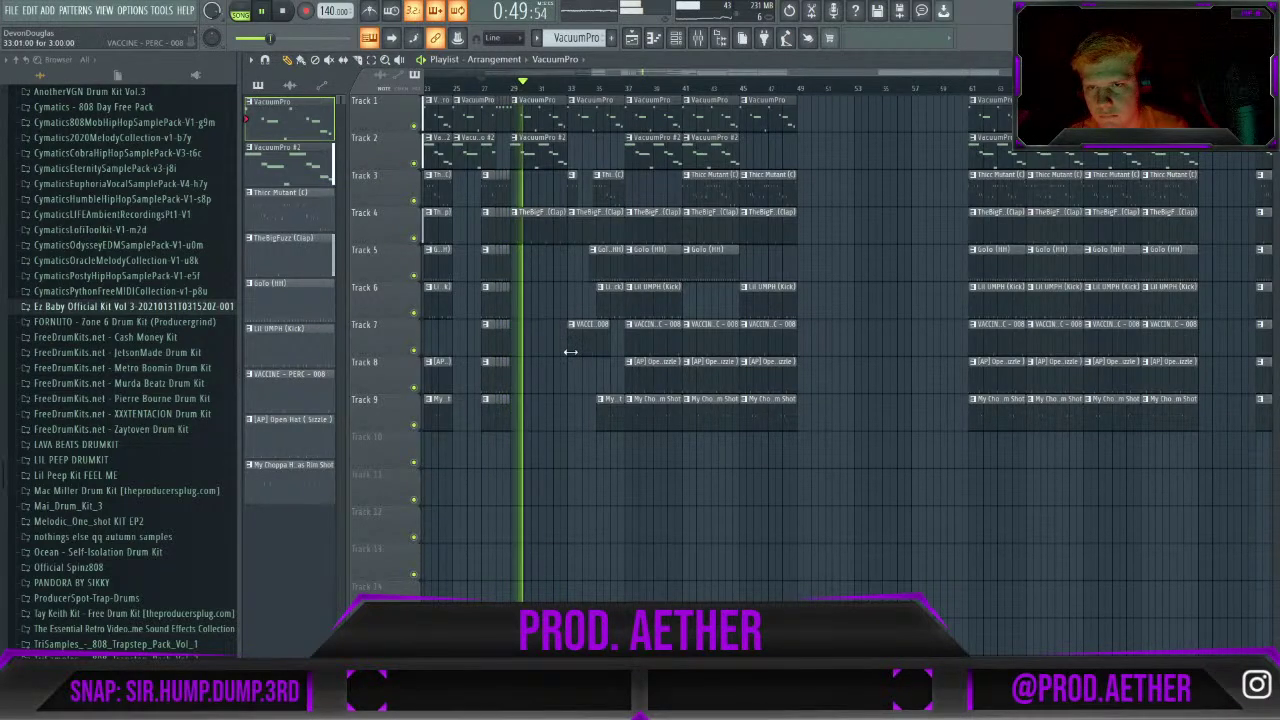
key("space")
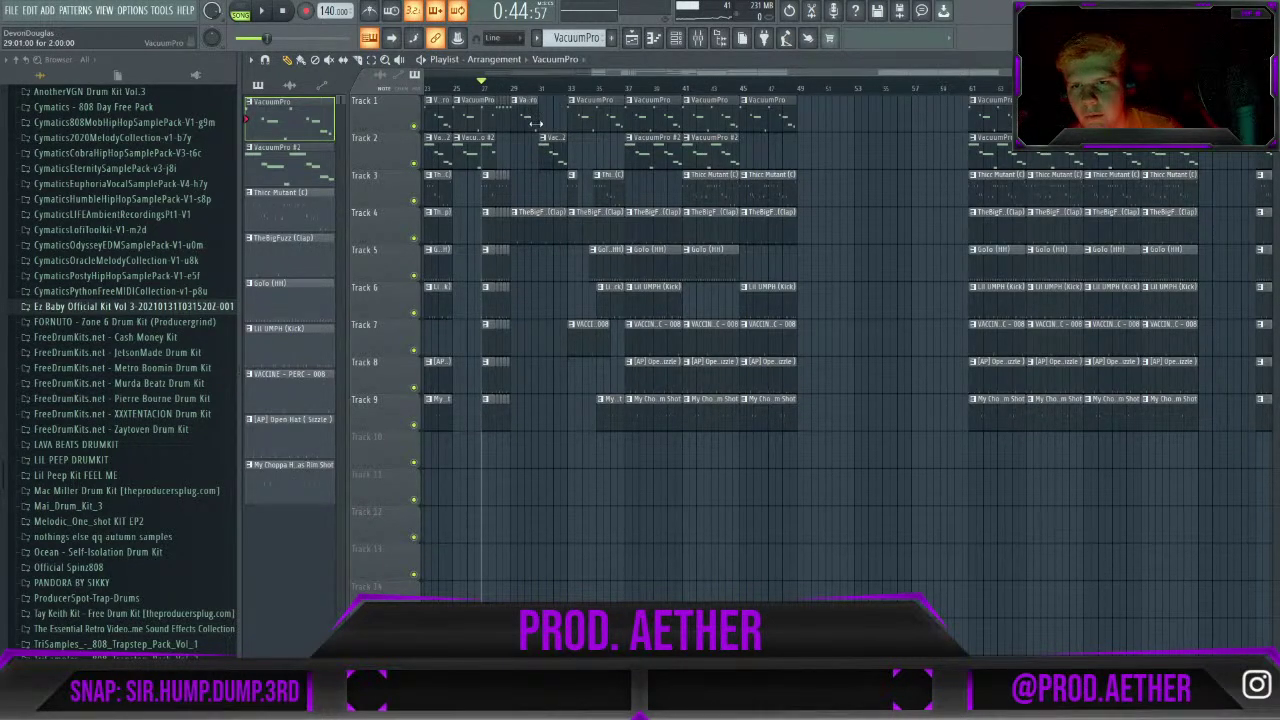
Play the break from bar 27 and trim the bar 31 VacuumPro #2 clip to a length of 1:08:00.
key("space")
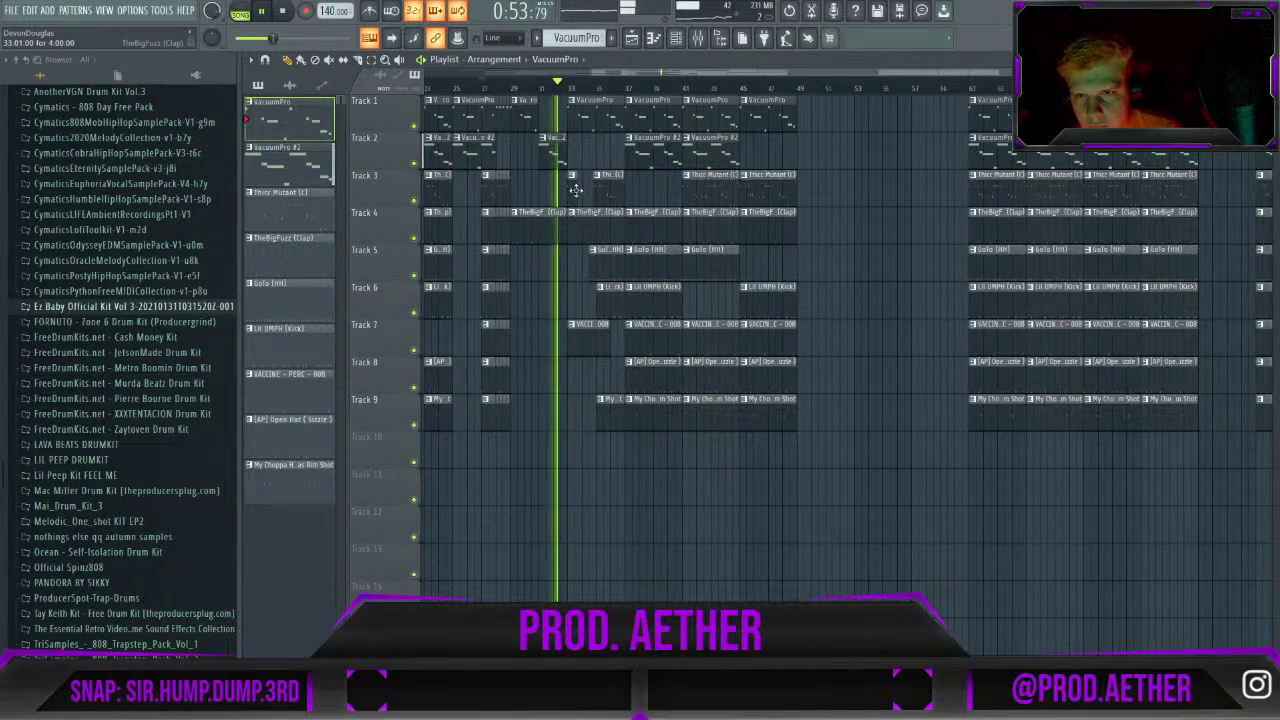
key("space")
scroll(580, 175, "up", 3, "ctrl")
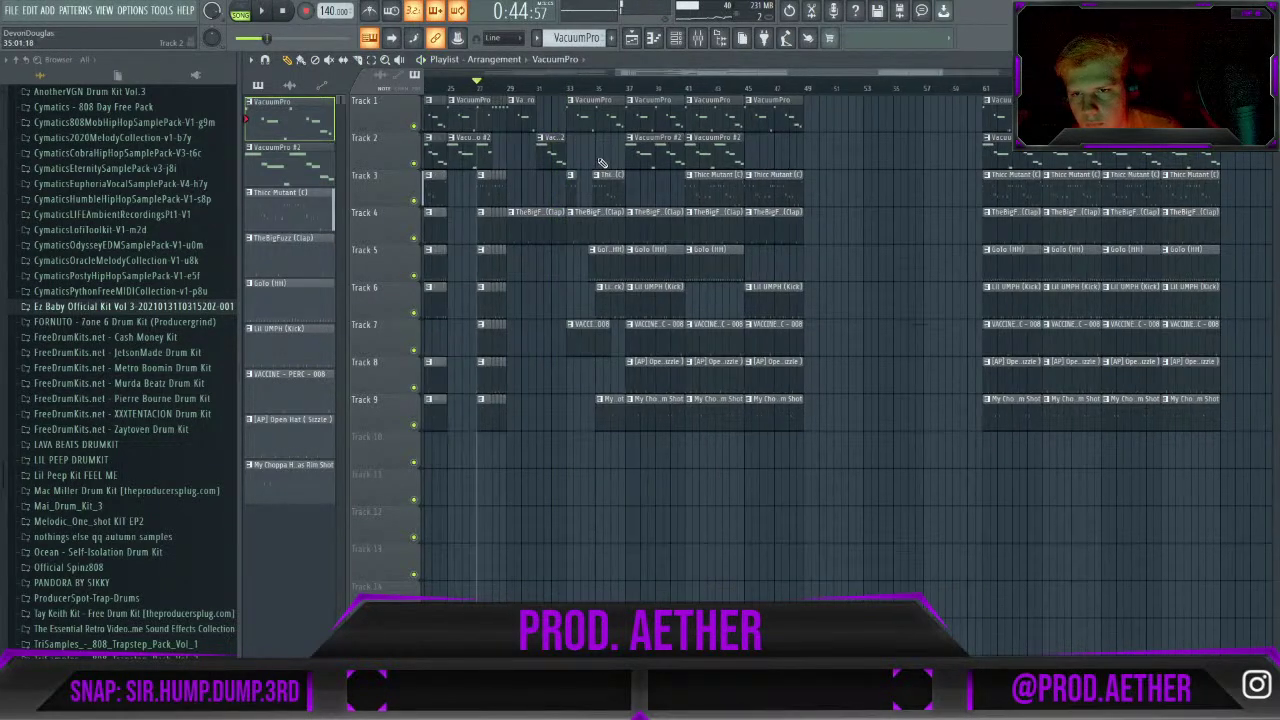
scroll(560, 162, "up", 2, "ctrl")
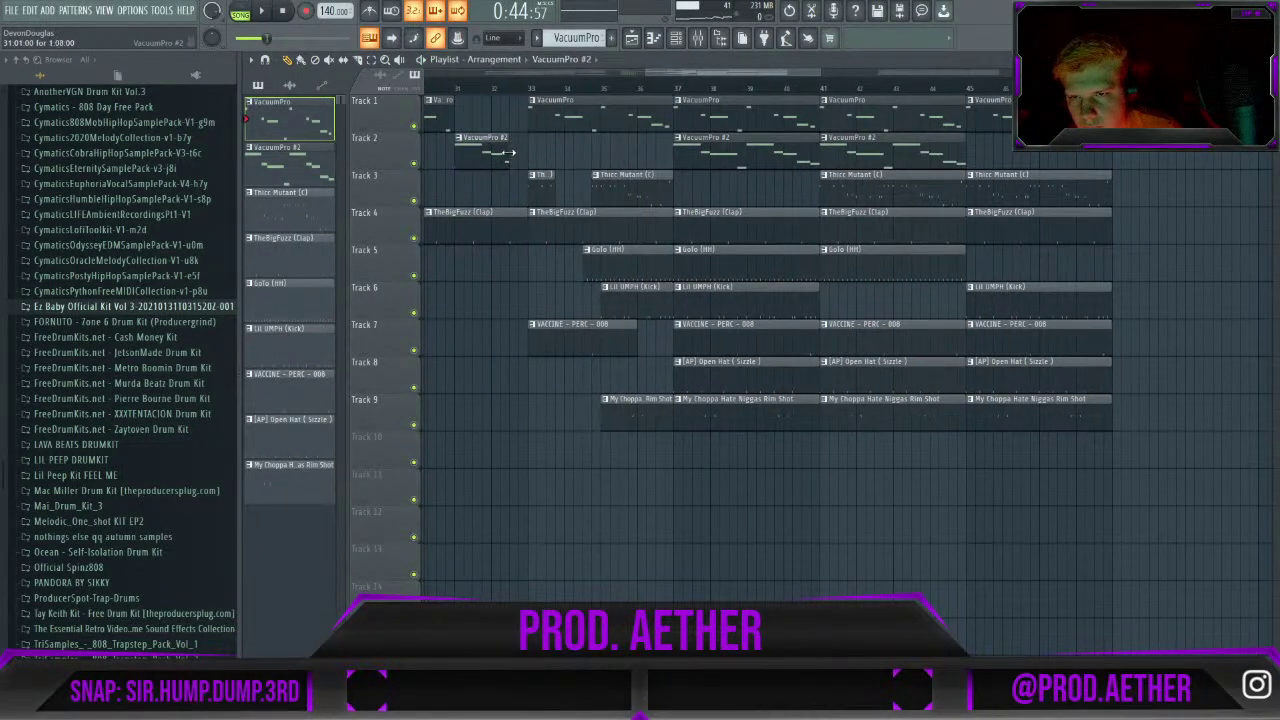
Play from bar 31 to about bar 37 to check how the trimmed melody leads into the drums.
left_click(456, 86)
key("space")
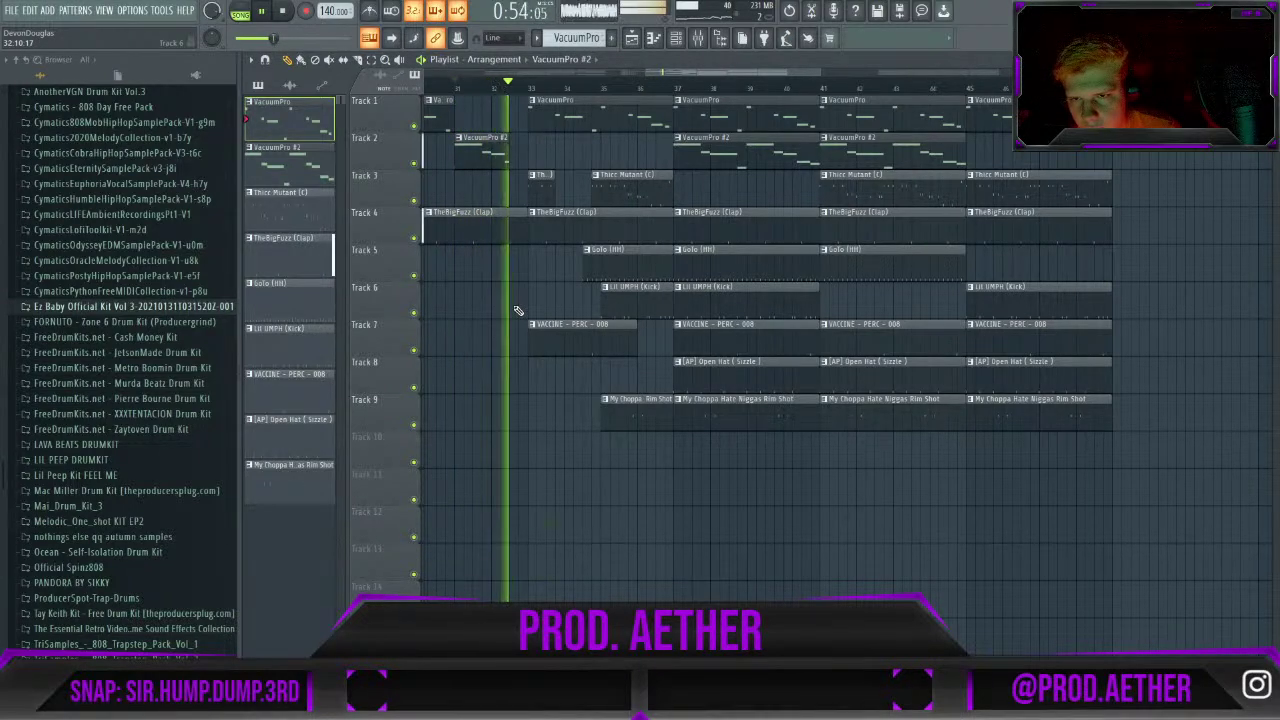
scroll(517, 307, "down", 1, "ctrl")
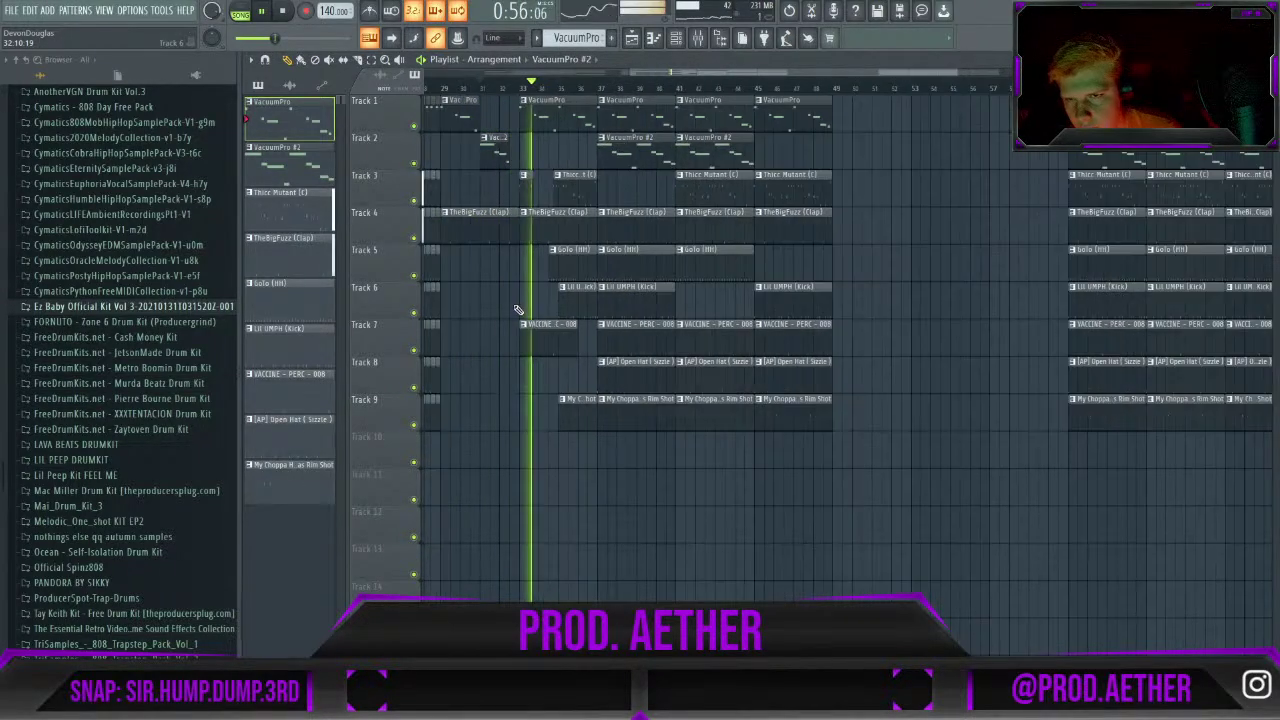
scroll(525, 300, "down", 1, "ctrl")
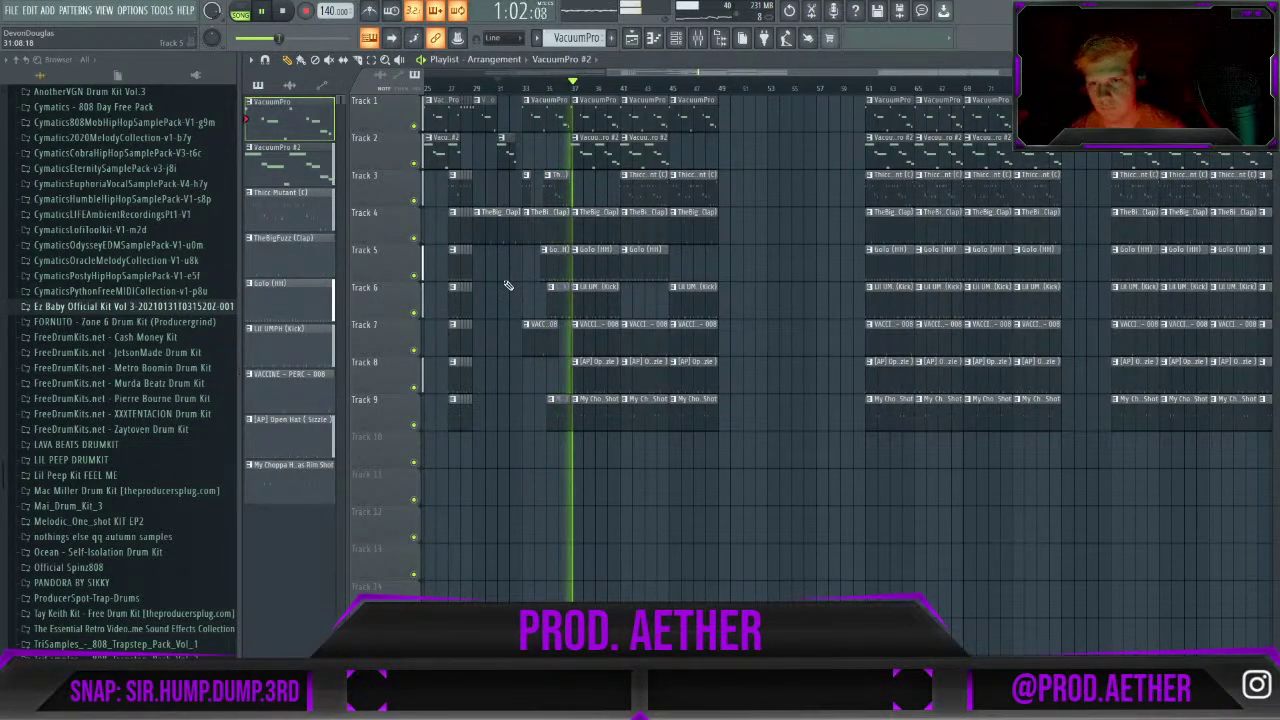
scroll(571, 350, "down", 2, "ctrl")
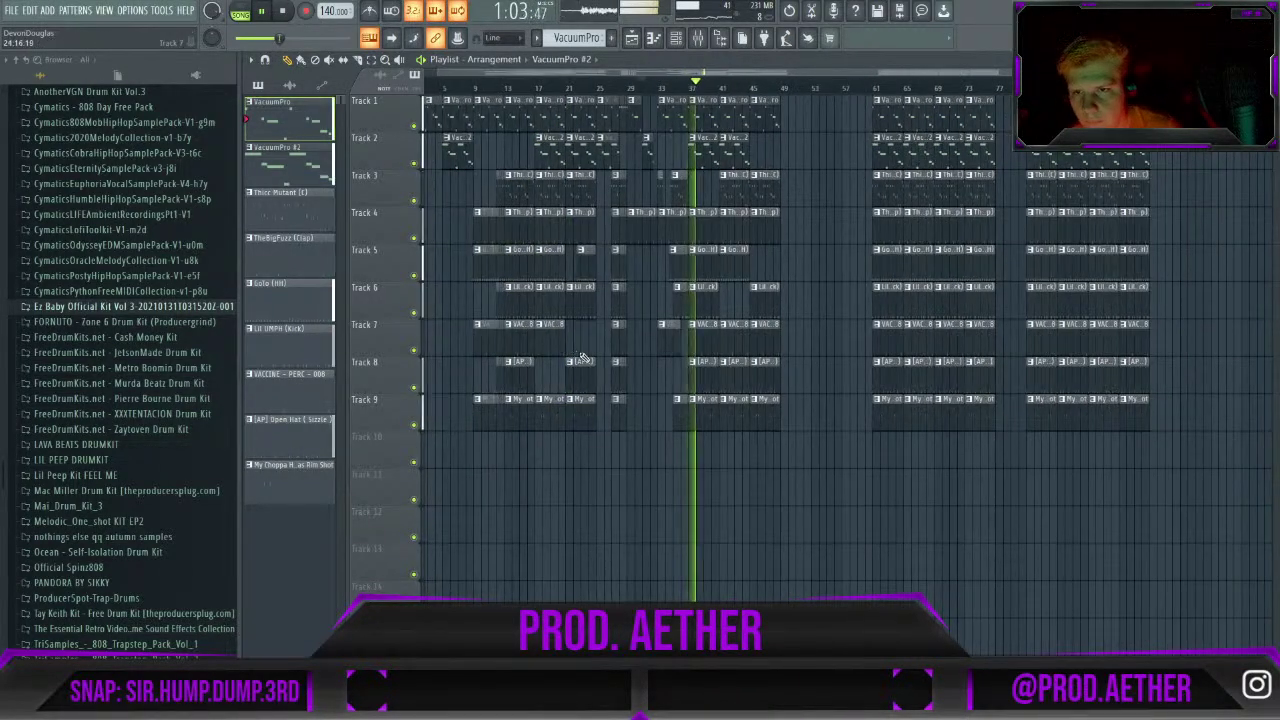
key("space")
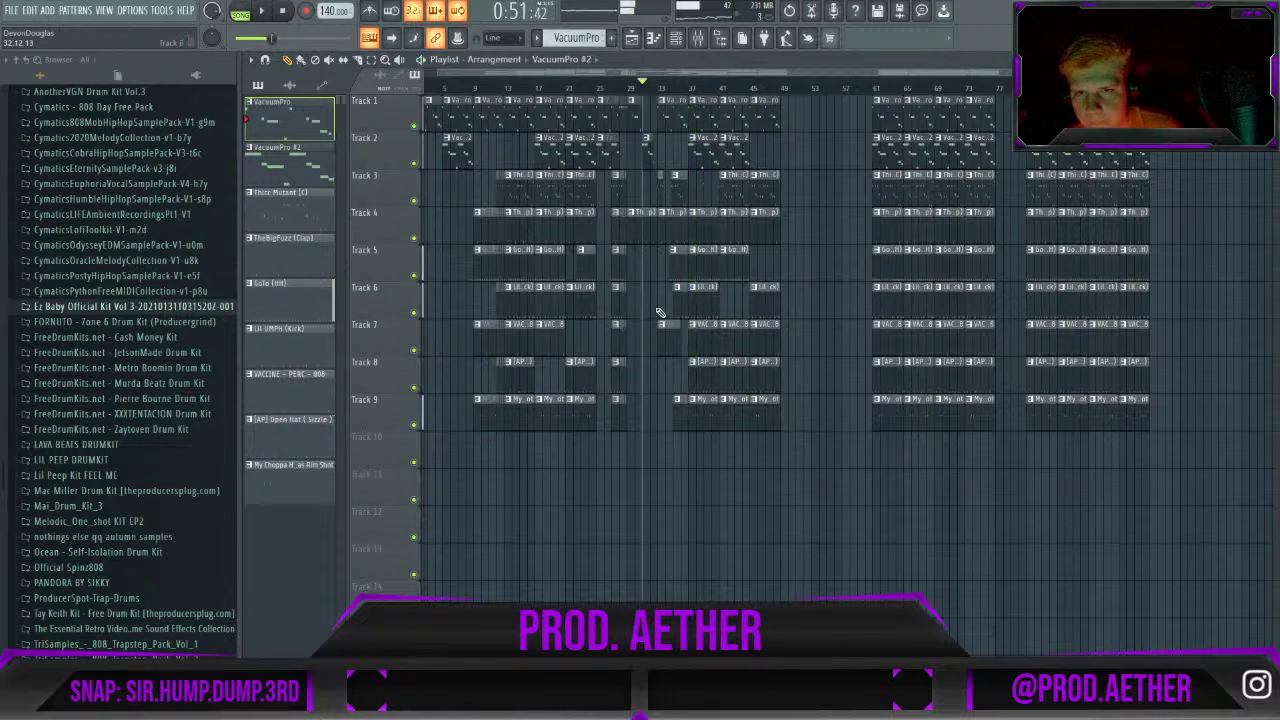
Play the arrangement from the beginning to about bar 37 to check the sections and the break at bar 29.
left_click(601, 90)
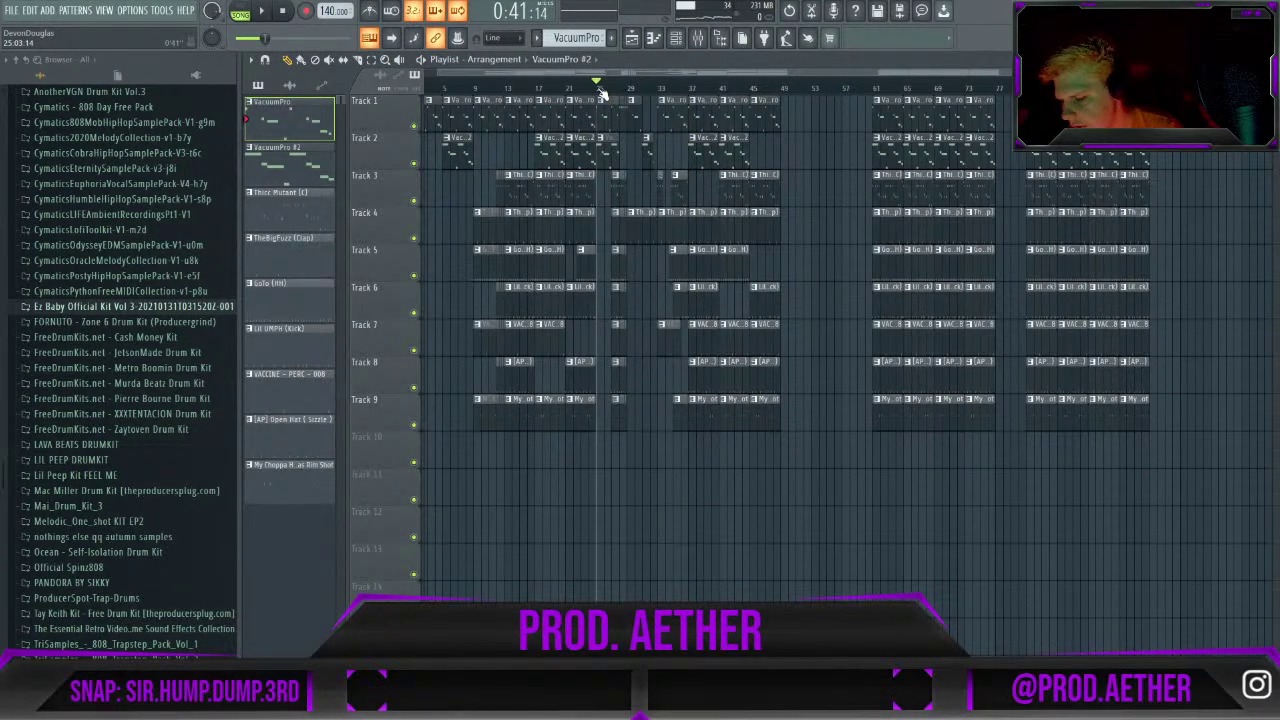
left_click_drag(601, 92, 338, 90)
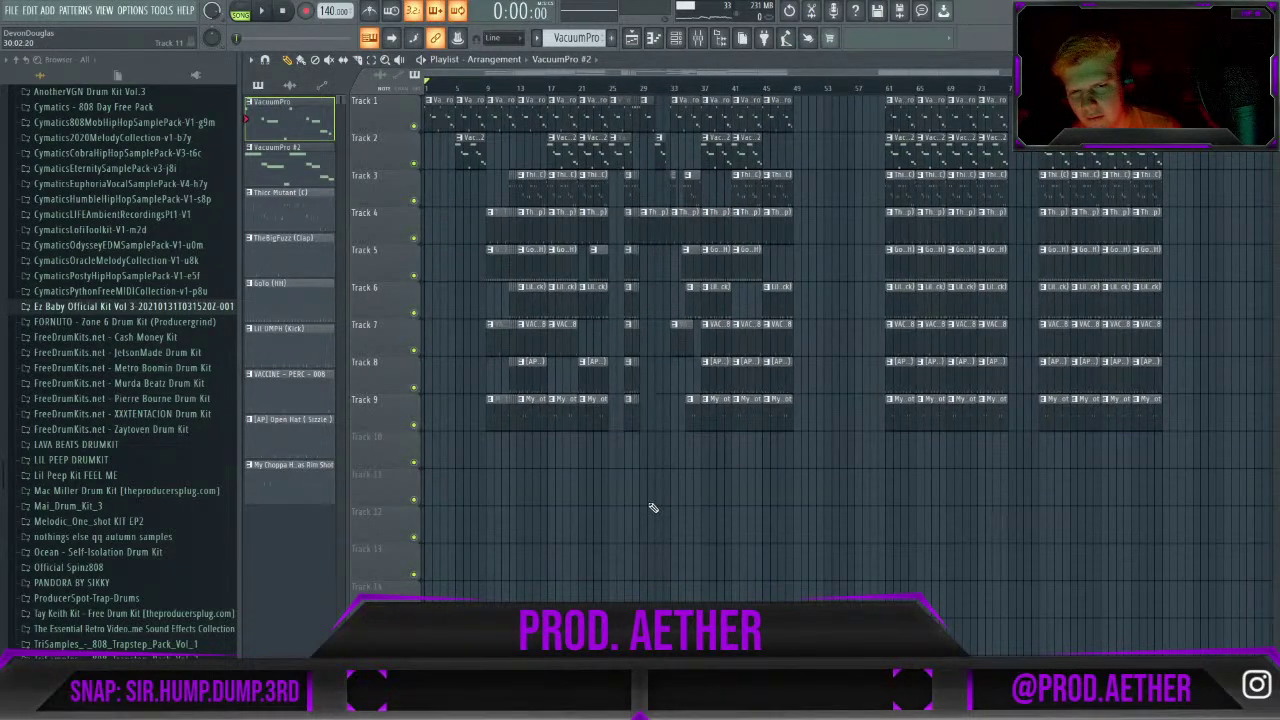
key("space")
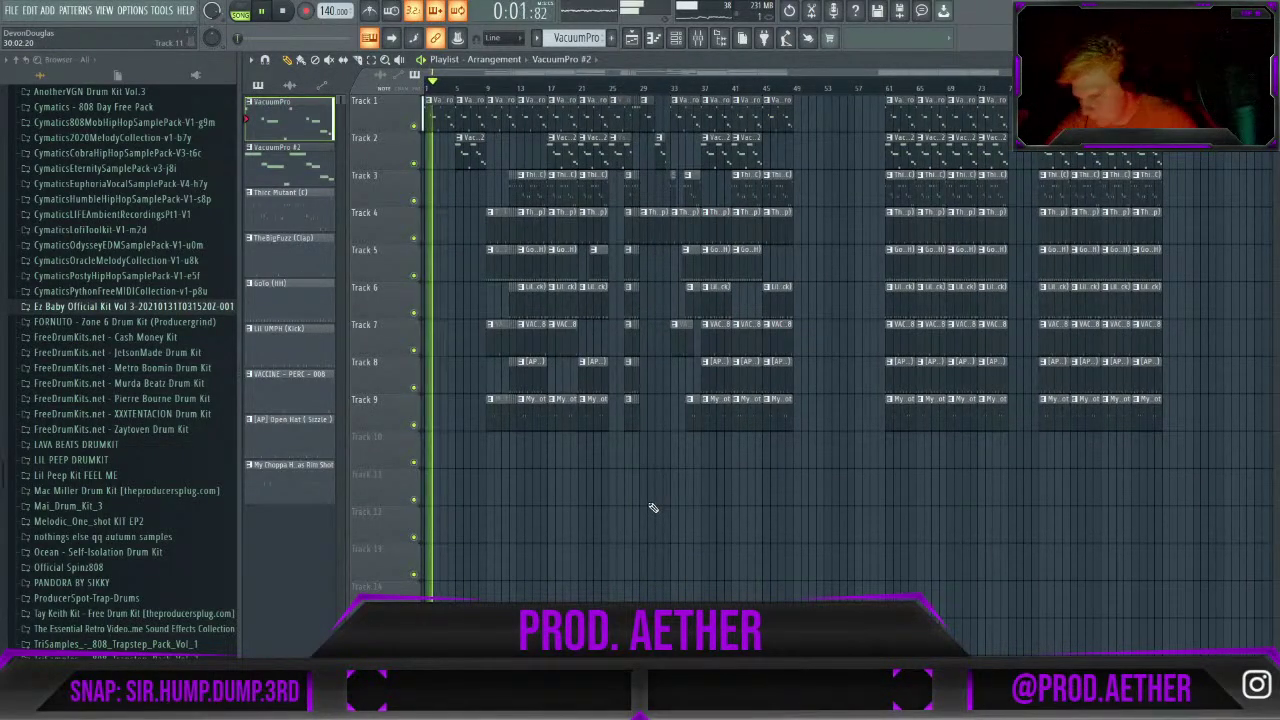
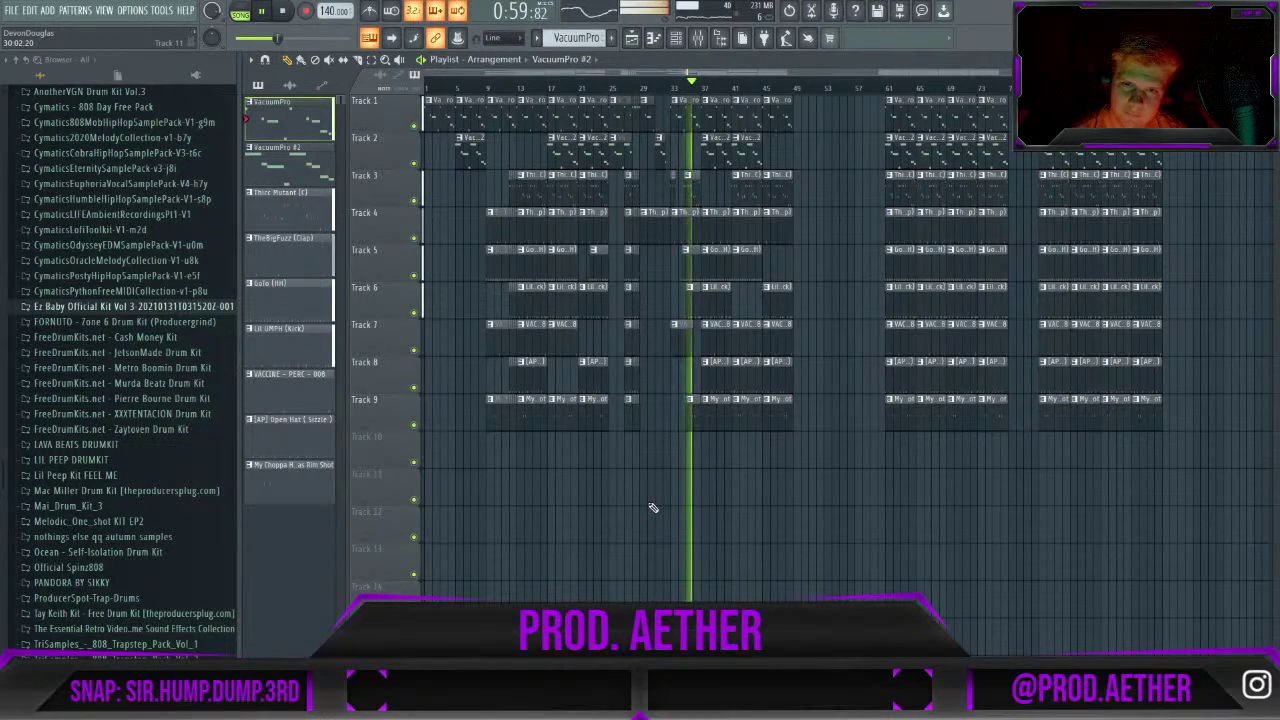
scroll(710, 165, "up", 2, "ctrl")
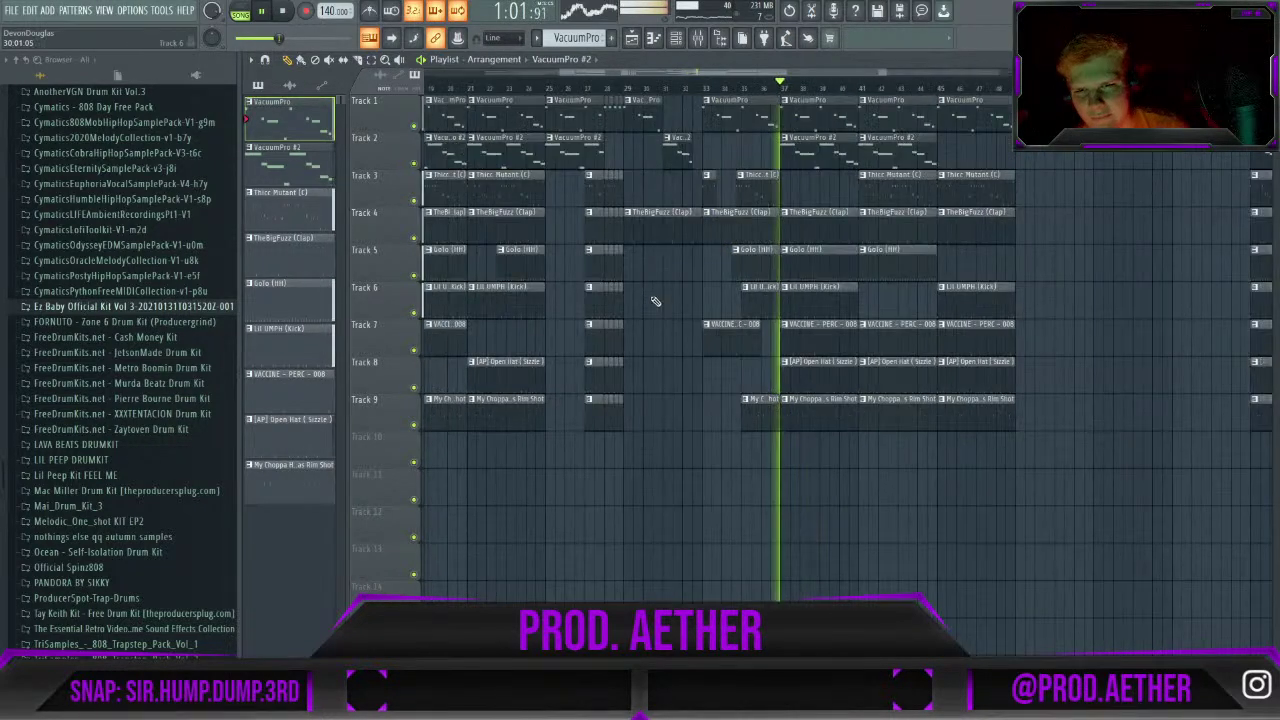
key("space")
Replace the VacuumPro #2 clip at bar 31 by extending the VacuumPro clip at bar 29 to about 3.5 bars, and play it from bar 27.
left_click_drag(660, 124, 690, 124)
left_click(586, 86)
key("space")
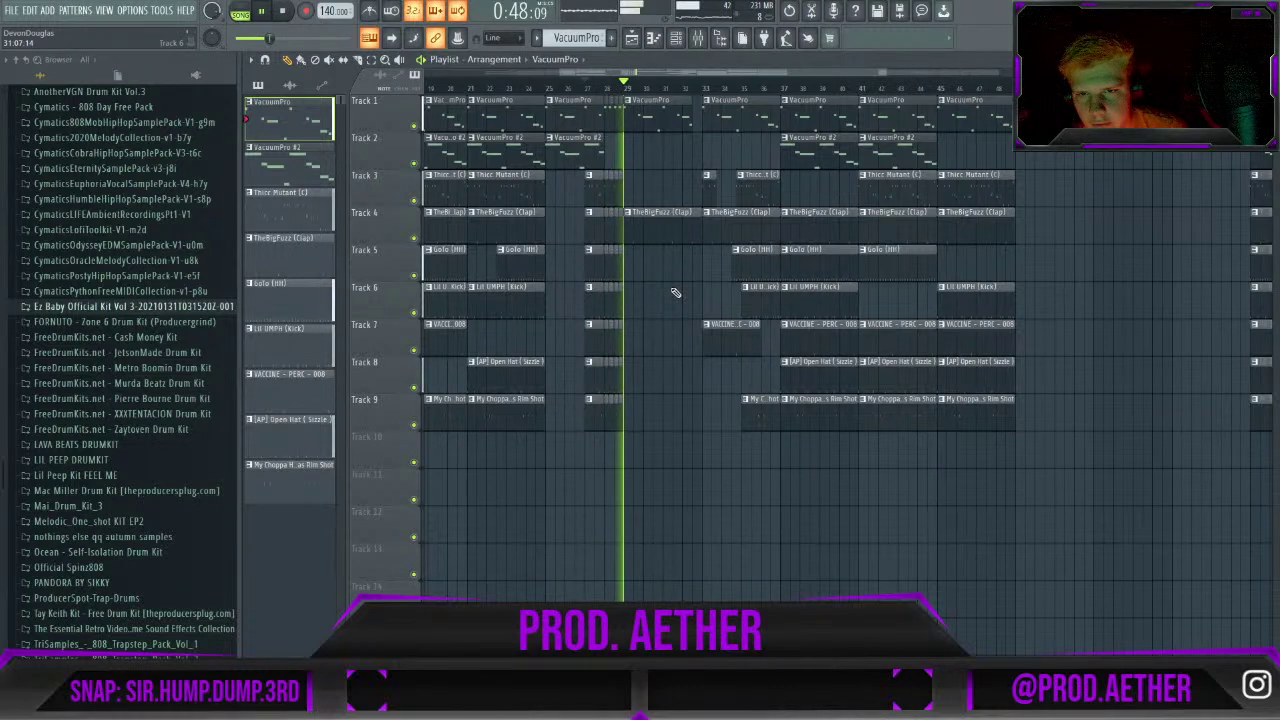
key("space")
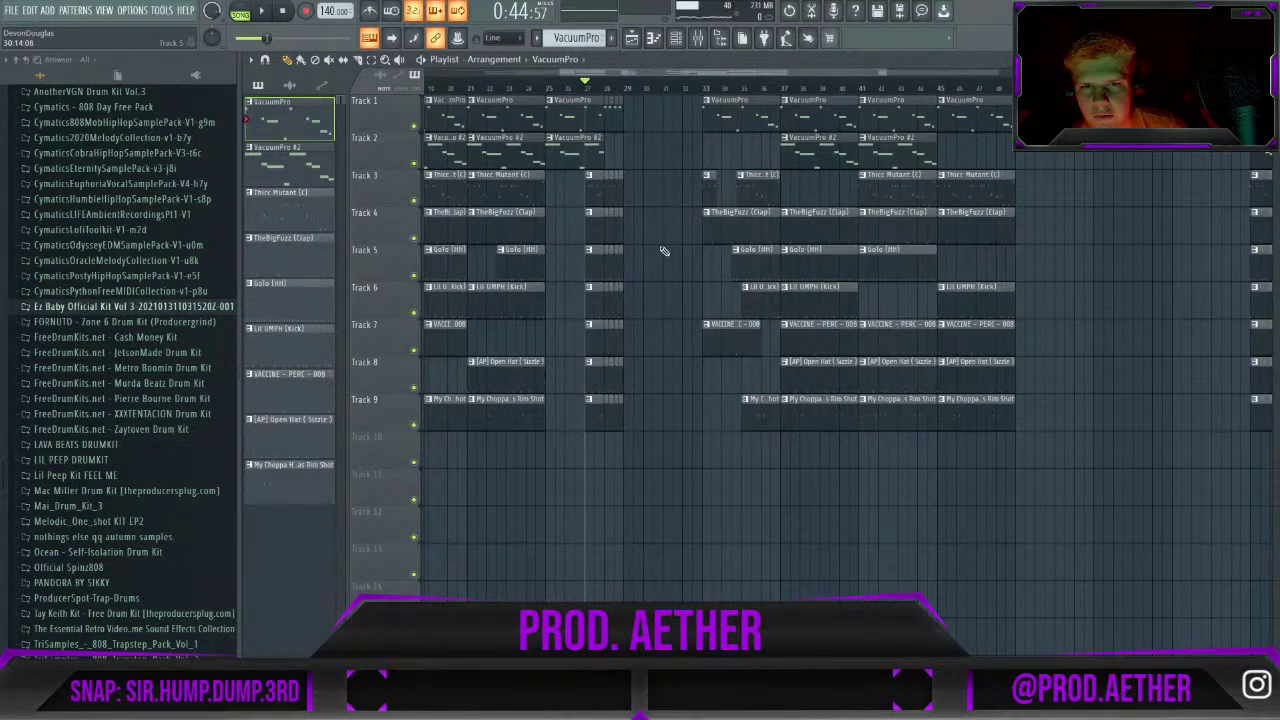
Clear the break clips in bars 29 to 32, move all clips of bars 33 to 48 back to bar 29, and set the playhead to bar 25.
scroll(680, 160, "down", 2)
left_click_drag(658, 94, 904, 468)
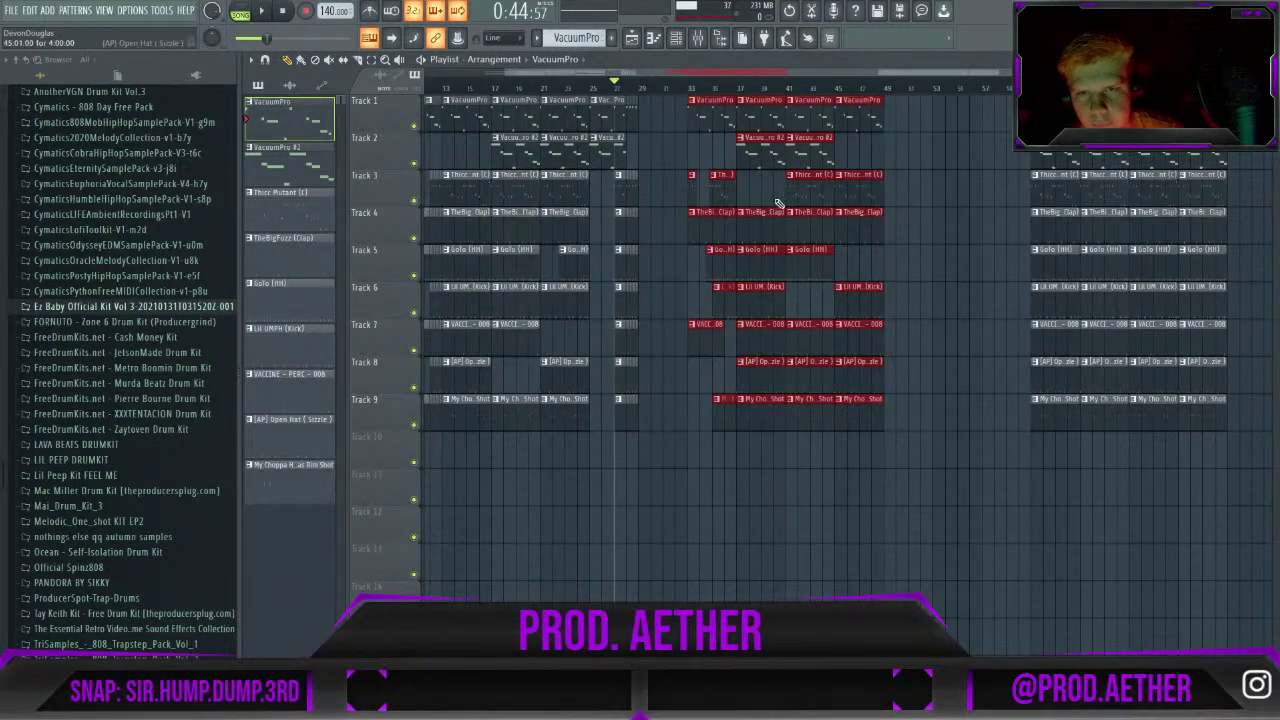
left_click_drag(704, 104, 651, 100)
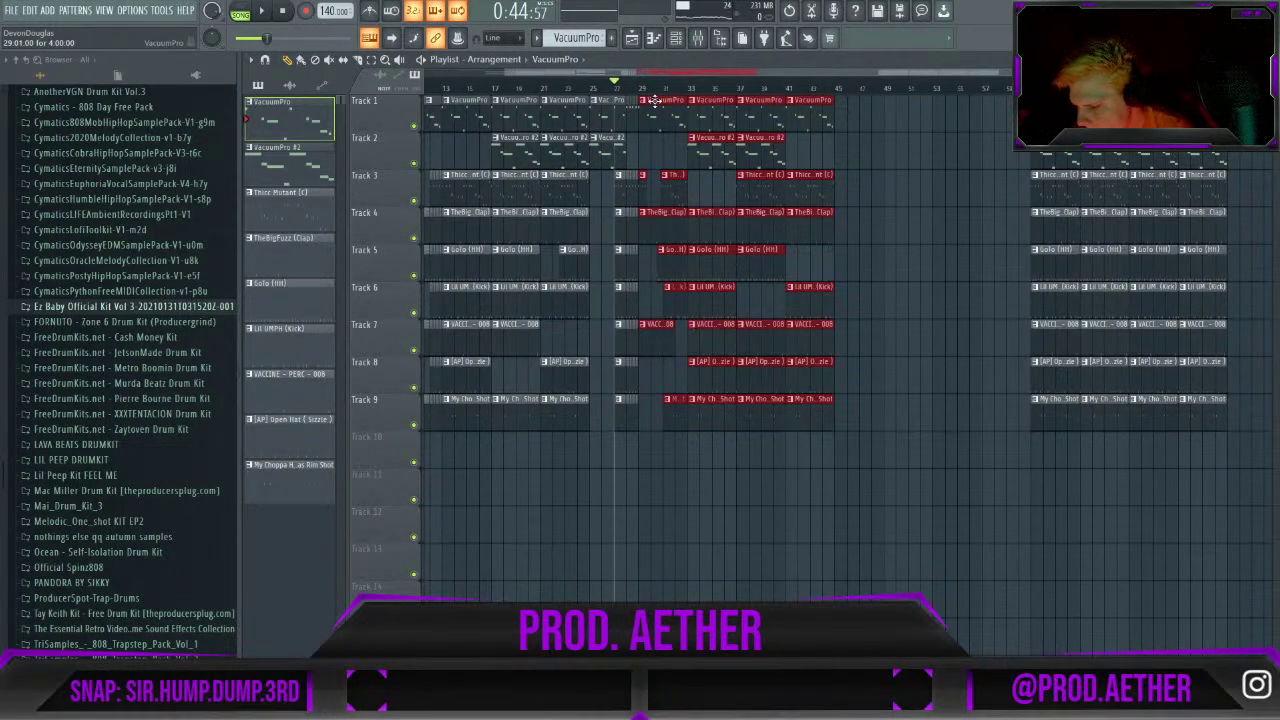
left_click(643, 80)
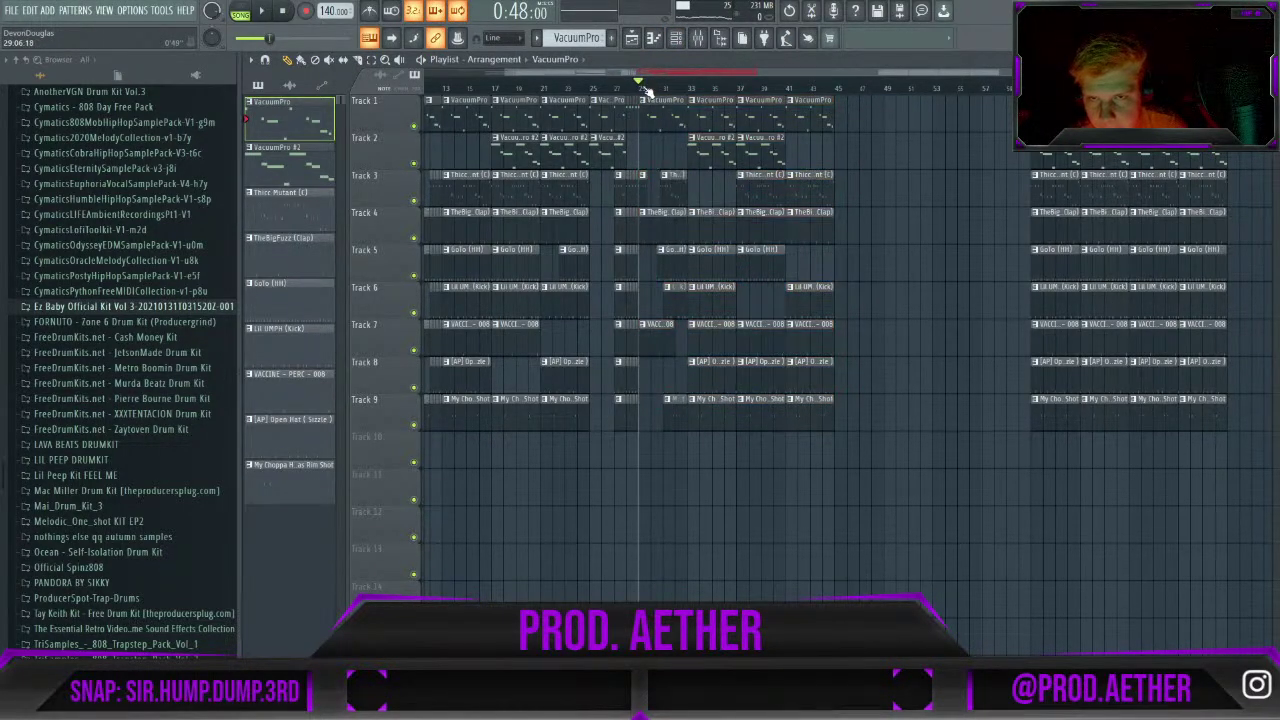
left_click_drag(643, 82, 592, 93)
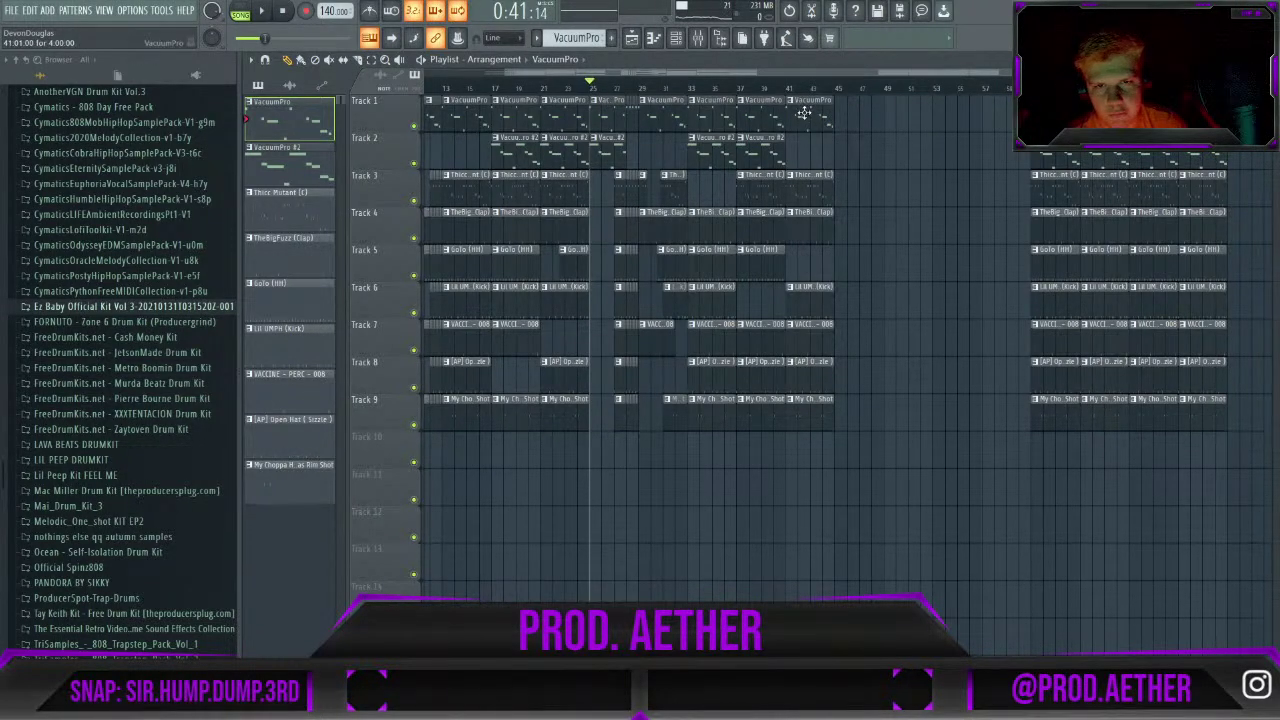
Place VacuumPro, VacuumPro #2, Thicc Mutant and TheBigFuzz (Clap) clips at bar 45 on Tracks 1 to 4.
left_click(842, 128)
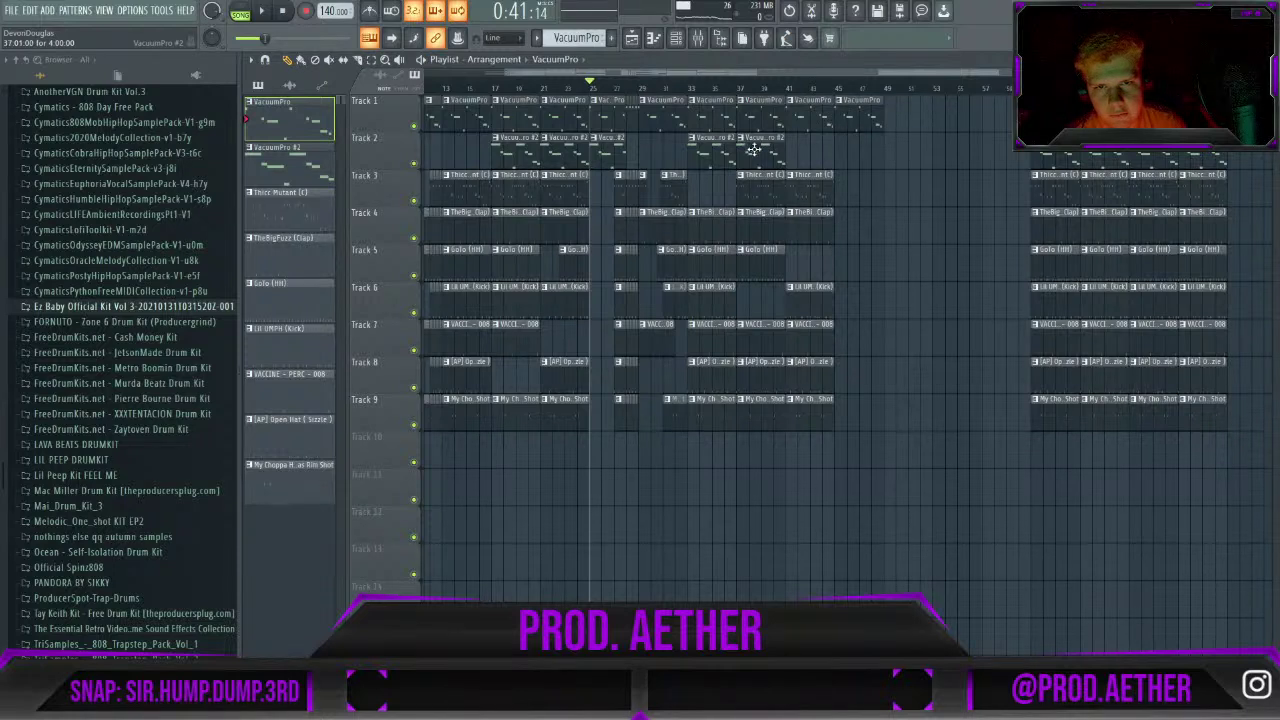
left_click(838, 155)
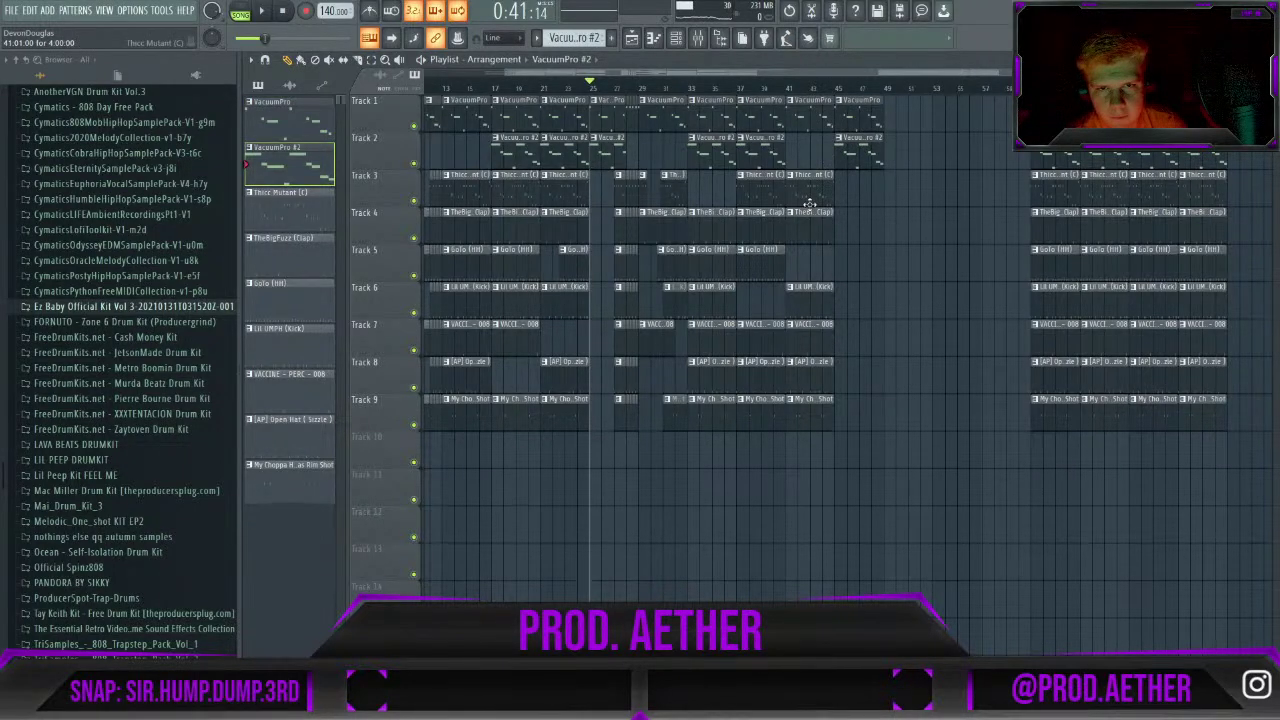
left_click(812, 195)
left_click(841, 206)
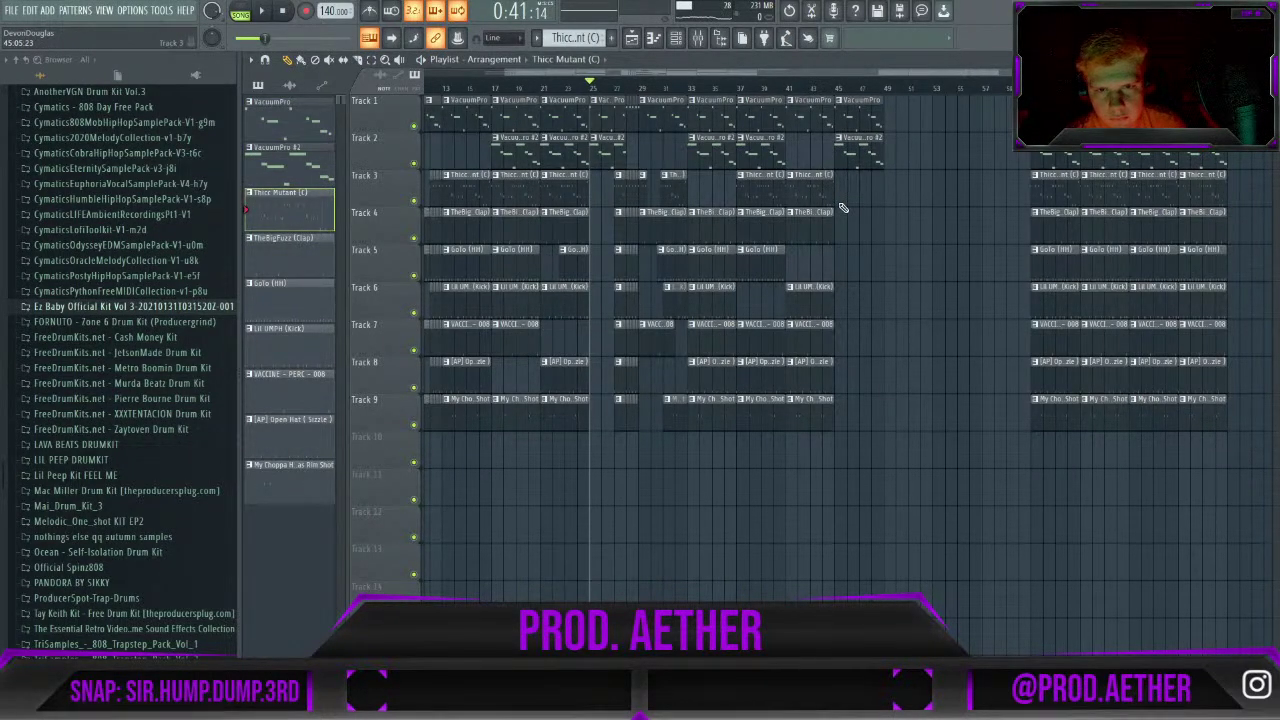
left_click(838, 232)
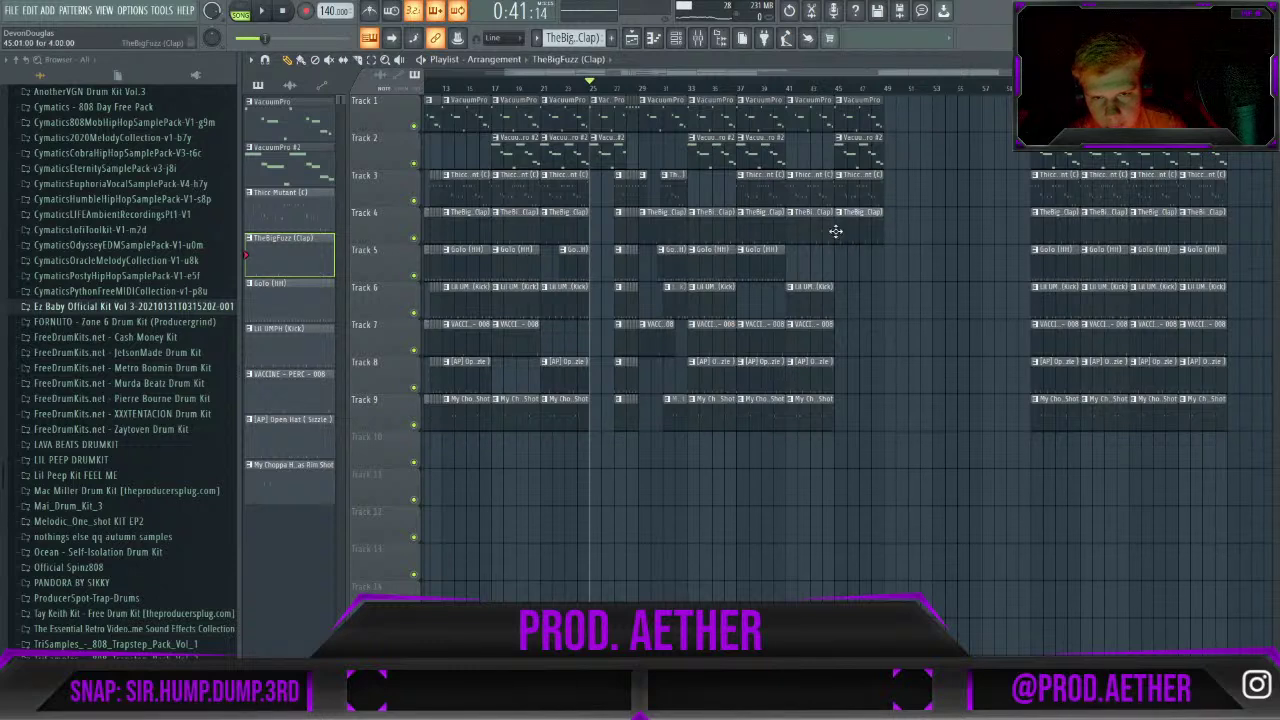
Place GoTo (HH), VACCINE - PERC and Rim Shot clips at bar 45 on Tracks 5, 7 and 9, keeping no Open Hat clip there on Track 8.
left_click(772, 252)
left_click(838, 270)
left_click(810, 328)
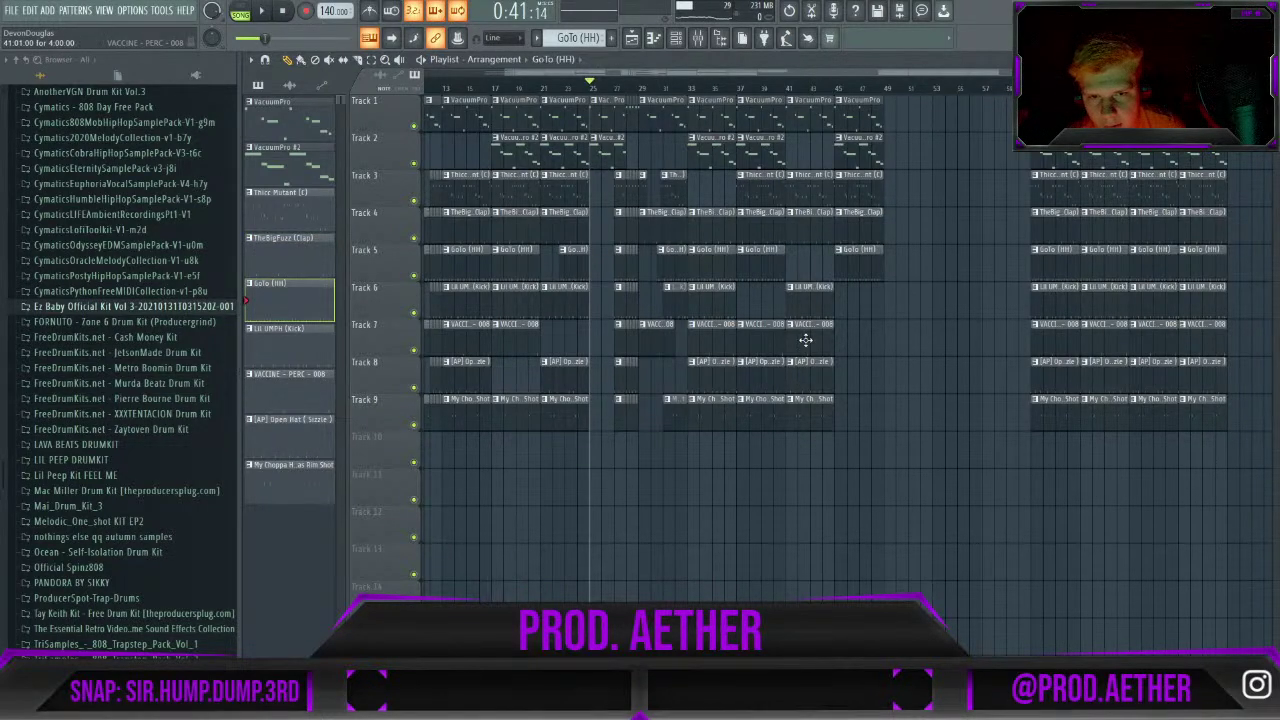
left_click(838, 384)
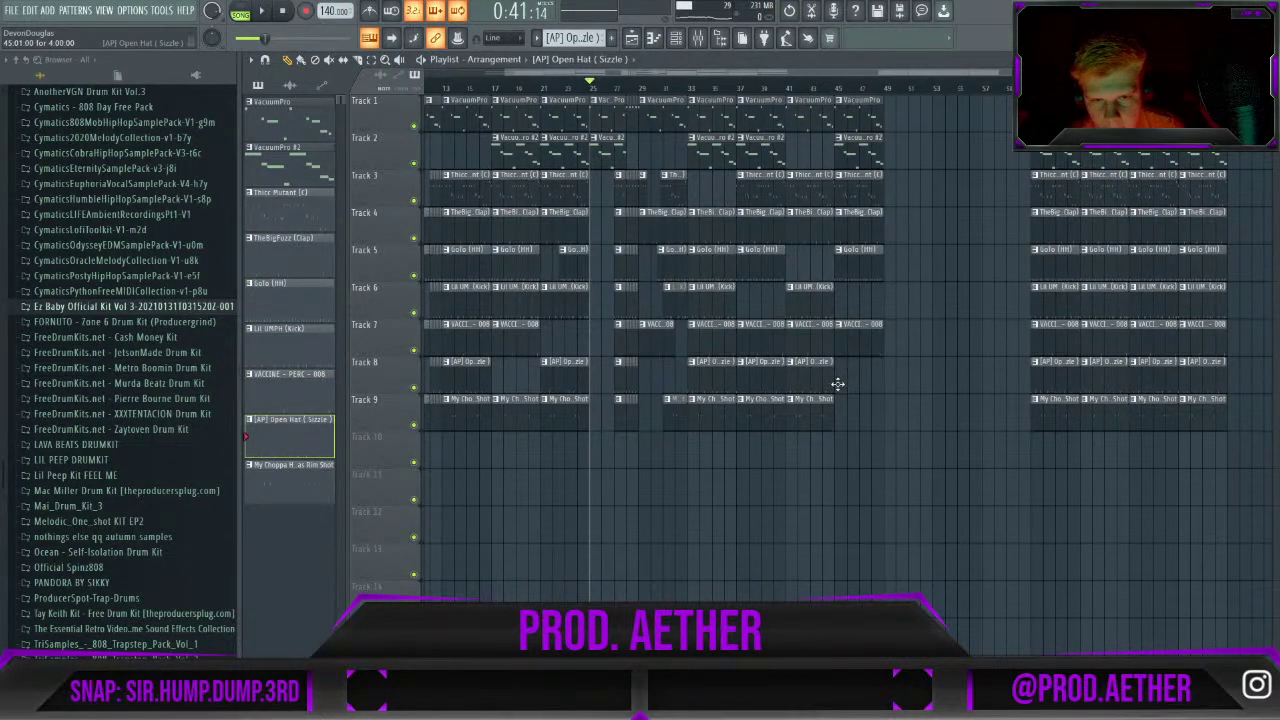
left_click(834, 421)
right_click(864, 389)
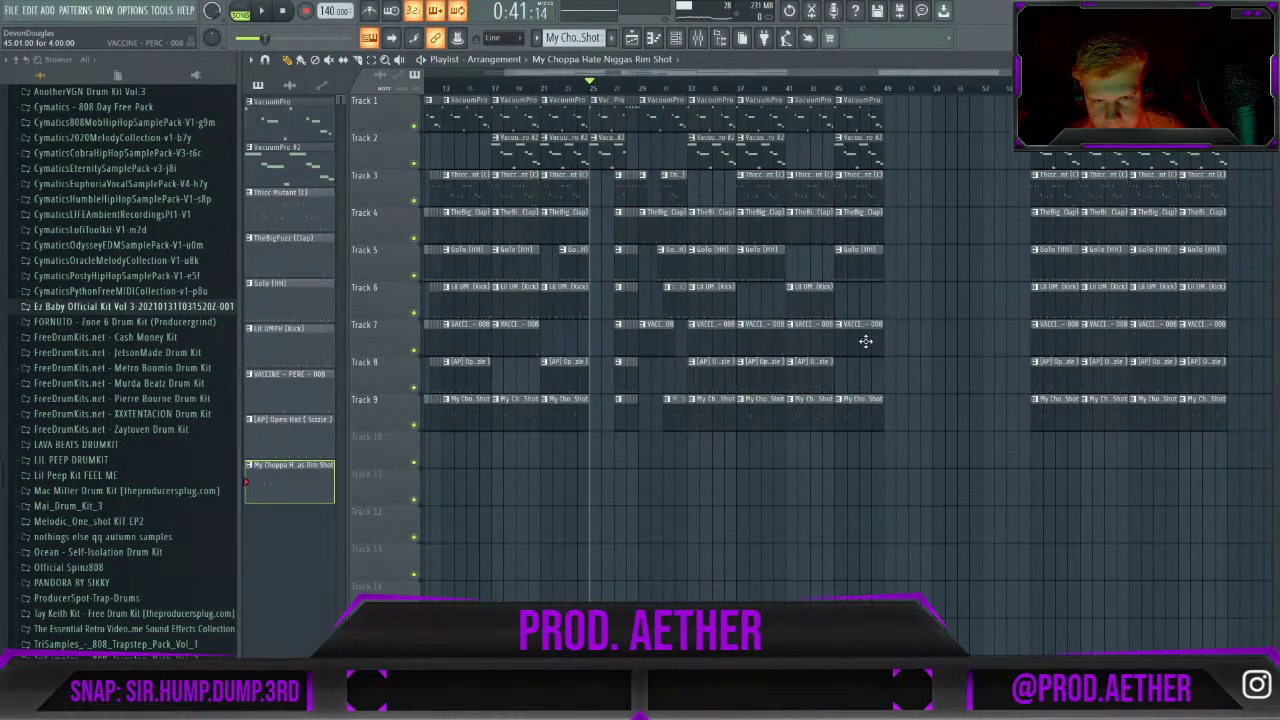
Play from bar 25 to about bar 32, and again from bar 25 to bar 49, to check the shortened section.
key("space")
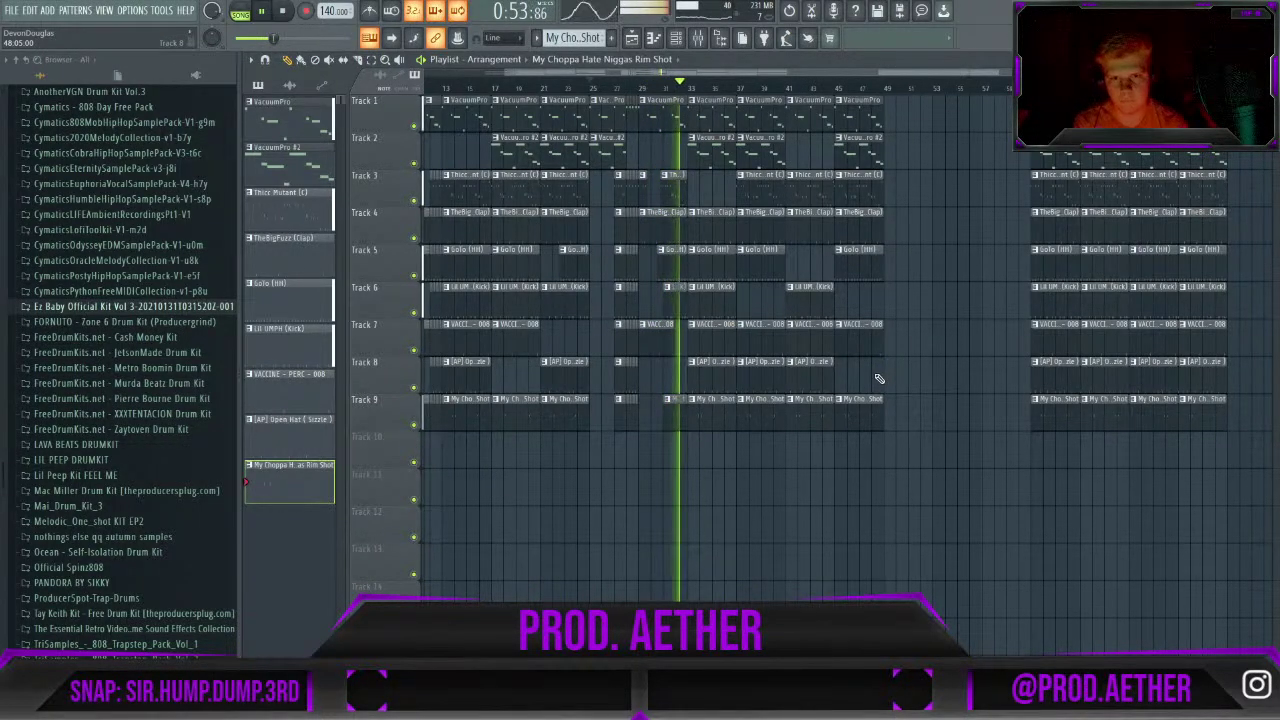
key("space")
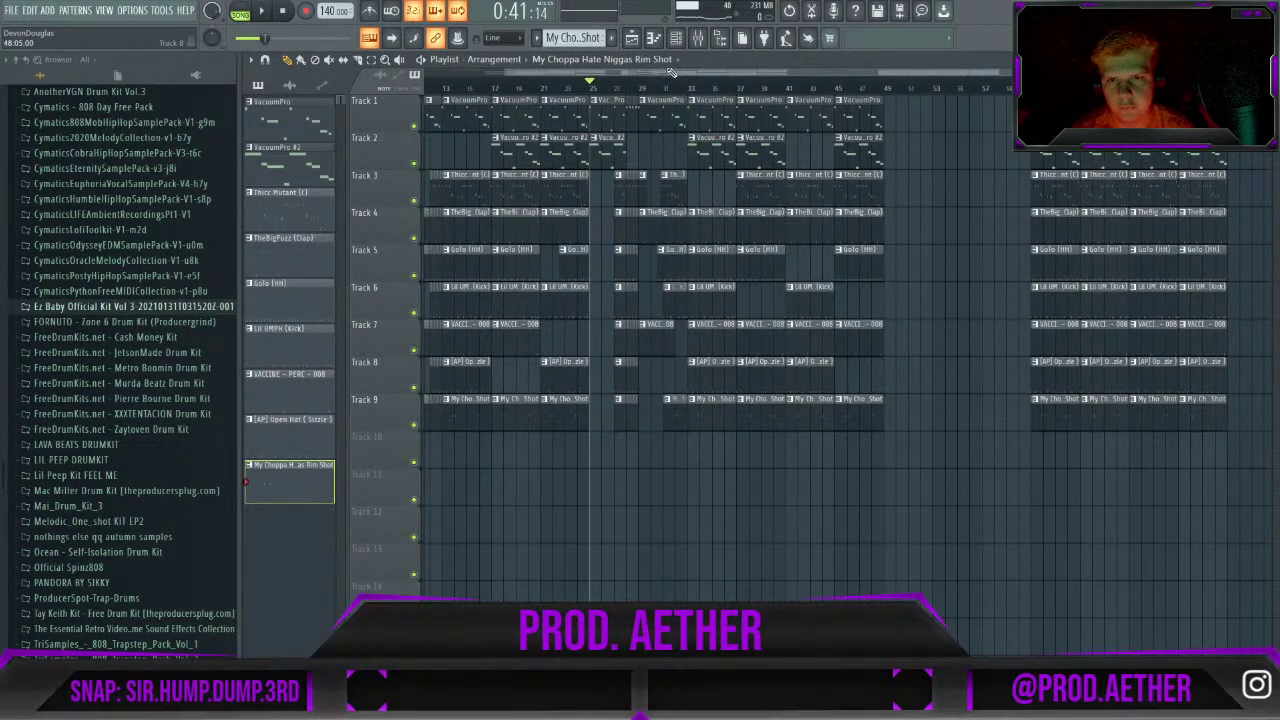
left_click_drag(617, 101, 690, 103)
left_click(616, 90)
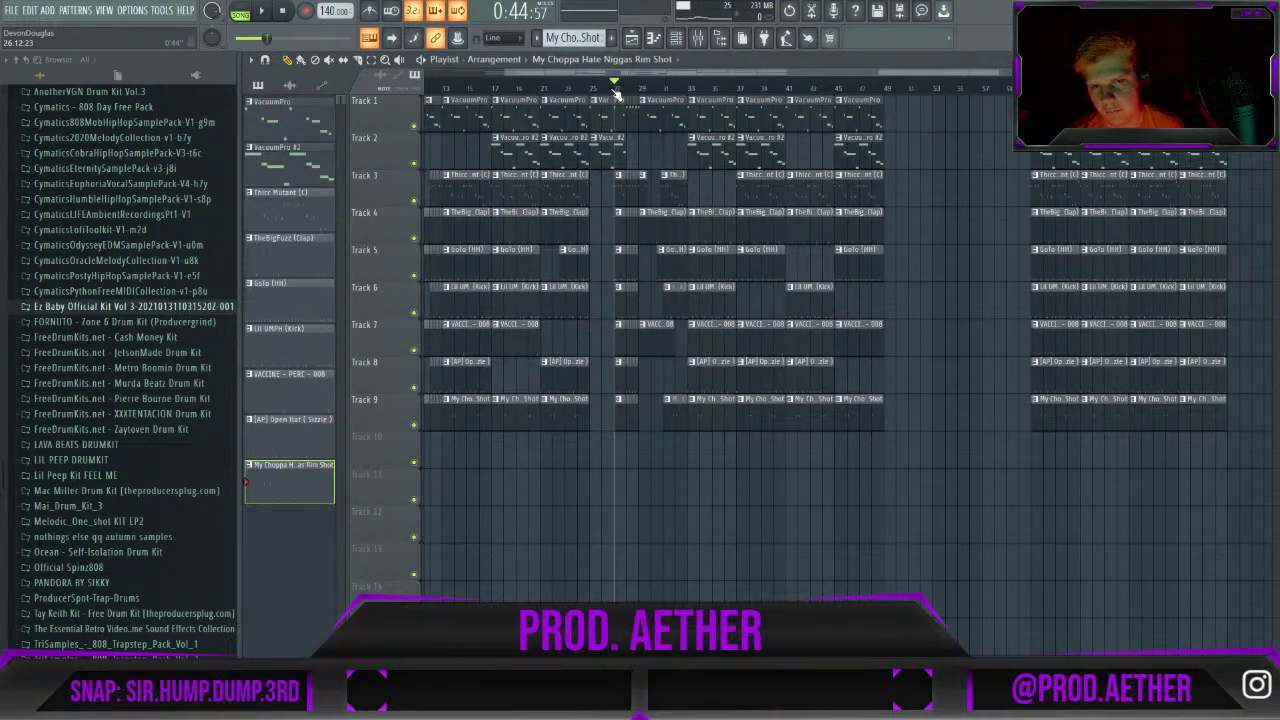
left_click_drag(983, 78, 590, 75)
key("space")
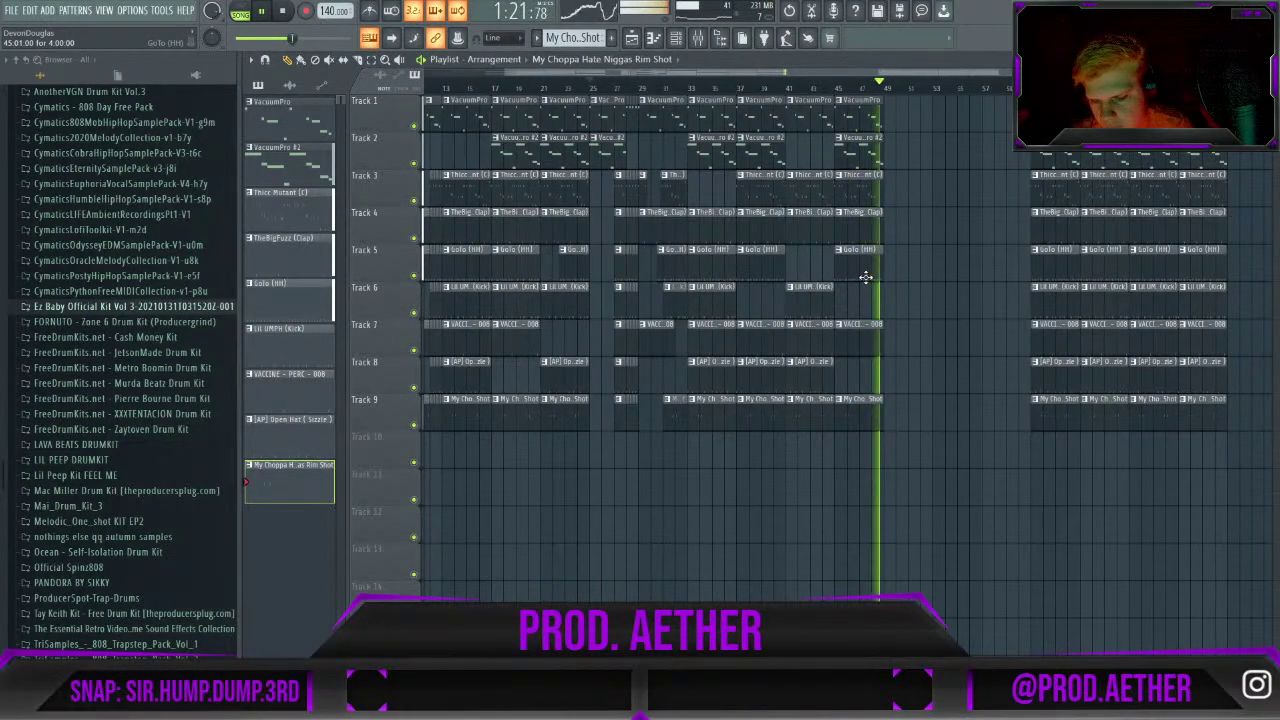
key("space")
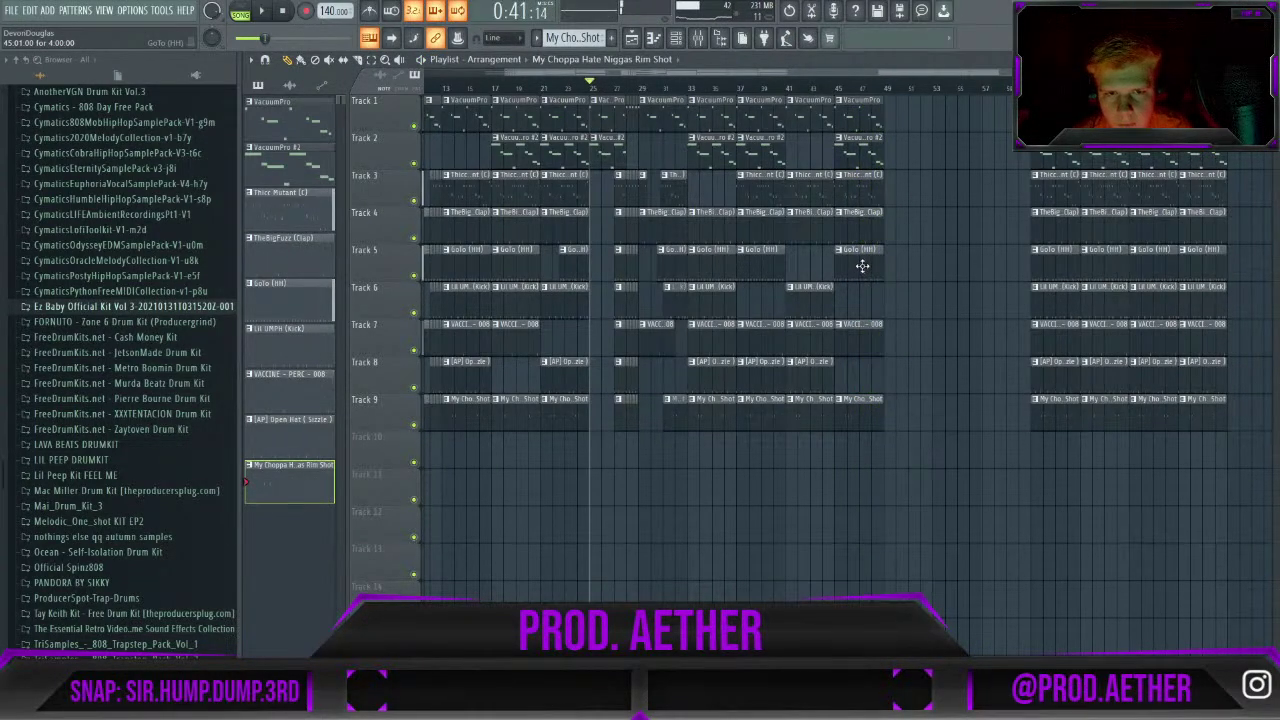
Open the GoTo (HH) clip at bar 45 in the piano roll and add a C5 note between the last two hits of bar 4.
left_click(836, 90)
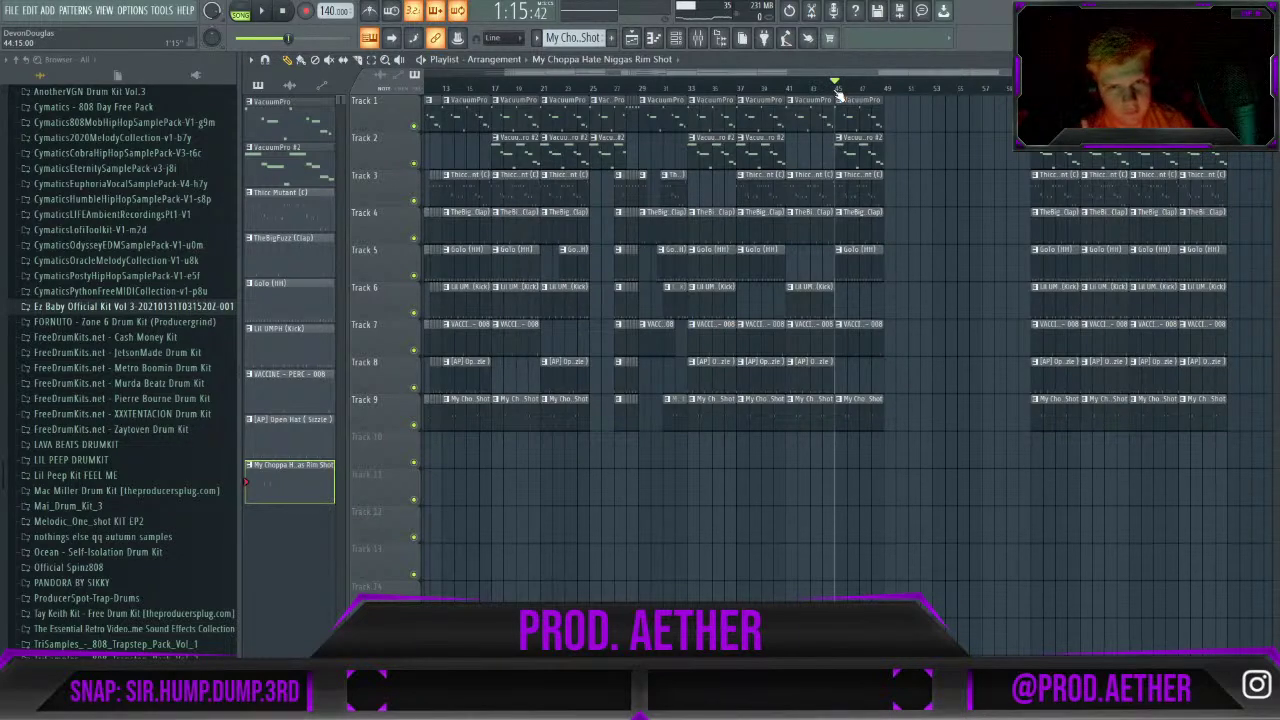
double_click(873, 254)
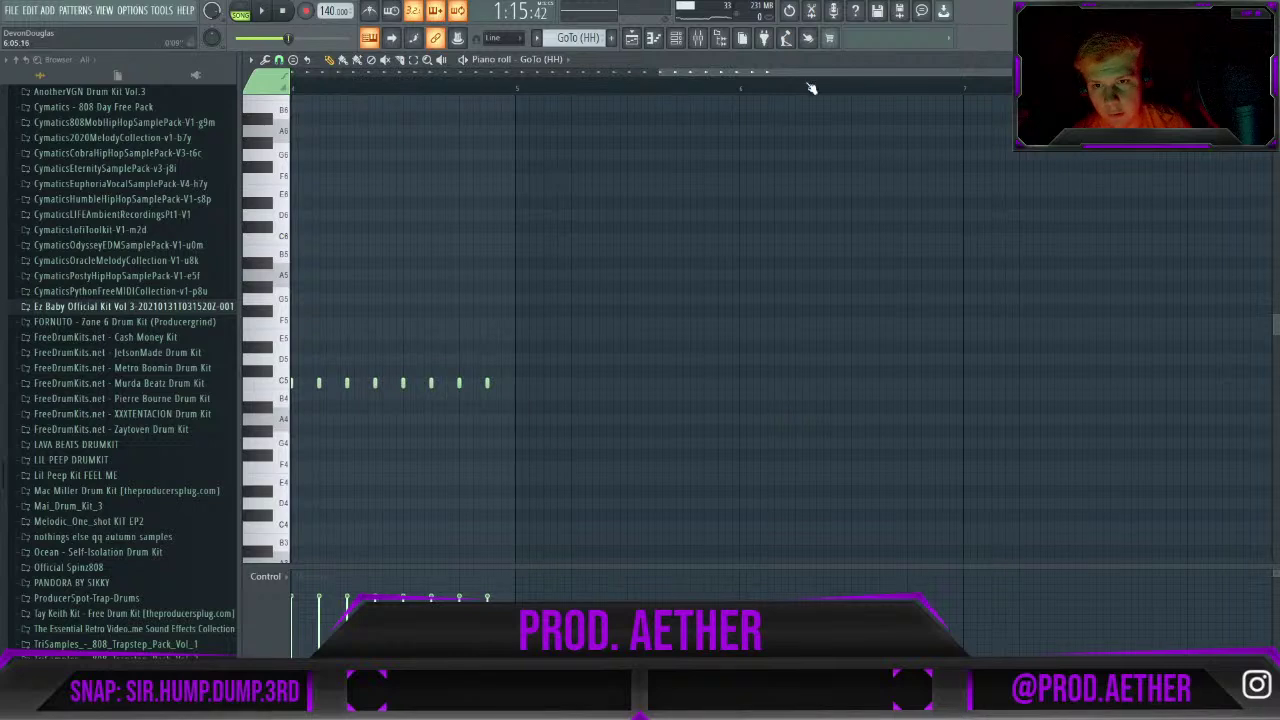
left_click_drag(763, 73, 353, 98)
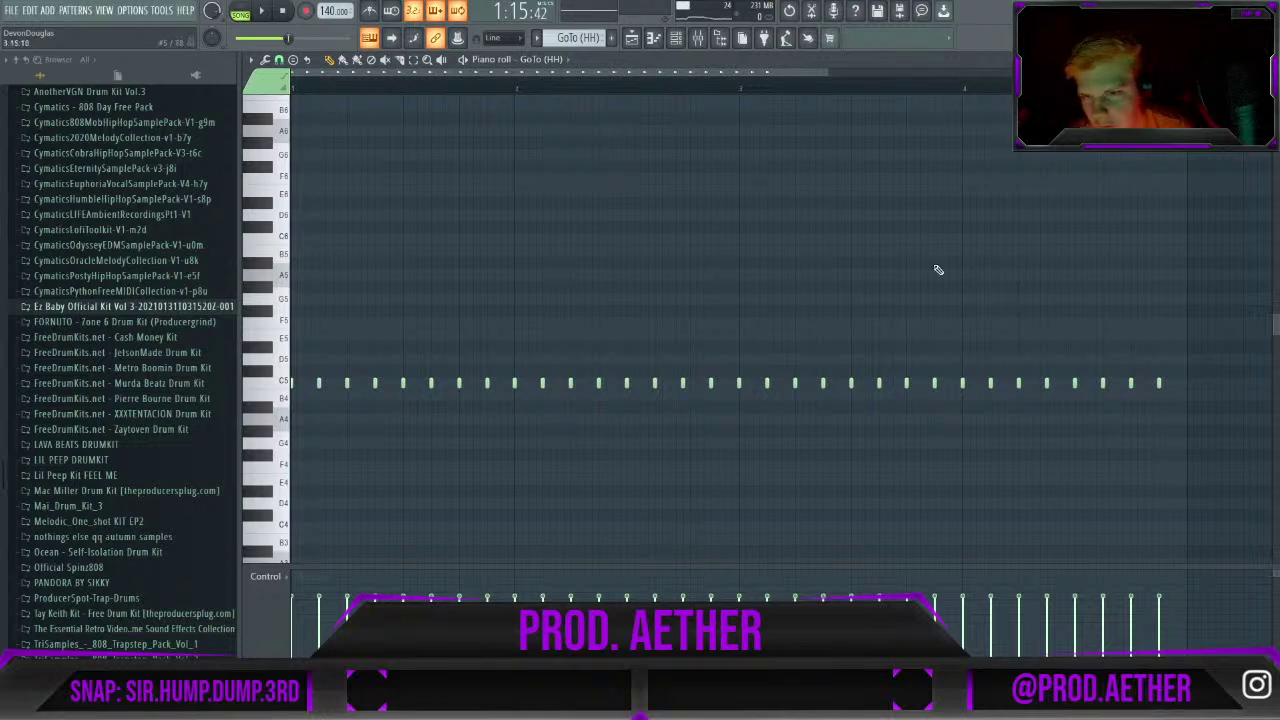
scroll(640, 240, "down", 1)
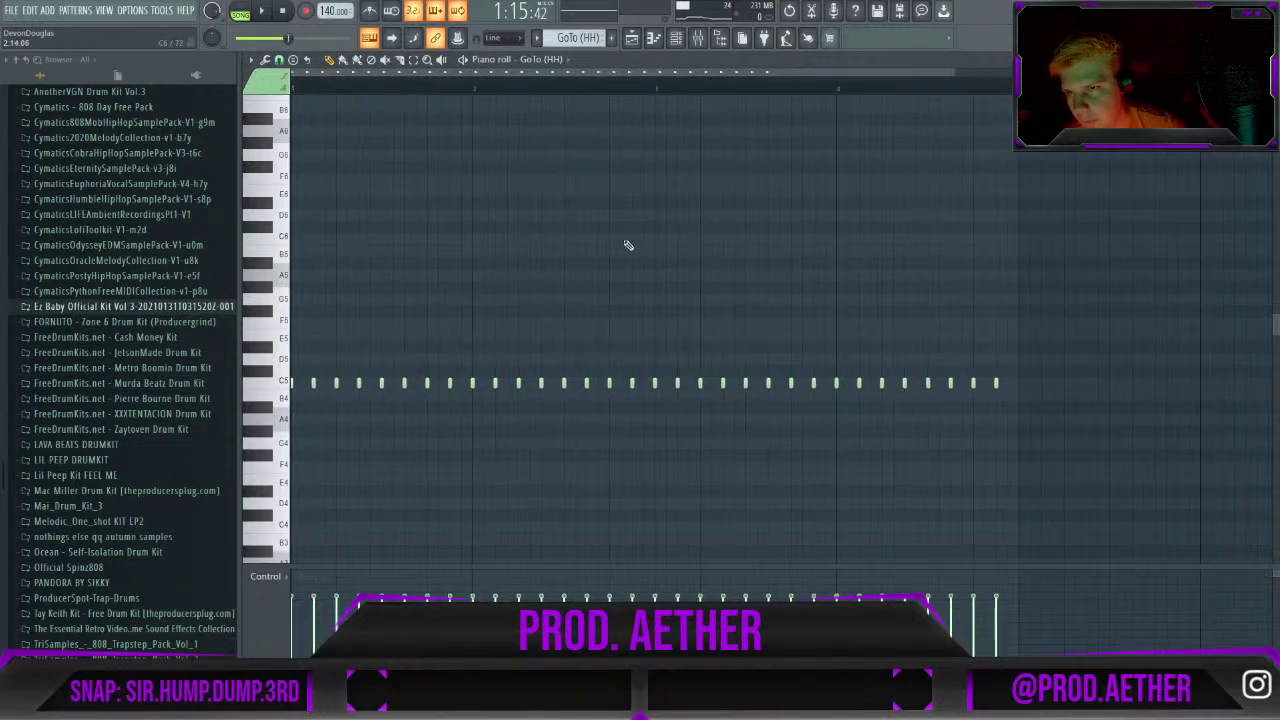
left_click(981, 383)
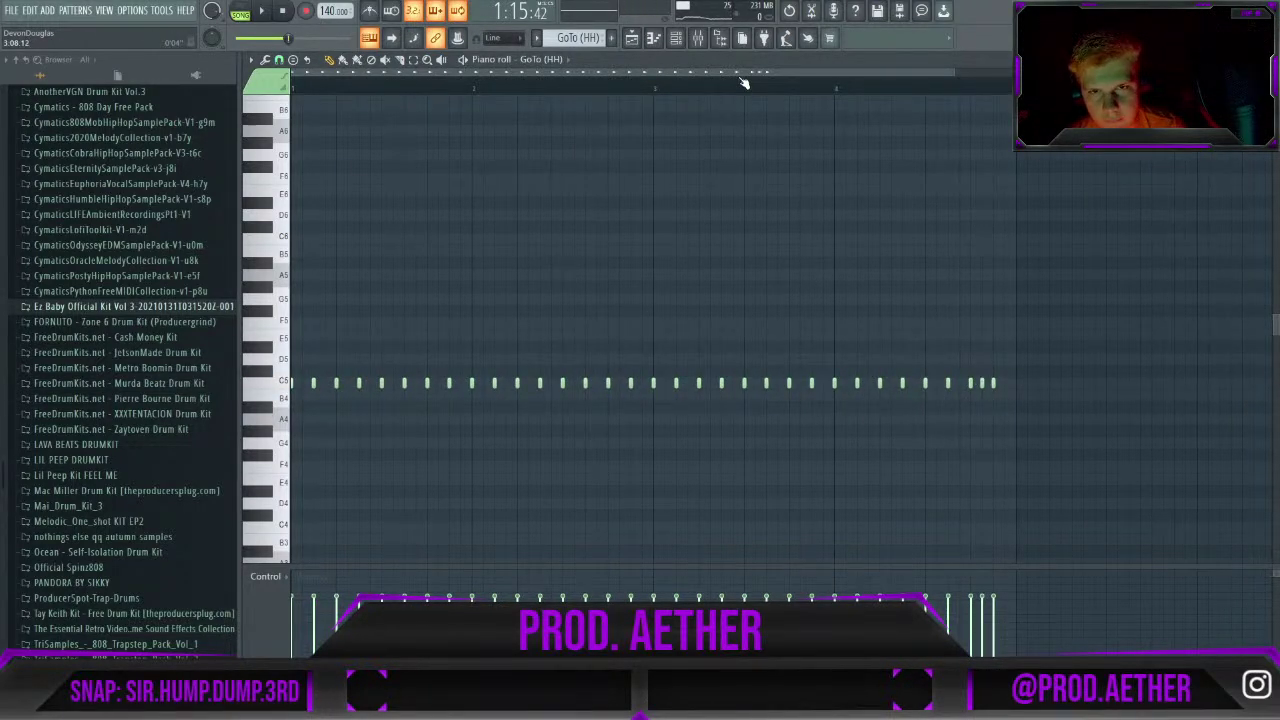
Play the GoTo (HH) pattern from its bar 3 to check the extra hi-hat hit at the end.
left_click(657, 90)
key("space")
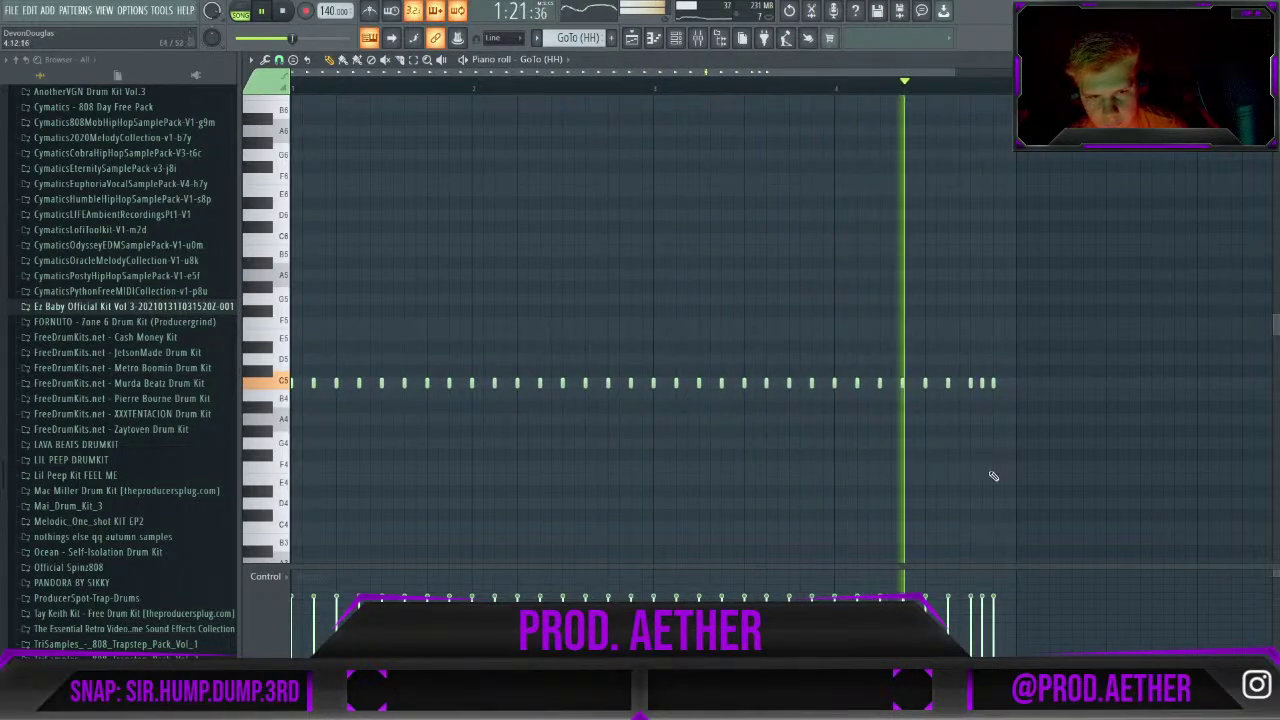
key("space")
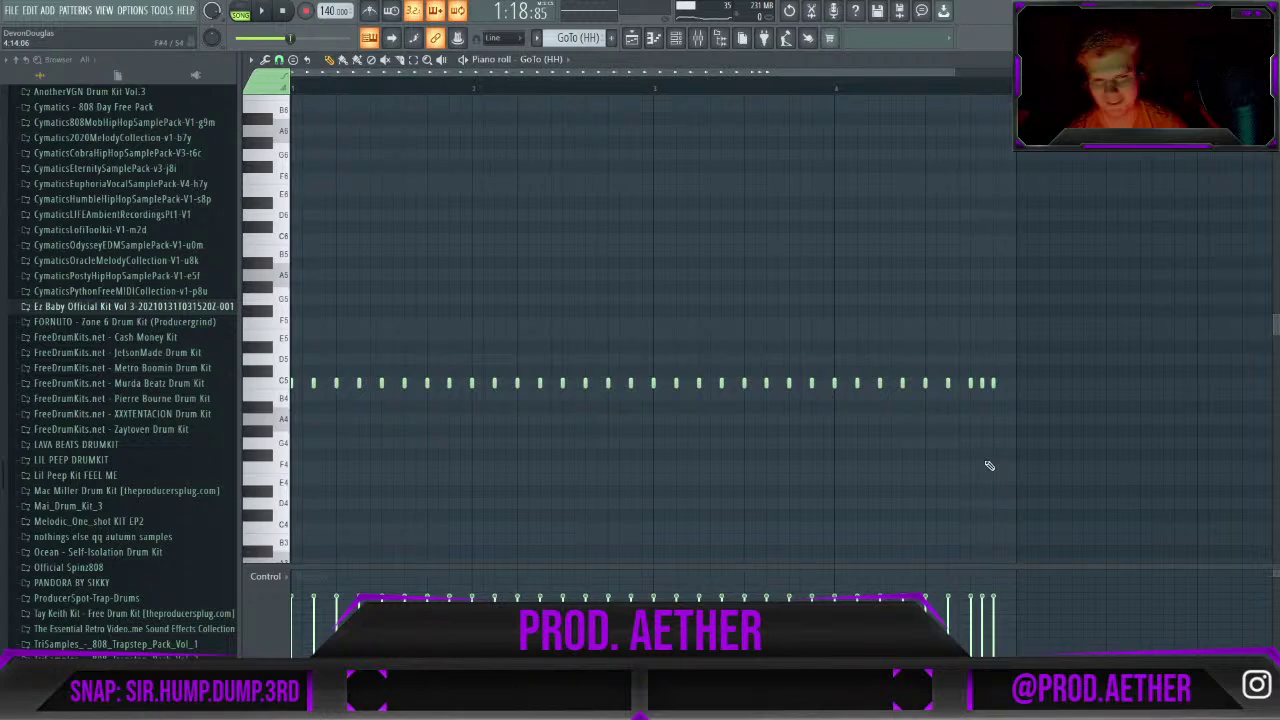
Delete and re-enter the extra C5 hi-hat note near the end of bar 4, replay it from bar 4, and return to the Playlist.
right_click(982, 384)
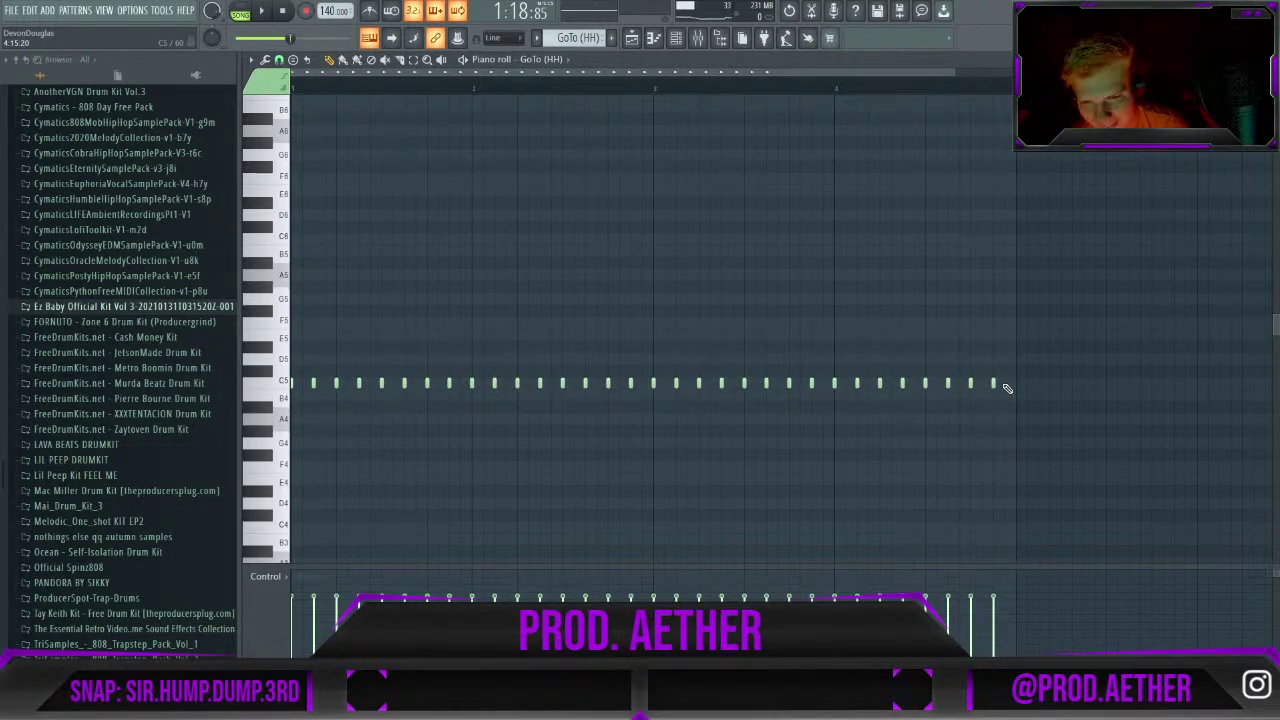
left_click(982, 386)
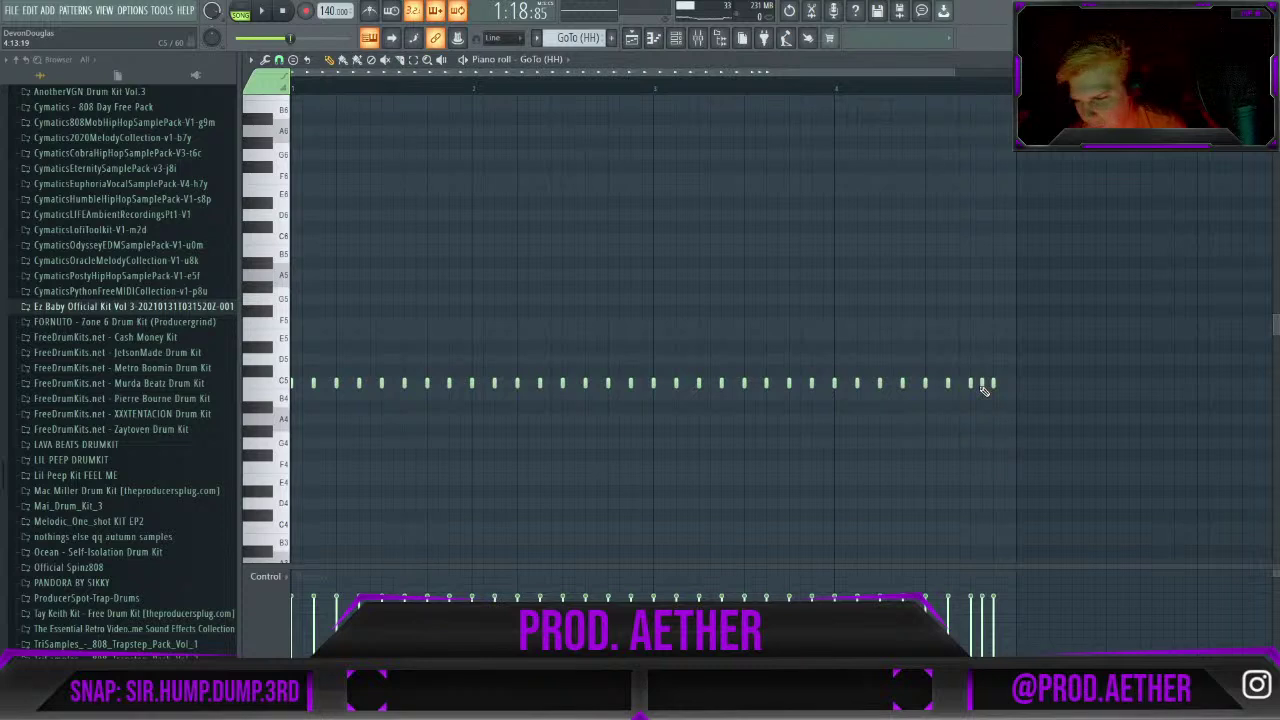
left_click(843, 90)
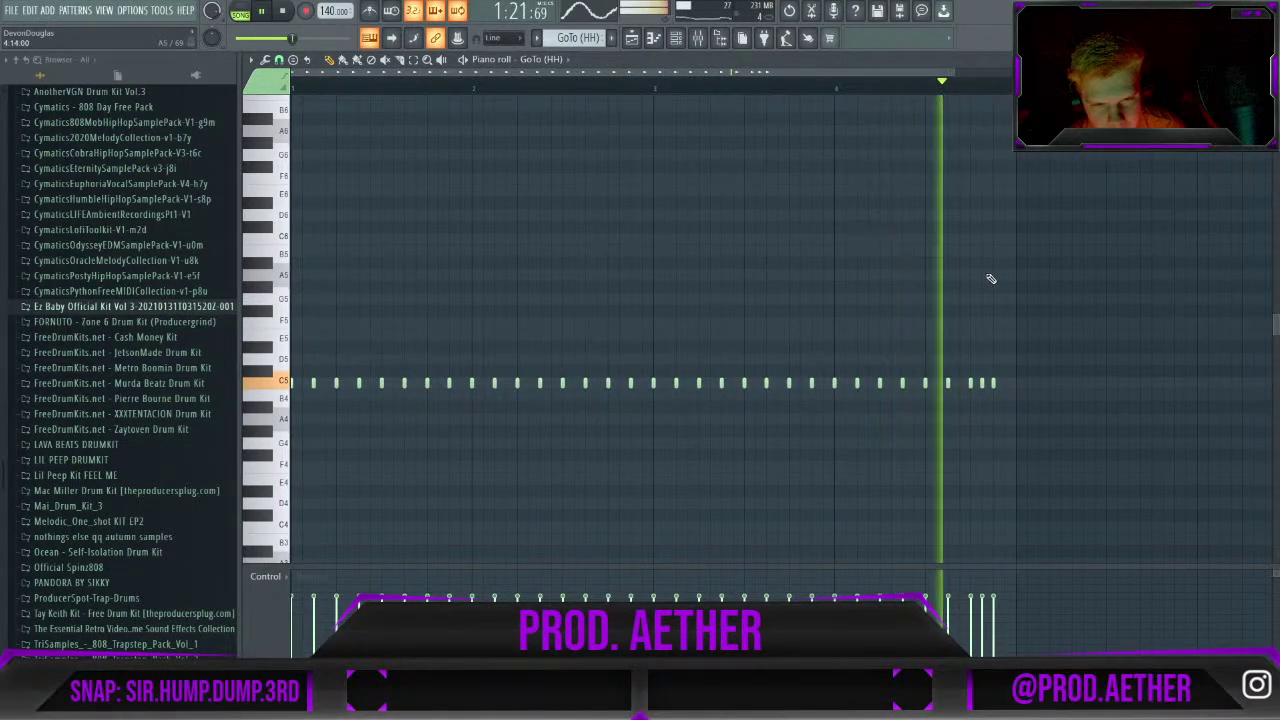
key("space")
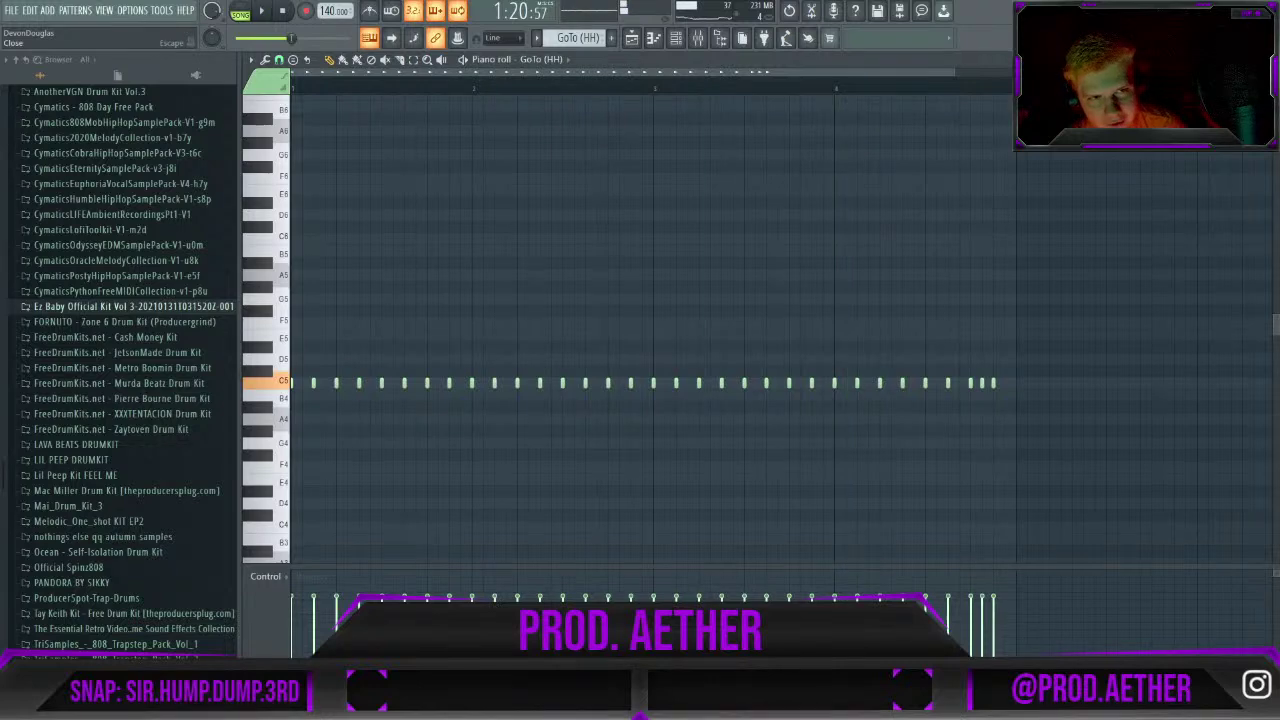
key("F5")
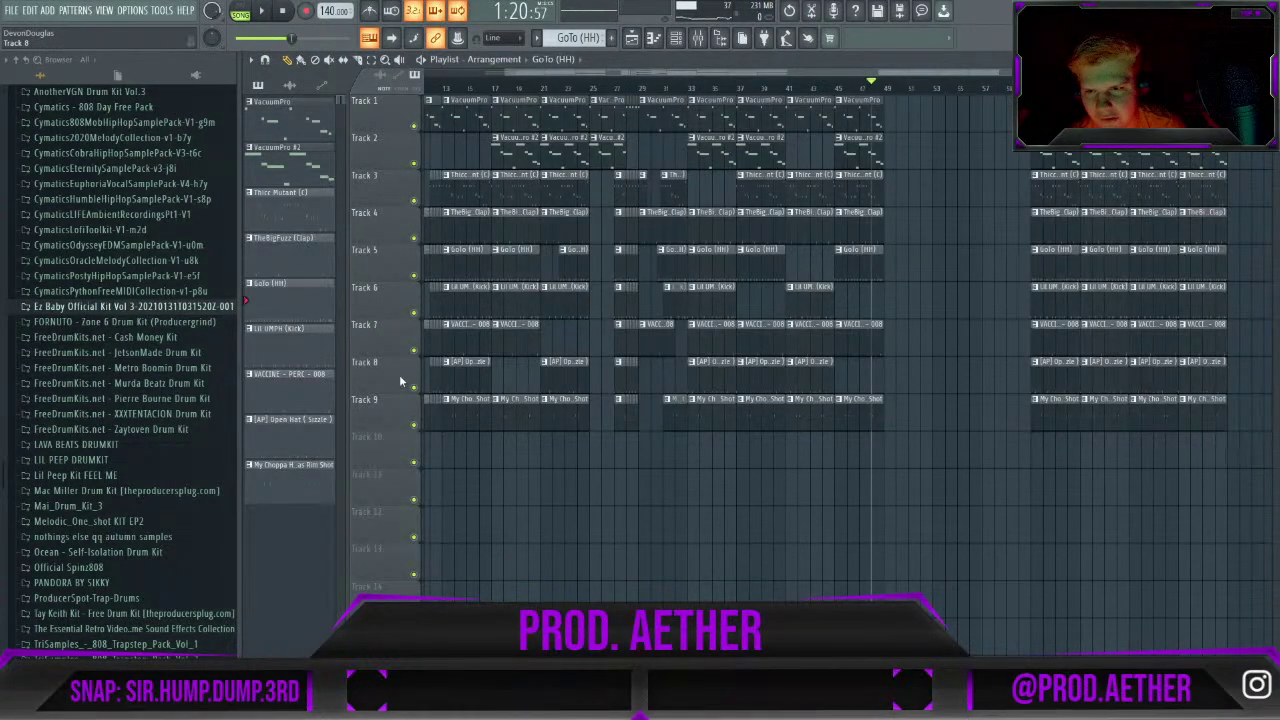
Toggle Track 7's mute/solo state and briefly play the arrangement near bar 48 to check the VACCINE - PERC part.
right_click(415, 351)
right_click(415, 351)
left_click(415, 351)
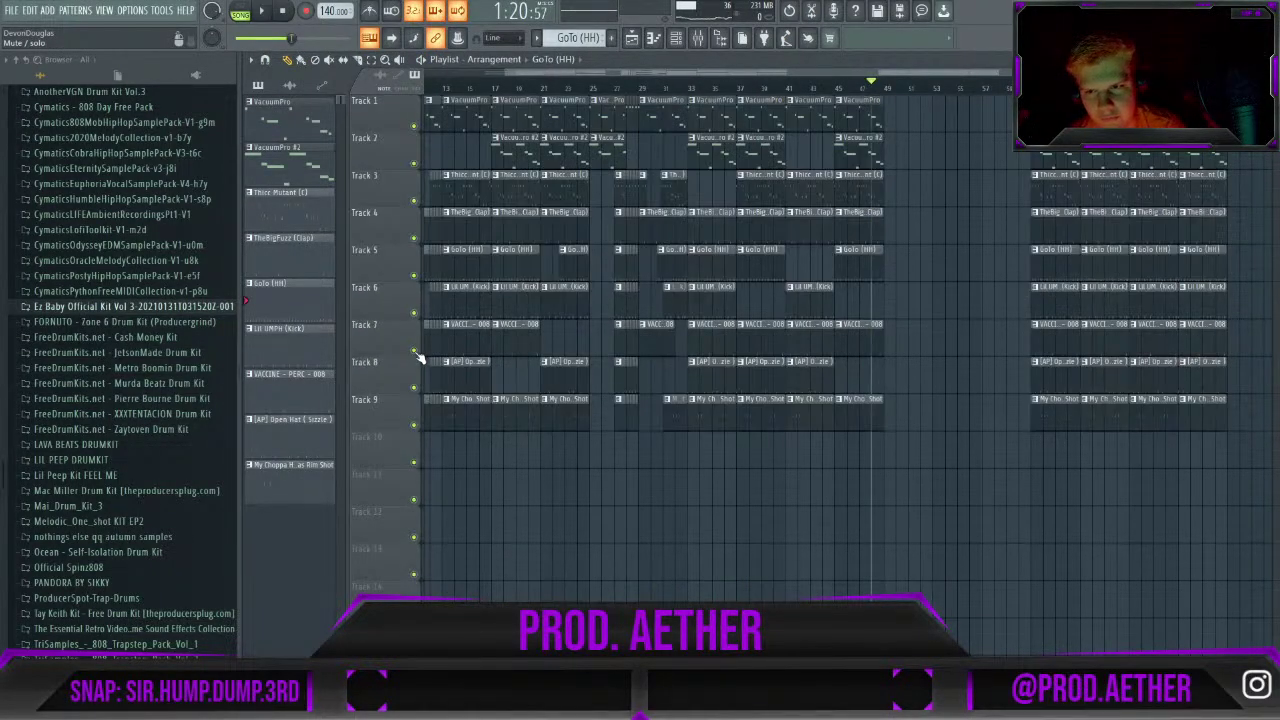
key("space")
key("space")
left_click(415, 352)
Open the VACCINE - PERC clip at bar 45 in the piano roll to view its notes, and close it again.
left_click(863, 337)
double_click(863, 337)
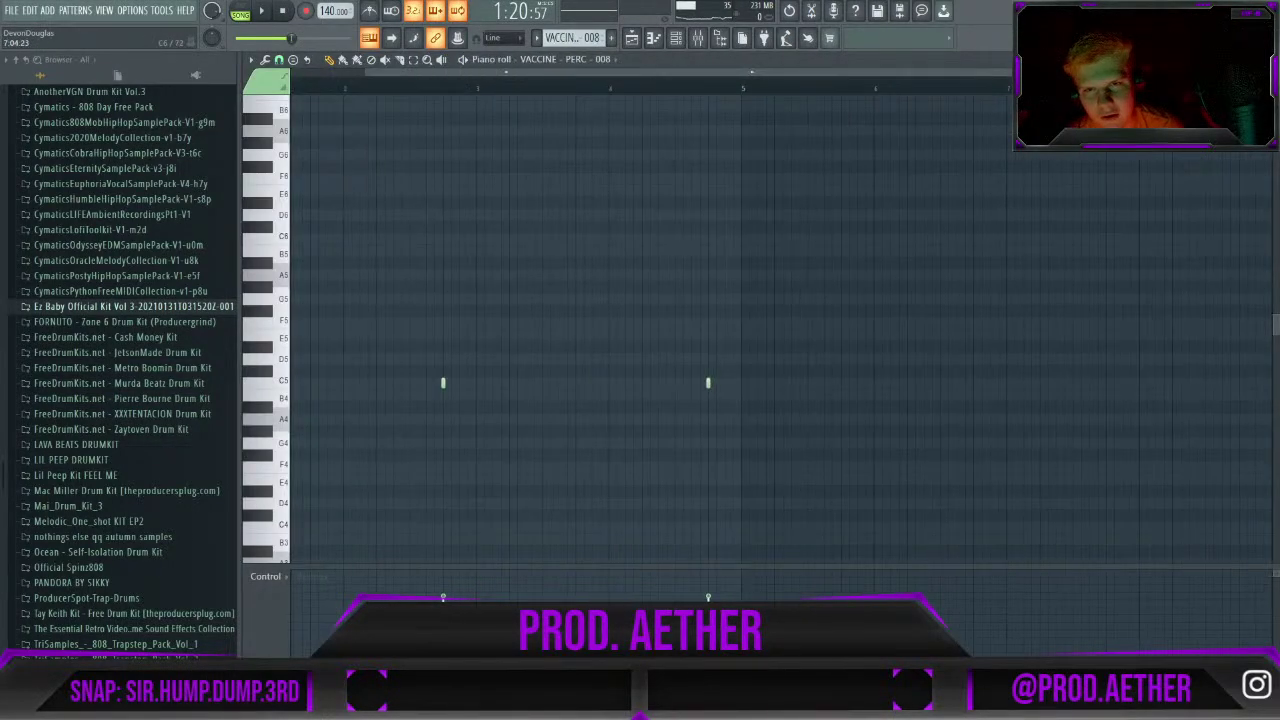
left_click(1268, 59)
In the GoTo (HH) clip at bar 45, remove the extra C5 hit near the end of bar 4 and add one near the ends of bars 1 and 2.
left_click(873, 268)
double_click(873, 268)
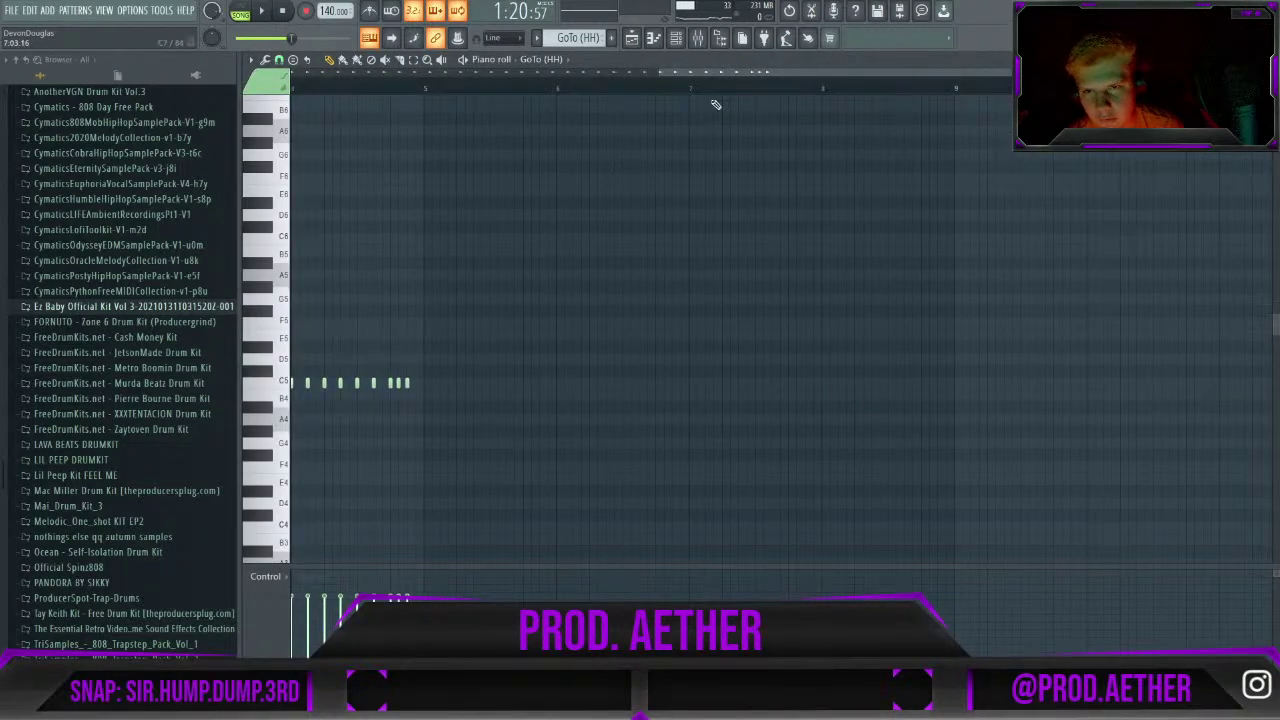
left_click_drag(738, 77, 500, 74)
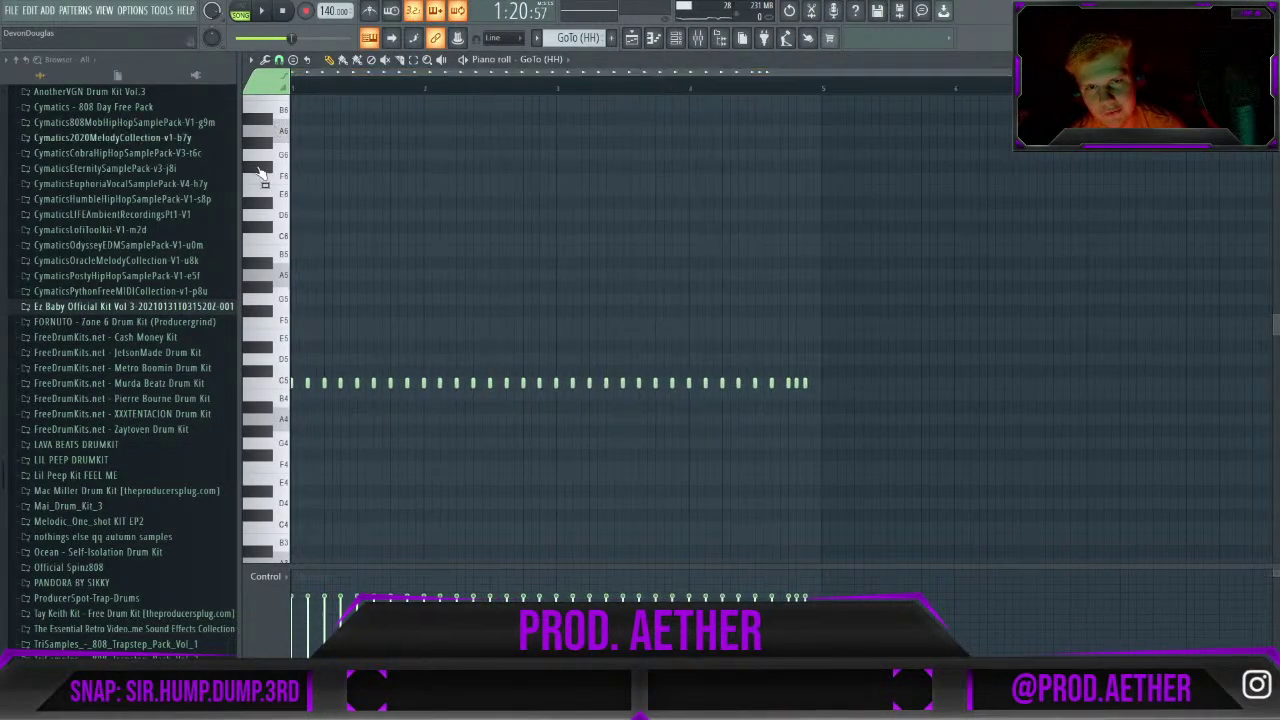
scroll(880, 380, "up", 1)
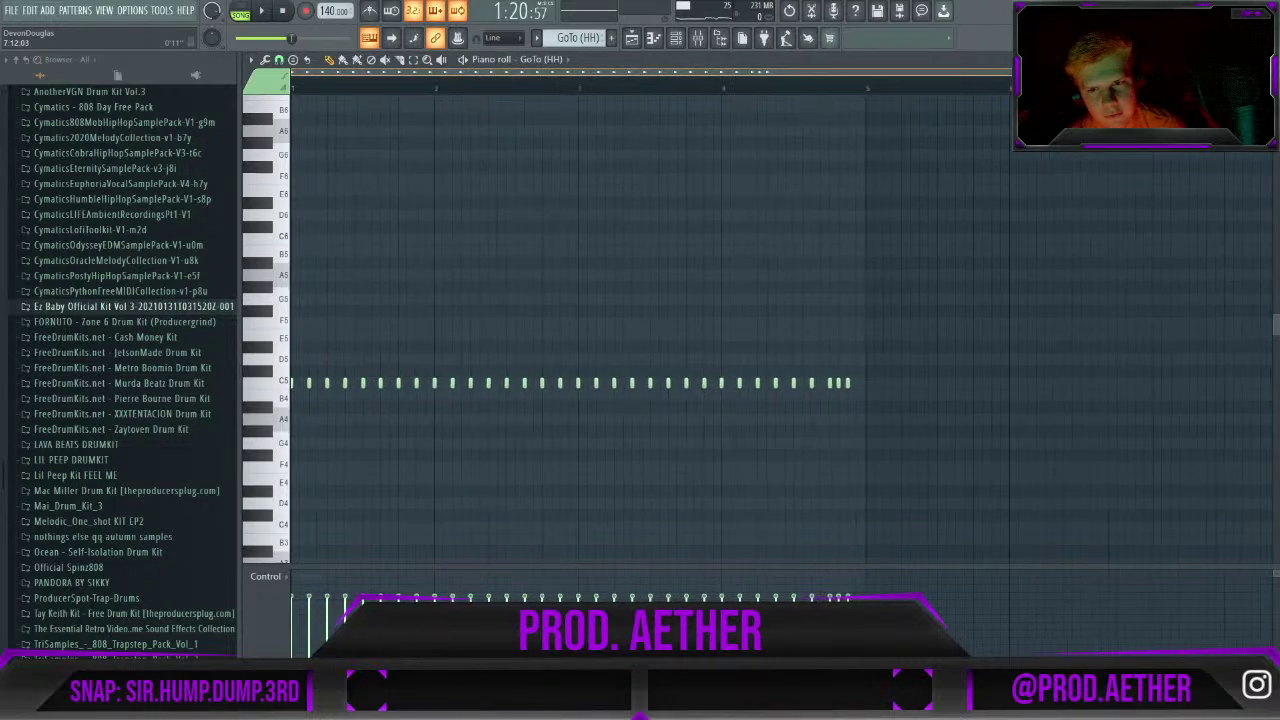
left_click(548, 382)
left_click_drag(565, 381, 557, 386)
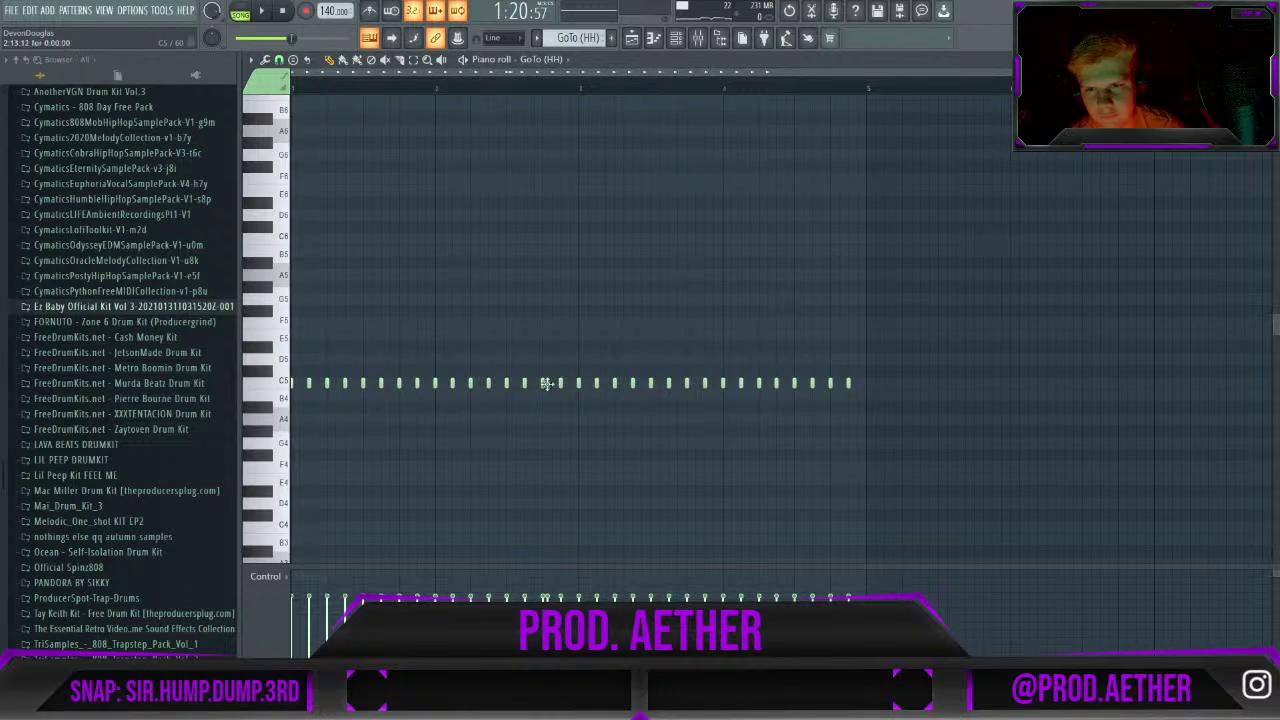
left_click(553, 383)
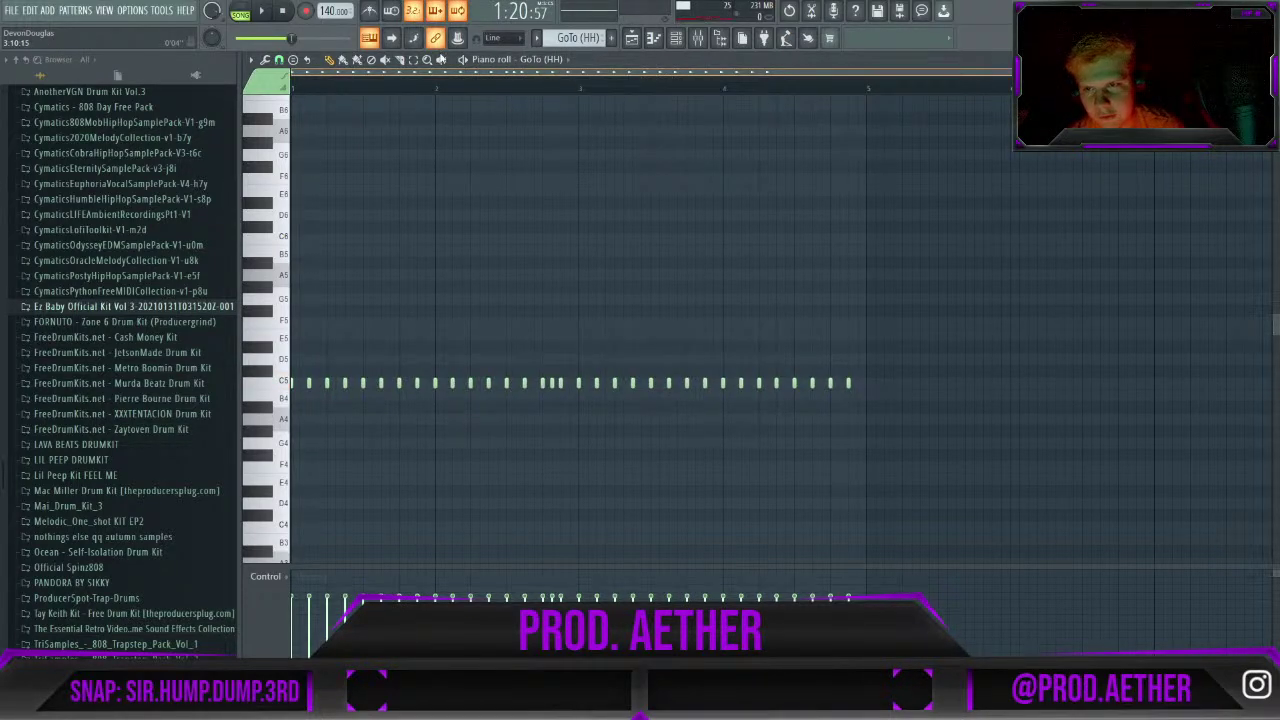
left_click(426, 384)
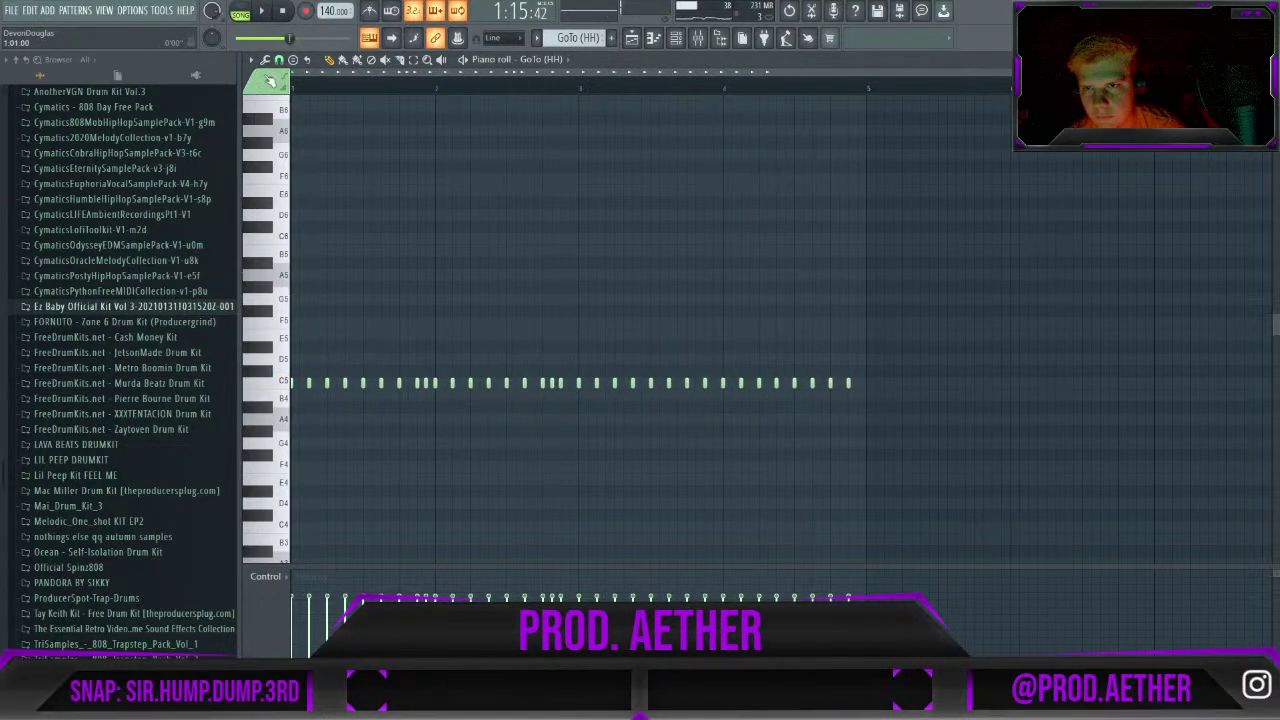
Try replacing the extra bar 2 hit with a C5 hit near the end of bar 3, playing the pattern before and after the change.
key("space")
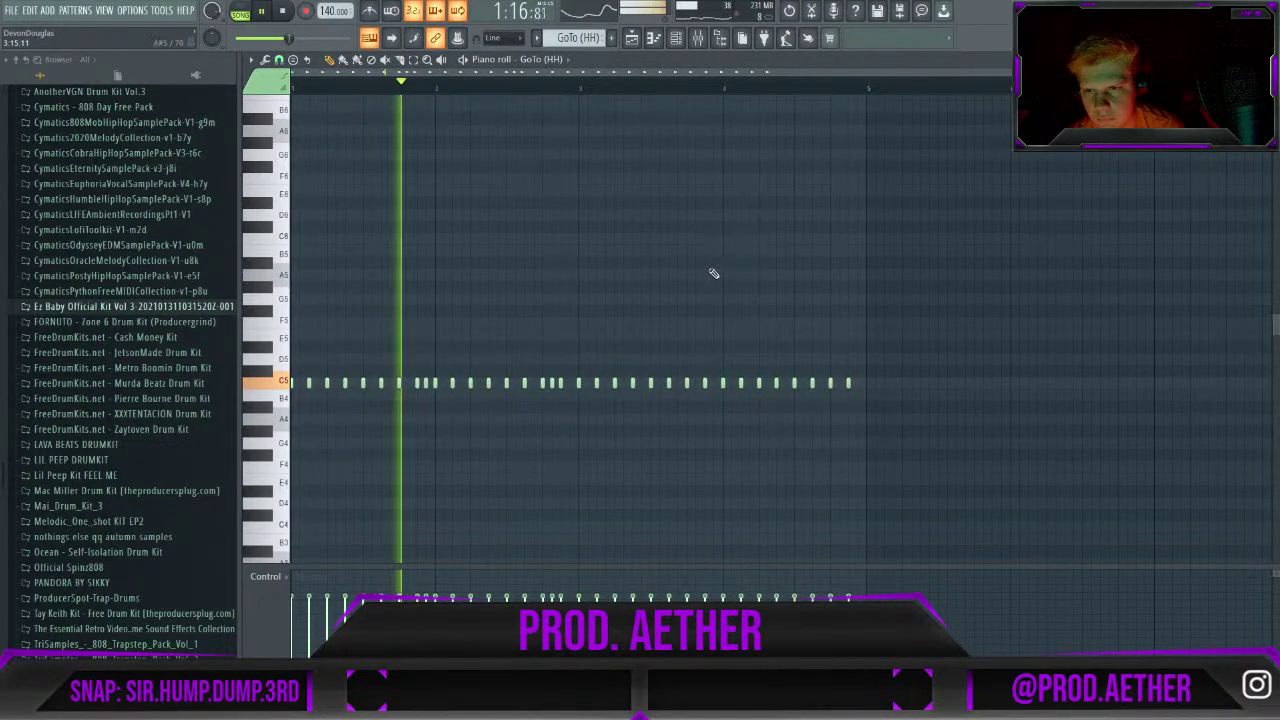
key("space")
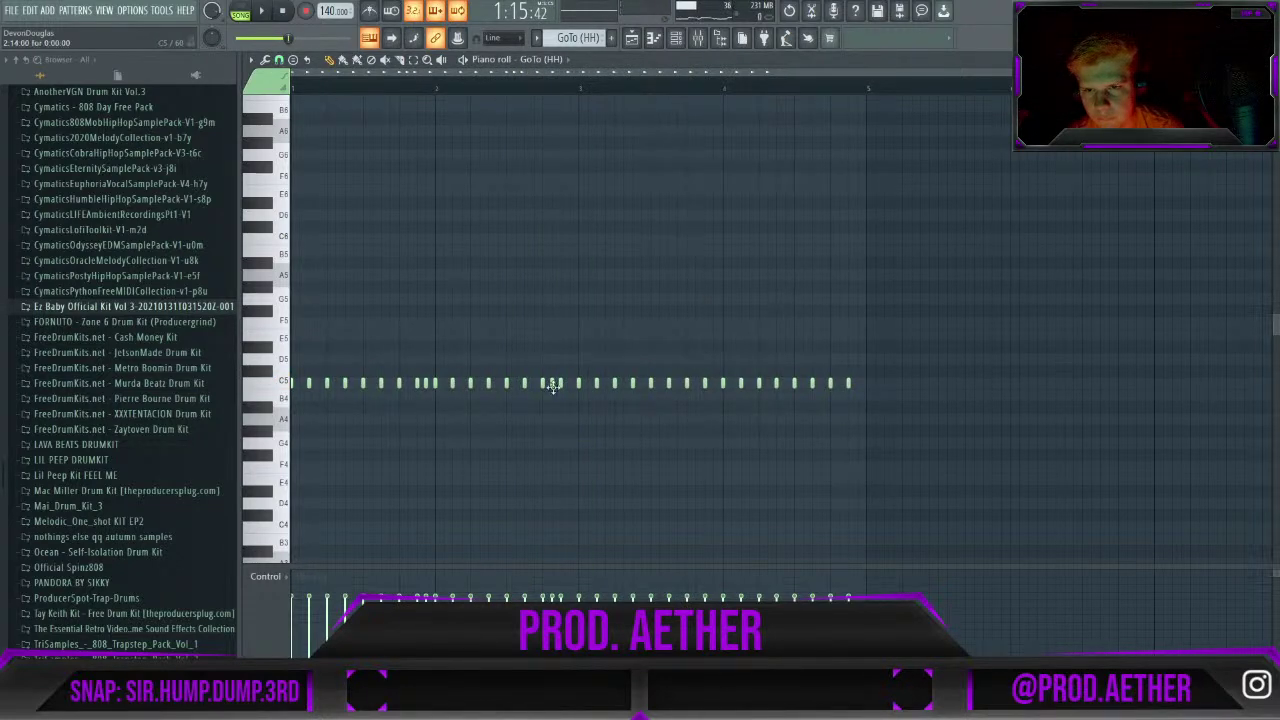
right_click(552, 384)
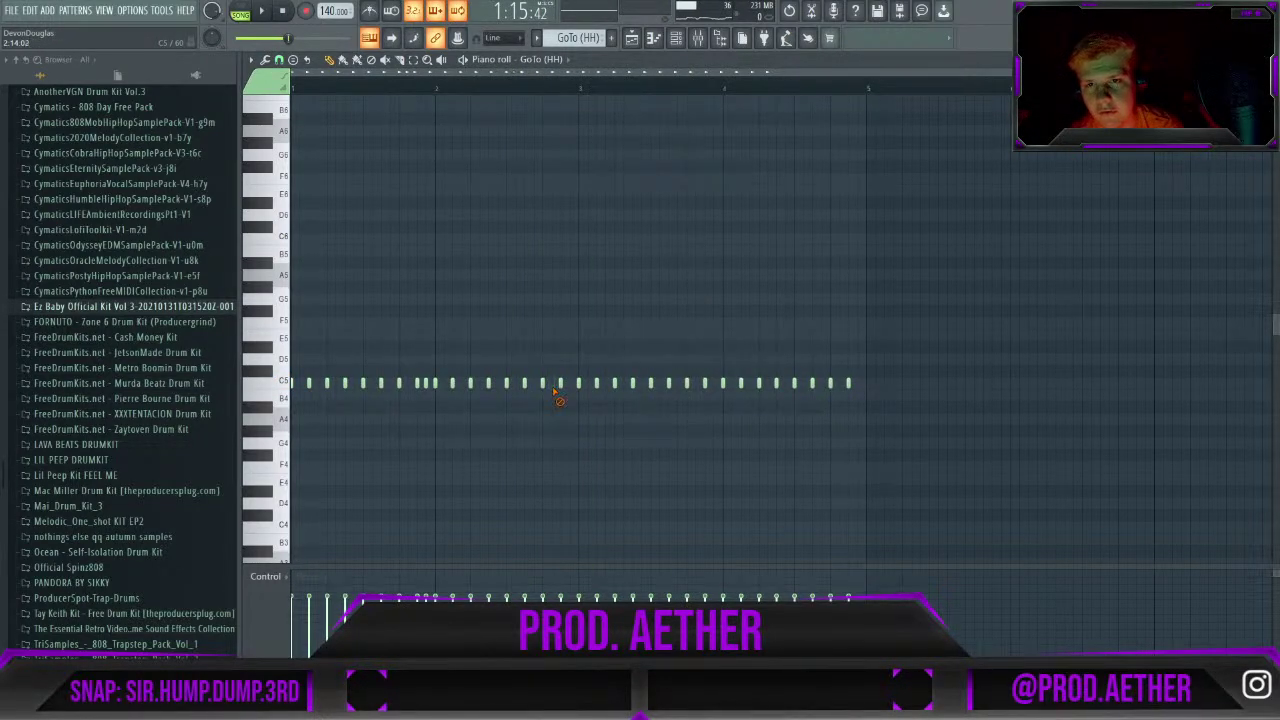
left_click(694, 390)
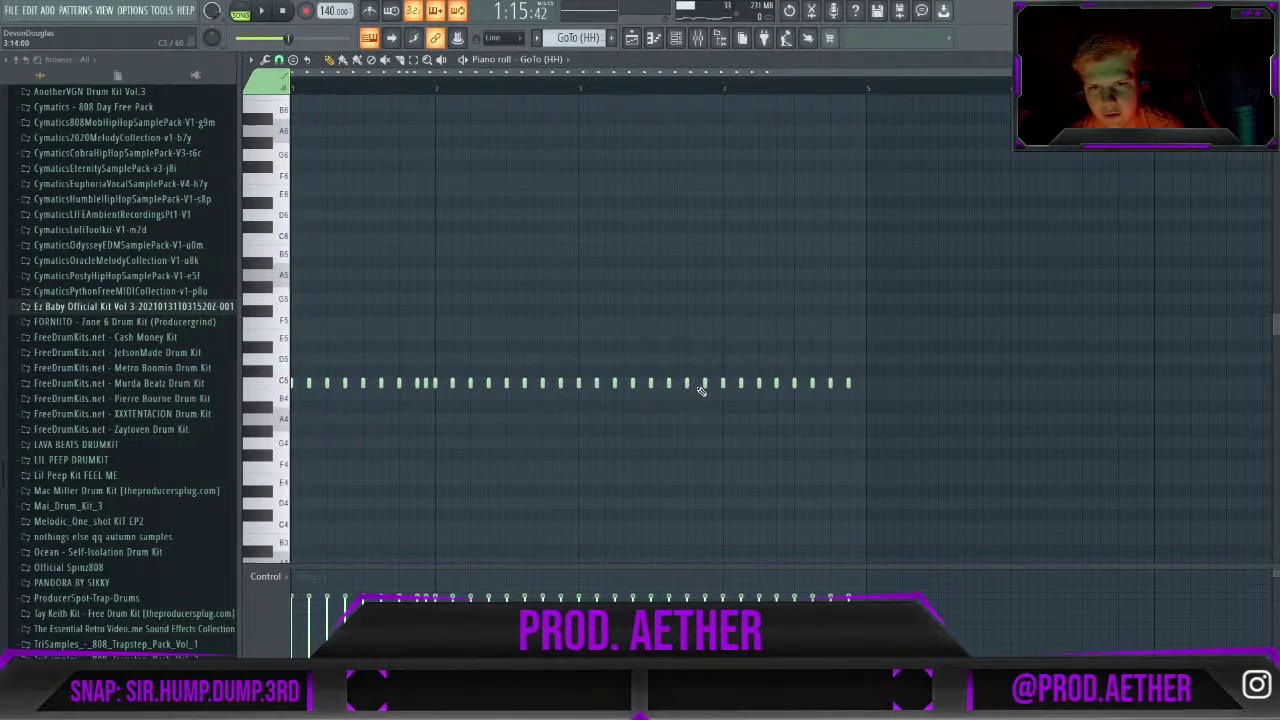
key("space")
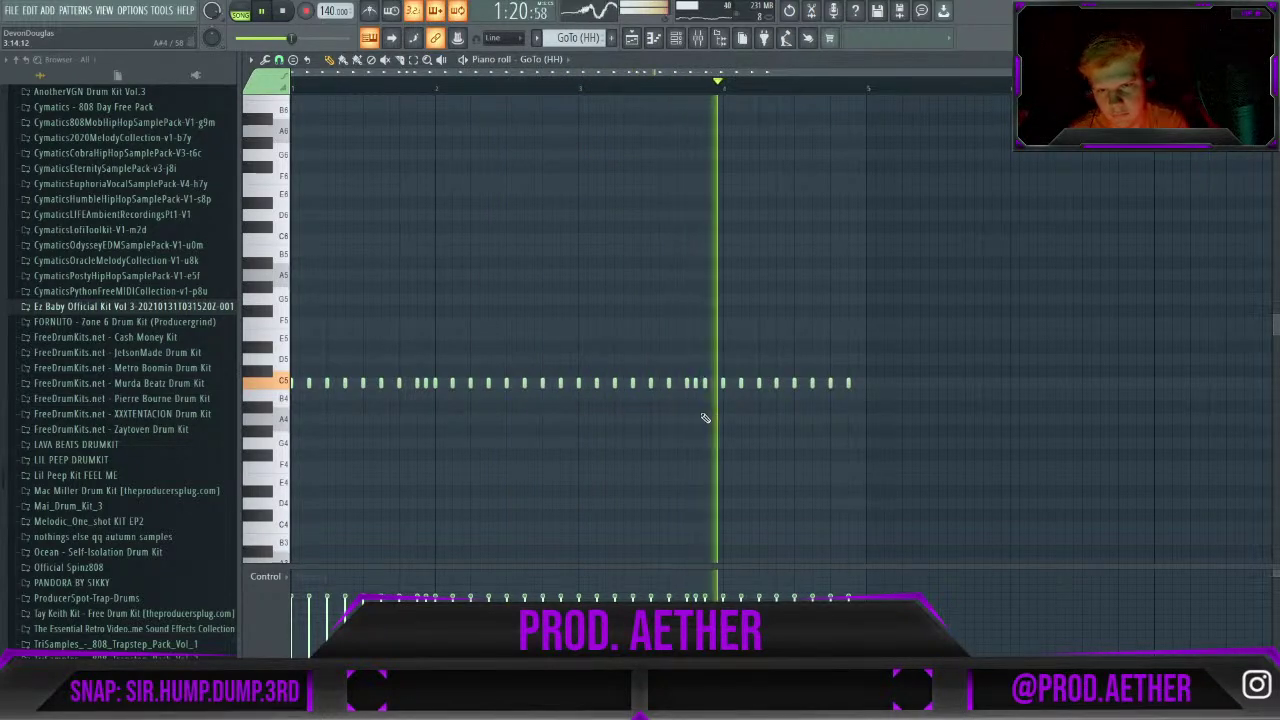
key("space")
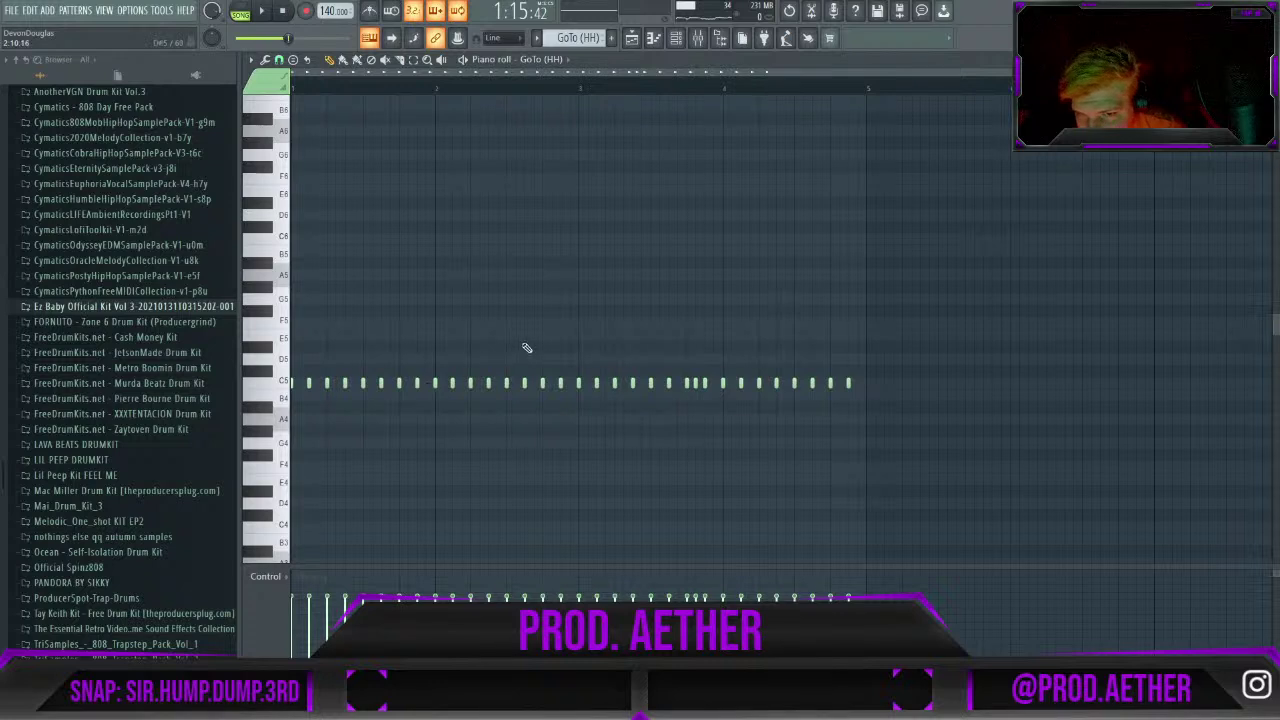
Clear the remaining extra hi-hat hits, add a C5 hit between the third and fourth hits of bar 1, and play the pattern.
mouse_move(571, 389)
left_mouse_down()
mouse_move(565, 367)
mouse_move(572, 384)
left_mouse_up()
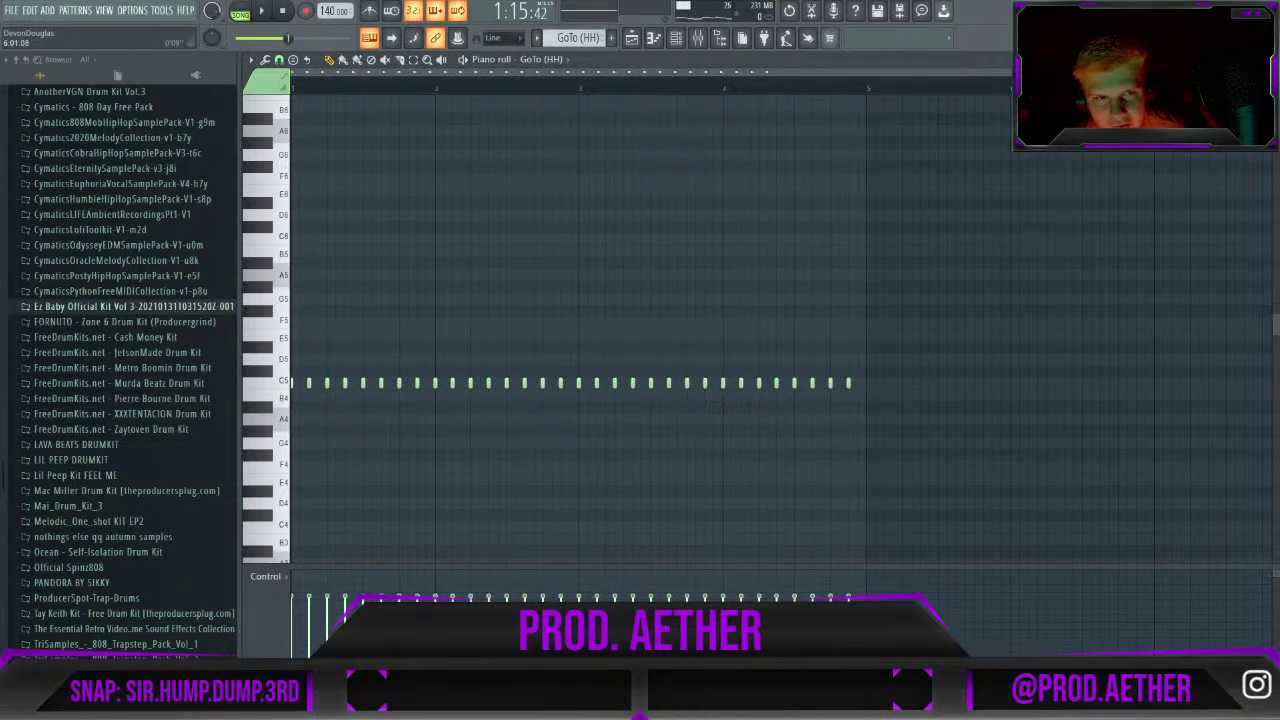
scroll(900, 108, "up", 3)
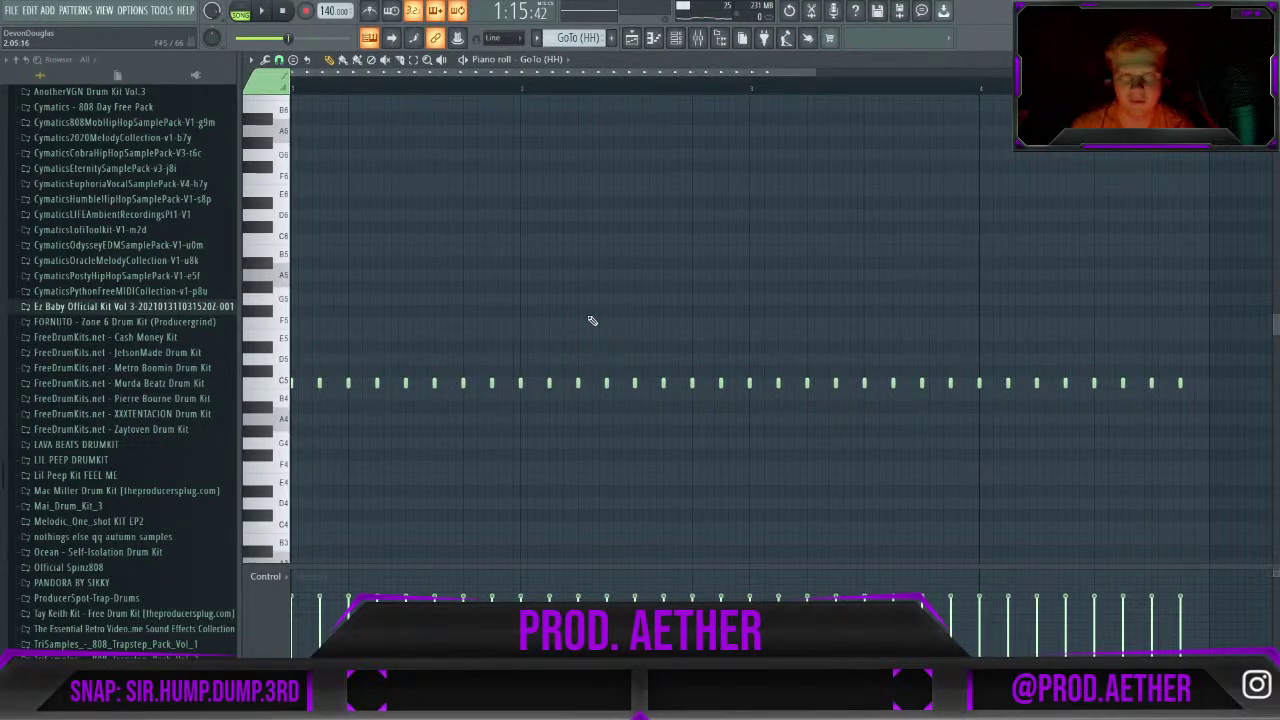
left_click(362, 383)
key("space")
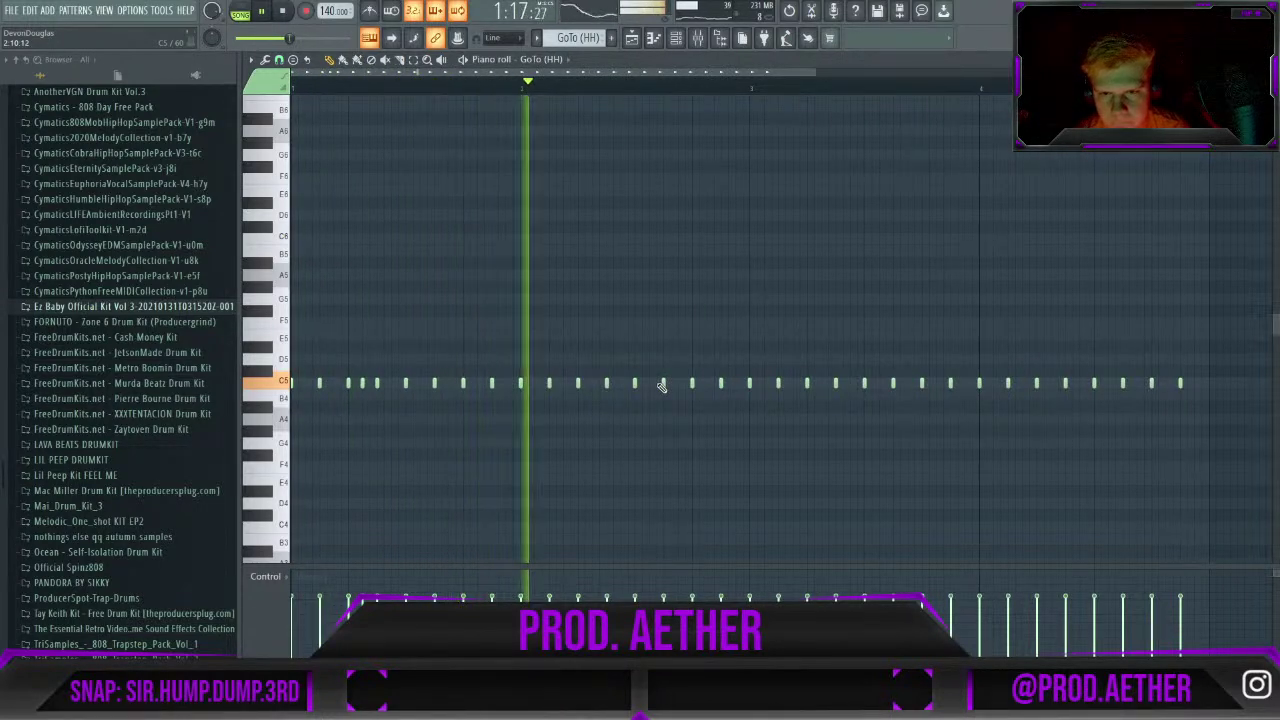
key("space")
Add three closely spaced C5 notes between the sixth and seventh hits of bar 2 as a roll, and play the pattern.
left_click(676, 384)
left_click(671, 384)
left_click(667, 384)
key("space")
left_click(685, 384)
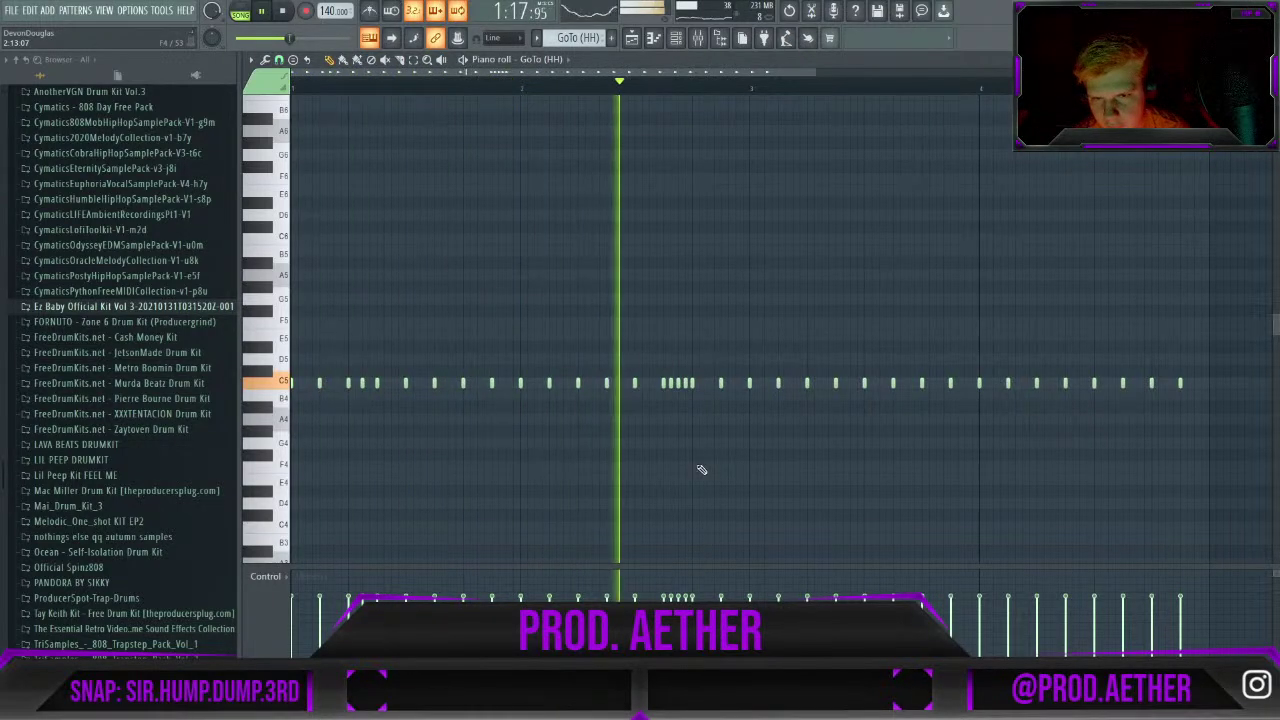
key("space")
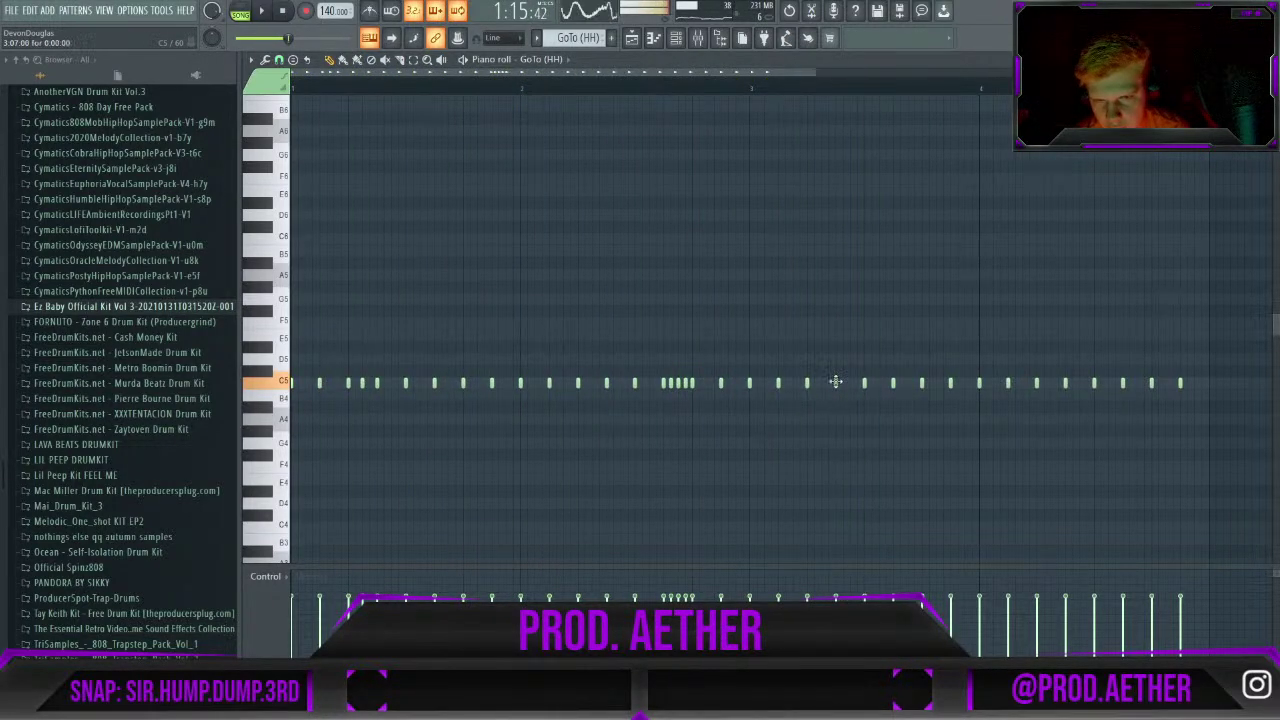
Replay the GoTo (HH) pattern from its start, from the middle of bar 2 and from the start of bar 2 to check the roll.
key("space")
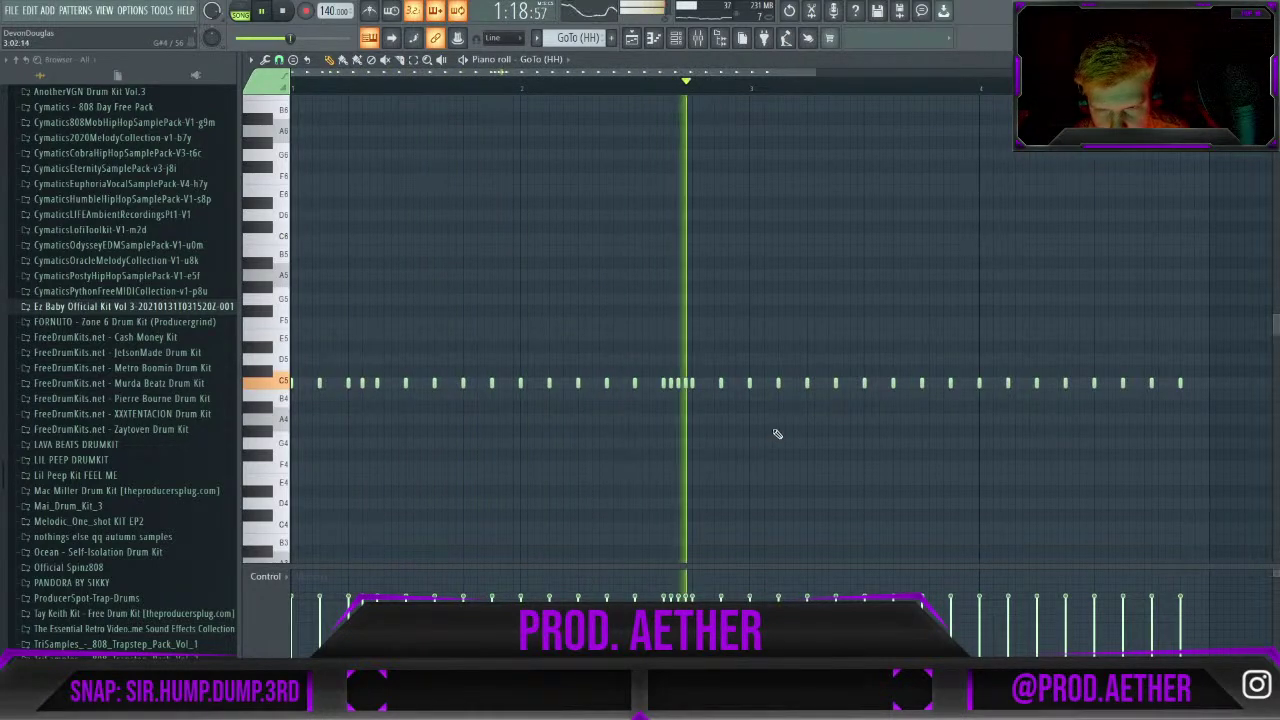
left_click(640, 88)
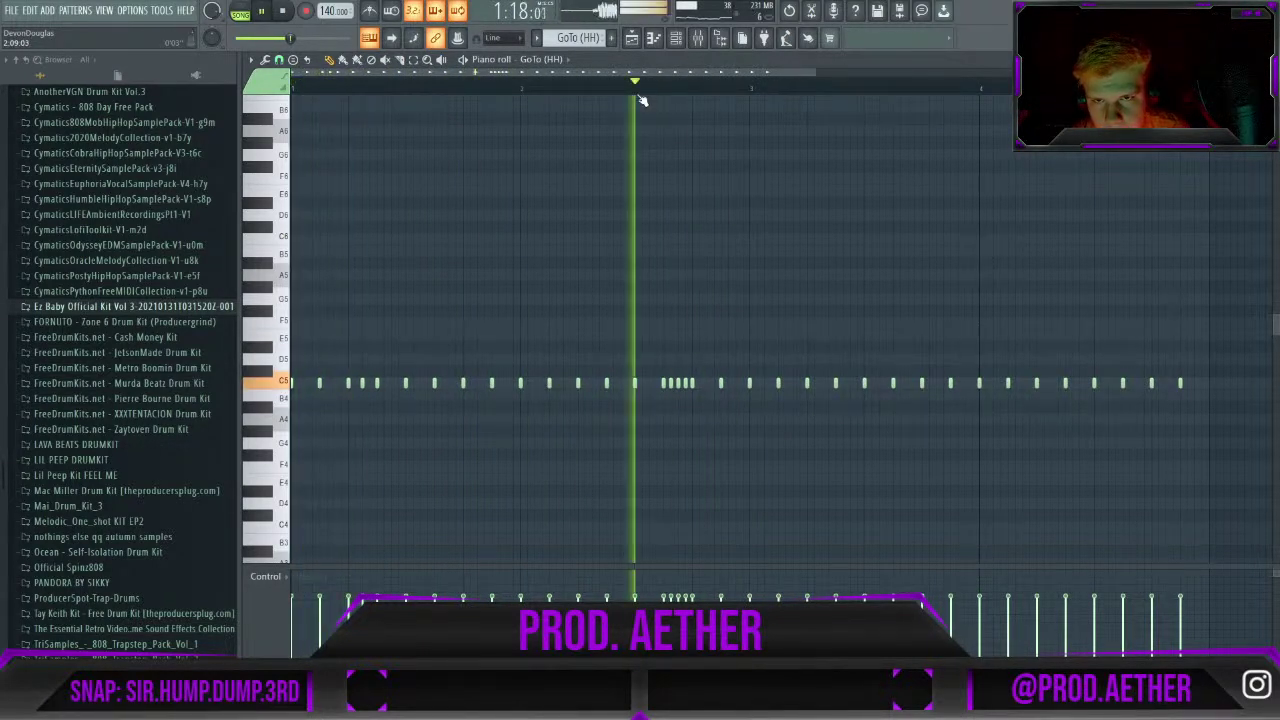
key("space")
left_click(521, 89)
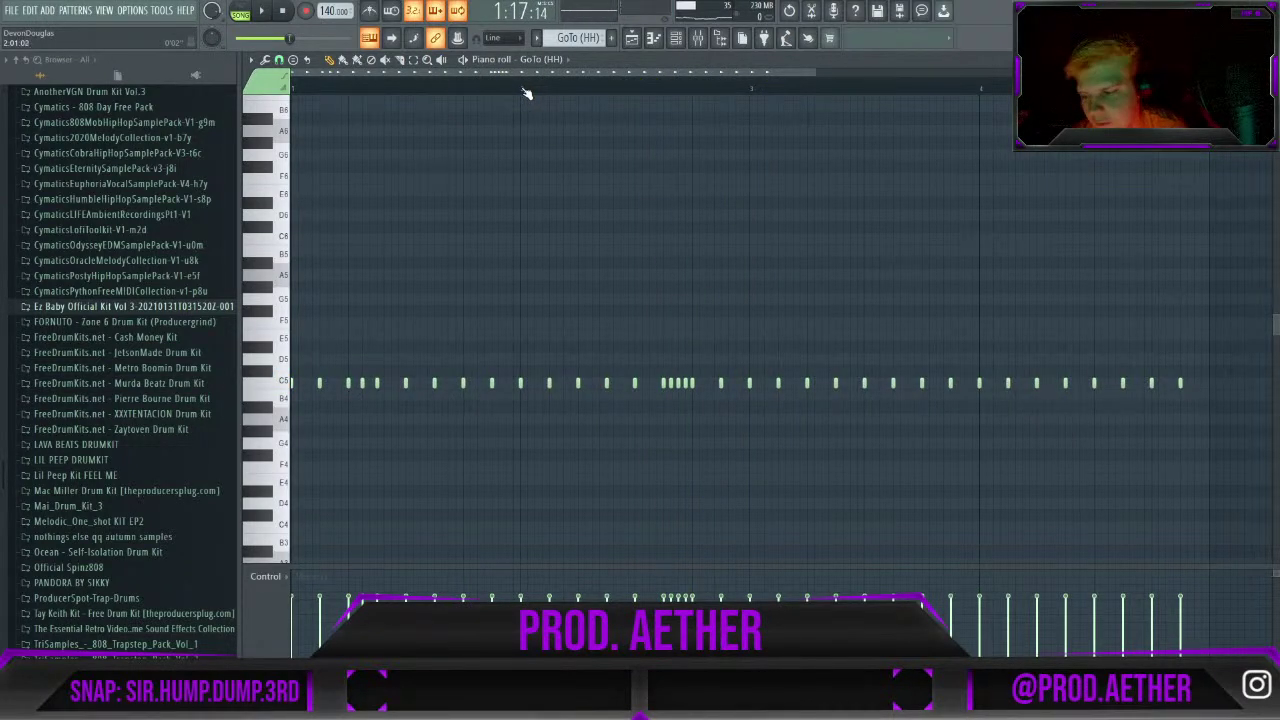
key("space")
key("space")
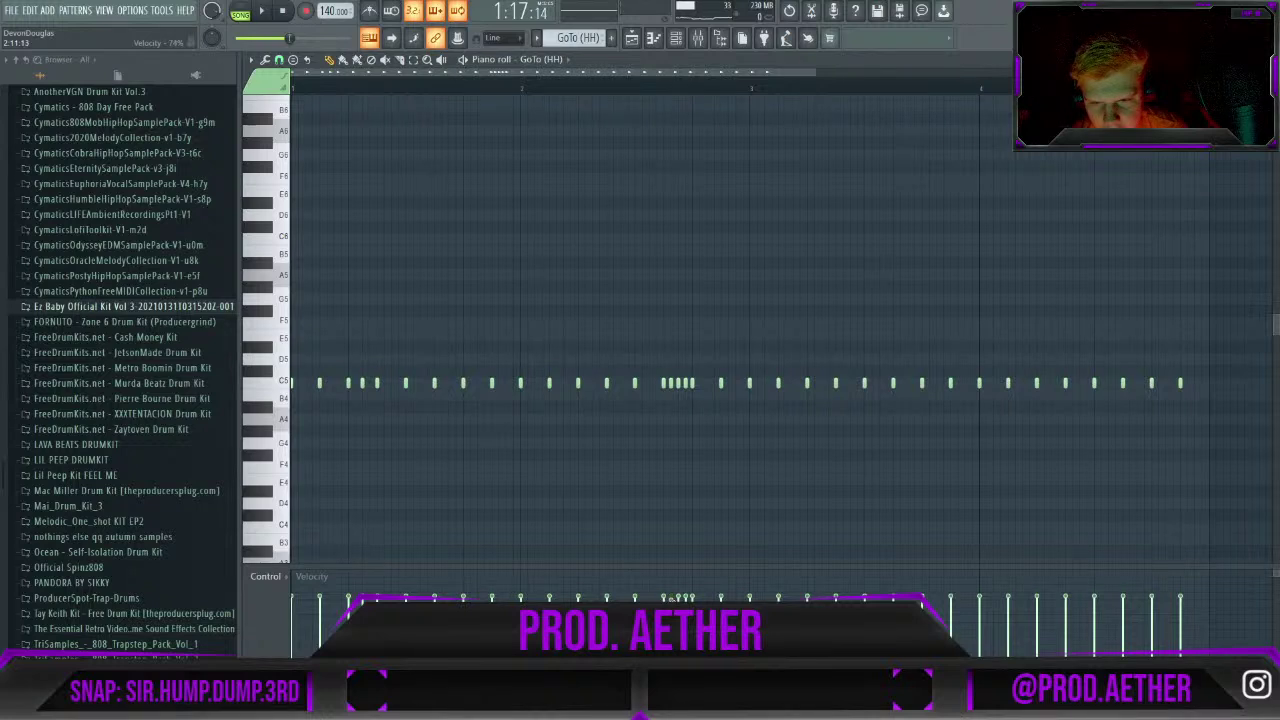
key("space")
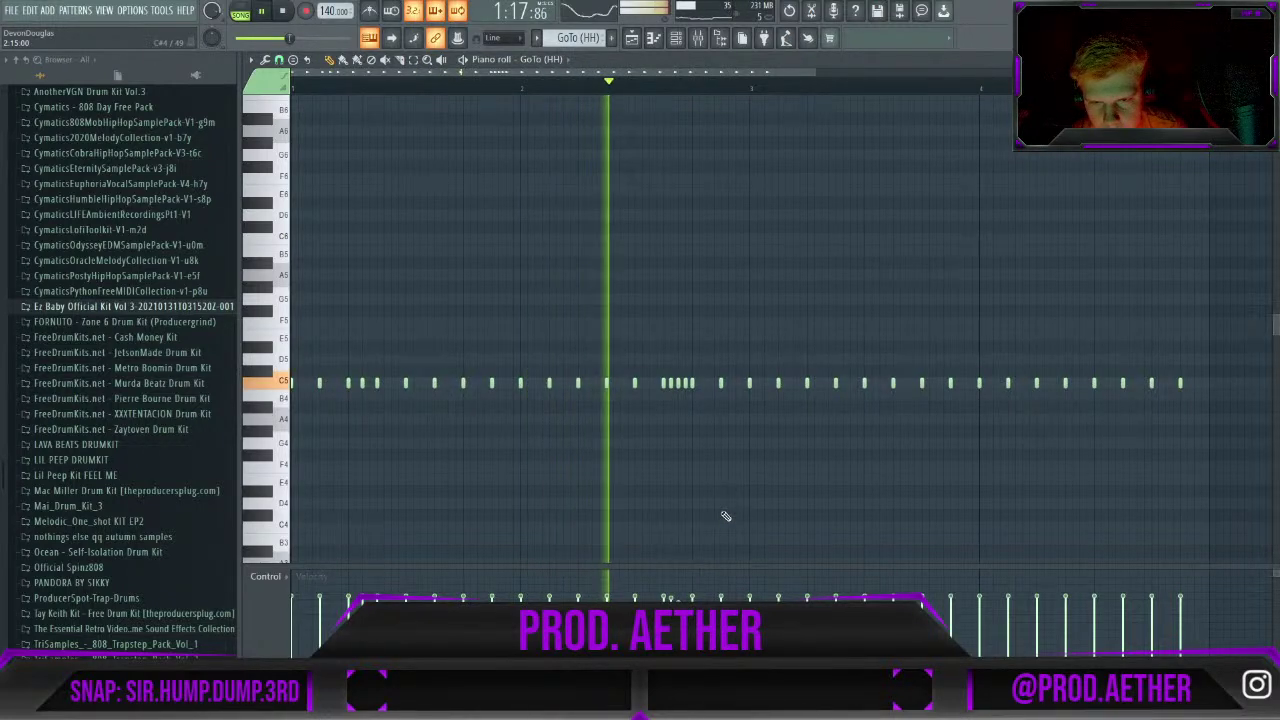
Fine-tune the note velocities of the five-hit hi-hat roll at step 11 of bar 2, auditioning between adjustments.
key("space")
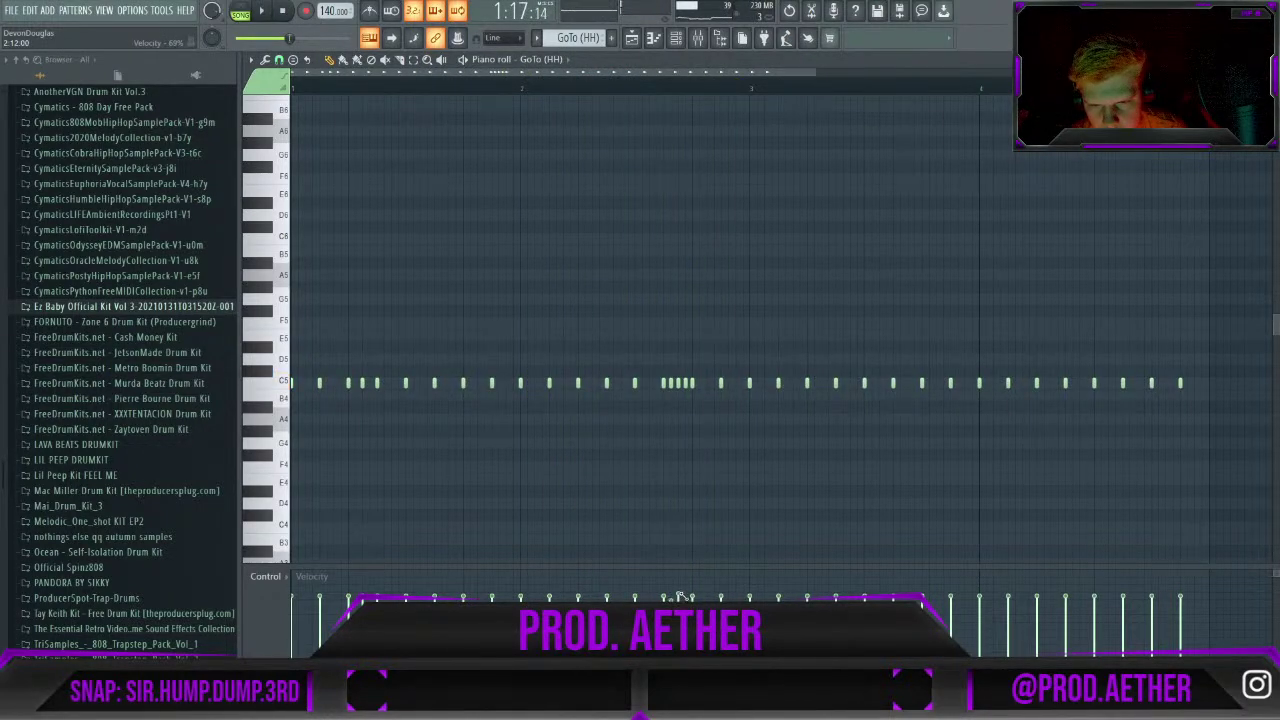
key("space")
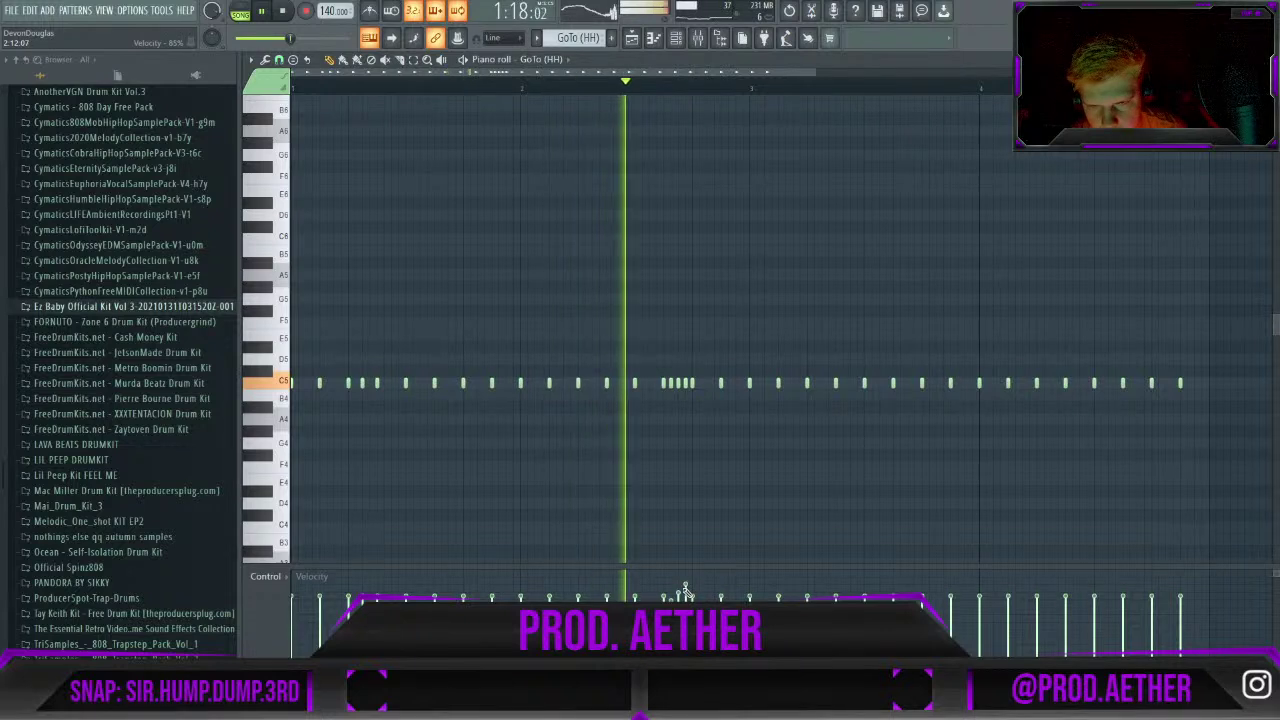
key("space")
left_click(663, 594)
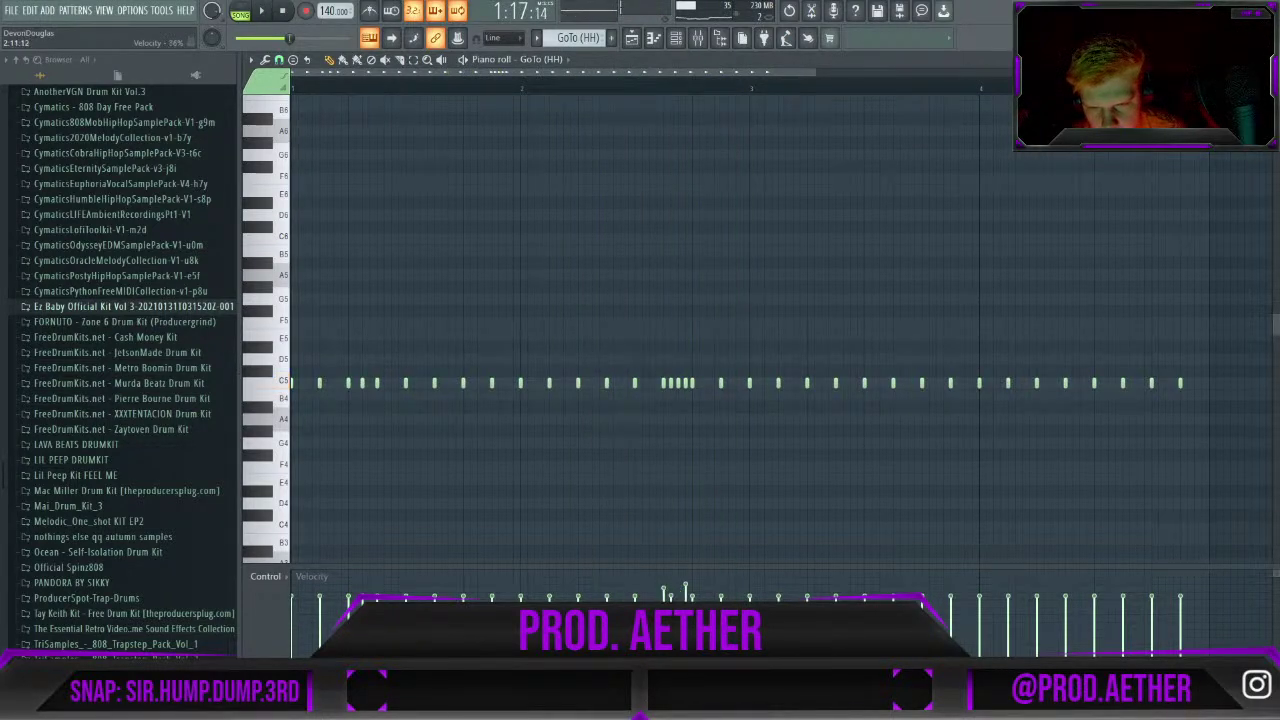
key("space")
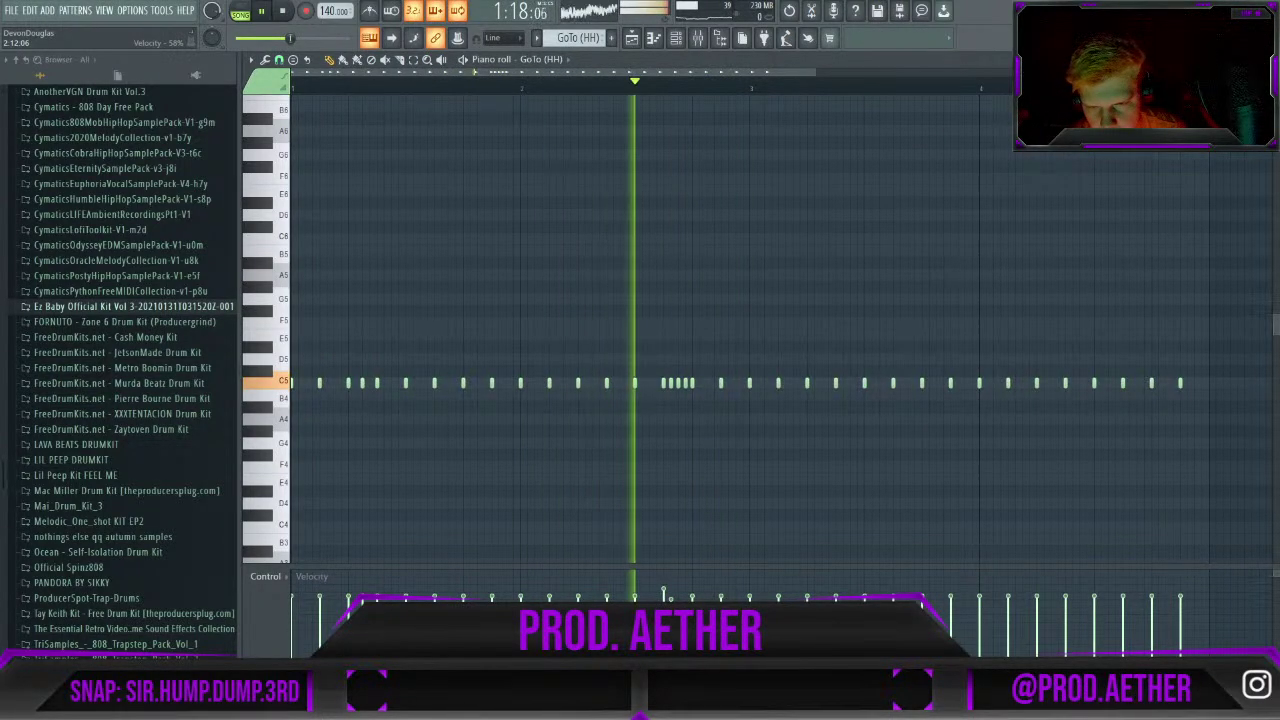
key("space")
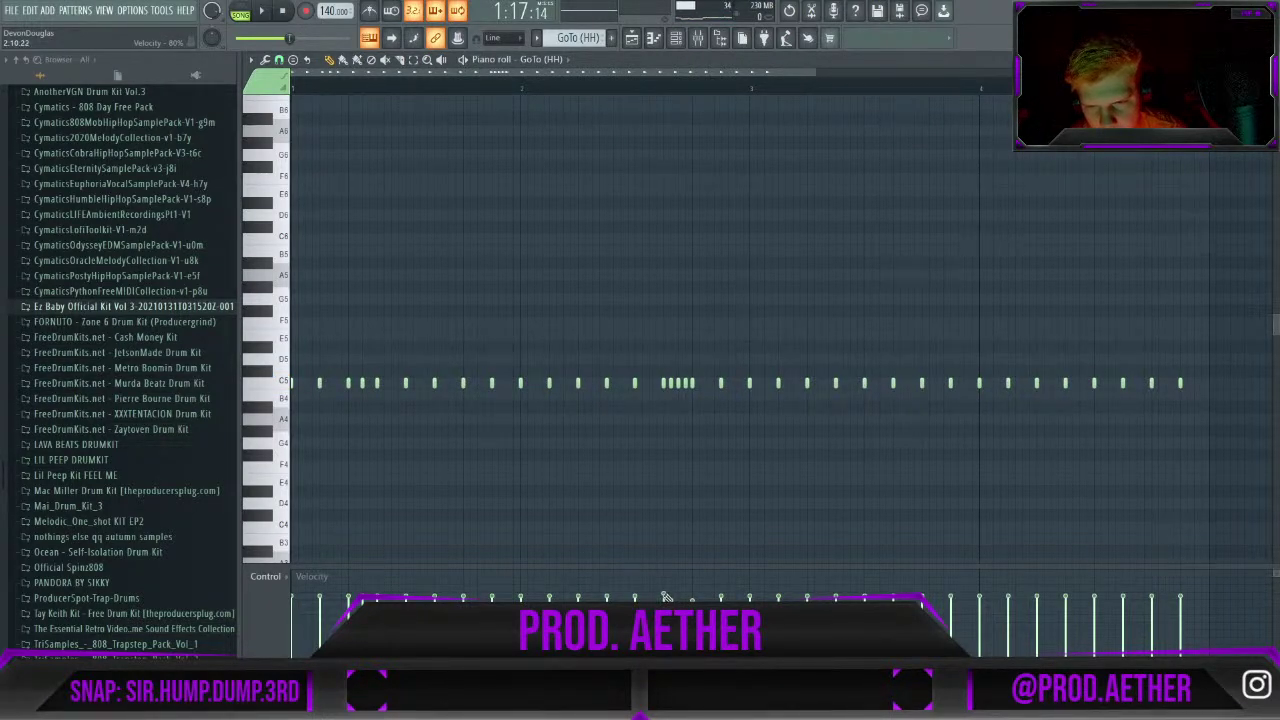
key("space")
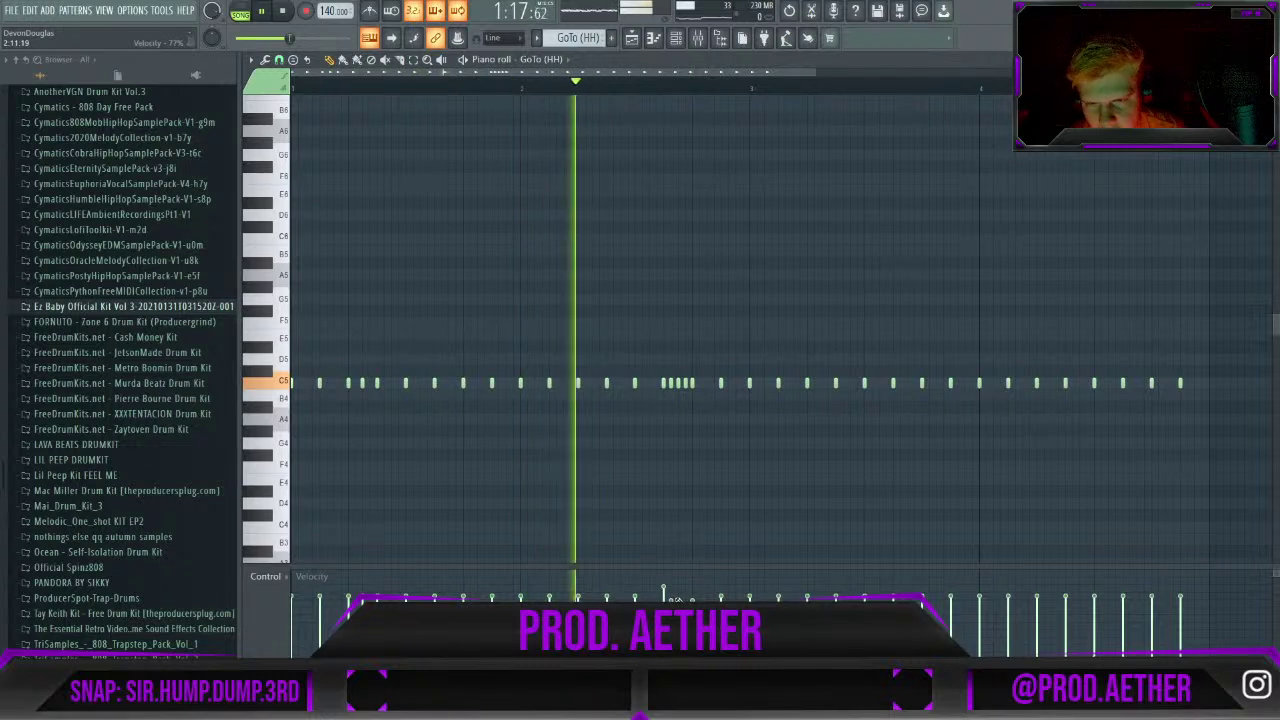
key("space")
key("space")
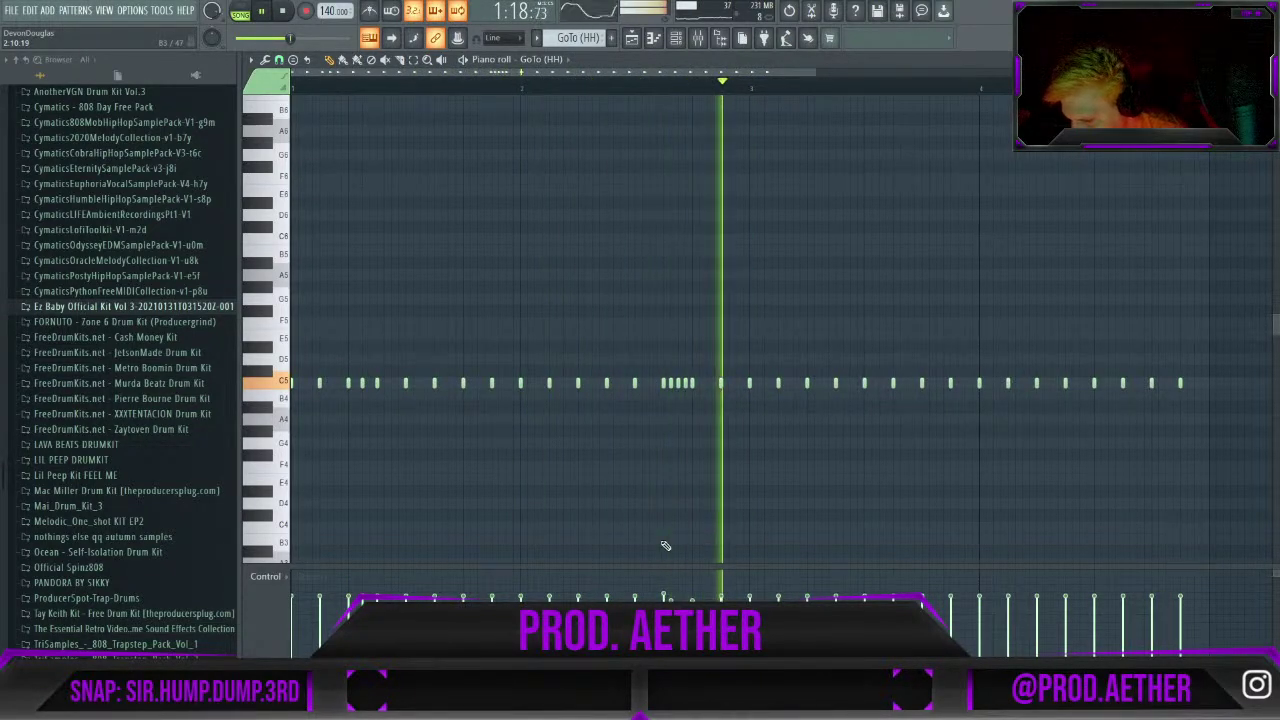
key("space")
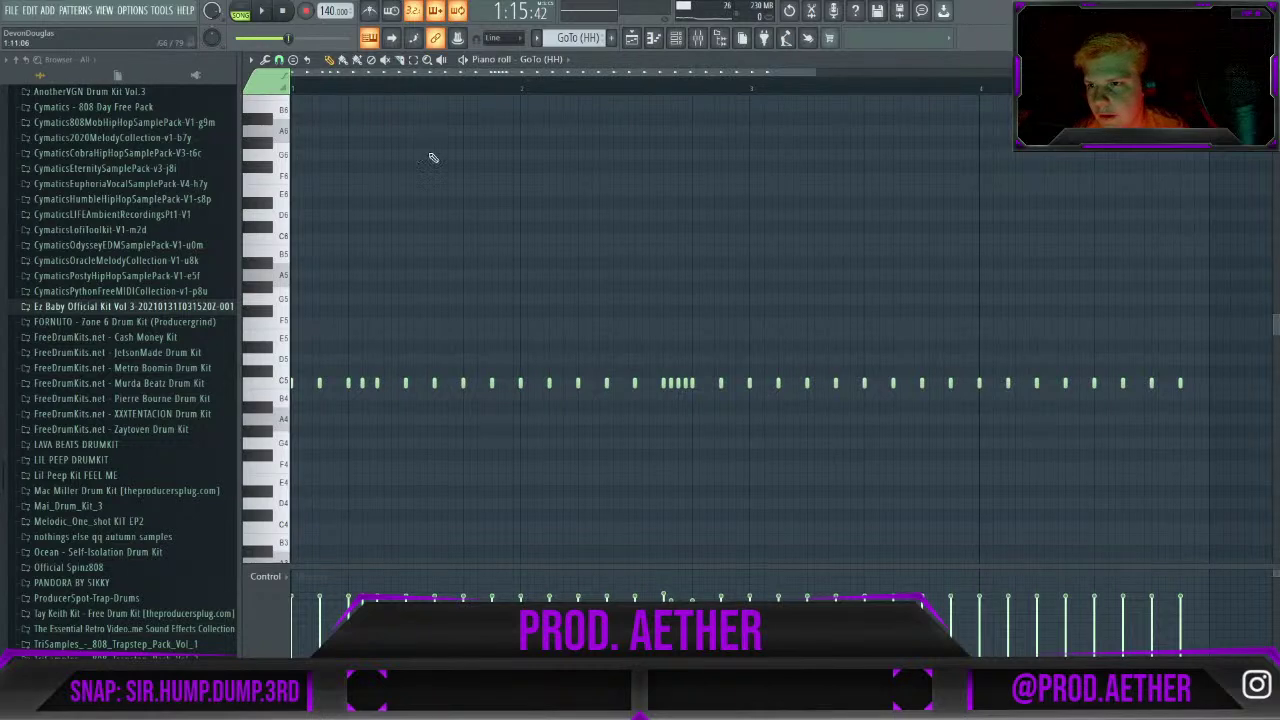
Add two quick C5 hits after step 5 of bar 3 to form a three-hit roll, auditioning the pattern.
key("space")
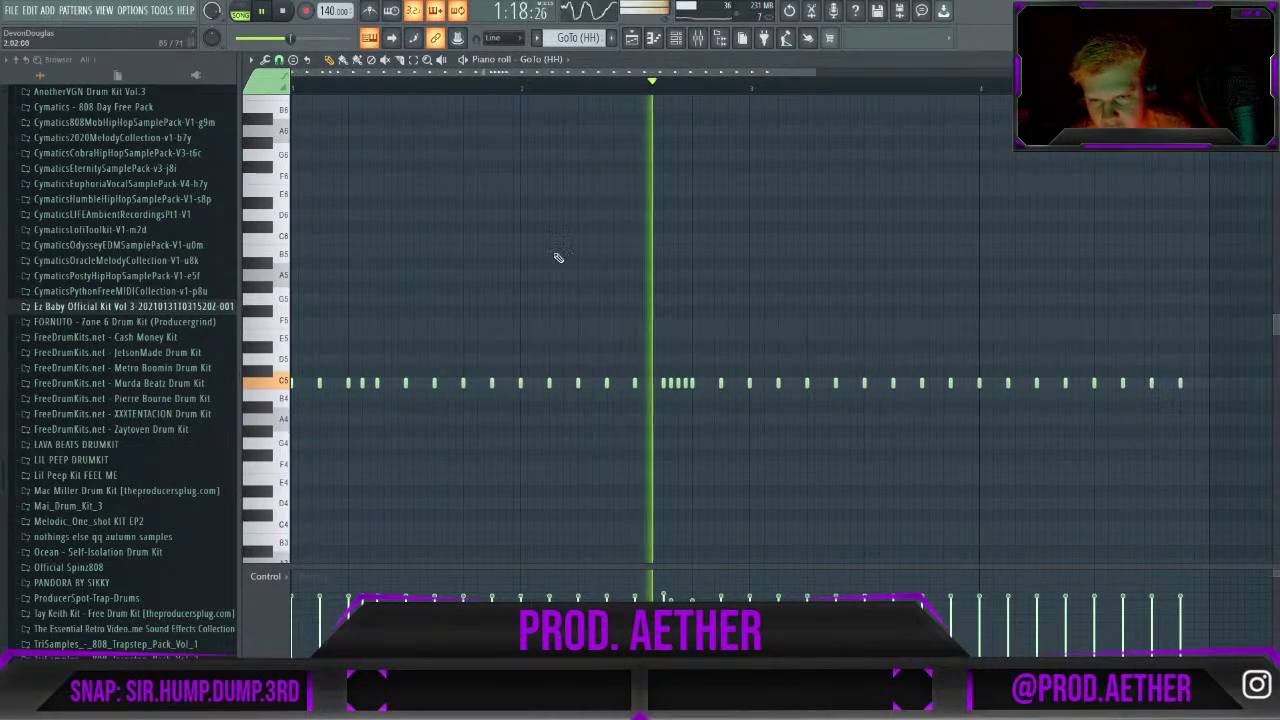
key("space")
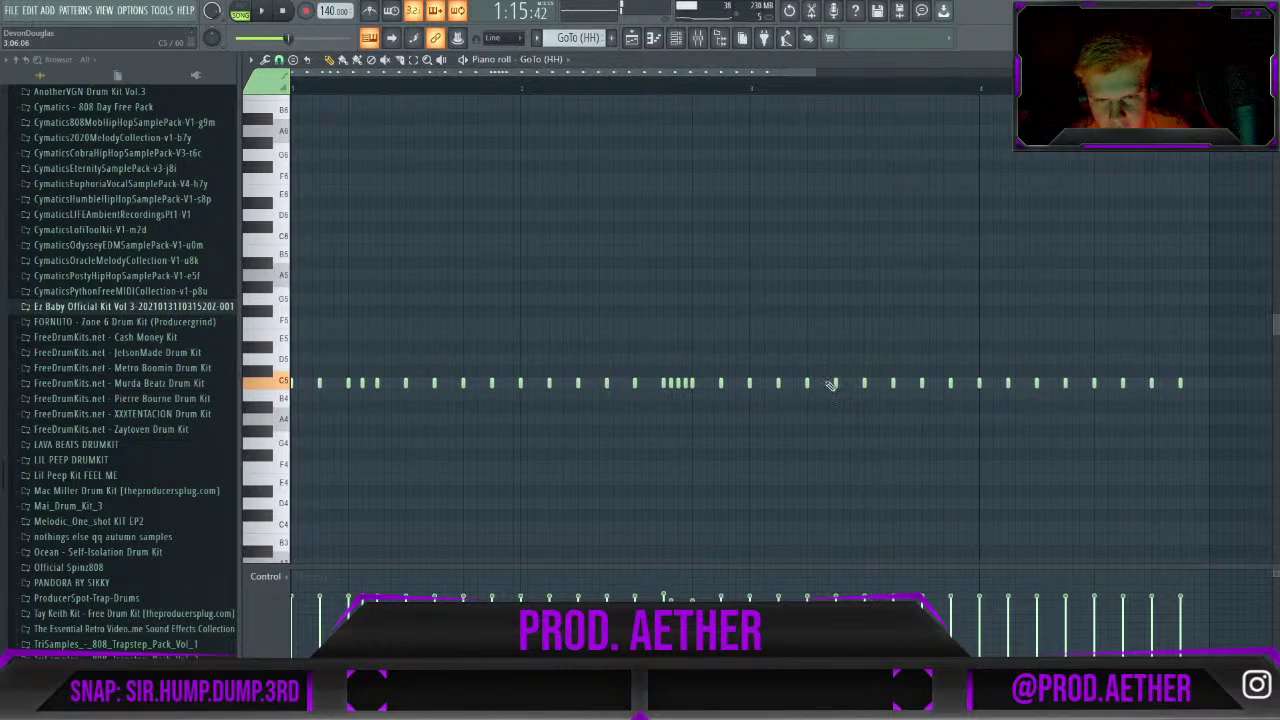
key("space")
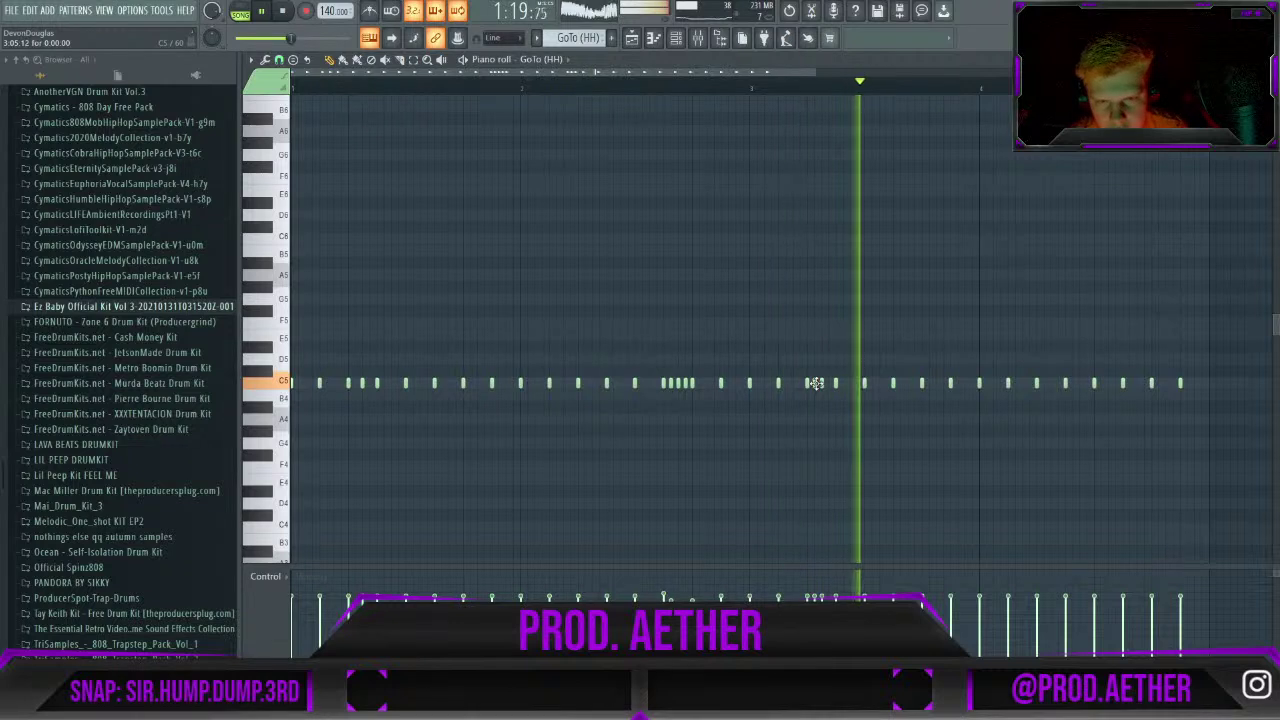
key("space")
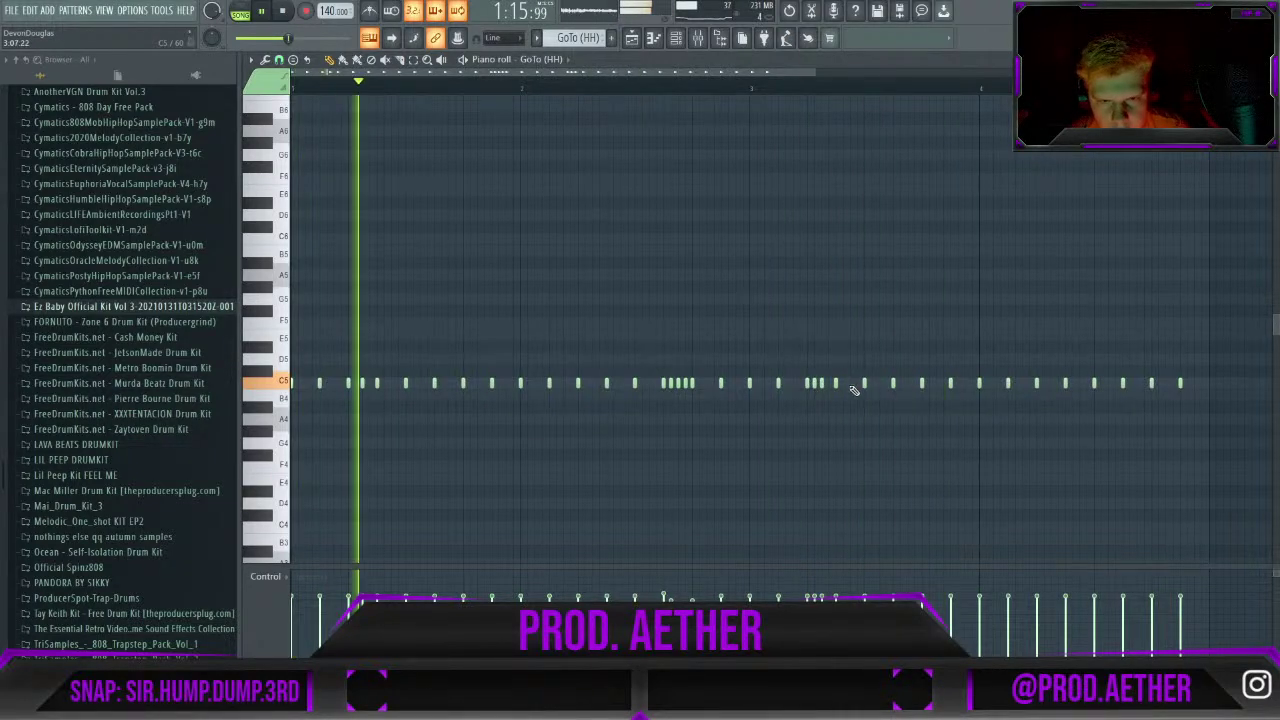
left_click(838, 419)
left_click(843, 419)
left_click(850, 419)
key("space")
right_click(849, 419)
right_click(843, 419)
right_click(837, 419)
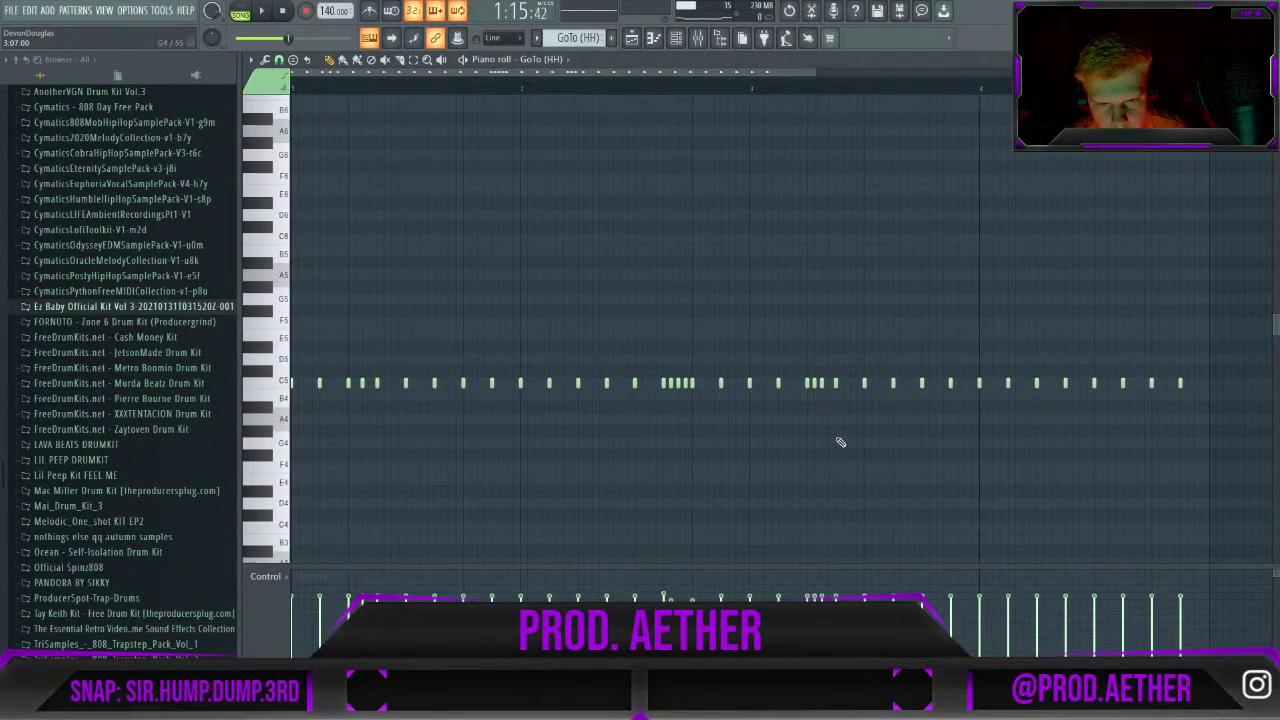
Place a single G4 hi-hat hit at step 7 of bar 3 and audition it.
key("space")
left_click(836, 442)
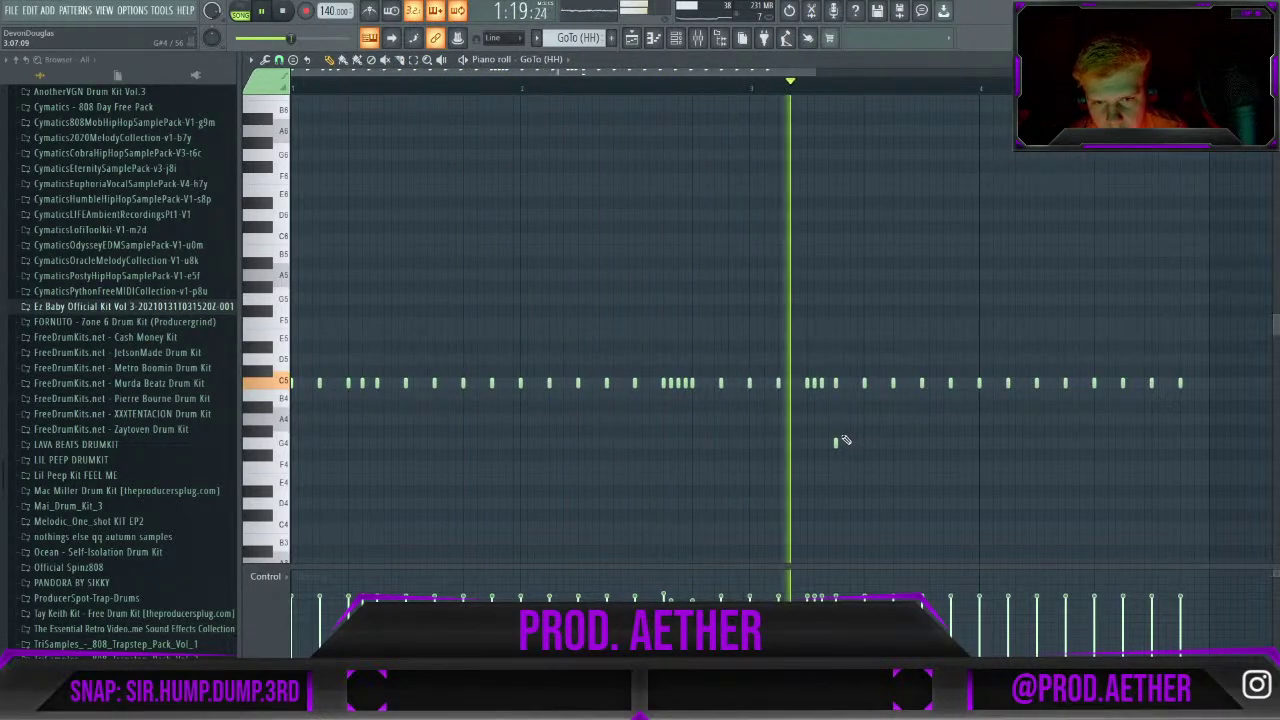
key("space")
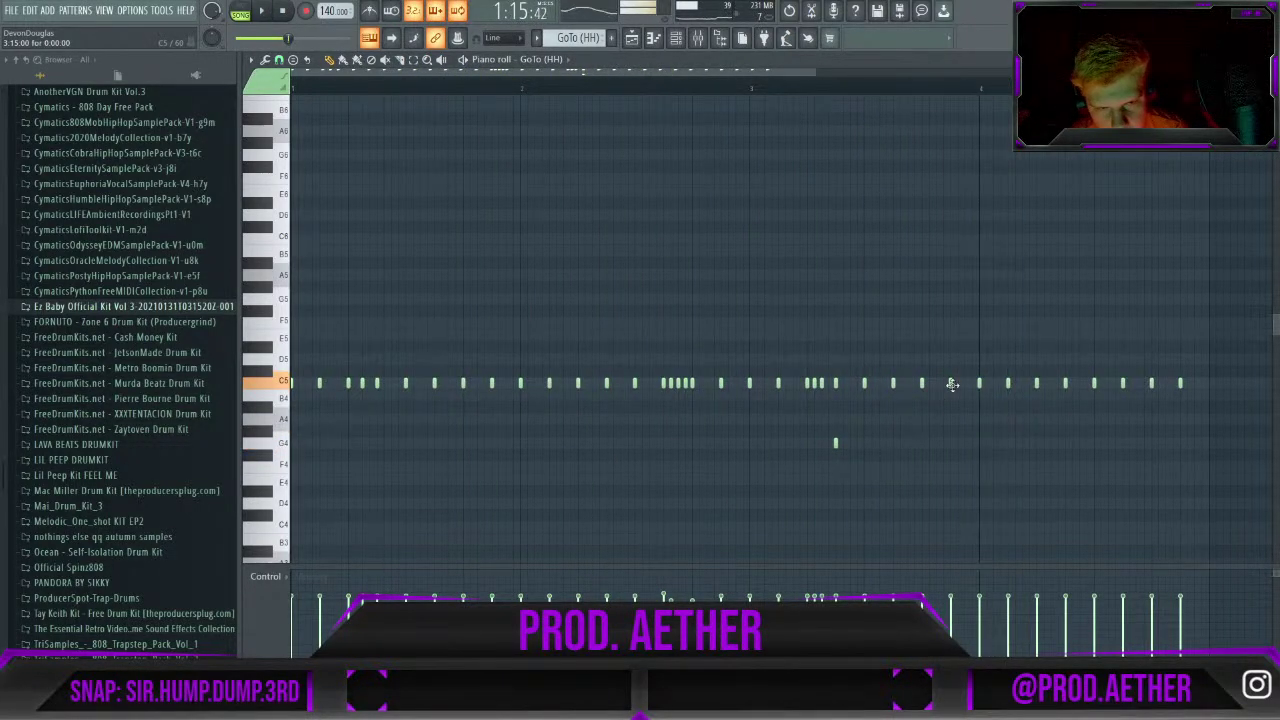
key("space")
left_click(1046, 384)
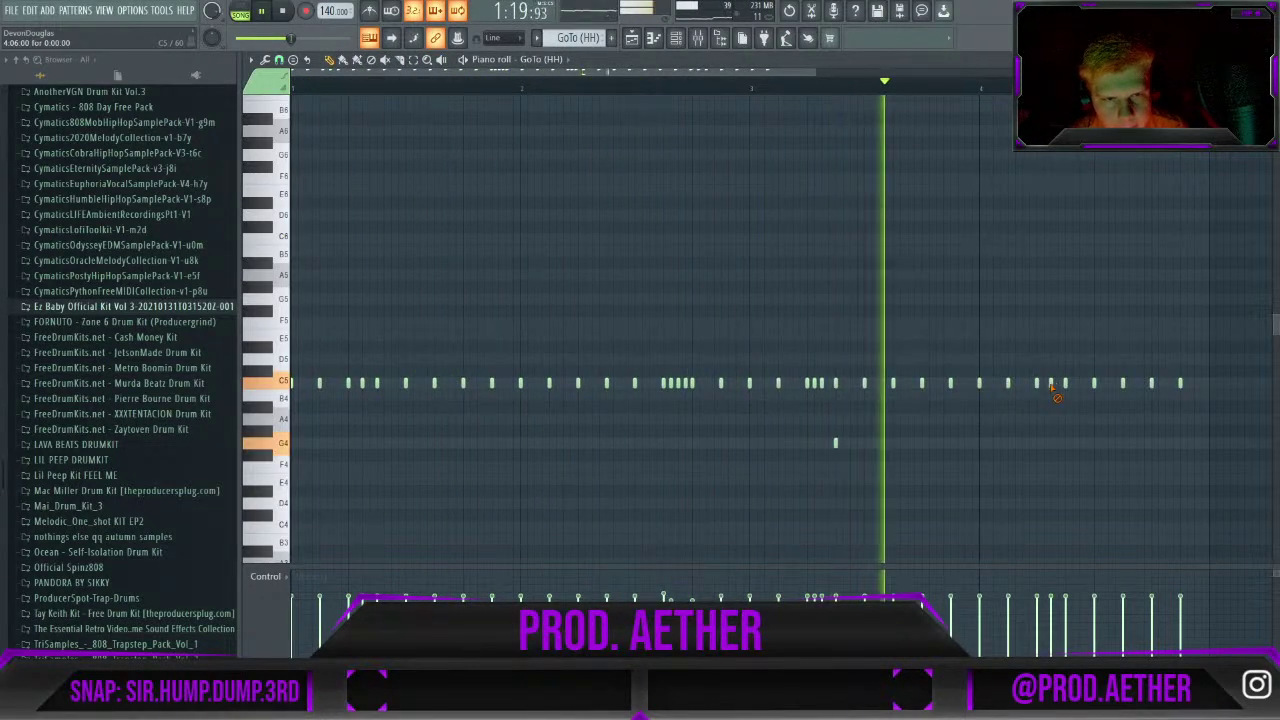
key("space")
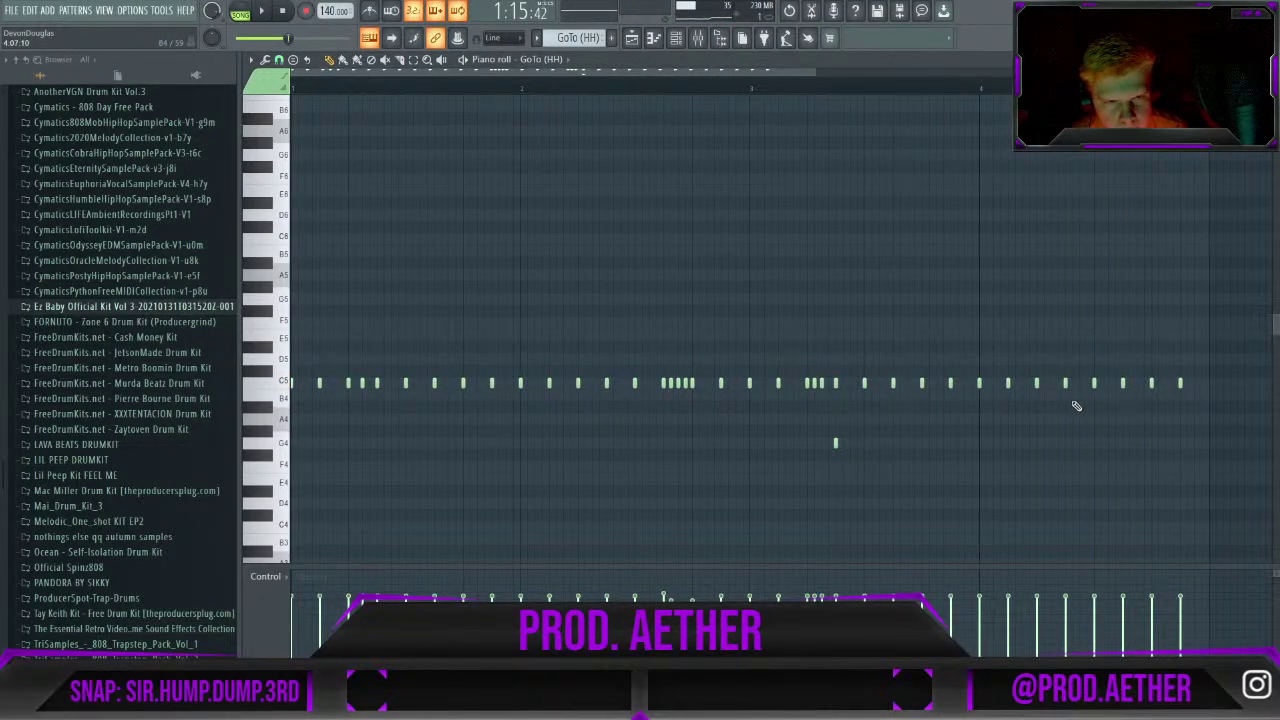
Draw a four-hit roll at step 7 of bar 4 and move it to D5 with rising velocities.
left_click(1068, 419)
left_click(1082, 419)
left_click(1088, 419)
left_click(1094, 419)
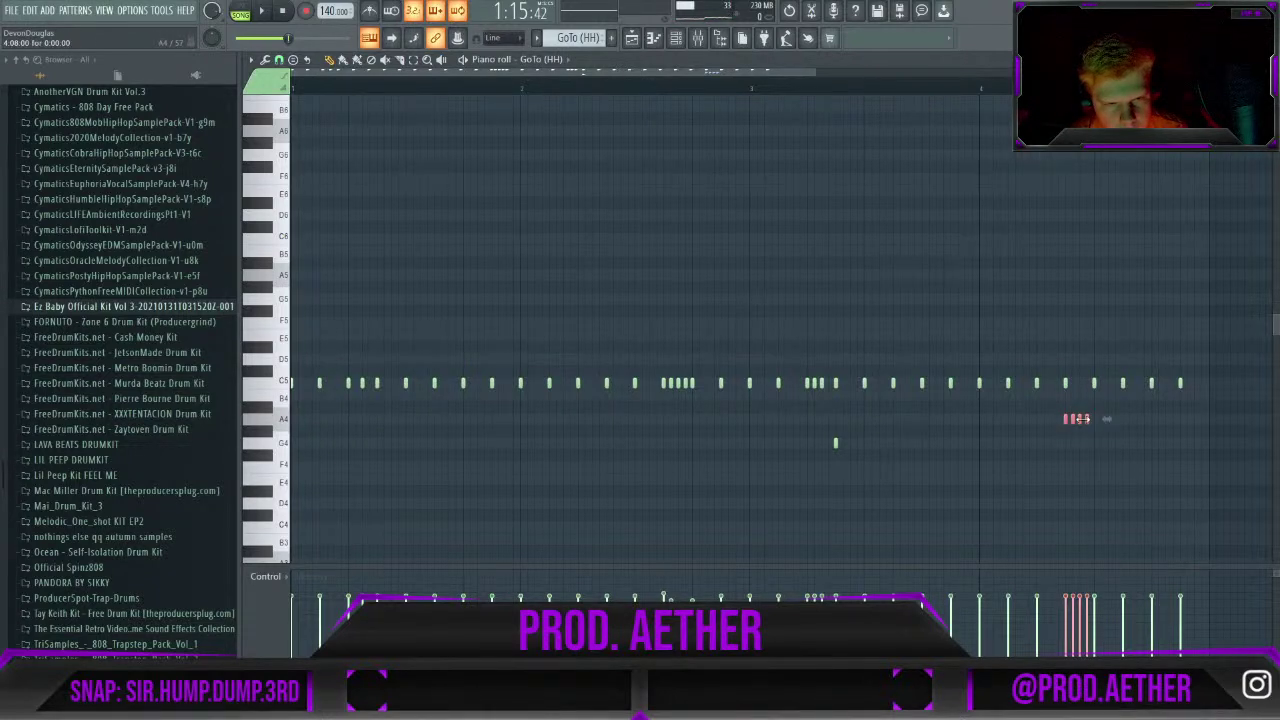
left_click_drag(1075, 419, 1079, 356)
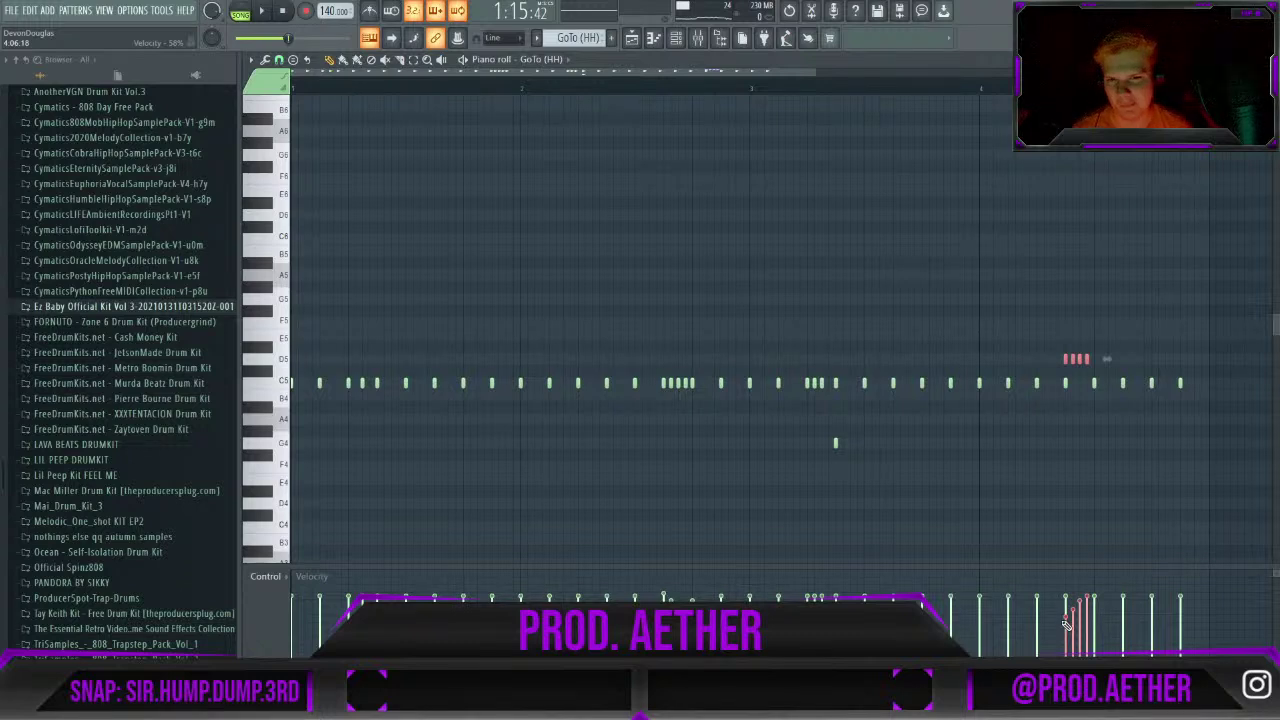
Audition the four-hit roll in bar 4 and transpose it up to E5.
key("space")
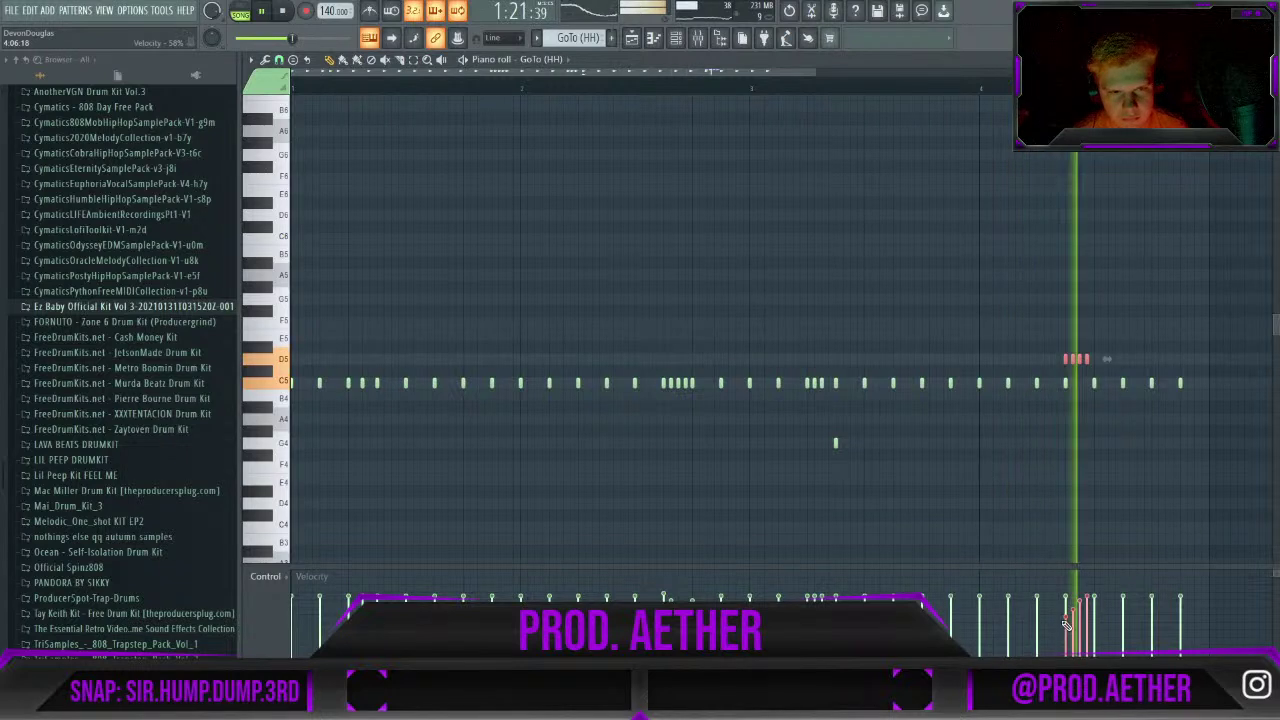
key("space")
mouse_move(1065, 347)
left_mouse_down()
mouse_move(1075, 365)
mouse_move(1064, 333)
left_mouse_up()
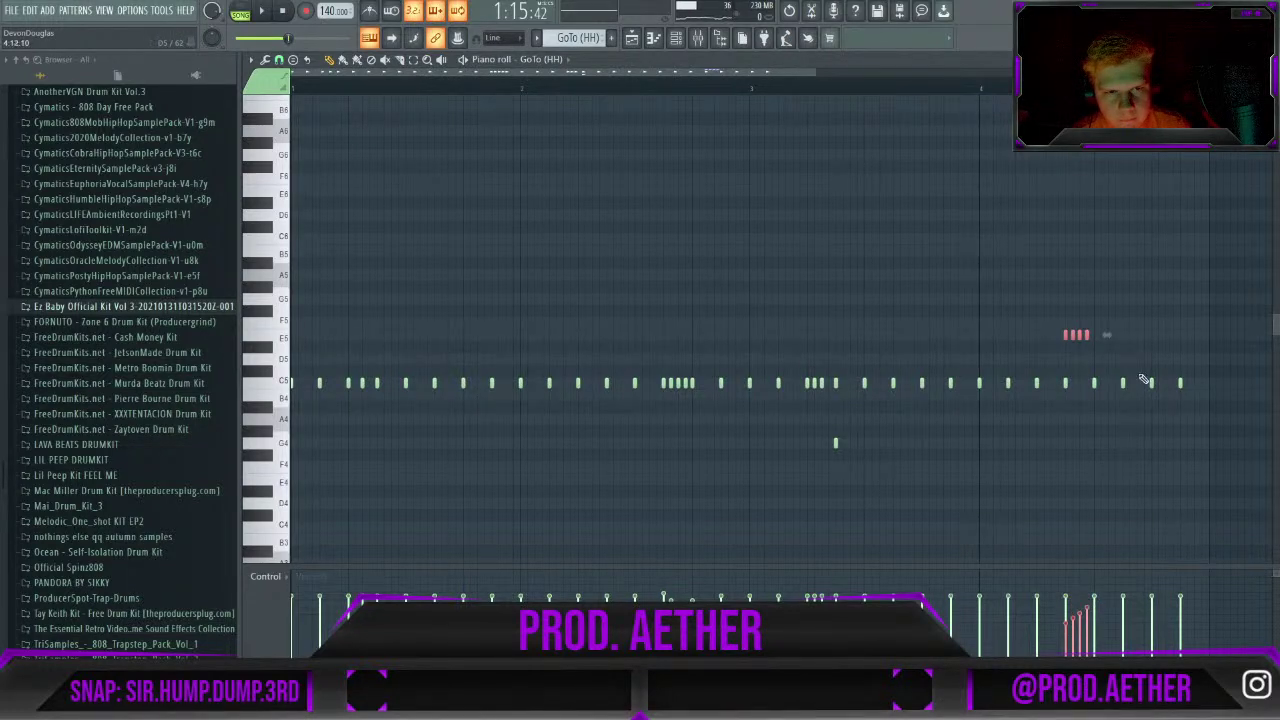
Place one F5 note two steps long at step 11 of bar 4, remove the extra note beside it and select it.
left_click(1124, 343)
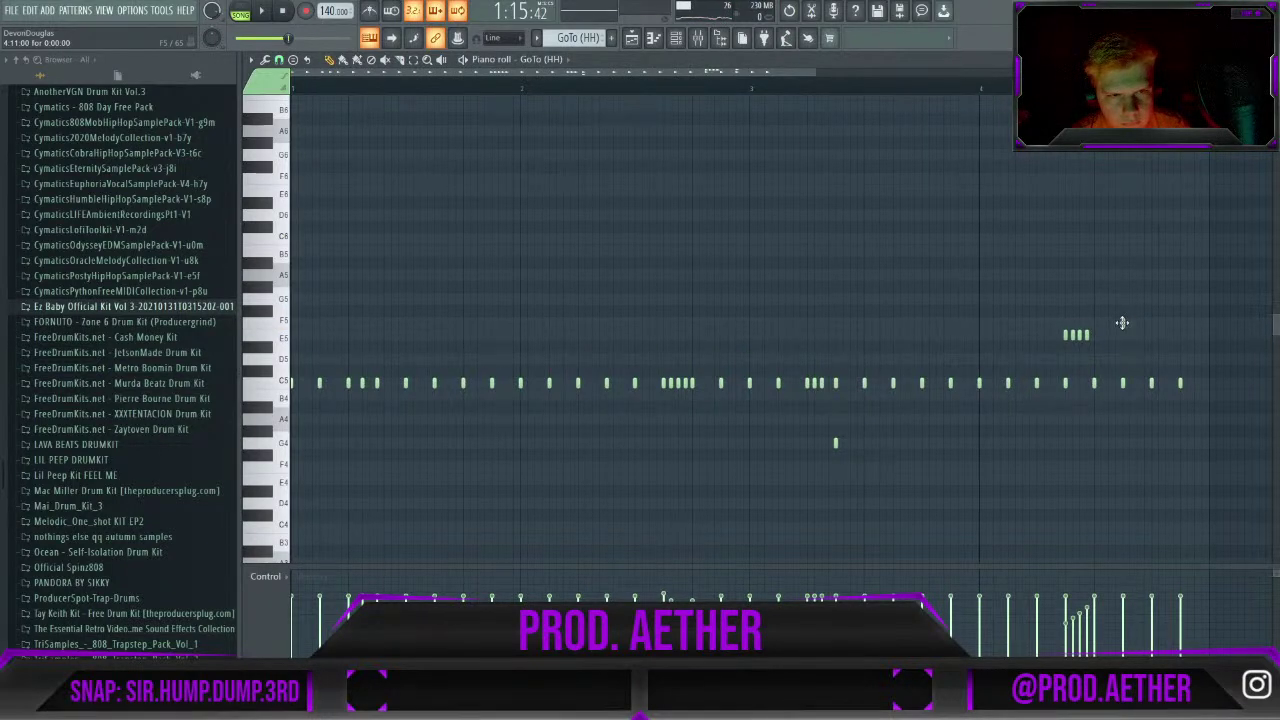
left_click_drag(1123, 322, 1165, 320)
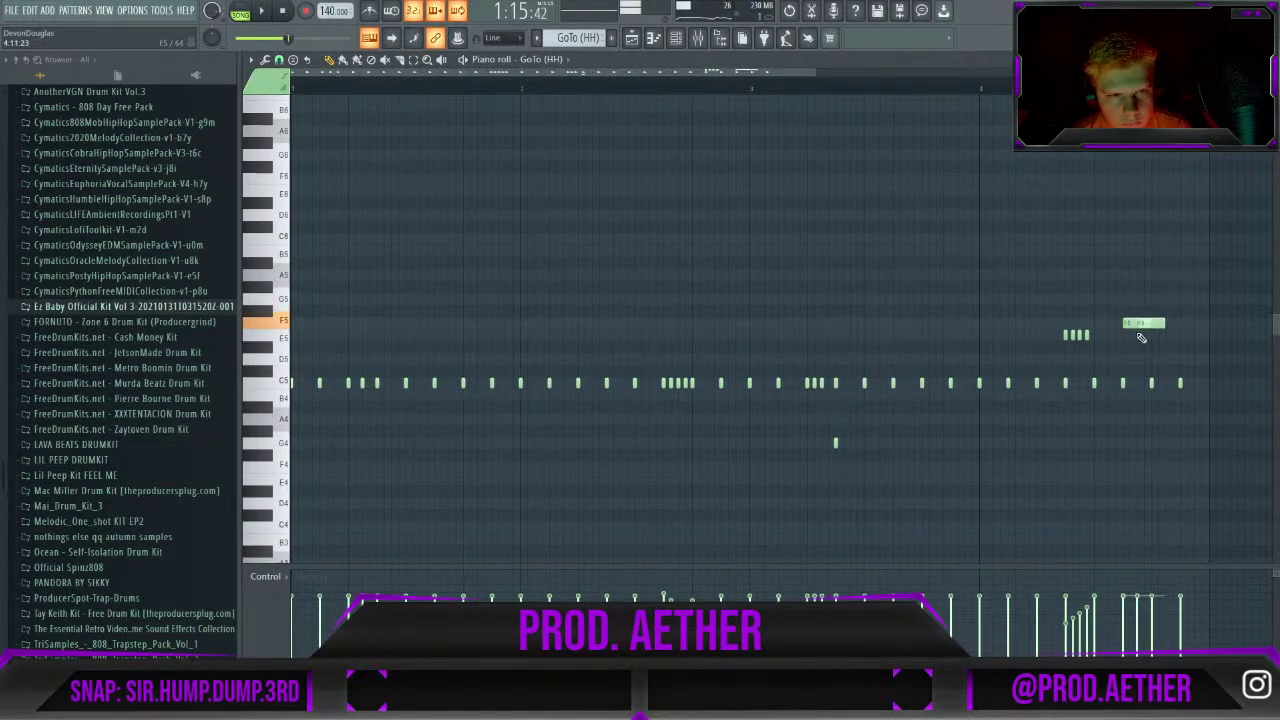
right_click(1145, 322)
left_click_drag(1122, 325, 1147, 338)
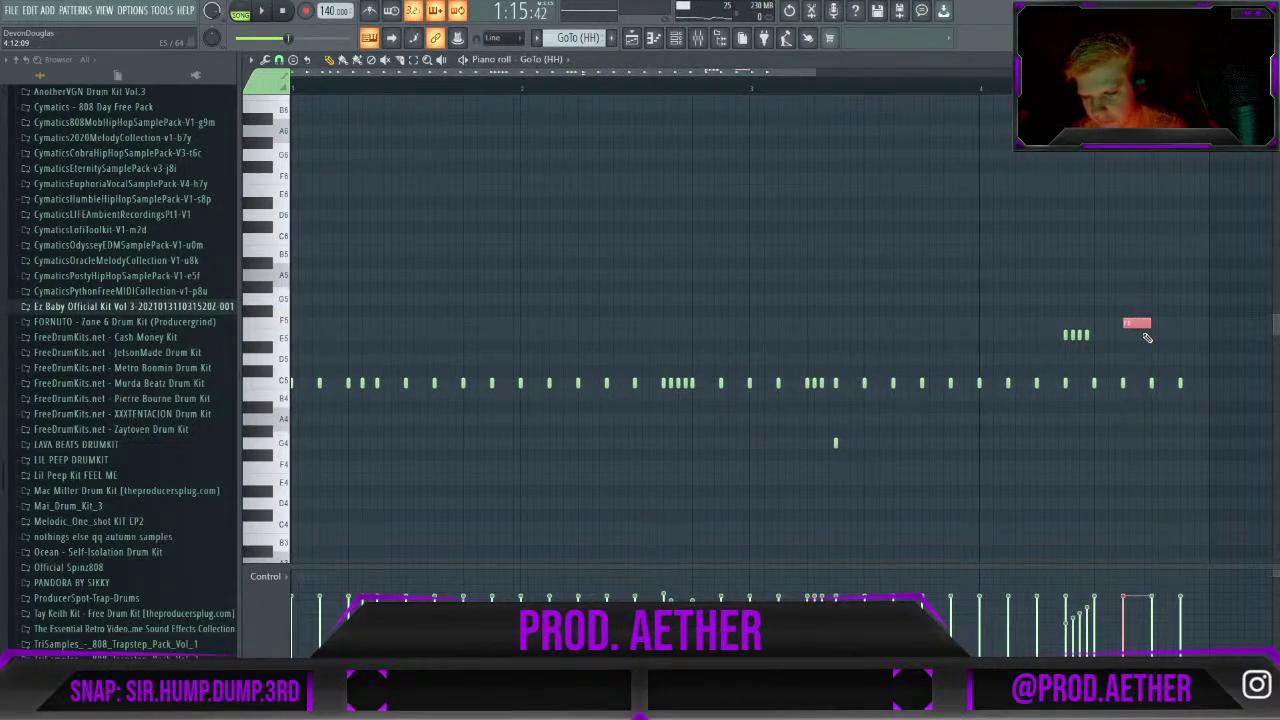
Chop the selected F5 note into a fast, even roll and shape its velocities into a downward ramp.
key("ctrl+u")
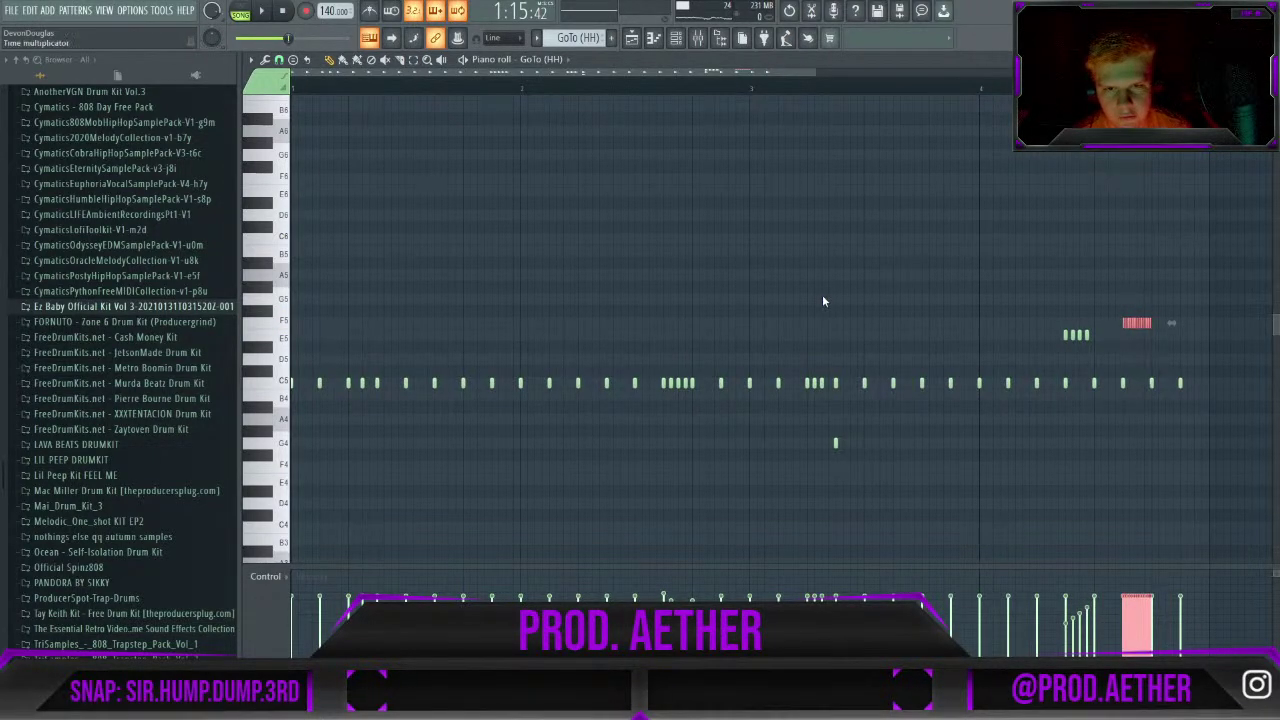
key("ctrl+z")
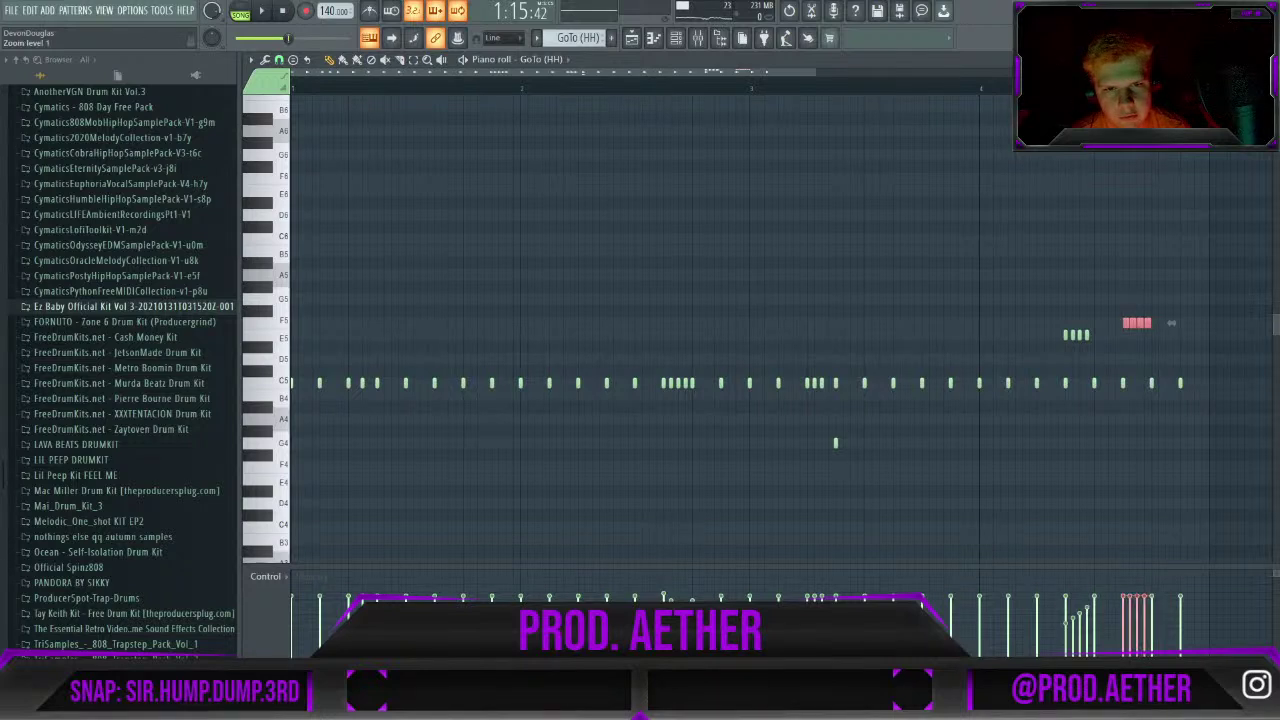
key("ctrl+z")
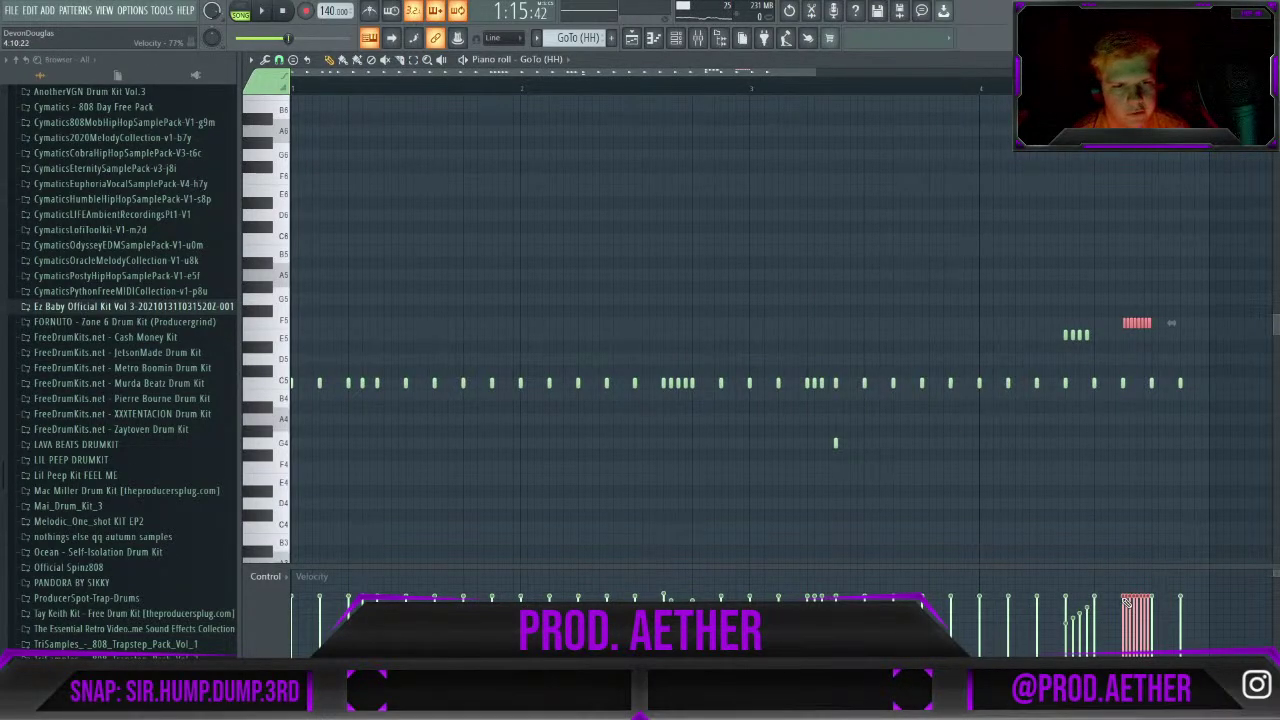
left_click_drag(1125, 600, 1155, 643)
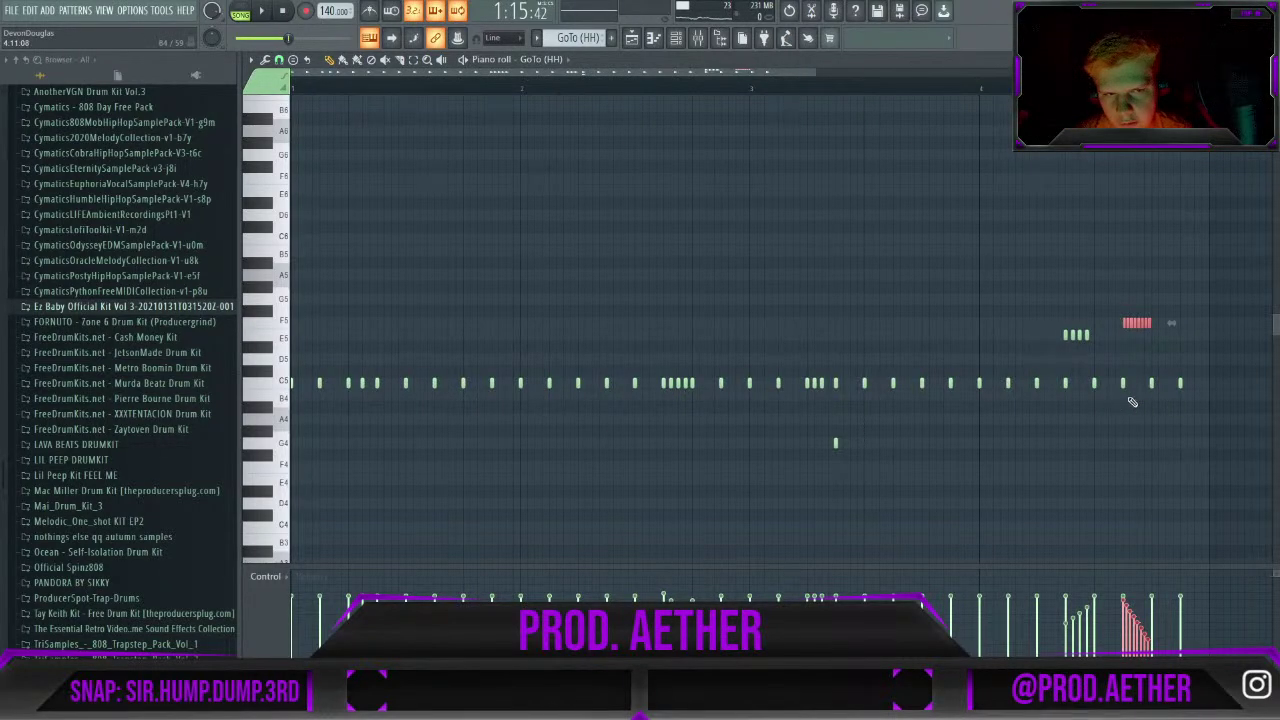
Audition from bar 4 and move the fast roll up to A5, starting at step 13.
left_click(984, 95)
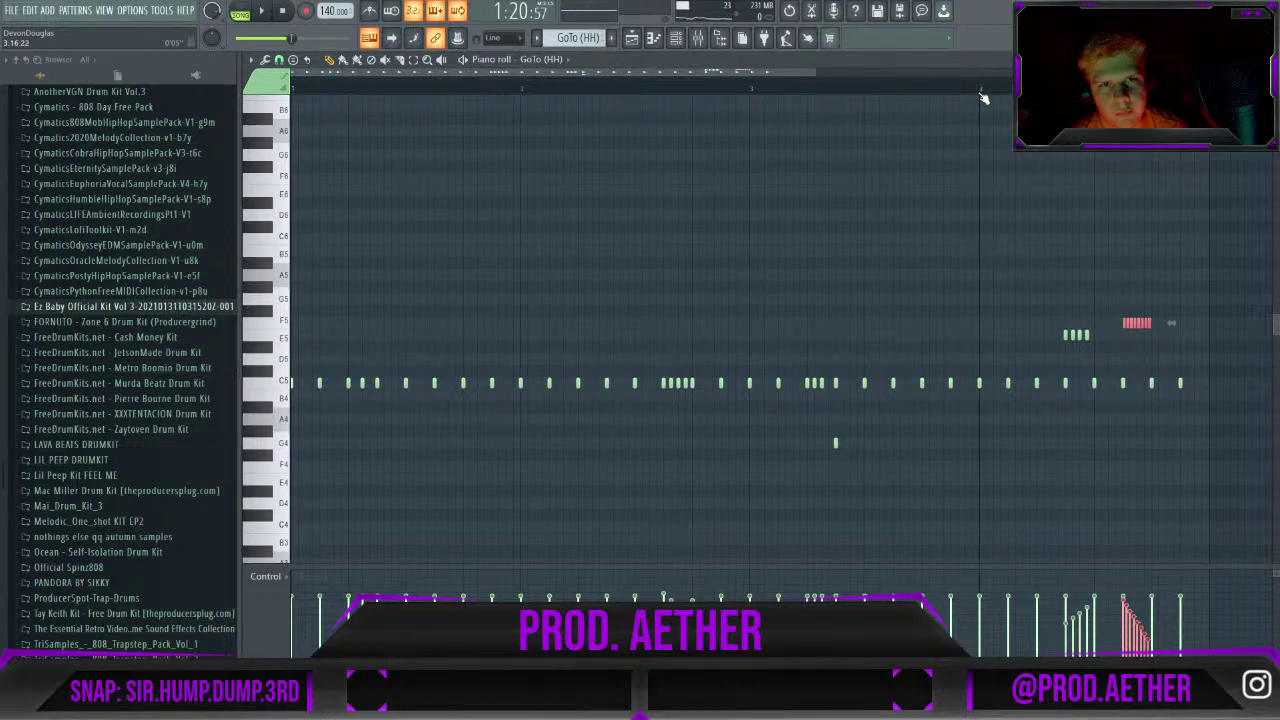
key("space")
key("space")
left_click_drag(1134, 322, 1134, 272)
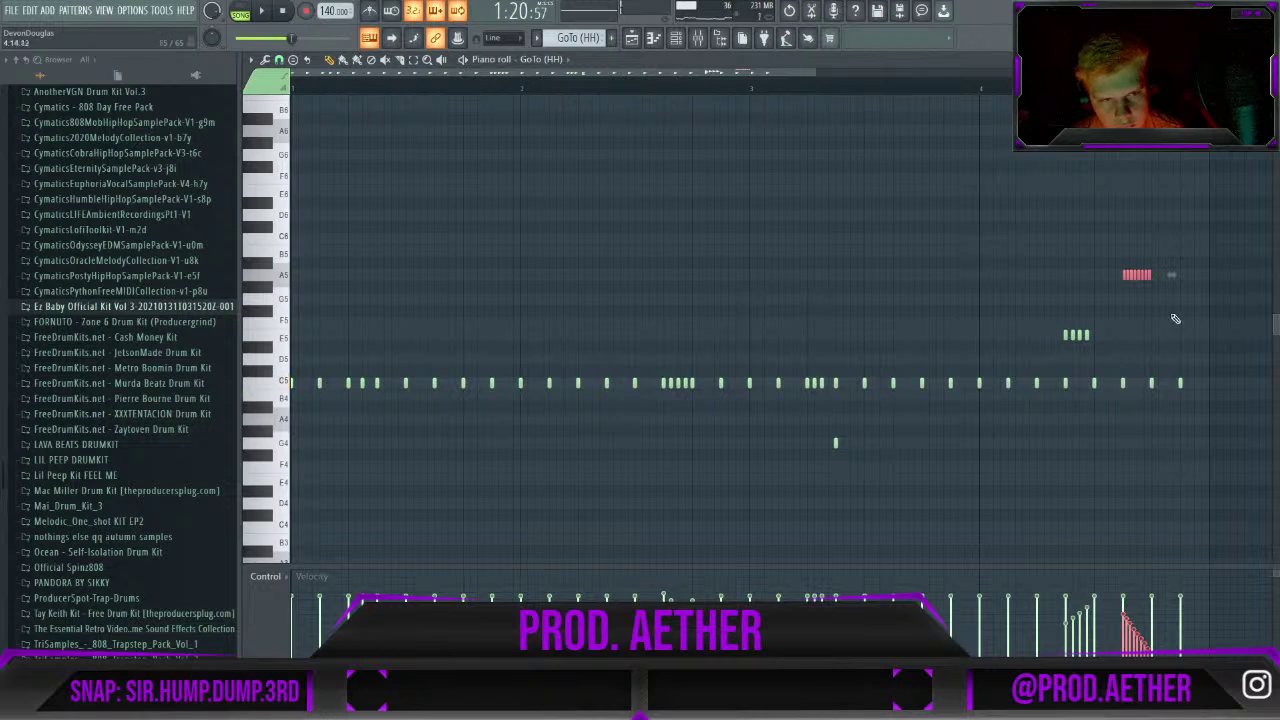
left_click_drag(1137, 280, 1173, 301)
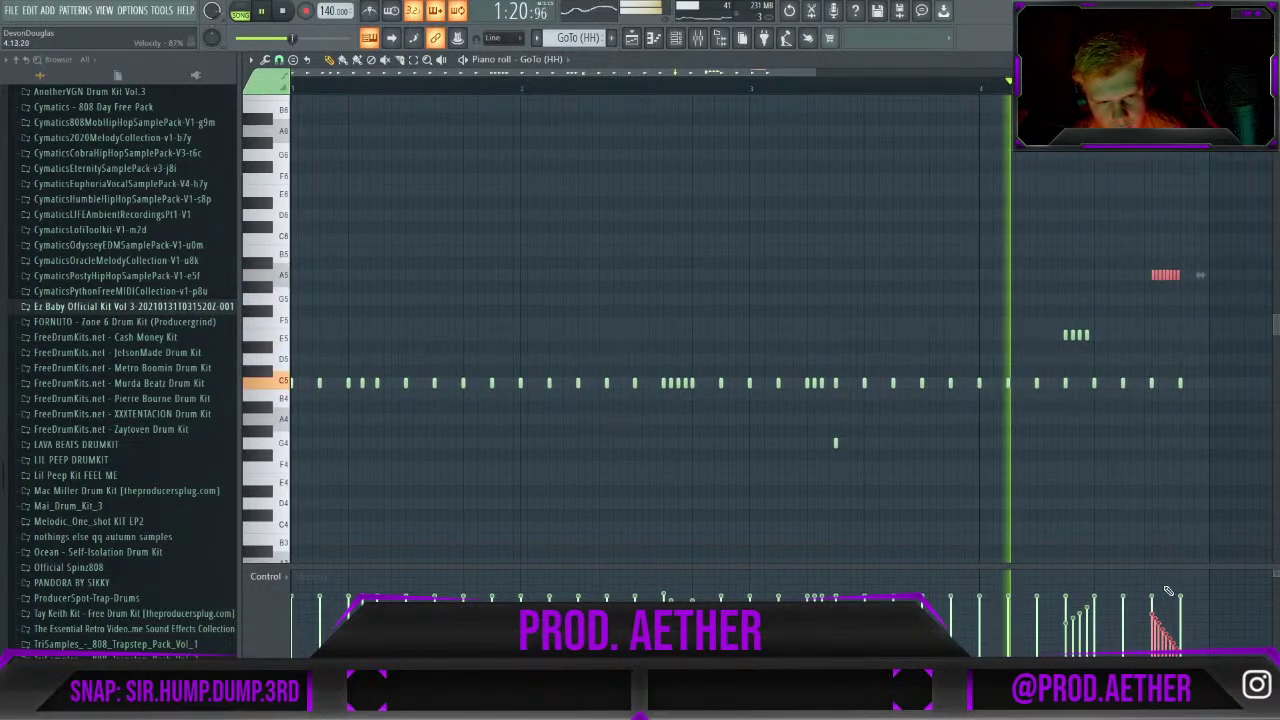
Raise the falling velocity ramp of the A5 roll slightly and audition it from bar 4.
left_click_drag(1150, 584, 1180, 600)
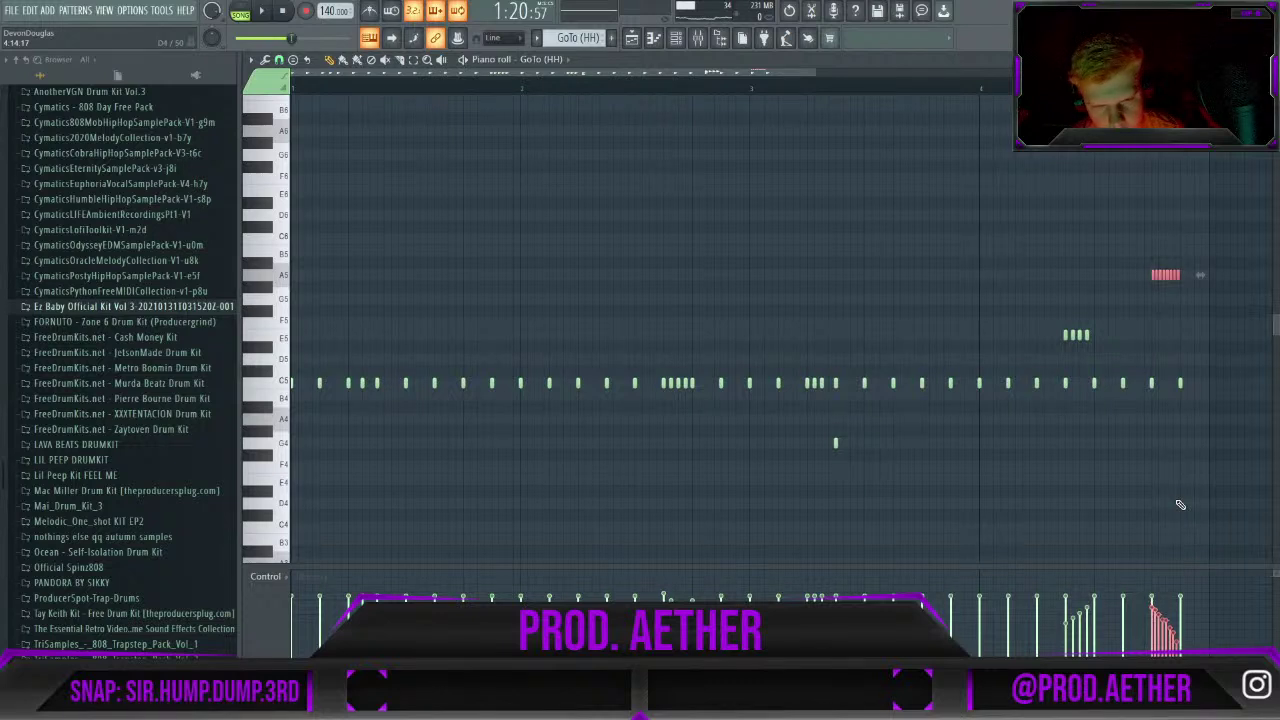
key("space")
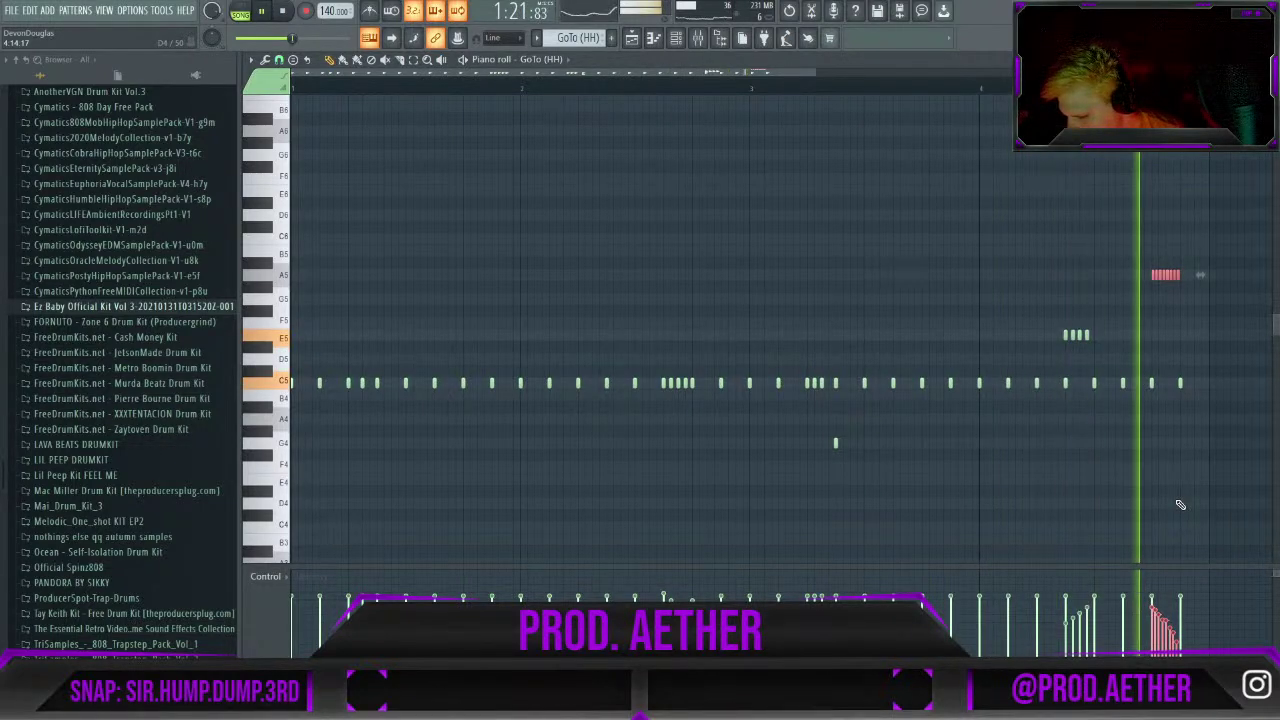
key("space")
Shift the A5 roll to start at step 15 of bar 4 and play it back.
left_click(1135, 427)
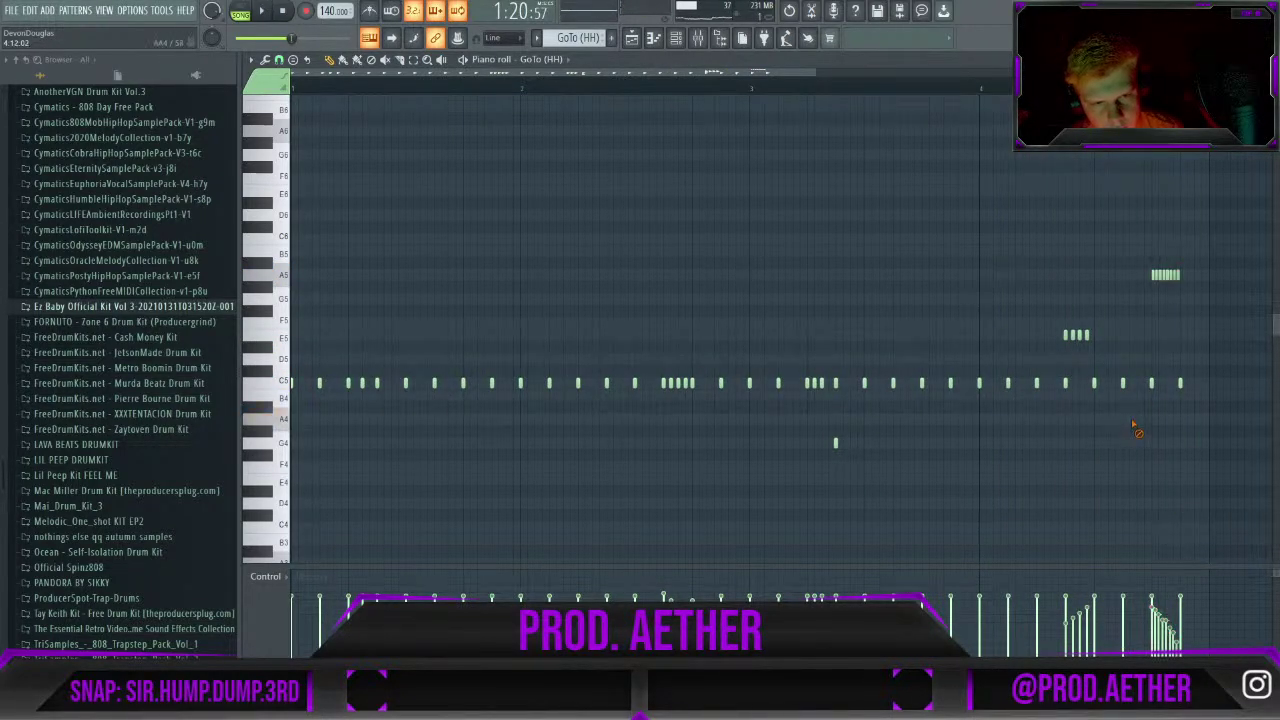
left_click_drag(1145, 265, 1190, 278)
key("space")
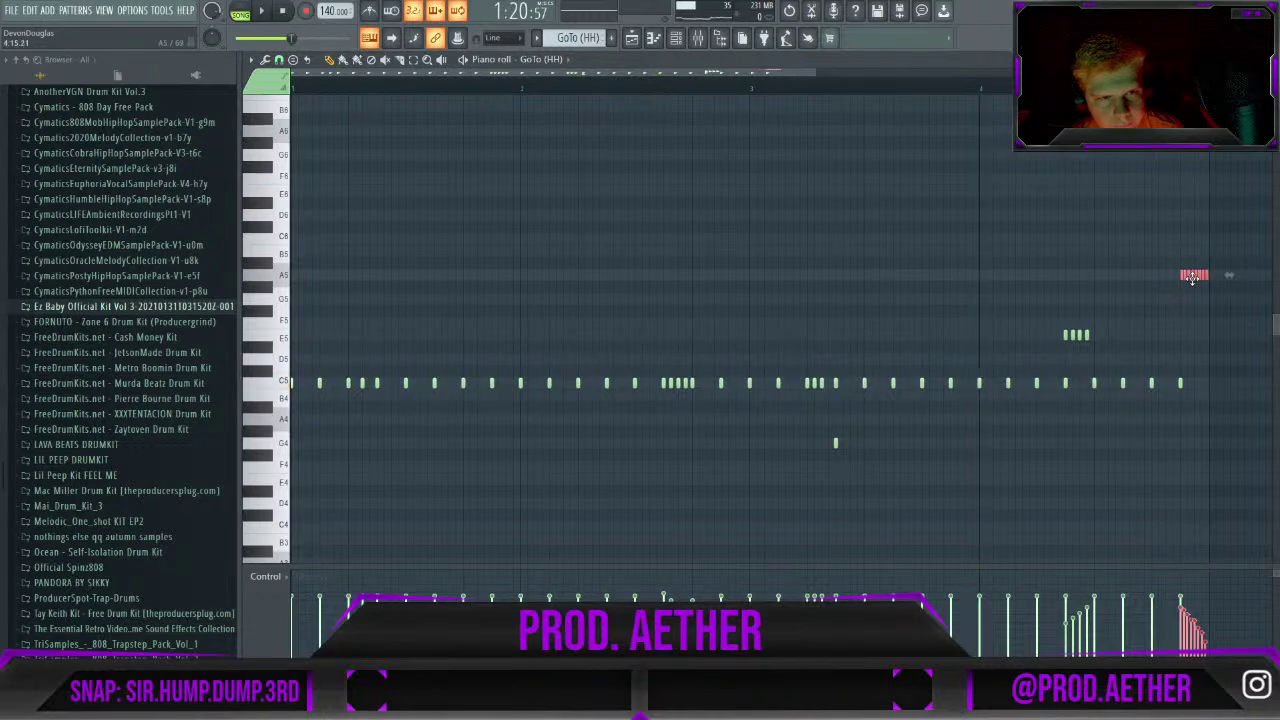
Audition the A5 roll, move it up to C6 starting at step 9 of bar 4, and play it back.
key("space")
key("space")
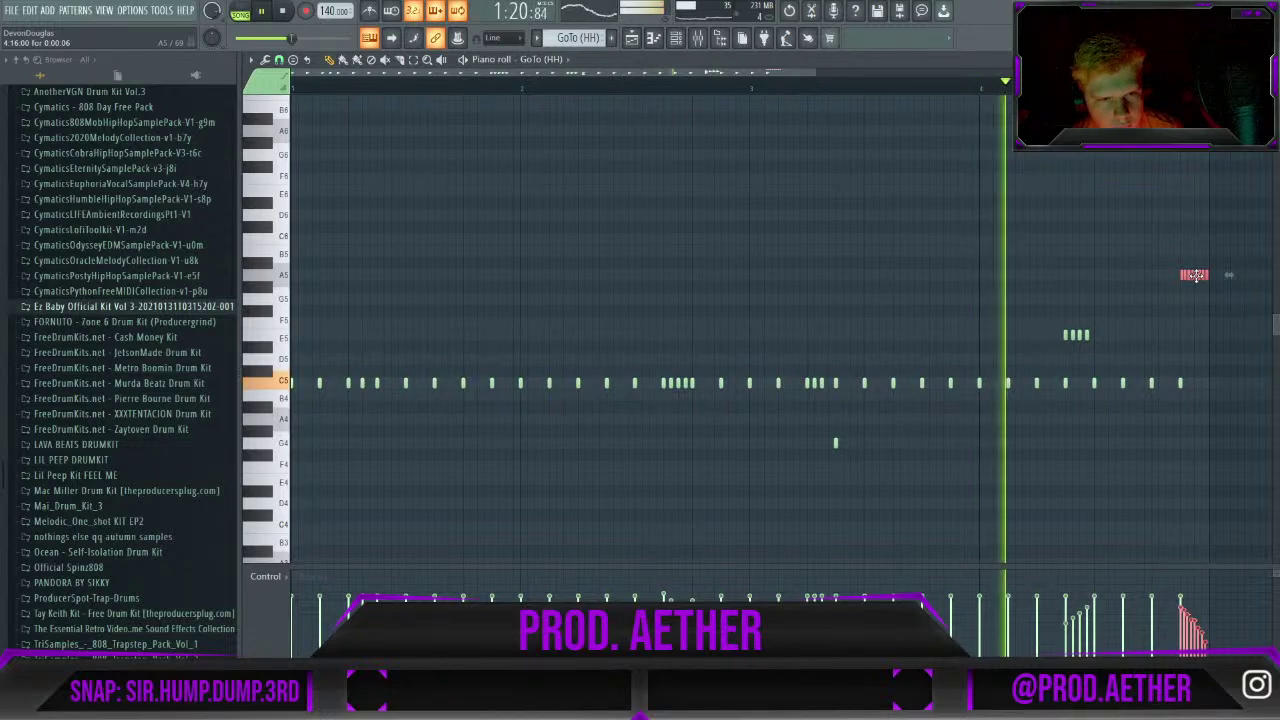
key("space")
left_click_drag(1195, 275, 1111, 238)
key("space")
key("space")
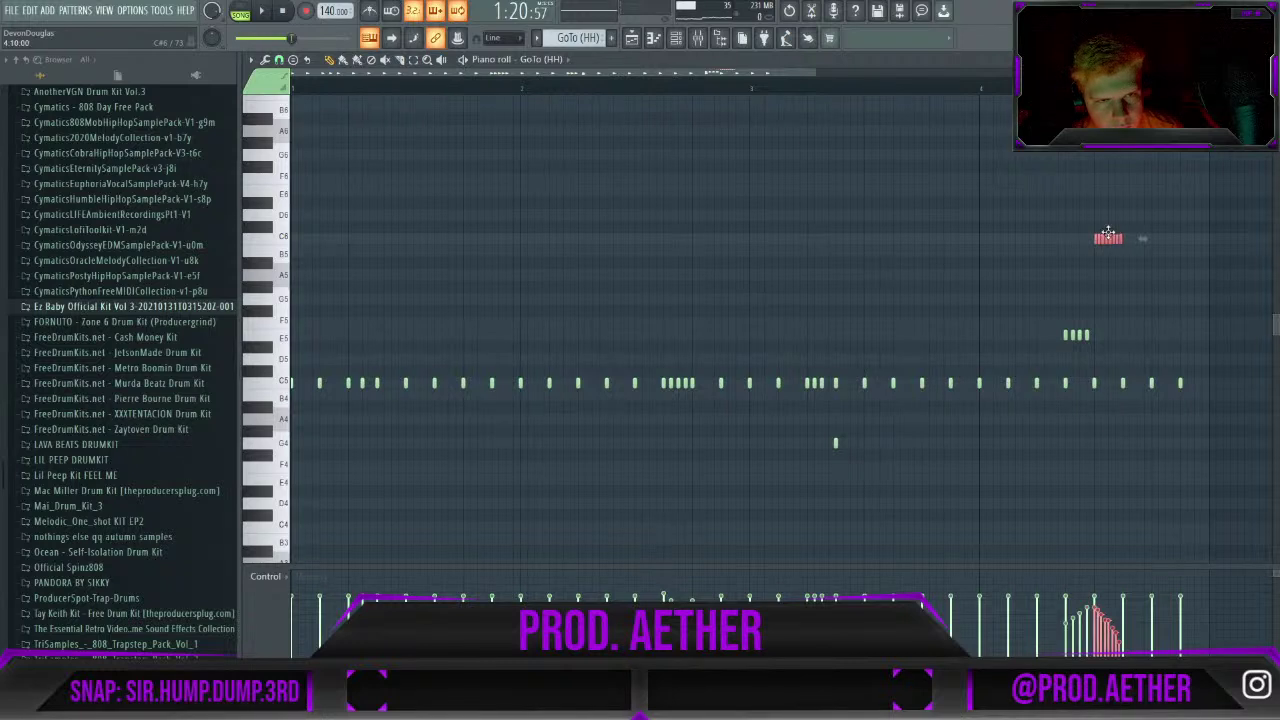
key("space")
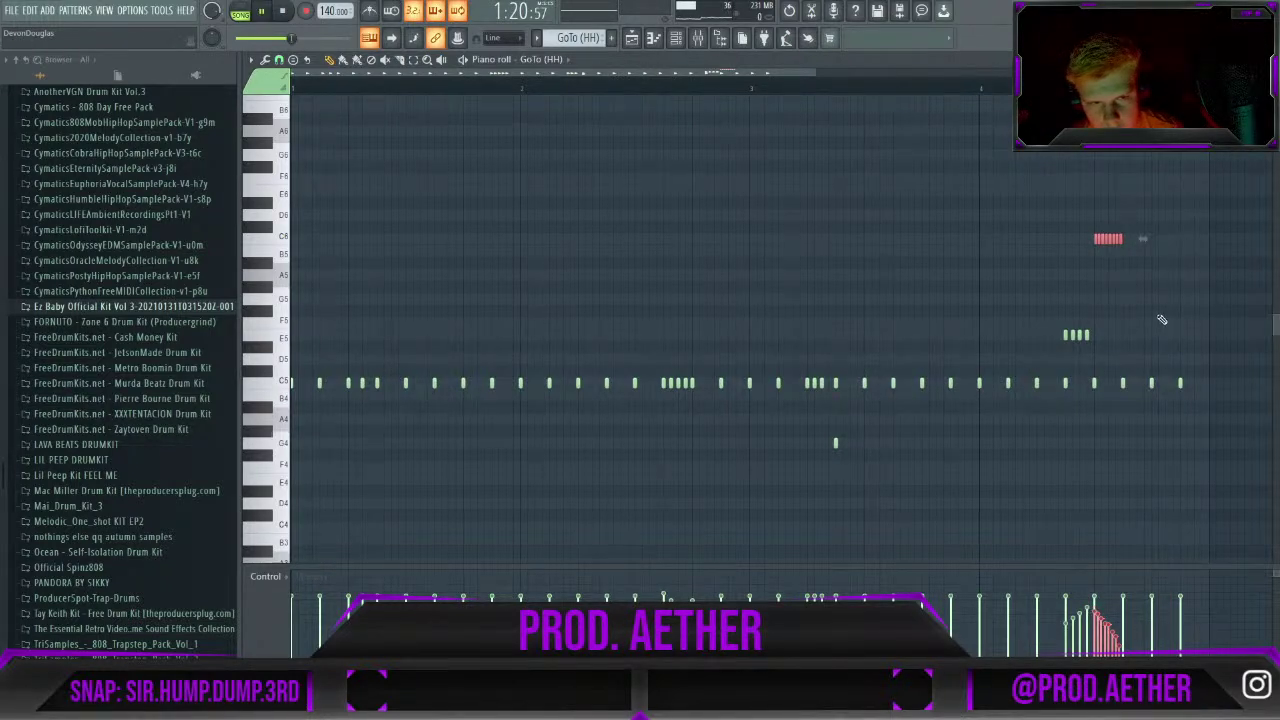
key("space")
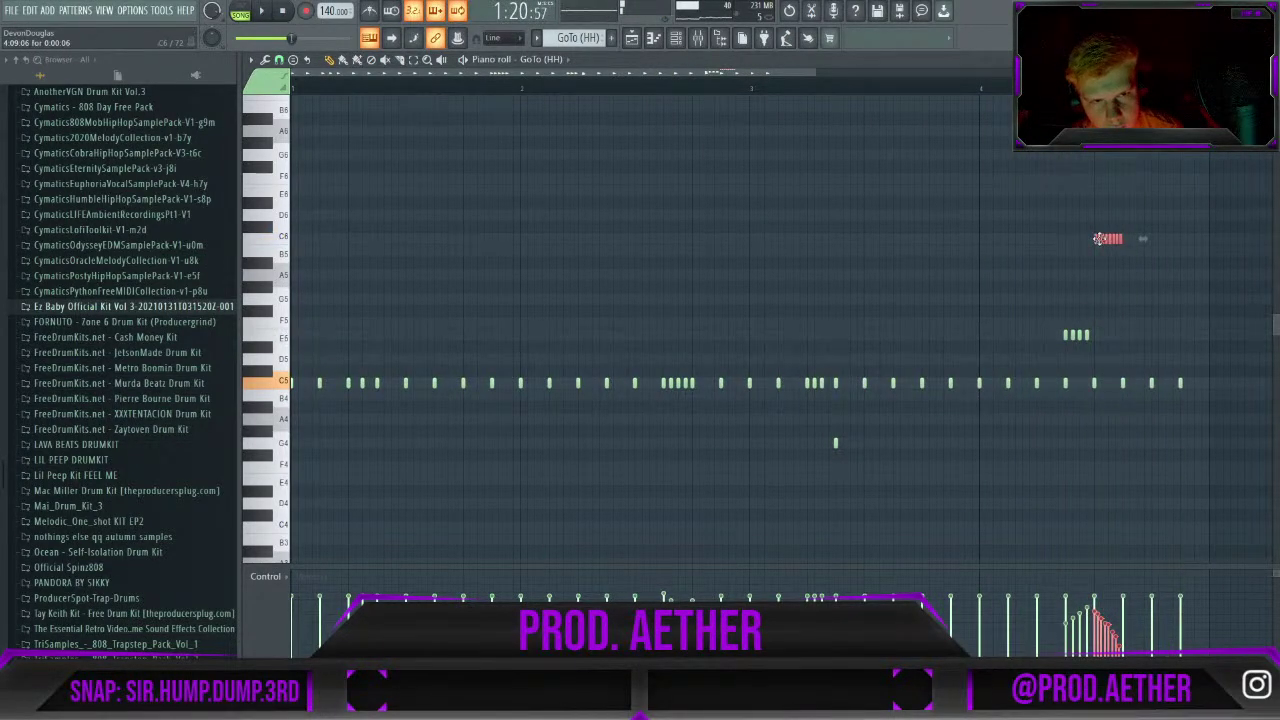
Copy the C6 roll to G4 at step 11 of bar 4 with a slightly lower velocity ramp, and audition it.
left_click_drag(1098, 238, 1134, 445)
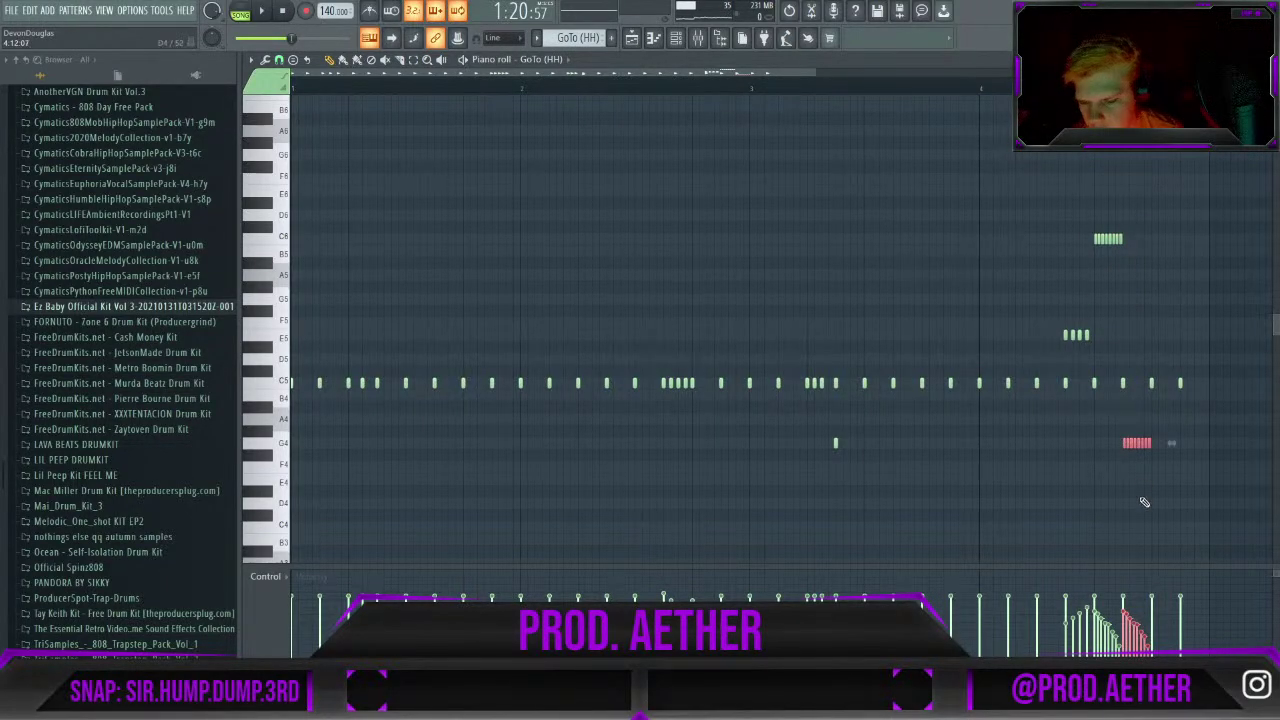
key("space")
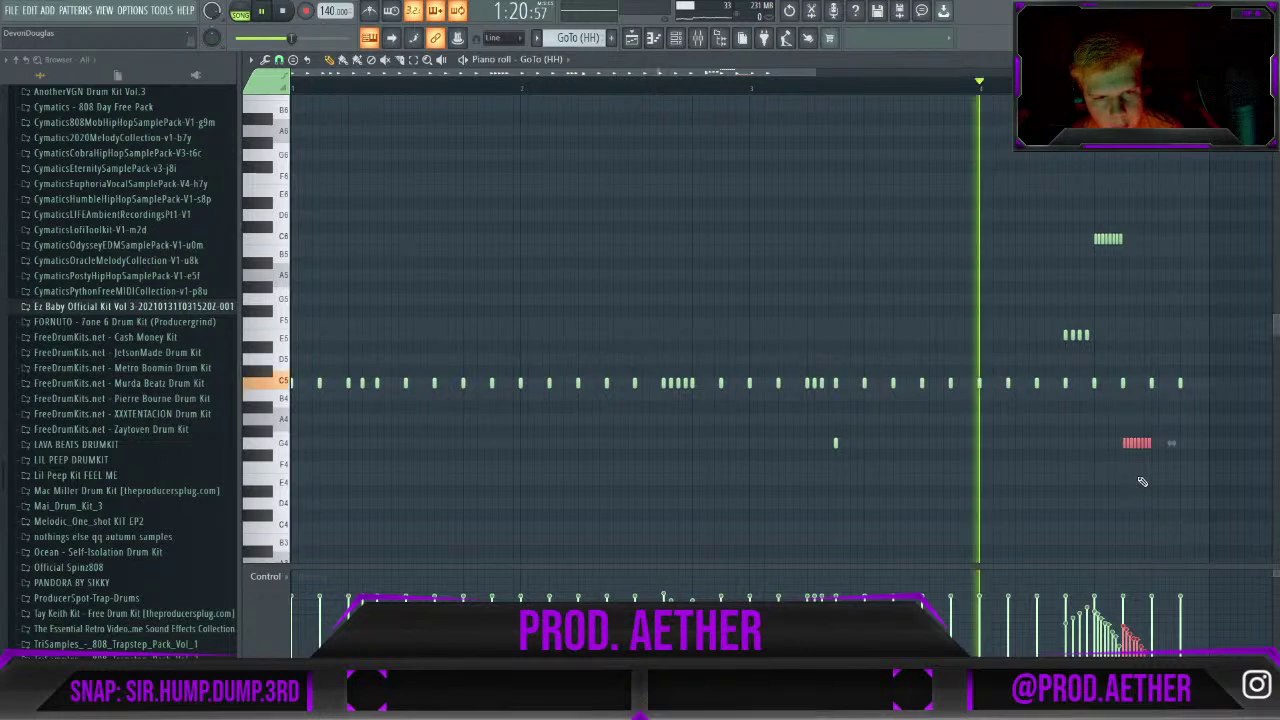
key("space")
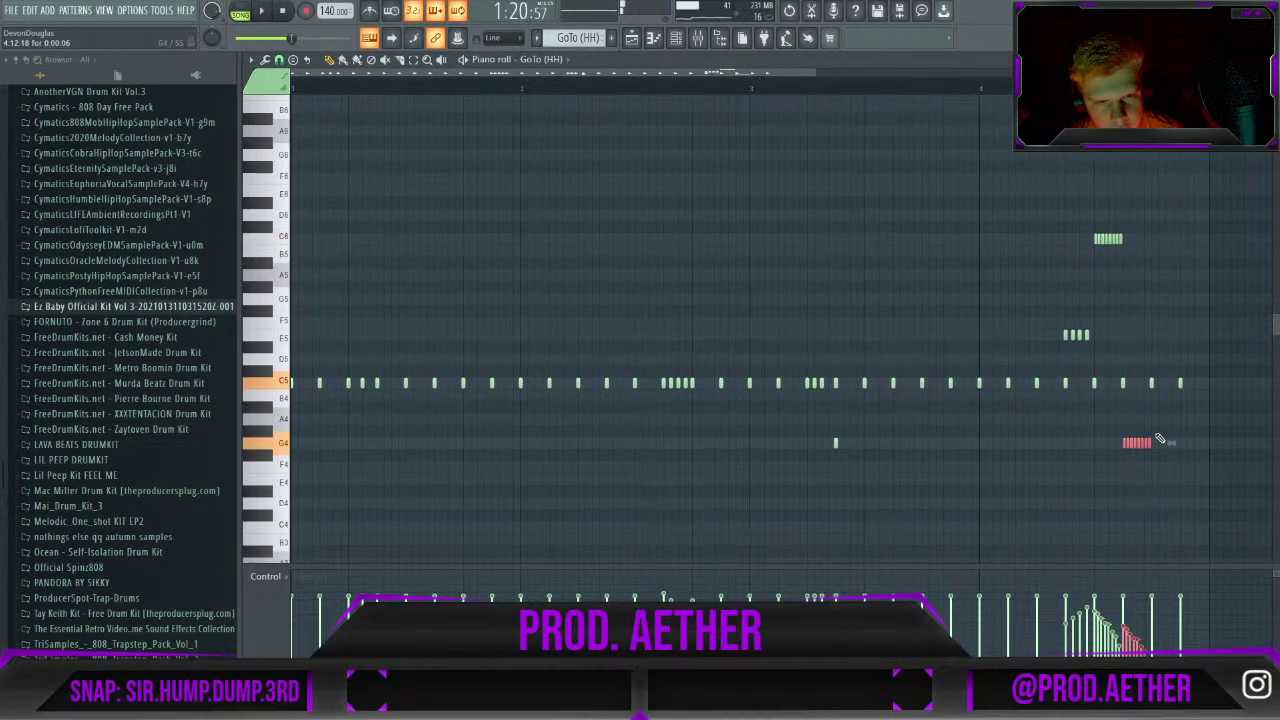
left_click(1146, 351)
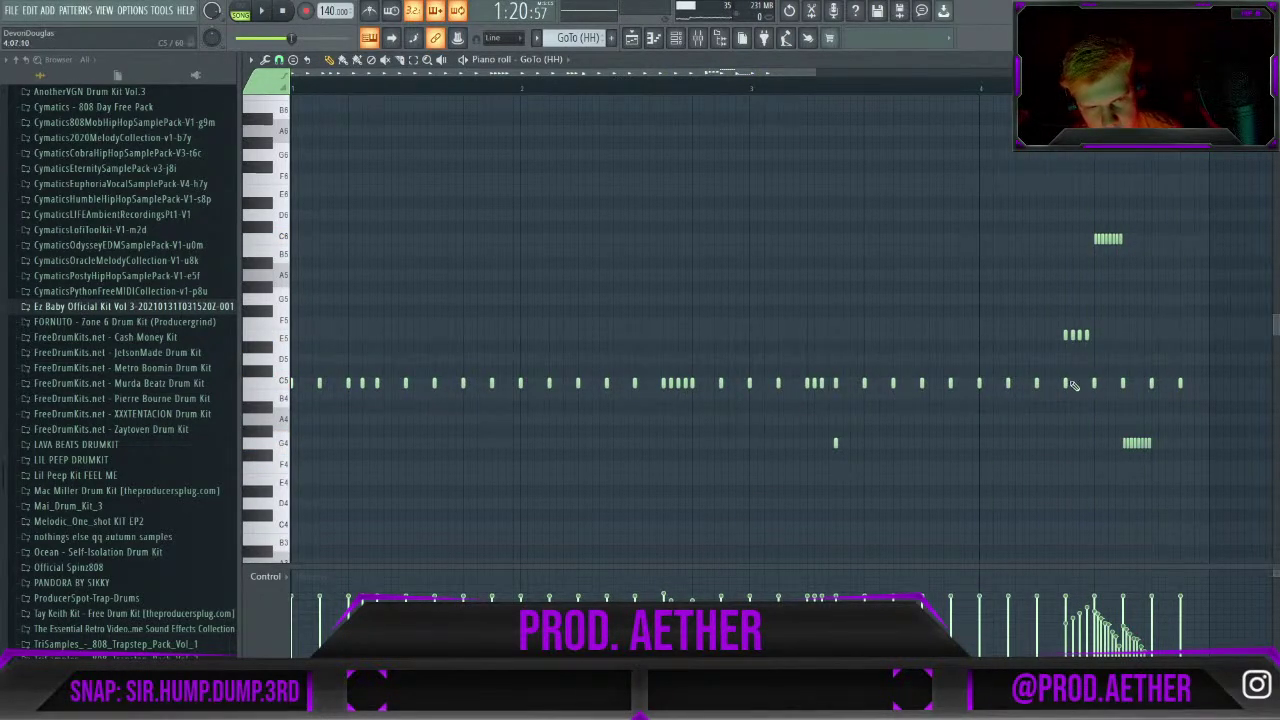
left_click_drag(1112, 436, 1160, 462)
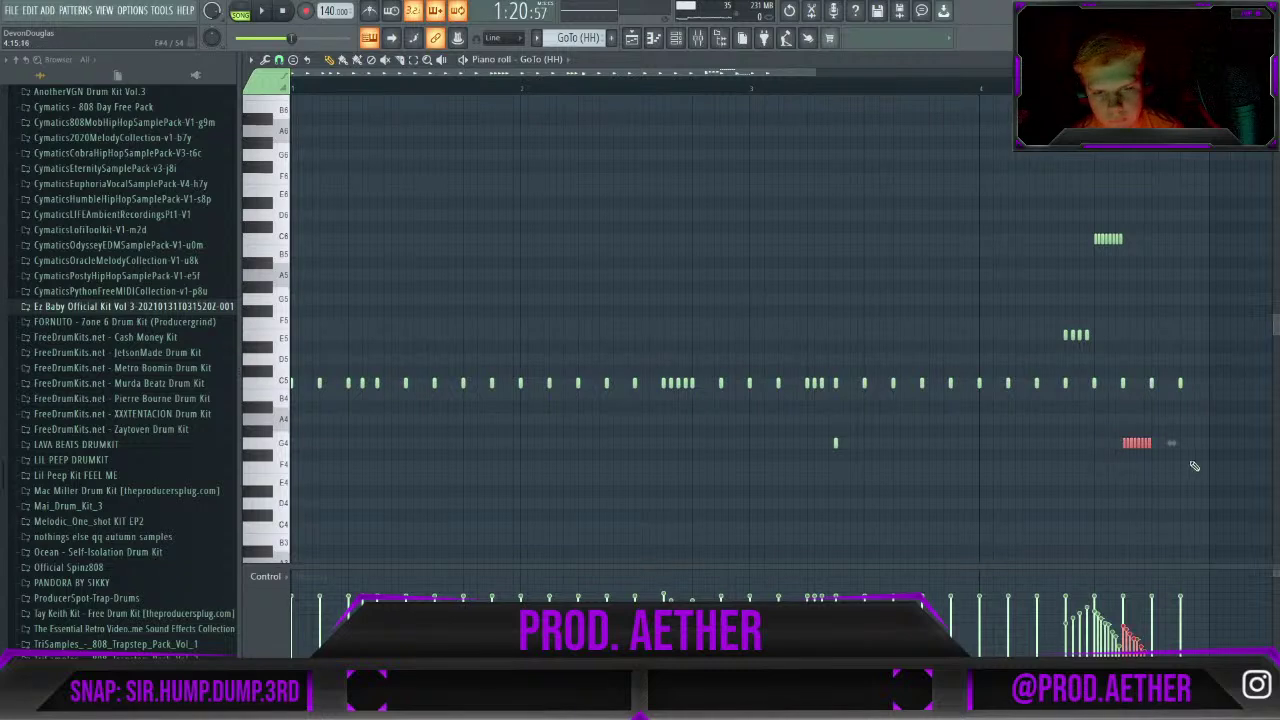
left_click(1032, 468)
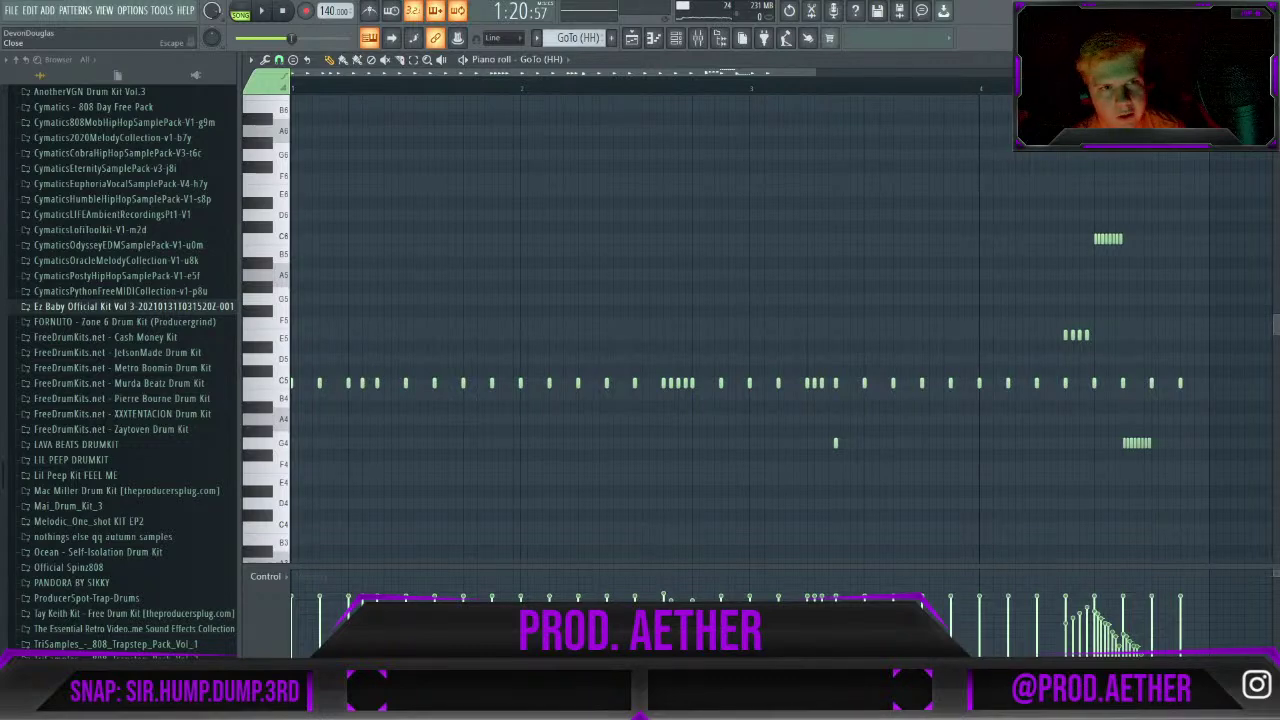
Show the playlist and audition the updated hi-hat pattern in the arrangement from bar 45.
key("F5")
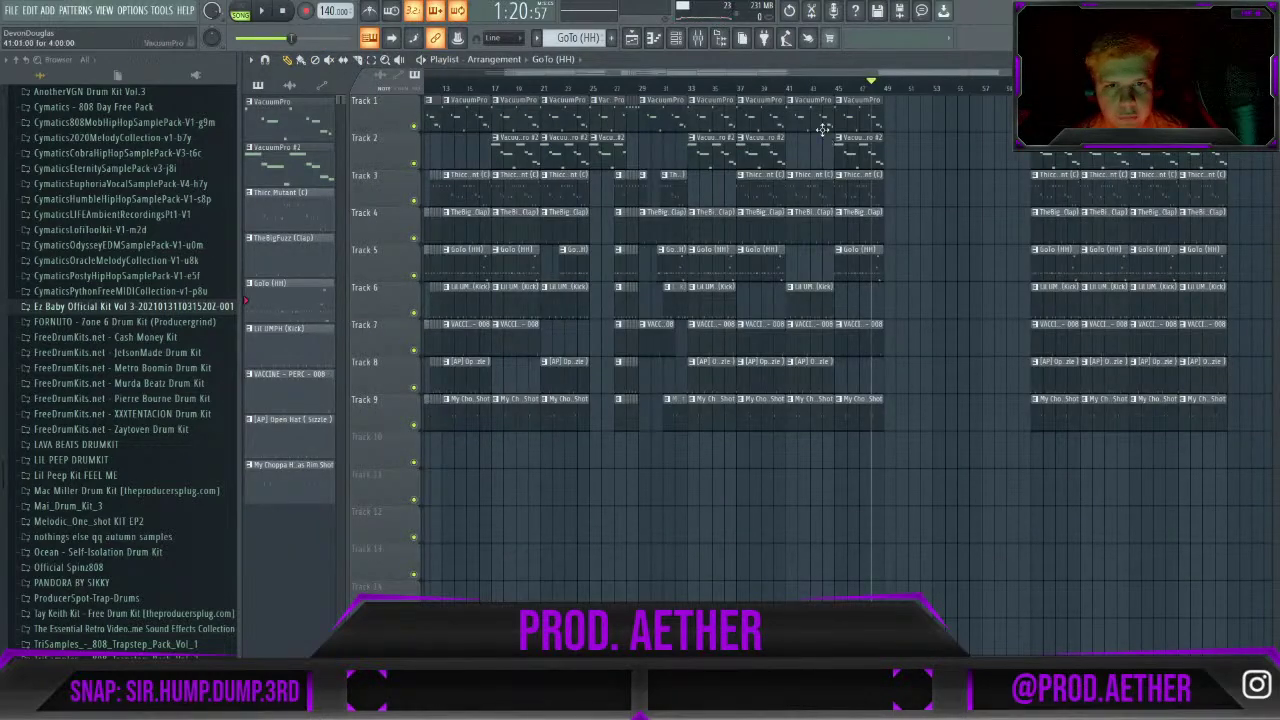
left_click(835, 88)
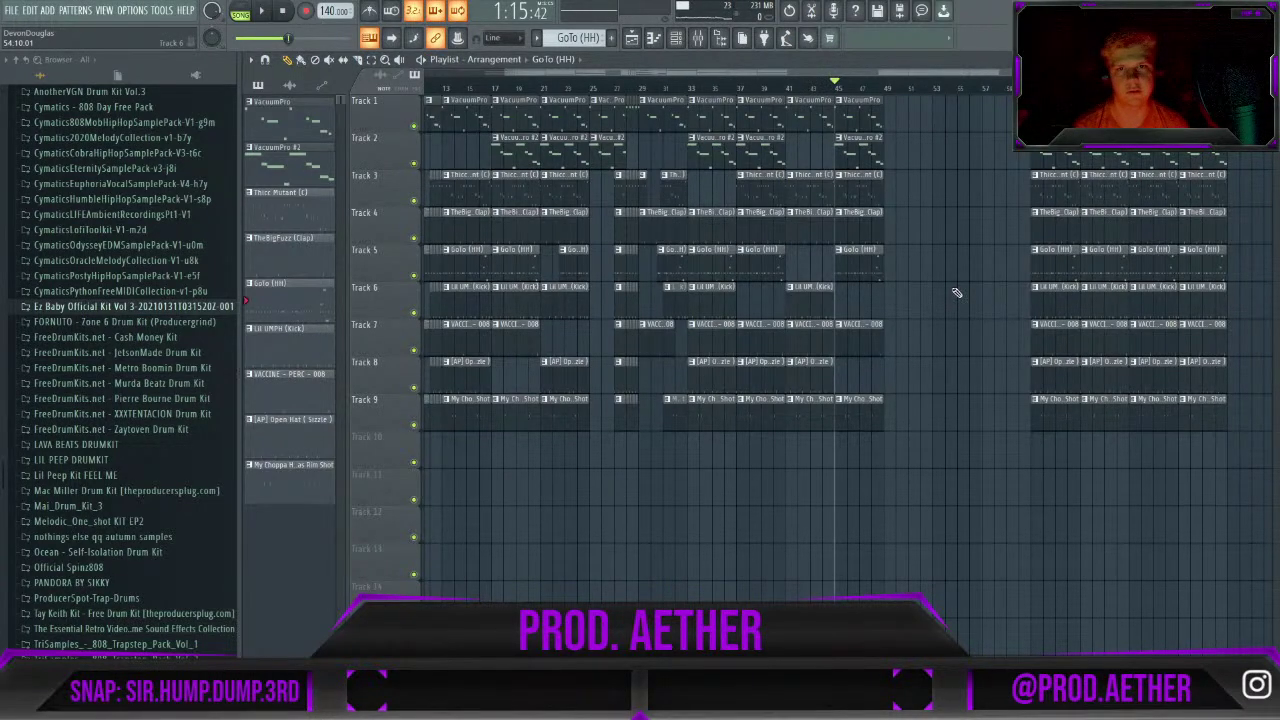
key("space")
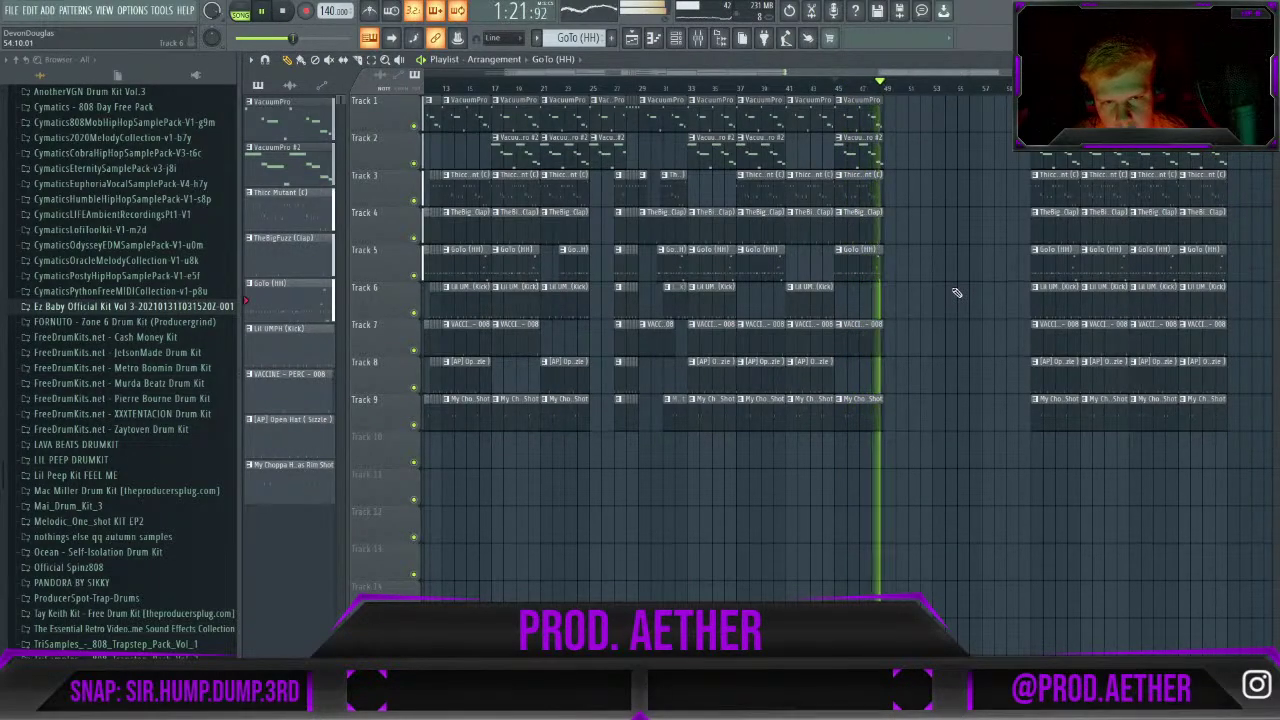
scroll(951, 300, "up", 1)
key("space")
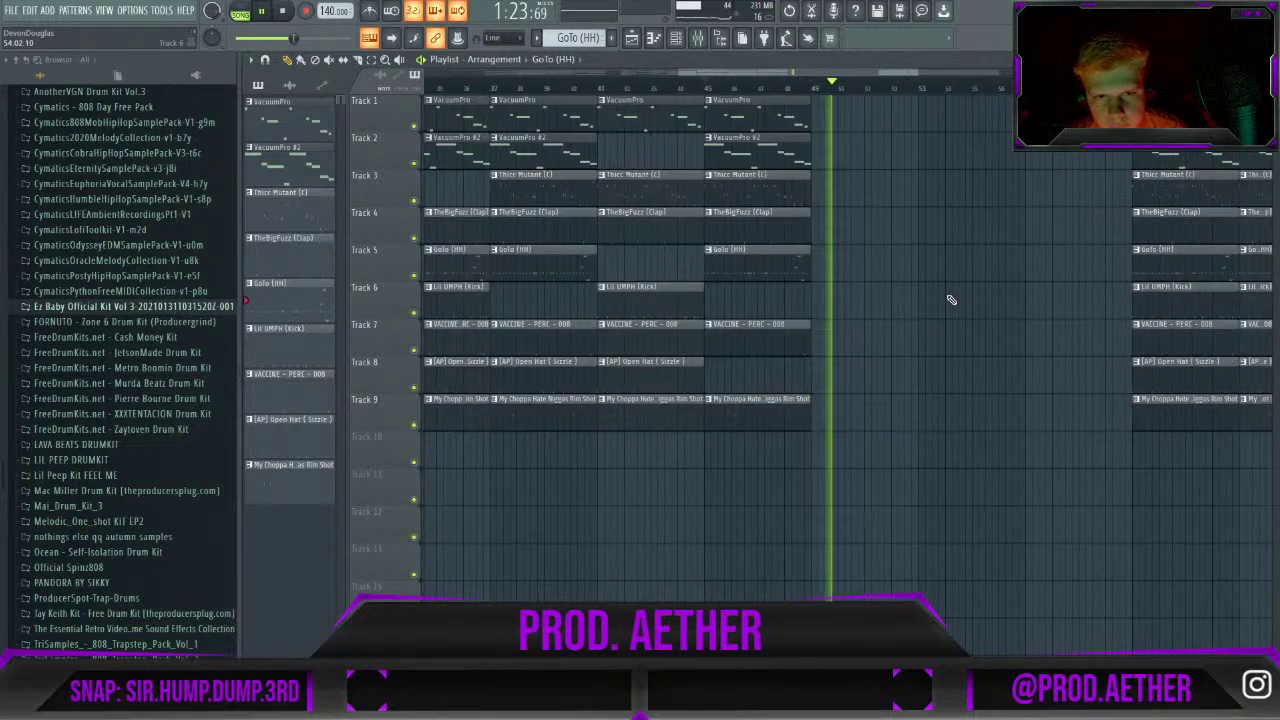
scroll(951, 303, "down", 2)
key("space")
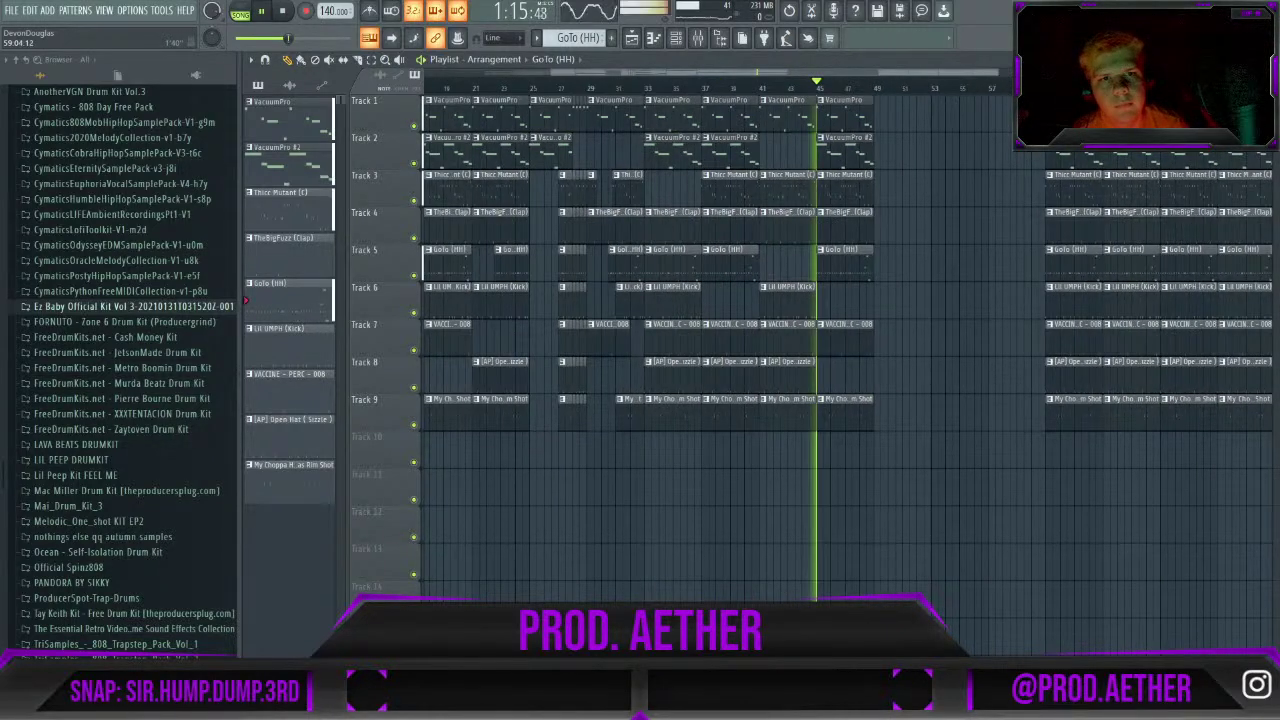
Stop playback with the song position at bar 61 and save the project.
left_click(1045, 84)
key("space")
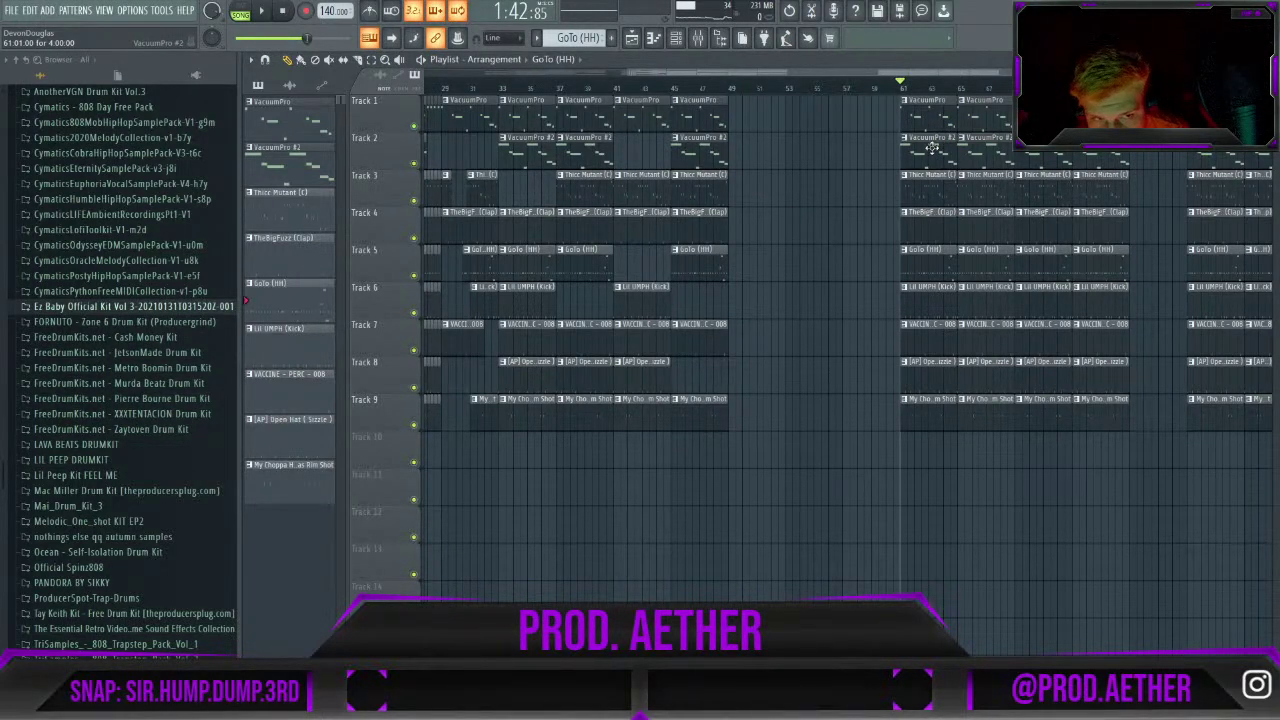
scroll(932, 148, "down", 2)
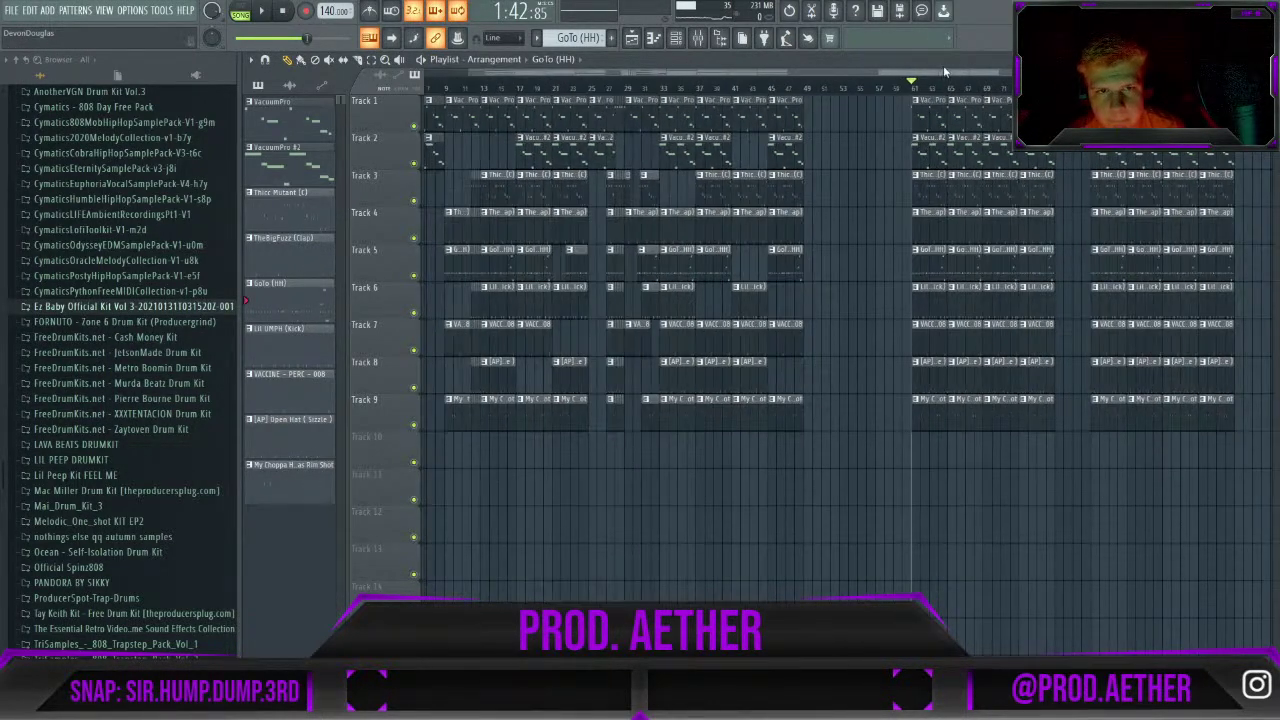
left_click_drag(946, 70, 1014, 76)
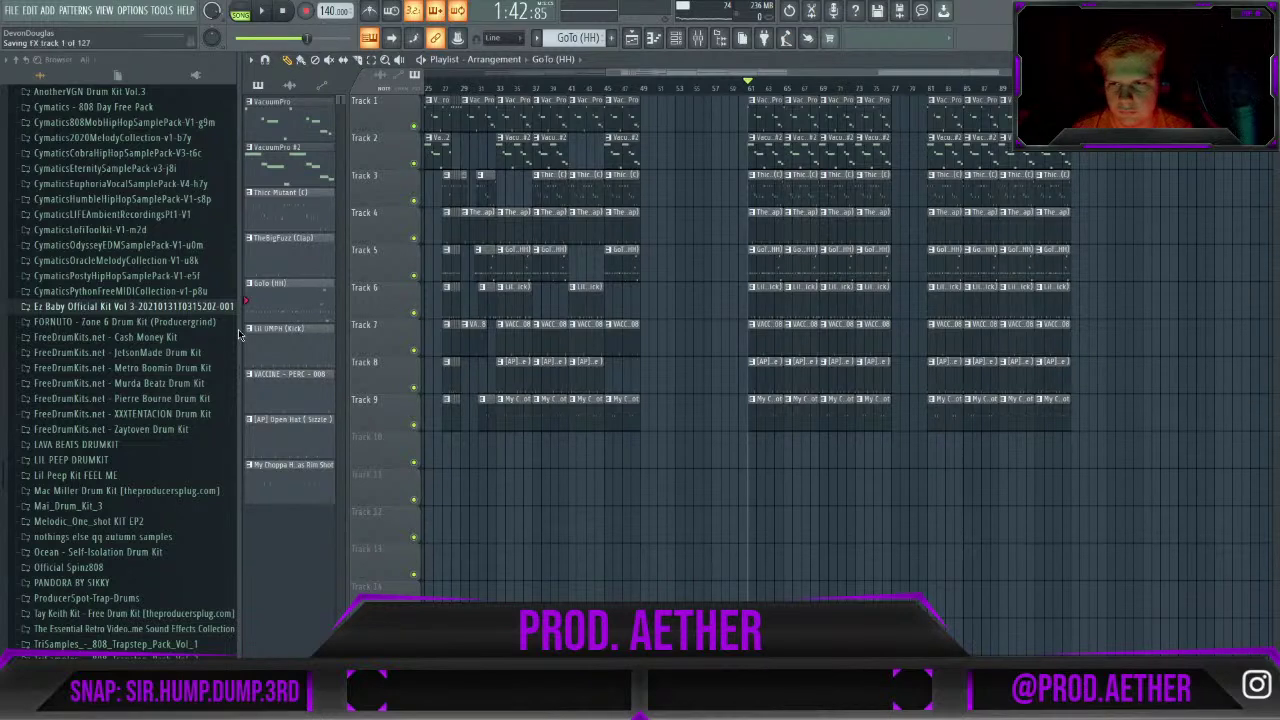
key("ctrl+s")
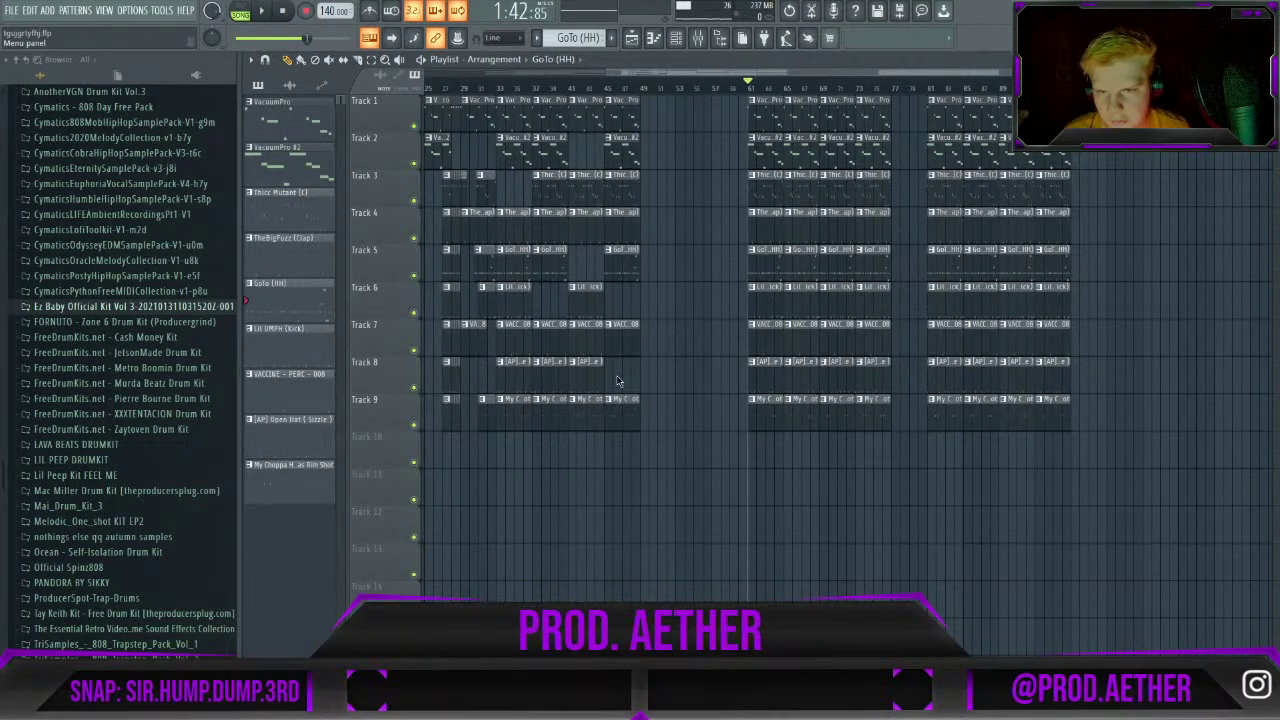
key("ctrl+s")
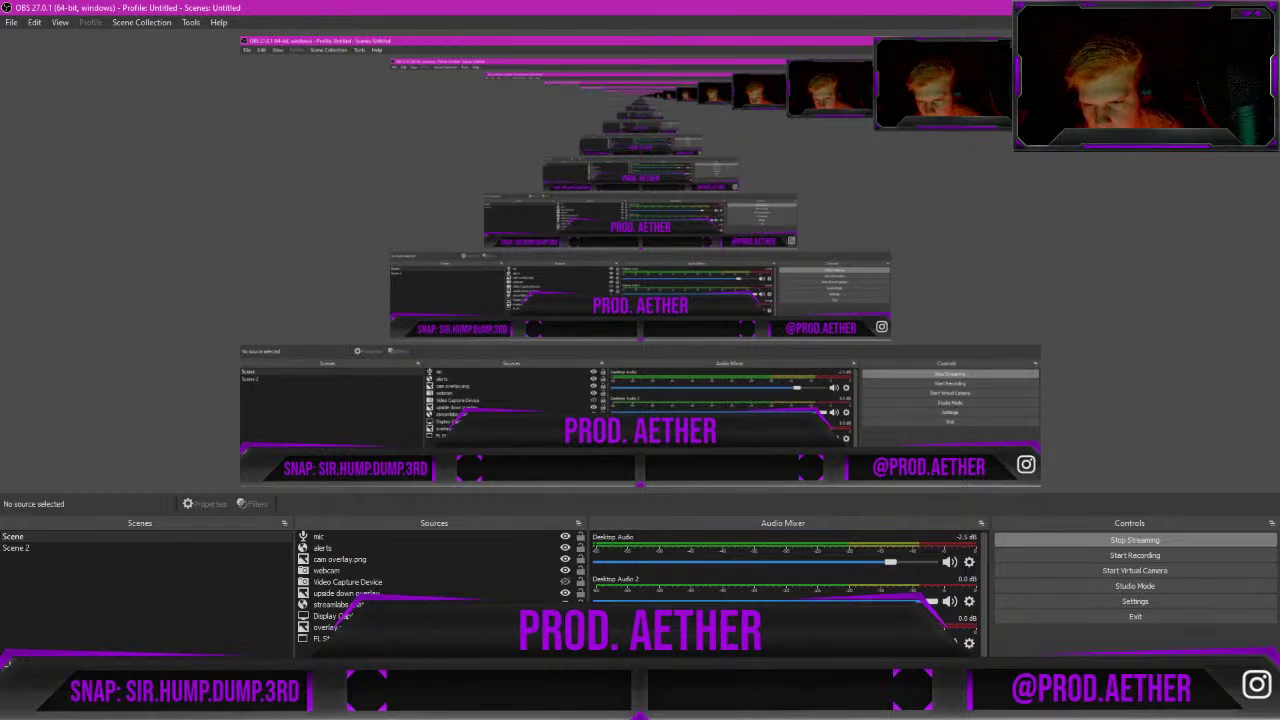
Switch to the YouTube page in the browser and pause the video that is playing.
key("alt+Tab")
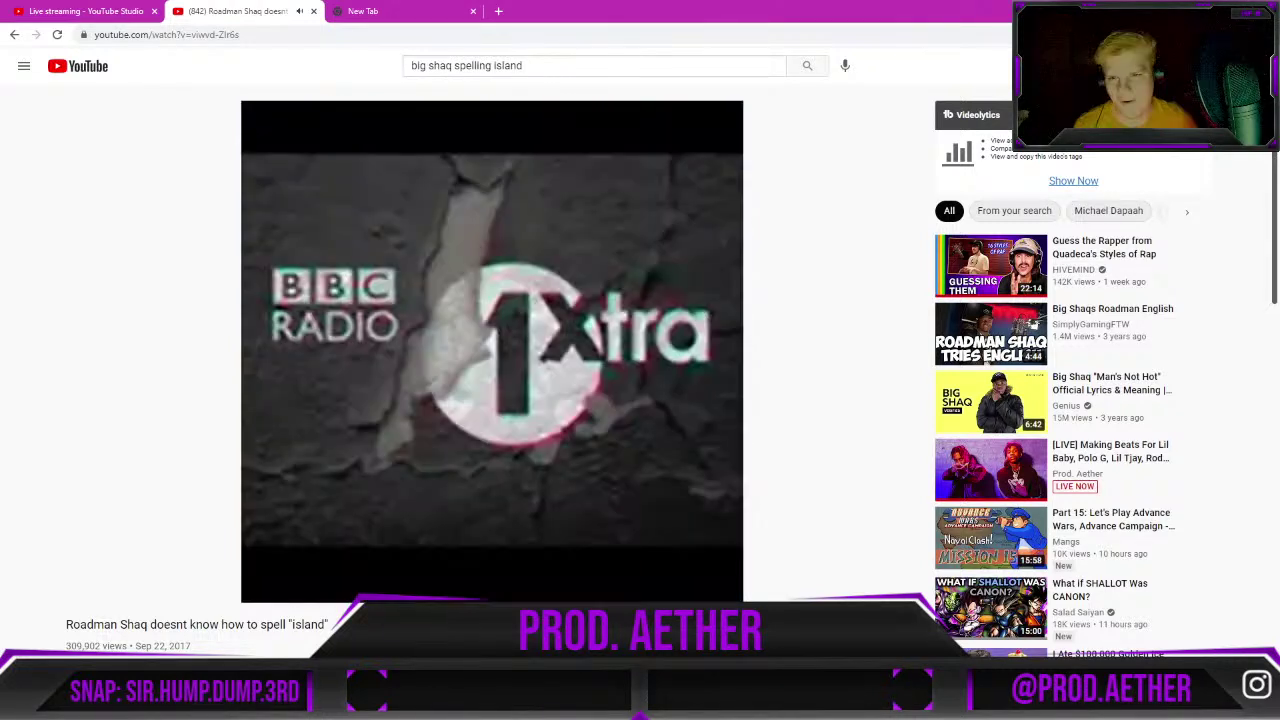
left_click(557, 483)
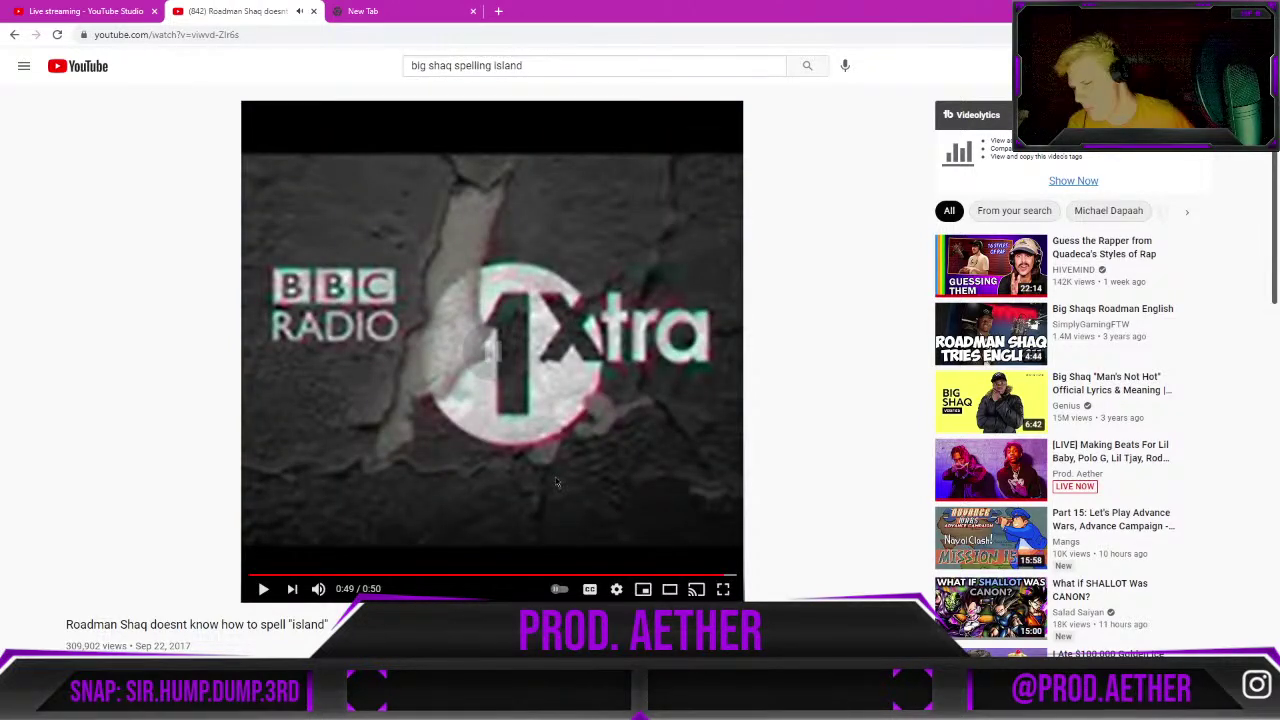
Search YouTube for "rolling round in a rover" and open the video "Riding around in a rover".
left_click(540, 65)
key("BackSpace")
key("BackSpace")
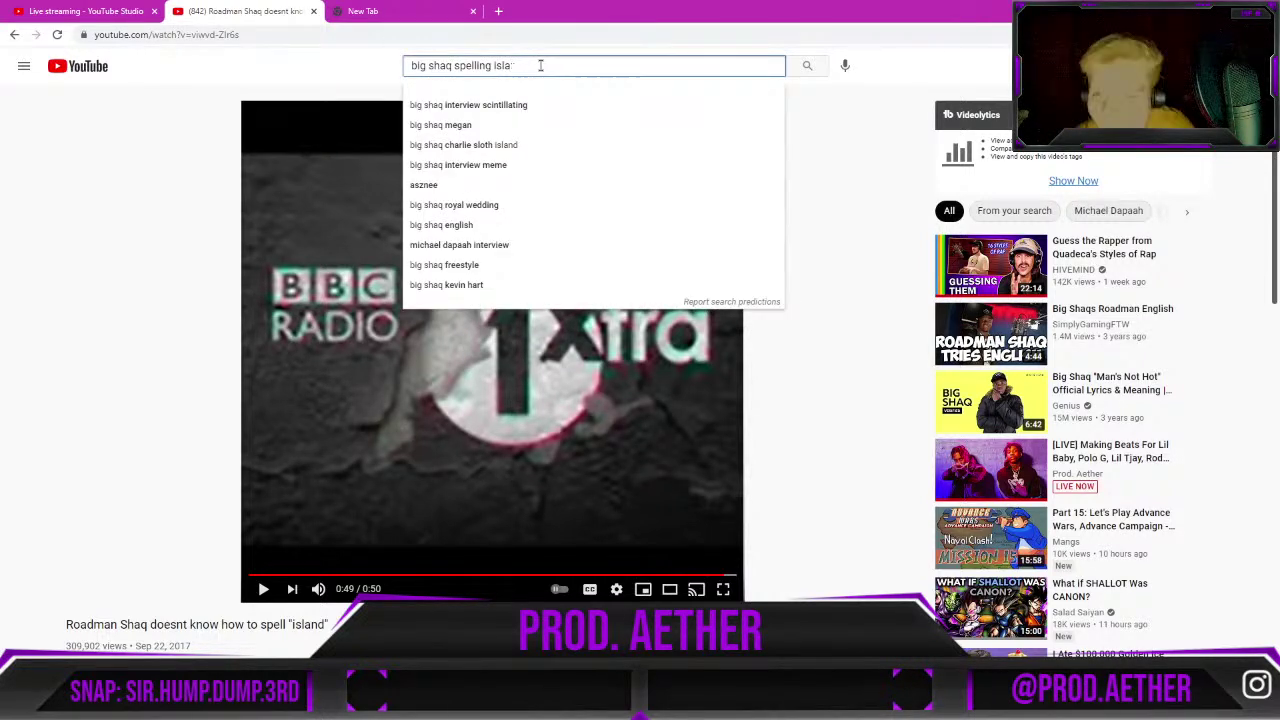
key("ctrl+a")
key("BackSpace")
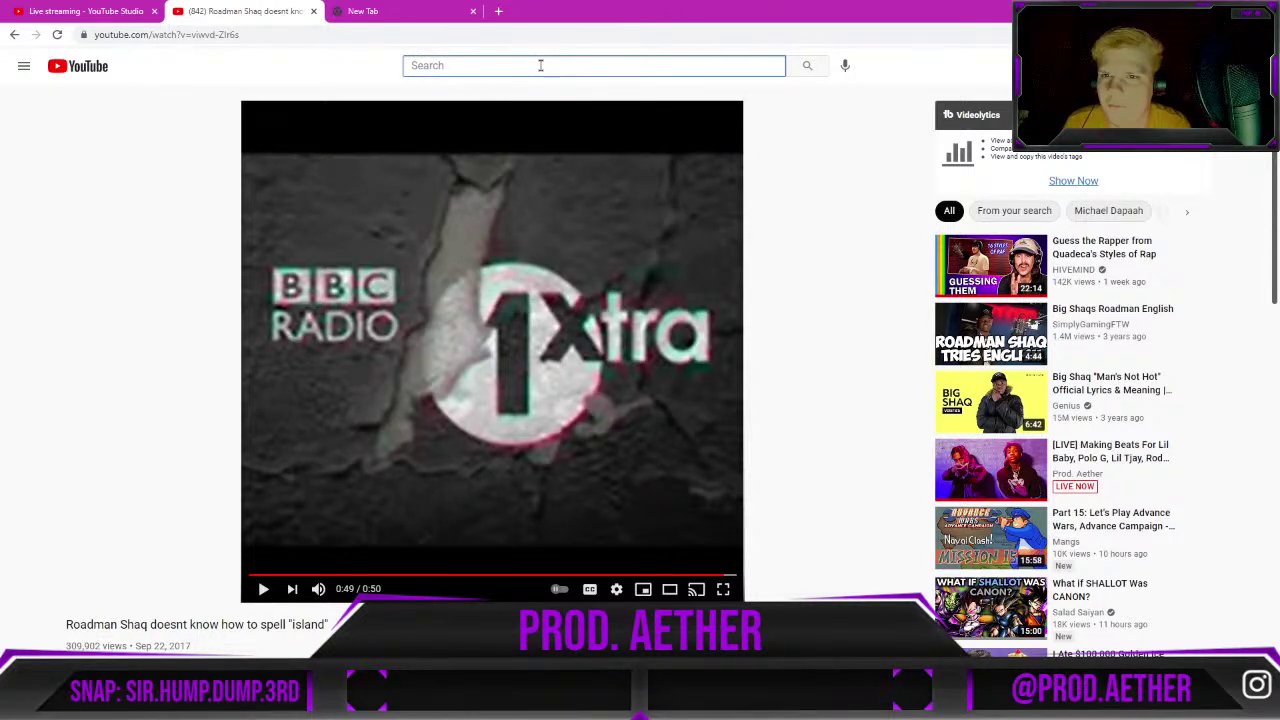
left_click(540, 65)
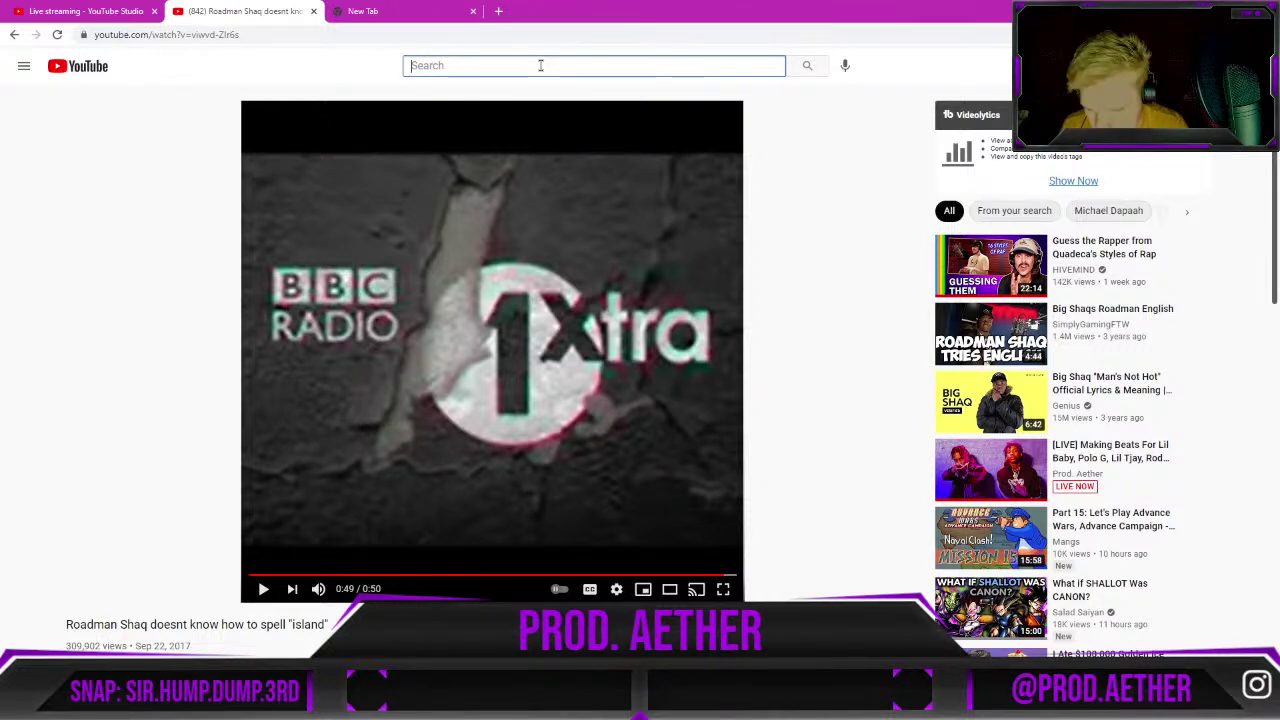
type("rolling ")
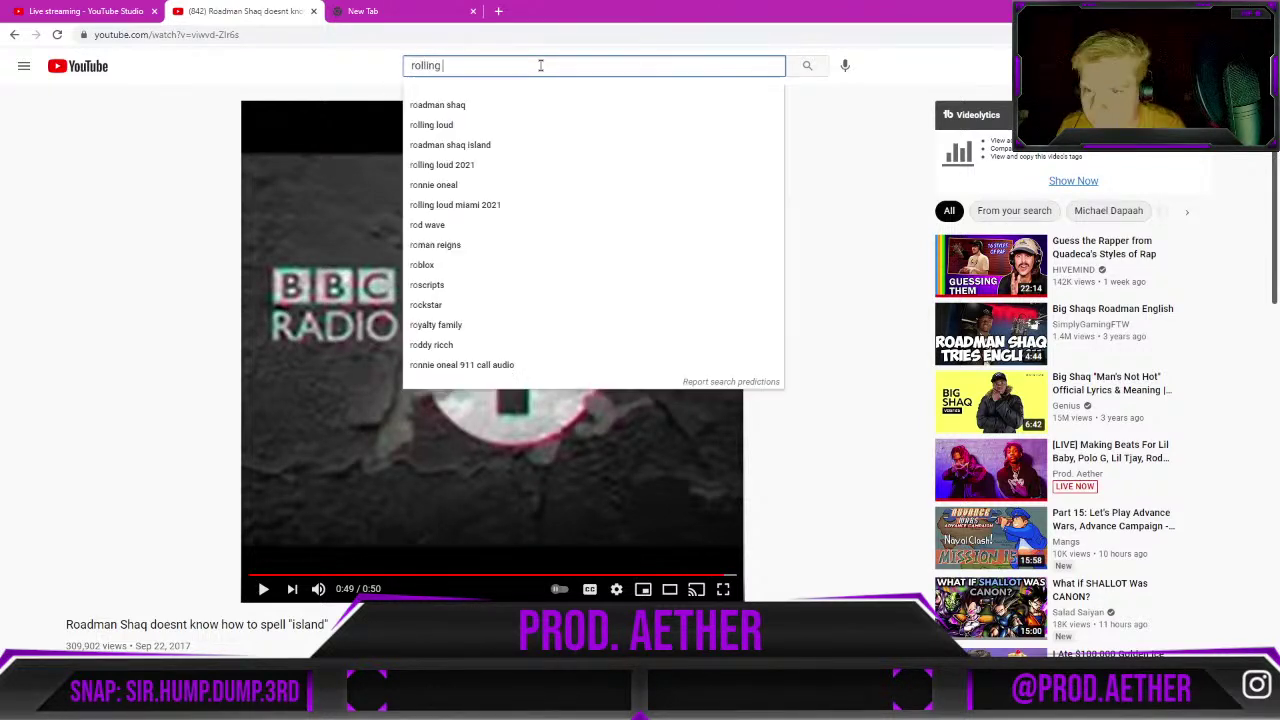
type("round in a rover")
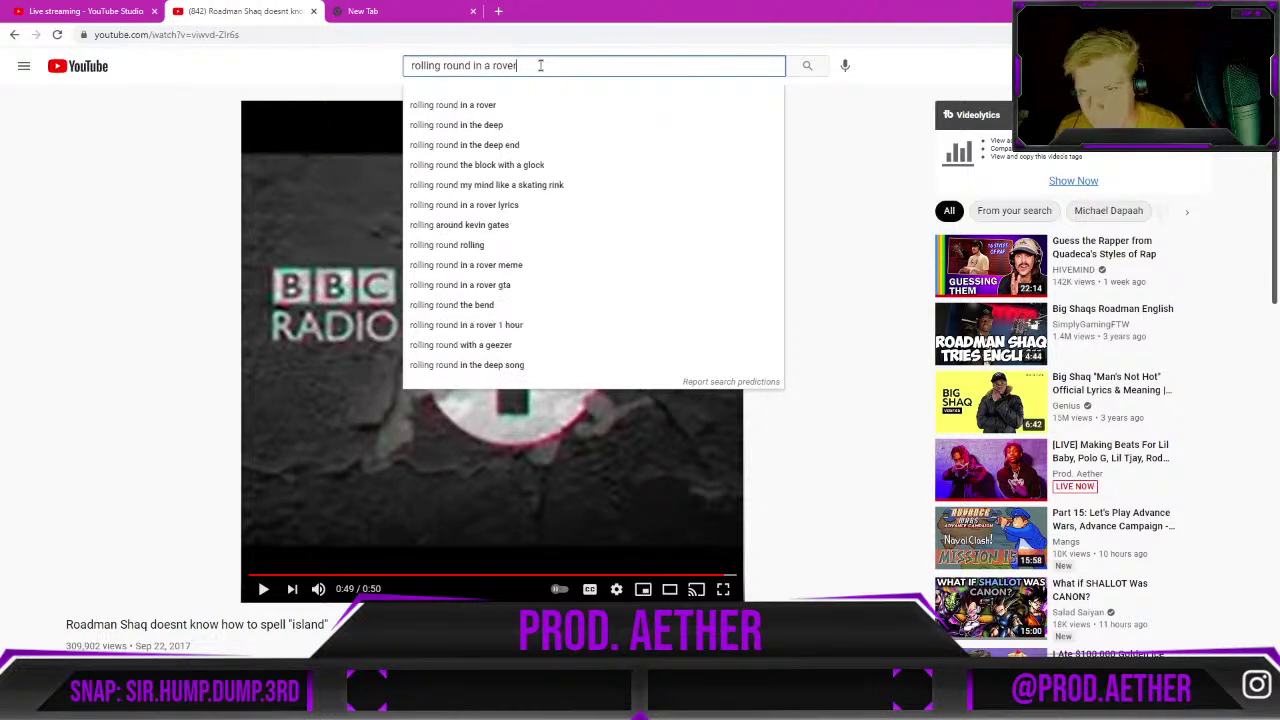
key("Return")
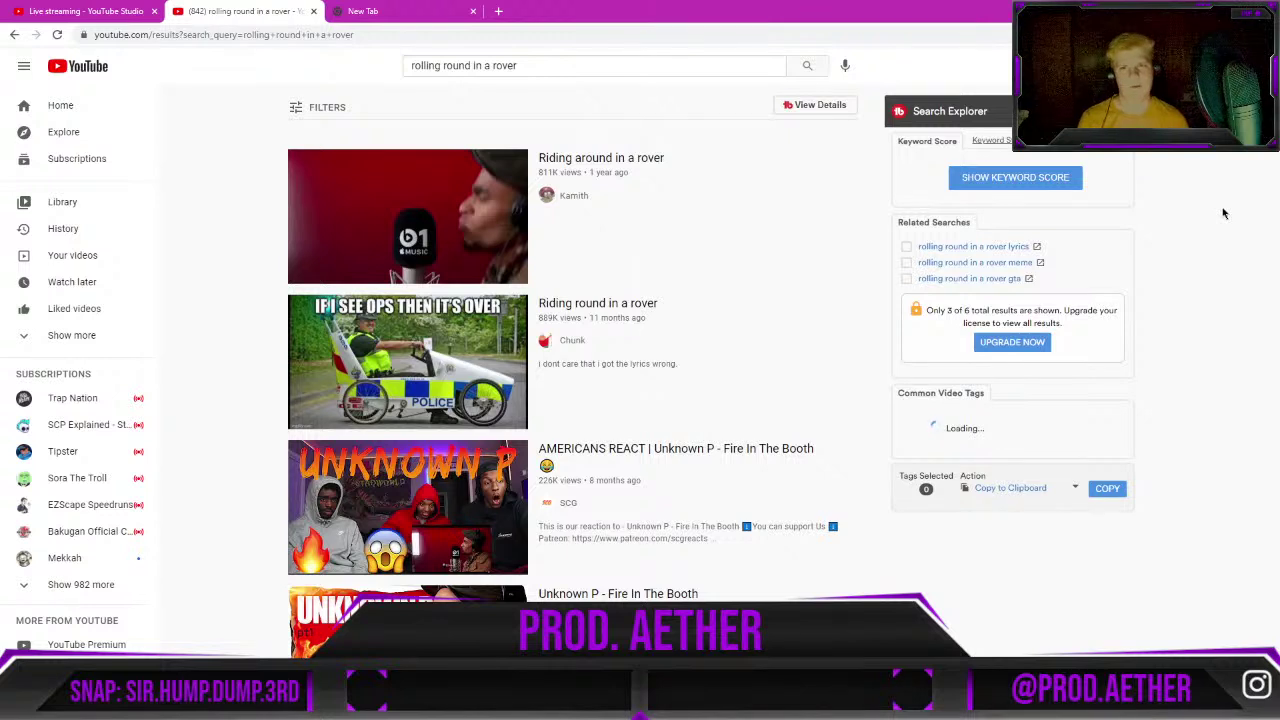
left_click(437, 231)
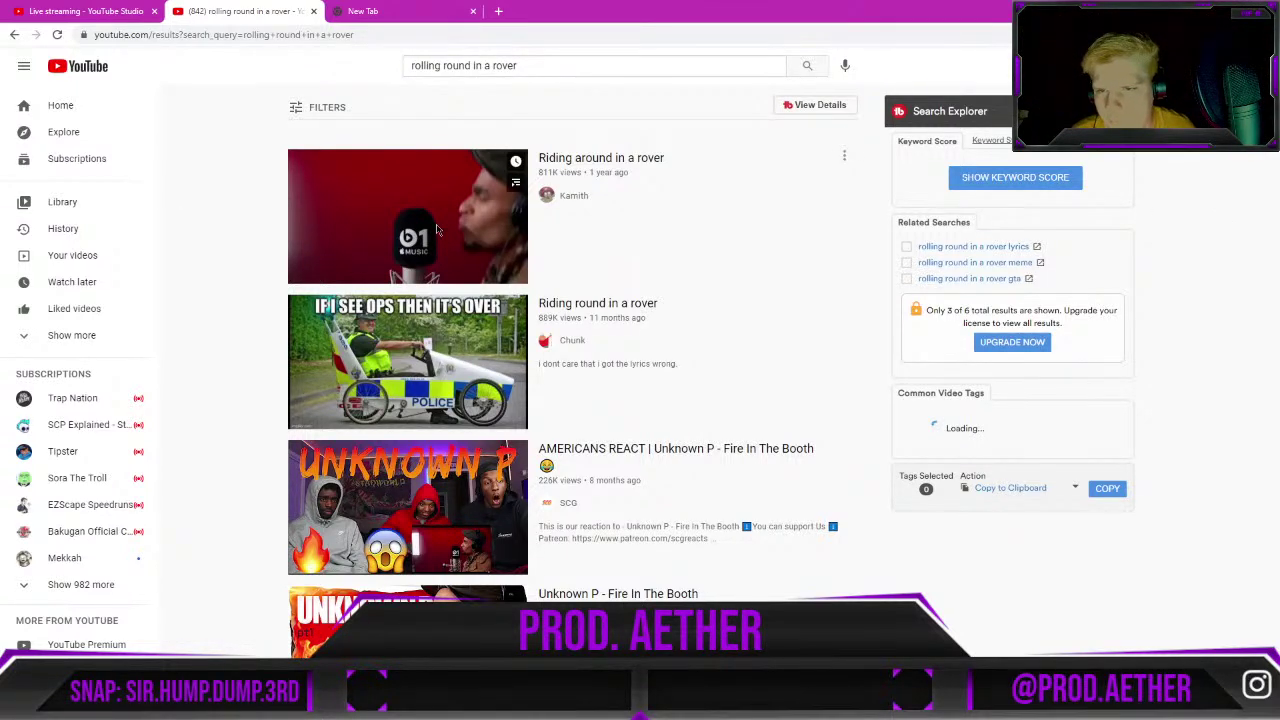
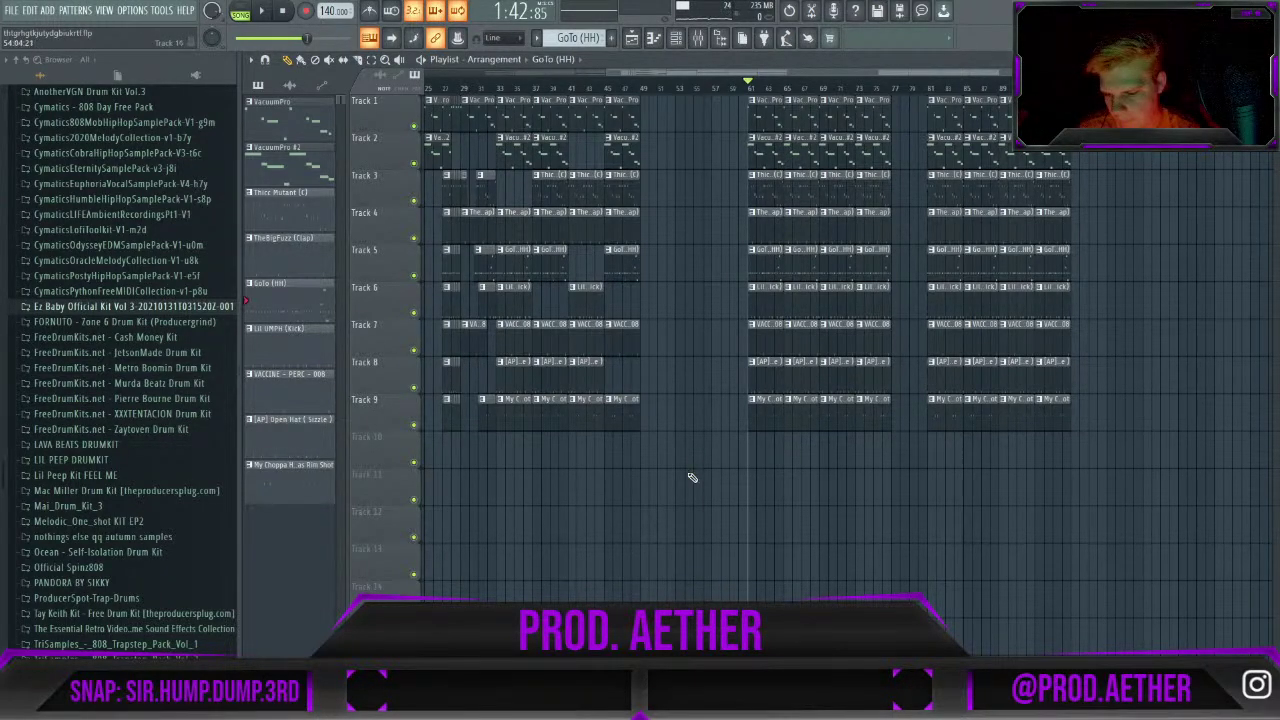
In FL Studio's playlist, set the playback position to bar 17 and look over the arrangement up to its last block.
scroll(784, 458, "down", 1)
scroll(784, 458, "up", 1)
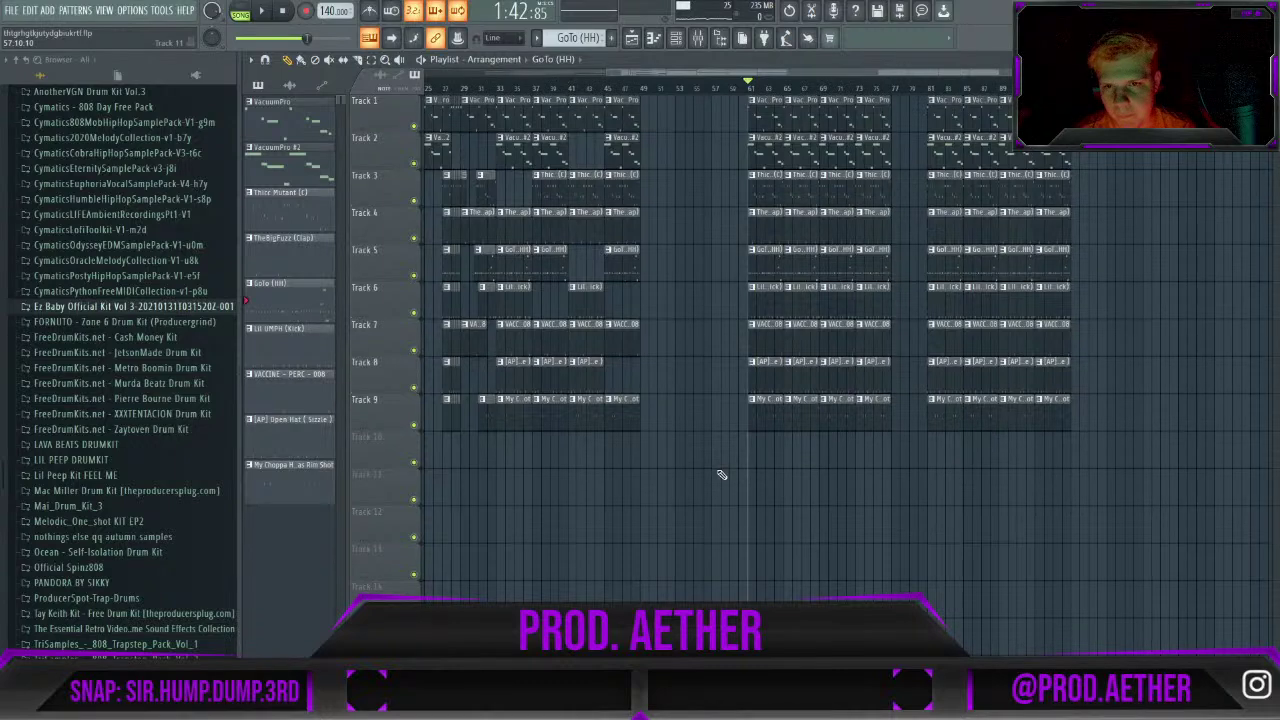
scroll(722, 474, "down", 1)
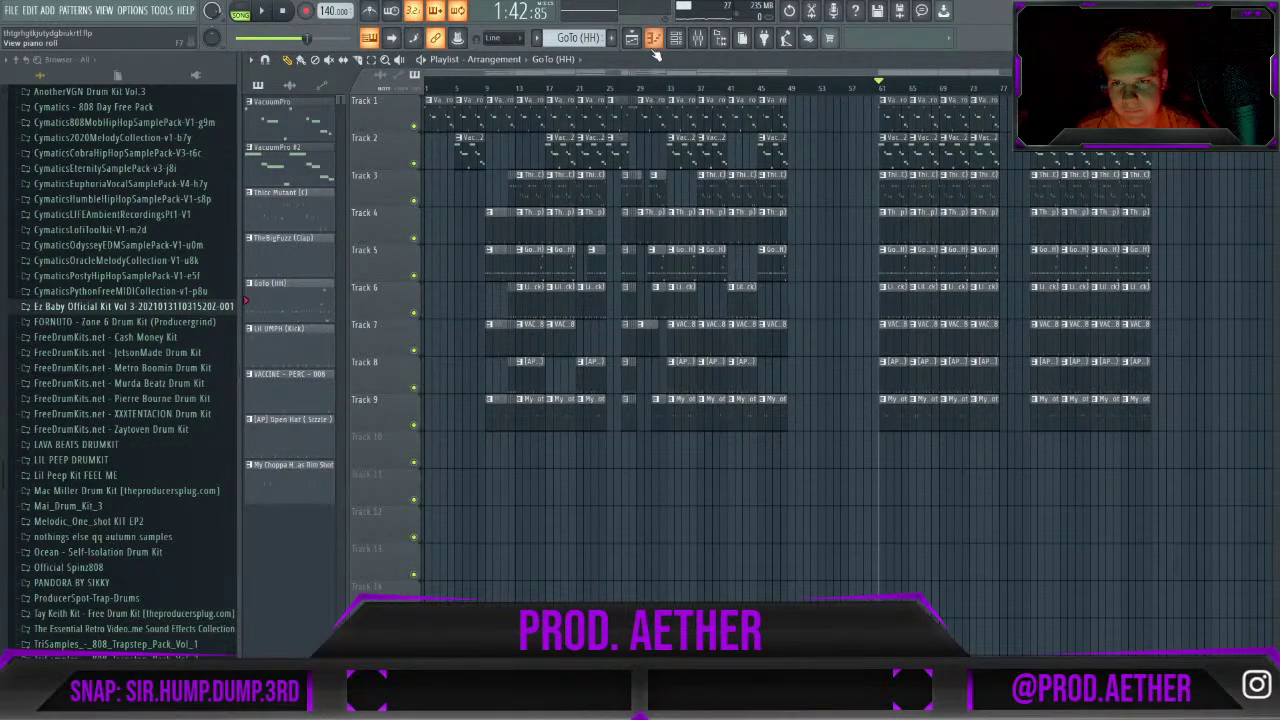
left_click(541, 88)
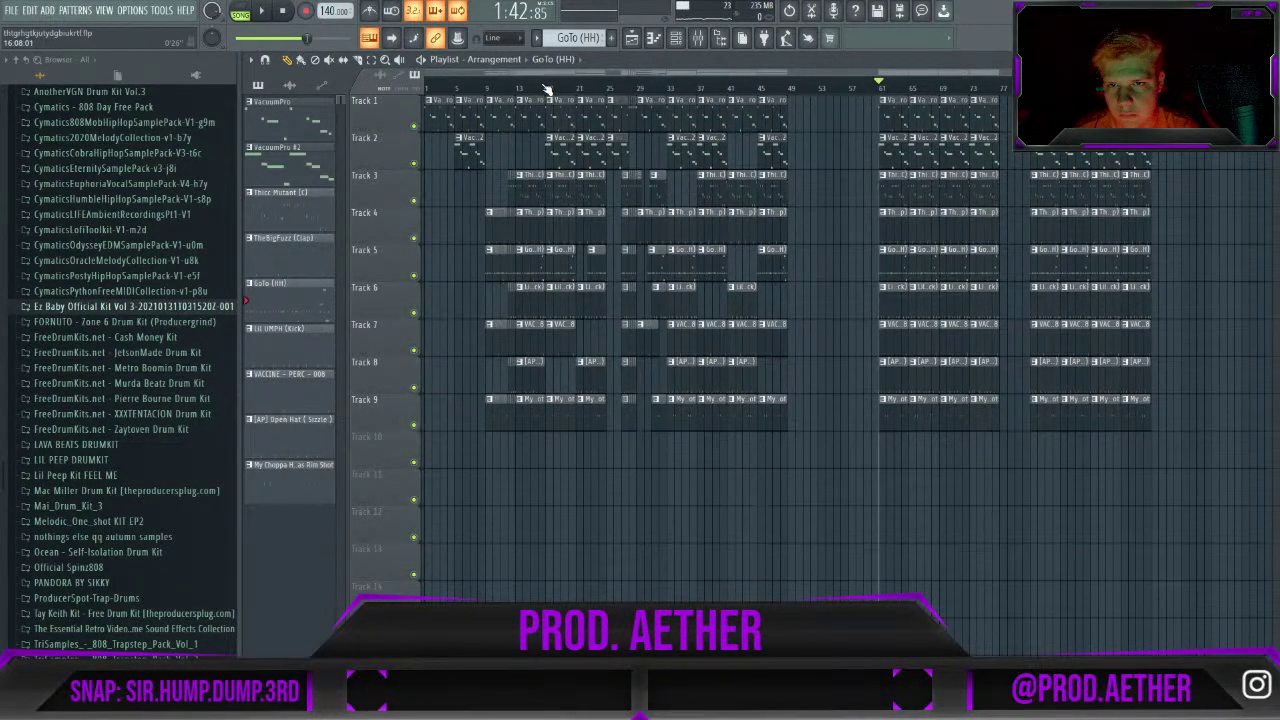
left_click(546, 88)
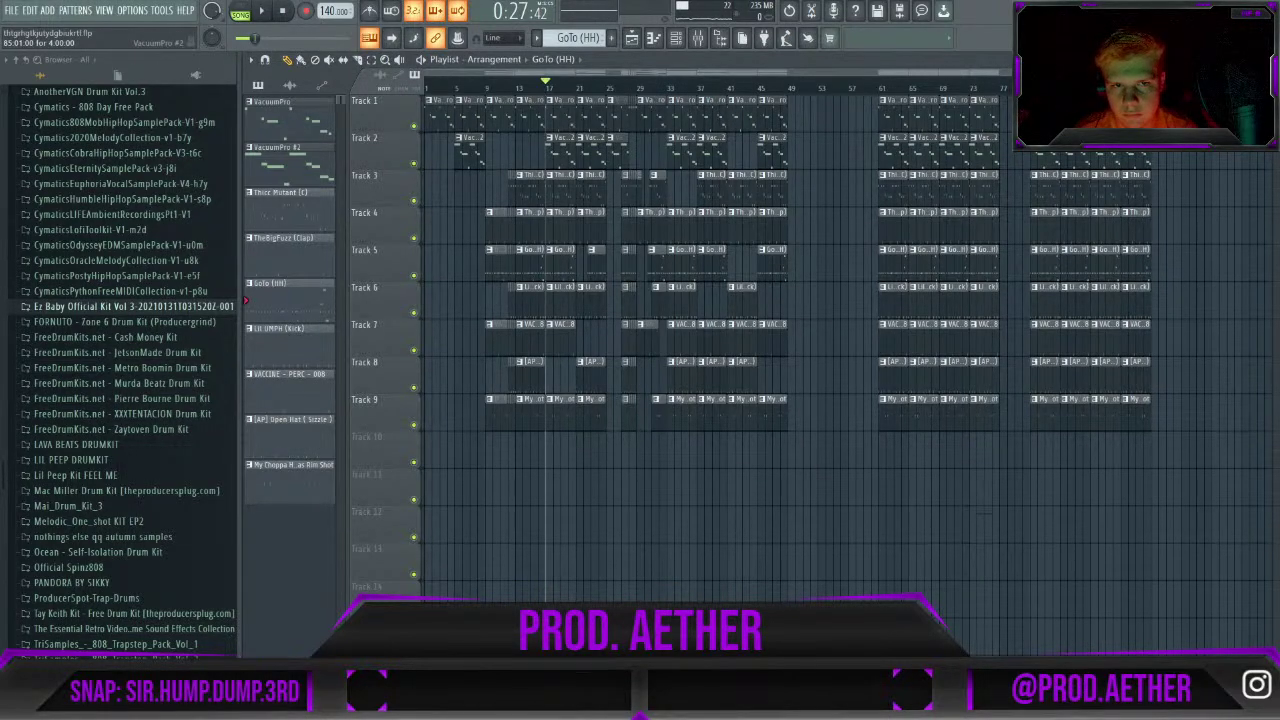
scroll(773, 69, "right", 2)
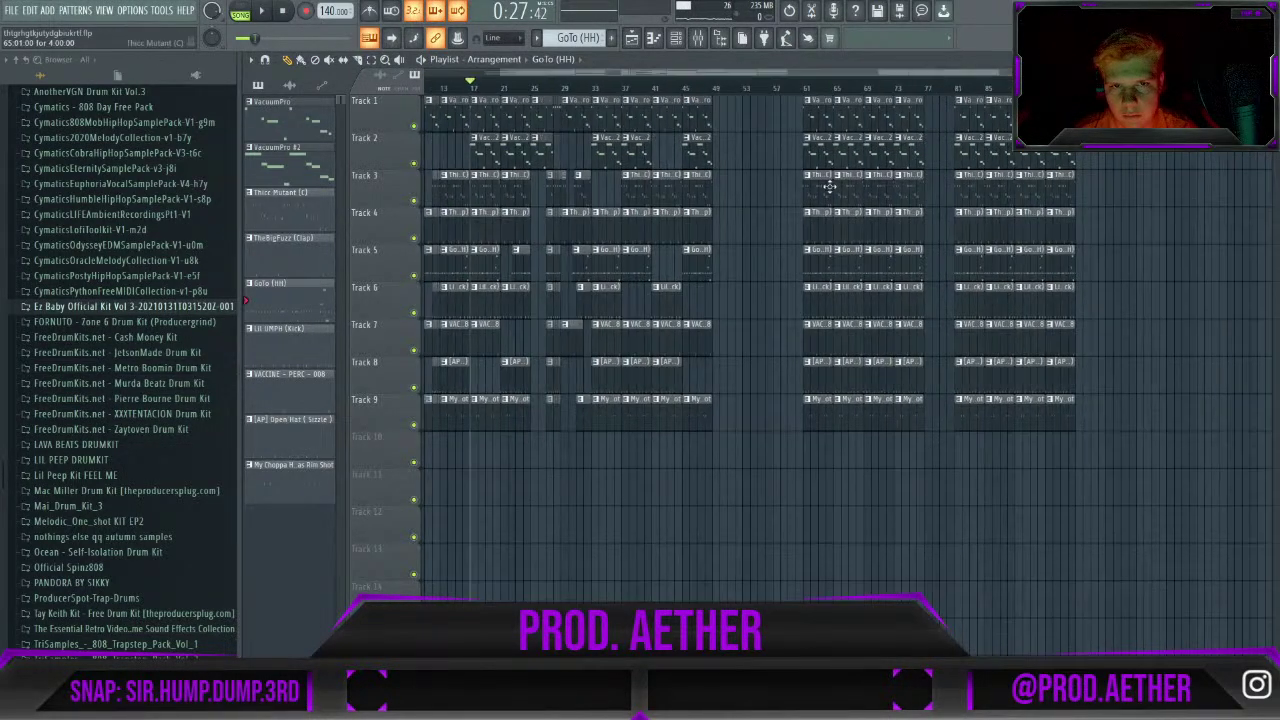
Delete the bar 61 clips on tracks 2–9, trim the VacuumPro #2 clip's start to bar 66, and clear bar 65 except for the clap.
left_click_drag(814, 157, 826, 418)
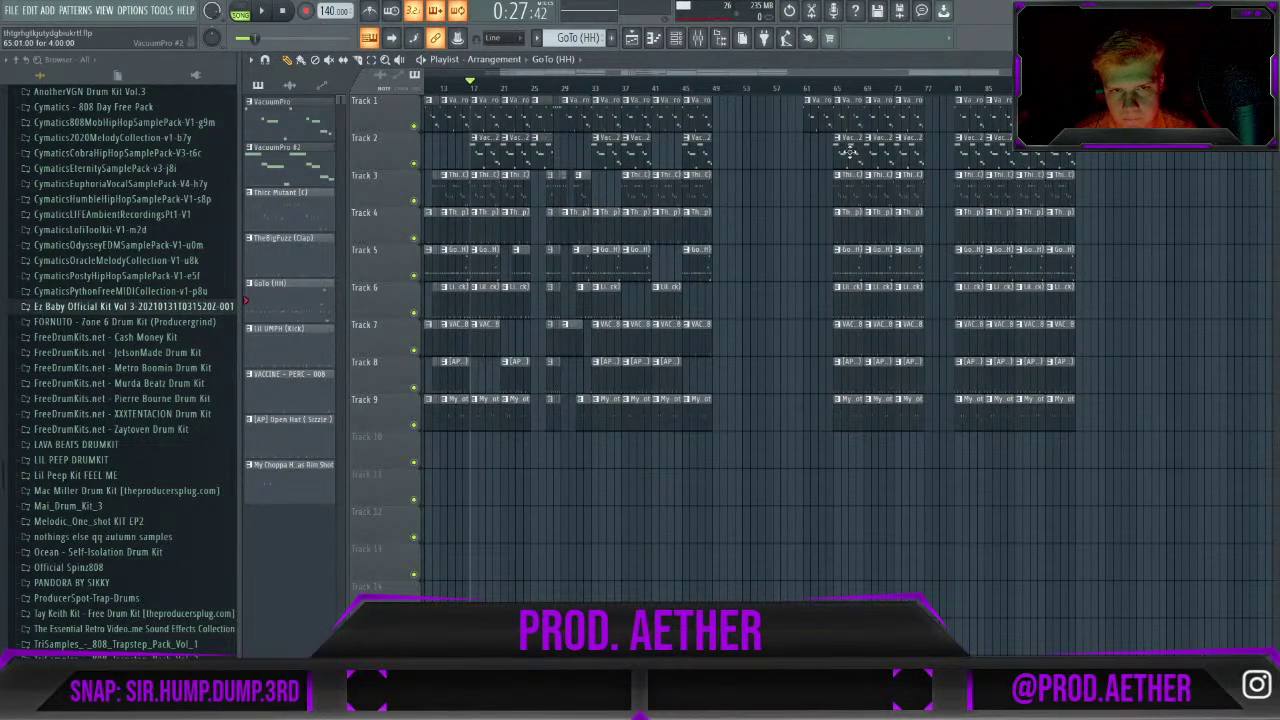
left_click_drag(838, 150, 850, 152)
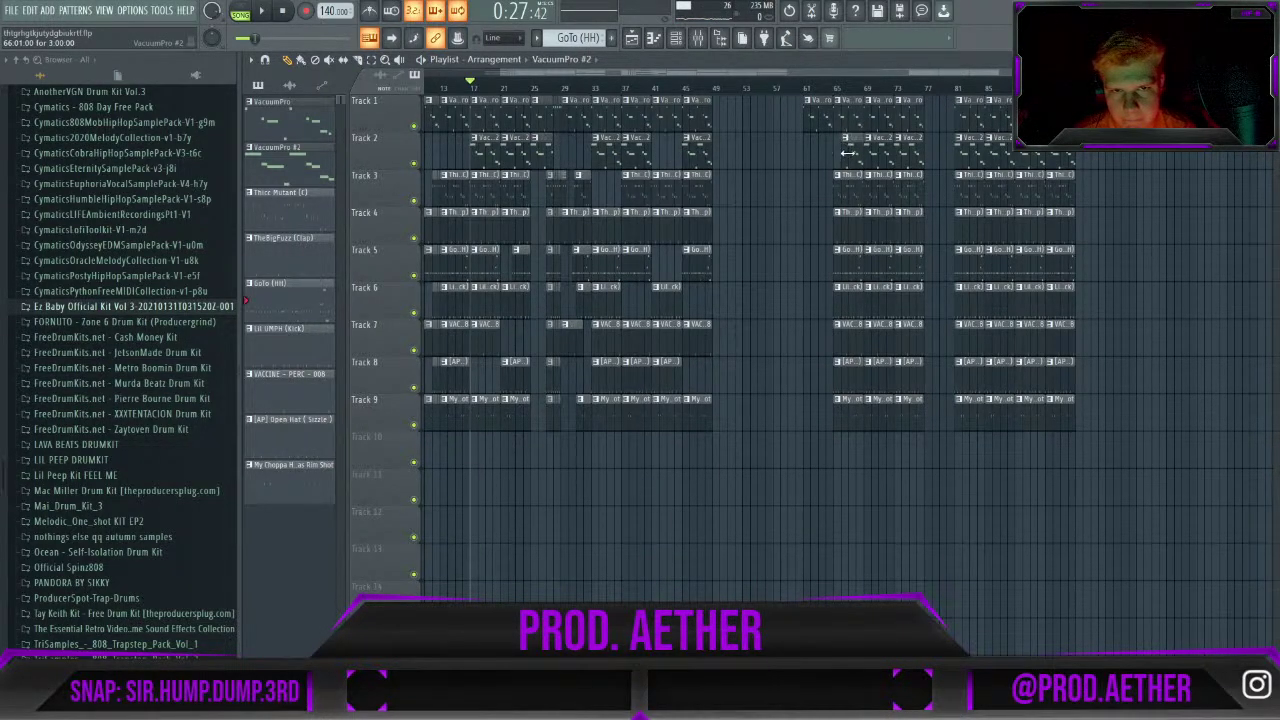
left_click_drag(851, 206, 851, 410)
Move the arrangement block starting at bar 61 back to start at bar 49 and play the section from there.
mouse_move(930, 467)
left_mouse_down()
mouse_move(835, 209)
mouse_move(818, 122)
mouse_move(731, 118)
left_mouse_up()
left_click(718, 100)
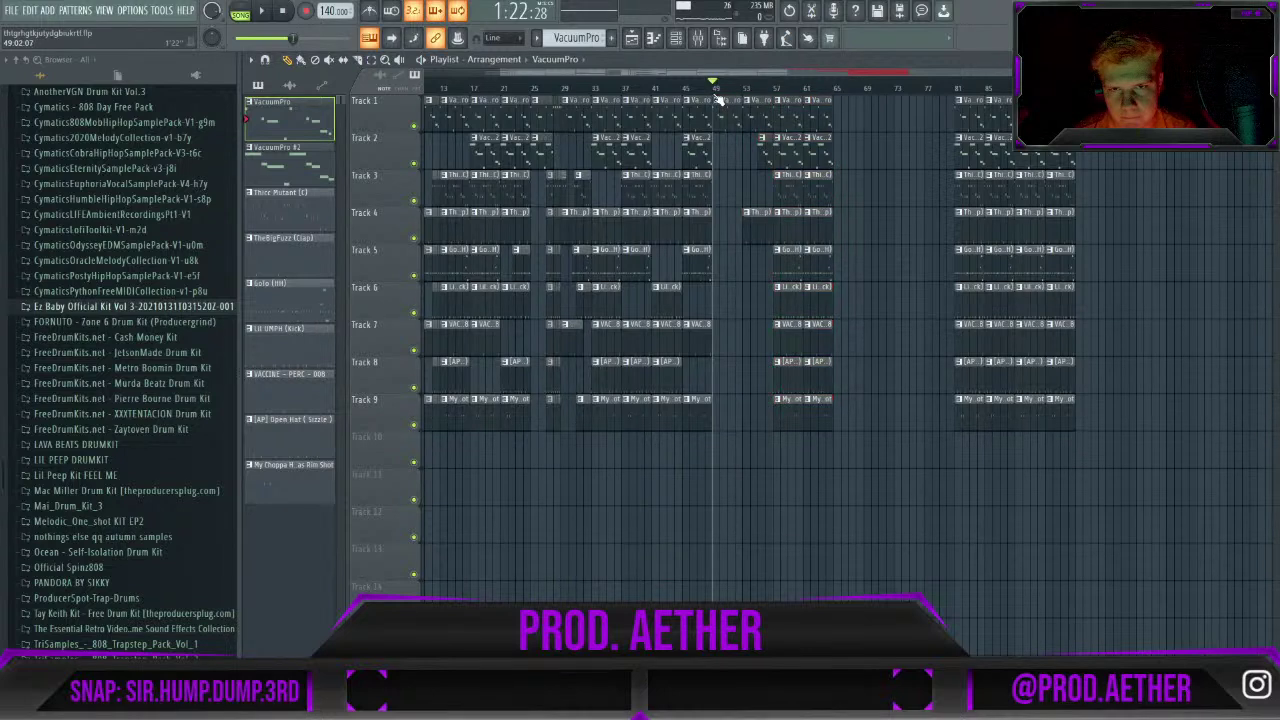
key("space")
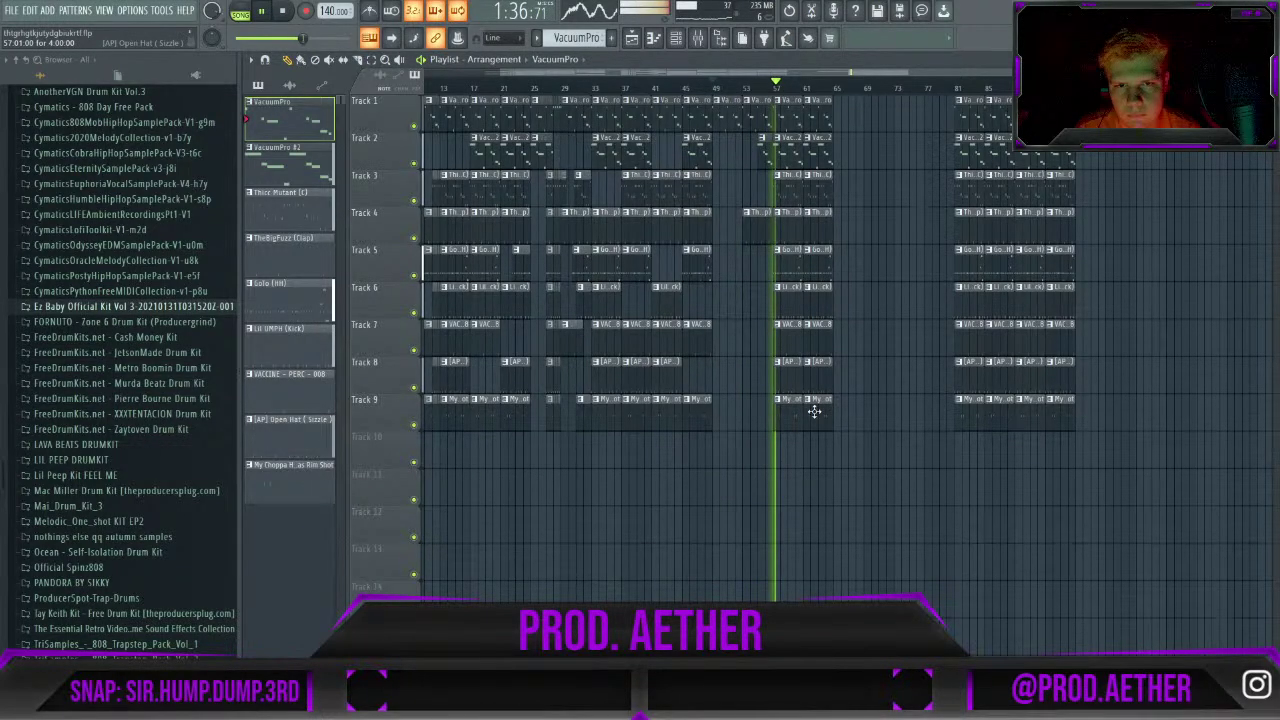
scroll(830, 373, "up", 2)
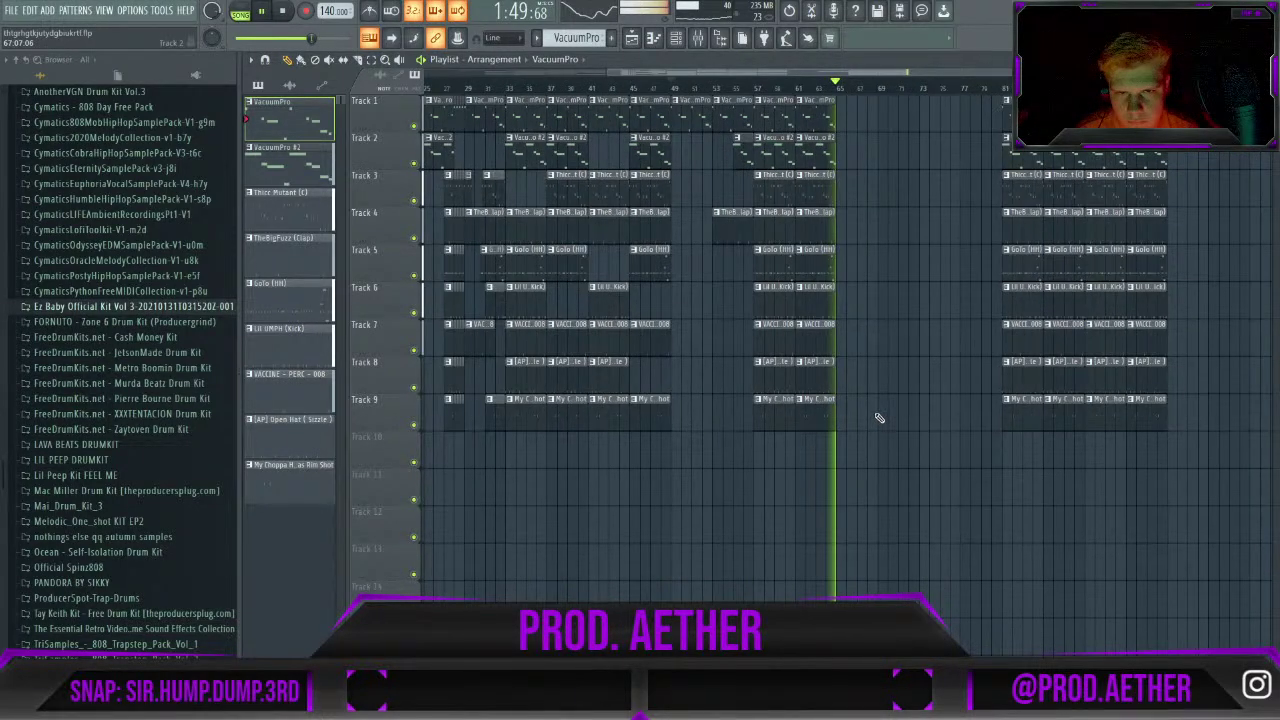
key("space")
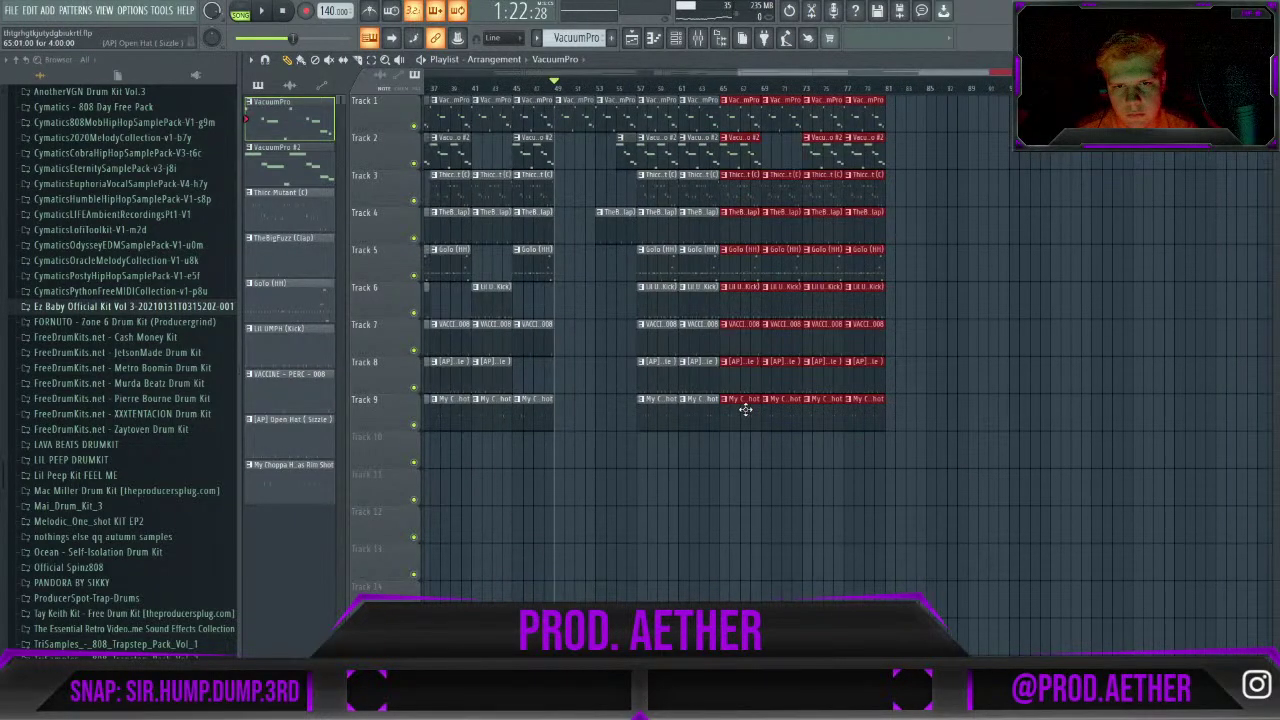
Remove the open hat clip at bar 65, the kick clip at bar 73 and the rim shot clip at bar 69, and clear the selection.
right_click(746, 382)
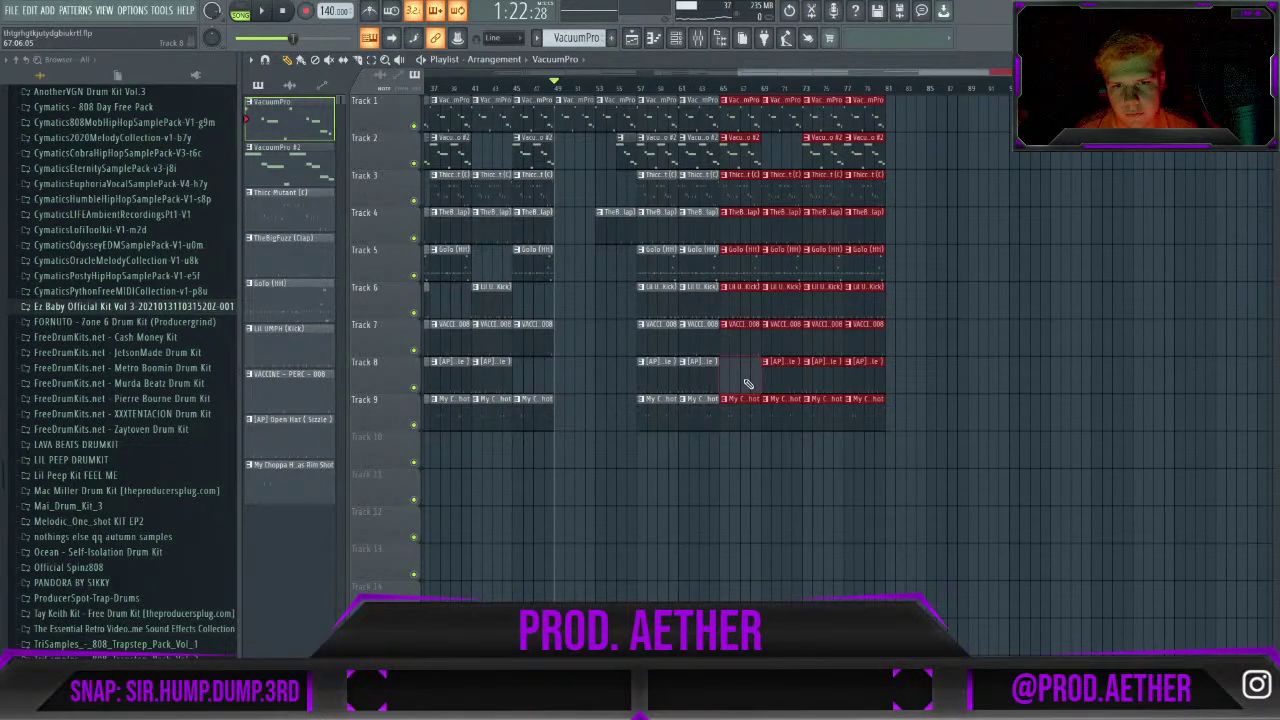
right_click(829, 310)
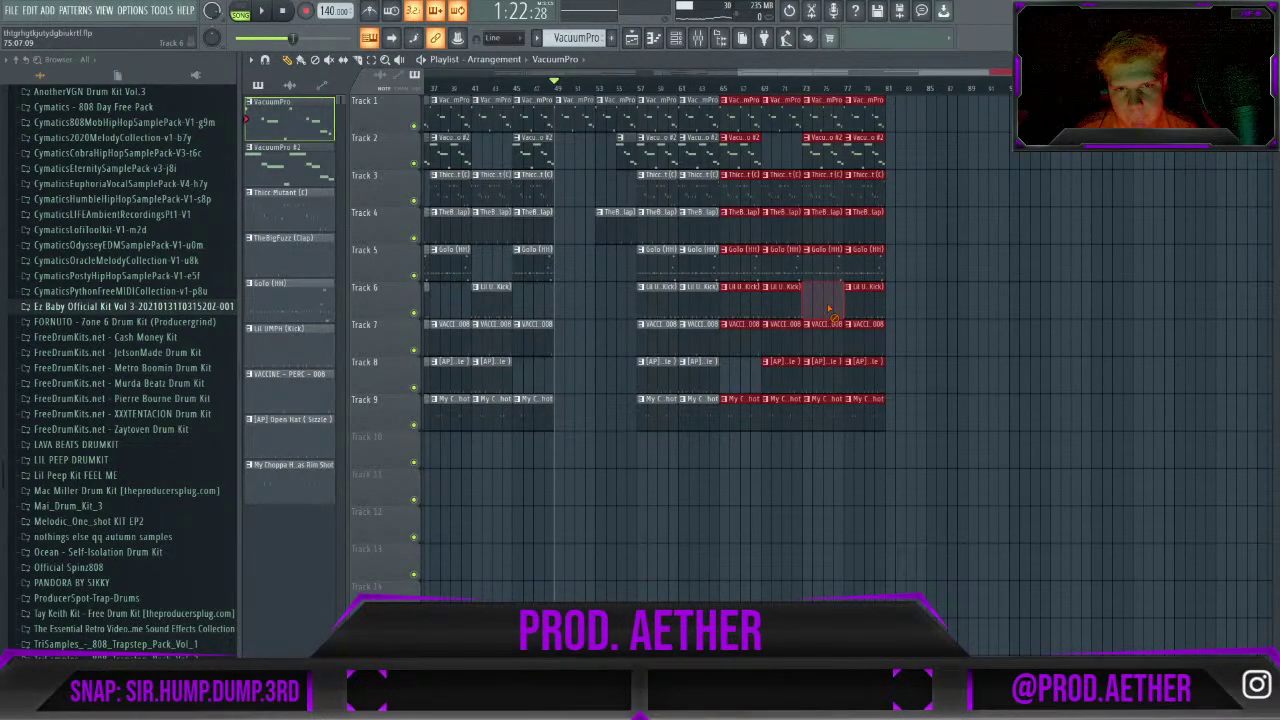
right_click(792, 419)
left_click(793, 452)
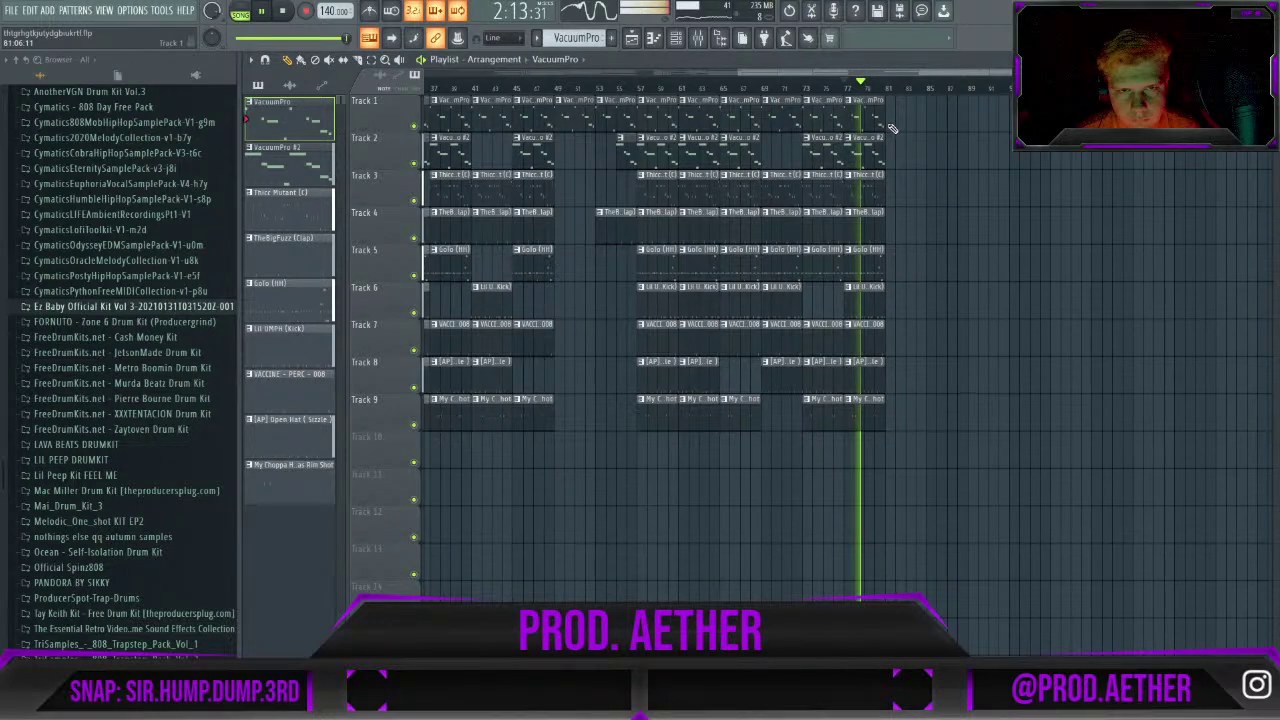
Shorten the VacuumPro #2 clip at bar 77 to 2:08:00 and play the ending from that bar.
scroll(892, 128, "up", 2)
key("space")
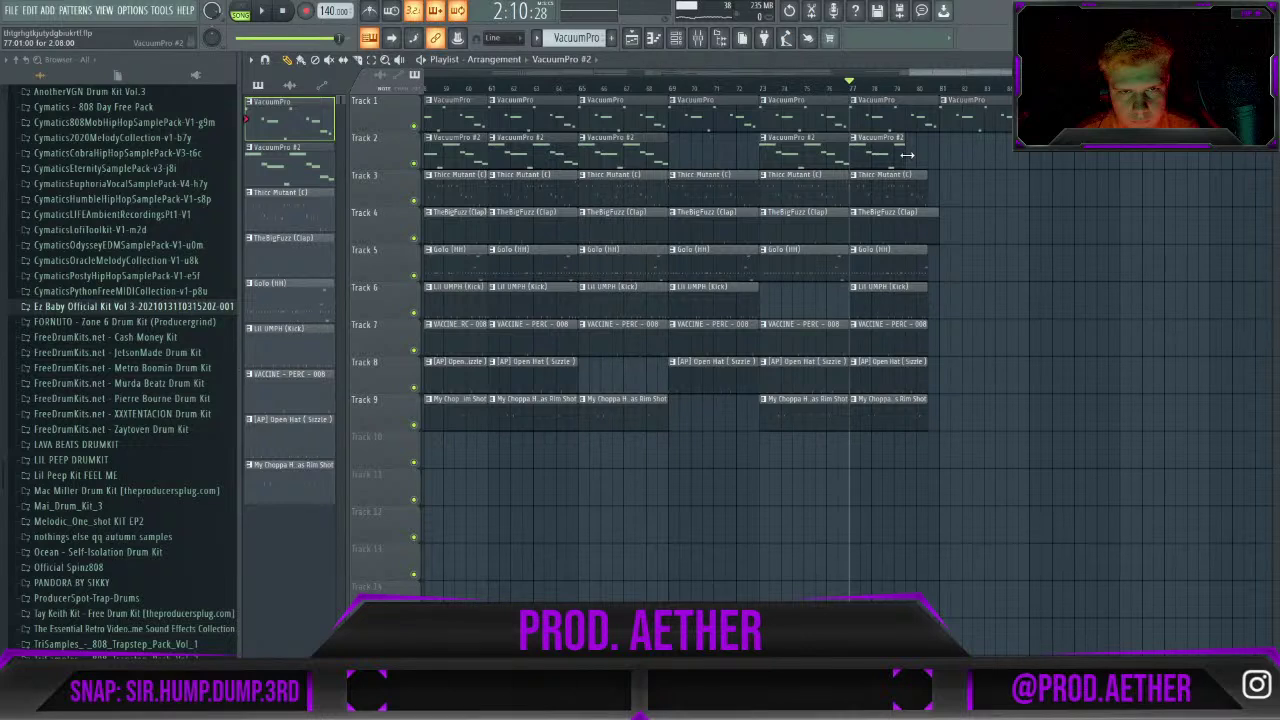
key("space")
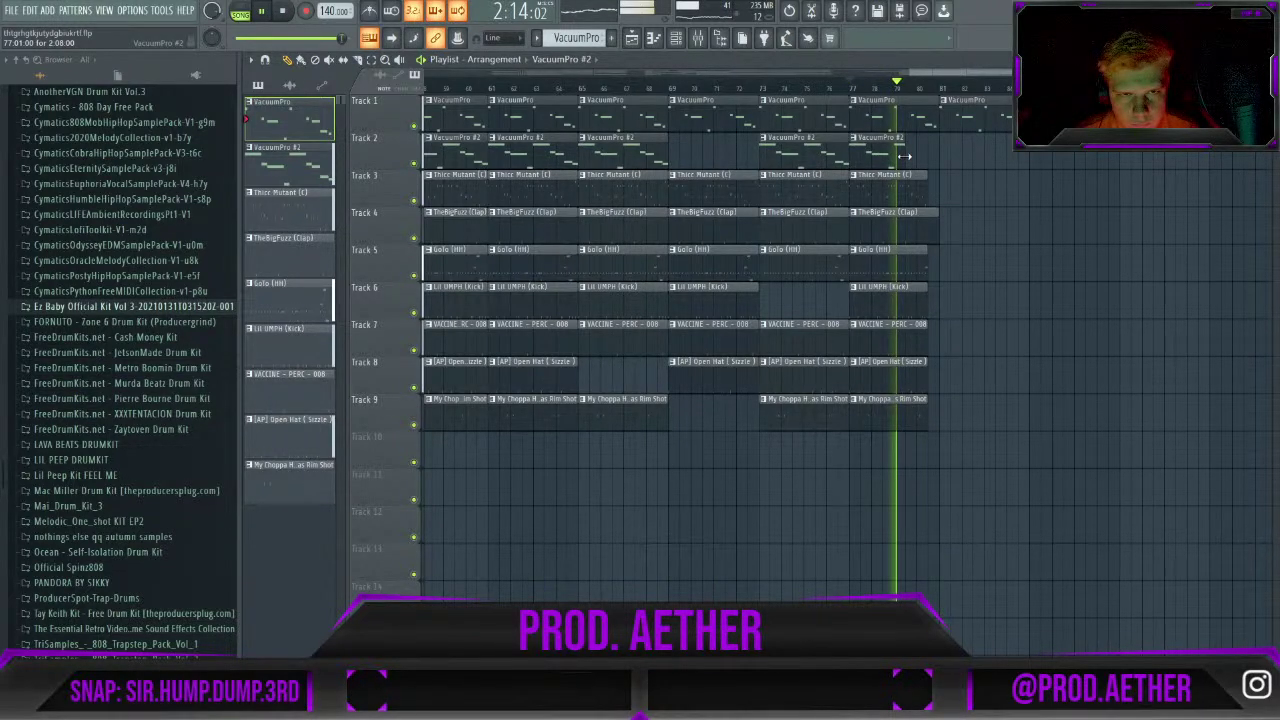
key("space")
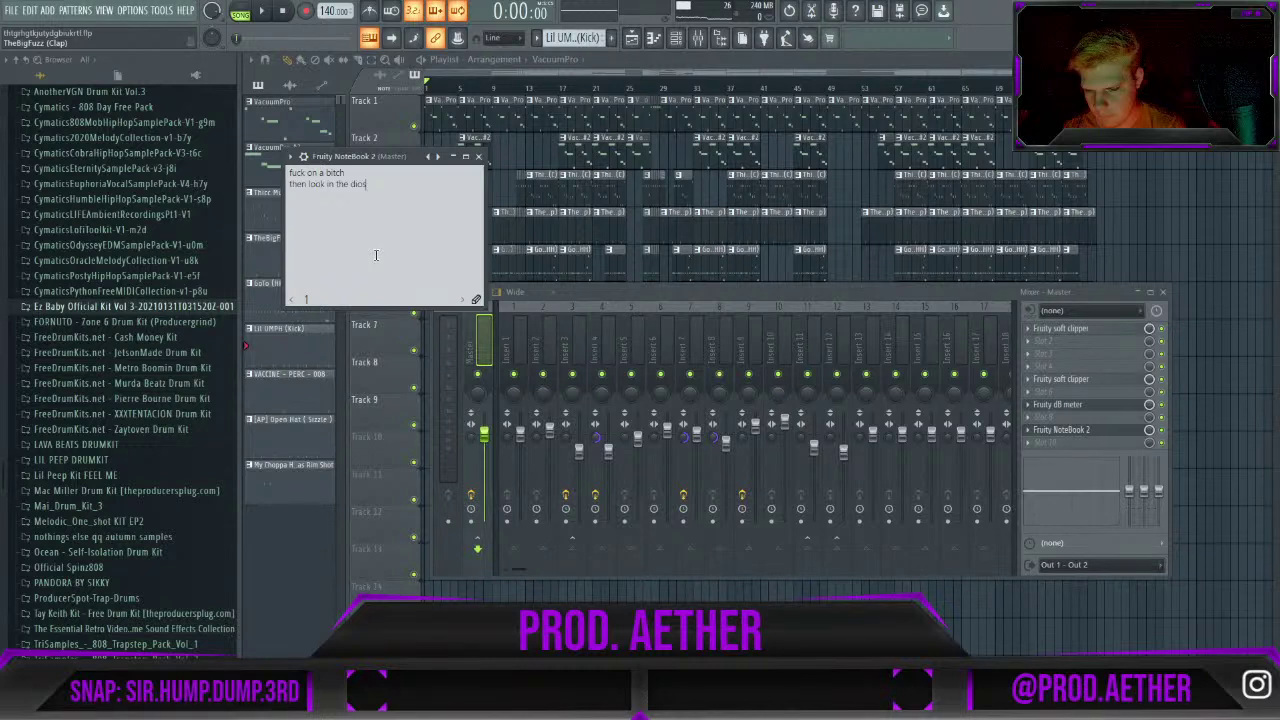
In Fruity NoteBook 2, complete the second lyric line as "then look in the distance" and add "fuck on a bitch" and "im runnin the distance".
type("ance")
key("Return")
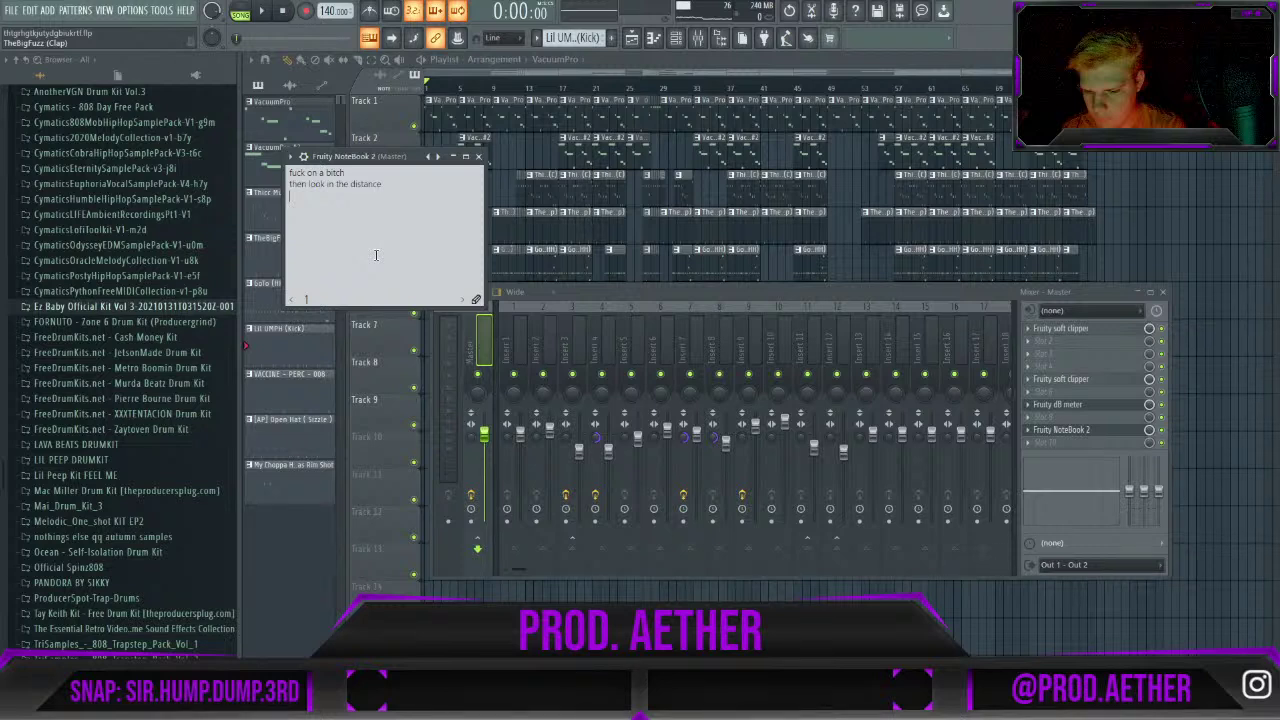
type("fuck on a bitch")
key("Return")
type("im runnin the dista")
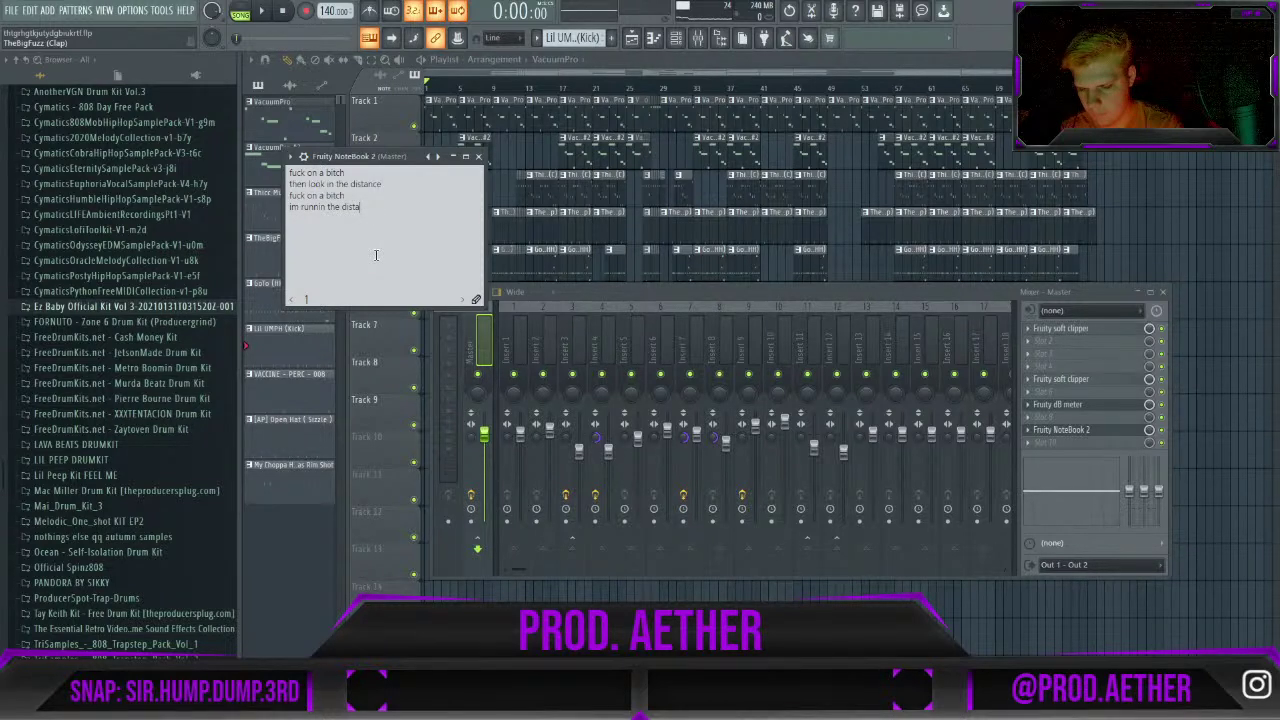
type("nce")
Add the lyric lines "fuck on yo bitch" and "and not just this instance" to the notebook.
key("Return")
type("fuck ")
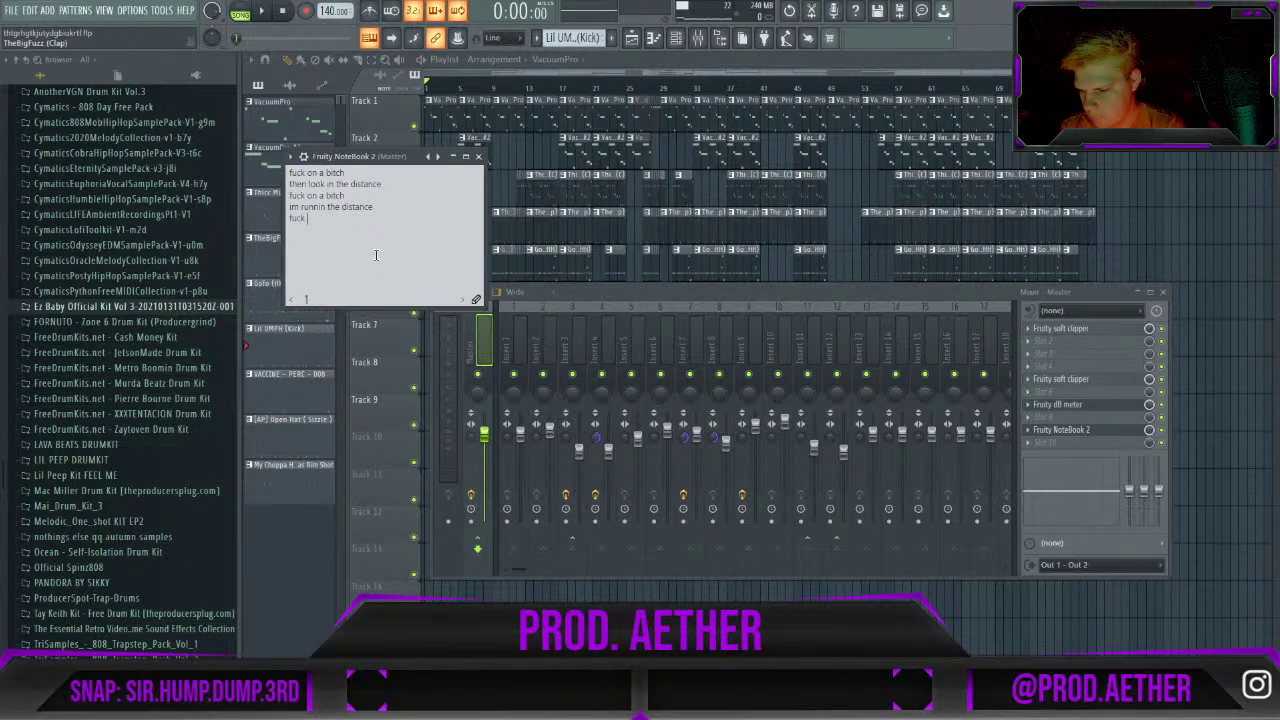
type("on yo b")
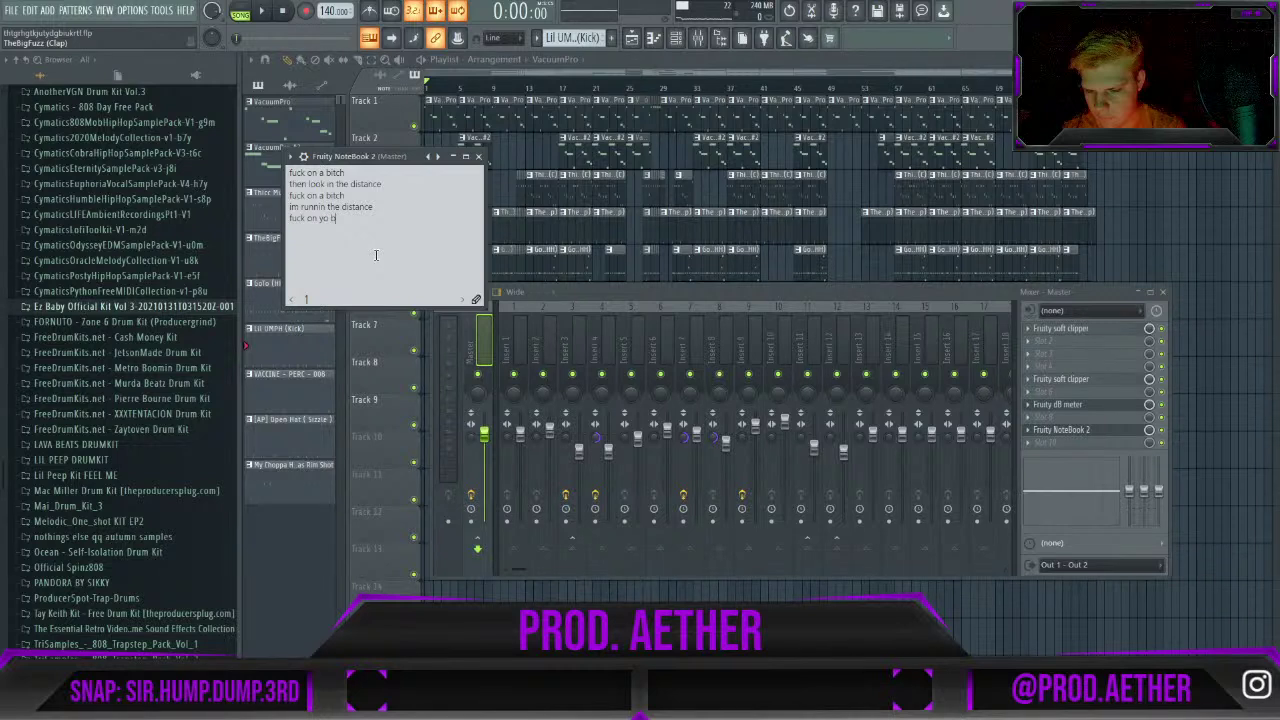
type("itch")
key("Return")
type("and not just this instance")
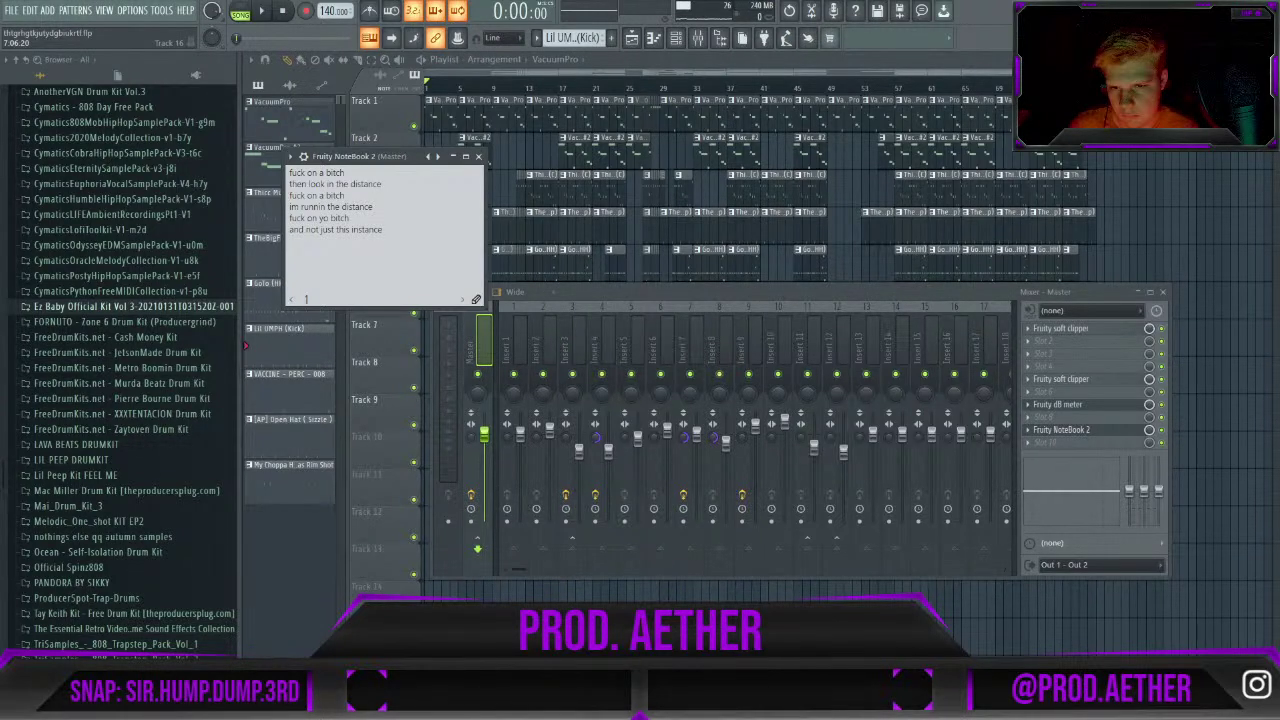
Continue the lyrics below with the lines "eat on her cooter" and "it smells like im fishin".
left_click(347, 256)
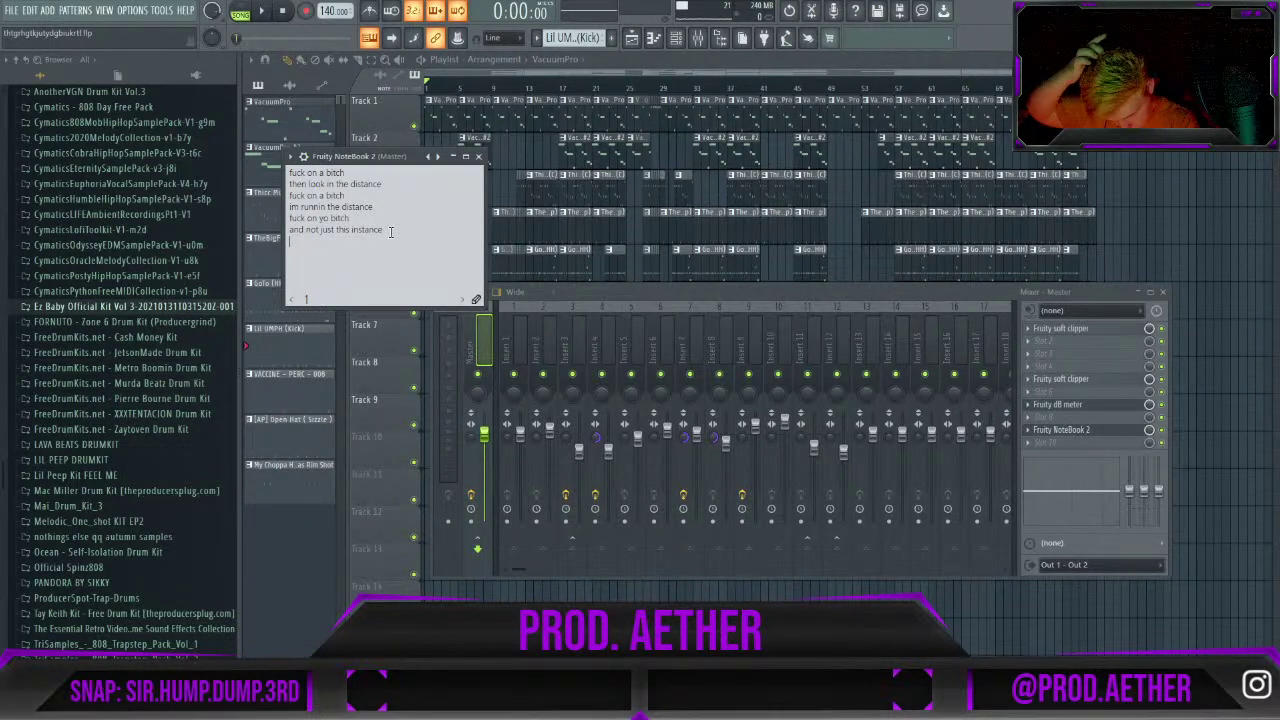
type("eat o")
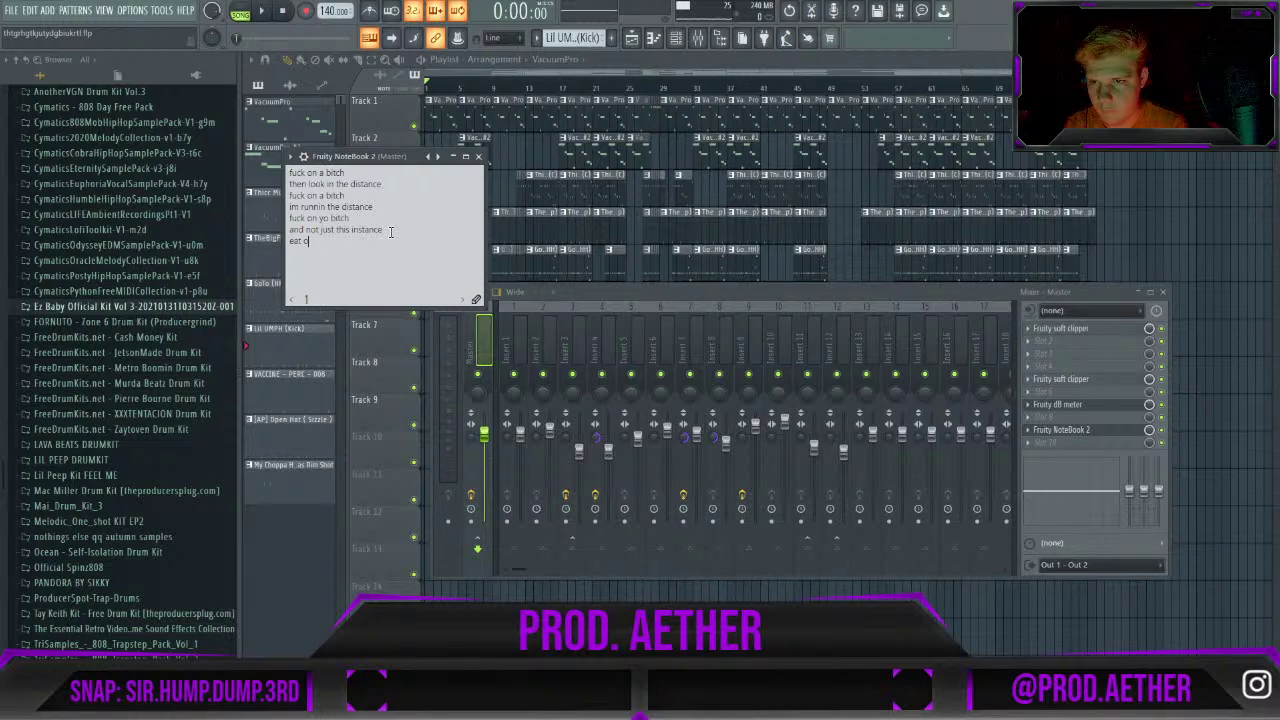
type("n h")
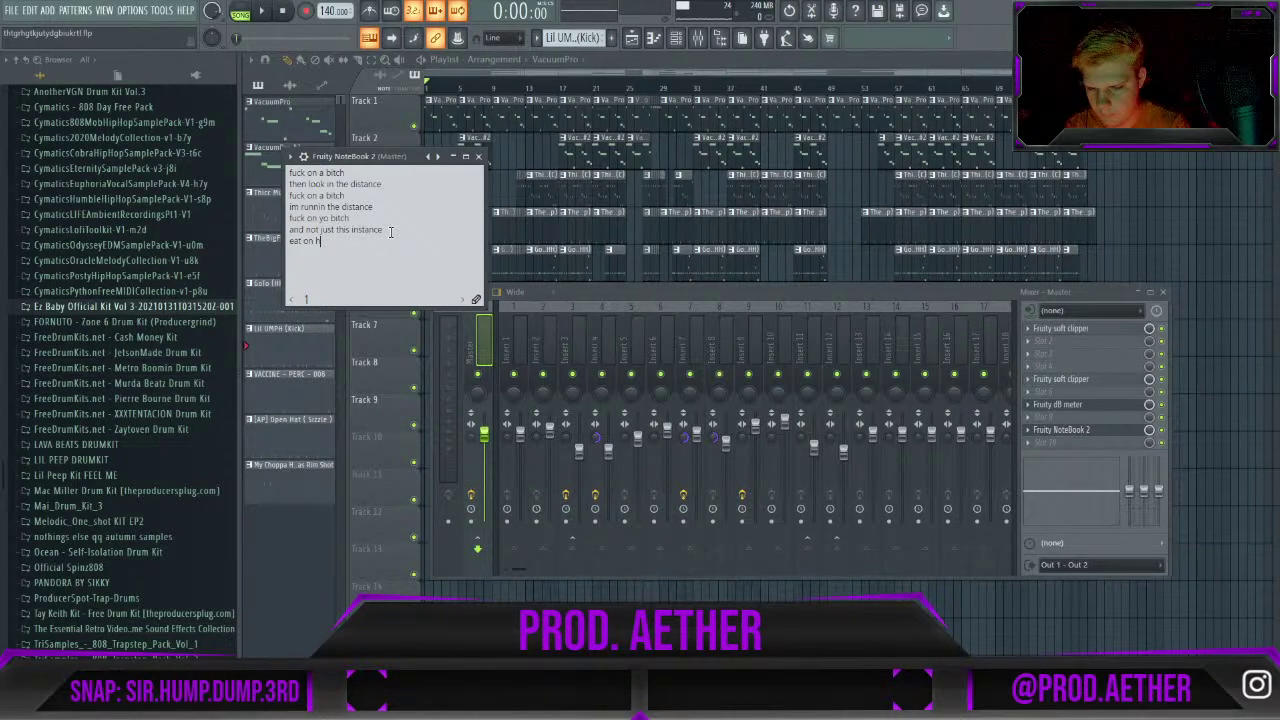
type("er cooter")
key("Return")
type("it smells like im ")
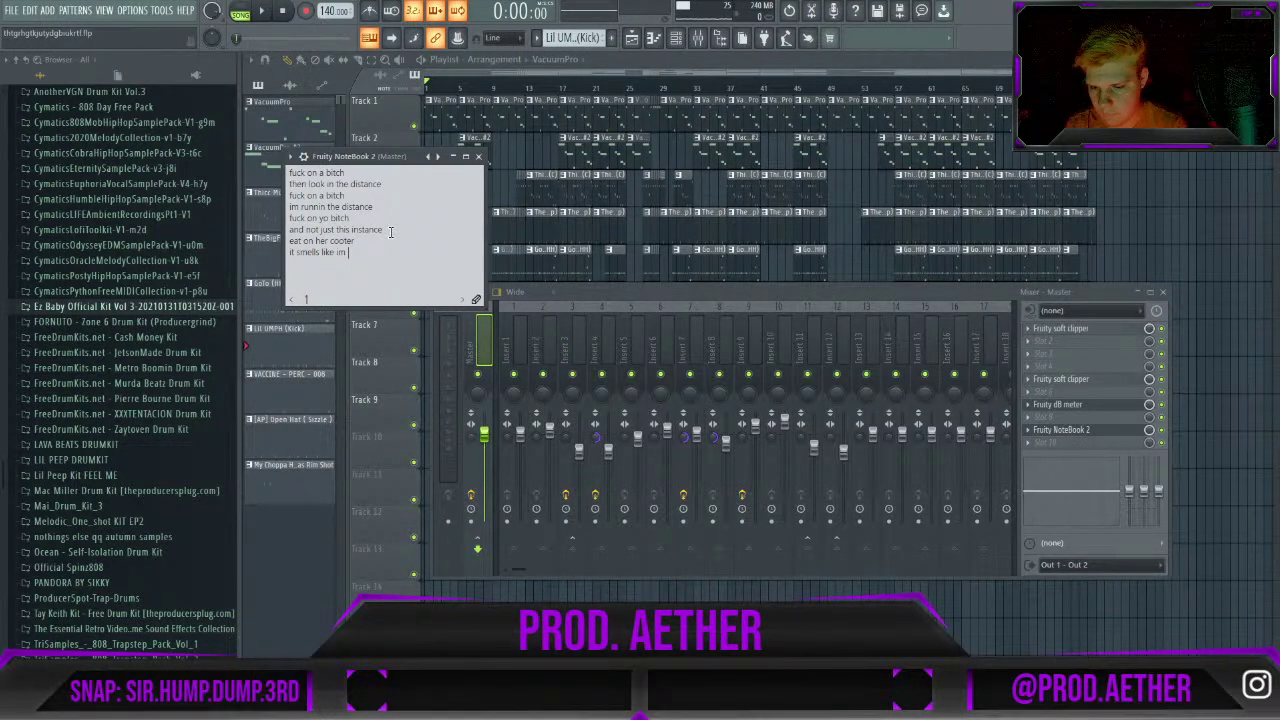
type("fishin")
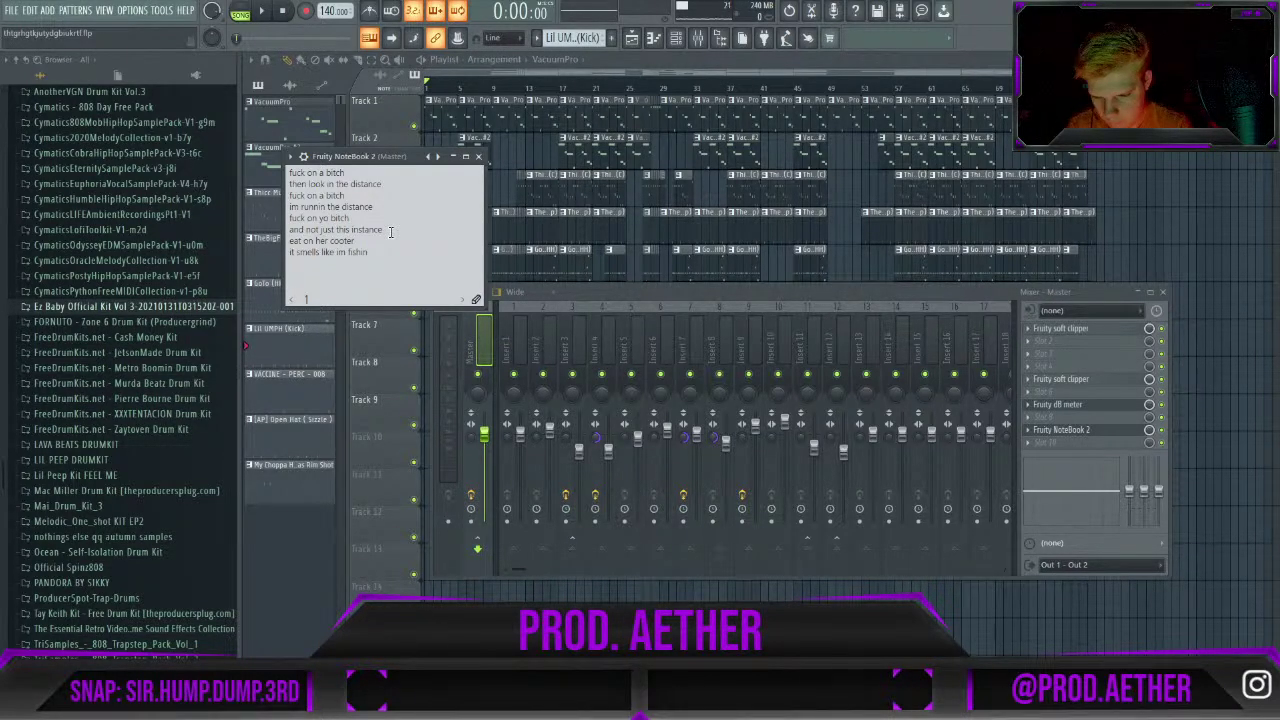
Leave a blank line and begin a new lyric section with "im done when im done".
key("Return")
key("Return")
type("im done")
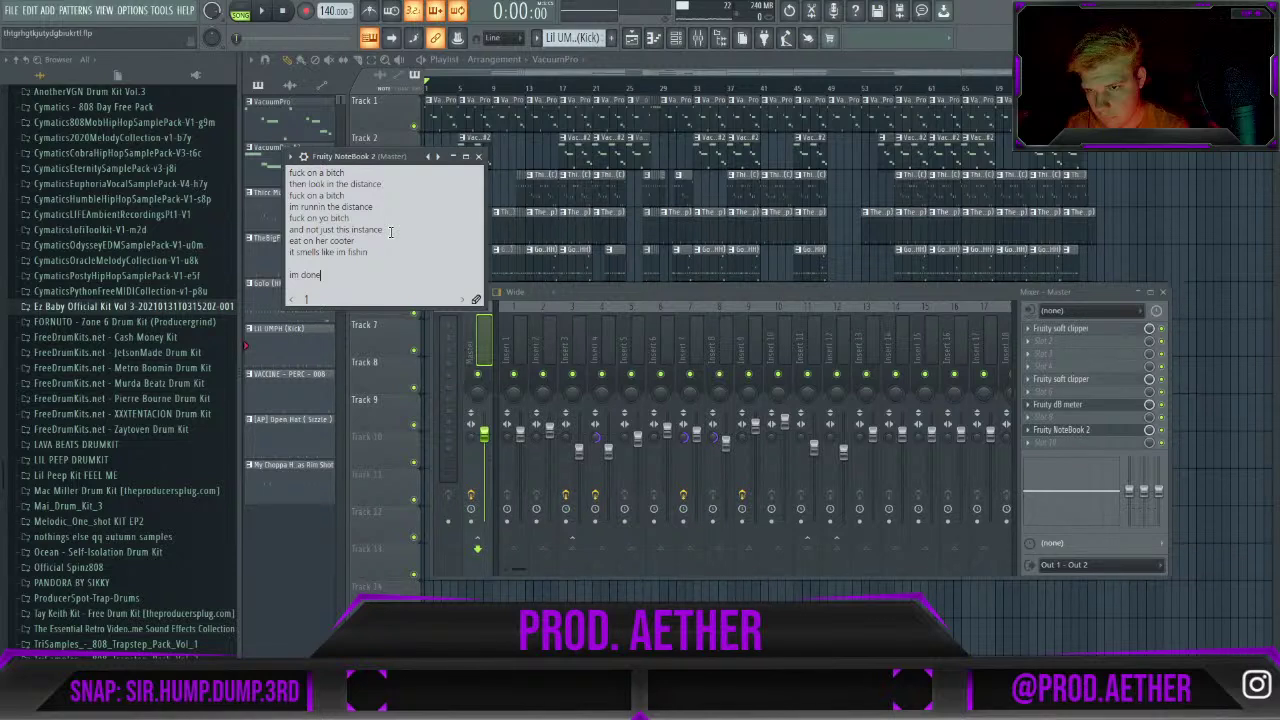
type(" when ")
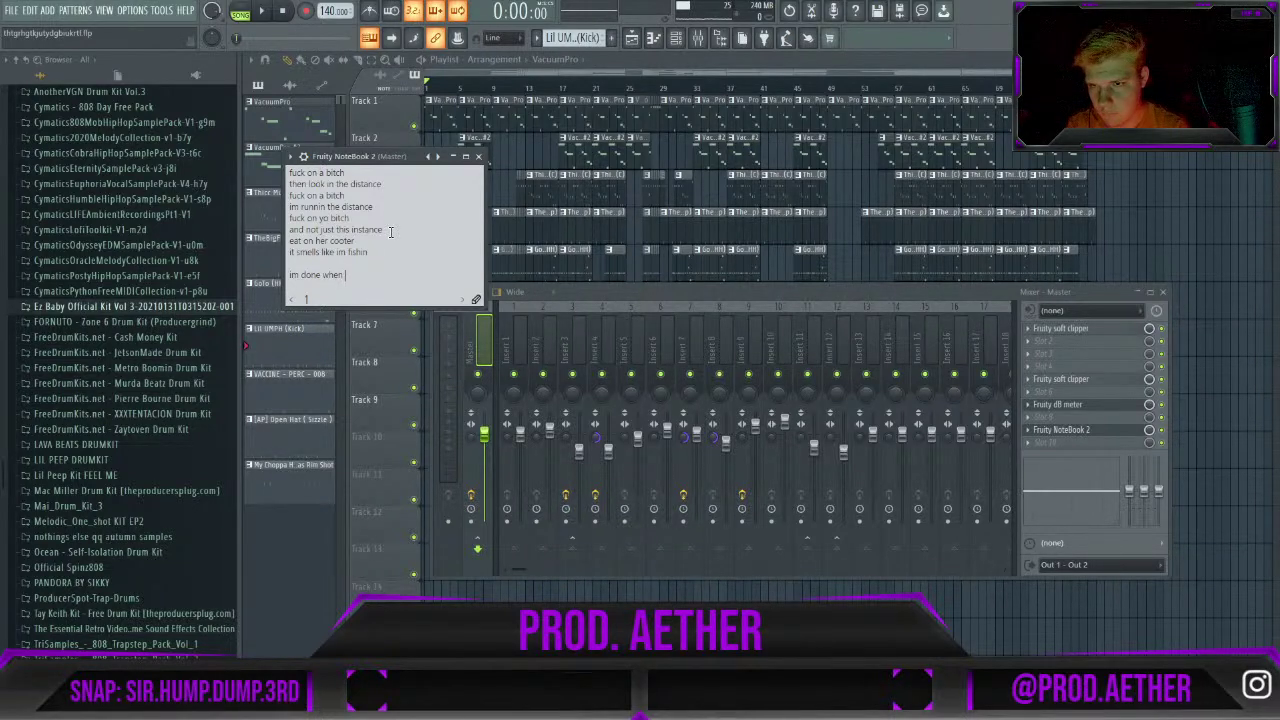
type("im done")
Add the lyric line "no they aint finishin" and leave one empty line ready below it.
key("Return")
type("no they a")
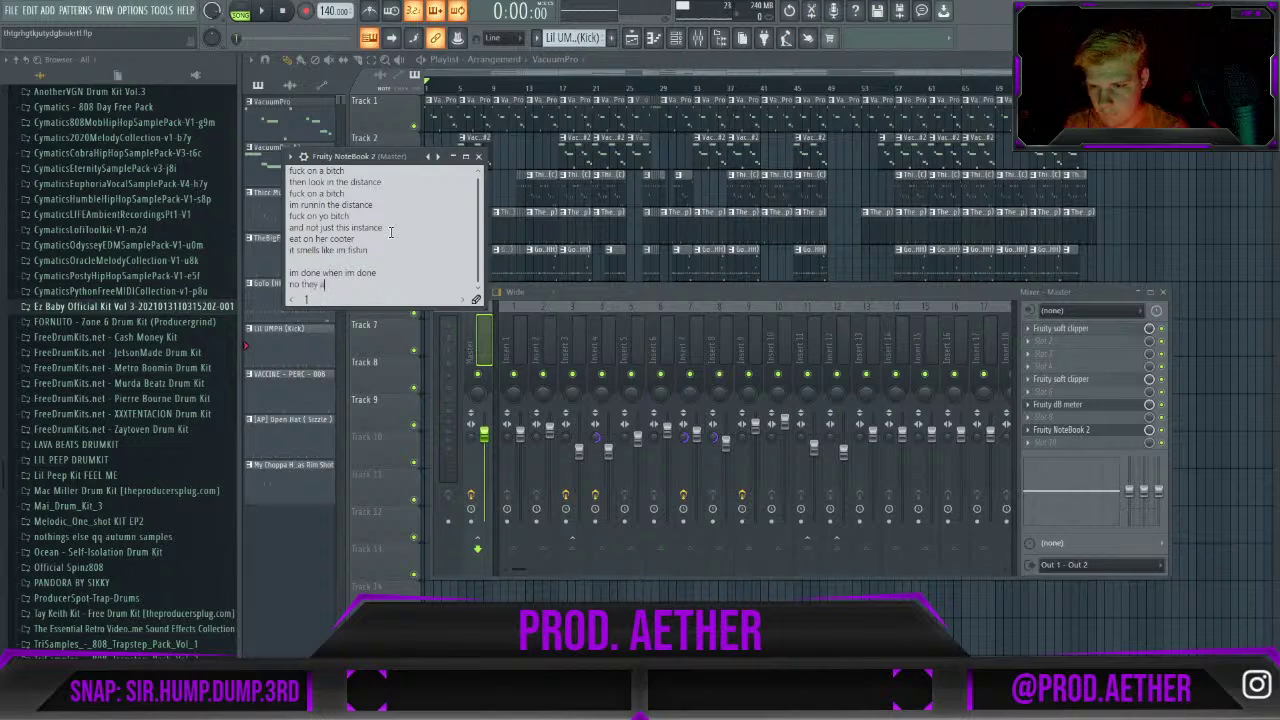
type("int finish")
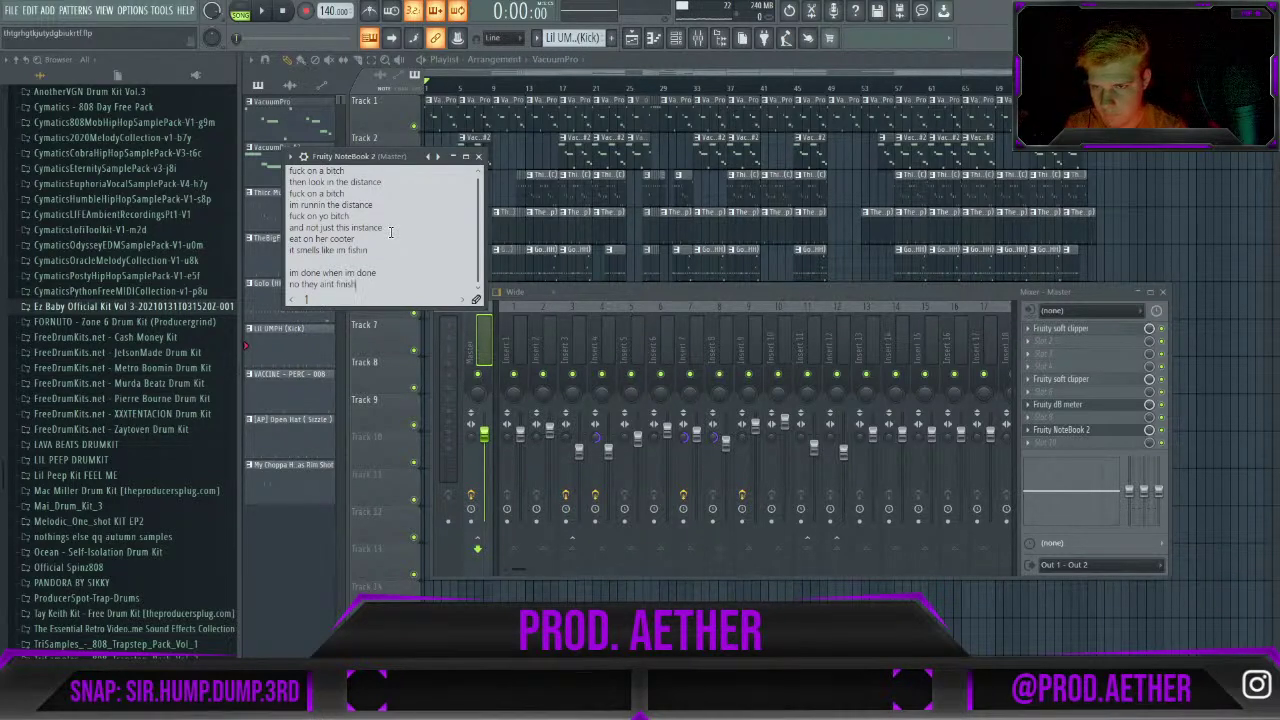
type("in")
key("Return")
key("Return")
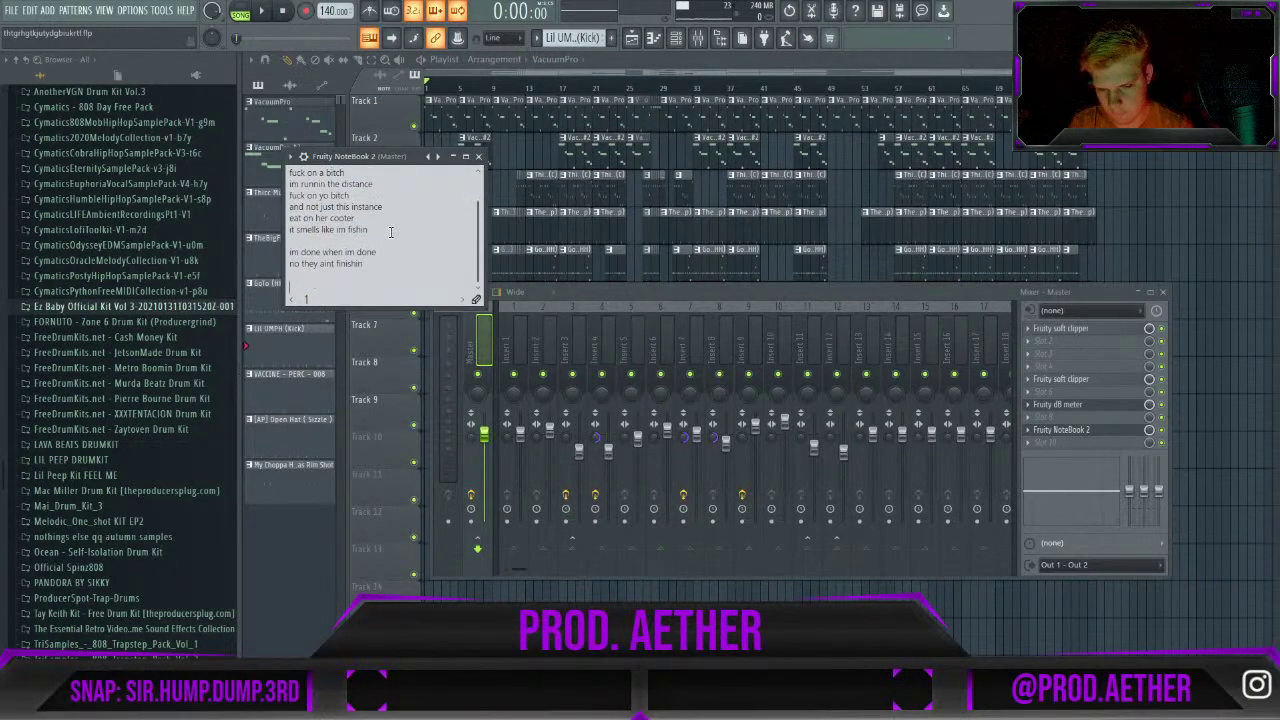
key("BackSpace")
key("BackSpace")
key("Return")
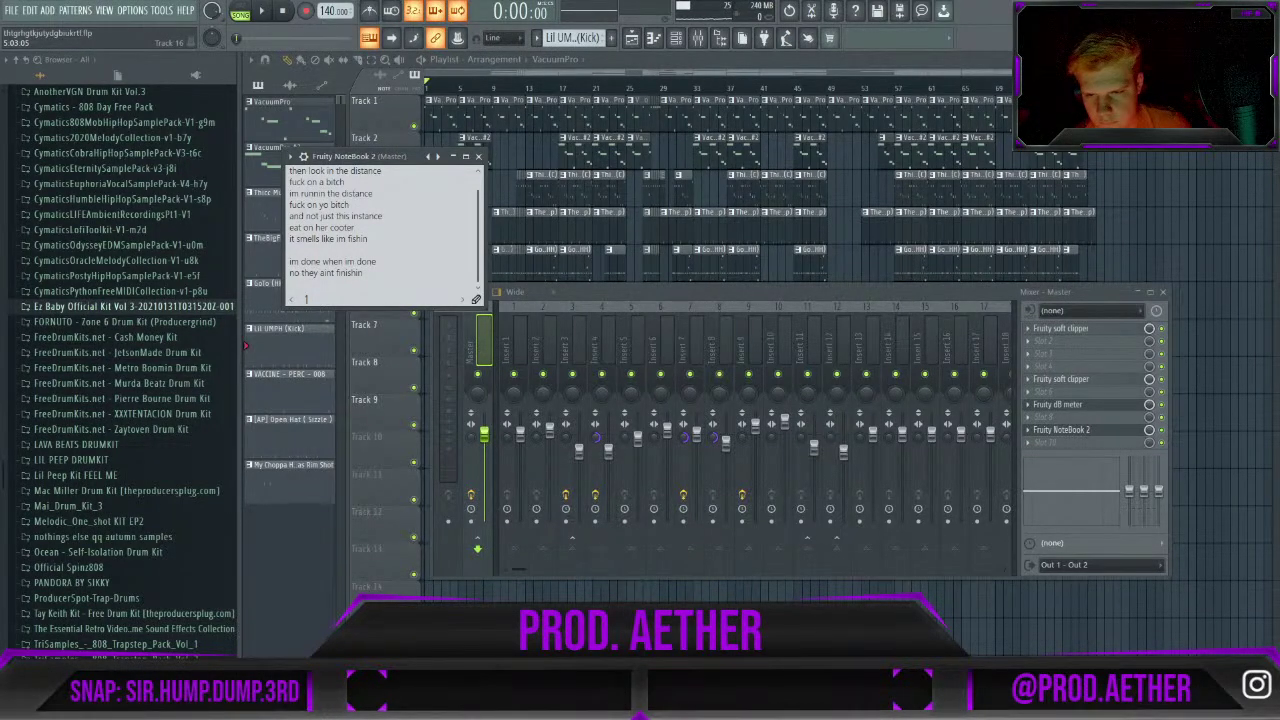
Review the written lyrics, place the text cursor below the last line, and save the project.
scroll(428, 262, "up", 1)
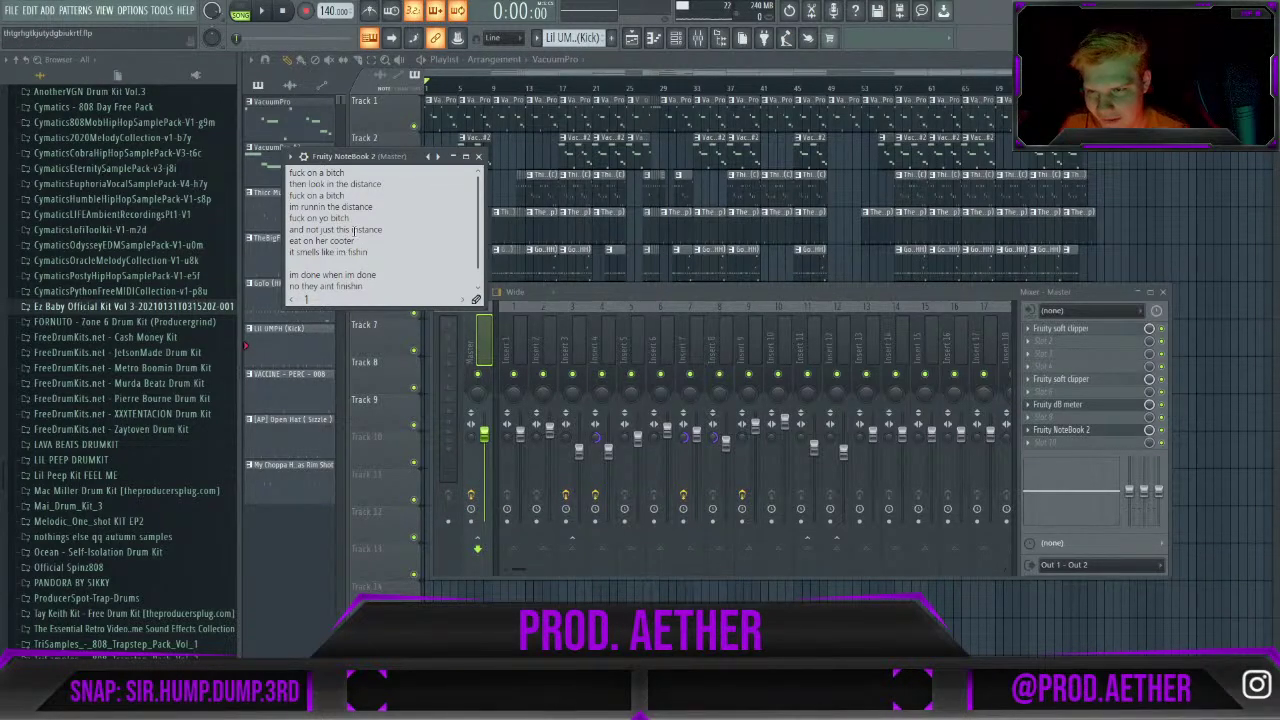
scroll(449, 243, "down", 1)
left_click(393, 283)
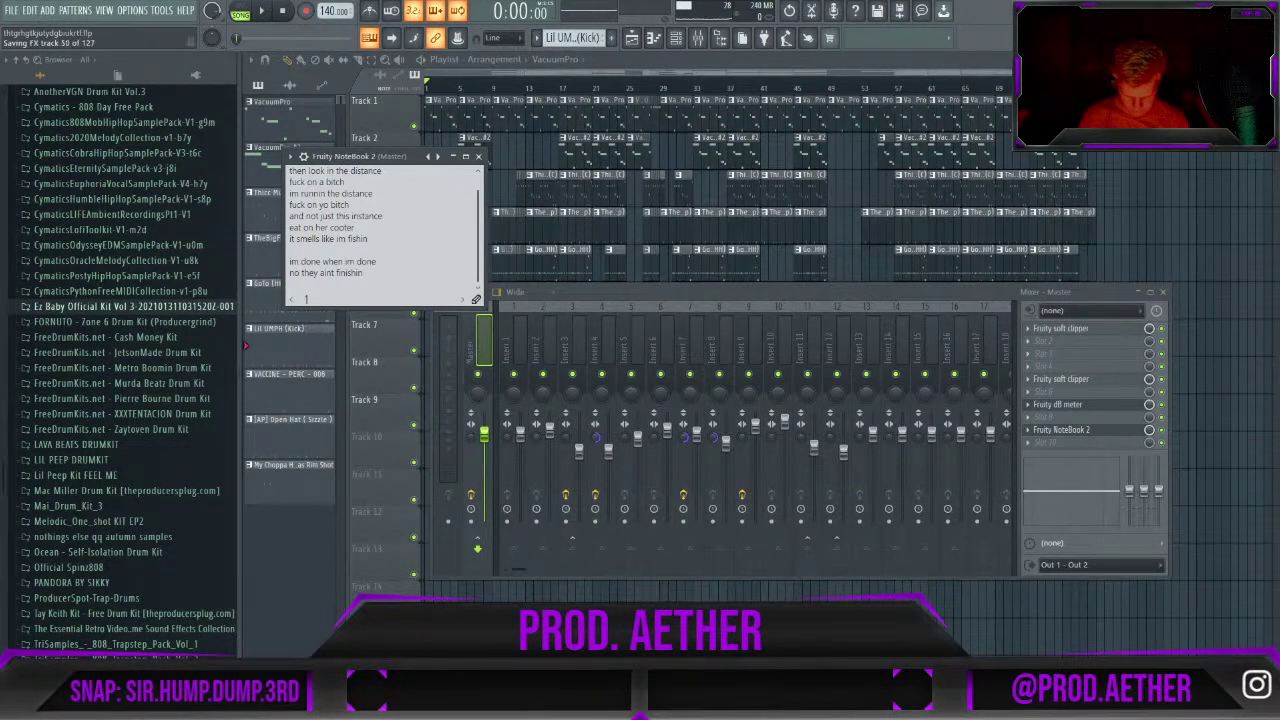
key("ctrl+s")
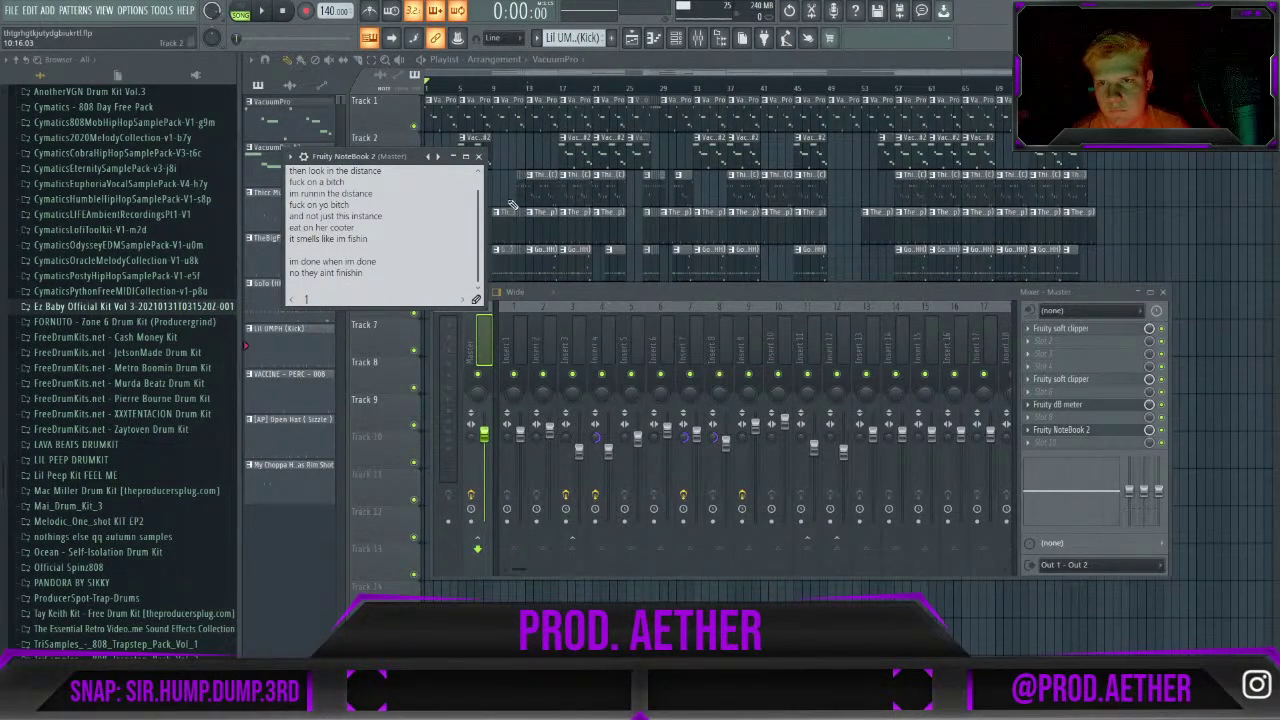
Play the intro briefly and add the lyric line "she want me fo my ice" below the last line.
key("space")
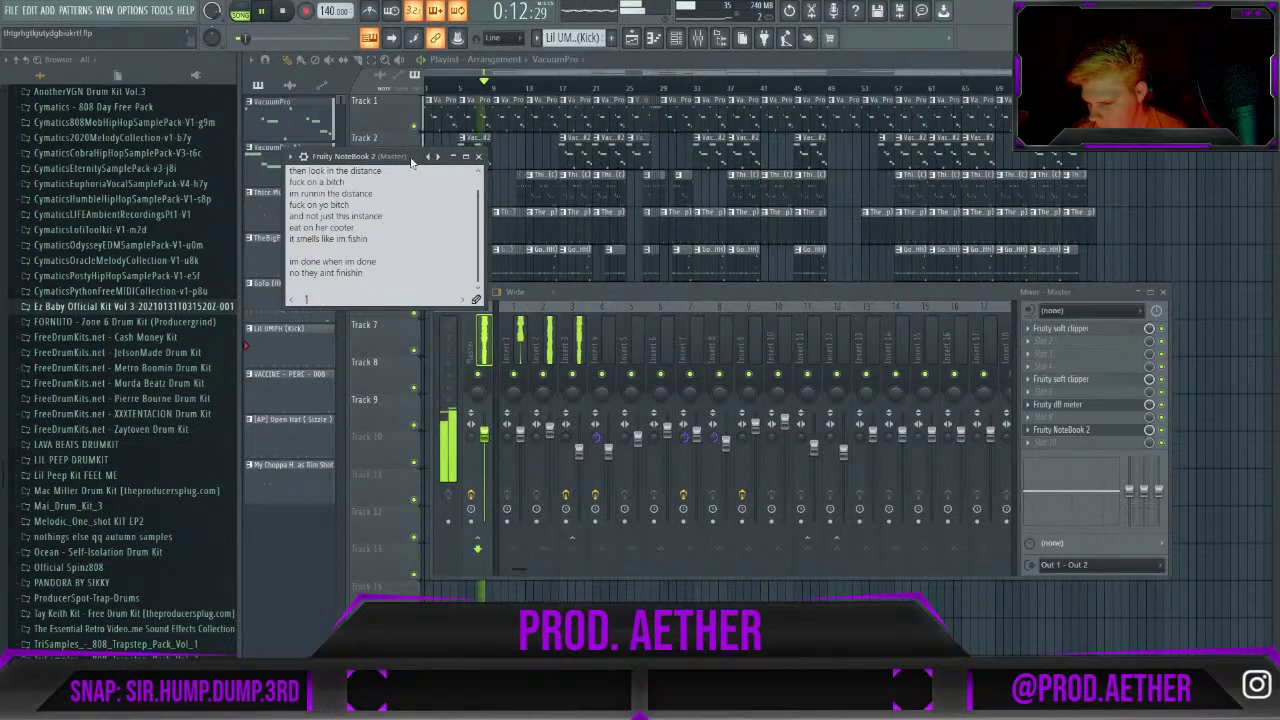
key("space")
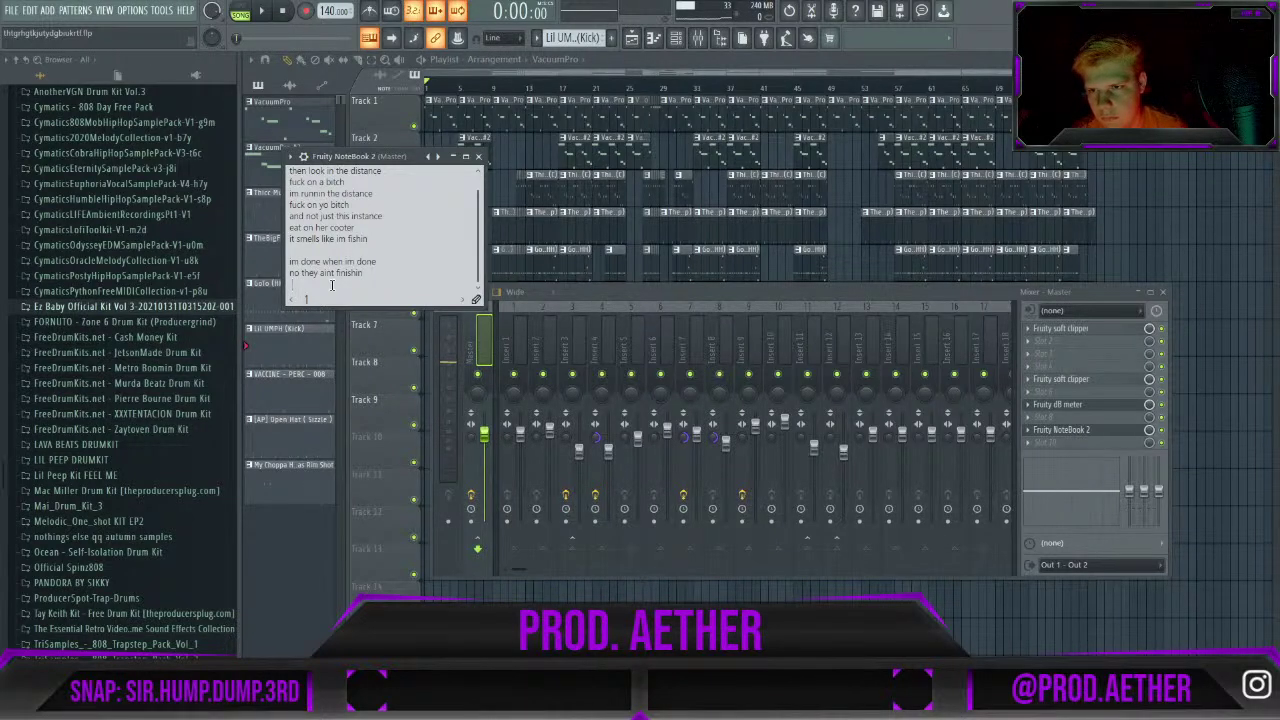
type("she wa")
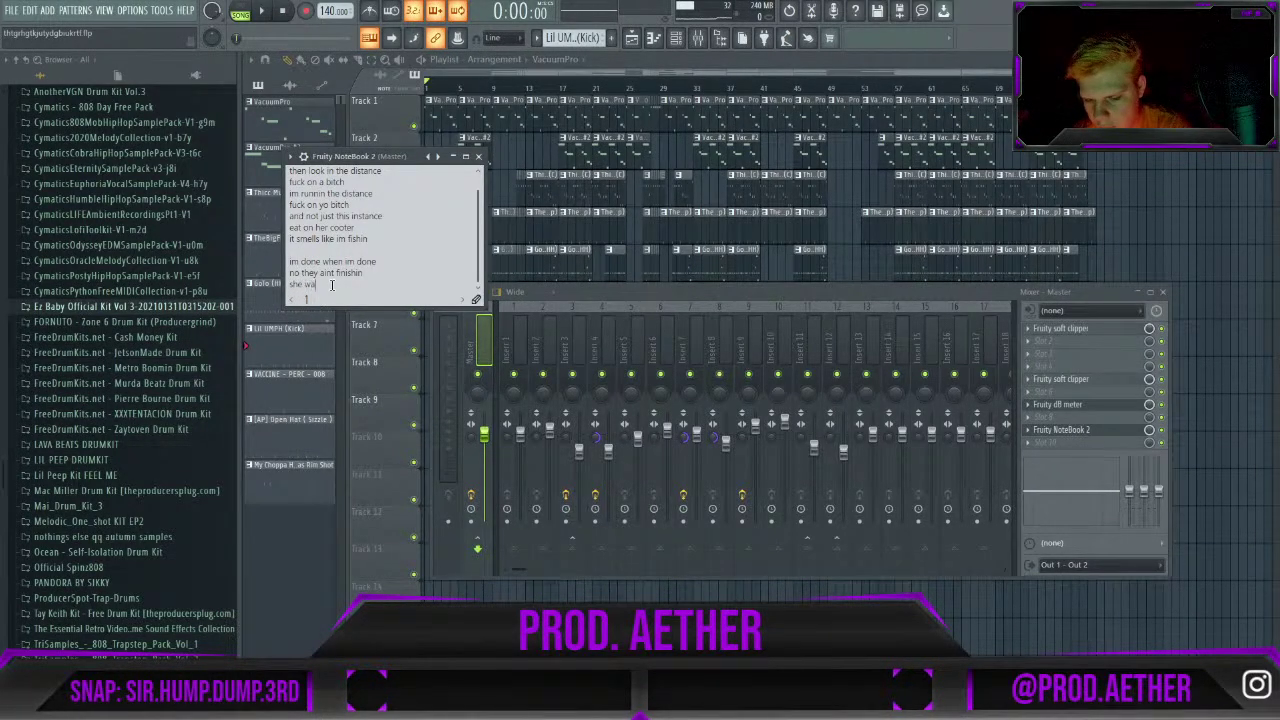
type("snt me fo")
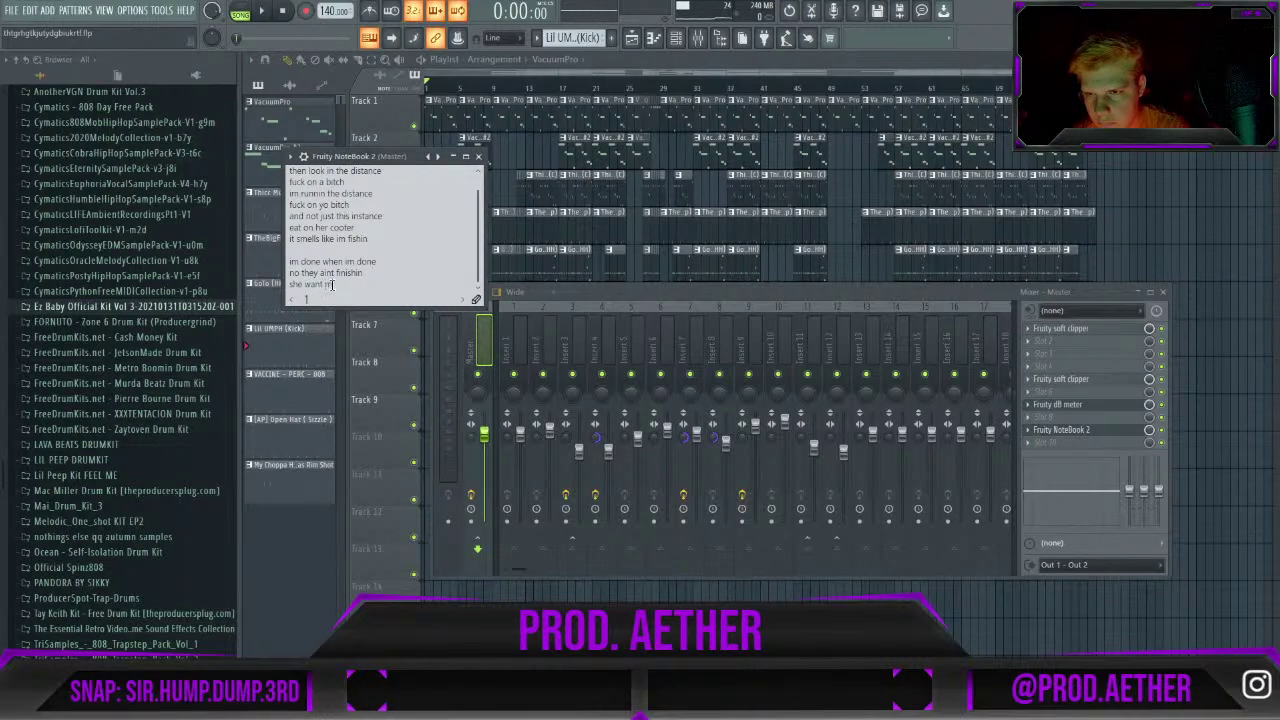
type(" my ice")
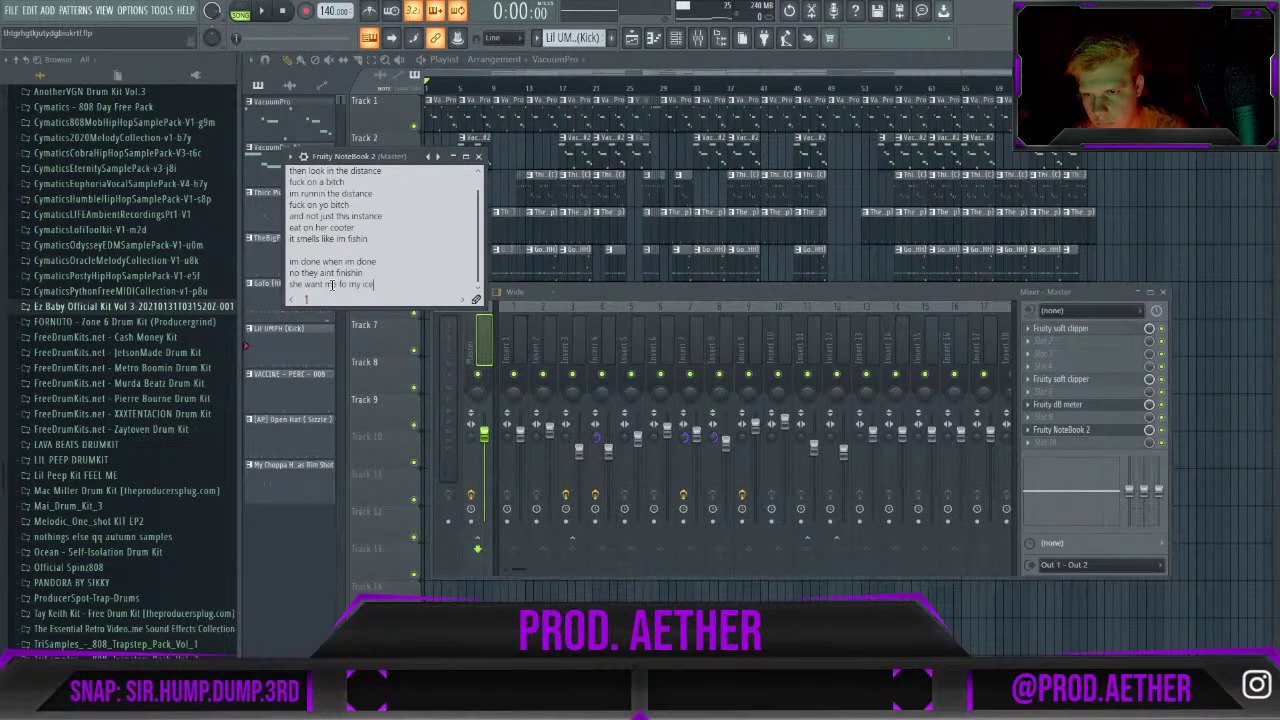
key("Return")
Add the lyric line "she see that shit glistnen" and leave one empty line below it.
type("she se")
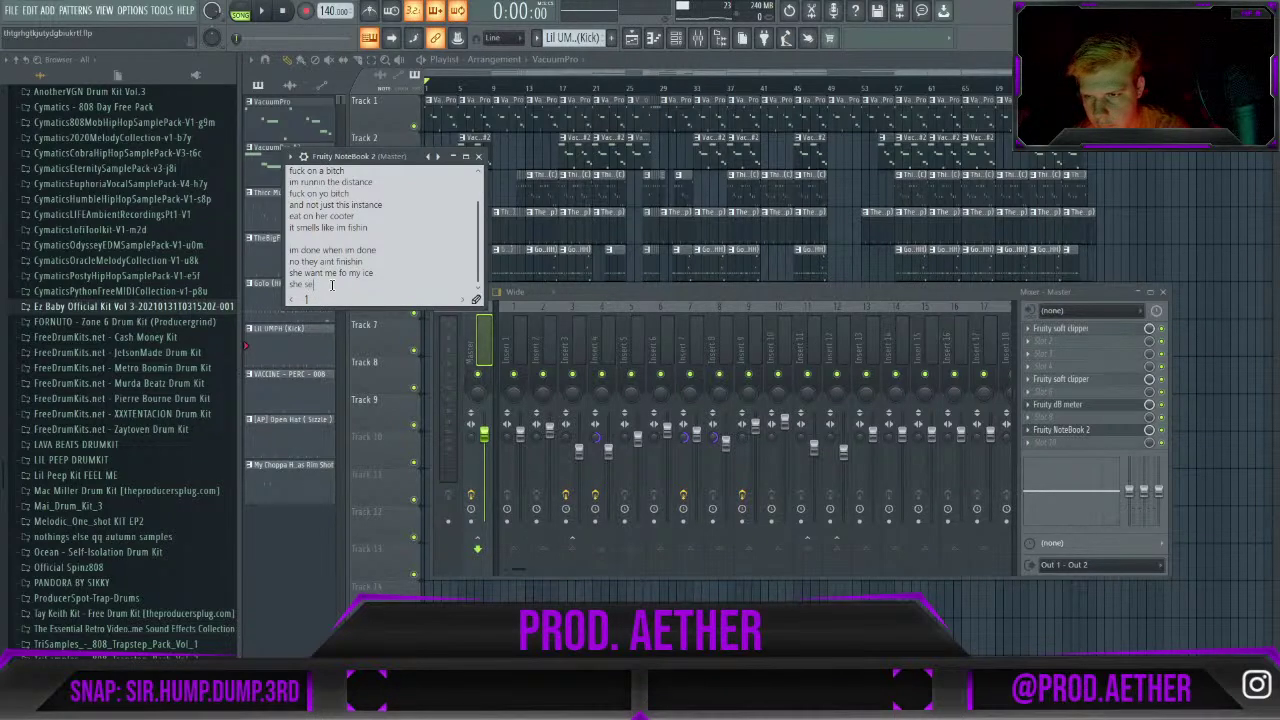
type("e that shit glistnen")
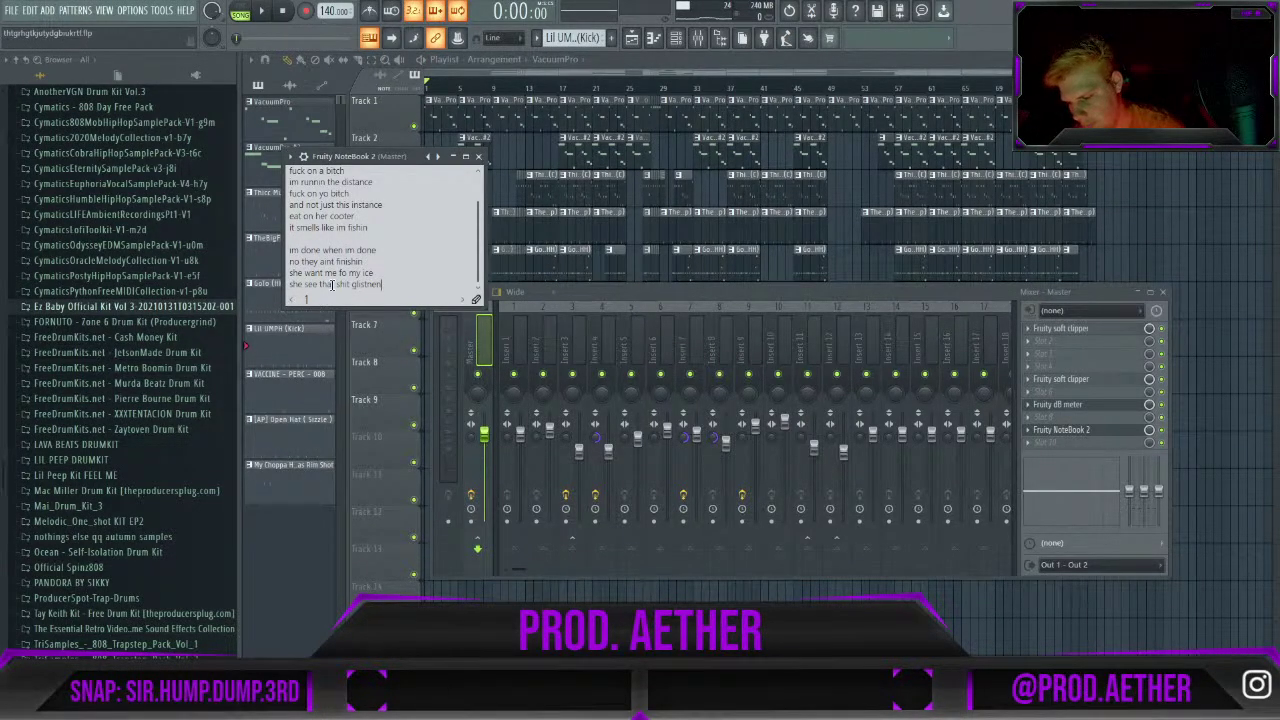
left_click(333, 285)
type("t")
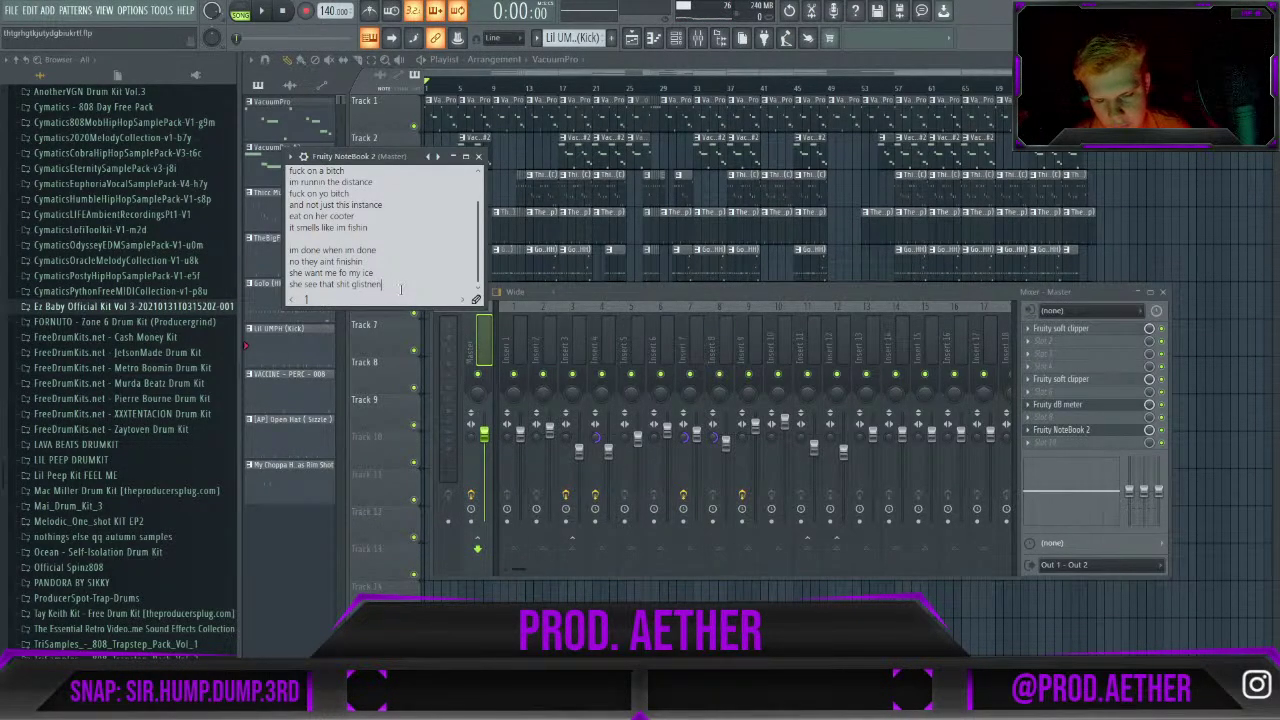
key("Return")
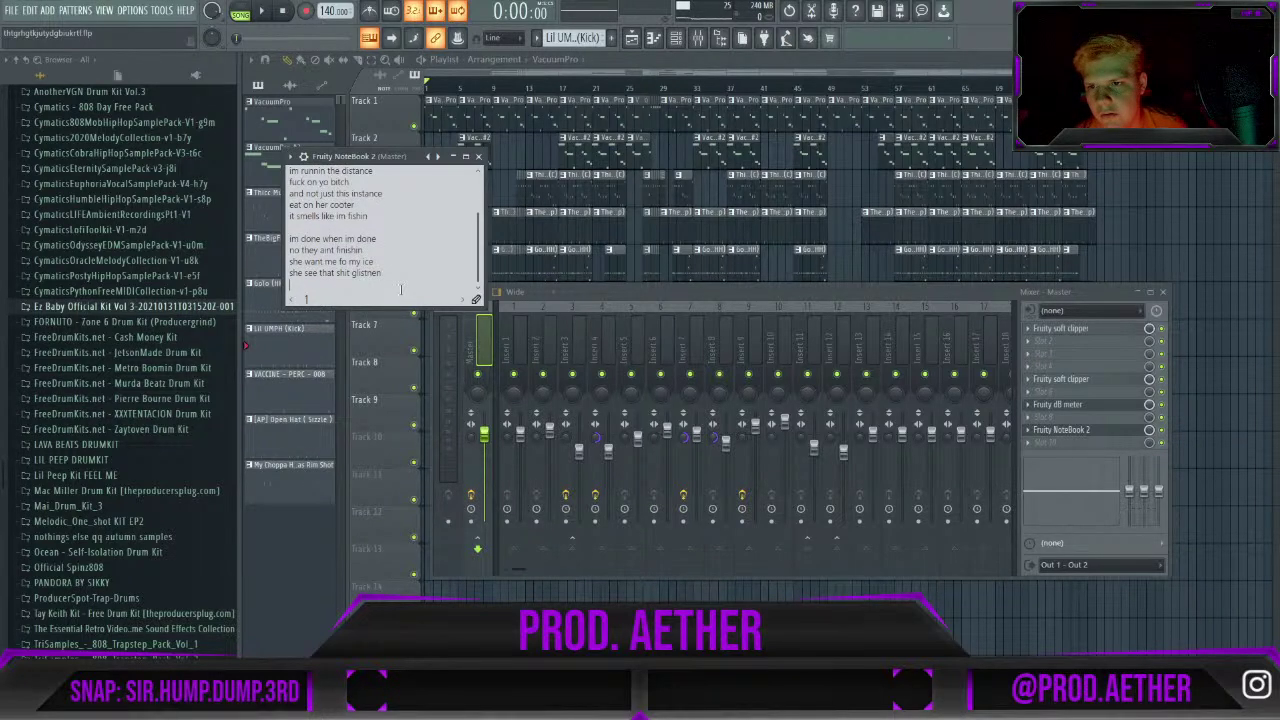
key("BackSpace")
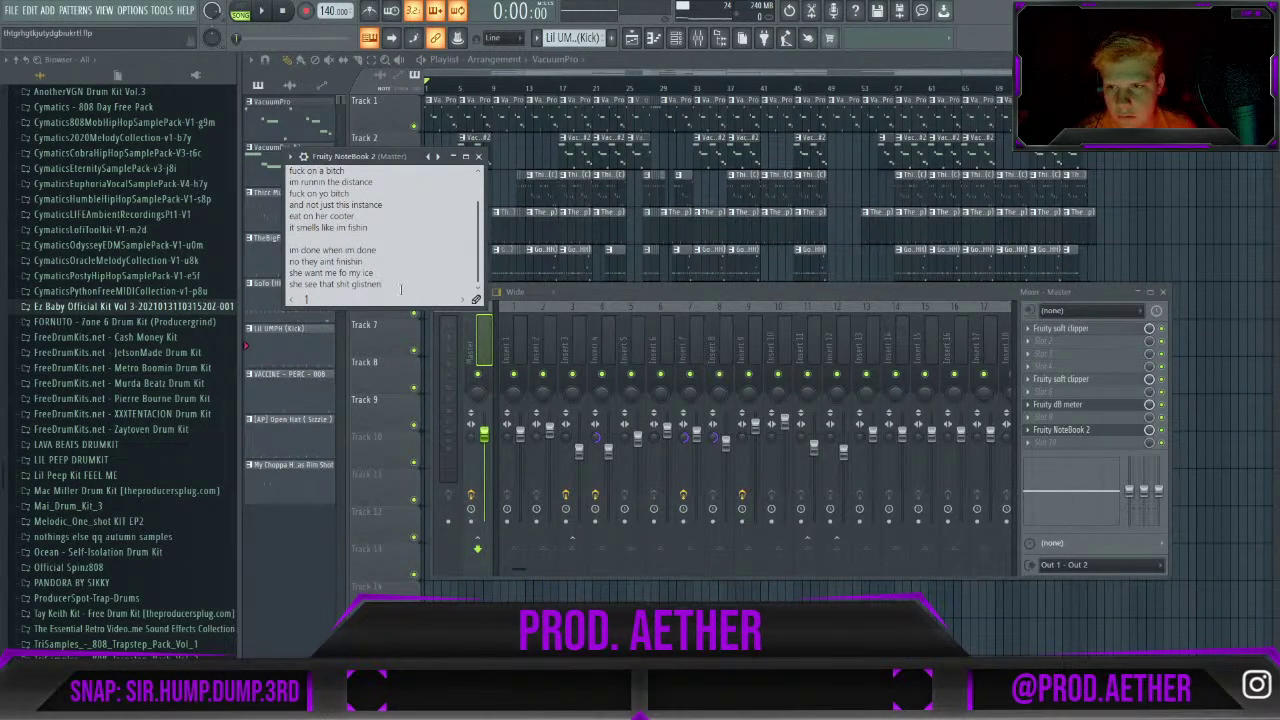
key("Return")
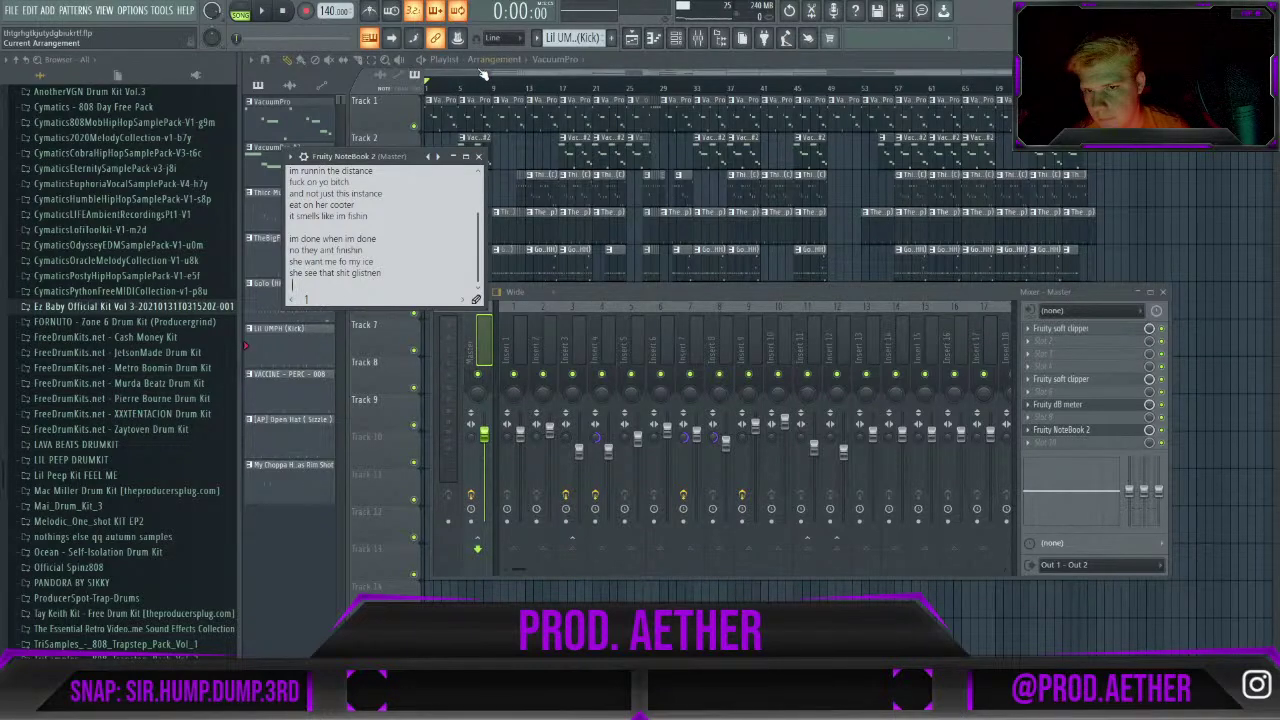
Listen to the arrangement from the start while reviewing the lyrics in Fruity NoteBook 2, and close the notebook.
left_click(387, 75)
key("space")
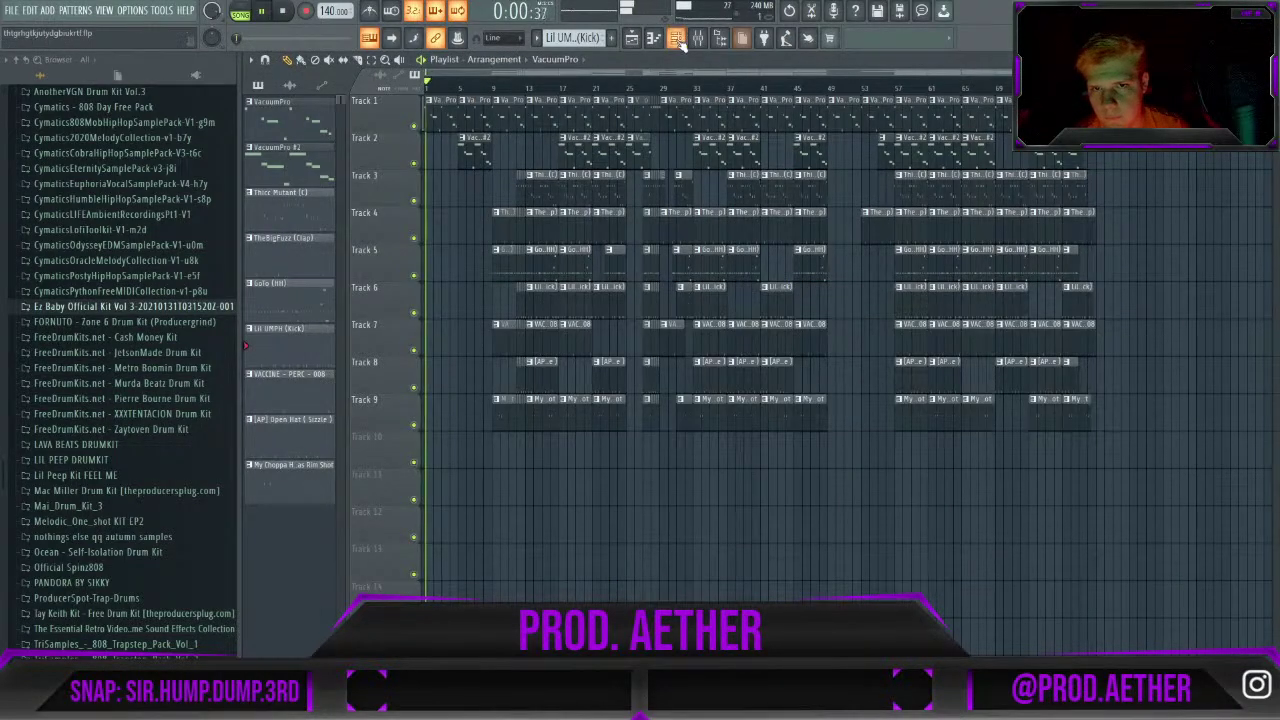
key("F9")
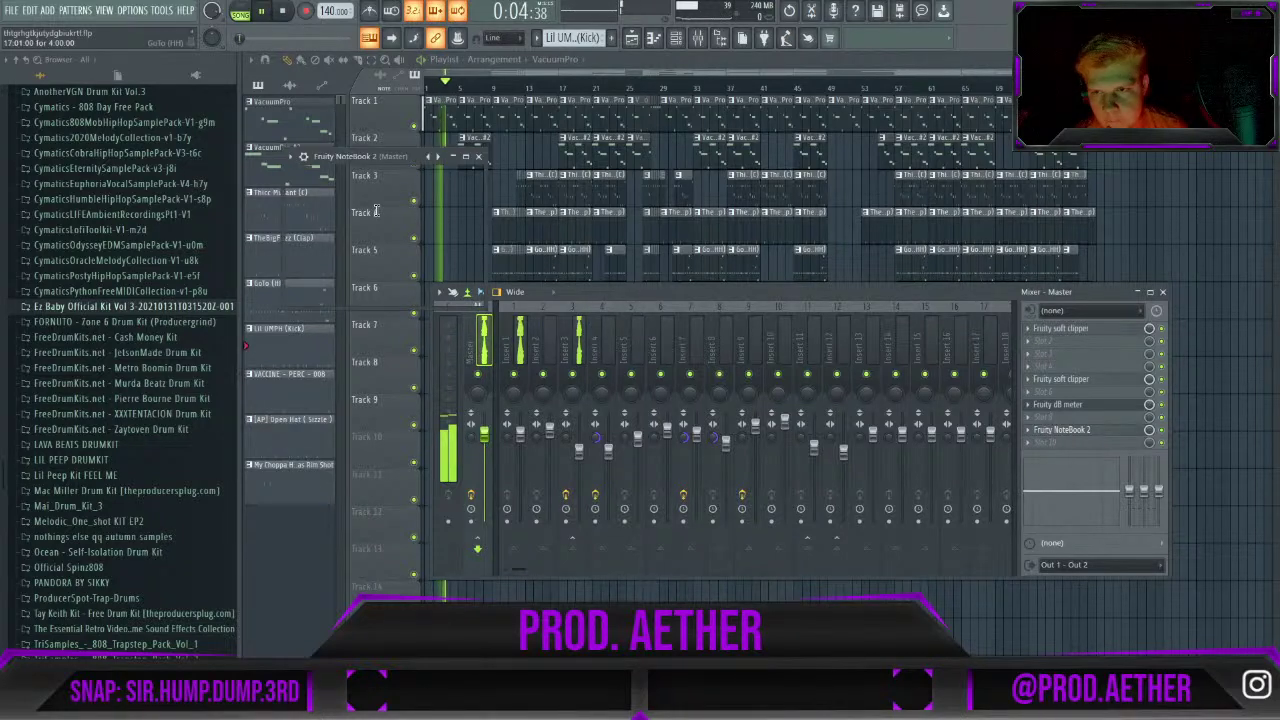
left_click(1062, 430)
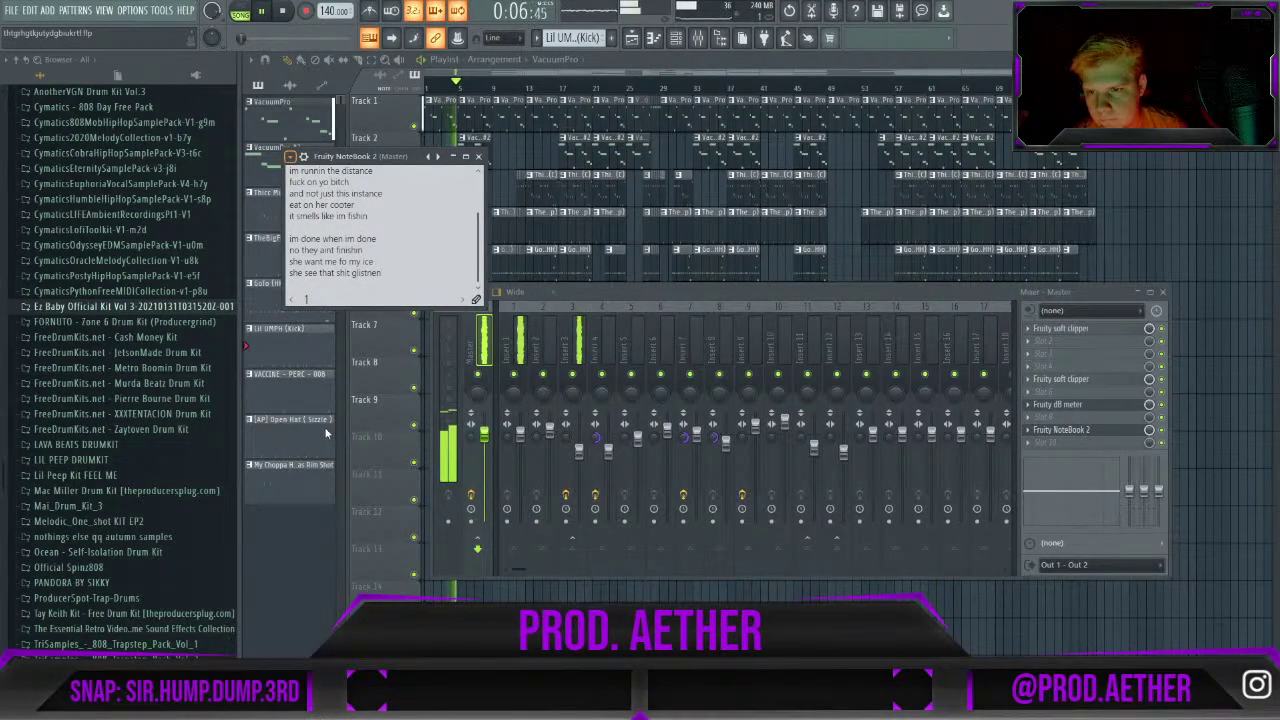
key("Escape")
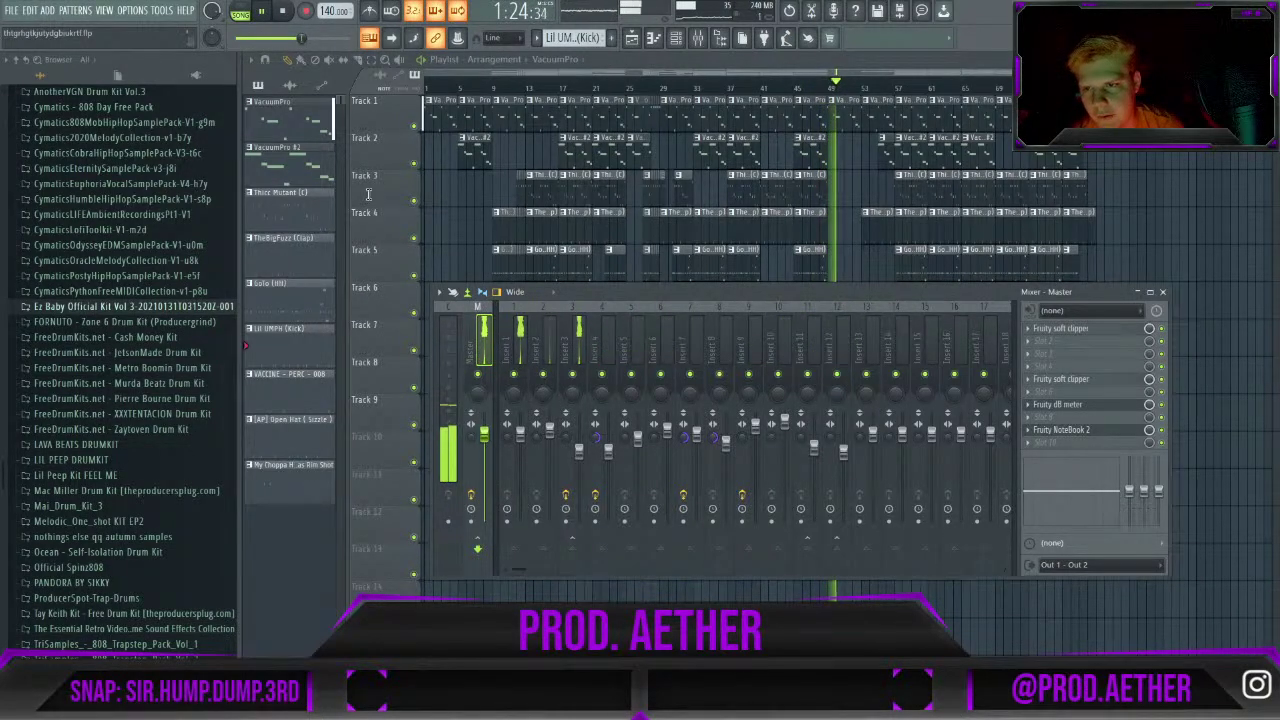
key("space")
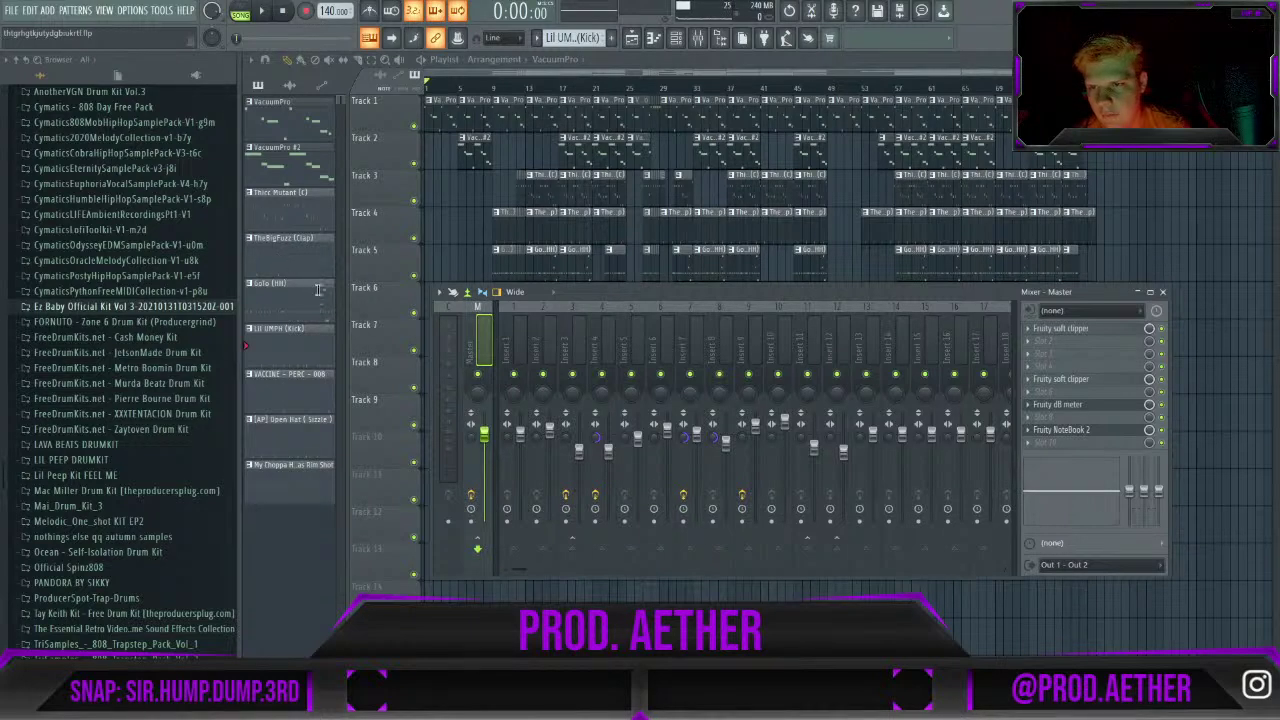
Replay the intro from the start and undo the last two changes, including the knob tweak.
key("space")
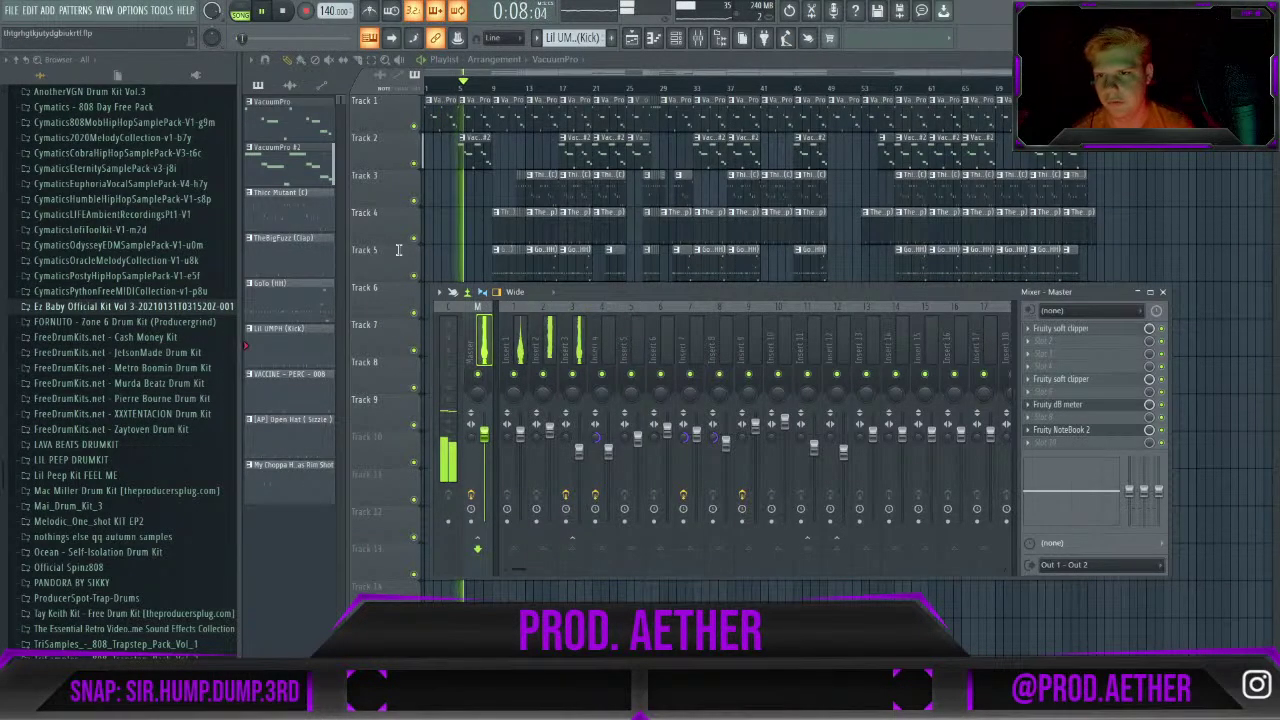
key("space")
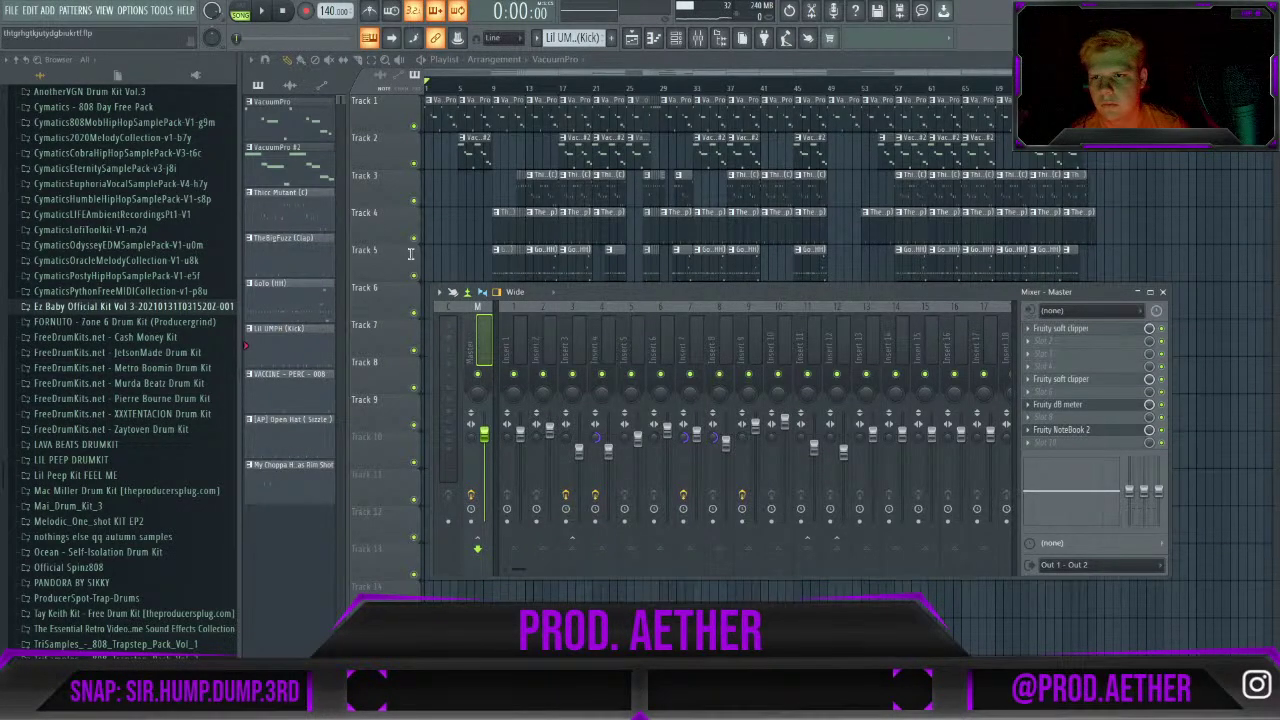
key("space")
key("space")
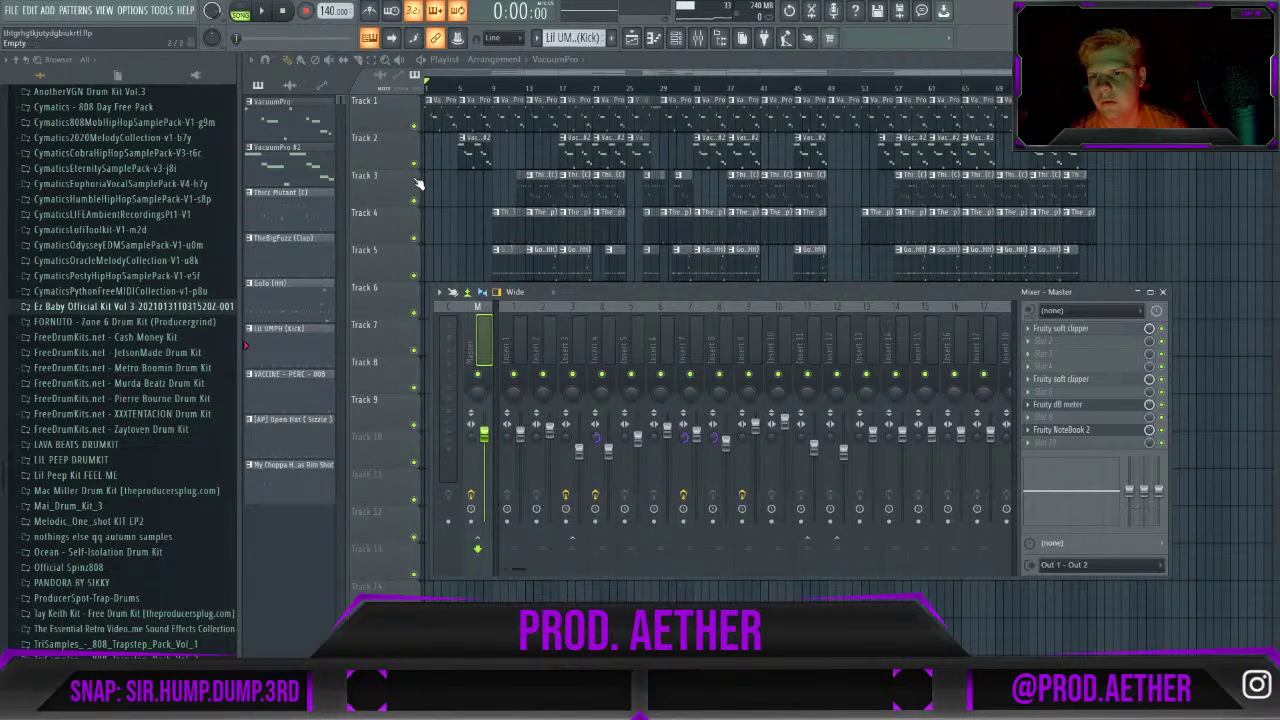
key("ctrl+z")
key("ctrl+z")
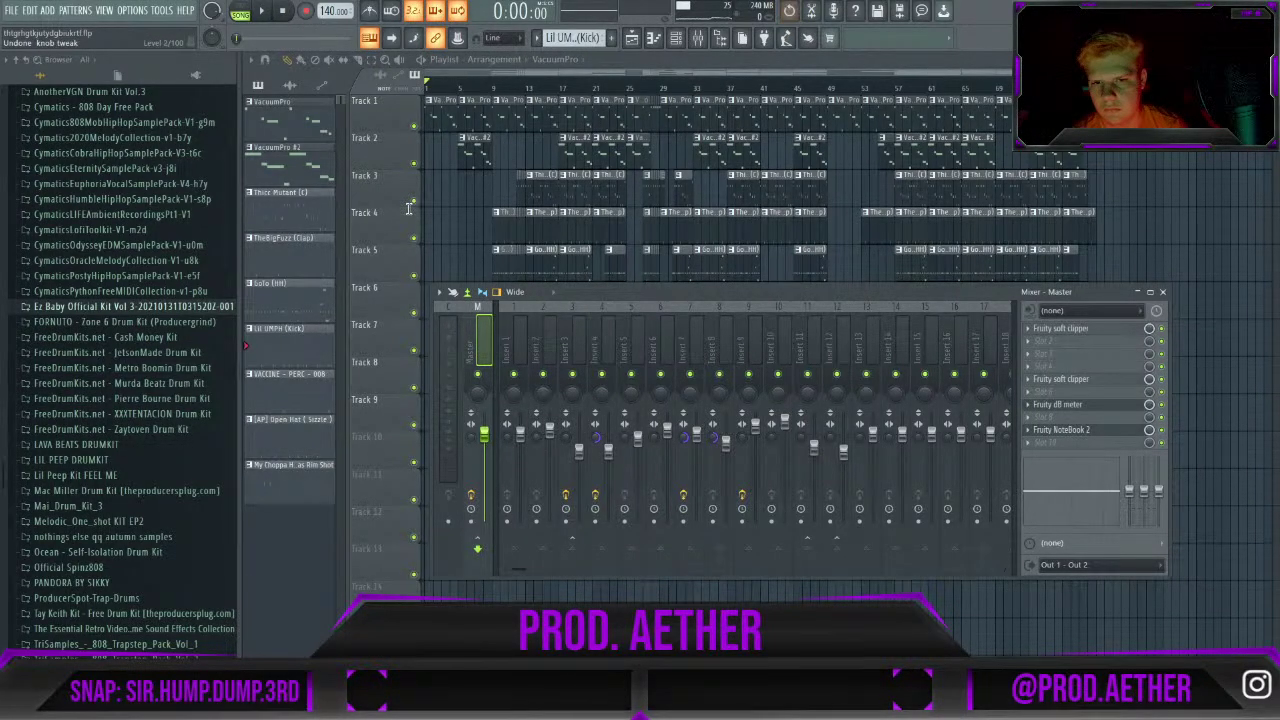
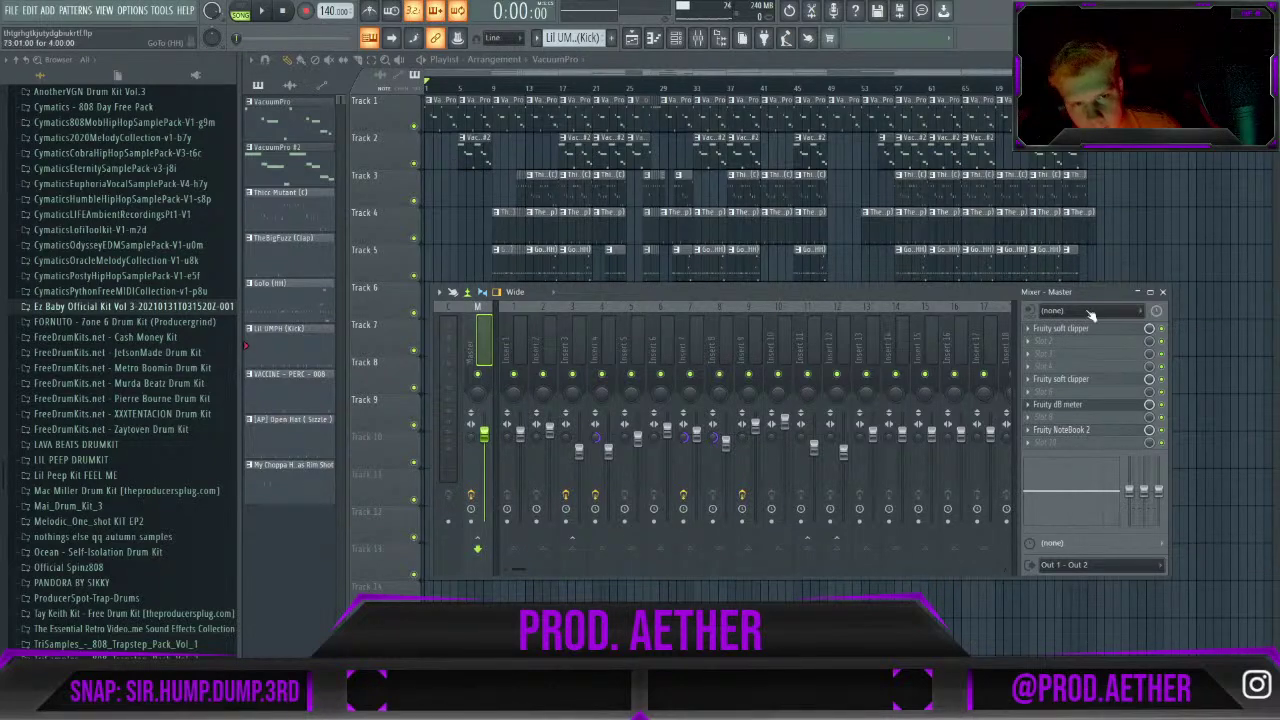
Close the mixer, inspect the hi-hat notes in the piano roll, and return to the playlist for a short playback.
left_click(1162, 291)
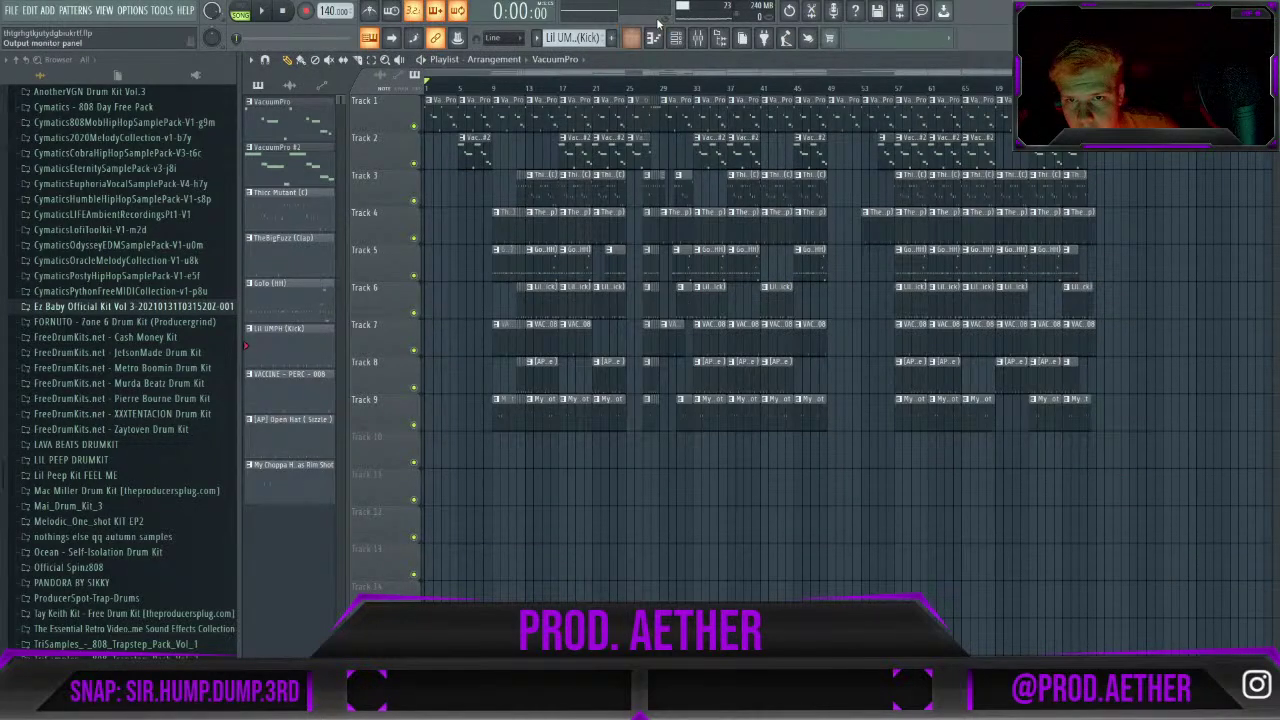
left_click(653, 38)
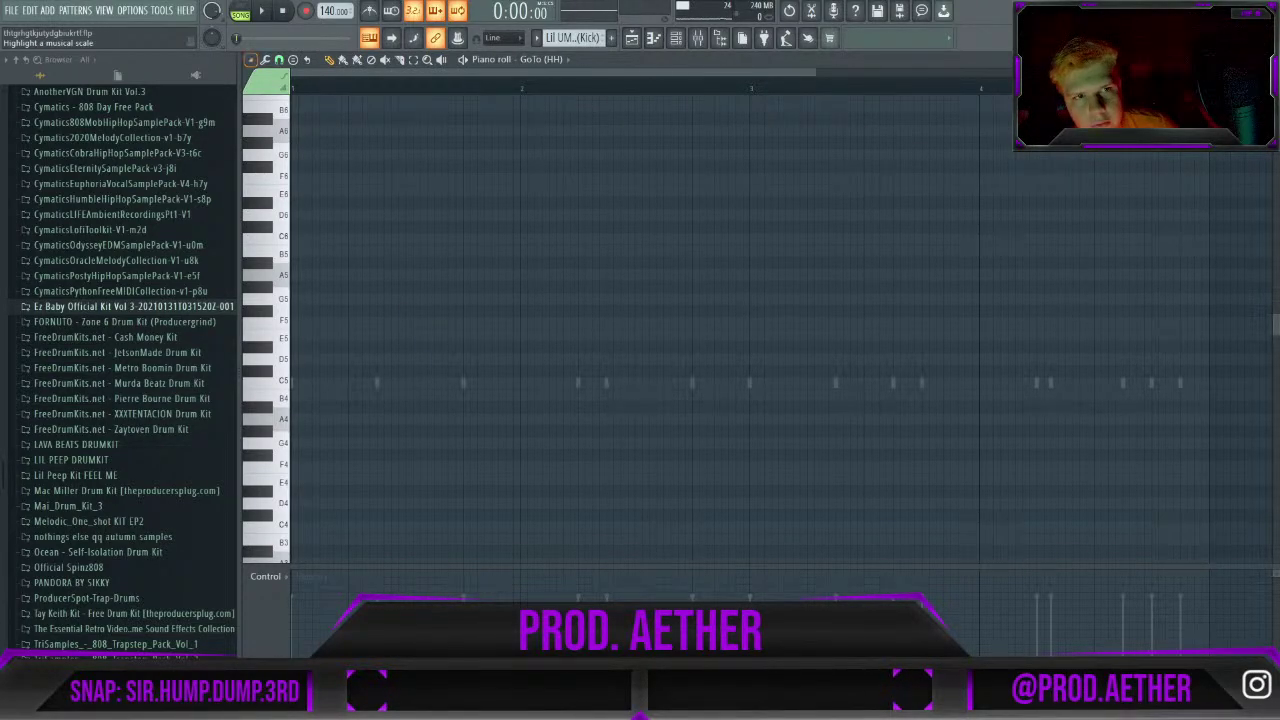
key("F5")
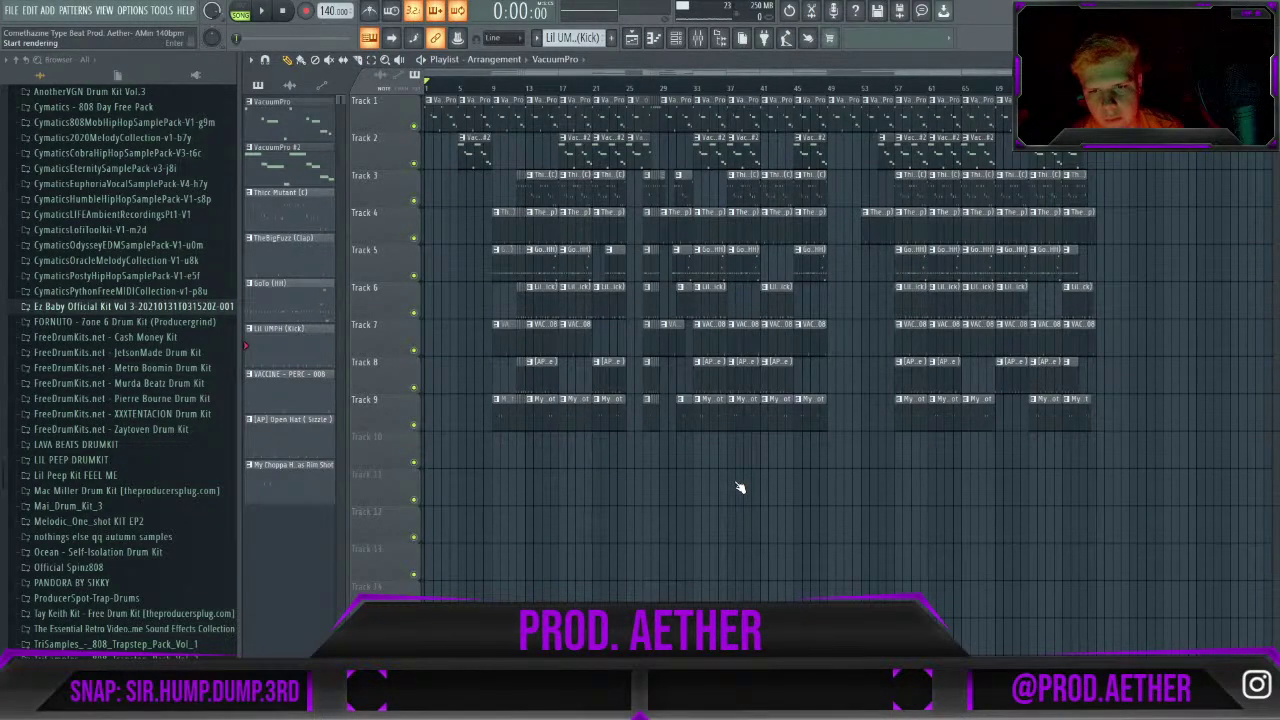
key("space")
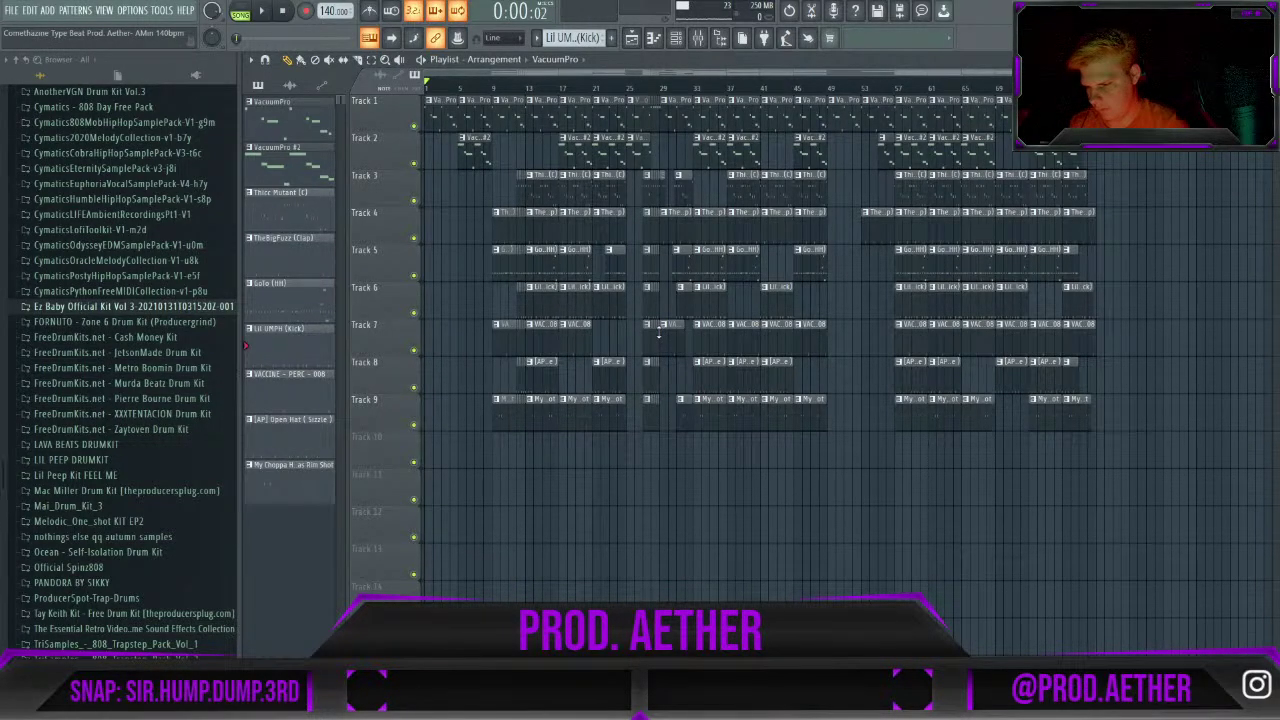
key("space")
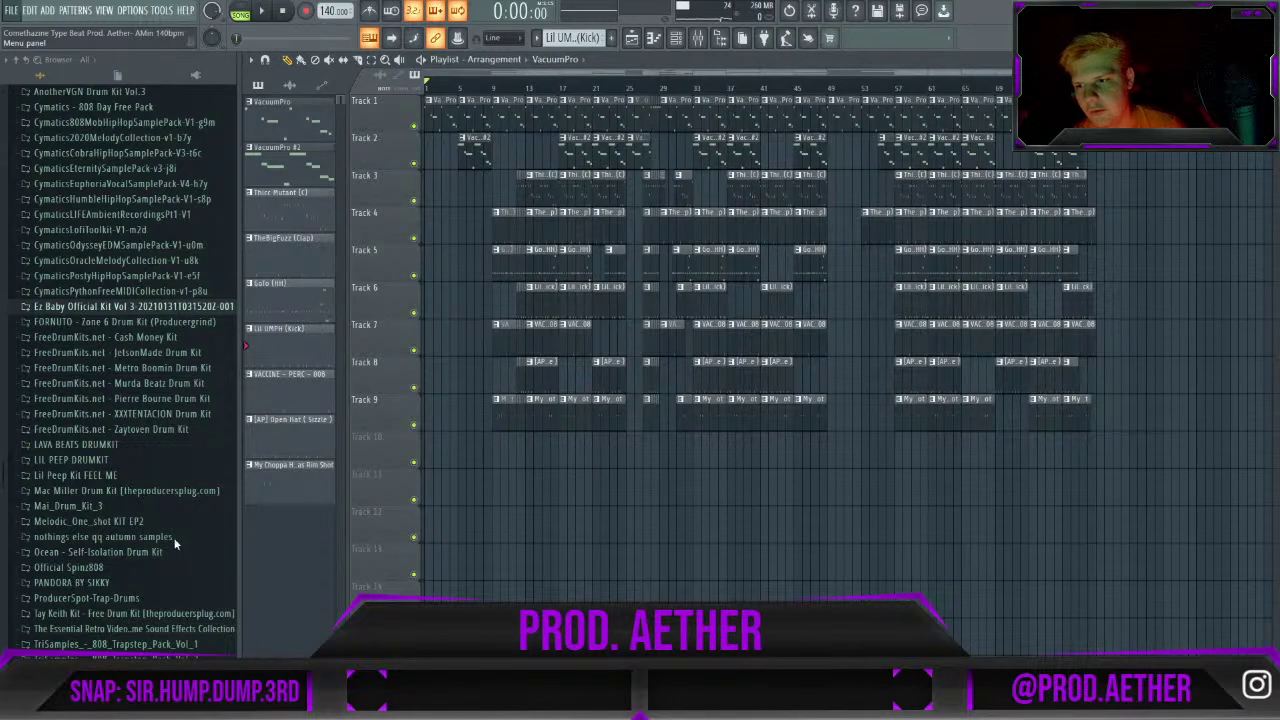
Add the sample "Aether on this track, now we livin nice" to Track 11, starting at bar 10.
left_click(129, 459)
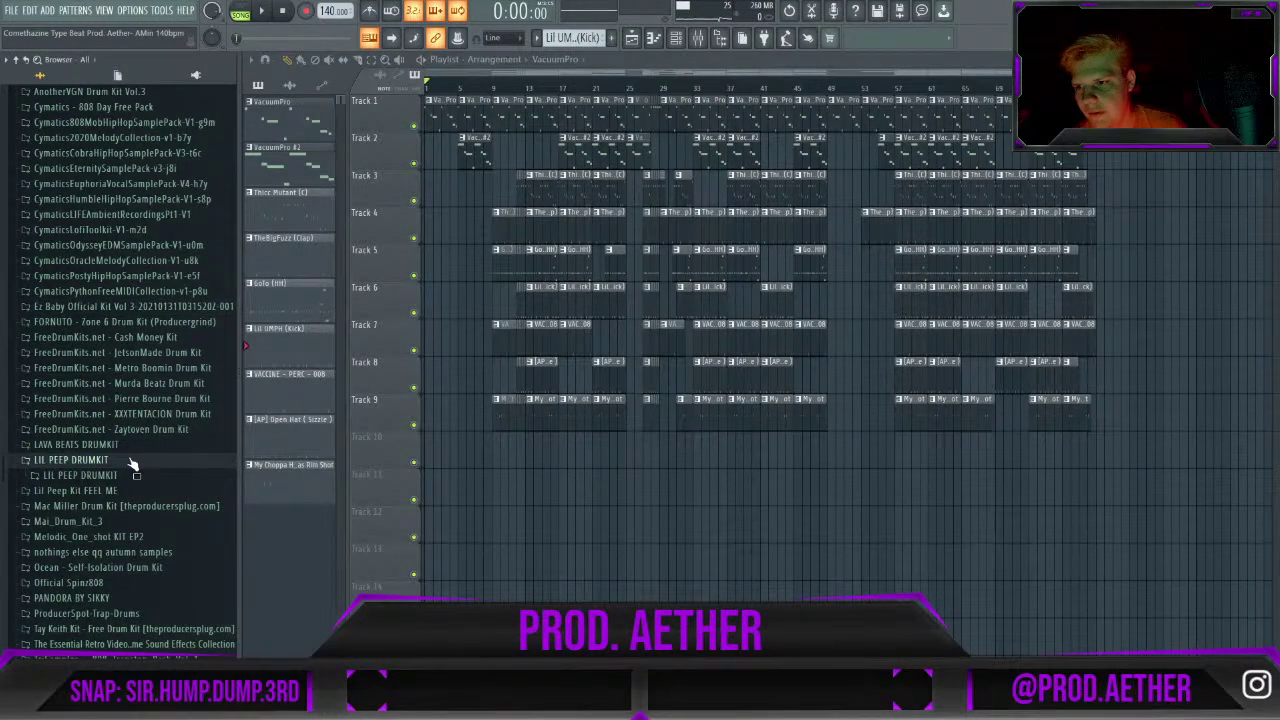
scroll(129, 460, "down", 6)
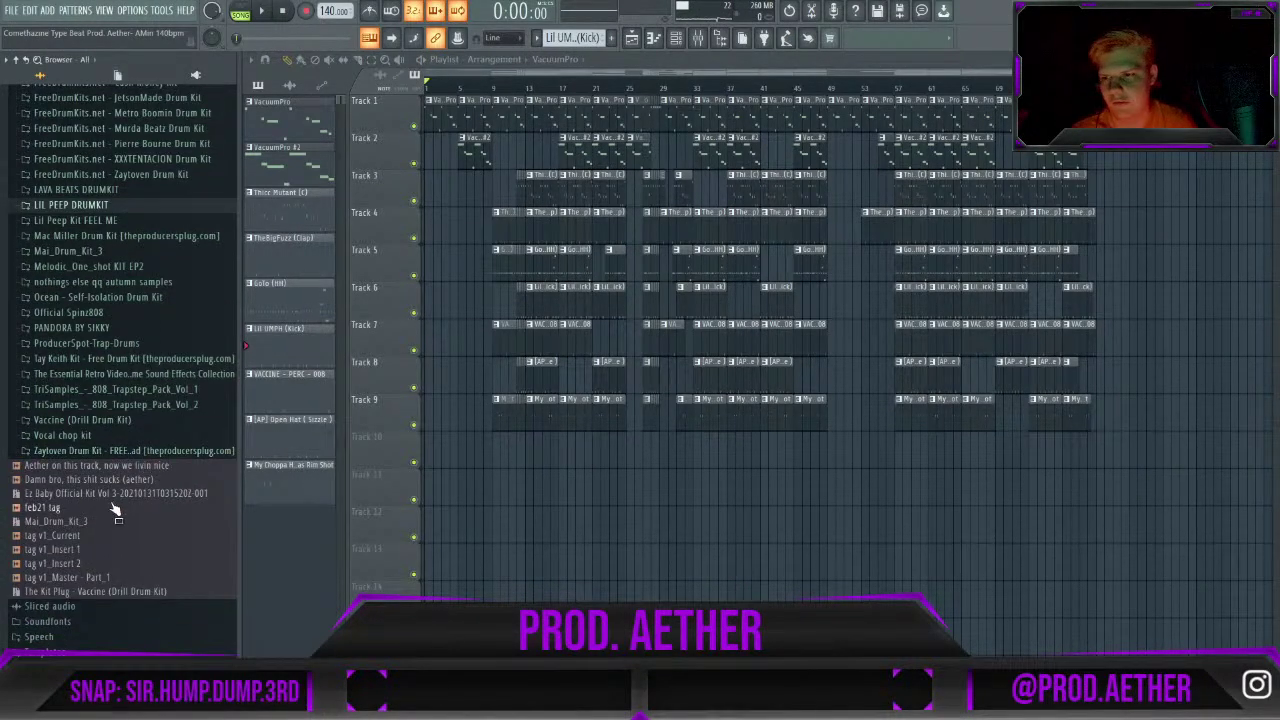
left_click_drag(127, 469, 477, 491)
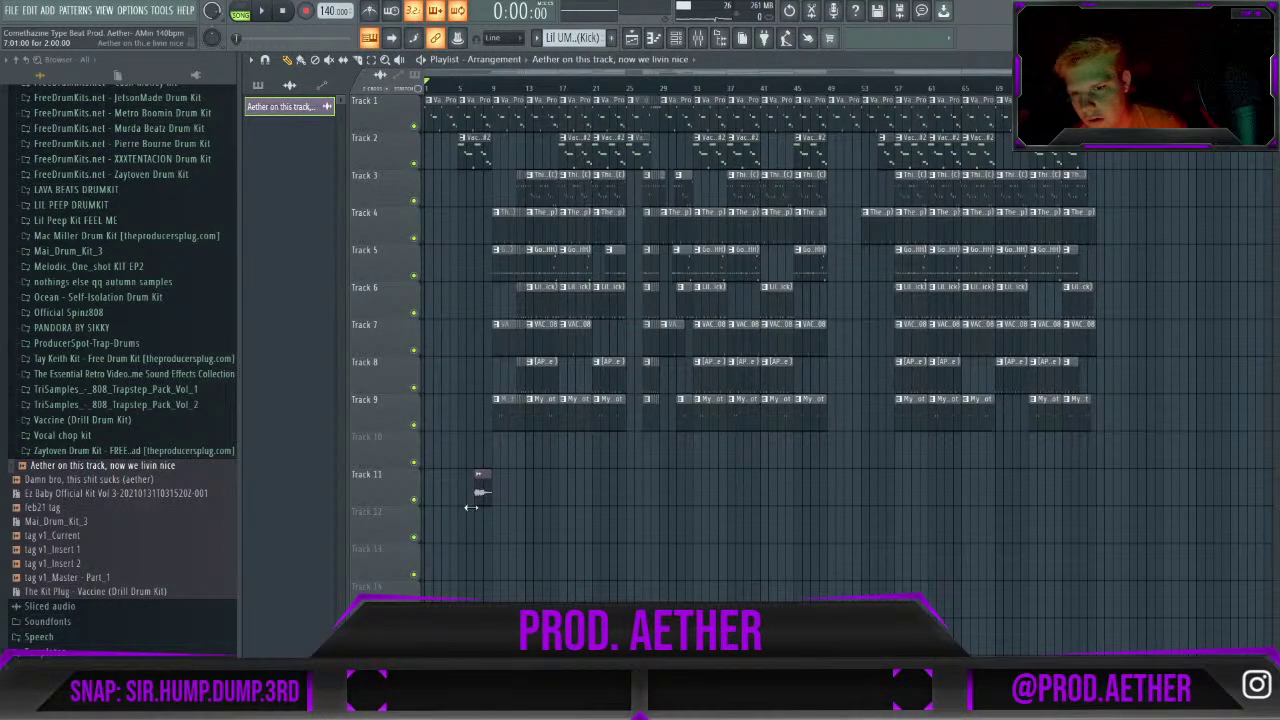
scroll(474, 497, "up", 5)
scroll(477, 504, "up", 3)
left_click_drag(503, 492, 600, 492)
Audition the vocal tag in playback from bar 9 and move its Track 11 clip to start at bar 11.
left_click(546, 87)
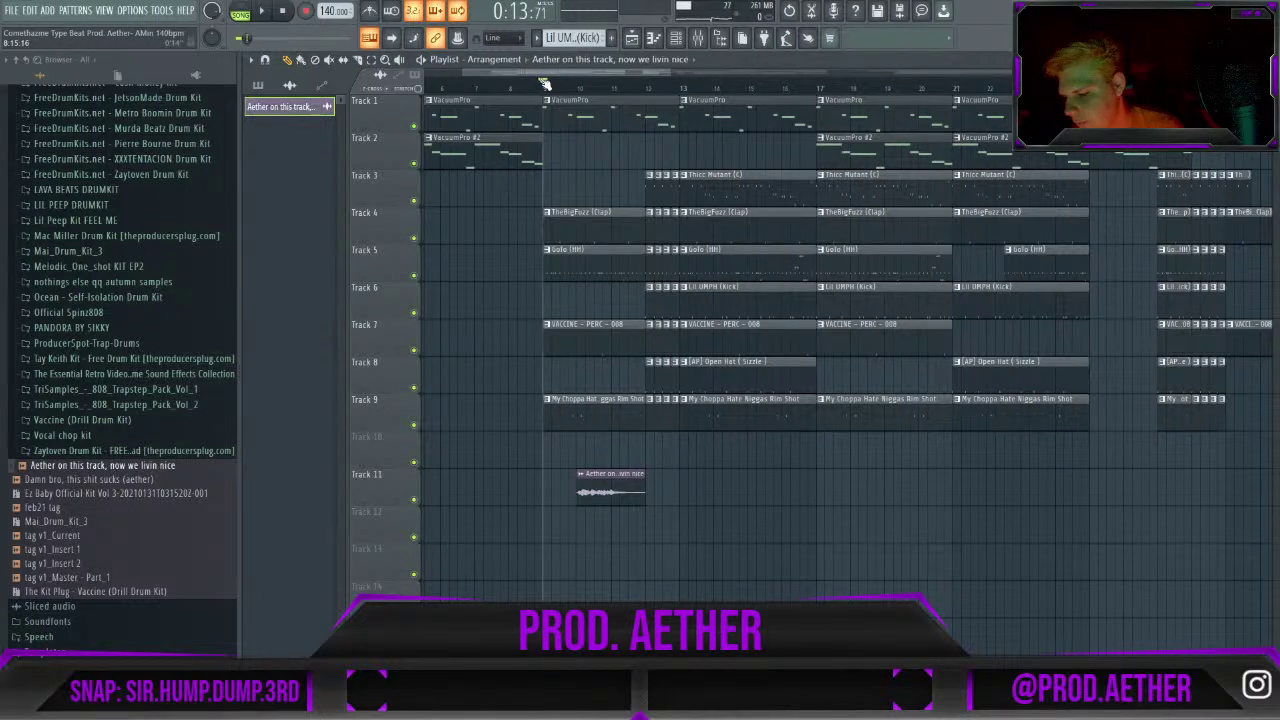
key("space")
key("space")
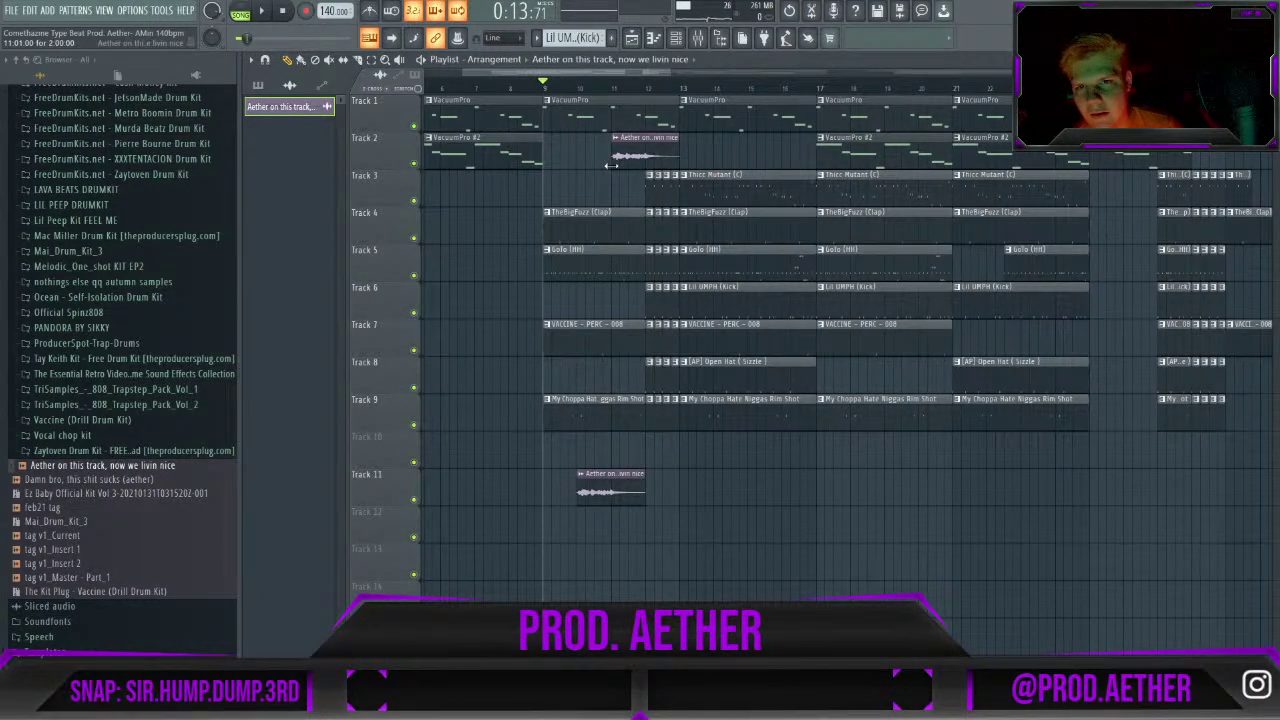
left_click(580, 112)
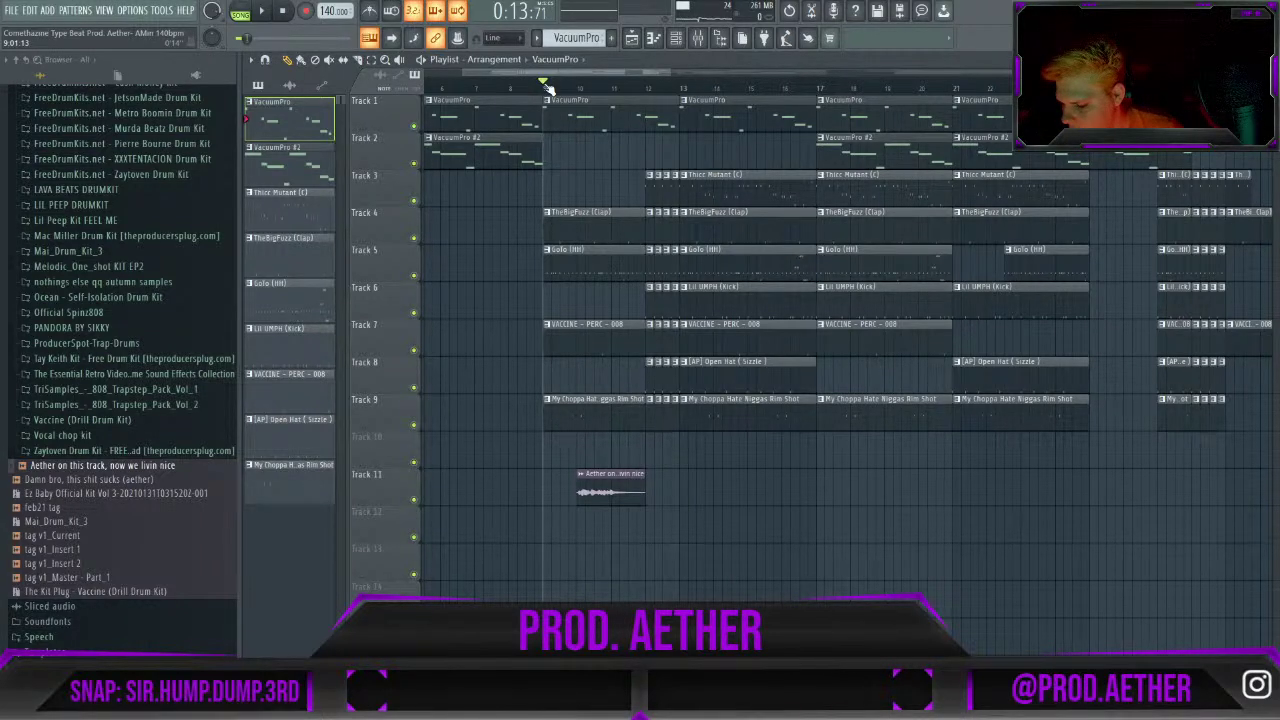
key("space")
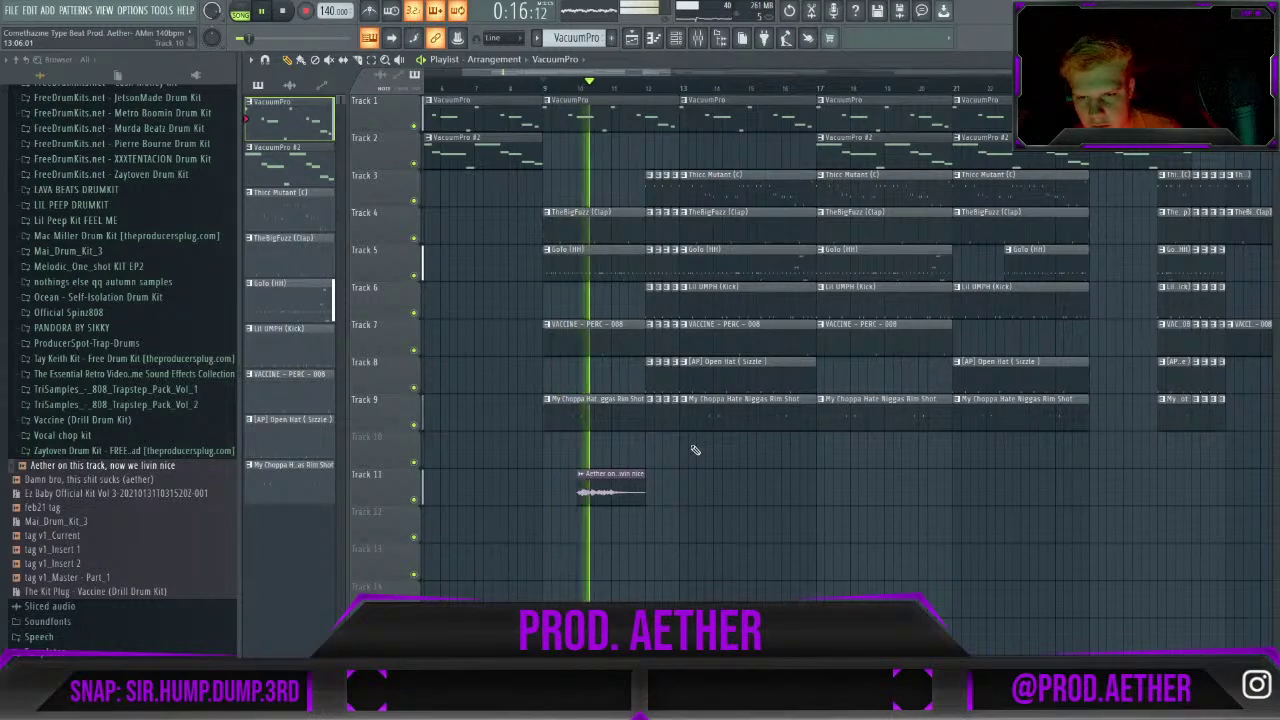
key("space")
left_click_drag(610, 491, 645, 491)
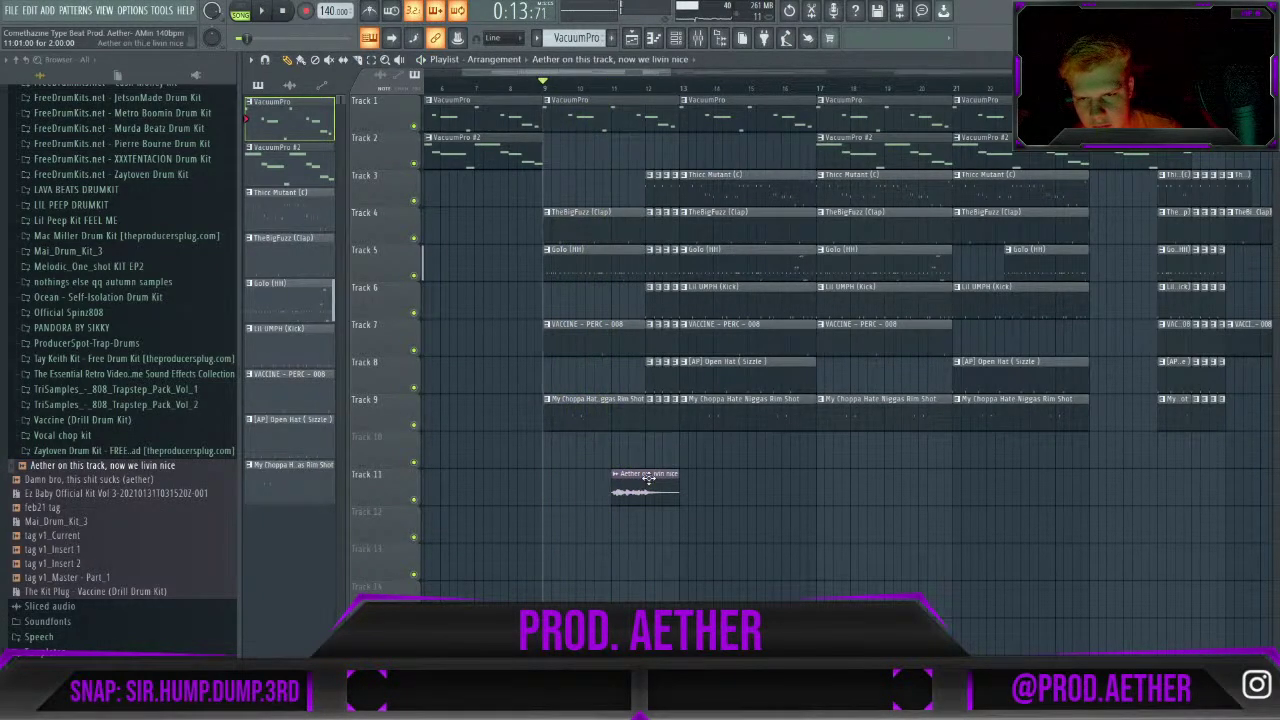
scroll(613, 458, "up", 3)
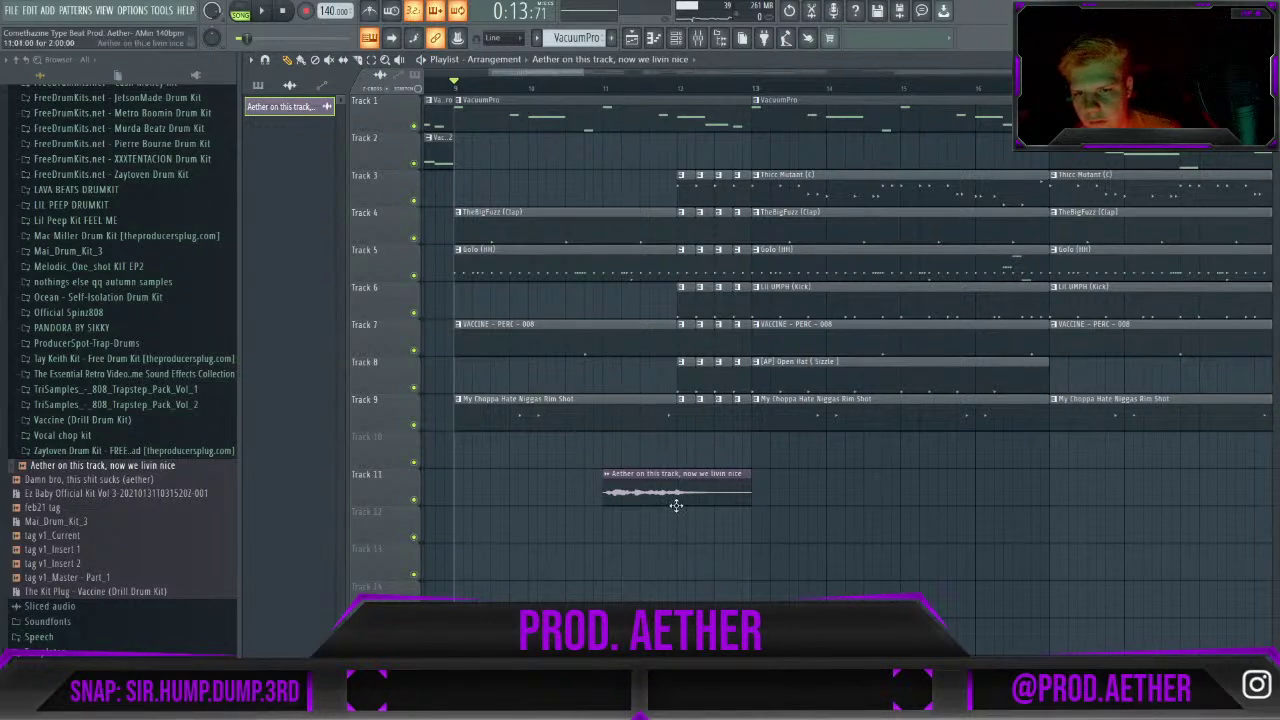
Lower the vocal tag's channel volume and pitch, and set its time-stretching mode to Auto.
double_click(676, 504)
left_click_drag(559, 177, 559, 184)
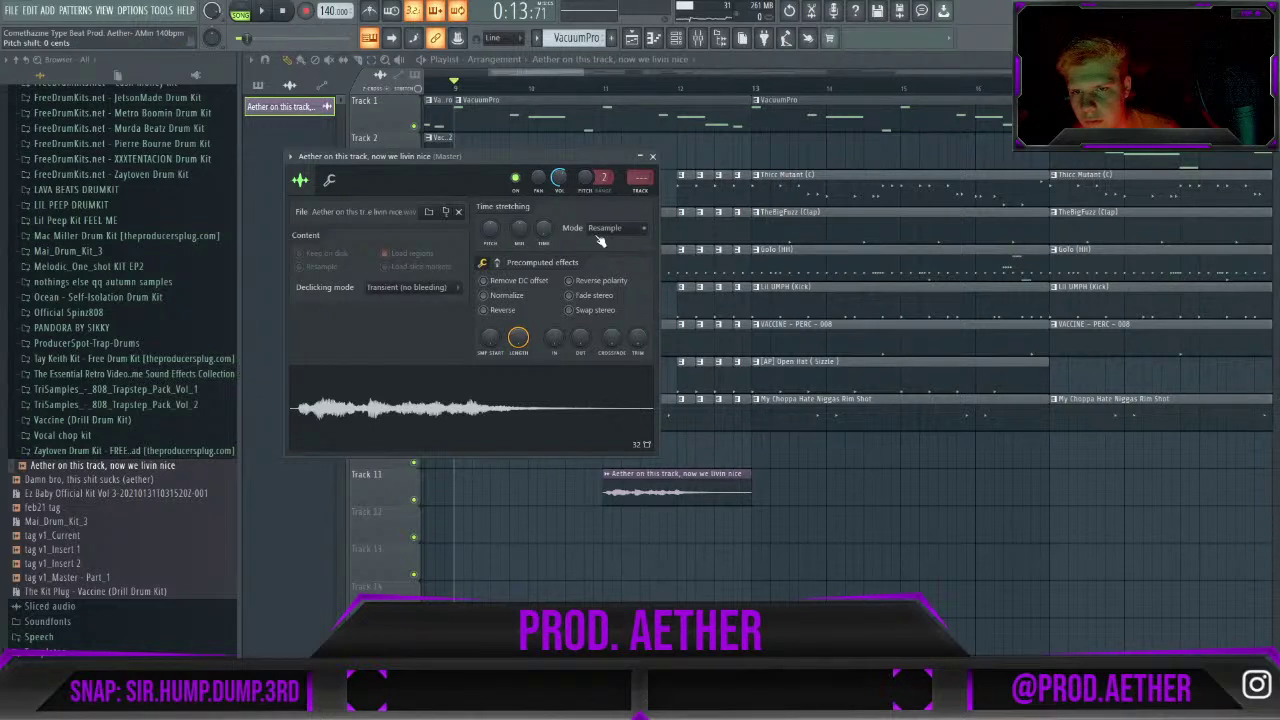
scroll(600, 228, "down", 1)
left_click_drag(490, 228, 490, 236)
left_click(652, 157)
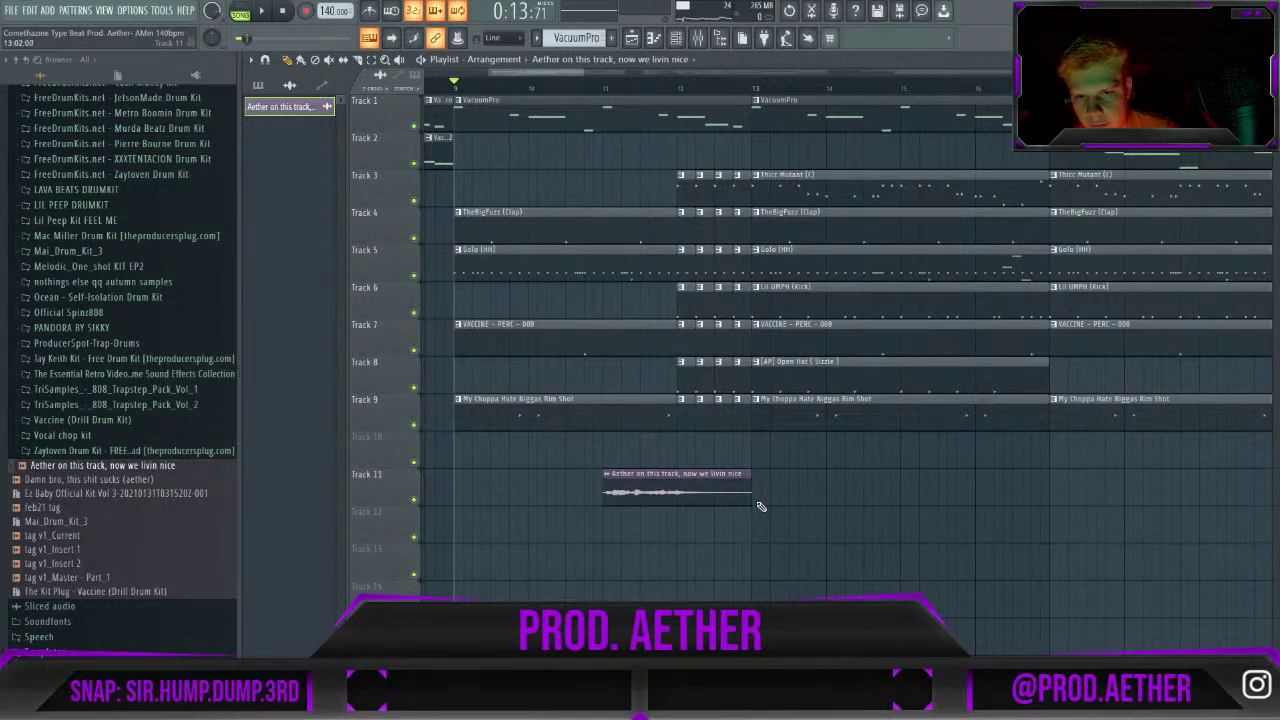
Try the Track 11 vocal clip at a length of 1:12:00 and slightly before bar 11, checking it in playback.
left_click_drag(751, 495, 733, 497)
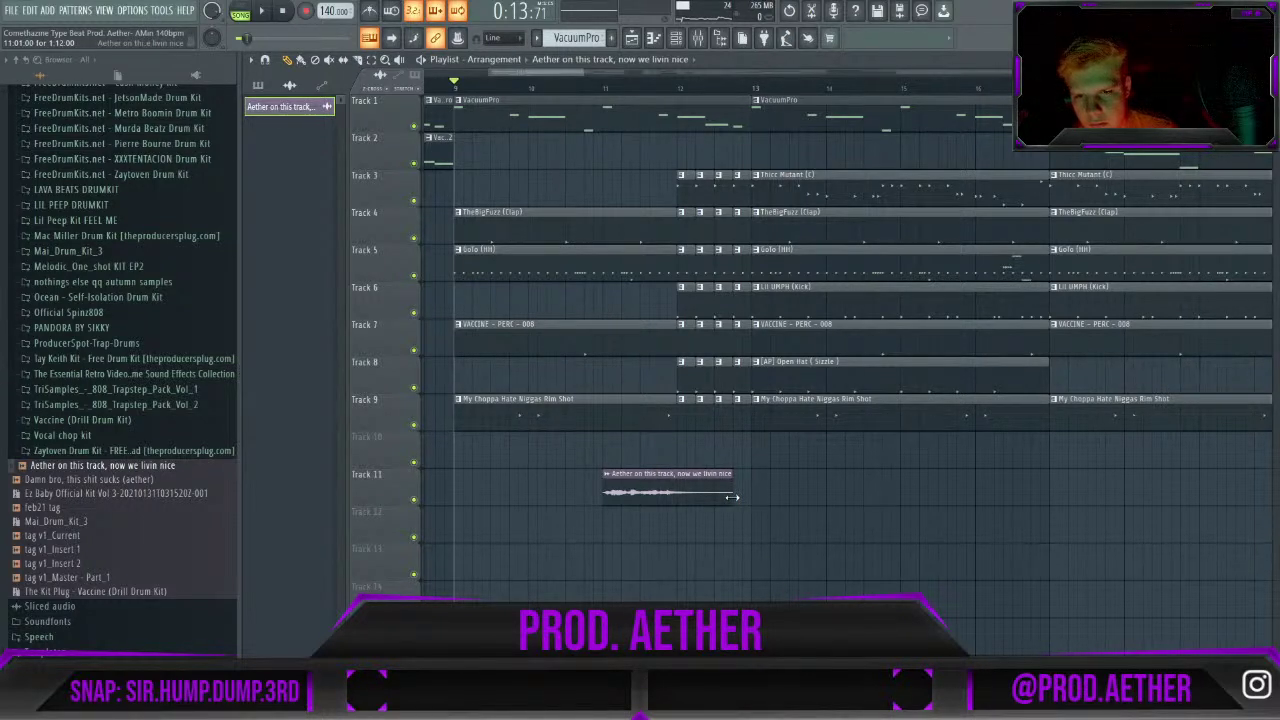
key("space")
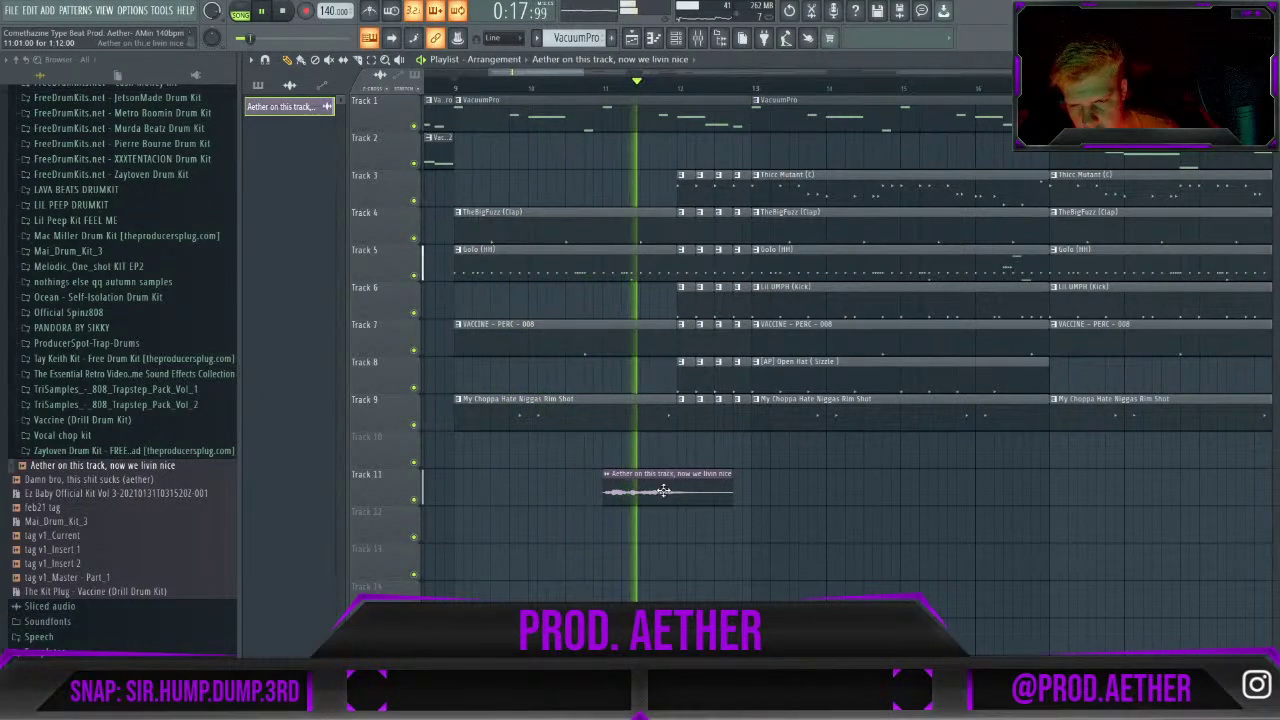
key("space")
left_click_drag(651, 492, 635, 492)
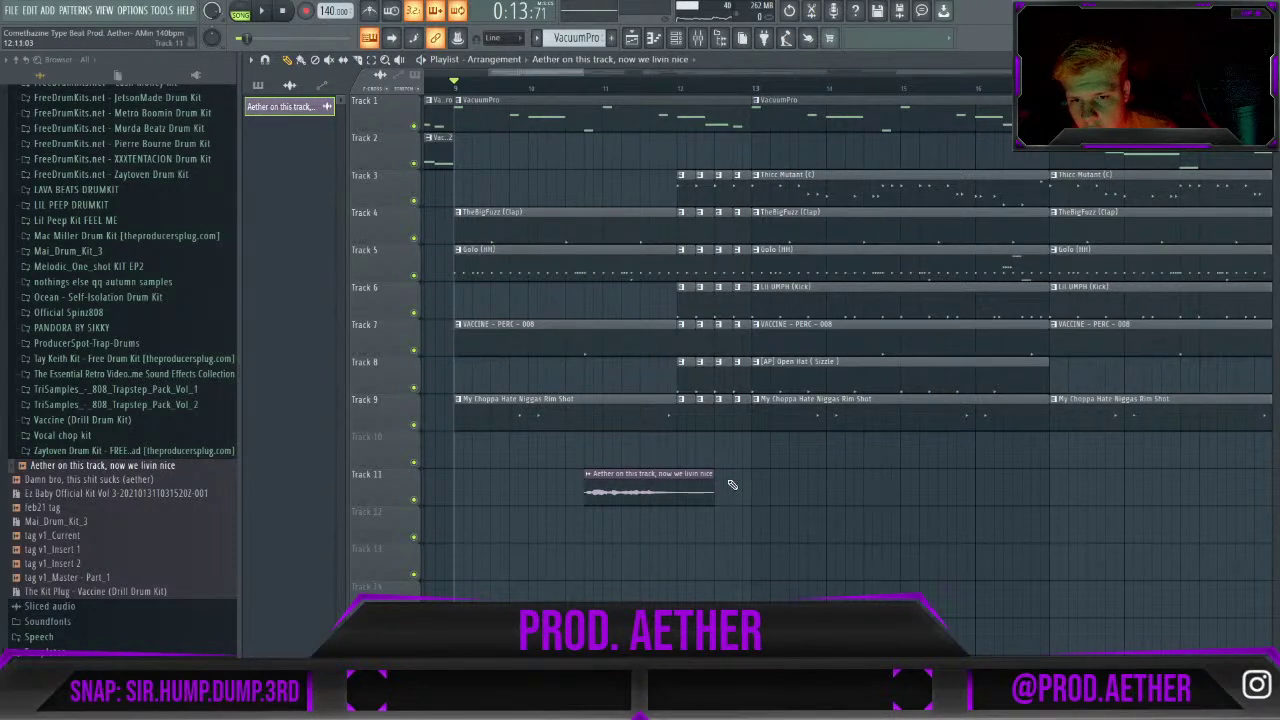
mouse_move(714, 491)
left_mouse_down()
mouse_move(733, 492)
mouse_move(714, 489)
left_mouse_up()
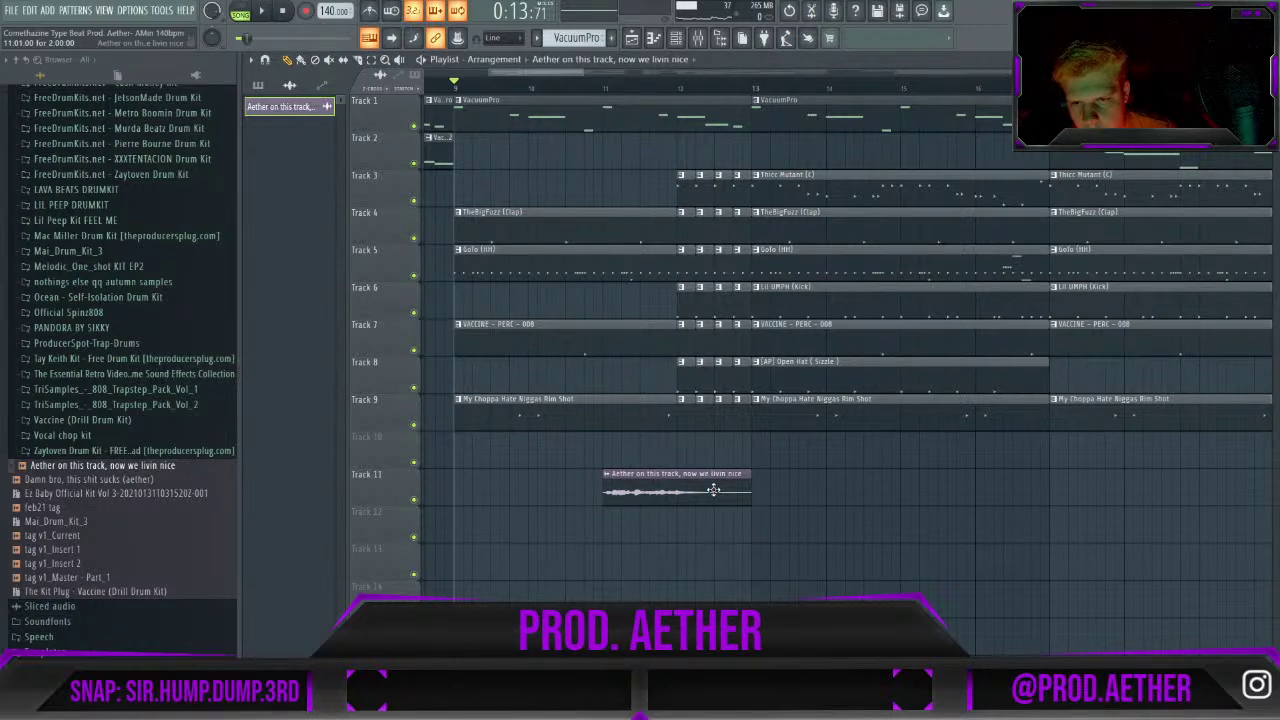
Audition the vocal tag in playback from bar 11.
key("space")
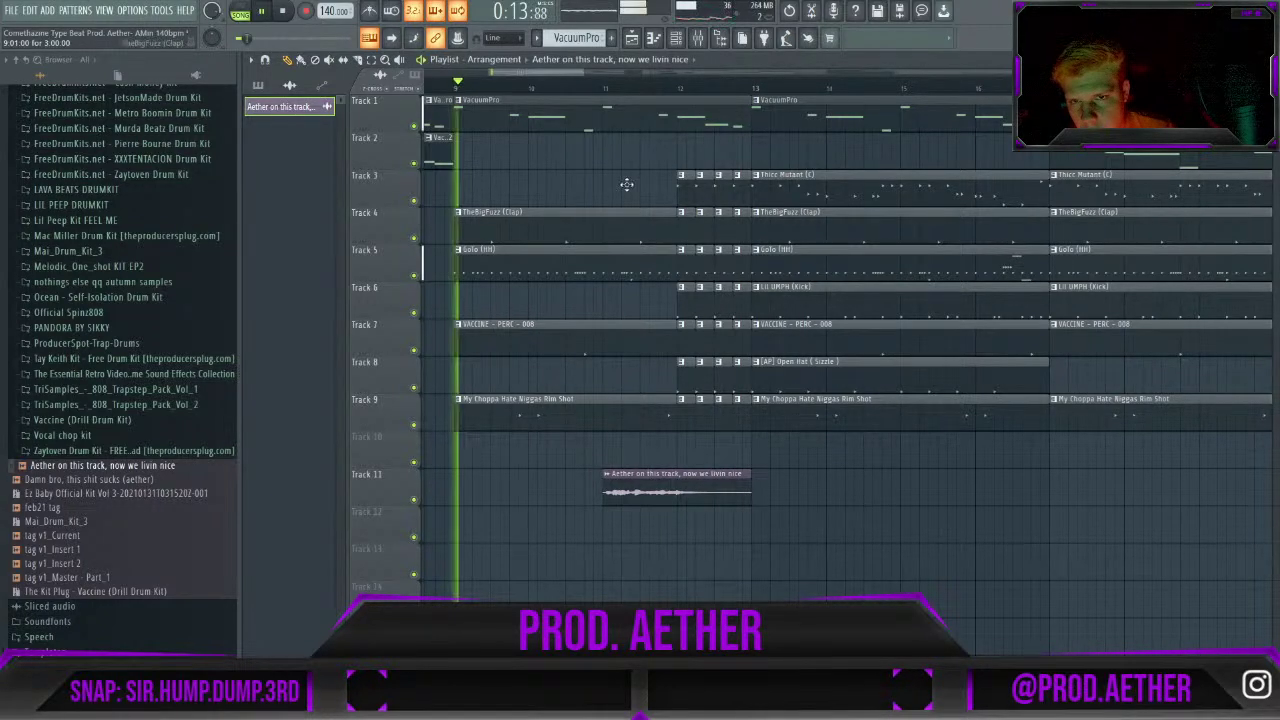
left_click(602, 88)
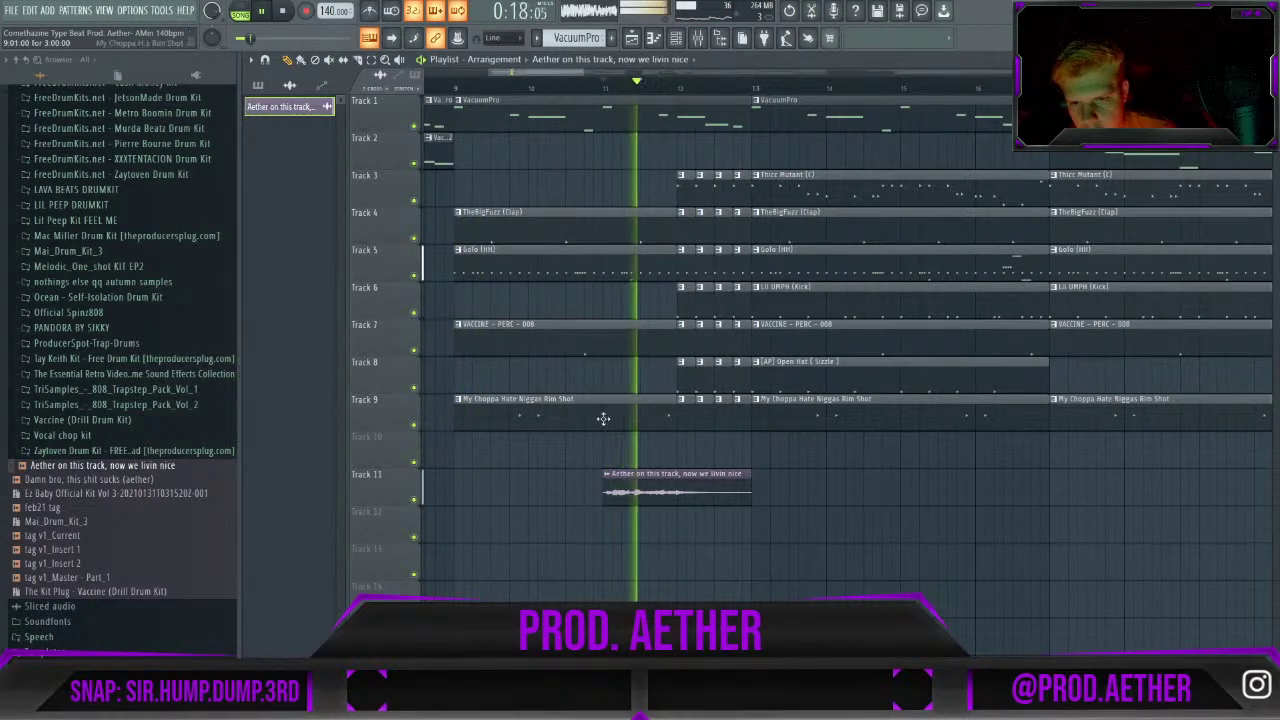
key("space")
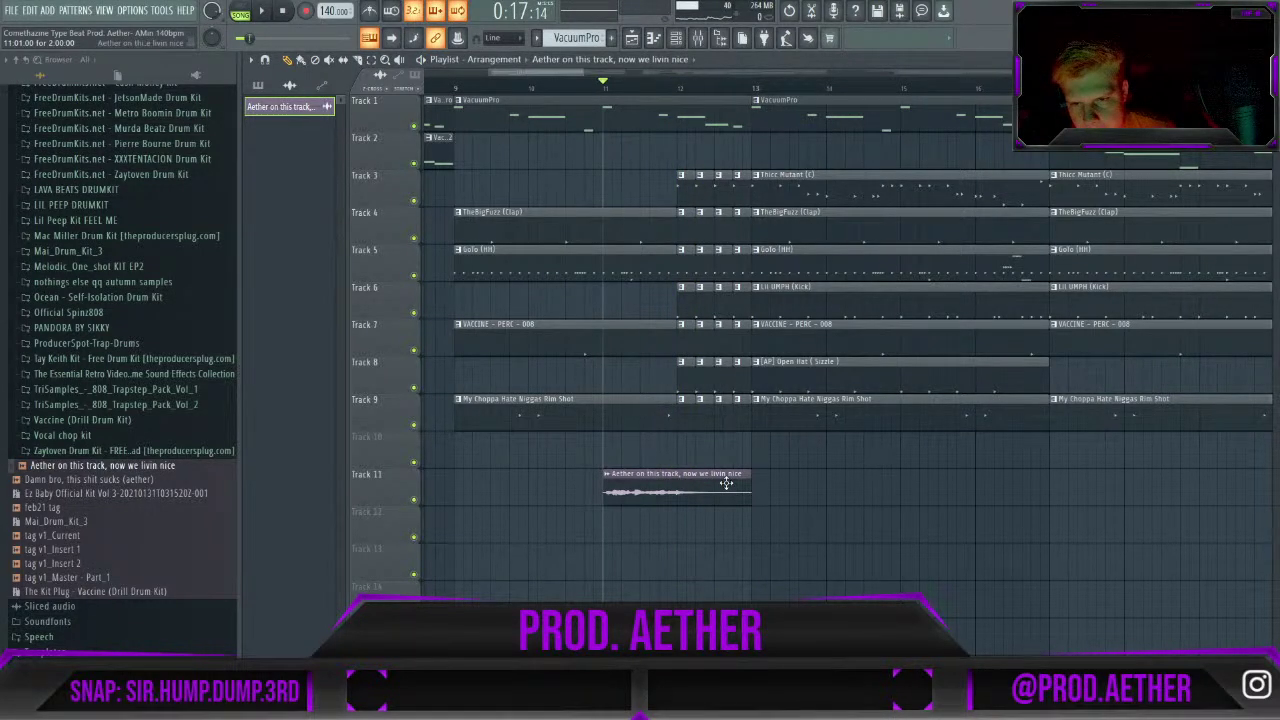
Nudge the Track 11 vocal clip to start just before bar 11, at 10:16:07, and audition its timing.
scroll(605, 590, "up", 5)
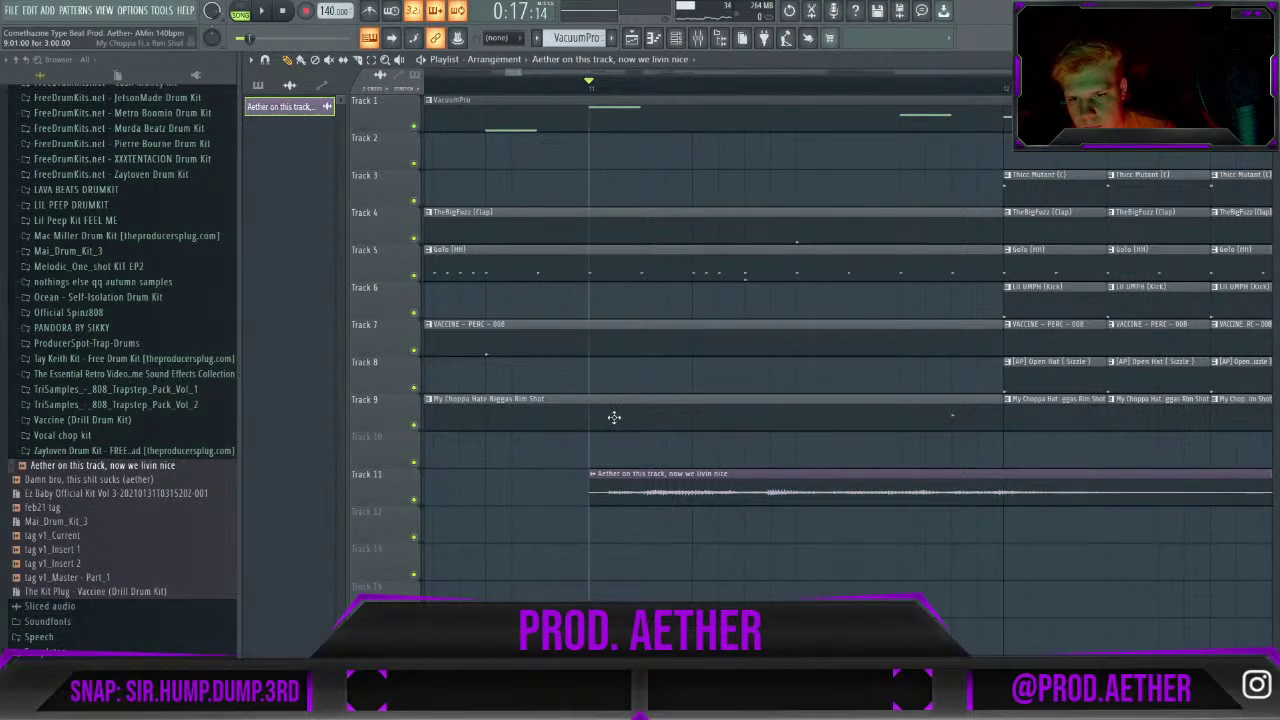
left_click_drag(627, 490, 608, 490)
key("space")
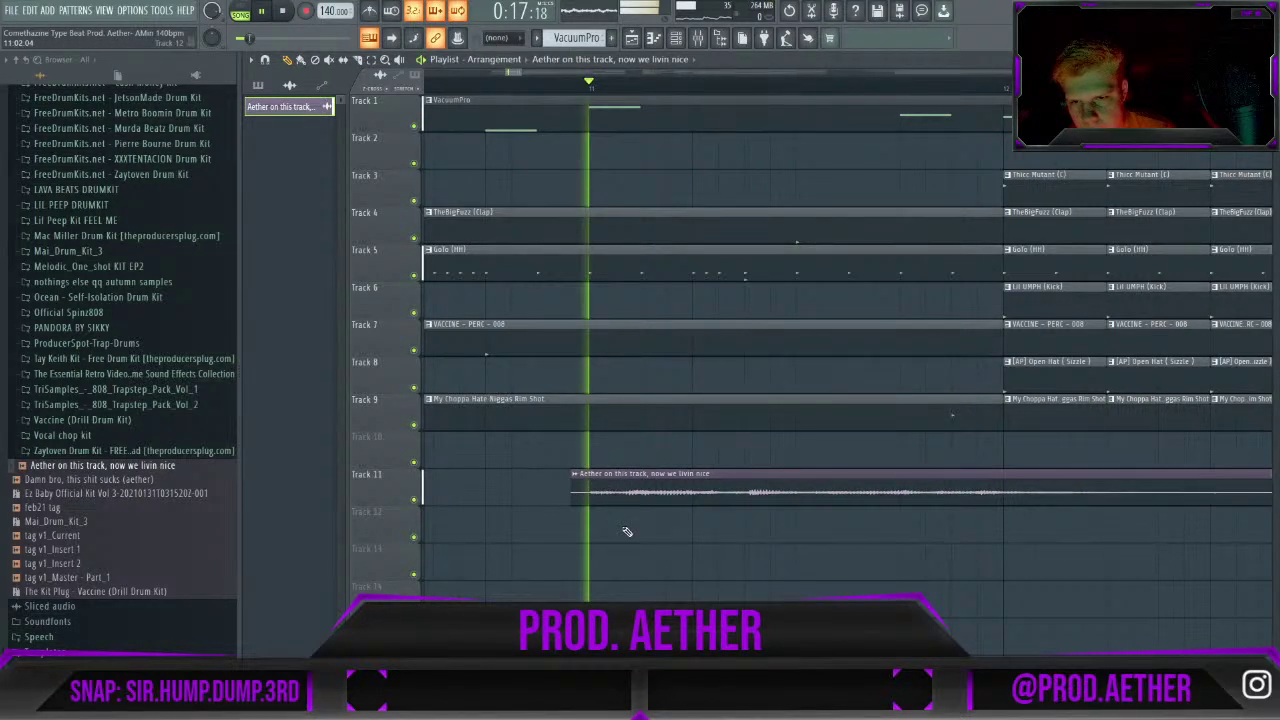
scroll(671, 544, "down", 2, "ctrl")
key("space")
key("space")
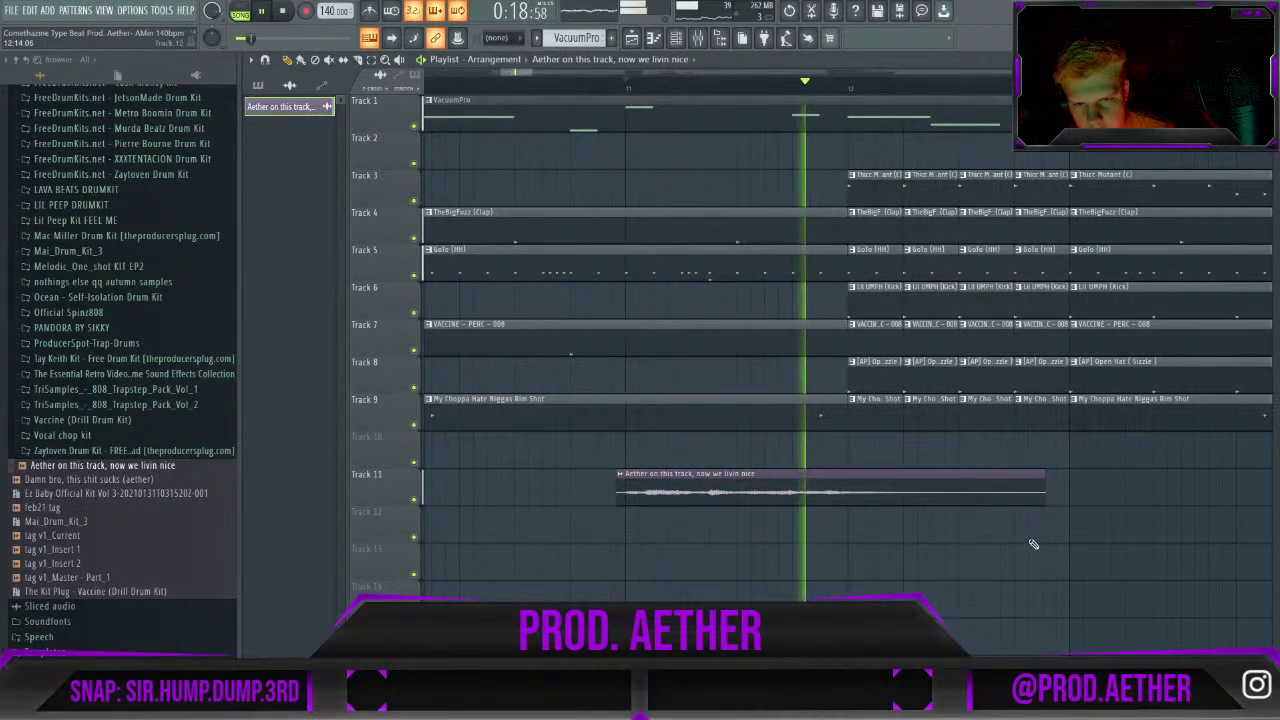
key("space")
Time-stretch the Track 11 vocal clip down to a length of 1:11:15, playing back each adjustment.
left_click_drag(1044, 500, 1030, 496)
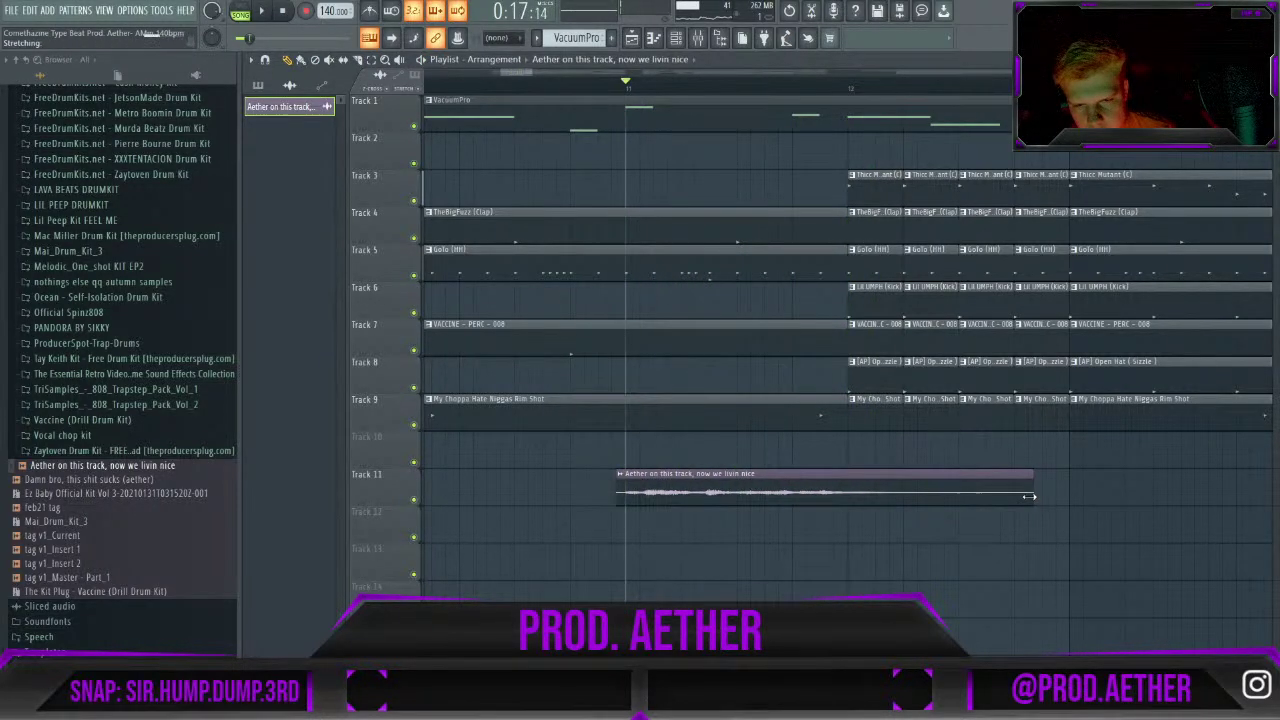
key("space")
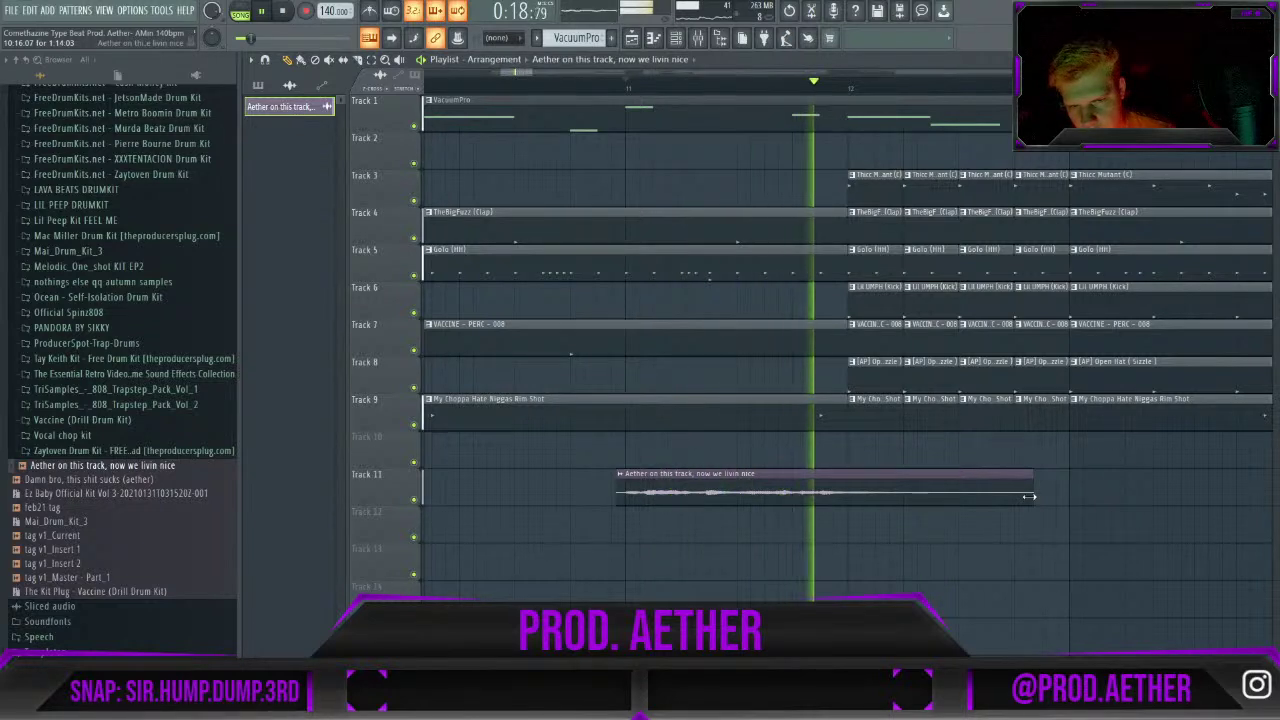
key("space")
left_click_drag(1030, 496, 997, 491)
key("space")
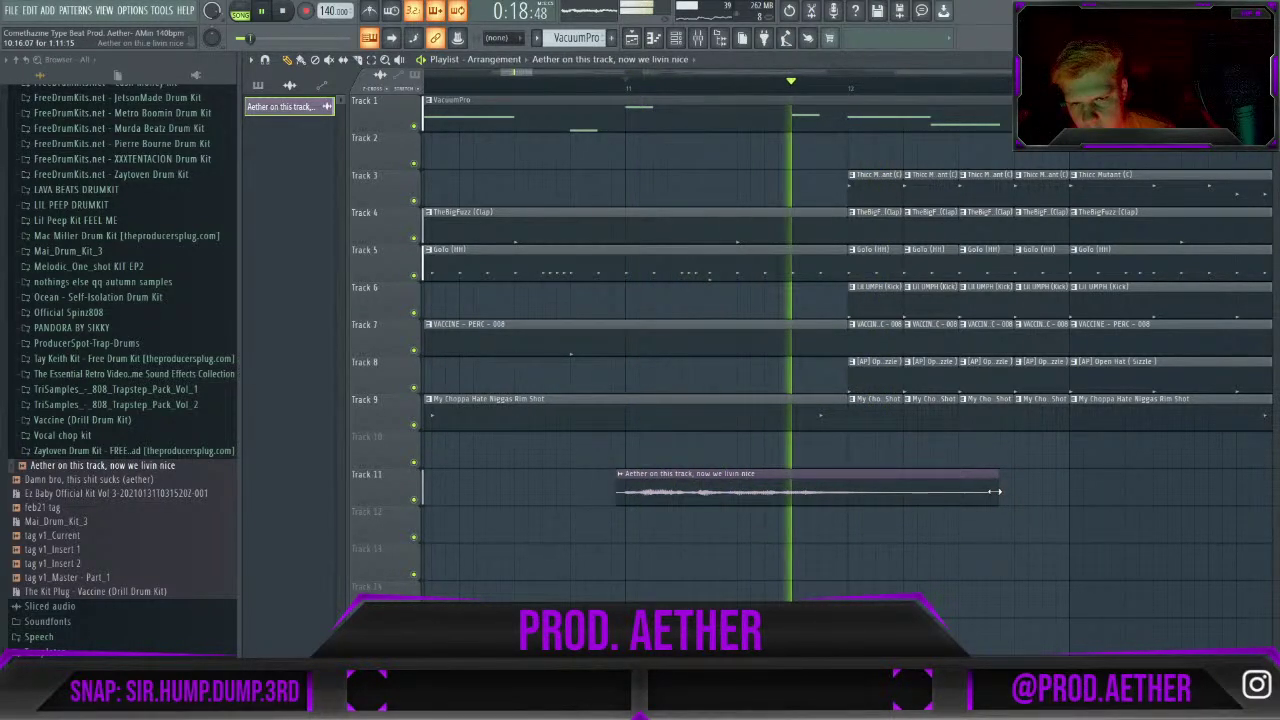
key("space")
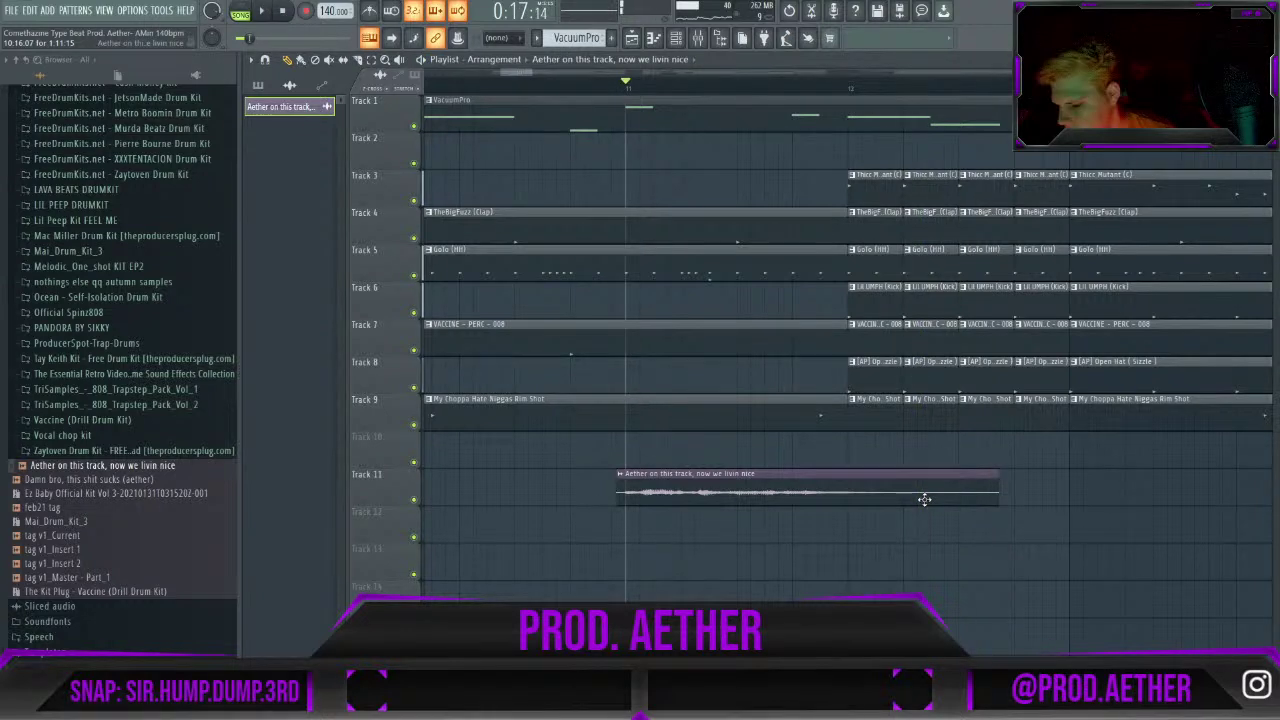
key("space")
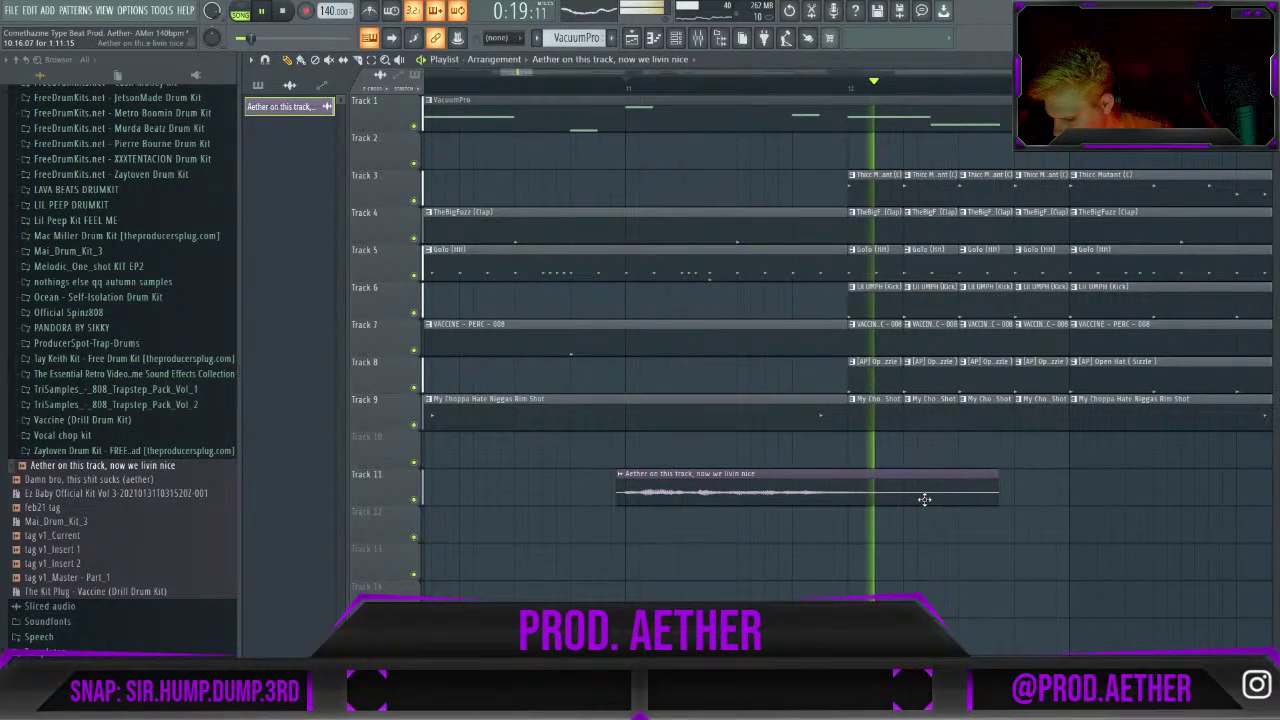
key("space")
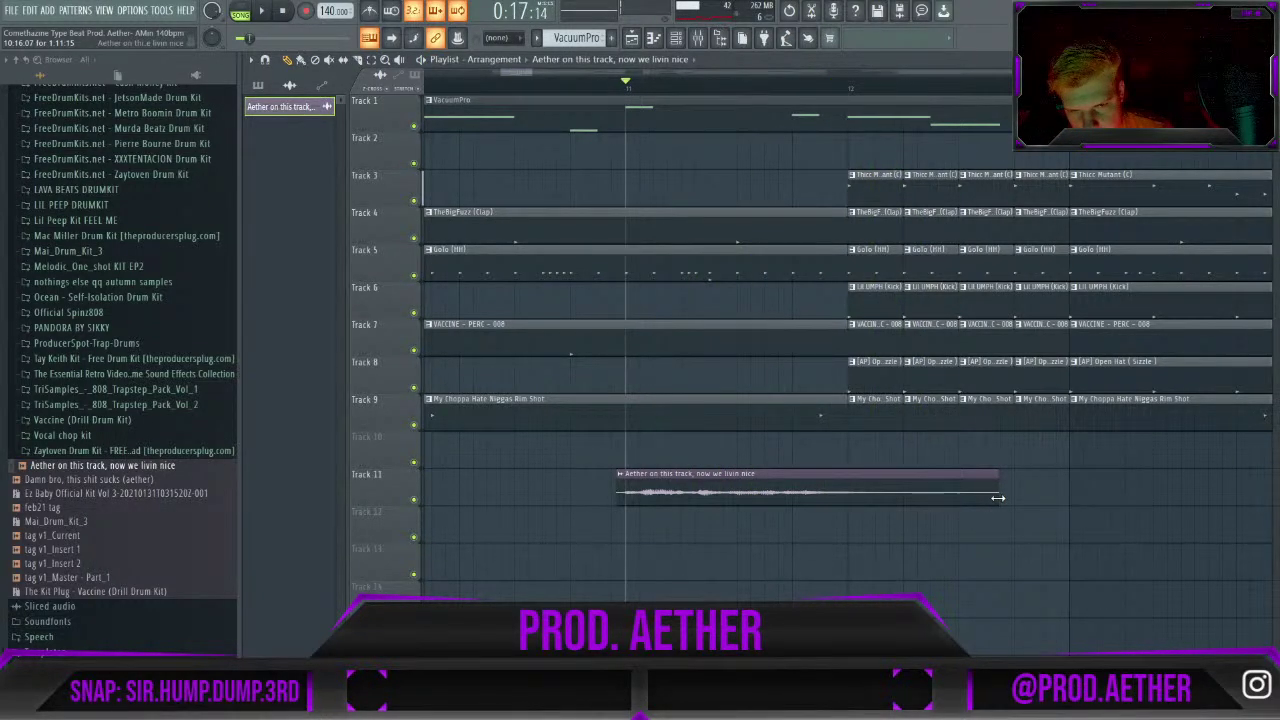
Try the vocal clip at a length of 1:11:17 starting at 10:15:08, and audition it from midway through bar 10.
left_click_drag(986, 495, 935, 495)
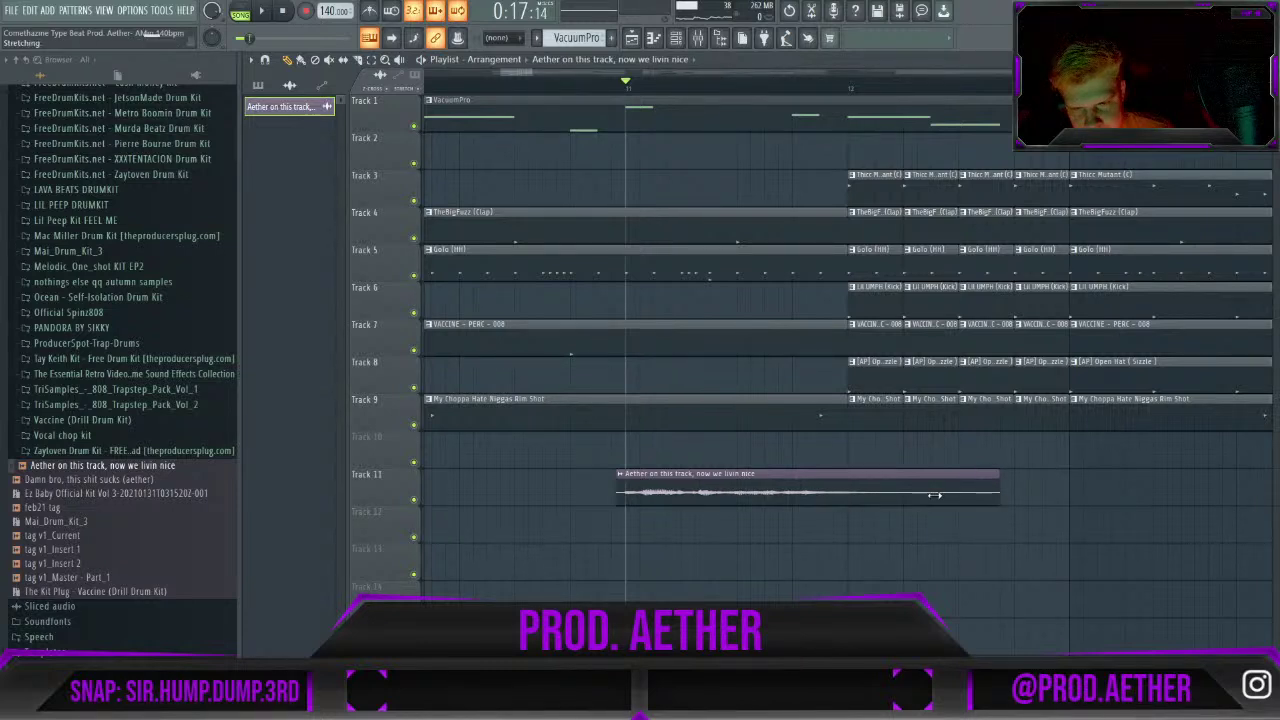
left_click_drag(734, 477, 720, 479)
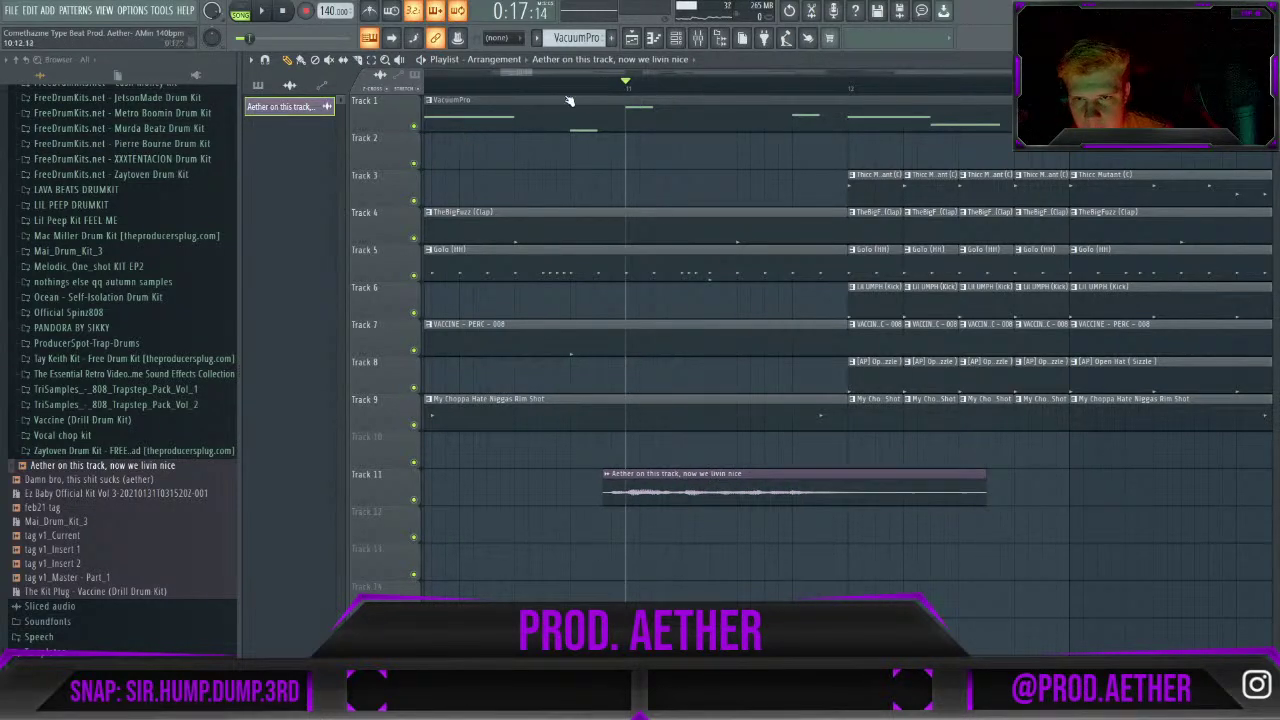
left_click(518, 86)
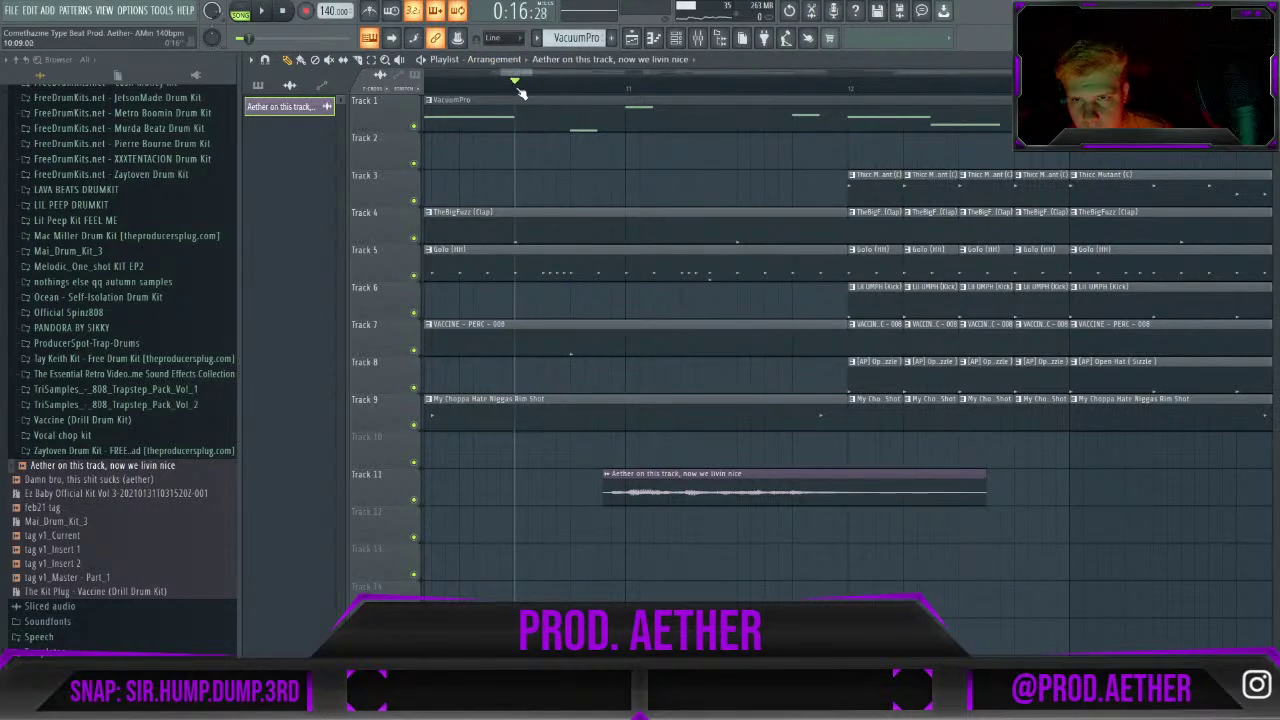
key("space")
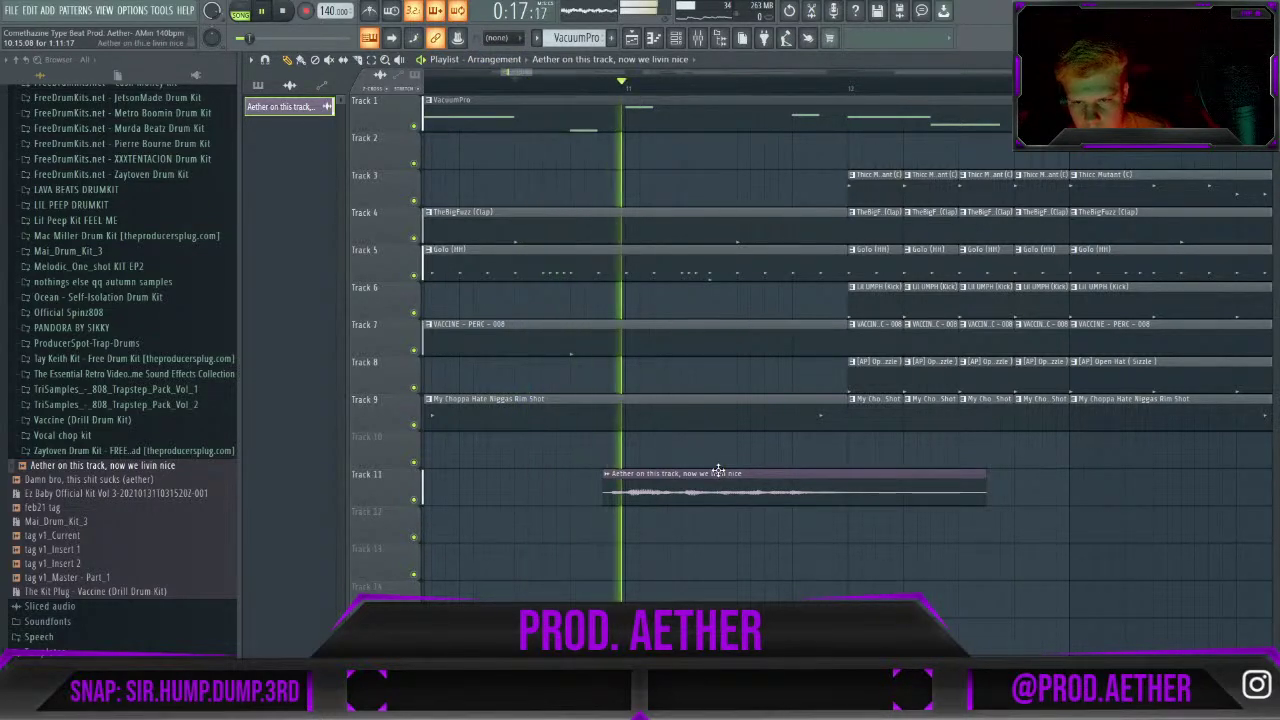
key("space")
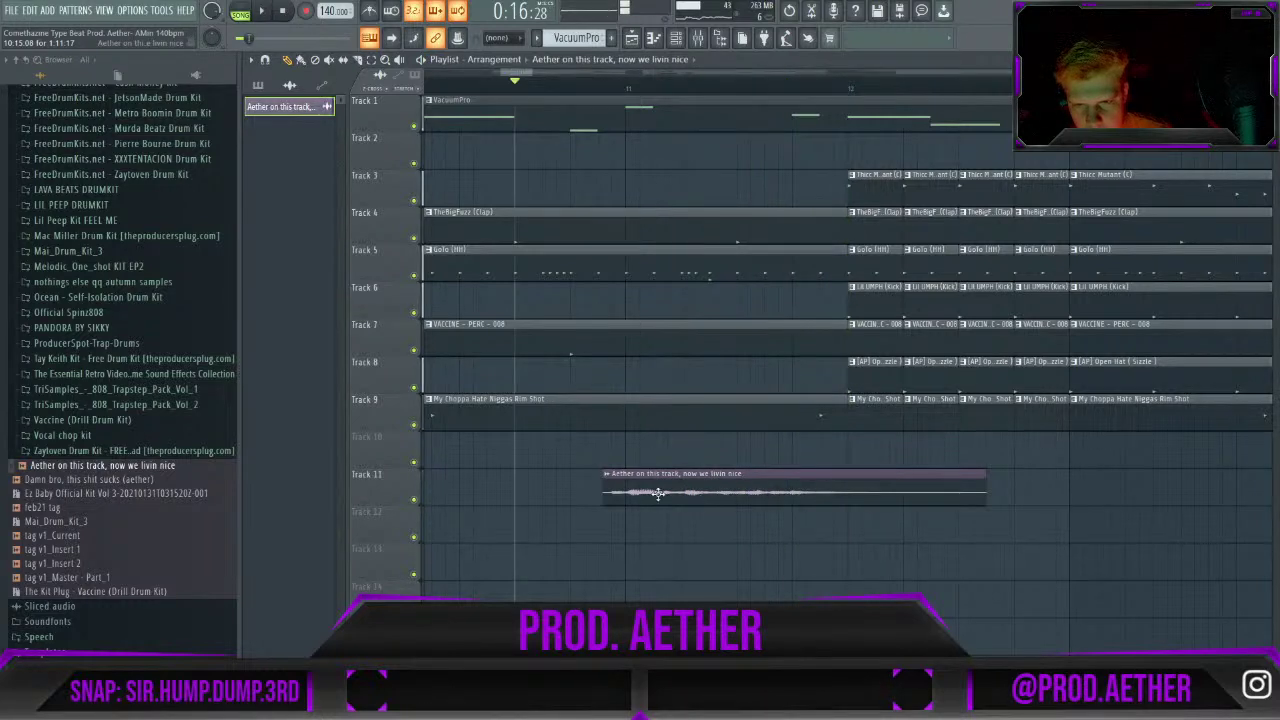
Move the Track 11 vocal clip to start at 10:16:08, audition it, and stretch its length to 1:11:01.
left_click_drag(654, 492, 668, 492)
key("space")
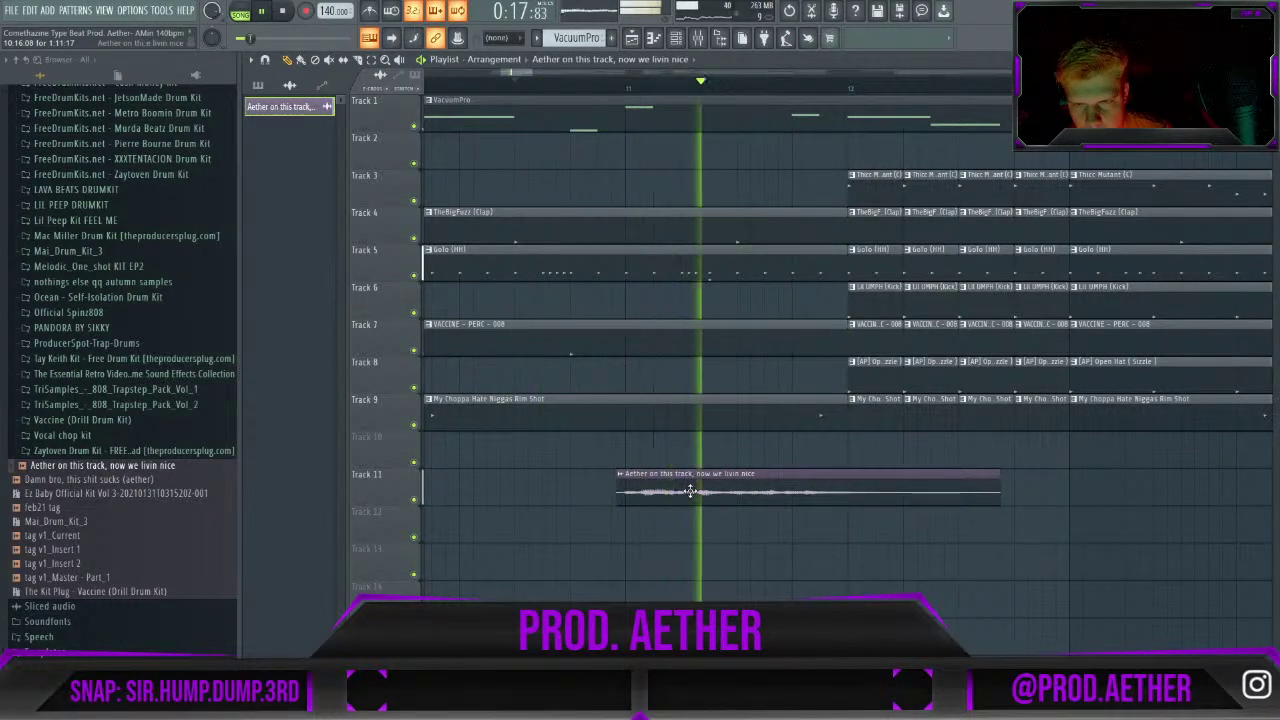
key("space")
left_click_drag(999, 492, 948, 490)
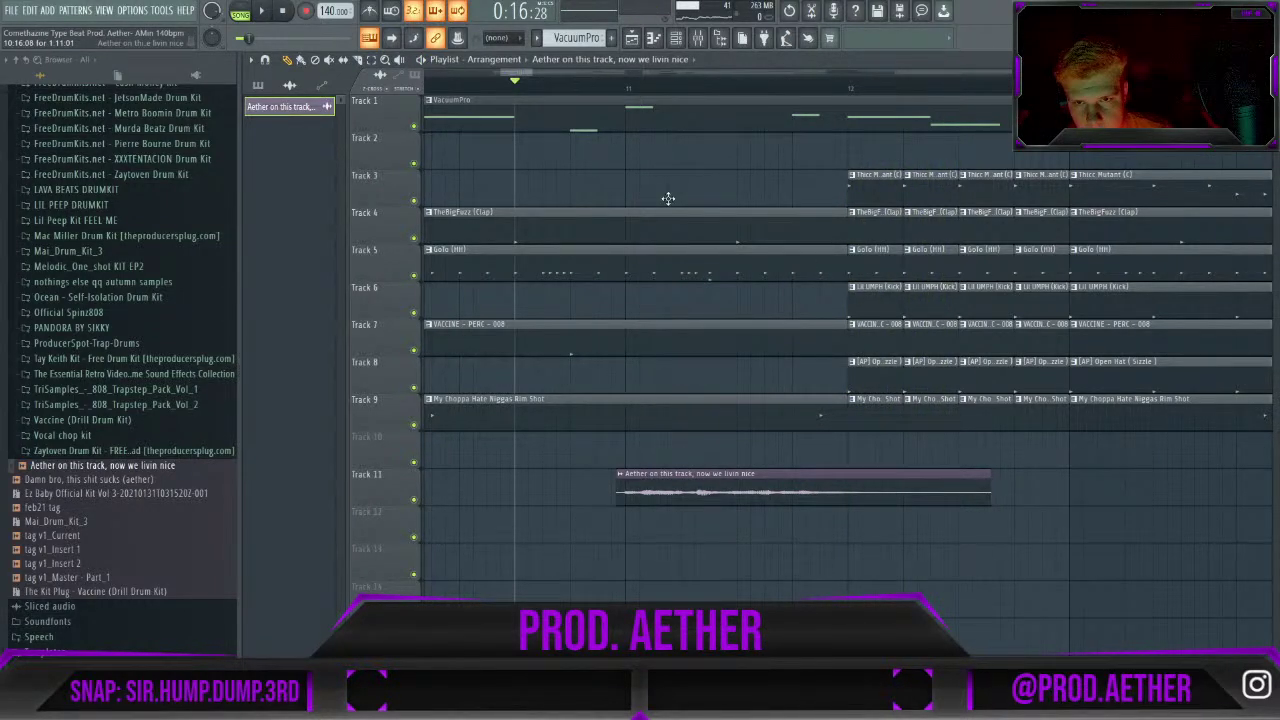
Set the vocal tag's channel volume to 70% and audition it against the beat.
double_click(700, 474)
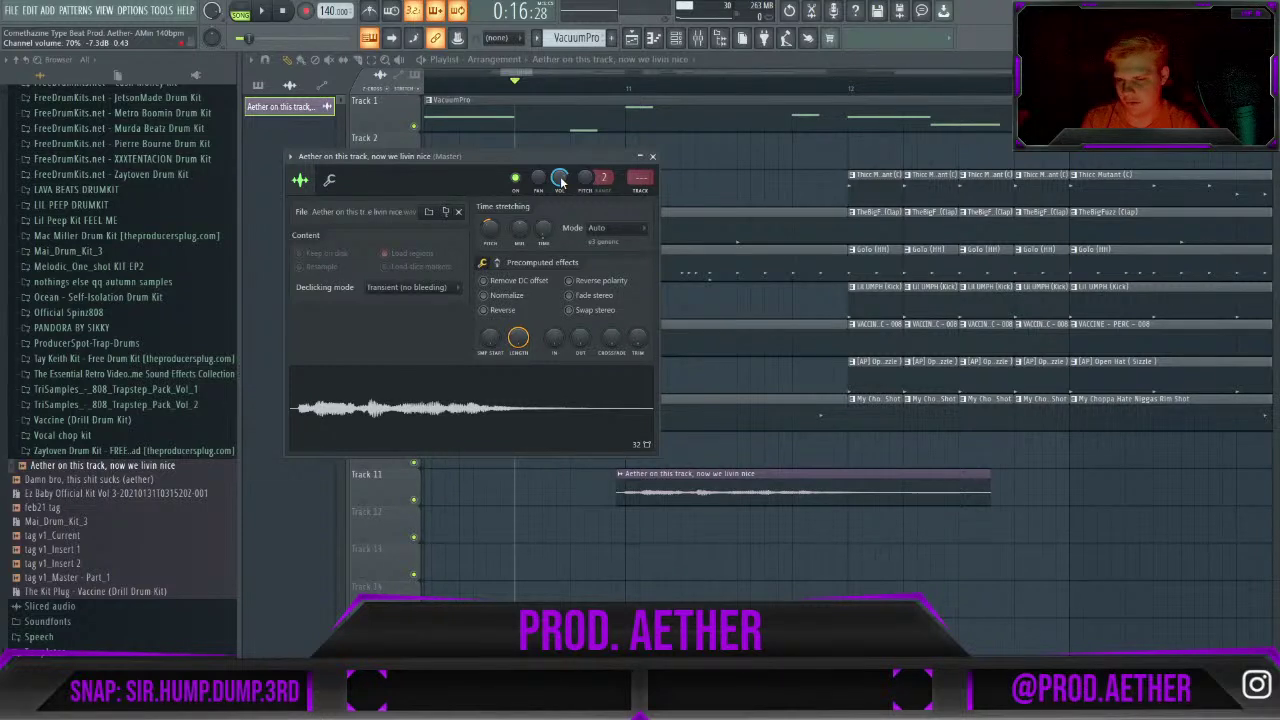
left_click(652, 157)
key("space")
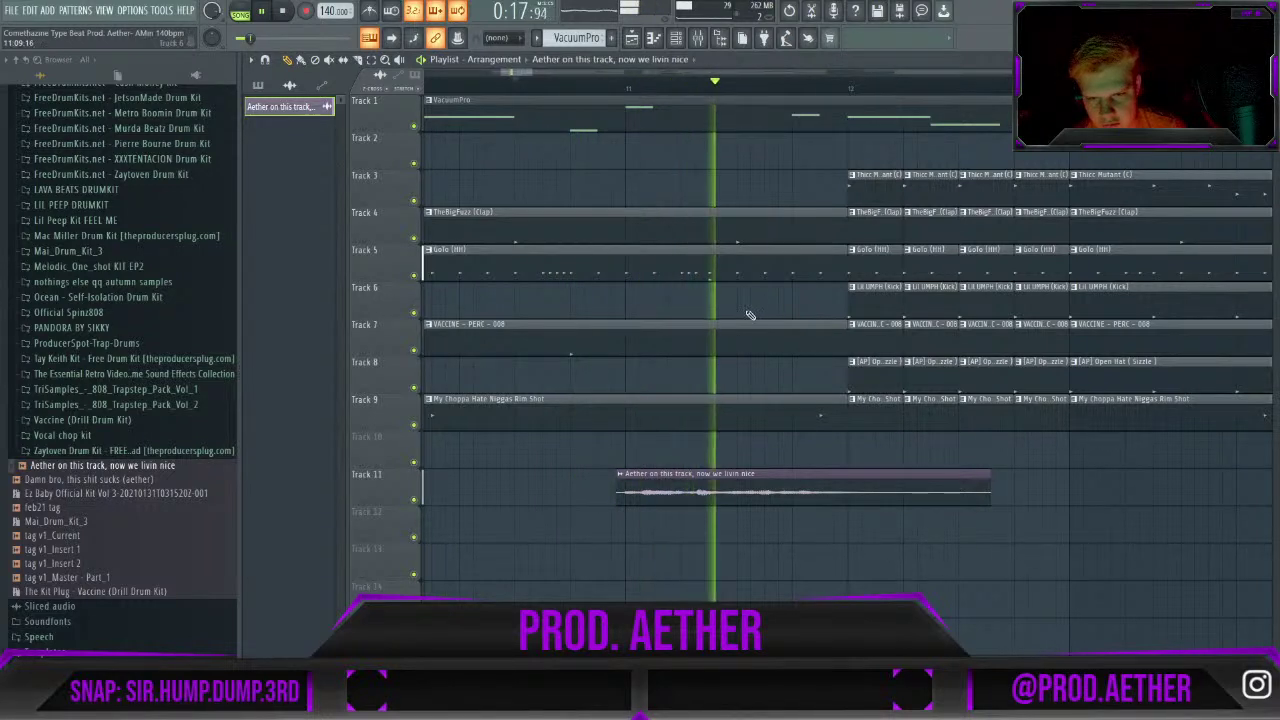
key("space")
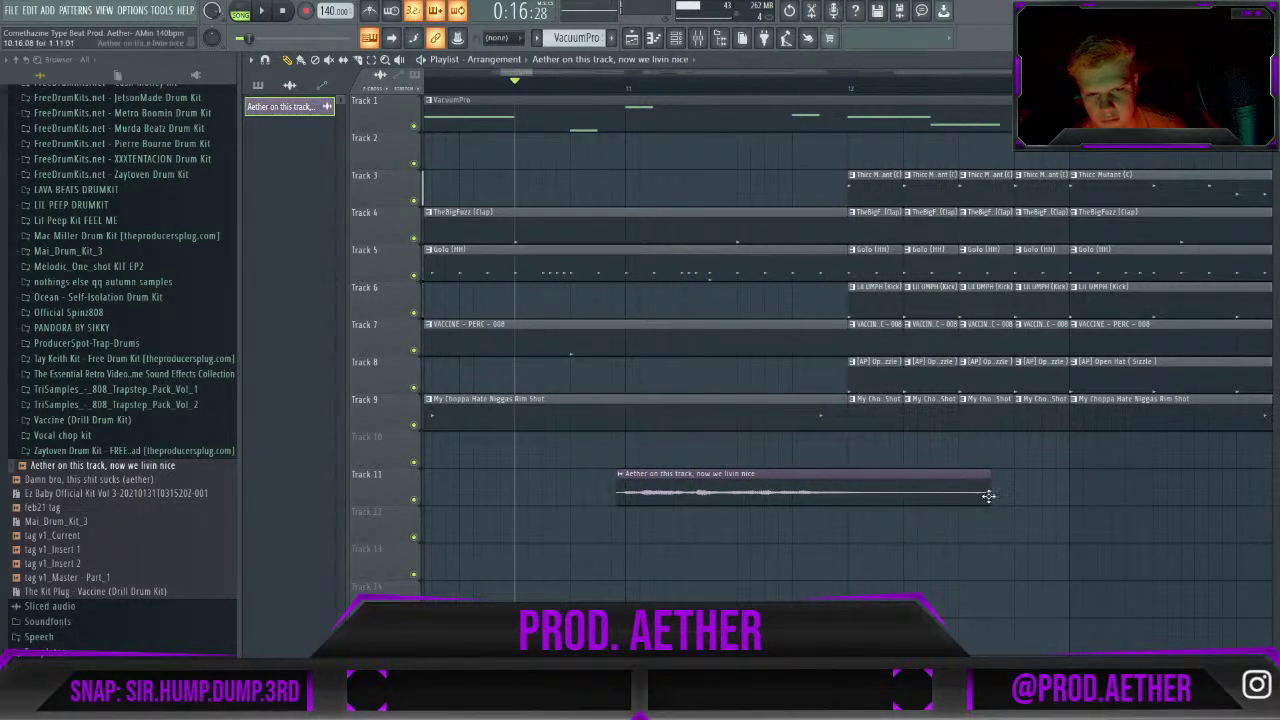
Stretch the Track 11 vocal clip to a length of 1:12:03, checking the timing in playback.
left_click_drag(991, 492, 1000, 492)
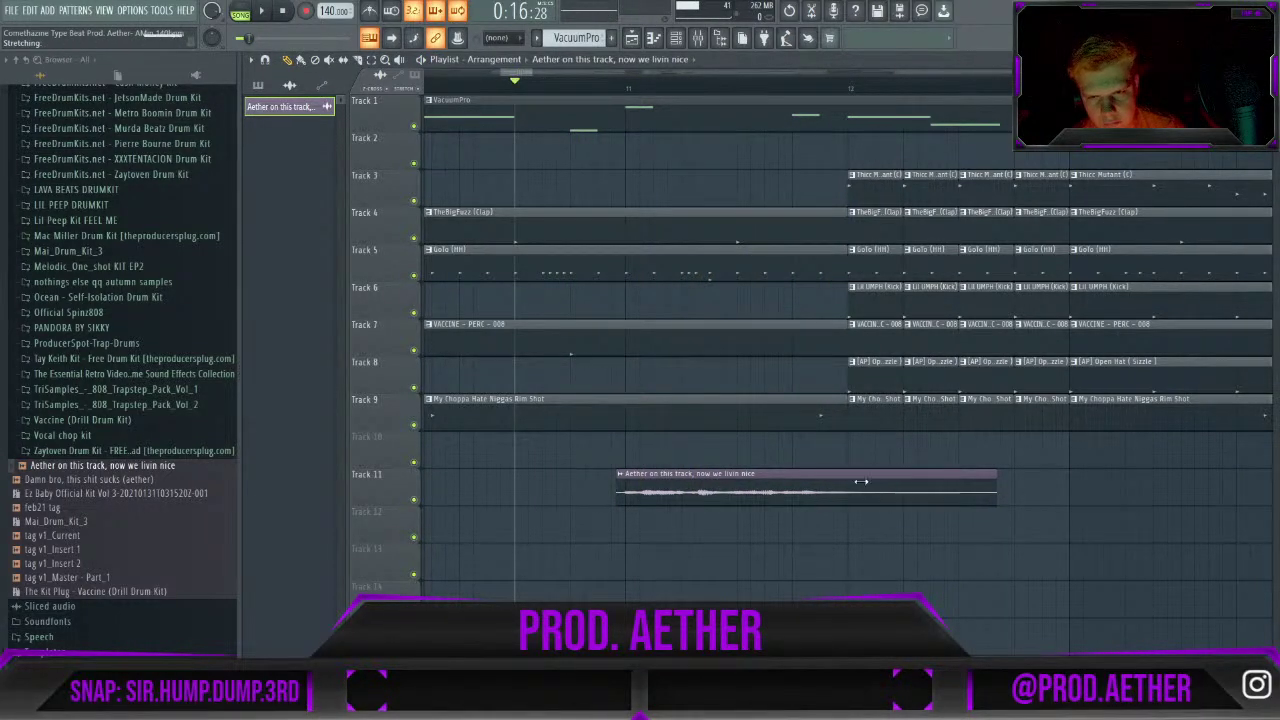
key("space")
key("space")
left_click_drag(996, 492, 1006, 494)
key("space")
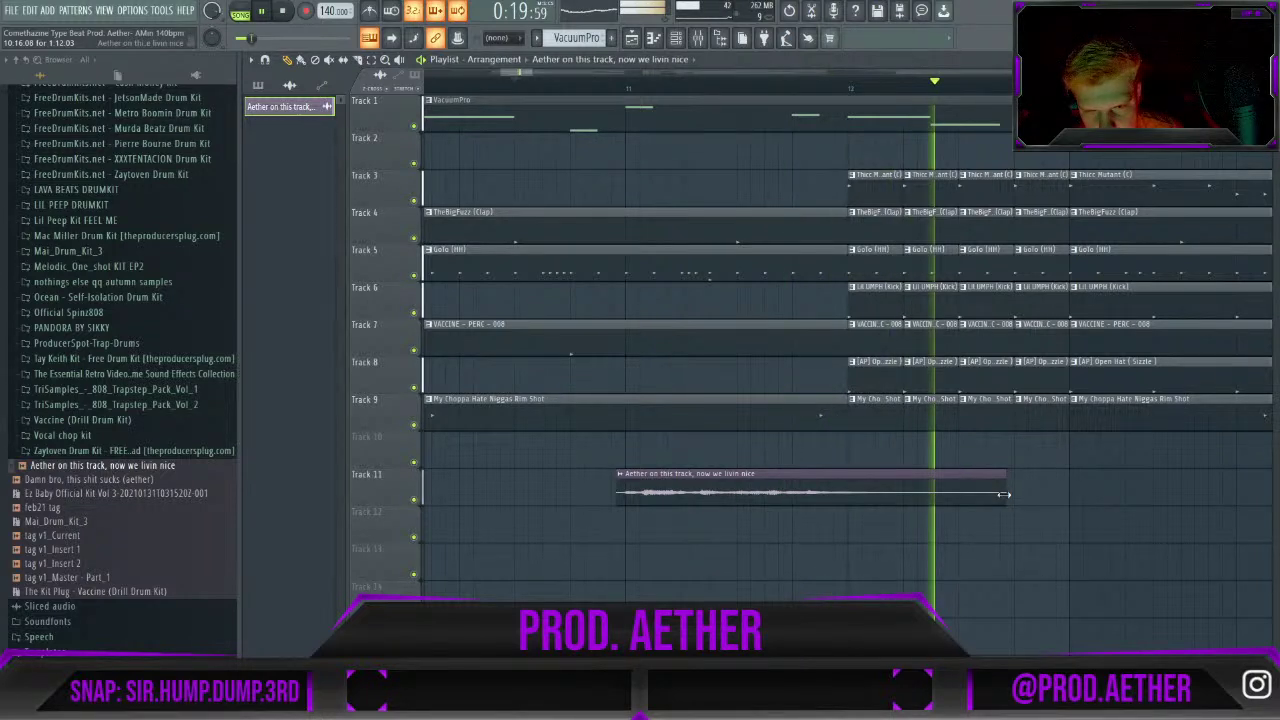
key("space")
Set the vocal tag's channel volume to 80% and its pitch shift to -400 cents, auditioning the pitch change.
double_click(767, 476)
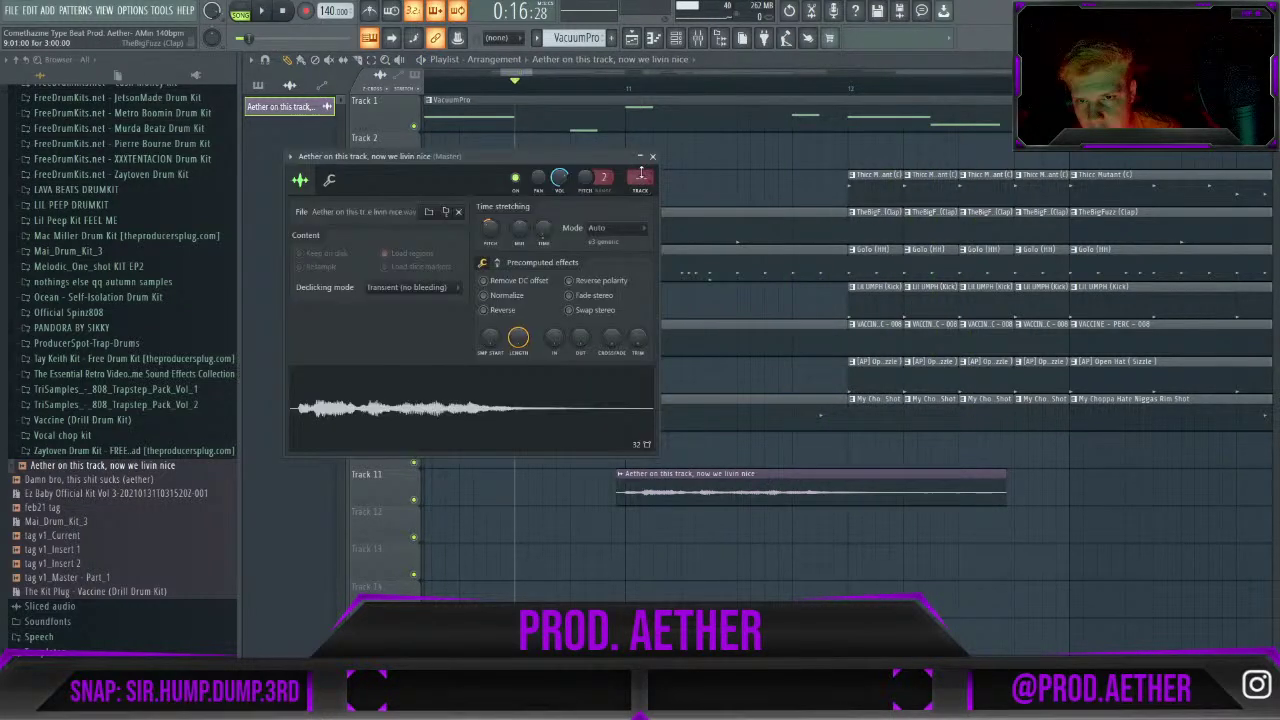
scroll(559, 178, "down", 2)
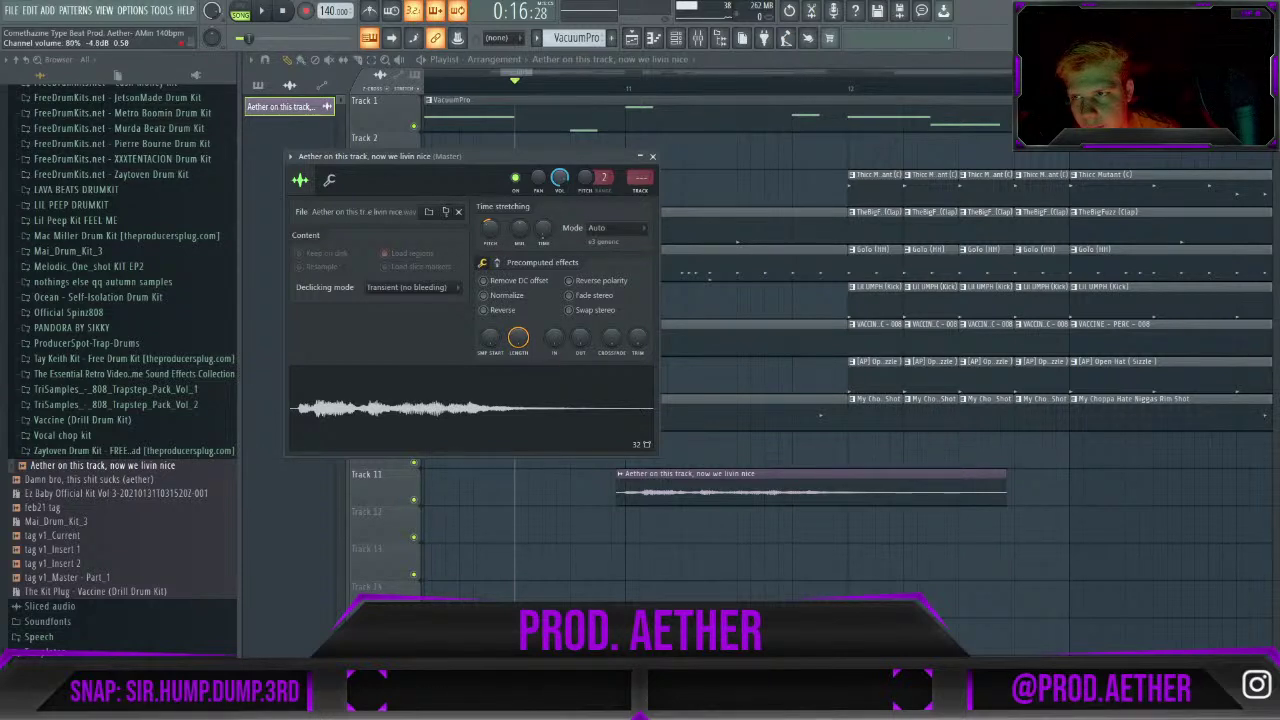
scroll(489, 229, "down", 3)
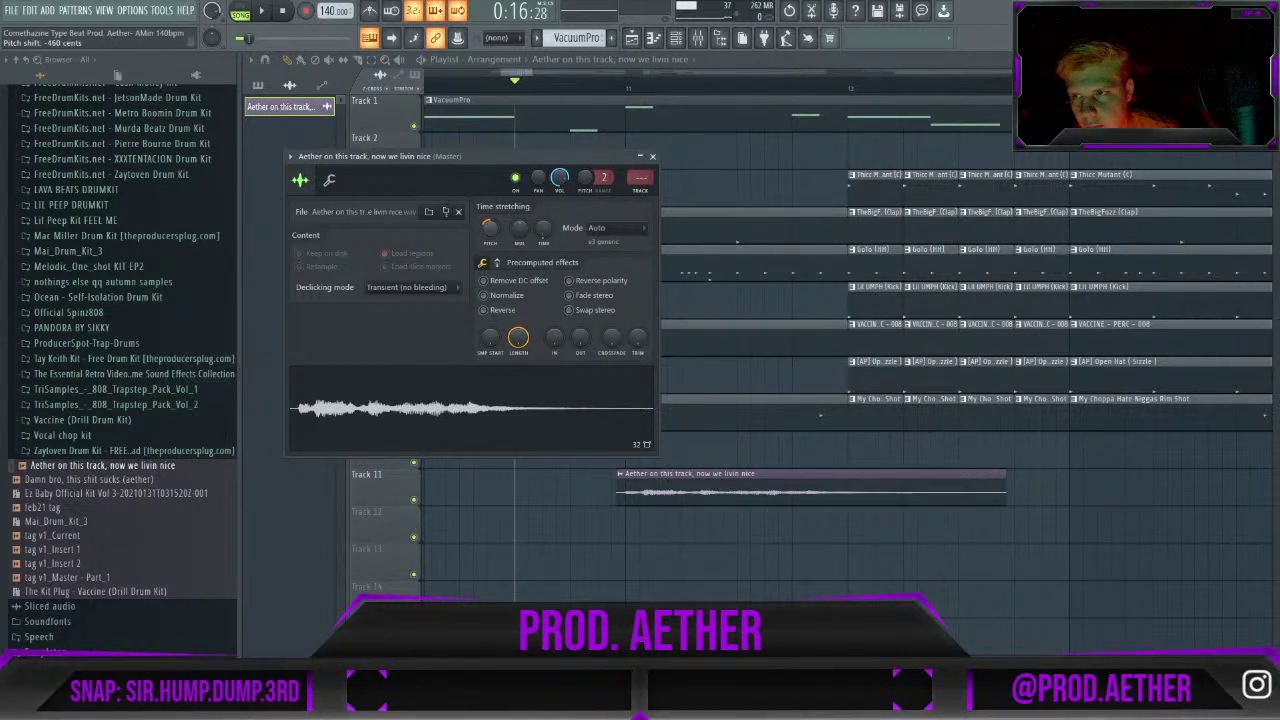
key("space")
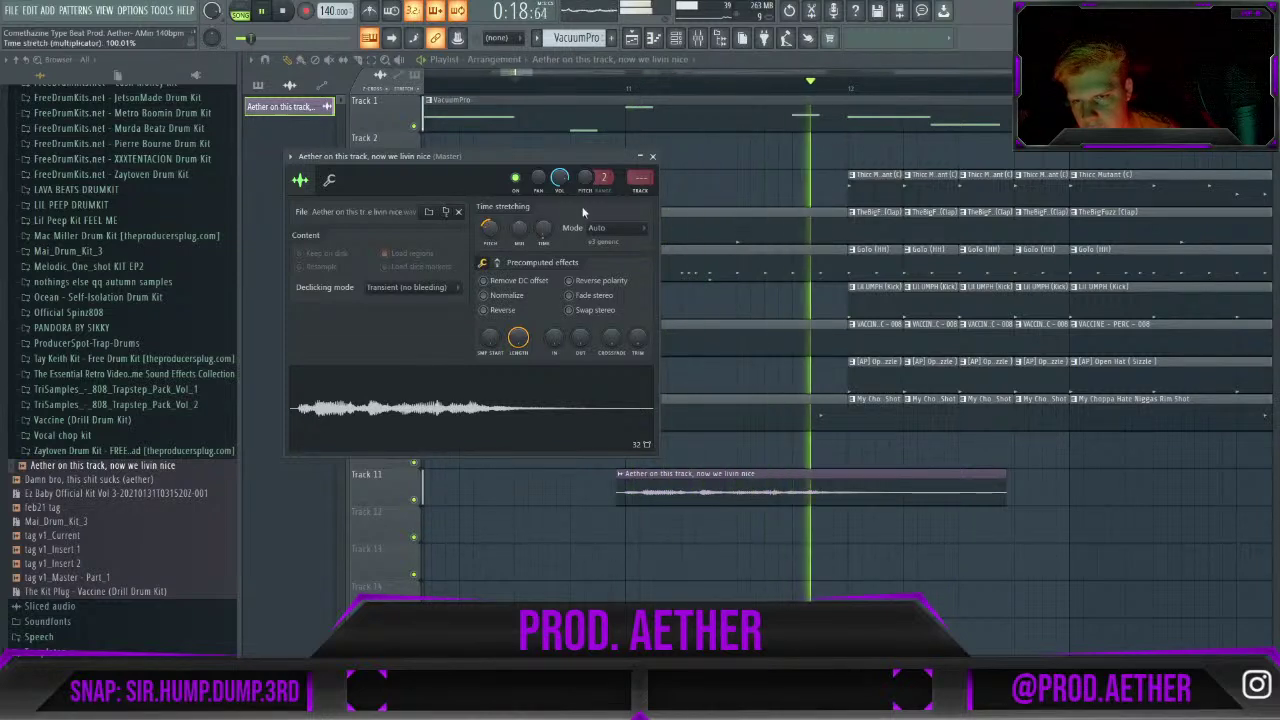
key("space")
scroll(490, 229, "down", 2)
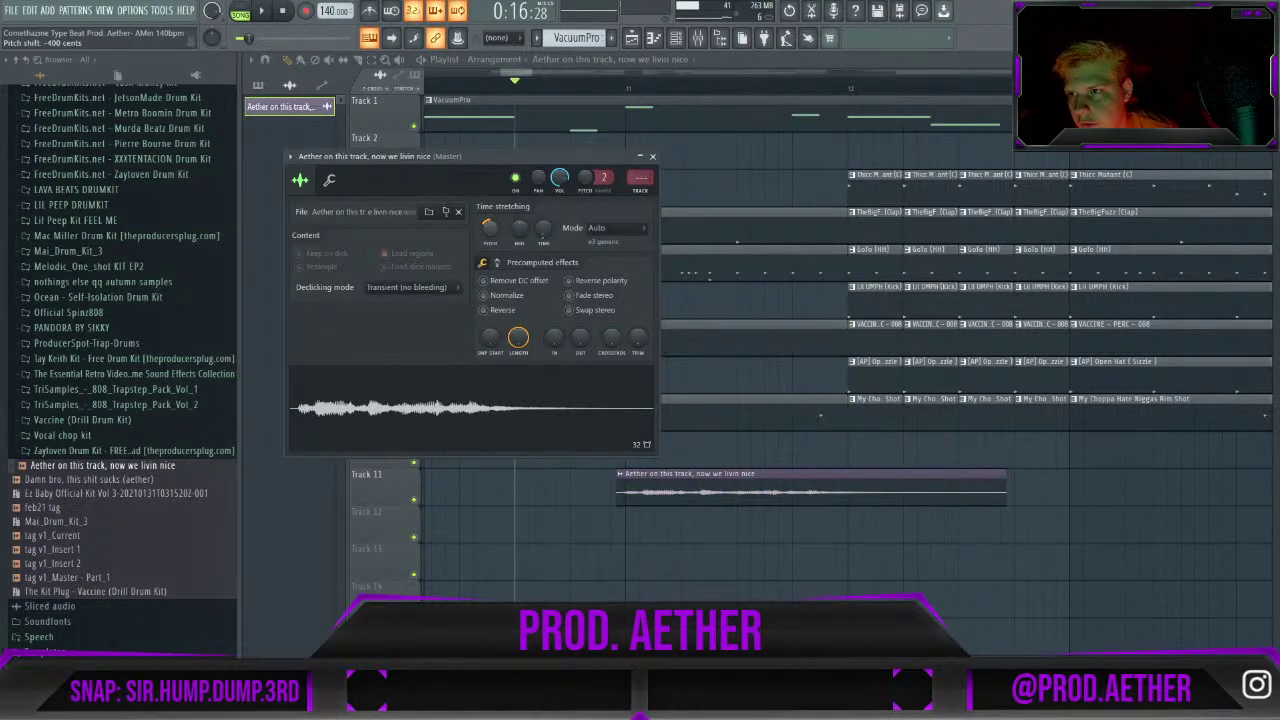
Audition the vocal tag against the beat, closing its channel settings between playbacks.
key("space")
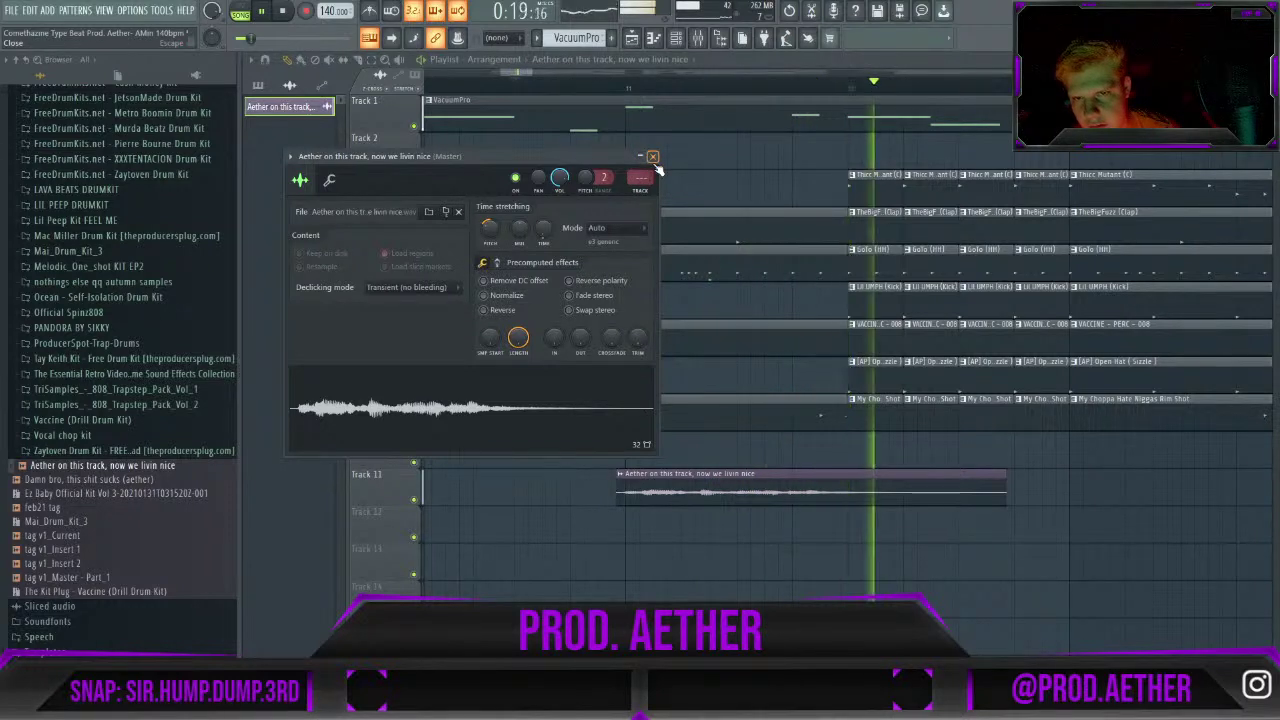
key("space")
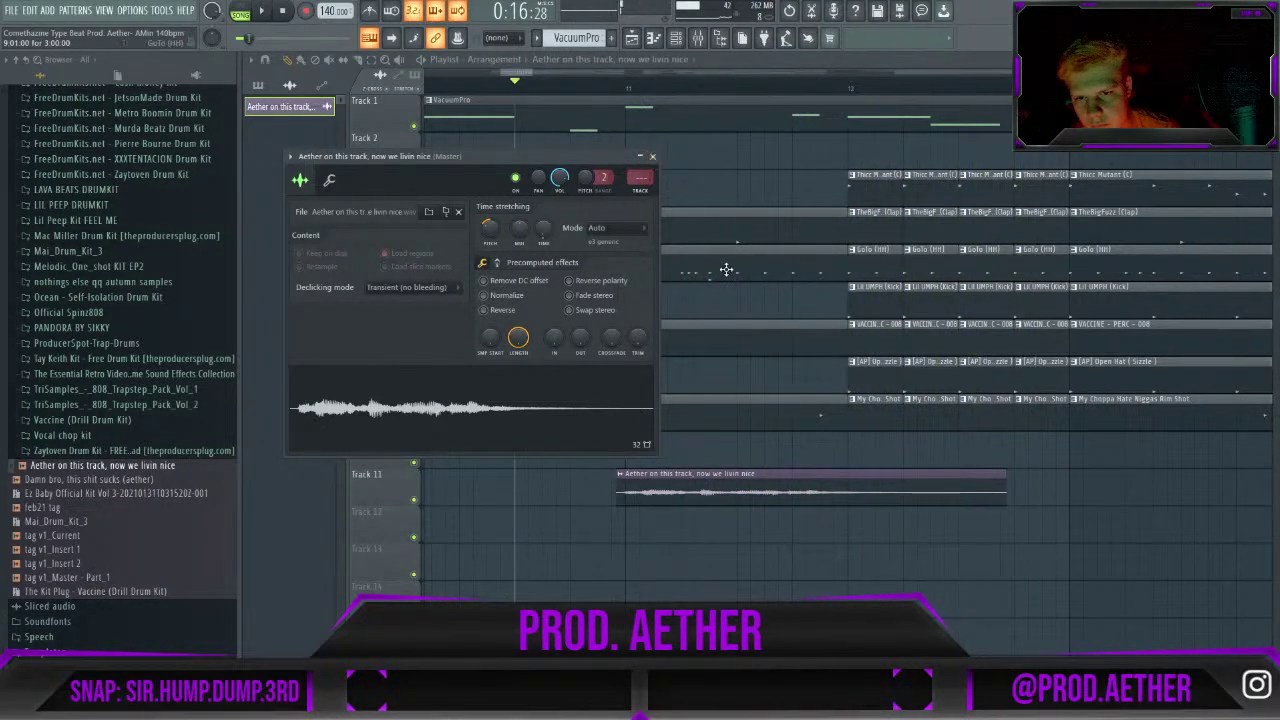
left_click(652, 157)
key("space")
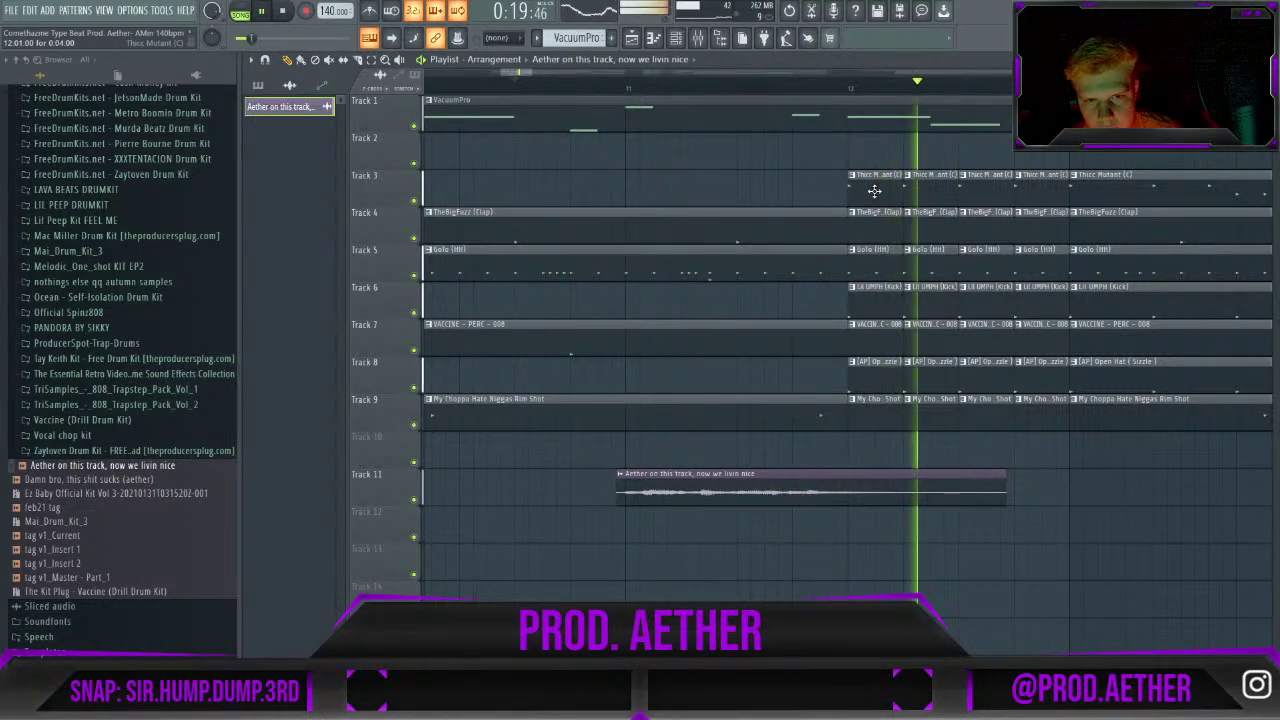
key("space")
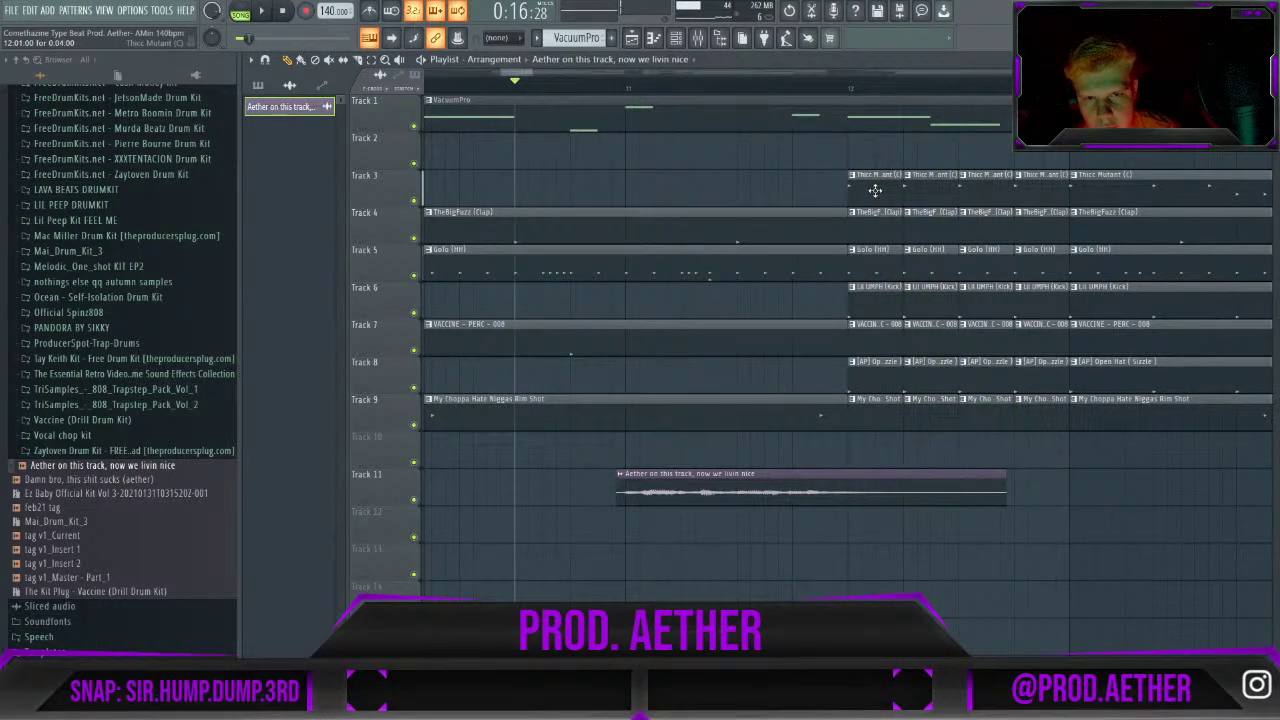
Delete the first short drum pattern clip at the start of bar 12 on each of Tracks 3 to 9.
right_click(875, 190)
right_click(879, 226)
right_click(882, 262)
right_click(884, 298)
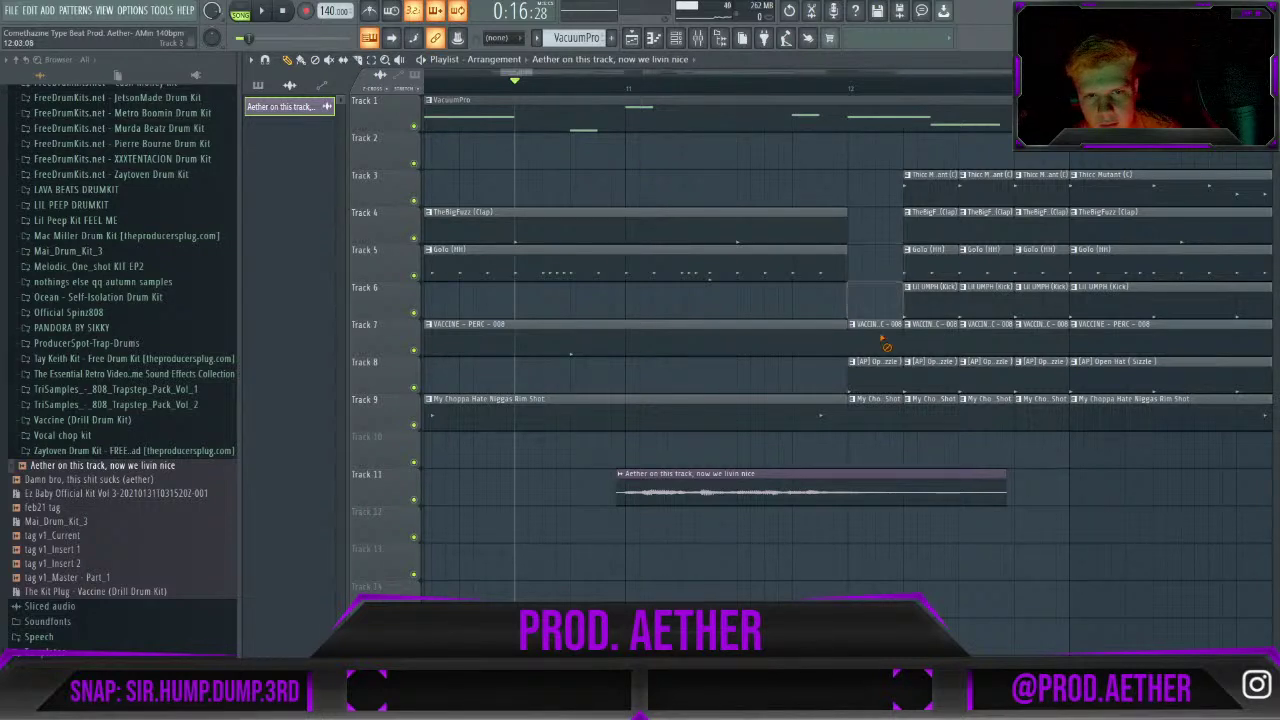
right_click(884, 330)
right_click(884, 366)
right_click(884, 403)
Try the Track 11 vocal clip at 11:04:08 and 11:03:08 in playback, and move it back to start at 10:15:10.
left_click_drag(649, 482, 698, 482)
key("space")
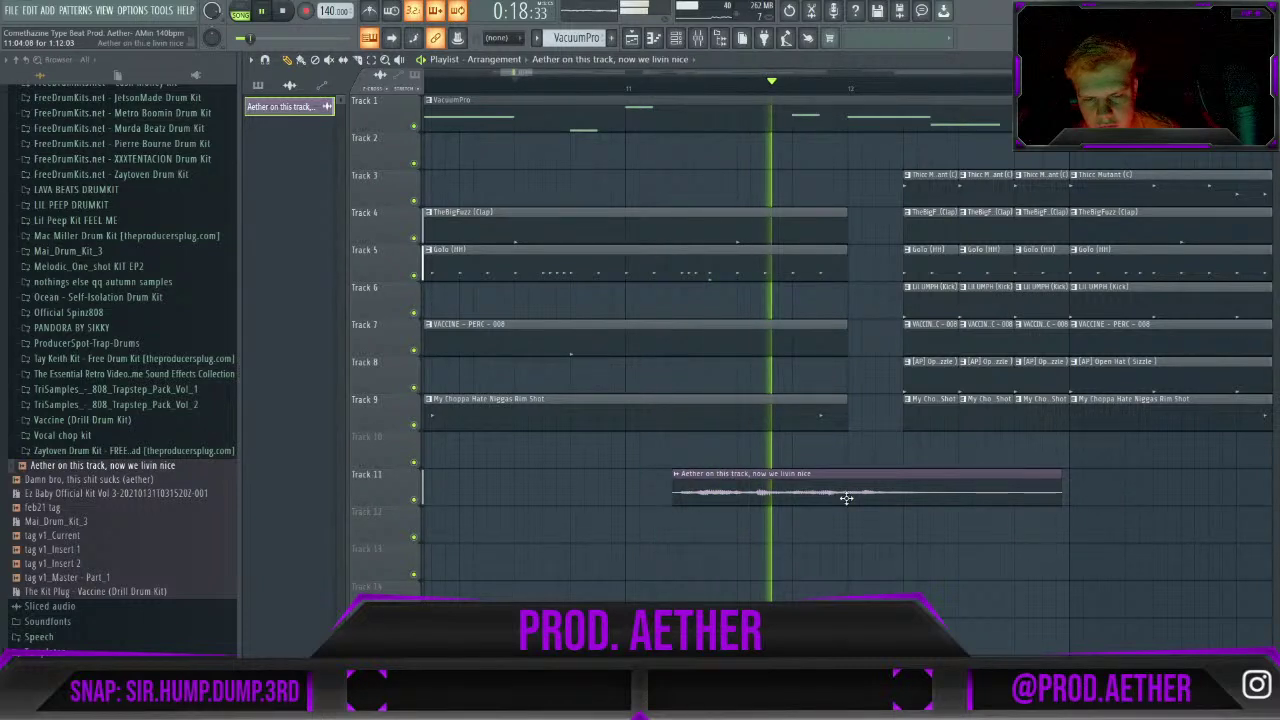
key("space")
left_click_drag(855, 492, 840, 492)
key("space")
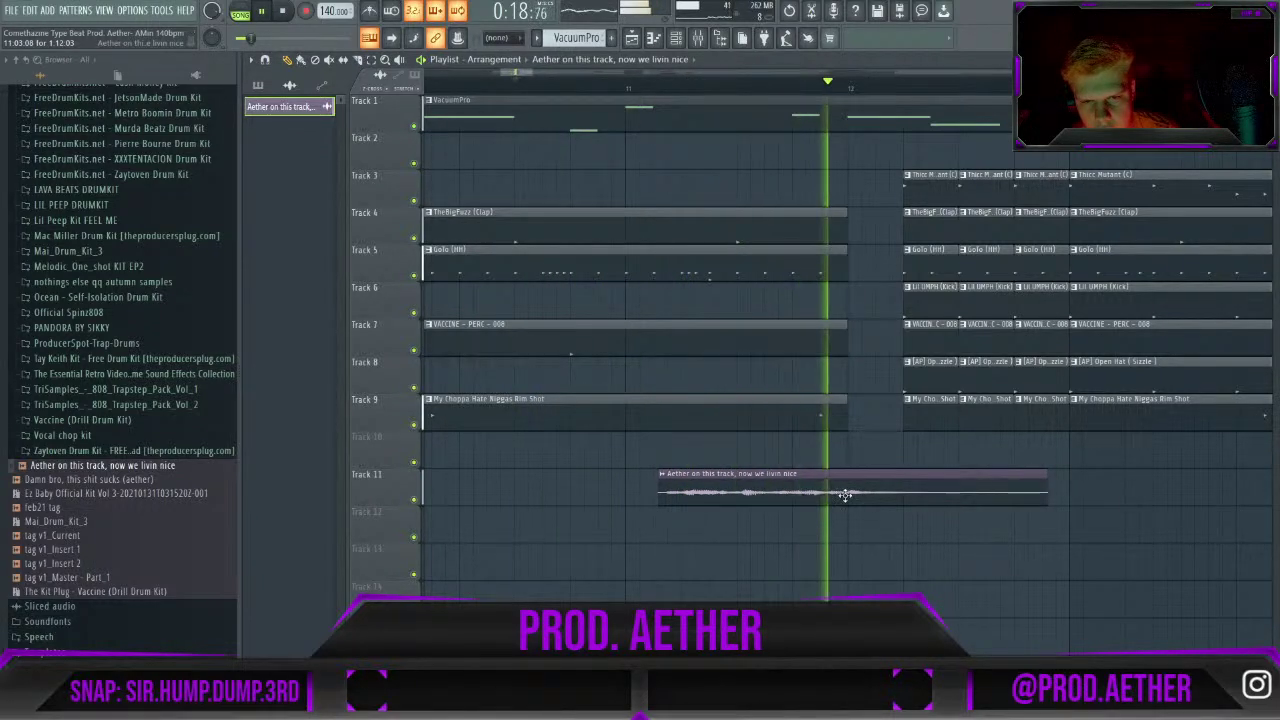
key("space")
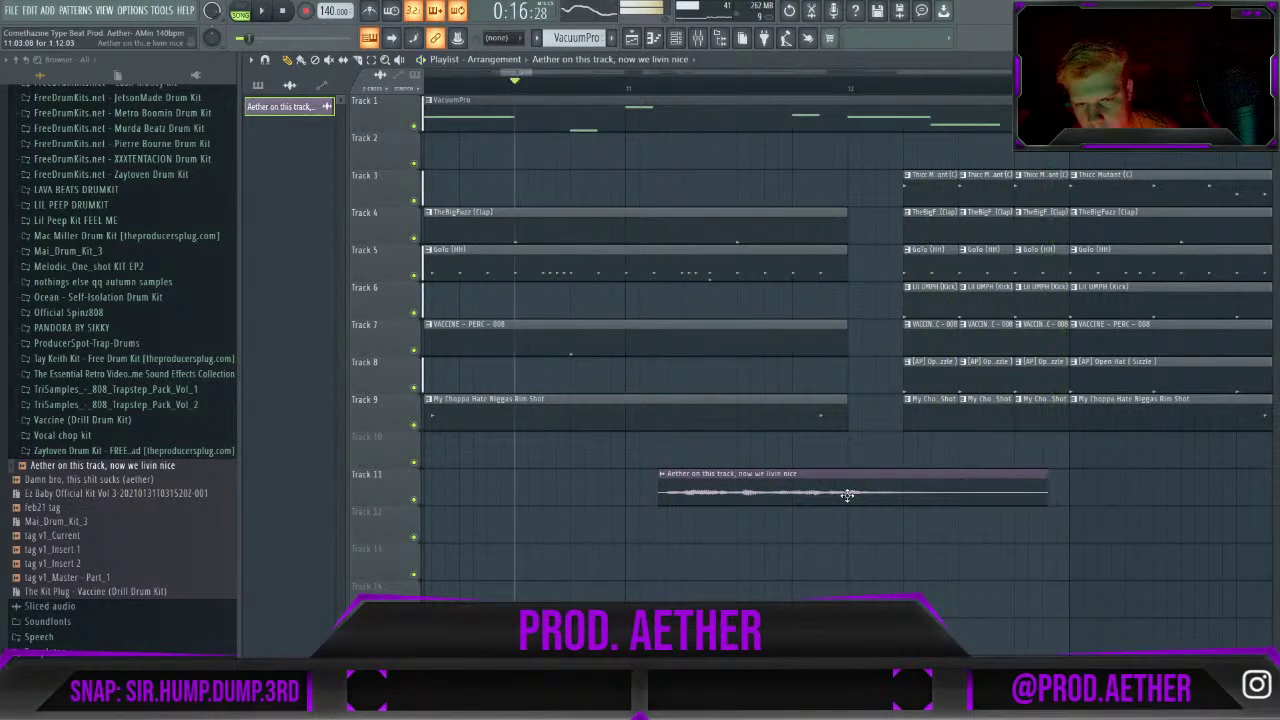
left_click_drag(847, 495, 793, 492)
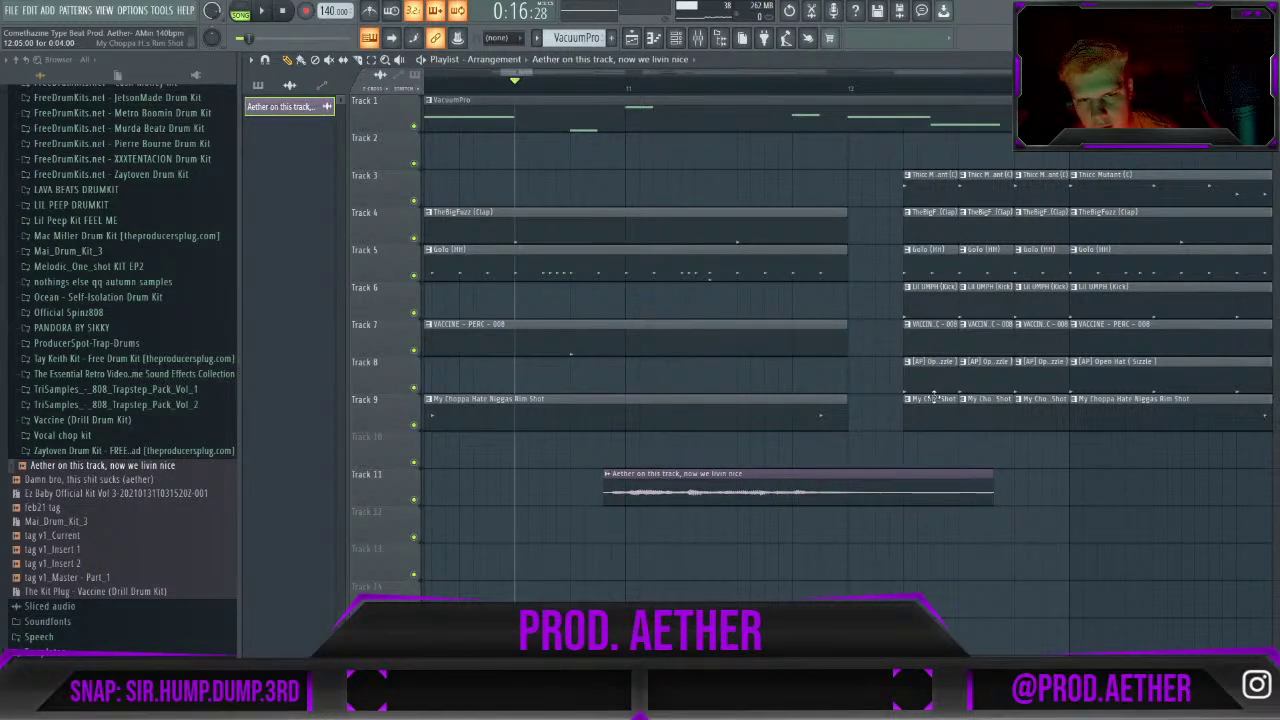
Copy the short drum clips on Tracks 3 to 9 back to the start of bar 12 and audition the transition.
left_click_drag(905, 170, 875, 401)
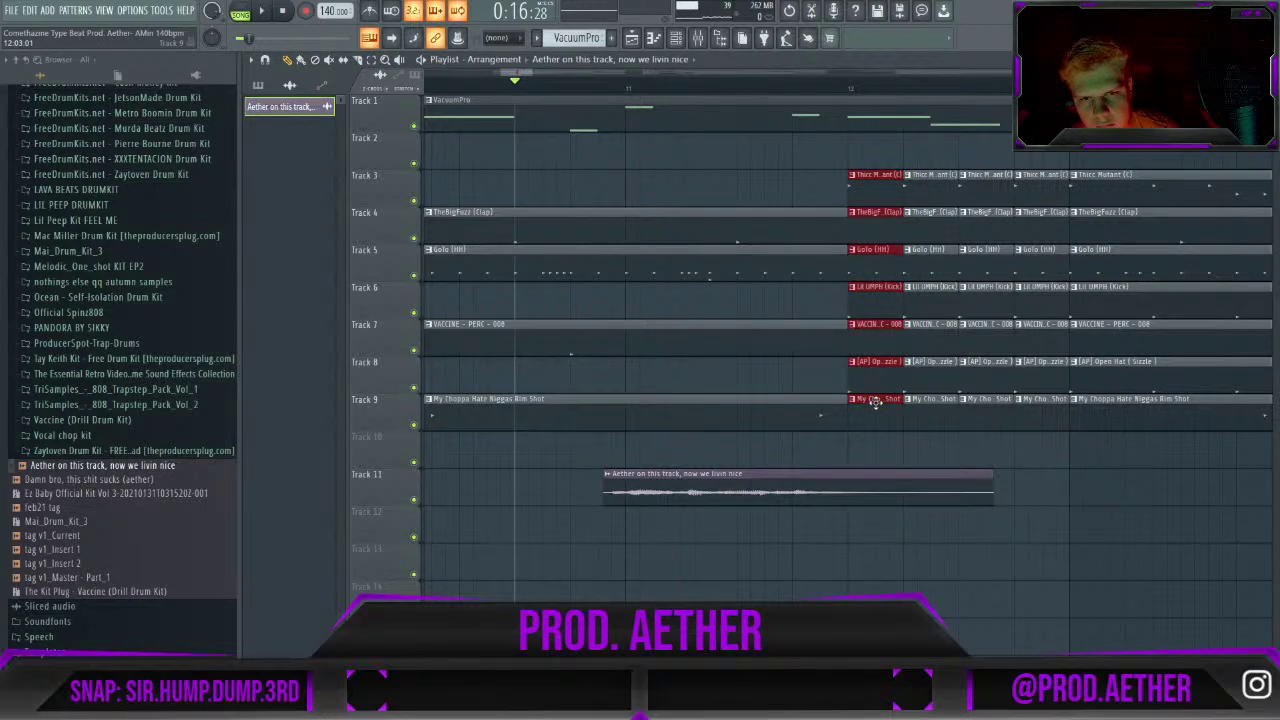
key("ctrl+z")
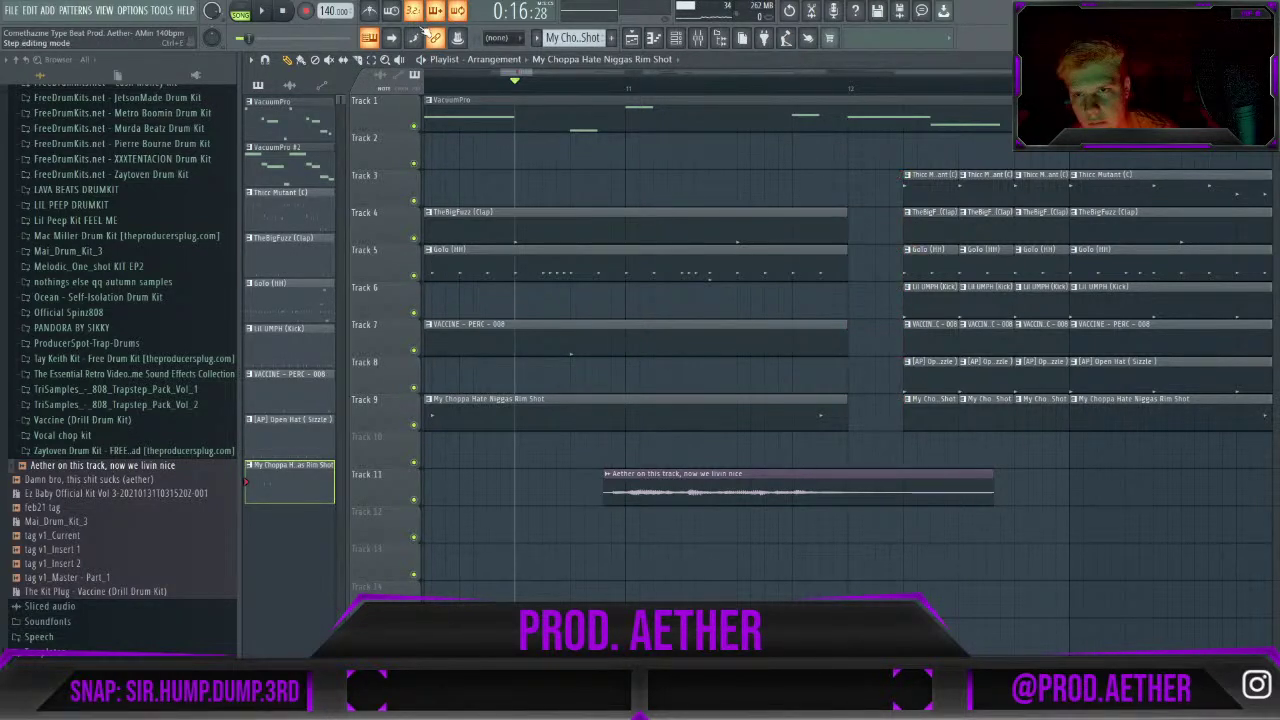
left_click_drag(905, 170, 880, 416)
key("space")
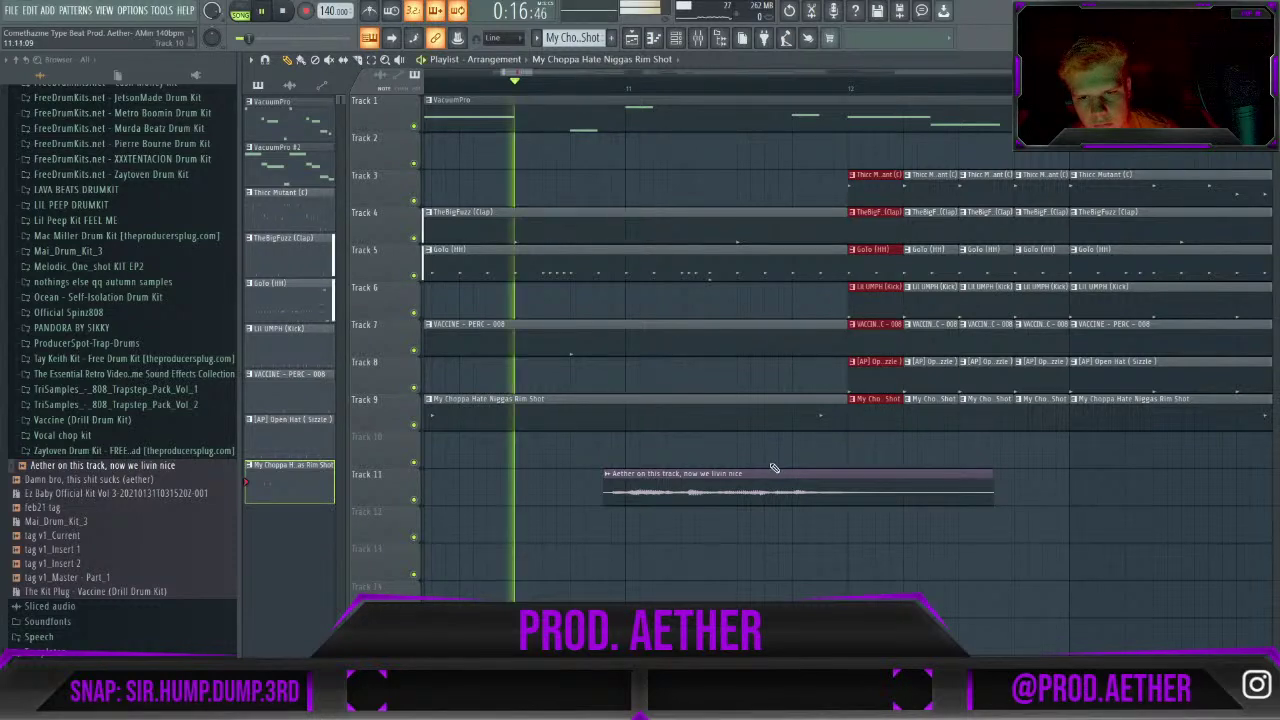
left_click(773, 468)
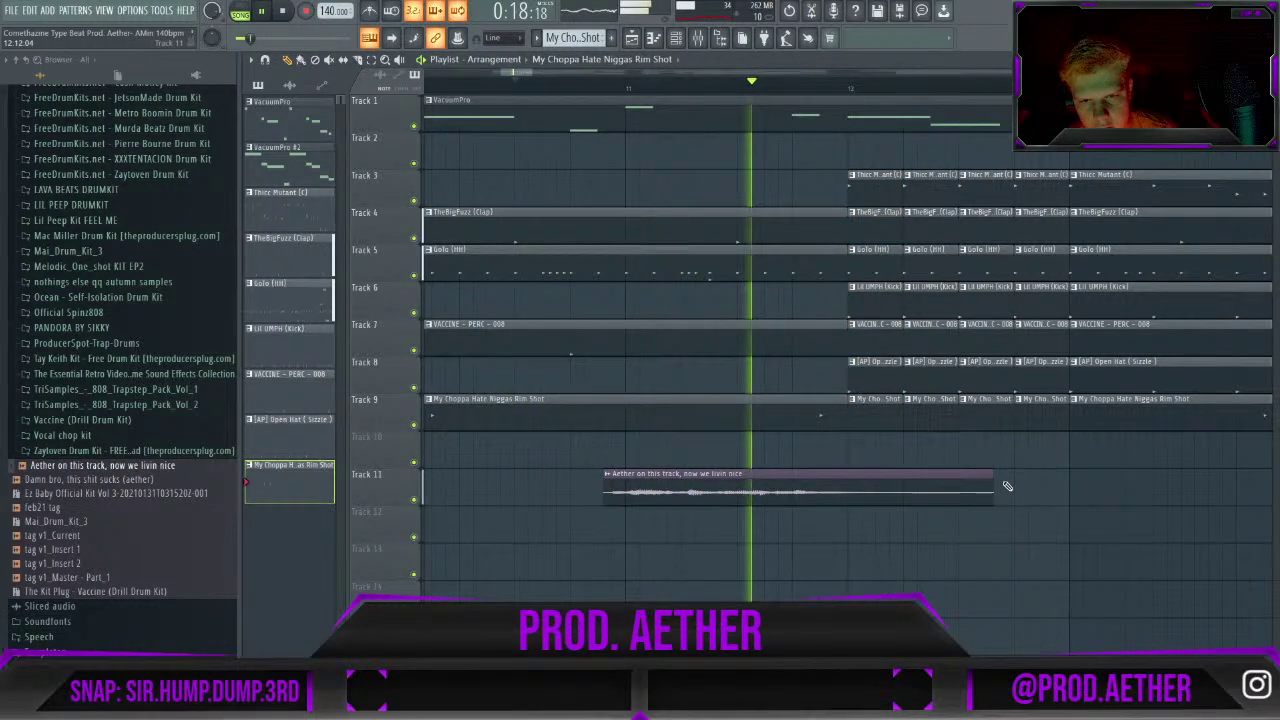
key("space")
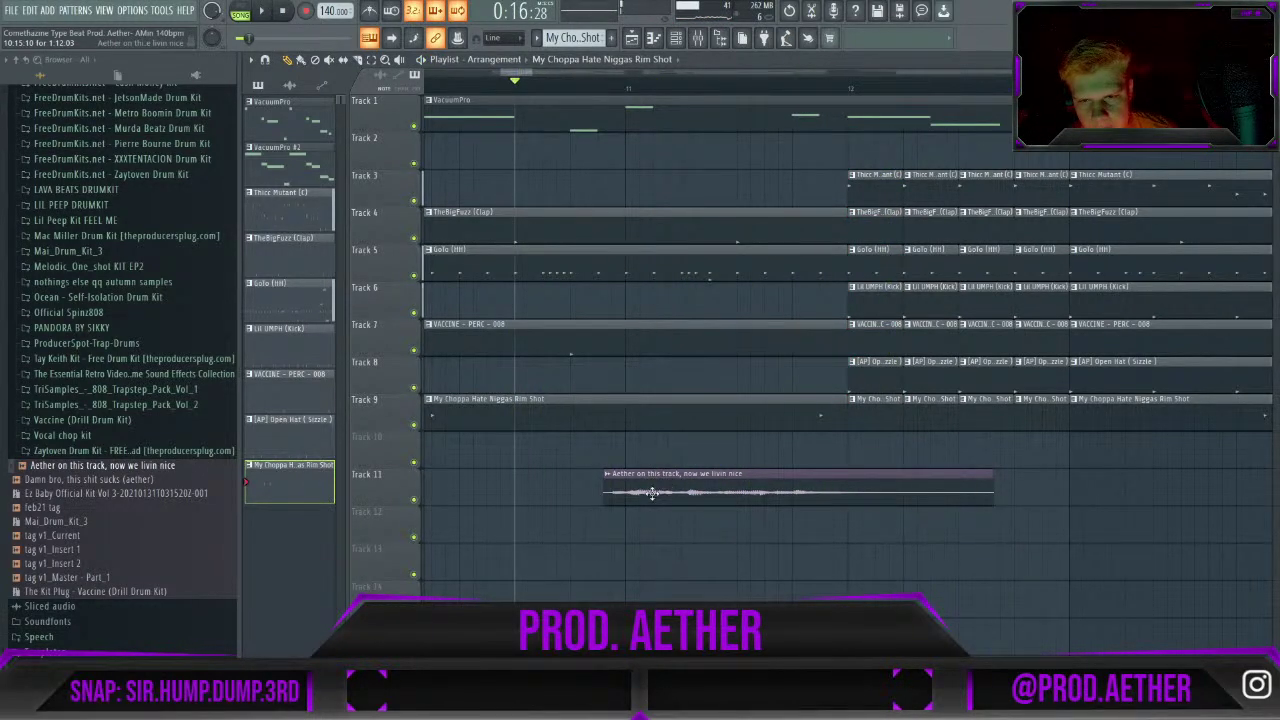
Try stretching the Track 11 vocal clip to a length of 1:13:03, set it back to 1:12:03, and audition it.
left_click(765, 481)
left_click_drag(995, 503, 1007, 502)
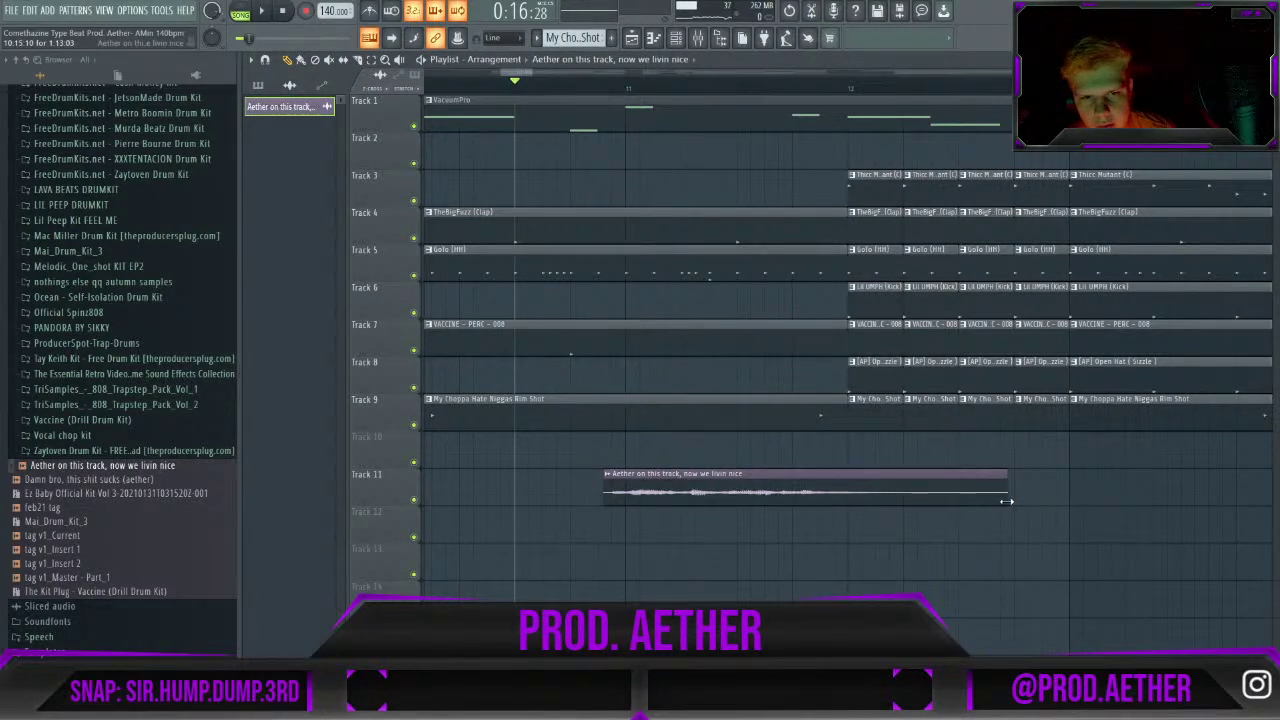
key("space")
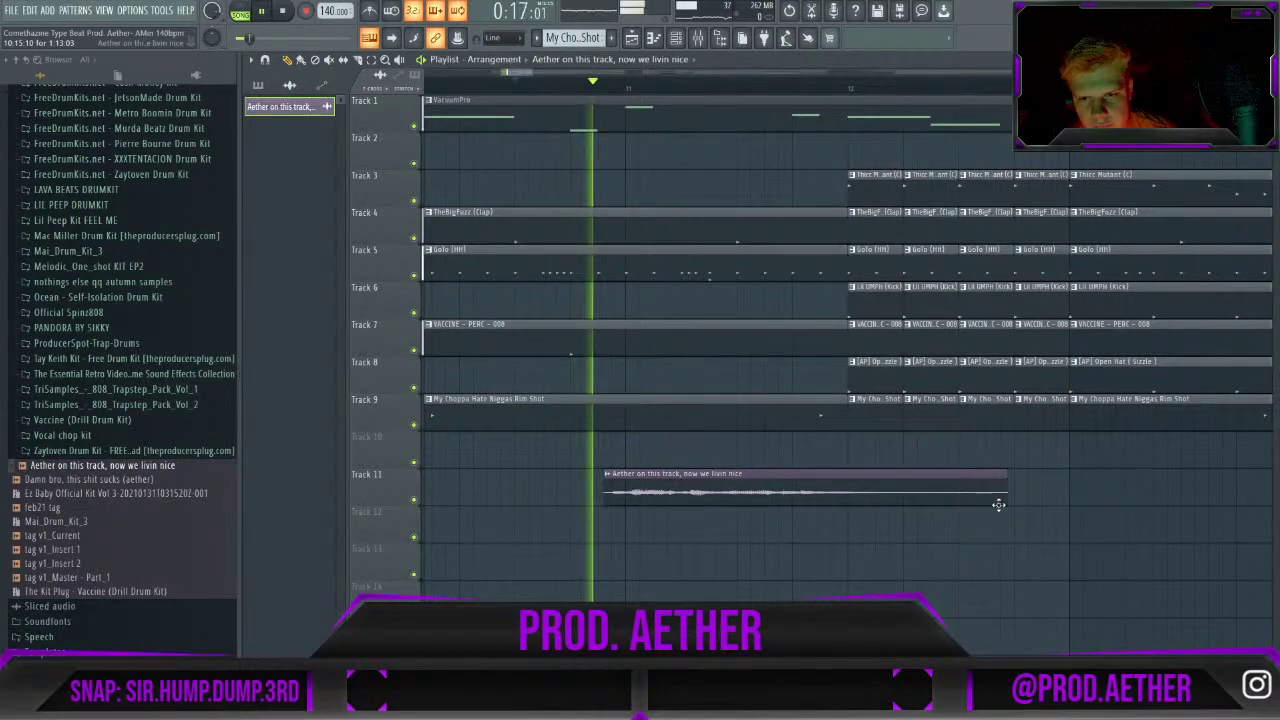
key("space")
mouse_move(1011, 502)
left_mouse_down()
mouse_move(1268, 500)
mouse_move(995, 495)
left_mouse_up()
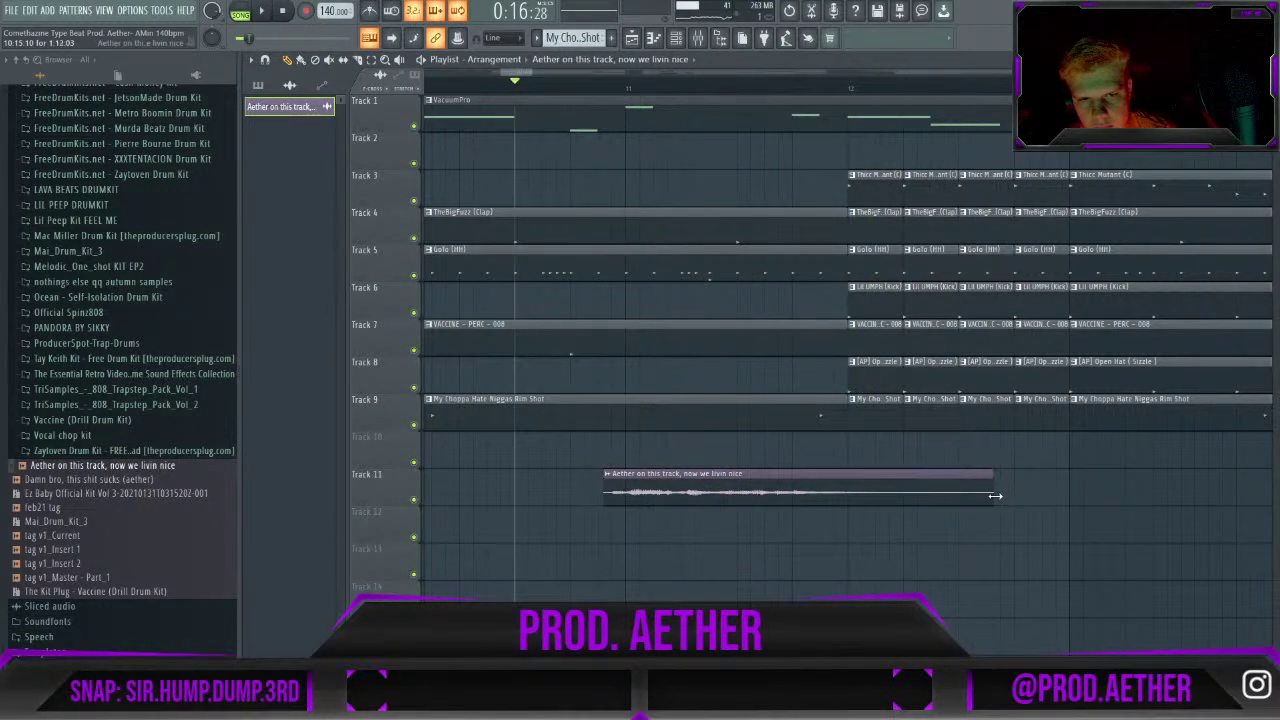
left_click(1001, 496)
right_click(1013, 493)
key("space")
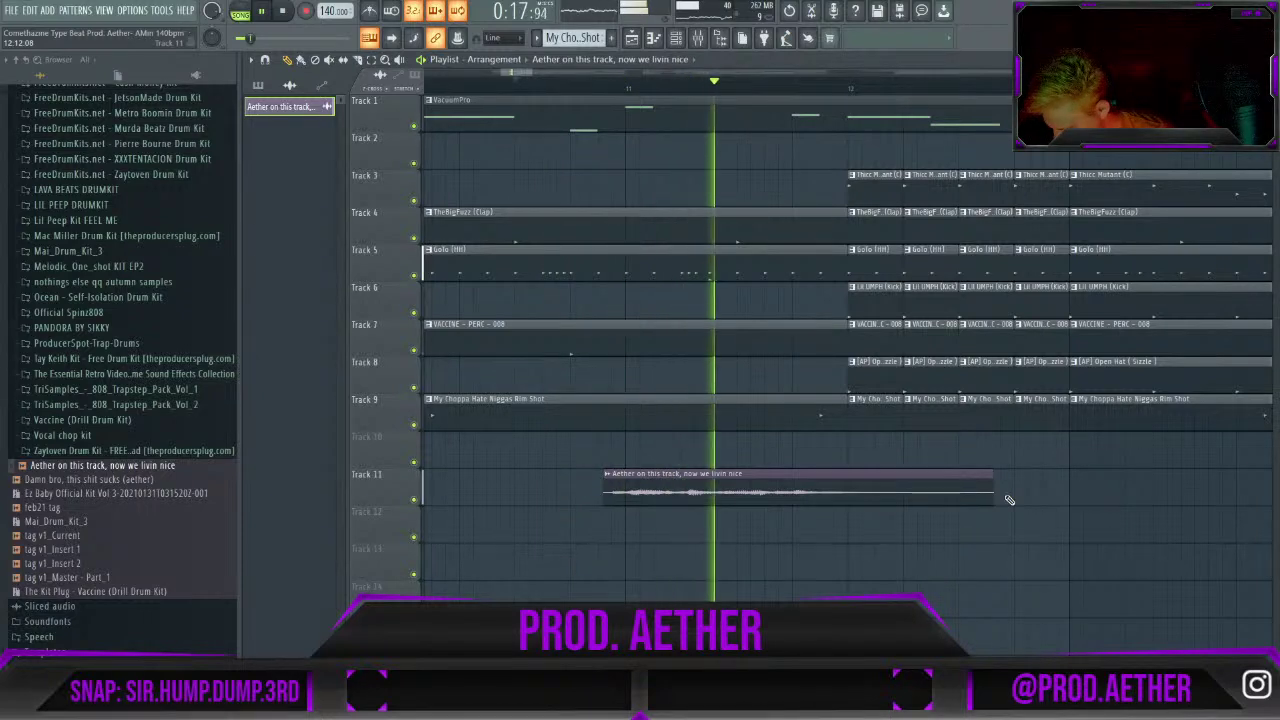
key("space")
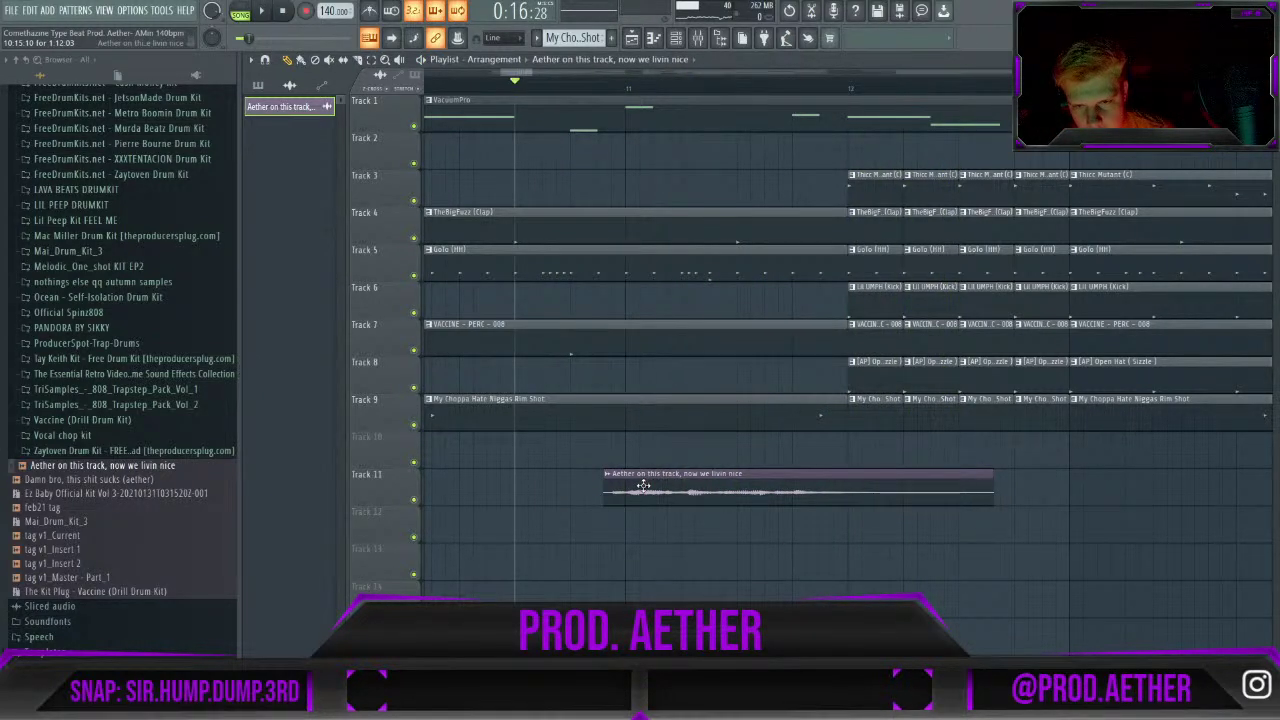
Move the Track 11 vocal clip to start at 10:16:10 and audition it into the drum entrance.
key("space")
left_click_drag(646, 484, 651, 485)
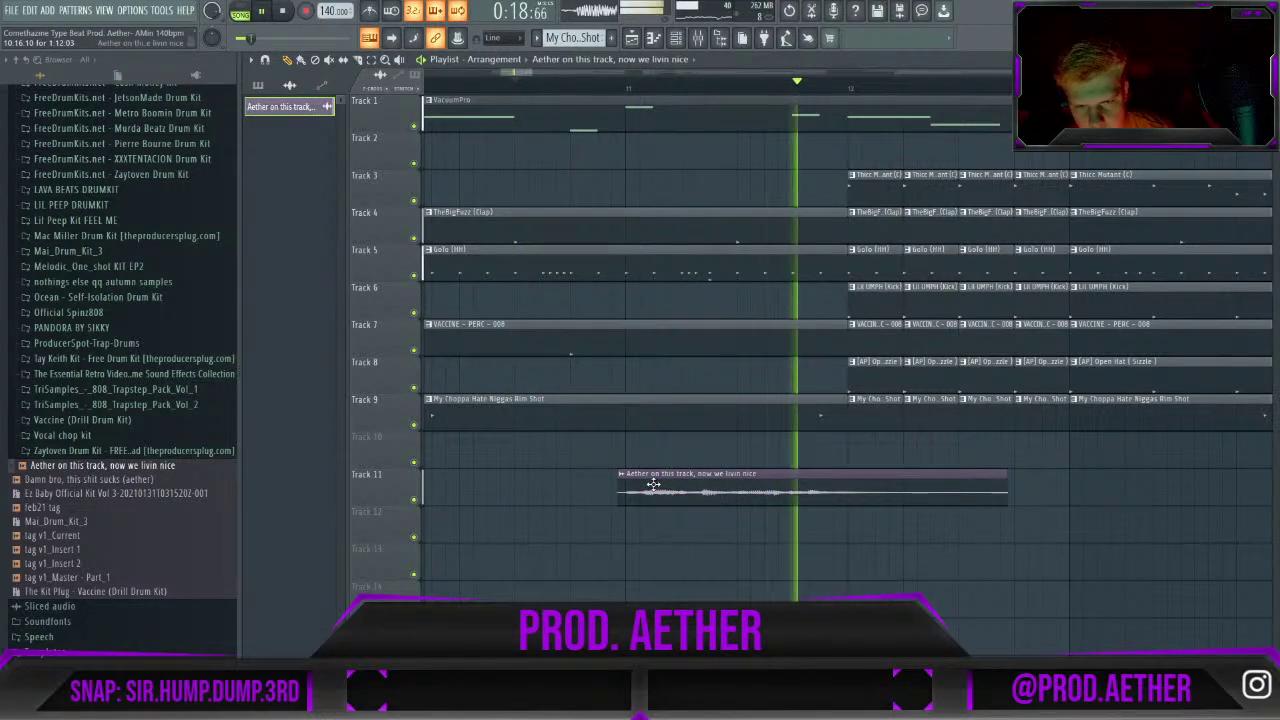
scroll(652, 484, "down", 2)
key("space")
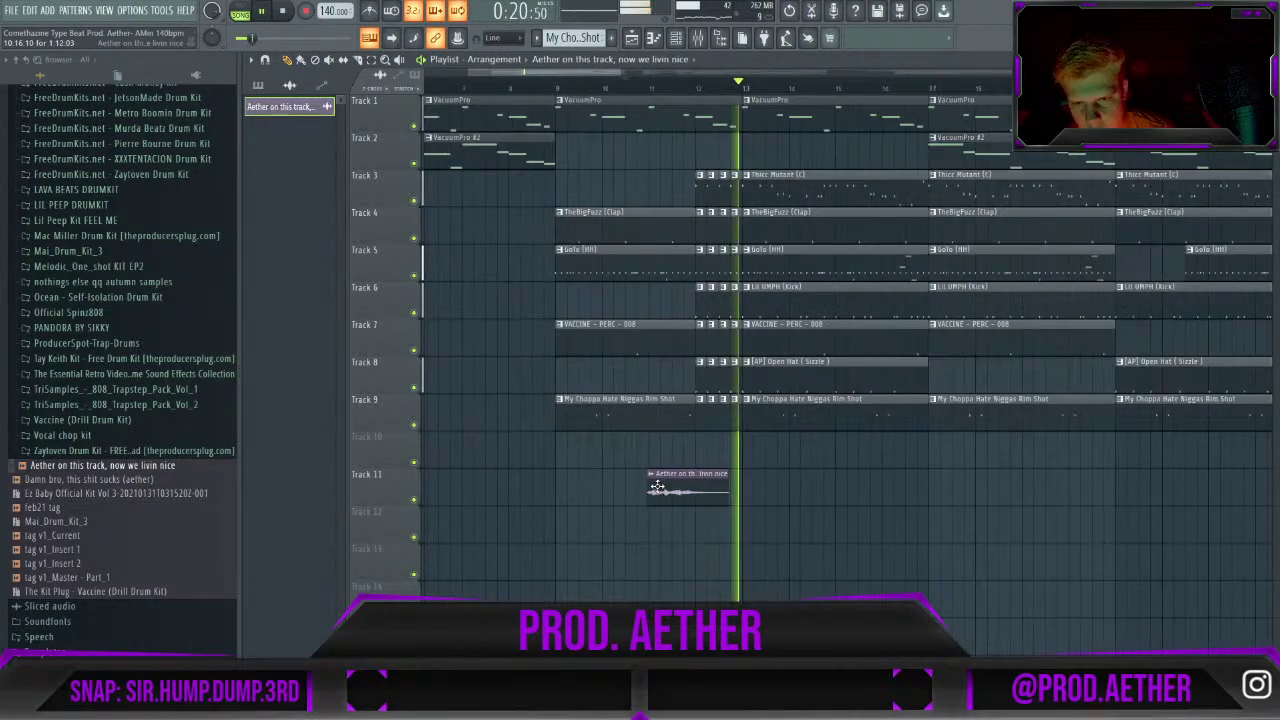
Save the beat project with the vocal tag in place.
scroll(574, 484, "down", 4)
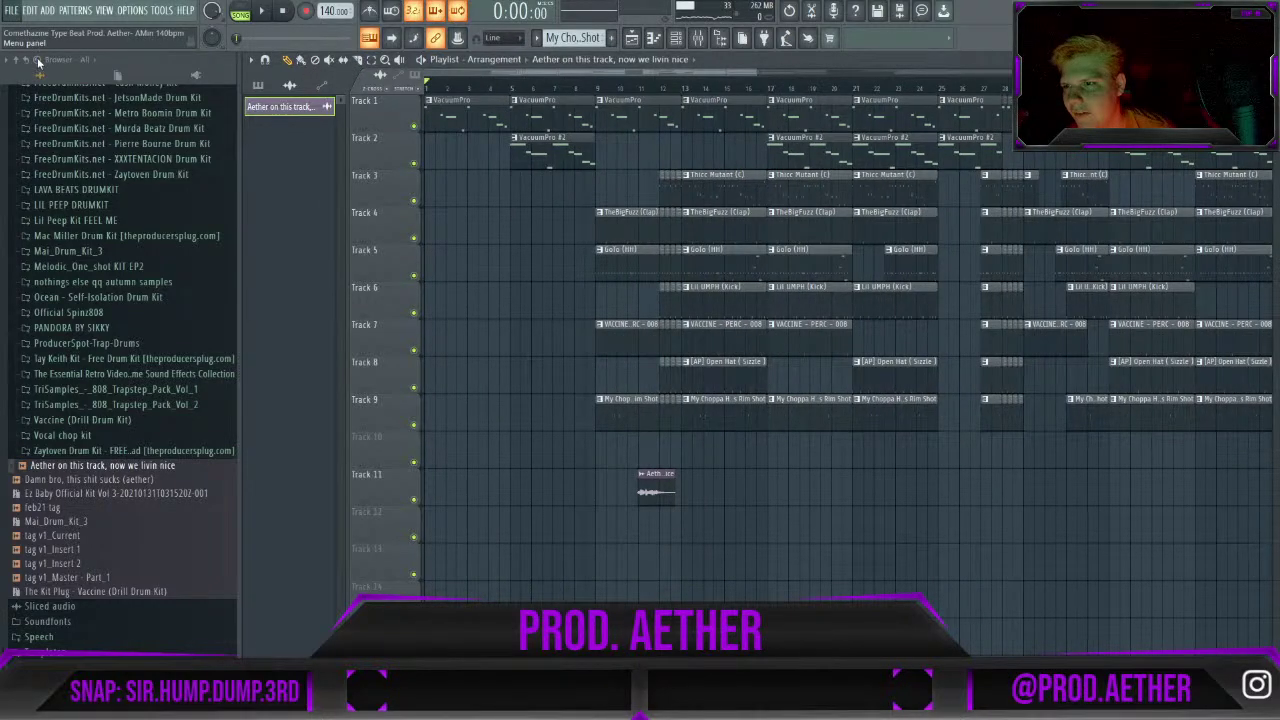
key("ctrl+s")
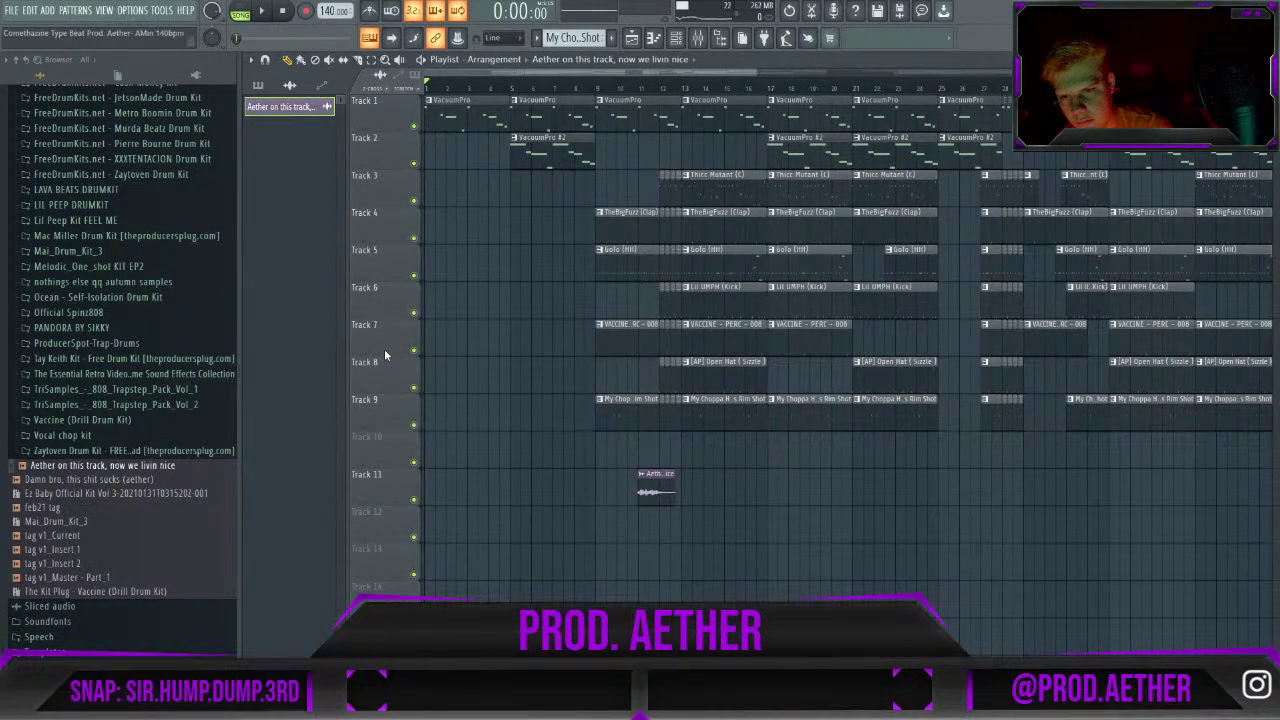
key("space")
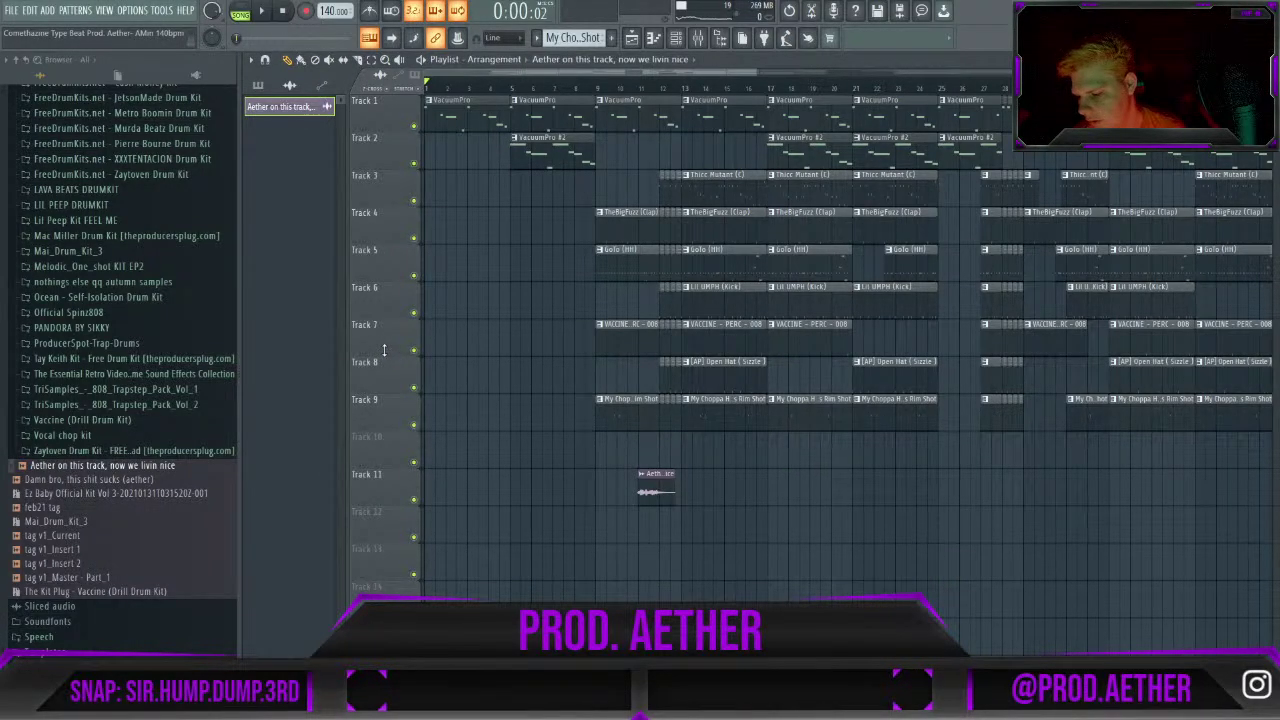
key("space")
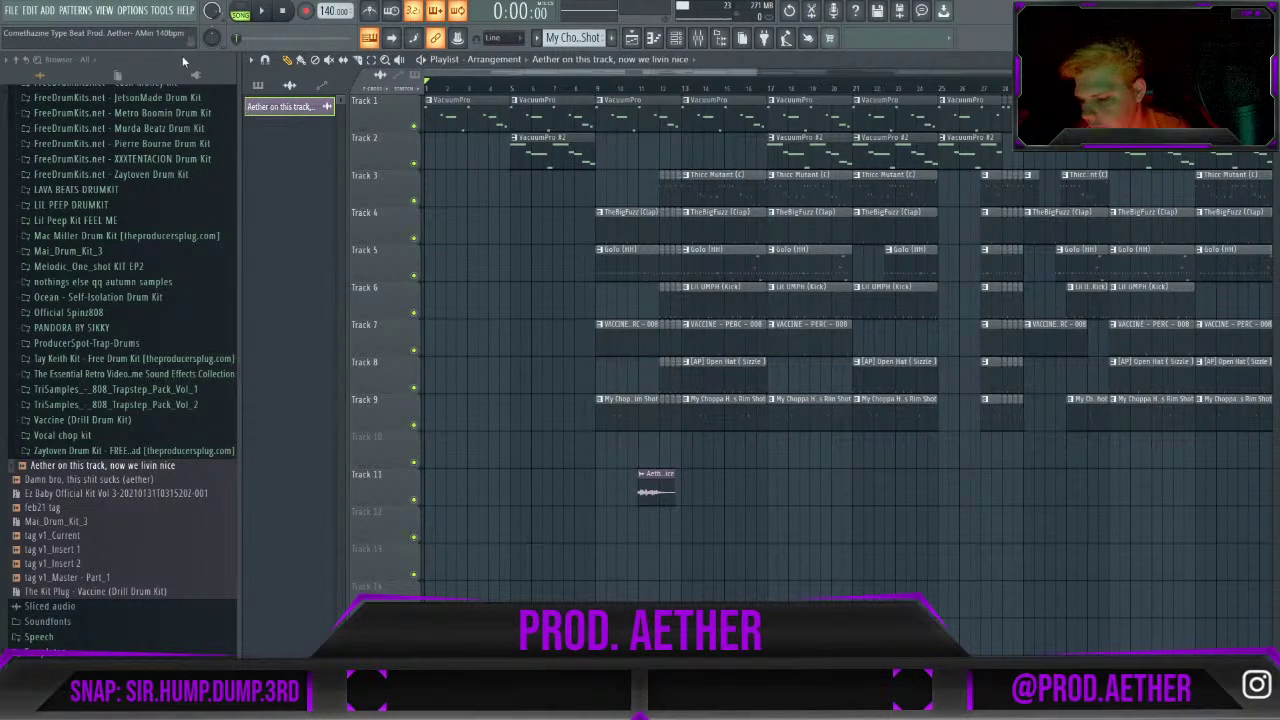
key("ctrl+s")
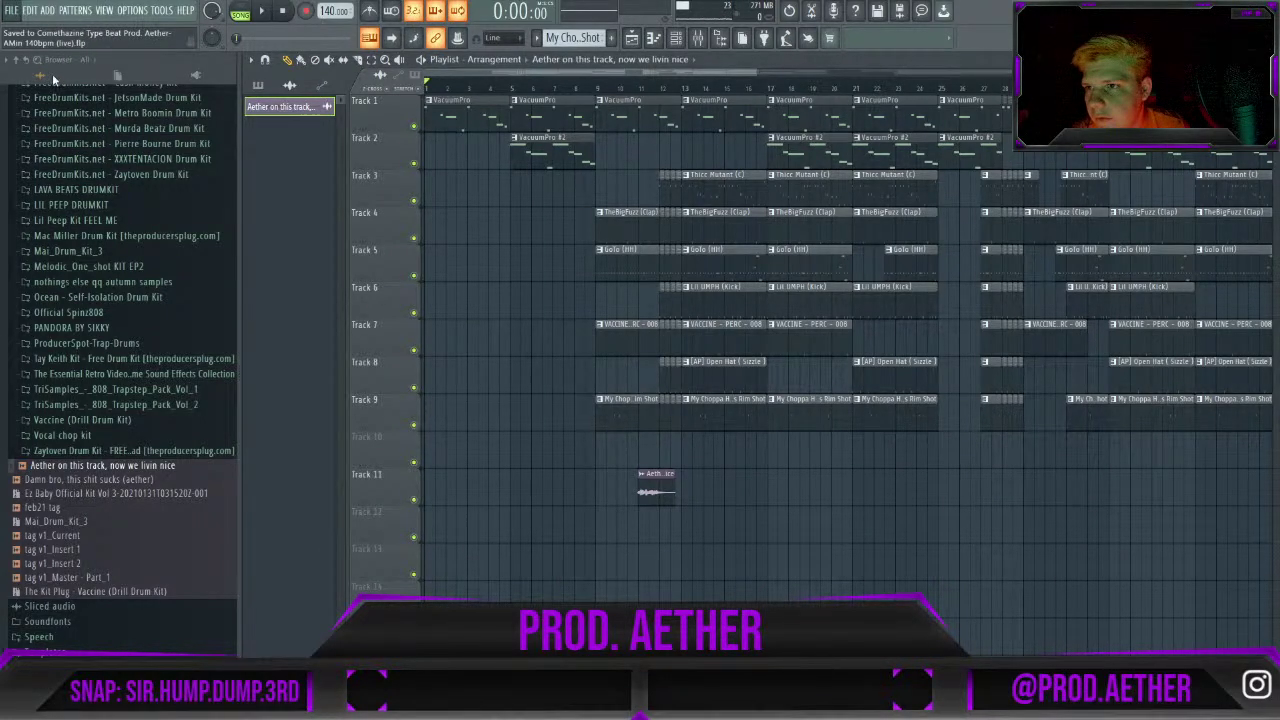
key("ctrl+s")
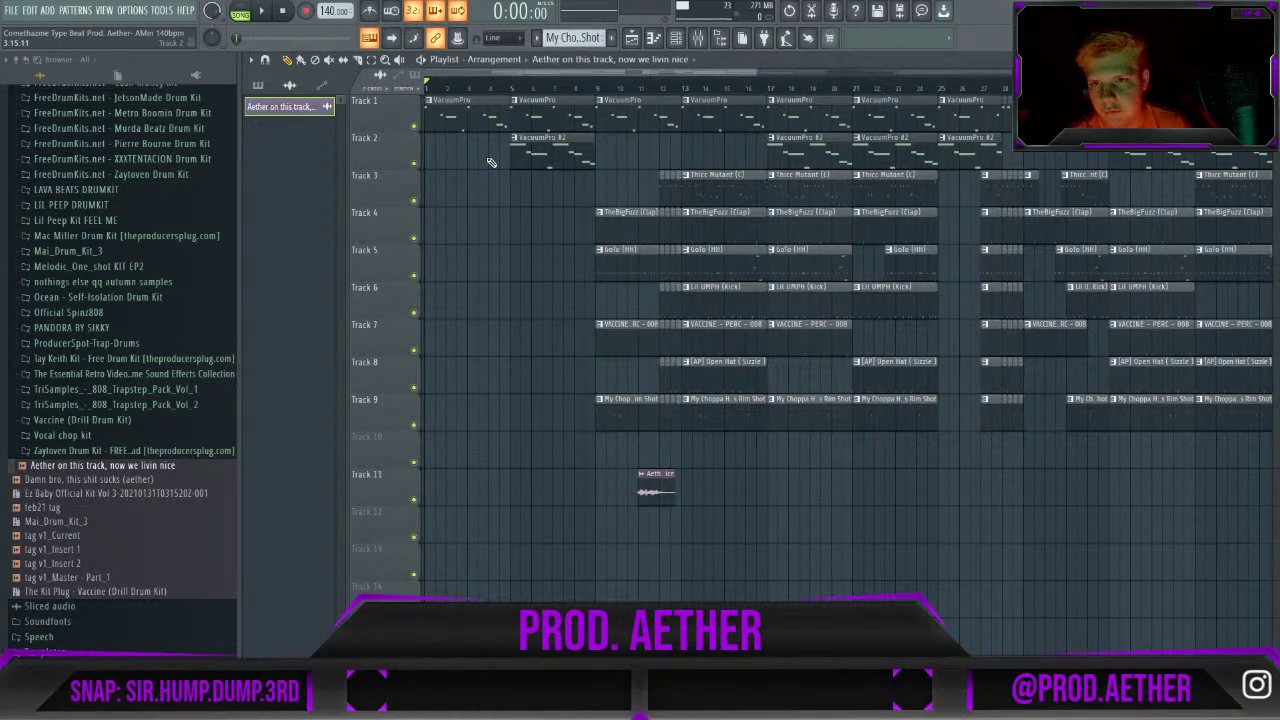
Play the whole arrangement through from the beginning and save the project again.
scroll(487, 258, "down", 2)
scroll(490, 257, "down", 1)
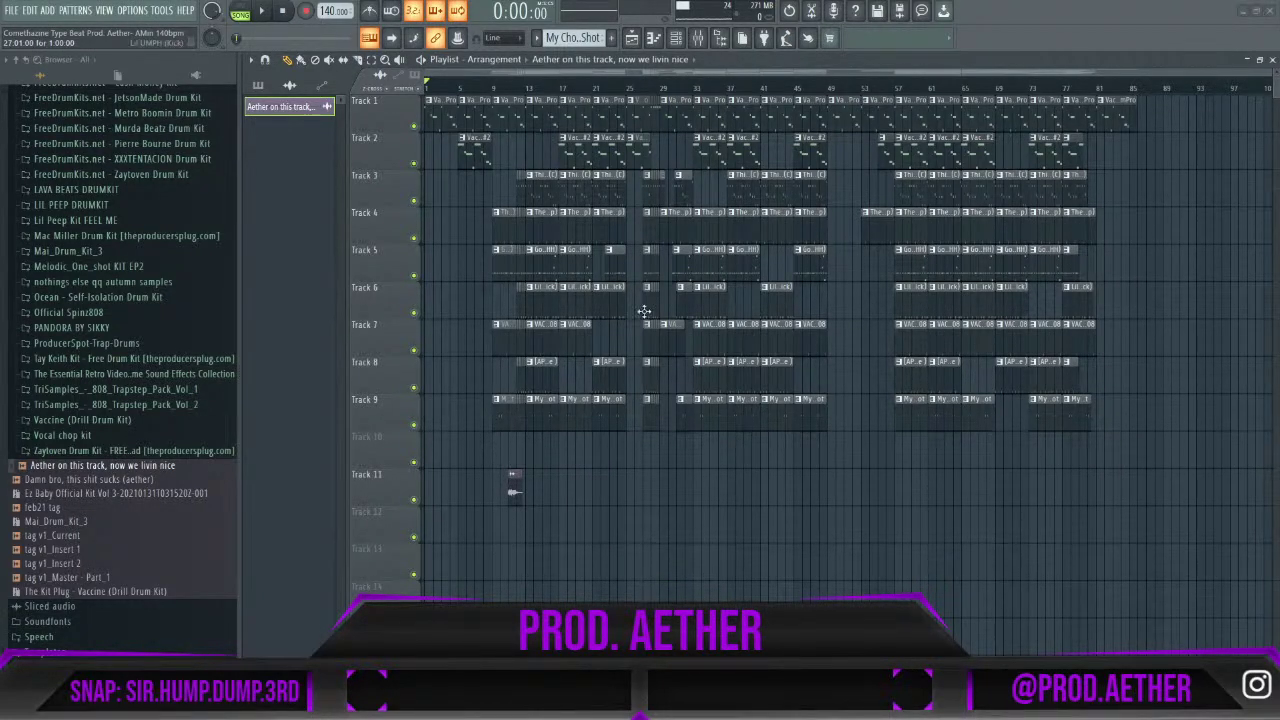
left_click(444, 89)
key("space")
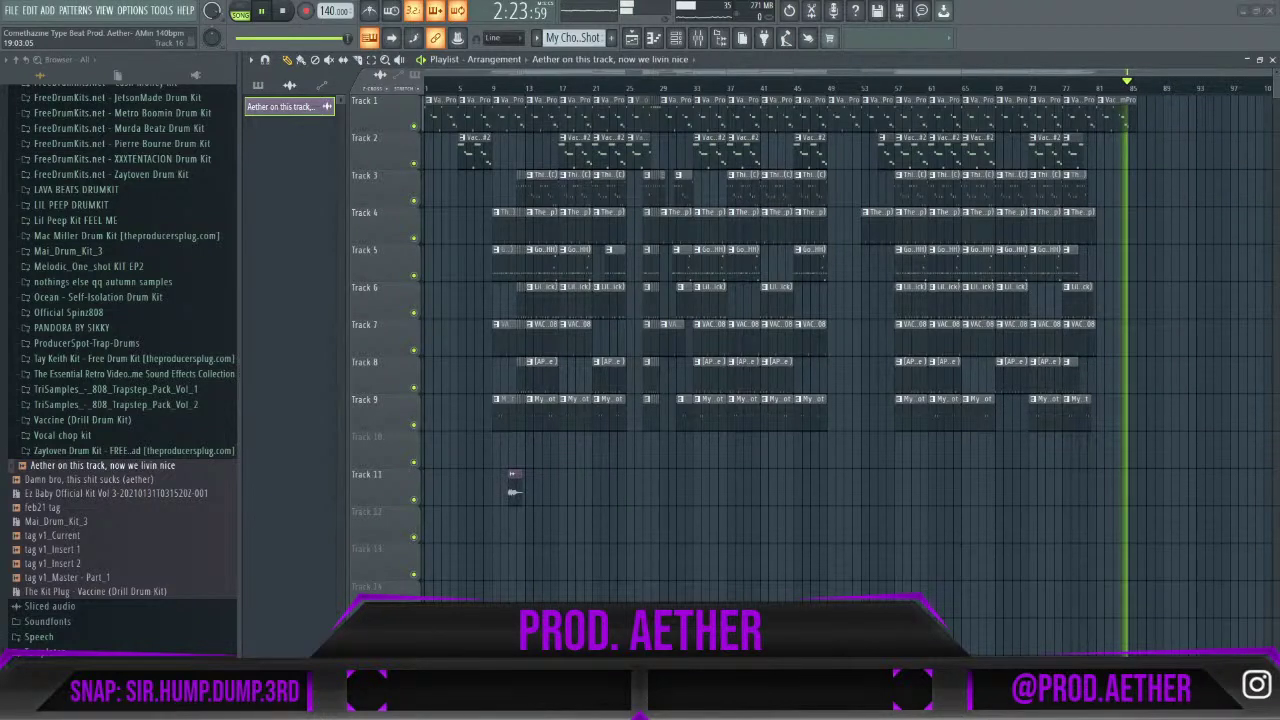
key("space")
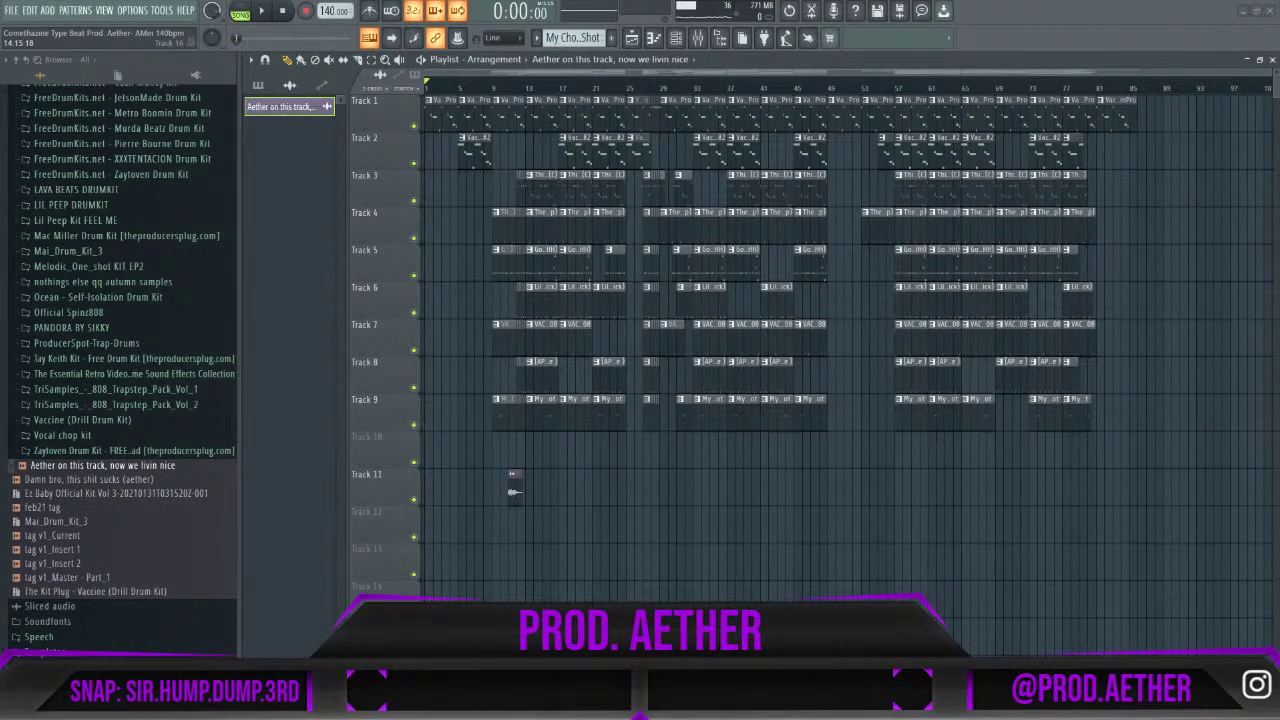
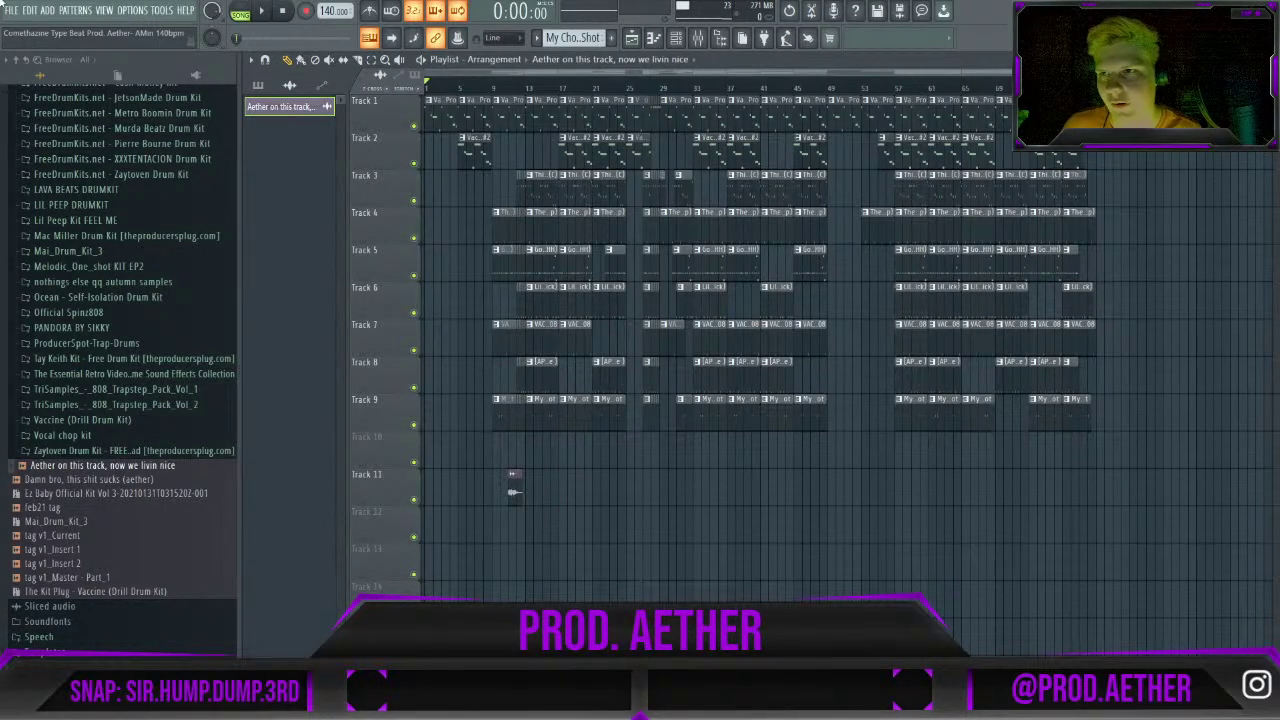
key("ctrl+s")
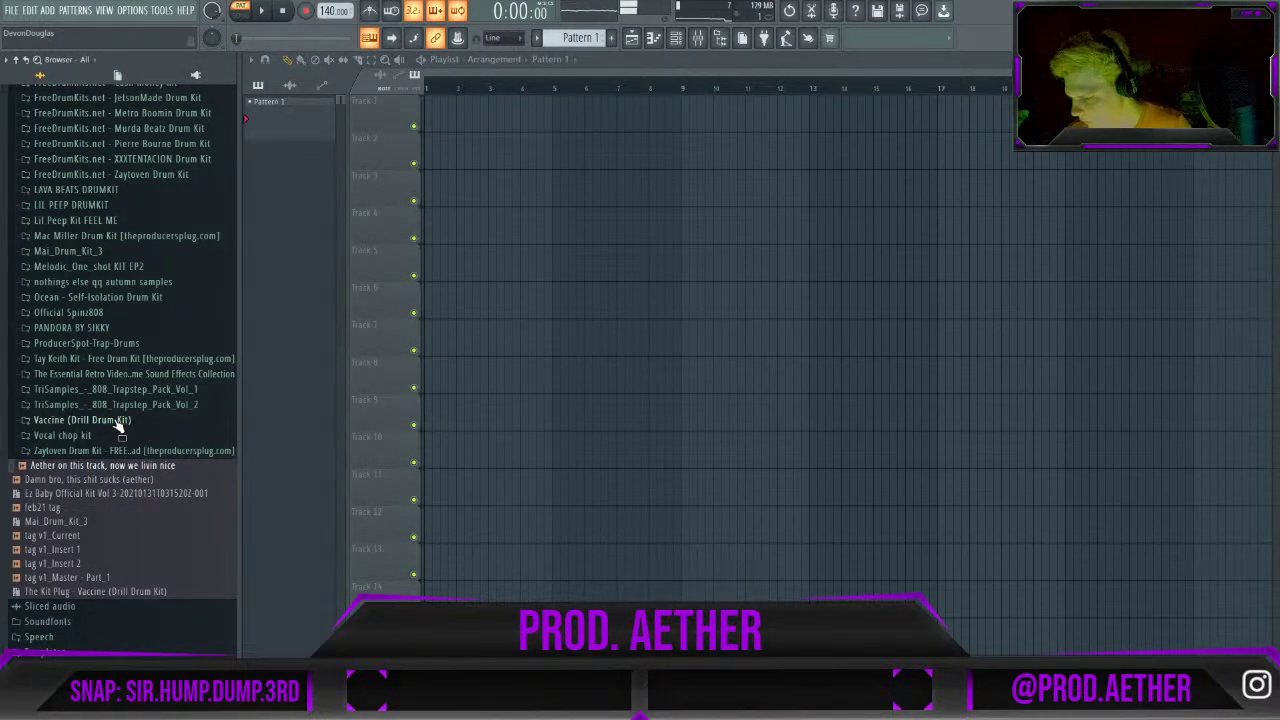
Look through the sample pack folders in the browser and open the Desktop folder.
scroll(118, 425, "up", 10)
scroll(132, 420, "down", 6)
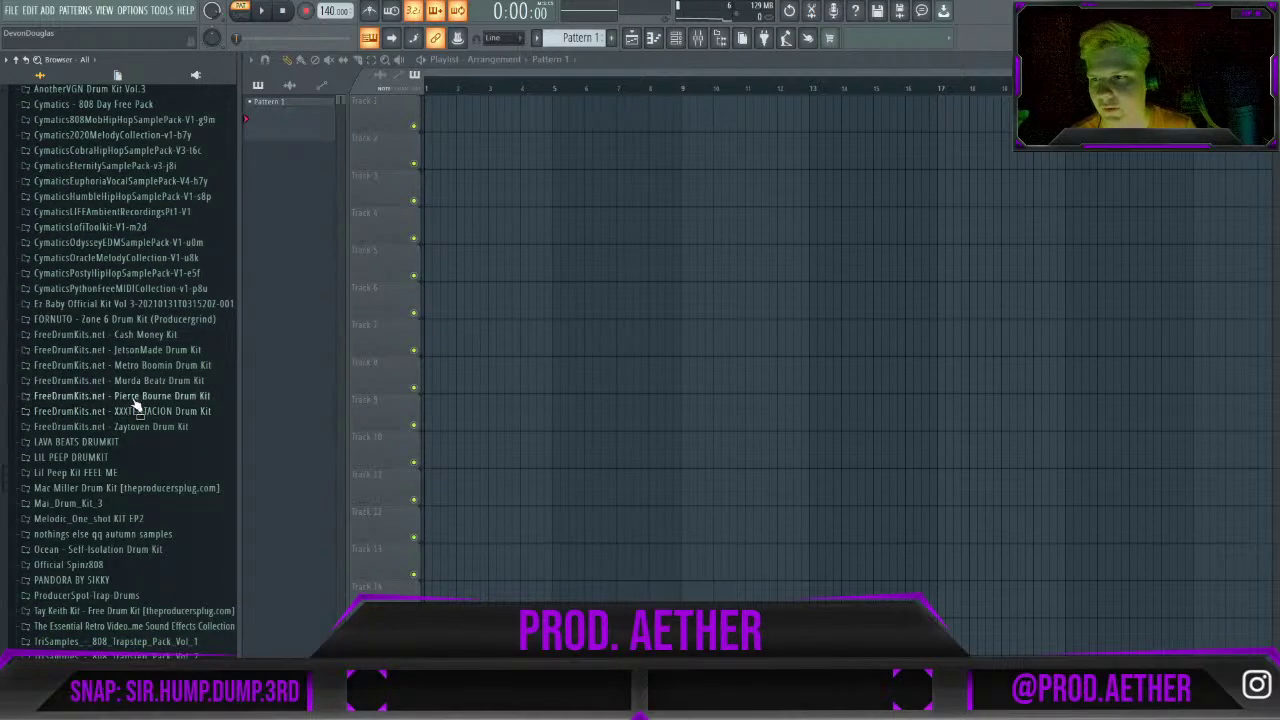
scroll(132, 418, "down", 6)
scroll(140, 418, "up", 15)
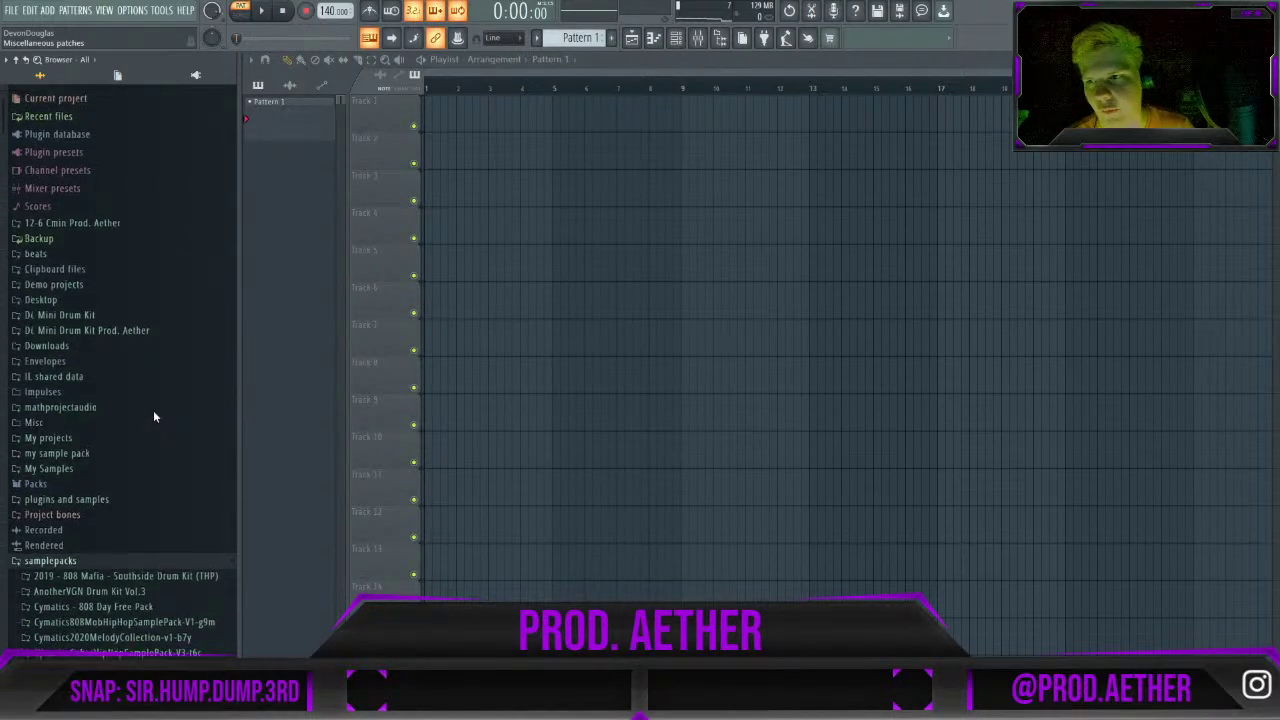
left_click(88, 293)
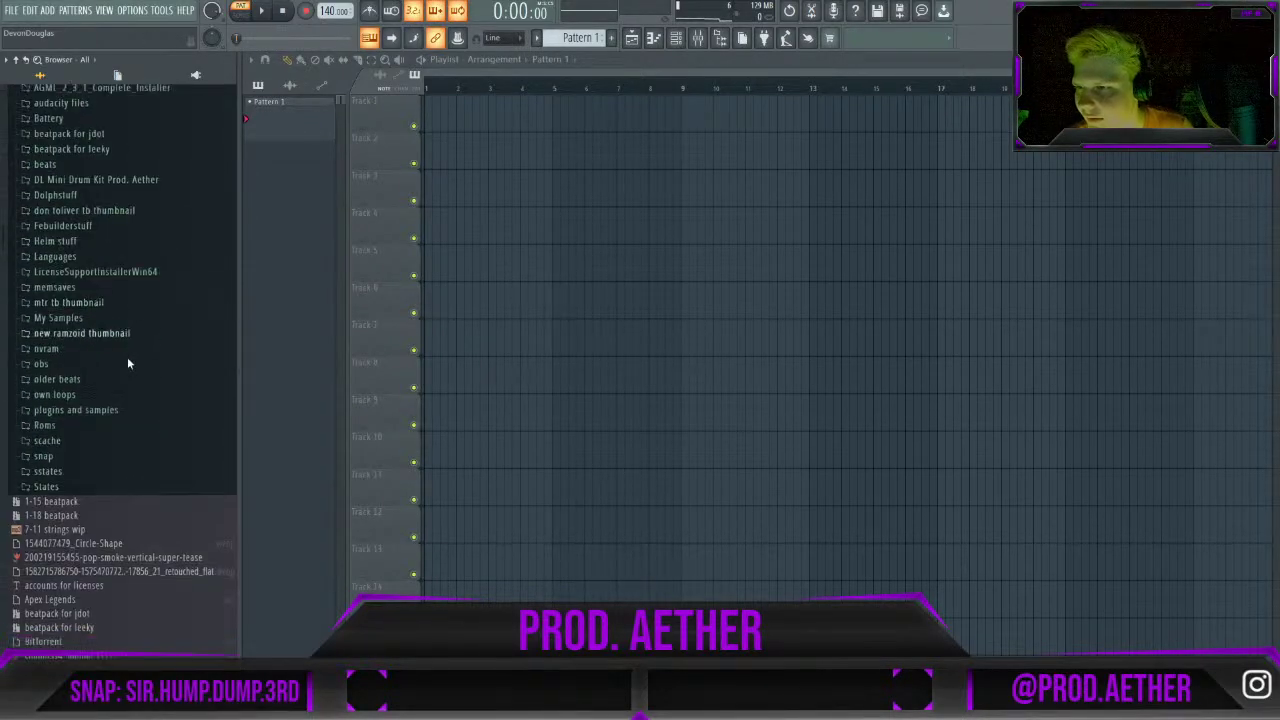
Place the "for carti demo" audio file from the Desktop folder at the start of Track 1.
scroll(140, 380, "down", 7)
scroll(157, 406, "down", 4)
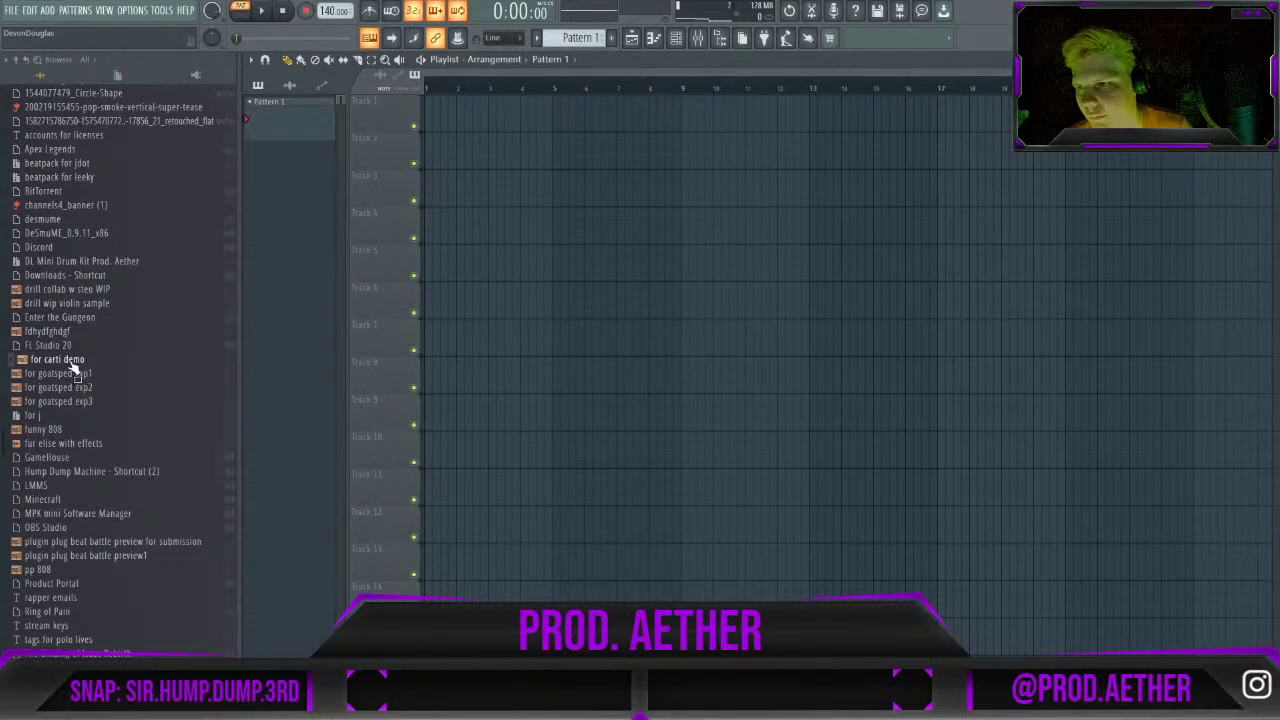
left_click_drag(447, 174, 450, 160)
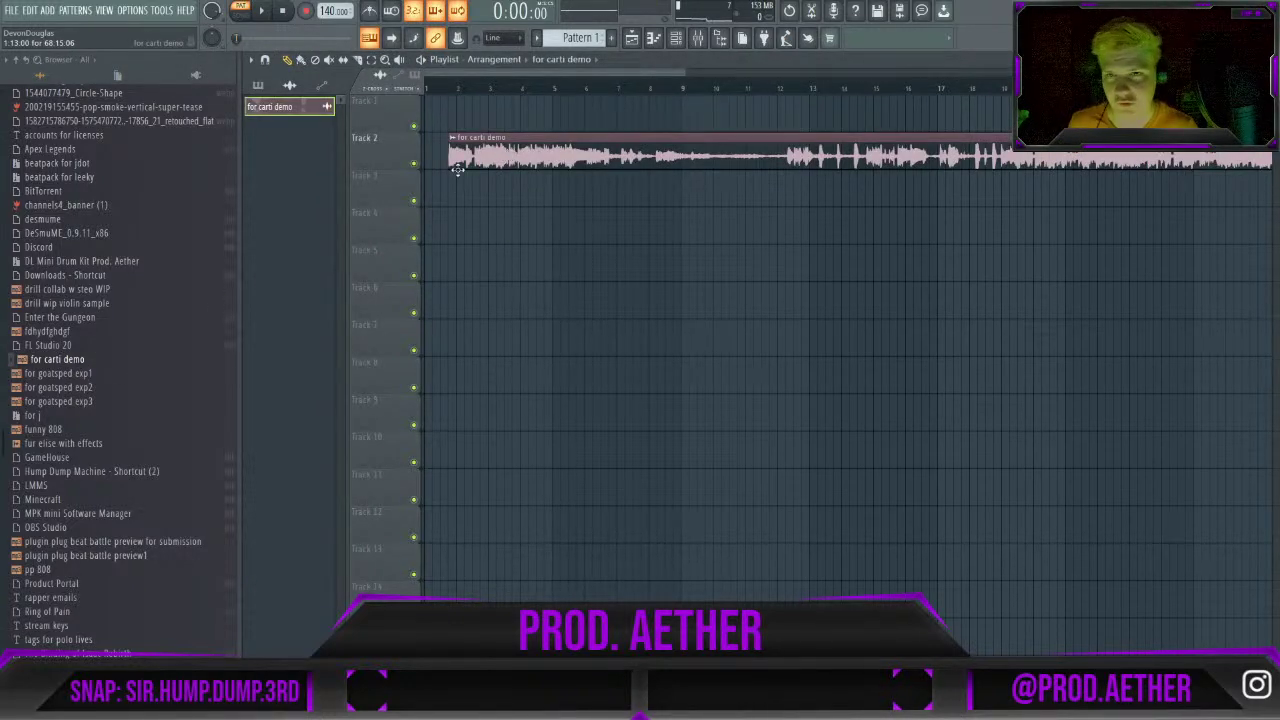
left_click_drag(470, 152, 446, 116)
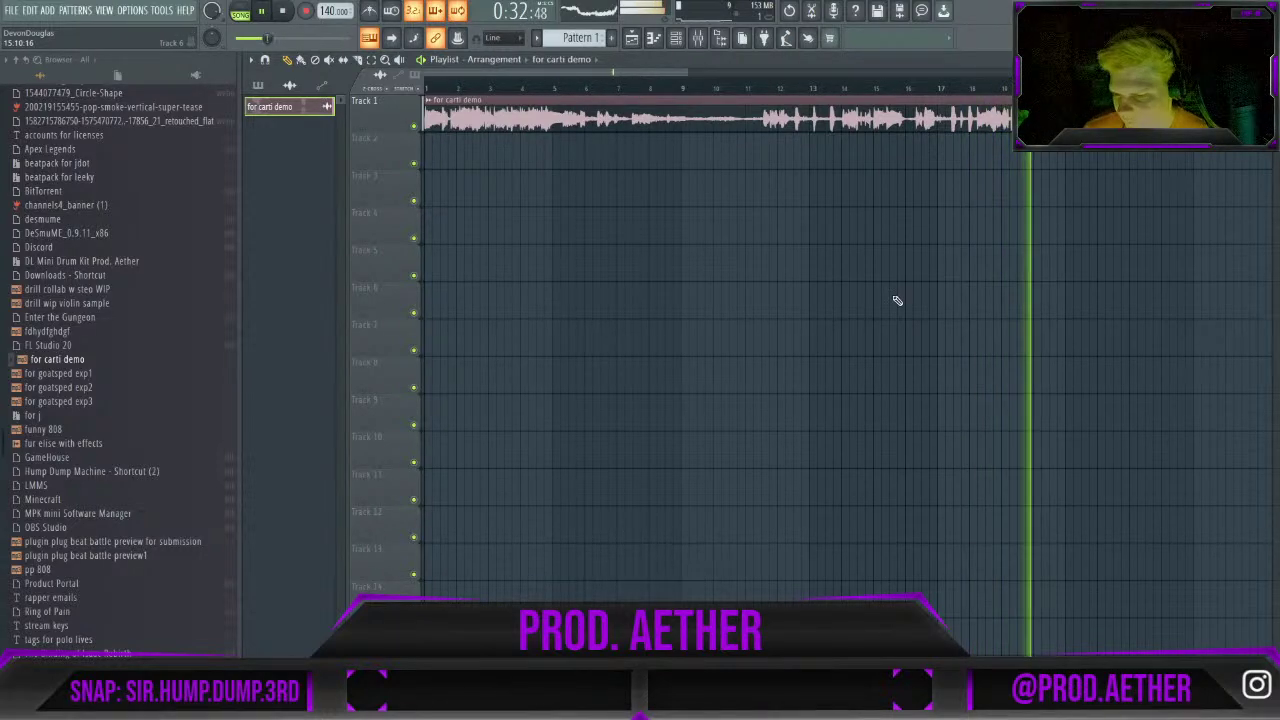
Play the "for carti demo" clip, following the playback past bar 53 of the playlist.
scroll(903, 316, "down", 3)
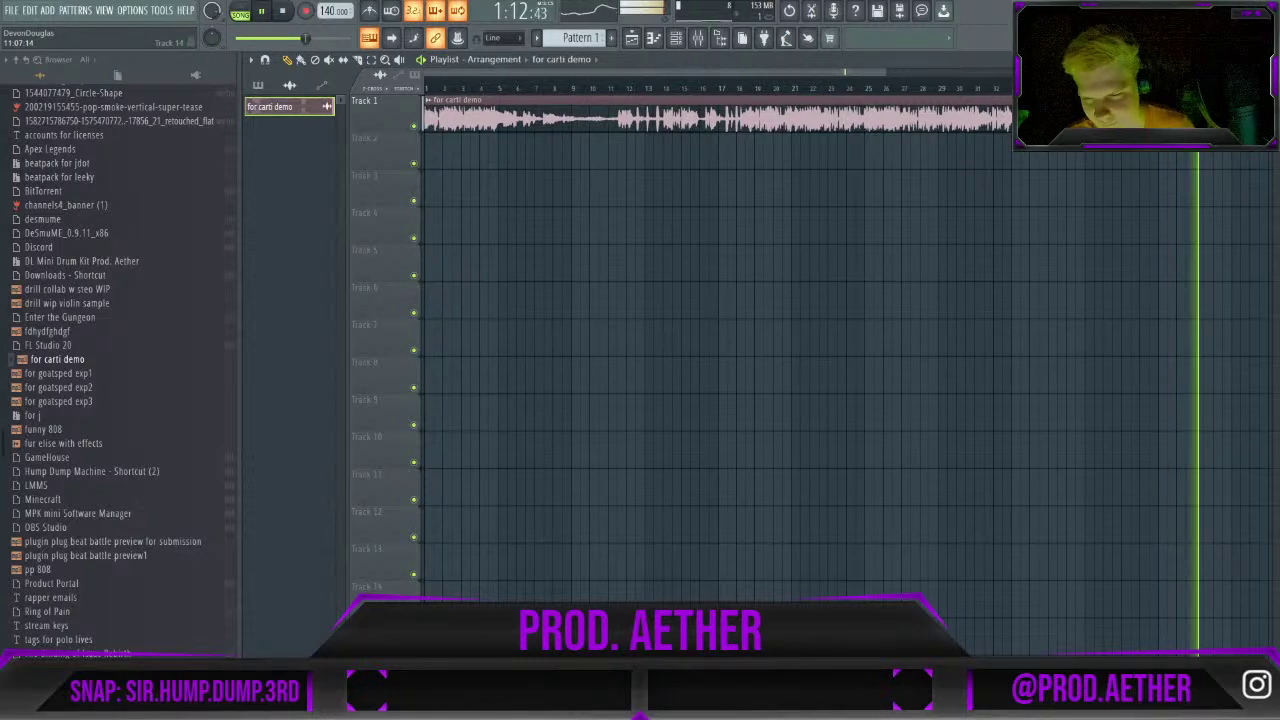
key("space")
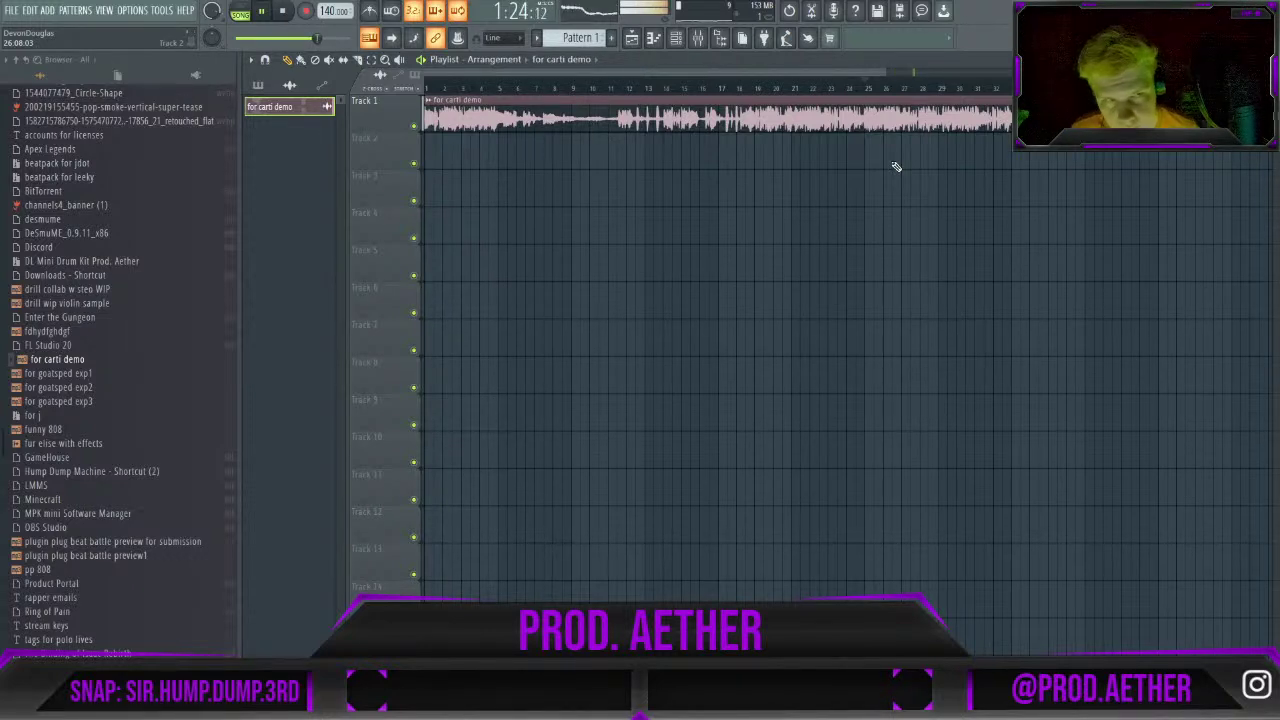
scroll(900, 427, "down", 3)
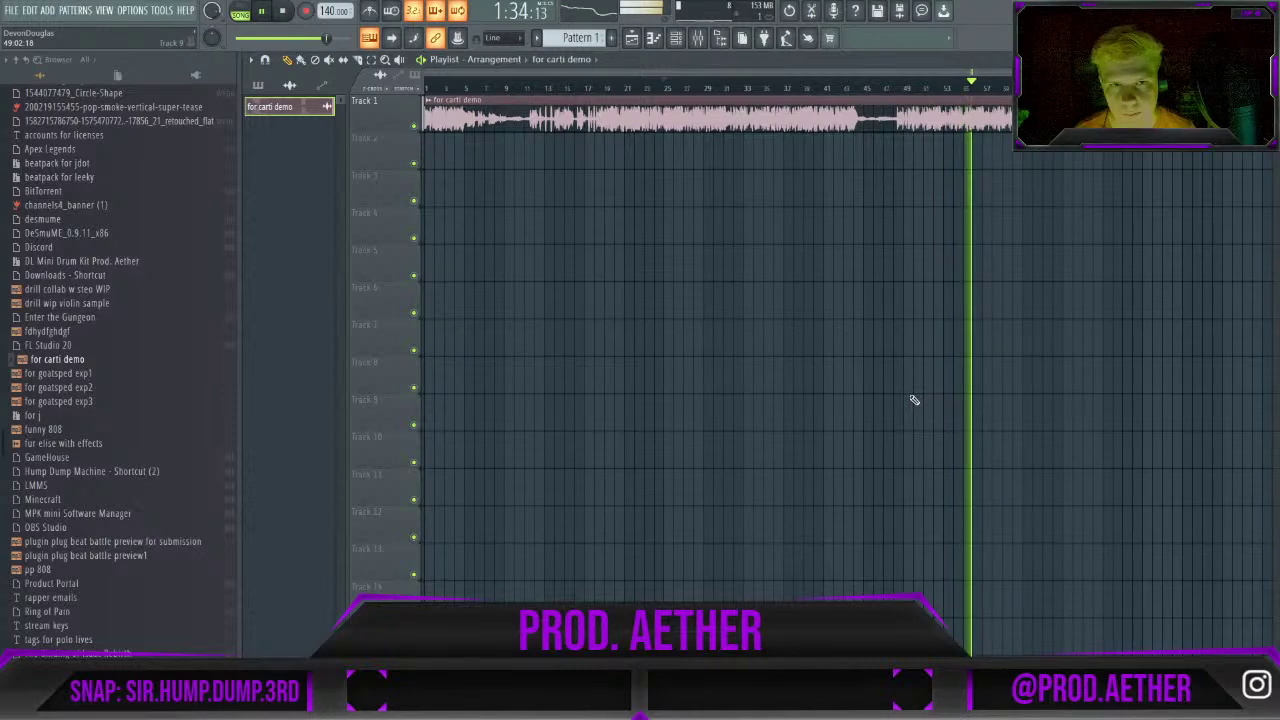
key("space")
Select bars 45 to 52 on the timeline, listen to that section of the demo, and return to the song start.
left_click(866, 88)
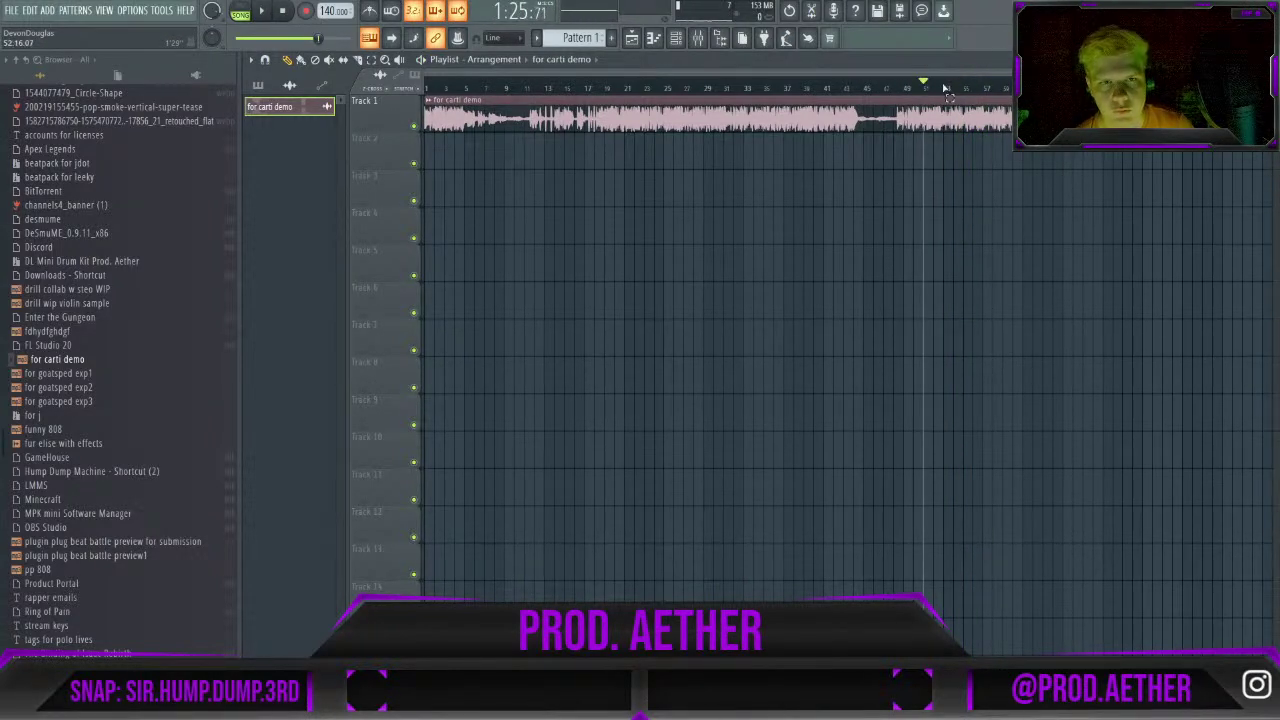
left_click_drag(944, 89, 868, 90)
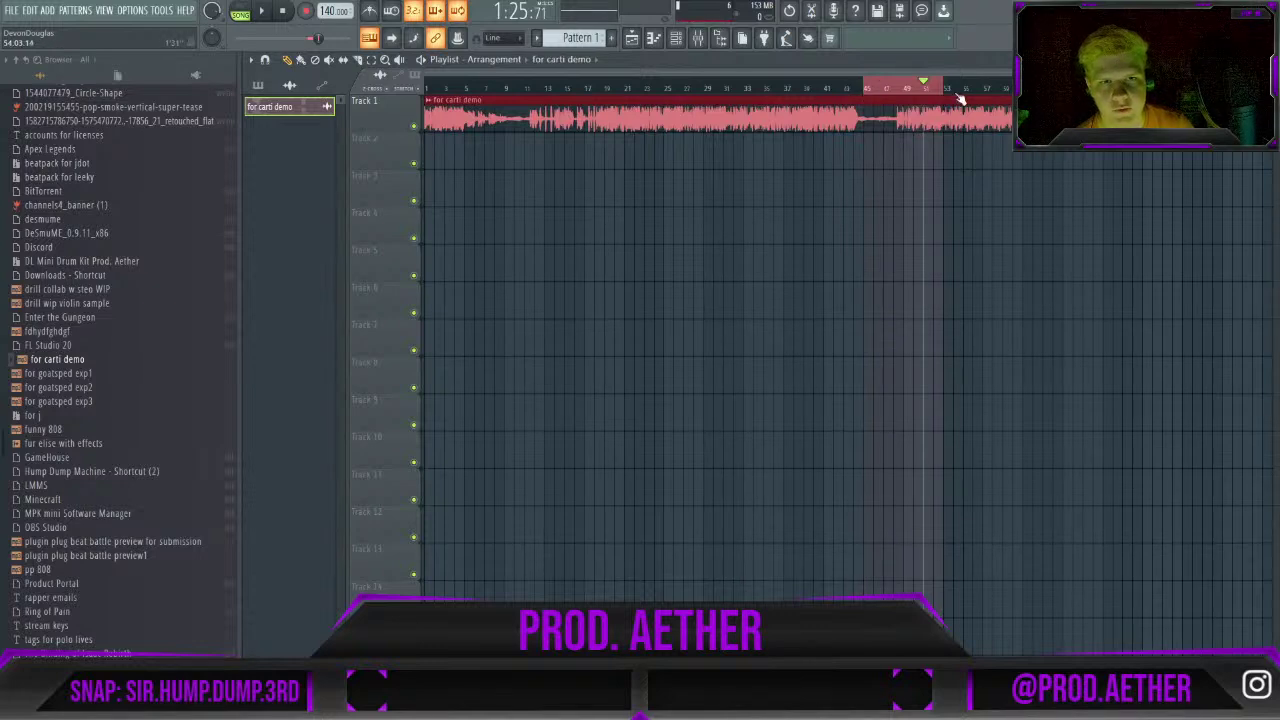
key("space")
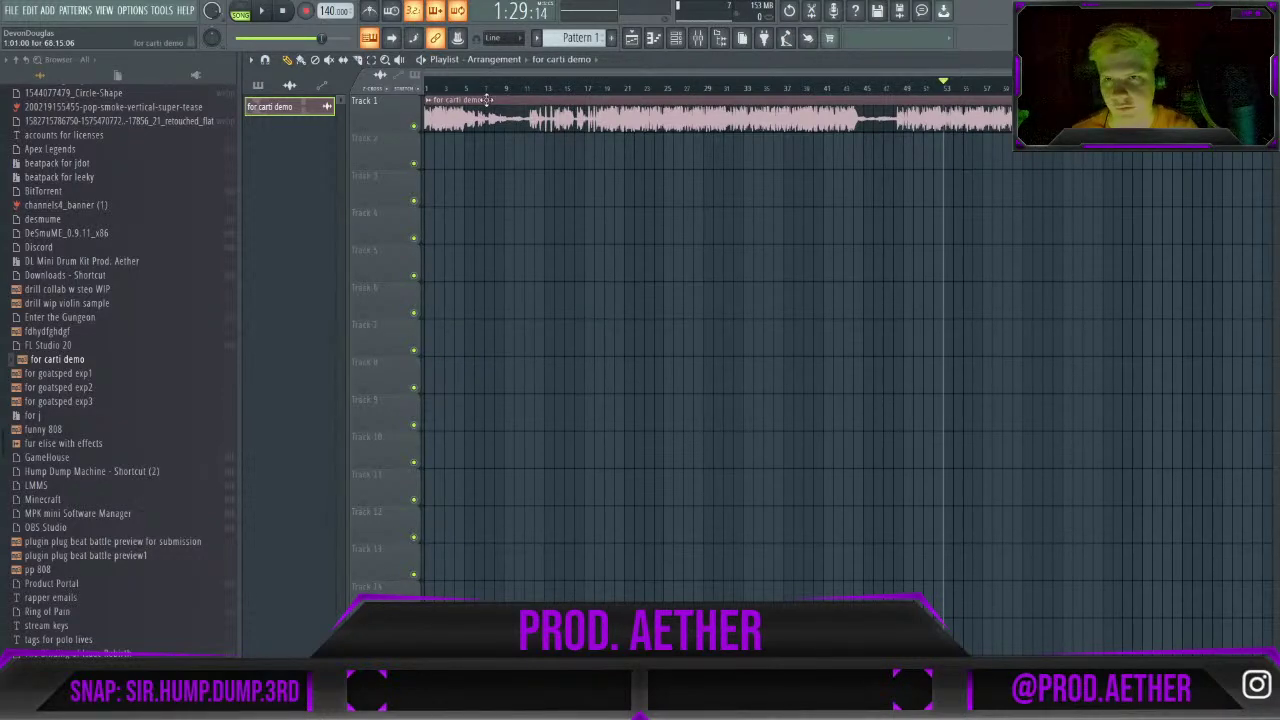
key("space")
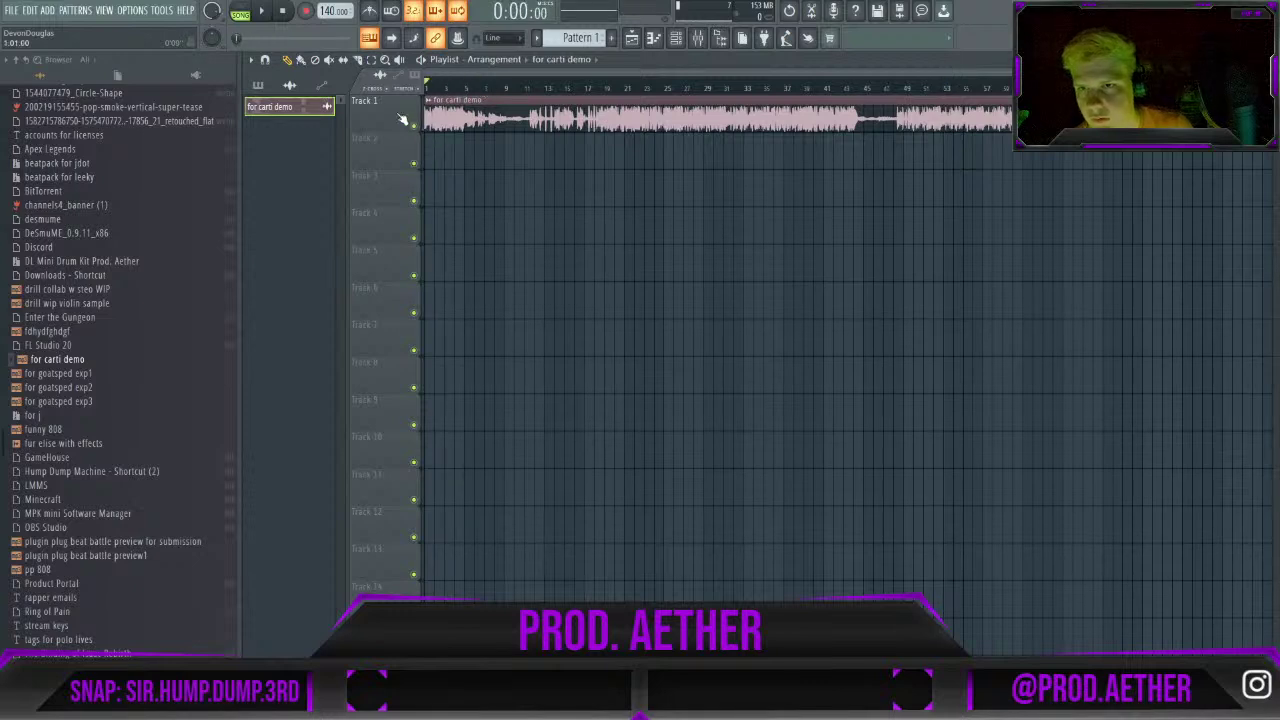
Load the Looperator effect on the Master mixer track and return to the playlist.
left_click(697, 37)
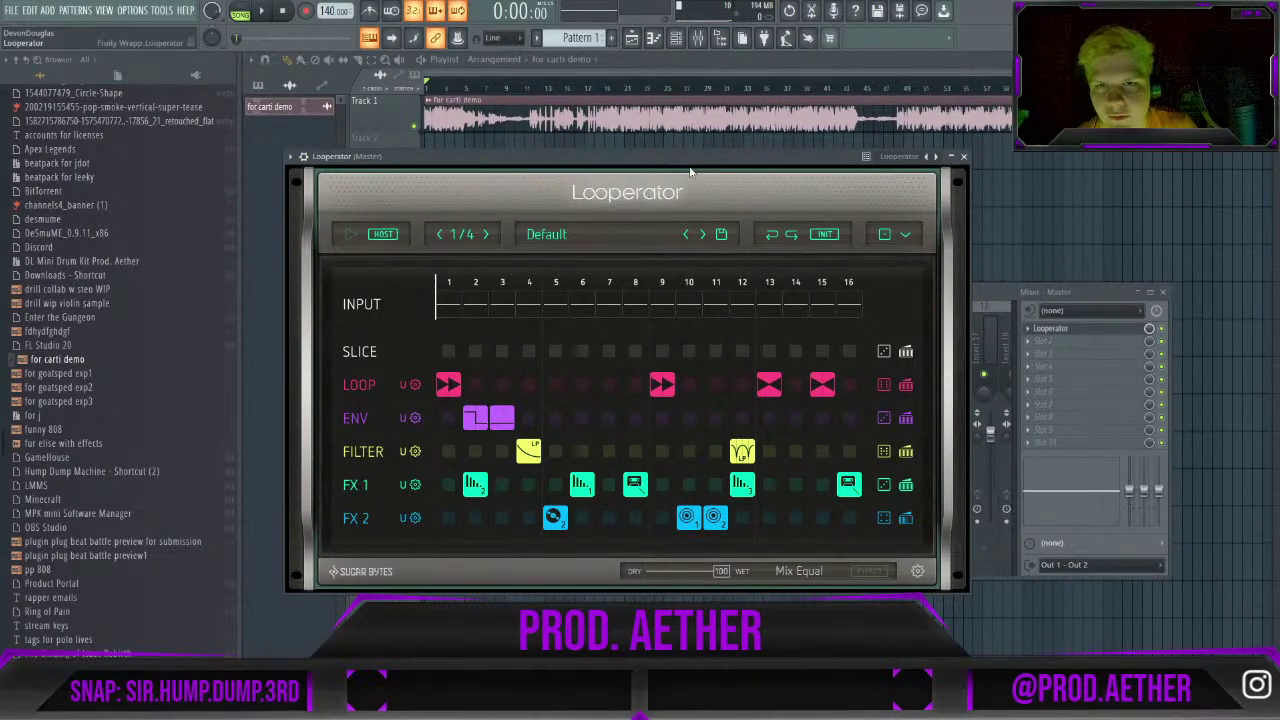
left_click_drag(677, 156, 718, 203)
left_click(447, 90)
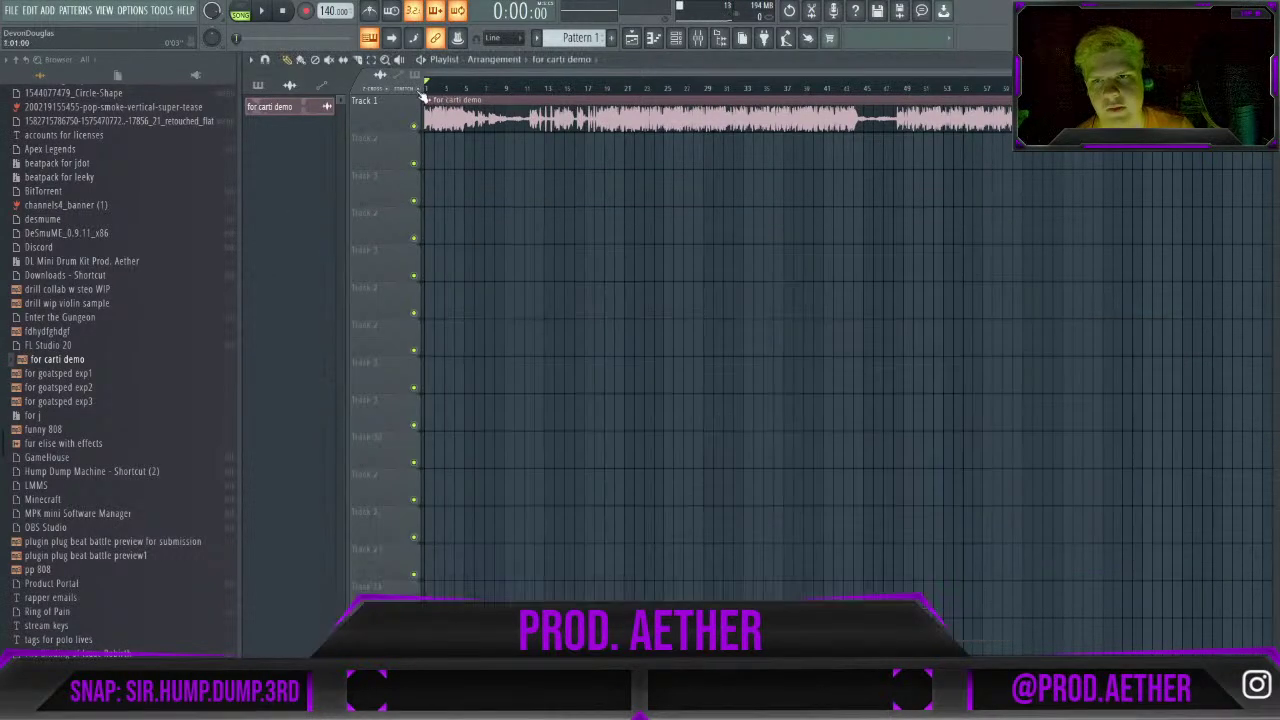
Play the demo through the effect and set the Master track volume to 100% (0.0 dB).
key("space")
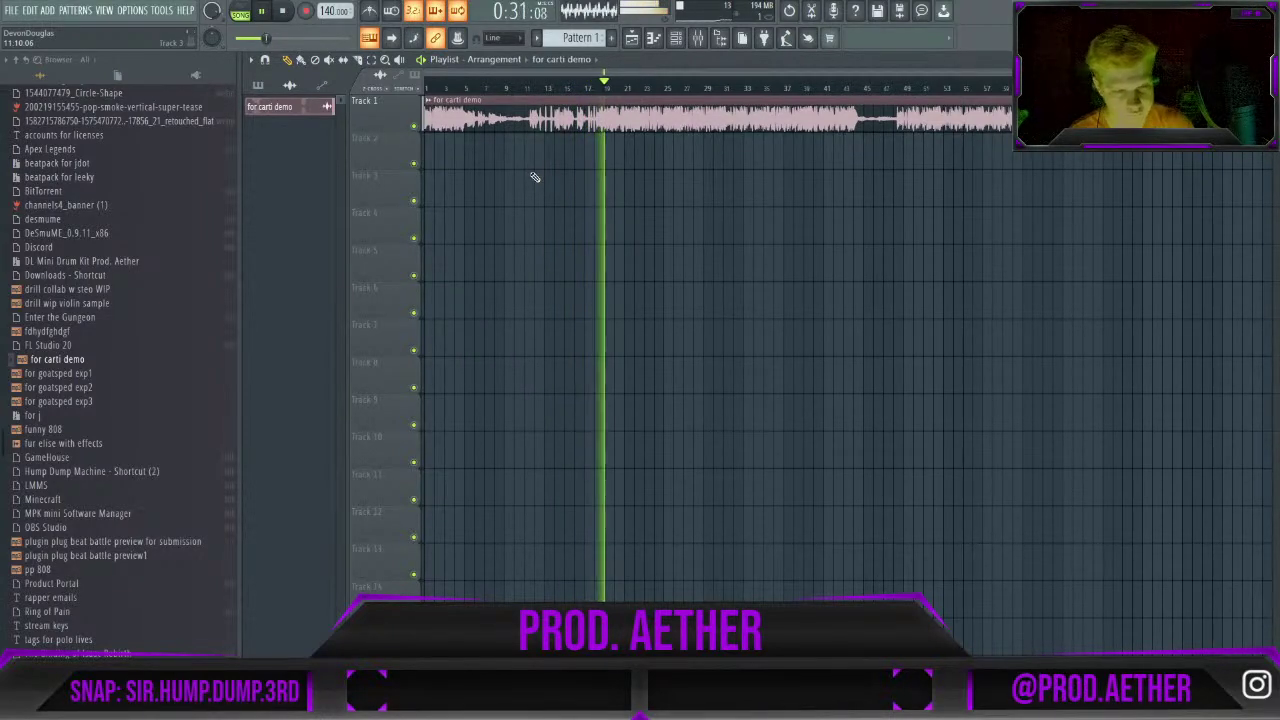
left_click(700, 37)
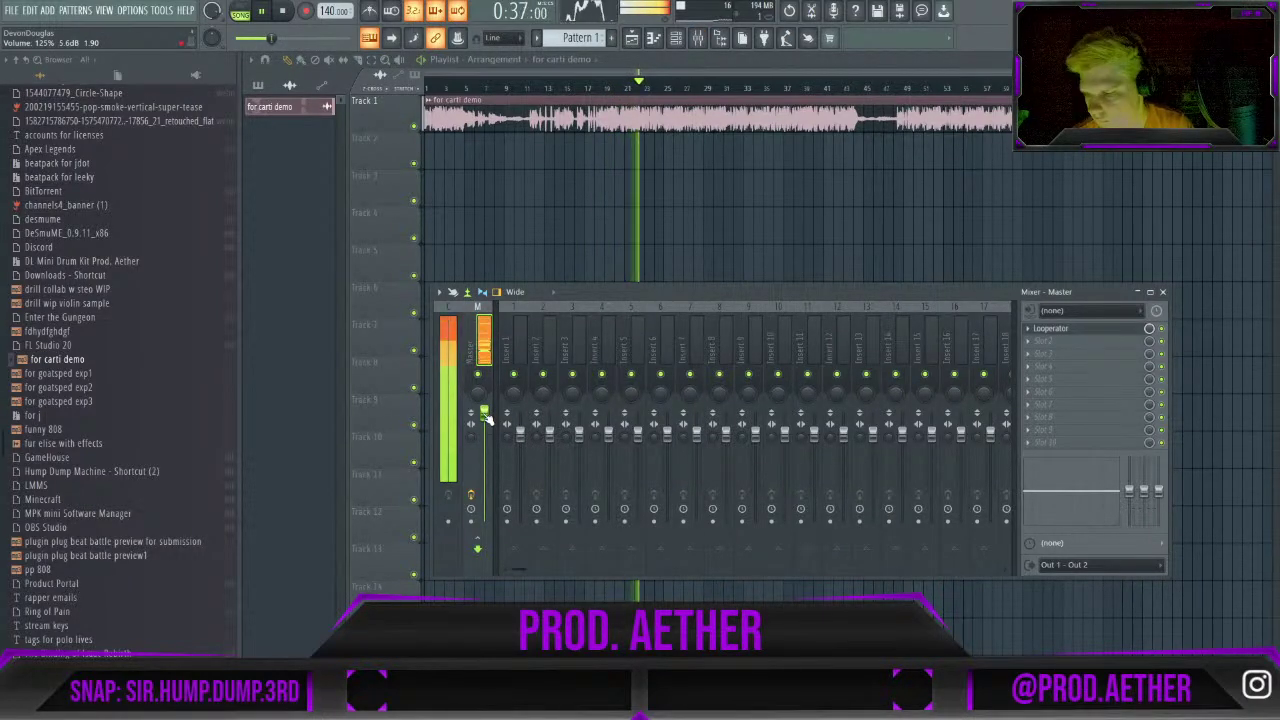
left_click_drag(490, 422, 490, 444)
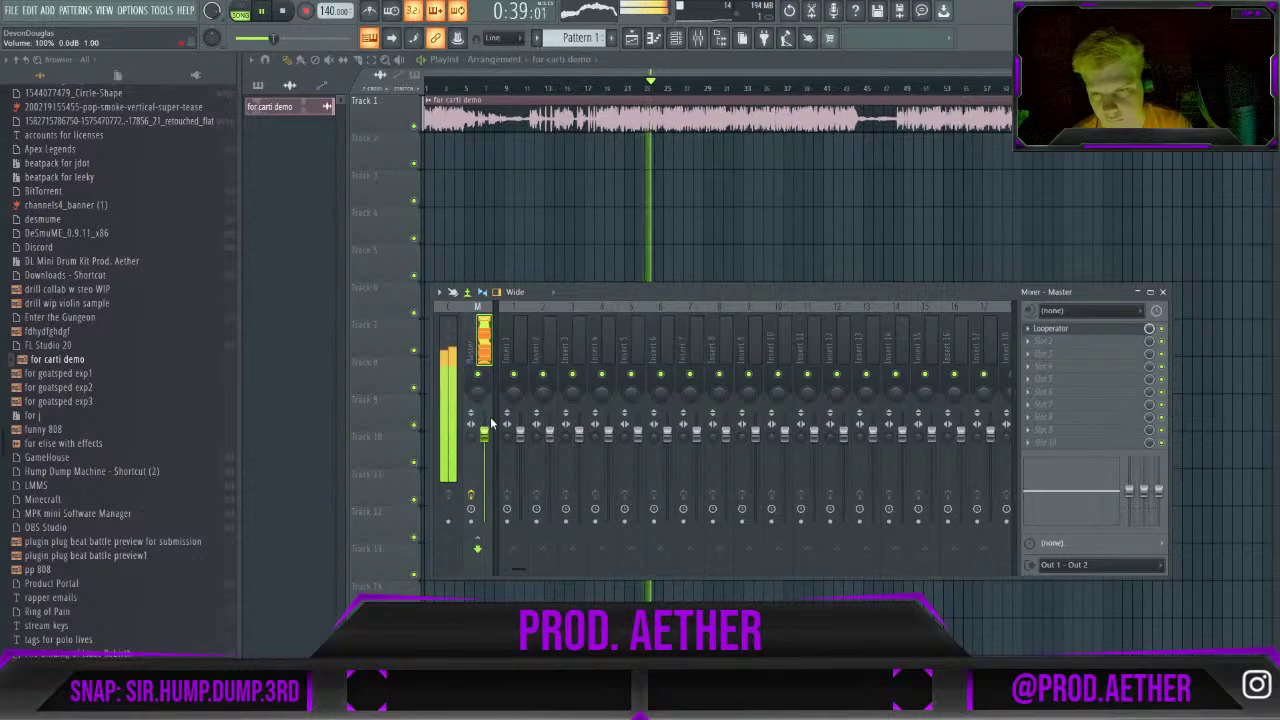
left_click(1163, 292)
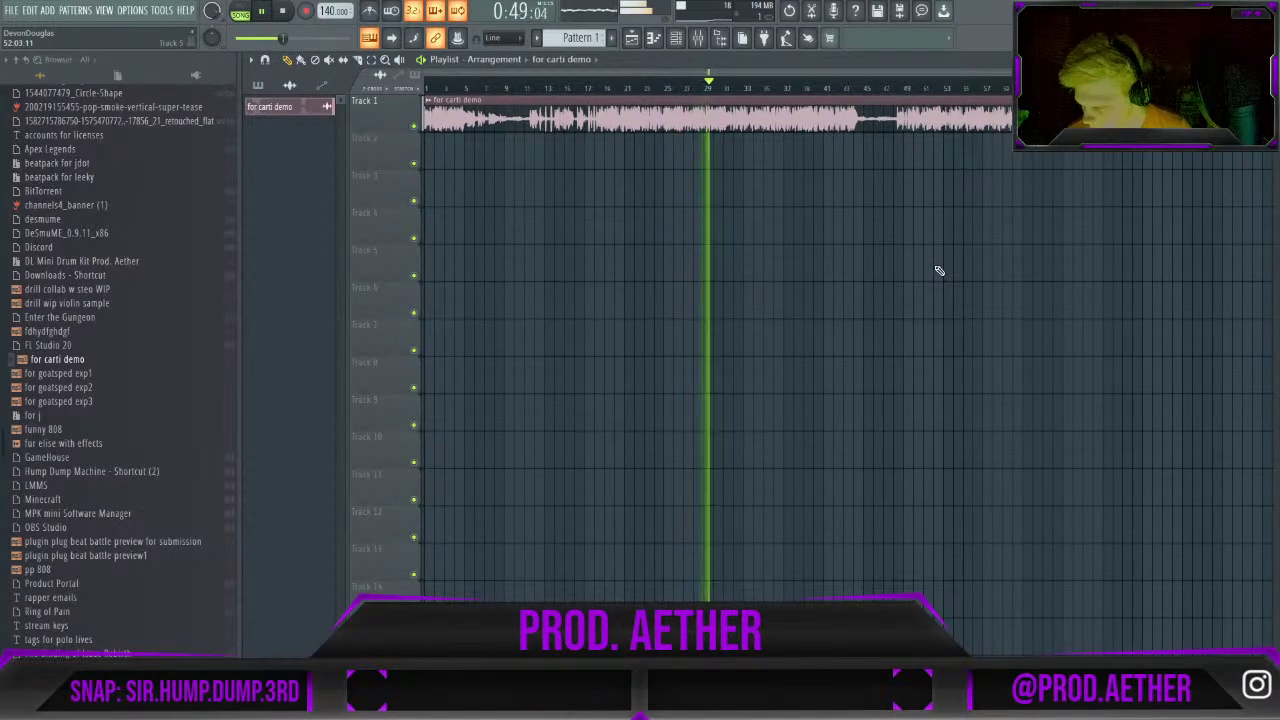
Replay the demo from several points near its beginning, and undo its placement in the playlist.
key("space")
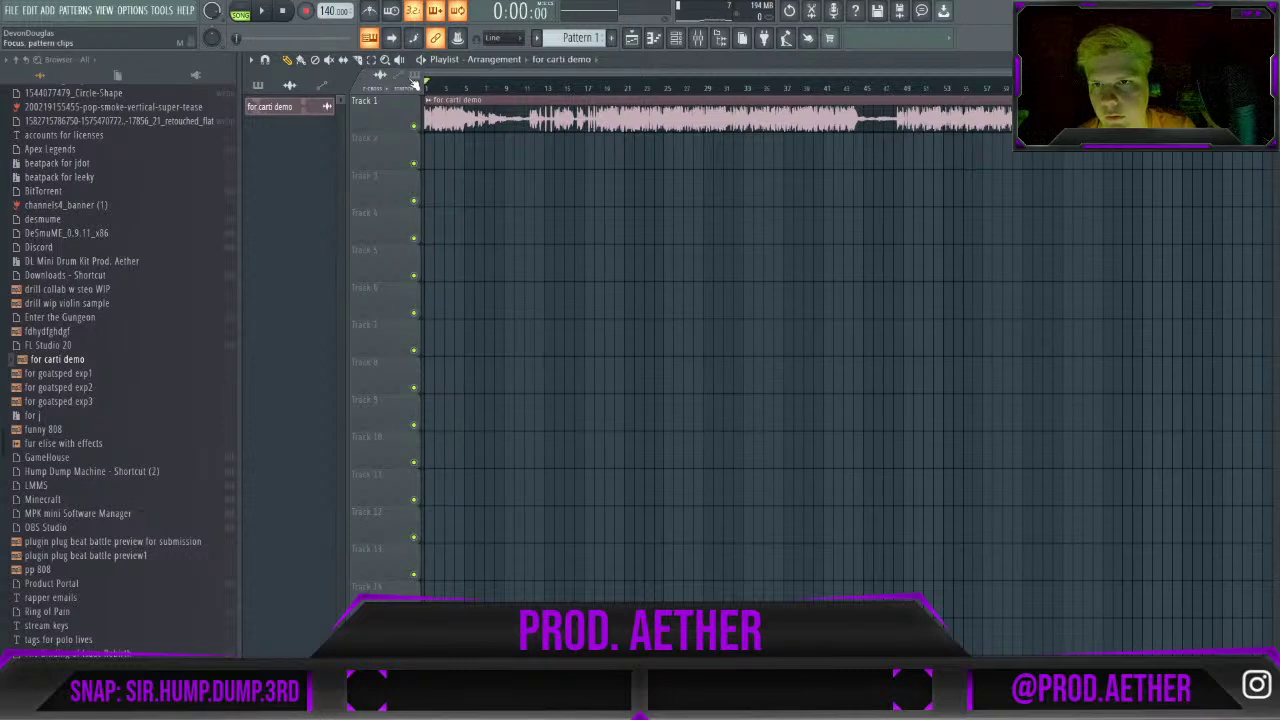
left_click_drag(1012, 88, 523, 92)
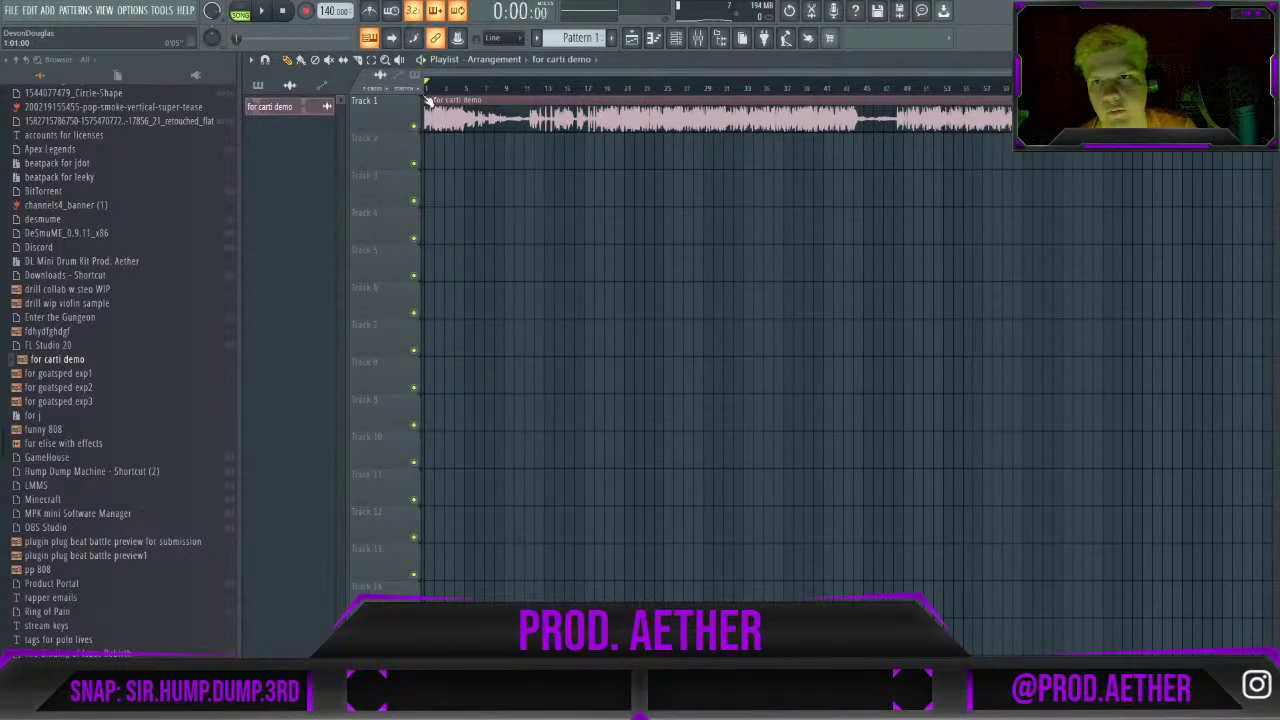
left_click(450, 88)
left_click(464, 87)
left_click(446, 87)
left_click(465, 87)
left_click(476, 87)
left_click_drag(483, 88, 392, 92)
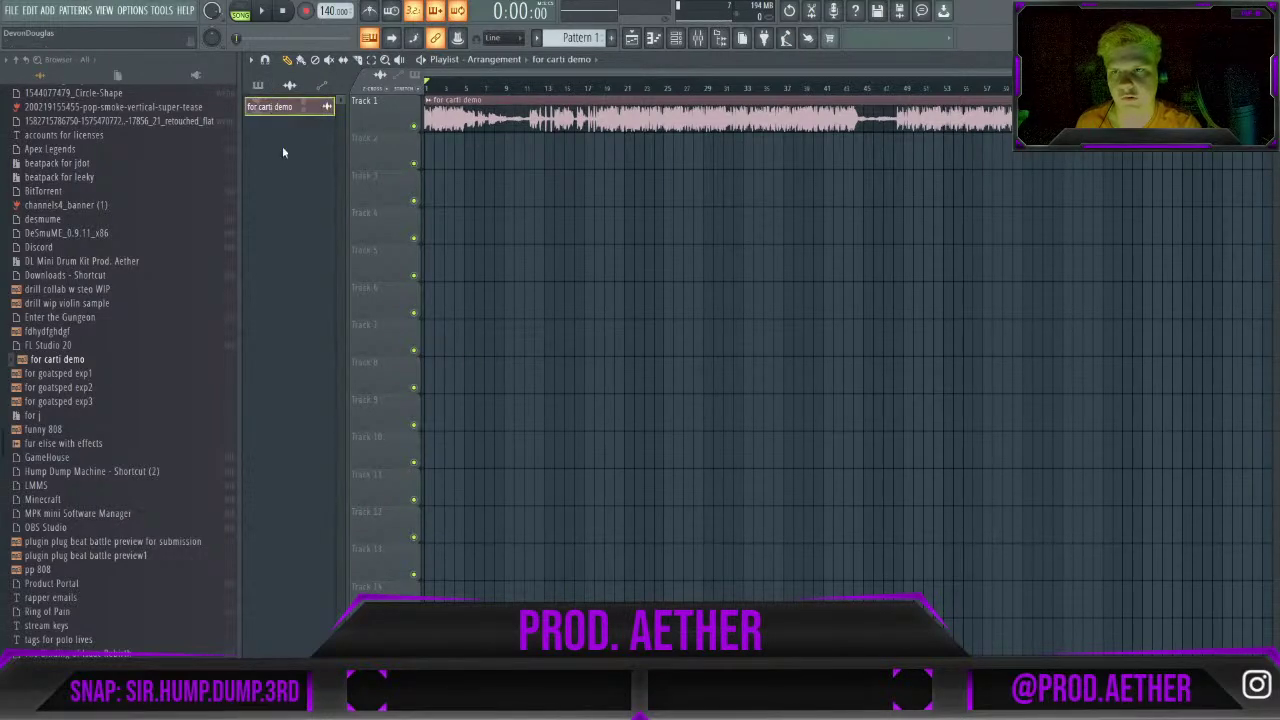
key("ctrl+z")
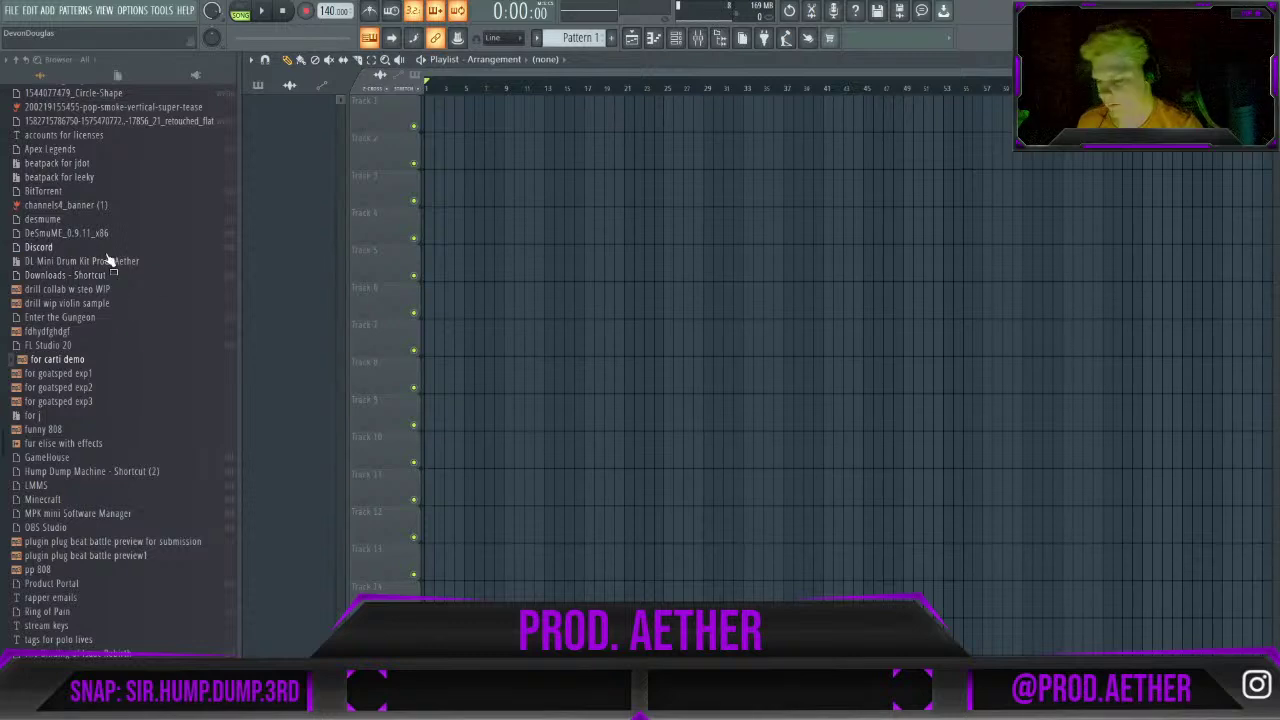
Open the My Samples folder, preview "Sylphid Dmin 160bpm", and show the mixer alongside the playlist.
scroll(124, 270, "down", 10)
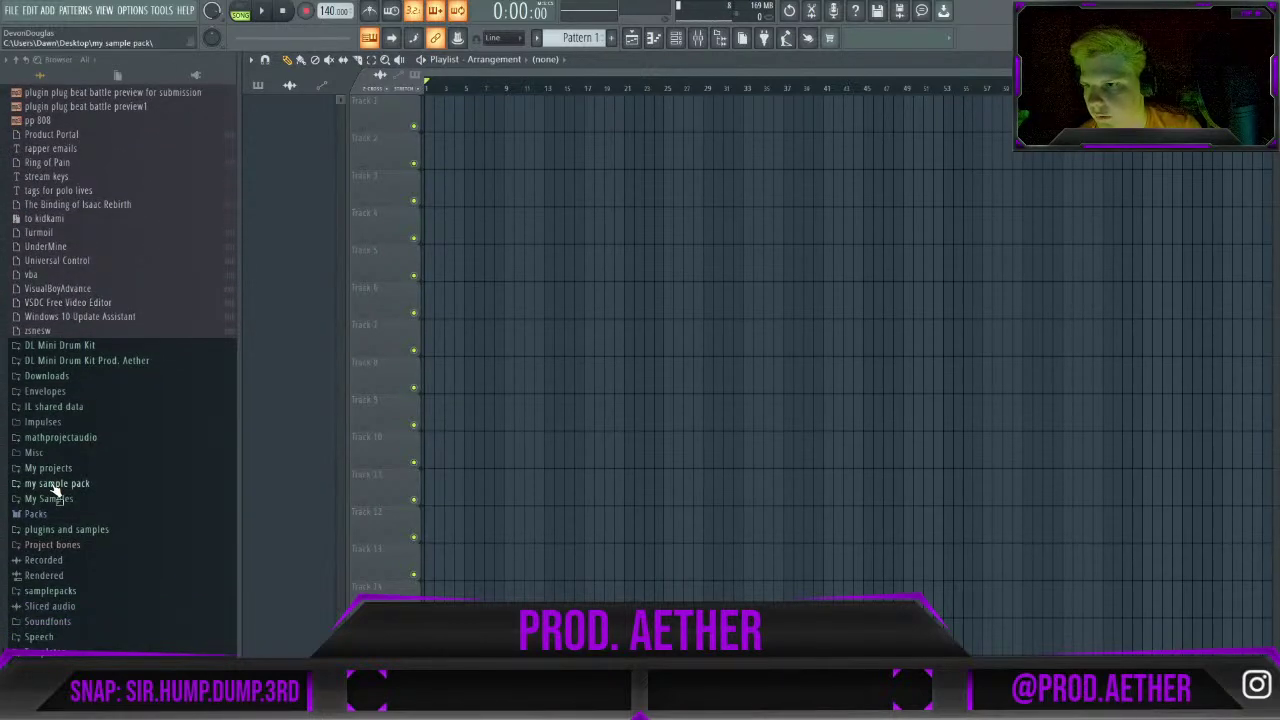
left_click(50, 498)
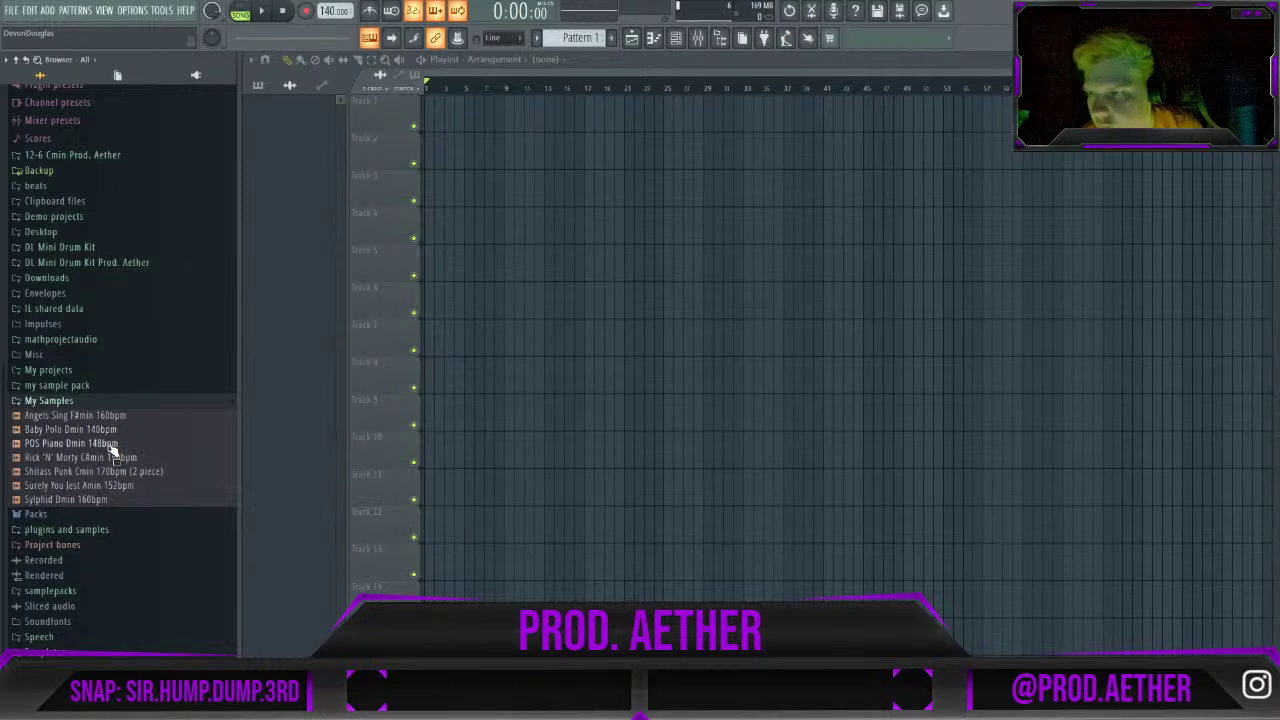
left_click(105, 500)
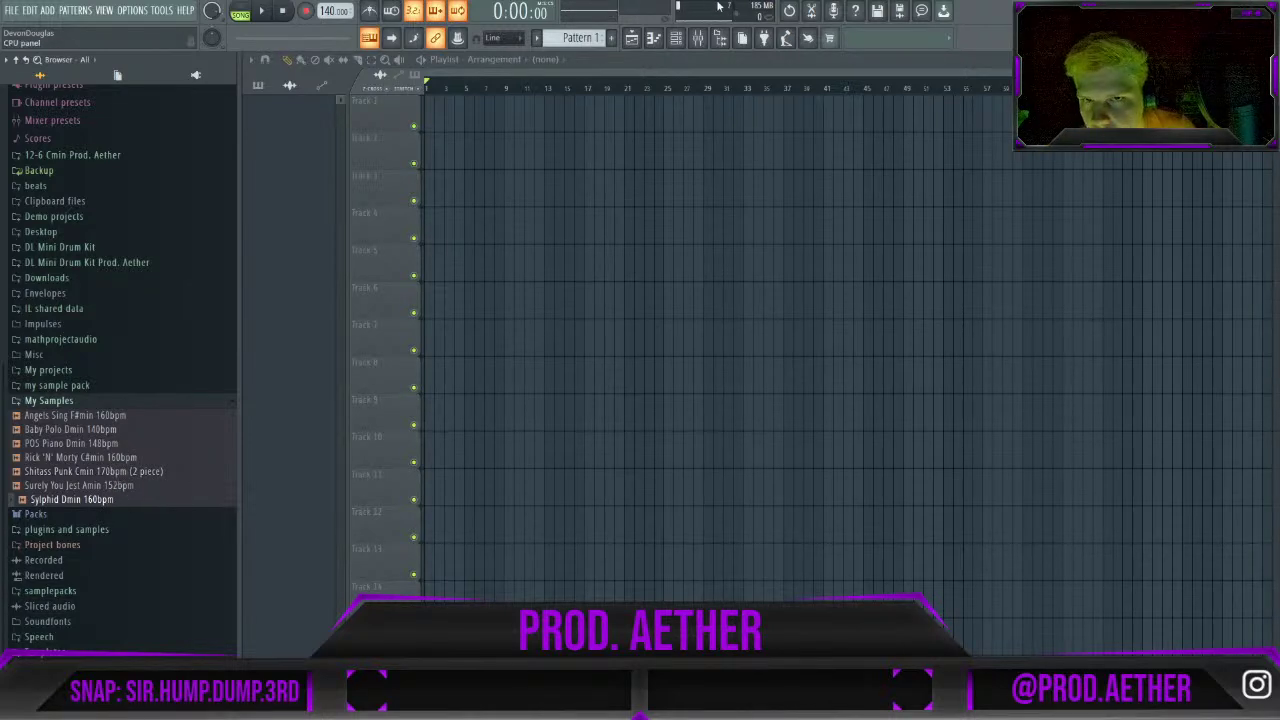
left_click(697, 38)
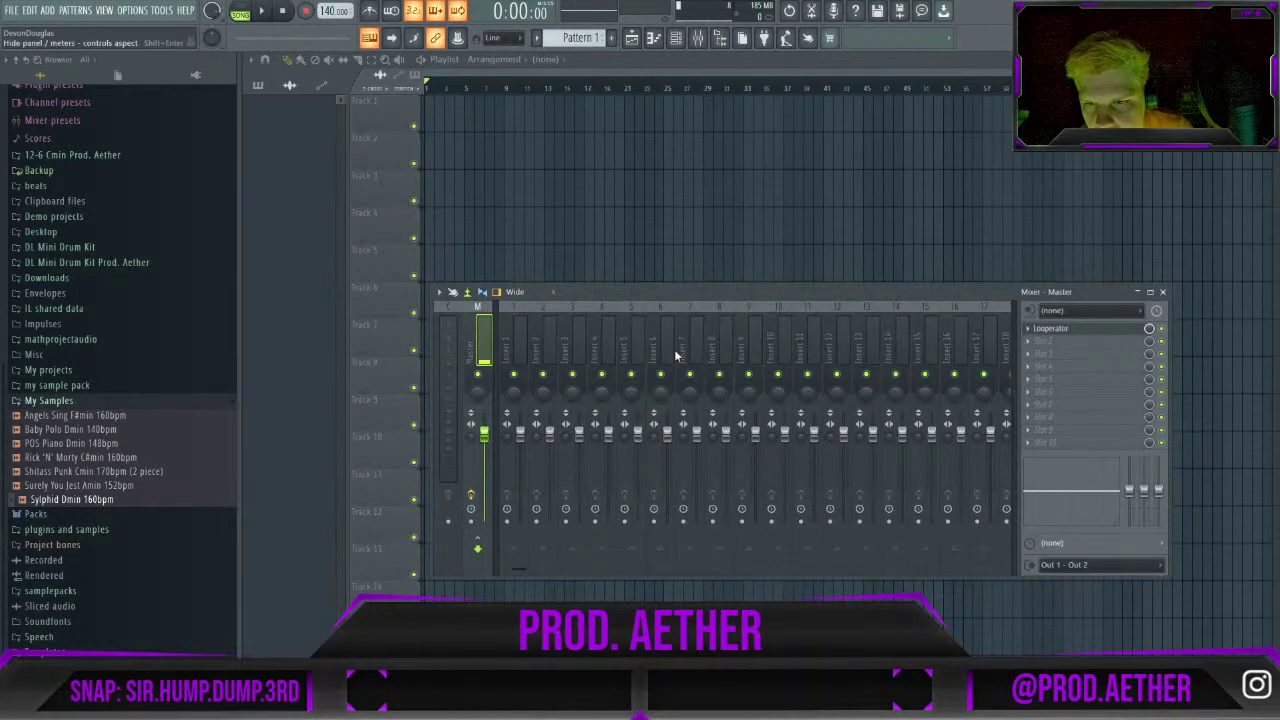
left_click(1163, 292)
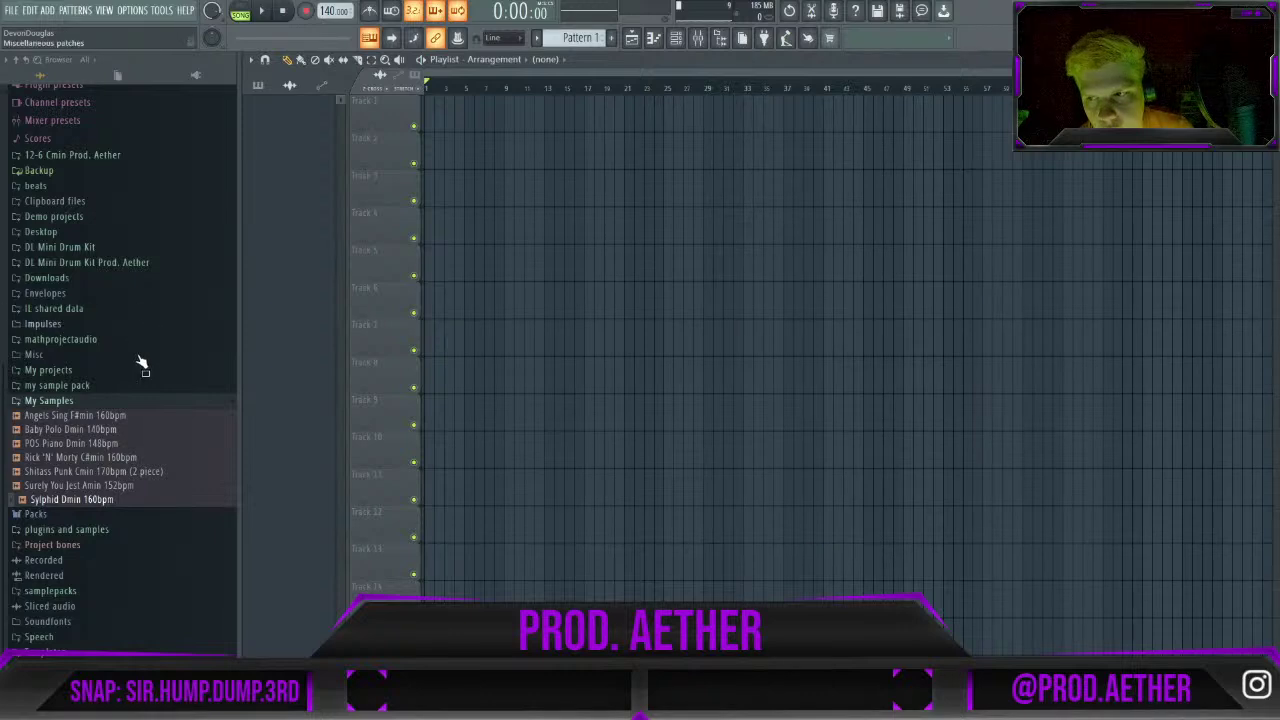
left_click(697, 38)
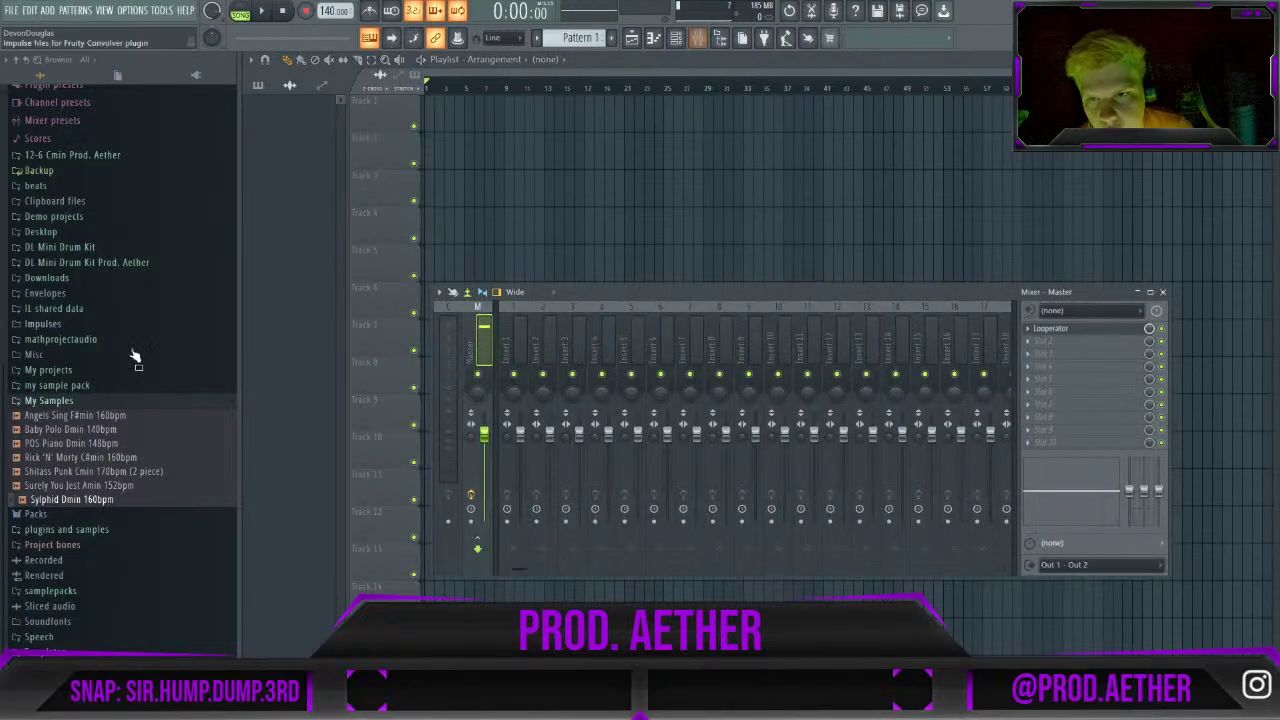
Preview the Surely You Jest, Rick 'N' Morty, Baby Polo, POS Piano and Angels Sing loops in My Samples.
left_click(85, 486)
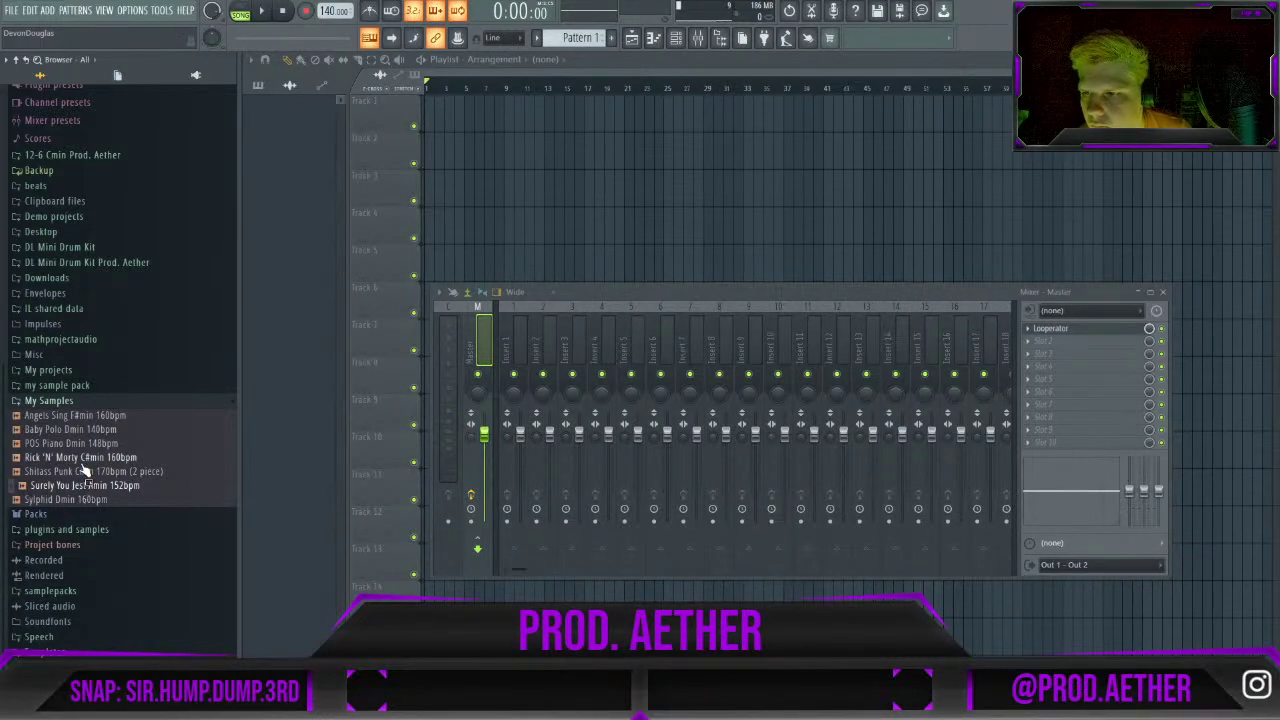
left_click(84, 459)
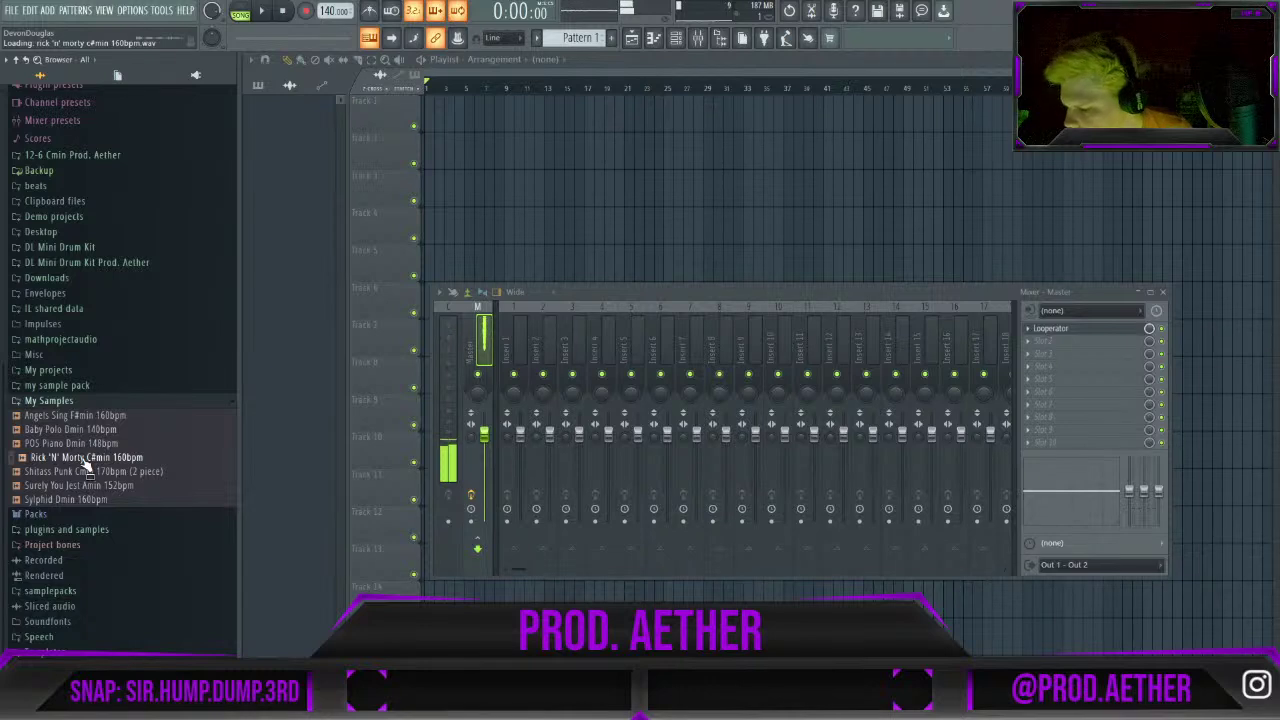
left_click(80, 431)
left_click(88, 444)
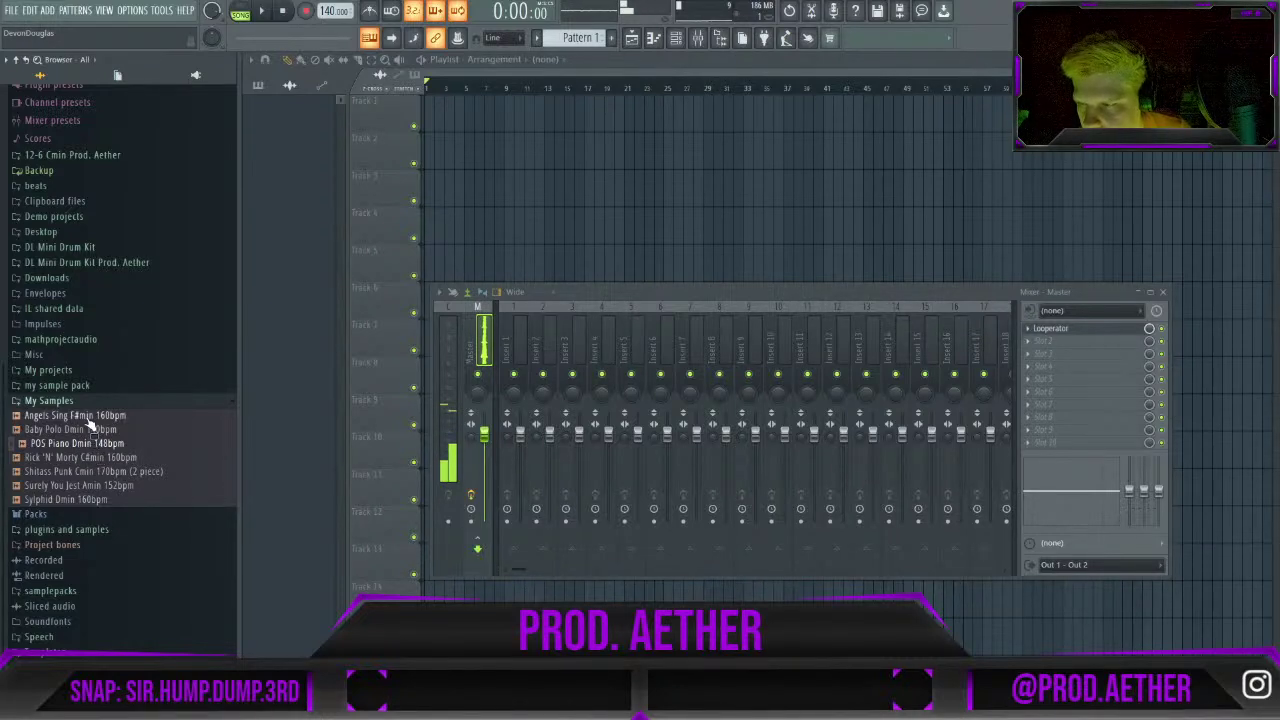
left_click(99, 416)
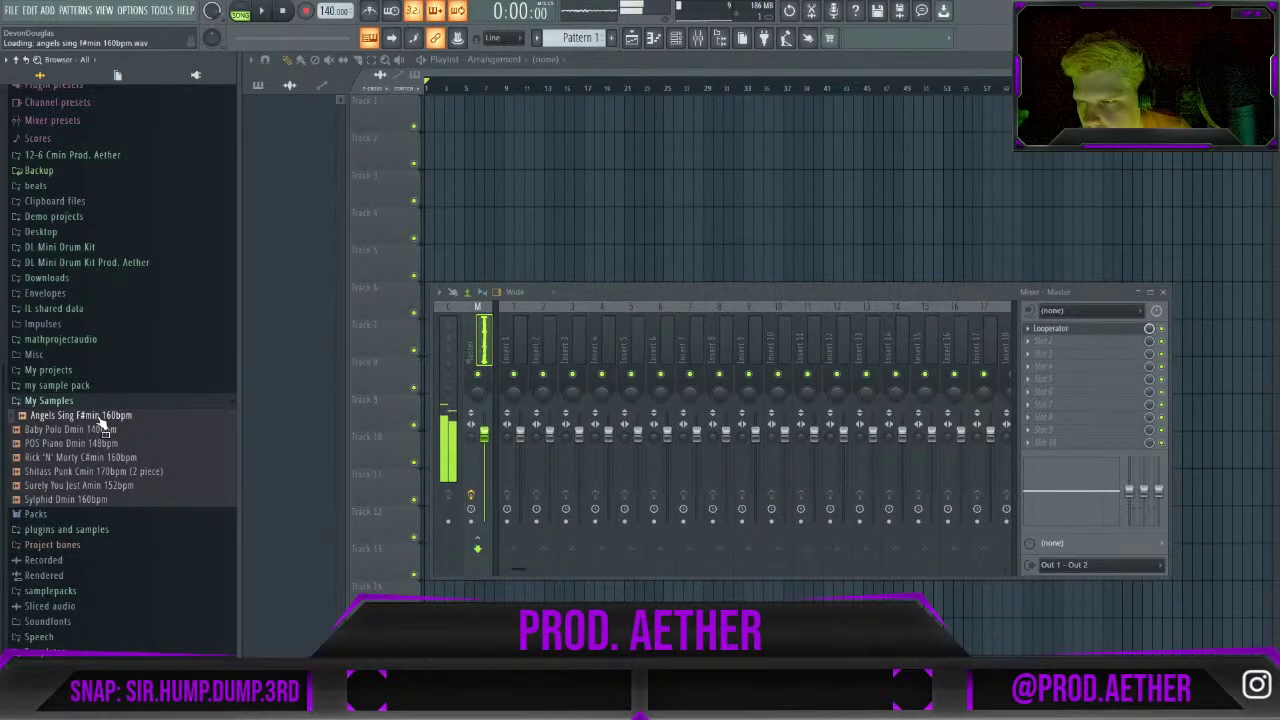
left_click(108, 430)
left_click(108, 444)
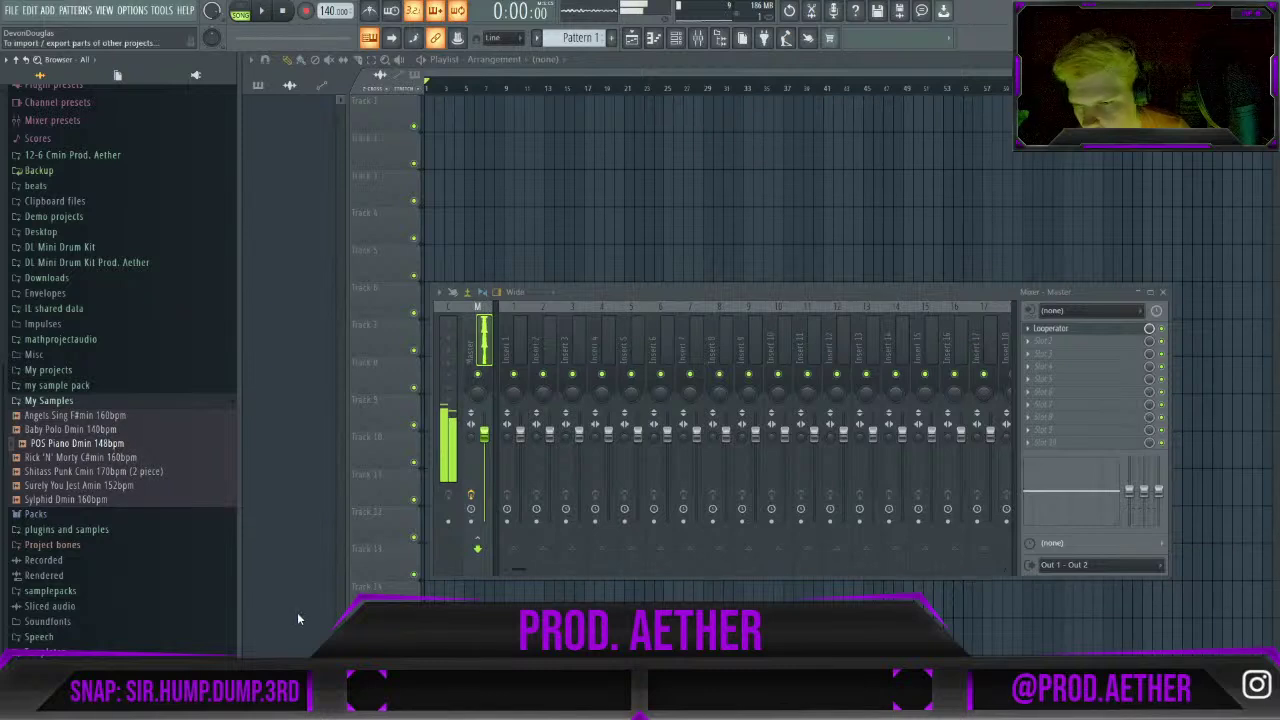
Preview "POS Piano Dmin 148bpm" once more and place it at the start of Track 1.
key("space")
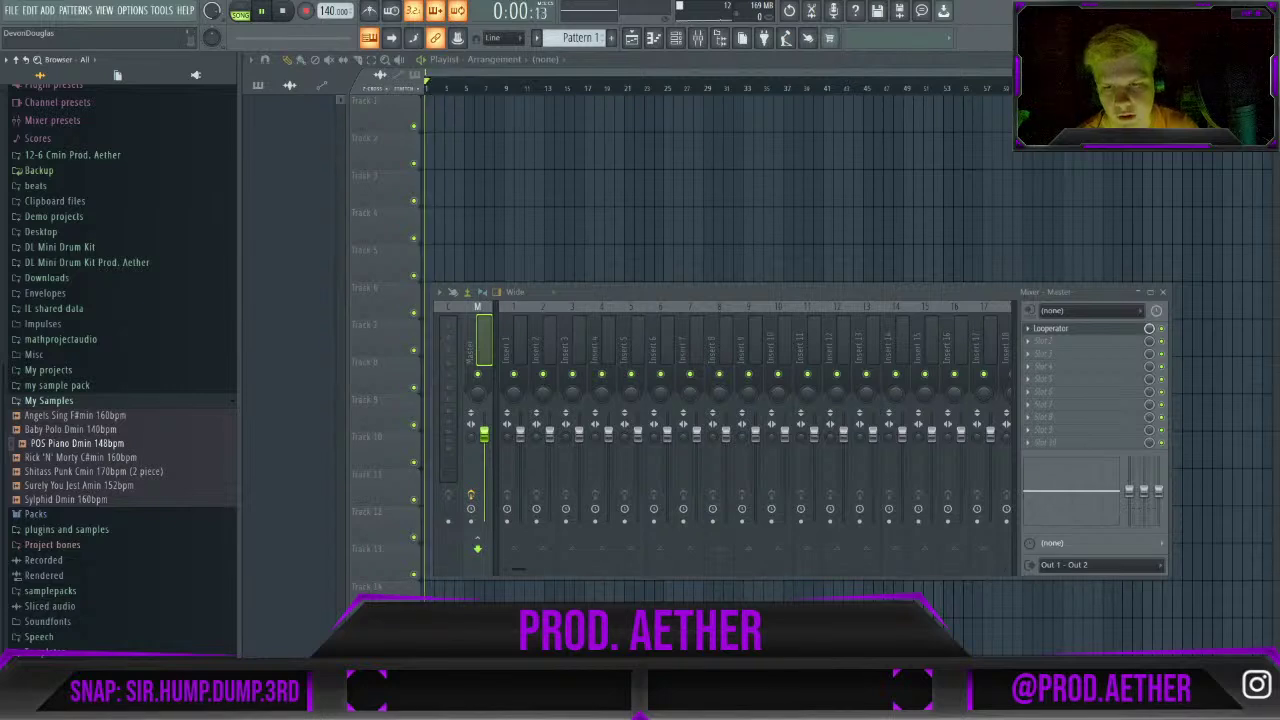
key("space")
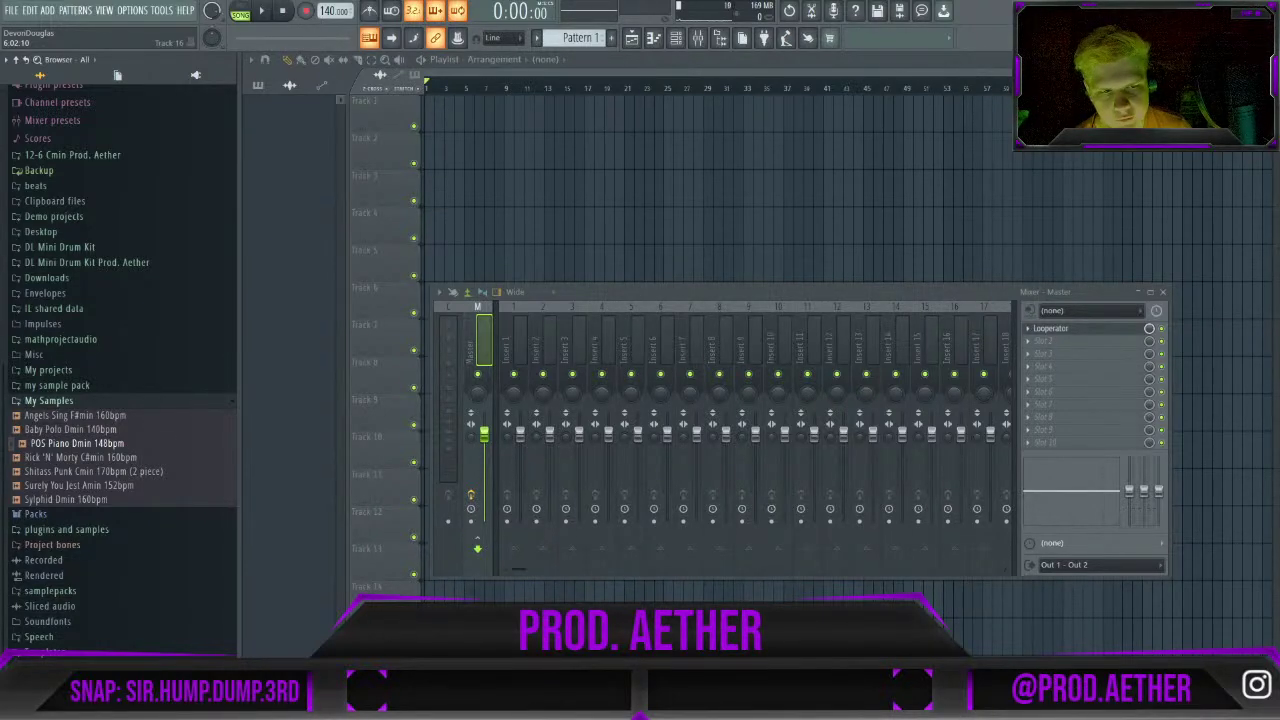
left_click(98, 446)
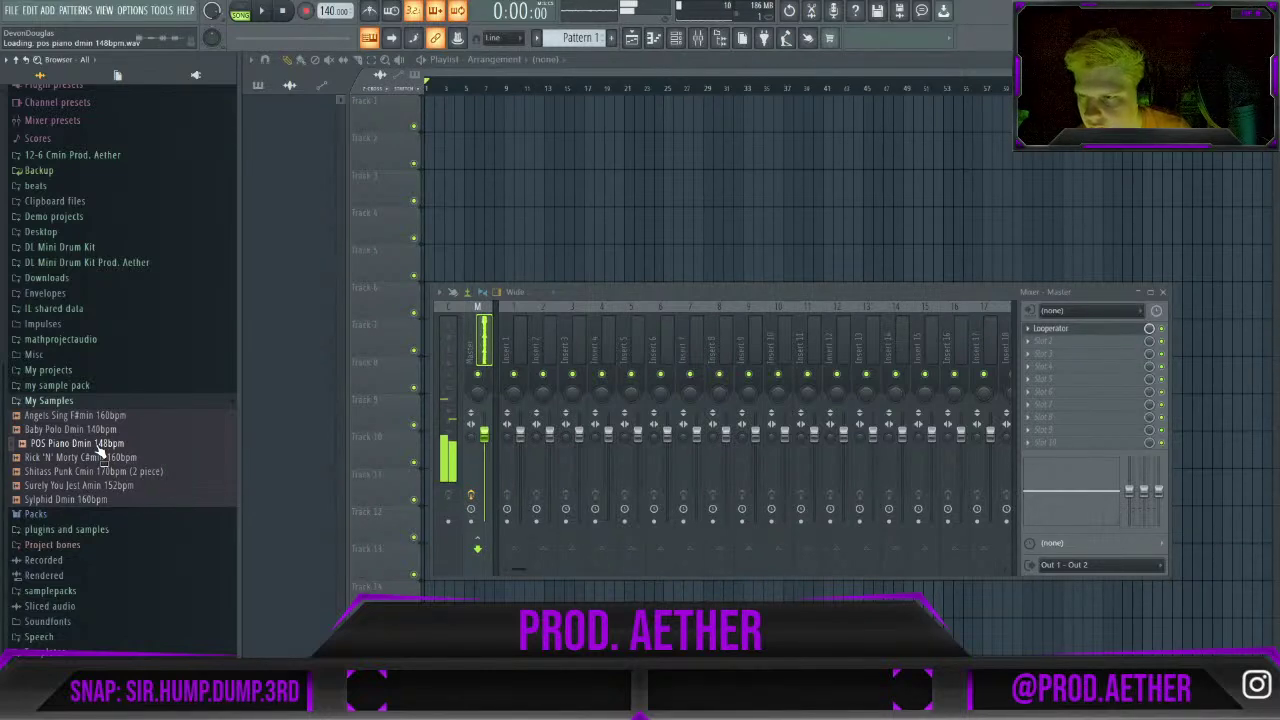
left_click_drag(98, 452, 424, 98)
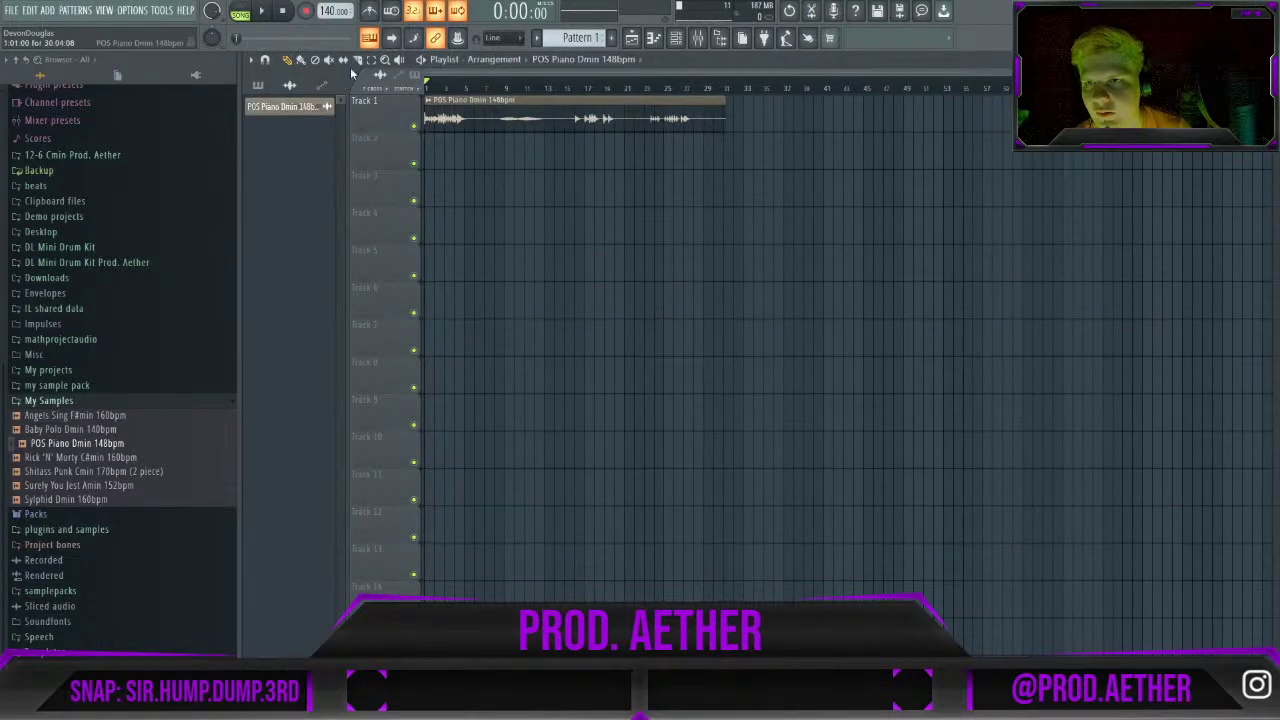
Set the project tempo to 148 BPM and shorten the POS Piano clip on Track 1 to four bars.
left_click_drag(333, 11, 333, 2)
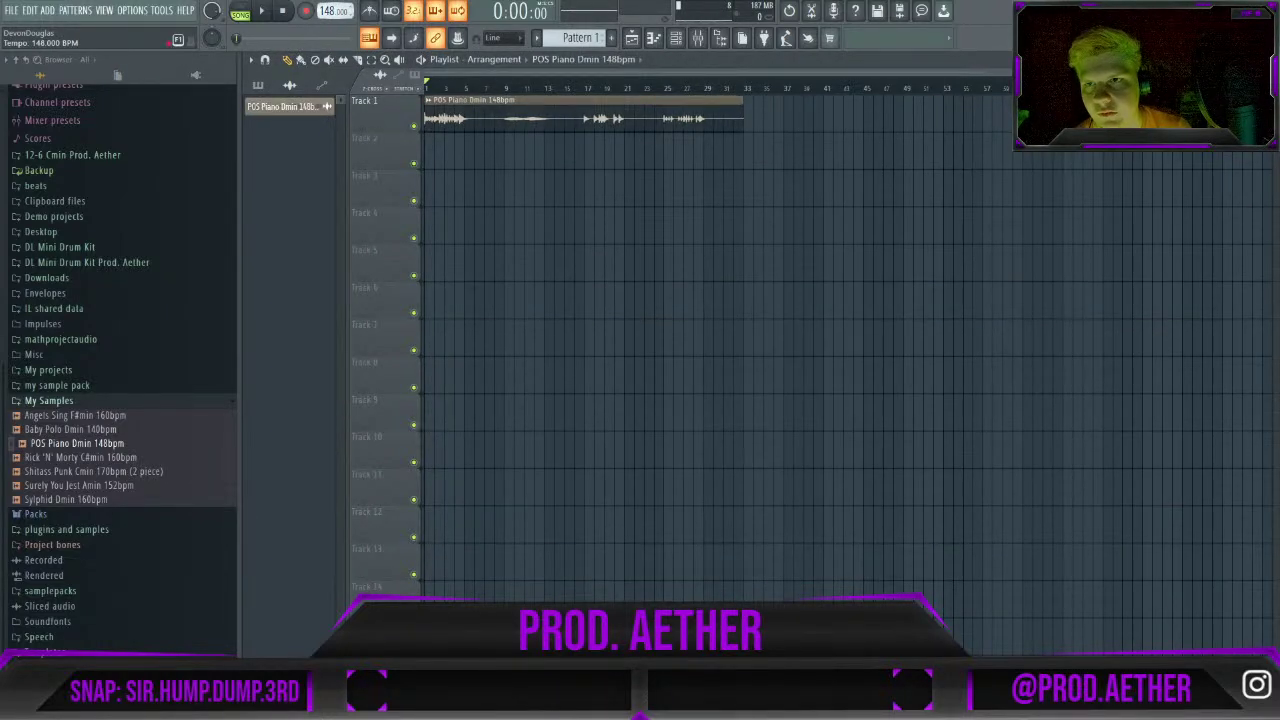
mouse_move(741, 124)
left_mouse_down()
mouse_move(500, 122)
mouse_move(786, 123)
mouse_move(743, 123)
left_mouse_up()
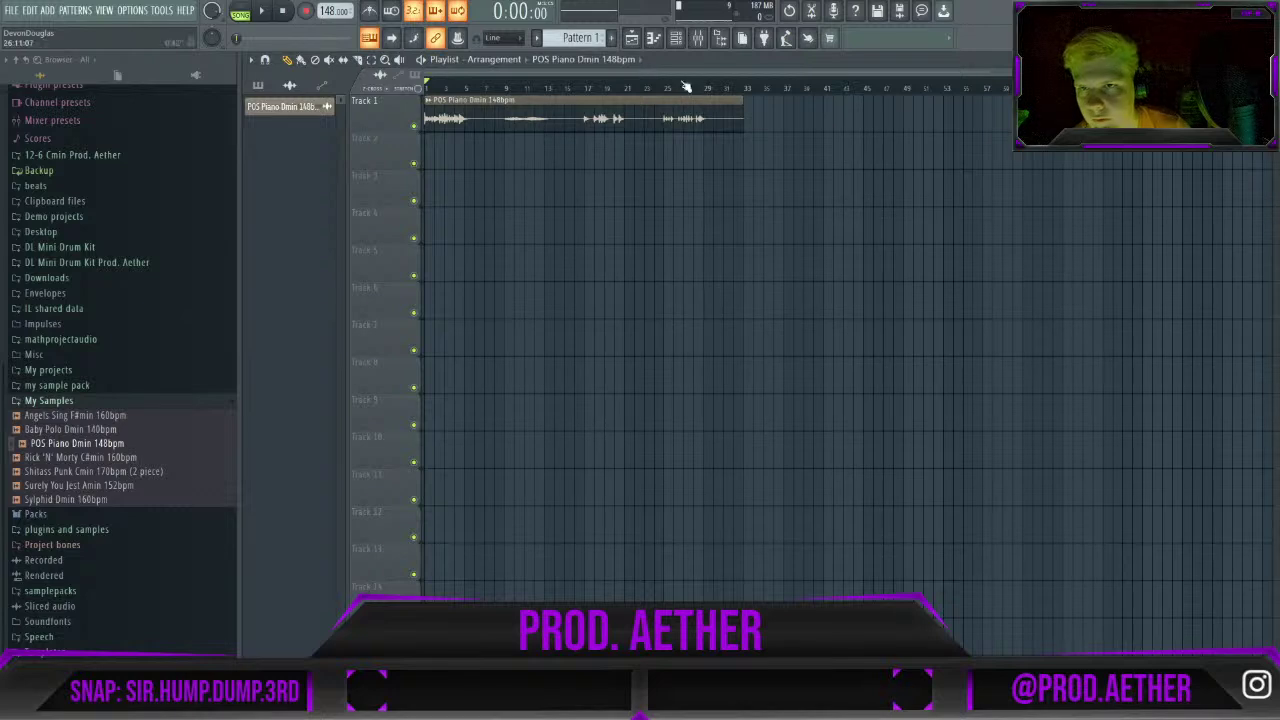
left_click_drag(743, 122, 457, 120)
scroll(455, 160, "up", 3)
scroll(594, 163, "up", 3)
scroll(697, 197, "down", 2)
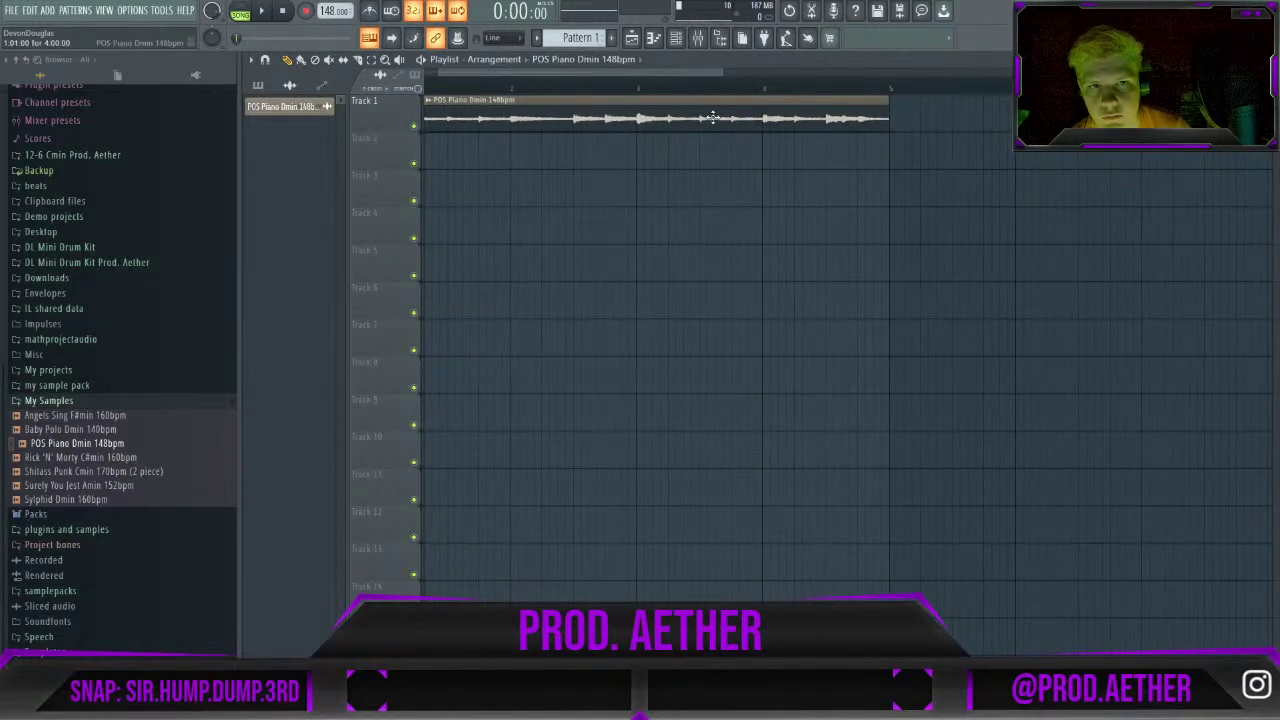
Place a second four-bar POS Piano clip at bar 5 of Track 1 and play the end of bar 4.
left_click(896, 118)
left_click(857, 89)
key("space")
key("space")
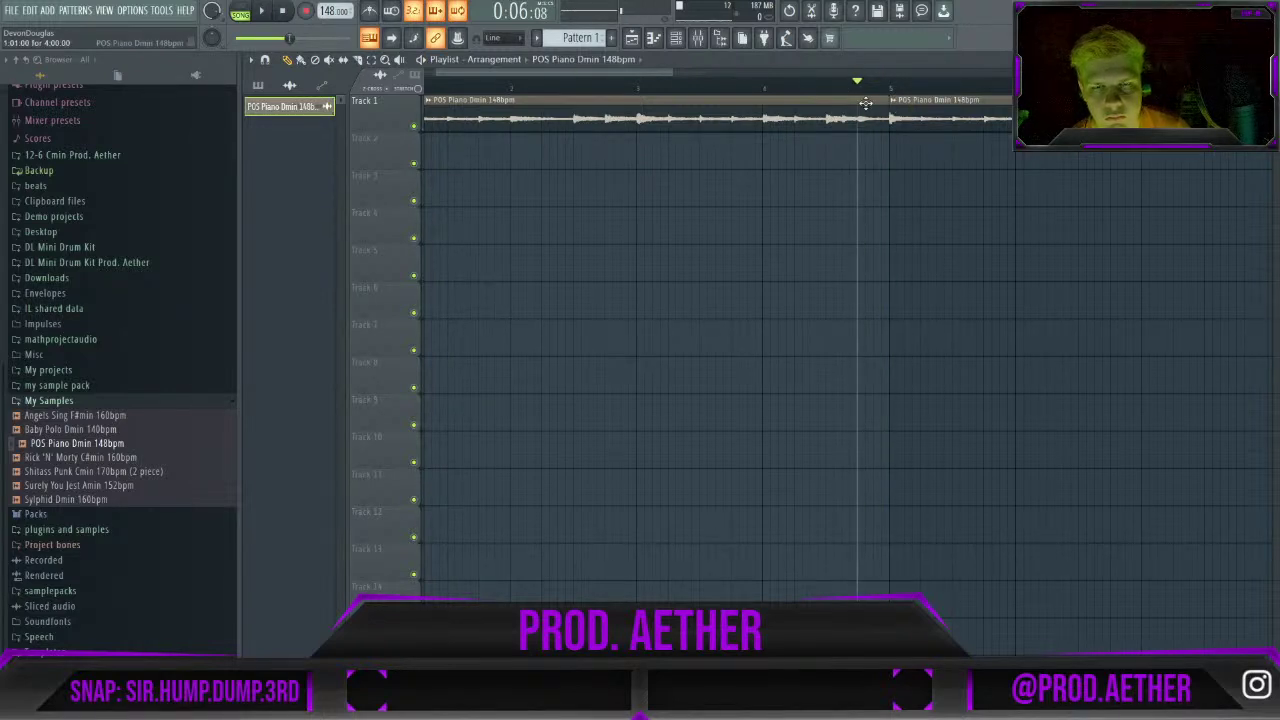
Clear Looperator from the first effect slot of the master mixer track and replay the transition between the two piano clips.
key("F9")
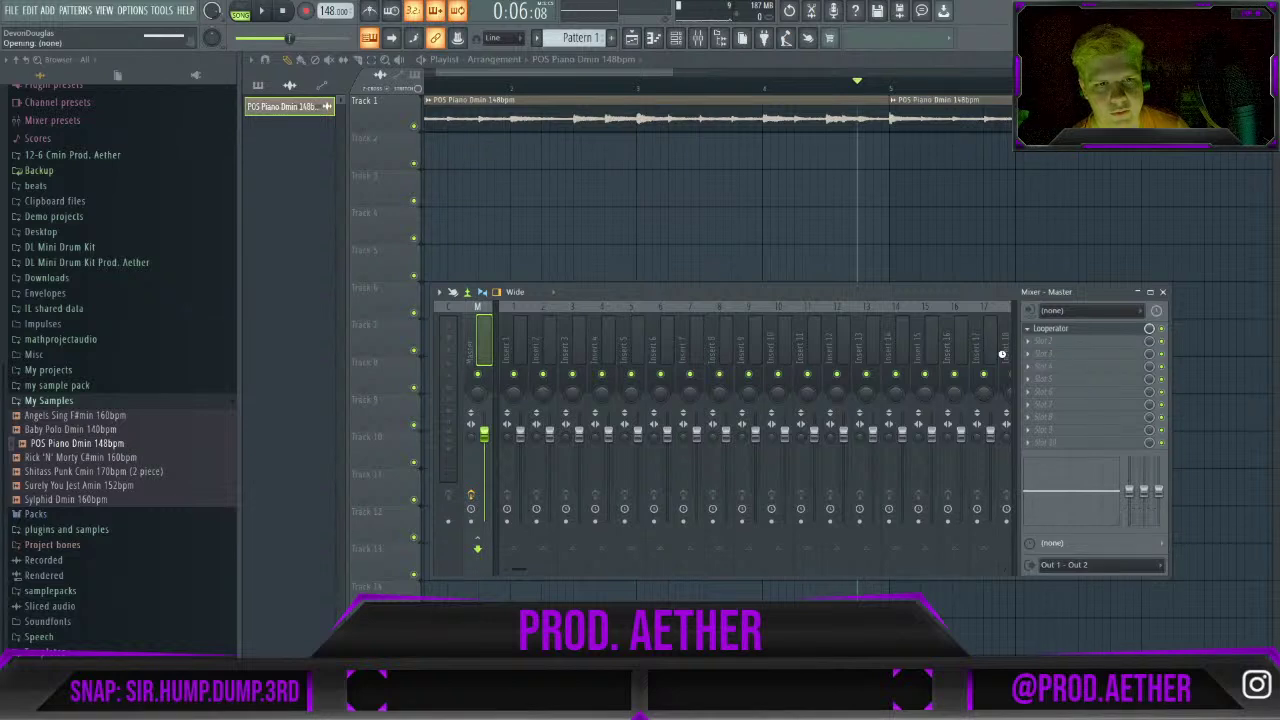
left_click(1162, 292)
key("space")
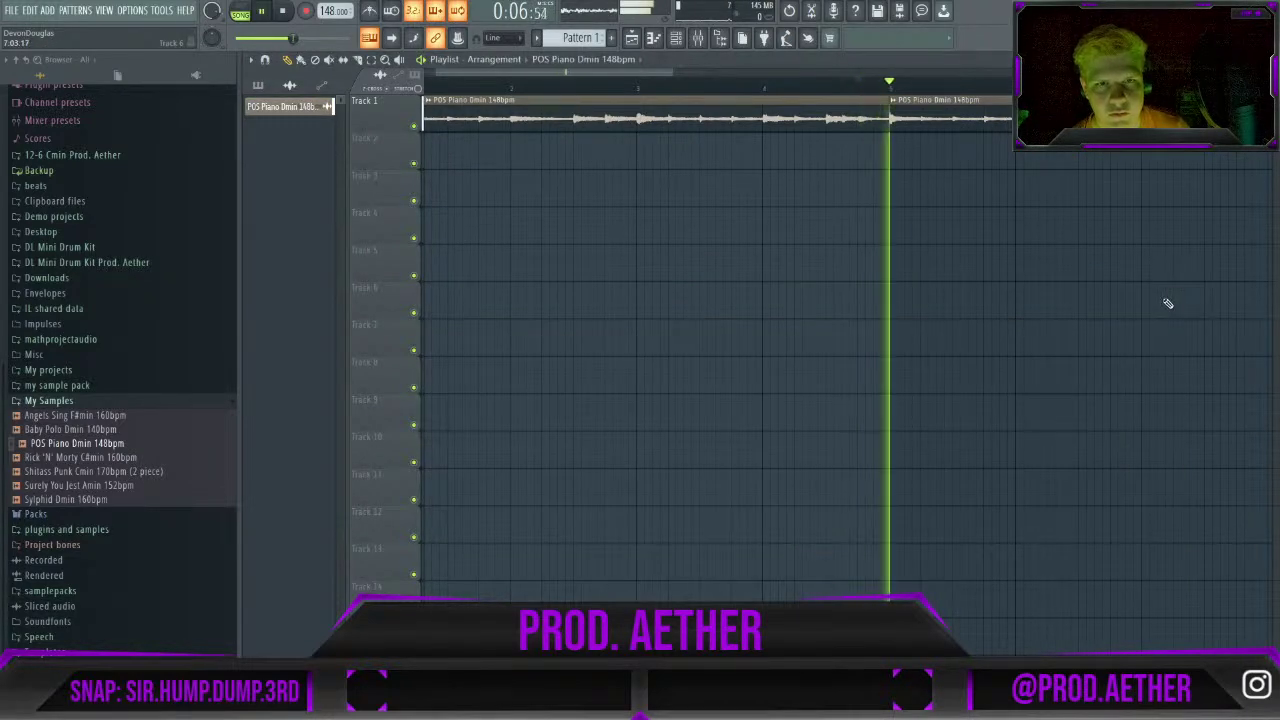
scroll(851, 220, "down", 2)
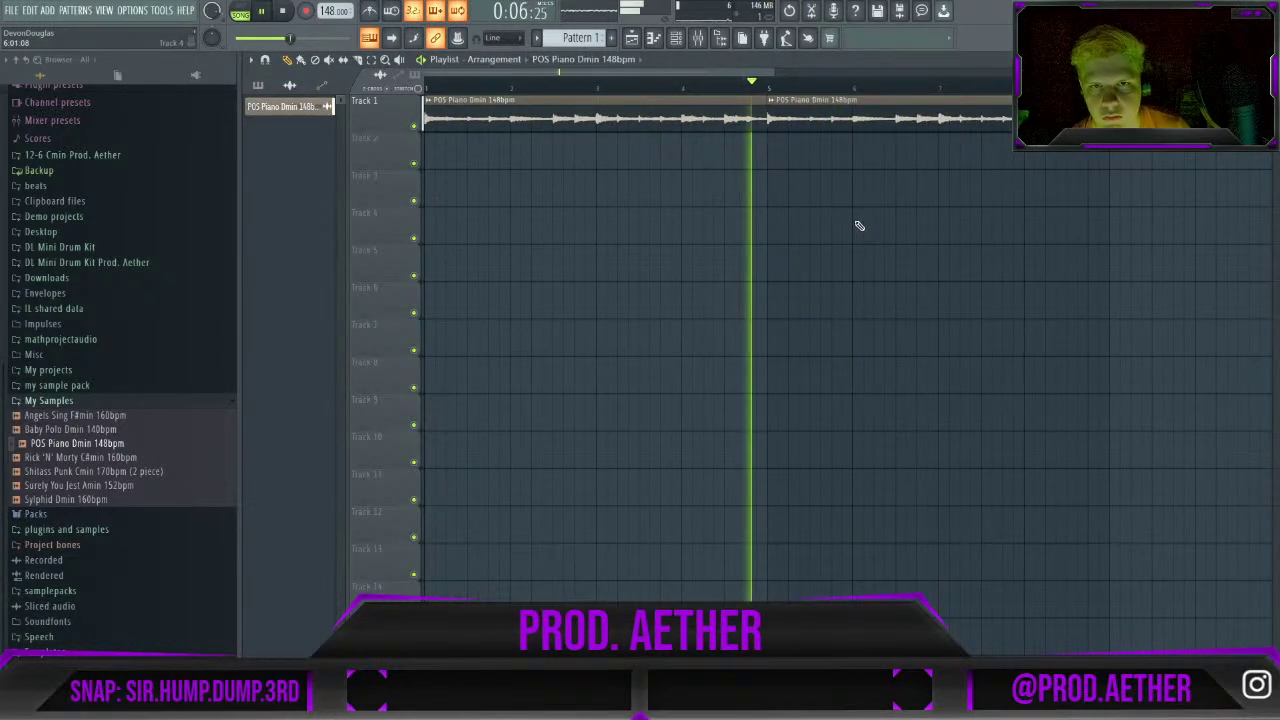
key("space")
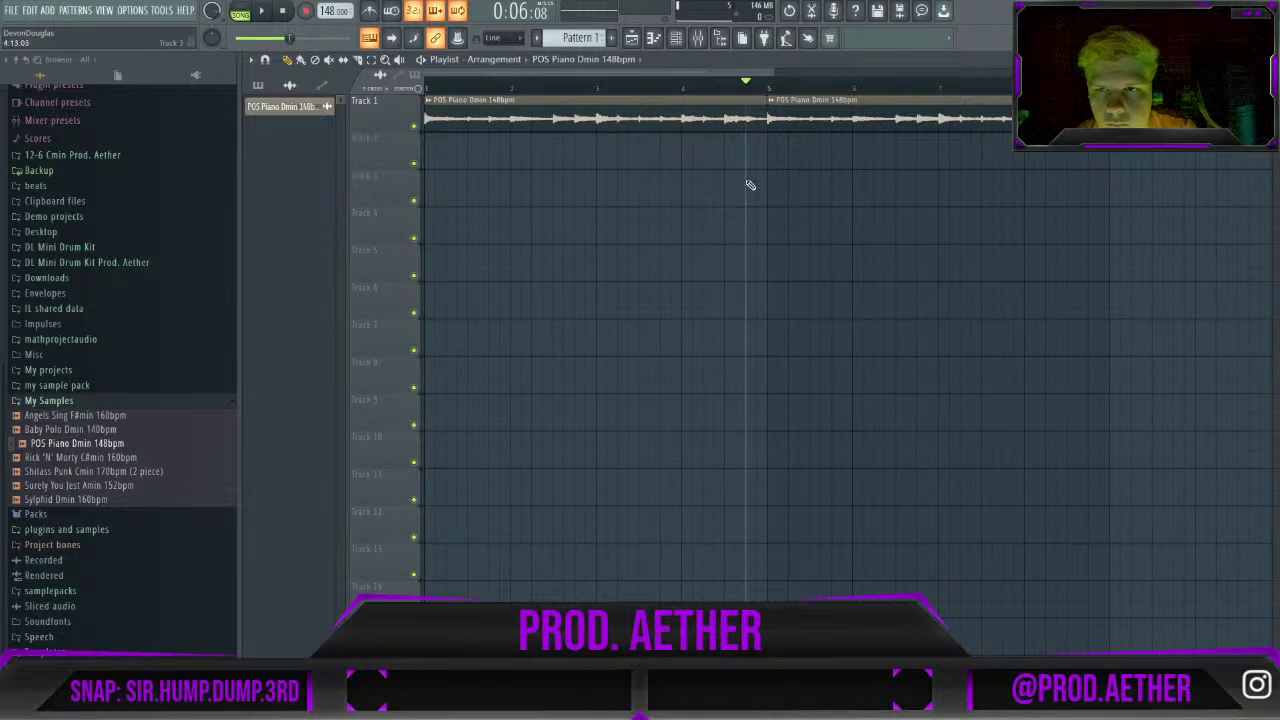
Place Pattern 1 at the start of Track 4 in the playlist, spanning four bars.
scroll(745, 183, "down", 2)
left_click(258, 84)
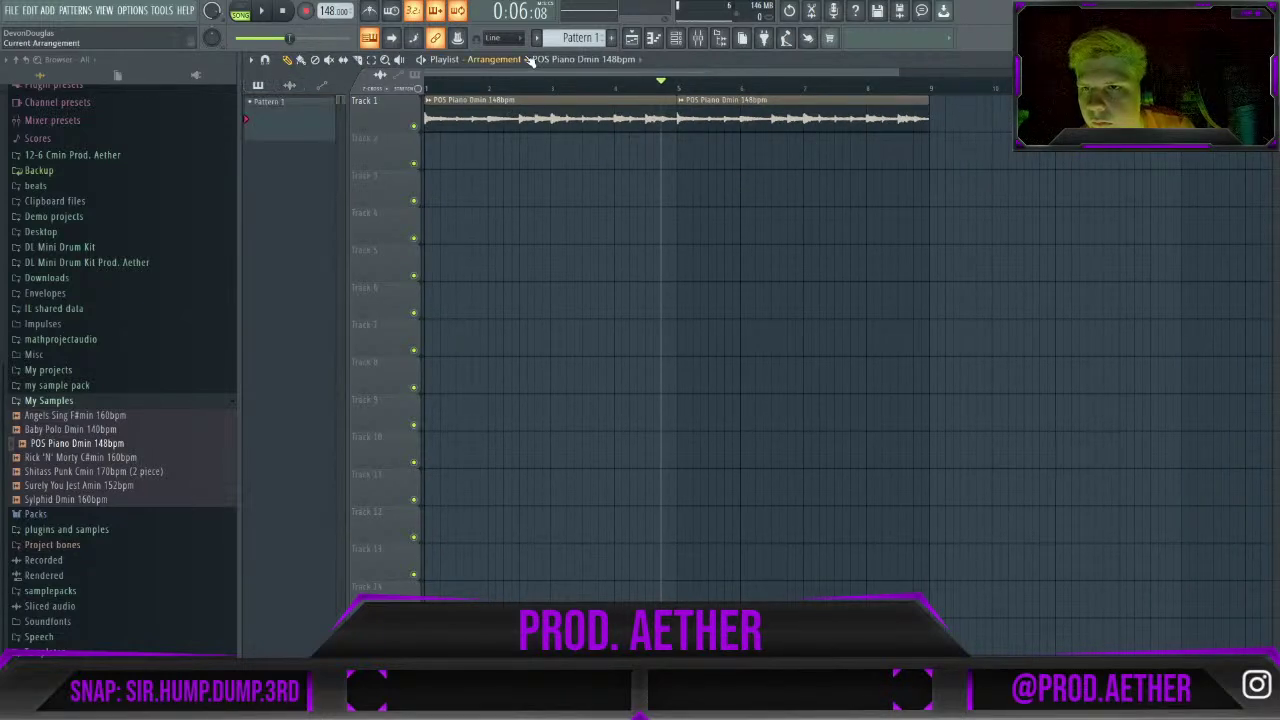
left_click(306, 134)
left_click(431, 228)
left_click_drag(487, 221, 693, 230)
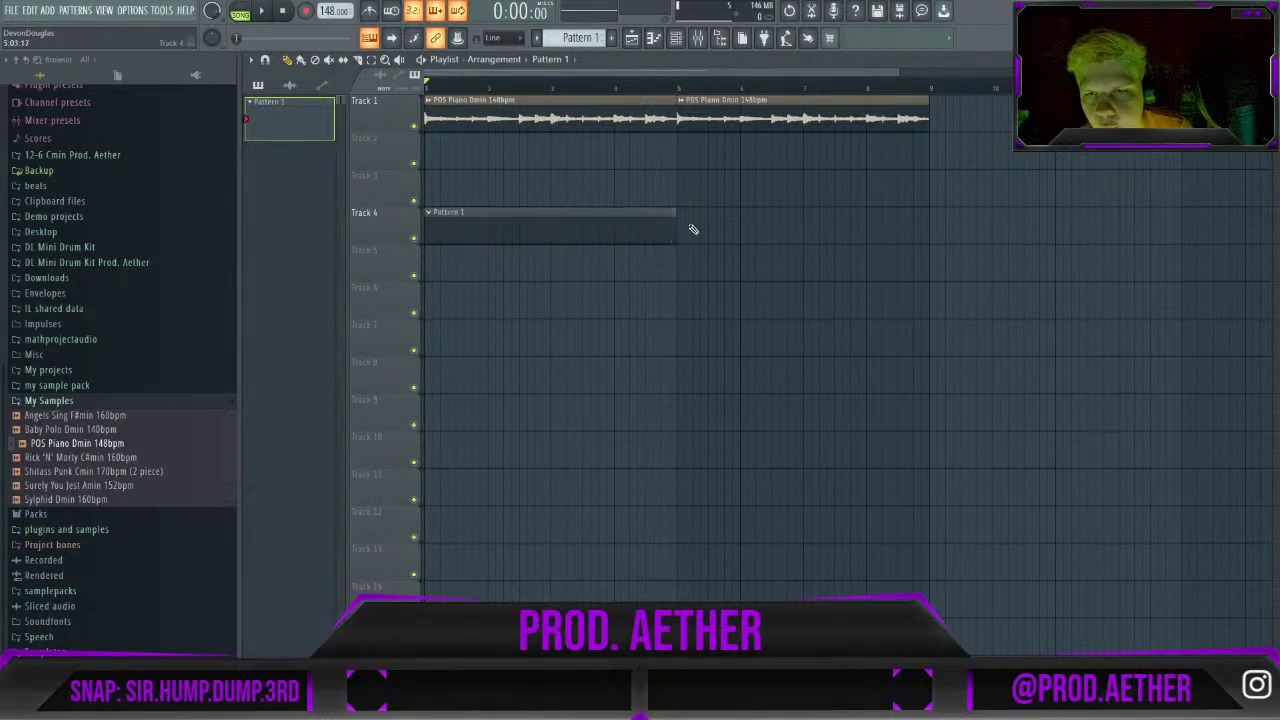
Show all channels in the channel rack, route the POS Piano channel to mixer track 1, and delete the Sampler channel.
left_click(675, 38)
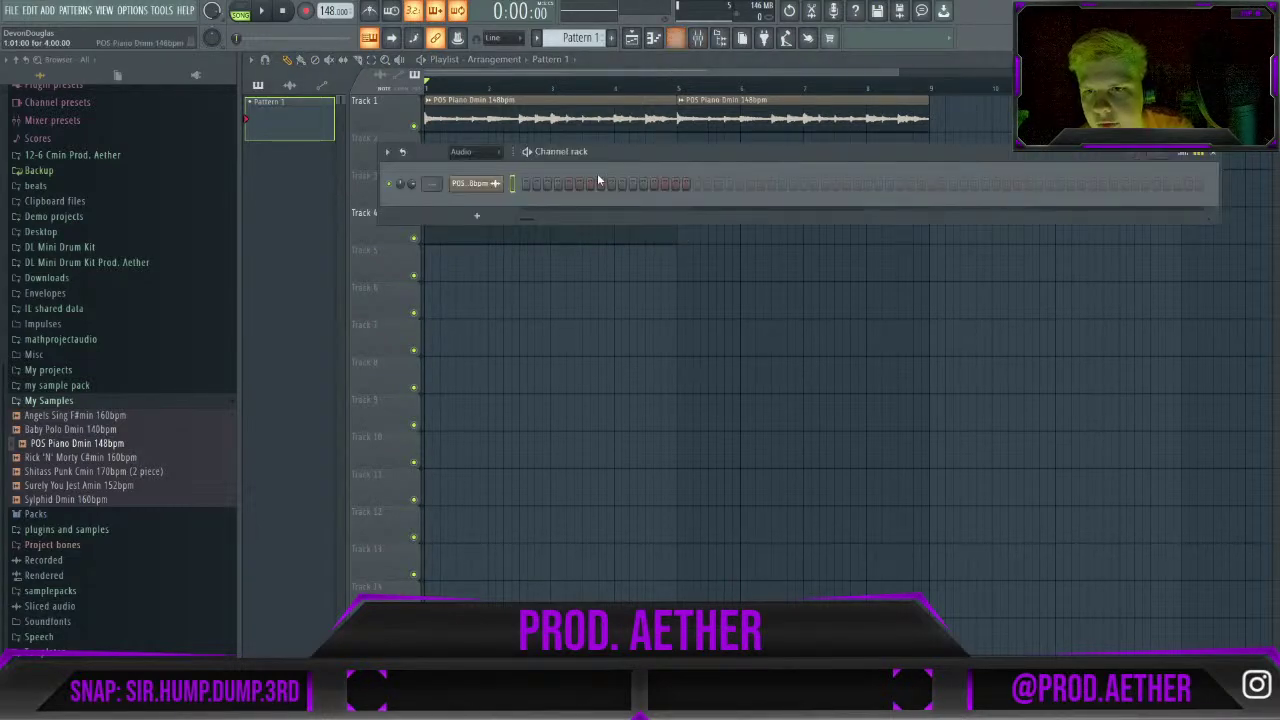
left_click(462, 151)
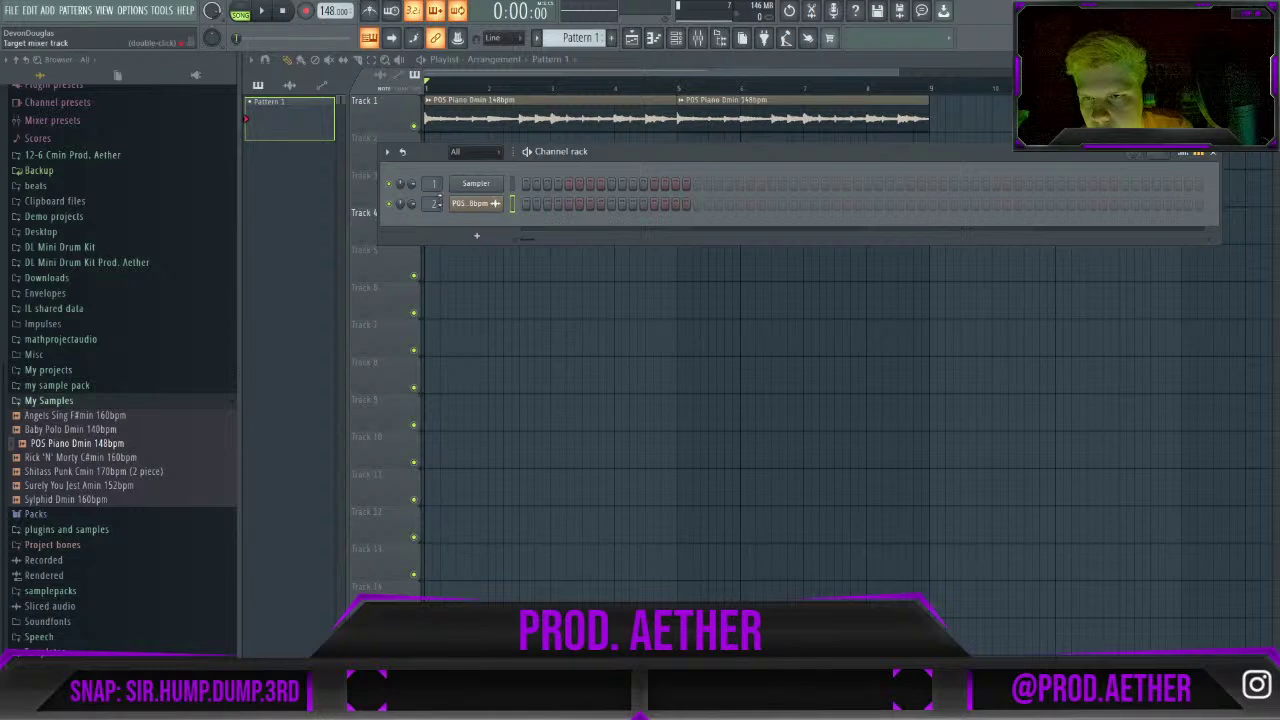
scroll(433, 203, "down", 1)
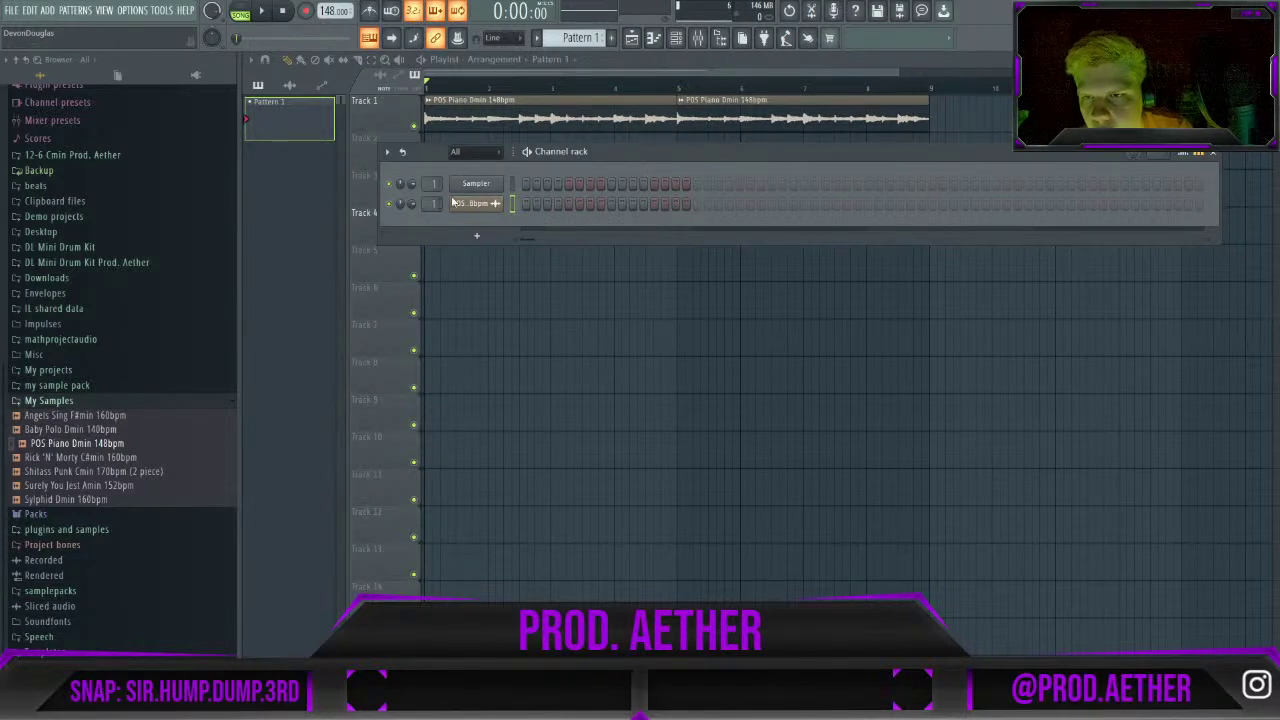
left_click(476, 185)
key("alt+Delete")
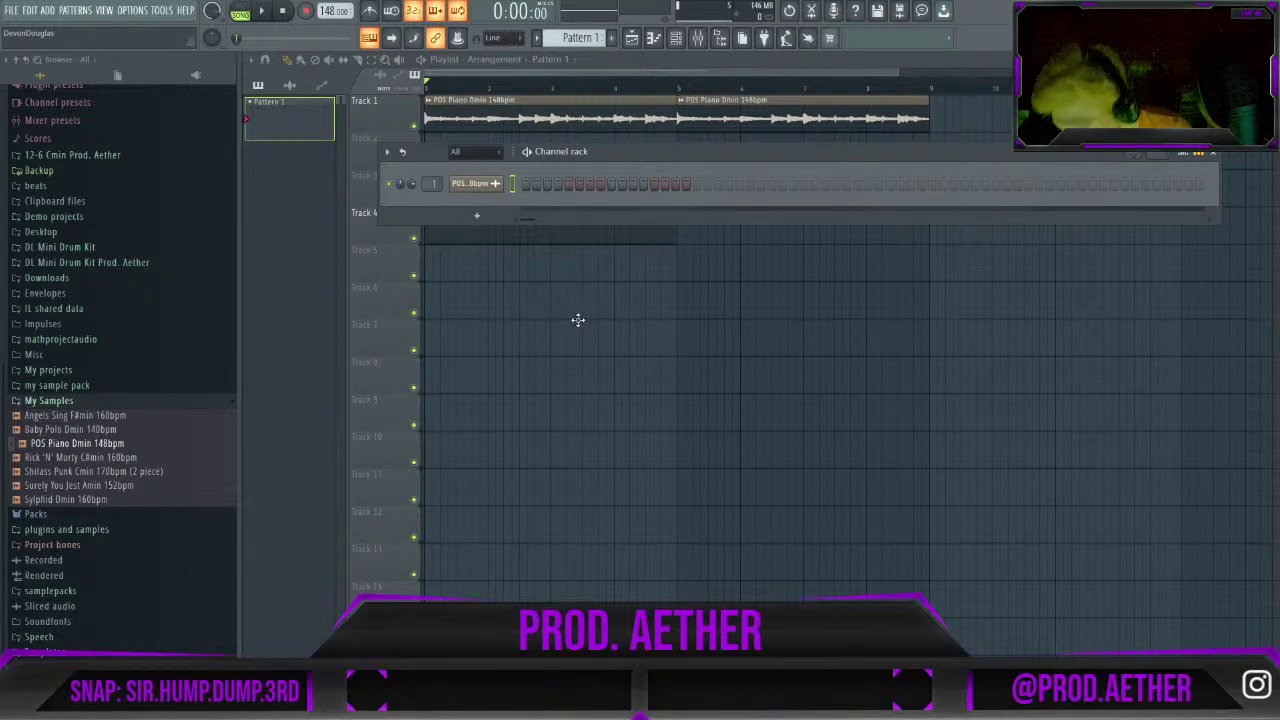
Collapse the My Samples folder and look through the drum kits in the samplepacks folder.
left_click(90, 401)
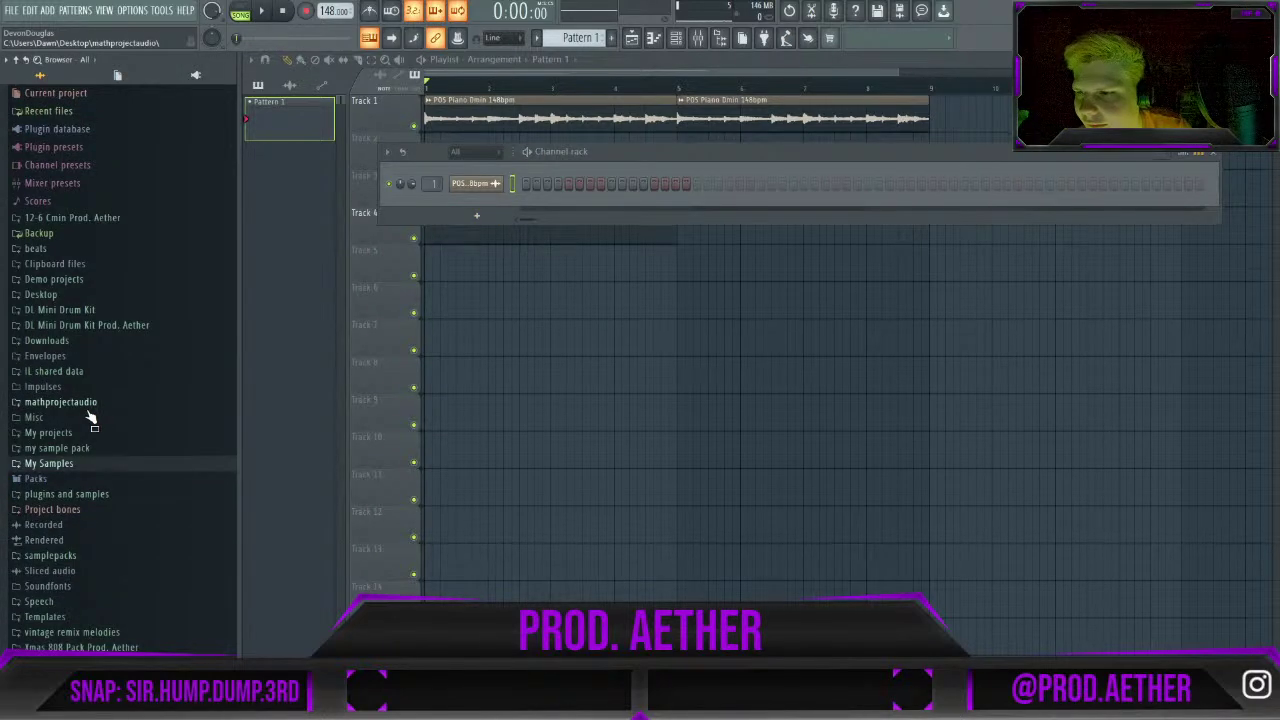
left_click(72, 557)
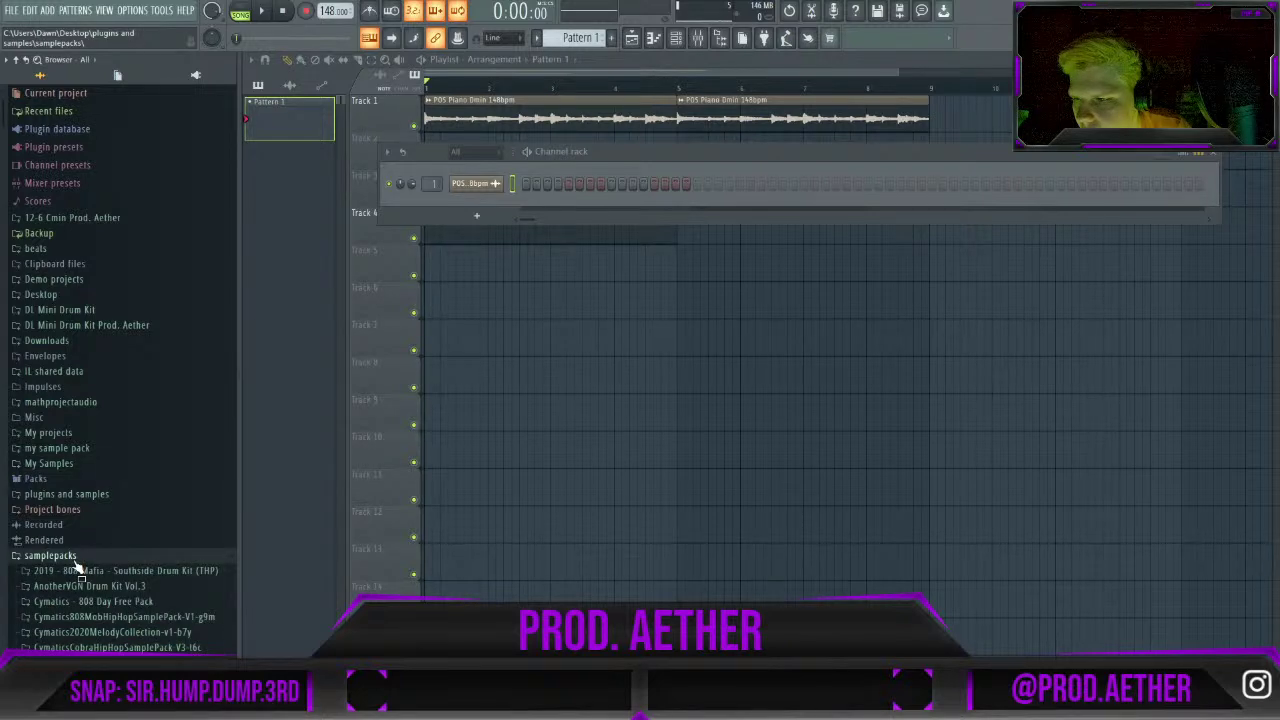
scroll(80, 550, "down", 7)
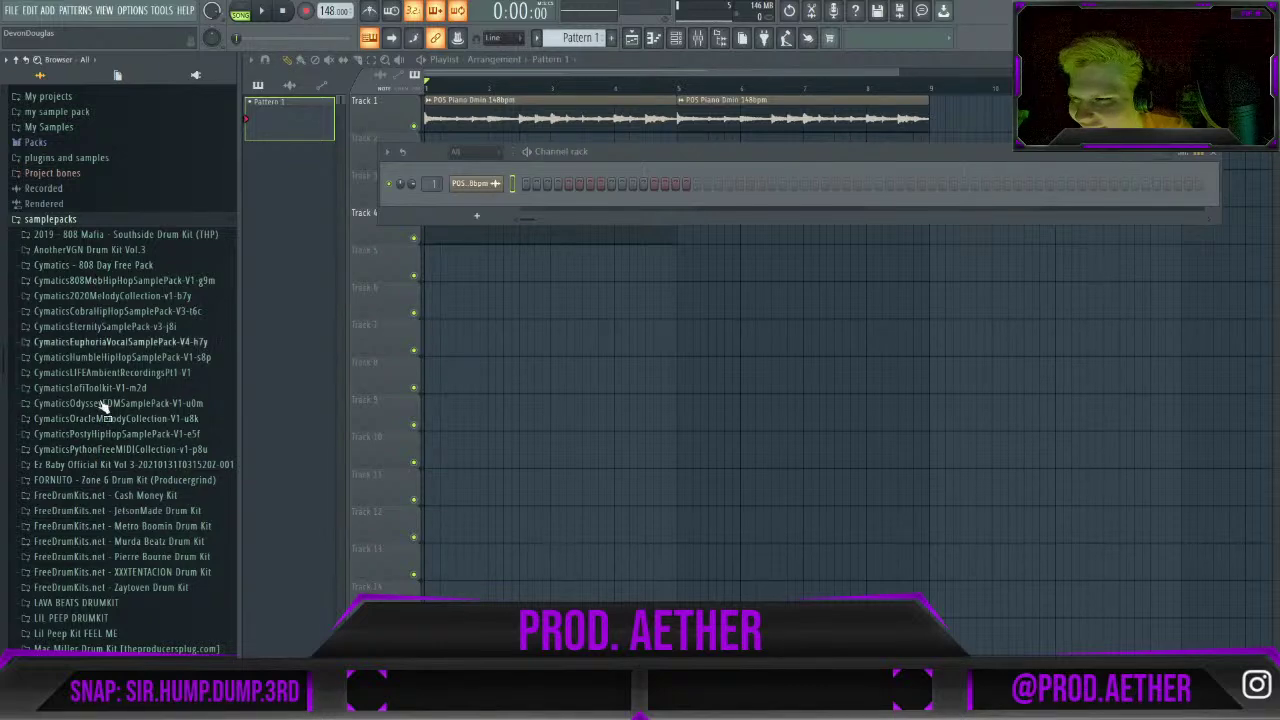
scroll(110, 460, "down", 4)
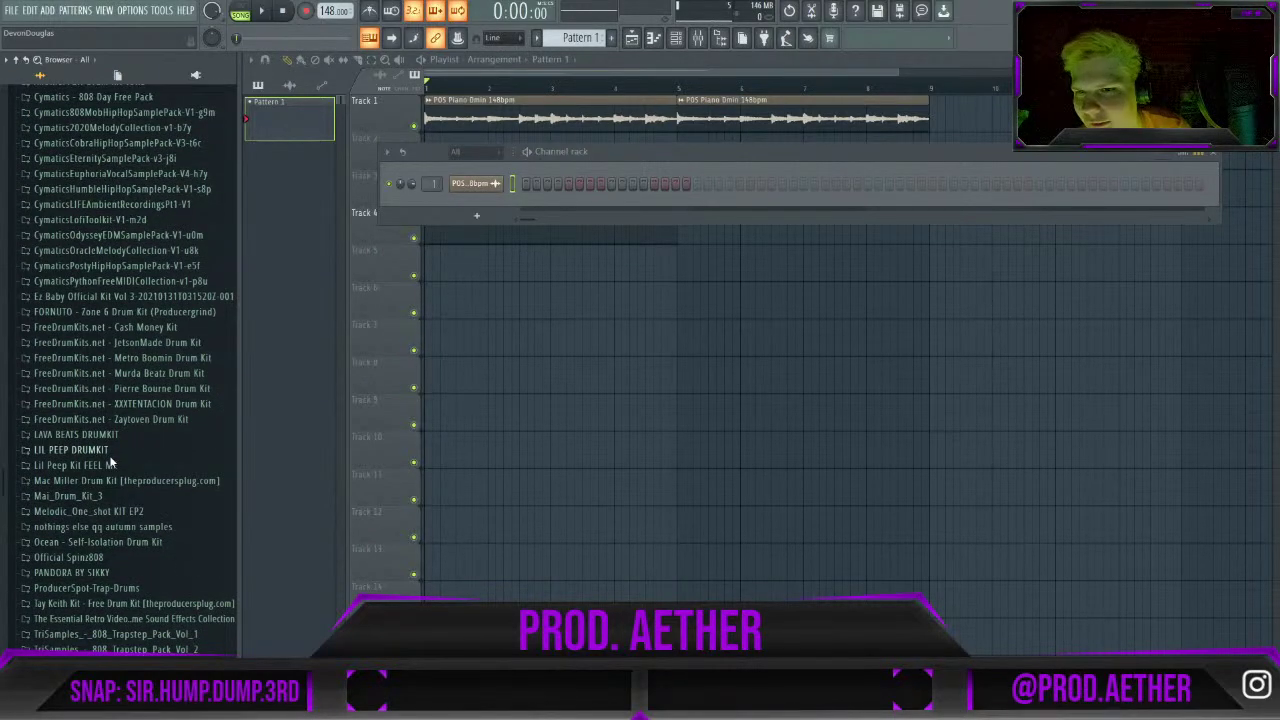
left_click(413, 185)
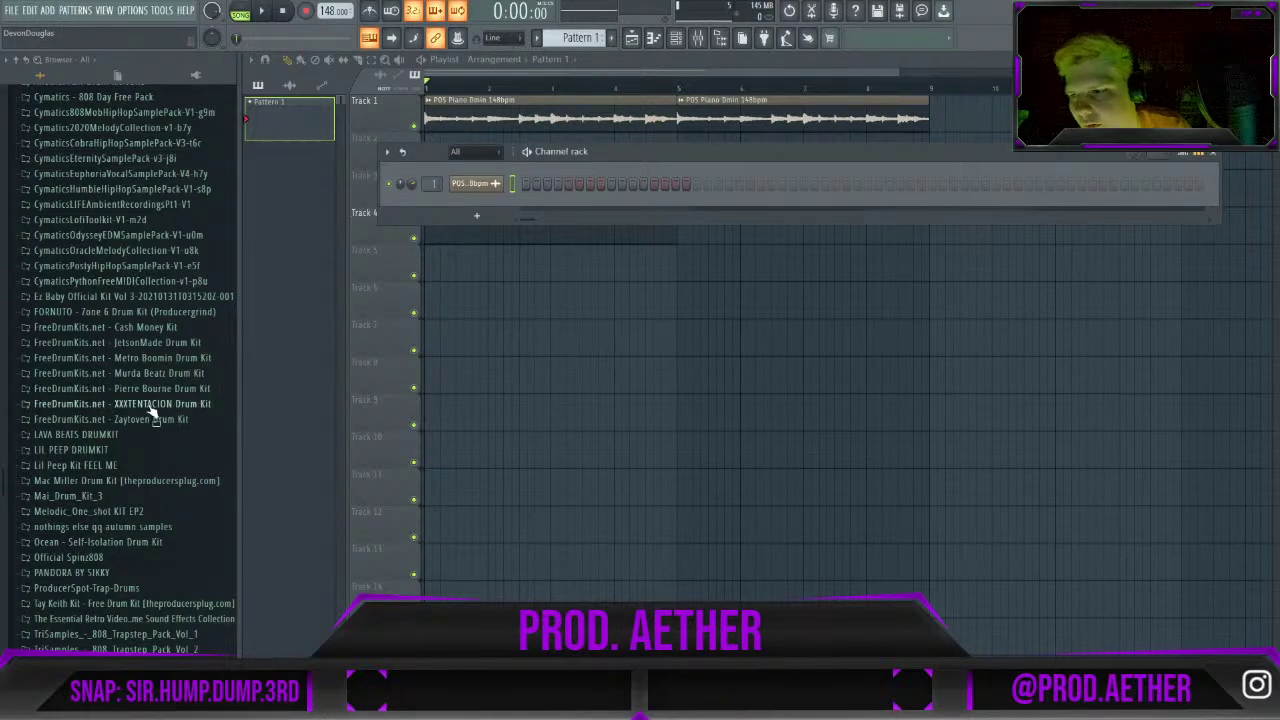
scroll(174, 453, "up", 8)
scroll(174, 453, "up", 4)
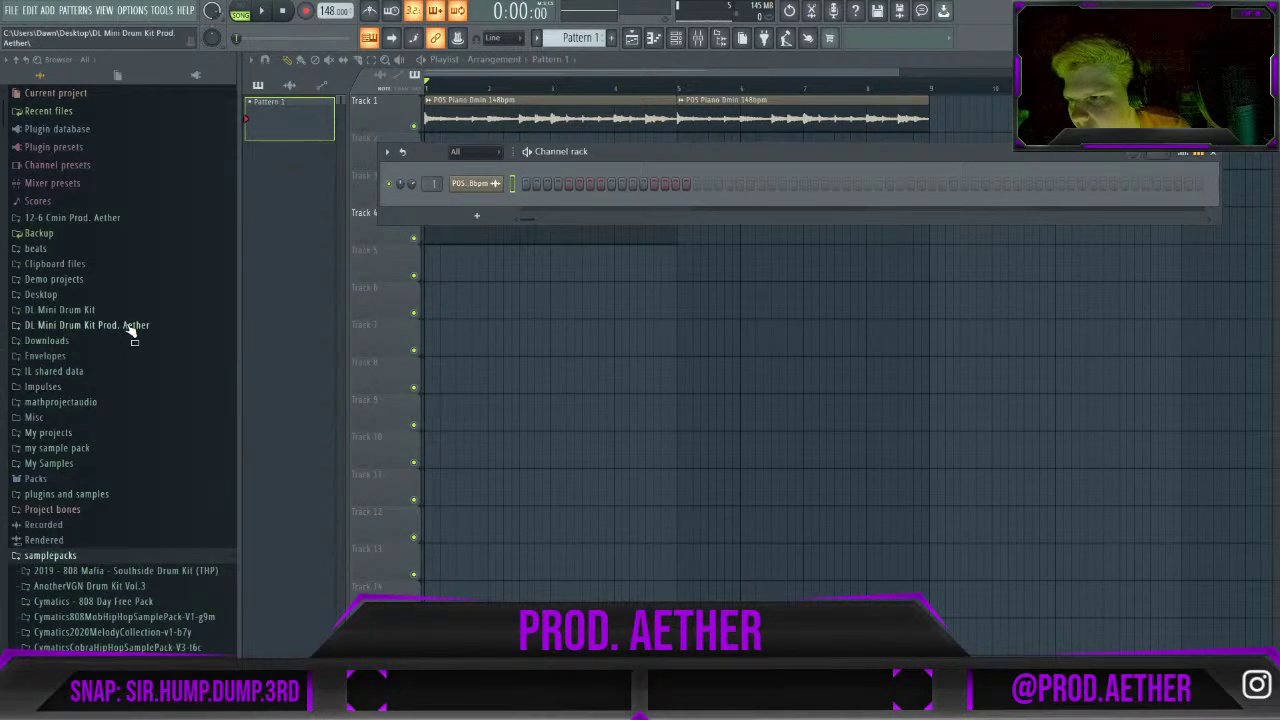
Open the (Bonus) Xmas 808 Pack in DL Mini Drum Kit Prod. Aether and preview its 808s from Boosted Shortened Spinz (C) to Pop (C).
left_click(116, 329)
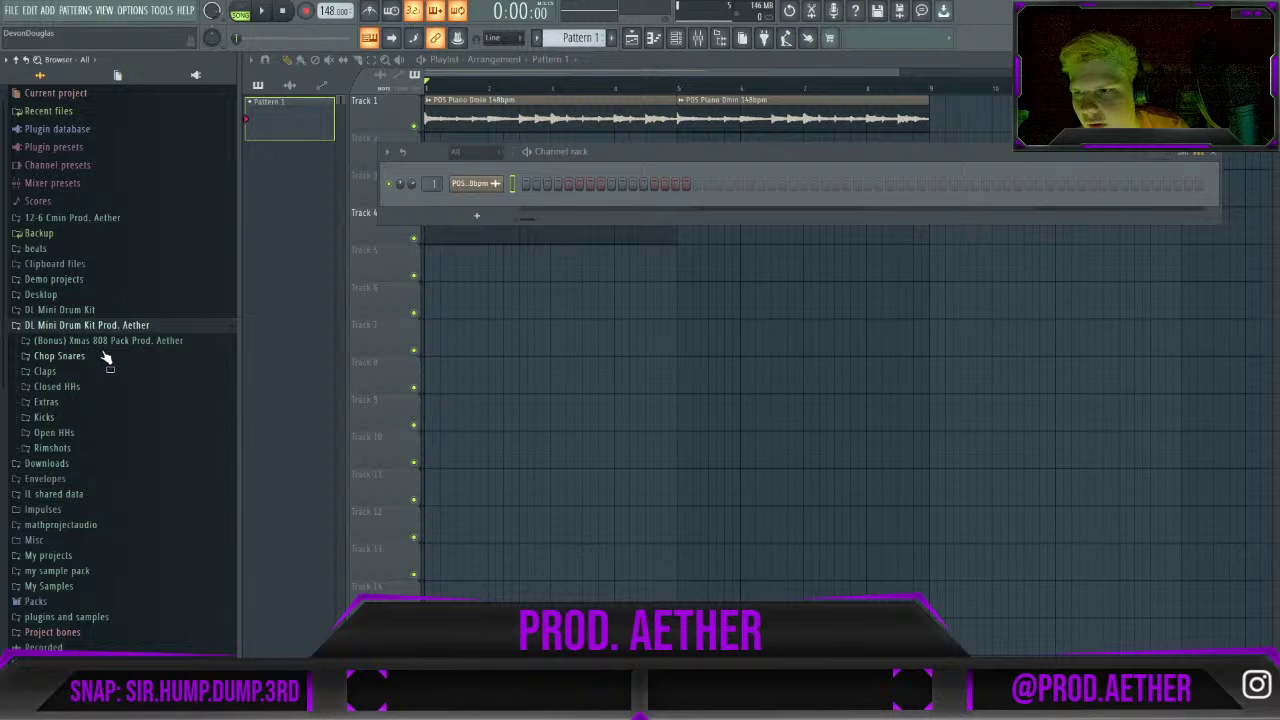
left_click(103, 342)
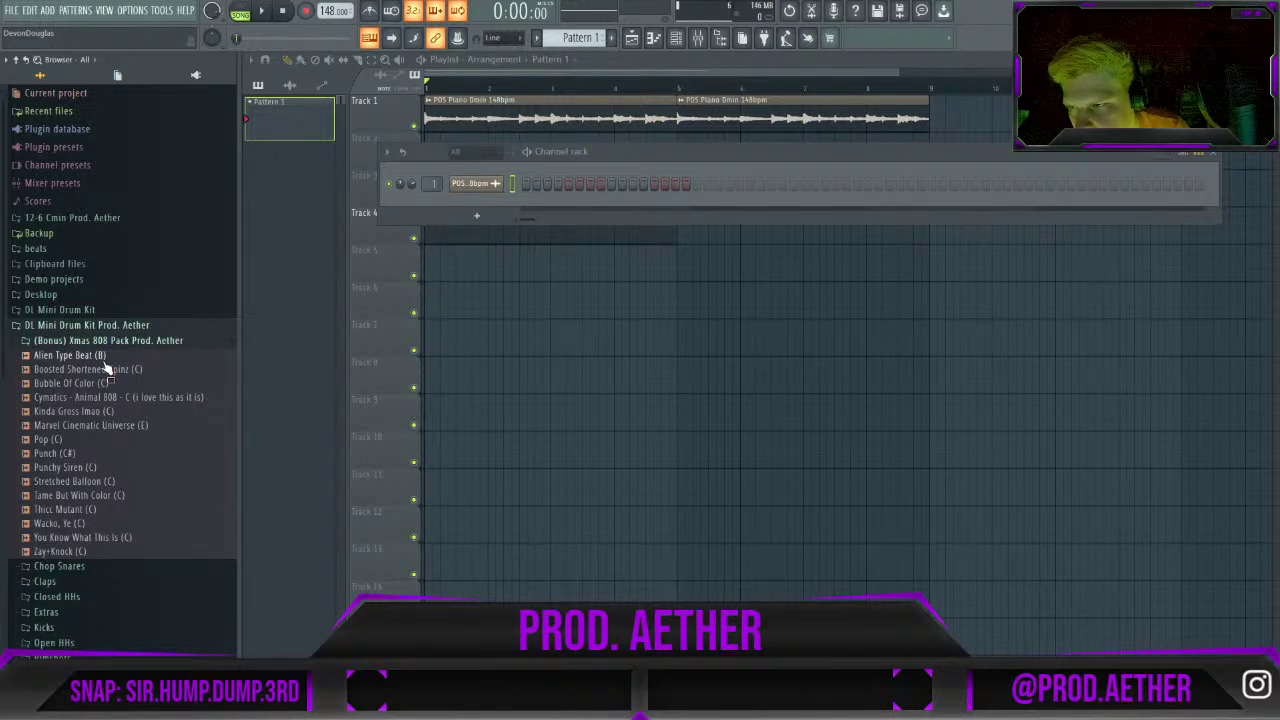
left_click(110, 369)
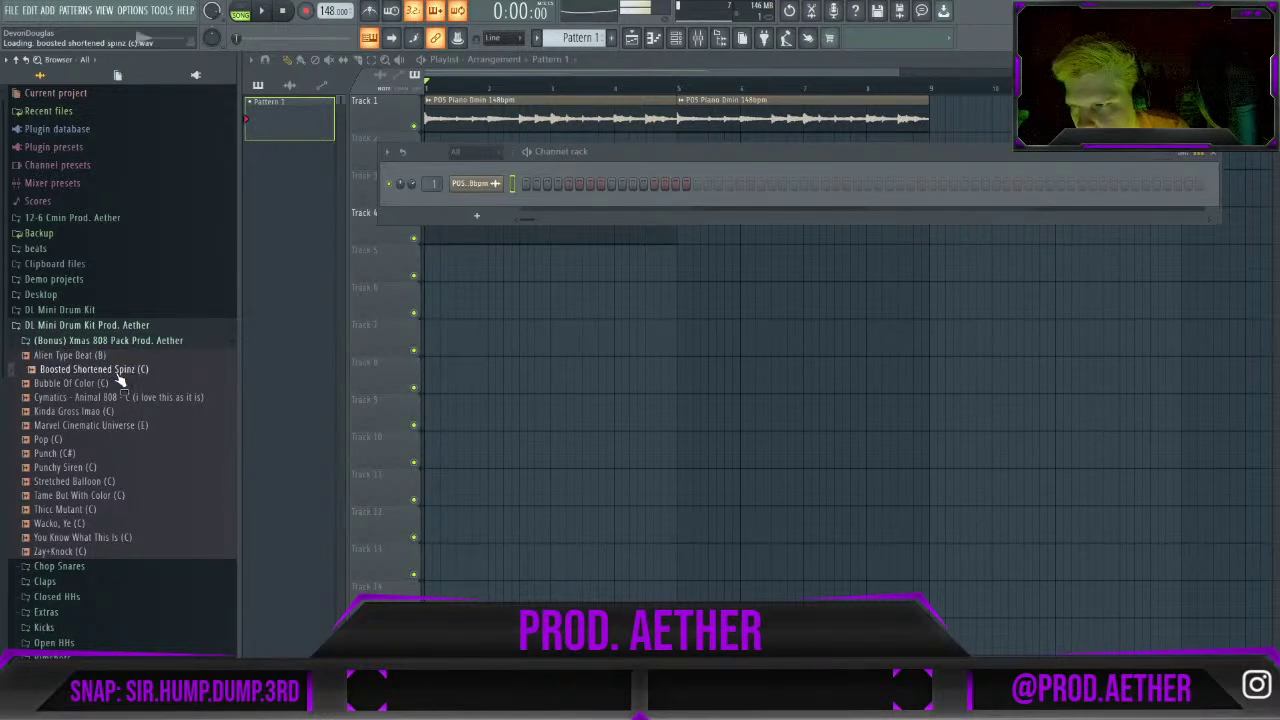
left_click(118, 383)
left_click(129, 397)
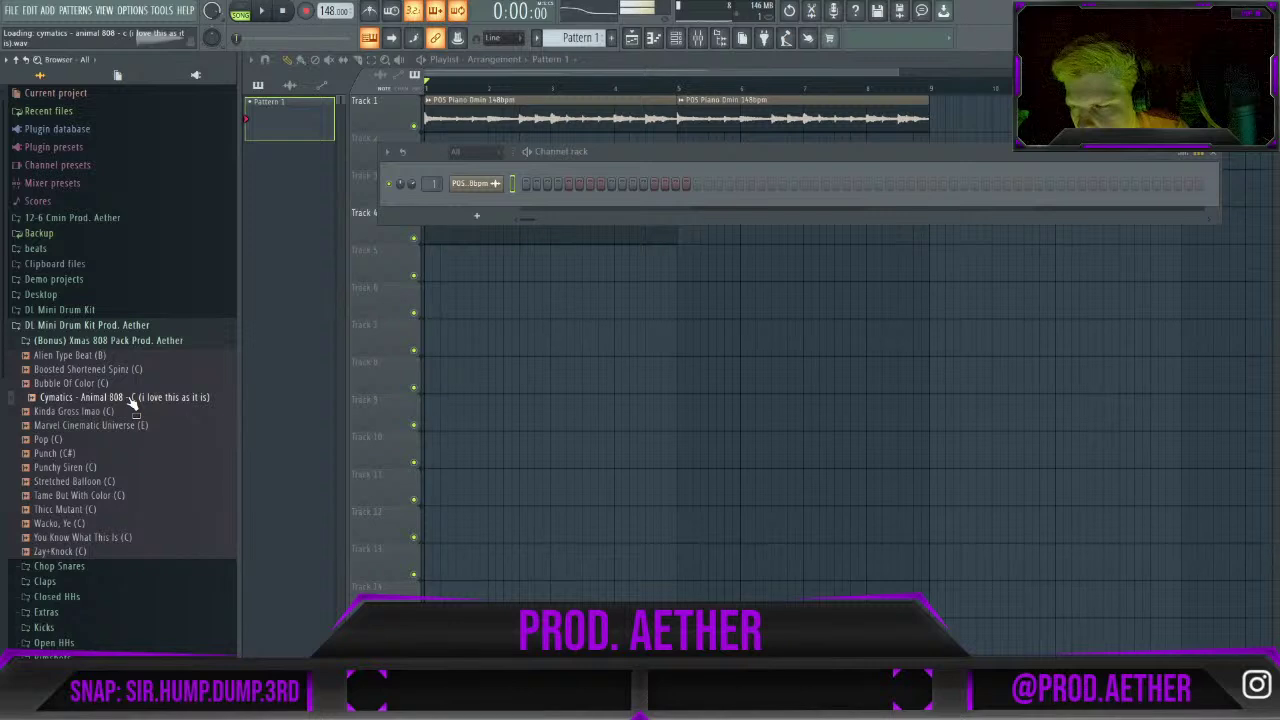
left_click(127, 371)
left_click(129, 383)
left_click(130, 425)
left_click(130, 440)
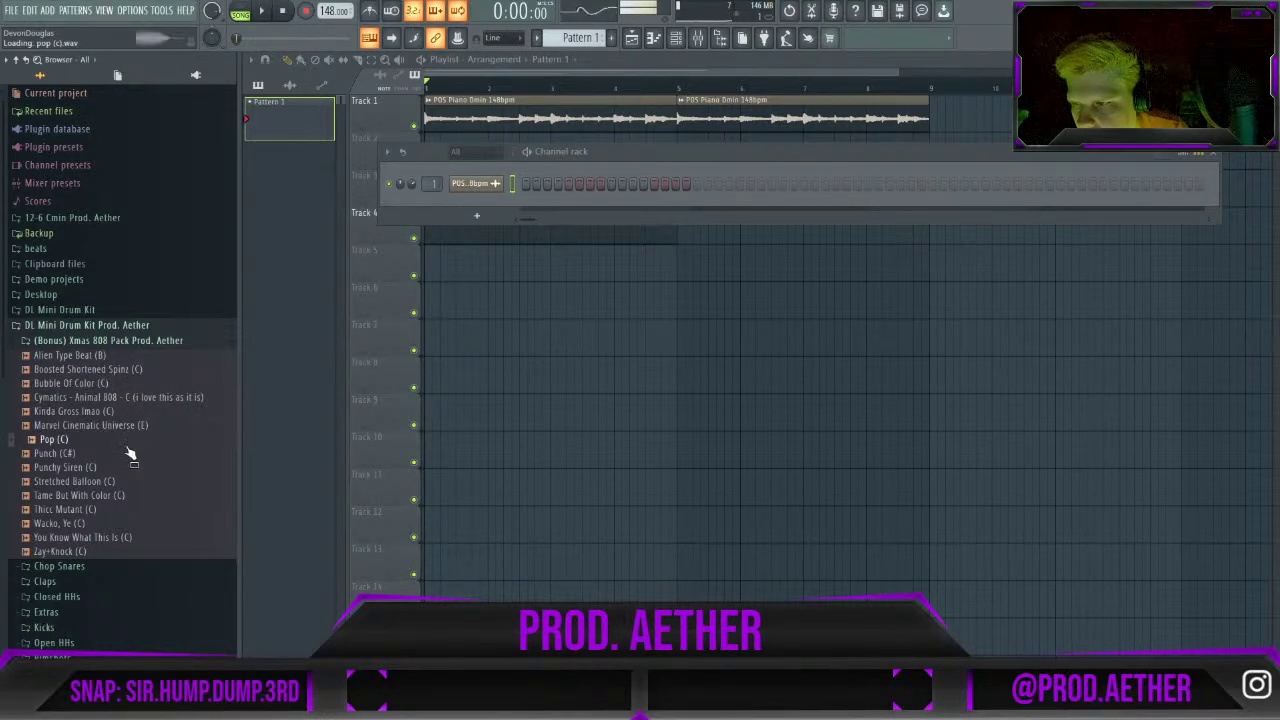
Add the Pop (C) 808 to the channel rack as a new channel and open its piano roll.
left_click_drag(476, 208, 474, 200)
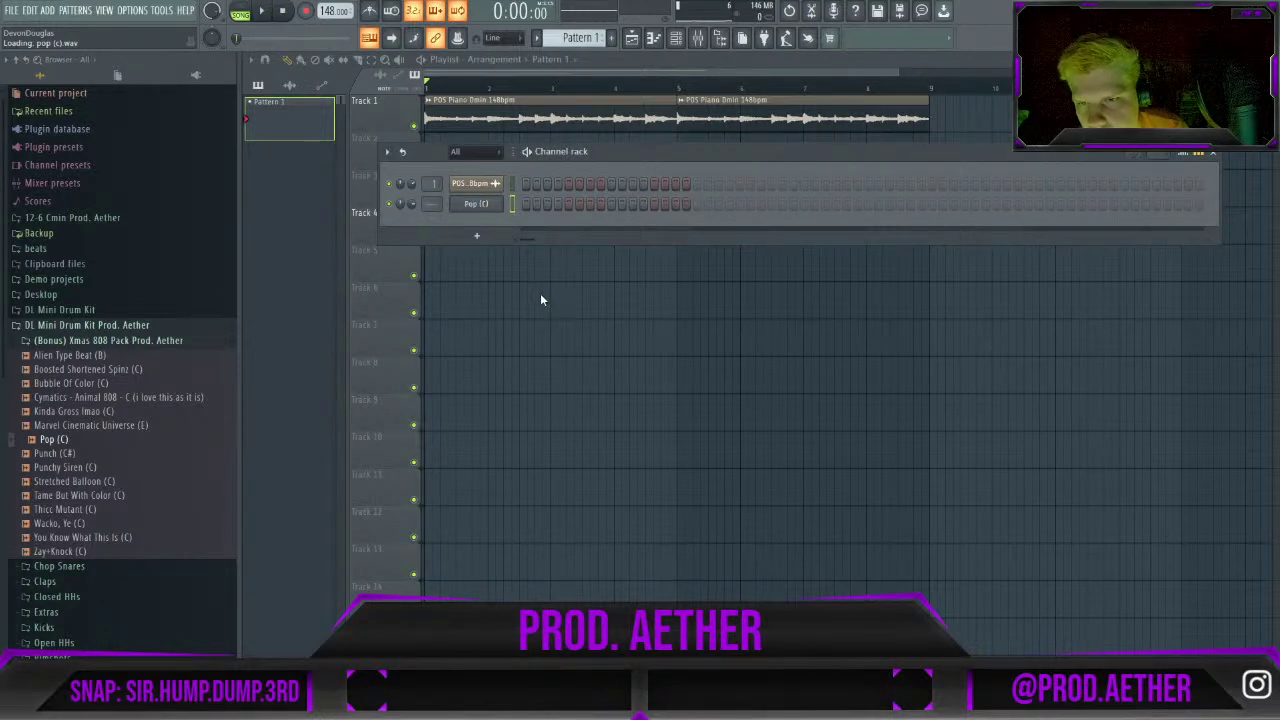
left_click(487, 184)
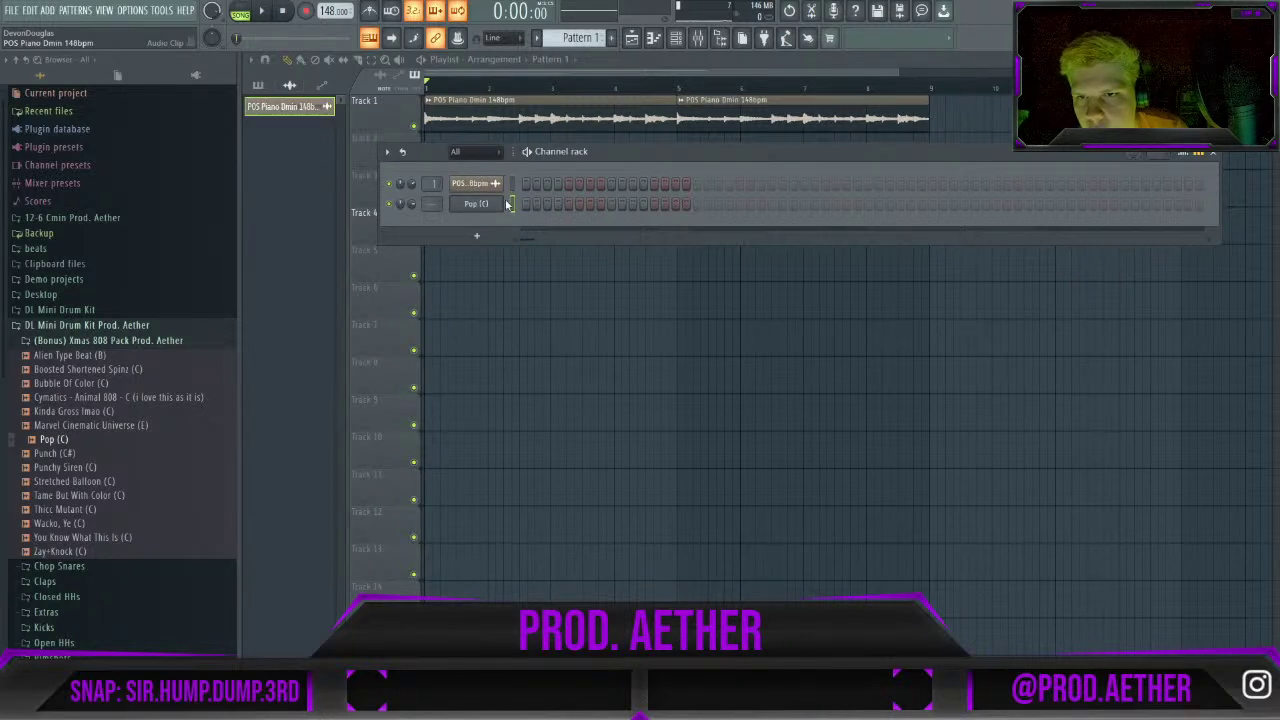
left_click(516, 201)
key("F7")
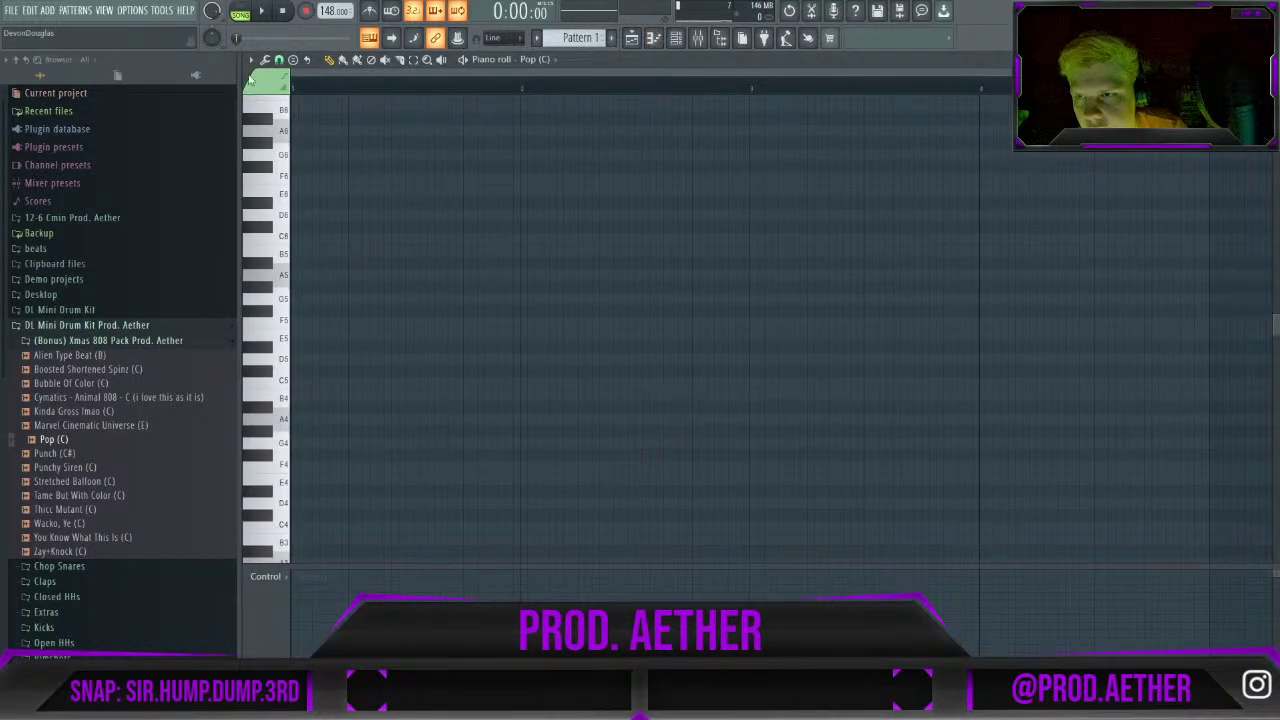